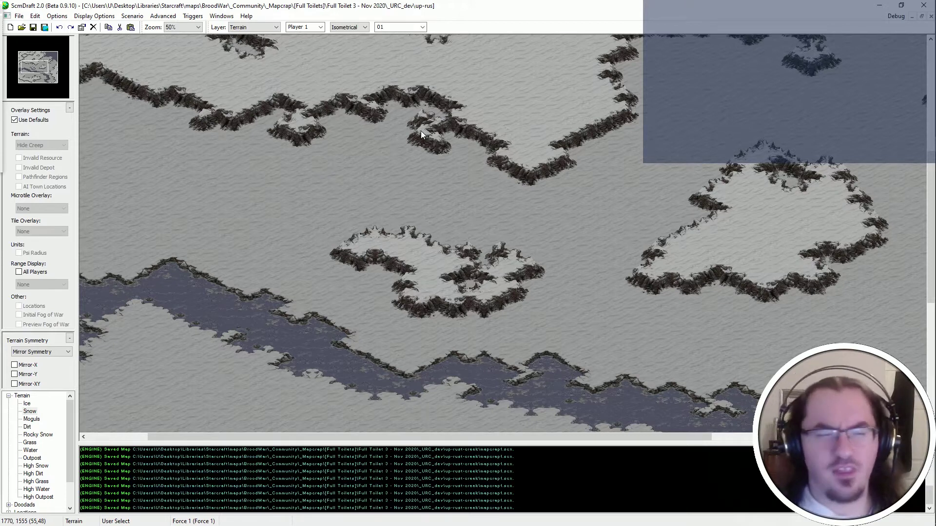
# Check the current date and time in the system calendar, and return to the map view.
pyautogui.moveTo(933, 394)
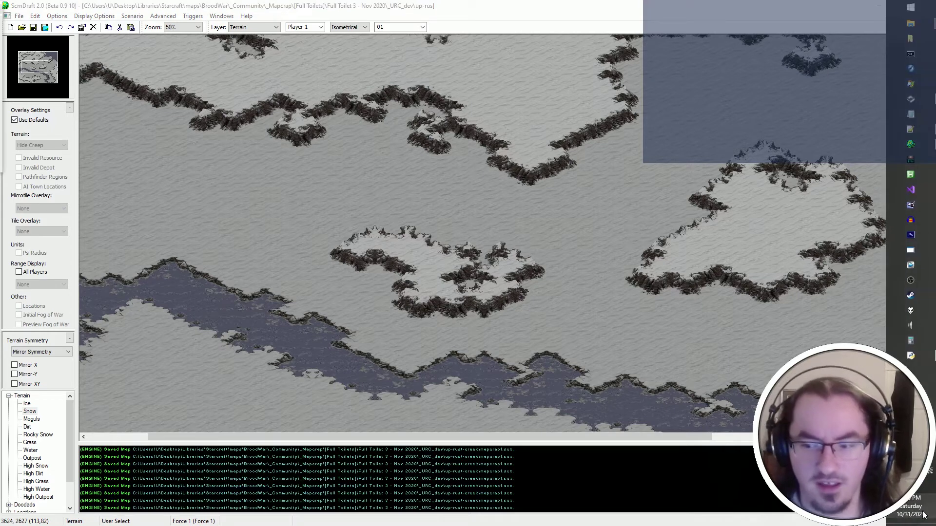
pyautogui.click(910, 507)
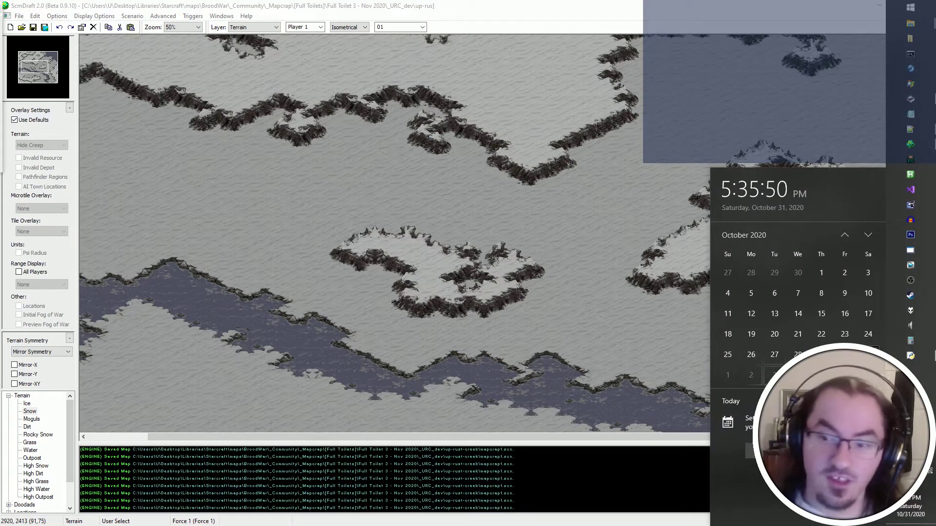
pyautogui.click(575, 255)
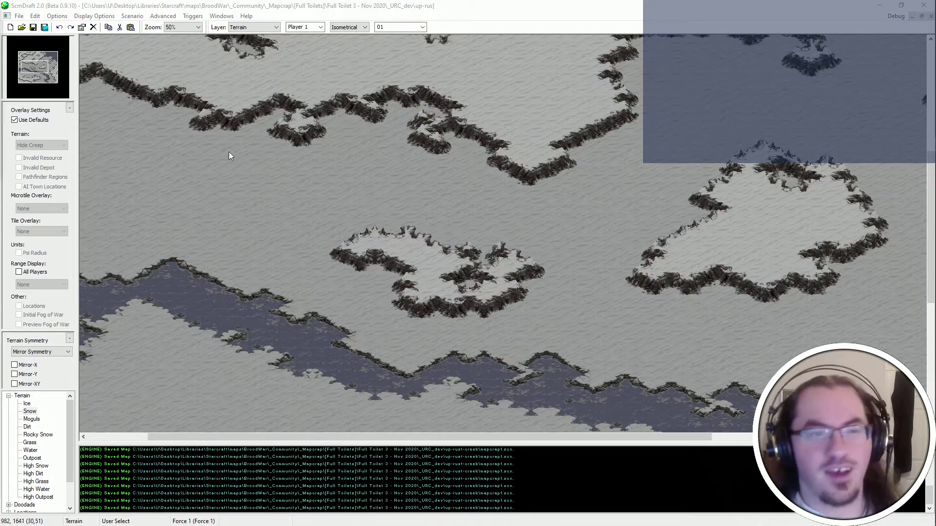
pyautogui.click(192, 154)
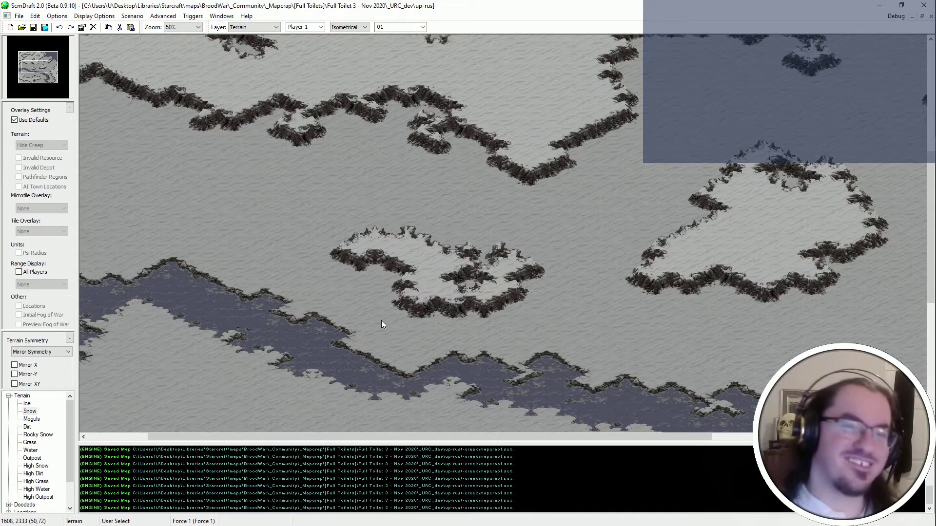
# Examine the terrain from the lowland north of the river up to the high snow plateau in the northwest.
pyautogui.moveTo(458, 182); pyautogui.dragTo(382, 279, button='middle')
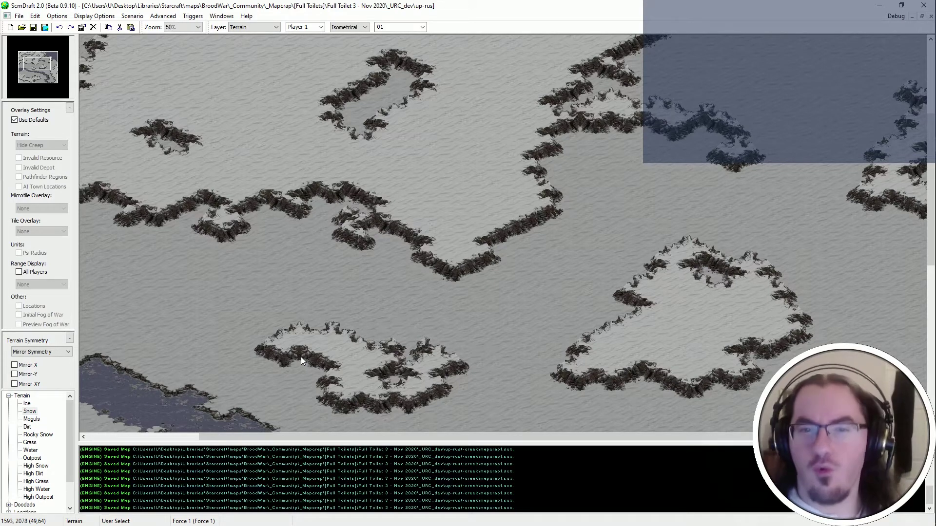
pyautogui.press('Up')
pyautogui.press('Left')
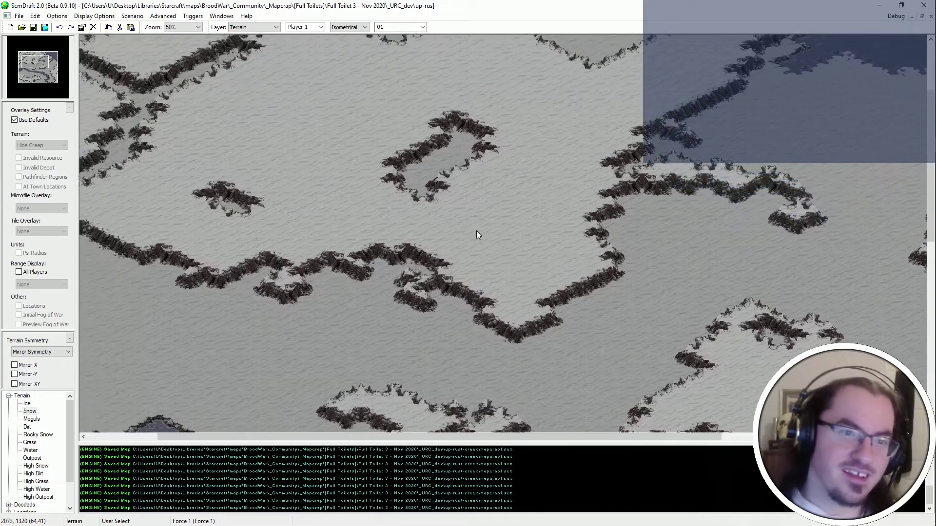
pyautogui.press('Up')
pyautogui.press('Left')
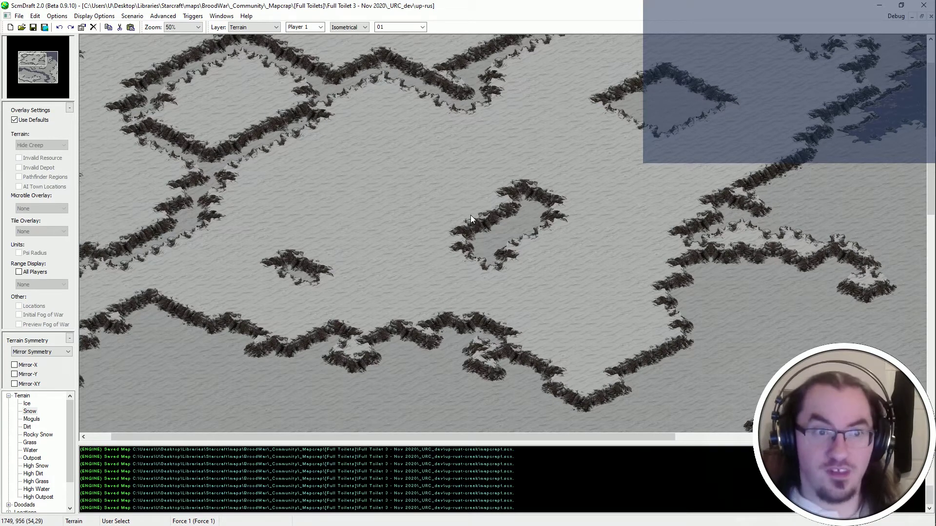
pyautogui.press('Left')
pyautogui.press('Up')
pyautogui.press('Up')
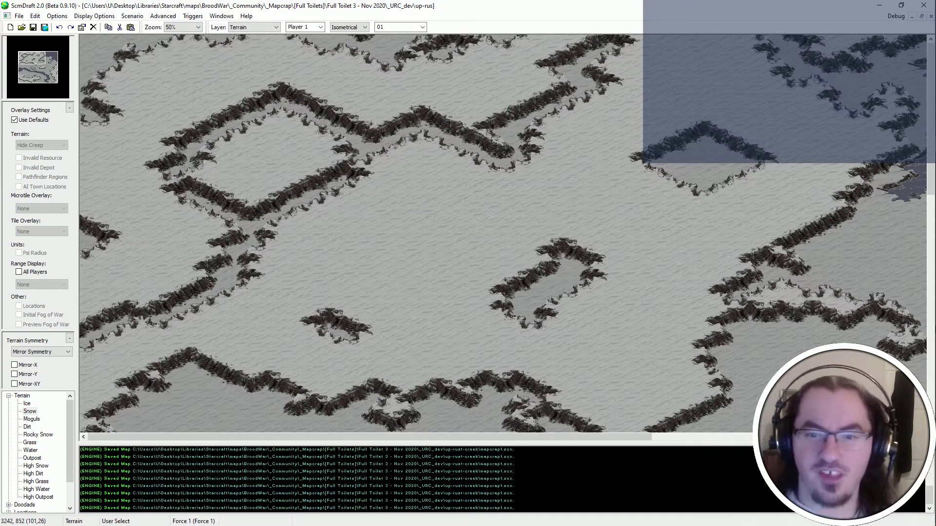
pyautogui.moveTo(927, 478)
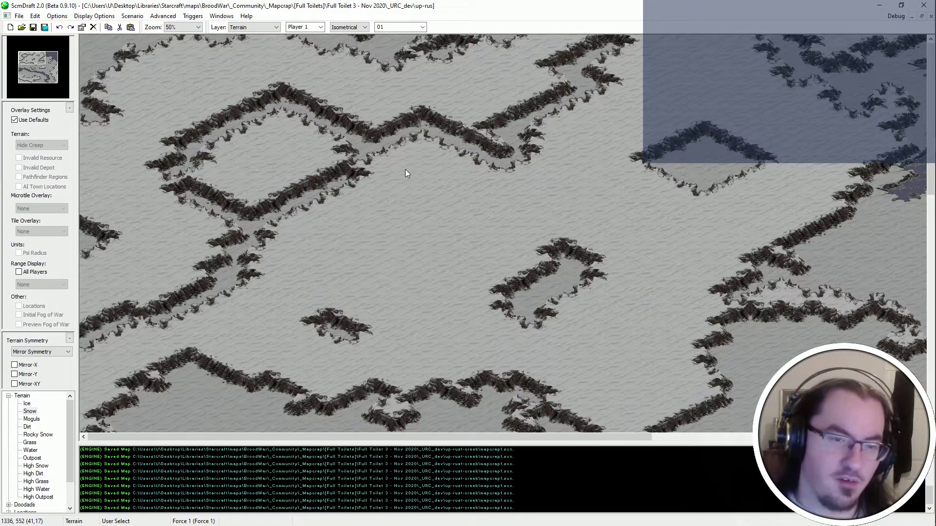
# Examine the terrain between the northwestern plateau and the large raised snow island to its southeast.
pyautogui.press('Right')
pyautogui.press('Right')
pyautogui.press('Right')
pyautogui.press('Right')
pyautogui.press('Right')
pyautogui.press('Right')
pyautogui.press('Right')
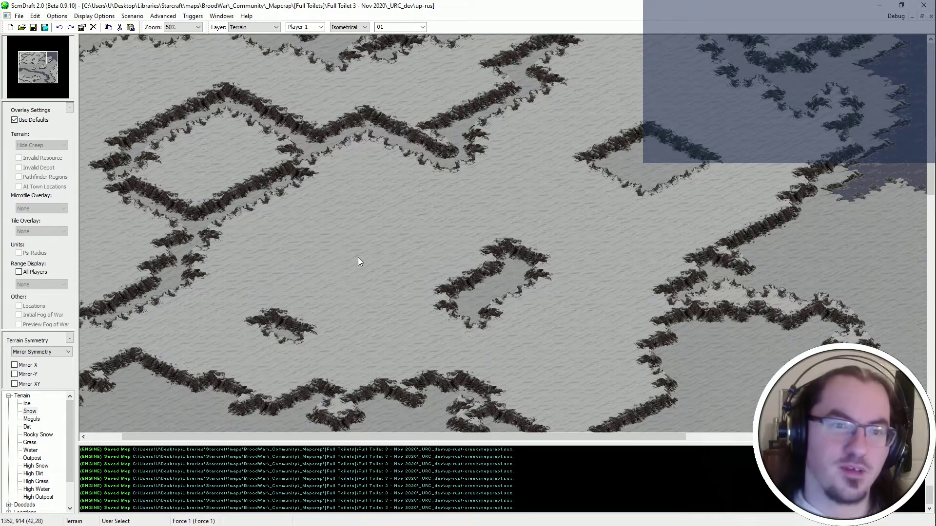
pyautogui.moveTo(354, 273); pyautogui.dragTo(484, 398, button='middle')
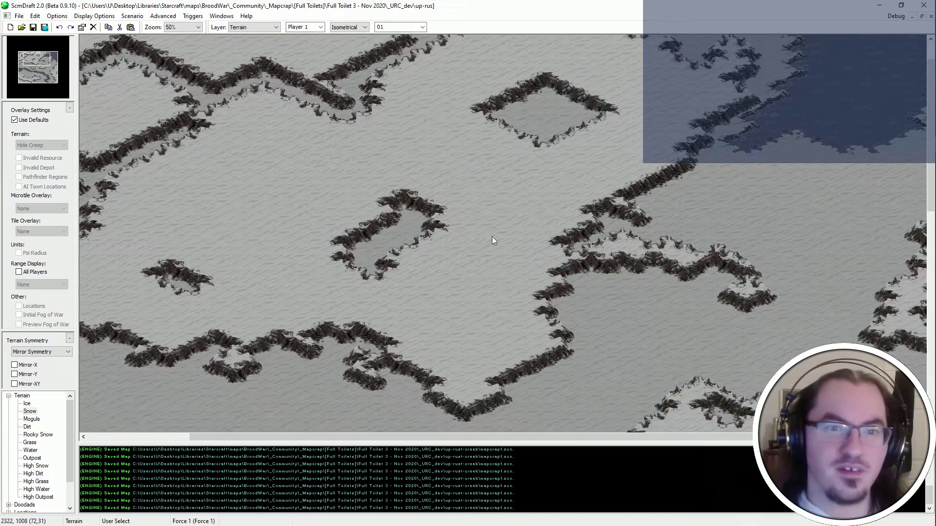
pyautogui.moveTo(492, 237); pyautogui.dragTo(780, 390, button='middle')
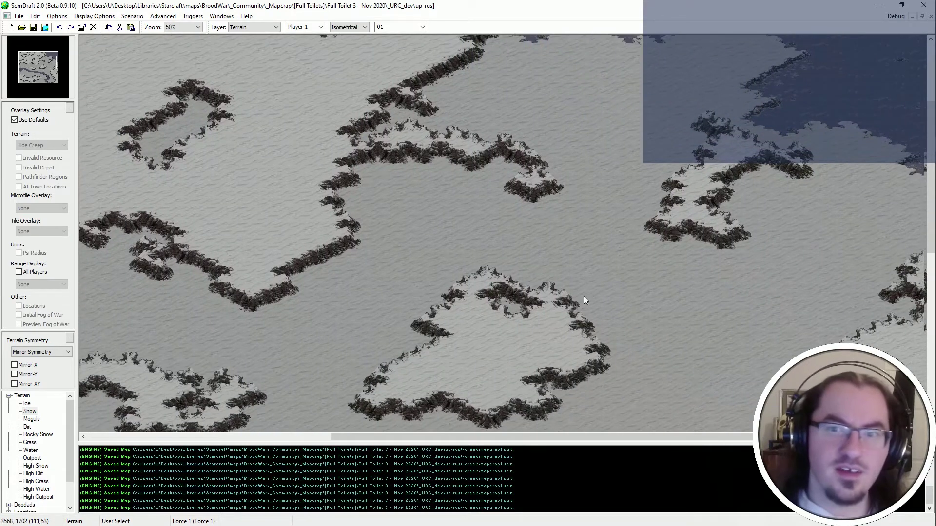
pyautogui.moveTo(583, 296); pyautogui.dragTo(321, 146, button='middle')
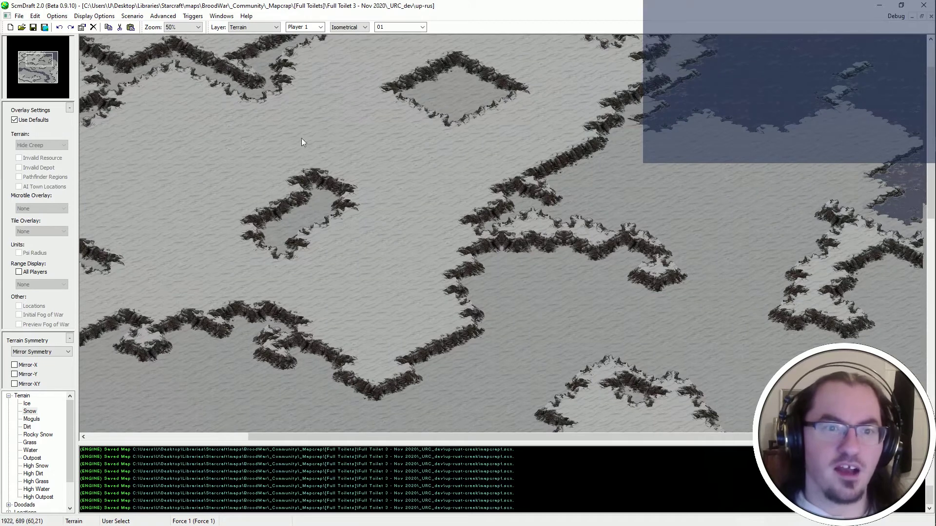
# Mark out the open plateau area south of the long zigzag ridge with rectangular selections.
pyautogui.moveTo(94, 244); pyautogui.dragTo(142, 238)
pyautogui.moveTo(239, 86); pyautogui.dragTo(95, 174)
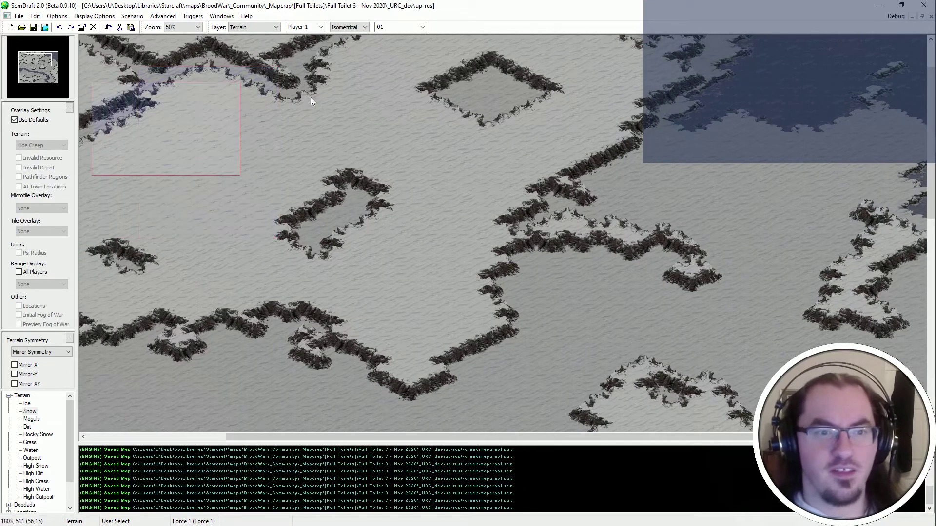
pyautogui.moveTo(303, 93); pyautogui.dragTo(87, 258)
pyautogui.moveTo(310, 75); pyautogui.dragTo(134, 253)
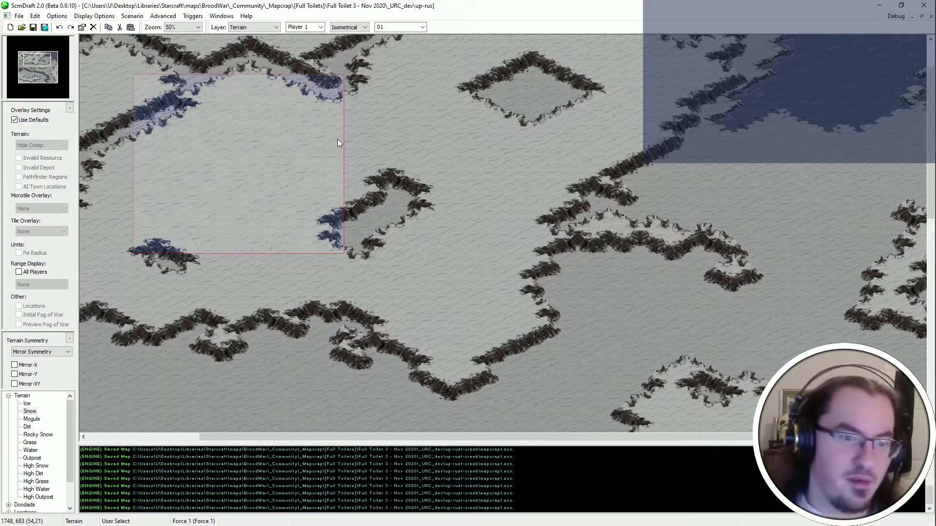
# Mark out the low ground between the plateau's eastern cliff and the raised island, plus the plateau's eastern end.
pyautogui.moveTo(537, 227); pyautogui.dragTo(455, 186, button='middle')
pyautogui.moveTo(454, 186); pyautogui.dragTo(702, 366)
pyautogui.moveTo(391, 221); pyautogui.dragTo(242, 69, button='middle')
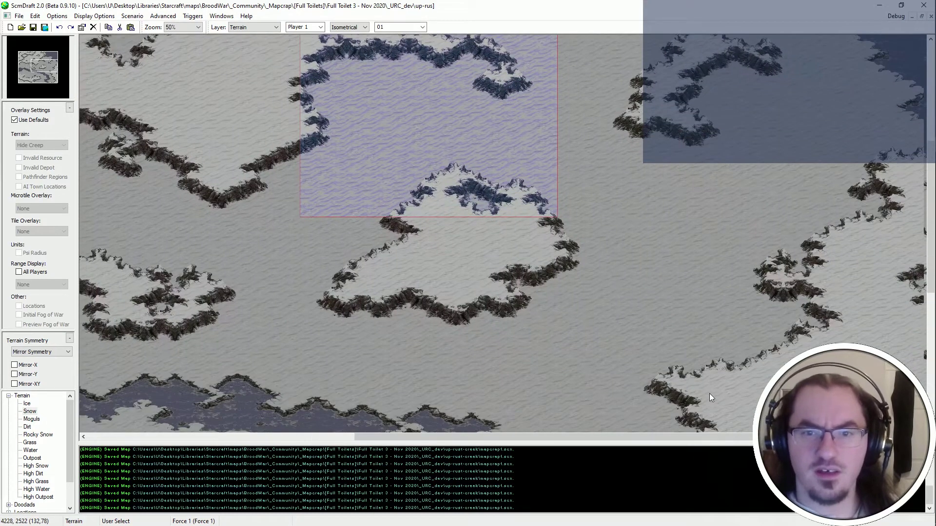
pyautogui.moveTo(463, 37); pyautogui.dragTo(524, 129, button='middle')
pyautogui.moveTo(347, 136); pyautogui.dragTo(627, 302)
pyautogui.moveTo(805, 77); pyautogui.dragTo(444, 340, button='middle')
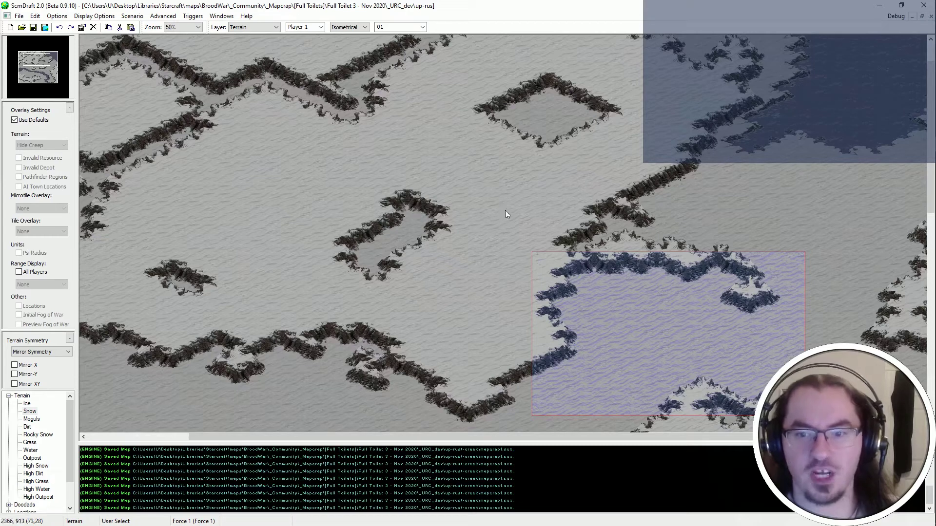
pyautogui.moveTo(492, 181); pyautogui.dragTo(616, 296)
pyautogui.moveTo(621, 296); pyautogui.dragTo(890, 281, button='middle')
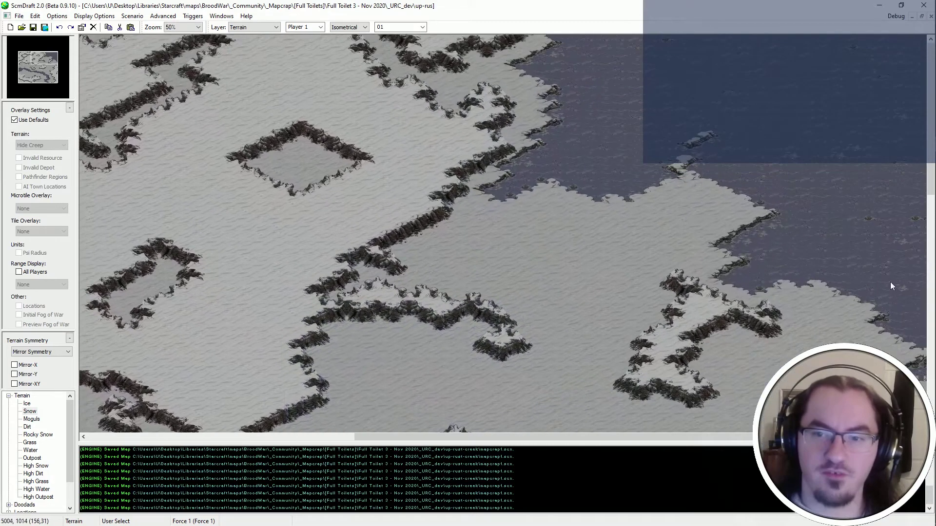
# View the map at 25% zoom and mark out the land south of the river and several stretches of its course.
pyautogui.keyDown('ctrl'); pyautogui.scroll(-1, 483, 174); pyautogui.keyUp('ctrl')
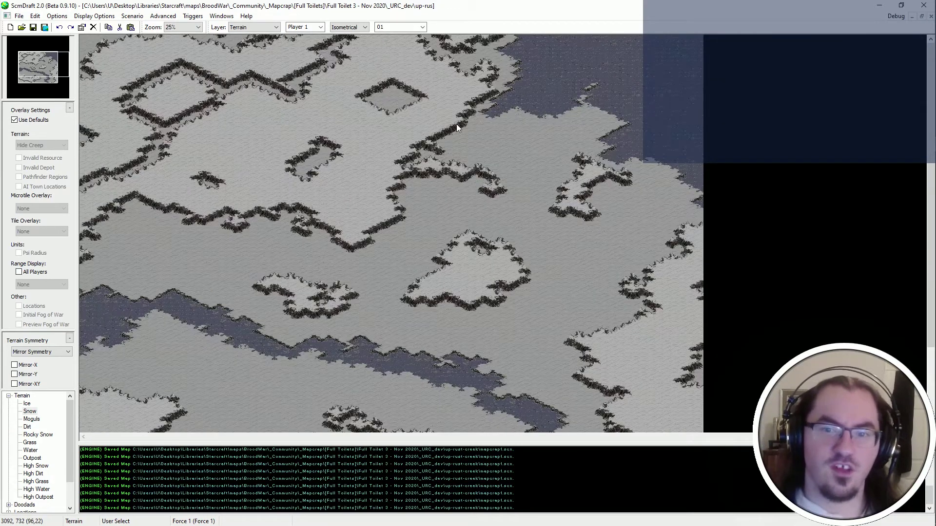
pyautogui.scroll(-5, 358, 343)
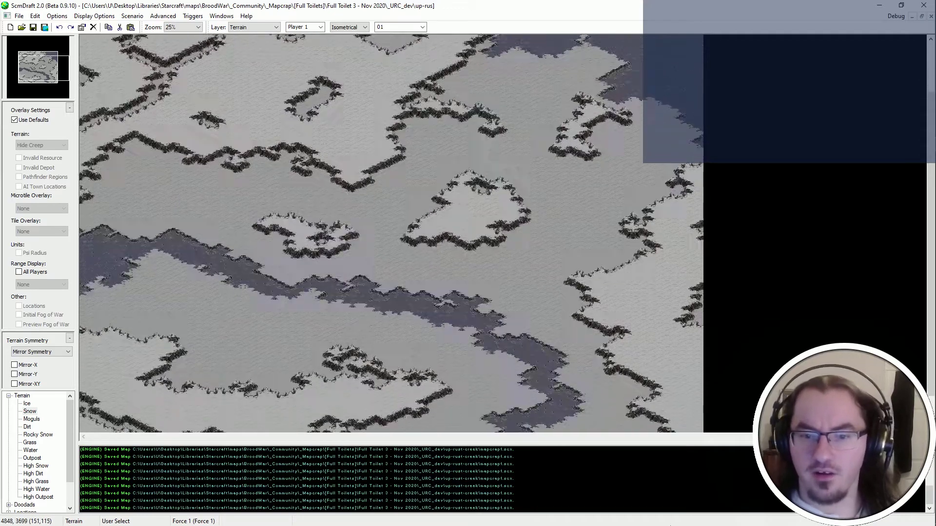
pyautogui.moveTo(149, 250); pyautogui.dragTo(507, 410)
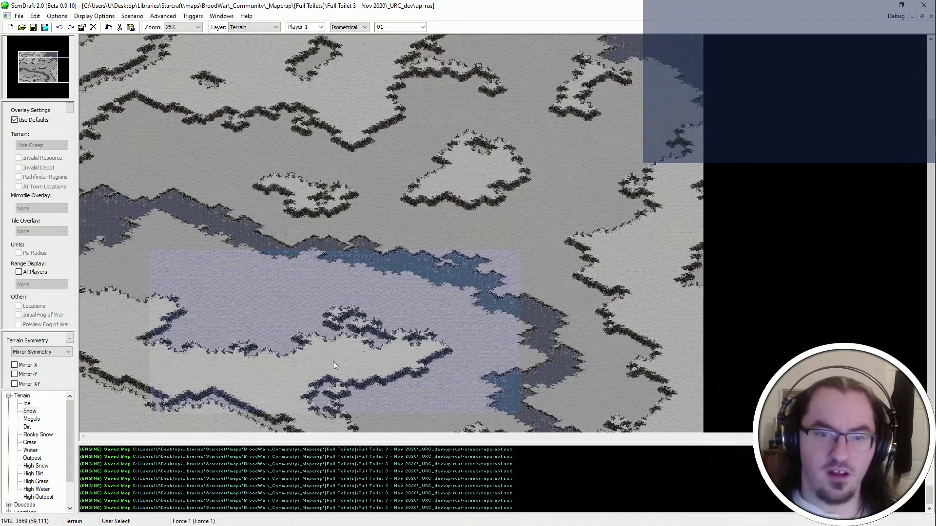
pyautogui.click(129, 213)
pyautogui.moveTo(551, 335); pyautogui.dragTo(512, 380)
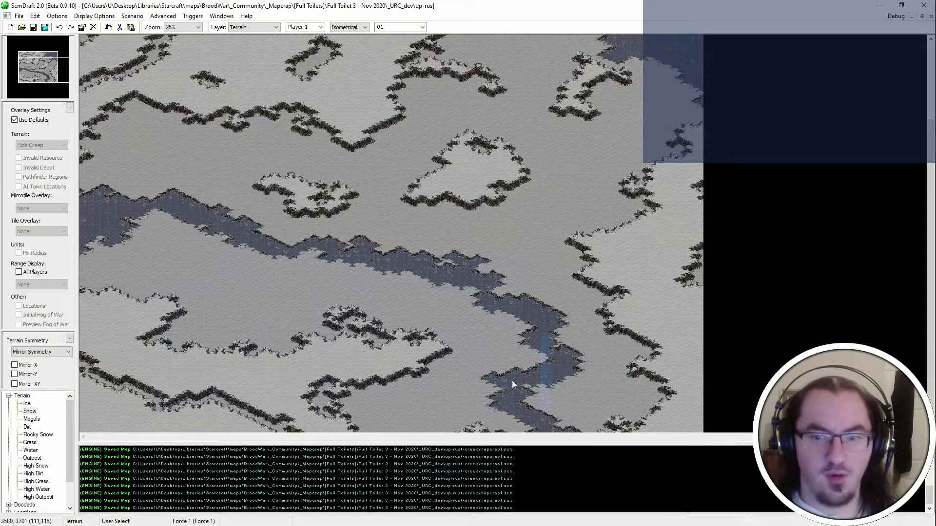
pyautogui.click(177, 249)
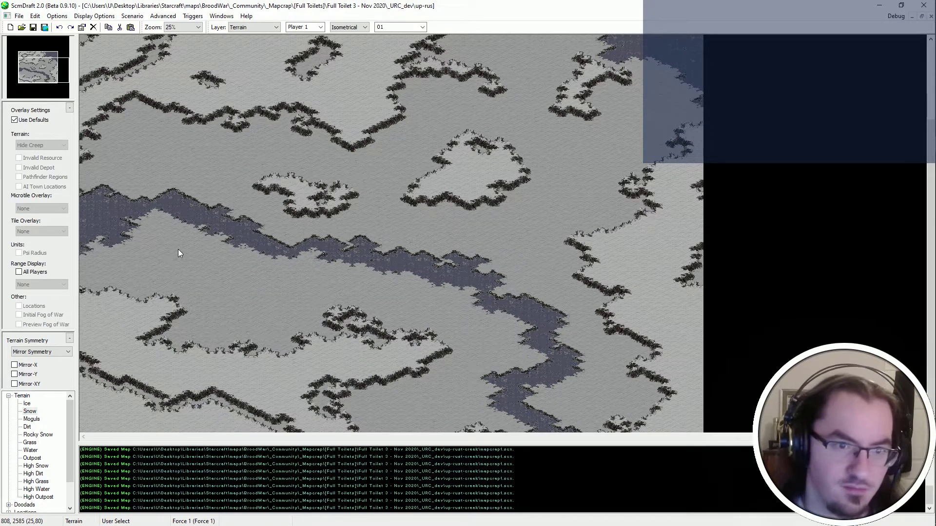
pyautogui.moveTo(158, 194); pyautogui.dragTo(205, 244)
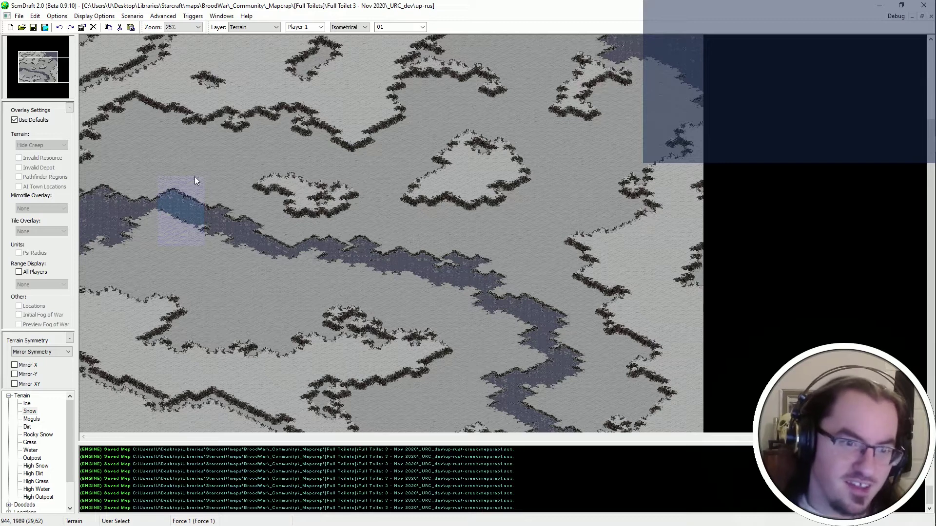
pyautogui.moveTo(463, 267); pyautogui.dragTo(545, 337)
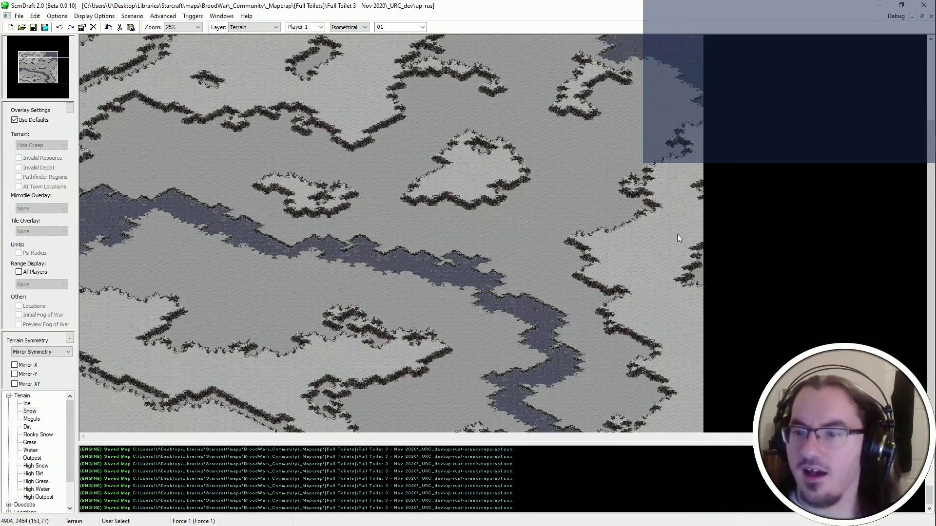
# Mark out the high ground along the map's eastern edge and examine the terrain north of it.
pyautogui.moveTo(677, 235); pyautogui.dragTo(704, 412)
pyautogui.moveTo(614, 210); pyautogui.dragTo(689, 332)
pyautogui.moveTo(563, 207); pyautogui.dragTo(707, 317)
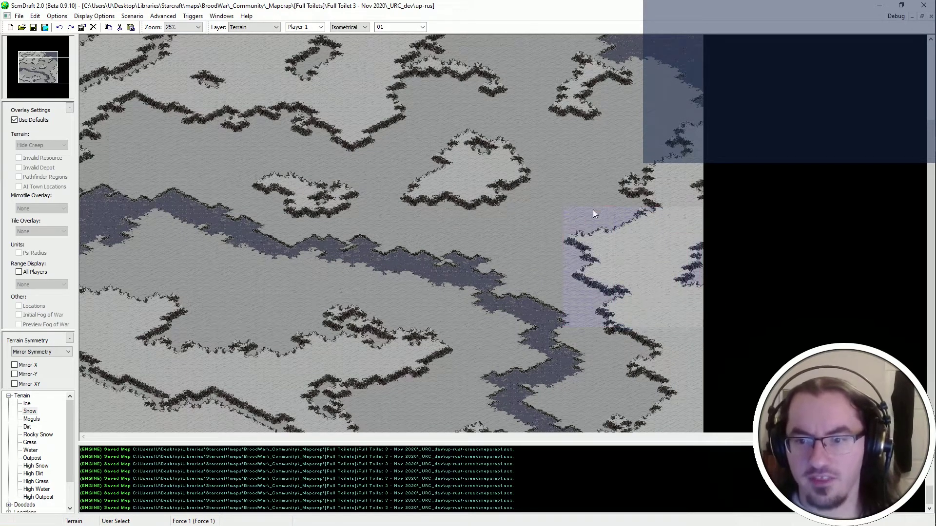
pyautogui.scroll(4, 631, 266)
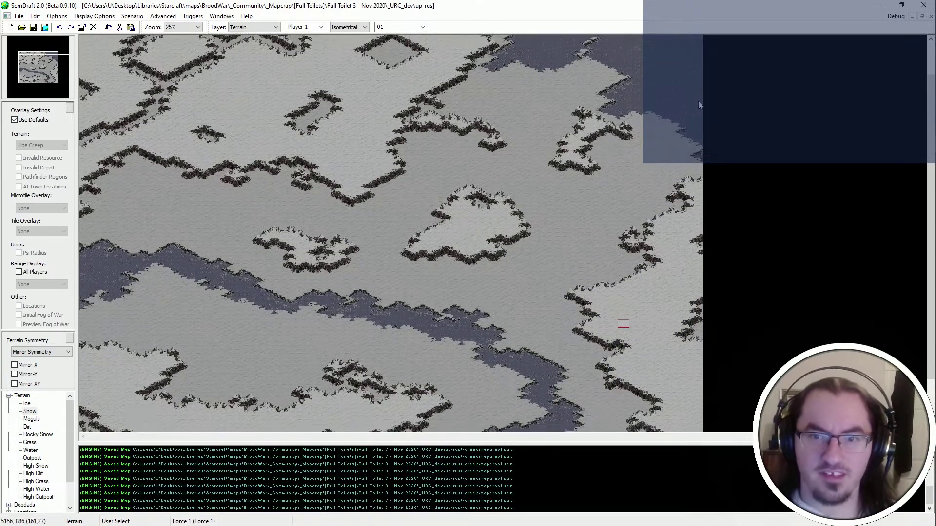
pyautogui.scroll(1, 676, 251)
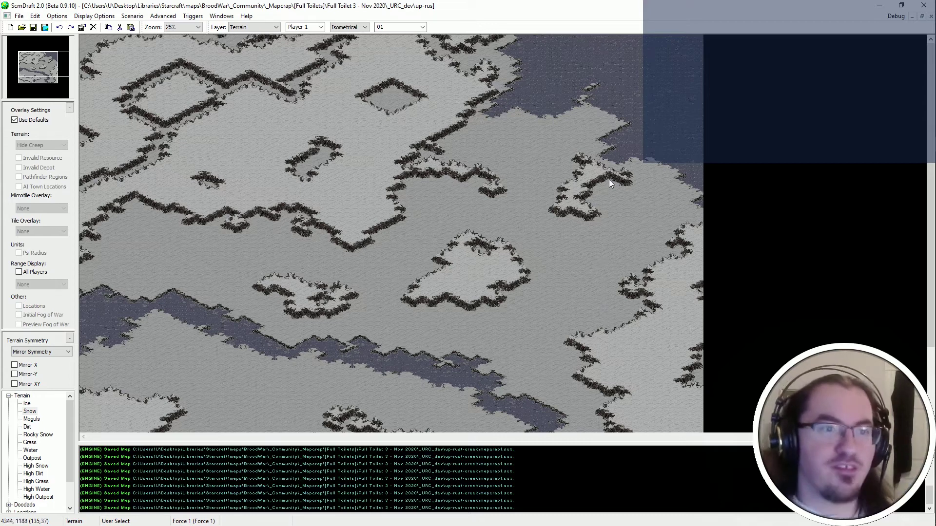
# Switch to File Explorer and open the 4-Scenario folder inside BroodWar's [Hydra] folder.
pyautogui.hotkey('alt', 'Tab')
pyautogui.hotkey('alt', 'Up')
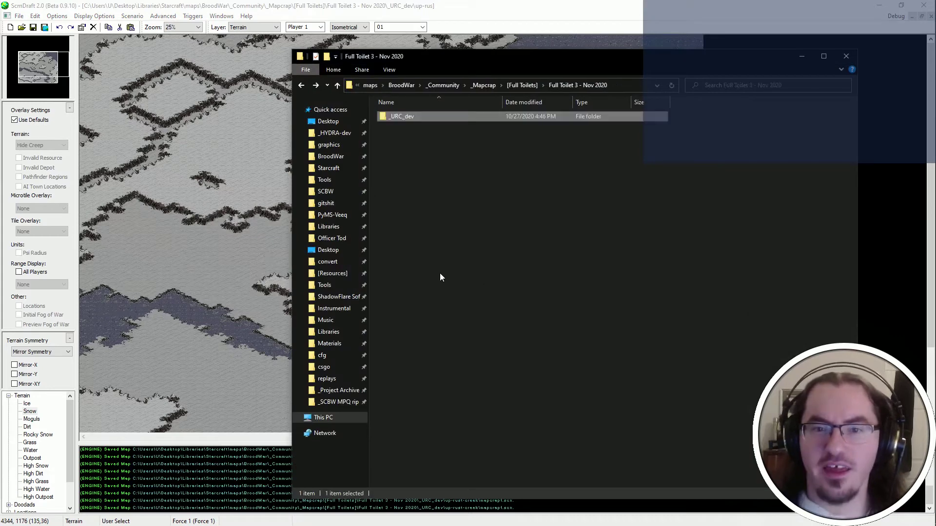
pyautogui.hotkey('alt', 'Up')
pyautogui.hotkey('alt', 'Up')
pyautogui.hotkey('alt', 'Left')
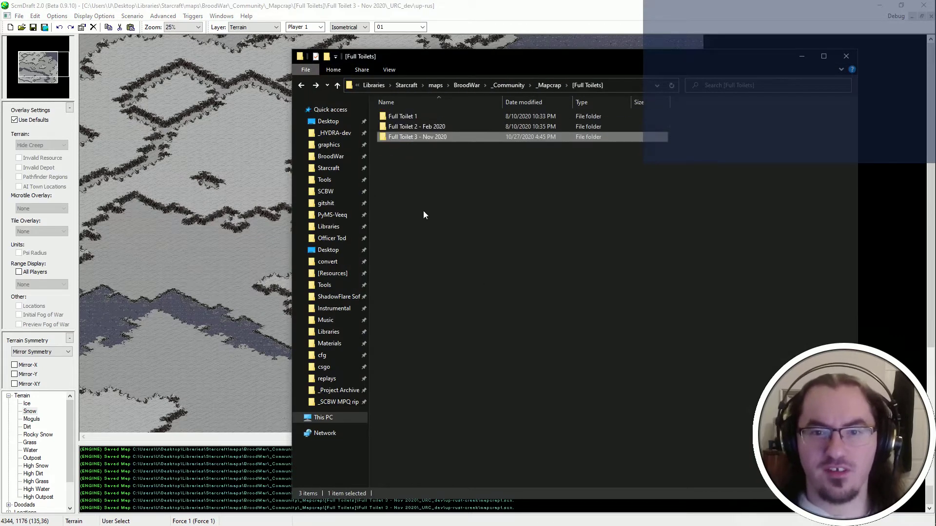
pyautogui.hotkey('alt', 'Up')
pyautogui.hotkey('alt', 'Up')
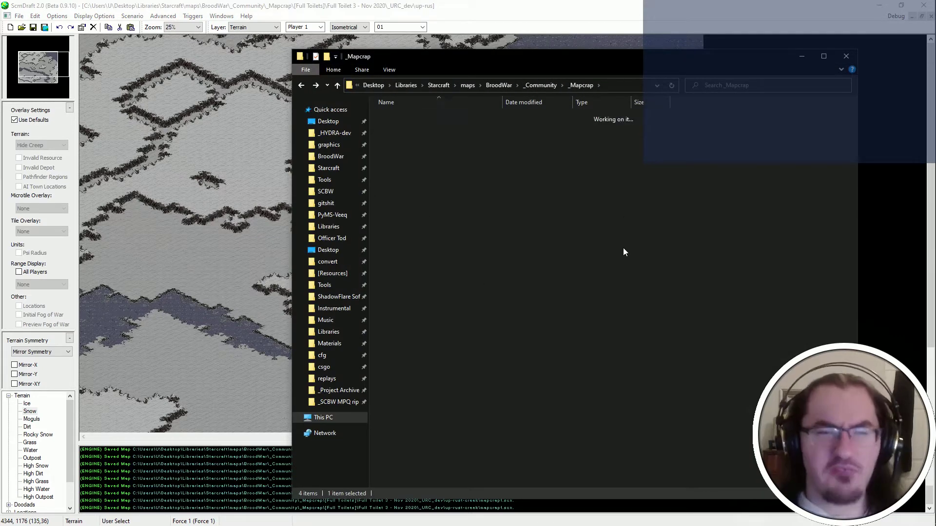
pyautogui.click(619, 250)
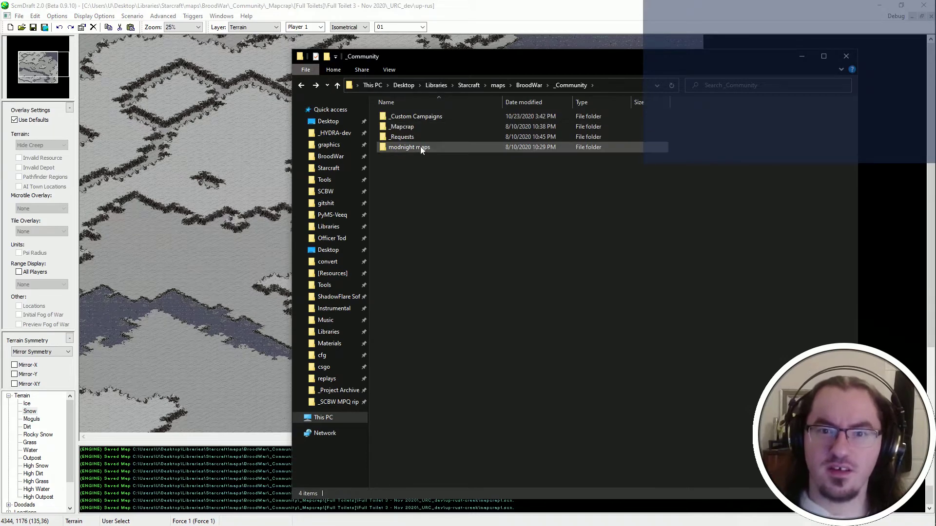
pyautogui.hotkey('alt', 'Up')
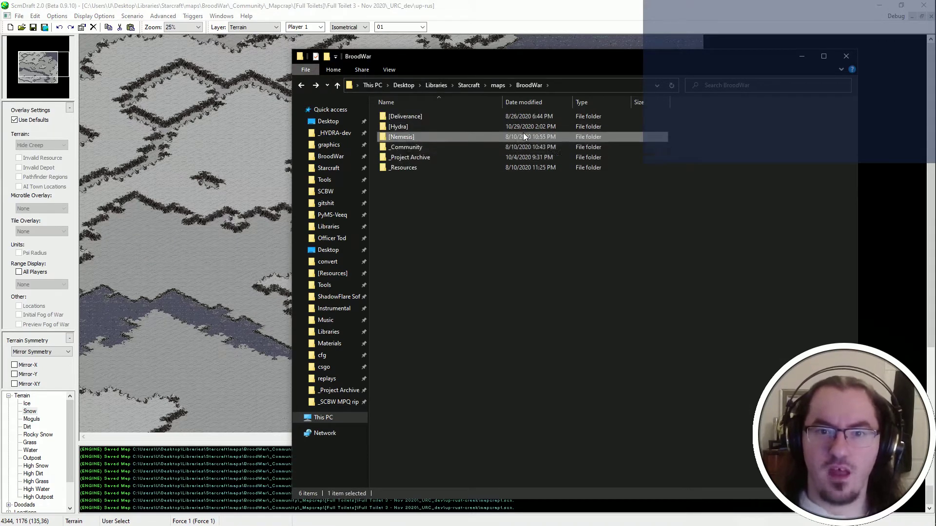
pyautogui.click(520, 129)
pyautogui.doubleClick(520, 129)
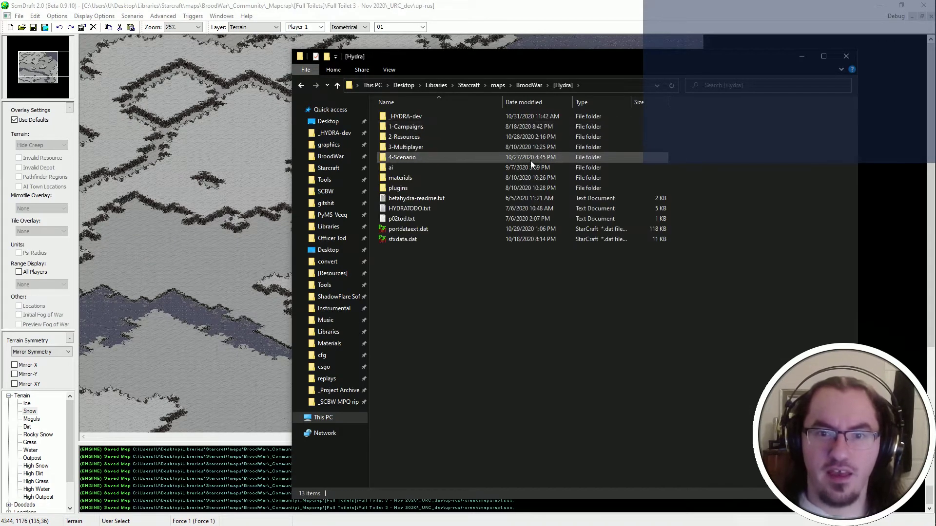
pyautogui.doubleClick(531, 159)
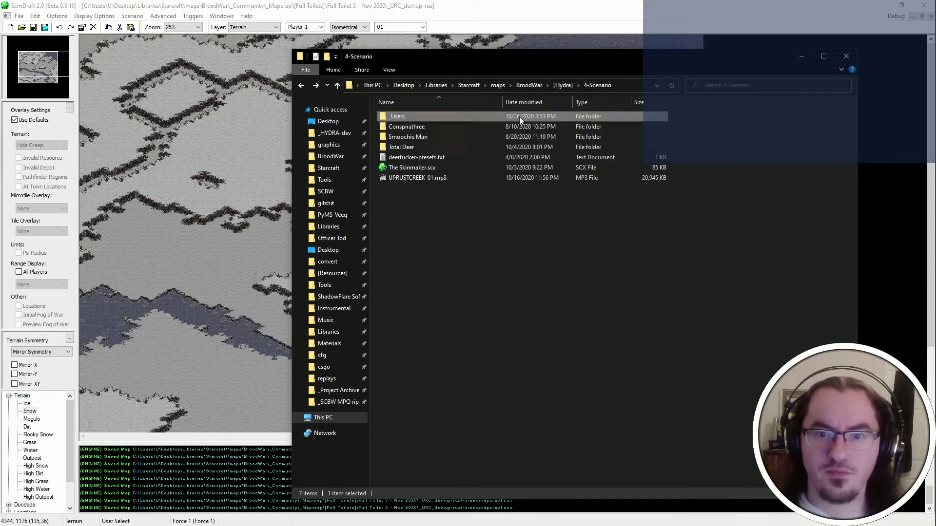
# Look through the Smoochie Man and Total Deer folders in 4-Scenario, then return to the BroodWar folder.
pyautogui.click(520, 128)
pyautogui.doubleClick(520, 141)
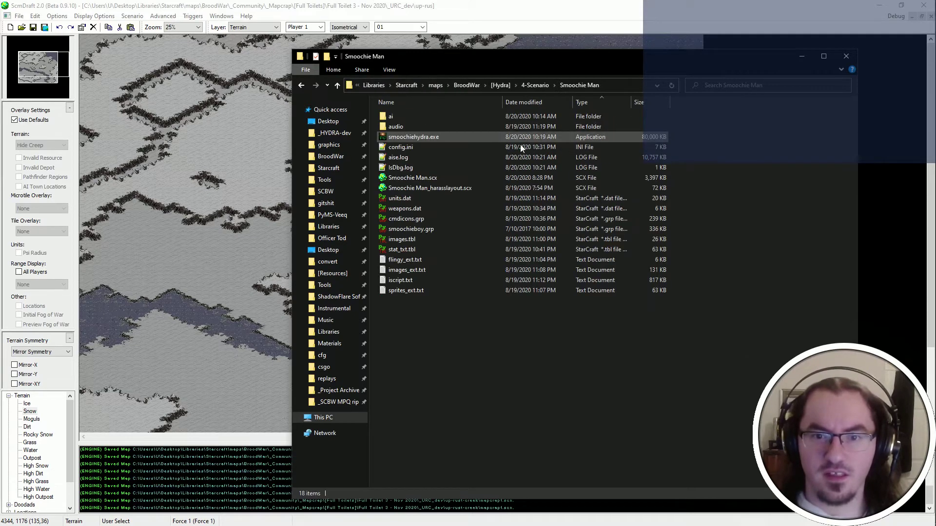
pyautogui.hotkey('alt', 'Left')
pyautogui.click(514, 155)
pyautogui.doubleClick(505, 146)
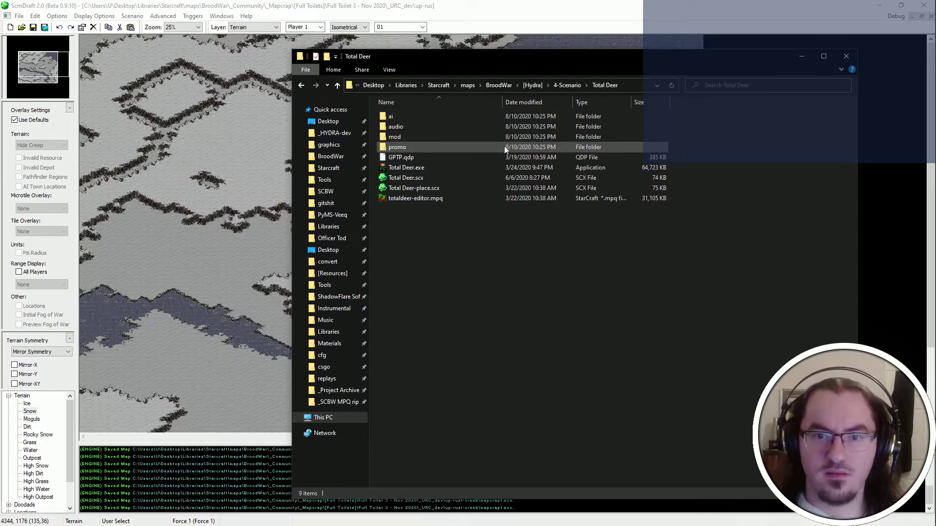
pyautogui.hotkey('alt', 'Up')
pyautogui.hotkey('alt', 'Up')
pyautogui.hotkey('alt', 'Up')
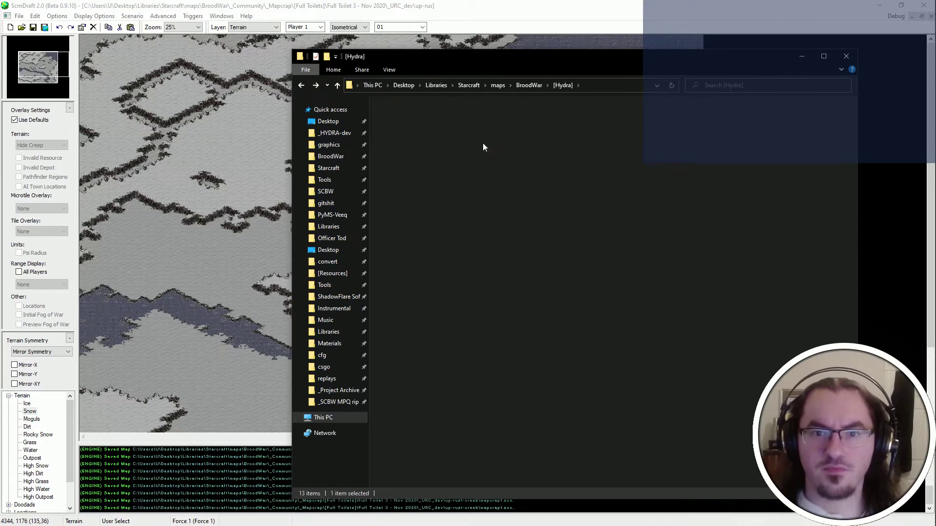
# Look through the [Inconsummate], [Ackmed's Adventures] and BIRTHDAYBRIGADE folders in _Project Archive and return to the BroodWar folder.
pyautogui.doubleClick(482, 155)
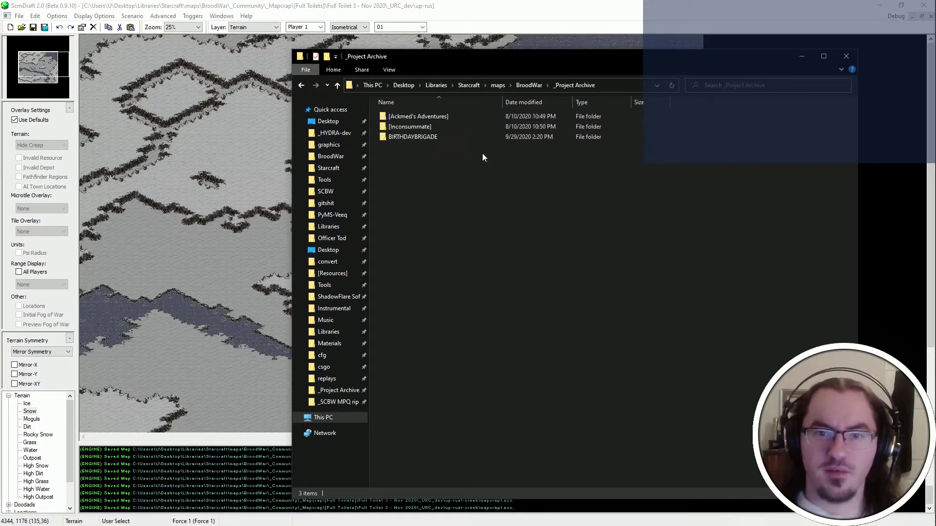
pyautogui.doubleClick(474, 127)
pyautogui.hotkey('alt', 'Up')
pyautogui.doubleClick(466, 115)
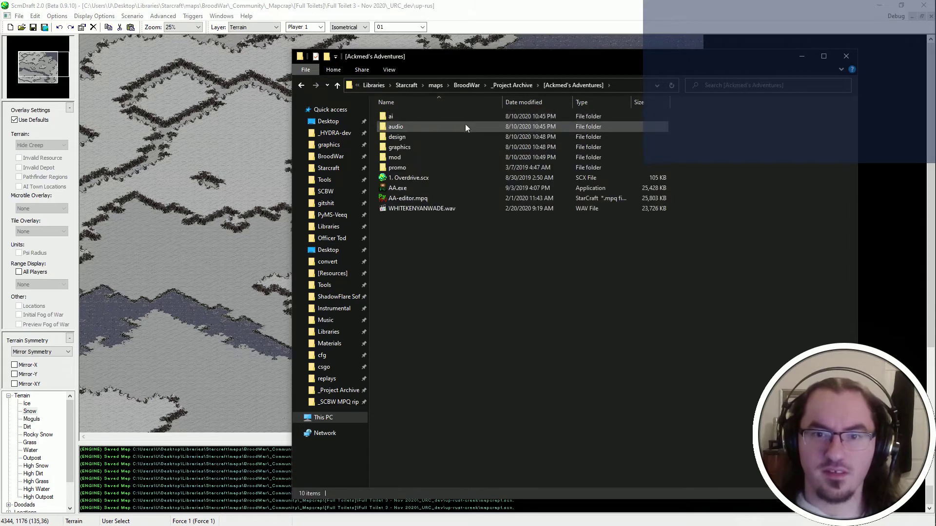
pyautogui.hotkey('alt', 'Up')
pyautogui.doubleClick(464, 136)
pyautogui.hotkey('alt', 'Up')
pyautogui.hotkey('alt', 'Up')
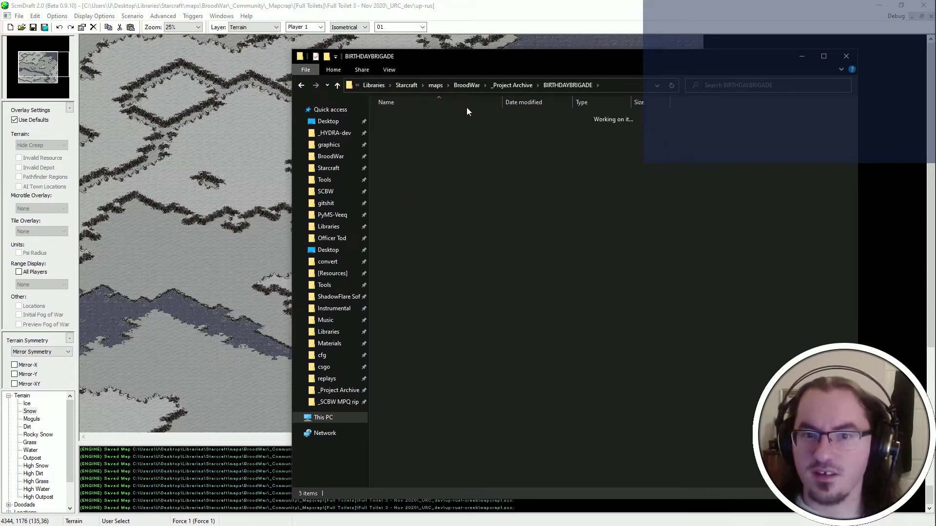
# Check the StarCraft Campaign folder inside _Resources and return to the BroodWar folder.
pyautogui.doubleClick(487, 167)
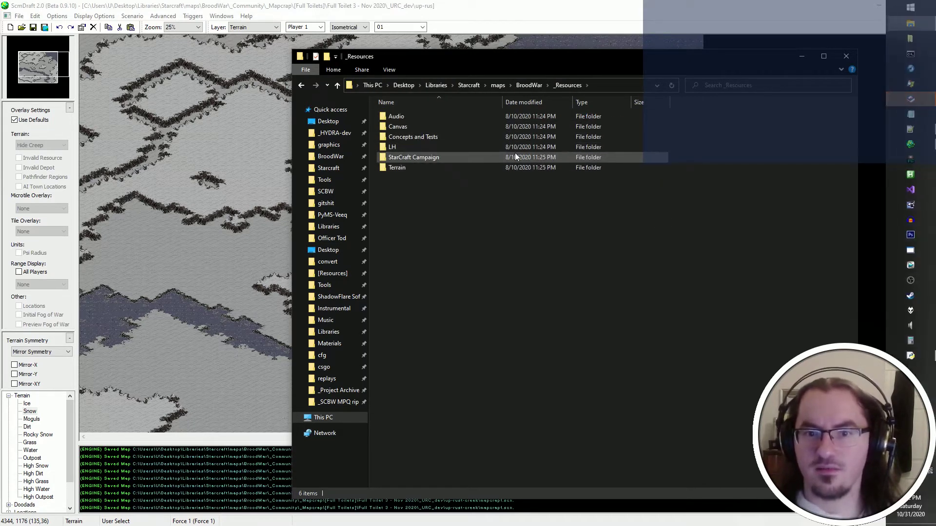
pyautogui.click(910, 99)
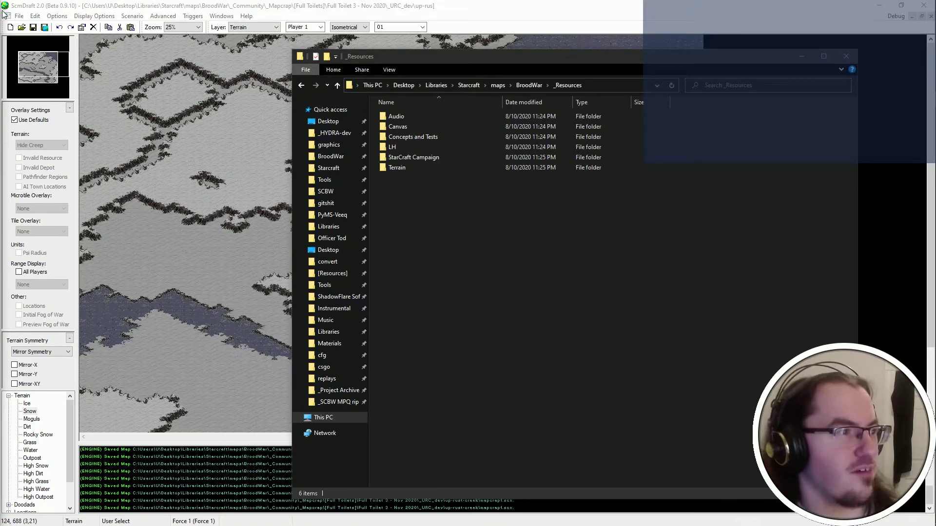
pyautogui.click(569, 436)
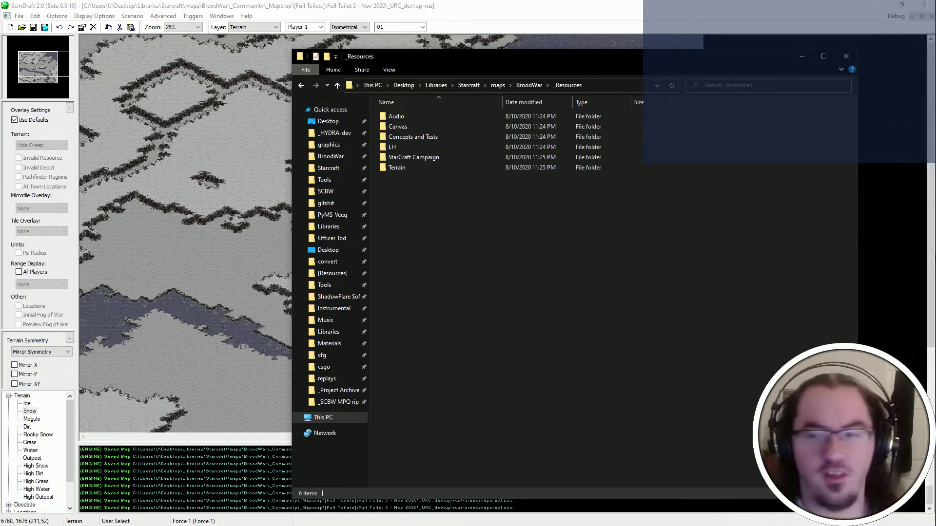
pyautogui.doubleClick(513, 157)
pyautogui.hotkey('alt', 'Up')
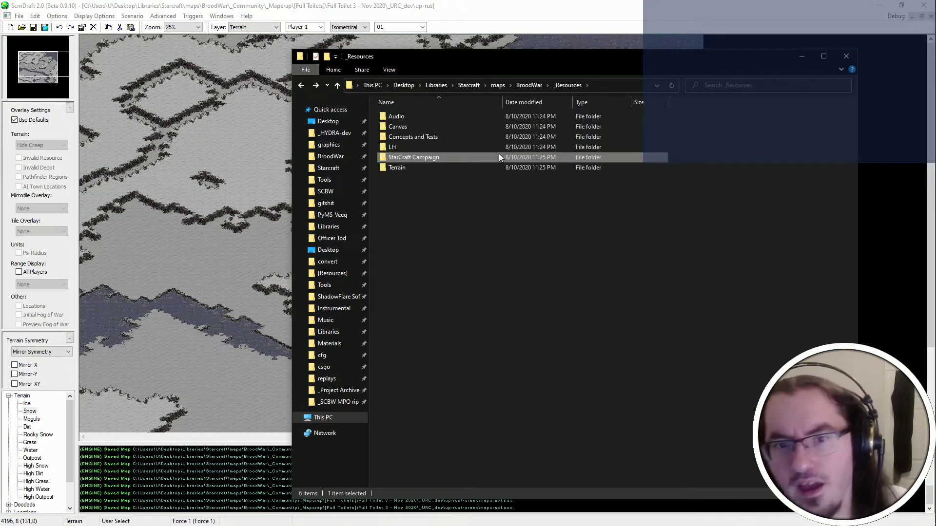
pyautogui.hotkey('alt', 'Up')
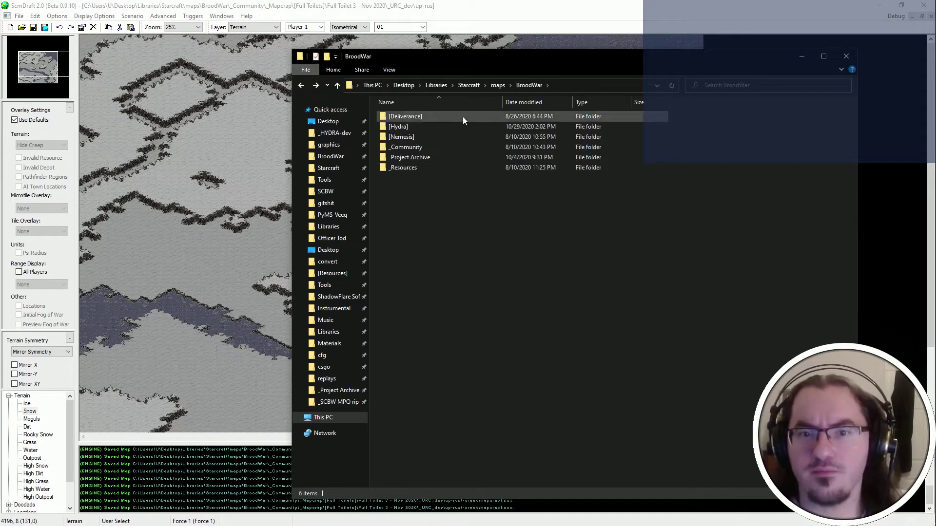
# Check the 3-Chain folder inside [Nemesis] and return to the BroodWar folder.
pyautogui.click(463, 141)
pyautogui.doubleClick(461, 140)
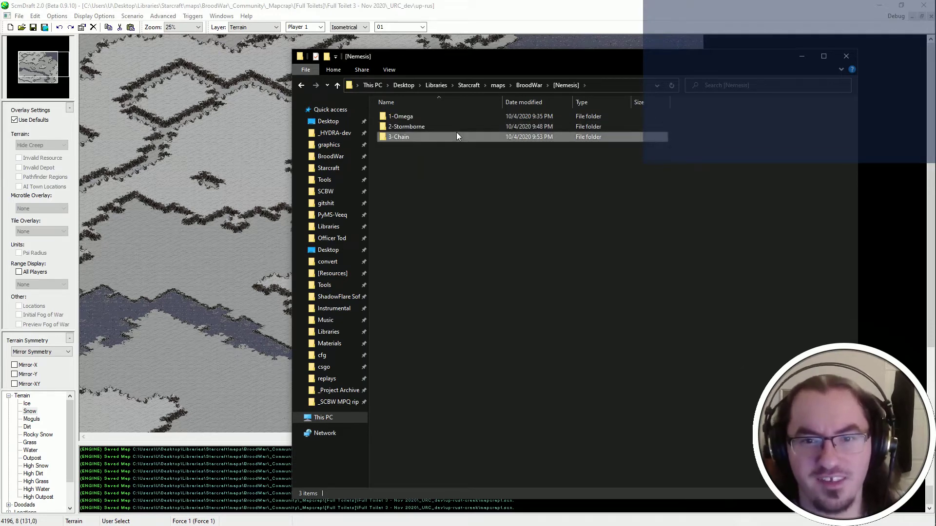
pyautogui.doubleClick(456, 134)
pyautogui.hotkey('alt', 'Up')
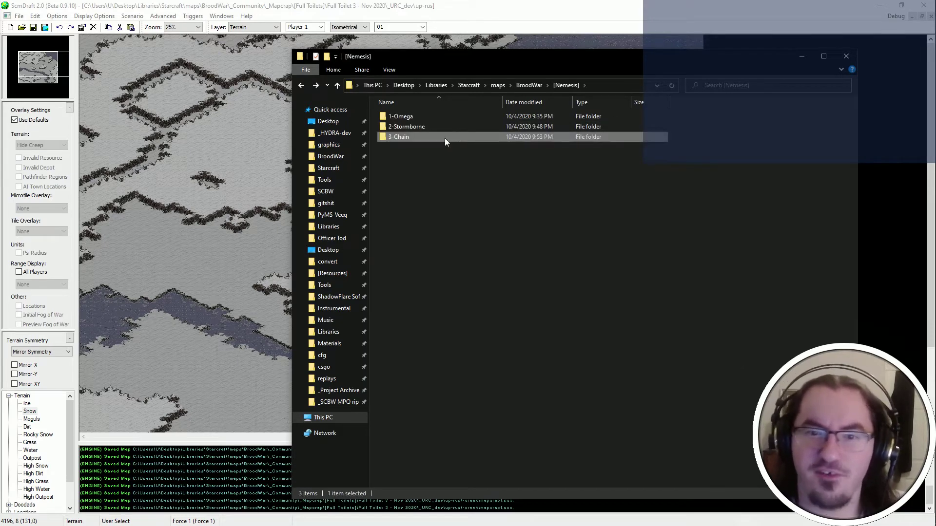
pyautogui.hotkey('alt', 'Up')
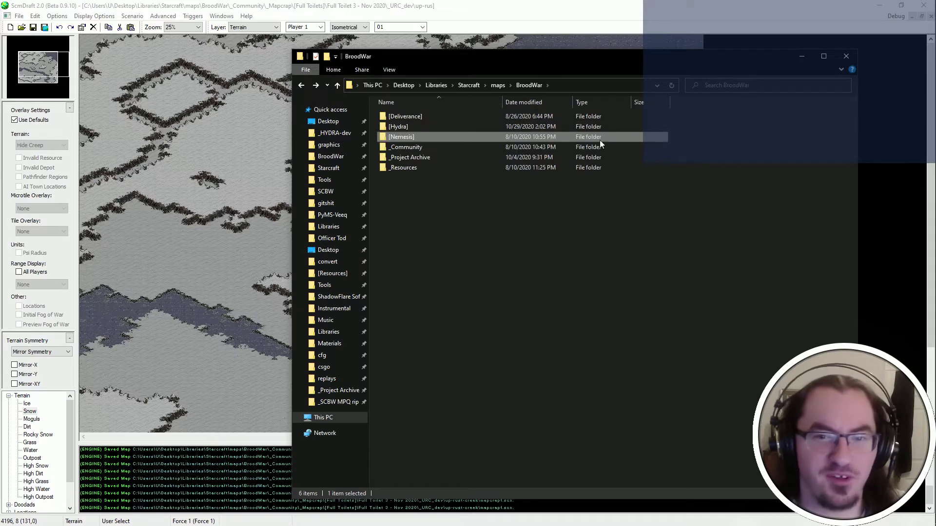
# Look through the _misc folder and the mapper's own folder in [Hydra]'s 3-Multiplayer, then return to [Hydra].
pyautogui.doubleClick(445, 127)
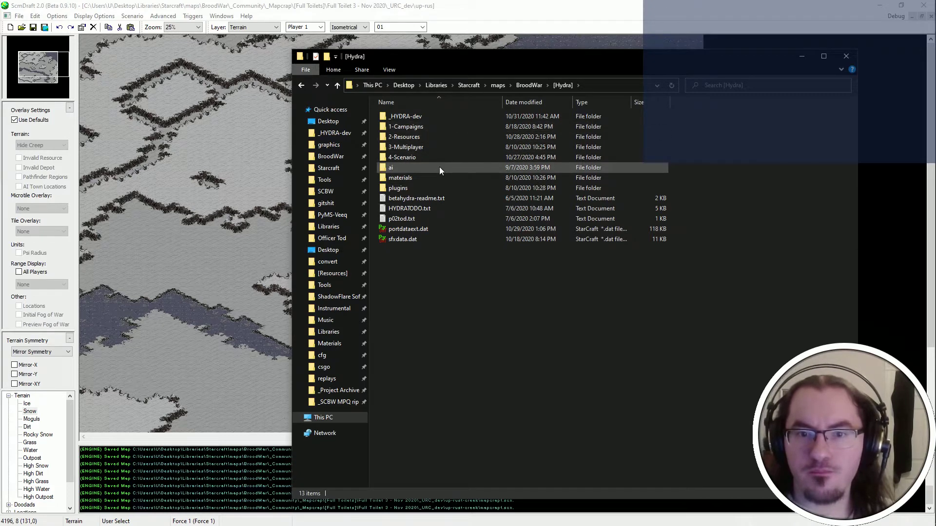
pyautogui.doubleClick(438, 146)
pyautogui.doubleClick(430, 116)
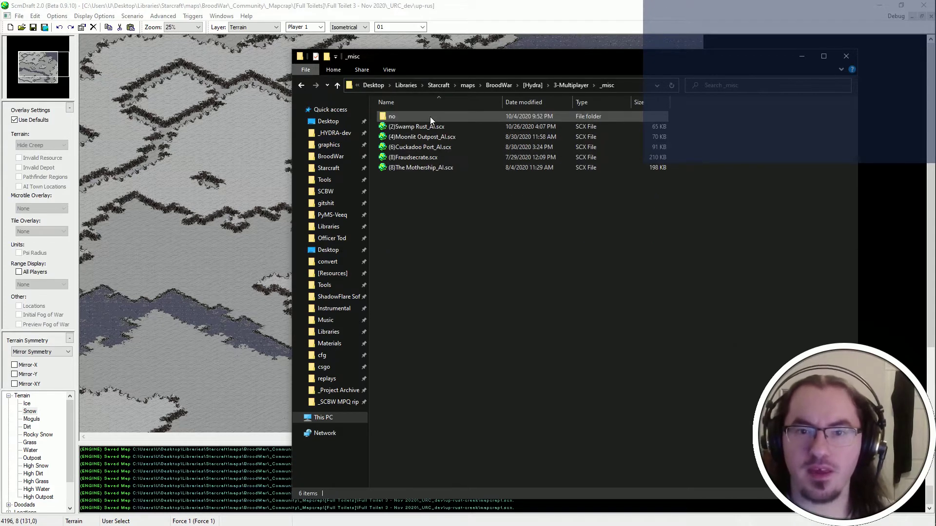
pyautogui.press('BackSpace')
pyautogui.press('BackSpace')
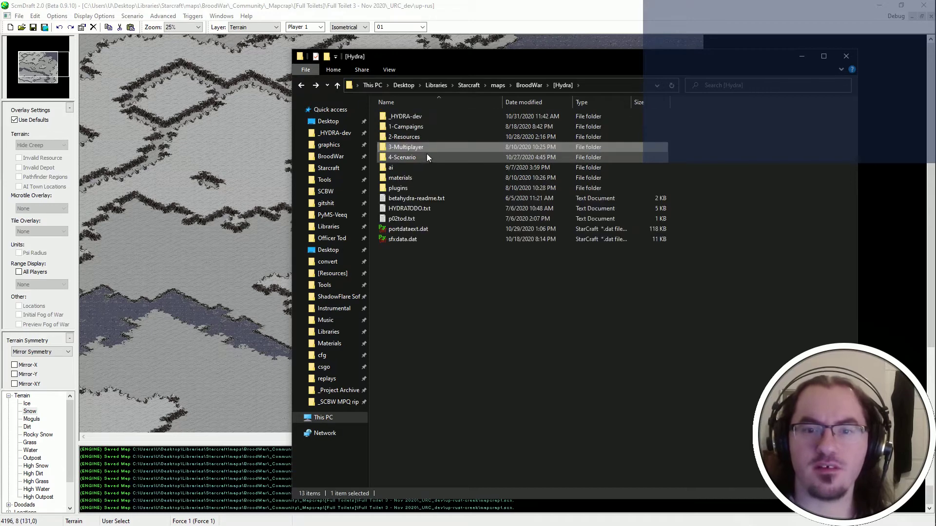
pyautogui.doubleClick(431, 144)
pyautogui.doubleClick(418, 178)
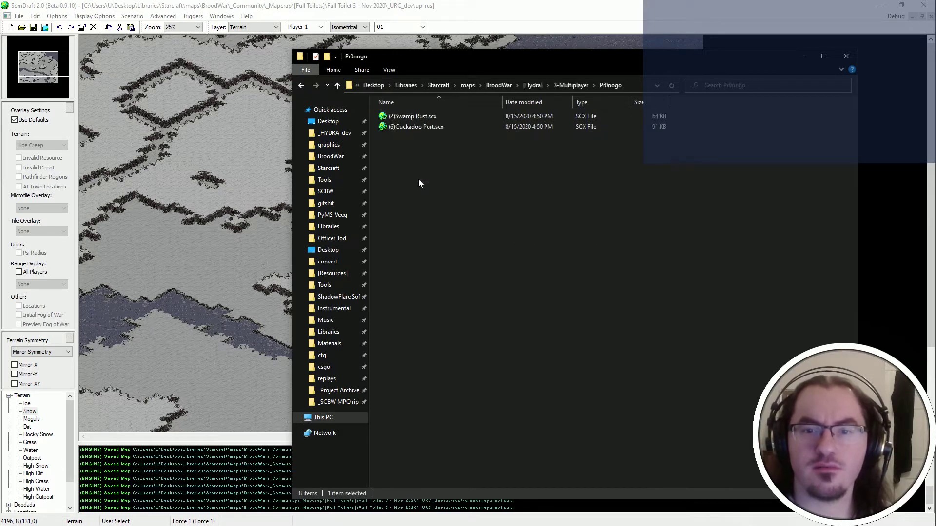
pyautogui.press('BackSpace')
pyautogui.press('BackSpace')
# Look through [Hydra]'s 2-Resources, 1-Campaigns and _HYDRA-dev folders.
pyautogui.doubleClick(403, 138)
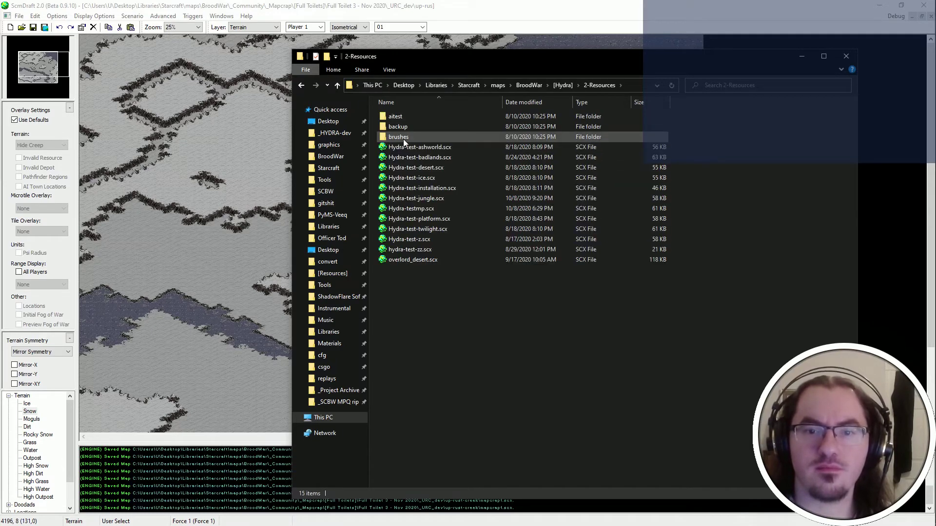
pyautogui.press('BackSpace')
pyautogui.doubleClick(405, 126)
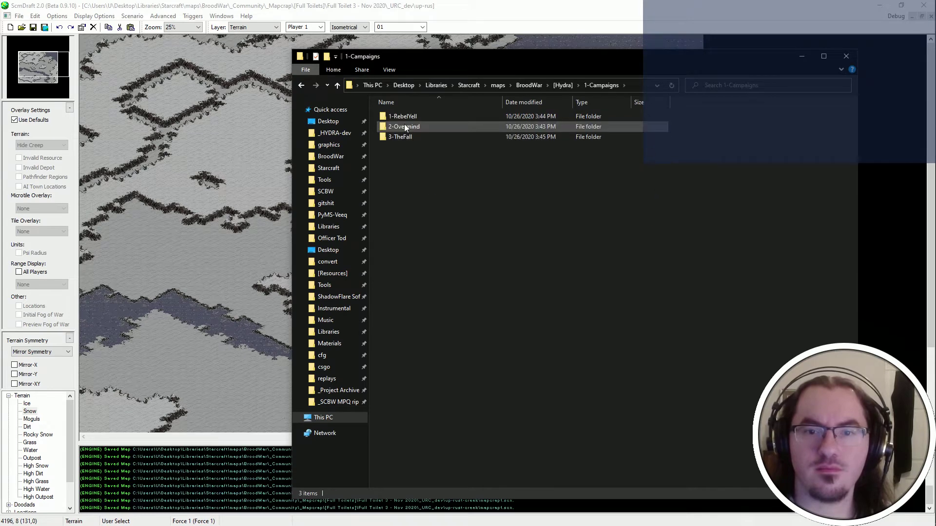
pyautogui.click(404, 125)
pyautogui.press('BackSpace')
pyautogui.doubleClick(415, 119)
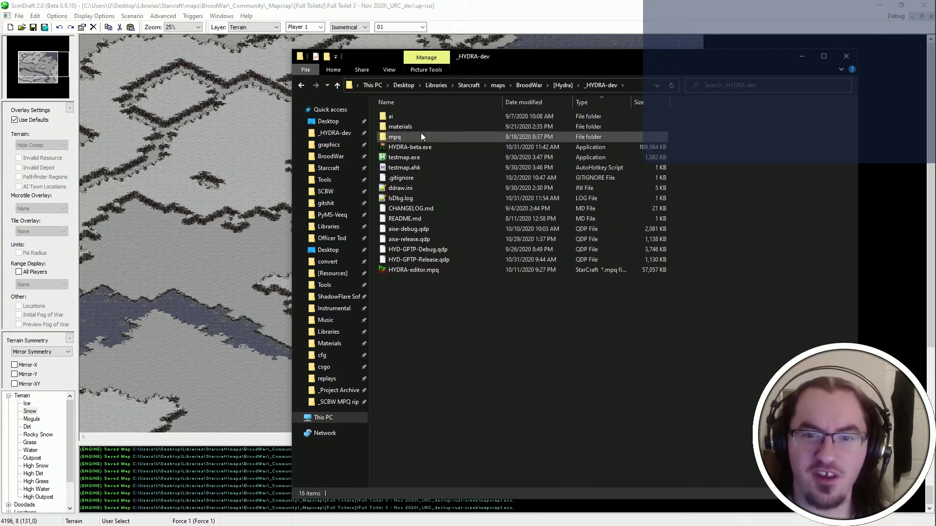
pyautogui.click(411, 128)
pyautogui.click(463, 308)
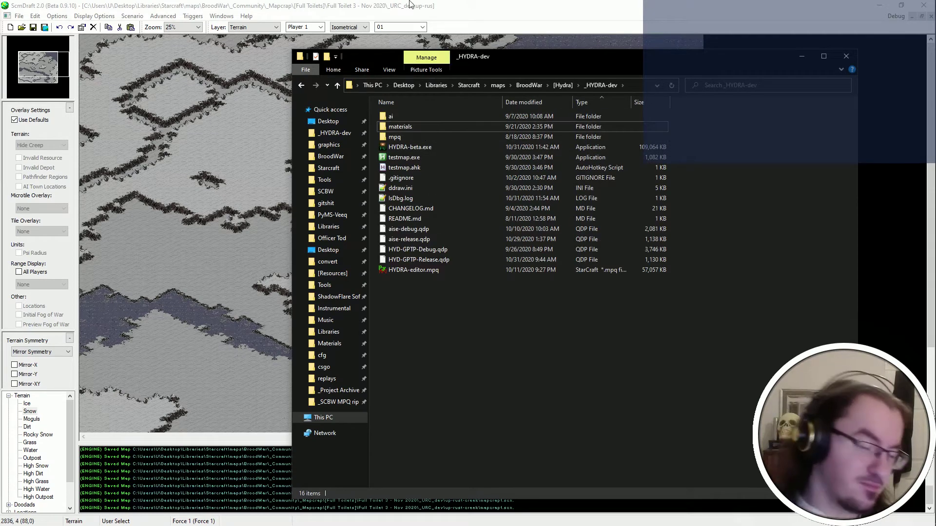
# Switch back to ScmDraft and mark out the cliff line of the high ground south of the river at 33% zoom.
pyautogui.click(411, 4)
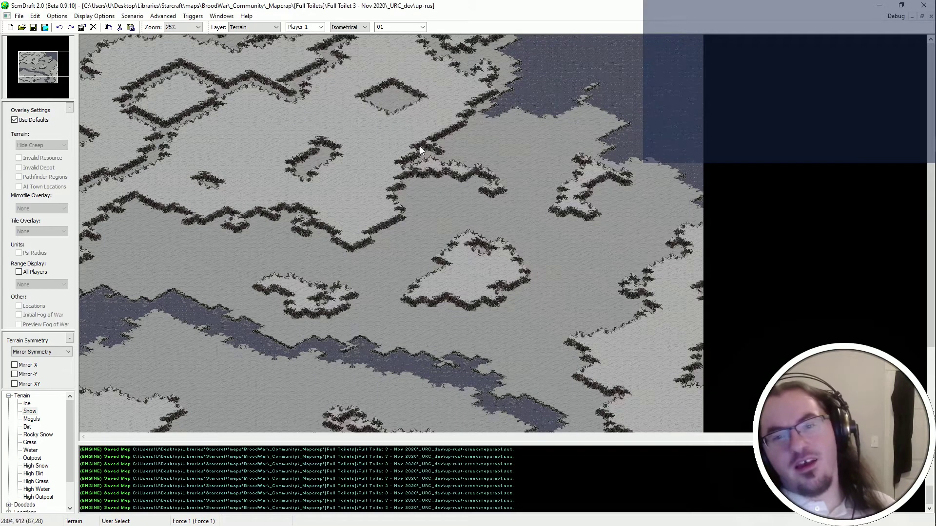
pyautogui.keyDown('ctrl'); pyautogui.scroll(1, 397, 145); pyautogui.keyUp('ctrl')
pyautogui.moveTo(397, 145); pyautogui.dragTo(126, 4, button='middle')
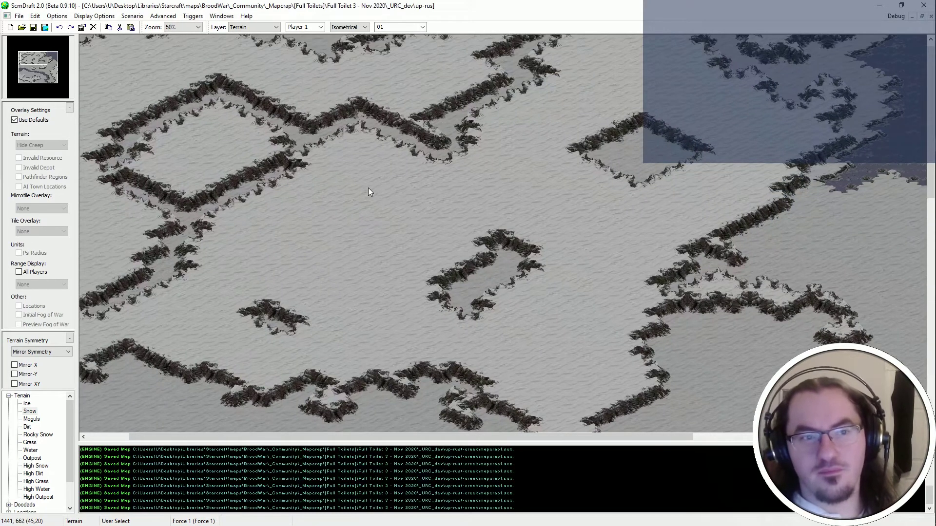
pyautogui.keyDown('ctrl'); pyautogui.scroll(-1, 367, 188); pyautogui.keyUp('ctrl')
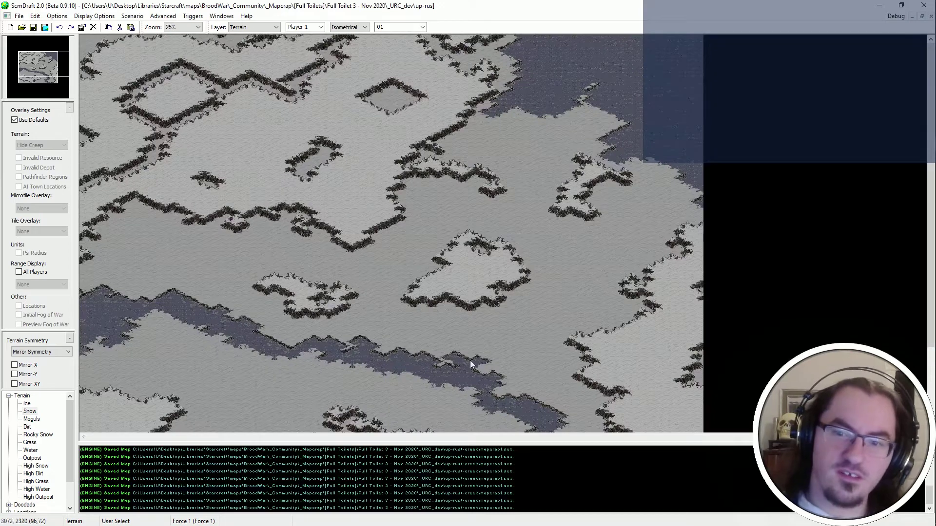
pyautogui.scroll(-3, 581, 403)
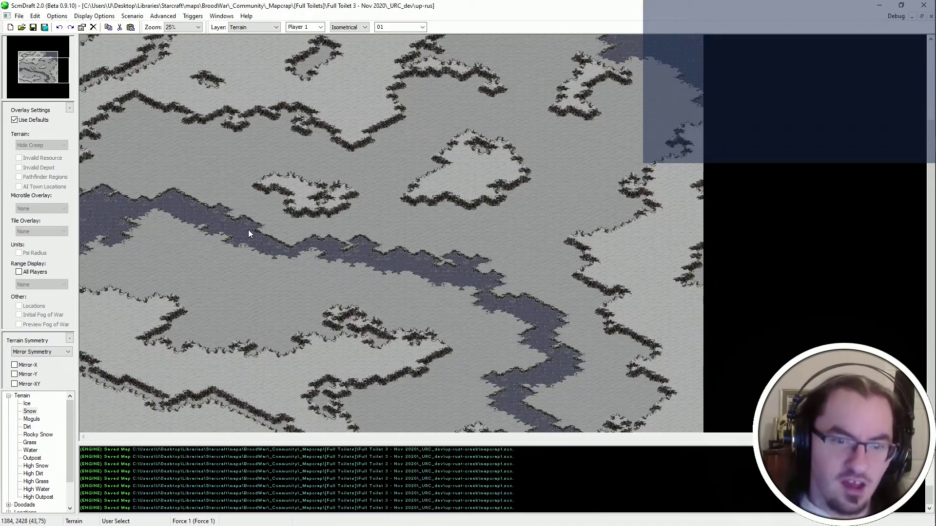
pyautogui.keyDown('ctrl'); pyautogui.scroll(1, 308, 247); pyautogui.keyUp('ctrl')
pyautogui.scroll(-2, 309, 247)
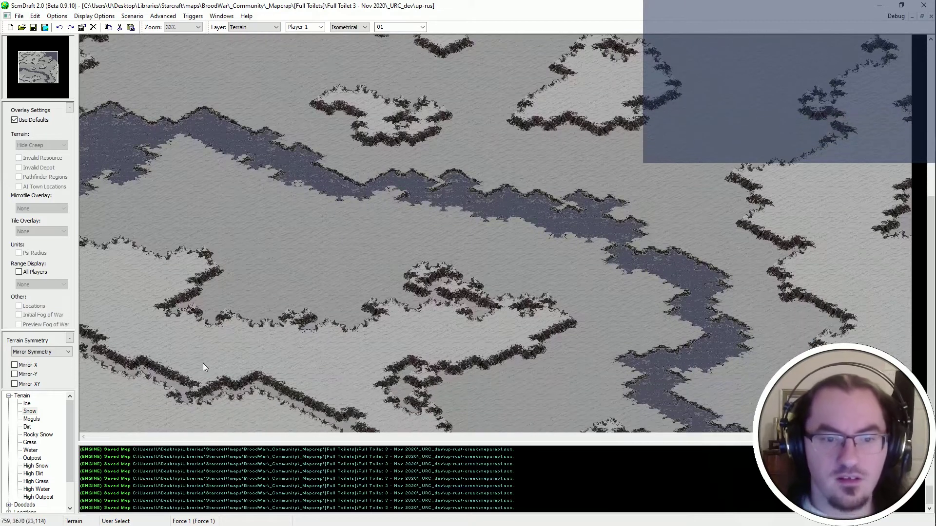
pyautogui.moveTo(81, 340); pyautogui.dragTo(173, 407)
pyautogui.moveTo(189, 376); pyautogui.dragTo(366, 426)
# Mark out the northern plateau's zigzag ridge and the diamond-shaped pit east of it.
pyautogui.scroll(8, 346, 349)
pyautogui.moveTo(282, 107); pyautogui.dragTo(390, 35)
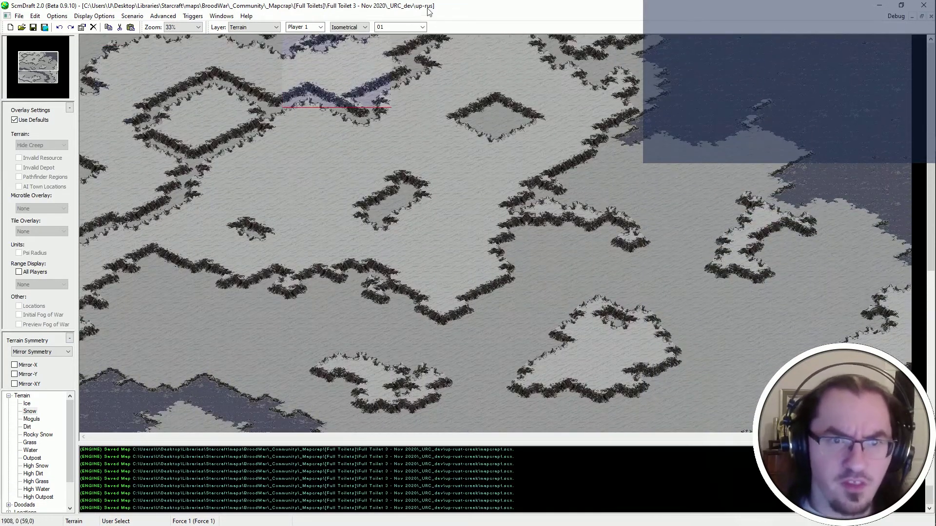
pyautogui.click(129, 148)
pyautogui.moveTo(437, 86); pyautogui.dragTo(551, 152)
pyautogui.moveTo(458, 69); pyautogui.dragTo(558, 148)
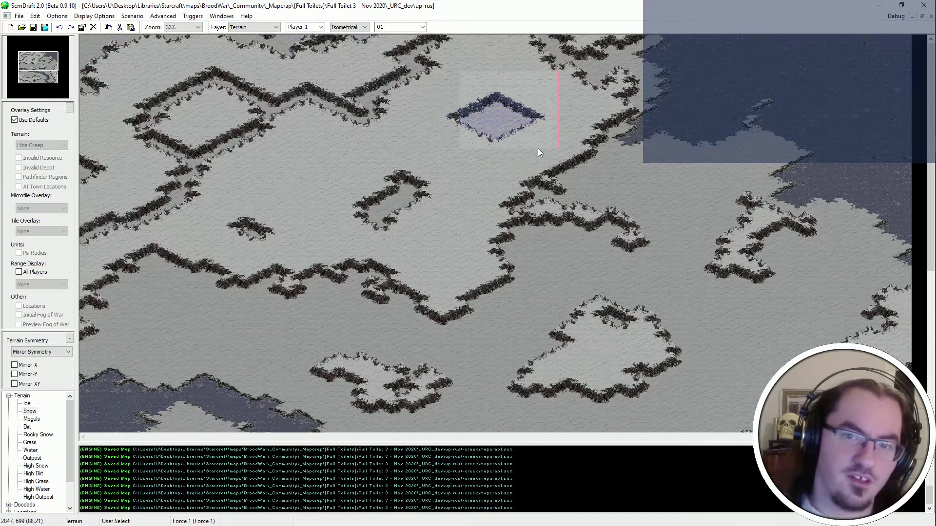
# Mark out the elongated pit and the small pit in the middle of the northern plateau.
pyautogui.click(367, 262)
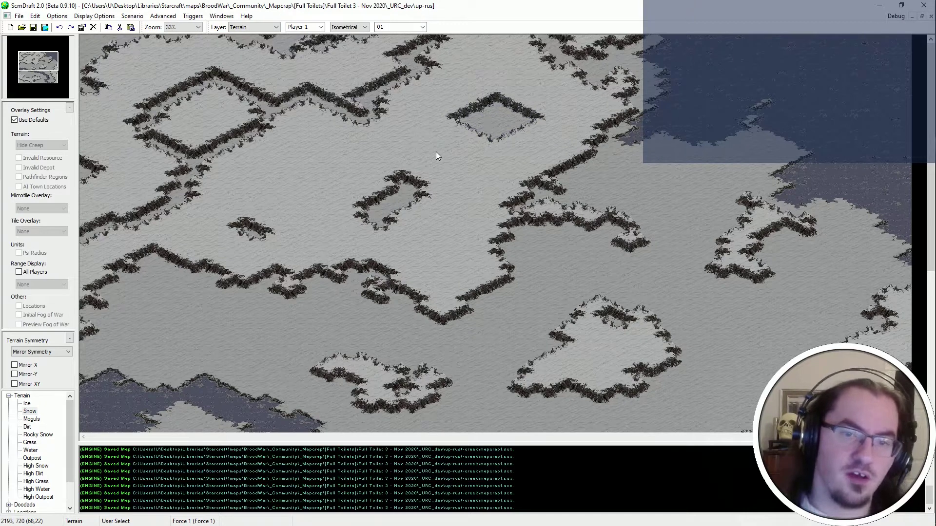
pyautogui.moveTo(437, 155); pyautogui.dragTo(333, 244)
pyautogui.moveTo(302, 207); pyautogui.dragTo(241, 246)
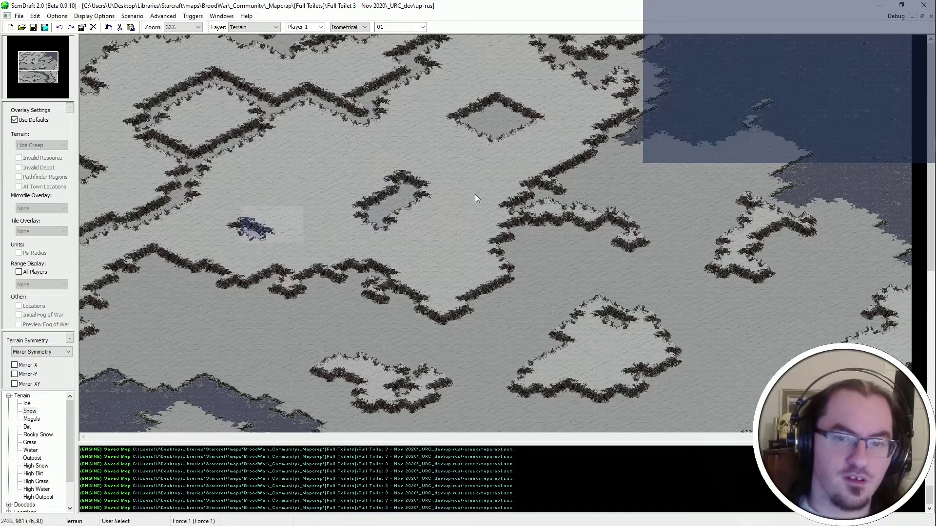
pyautogui.click(362, 307)
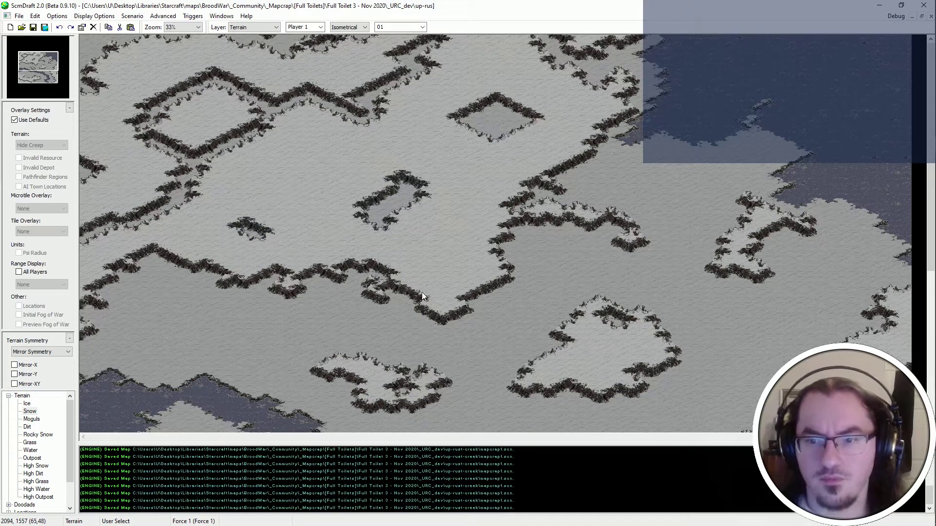
# Bring the middle of the northern plateau into view at 66% zoom and activate the Units layer.
pyautogui.keyDown('ctrl'); pyautogui.scroll(2, 253, 132); pyautogui.keyUp('ctrl')
pyautogui.moveTo(179, 219); pyautogui.dragTo(237, 221, button='middle')
pyautogui.moveTo(88, 365); pyautogui.dragTo(145, 261, button='middle')
pyautogui.moveTo(463, 57); pyautogui.dragTo(384, 121, button='middle')
pyautogui.press('u')
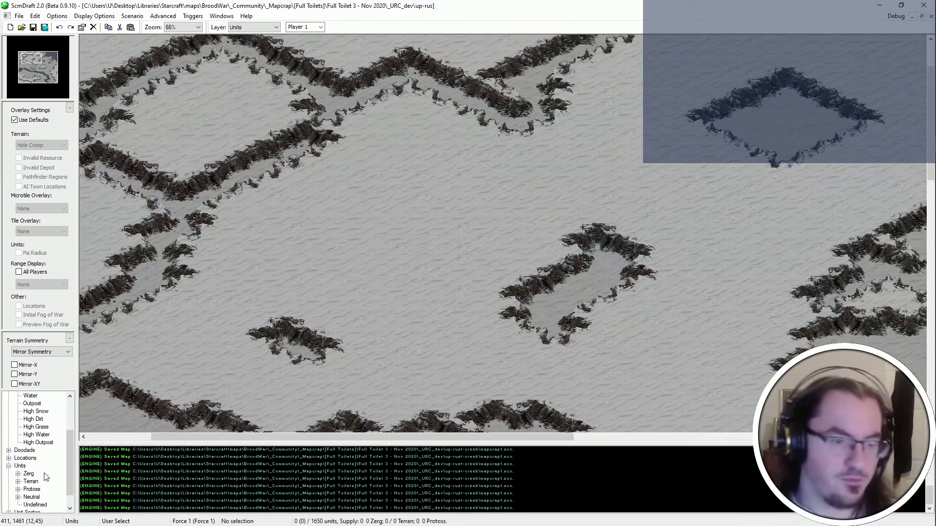
# Choose the second Mineral Field type from the neutral resources for placement.
pyautogui.scroll(-1, 32, 441)
pyautogui.click(17, 466)
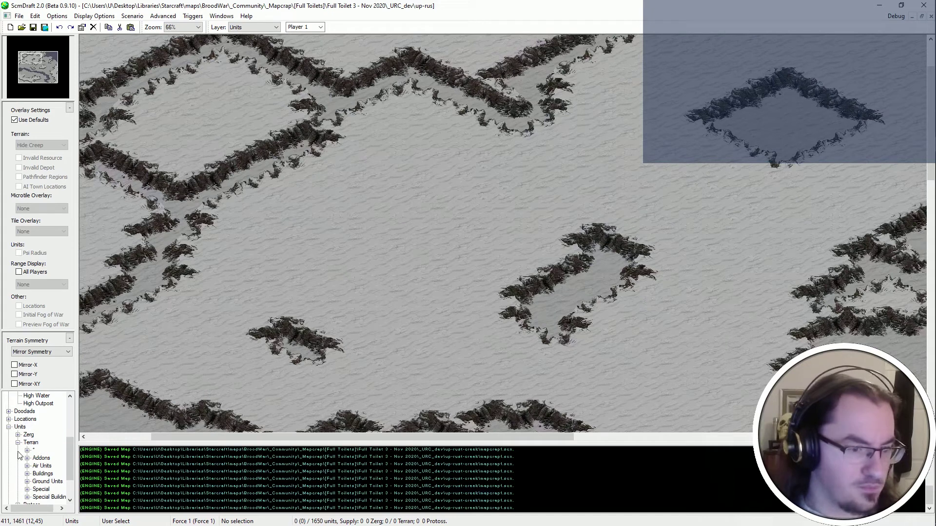
pyautogui.click(18, 435)
pyautogui.click(17, 435)
pyautogui.scroll(-3, 19, 467)
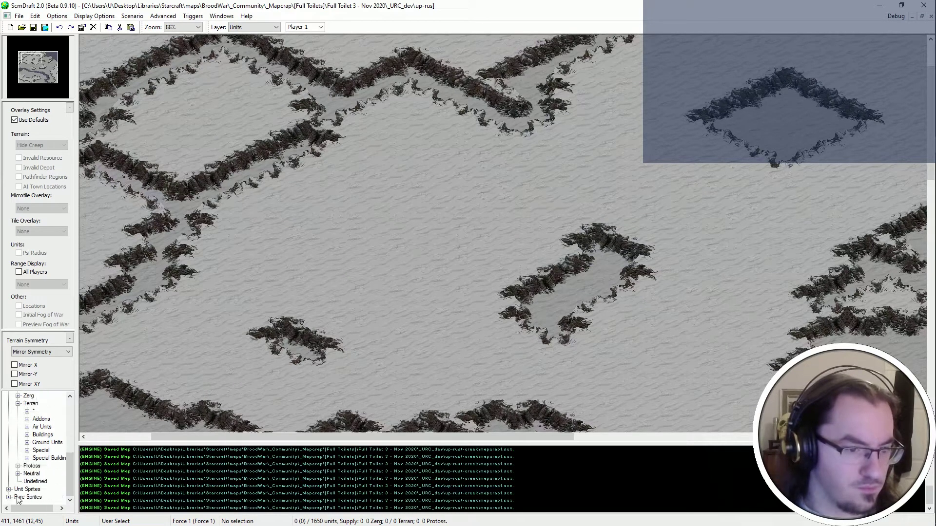
pyautogui.click(18, 450)
pyautogui.click(27, 481)
pyautogui.click(54, 481)
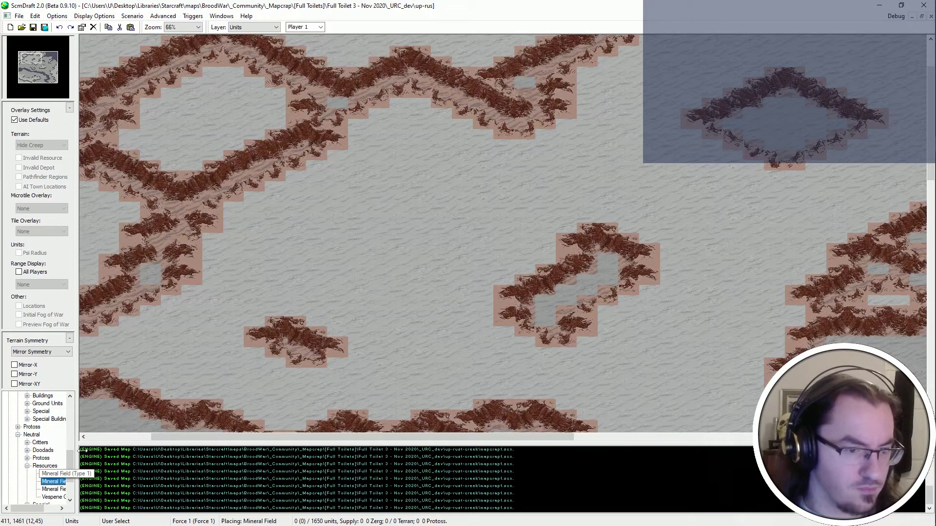
# Place three mineral fields owned by Player 12 in the pocket below the zigzag ridge, one on its east side and two on its west side.
pyautogui.press('Left')
pyautogui.press('Left')
pyautogui.press('Up')
pyautogui.press('0')
pyautogui.keyDown('ctrl'); pyautogui.scroll(1, 426, 152); pyautogui.keyUp('ctrl')
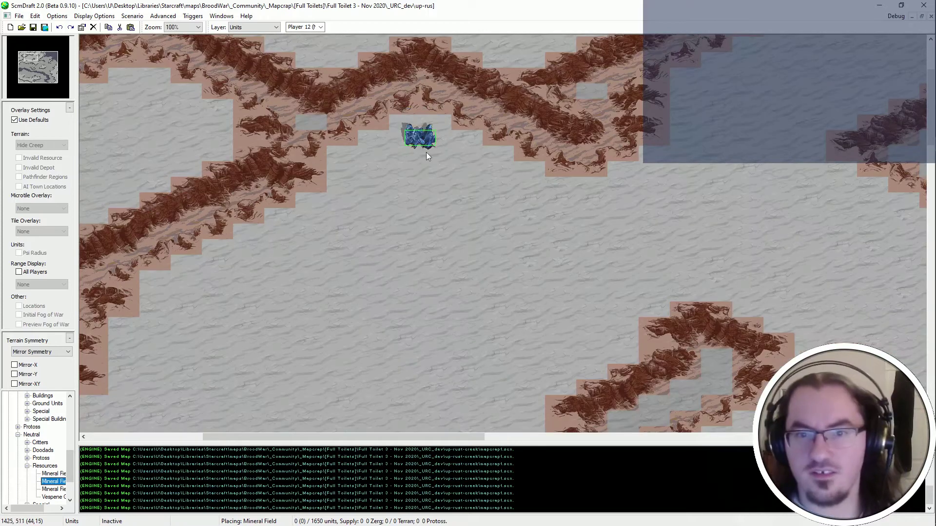
pyautogui.press('Up')
pyautogui.press('Left')
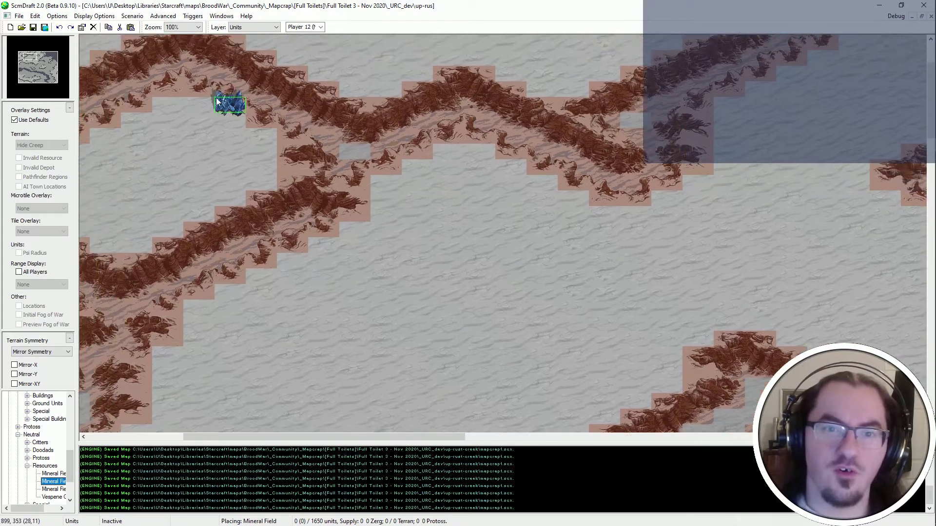
pyautogui.press('Up')
pyautogui.press('Right')
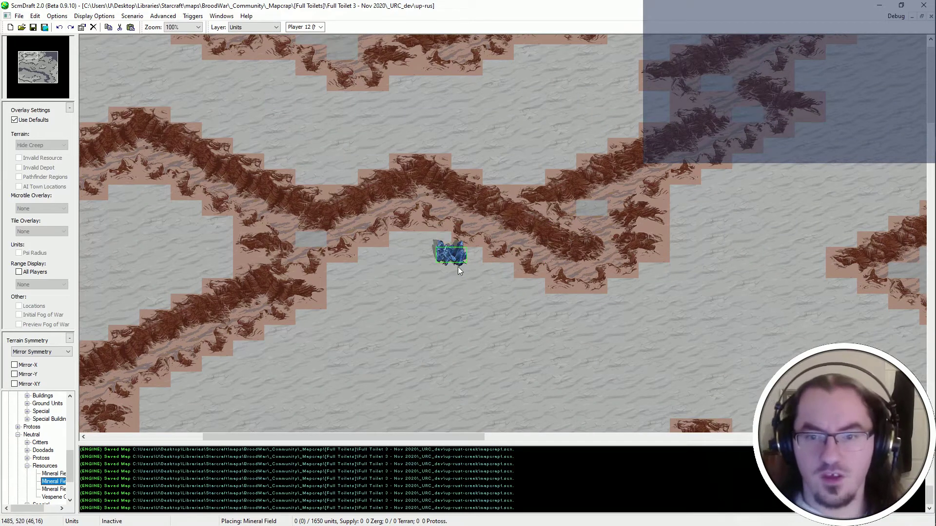
pyautogui.click(477, 260)
pyautogui.click(369, 306)
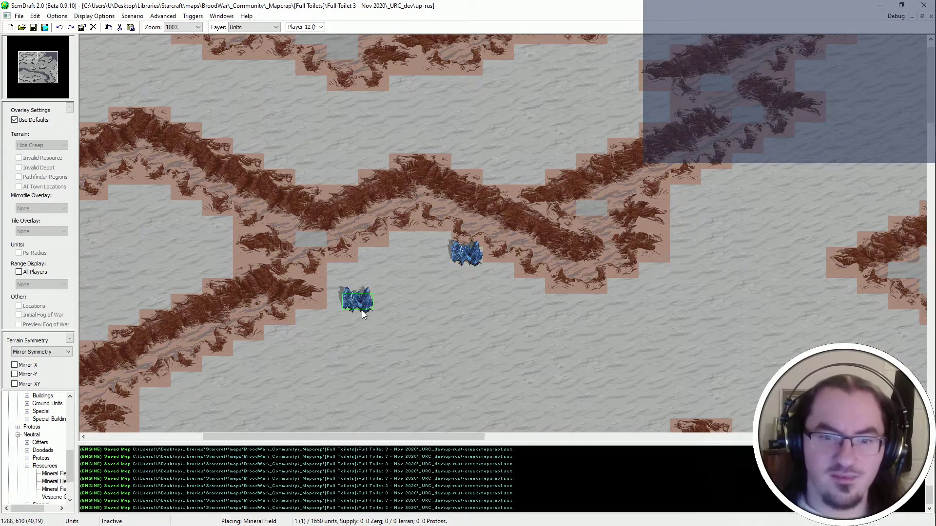
pyautogui.click(381, 288)
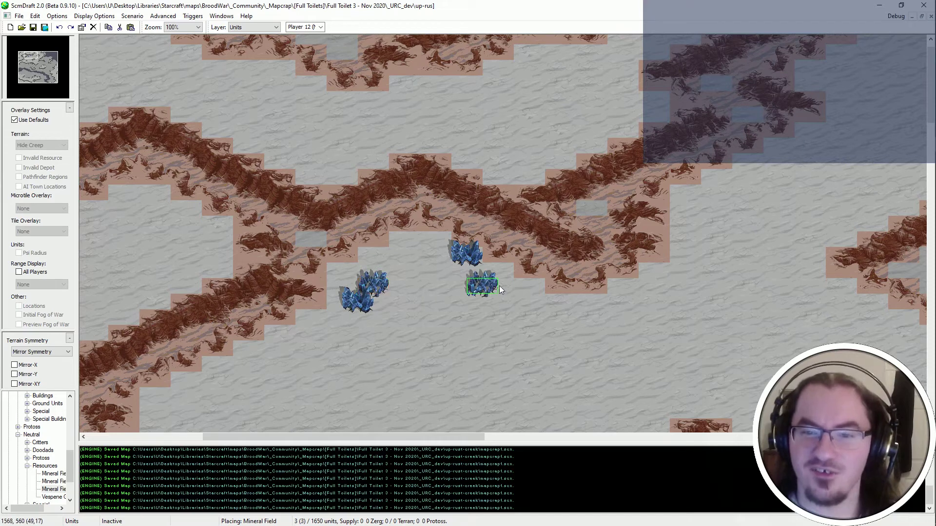
# Add two mineral fields beside the eastern one and another northwest of the western pair.
pyautogui.click(490, 280)
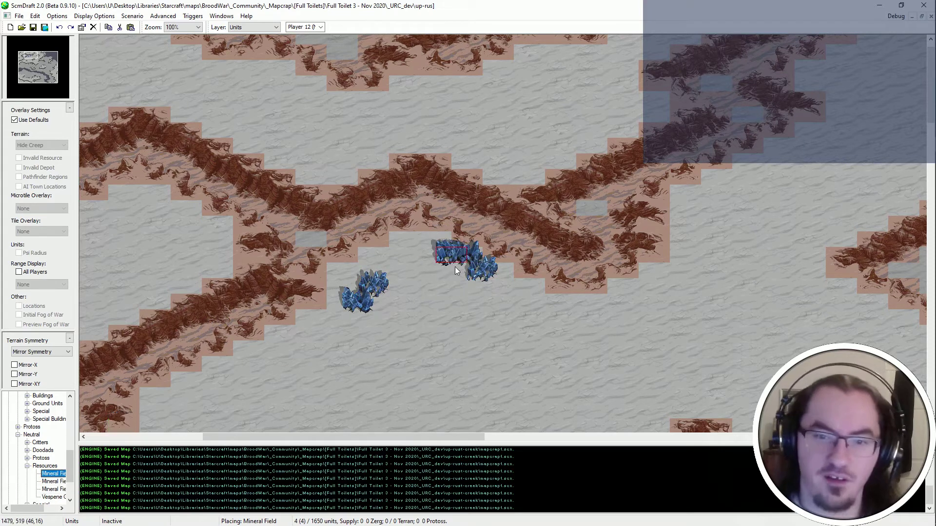
pyautogui.click(448, 281)
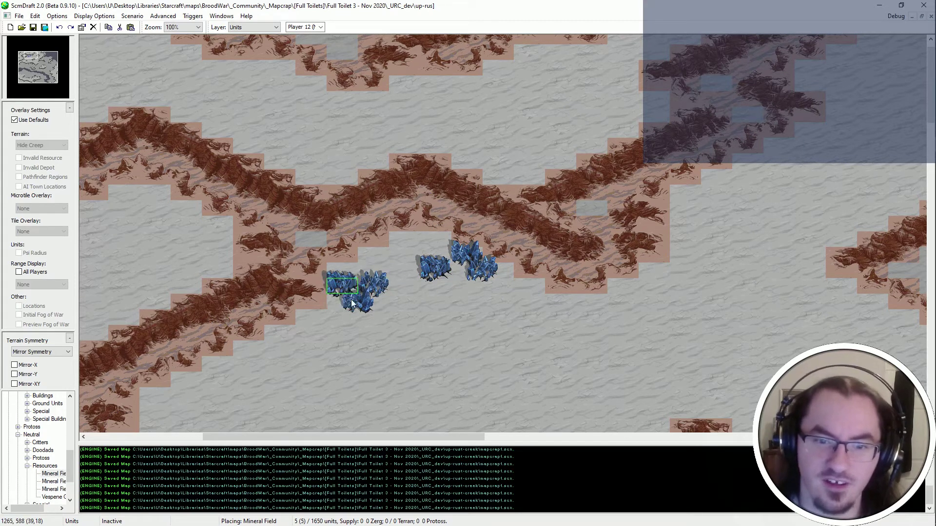
pyautogui.click(338, 282)
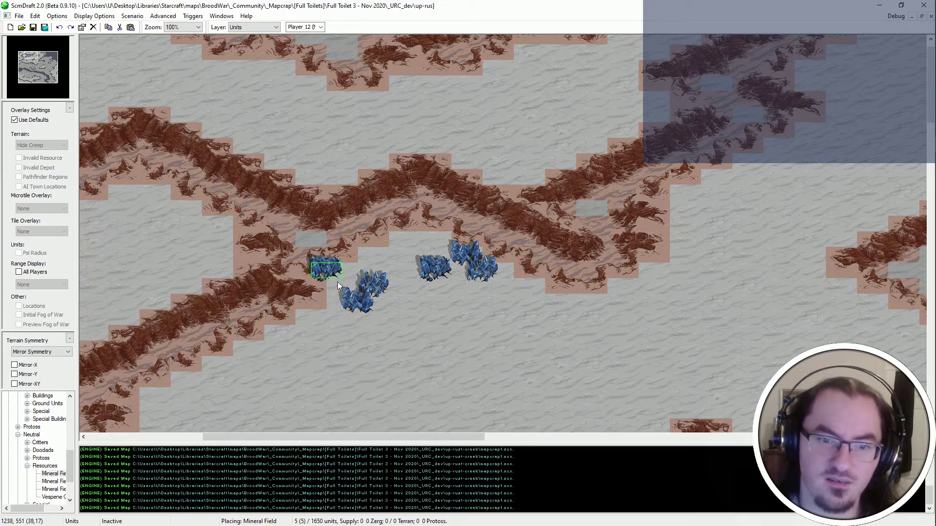
# Move the lower pair of western mineral fields one tile west.
pyautogui.rightClick(405, 324)
pyautogui.moveTo(405, 286); pyautogui.dragTo(359, 304)
pyautogui.hotkey('ctrl', 'x')
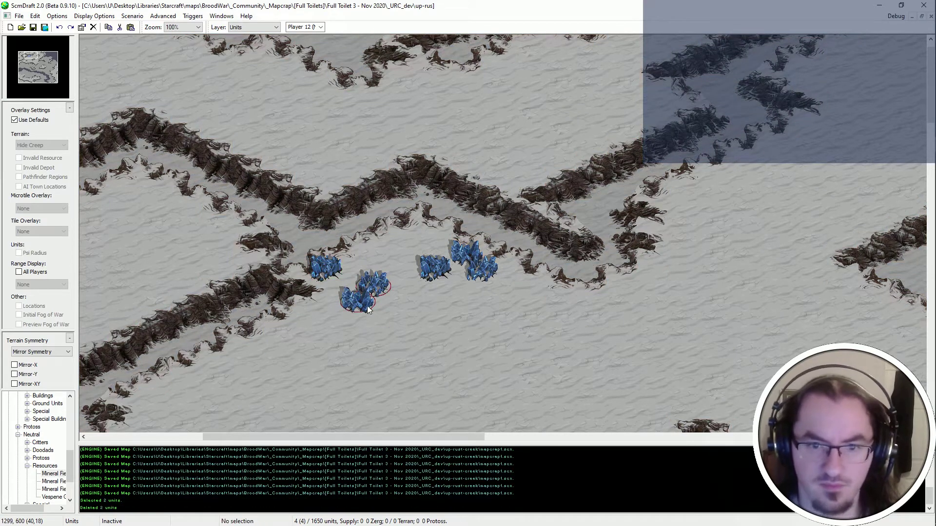
pyautogui.hotkey('ctrl', 'v')
pyautogui.click(361, 303)
pyautogui.rightClick(361, 302)
# Try a copied mineral field just southwest of the western group and delete it again.
pyautogui.click(360, 287)
pyautogui.click(352, 298)
pyautogui.hotkey('ctrl', 'c')
pyautogui.hotkey('ctrl', 'v')
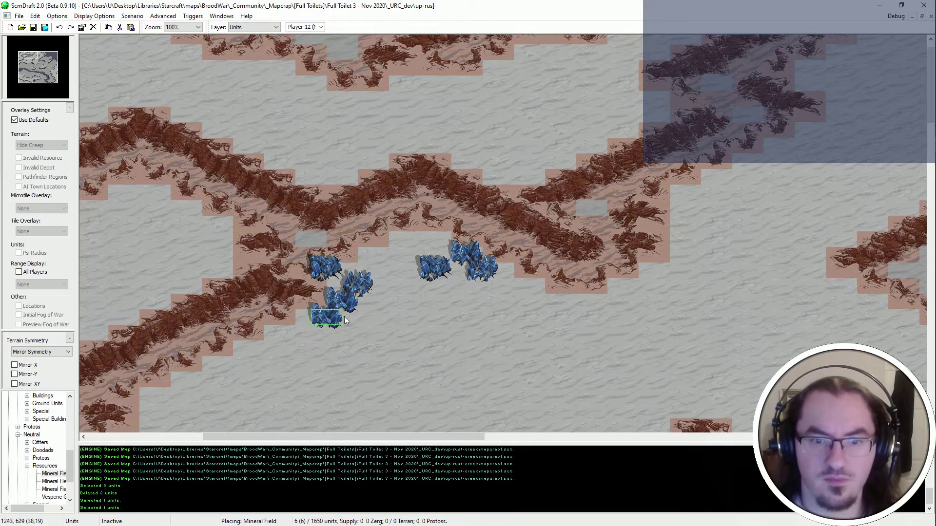
pyautogui.rightClick(344, 314)
pyautogui.hotkey('ctrl', 'v')
pyautogui.click(322, 329)
pyautogui.rightClick(322, 329)
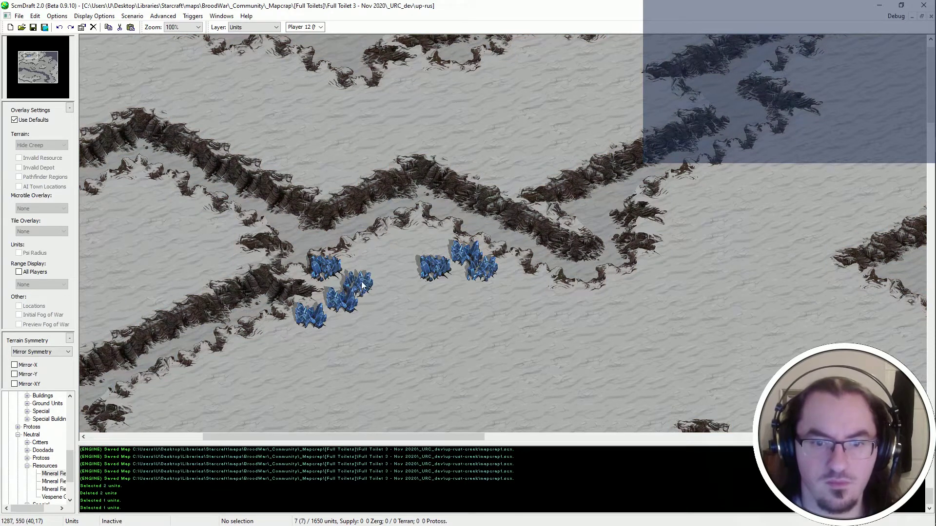
pyautogui.click(313, 322)
pyautogui.press('Delete')
# Duplicate the western group's northeastern mineral field and attach the copy directly to the group's southwest end.
pyautogui.click(362, 284)
pyautogui.hotkey('ctrl', 'c')
pyautogui.hotkey('ctrl', 'v')
pyautogui.click(331, 316)
pyautogui.rightClick(332, 316)
# Copy the northwestern mineral field and try out positions for the copy below the western group.
pyautogui.click(331, 275)
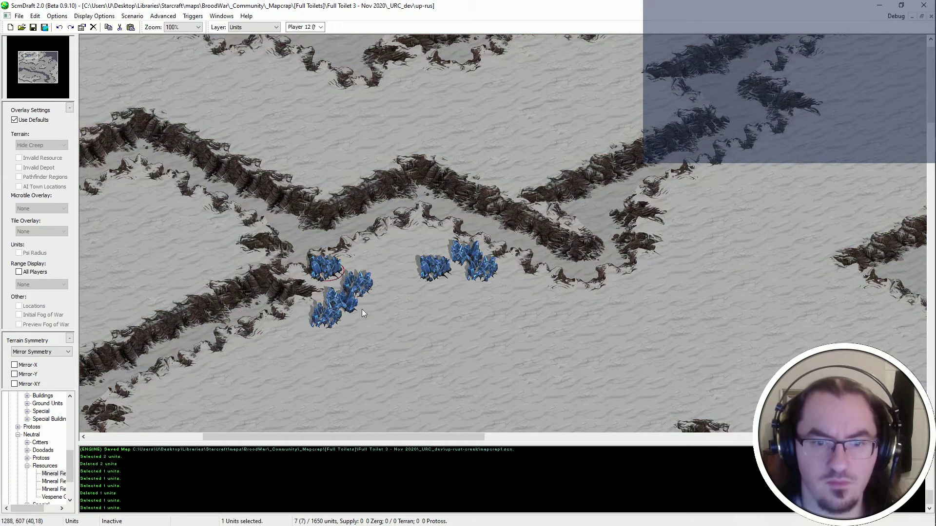
pyautogui.hotkey('ctrl', 'c')
pyautogui.hotkey('ctrl', 'v')
pyautogui.click(355, 339)
pyautogui.rightClick(355, 338)
pyautogui.click(331, 337)
pyautogui.press('Delete')
pyautogui.hotkey('ctrl', 'v')
pyautogui.click(316, 334)
pyautogui.rightClick(319, 333)
# Delete the misplaced copy and paste the mineral field just southeast of the western group's lower end.
pyautogui.moveTo(513, 248); pyautogui.dragTo(141, 440)
pyautogui.click(404, 285)
pyautogui.click(306, 335)
pyautogui.press('Delete')
pyautogui.hotkey('ctrl', 'v')
pyautogui.click(346, 341)
pyautogui.rightClick(346, 341)
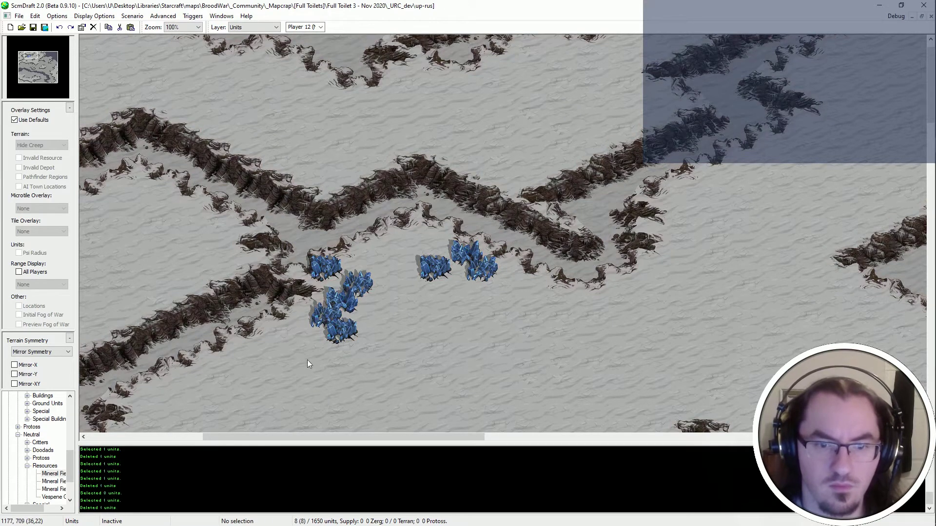
# Try pasting another mineral field farther southwest of the western group and undo it.
pyautogui.hotkey('ctrl', 'v')
pyautogui.click(304, 357)
pyautogui.rightClick(304, 357)
pyautogui.hotkey('ctrl', 'z')
# Duplicate the mineral field in the middle of the western group and place the copy at the group's southwest tip.
pyautogui.click(345, 304)
pyautogui.hotkey('ctrl', 'c')
pyautogui.hotkey('ctrl', 'v')
pyautogui.click(310, 354)
pyautogui.rightClick(310, 354)
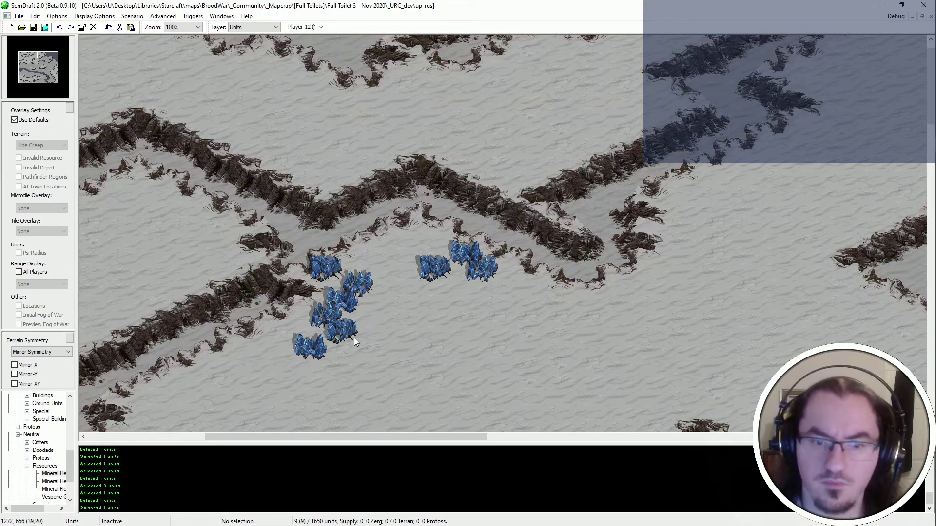
# Replace the western group's northernmost mineral field with a pasted copy one tile farther east.
pyautogui.moveTo(351, 271); pyautogui.dragTo(314, 211, button='middle')
pyautogui.click(287, 208)
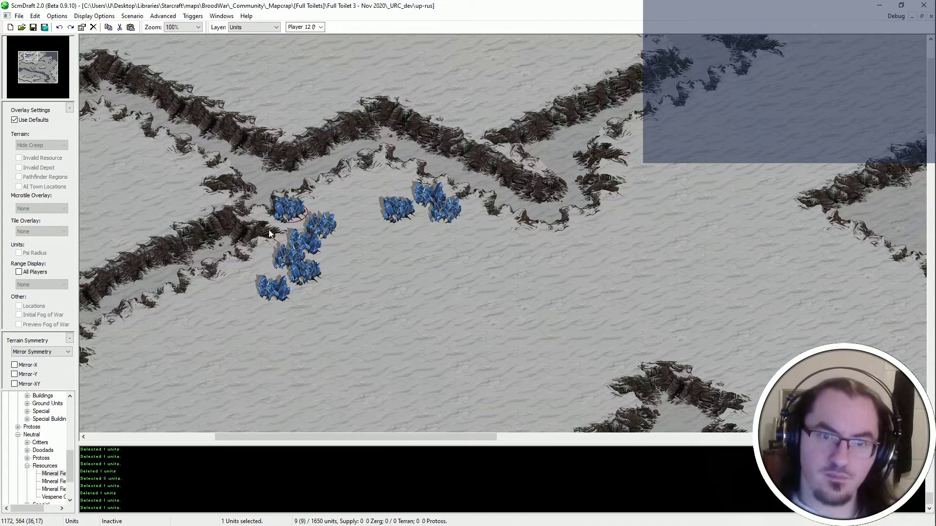
pyautogui.press('Delete')
pyautogui.hotkey('ctrl', 'v')
pyautogui.click(308, 218)
pyautogui.rightClick(308, 218)
# Replace the eastern group's westernmost mineral field with a pasted copy farther north, close to the cliff edge.
pyautogui.moveTo(420, 363); pyautogui.dragTo(405, 335, button='middle')
pyautogui.hotkey('ctrl', 'a')
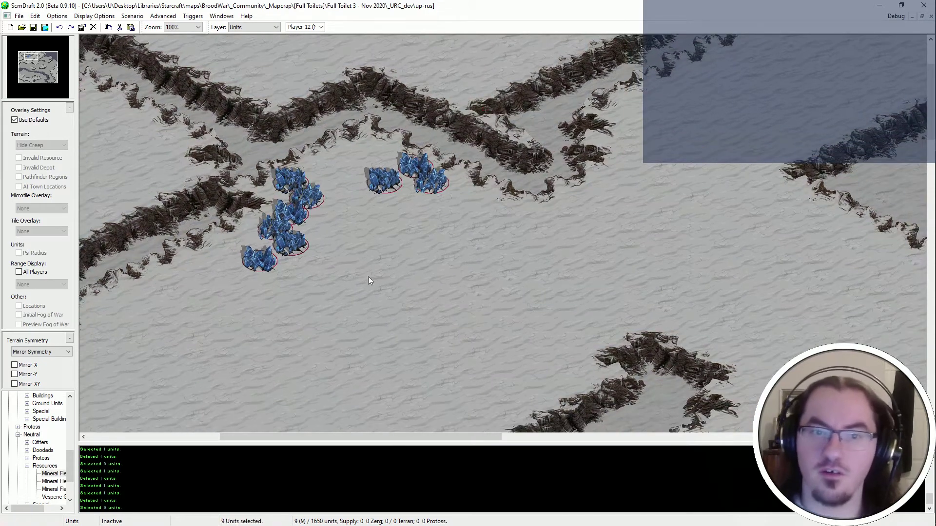
pyautogui.press('Escape')
pyautogui.click(386, 173)
pyautogui.press('Delete')
pyautogui.hotkey('ctrl', 'v')
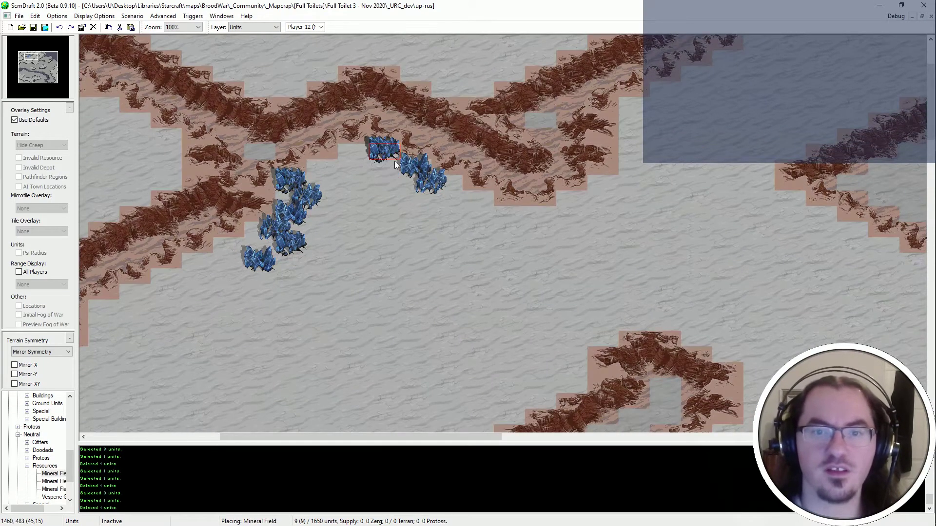
pyautogui.click(396, 152)
pyautogui.rightClick(395, 152)
# Cut and paste the eastern group's mineral fields so that all three form a diagonal line along the cliff.
pyautogui.hotkey('ctrl', 'x')
pyautogui.hotkey('ctrl', 'v')
pyautogui.moveTo(430, 138); pyautogui.dragTo(407, 182)
pyautogui.click(417, 171)
pyautogui.rightClick(417, 171)
pyautogui.hotkey('ctrl', 'x')
pyautogui.hotkey('ctrl', 'v')
pyautogui.click(438, 187)
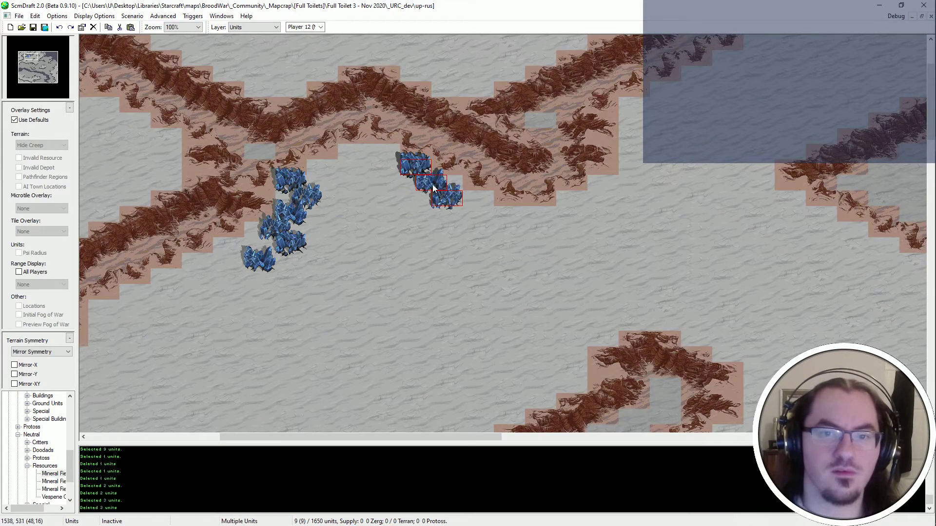
pyautogui.rightClick(437, 186)
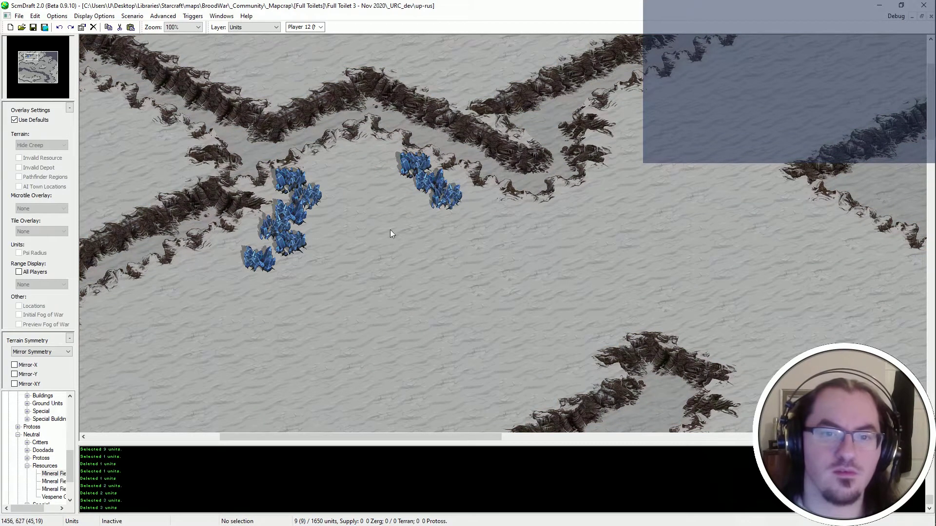
# Turn off the default overlay settings and toggle AI Town Locations on and off again.
pyautogui.click(41, 120)
pyautogui.click(34, 188)
pyautogui.click(35, 188)
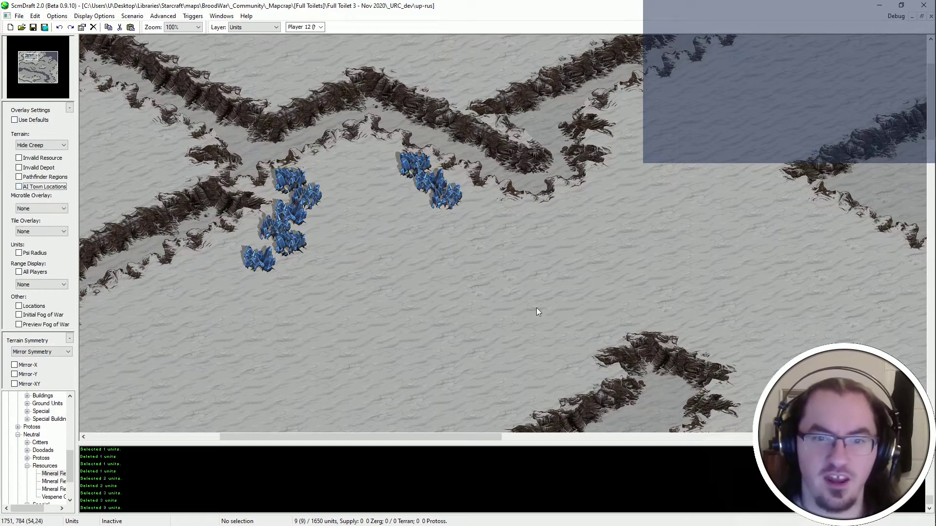
# Shift the eastern group's northern and middle mineral fields eastward along the cliff edge.
pyautogui.moveTo(490, 184); pyautogui.dragTo(366, 221, button='middle')
pyautogui.click(570, 143)
pyautogui.press('Delete')
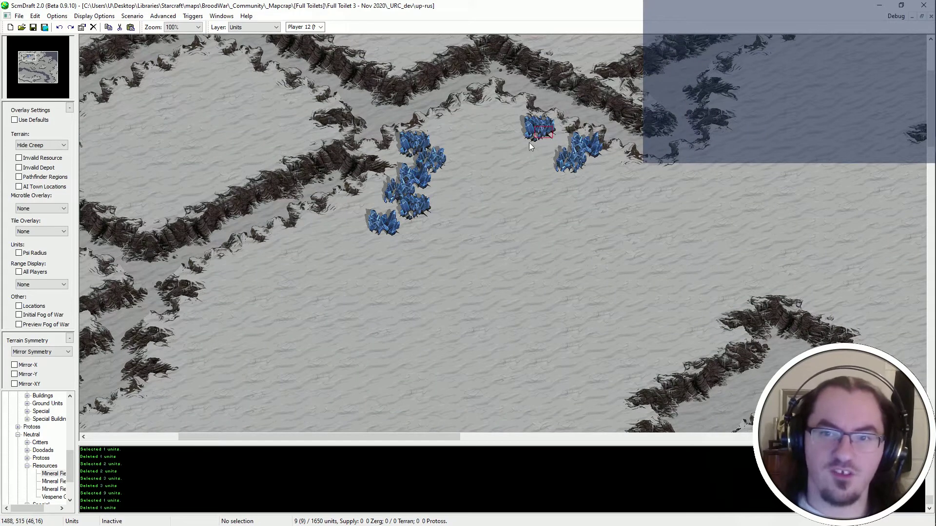
pyautogui.moveTo(530, 145); pyautogui.dragTo(560, 133)
pyautogui.moveTo(664, 101); pyautogui.dragTo(510, 317)
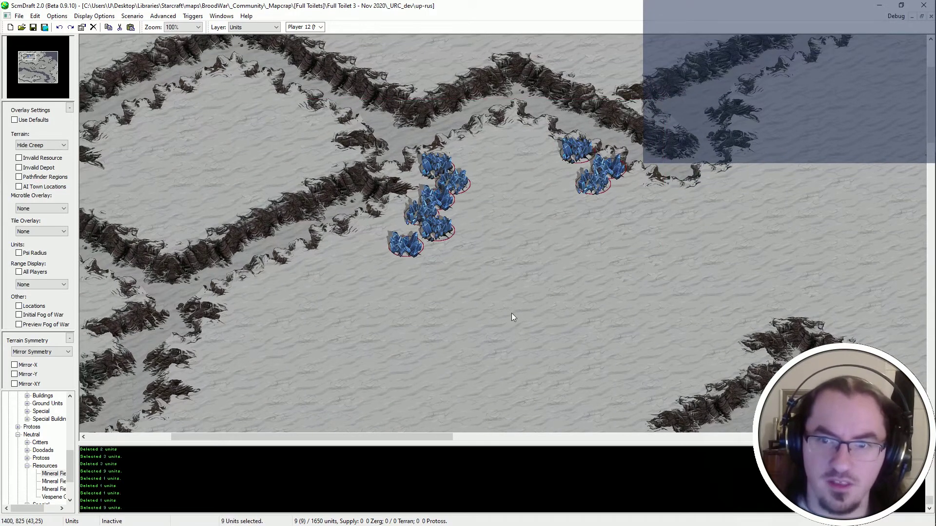
pyautogui.click(501, 160)
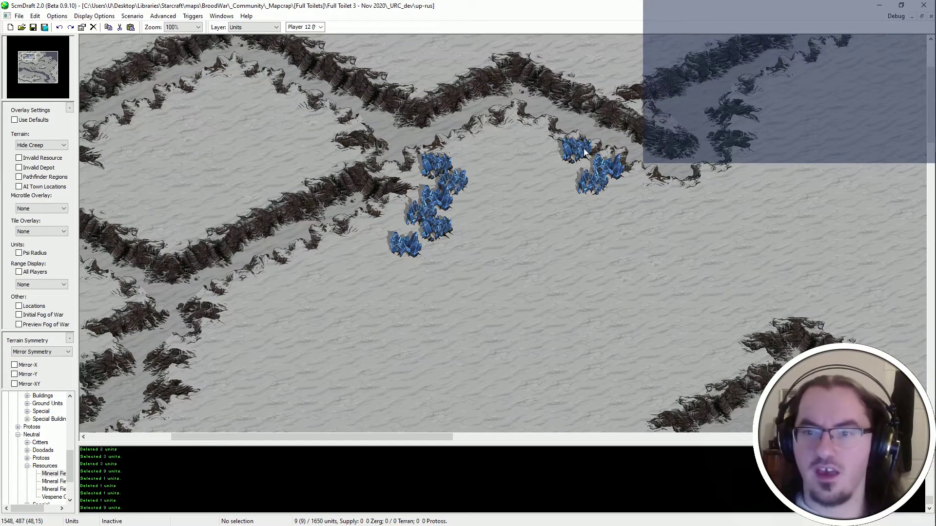
# Try other positions for the eastern group's northern and southern mineral fields and put both back.
pyautogui.click(599, 192)
pyautogui.click(590, 185)
pyautogui.hotkey('ctrl', 'x')
pyautogui.hotkey('ctrl', 'v')
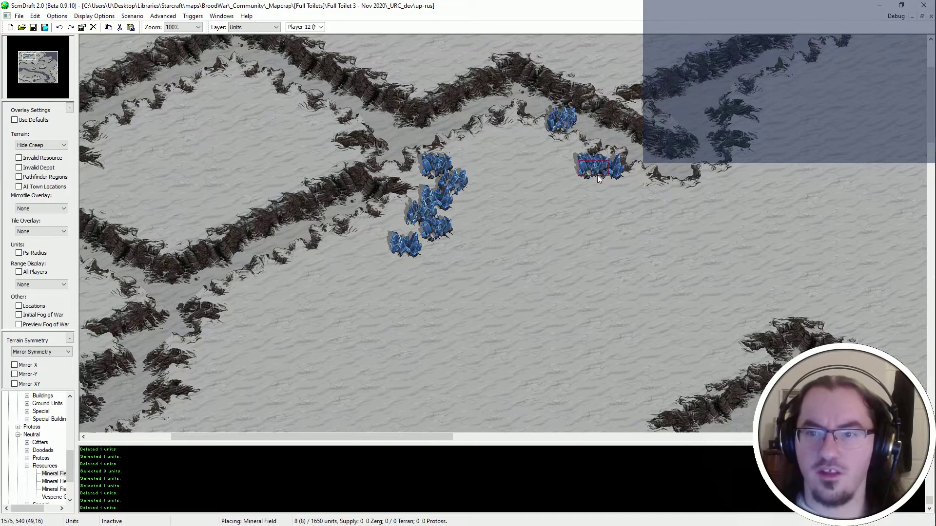
pyautogui.click(578, 160)
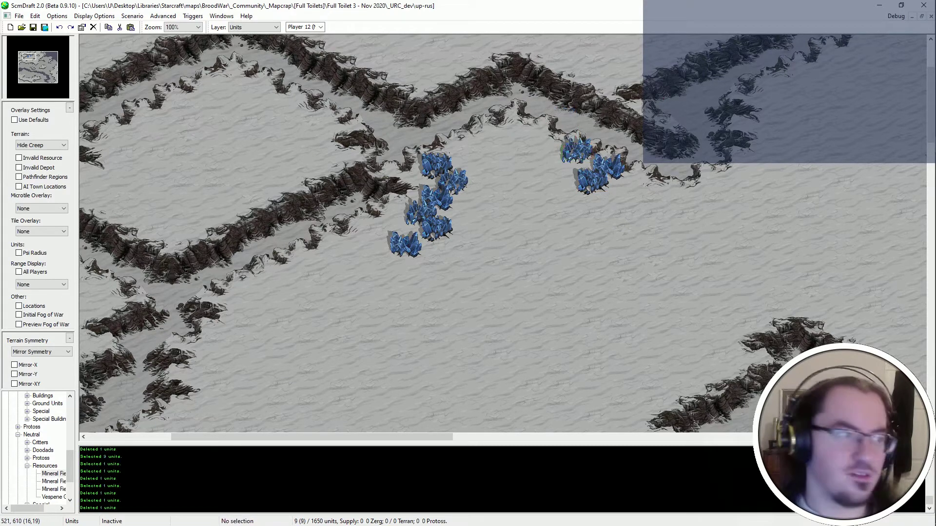
# Compare the number of mineral fields in the western and eastern groups by selecting each group.
pyautogui.moveTo(499, 120); pyautogui.dragTo(373, 275)
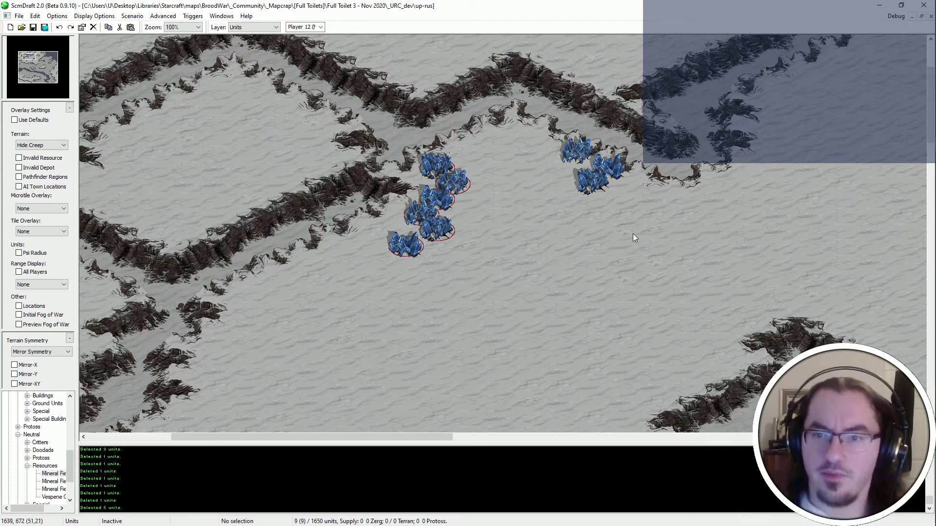
pyautogui.moveTo(640, 124); pyautogui.dragTo(234, 373)
pyautogui.moveTo(553, 138); pyautogui.dragTo(389, 256)
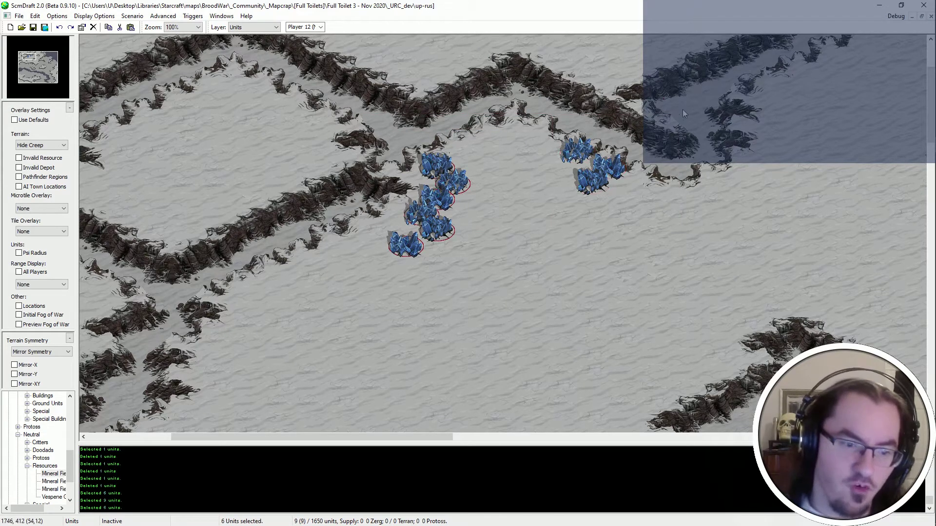
# Copy the eastern group's northern mineral field and place the copy at the group's eastern end.
pyautogui.click(581, 160)
pyautogui.hotkey('ctrl', 'v')
pyautogui.click(632, 194)
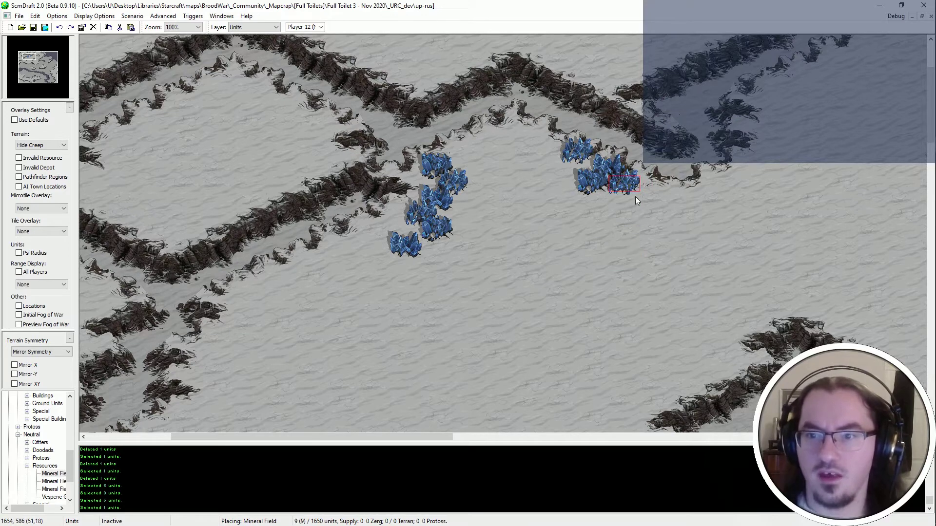
# Place a vespene geyser on the open plateau southeast of the two mineral field groups.
pyautogui.scroll(3, 641, 232)
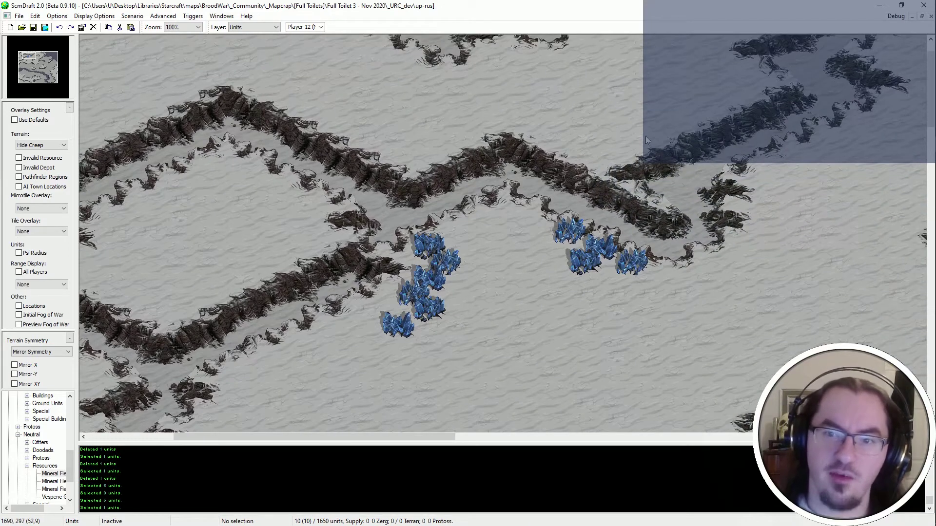
pyautogui.scroll(-3, 698, 290)
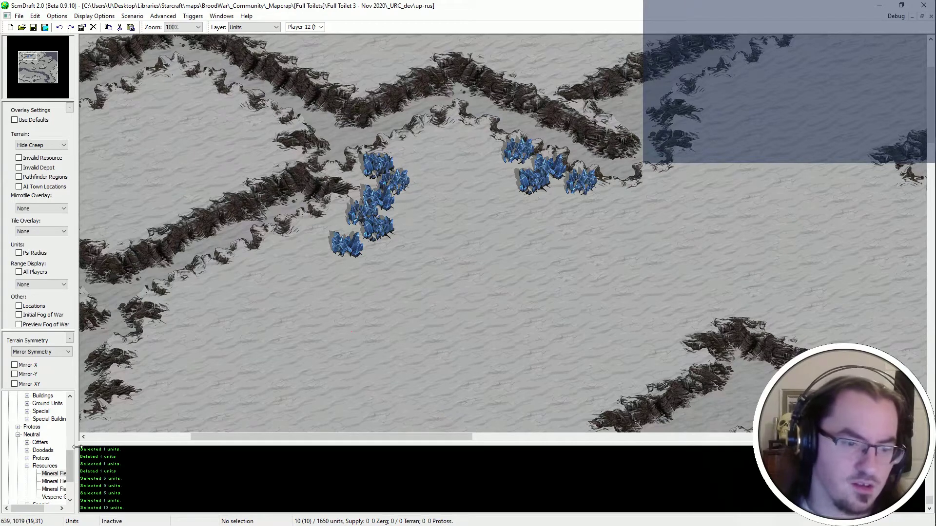
pyautogui.scroll(-1, 49, 463)
pyautogui.click(53, 473)
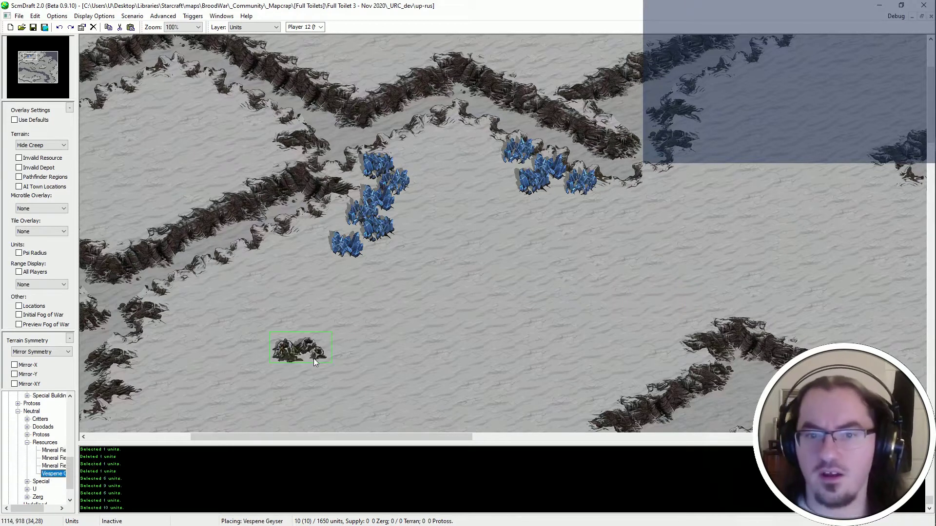
pyautogui.moveTo(545, 285); pyautogui.dragTo(400, 332, button='middle')
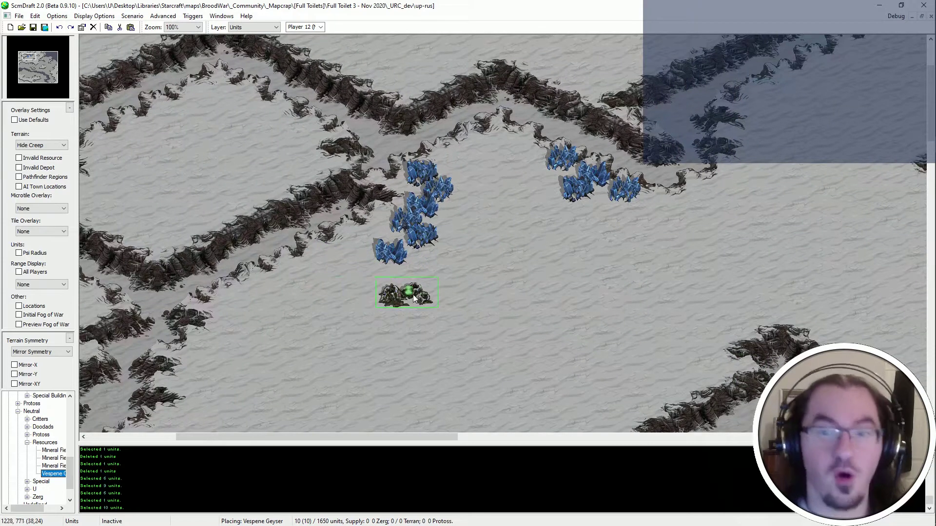
pyautogui.moveTo(389, 290); pyautogui.dragTo(583, 358, button='middle')
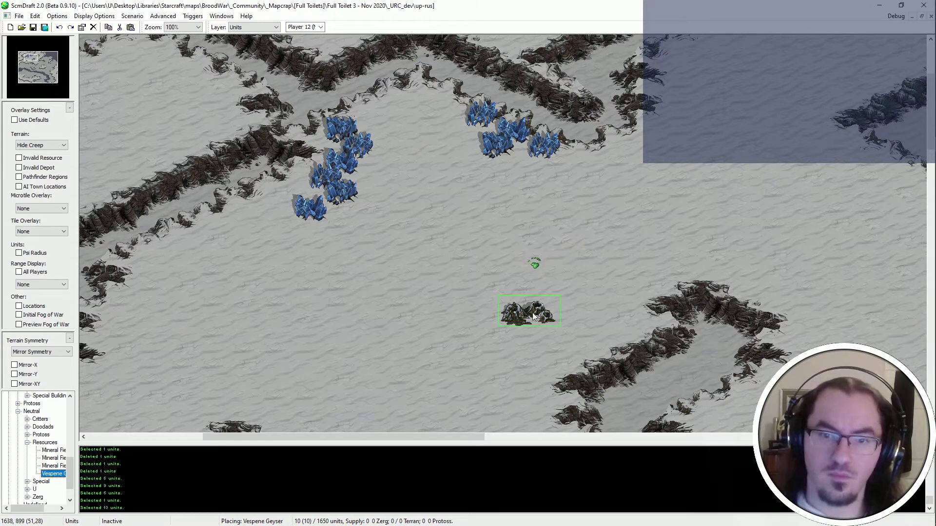
pyautogui.click(532, 312)
# Show the Invalid Depot overlay around the resources, leave geyser placement, and switch the overlay settings to Use Defaults.
pyautogui.click(51, 170)
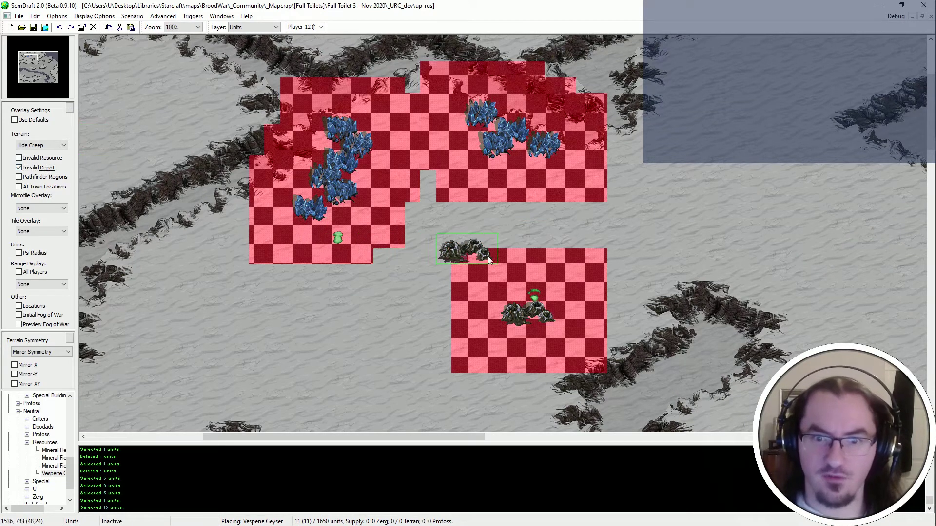
pyautogui.rightClick(632, 257)
pyautogui.press('Right')
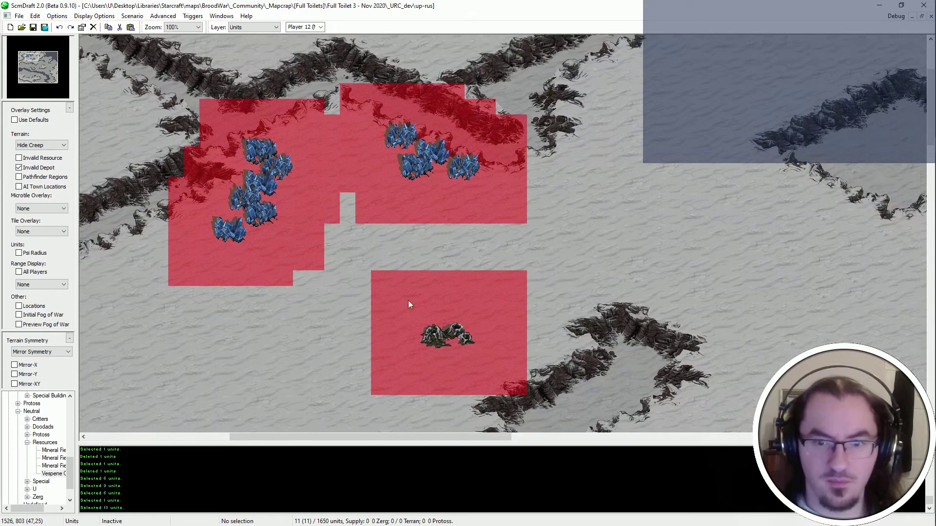
pyautogui.press('Down')
pyautogui.click(32, 120)
pyautogui.click(32, 120)
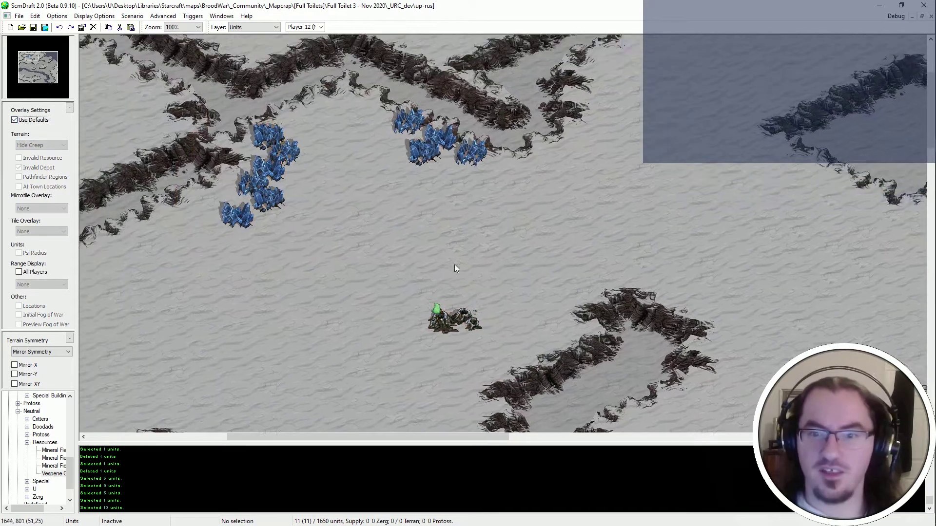
# Examine the space around the geyser and the small raised terrain southeast of it.
pyautogui.press('Left')
pyautogui.press('Up')
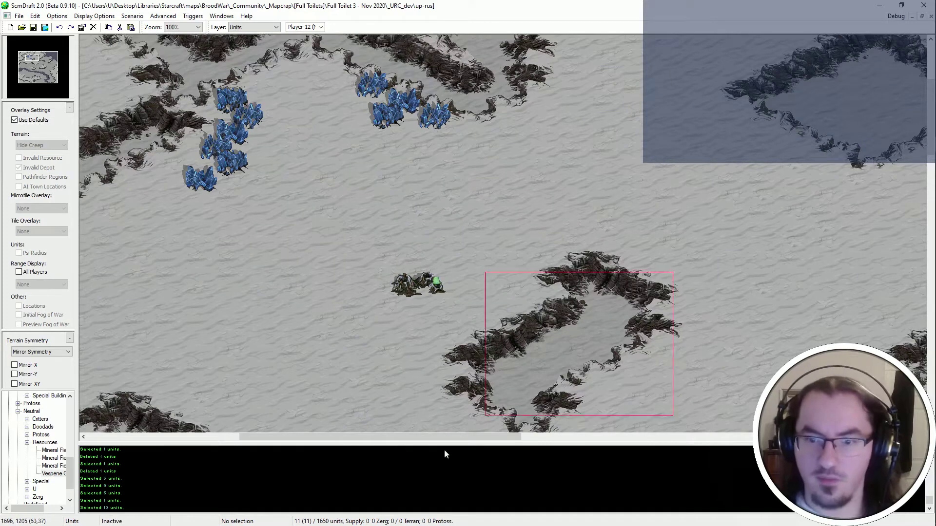
pyautogui.press('Down')
pyautogui.moveTo(477, 265); pyautogui.dragTo(635, 351)
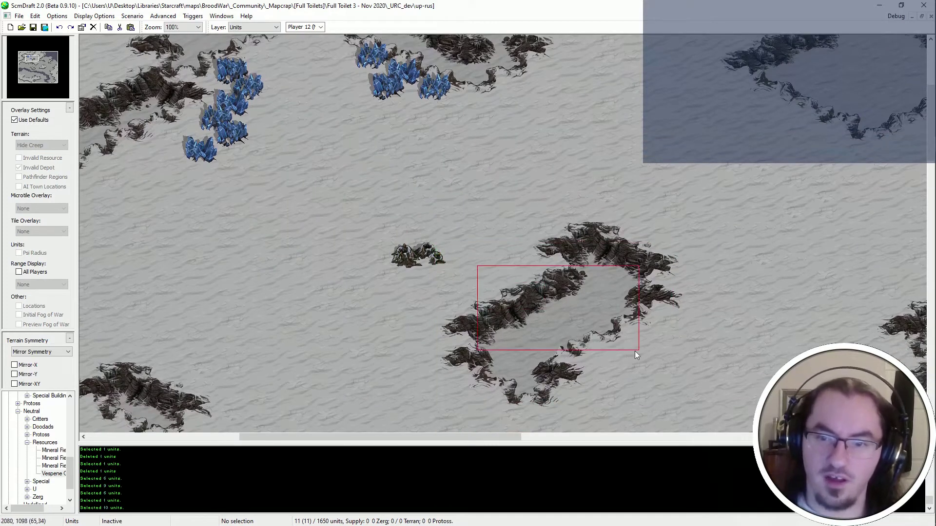
pyautogui.press('Right')
pyautogui.press('Up')
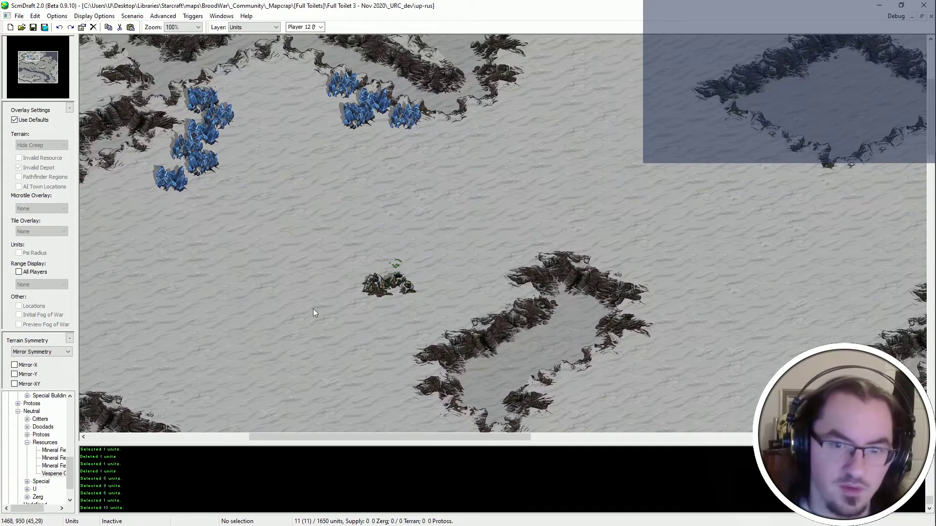
pyautogui.moveTo(472, 231); pyautogui.dragTo(315, 338)
pyautogui.click(355, 245)
pyautogui.moveTo(354, 242); pyautogui.dragTo(420, 316, button='middle')
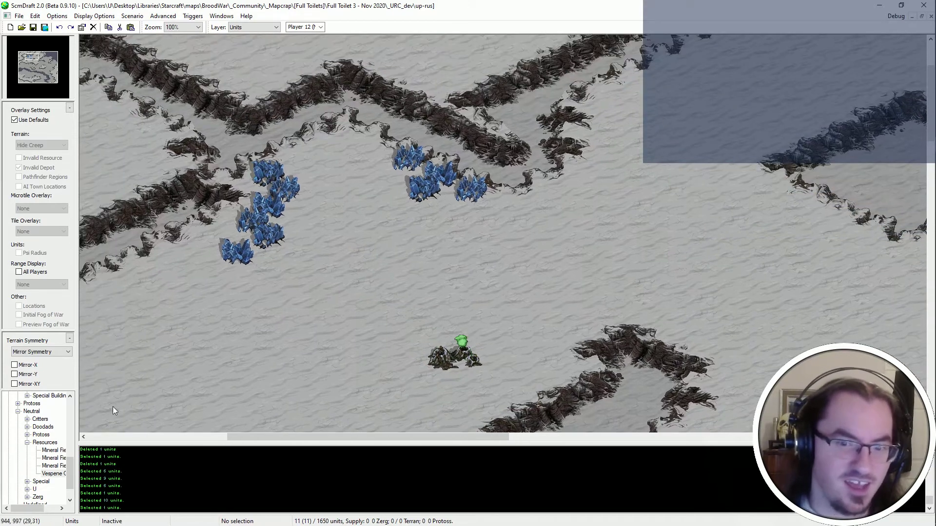
# Try placing a copy of the vespene geyser on the low basin in the map's northeast and undo it.
pyautogui.click(26, 443)
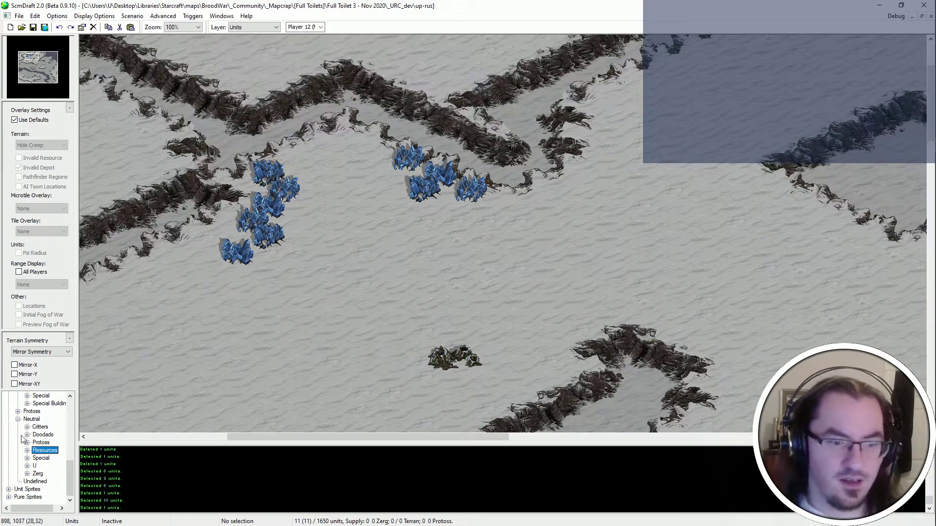
pyautogui.moveTo(499, 312); pyautogui.dragTo(400, 422)
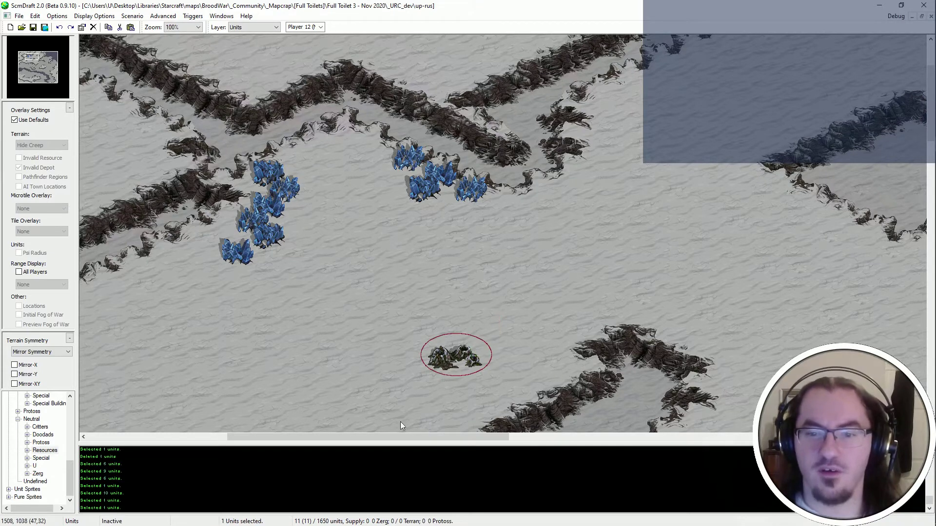
pyautogui.moveTo(692, 415); pyautogui.dragTo(184, 226, button='middle')
pyautogui.moveTo(680, 39); pyautogui.dragTo(371, 208, button='middle')
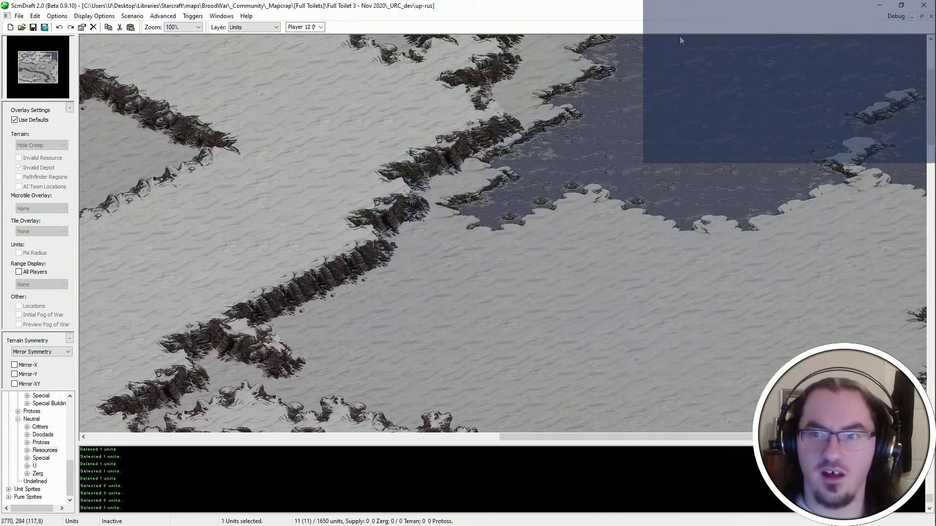
pyautogui.hotkey('ctrl', 'v')
pyautogui.click(679, 152)
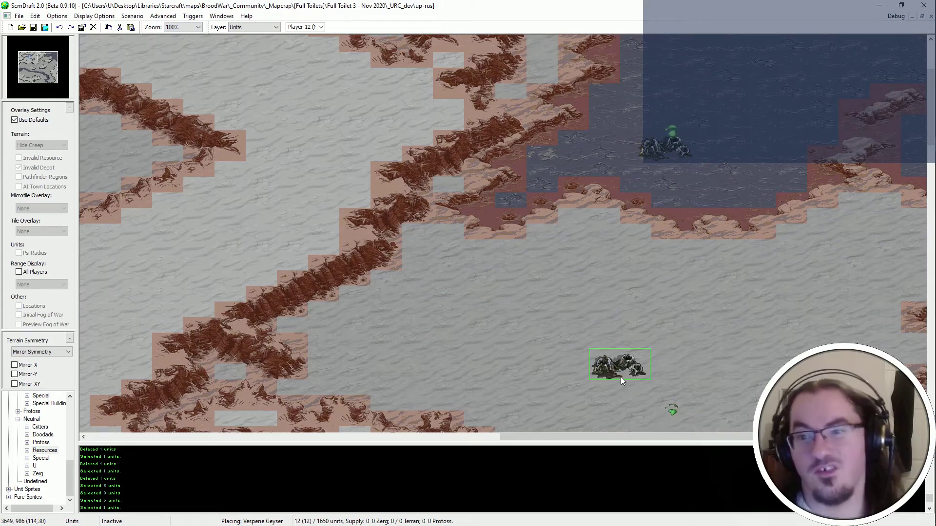
pyautogui.hotkey('ctrl', 'z')
pyautogui.moveTo(621, 376); pyautogui.dragTo(407, 419, button='middle')
pyautogui.press('Escape')
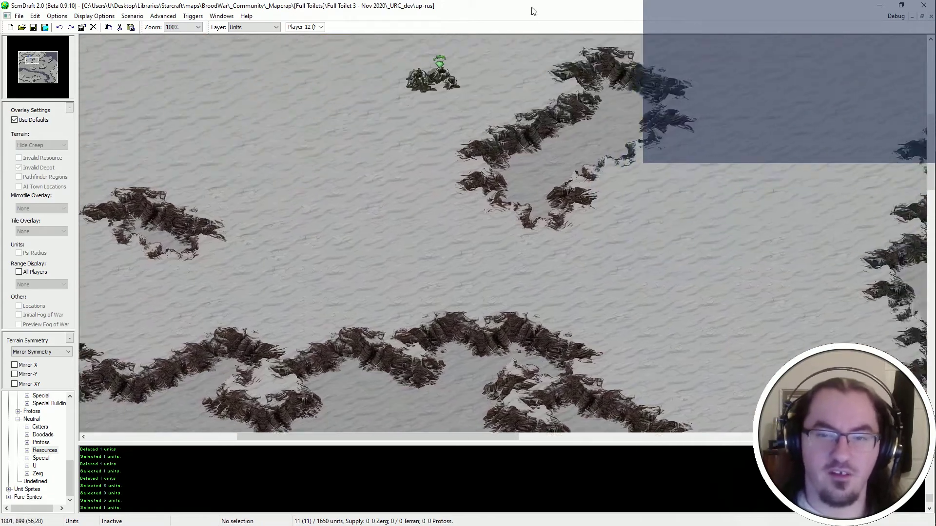
# Place the Player 1 start location on the northern plateau between the two mineral field groups and the geyser.
pyautogui.moveTo(487, 42); pyautogui.dragTo(425, 239, button='middle')
pyautogui.moveTo(251, 164); pyautogui.dragTo(282, 194, button='middle')
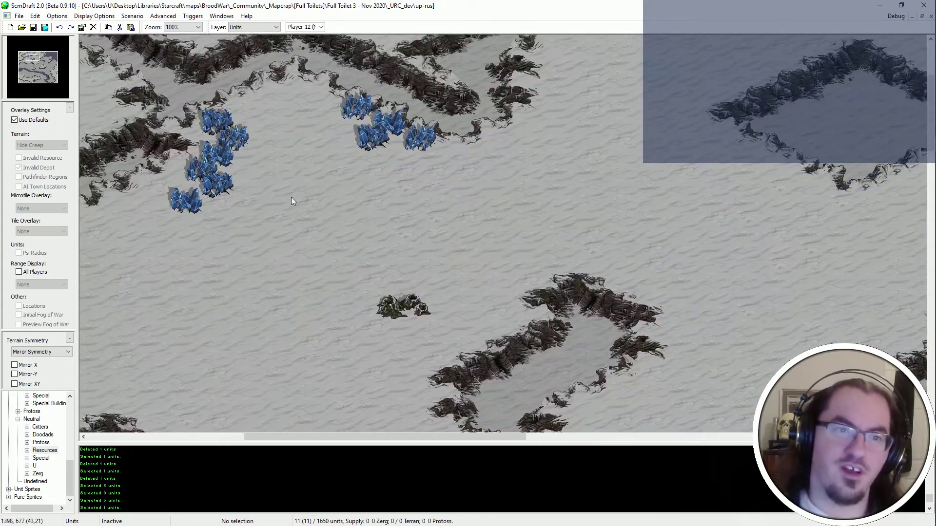
pyautogui.moveTo(252, 265); pyautogui.dragTo(354, 302, button='middle')
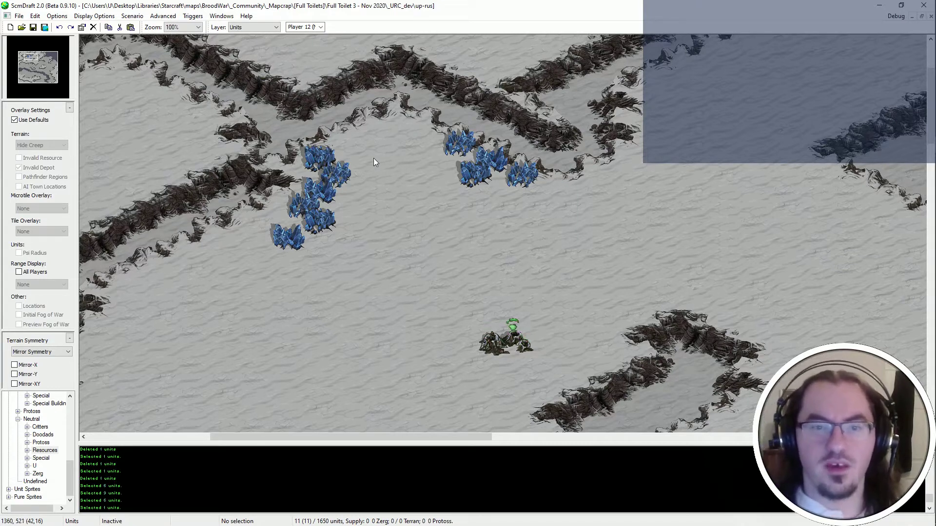
pyautogui.click(27, 466)
pyautogui.click(54, 474)
pyautogui.click(415, 263)
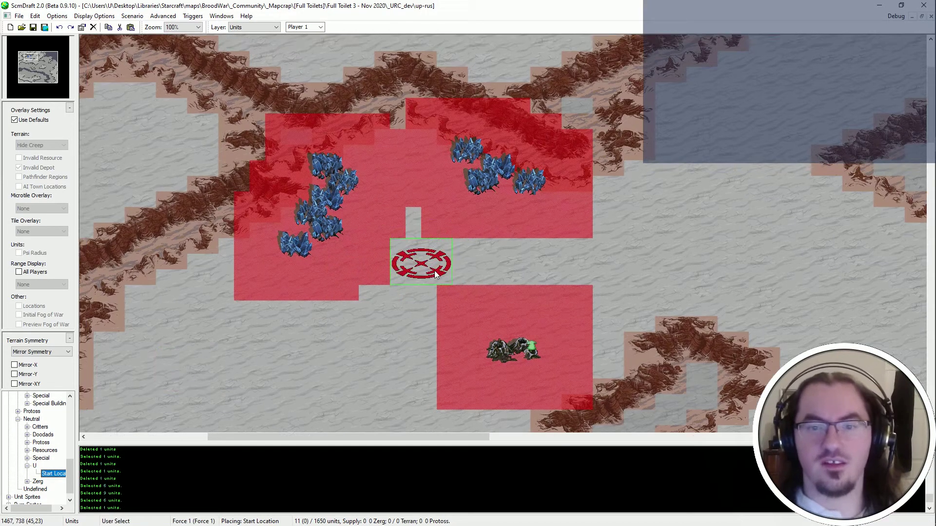
# Place start locations for Player 2 east of the northern plateau, Players 3 and 4 south of the creek, and Player 5 on the eastern plateau.
pyautogui.keyDown('ctrl'); pyautogui.scroll(-1, 341, 288); pyautogui.keyUp('ctrl')
pyautogui.moveTo(867, 420); pyautogui.dragTo(608, 321, button='middle')
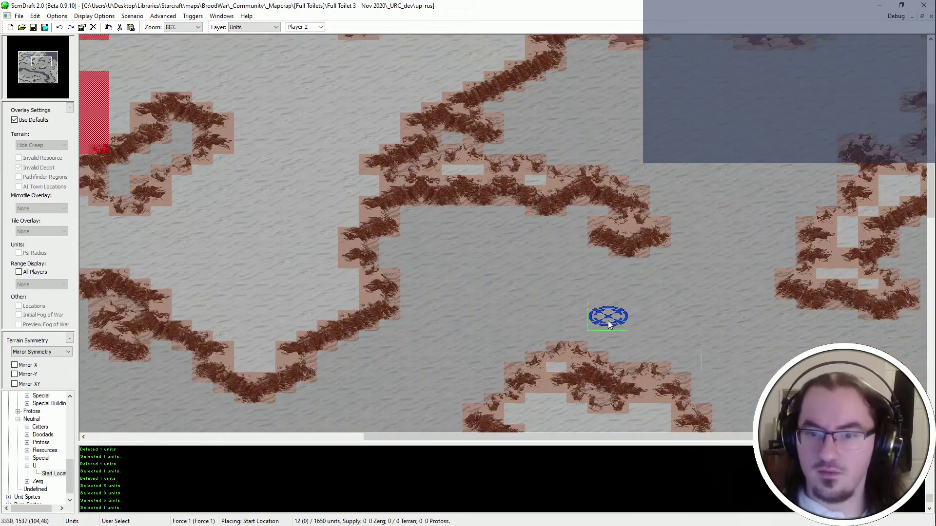
pyautogui.click(517, 289)
pyautogui.moveTo(261, 303); pyautogui.dragTo(267, 294, button='middle')
pyautogui.keyDown('ctrl'); pyautogui.scroll(-3, 267, 294); pyautogui.keyUp('ctrl')
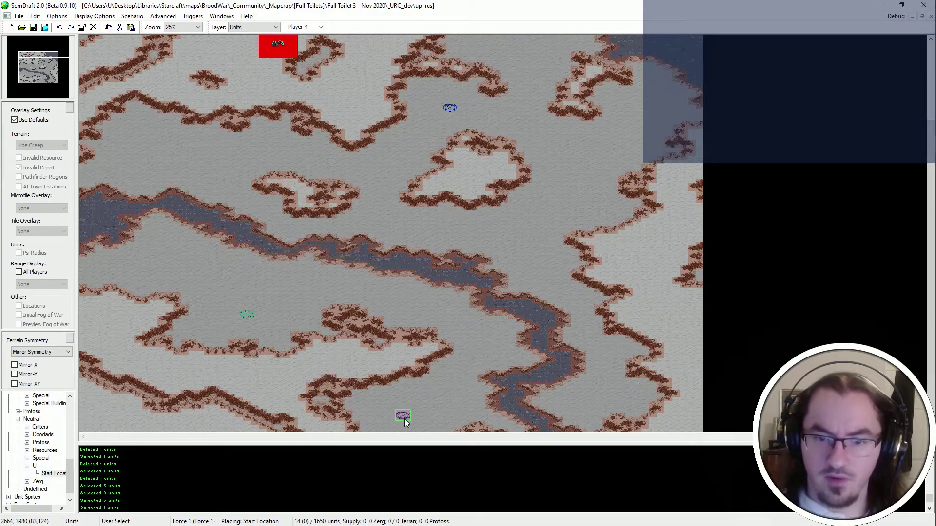
pyautogui.press('5')
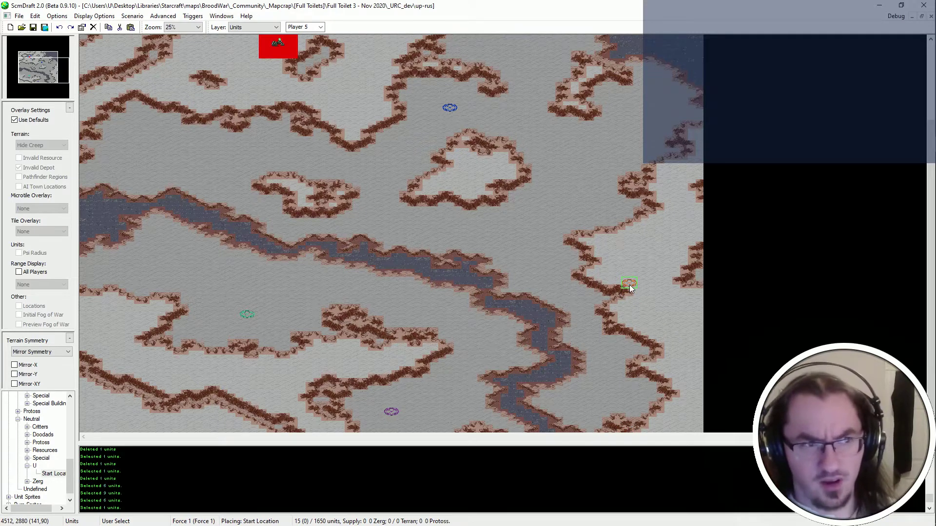
pyautogui.click(653, 271)
pyautogui.press('Escape')
# Save the map with the five start locations in place.
pyautogui.keyDown('ctrl'); pyautogui.scroll(1, 411, 295); pyautogui.keyUp('ctrl')
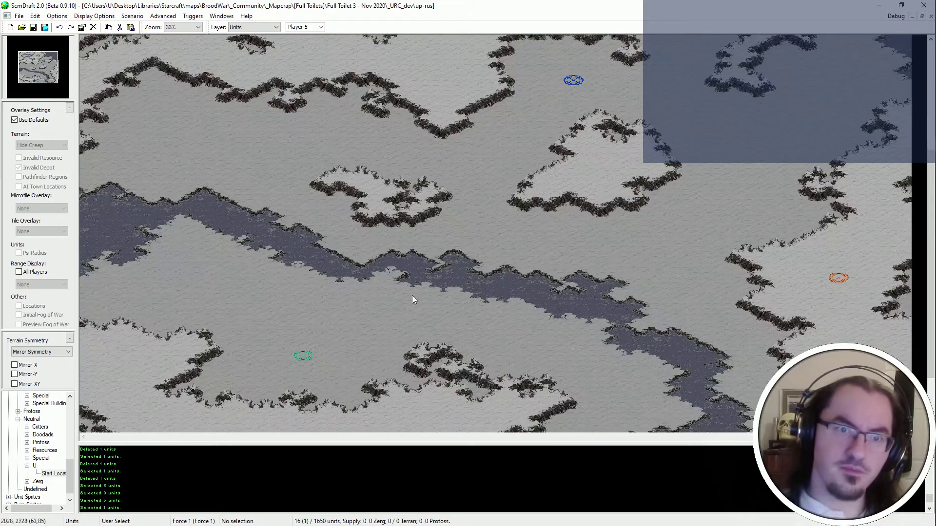
pyautogui.scroll(3, 457, 114)
pyautogui.scroll(2, 457, 118)
pyautogui.keyDown('ctrl'); pyautogui.scroll(2, 393, 244); pyautogui.keyUp('ctrl')
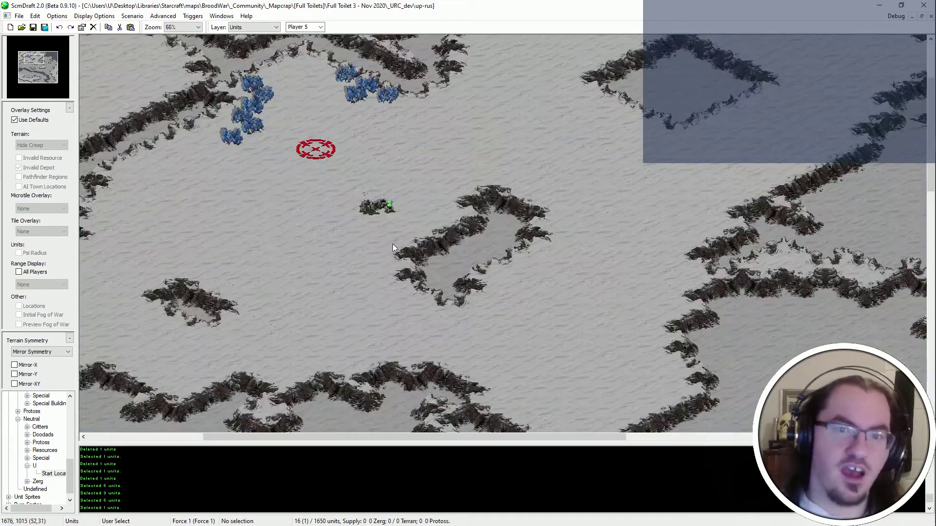
pyautogui.hotkey('ctrl', 's')
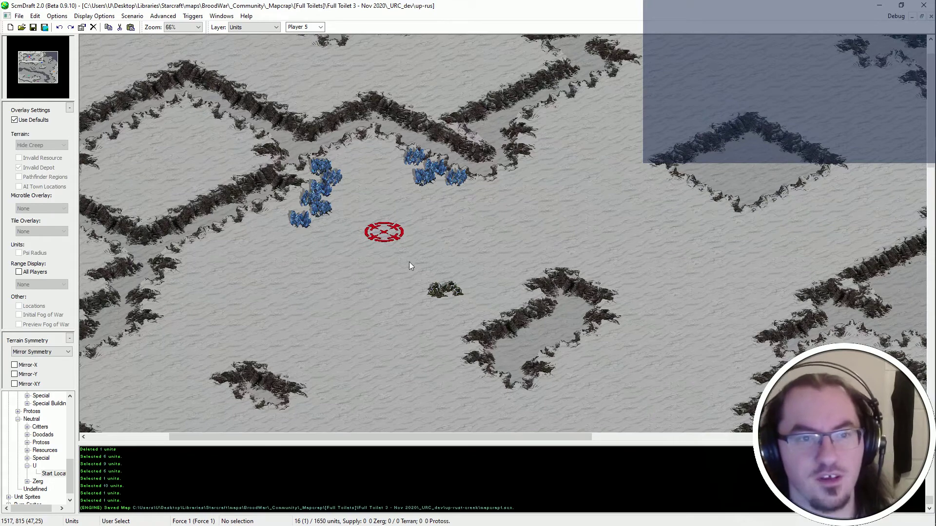
# Examine how the five start locations are distributed across the whole map, selecting the eastern and southwestern ones along the way.
pyautogui.click(34, 78)
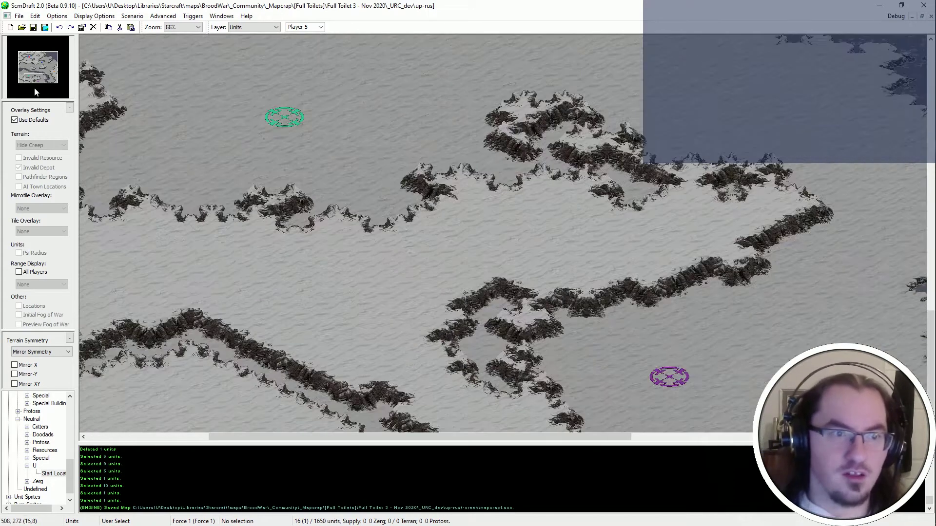
pyautogui.keyDown('ctrl'); pyautogui.scroll(-3, 549, 196); pyautogui.keyUp('ctrl')
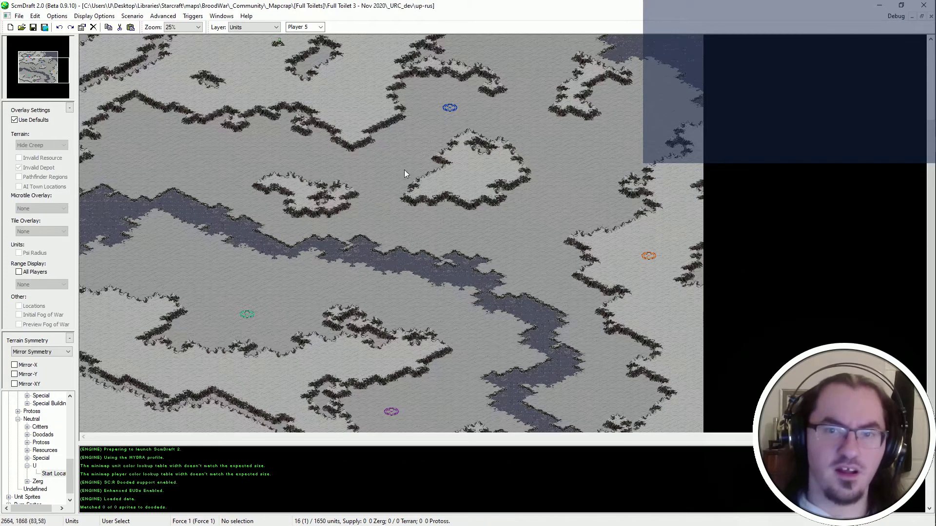
pyautogui.scroll(3, 544, 479)
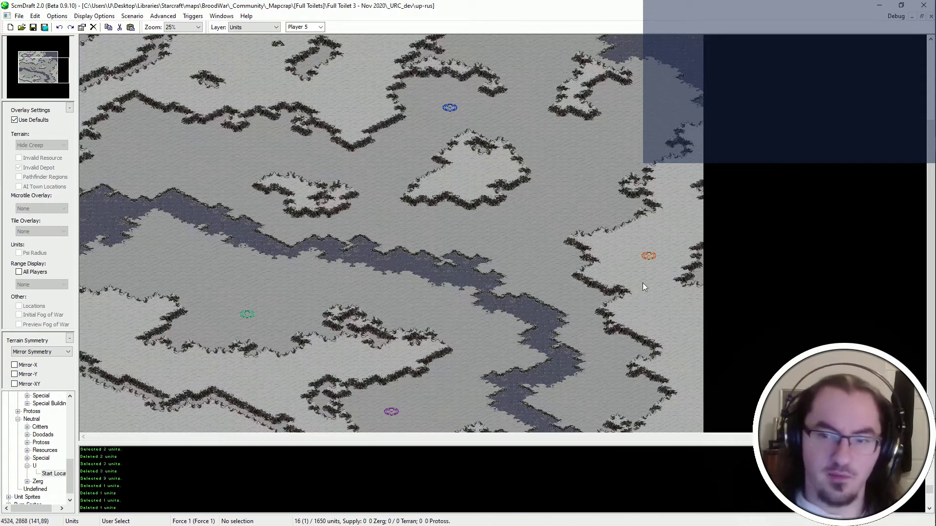
pyautogui.click(649, 256)
pyautogui.click(604, 302)
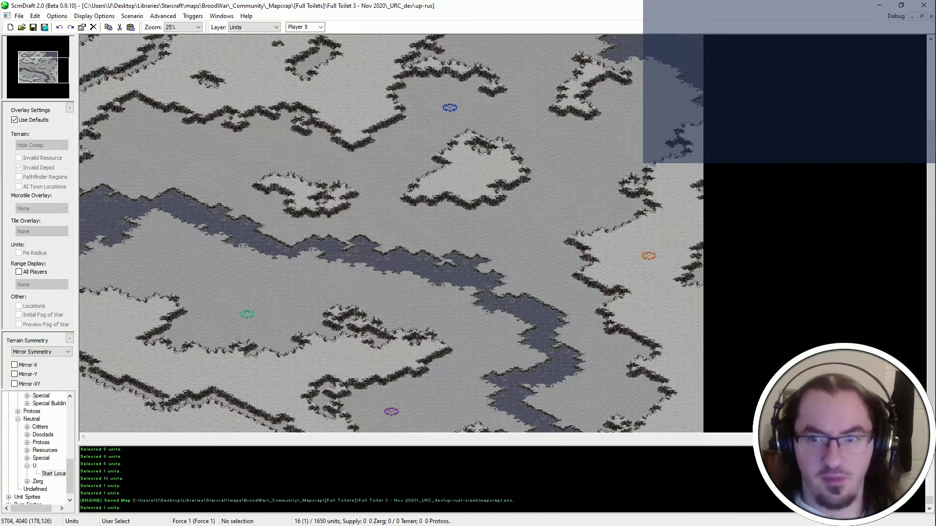
pyautogui.scroll(3, 796, 60)
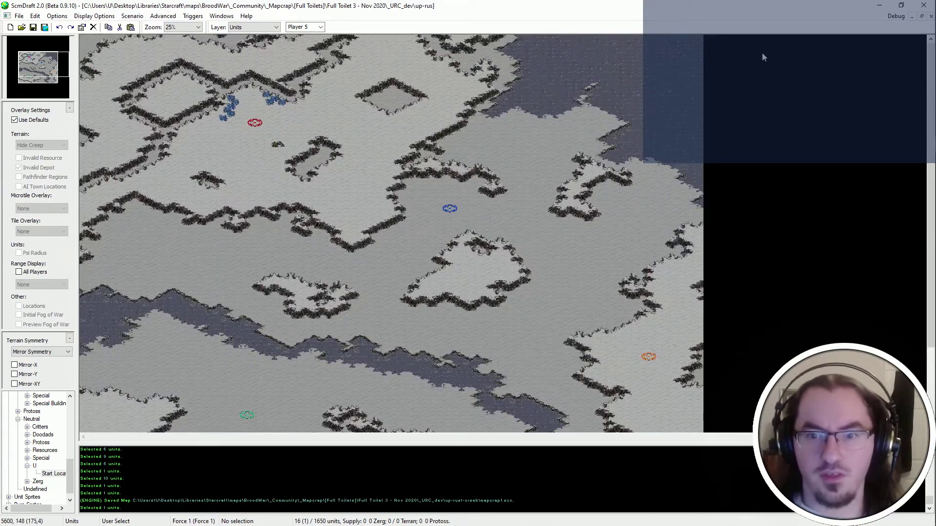
pyautogui.scroll(-3, 627, 397)
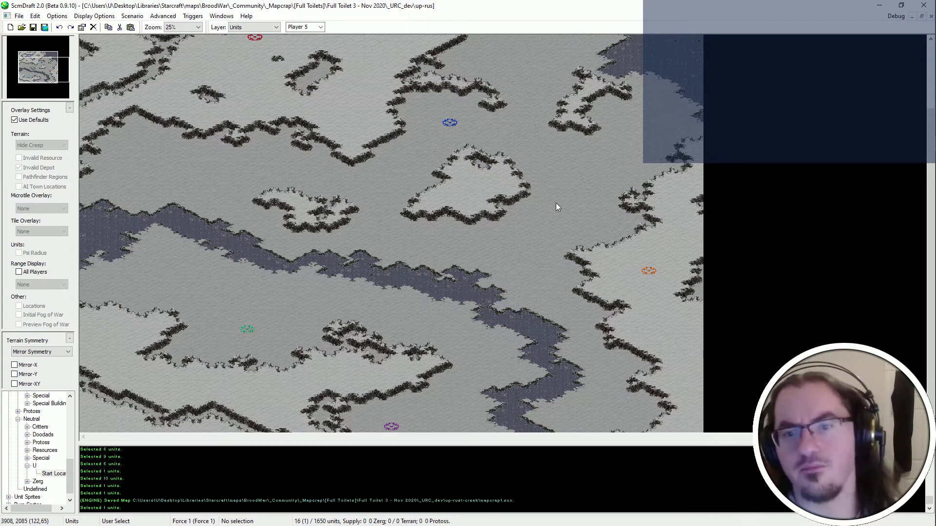
pyautogui.scroll(-1, 566, 317)
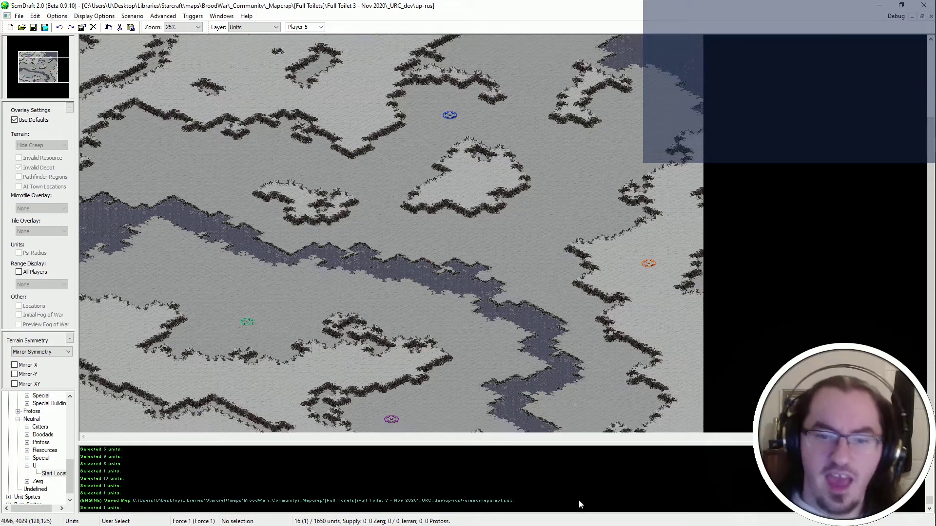
pyautogui.click(649, 255)
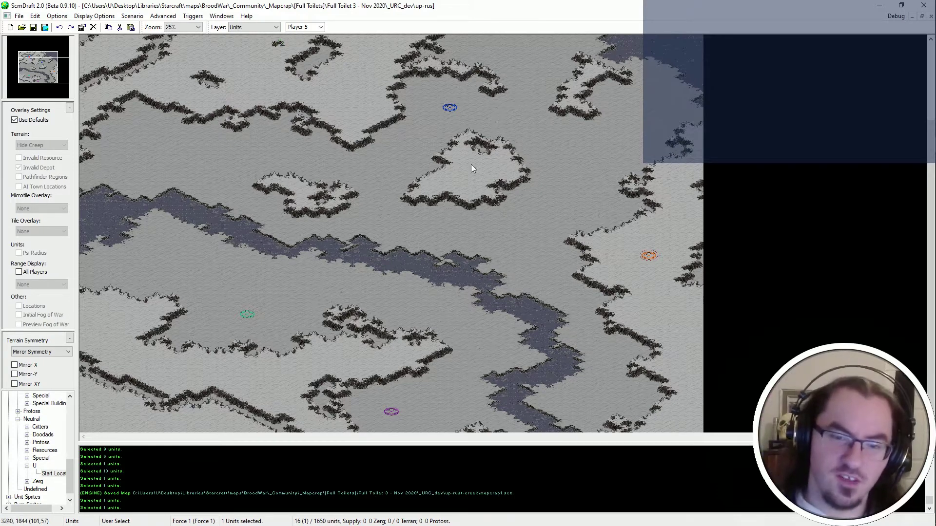
pyautogui.click(493, 216)
pyautogui.moveTo(148, 244); pyautogui.dragTo(313, 382)
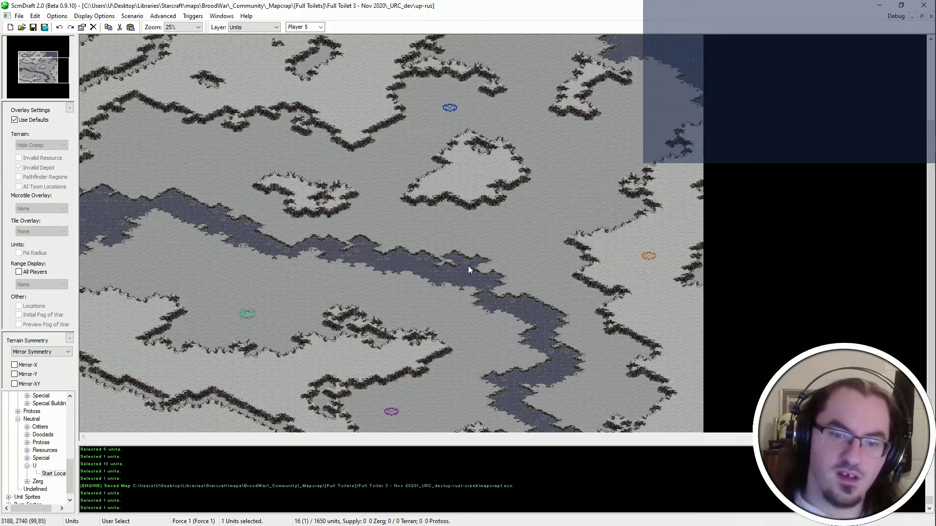
# Box-select the start locations south of the creek and on the eastern plateau to review their spacing.
pyautogui.moveTo(455, 250); pyautogui.dragTo(205, 447)
pyautogui.moveTo(574, 174); pyautogui.dragTo(757, 438)
pyautogui.click(451, 306)
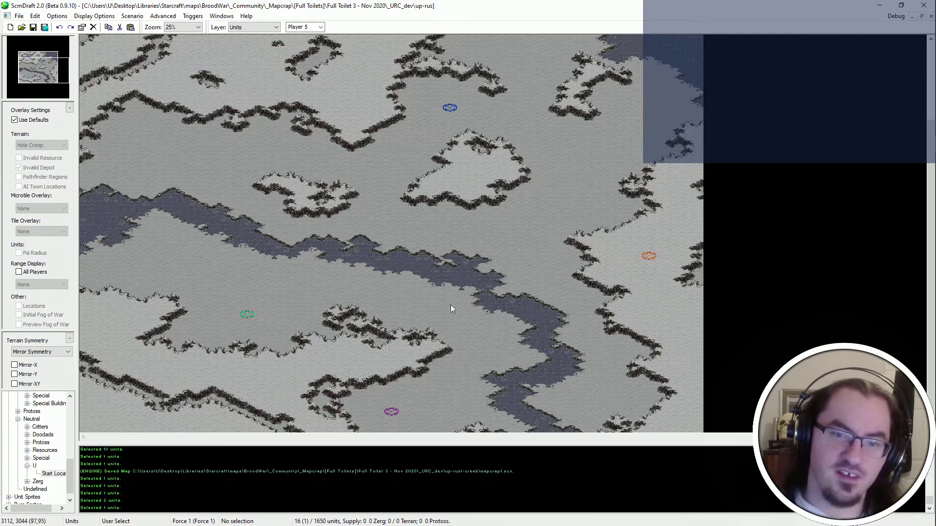
pyautogui.moveTo(473, 364); pyautogui.dragTo(365, 431)
pyautogui.moveTo(691, 220); pyautogui.dragTo(588, 351)
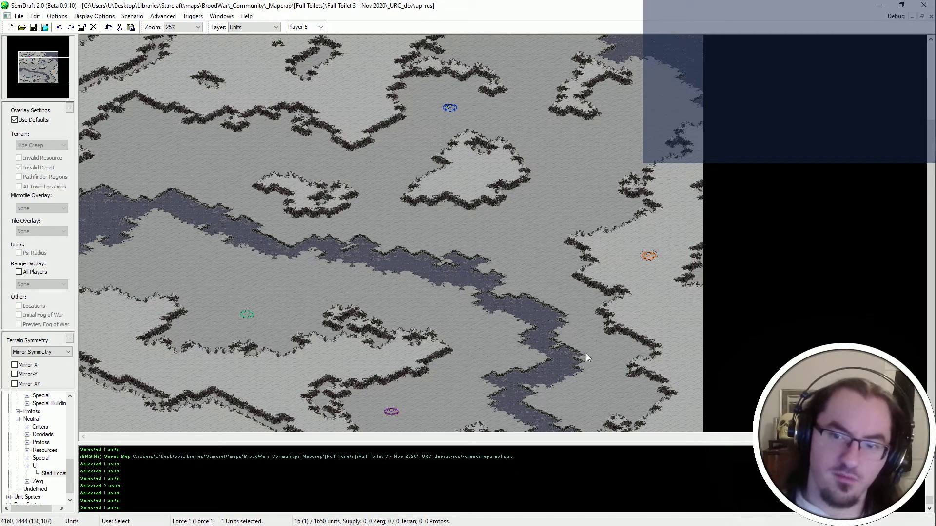
pyautogui.click(524, 273)
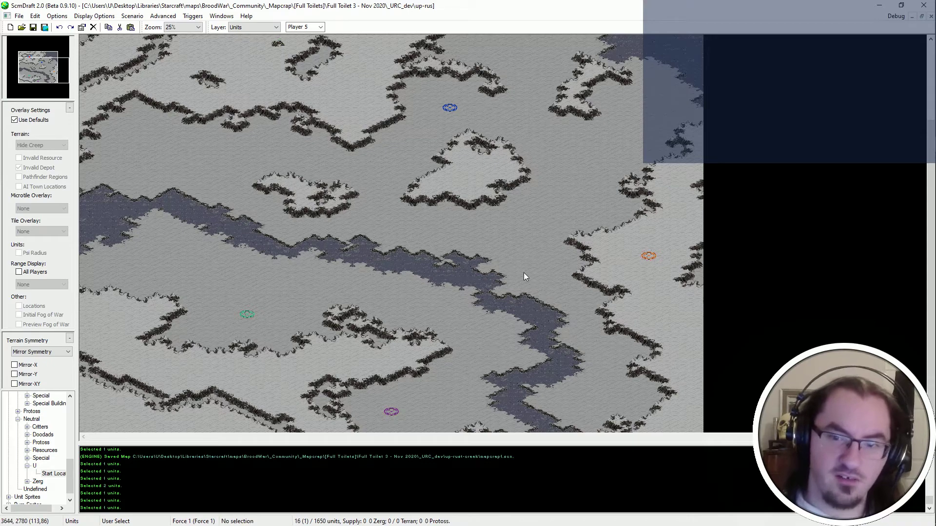
# Inspect the terrain along the creek, the eastern plateau and the northeastern water between the start locations.
pyautogui.scroll(1, 543, 250)
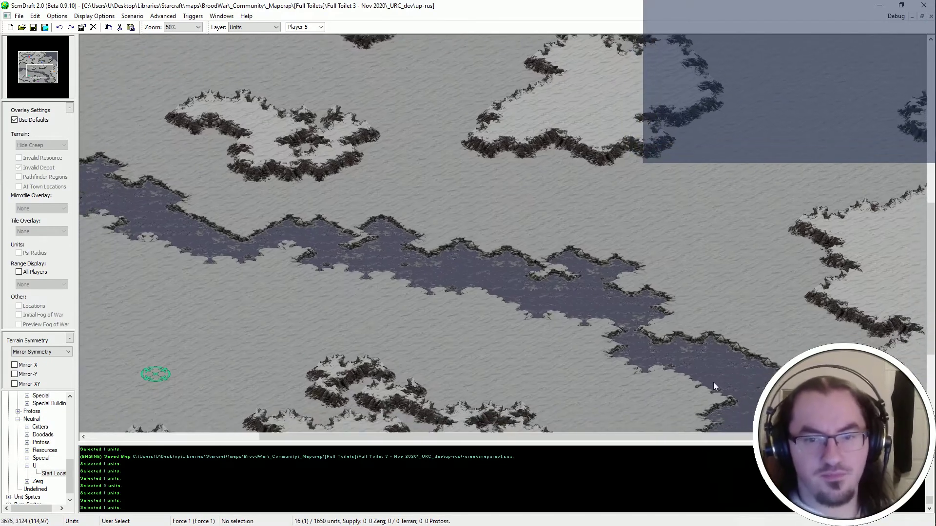
pyautogui.press('Right')
pyautogui.press('Down')
pyautogui.press('Up')
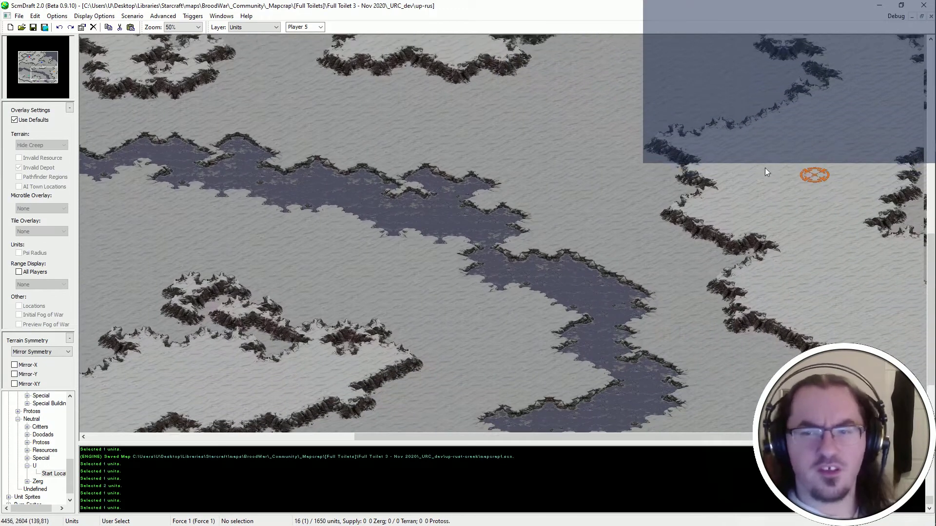
pyautogui.press('Up')
pyautogui.press('Left')
pyautogui.press('Up')
pyautogui.press('Right')
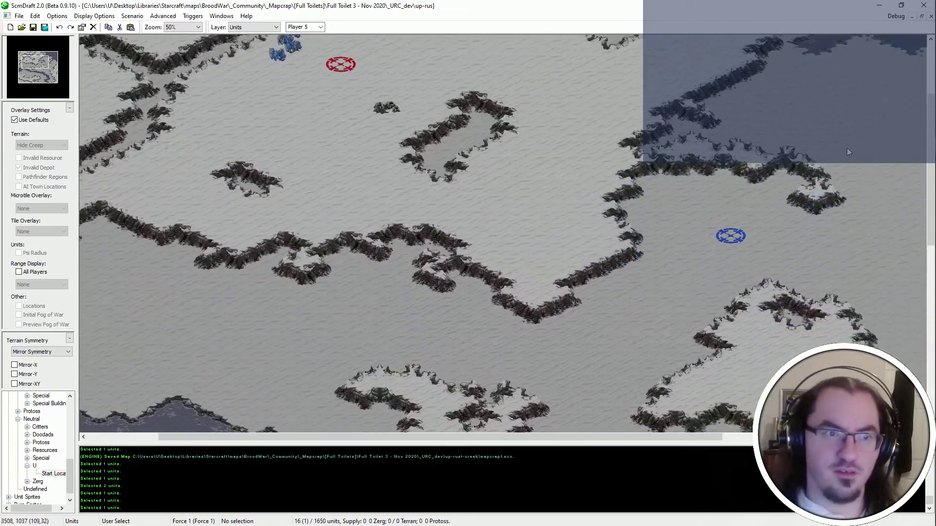
pyautogui.scroll(1, 634, 144)
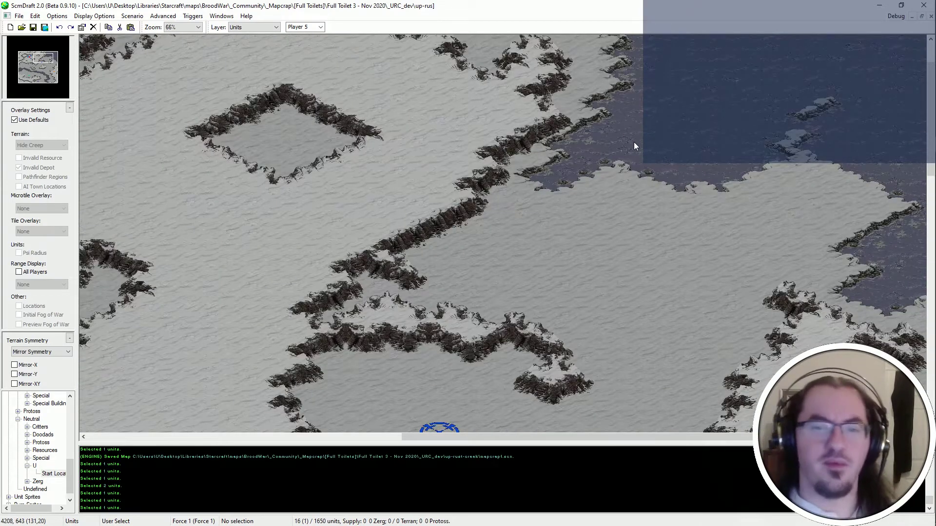
pyautogui.press('Up')
pyautogui.press('Left')
pyautogui.press('Up')
pyautogui.press('Left')
pyautogui.press('Down')
pyautogui.press('Left')
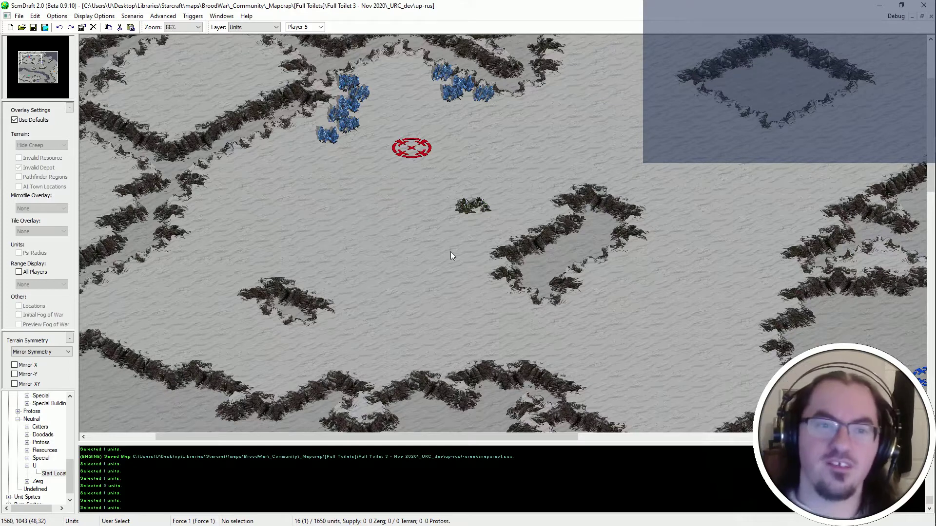
# Examine the northern plateau around the Player 1 start location, including its mineral fields, geyser and the cliffs to the south.
pyautogui.press('Up')
pyautogui.press('Left')
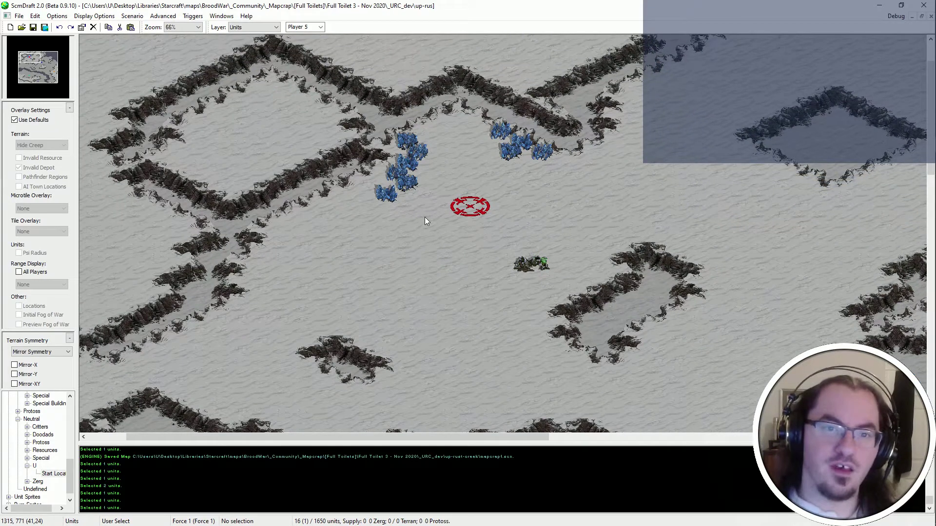
pyautogui.press('Up')
pyautogui.press('Left')
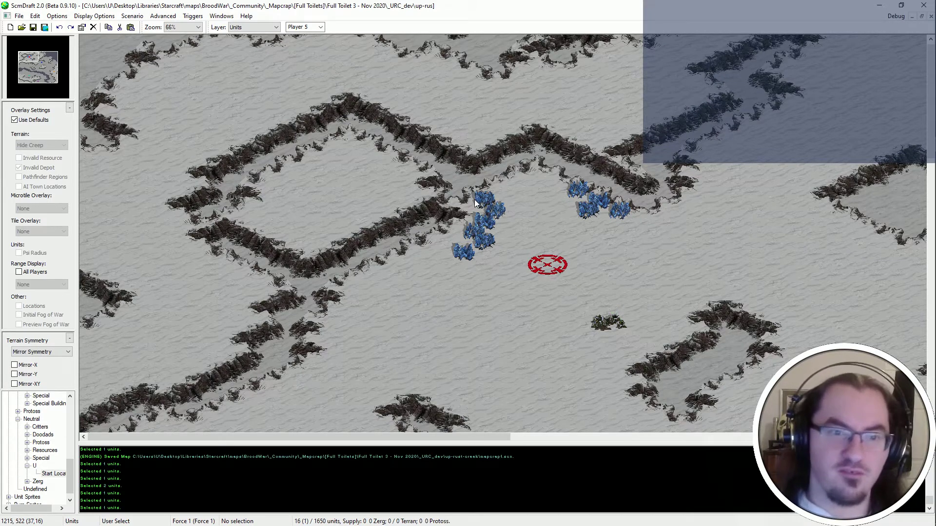
pyautogui.scroll(-5, 475, 200)
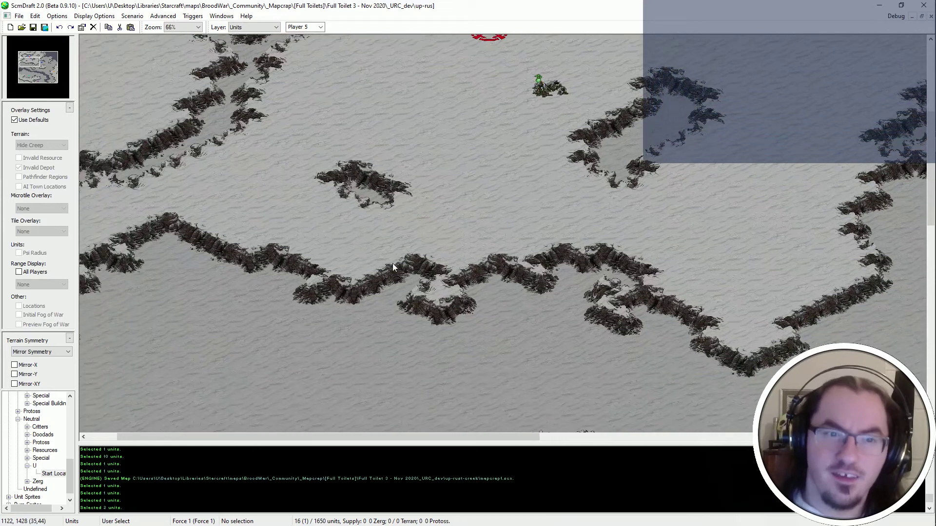
pyautogui.moveTo(480, 163); pyautogui.dragTo(411, 65, button='middle')
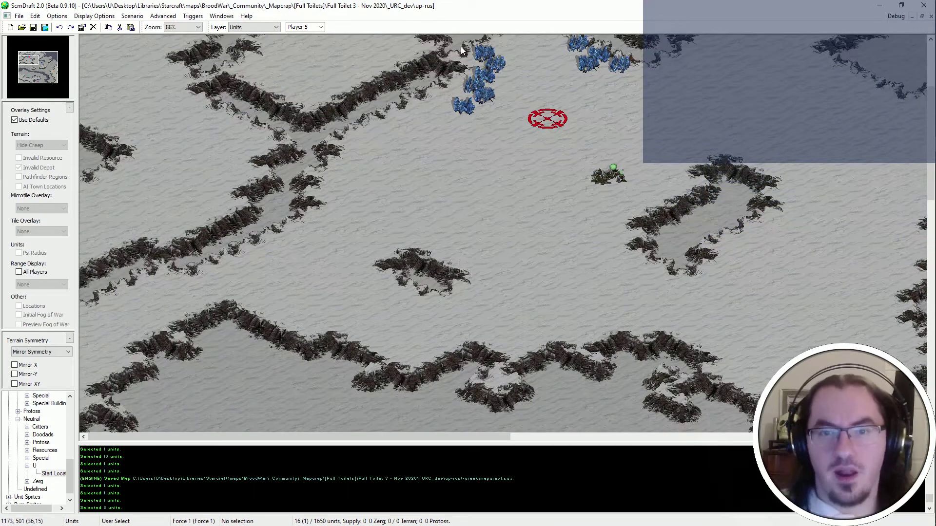
pyautogui.scroll(2, 422, 217)
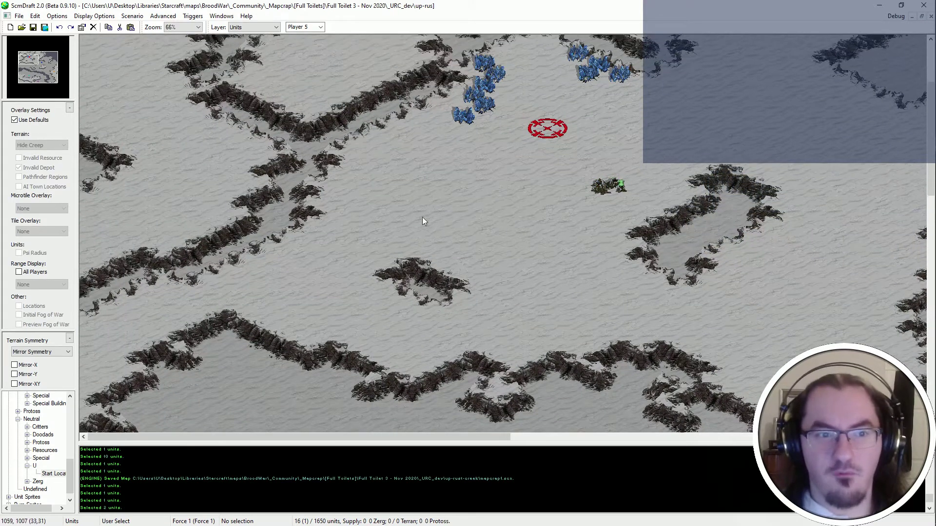
pyautogui.scroll(1, 418, 213)
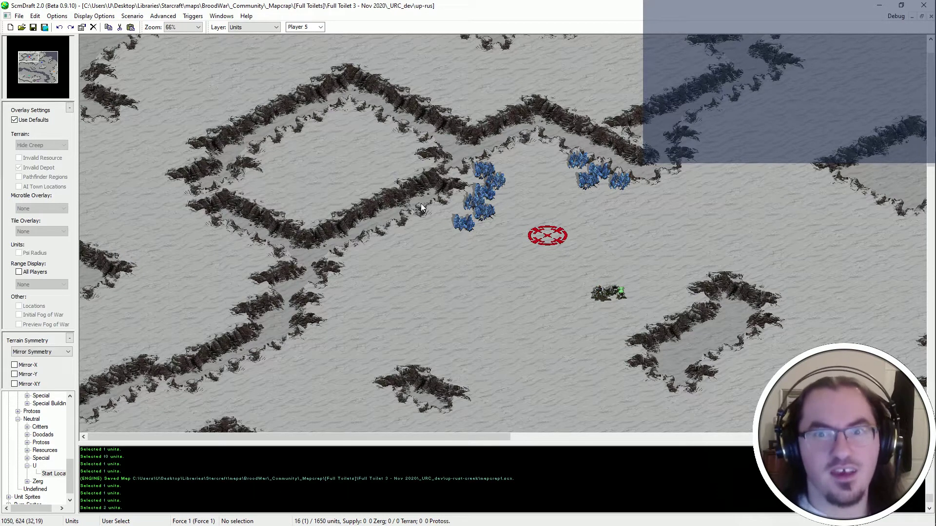
pyautogui.scroll(-3, 358, 331)
pyautogui.scroll(-3, 363, 310)
pyautogui.hscroll(-2, 363, 309)
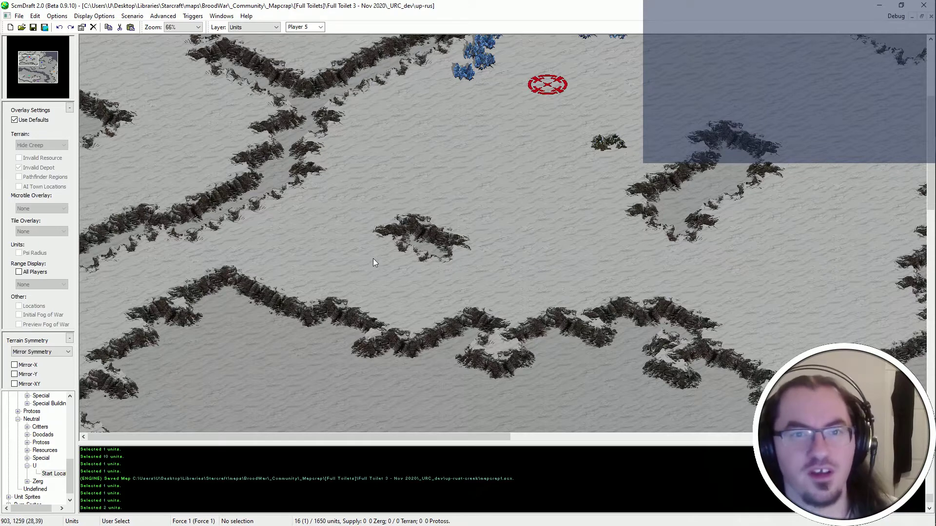
pyautogui.moveTo(376, 292); pyautogui.dragTo(591, 109, button='middle')
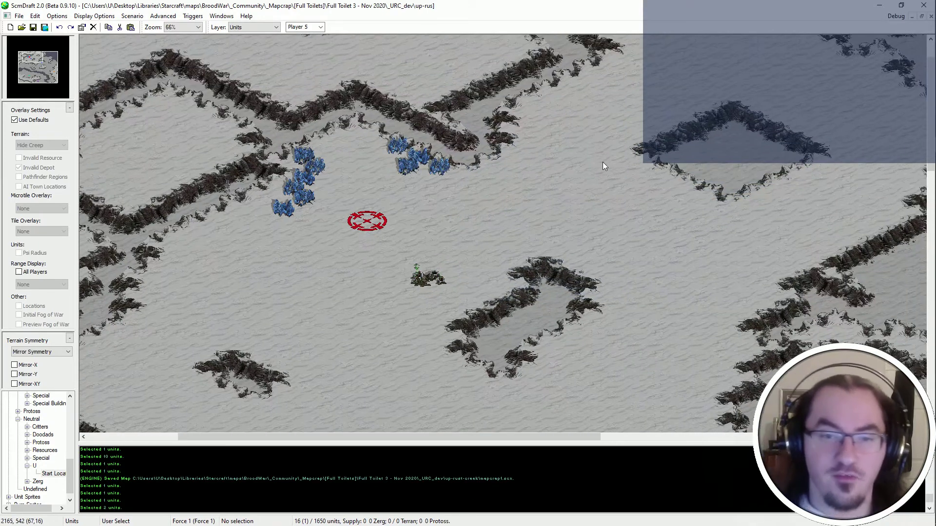
pyautogui.moveTo(486, 150); pyautogui.dragTo(498, 138, button='middle')
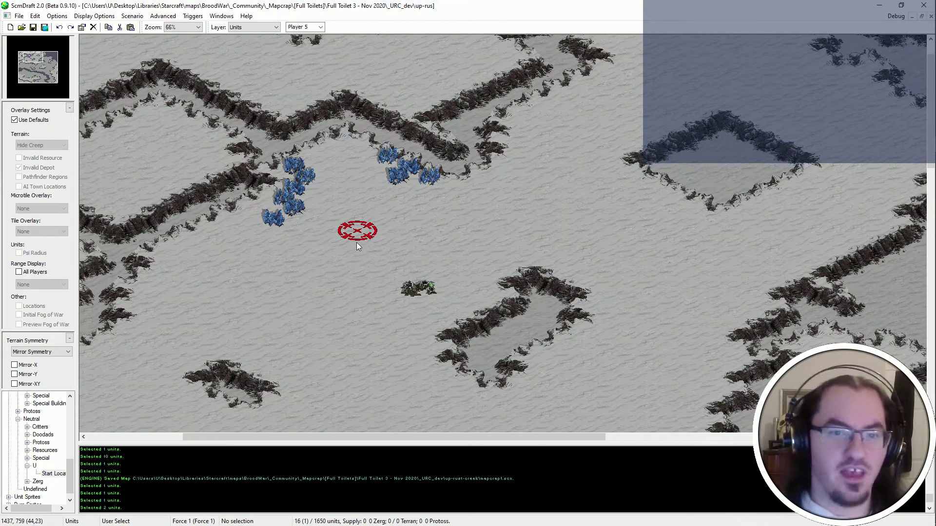
# Place a Terran Command Center for Player 1 on the northern plateau's start location.
pyautogui.scroll(3, 44, 417)
pyautogui.scroll(1, 43, 417)
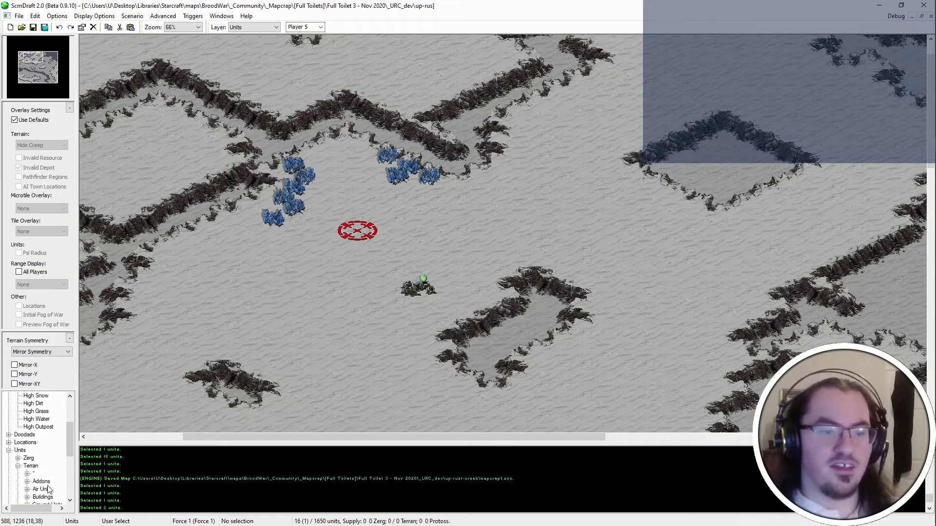
pyautogui.click(28, 474)
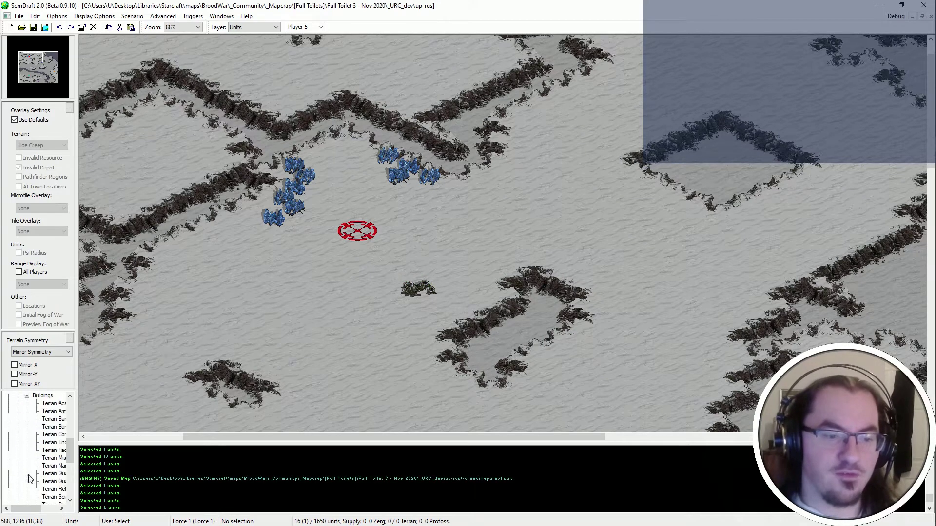
pyautogui.click(55, 434)
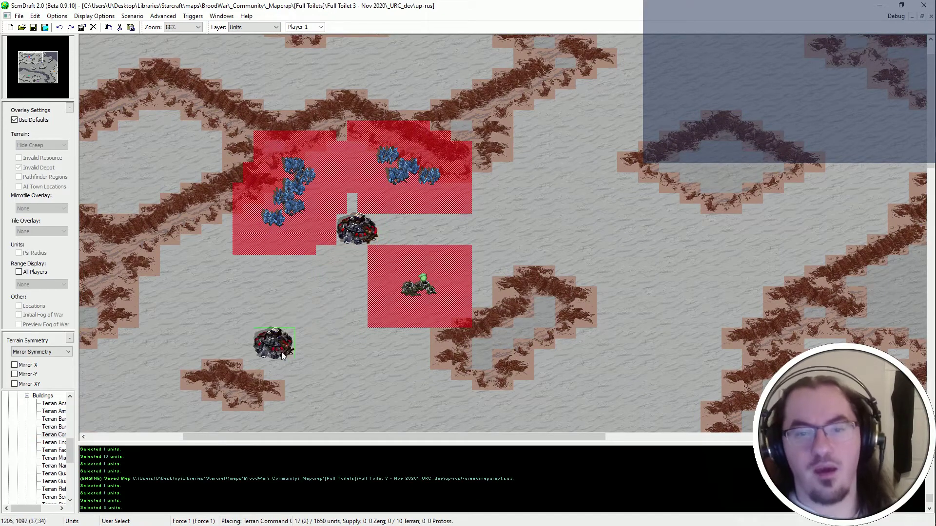
pyautogui.press('Escape')
# Place a Player 1 Terran Supply Depot northeast of the Command Center, just below the eastern mineral group.
pyautogui.keyDown('ctrl'); pyautogui.scroll(1, 253, 316); pyautogui.keyUp('ctrl')
pyautogui.scroll(-1, 61, 482)
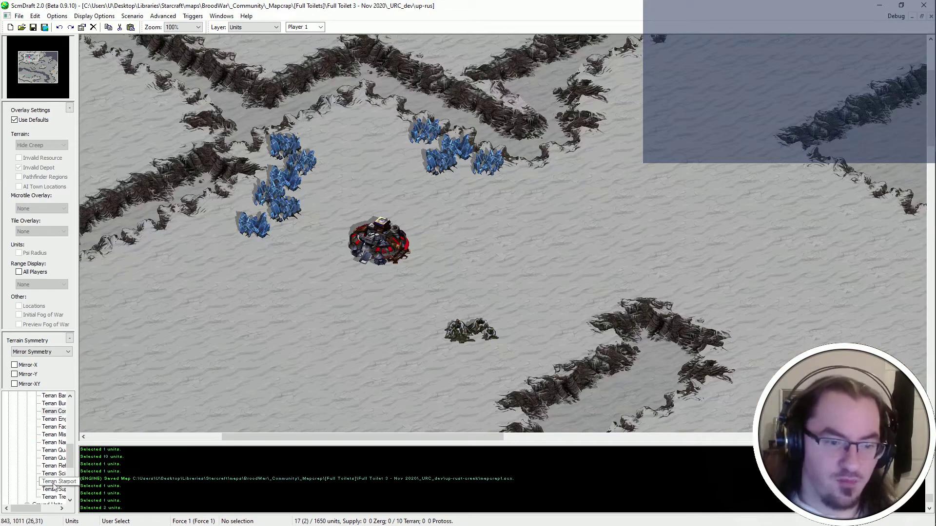
pyautogui.click(53, 489)
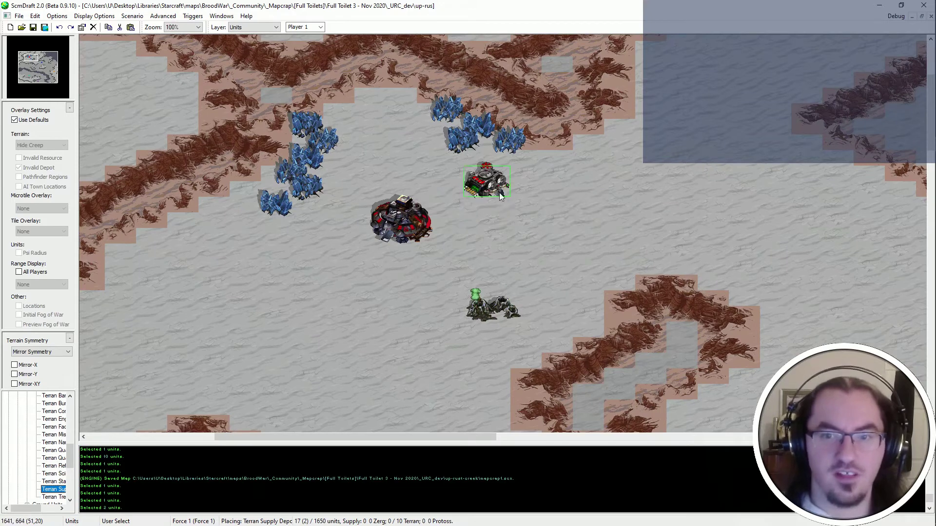
pyautogui.click(537, 177)
pyautogui.press('Escape')
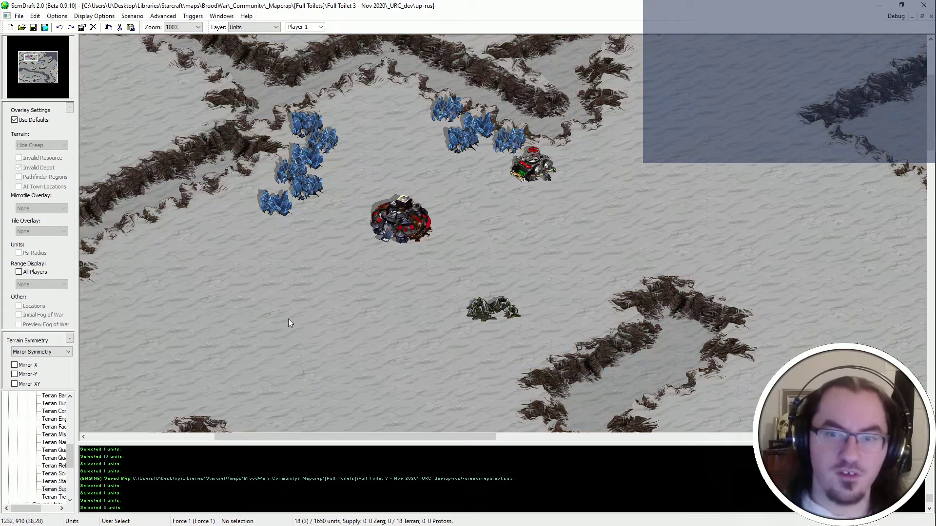
# Place six Terran SCVs for Player 1 between the Command Center and the two mineral field groups.
pyautogui.scroll(2, 53, 432)
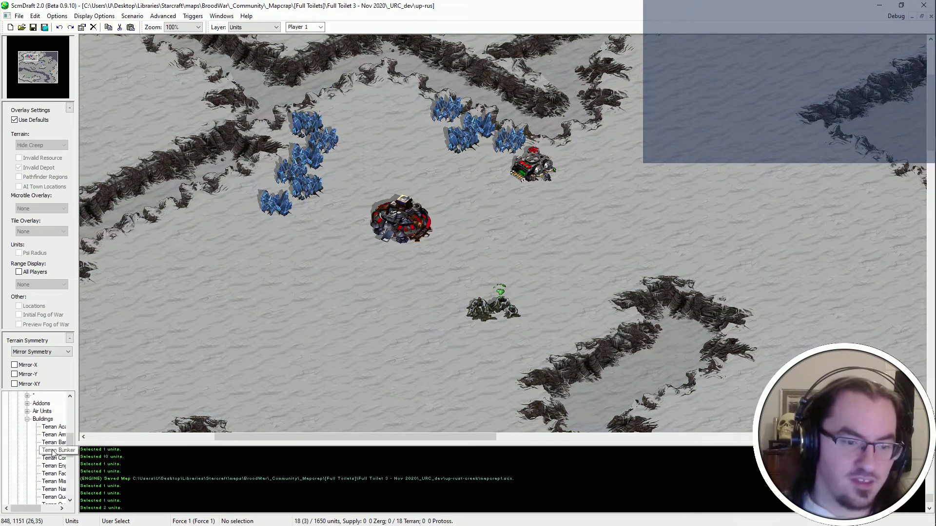
pyautogui.click(27, 420)
pyautogui.click(28, 427)
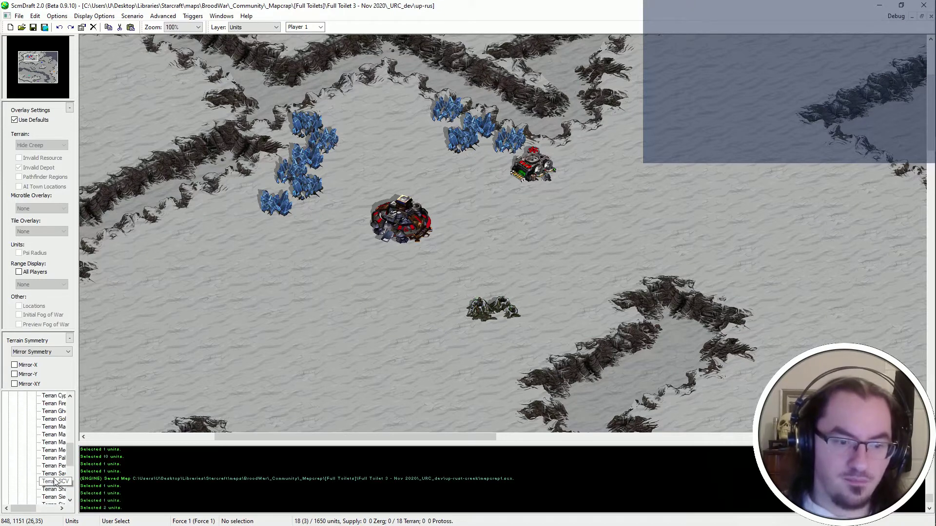
pyautogui.click(52, 481)
pyautogui.click(428, 156)
pyautogui.click(454, 171)
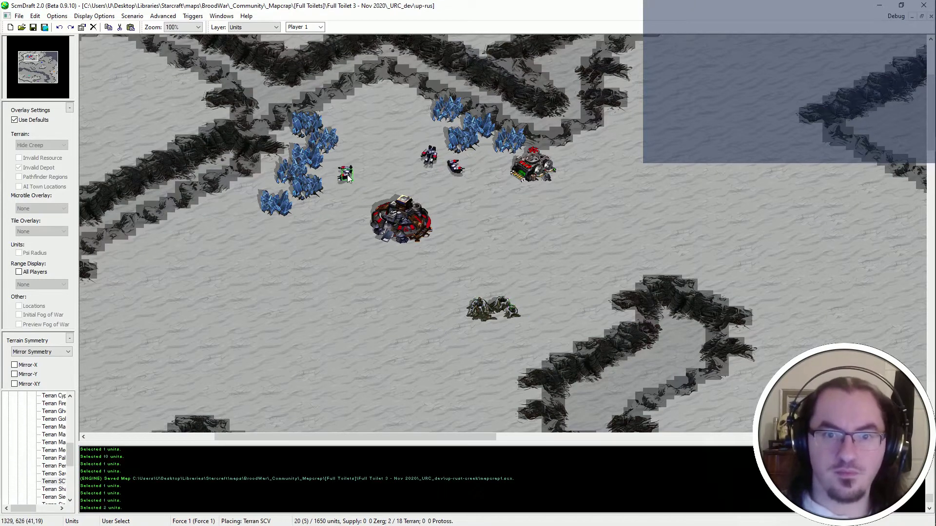
pyautogui.click(351, 171)
pyautogui.click(348, 196)
pyautogui.click(322, 217)
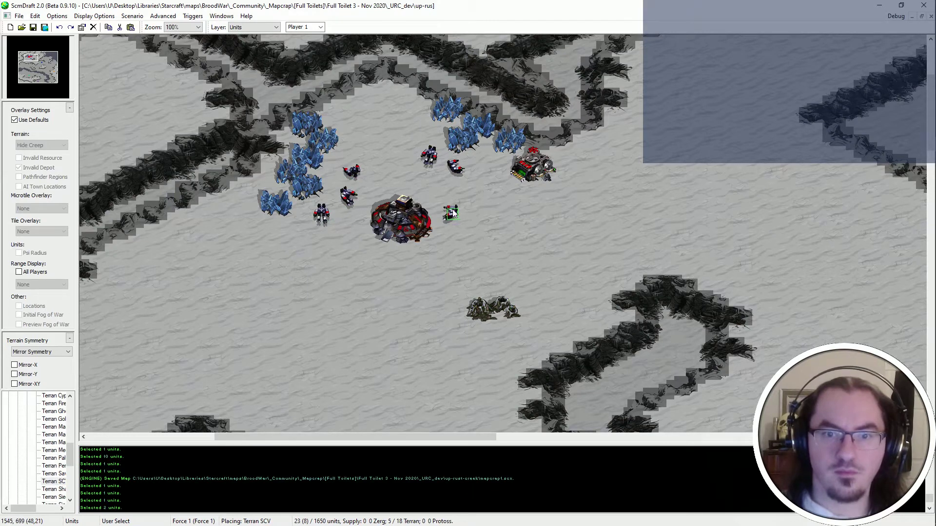
pyautogui.click(434, 183)
pyautogui.hotkey('ctrl', 'z')
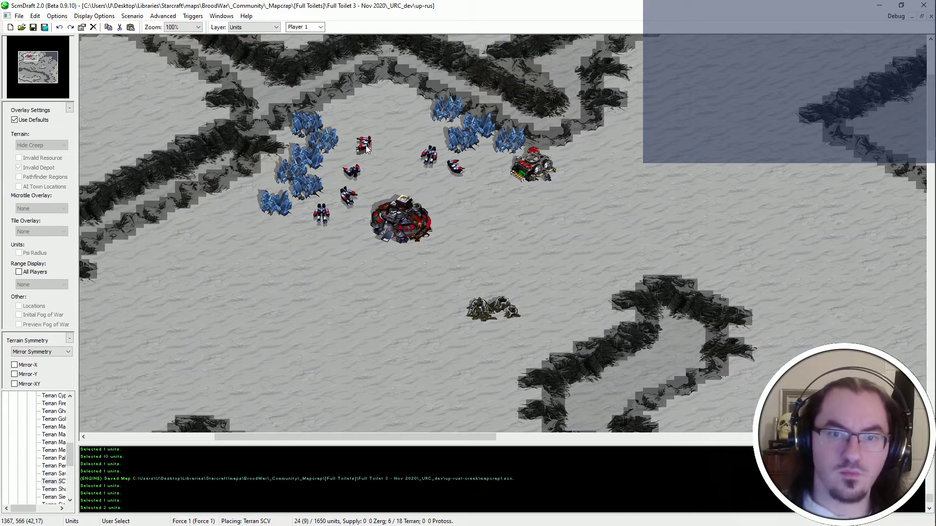
pyautogui.click(363, 143)
pyautogui.rightClick(488, 256)
# Place two Terran Marines for Player 1 just southeast of the Command Center.
pyautogui.click(53, 435)
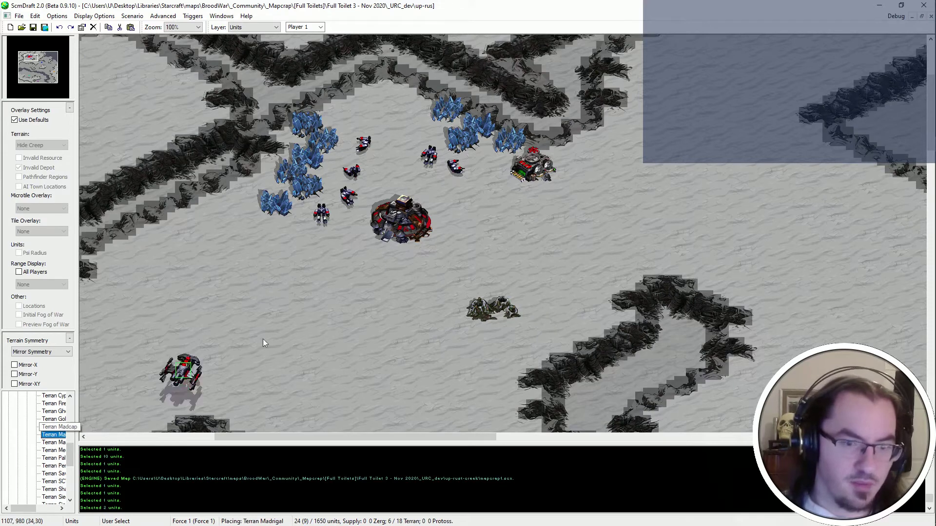
pyautogui.click(57, 442)
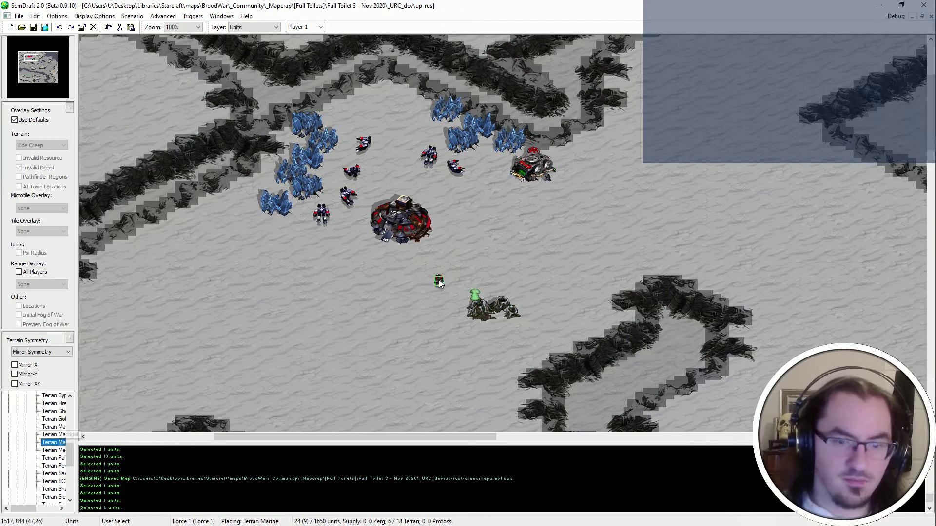
pyautogui.click(444, 235)
pyautogui.click(432, 248)
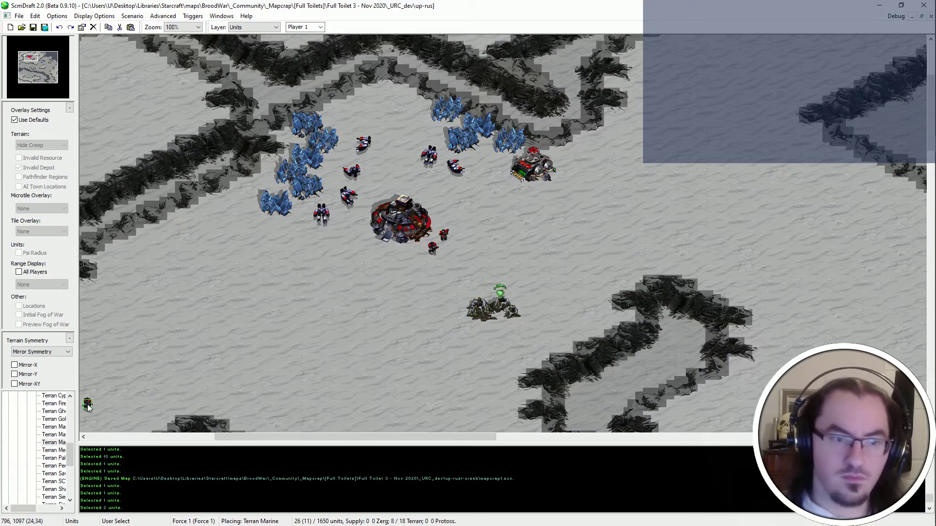
# Add a Terran Firebat for Player 1 beside the two Marines and save the map.
pyautogui.scroll(1, 58, 420)
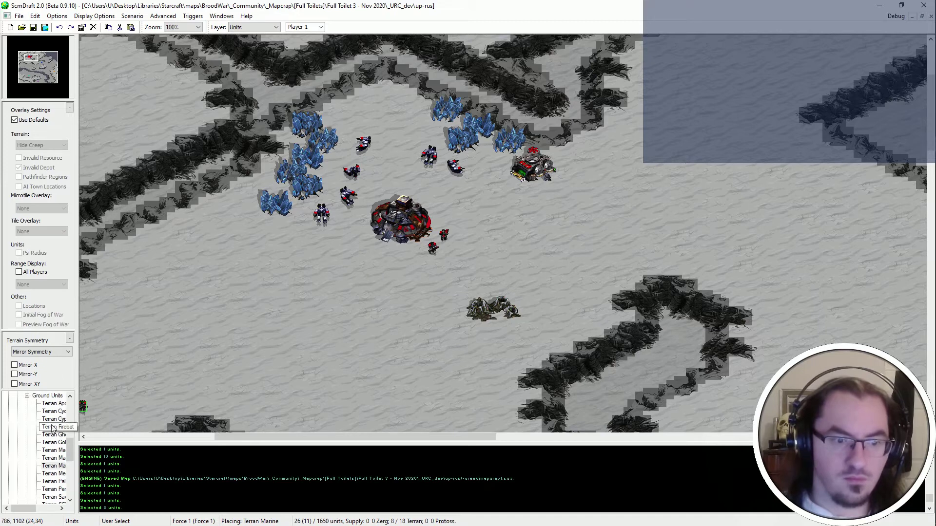
pyautogui.click(54, 427)
pyautogui.click(449, 256)
pyautogui.press('Escape')
pyautogui.hotkey('ctrl', 's')
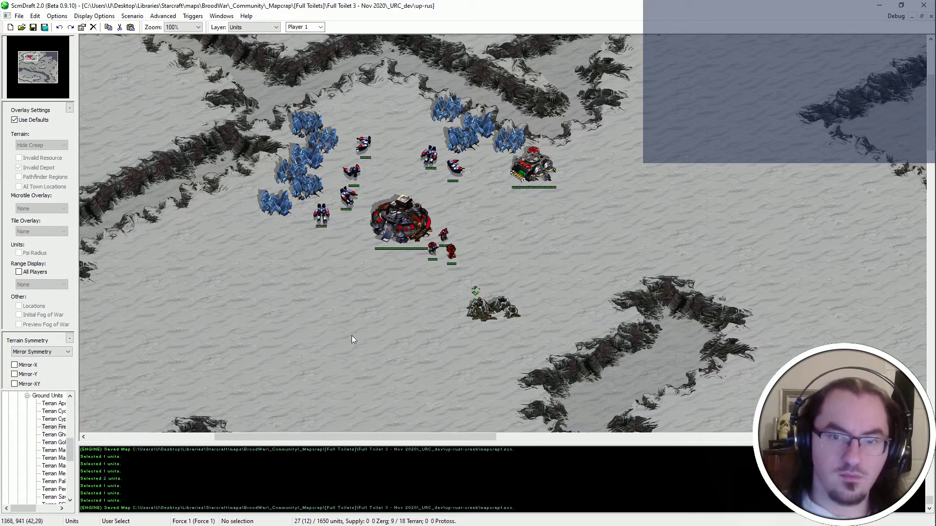
pyautogui.press('Up')
pyautogui.press('Right')
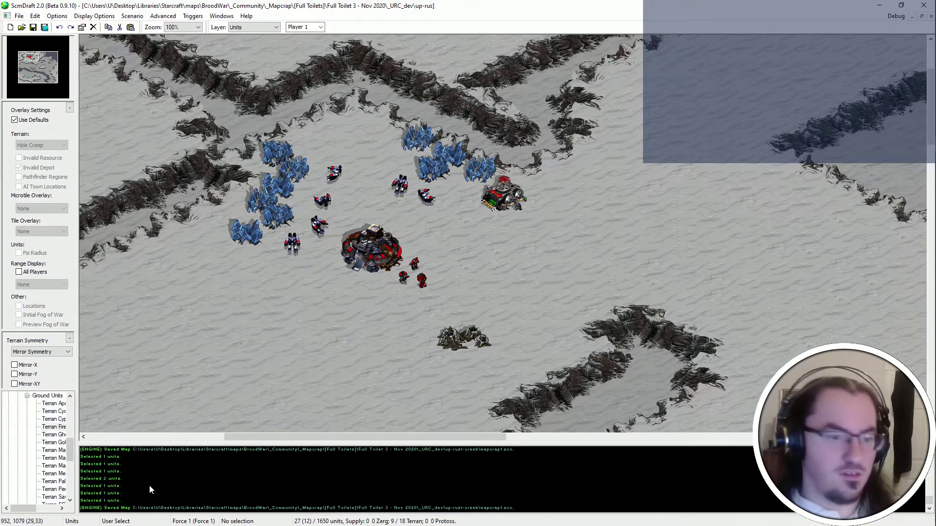
pyautogui.scroll(2, 55, 418)
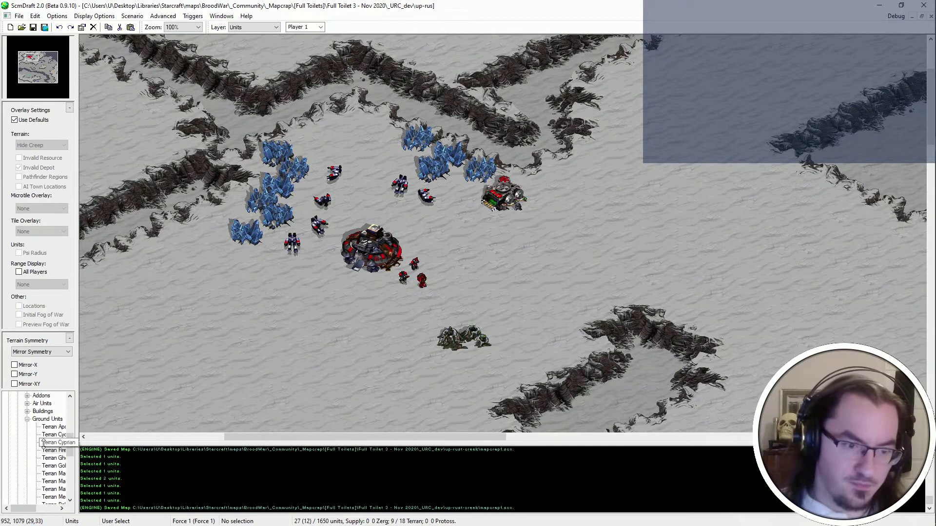
# Replace Player 1's Firebat with a third Marine copied beside the two Marines southeast of the Command Center and save the map.
pyautogui.scroll(-1, 55, 463)
pyautogui.click(53, 468)
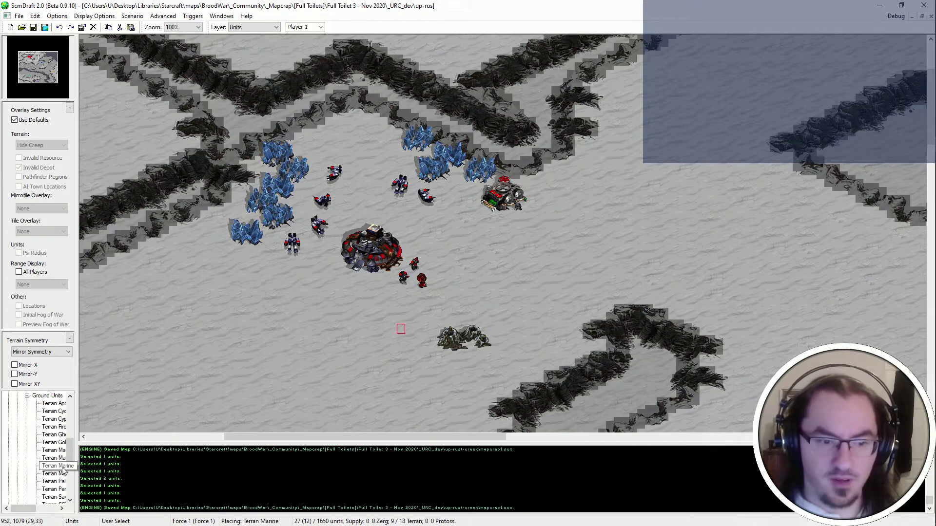
pyautogui.click(55, 473)
pyautogui.press('Up')
pyautogui.press('Right')
pyautogui.hotkey('ctrl', 'z')
pyautogui.click(397, 282)
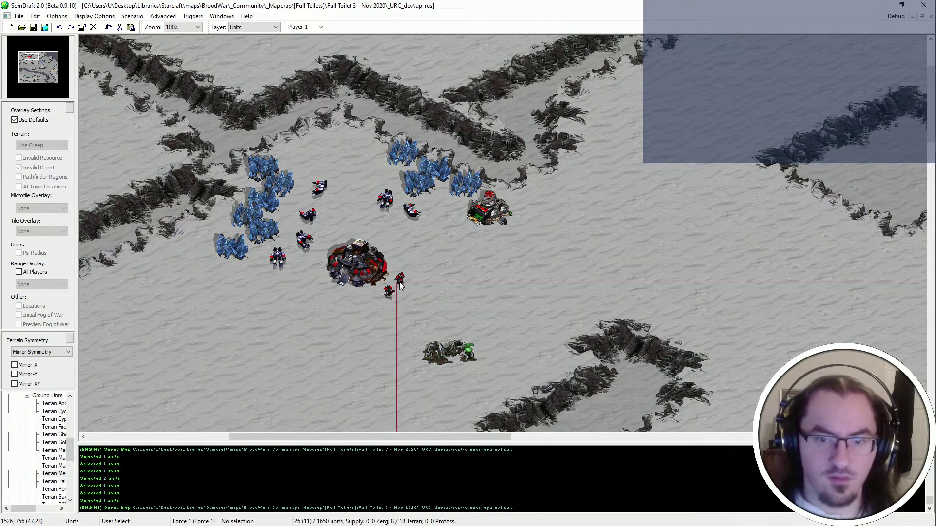
pyautogui.hotkey('ctrl', 'c')
pyautogui.hotkey('ctrl', 'v')
pyautogui.click(405, 296)
pyautogui.press('Escape')
pyautogui.hotkey('ctrl', 's')
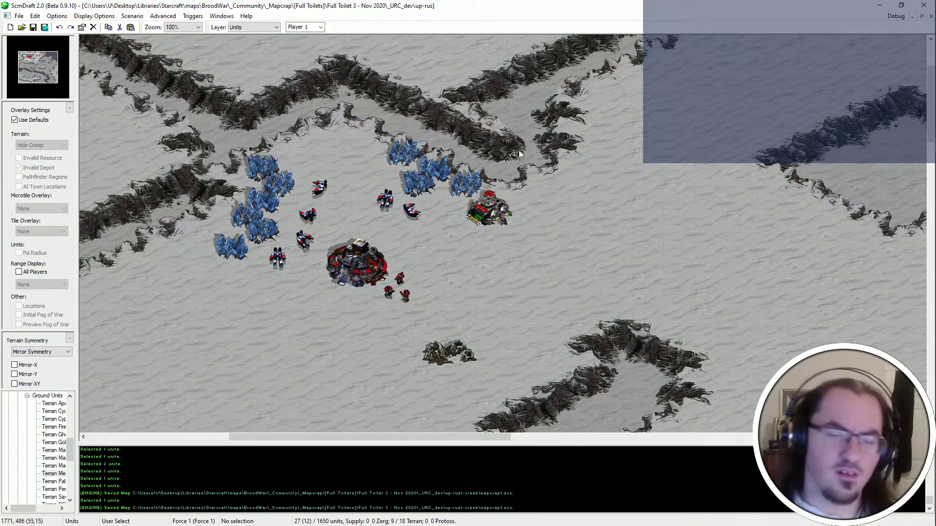
# Delete the six Terran SCVs between the Command Center and the two mineral field groups.
pyautogui.scroll(-3, 519, 154)
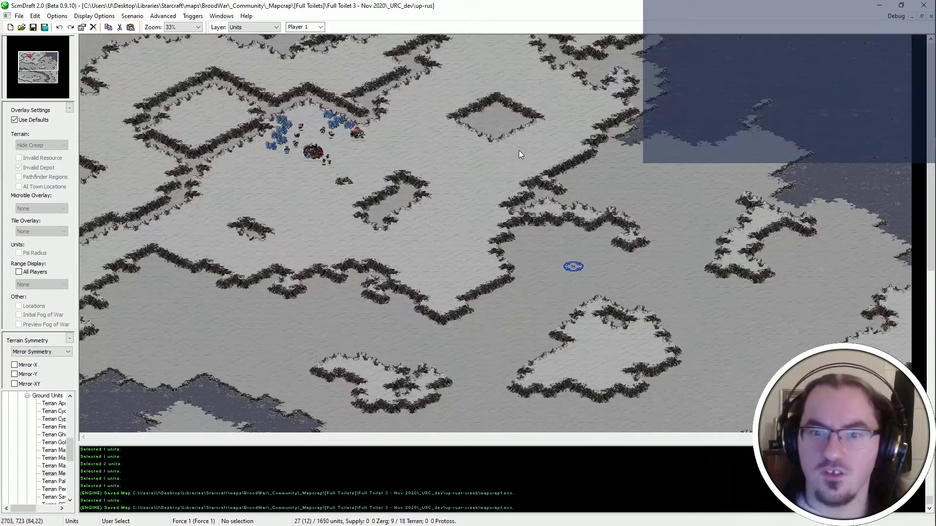
pyautogui.scroll(3, 221, 65)
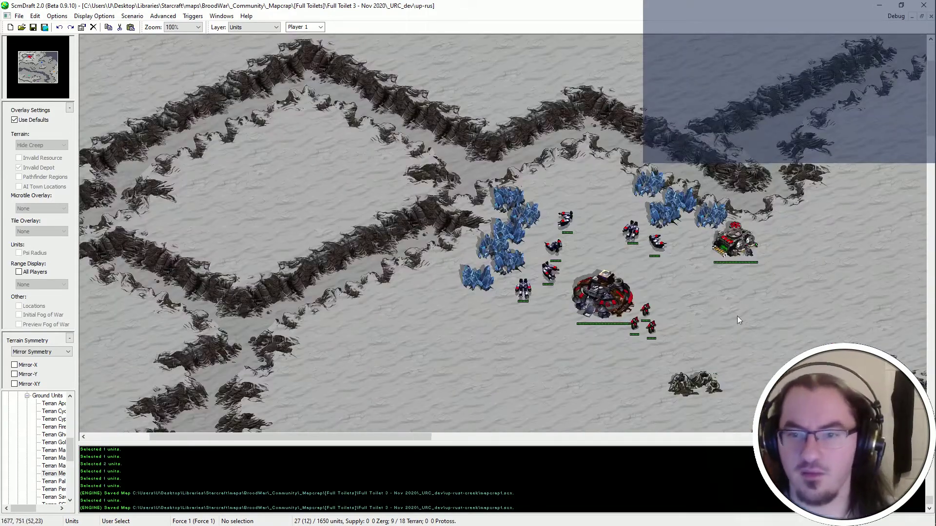
pyautogui.press('Right')
pyautogui.press('Down')
pyautogui.moveTo(531, 174); pyautogui.dragTo(511, 265)
pyautogui.press('Delete')
pyautogui.press('Delete')
pyautogui.click(494, 261)
pyautogui.press('Delete')
pyautogui.moveTo(590, 221); pyautogui.dragTo(638, 191)
pyautogui.press('Delete')
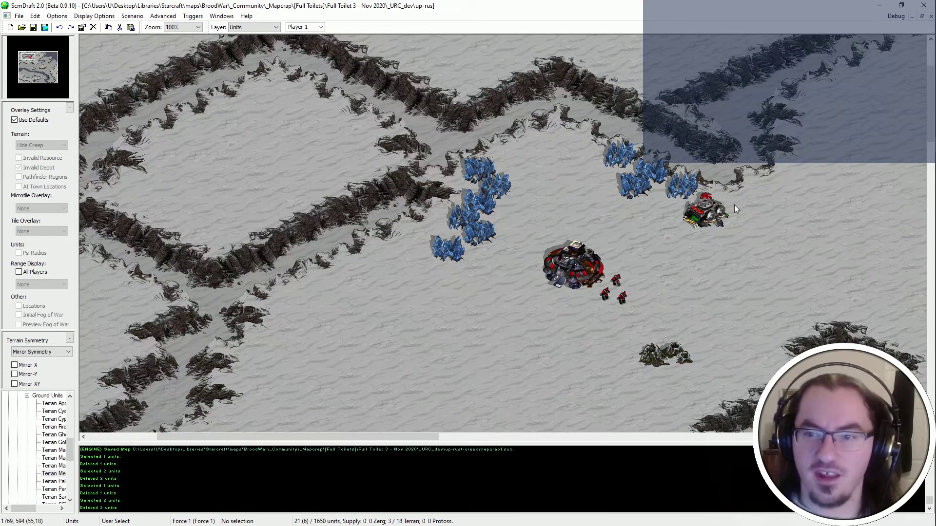
# Delete Player 1's Supply Depot, the three Marines and the Command Center, keeping the start location.
pyautogui.click(706, 213)
pyautogui.press('Delete')
pyautogui.moveTo(649, 267); pyautogui.dragTo(603, 316)
pyautogui.press('Delete')
pyautogui.click(600, 294)
pyautogui.press('Delete')
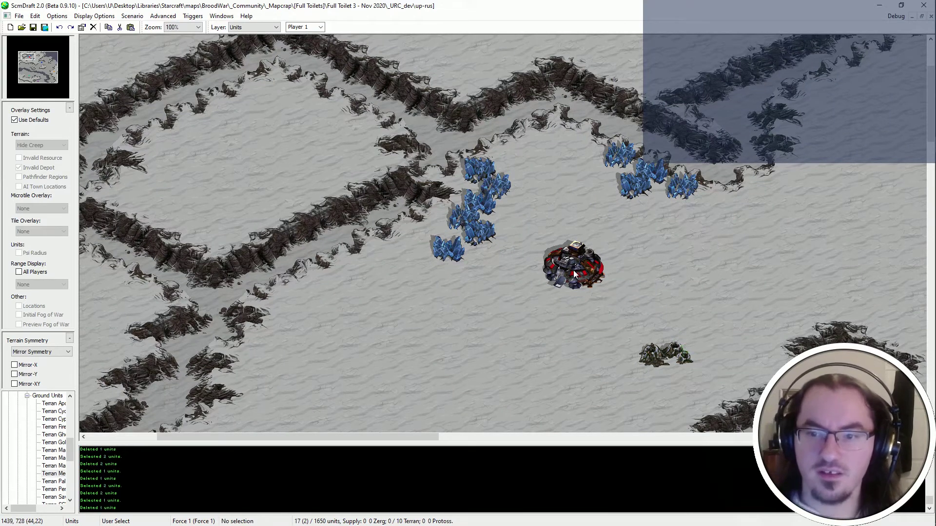
pyautogui.click(605, 271)
pyautogui.press('Delete')
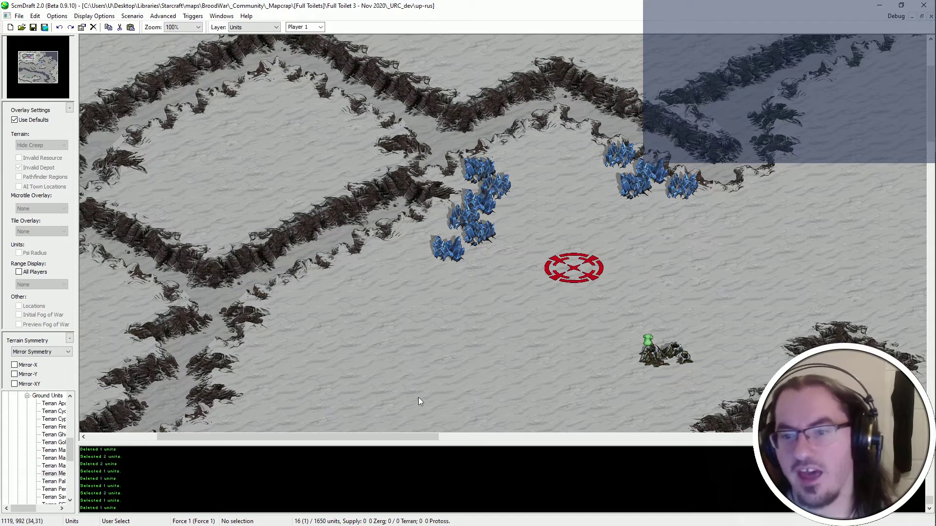
# In the map settings, set the race of Players 2 and 3 to Terran, Player 4 to Zerg and Player 5 to Protoss.
pyautogui.scroll(-1, 469, 293)
pyautogui.hotkey('ctrl', 'm')
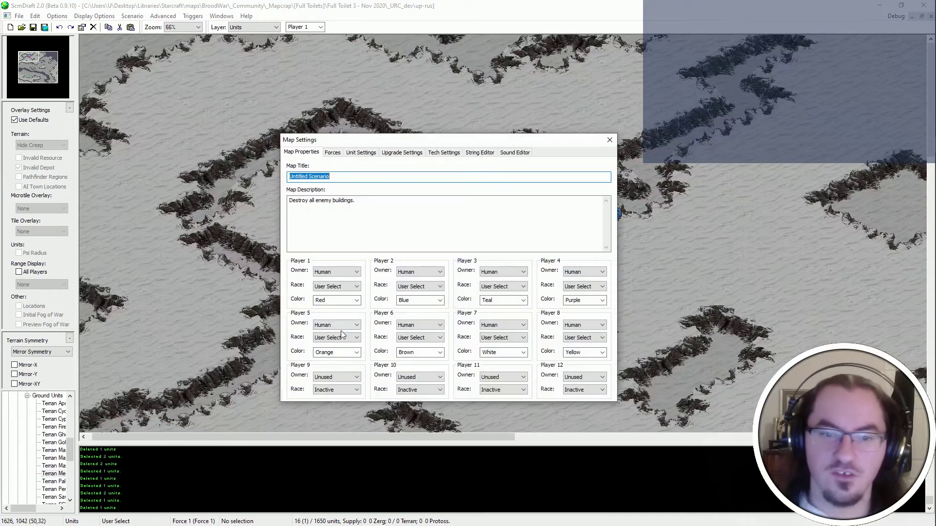
pyautogui.scroll(4, 438, 287)
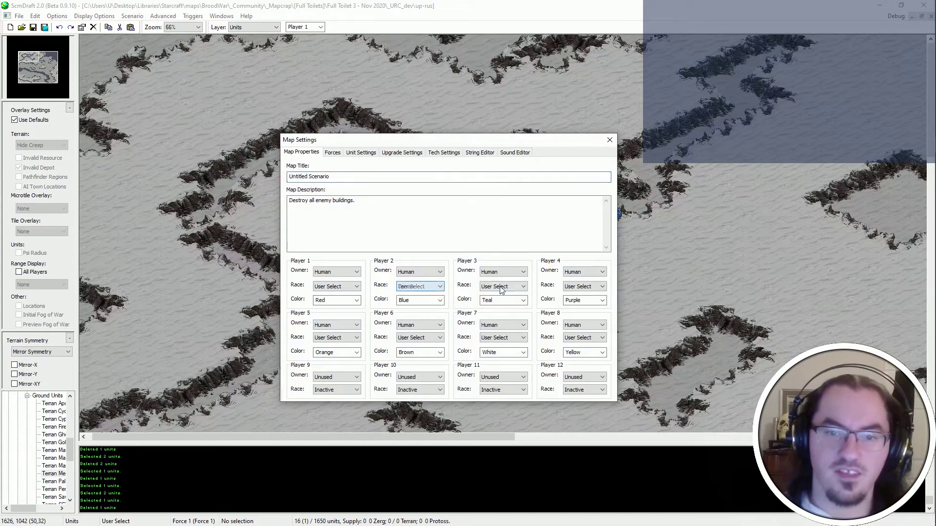
pyautogui.click(504, 288)
pyautogui.press('t')
pyautogui.click(504, 287)
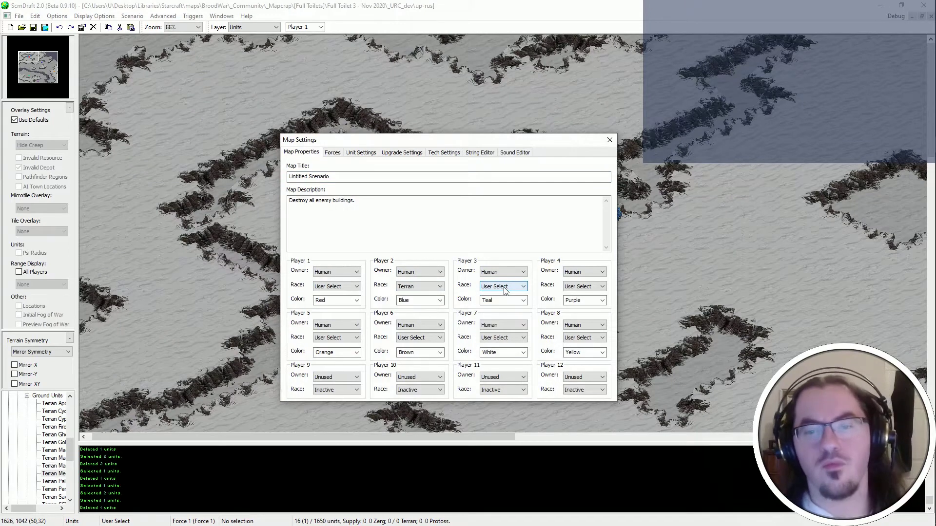
pyautogui.press('z')
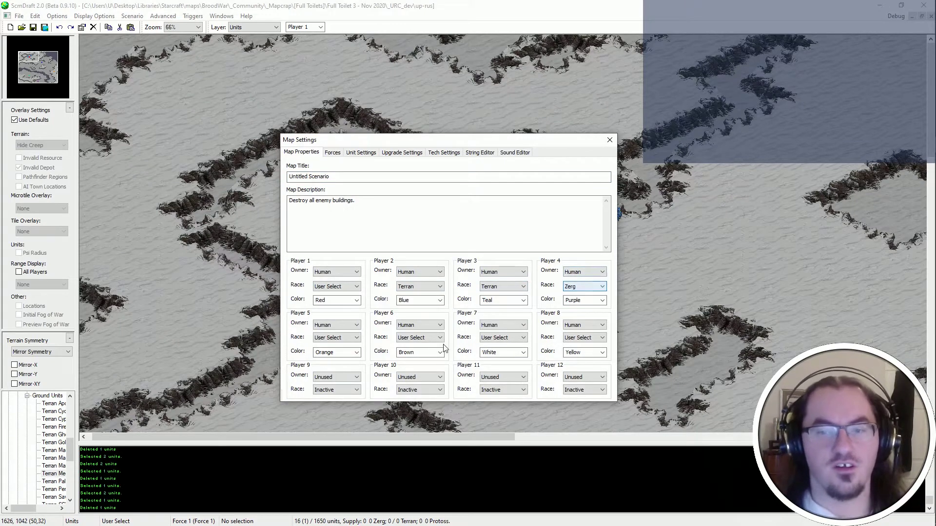
pyautogui.click(337, 338)
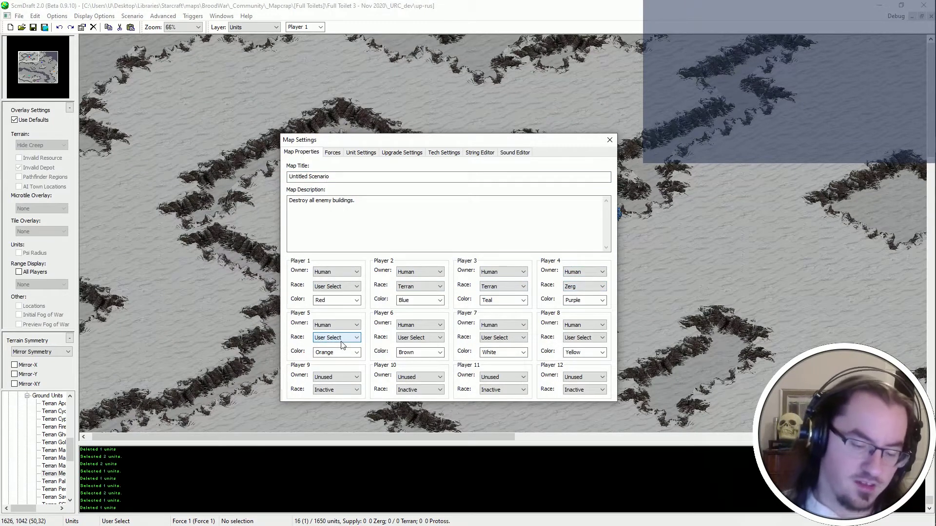
pyautogui.press('p')
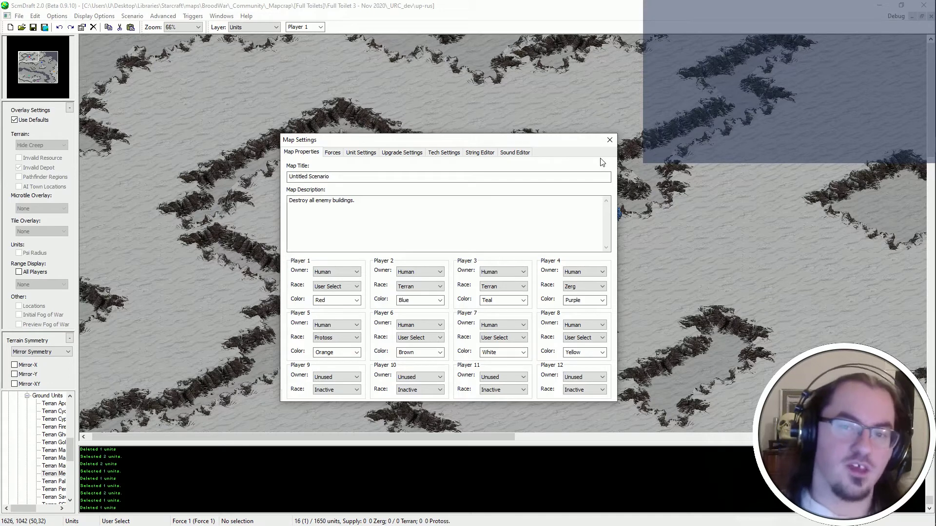
# Clear the map title and the map description in the map properties.
pyautogui.click(368, 177)
pyautogui.hotkey('ctrl', 'a')
pyautogui.press('BackSpace')
pyautogui.click(382, 221)
pyautogui.hotkey('ctrl', 'a')
pyautogui.press('BackSpace')
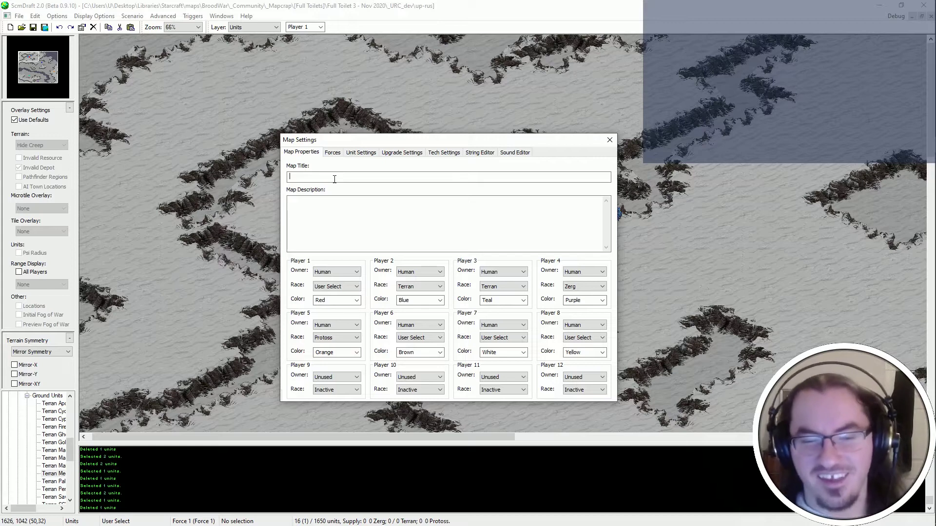
# Disable Randomize Start Location for Forces 1, 2 and 3 in the force settings.
pyautogui.click(333, 152)
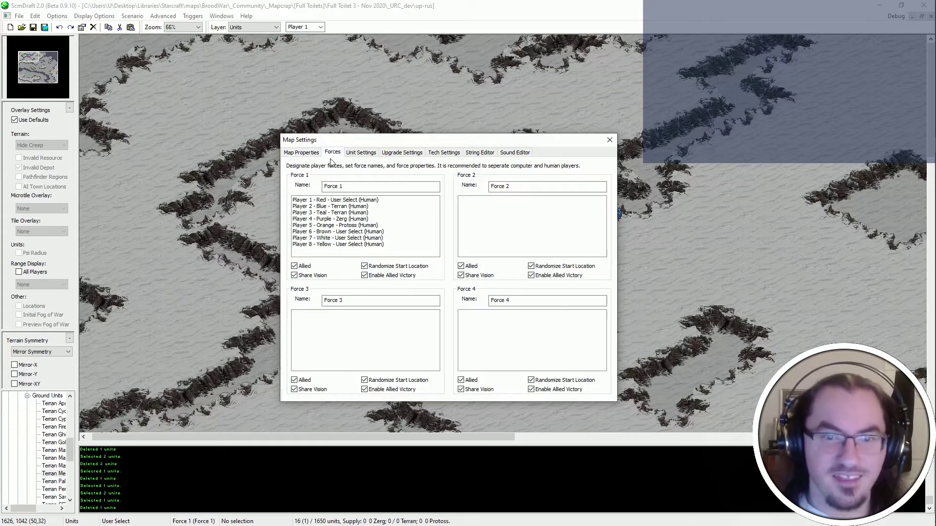
pyautogui.doubleClick(339, 185)
pyautogui.click(391, 265)
pyautogui.click(558, 271)
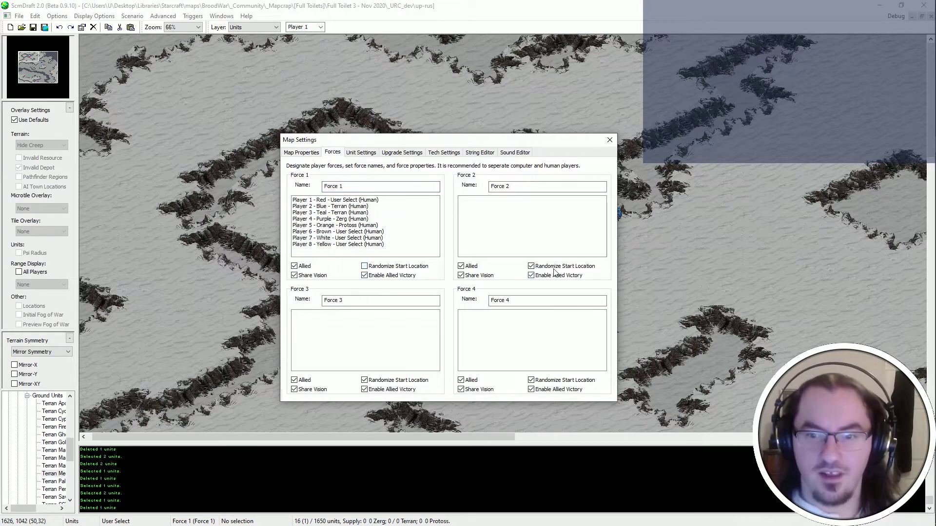
pyautogui.click(376, 381)
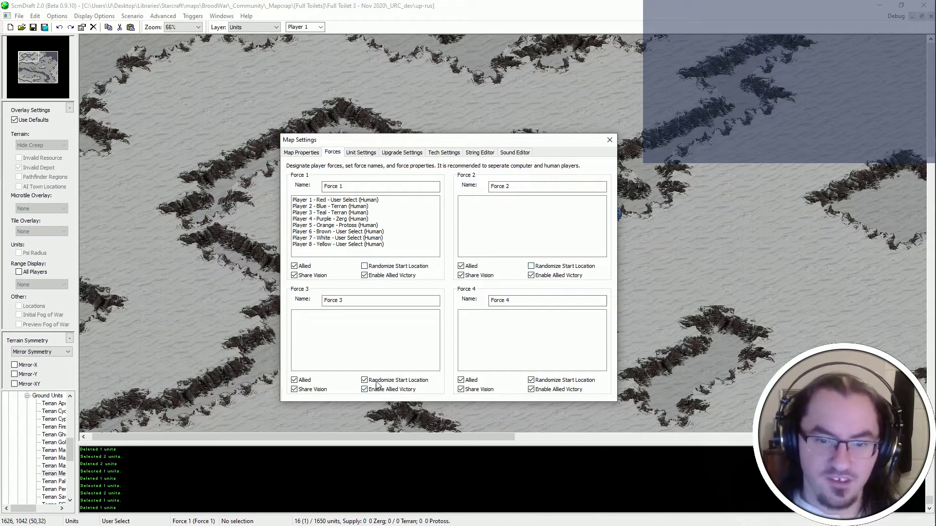
# Clear the names of Forces 1 to 3 and assign Players 3 and 4 to Force 2, Player 5 to Force 3, Players 6 to 8 to Force 4.
pyautogui.click(336, 301)
pyautogui.press('BackSpace')
pyautogui.click(502, 186)
pyautogui.press('BackSpace')
pyautogui.doubleClick(387, 186)
pyautogui.press('BackSpace')
pyautogui.moveTo(332, 212); pyautogui.dragTo(512, 209)
pyautogui.moveTo(363, 213); pyautogui.dragTo(516, 337)
# Name Force 1 with the two leaders' first names joined by an ampersand.
pyautogui.click(345, 186)
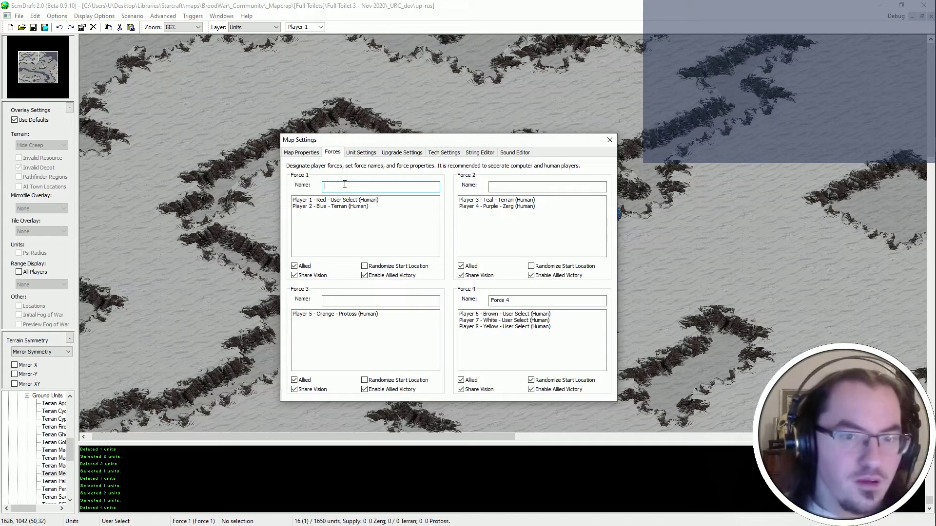
pyautogui.write('Ackmed &')
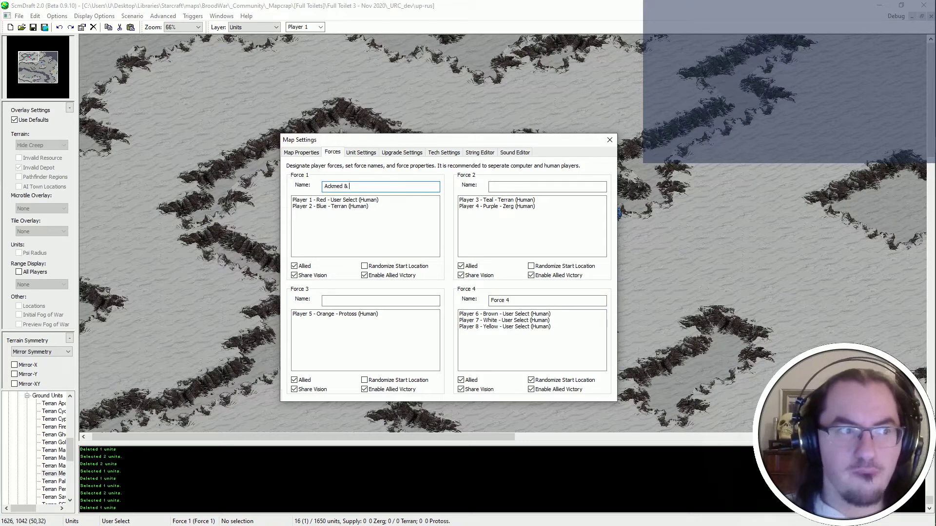
pyautogui.hotkey('alt', 'Tab')
pyautogui.hotkey('alt', 'Tab')
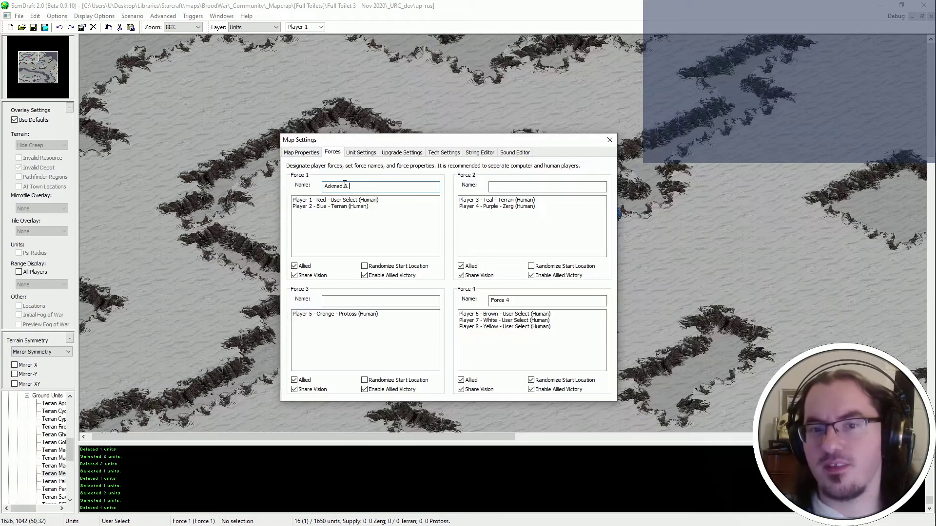
pyautogui.write('Rafael')
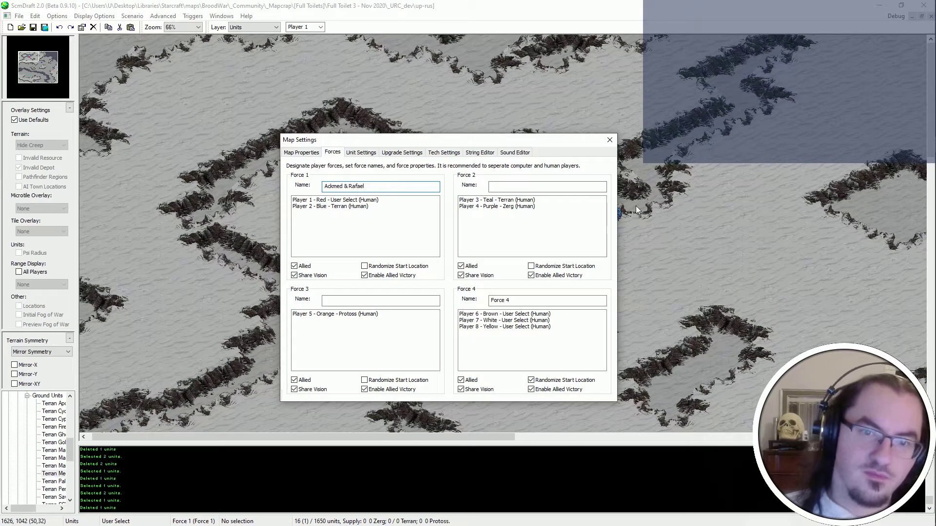
# Rename Force 1 to the first leader's name followed by "'s Agents", dropping the second name.
pyautogui.click(554, 185)
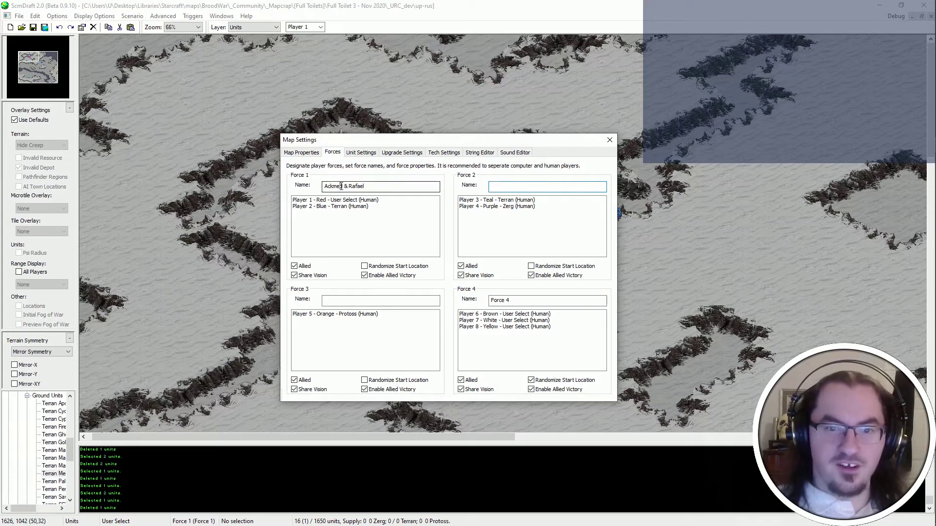
pyautogui.moveTo(343, 186); pyautogui.dragTo(398, 202)
pyautogui.write("'s Agents")
pyautogui.press('Tab')
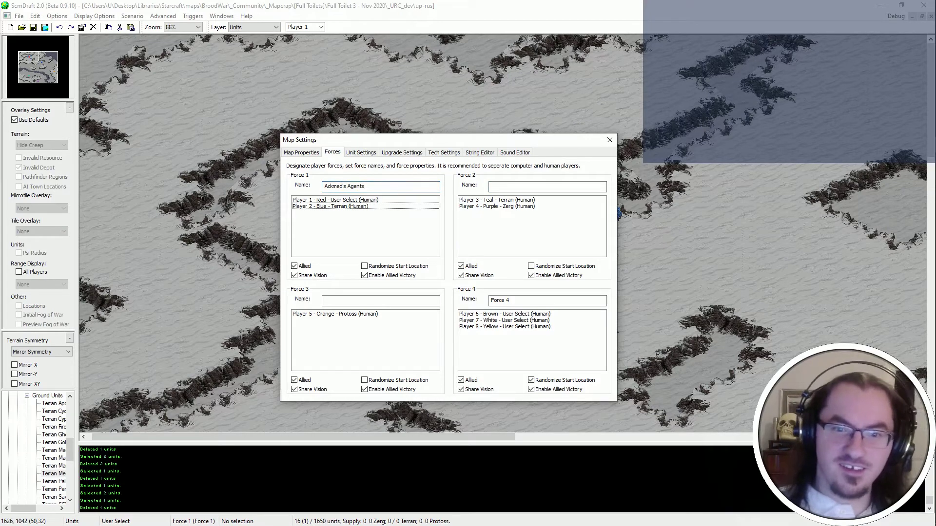
pyautogui.click(518, 185)
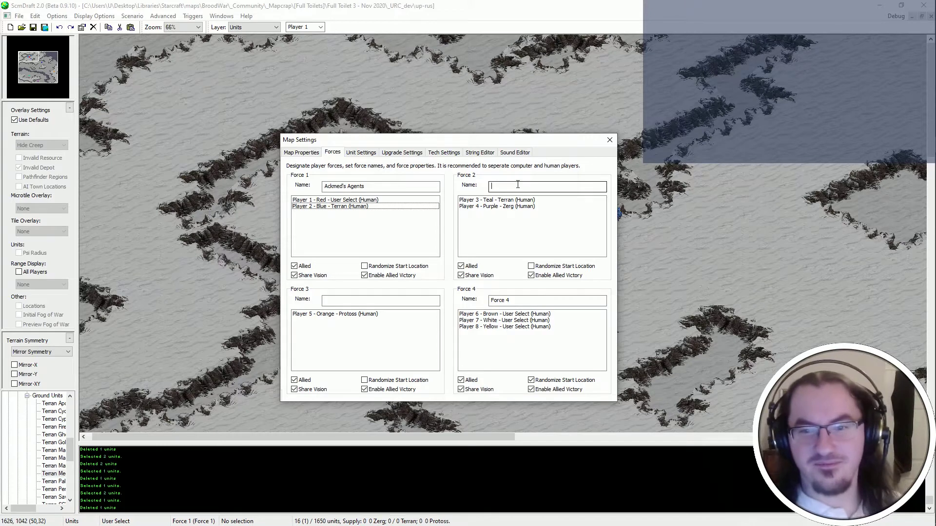
pyautogui.write('UEDCommander &')
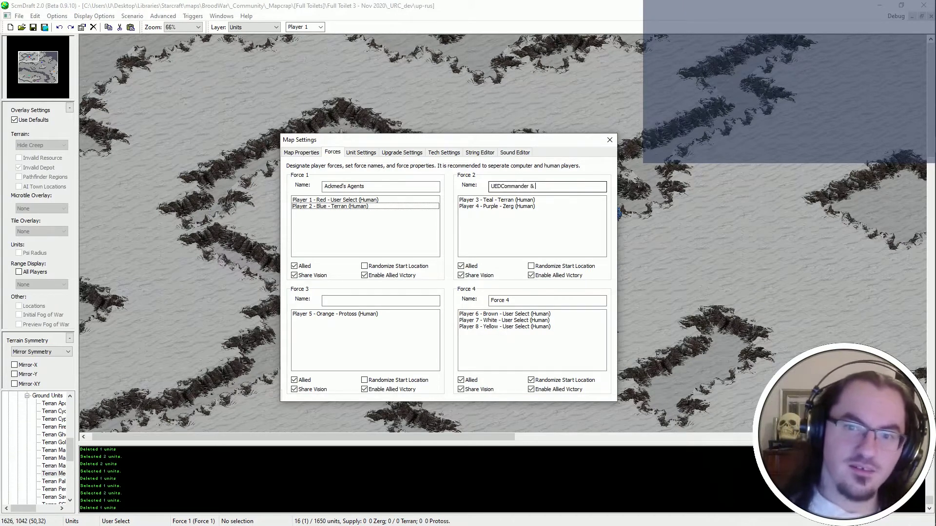
pyautogui.hotkey('ctrl', 'a')
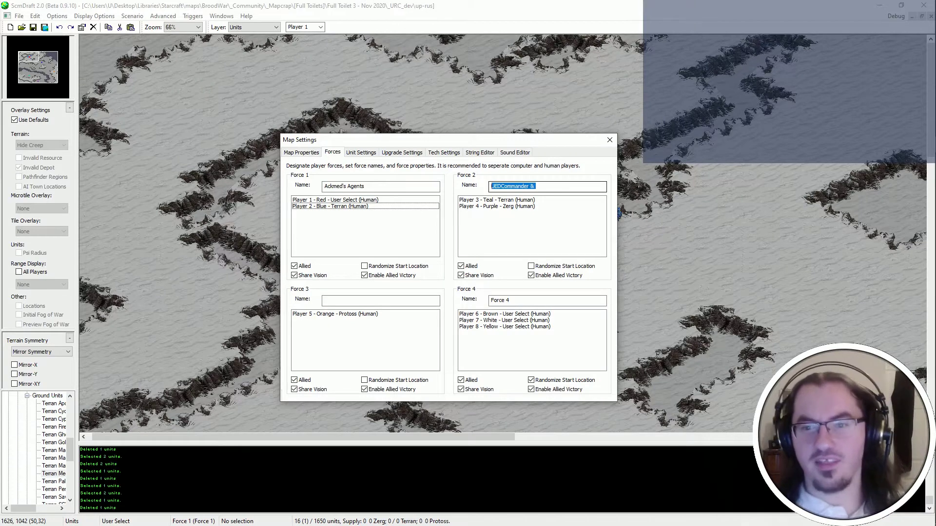
pyautogui.press('End')
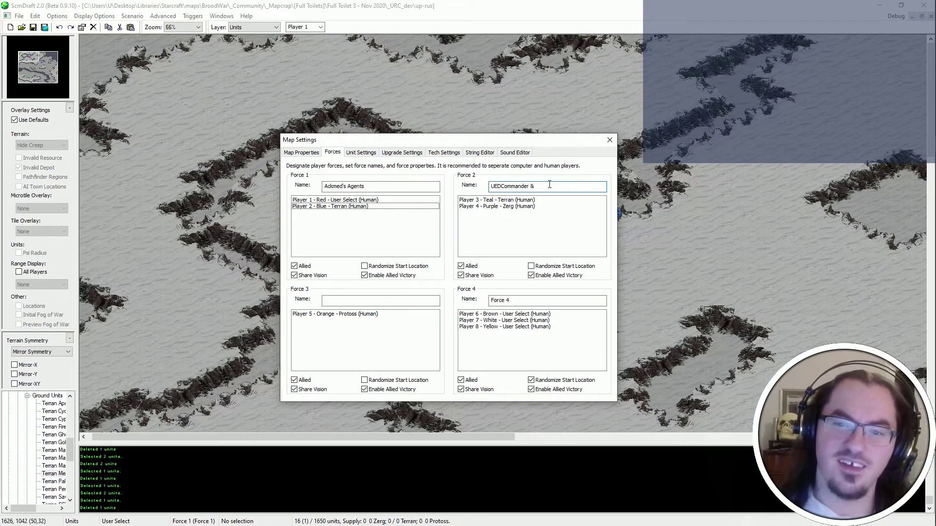
pyautogui.hotkey('ctrl', 'a')
pyautogui.press('BackSpace')
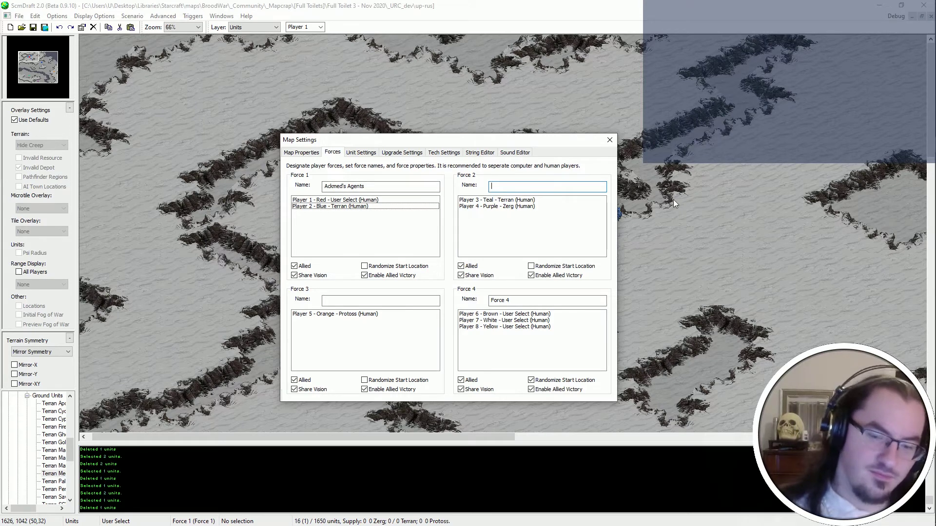
# Name Force 2 "United En Directorate".
pyautogui.write('United')
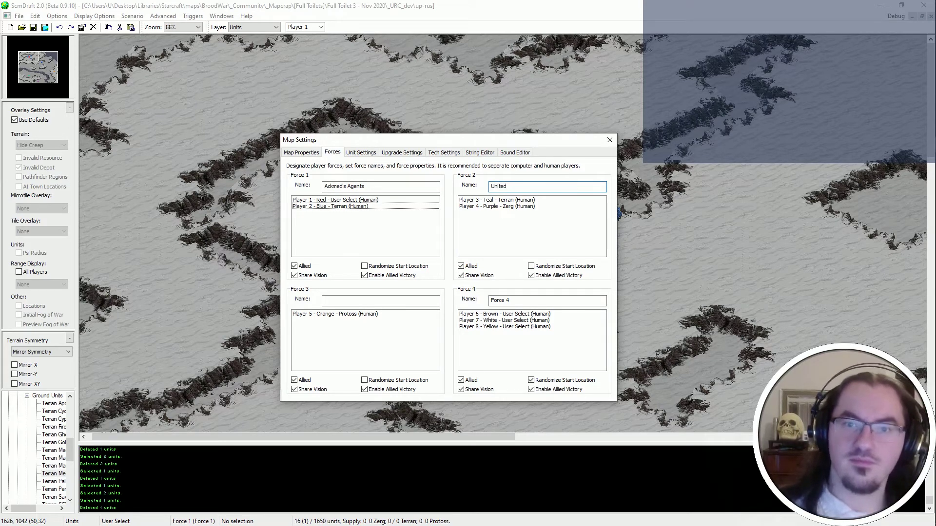
pyautogui.write(' En Direc')
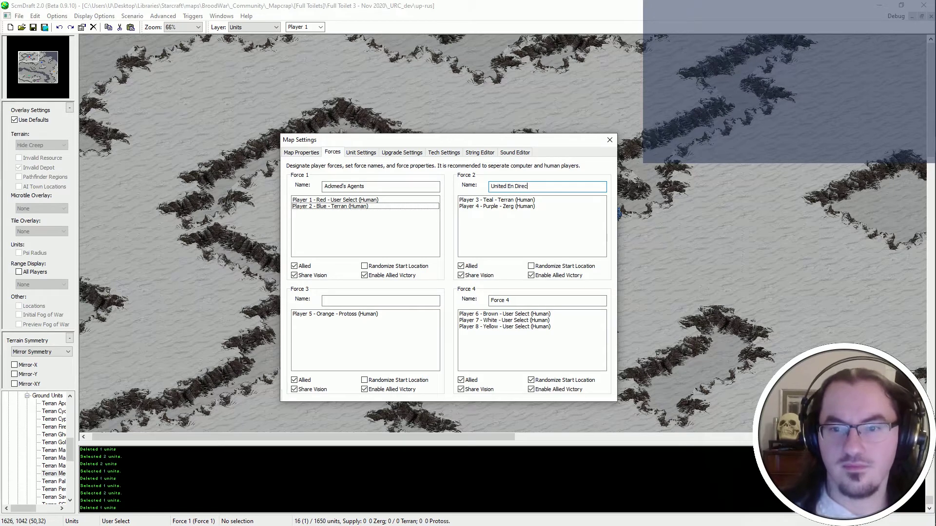
pyautogui.write('torate')
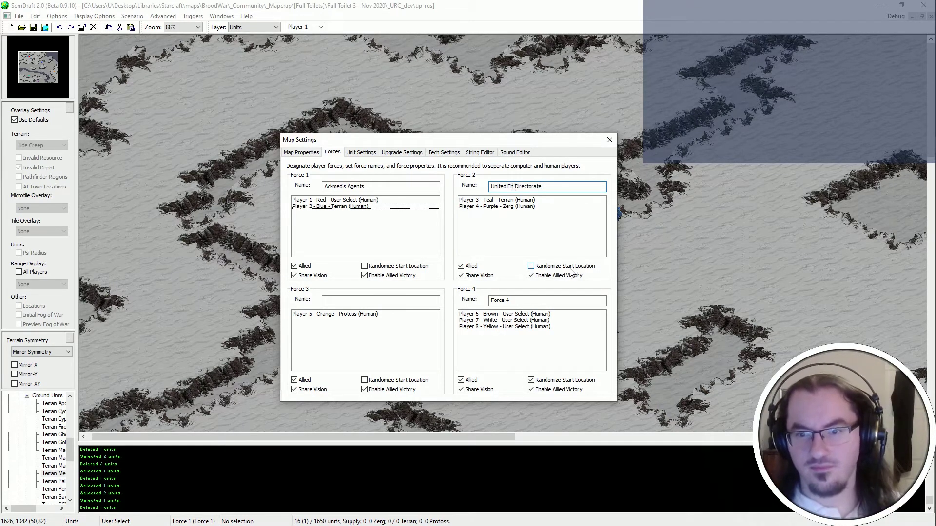
pyautogui.click(381, 301)
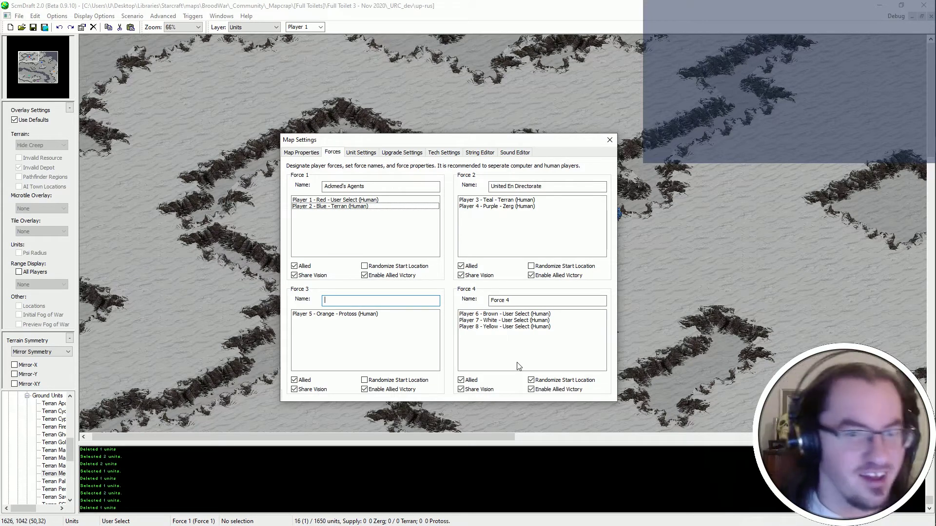
# Title the map "1. Frozen Pipes" and enter a description exclaiming that the first leader's toilet is clogged.
pyautogui.click(312, 153)
pyautogui.click(330, 178)
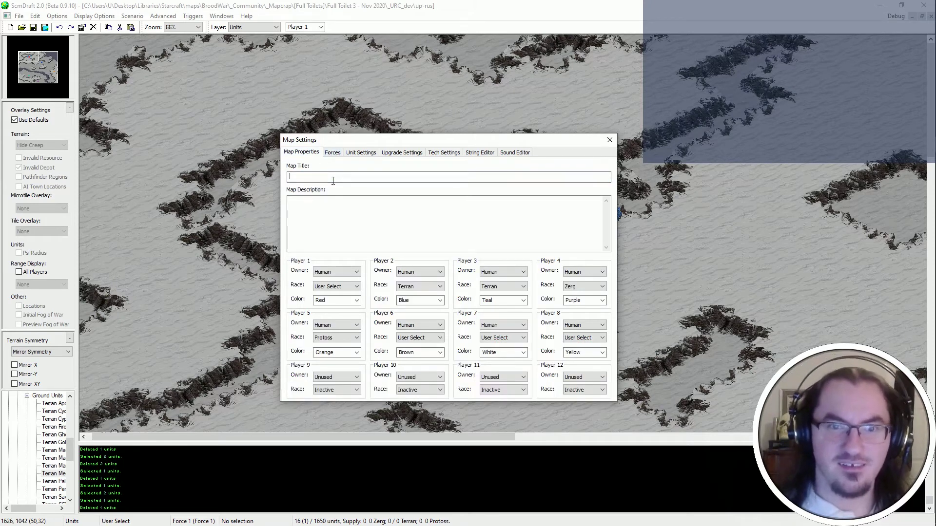
pyautogui.write('1.')
pyautogui.click(416, 233)
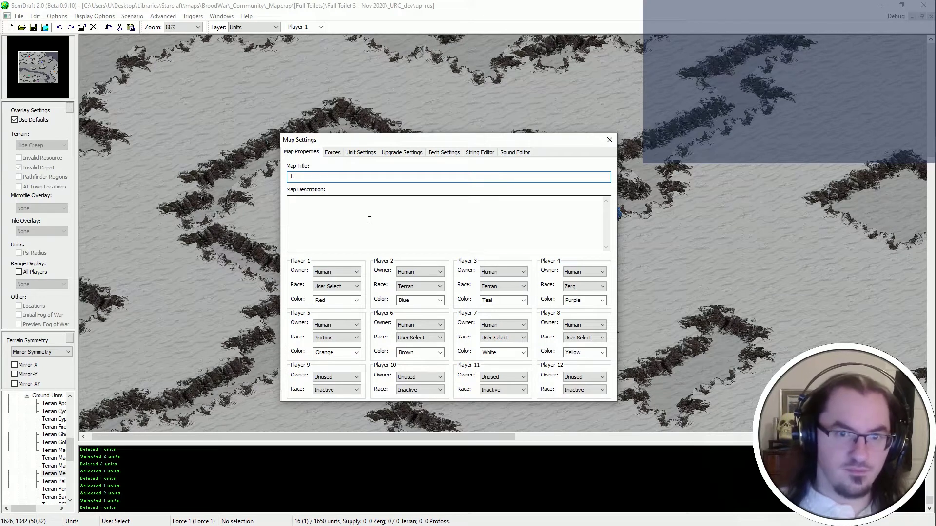
pyautogui.write('rozen Pipes')
pyautogui.press('Tab')
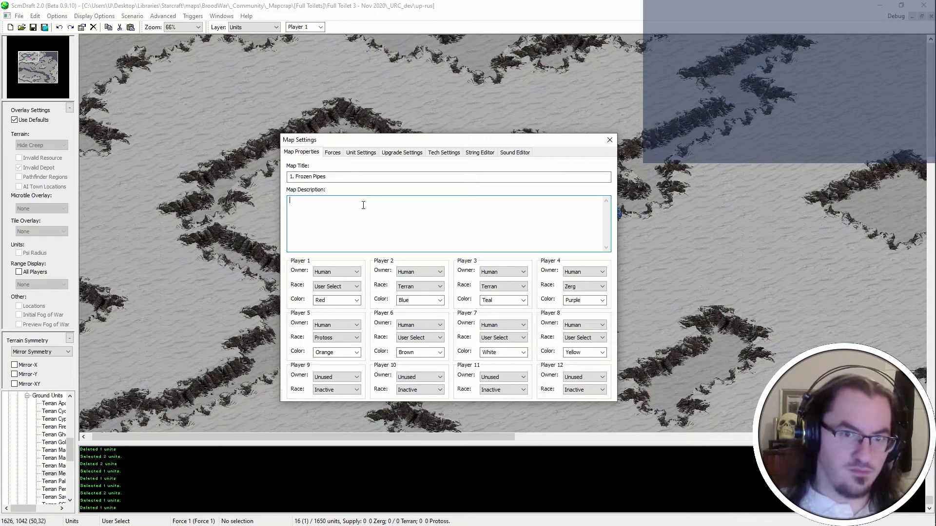
pyautogui.write('Ac')
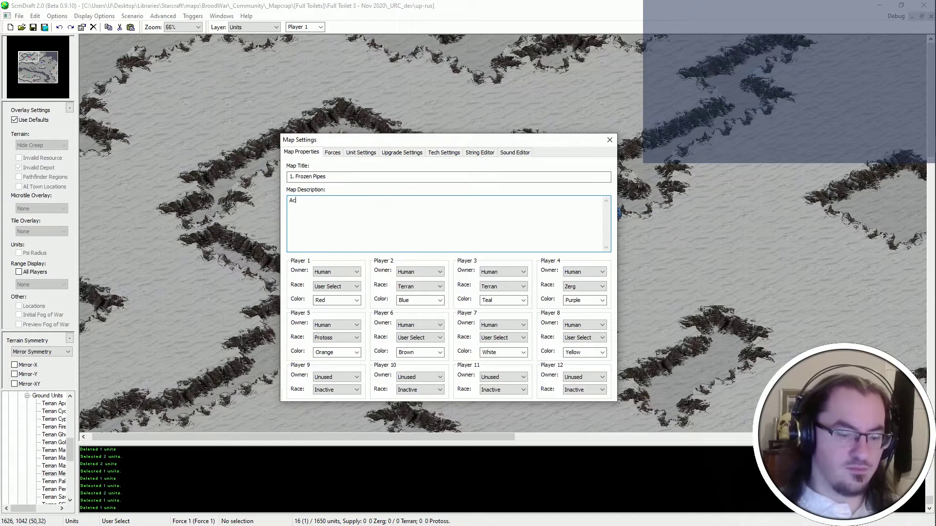
pyautogui.write("kmed's toilet is clogged!")
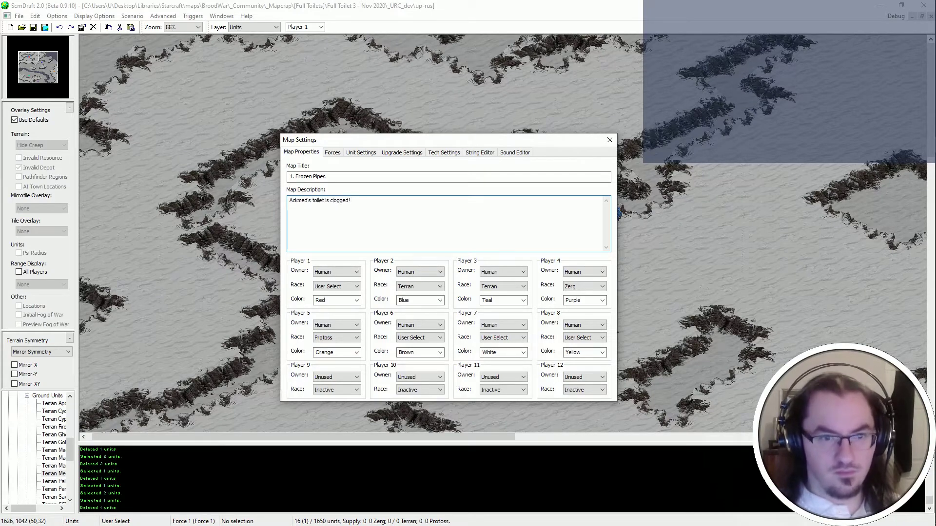
pyautogui.write(' Save ')
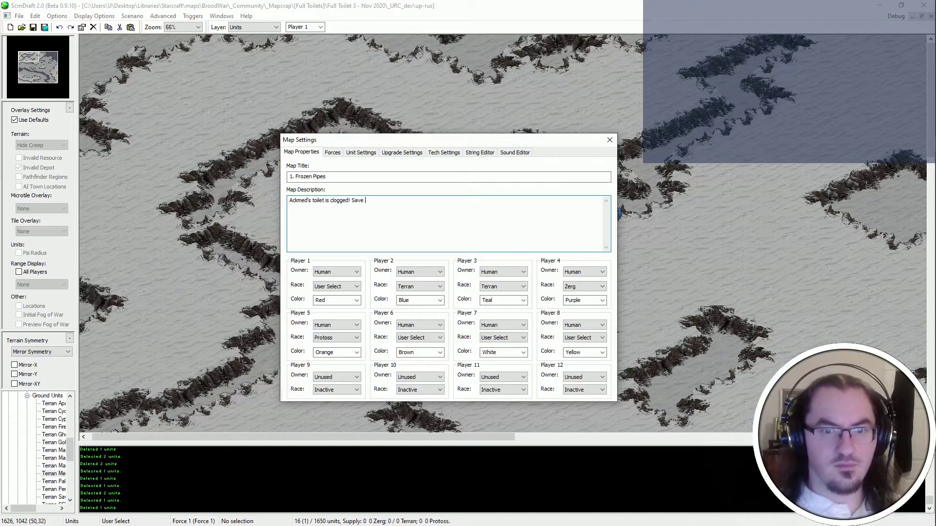
pyautogui.write('hi')
pyautogui.press('BackSpace')
pyautogui.press('BackSpace')
pyautogui.write('the')
pyautogui.press('BackSpace')
pyautogui.press('BackSpace')
pyautogui.press('BackSpace')
pyautogui.press('BackSpace')
pyautogui.press('BackSpace')
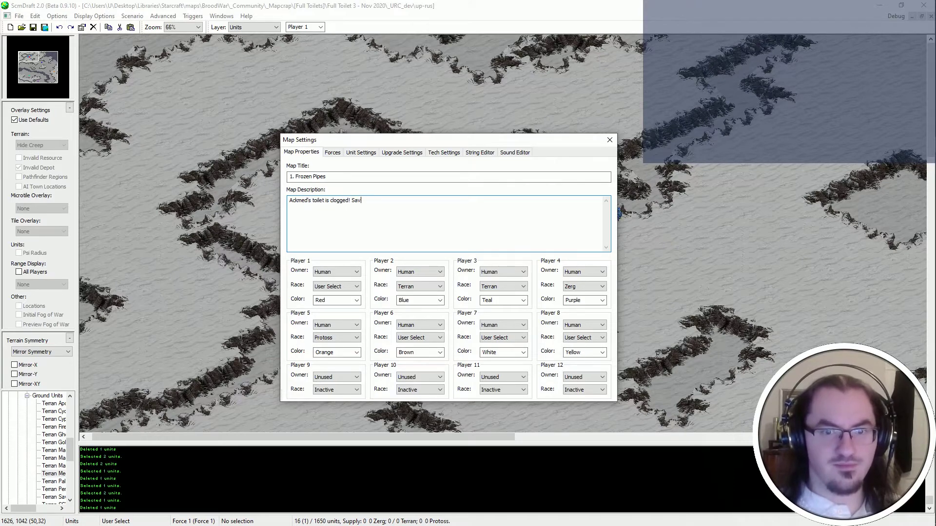
pyautogui.press('BackSpace')
pyautogui.press('BackSpace')
pyautogui.press('BackSpace')
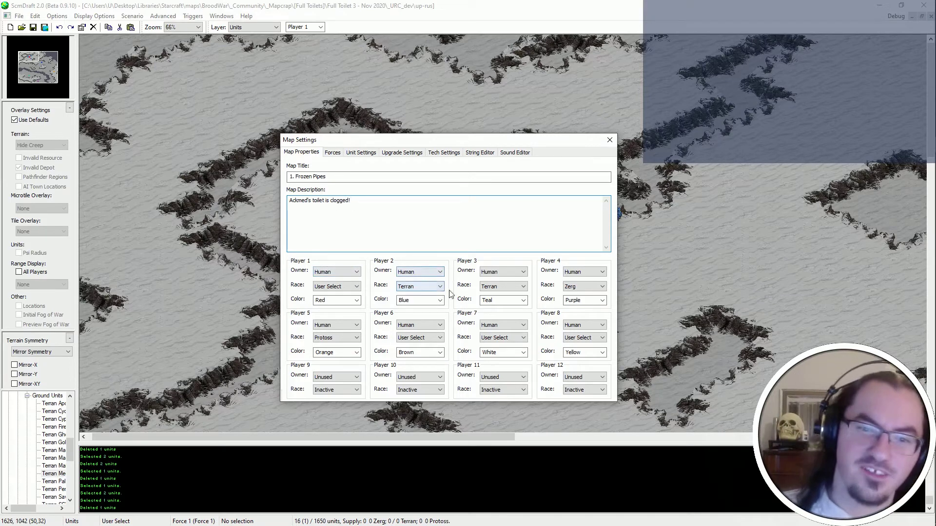
# Set the owner of Players 2, 3, 4 and 5 to Computer.
pyautogui.click(424, 273)
pyautogui.click(424, 281)
pyautogui.click(502, 272)
pyautogui.click(504, 280)
pyautogui.click(587, 271)
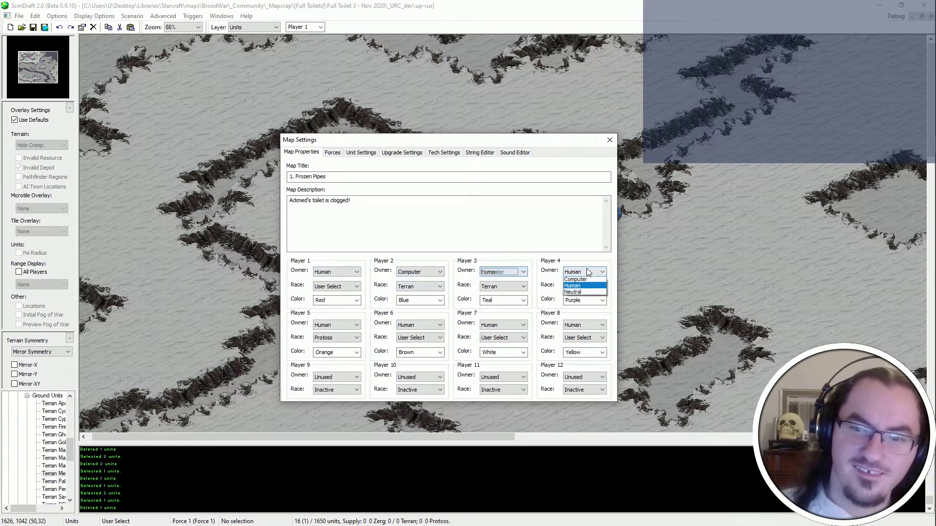
pyautogui.click(585, 281)
pyautogui.click(354, 324)
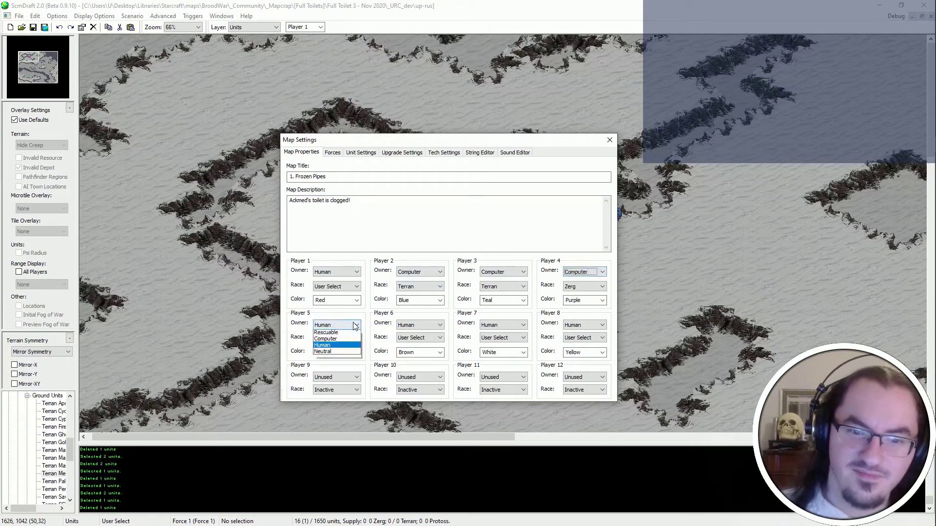
pyautogui.click(333, 152)
pyautogui.click(378, 301)
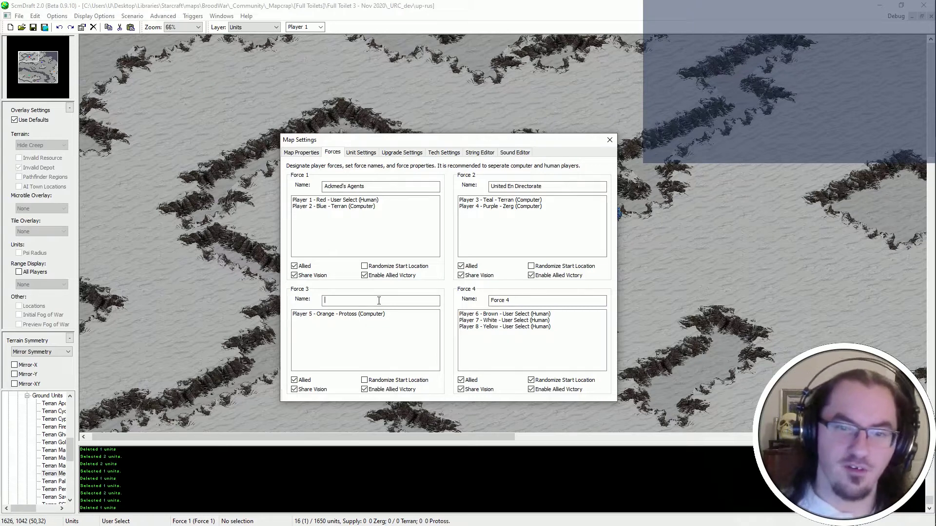
# Look up the color numbers in colorlist.txt in Notepad++ and set Player 1's color to 80 in the ScmDraft map properties.
pyautogui.moveTo(934, 292)
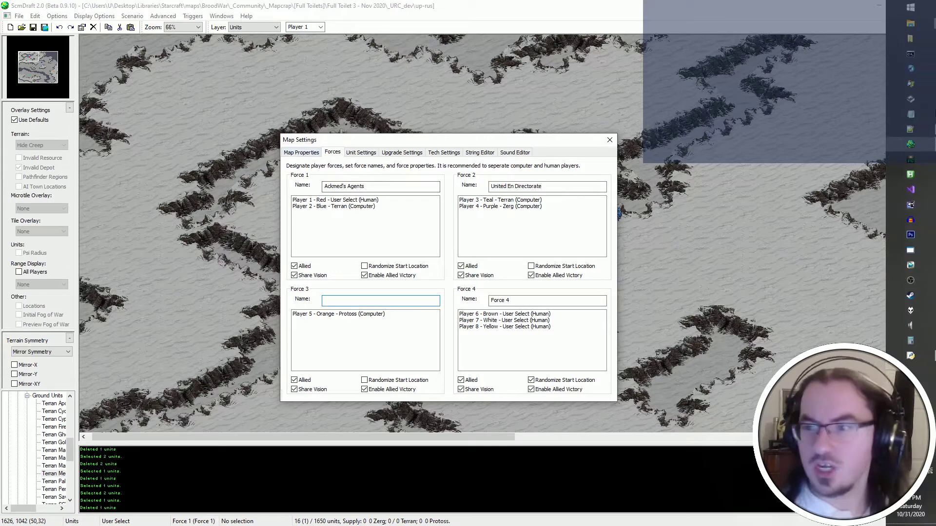
pyautogui.click(910, 129)
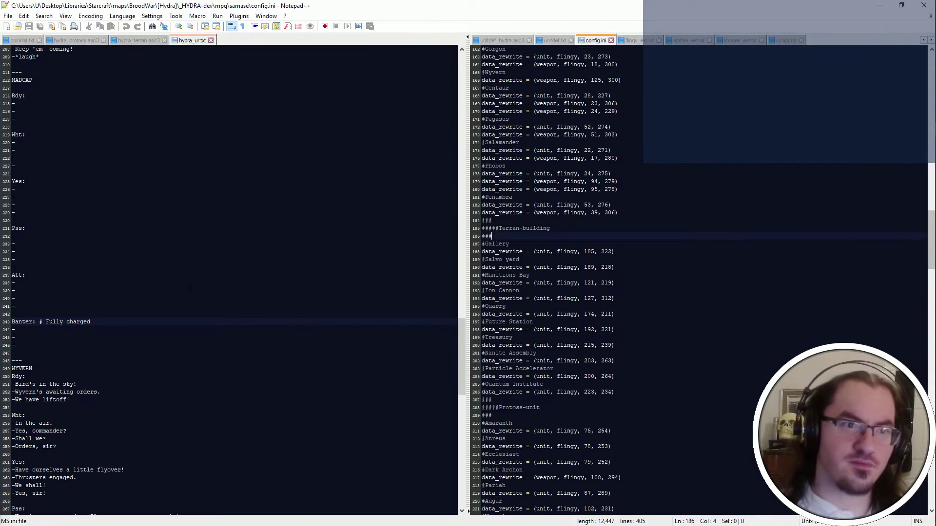
pyautogui.hotkey('ctrl', 'Tab')
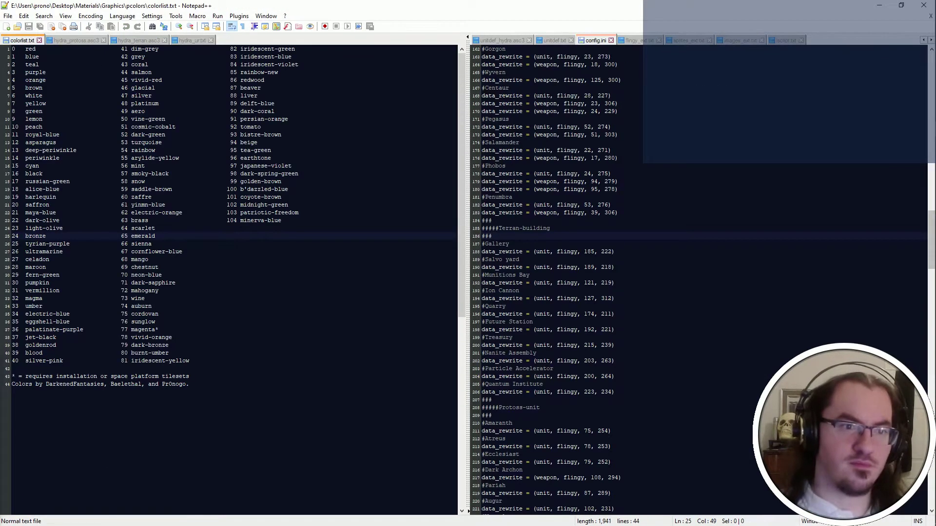
pyautogui.hotkey('alt', 'Tab')
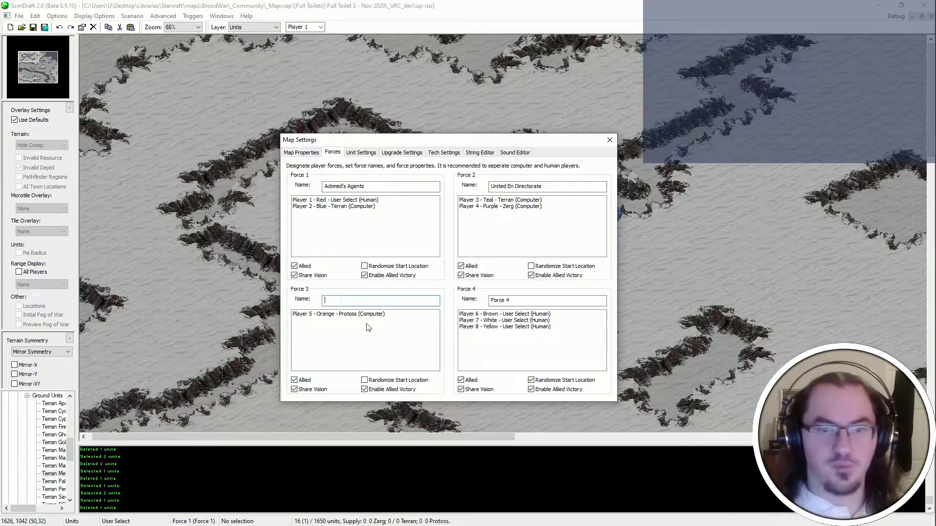
pyautogui.click(304, 153)
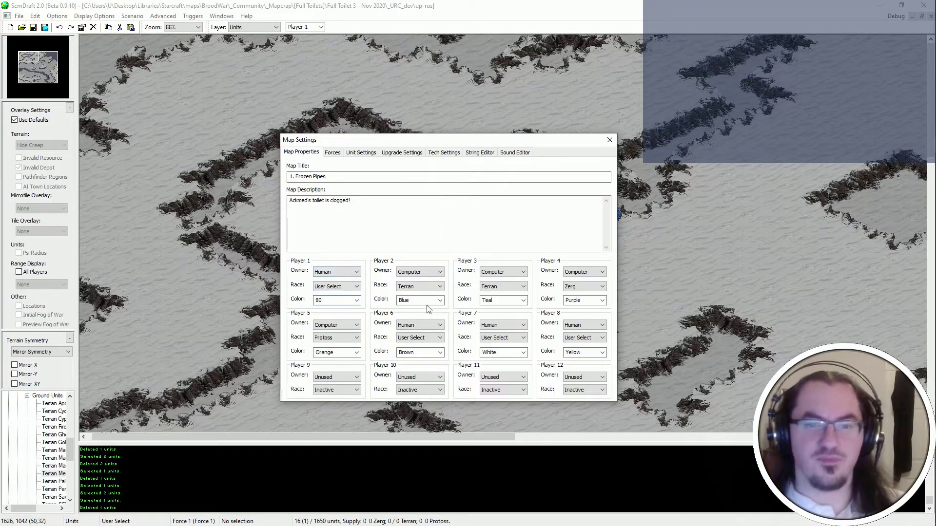
# Consult the color list in Notepad++ again and set Player 2's color to 84 in the map properties.
pyautogui.hotkey('alt', 'Tab')
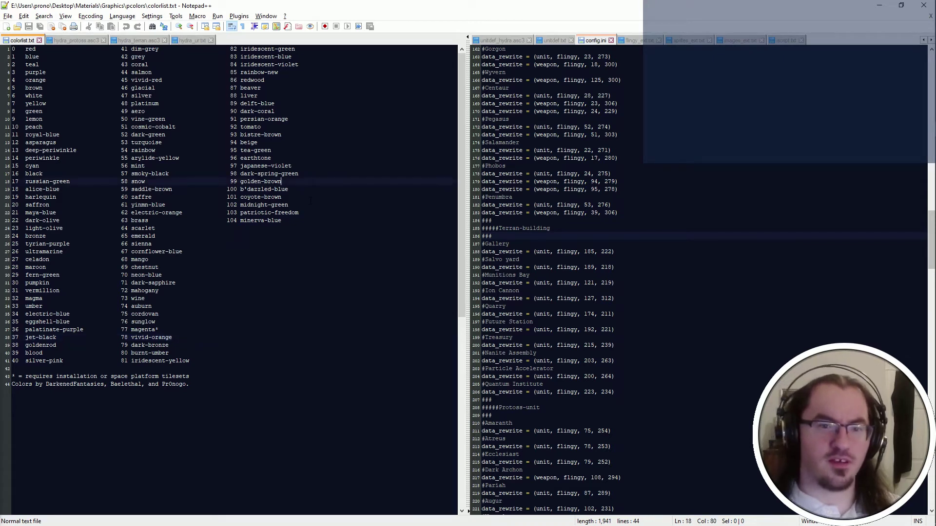
pyautogui.doubleClick(255, 158)
pyautogui.doubleClick(281, 165)
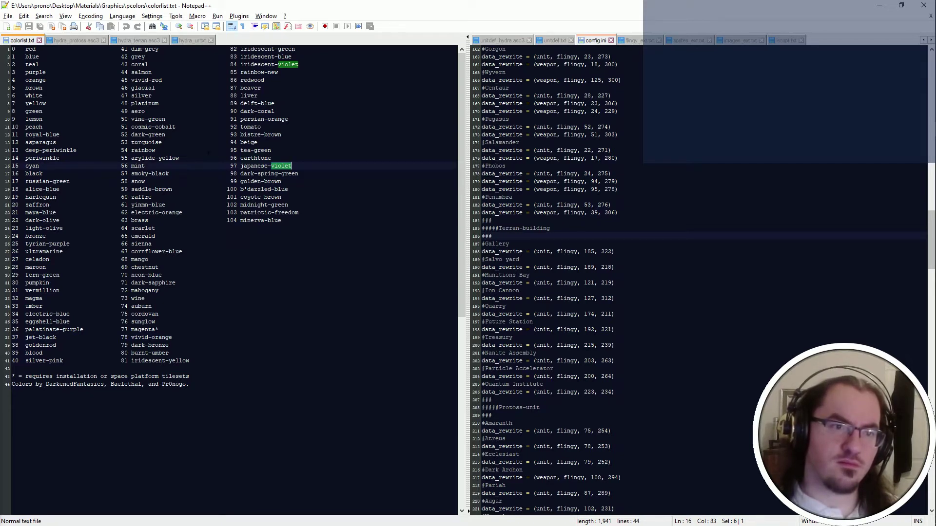
pyautogui.doubleClick(35, 72)
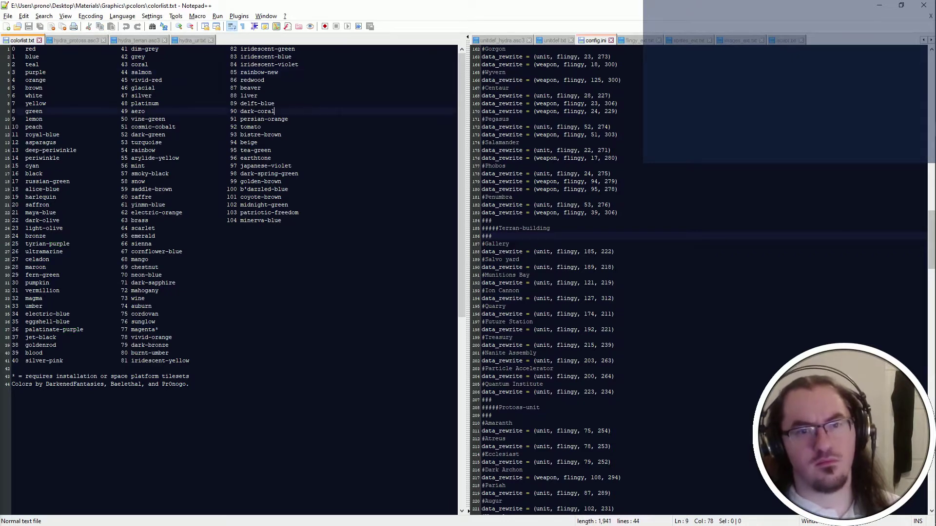
pyautogui.hotkey('alt', 'Tab')
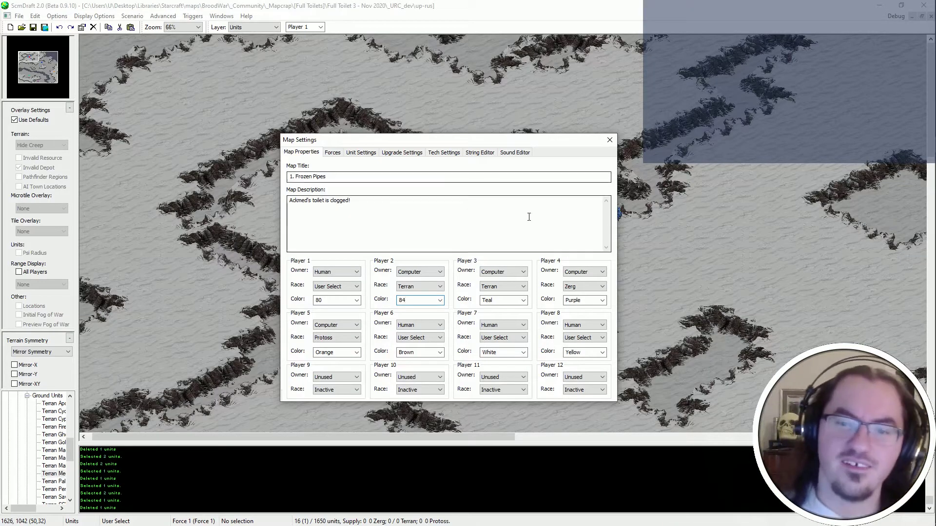
# Examine the color list in Notepad++ for suitable colors for Players 3 and 5.
pyautogui.click(523, 301)
pyautogui.click(523, 300)
pyautogui.hotkey('alt', 'Tab')
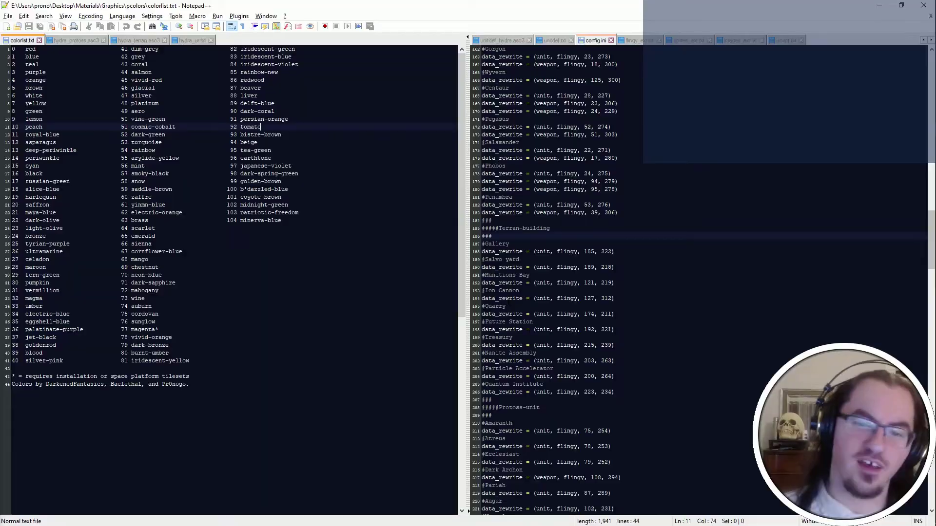
pyautogui.hotkey('alt', 'Tab')
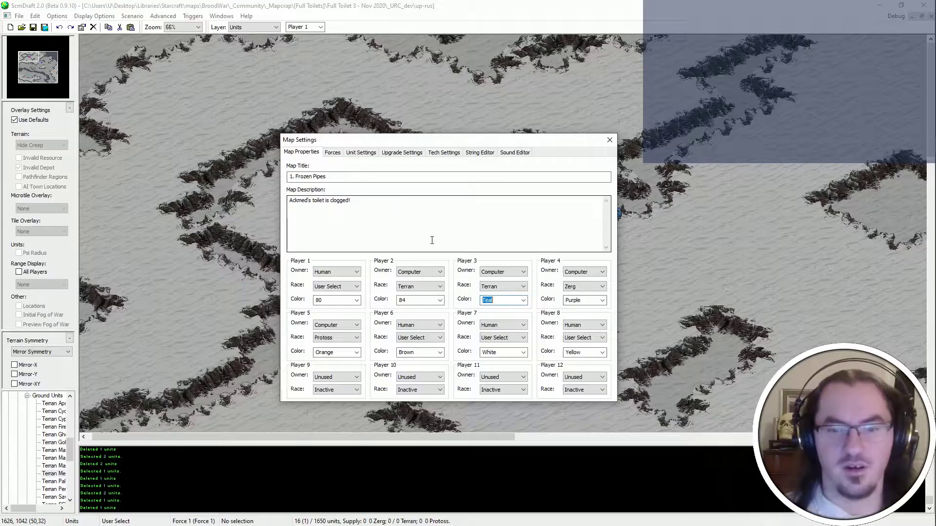
pyautogui.click(342, 352)
pyautogui.hotkey('alt', 'Tab')
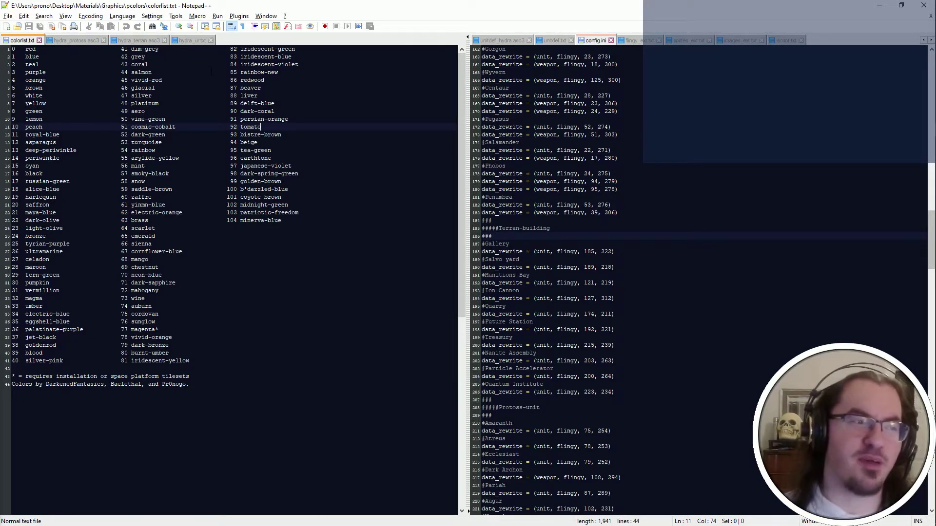
pyautogui.hotkey('alt', 'Tab')
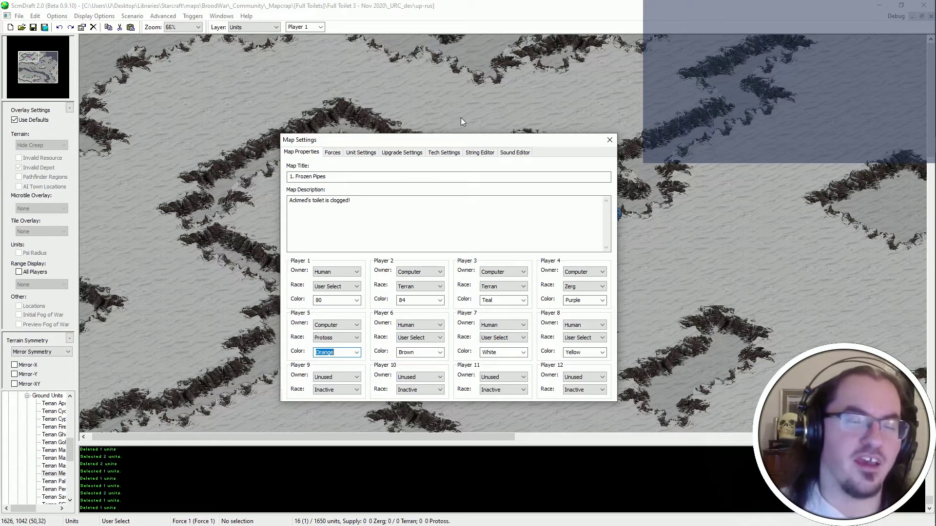
# Set Player 4's color to 96 and Player 3's color to 37, checking the numbers in the Notepad++ color list.
pyautogui.click(582, 300)
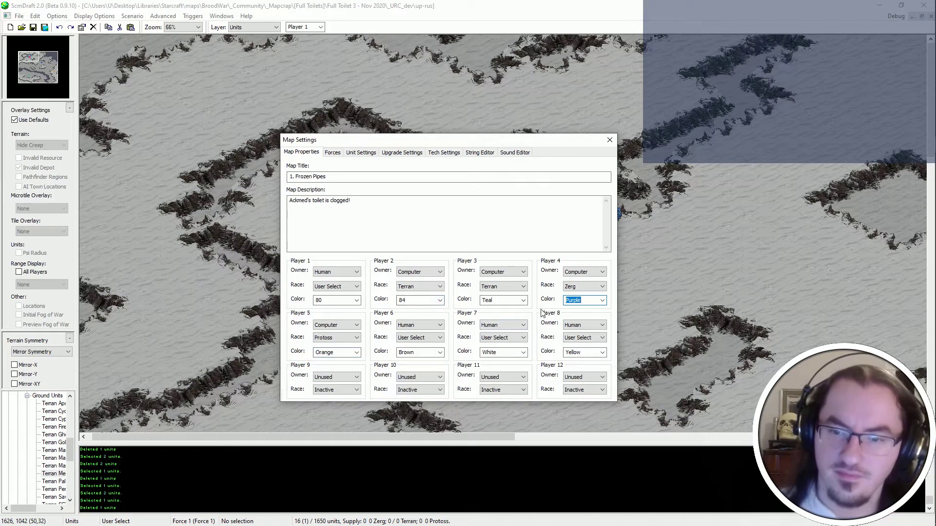
pyautogui.hotkey('alt', 'Tab')
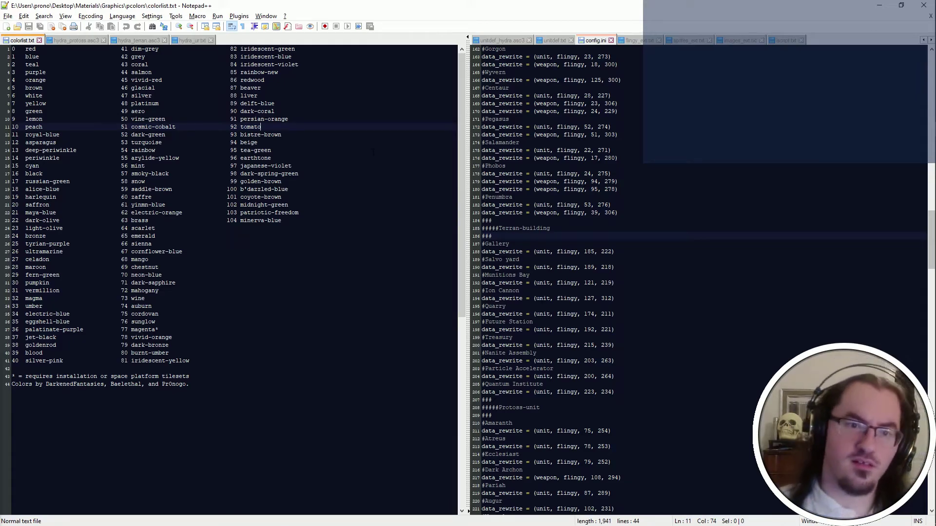
pyautogui.hotkey('alt', 'Tab')
pyautogui.write('9')
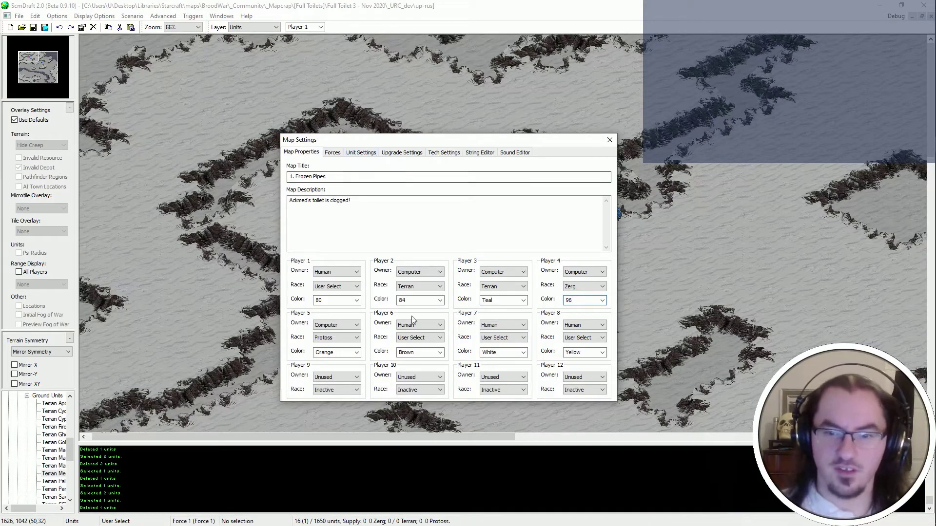
pyautogui.hotkey('alt', 'Tab')
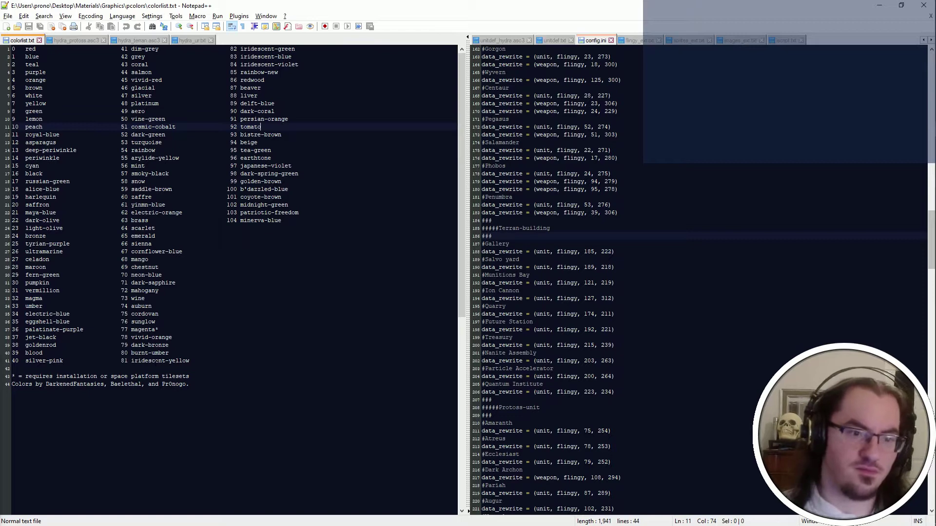
pyautogui.hotkey('alt', 'Tab')
pyautogui.write('37')
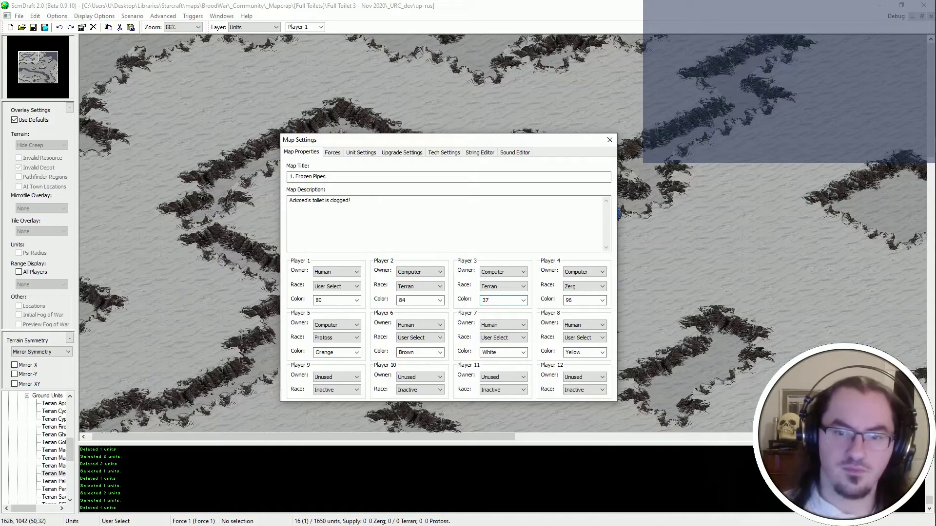
# Pick a color number for Player 5 from the Notepad++ list and set that player's color to 68.
pyautogui.doubleClick(336, 352)
pyautogui.hotkey('alt', 'Tab')
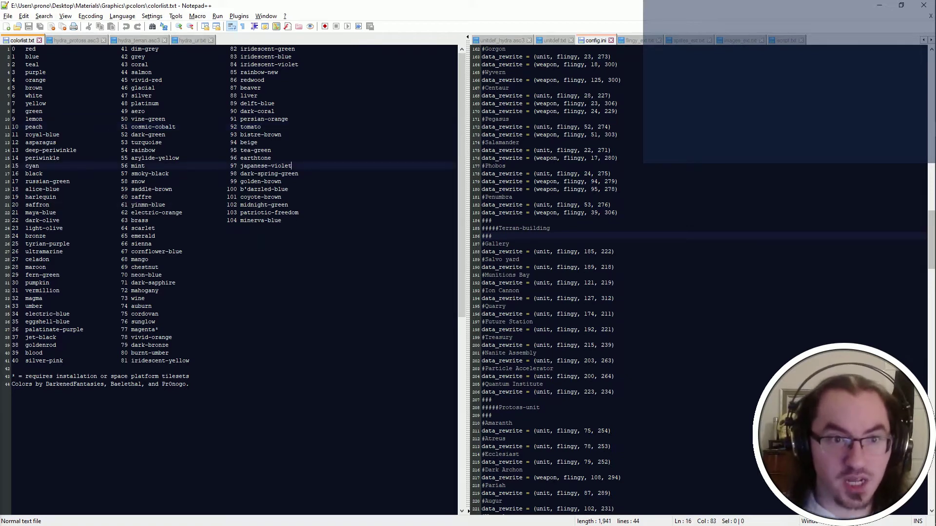
pyautogui.hotkey('alt', 'Tab')
pyautogui.hotkey('alt', 'Tab')
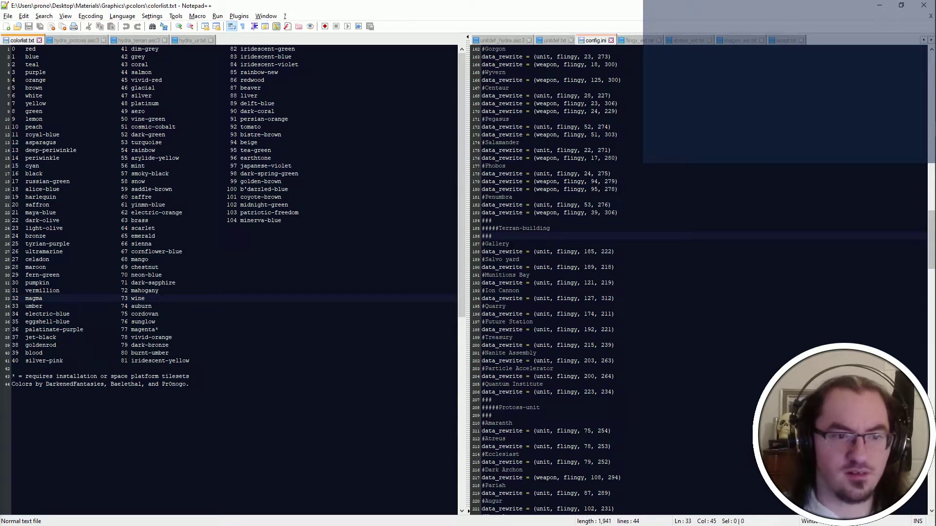
pyautogui.hotkey('alt', 'Tab')
pyautogui.write('68')
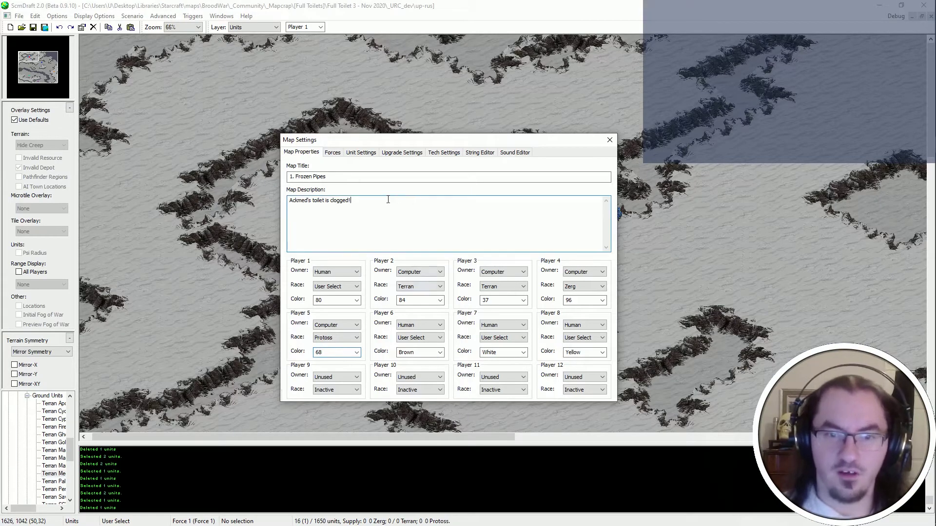
# Name Force 3 "Pumpkin Experiments" in the map's force settings and save the map.
pyautogui.click(332, 153)
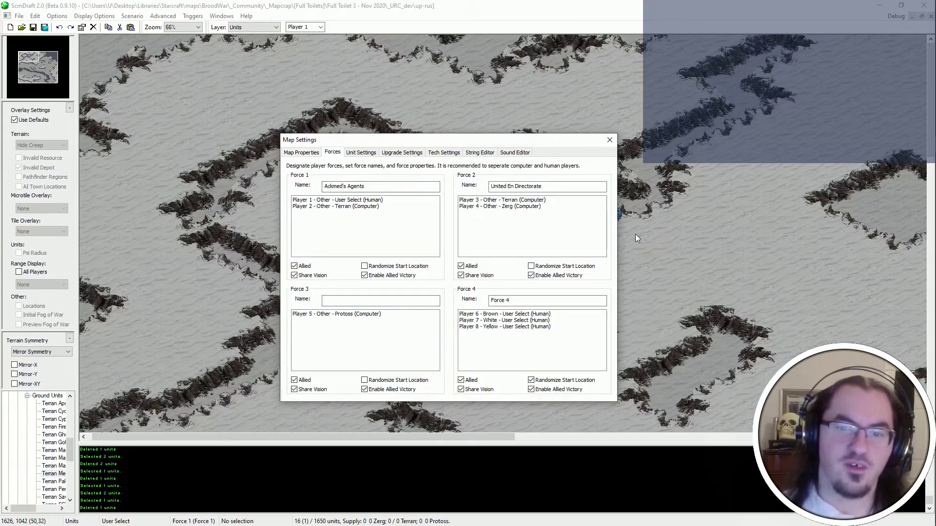
pyautogui.click(411, 301)
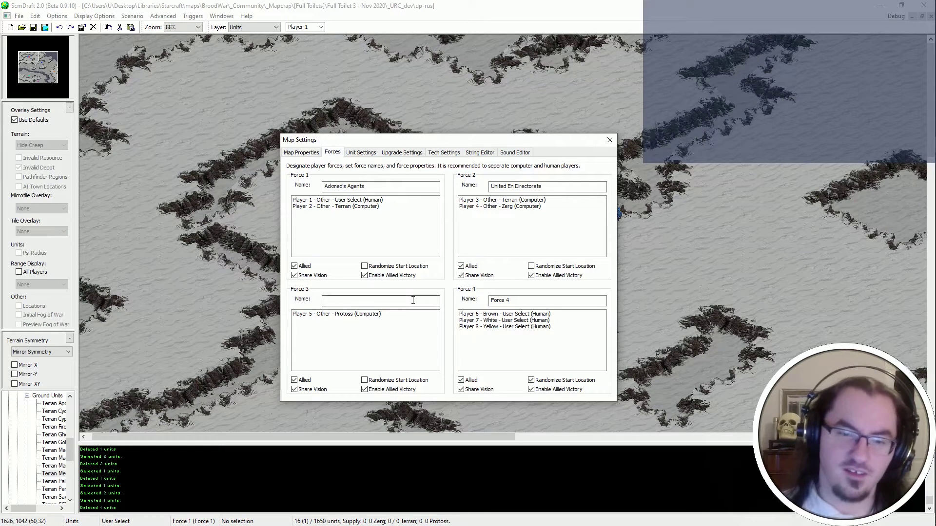
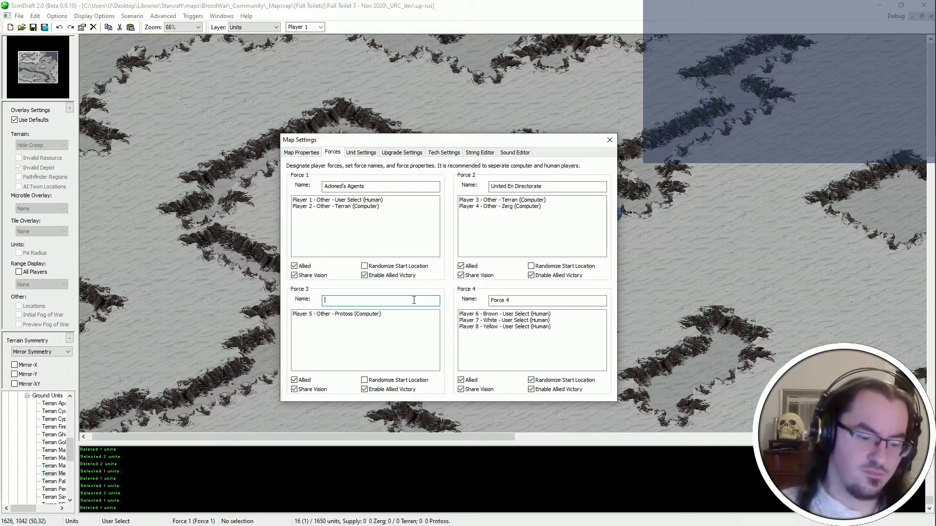
pyautogui.write('Pumpkin E')
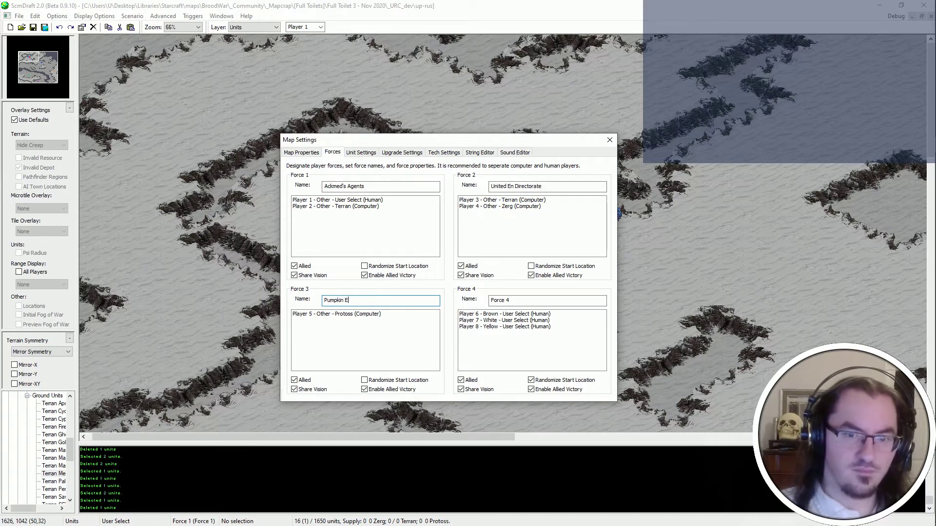
pyautogui.write('xperiments')
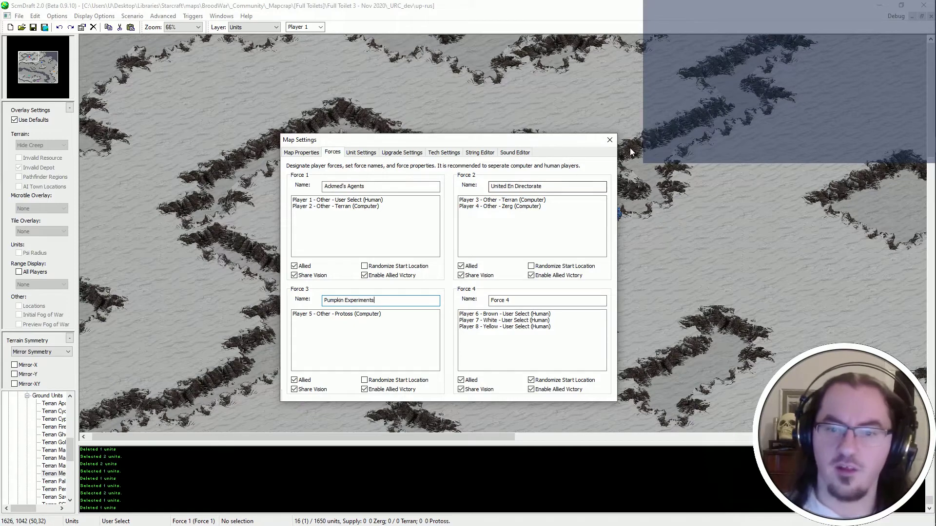
pyautogui.click(609, 140)
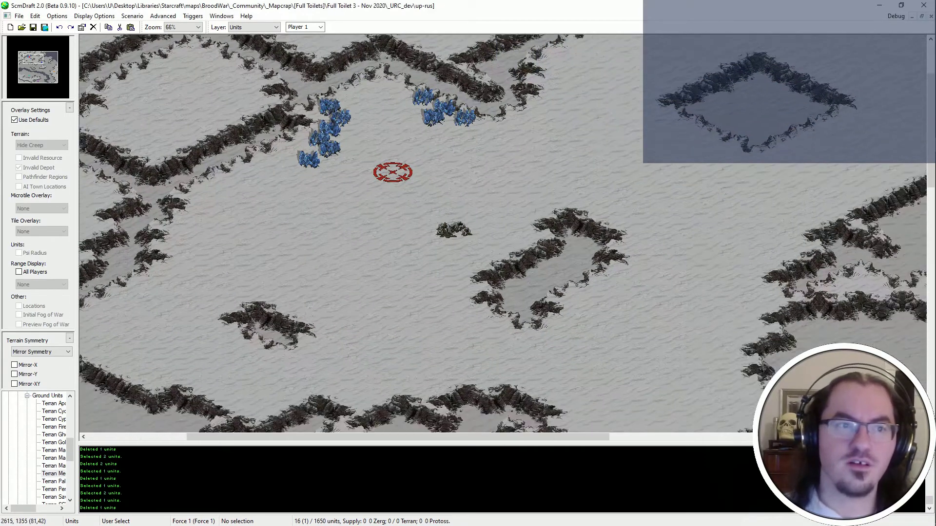
pyautogui.hotkey('ctrl', 's')
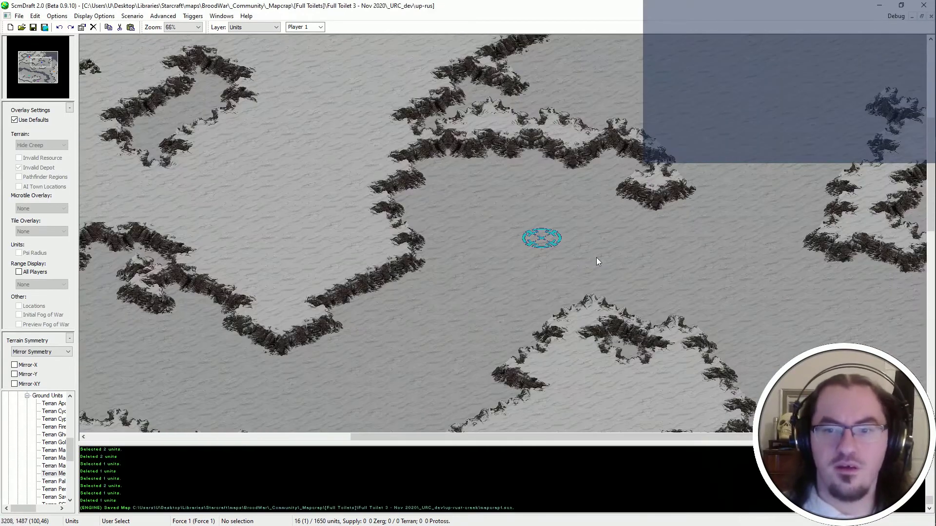
# Copy the mineral fields around the red start location and place them around the cyan start location.
pyautogui.press('Left')
pyautogui.press('Left')
pyautogui.press('Left')
pyautogui.press('Up')
pyautogui.press('Up')
pyautogui.press('Up')
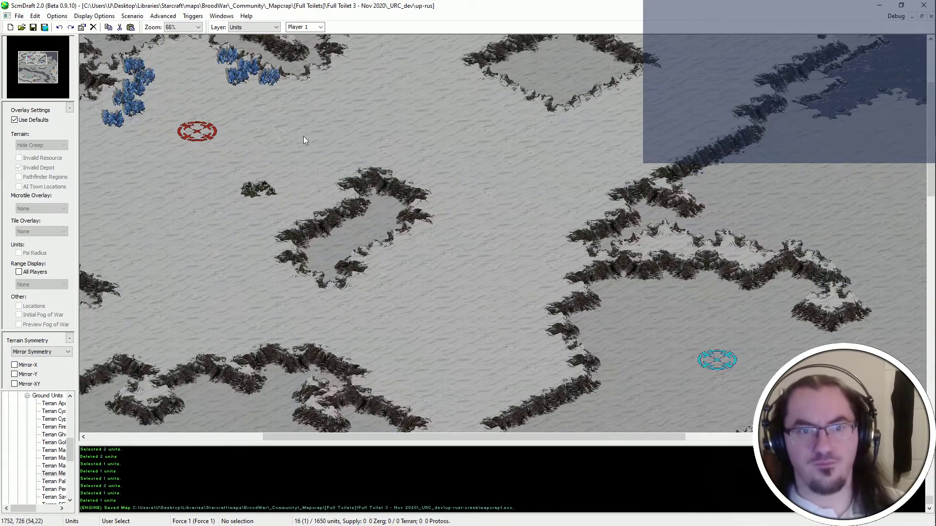
pyautogui.press('Left')
pyautogui.press('Left')
pyautogui.press('Left')
pyautogui.press('Up')
pyautogui.press('Up')
pyautogui.press('Up')
pyautogui.moveTo(359, 133); pyautogui.dragTo(190, 141)
pyautogui.keyDown('shift'); pyautogui.click(190, 140); pyautogui.keyUp('shift')
pyautogui.press('Right')
pyautogui.press('Right')
pyautogui.press('Right')
pyautogui.press('Right')
pyautogui.press('Right')
pyautogui.press('Right')
pyautogui.press('Down')
pyautogui.press('Down')
pyautogui.press('Down')
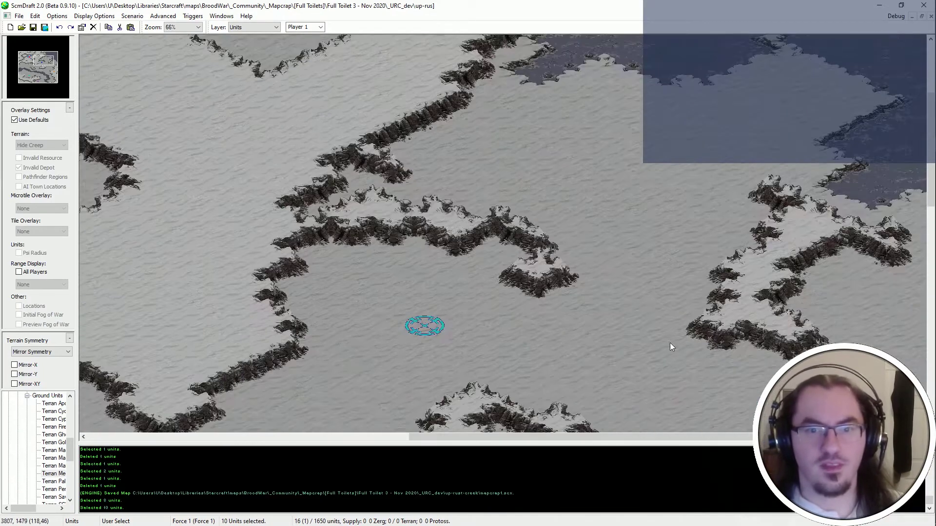
pyautogui.keyDown('ctrl'); pyautogui.scroll(2, 466, 376); pyautogui.keyUp('ctrl')
pyautogui.hotkey('ctrl', 'v')
pyautogui.keyDown('ctrl'); pyautogui.scroll(-1, 377, 291); pyautogui.keyUp('ctrl')
pyautogui.click(369, 267)
pyautogui.press('Escape')
# Reposition the western cluster of six mineral fields below the cliff northwest of the cyan start location.
pyautogui.moveTo(326, 223); pyautogui.dragTo(246, 324)
pyautogui.hotkey('ctrl', 'x')
pyautogui.hotkey('ctrl', 'v')
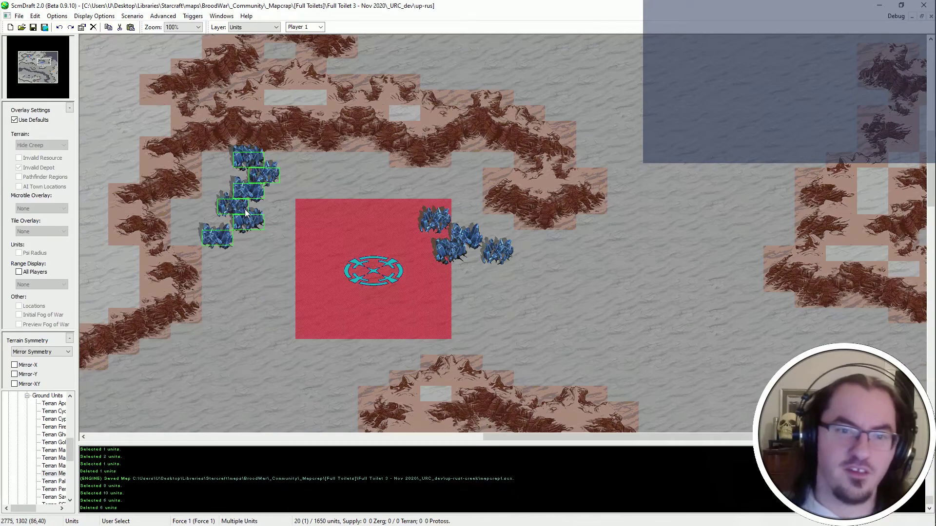
pyautogui.click(245, 209)
# Move the two northernmost mineral fields of the western cluster west into the corner of the cliff.
pyautogui.click(249, 160)
pyautogui.hotkey('ctrl', 'x')
pyautogui.hotkey('ctrl', 'v')
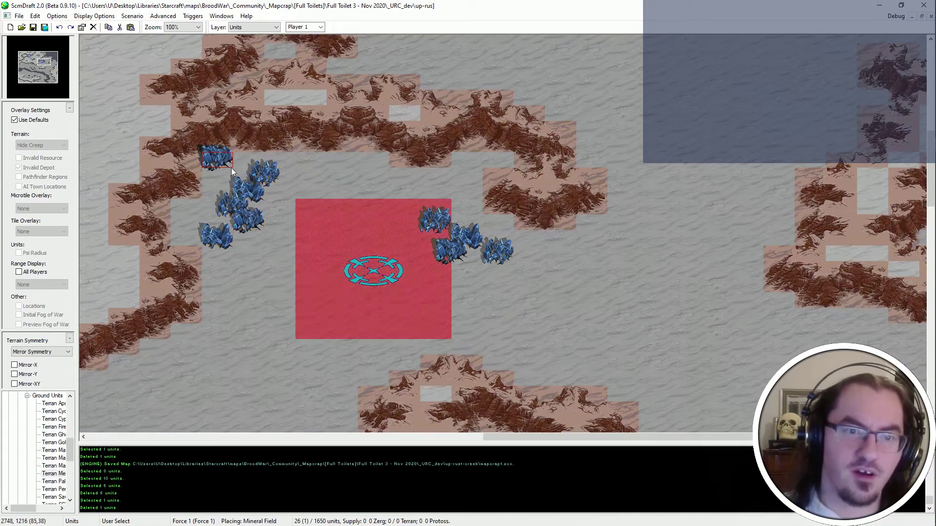
pyautogui.click(244, 170)
pyautogui.hotkey('ctrl', 'v')
pyautogui.press('Escape')
pyautogui.click(252, 177)
pyautogui.hotkey('ctrl', 'x')
pyautogui.hotkey('ctrl', 'v')
pyautogui.click(230, 181)
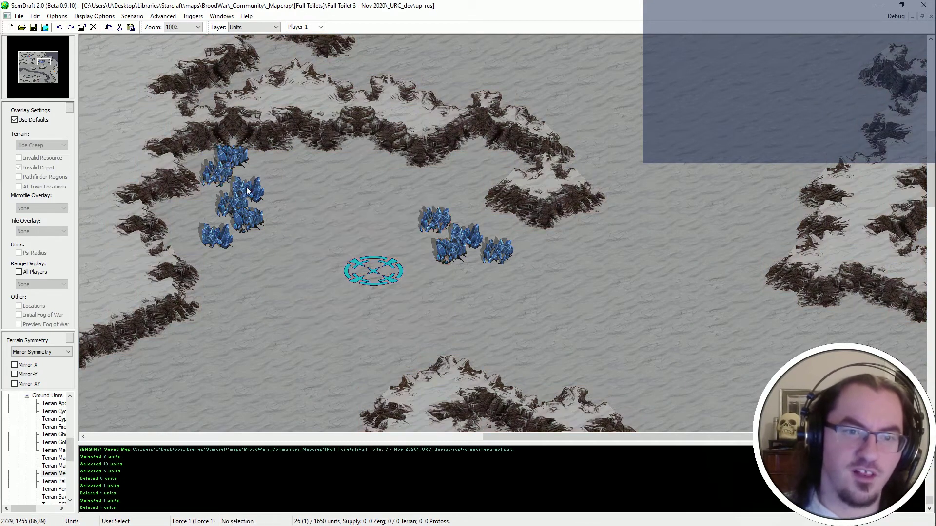
# Move three mineral fields out of the western cluster into a group farther east along the northern cliff.
pyautogui.click(247, 188)
pyautogui.hotkey('ctrl', 'x')
pyautogui.hotkey('ctrl', 'v')
pyautogui.click(291, 177)
pyautogui.click(235, 203)
pyautogui.hotkey('ctrl', 'x')
pyautogui.hotkey('ctrl', 'v')
pyautogui.click(298, 166)
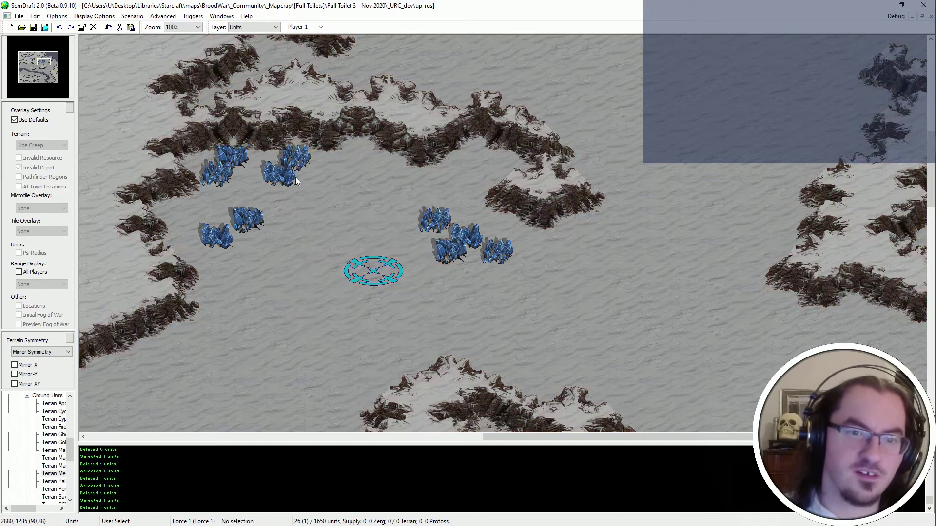
pyautogui.click(248, 220)
pyautogui.hotkey('ctrl', 'x')
pyautogui.hotkey('ctrl', 'v')
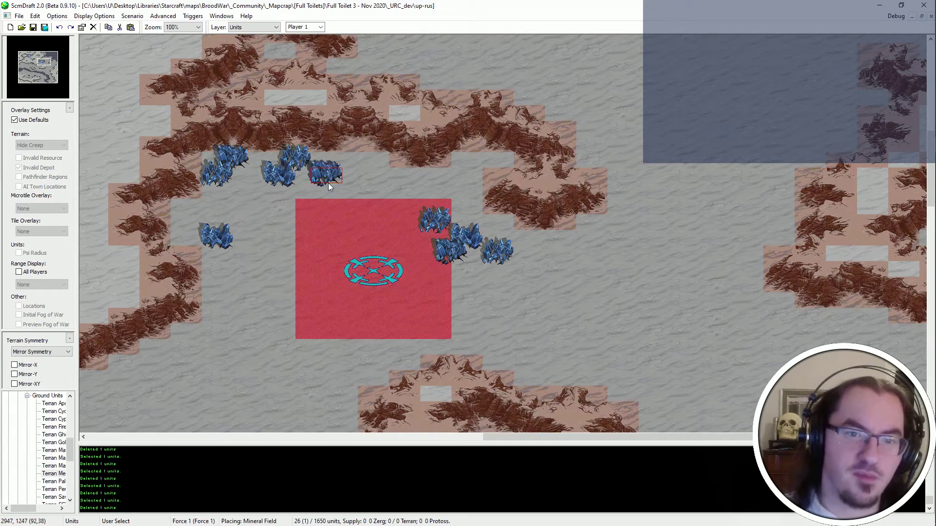
pyautogui.click(329, 183)
# Gather the three remaining western mineral fields into a compact group in the cliff corner.
pyautogui.moveTo(225, 248); pyautogui.dragTo(241, 217)
pyautogui.moveTo(168, 121); pyautogui.dragTo(236, 185)
pyautogui.hotkey('ctrl', 'x')
pyautogui.hotkey('ctrl', 'v')
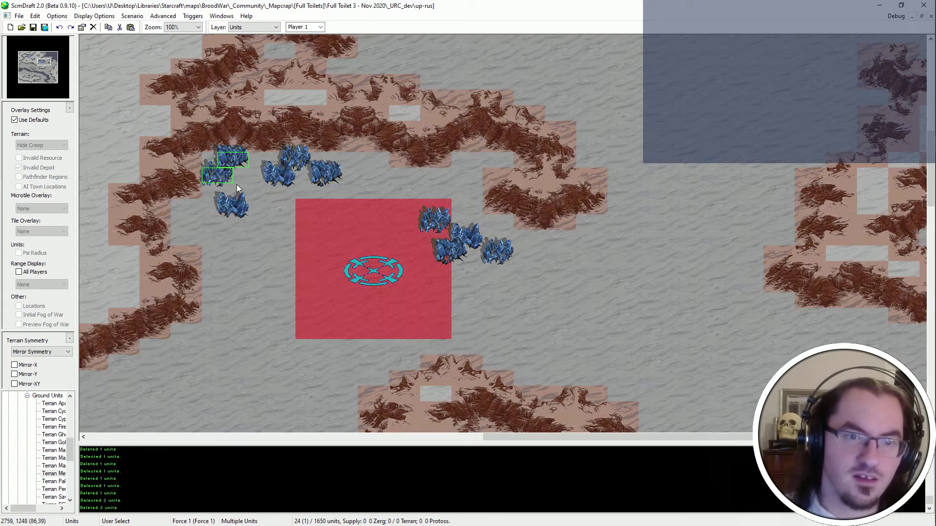
pyautogui.click(236, 184)
pyautogui.click(232, 206)
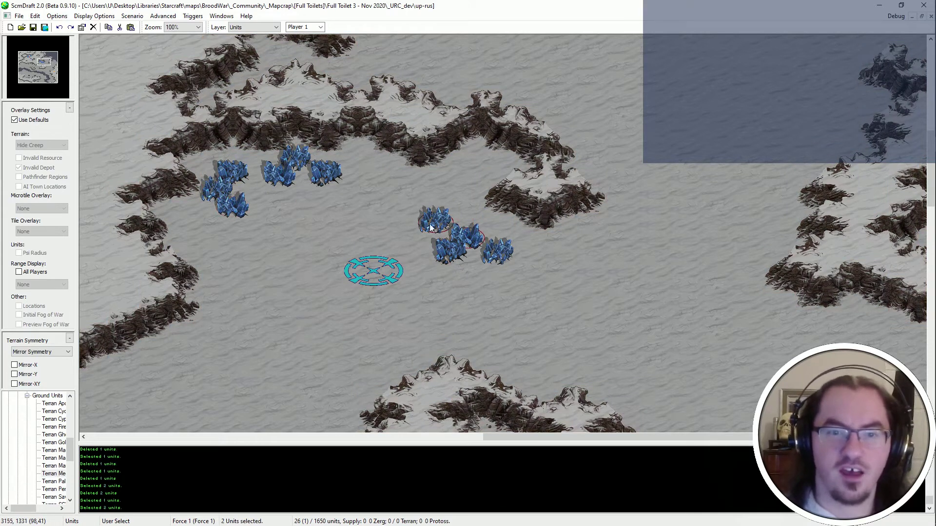
# Move two mineral fields from the eastern cluster to the foot of the cliff directly north of the cyan start location.
pyautogui.click(463, 247)
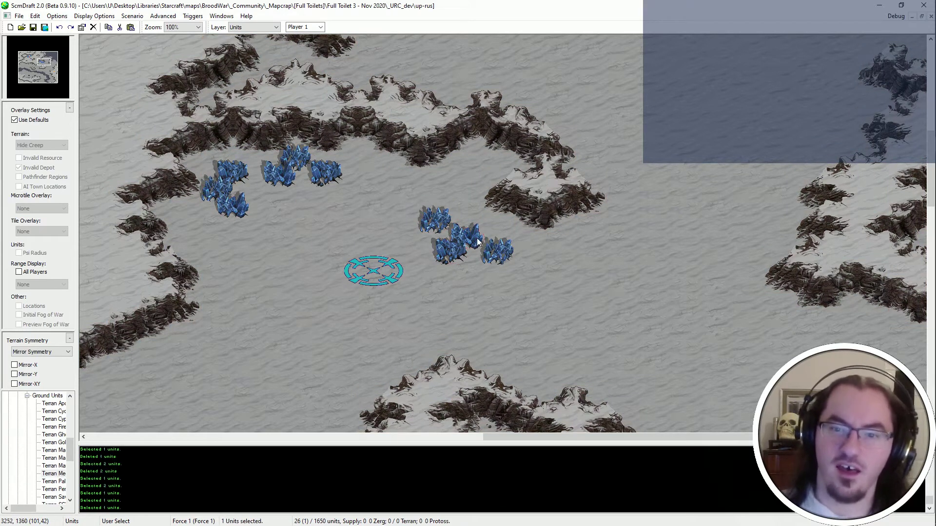
pyautogui.hotkey('ctrl', 'x')
pyautogui.hotkey('ctrl', 'v')
pyautogui.click(369, 168)
pyautogui.click(442, 221)
pyautogui.hotkey('ctrl', 'x')
pyautogui.hotkey('ctrl', 'v')
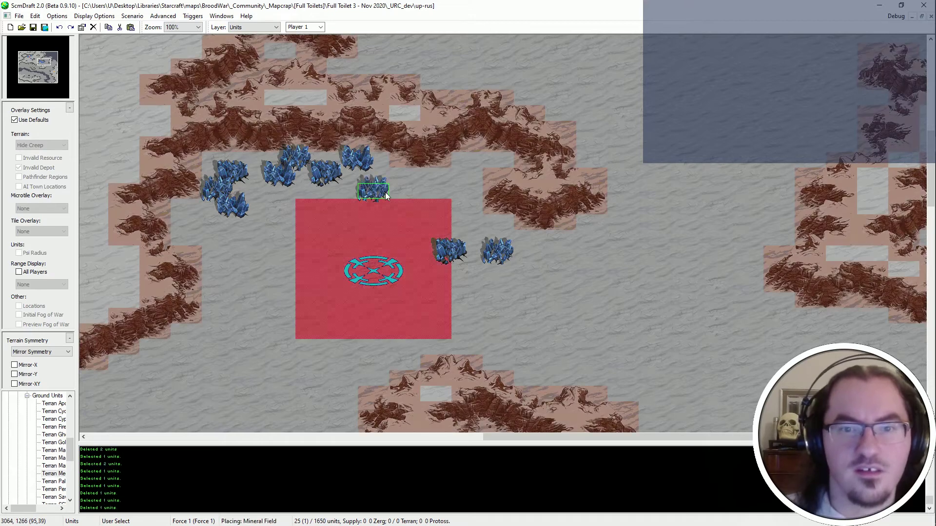
pyautogui.click(373, 187)
# Extend the mineral line eastward under the cliff with two more staggered mineral fields.
pyautogui.click(449, 248)
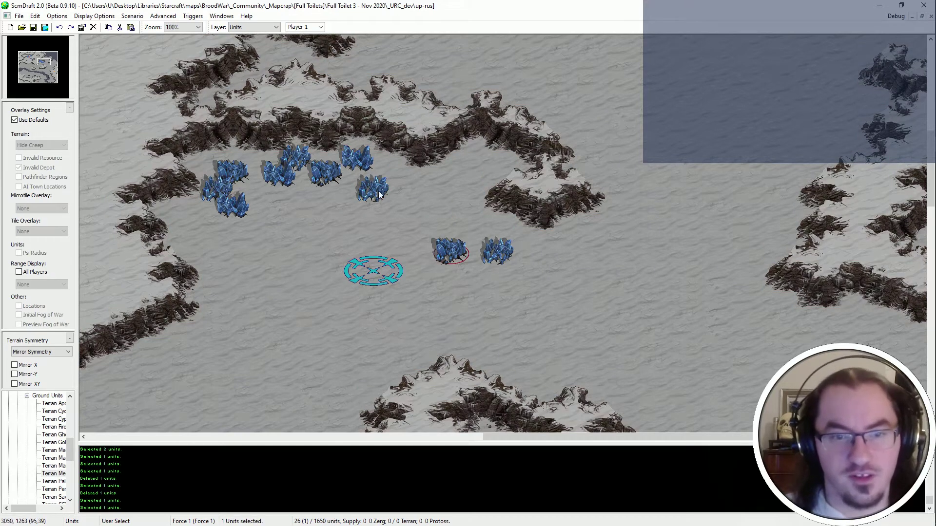
pyautogui.hotkey('ctrl', 'x')
pyautogui.hotkey('ctrl', 'v')
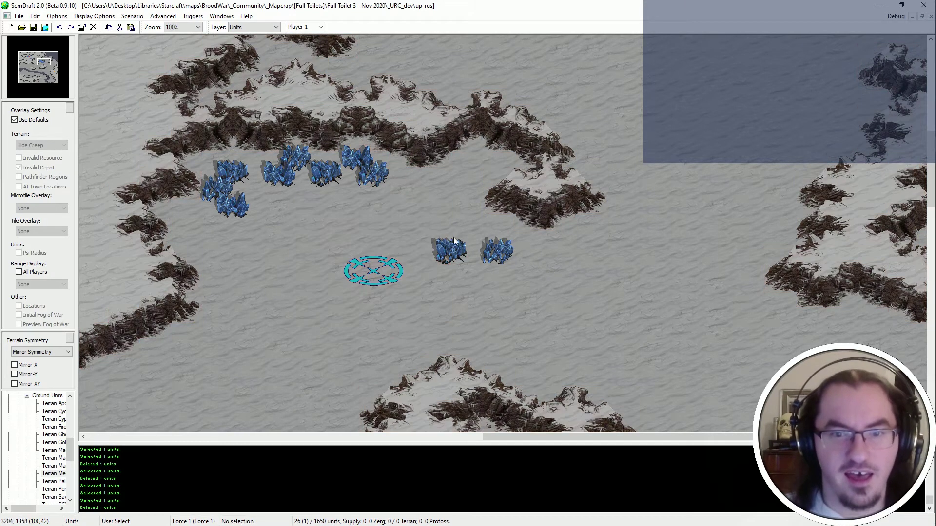
pyautogui.click(409, 188)
pyautogui.moveTo(410, 189); pyautogui.dragTo(397, 198)
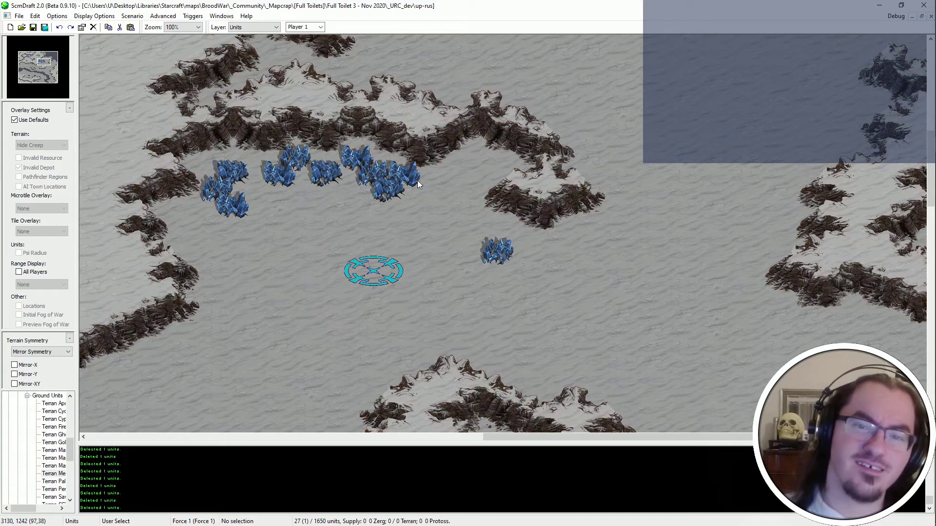
pyautogui.hotkey('ctrl', 'v')
pyautogui.click(426, 186)
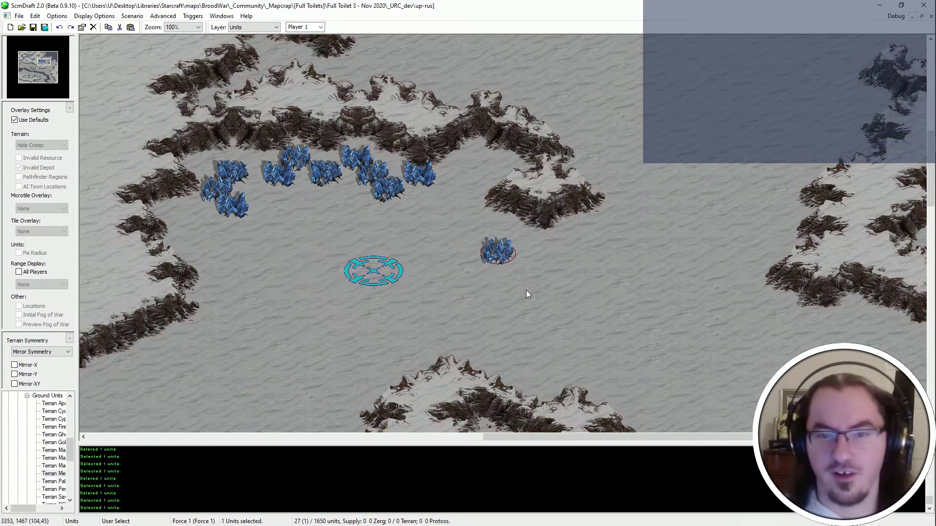
# Delete the leftover mineral field east of the cyan start location.
pyautogui.moveTo(433, 107); pyautogui.dragTo(196, 227)
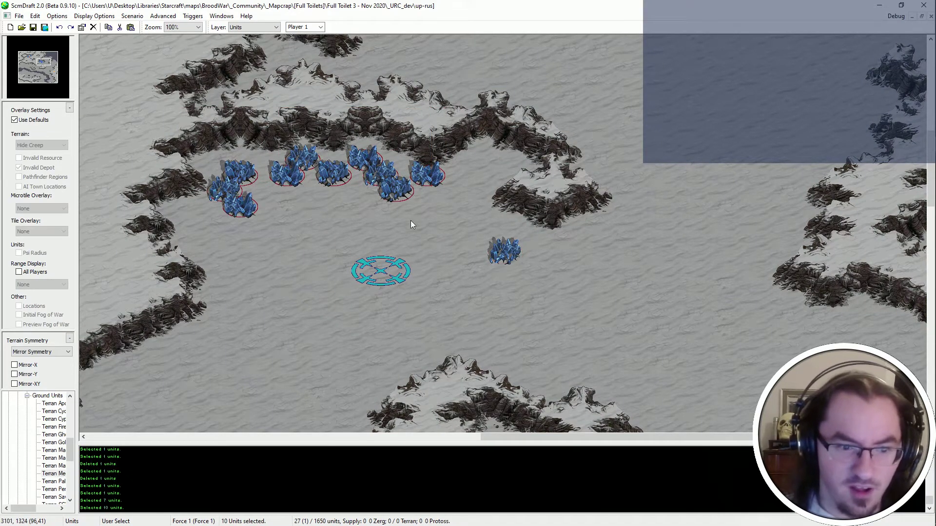
pyautogui.click(504, 252)
pyautogui.moveTo(438, 321)
pyautogui.mouseDown(button='middle')
pyautogui.moveTo(195, 177)
pyautogui.moveTo(110, 138)
pyautogui.mouseUp(button='middle')
pyautogui.press('Delete')
# Copy the vespene geyser from the red start location's base and place it east of the cyan start location.
pyautogui.moveTo(402, 332)
pyautogui.mouseDown(button='middle')
pyautogui.moveTo(206, 268)
pyautogui.moveTo(443, 226)
pyautogui.mouseUp(button='middle')
pyautogui.click(206, 268)
pyautogui.hotkey('ctrl', 'c')
pyautogui.hotkey('ctrl', 'v')
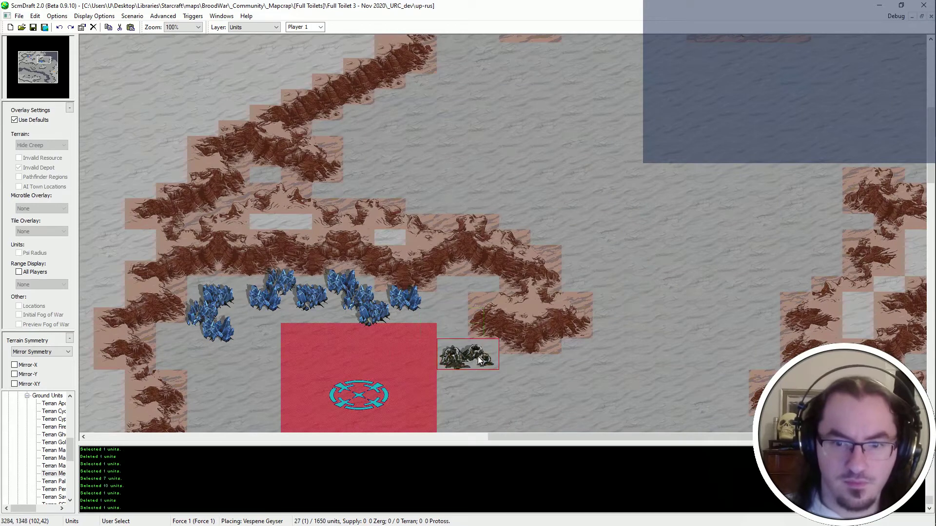
pyautogui.rightClick(478, 359)
pyautogui.moveTo(503, 291); pyautogui.dragTo(576, 218, button='middle')
pyautogui.moveTo(255, 202); pyautogui.dragTo(299, 302)
pyautogui.hotkey('ctrl', 'x')
pyautogui.hotkey('ctrl', 'v')
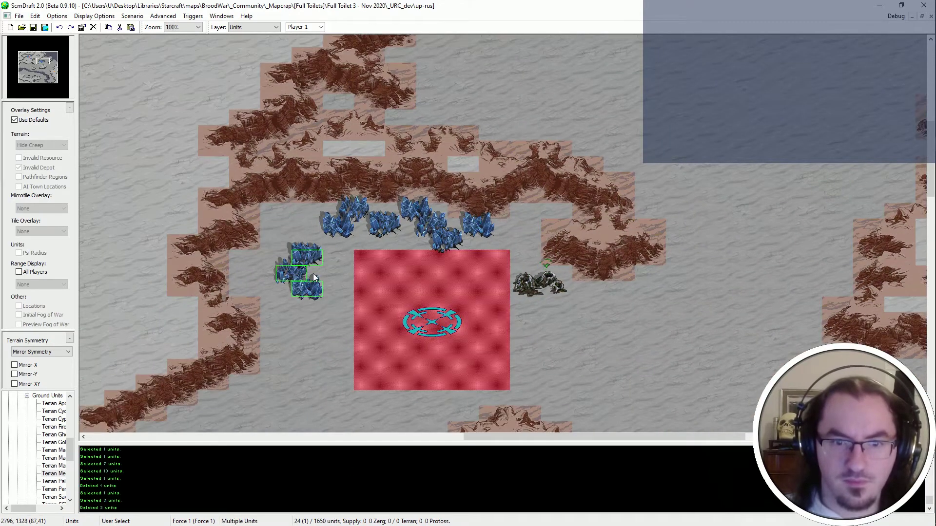
pyautogui.rightClick(330, 258)
pyautogui.hotkey('ctrl', 'z')
# Move the vespene geyser to the west side of the cyan start location, just below the western mineral fields.
pyautogui.moveTo(414, 286); pyautogui.dragTo(442, 257, button='middle')
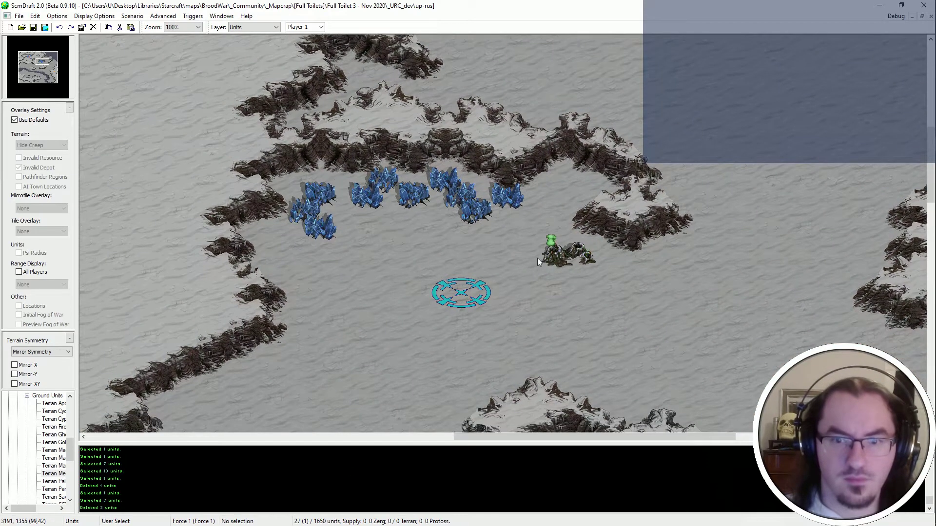
pyautogui.click(549, 256)
pyautogui.hotkey('ctrl', 'x')
pyautogui.hotkey('ctrl', 'v')
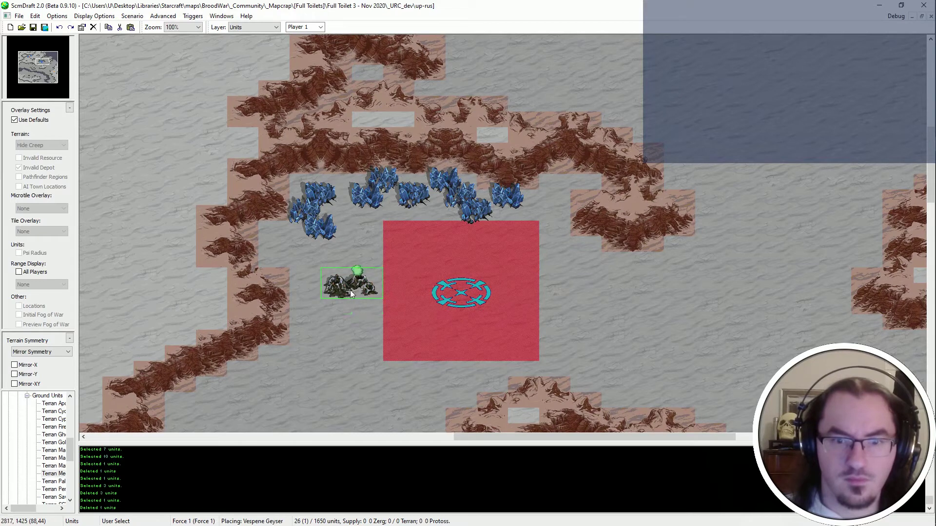
pyautogui.click(321, 291)
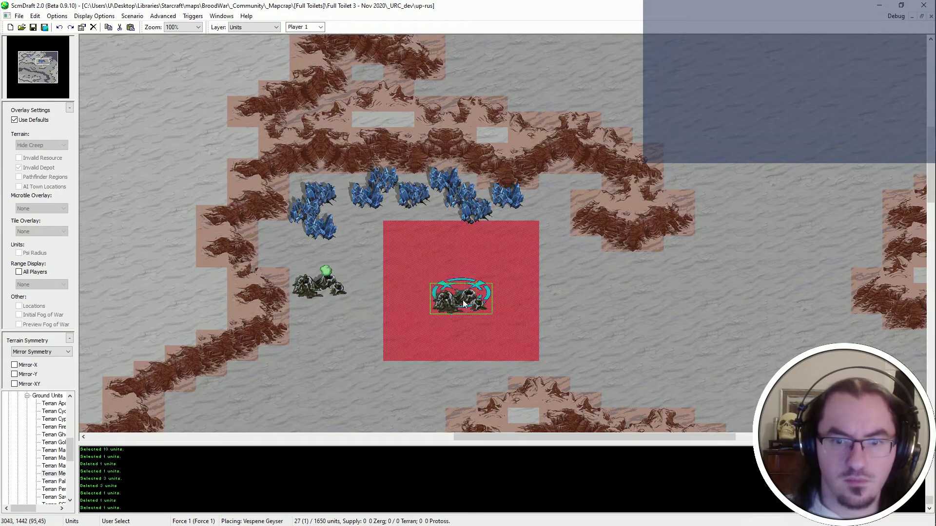
pyautogui.rightClick(462, 301)
# Shift the cyan start location slightly west toward the vespene geyser and save the map.
pyautogui.click(461, 300)
pyautogui.hotkey('ctrl', 'x')
pyautogui.hotkey('ctrl', 'v')
pyautogui.click(435, 299)
pyautogui.rightClick(434, 299)
pyautogui.moveTo(434, 298); pyautogui.dragTo(452, 316, button='middle')
pyautogui.keyDown('ctrl'); pyautogui.scroll(-1, 452, 316); pyautogui.keyUp('ctrl')
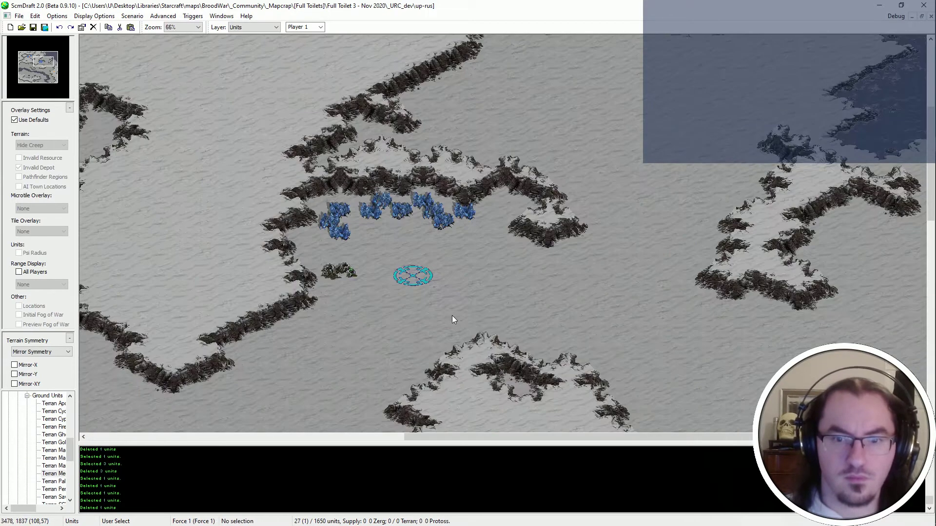
pyautogui.hotkey('ctrl', 's')
# Reshape the northern rim of the high-snow hill south of the cyan start location with isometrical terrain and save the map.
pyautogui.moveTo(464, 412); pyautogui.dragTo(422, 382, button='middle')
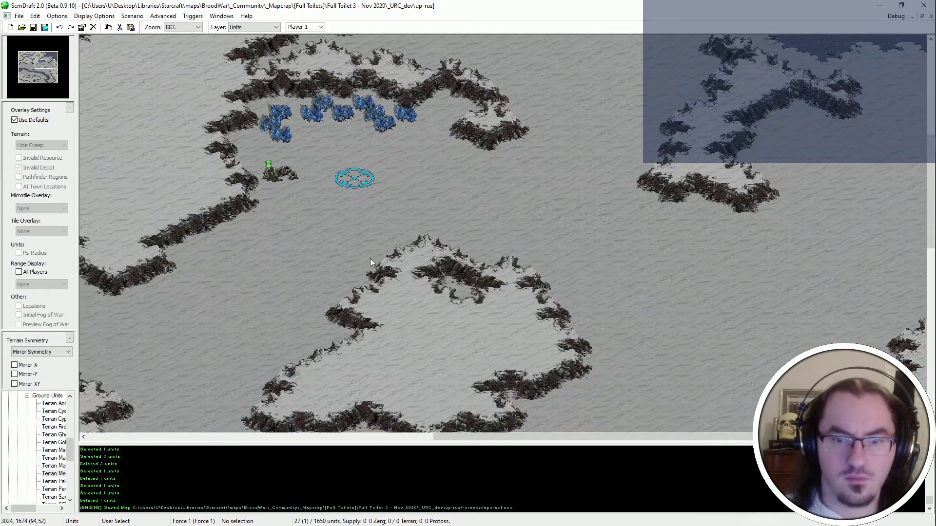
pyautogui.press('t')
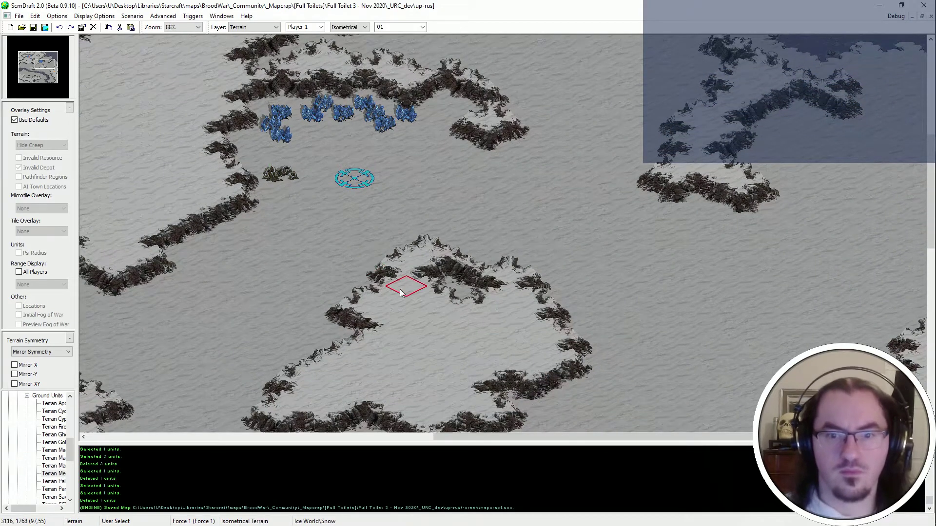
pyautogui.moveTo(399, 289); pyautogui.dragTo(419, 269, button='middle')
pyautogui.moveTo(369, 253)
pyautogui.mouseDown()
pyautogui.moveTo(389, 242)
pyautogui.moveTo(434, 285)
pyautogui.moveTo(449, 251)
pyautogui.moveTo(487, 232)
pyautogui.moveTo(494, 253)
pyautogui.mouseUp()
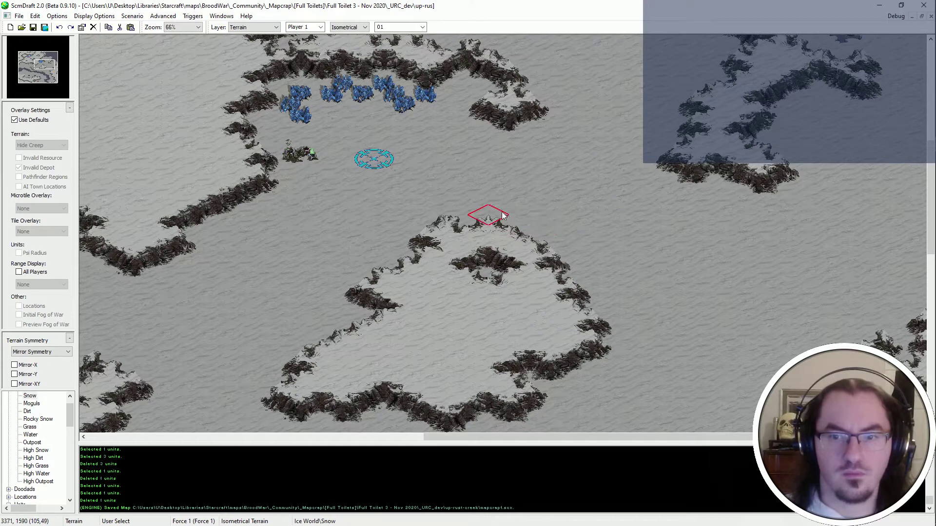
pyautogui.scroll(-2, 431, 302)
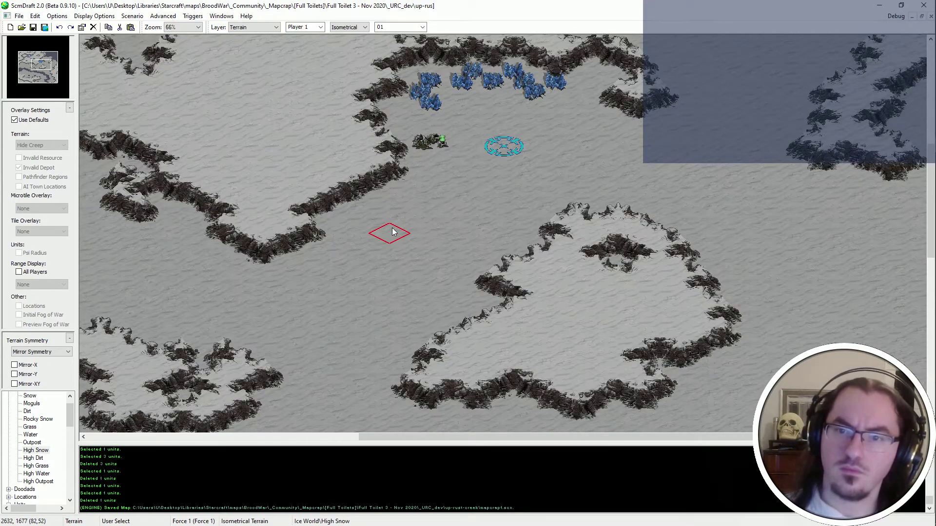
pyautogui.hotkey('ctrl', 's')
pyautogui.scroll(-1, 412, 263)
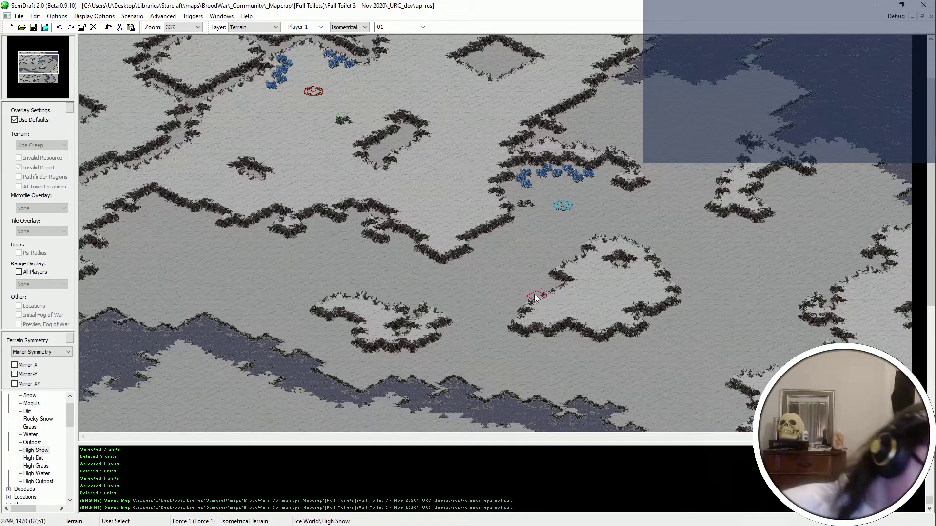
pyautogui.scroll(-2, 279, 329)
pyautogui.scroll(2, 624, 95)
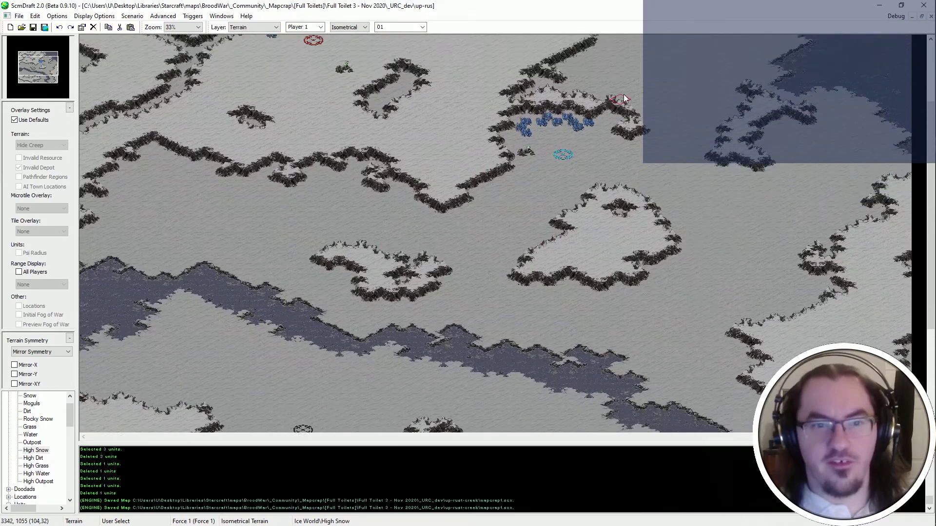
# Copy the mineral fields and vespene geyser of the cyan start location to the open low ground at the map's west edge.
pyautogui.hotkey('ctrl', 'u')
pyautogui.moveTo(612, 137); pyautogui.dragTo(491, 206)
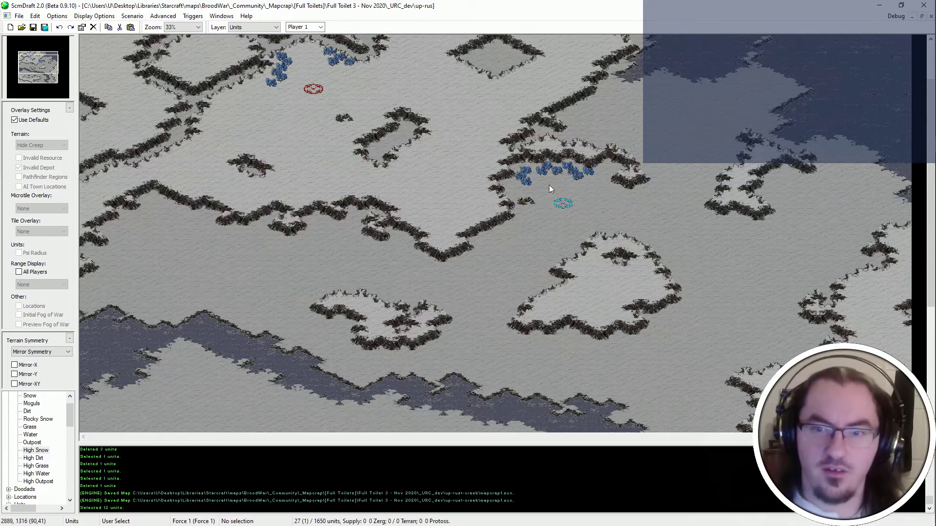
pyautogui.moveTo(554, 164); pyautogui.dragTo(505, 205)
pyautogui.keyDown('shift'); pyautogui.moveTo(597, 158); pyautogui.dragTo(528, 184); pyautogui.keyUp('shift')
pyautogui.keyDown('ctrl'); pyautogui.scroll(2, 228, 270); pyautogui.keyUp('ctrl')
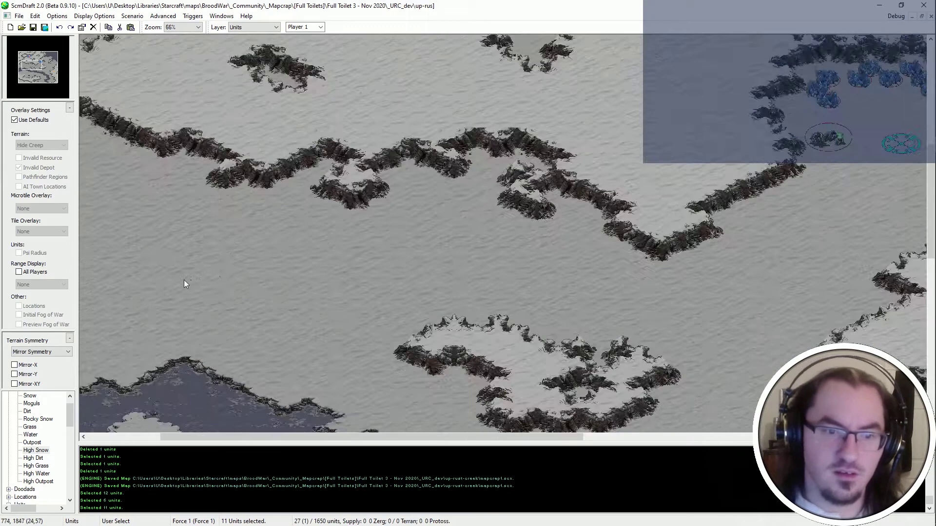
pyautogui.keyDown('ctrl'); pyautogui.scroll(-2, 156, 302); pyautogui.keyUp('ctrl')
pyautogui.keyDown('ctrl'); pyautogui.scroll(3, 98, 341); pyautogui.keyUp('ctrl')
pyautogui.keyDown('ctrl'); pyautogui.scroll(-1, 113, 337); pyautogui.keyUp('ctrl')
pyautogui.scroll(1, 254, 219)
pyautogui.keyDown('ctrl'); pyautogui.scroll(1, 190, 253); pyautogui.keyUp('ctrl')
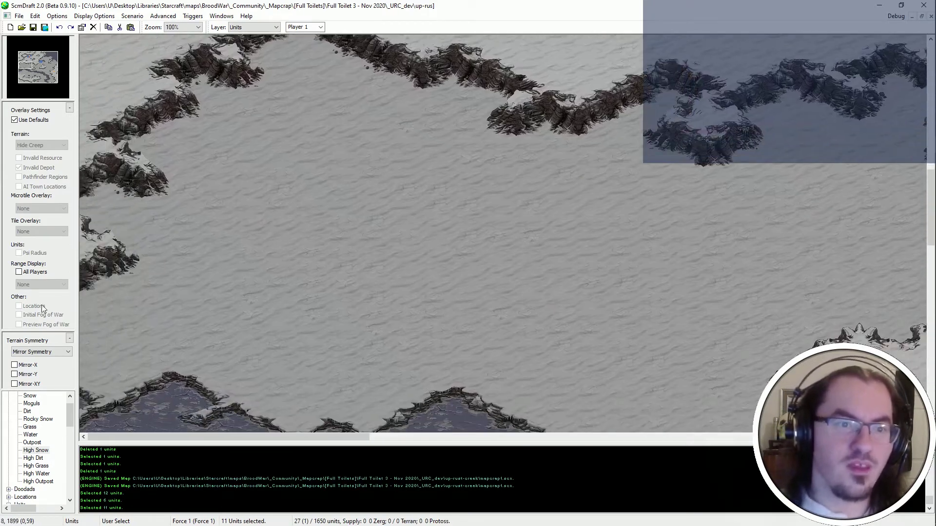
# Move four of the copied mineral fields northwest toward the cliff at the map's west edge.
pyautogui.moveTo(519, 180); pyautogui.dragTo(428, 249)
pyautogui.hotkey('ctrl', 'x')
pyautogui.scroll(1, 428, 249)
pyautogui.hotkey('ctrl', 'v')
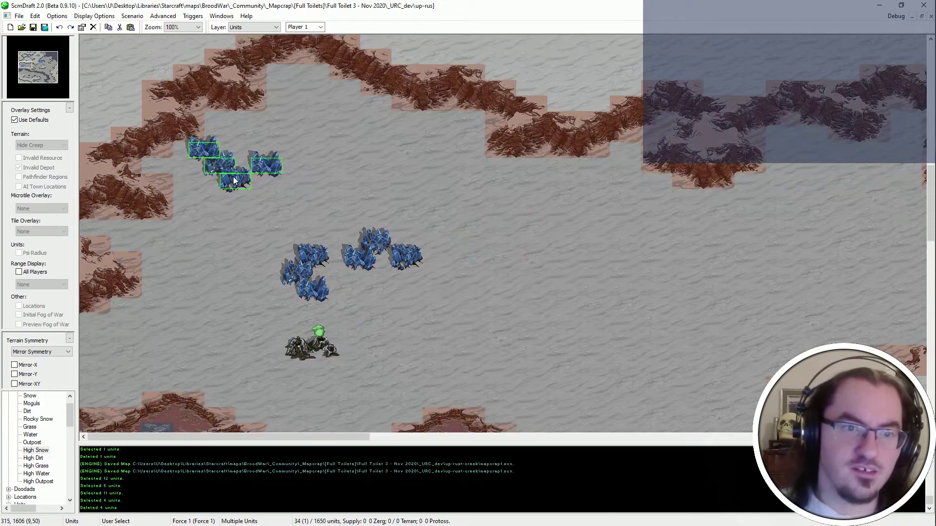
pyautogui.moveTo(248, 171); pyautogui.dragTo(165, 197)
pyautogui.hotkey('ctrl', 'x')
pyautogui.hotkey('ctrl', 'v')
pyautogui.click(157, 163)
# Arrange the four moved mineral fields one by one into a north-south line along the western cliff.
pyautogui.moveTo(252, 139); pyautogui.dragTo(287, 155)
pyautogui.moveTo(287, 158); pyautogui.dragTo(256, 183)
pyautogui.hotkey('ctrl', 'x')
pyautogui.hotkey('ctrl', 'v')
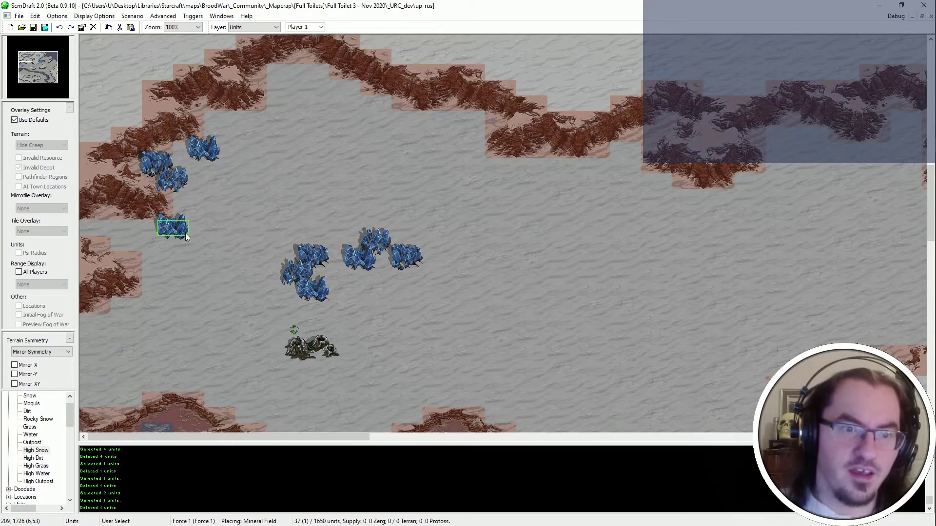
pyautogui.click(190, 213)
pyautogui.moveTo(220, 142); pyautogui.dragTo(185, 212)
pyautogui.hotkey('ctrl', 'x')
pyautogui.hotkey('ctrl', 'x')
pyautogui.hotkey('ctrl', 'v')
pyautogui.click(204, 159)
# Add a fifth mineral field at the south end of the line and remove one from the loose cluster to the east.
pyautogui.hotkey('ctrl', 'c')
pyautogui.hotkey('ctrl', 'v')
pyautogui.click(169, 176)
pyautogui.click(180, 233)
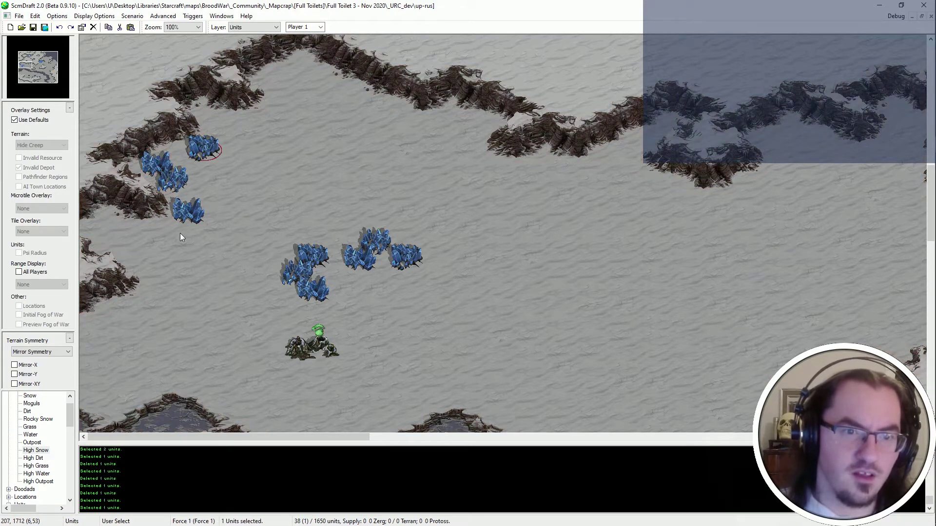
pyautogui.rightClick(178, 235)
pyautogui.click(171, 185)
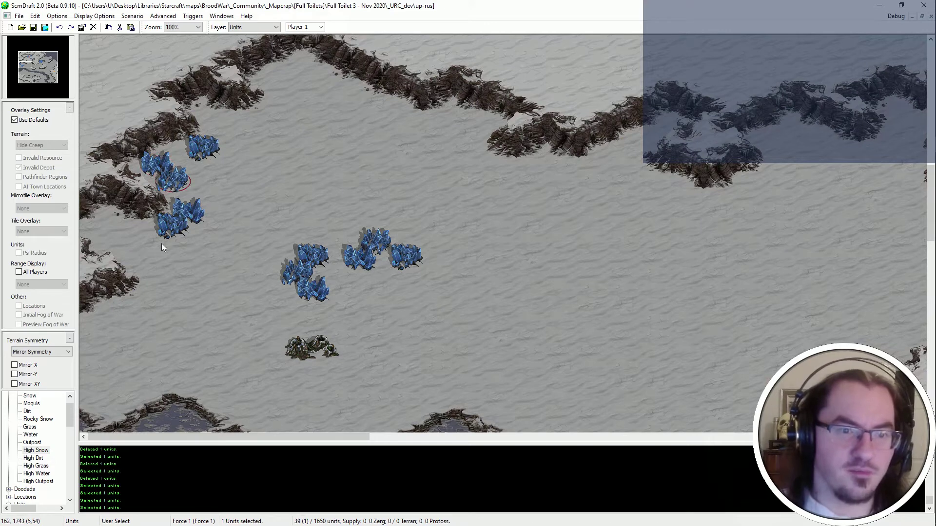
pyautogui.hotkey('ctrl', 'x')
pyautogui.hotkey('ctrl', 'v')
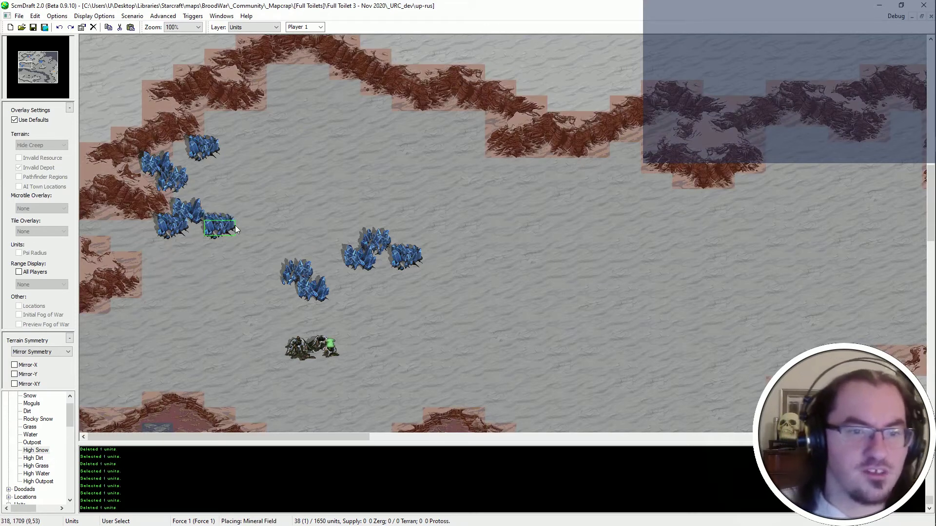
pyautogui.rightClick(227, 165)
# Move mineral fields from the loose cluster to the north and south ends of the western mineral line.
pyautogui.click(299, 279)
pyautogui.hotkey('ctrl', 'x')
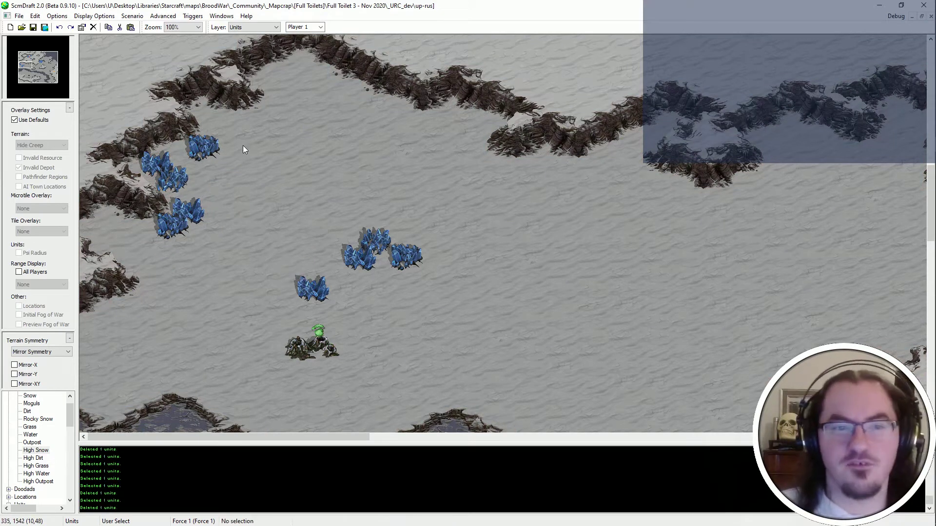
pyautogui.hotkey('ctrl', 'v')
pyautogui.click(224, 144)
pyautogui.click(287, 296)
pyautogui.hotkey('ctrl', 'x')
pyautogui.hotkey('ctrl', 'v')
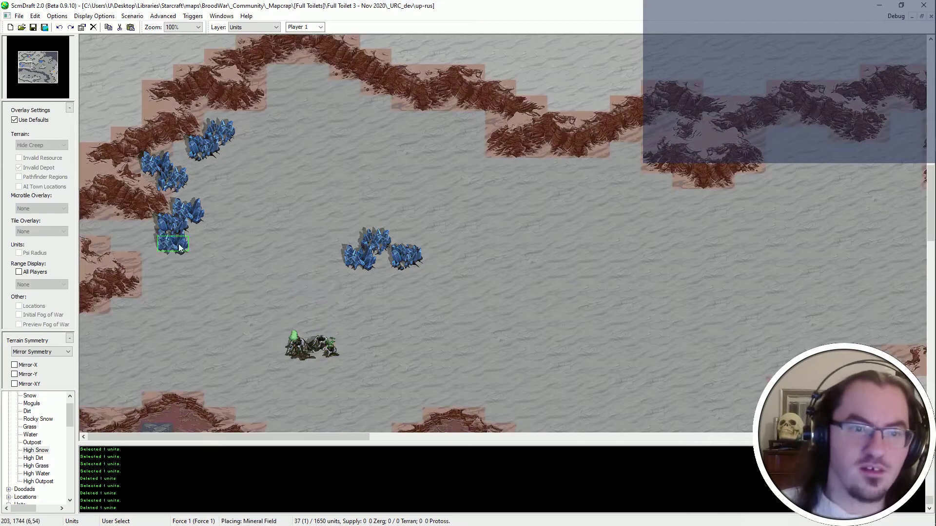
pyautogui.click(147, 266)
pyautogui.click(383, 270)
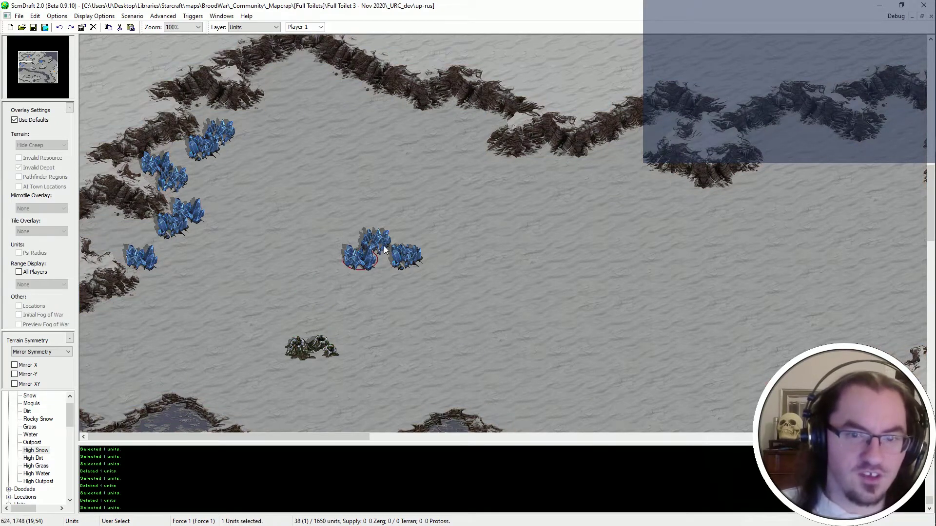
pyautogui.hotkey('ctrl', 'x')
pyautogui.hotkey('ctrl', 'v')
pyautogui.click(169, 279)
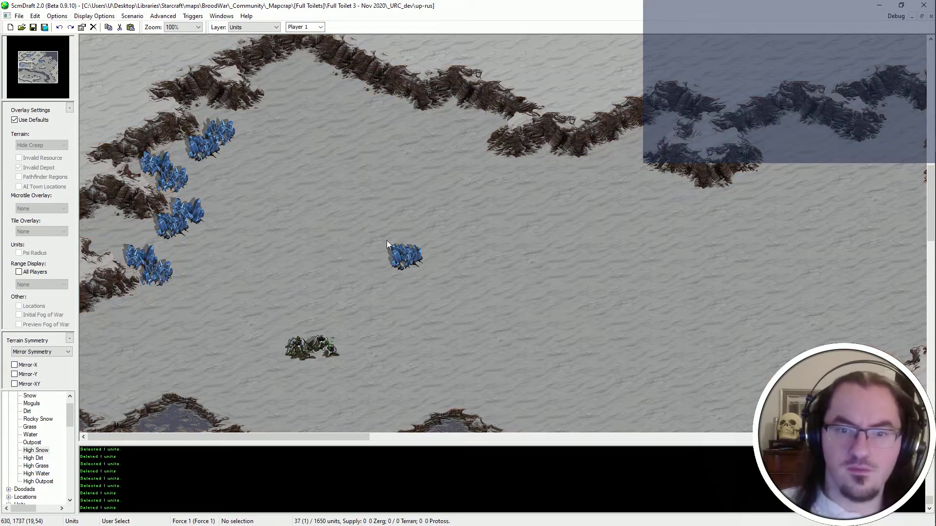
# Move the vespene geyser to the north end of the western mineral line, just below the cliff.
pyautogui.click(312, 344)
pyautogui.hotkey('ctrl', 'x')
pyautogui.hotkey('ctrl', 'v')
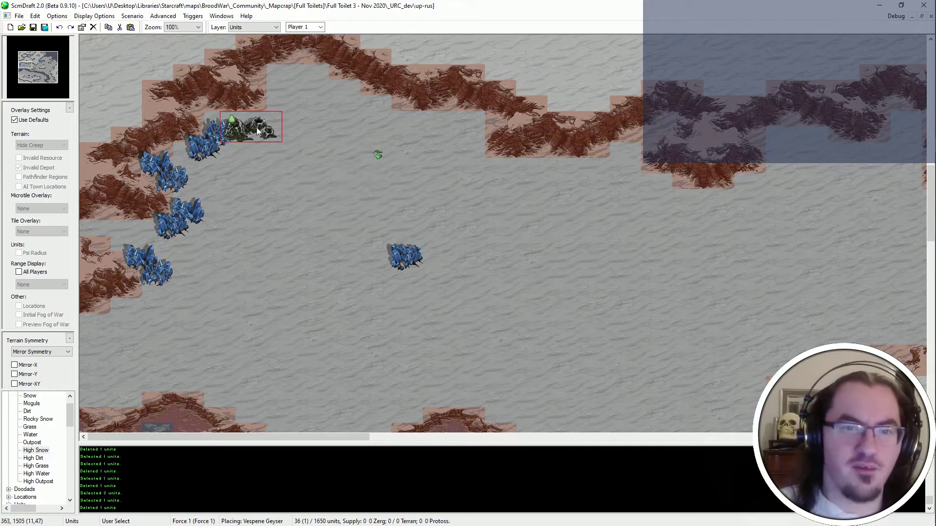
pyautogui.click(270, 130)
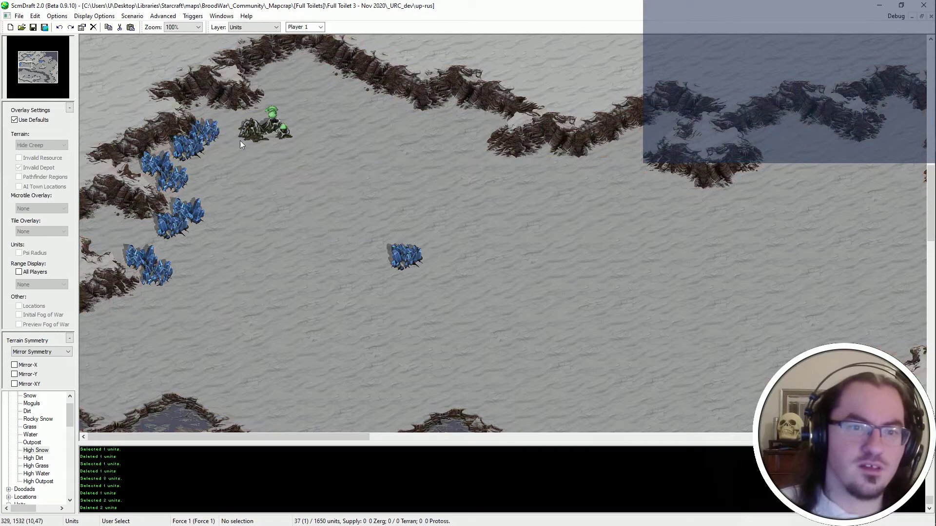
pyautogui.click(265, 128)
pyautogui.hotkey('ctrl', 'x')
pyautogui.hotkey('ctrl', 'v')
pyautogui.click(263, 135)
# Move the last loose mineral field to the south end of the western line and tighten the southern group of fields.
pyautogui.moveTo(267, 159); pyautogui.dragTo(438, 288)
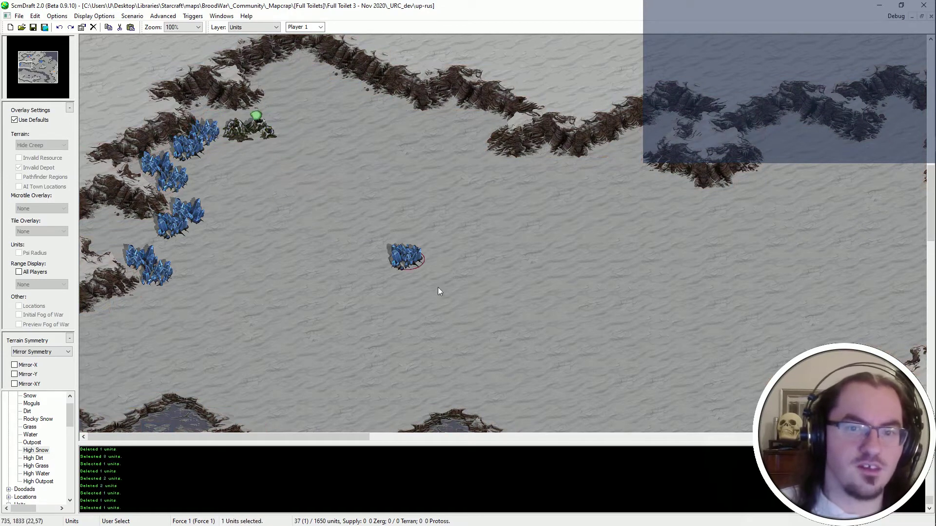
pyautogui.hotkey('ctrl', 'x')
pyautogui.hotkey('ctrl', 'v')
pyautogui.click(177, 273)
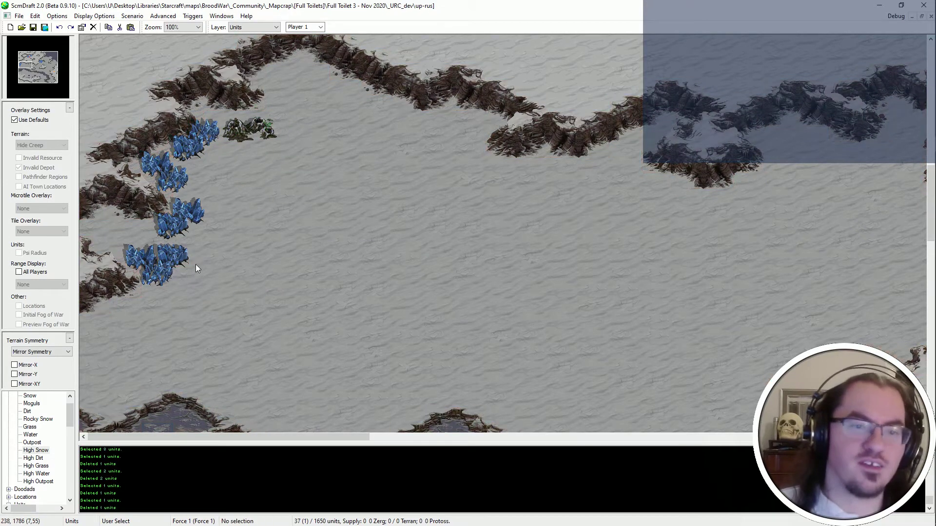
pyautogui.moveTo(171, 259); pyautogui.dragTo(138, 259)
pyautogui.hotkey('ctrl', 'x')
pyautogui.hotkey('ctrl', 'v')
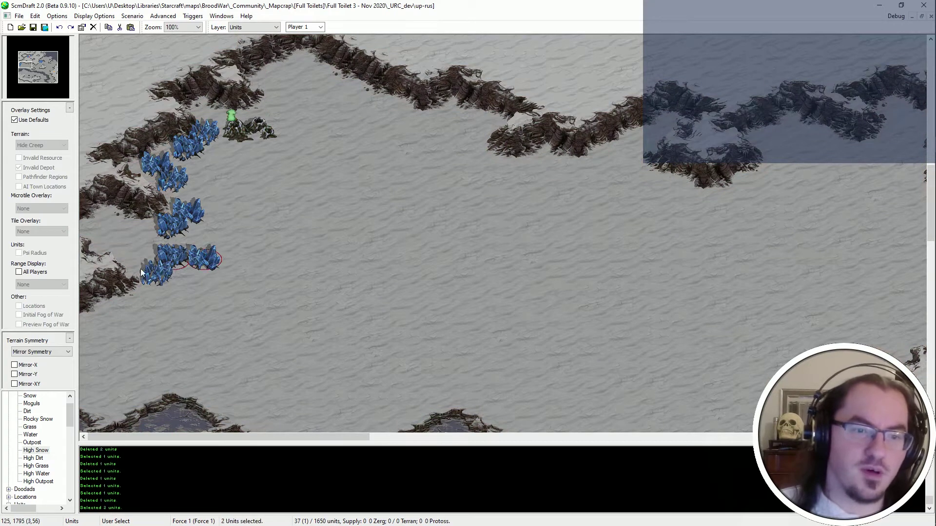
pyautogui.click(165, 264)
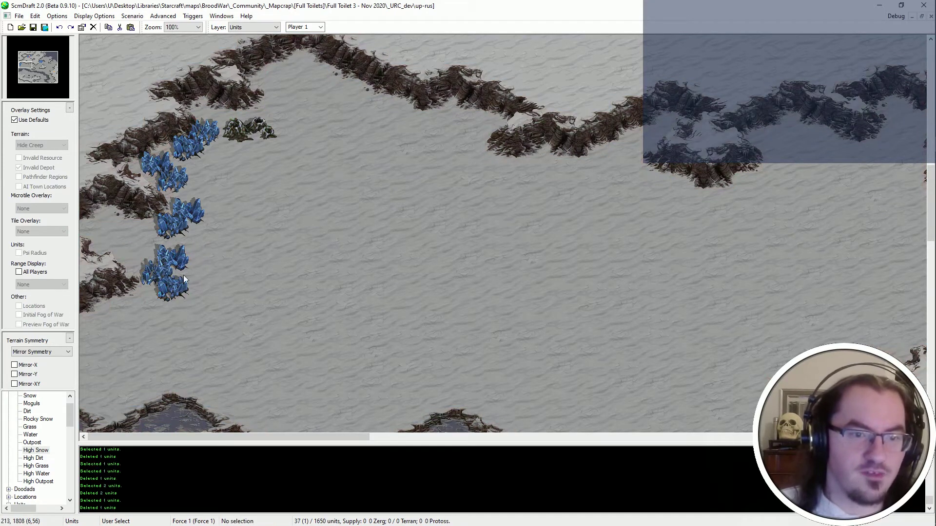
pyautogui.click(184, 275)
pyautogui.keyDown('shift'); pyautogui.click(188, 283); pyautogui.keyUp('shift')
pyautogui.press('Delete')
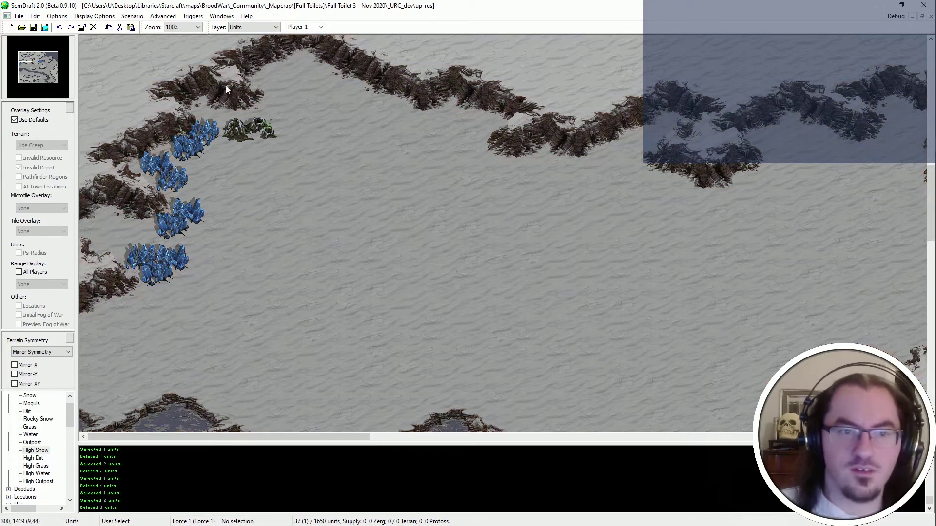
# Delete the northernmost mineral field next to the vespene geyser in the western line.
pyautogui.moveTo(100, 100); pyautogui.dragTo(196, 283)
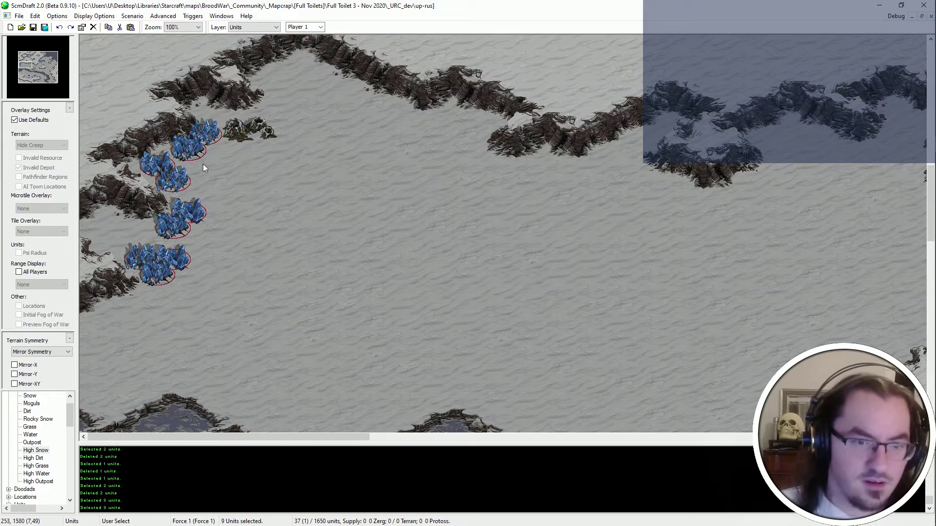
pyautogui.click(204, 136)
pyautogui.press('Delete')
pyautogui.scroll(3, 281, 145)
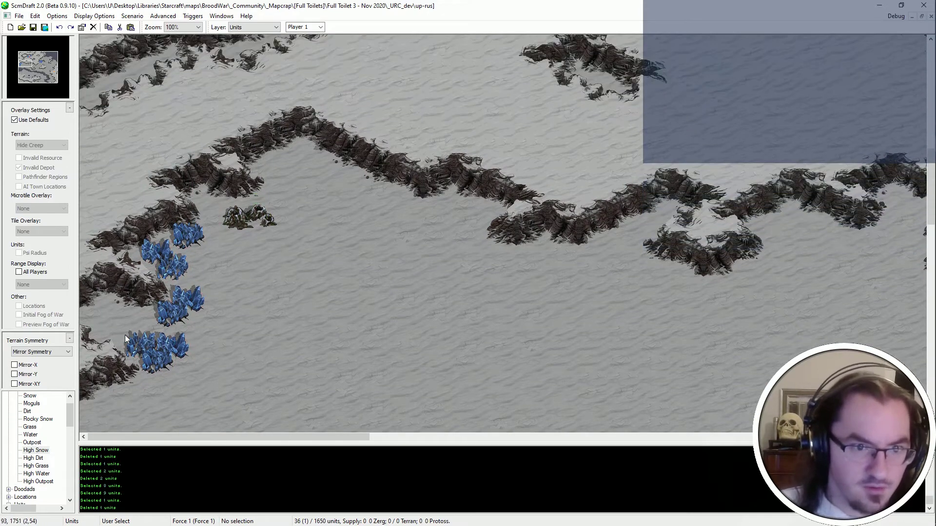
pyautogui.hotkey('ctrl', 'v')
pyautogui.rightClick(180, 391)
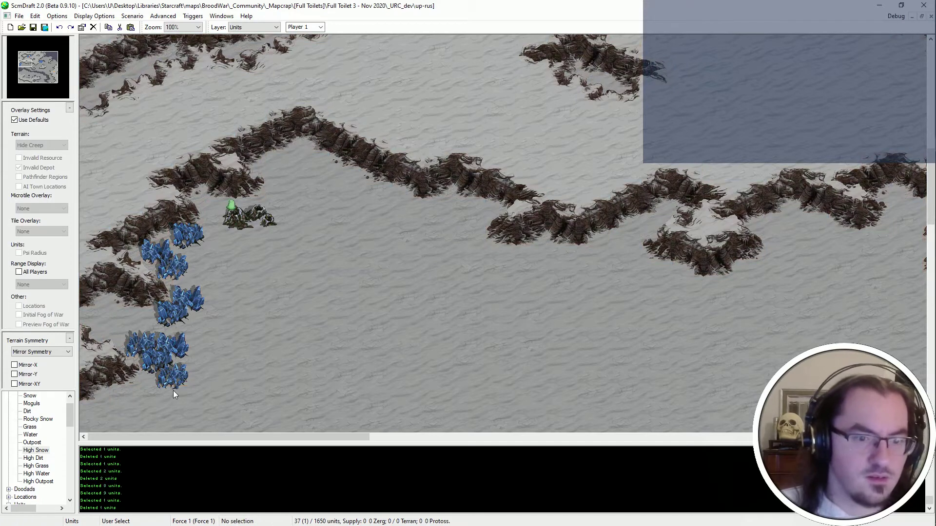
pyautogui.hotkey('ctrl', 'v')
pyautogui.rightClick(151, 395)
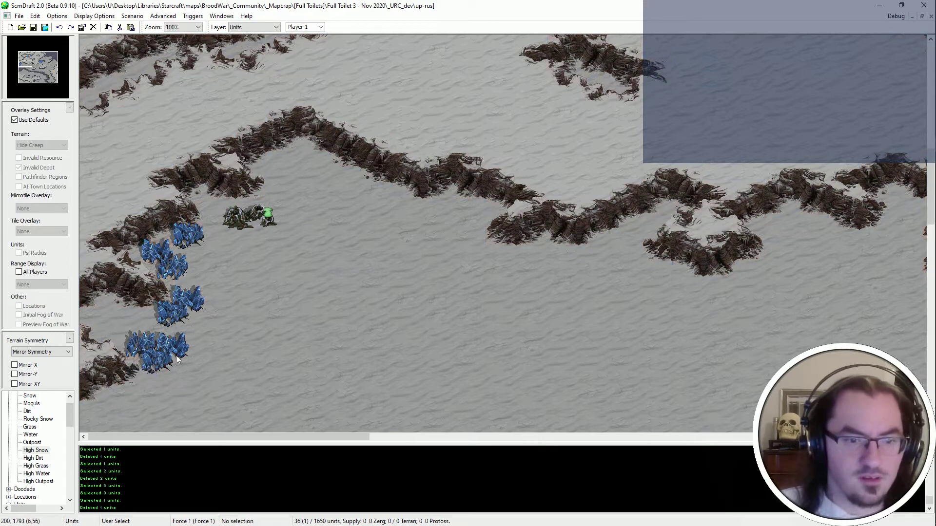
pyautogui.scroll(1, 270, 182)
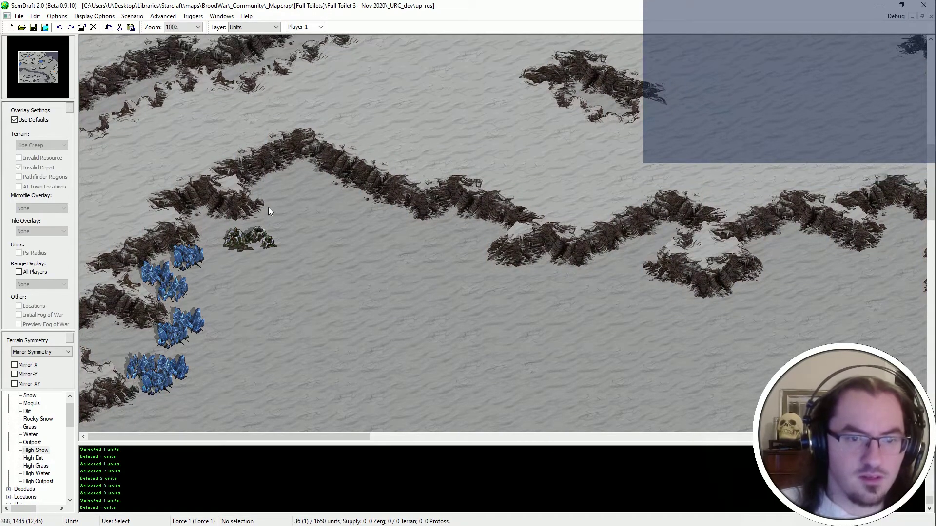
pyautogui.hotkey('ctrl', 'v')
pyautogui.keyDown('ctrl'); pyautogui.scroll(-1, 267, 204); pyautogui.keyUp('ctrl')
pyautogui.rightClick(191, 237)
# Shift the vespene geyser slightly west toward the northernmost mineral field and save the map.
pyautogui.click(194, 232)
pyautogui.hotkey('ctrl', 'x')
pyautogui.hotkey('ctrl', 'v')
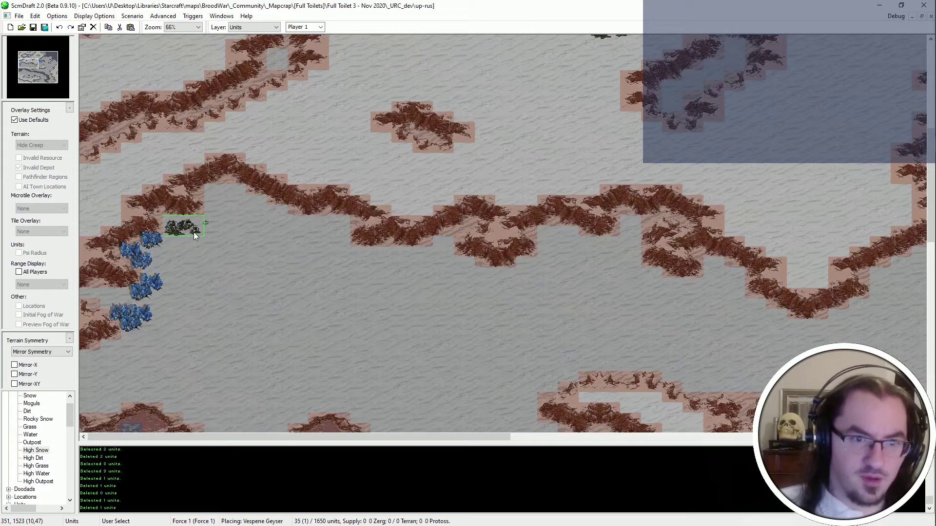
pyautogui.scroll(1, 190, 244)
pyautogui.click(194, 267)
pyautogui.rightClick(289, 306)
pyautogui.scroll(1, 279, 204)
pyautogui.hotkey('ctrl', 's')
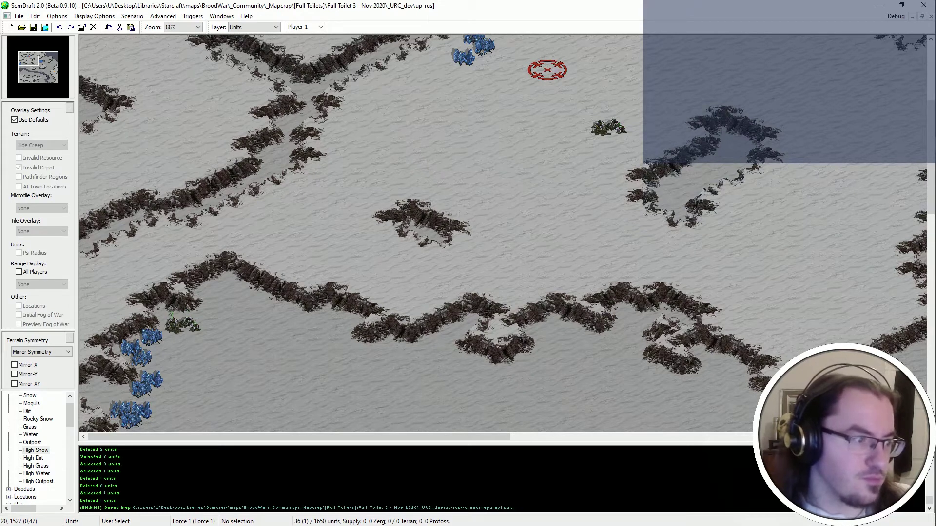
# Place a ramp in the cliff northeast of the western geyser and a mirrored ramp in the cliff southwest of the cyan geyser.
pyautogui.hotkey('ctrl', 'e')
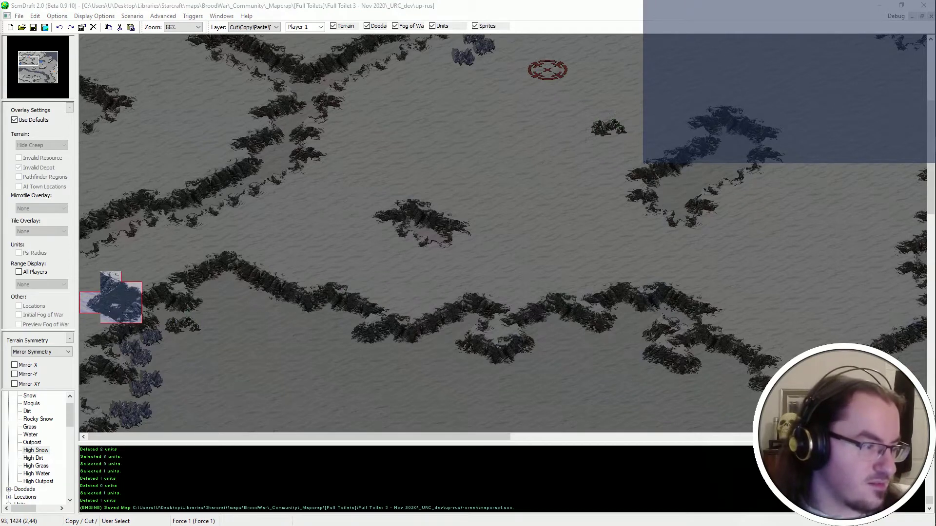
pyautogui.keyDown('ctrl'); pyautogui.scroll(1, 256, 304); pyautogui.keyUp('ctrl')
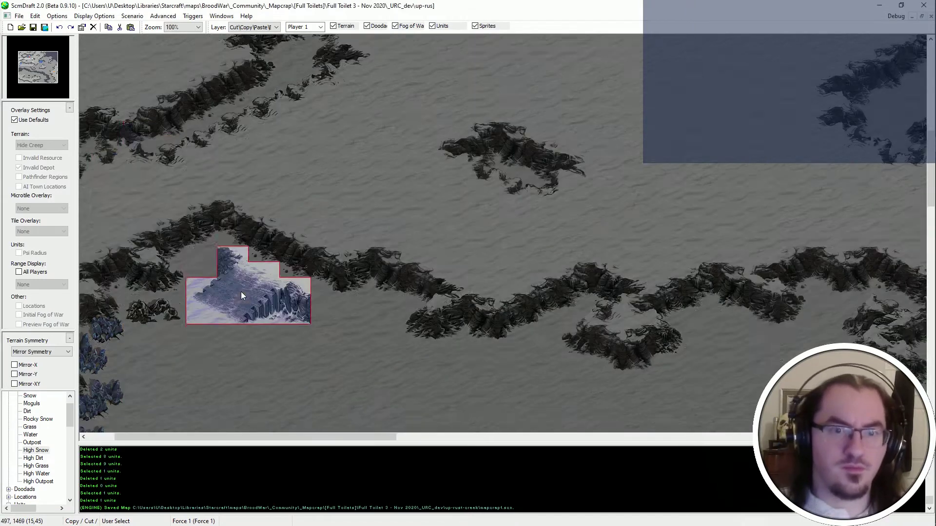
pyautogui.hotkey('ctrl', 't')
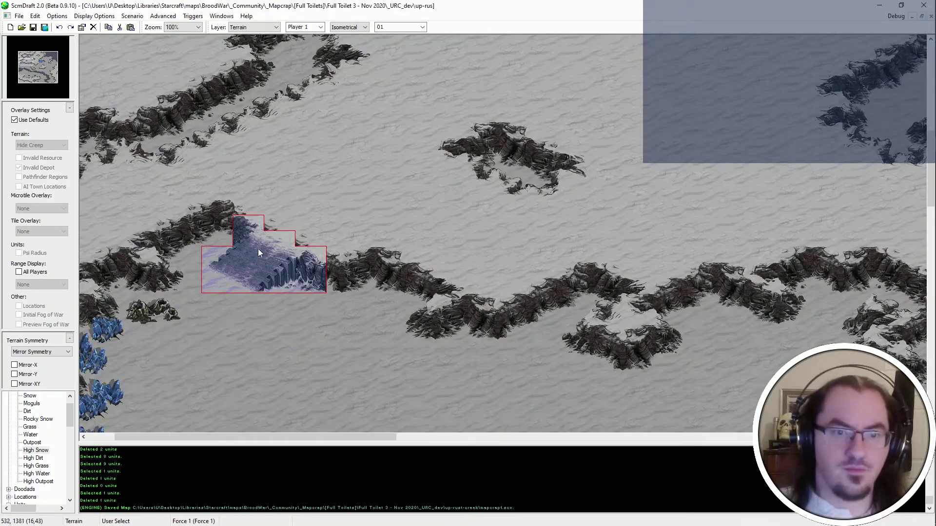
pyautogui.click(284, 253)
pyautogui.keyDown('ctrl'); pyautogui.scroll(-2, 300, 324); pyautogui.keyUp('ctrl')
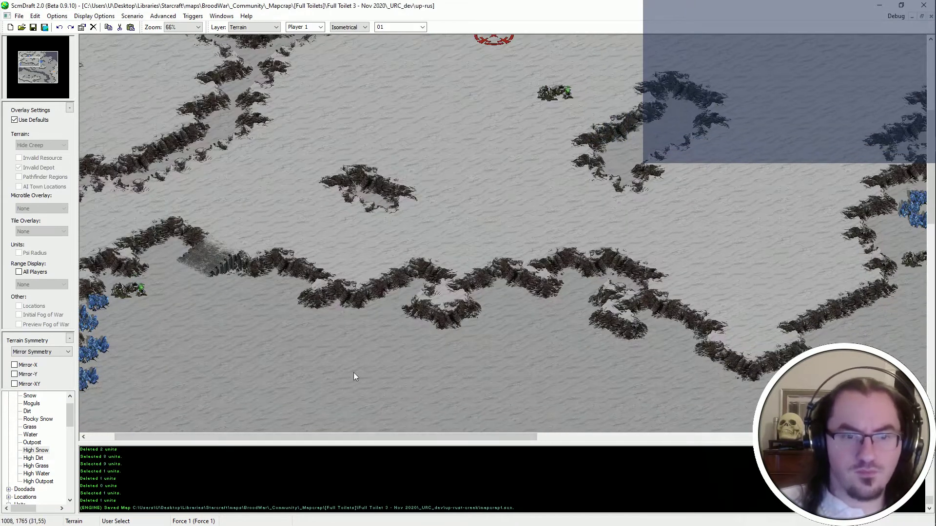
pyautogui.moveTo(364, 352); pyautogui.dragTo(544, 338, button='middle')
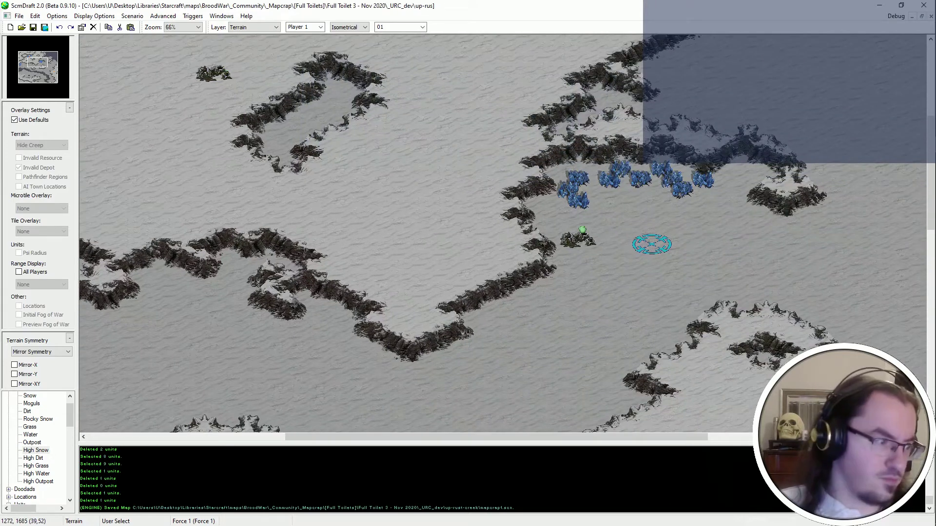
pyautogui.click(516, 286)
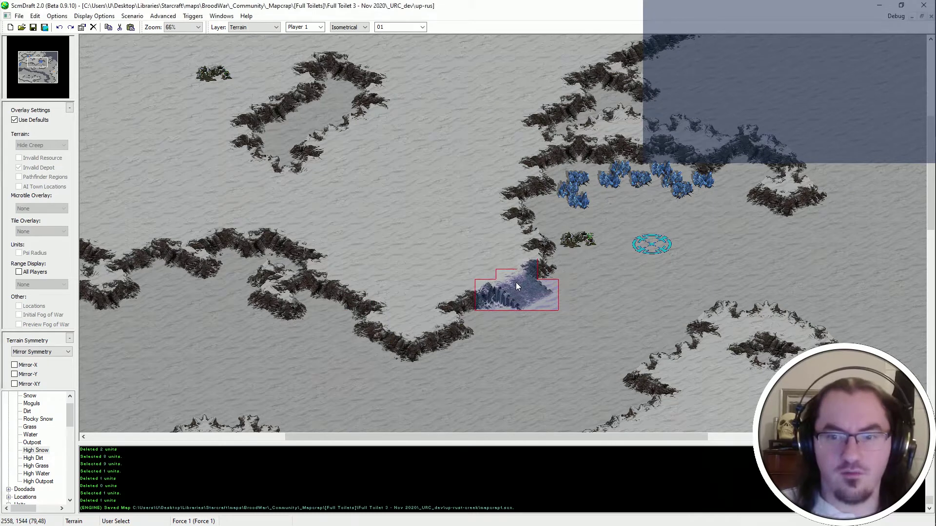
# Switch terrain editing to Tileset Indexed and select the tiles along the southwest side of the ramp below the cyan base's geyser.
pyautogui.click(359, 28)
pyautogui.click(350, 49)
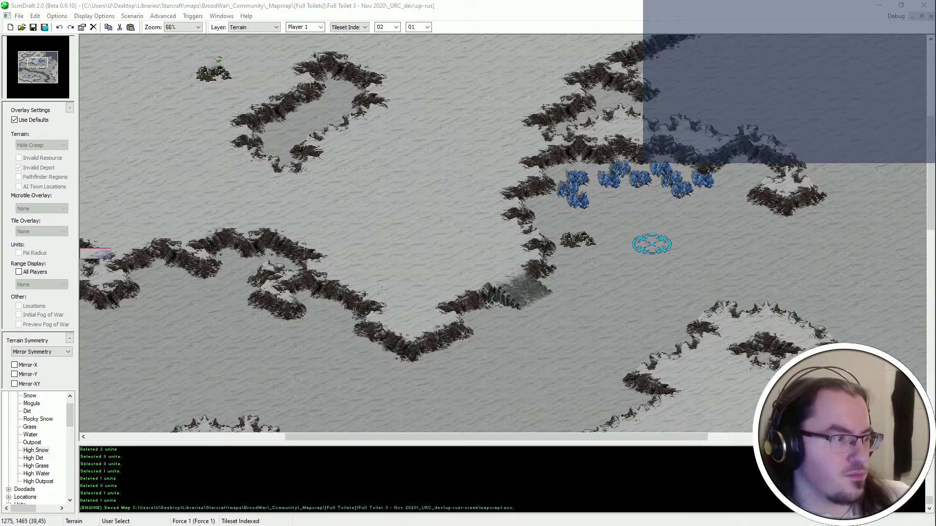
pyautogui.scroll(2, 484, 377)
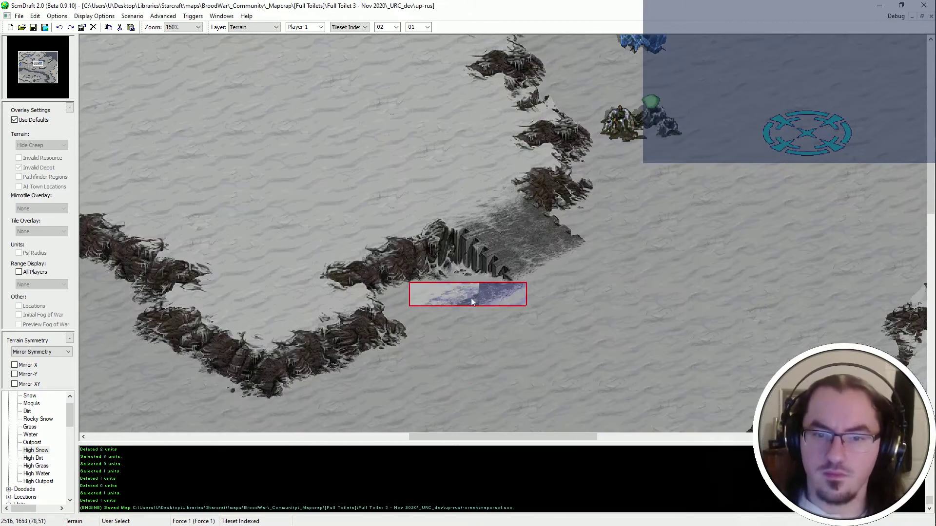
pyautogui.rightClick(404, 152)
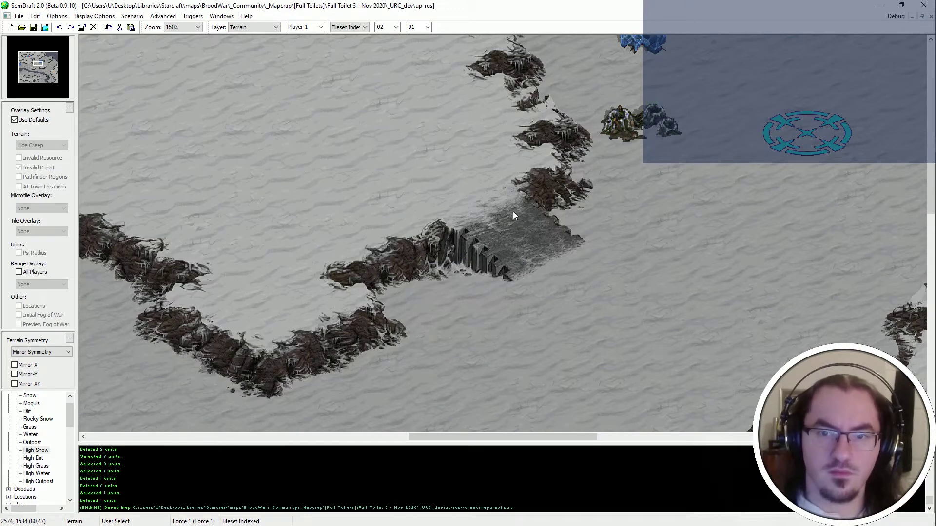
pyautogui.hotkey('ctrl', 'v')
pyautogui.click(492, 195)
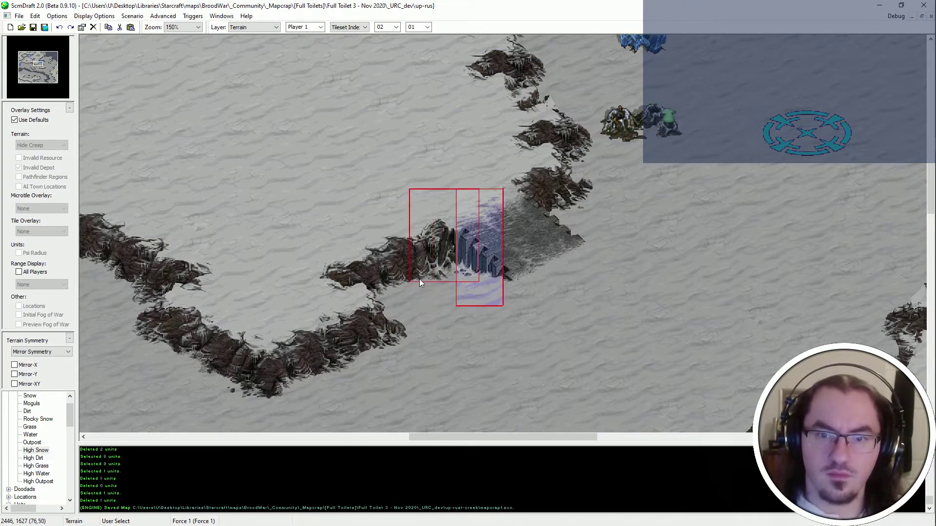
pyautogui.keyDown('shift'); pyautogui.moveTo(487, 203); pyautogui.dragTo(416, 283); pyautogui.keyUp('shift')
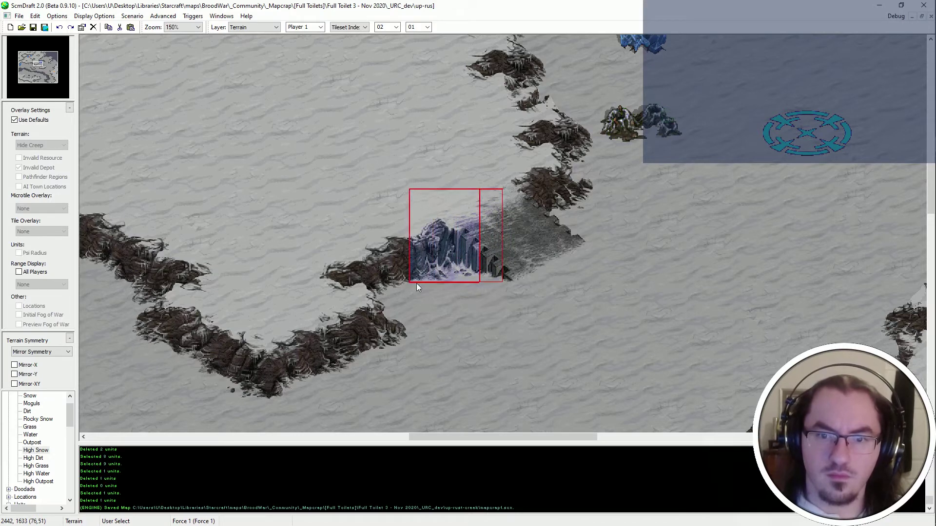
pyautogui.keyDown('shift'); pyautogui.moveTo(543, 241); pyautogui.dragTo(470, 282); pyautogui.keyUp('shift')
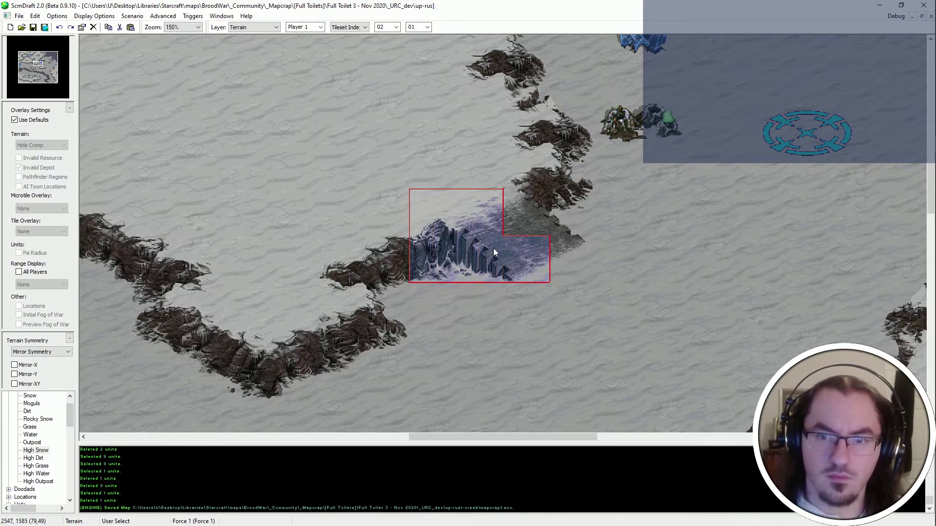
pyautogui.keyDown('shift'); pyautogui.click(525, 220); pyautogui.keyUp('shift')
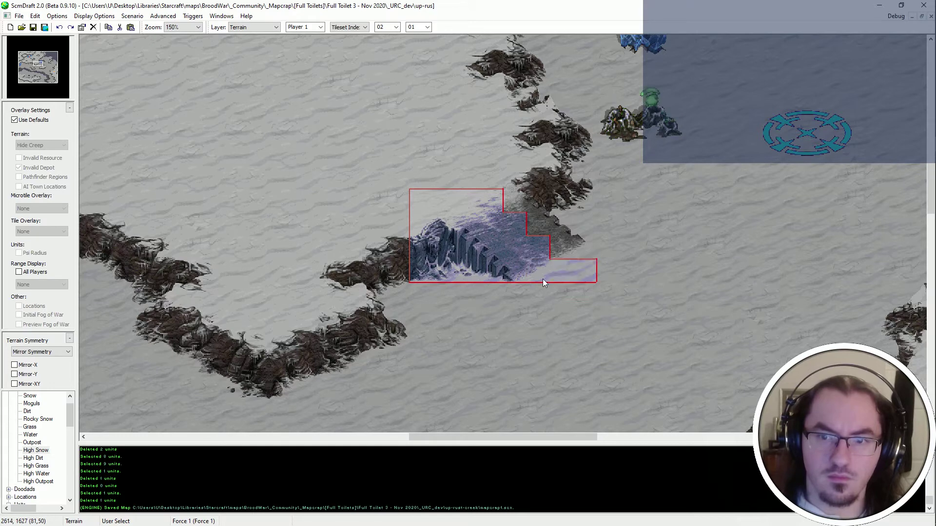
# Widen the ramp toward the southwest with the copied ramp tiles and patch the ground below the adjoining cliff.
pyautogui.click(473, 259)
pyautogui.hotkey('ctrl', 'z')
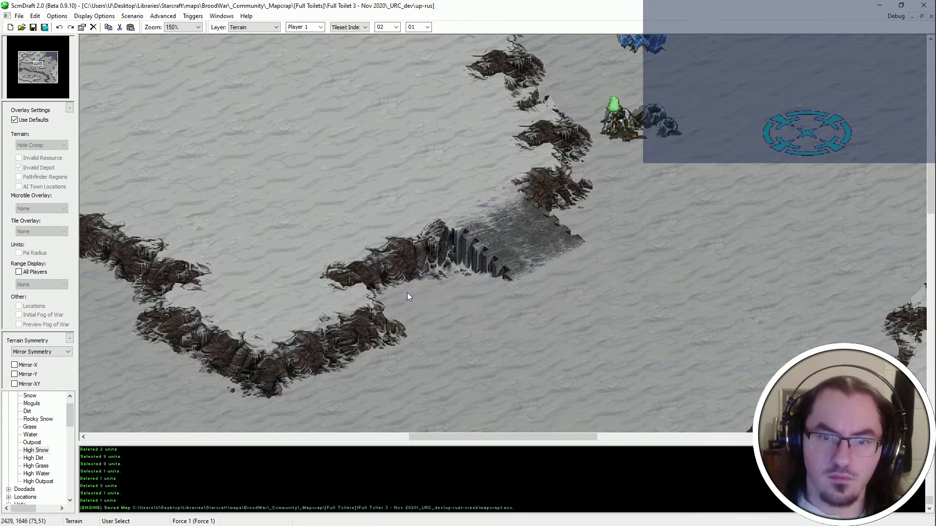
pyautogui.moveTo(371, 292); pyautogui.dragTo(408, 297)
pyautogui.hotkey('ctrl', 'c')
pyautogui.hotkey('ctrl', 'y')
pyautogui.hotkey('ctrl', 'v')
pyautogui.click(391, 301)
pyautogui.moveTo(432, 354); pyautogui.dragTo(475, 320, button='middle')
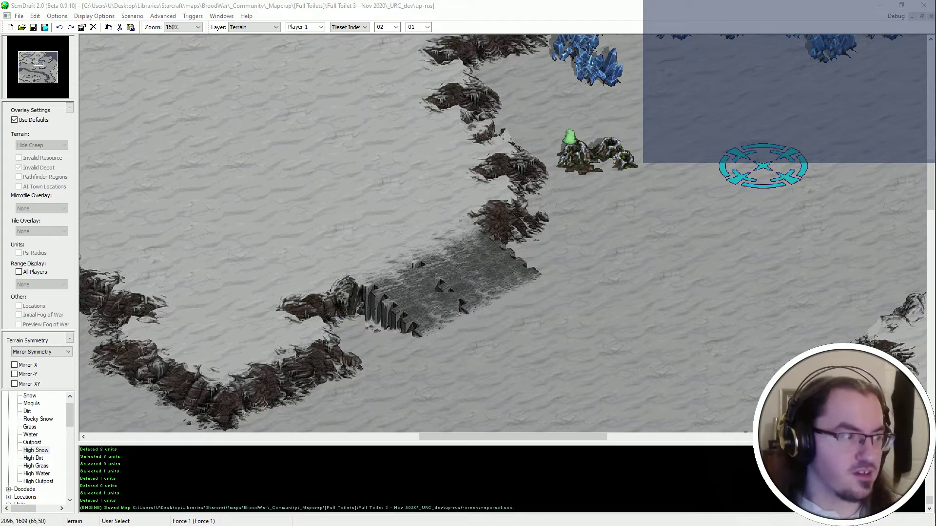
# Cover the leftover cliff-edge fragments in the middle of the widened ramp with matching ramp tiles.
pyautogui.click(478, 308)
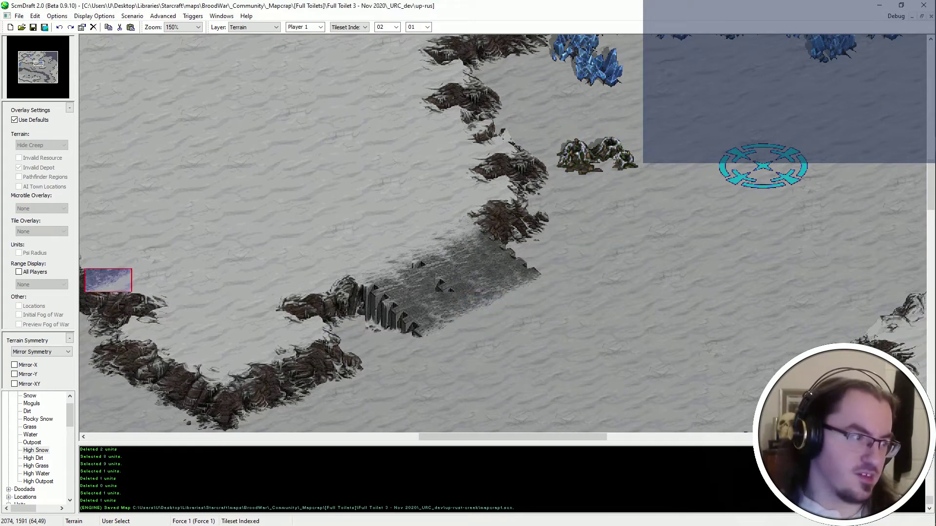
pyautogui.click(394, 247)
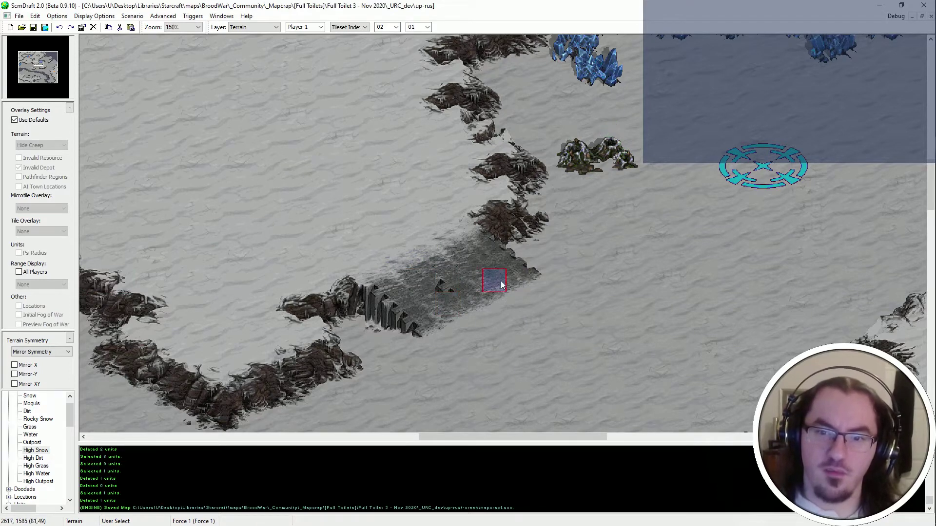
pyautogui.click(455, 275)
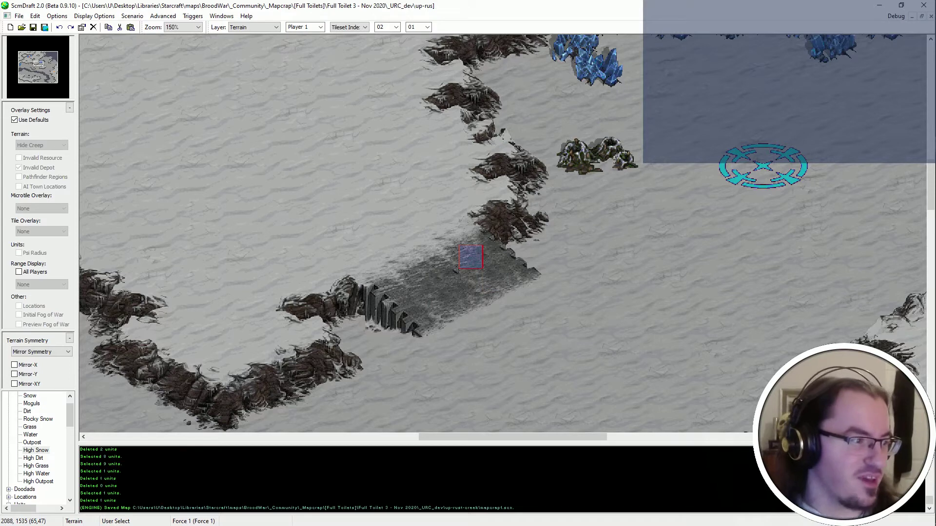
# Browse the Ice World terrain tiles and try a tile edit on the cliff just west of the widened ramp.
pyautogui.hotkey('ctrl', 't')
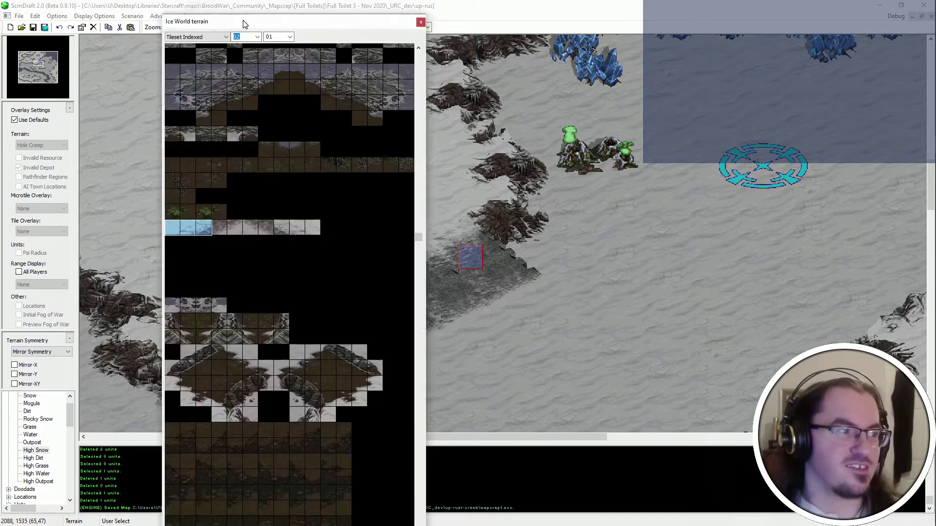
pyautogui.scroll(5, 336, 240)
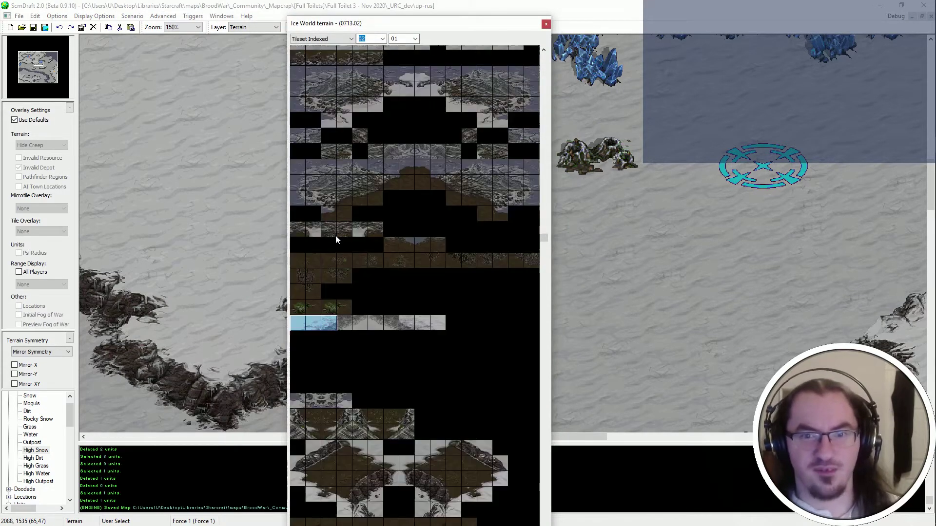
pyautogui.scroll(-5, 387, 323)
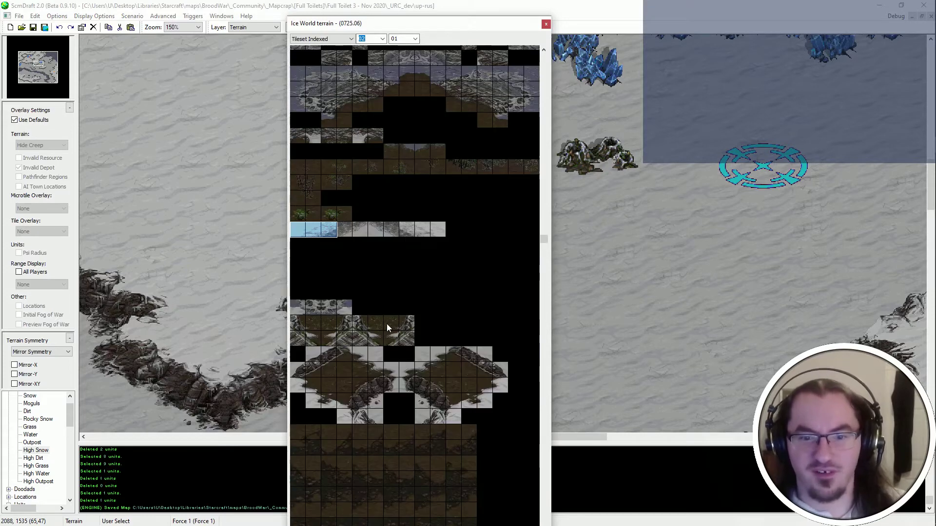
pyautogui.scroll(2, 410, 235)
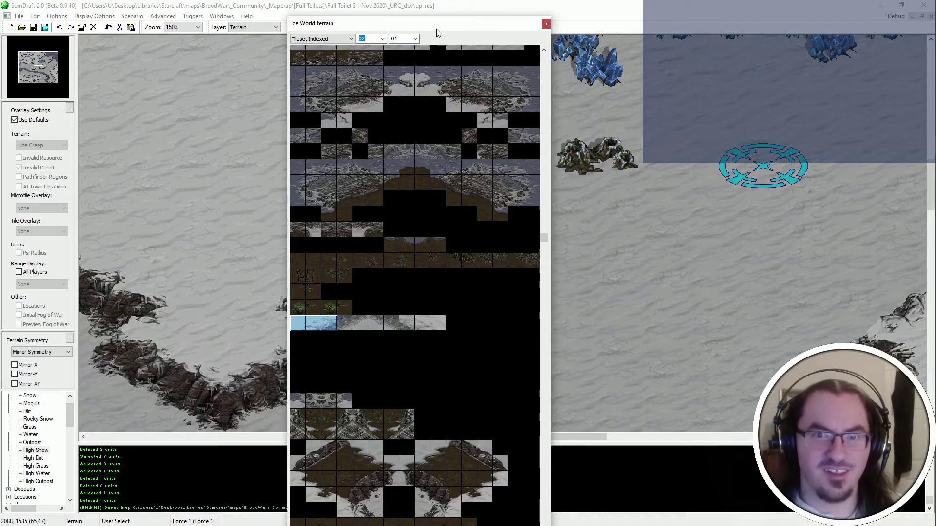
pyautogui.click(545, 24)
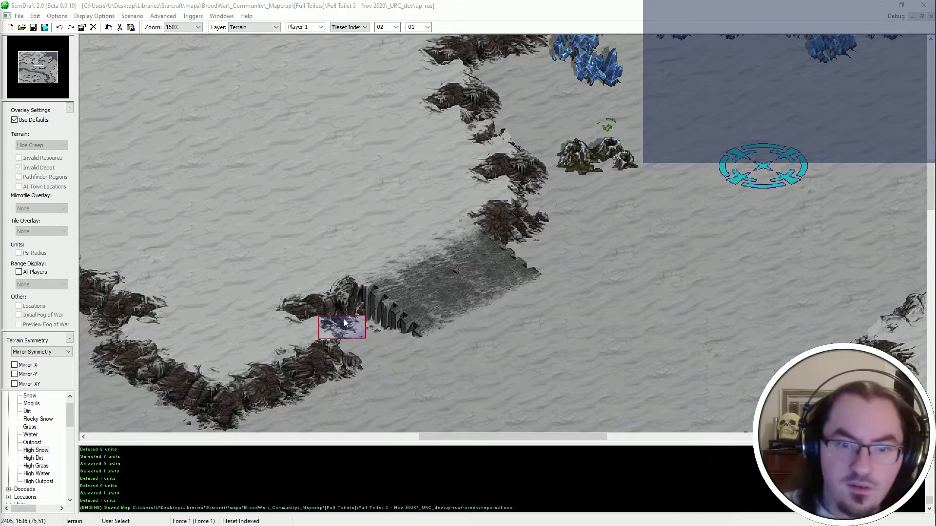
pyautogui.click(344, 306)
pyautogui.hotkey('ctrl', 'z')
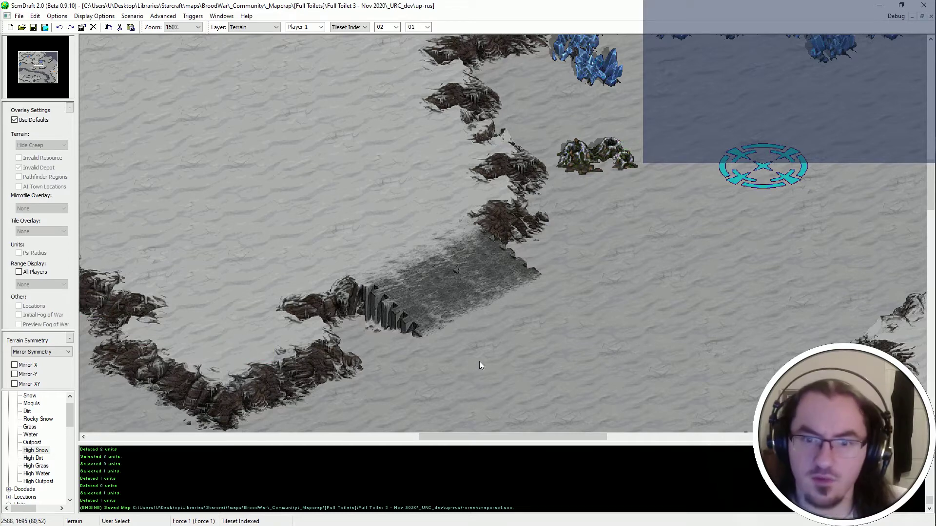
# Check the walkability of the widened ramp by previewing a Terran Cyprian there, without placing the unit.
pyautogui.moveTo(479, 361); pyautogui.dragTo(458, 317, button='middle')
pyautogui.press('u')
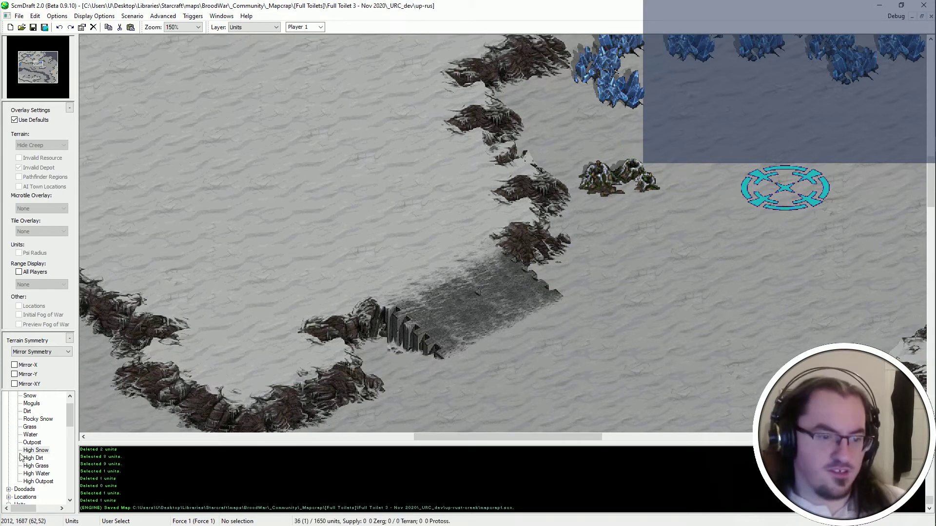
pyautogui.scroll(-2, 19, 460)
pyautogui.scroll(-2, 20, 467)
pyautogui.click(28, 466)
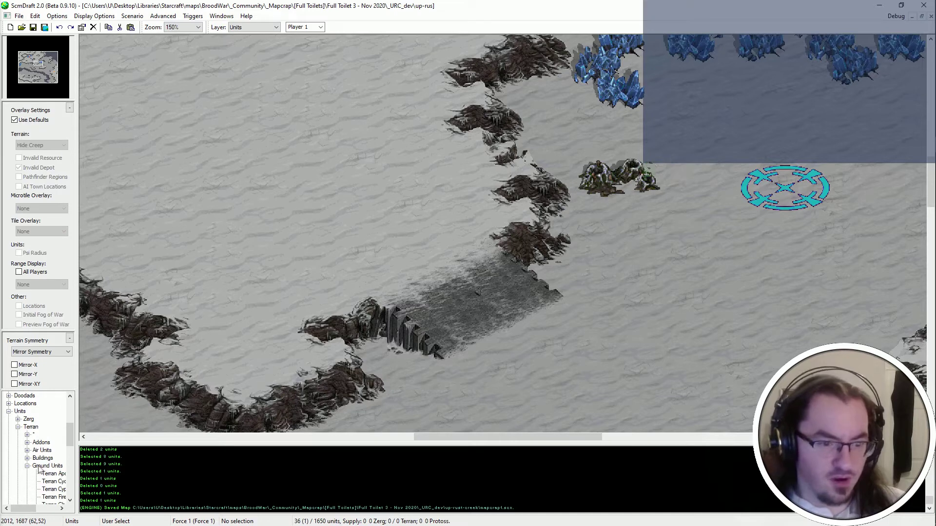
pyautogui.click(53, 482)
pyautogui.press('Down')
pyautogui.press('Up')
pyautogui.press('Down')
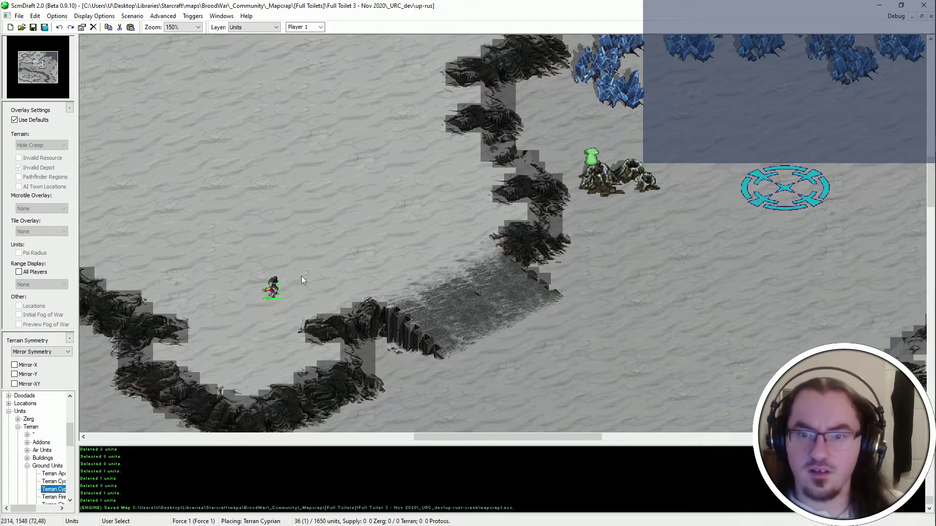
pyautogui.rightClick(303, 280)
pyautogui.moveTo(431, 227); pyautogui.dragTo(507, 309)
pyautogui.moveTo(497, 281); pyautogui.dragTo(492, 319)
# Examine the cliffs and open ground around the cyan base for a spot for another ramp.
pyautogui.keyDown('ctrl'); pyautogui.scroll(-2, 507, 286); pyautogui.keyUp('ctrl')
pyautogui.moveTo(569, 220); pyautogui.dragTo(400, 413, button='middle')
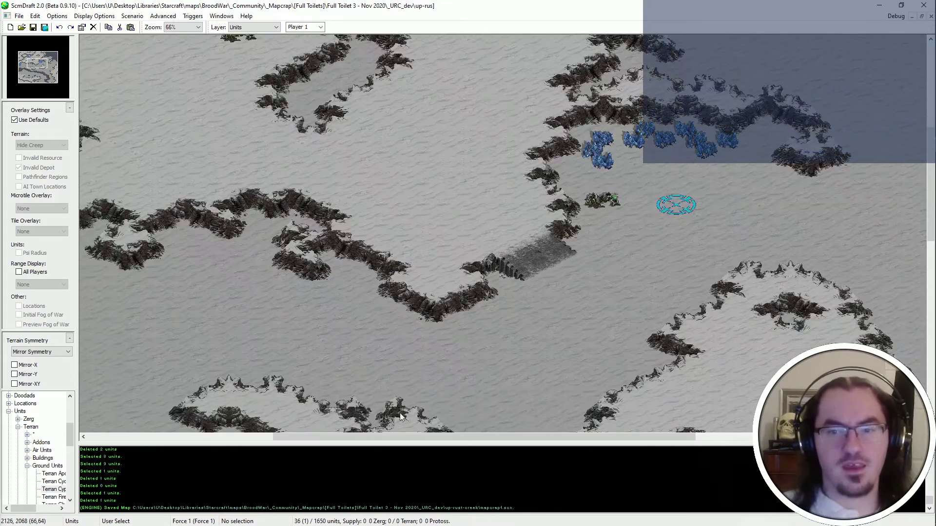
pyautogui.keyDown('ctrl'); pyautogui.scroll(1, 481, 223); pyautogui.keyUp('ctrl')
pyautogui.moveTo(88, 152); pyautogui.dragTo(360, 216, button='middle')
pyautogui.moveTo(846, 332); pyautogui.dragTo(551, 243, button='middle')
pyautogui.keyDown('ctrl'); pyautogui.scroll(-2, 552, 244); pyautogui.keyUp('ctrl')
pyautogui.moveTo(748, 208); pyautogui.dragTo(730, 229, button='middle')
pyautogui.keyDown('ctrl'); pyautogui.scroll(2, 646, 236); pyautogui.keyUp('ctrl')
pyautogui.keyDown('ctrl'); pyautogui.scroll(-1, 646, 237); pyautogui.keyUp('ctrl')
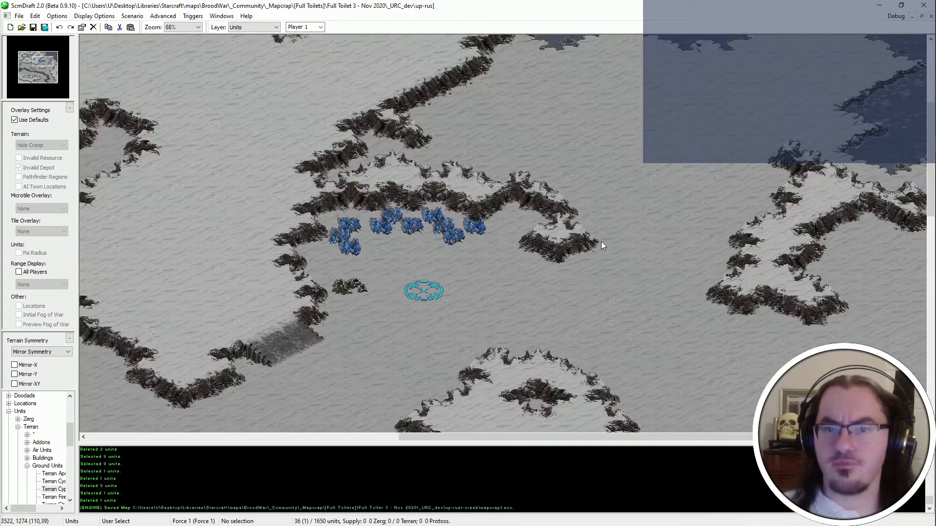
pyautogui.moveTo(601, 241); pyautogui.dragTo(639, 320, button='middle')
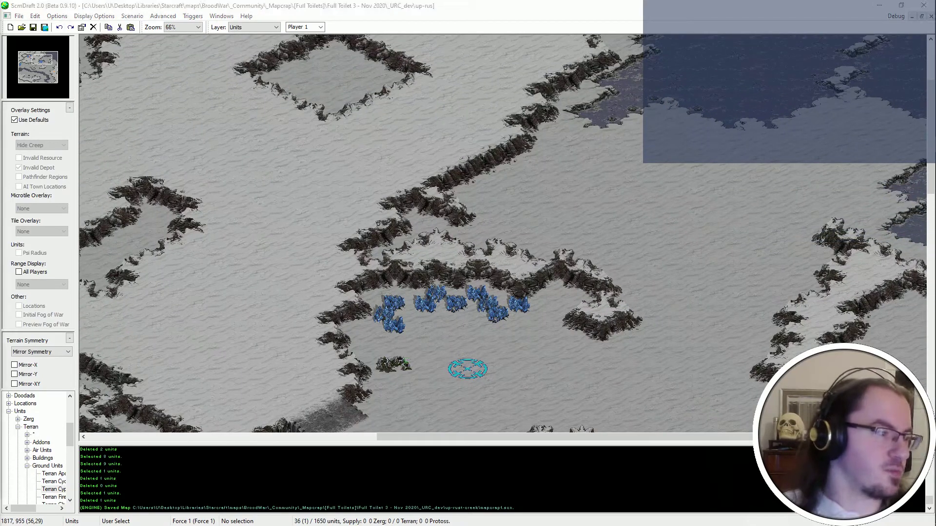
# Paste the copied dirt ramp into the diagonal cliff north of the cyan base's mineral line.
pyautogui.keyDown('ctrl'); pyautogui.scroll(1, 468, 273); pyautogui.keyUp('ctrl')
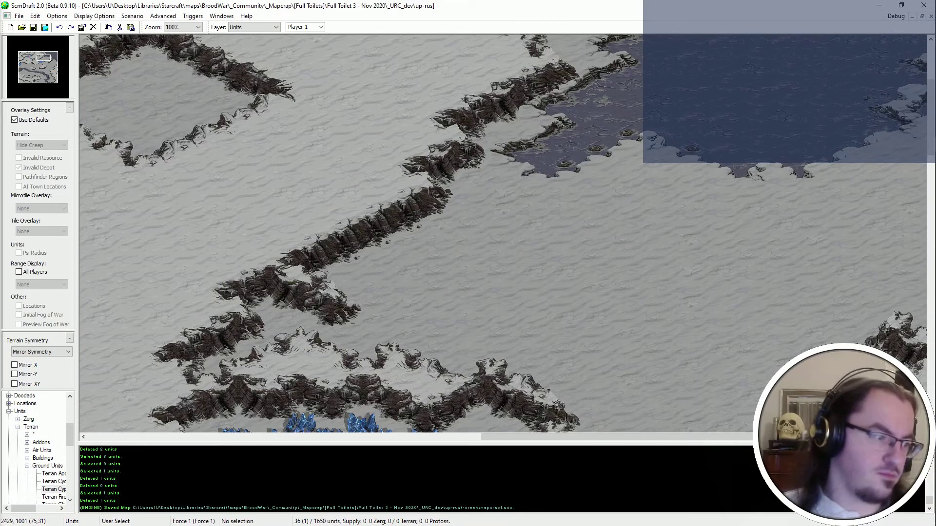
pyautogui.hotkey('ctrl', 'v')
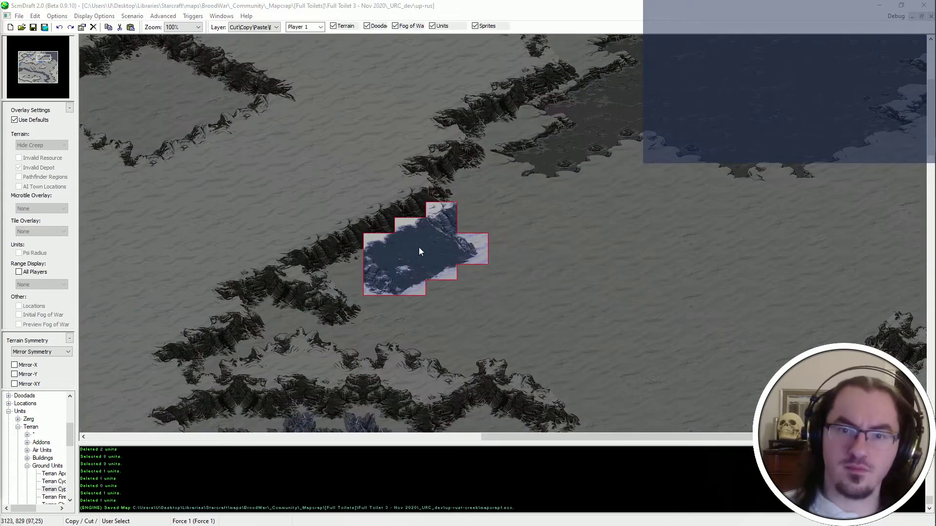
pyautogui.click(394, 235)
pyautogui.press('Escape')
# Reshape the cliff southwest of the dirt ramp with isometric Snow and High Snow terrain.
pyautogui.scroll(3, 361, 27)
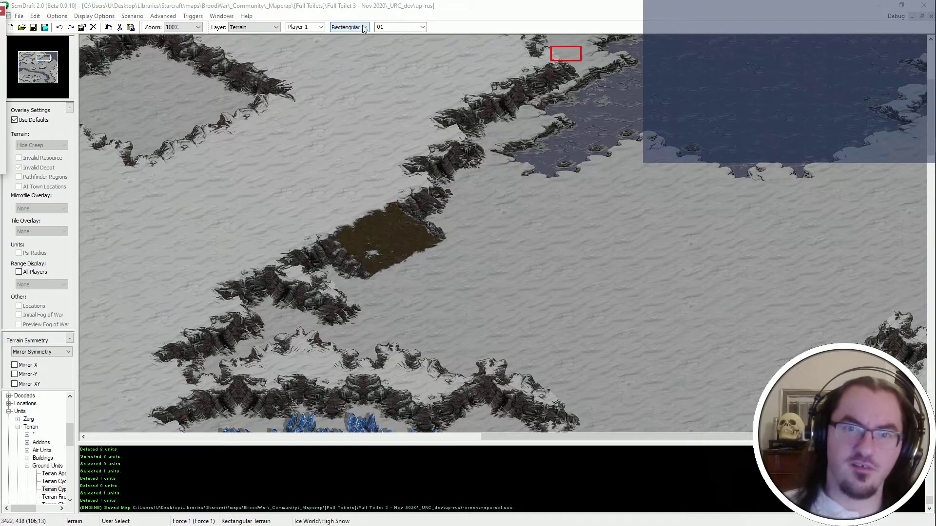
pyautogui.click(262, 279)
pyautogui.rightClick(479, 316)
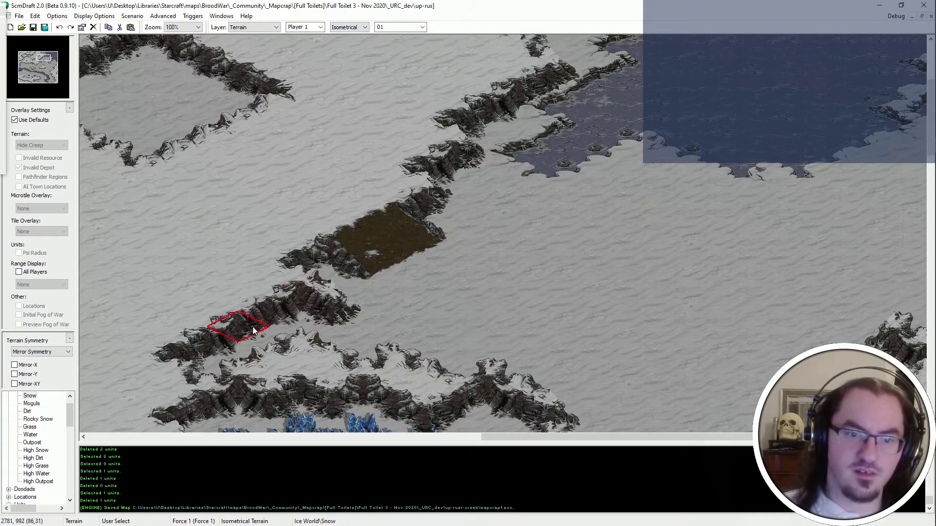
pyautogui.click(254, 329)
pyautogui.rightClick(202, 254)
pyautogui.click(254, 299)
pyautogui.moveTo(184, 364)
pyautogui.mouseDown(button='middle')
pyautogui.moveTo(147, 394)
pyautogui.moveTo(178, 382)
pyautogui.mouseUp(button='middle')
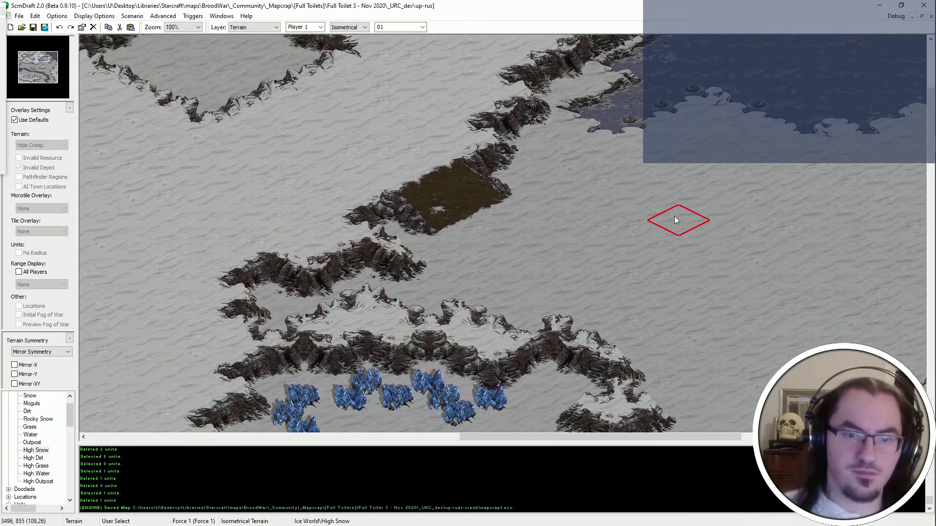
pyautogui.click(327, 307)
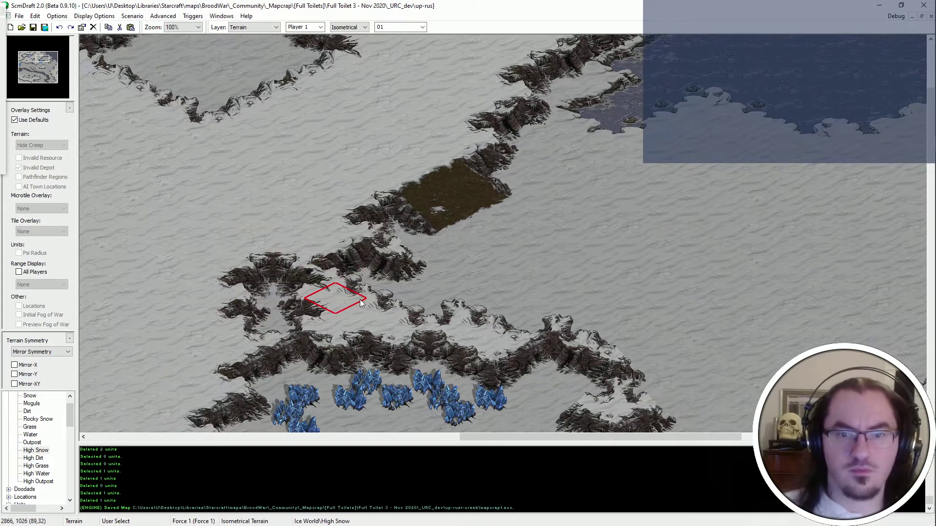
pyautogui.click(393, 324)
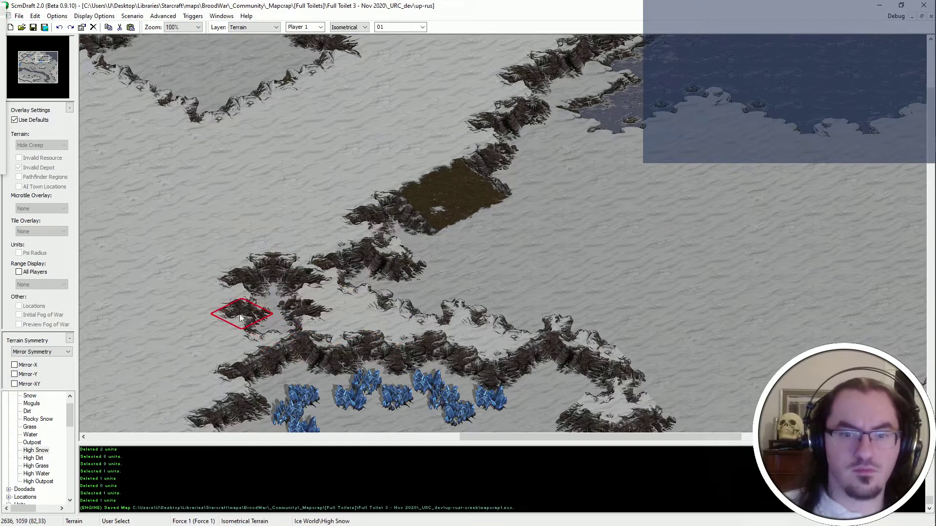
# Raise the ground northwest of the mineral line with High Snow, carve a small Snow pocket beside the cliff spur, and save the map.
pyautogui.moveTo(202, 273); pyautogui.dragTo(143, 317, button='middle')
pyautogui.click(317, 224)
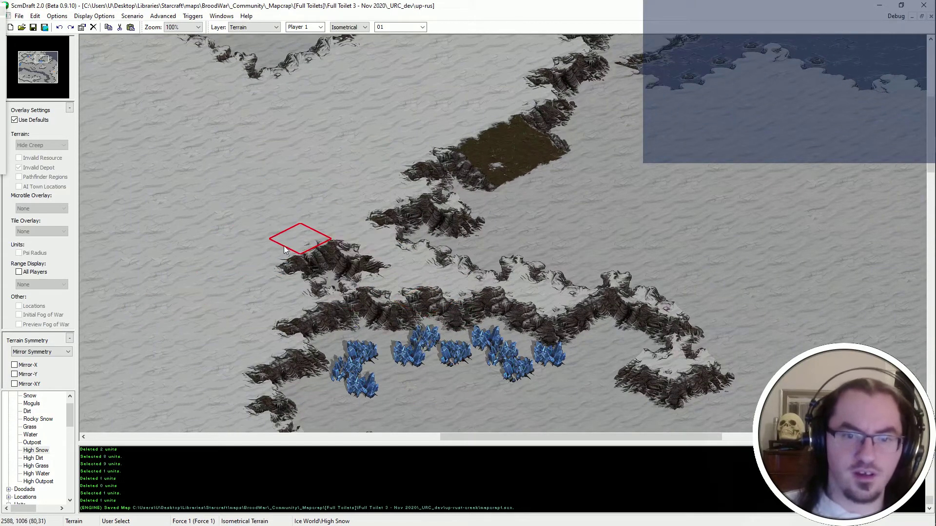
pyautogui.click(288, 274)
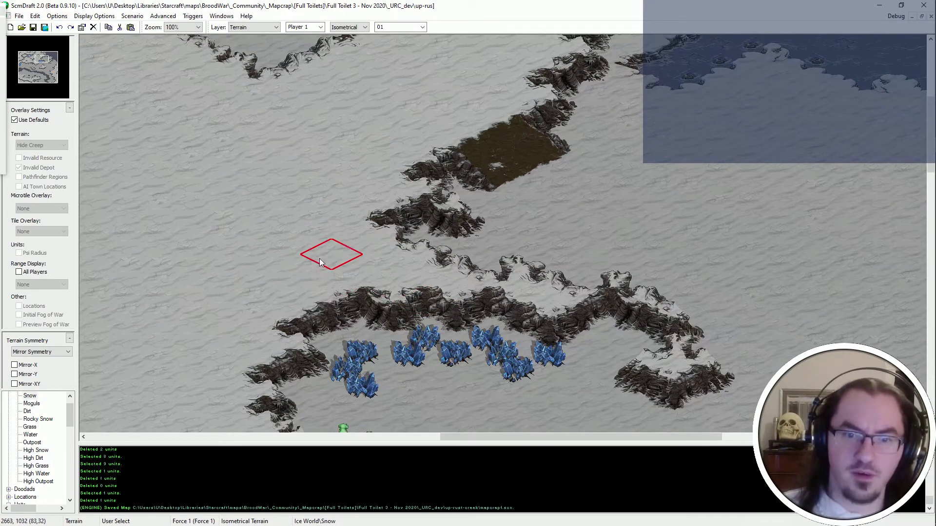
pyautogui.click(312, 251)
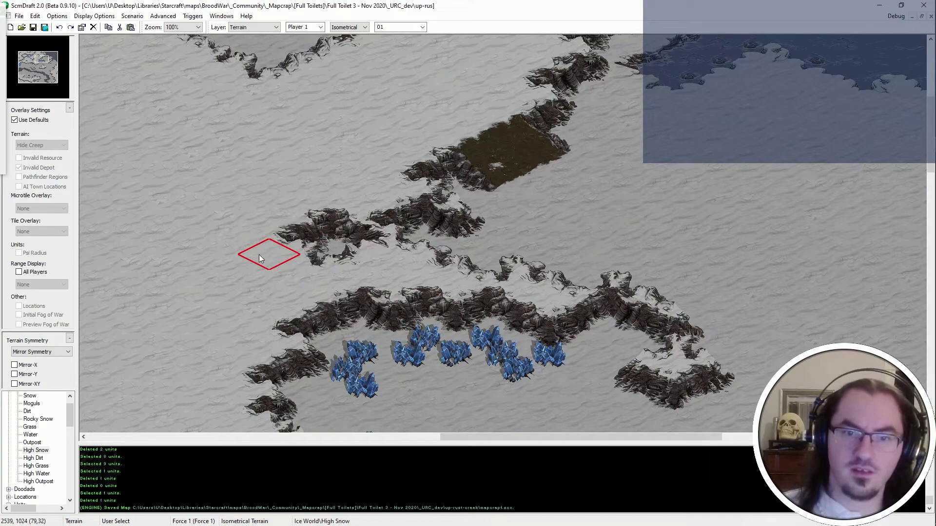
pyautogui.keyDown('ctrl'); pyautogui.scroll(-1, 350, 256); pyautogui.keyUp('ctrl')
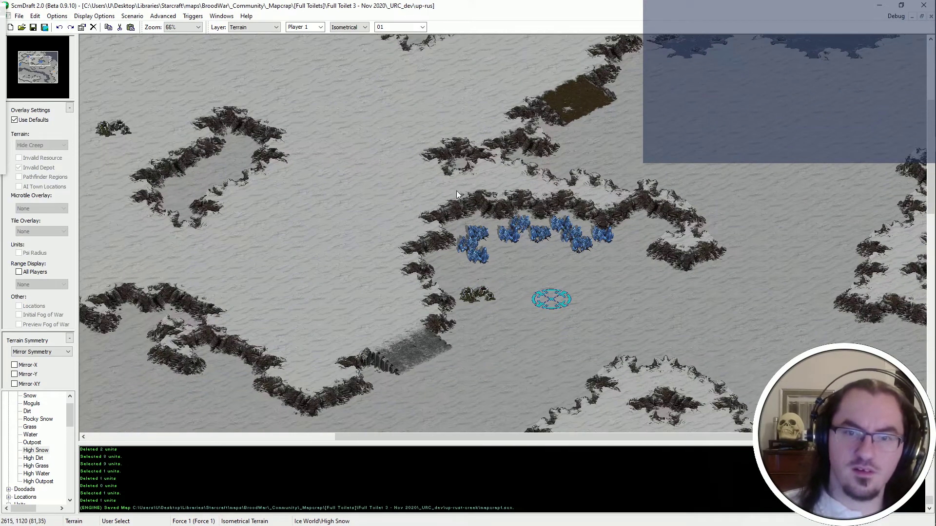
pyautogui.hotkey('ctrl', 's')
# Switch terrain editing back to Tileset Indexed for the area around the dirt ramp.
pyautogui.keyDown('ctrl'); pyautogui.scroll(-1, 630, 249); pyautogui.keyUp('ctrl')
pyautogui.keyDown('ctrl'); pyautogui.scroll(2, 543, 257); pyautogui.keyUp('ctrl')
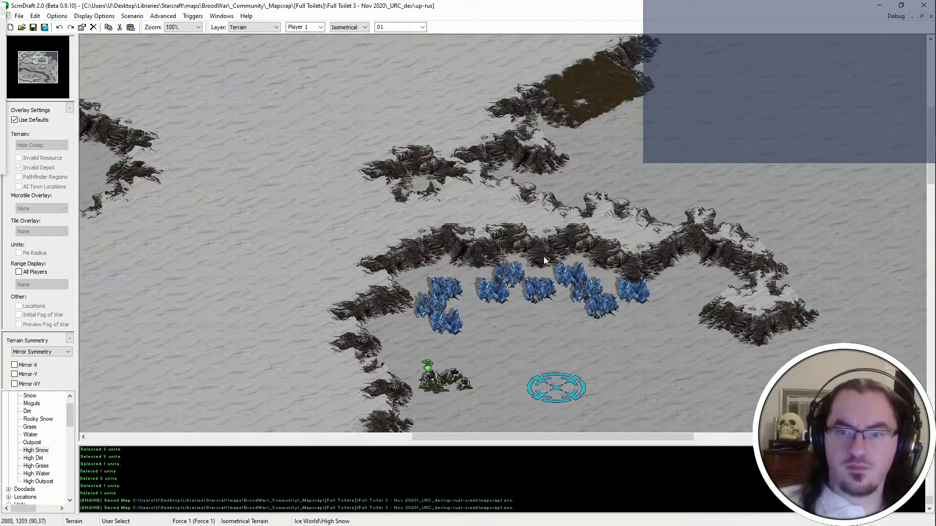
pyautogui.keyDown('ctrl'); pyautogui.scroll(-2, 584, 268); pyautogui.keyUp('ctrl')
pyautogui.keyDown('ctrl'); pyautogui.scroll(1, 507, 272); pyautogui.keyUp('ctrl')
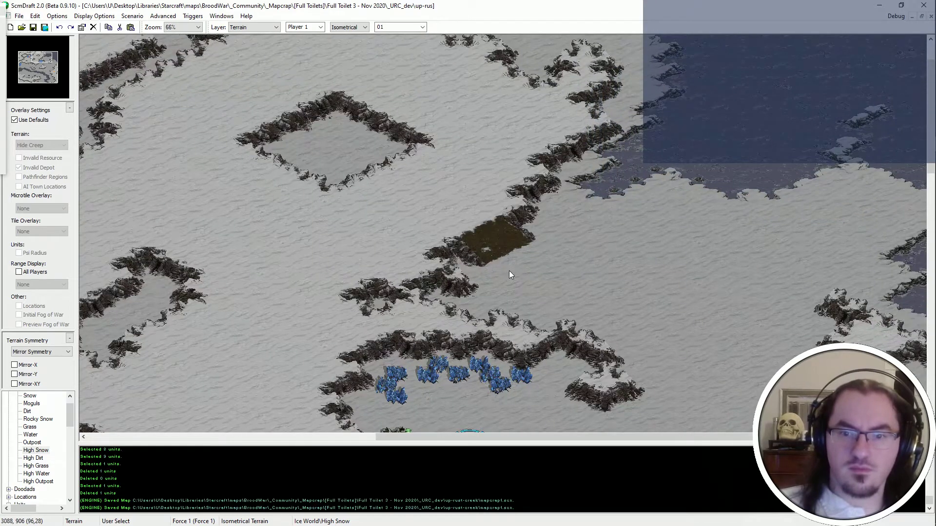
pyautogui.keyDown('ctrl'); pyautogui.scroll(-1, 525, 295); pyautogui.keyUp('ctrl')
pyautogui.keyDown('ctrl'); pyautogui.scroll(1, 389, 62); pyautogui.keyUp('ctrl')
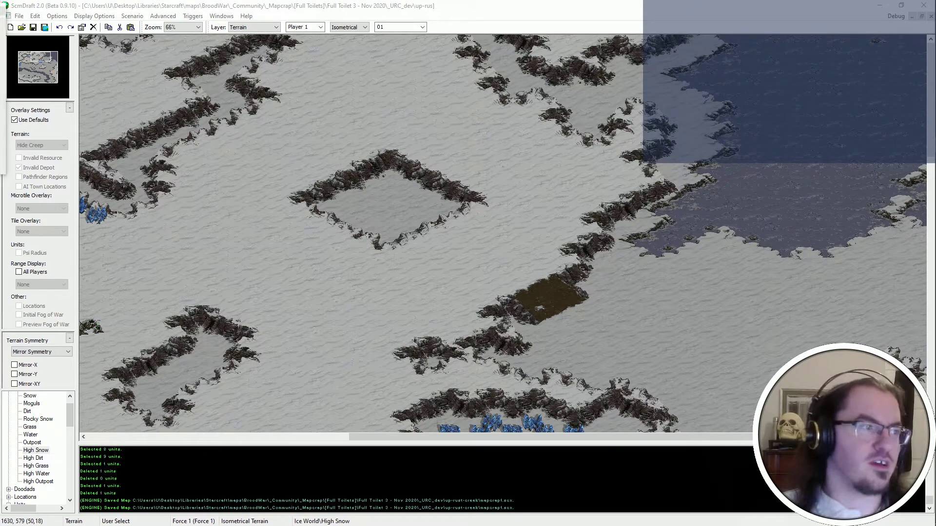
pyautogui.moveTo(478, 327); pyautogui.dragTo(473, 322, button='middle')
pyautogui.click(364, 27)
pyautogui.click(347, 31)
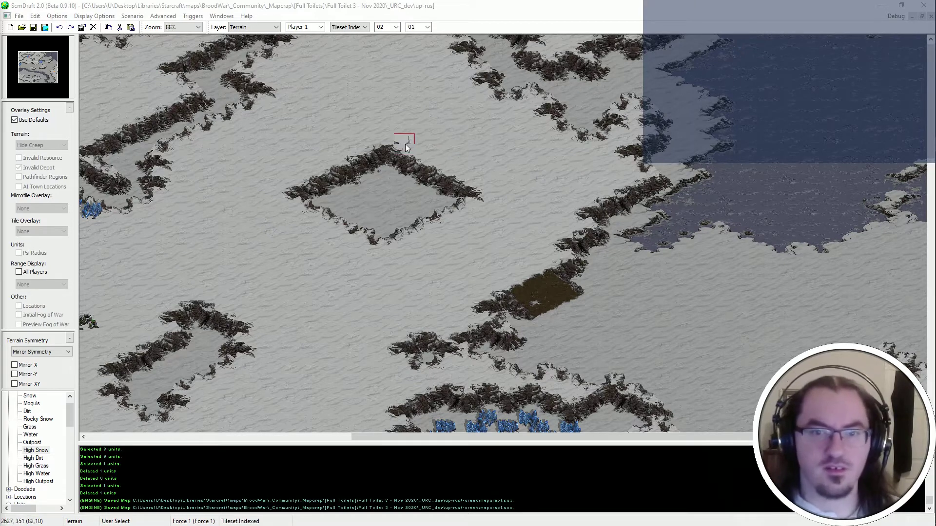
# Try a stone wall-edge tile block on the northeast cliff of the diamond-shaped plateau, near its north tip.
pyautogui.click(407, 142)
pyautogui.keyDown('ctrl'); pyautogui.scroll(3, 539, 195); pyautogui.keyUp('ctrl')
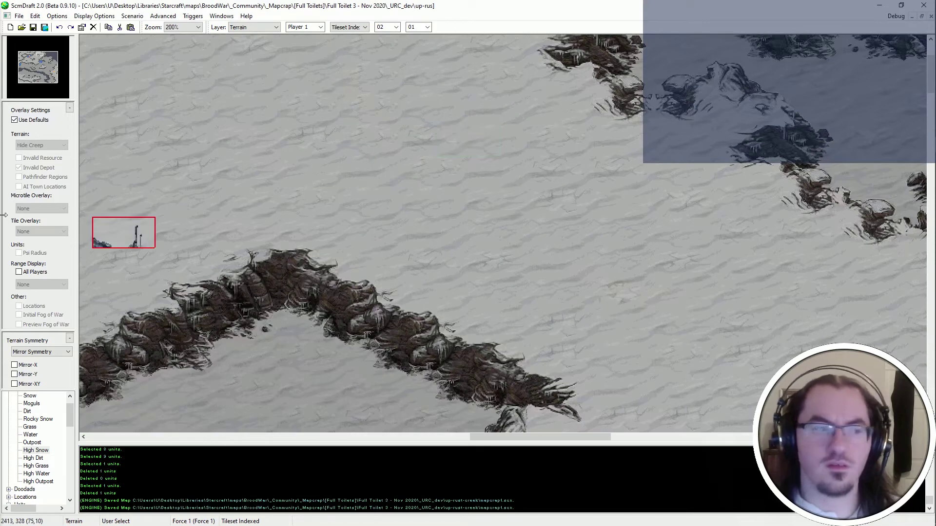
pyautogui.click(339, 300)
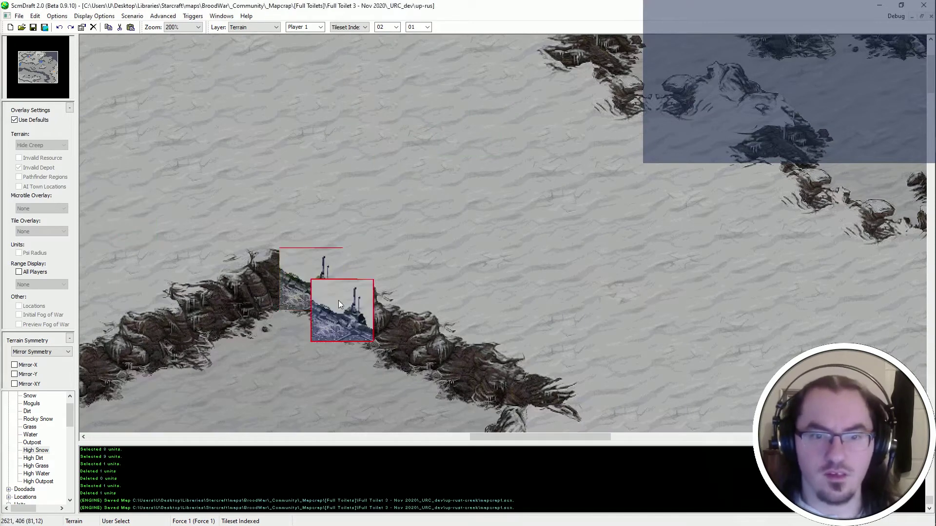
pyautogui.hotkey('ctrl', 'z')
pyautogui.click(303, 384)
pyautogui.hotkey('ctrl', 'z')
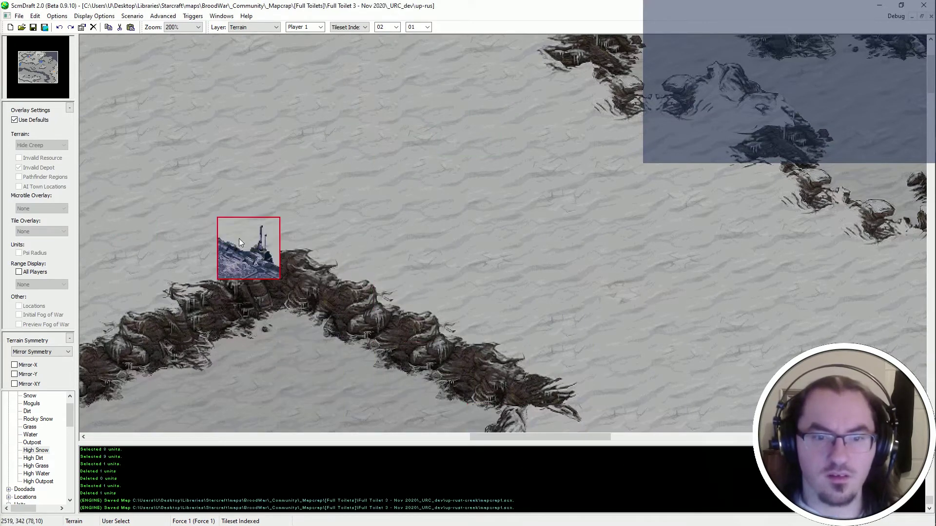
pyautogui.click(316, 278)
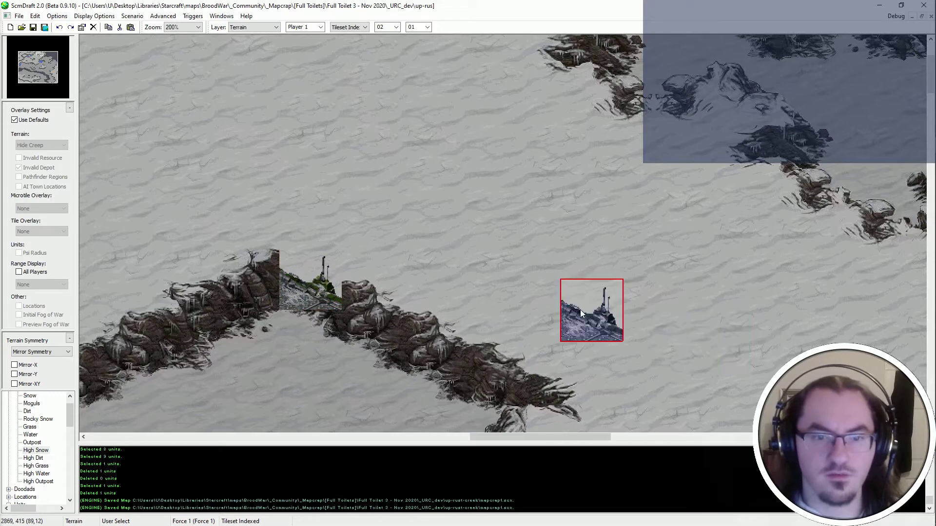
pyautogui.hotkey('ctrl', 'z')
pyautogui.scroll(-1, 457, 293)
pyautogui.click(355, 279)
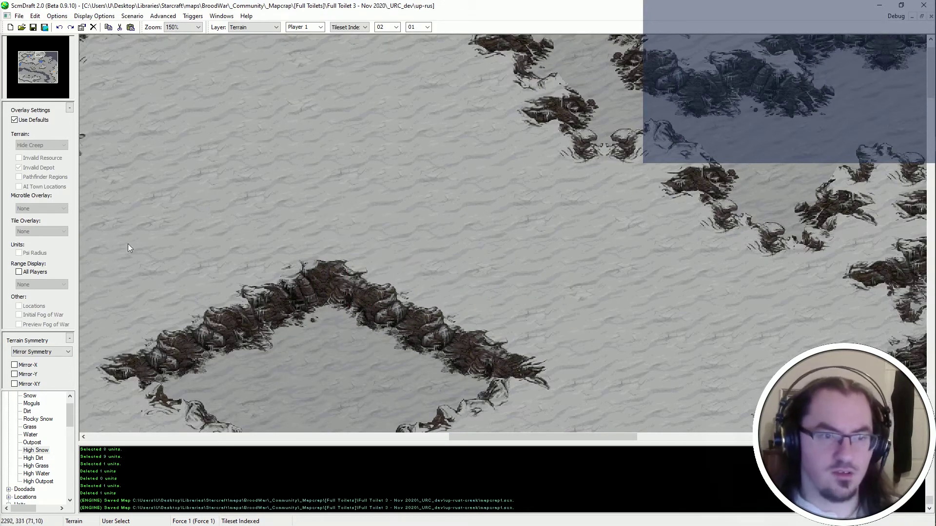
# Turn off the default overlay settings, inspect the terrain with the Height tile overlay, and set the overlay back to None.
pyautogui.click(15, 120)
pyautogui.scroll(-3, 42, 232)
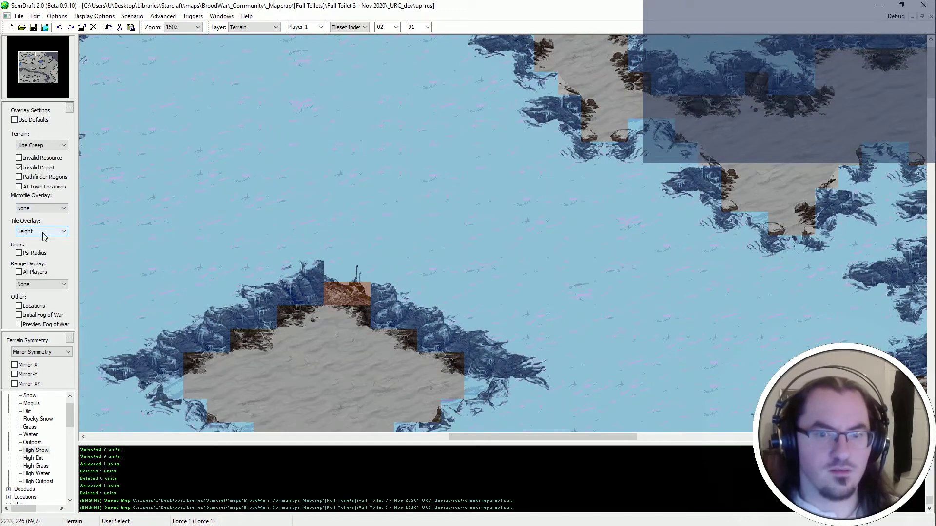
pyautogui.scroll(2, 45, 236)
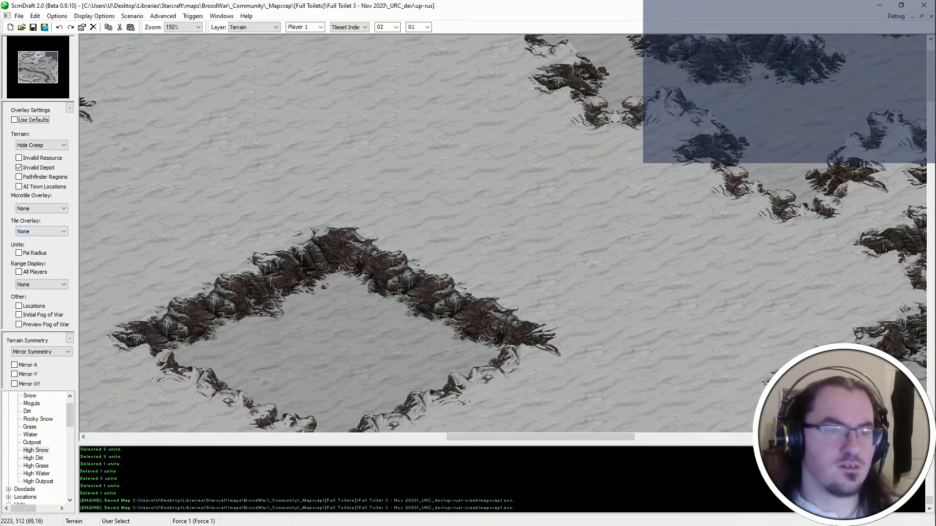
# Replace the plateau's northeast cliff with stone wall-edge tiles, from the north tip down to the east corner.
pyautogui.click(358, 249)
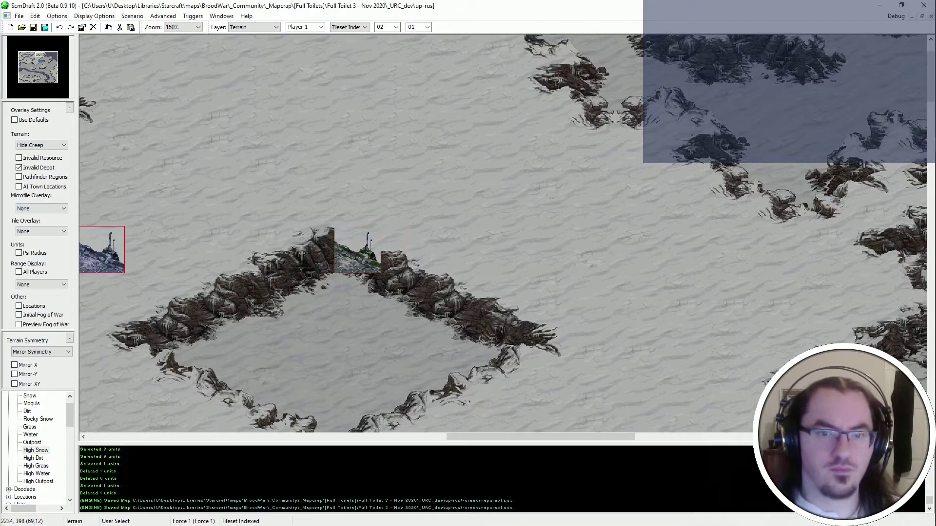
pyautogui.click(405, 271)
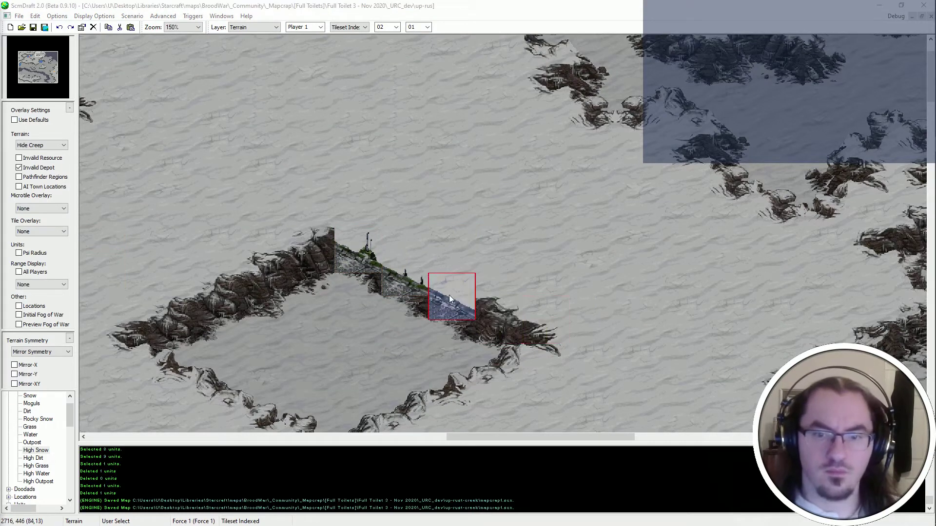
pyautogui.click(493, 315)
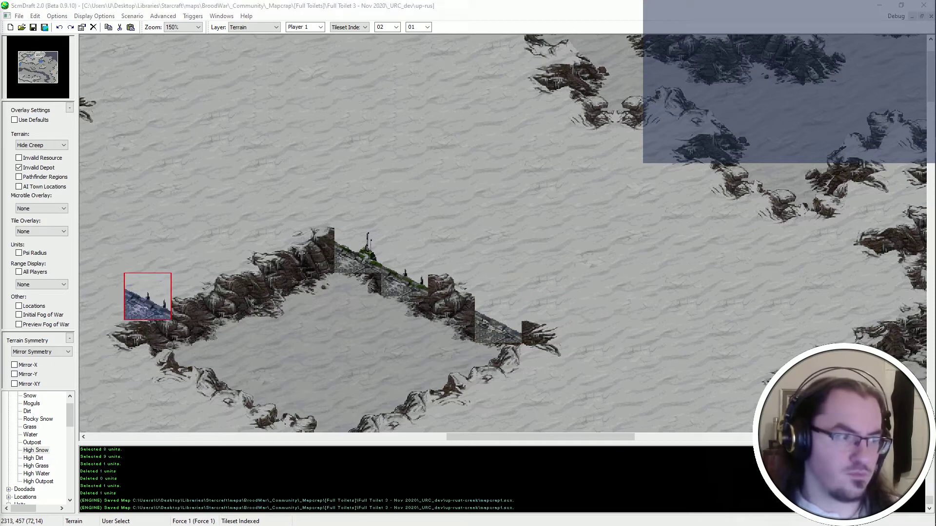
pyautogui.click(451, 297)
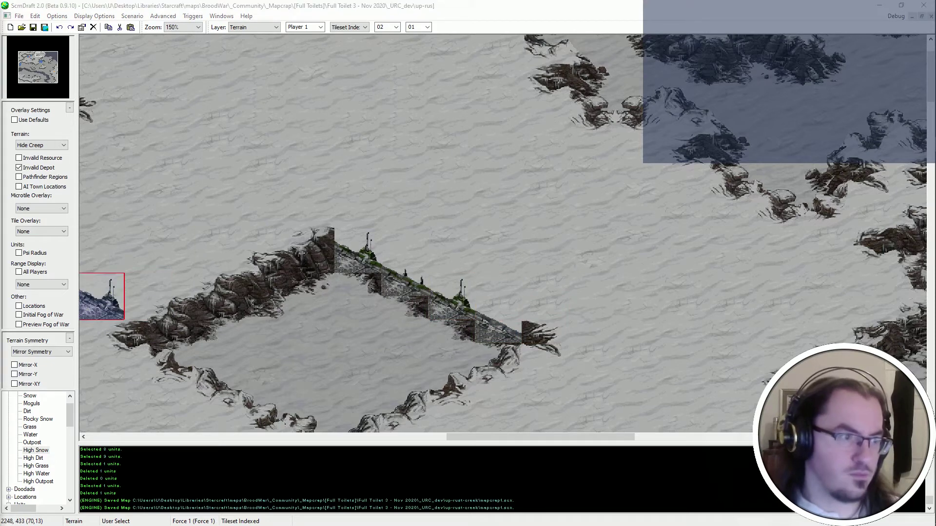
pyautogui.click(362, 248)
# Place the stone wall's east corner and continue the wall tiles along the plateau's southeast edge to the south tip.
pyautogui.moveTo(333, 311); pyautogui.dragTo(307, 362, button='middle')
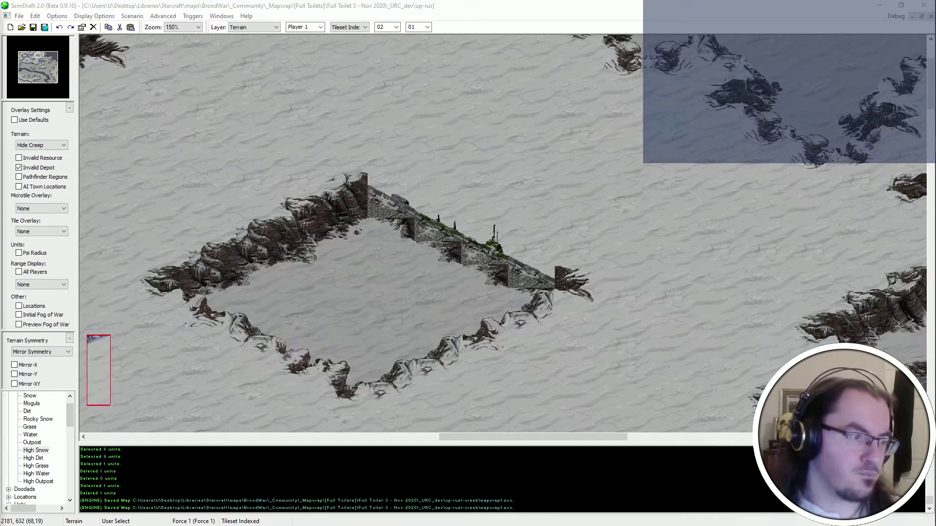
pyautogui.click(578, 300)
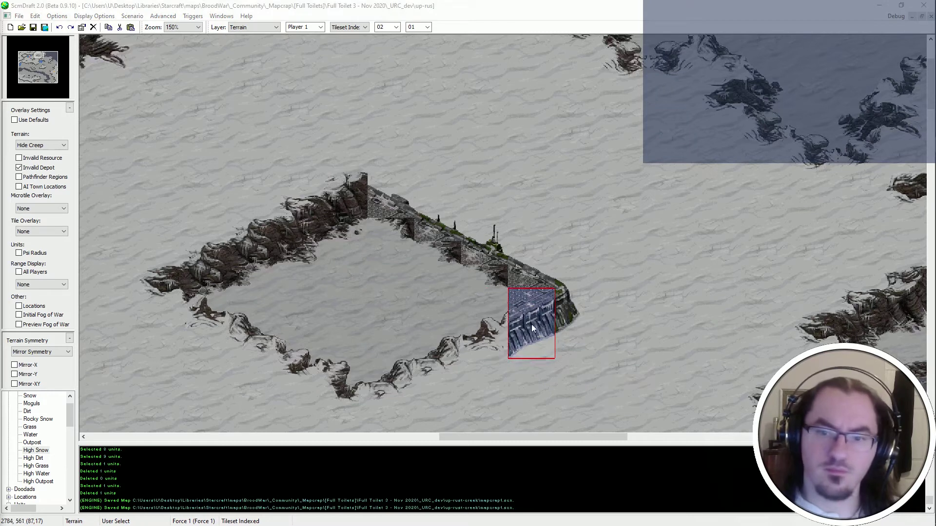
pyautogui.click(531, 324)
pyautogui.click(436, 371)
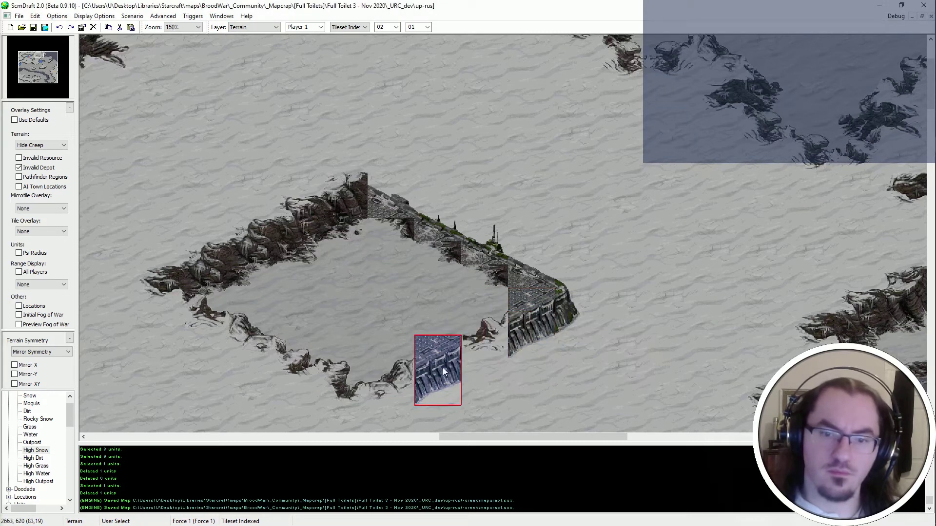
pyautogui.click(396, 387)
# Build the stone wall along the plateau's southwest edge from the south tip and cap it at the west corner.
pyautogui.scroll(-2, 234, 351)
pyautogui.hscroll(-5, 234, 351)
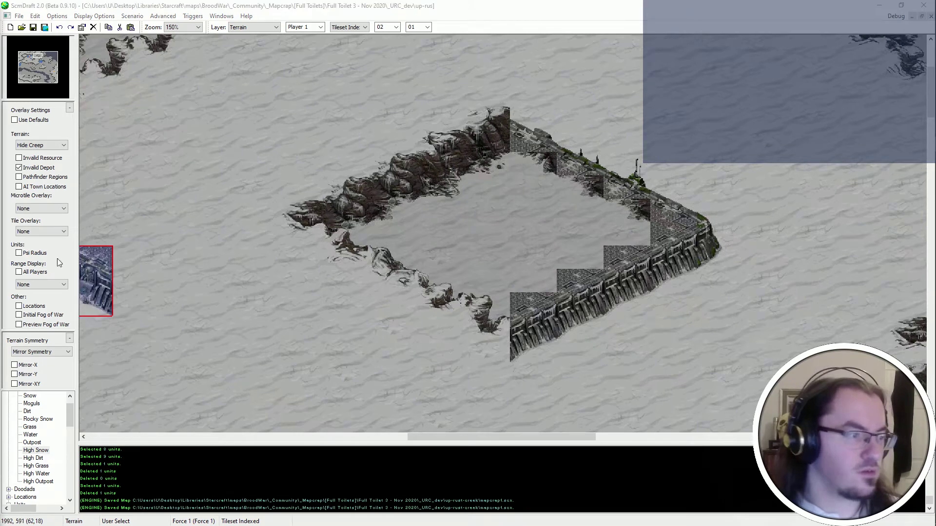
pyautogui.click(487, 327)
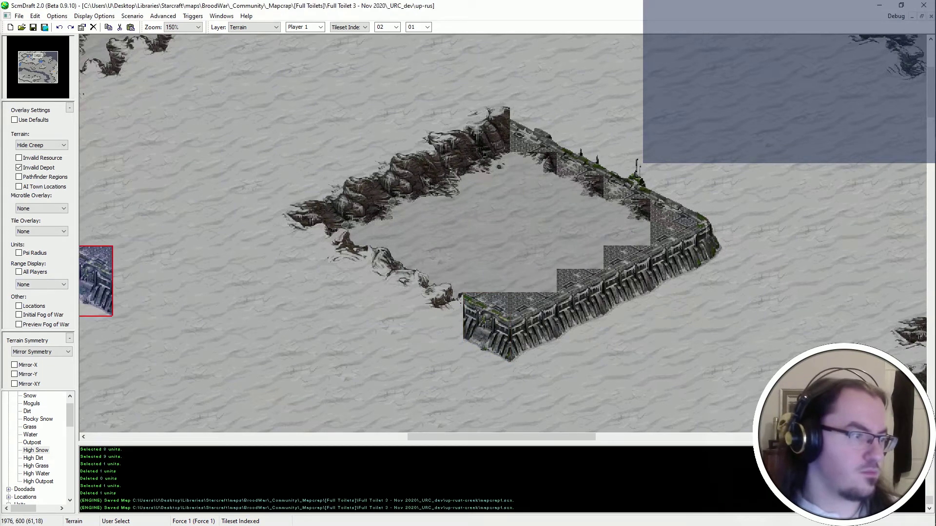
pyautogui.click(439, 305)
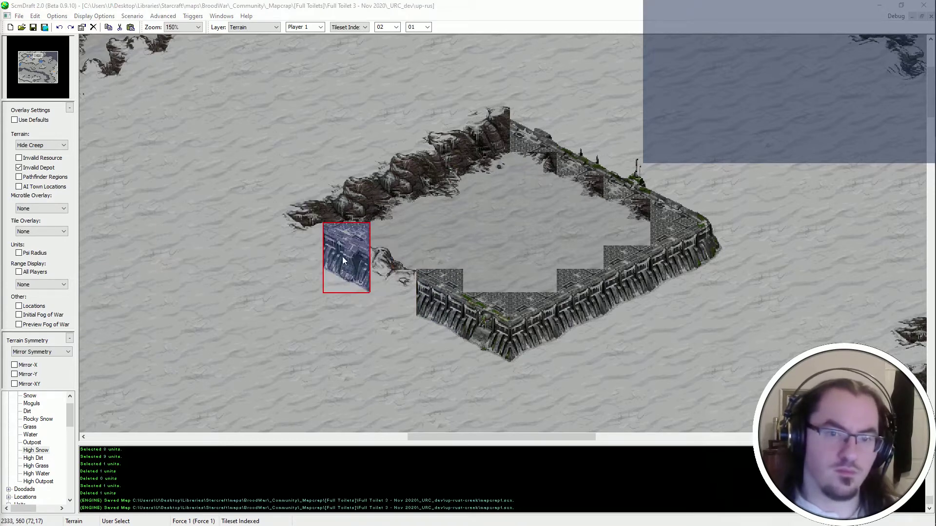
pyautogui.click(349, 265)
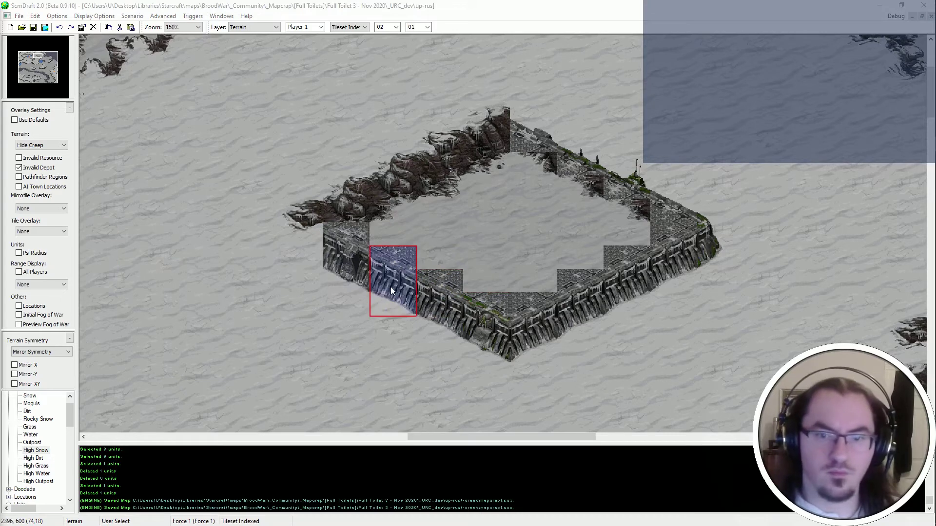
pyautogui.click(390, 287)
pyautogui.hotkey('ctrl', 'z')
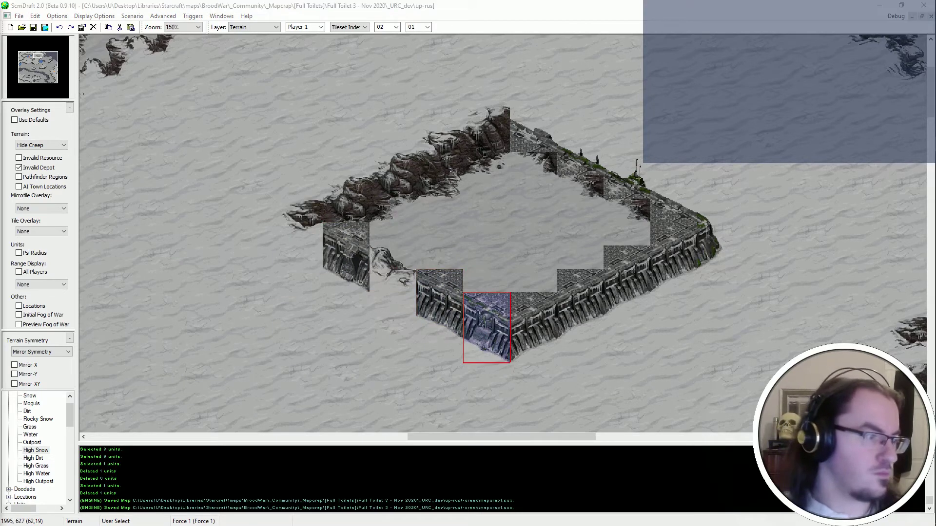
pyautogui.click(392, 282)
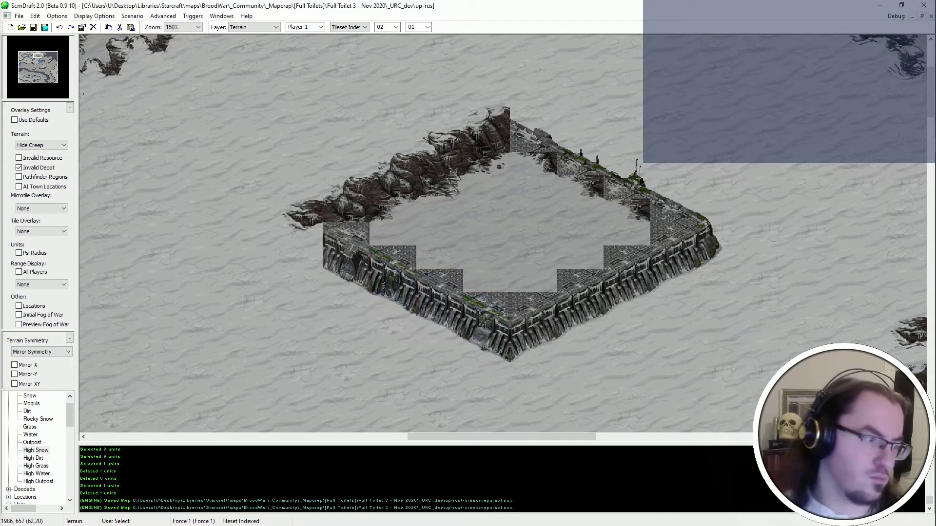
pyautogui.click(303, 238)
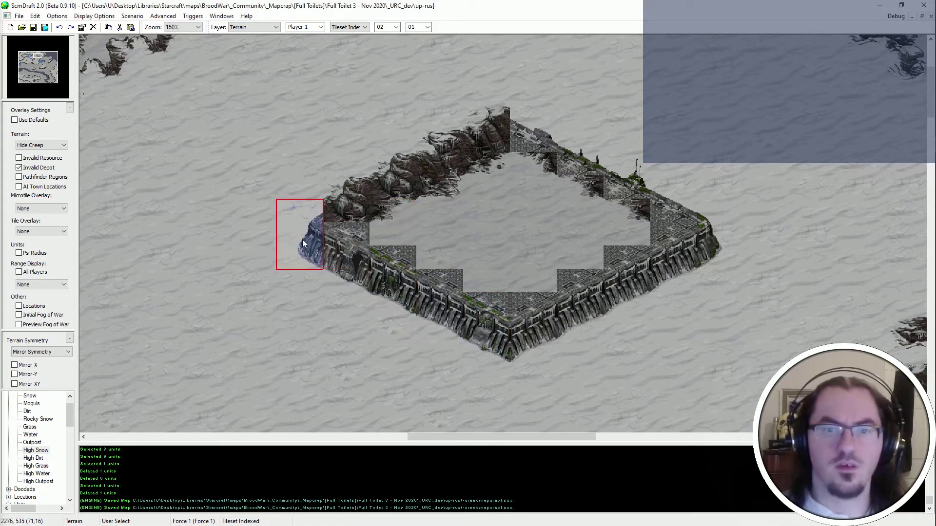
# Try placing stone stair tiles on the snow beside the plateau's northwest cliff.
pyautogui.press('Up')
pyautogui.press('Right')
pyautogui.press('Up')
pyautogui.press('Right')
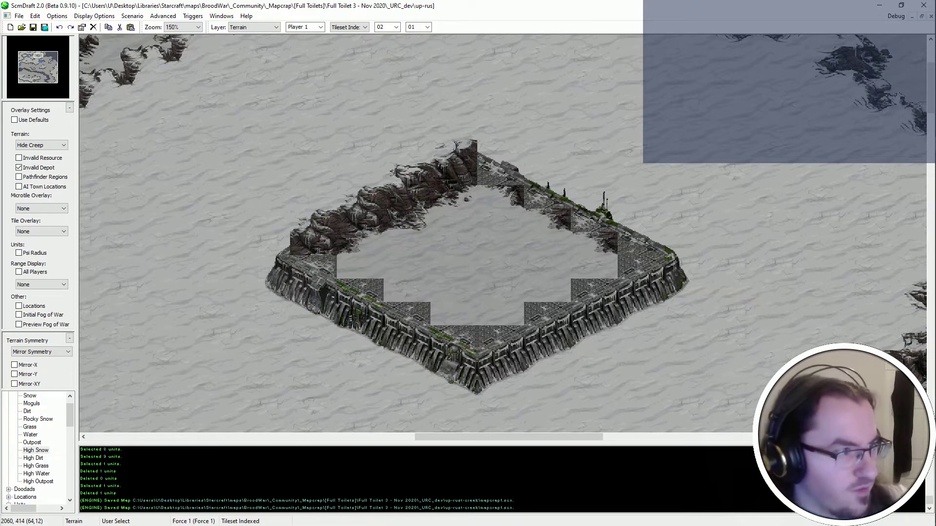
pyautogui.click(289, 190)
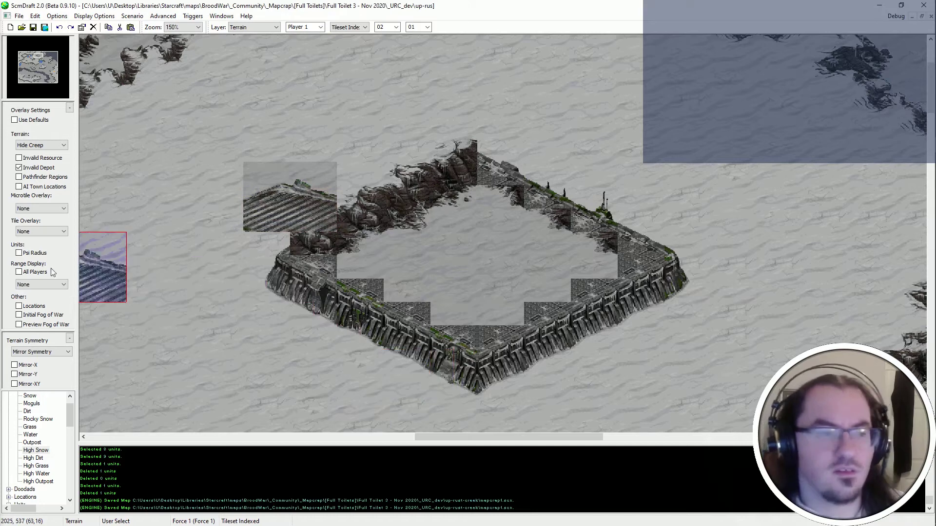
pyautogui.hotkey('ctrl', 'z')
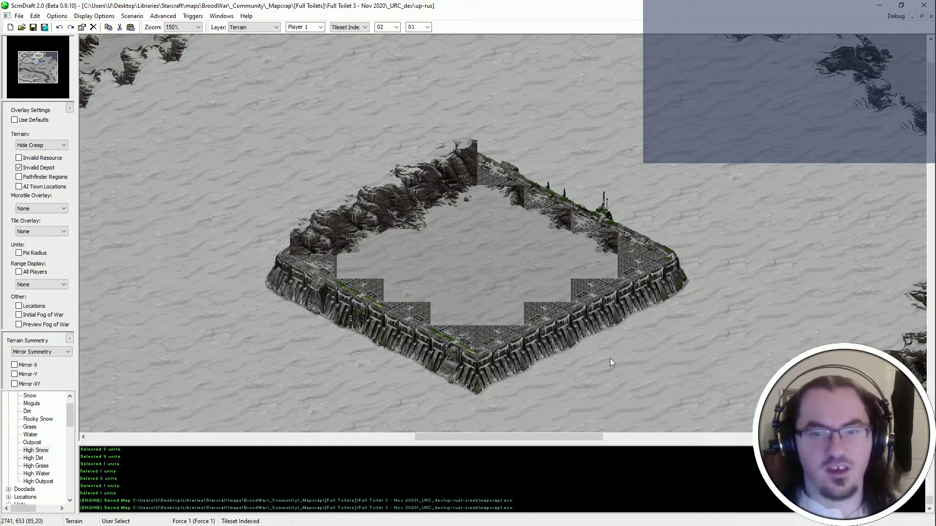
# Switch to File Explorer and browse from BroodWar through _Community, _Mapcrap and [Full Toilets] to the Full Toilet 2 - Feb 2020 folder.
pyautogui.press('super+e')
pyautogui.click(354, 96)
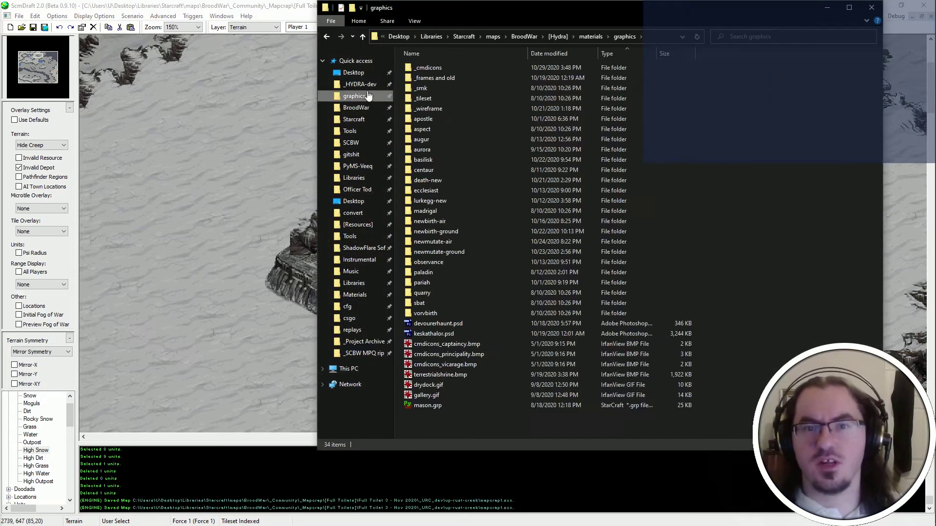
pyautogui.click(359, 84)
pyautogui.click(554, 37)
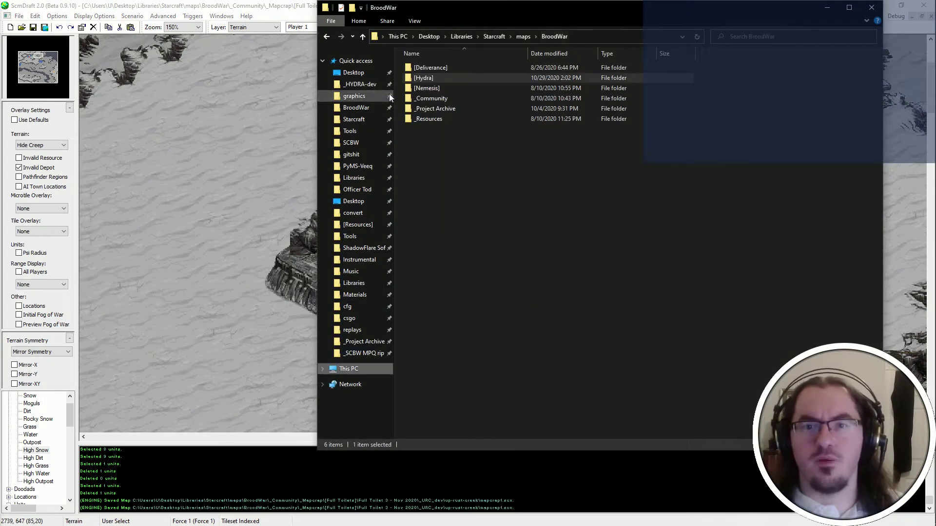
pyautogui.doubleClick(429, 97)
pyautogui.click(450, 78)
pyautogui.doubleClick(449, 77)
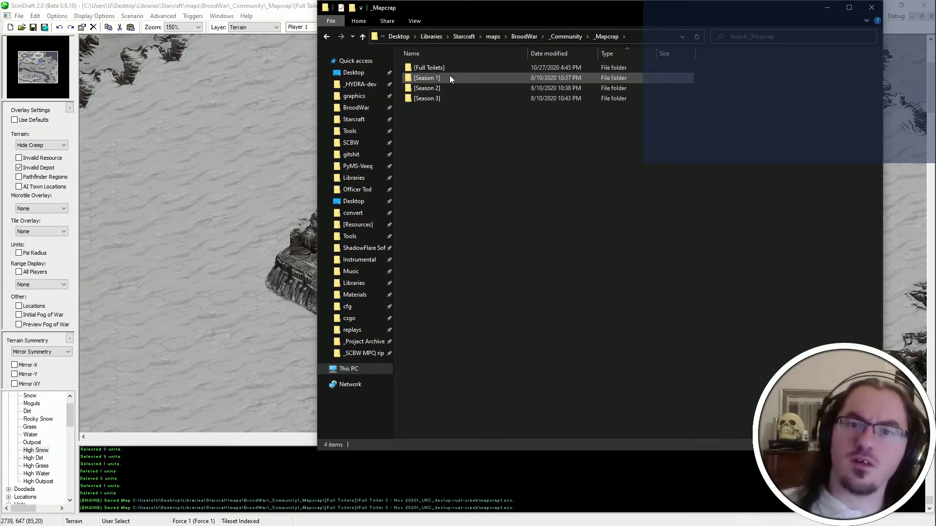
pyautogui.doubleClick(457, 67)
pyautogui.doubleClick(464, 78)
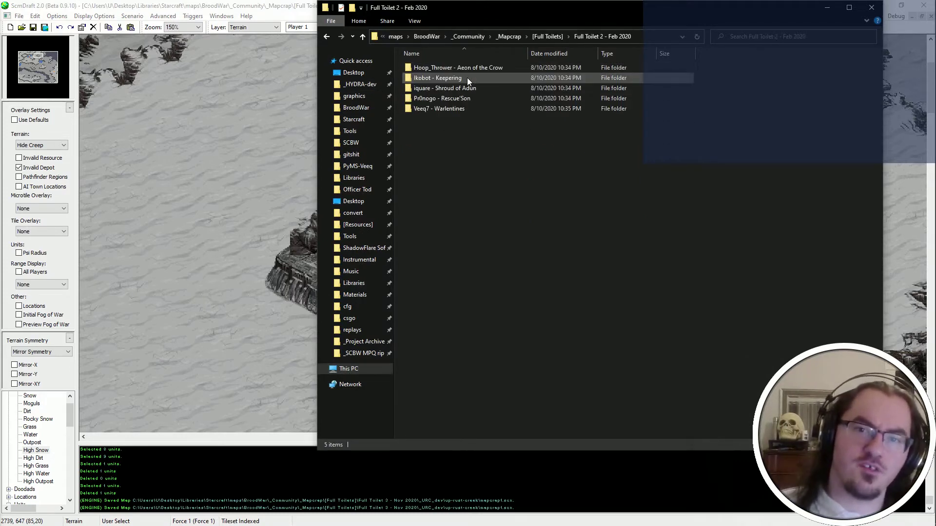
# Open the map Rescue'Son.scx in ScmDraft 2 with the HYDRA profile.
pyautogui.doubleClick(465, 97)
pyautogui.doubleClick(463, 109)
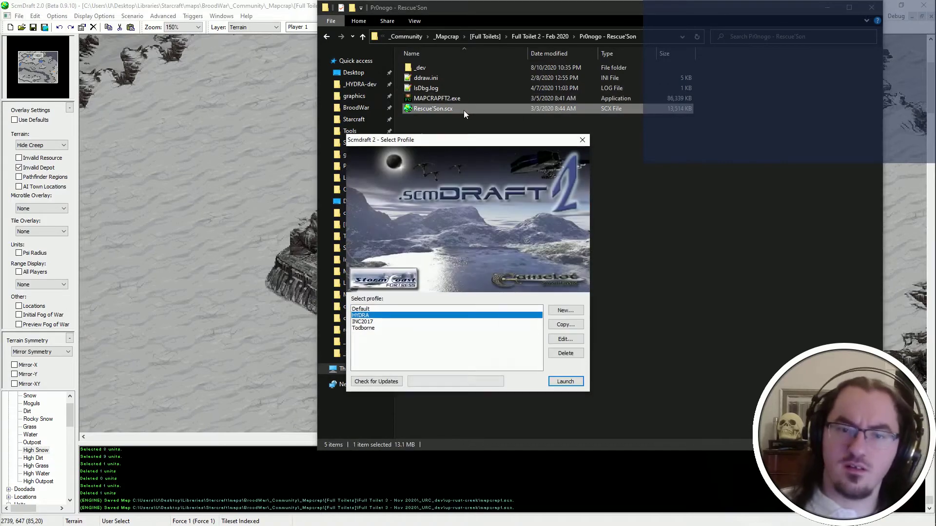
pyautogui.press('Return')
# Examine the stone stair platform in the Rescue'Son map and look through its Tileset Indexed palette for the stair tile groups.
pyautogui.moveTo(36, 74); pyautogui.dragTo(21, 74)
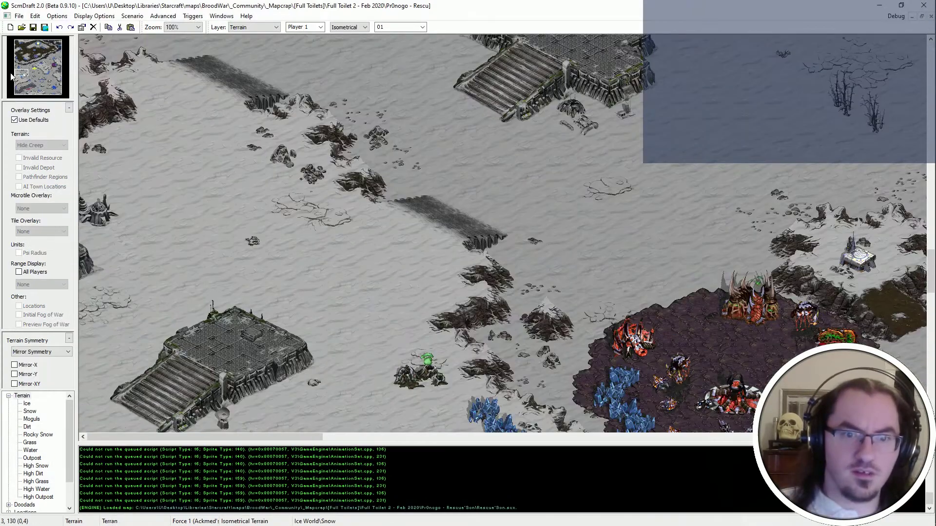
pyautogui.scroll(-2, 305, 297)
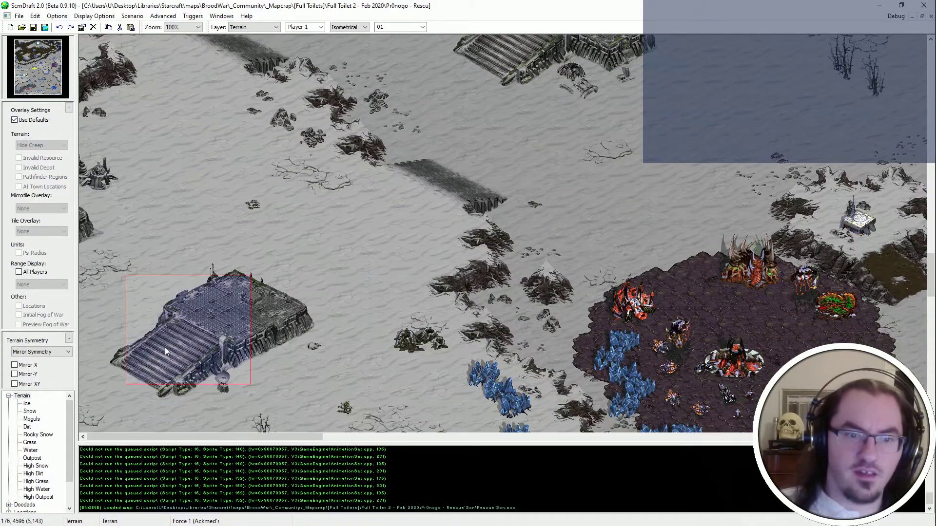
pyautogui.click(363, 27)
pyautogui.click(351, 51)
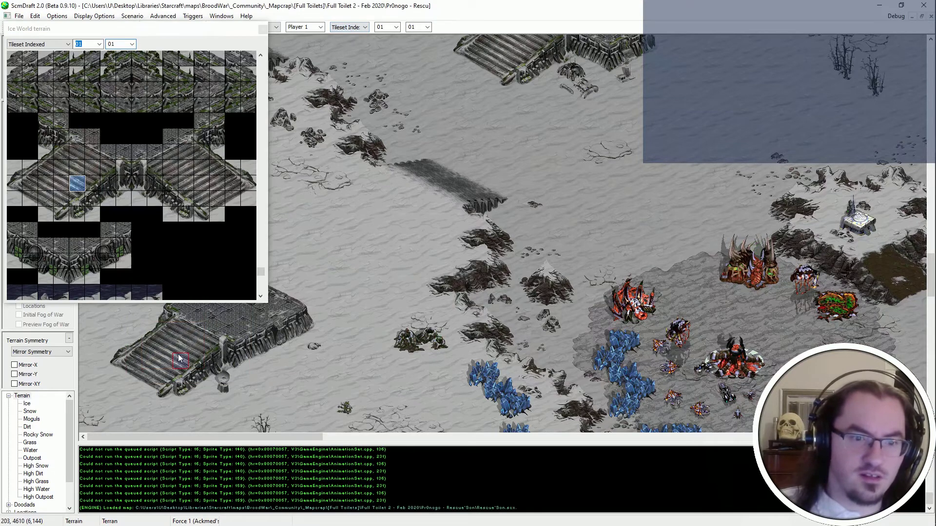
pyautogui.scroll(4, 139, 135)
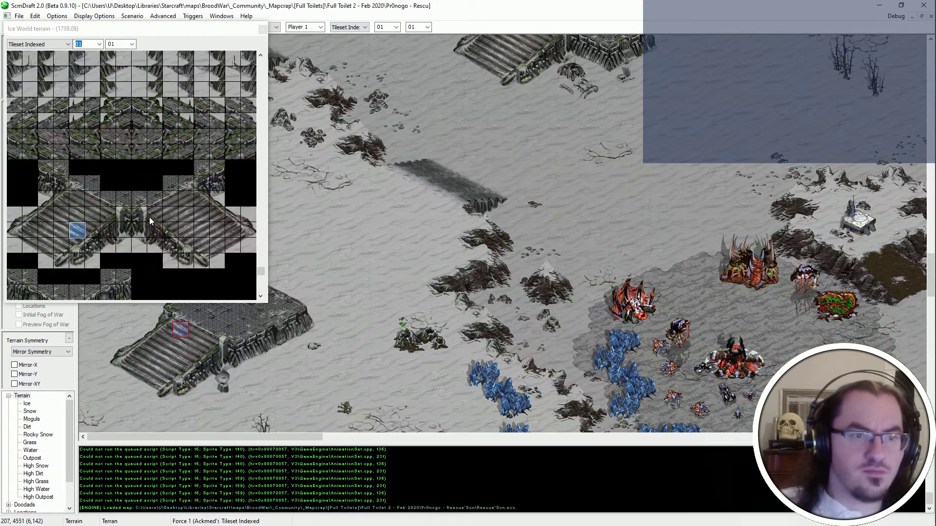
pyautogui.scroll(-13, 150, 219)
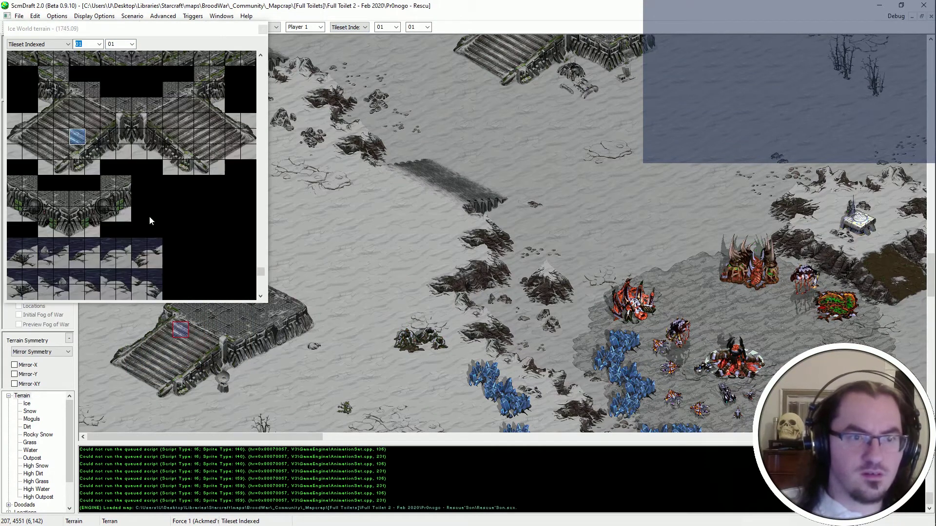
pyautogui.scroll(-19, 149, 216)
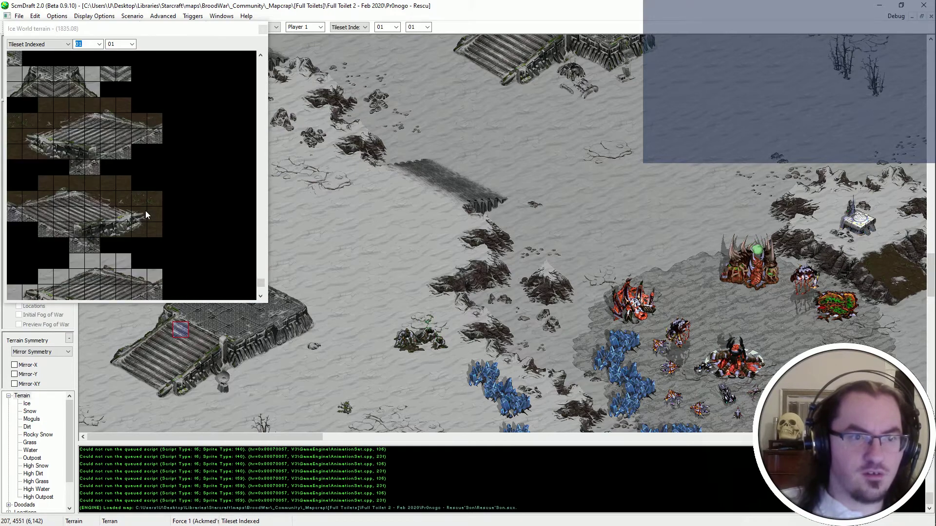
pyautogui.scroll(-9, 147, 215)
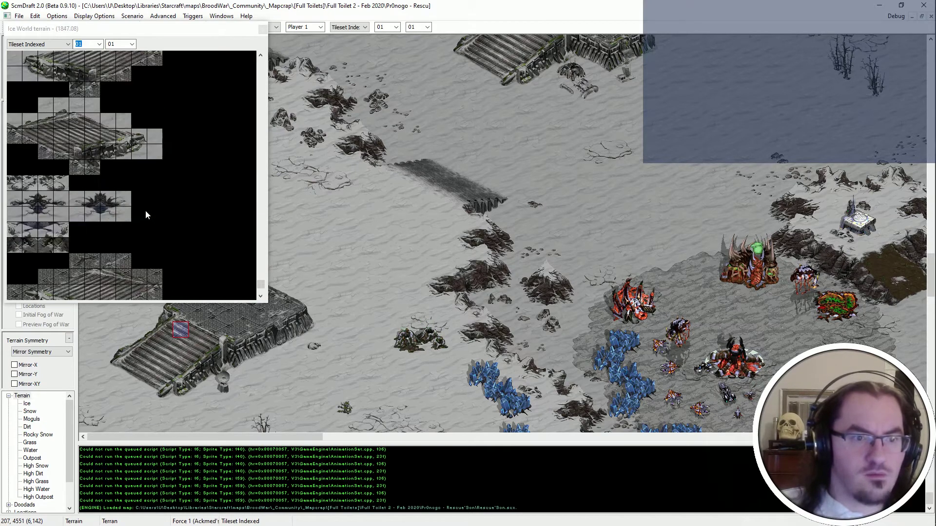
pyautogui.scroll(-6, 147, 214)
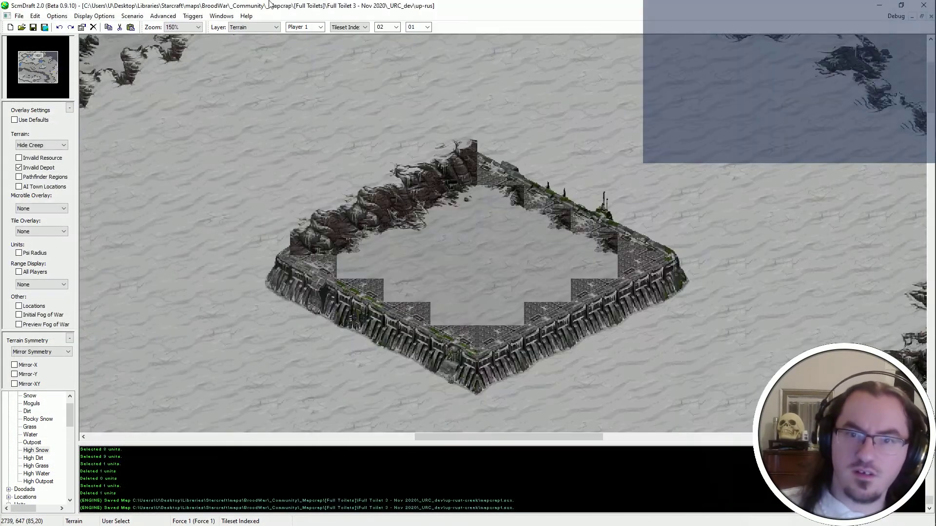
# Replace the rocky cliffs along the plateau's northwest edge with stone ledge tiles, from the north tip to the west corner.
pyautogui.moveTo(507, 211); pyautogui.dragTo(518, 244, button='middle')
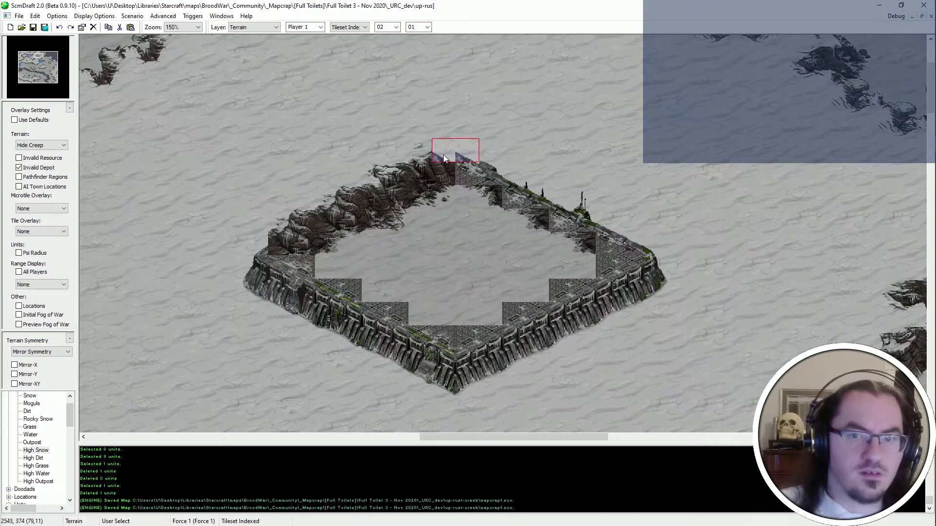
pyautogui.click(412, 165)
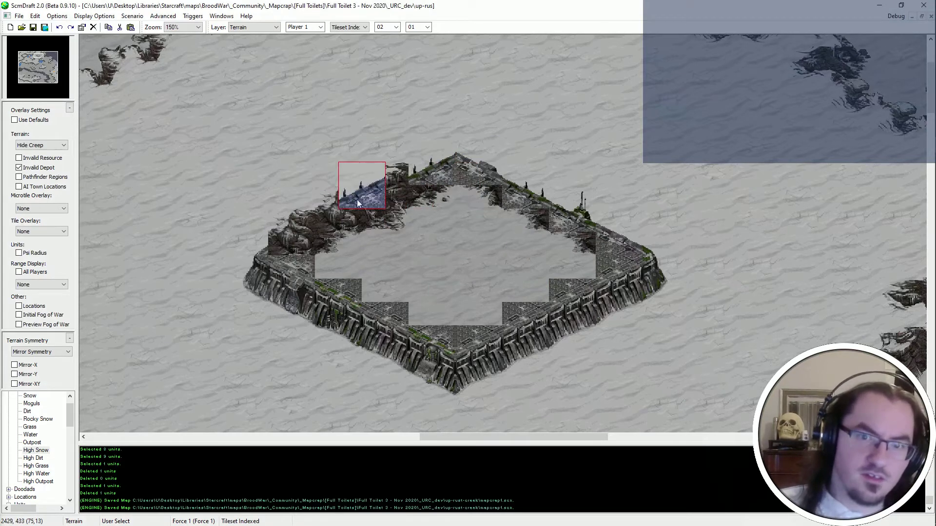
pyautogui.click(338, 209)
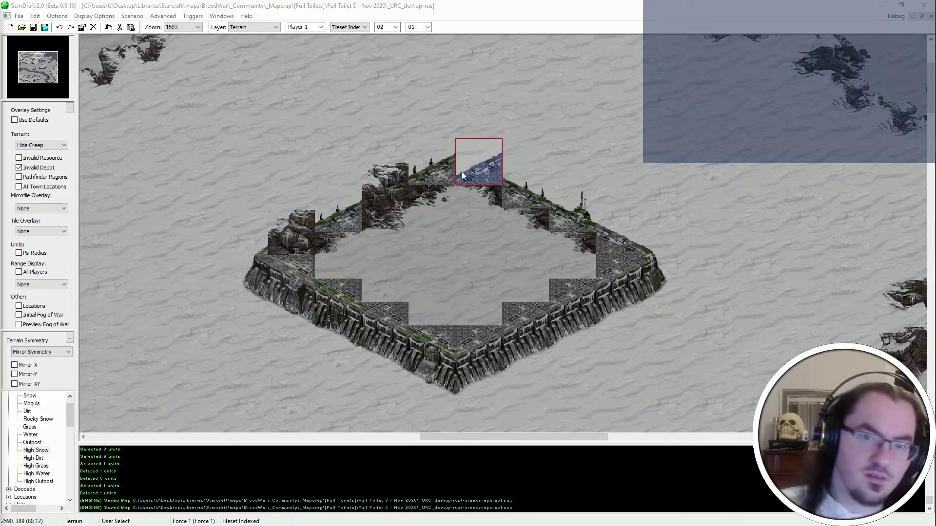
pyautogui.click(390, 210)
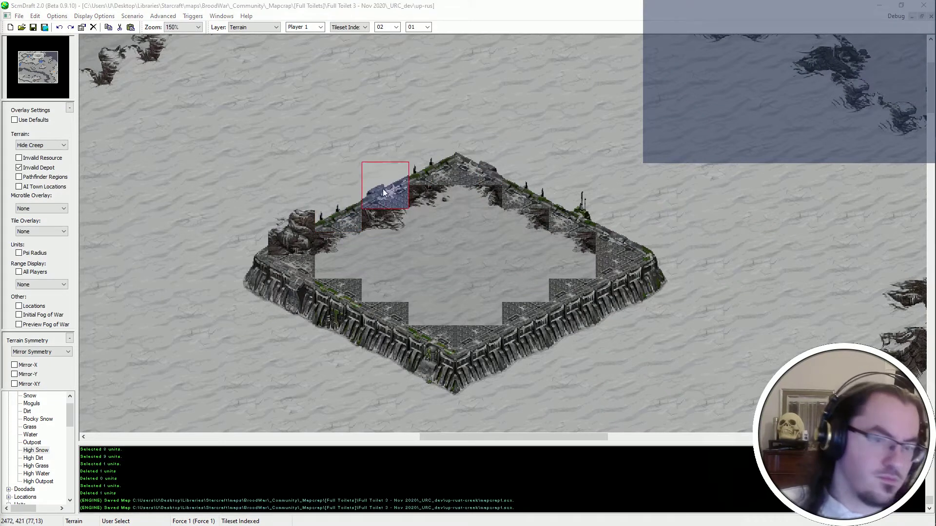
# Place the stone staircase tiles on the plateau's southeast wall, descending to the southeast near the east corner.
pyautogui.press('Down')
pyautogui.press('Right')
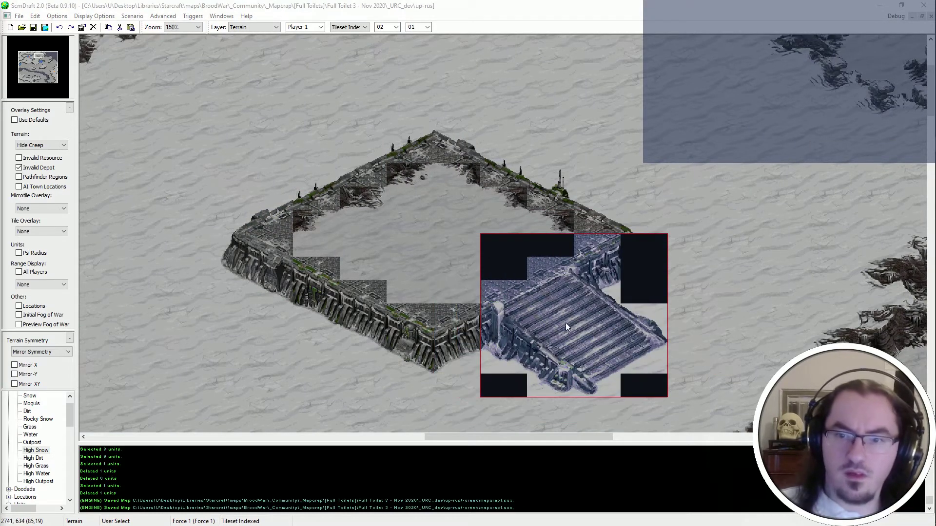
pyautogui.click(565, 323)
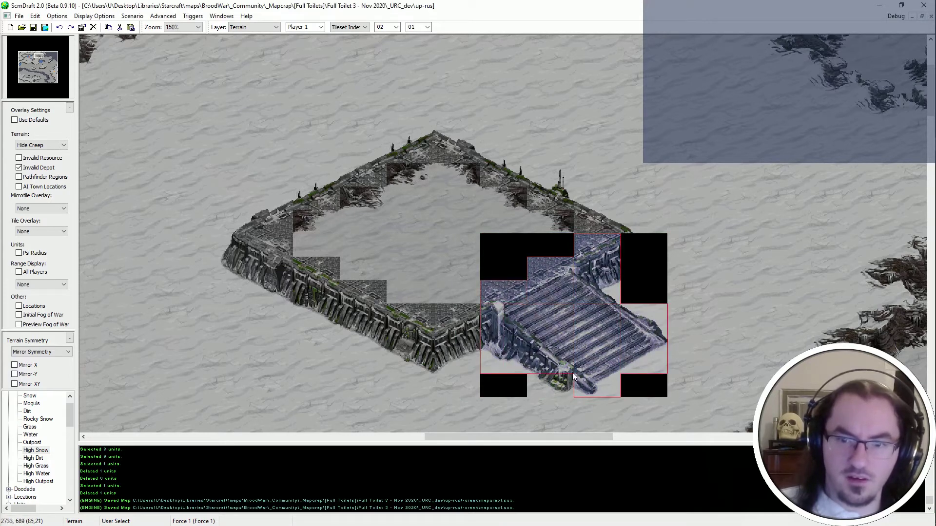
pyautogui.press('Escape')
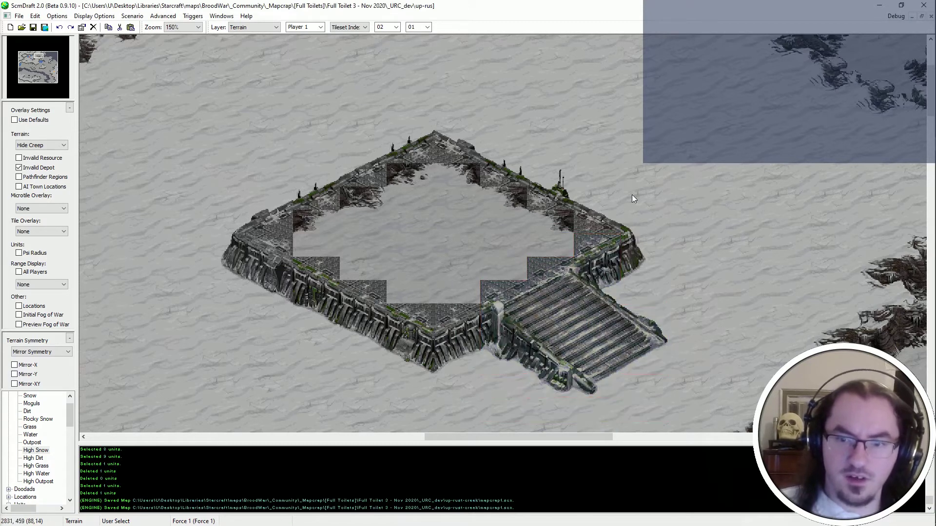
# Fill the snow interior of the walled platform with High Outpost terrain using the Rectangular brush mode.
pyautogui.moveTo(632, 195); pyautogui.dragTo(471, 162, button='middle')
pyautogui.moveTo(754, 321); pyautogui.dragTo(668, 288, button='middle')
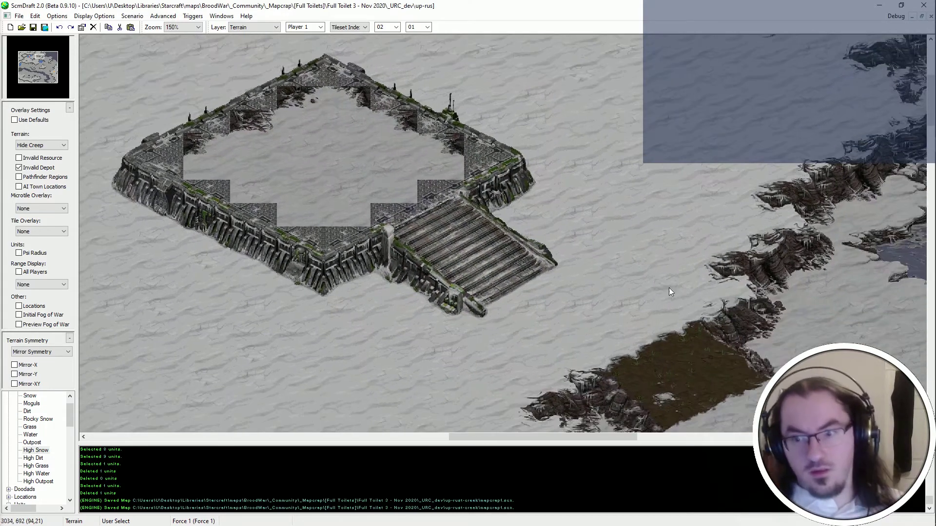
pyautogui.scroll(-1, 569, 205)
pyautogui.moveTo(309, 182); pyautogui.dragTo(296, 132, button='middle')
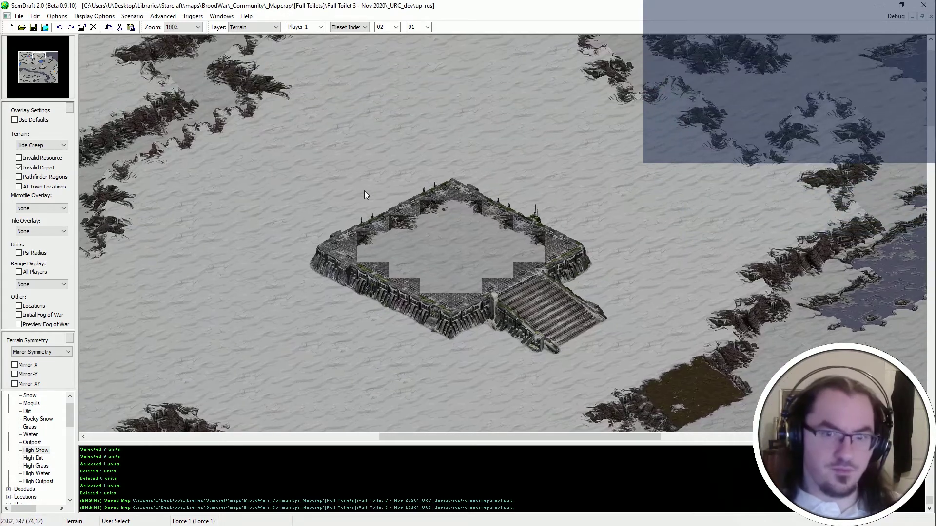
pyautogui.scroll(-1, 357, 29)
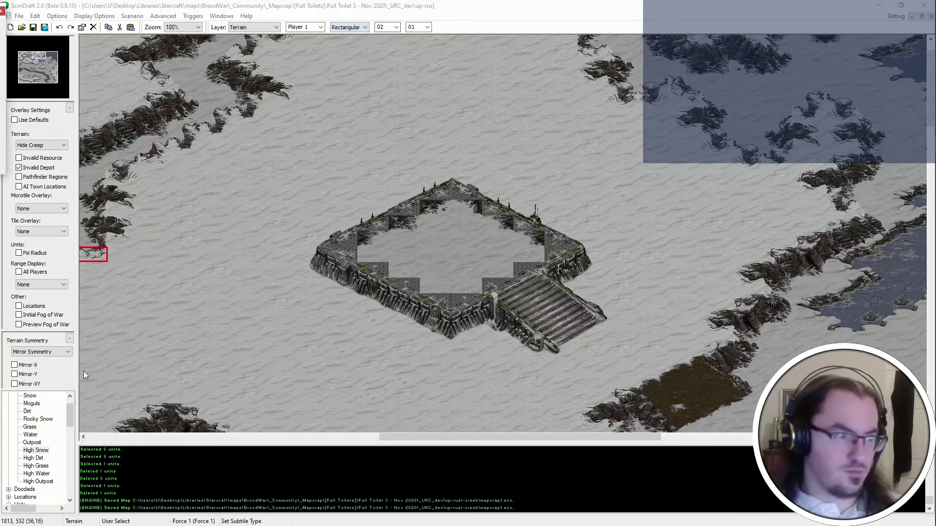
pyautogui.click(38, 481)
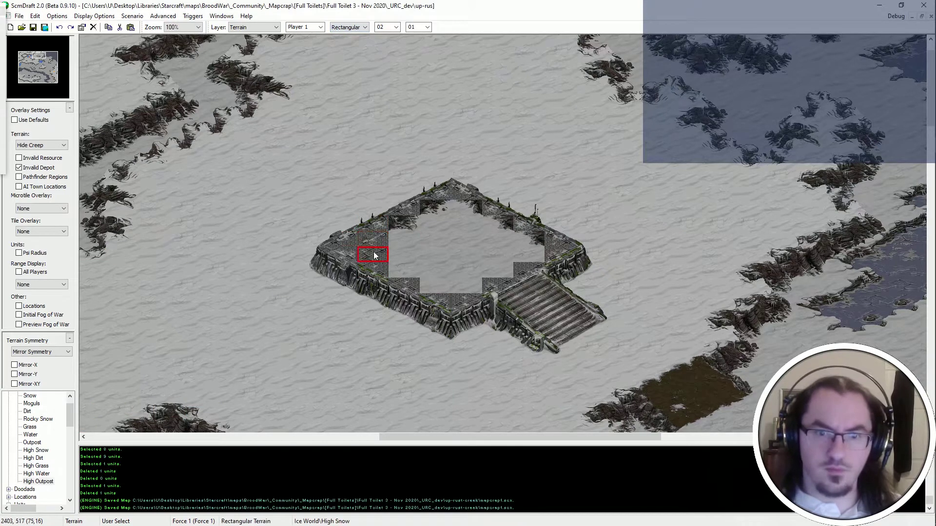
pyautogui.moveTo(399, 237)
pyautogui.mouseDown()
pyautogui.moveTo(404, 267)
pyautogui.moveTo(416, 209)
pyautogui.moveTo(404, 220)
pyautogui.moveTo(426, 218)
pyautogui.moveTo(429, 268)
pyautogui.moveTo(453, 285)
pyautogui.moveTo(467, 280)
pyautogui.moveTo(467, 218)
pyautogui.moveTo(493, 219)
pyautogui.moveTo(524, 254)
pyautogui.moveTo(476, 247)
pyautogui.moveTo(467, 224)
pyautogui.moveTo(438, 263)
pyautogui.mouseUp()
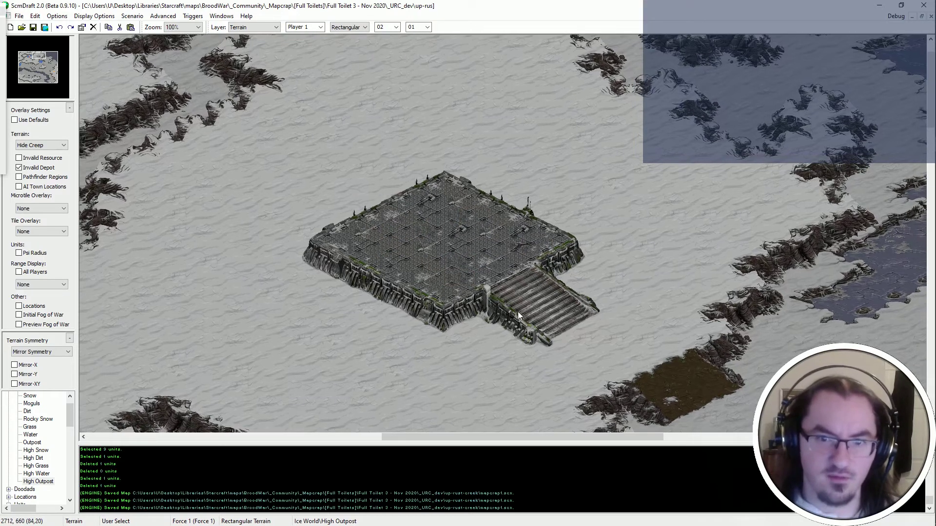
# Switch to the Git client, fetch the techtrees repository from origin and view its latest commit.
pyautogui.hotkey('alt', 'Tab')
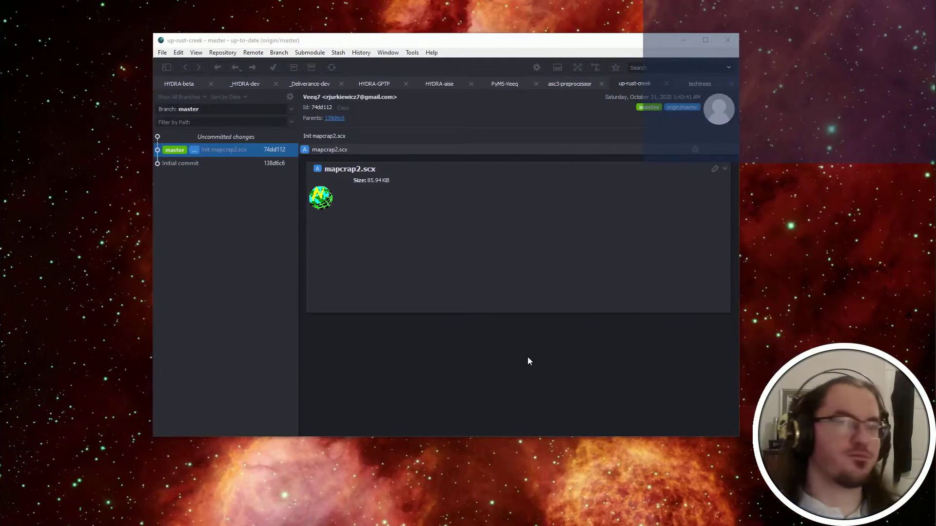
pyautogui.click(363, 248)
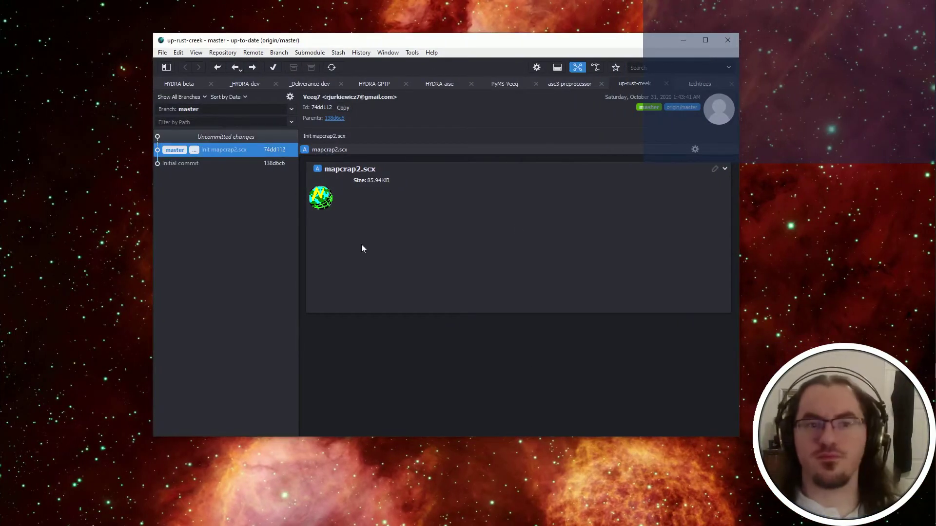
pyautogui.click(555, 86)
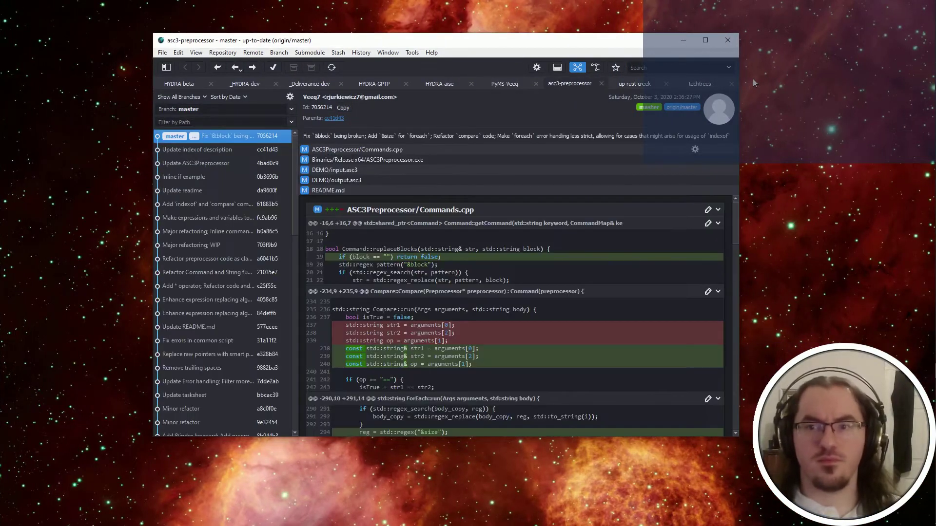
pyautogui.click(700, 83)
pyautogui.click(219, 70)
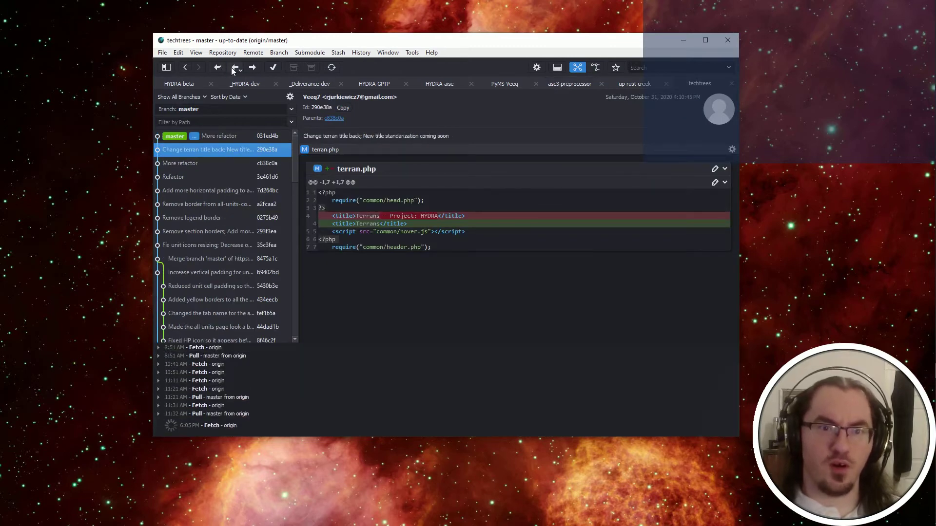
pyautogui.press('Up')
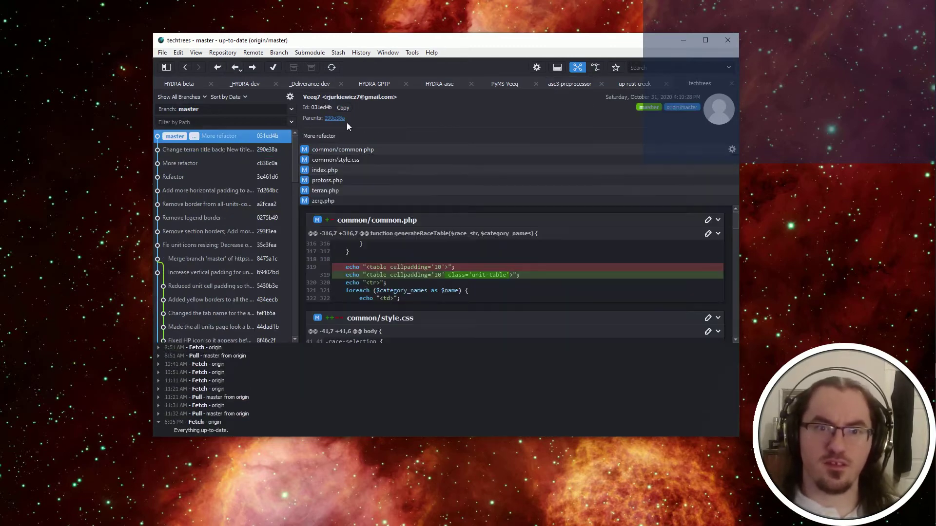
# Stage mapcrap1.scx in the up-rust-creek repository, commit it with the message "Init mapcrap1.scx" and push it to origin.
pyautogui.click(635, 83)
pyautogui.click(275, 138)
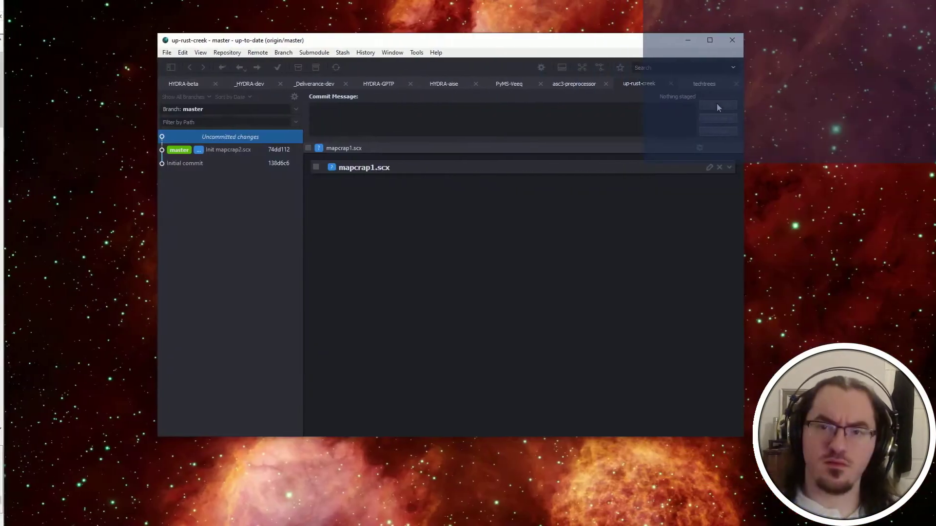
pyautogui.click(715, 105)
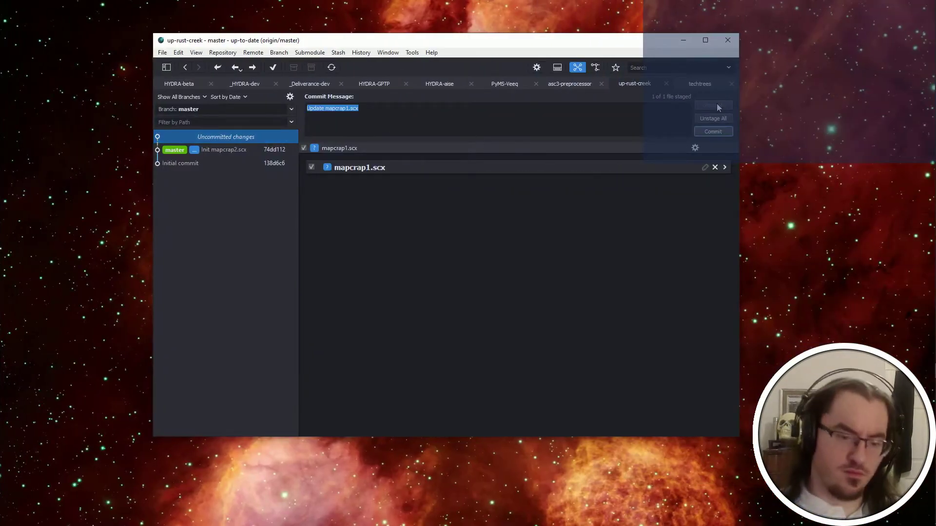
pyautogui.write('Init')
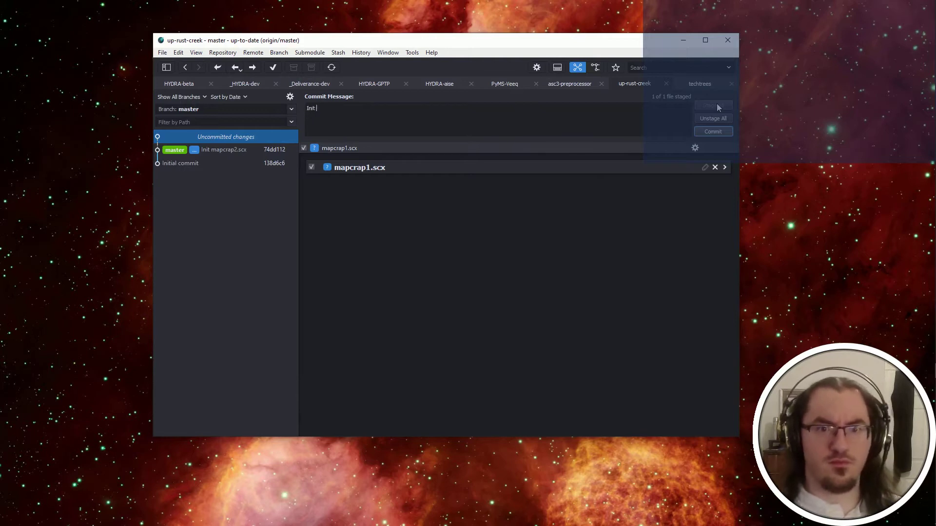
pyautogui.click(712, 131)
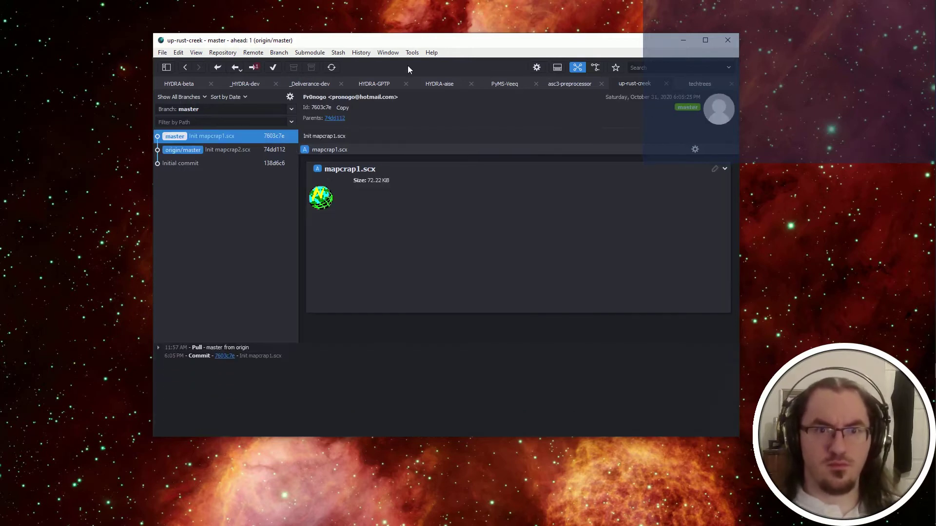
pyautogui.click(253, 67)
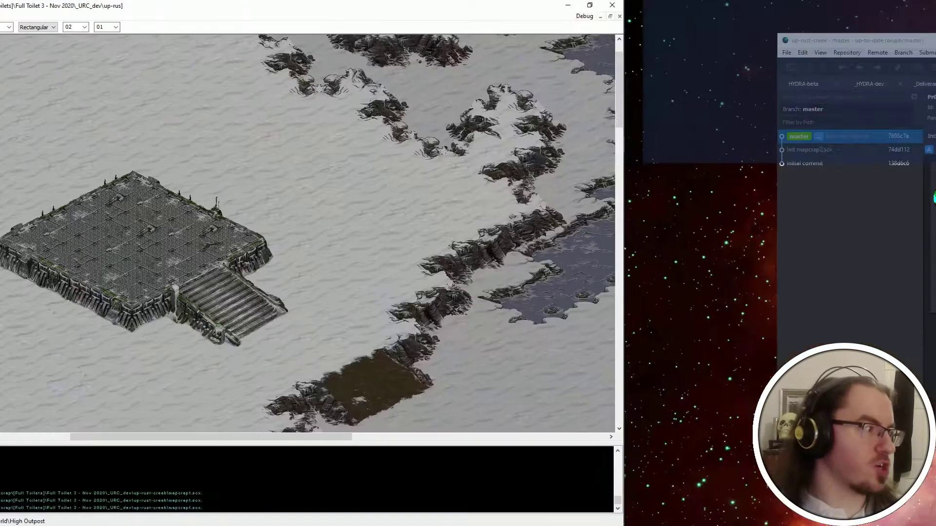
# Return to the map in ScmDraft 2 and switch the overlay settings to Use Defaults.
pyautogui.press('Right')
pyautogui.press('Down')
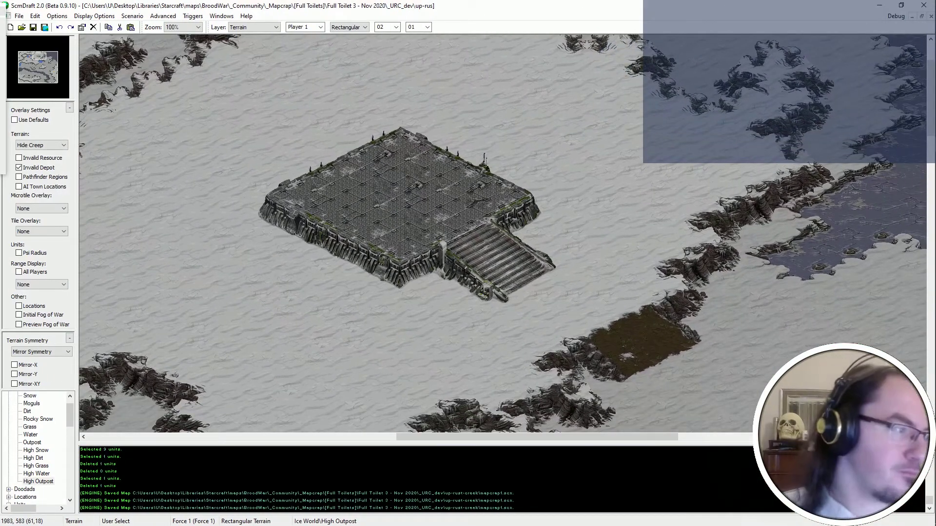
pyautogui.press('Up')
pyautogui.press('Left')
pyautogui.keyDown('ctrl'); pyautogui.scroll(-1, 371, 257); pyautogui.keyUp('ctrl')
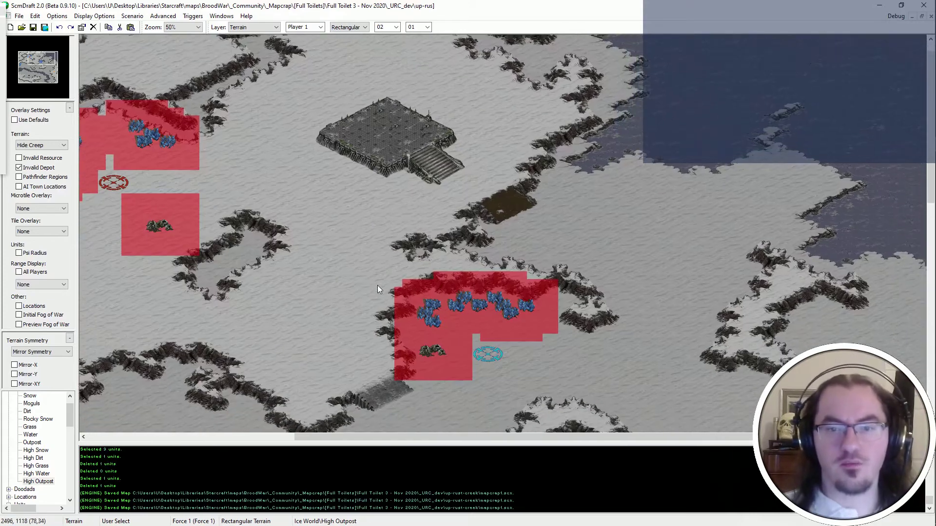
pyautogui.click(34, 120)
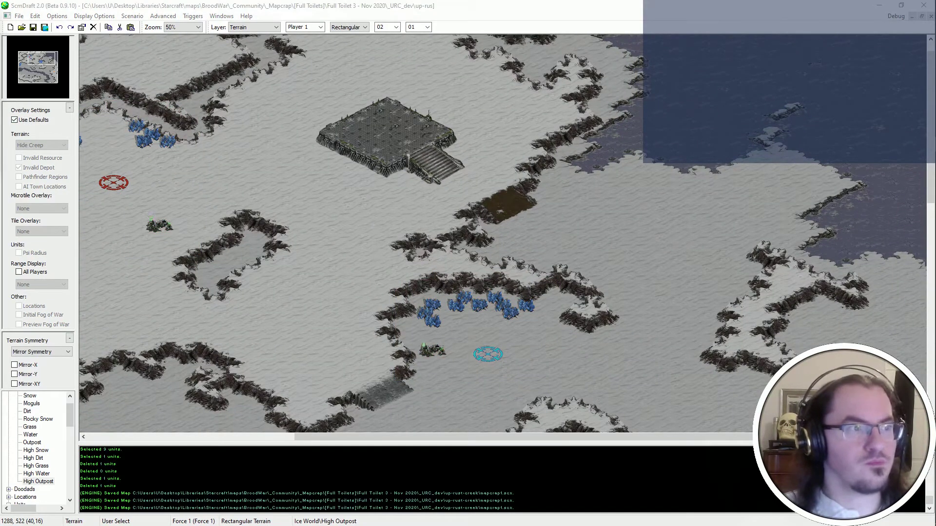
# Switch to the Units layer at the mineral base with the cyan start location, southeast of the stone platform.
pyautogui.press('Down')
pyautogui.press('Right')
pyautogui.keyDown('ctrl'); pyautogui.scroll(1, 572, 297); pyautogui.keyUp('ctrl')
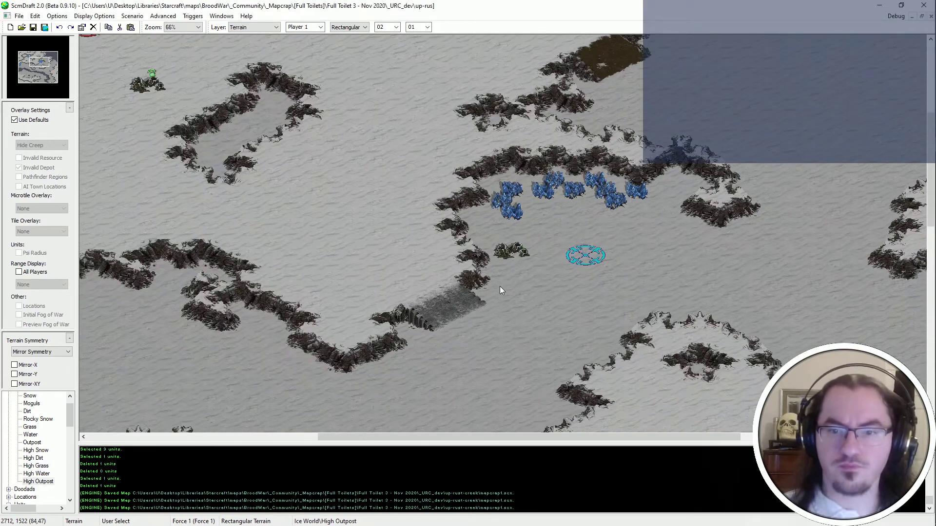
pyautogui.press('Up')
pyautogui.press('Left')
pyautogui.press('u')
pyautogui.keyDown('ctrl'); pyautogui.scroll(1, 579, 301); pyautogui.keyUp('ctrl')
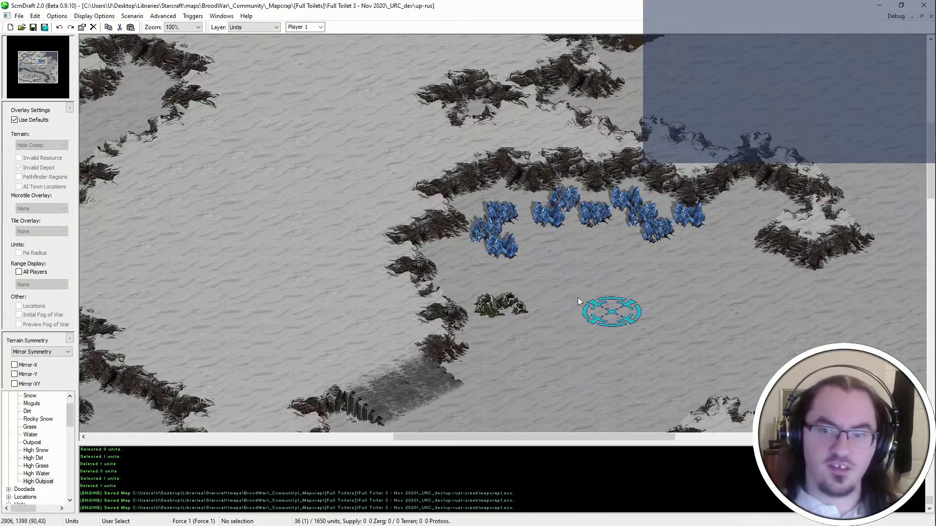
# Set the owner to Player 2 and place a Terran Command Center on the cyan start location.
pyautogui.scroll(-4, 52, 445)
pyautogui.doubleClick(29, 428)
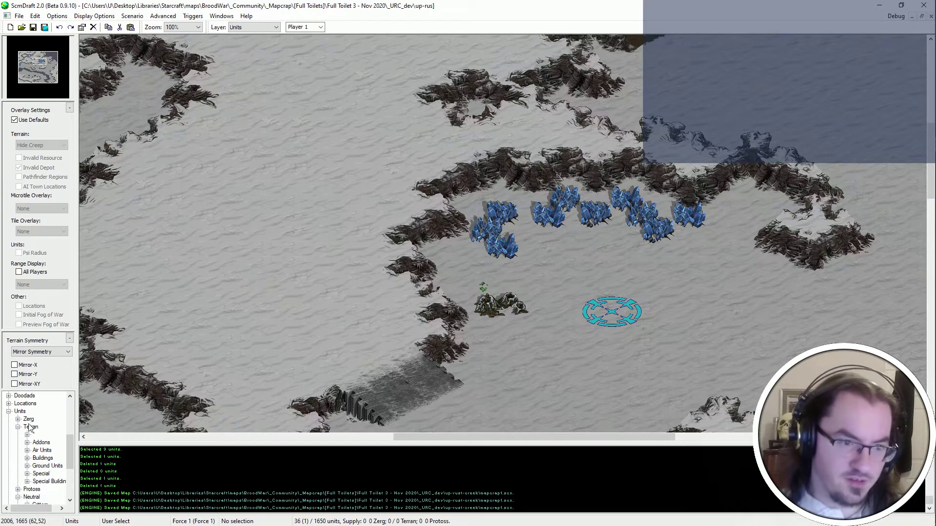
pyautogui.click(26, 450)
pyautogui.click(28, 395)
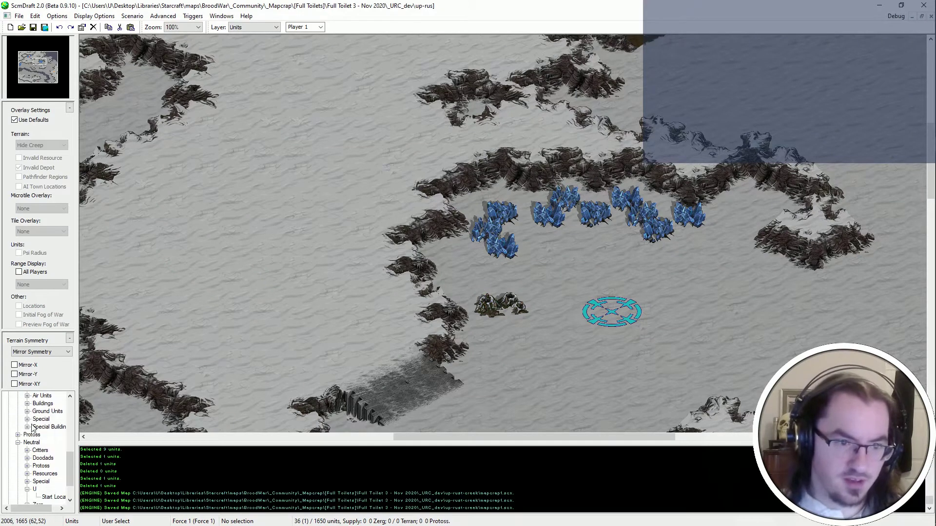
pyautogui.click(27, 403)
pyautogui.click(54, 435)
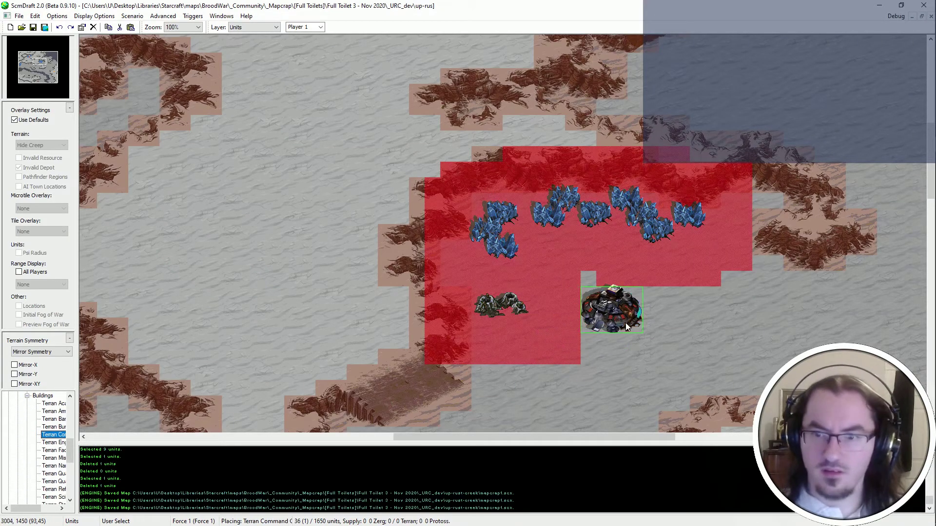
pyautogui.click(625, 323)
pyautogui.press('Escape')
# Place four Terran SCVs for Player 2 in an arc between the Command Center and the mineral fields.
pyautogui.scroll(-2, 53, 453)
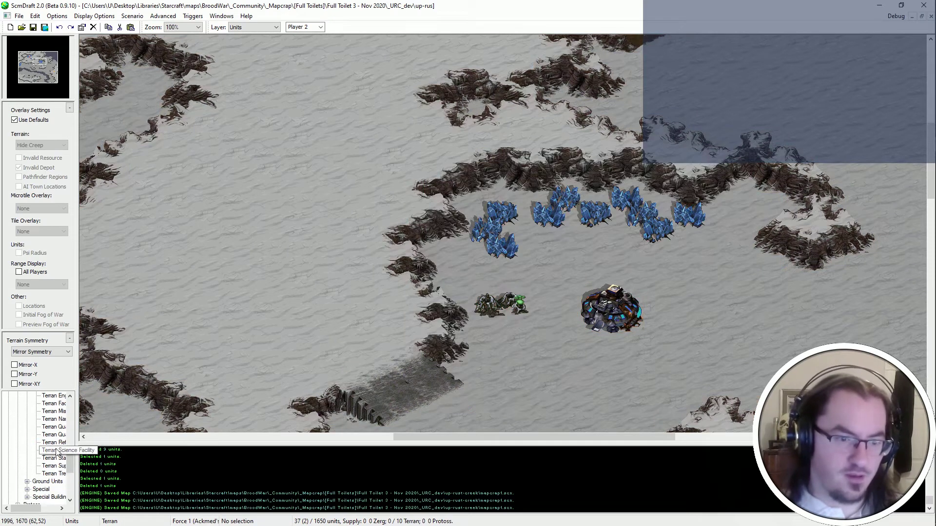
pyautogui.scroll(3, 47, 434)
pyautogui.click(27, 396)
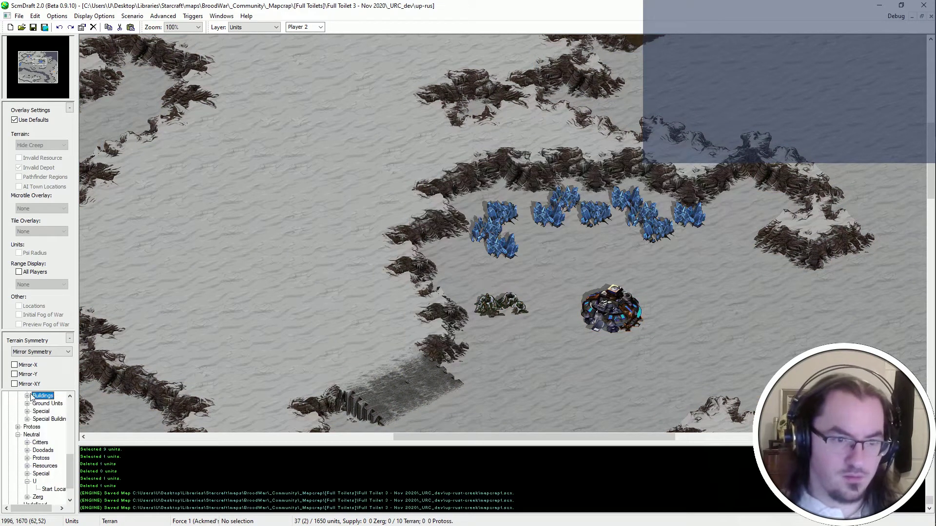
pyautogui.click(27, 404)
pyautogui.click(54, 497)
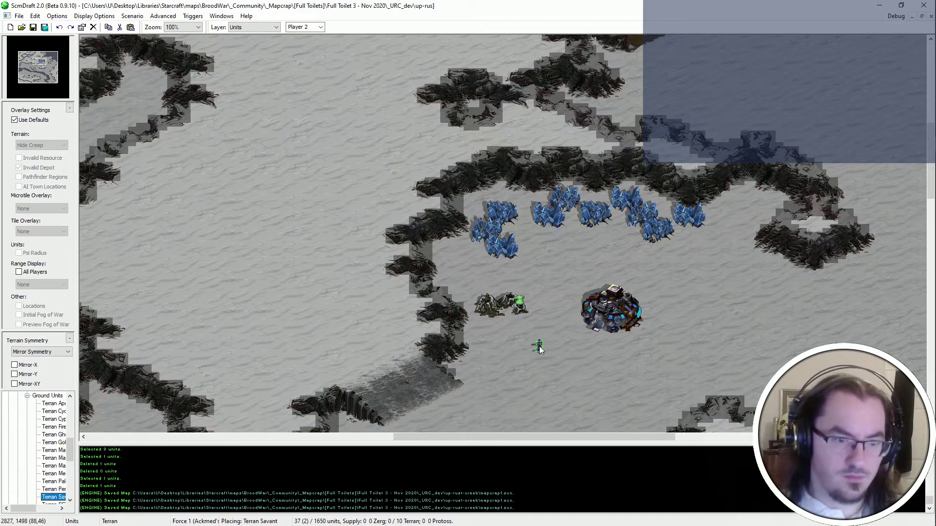
pyautogui.press('Down')
pyautogui.click(572, 274)
pyautogui.click(593, 256)
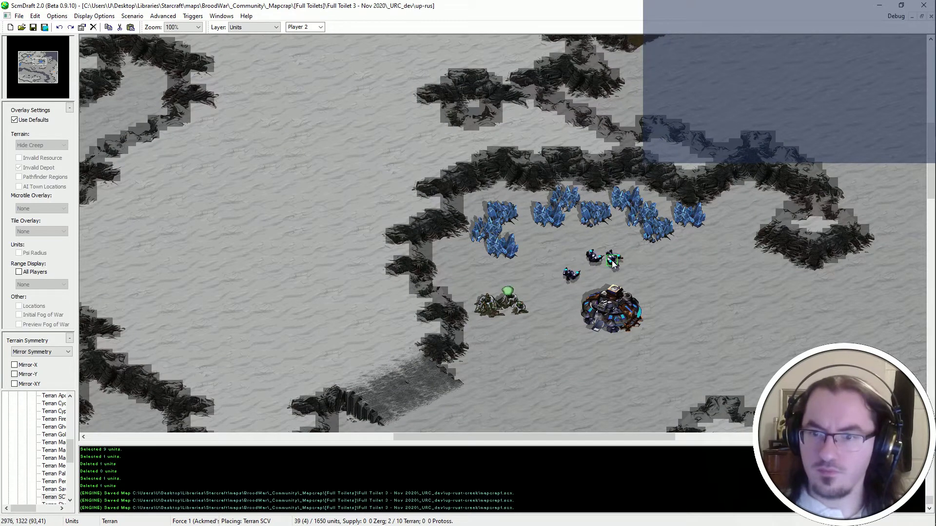
pyautogui.click(612, 262)
pyautogui.click(634, 269)
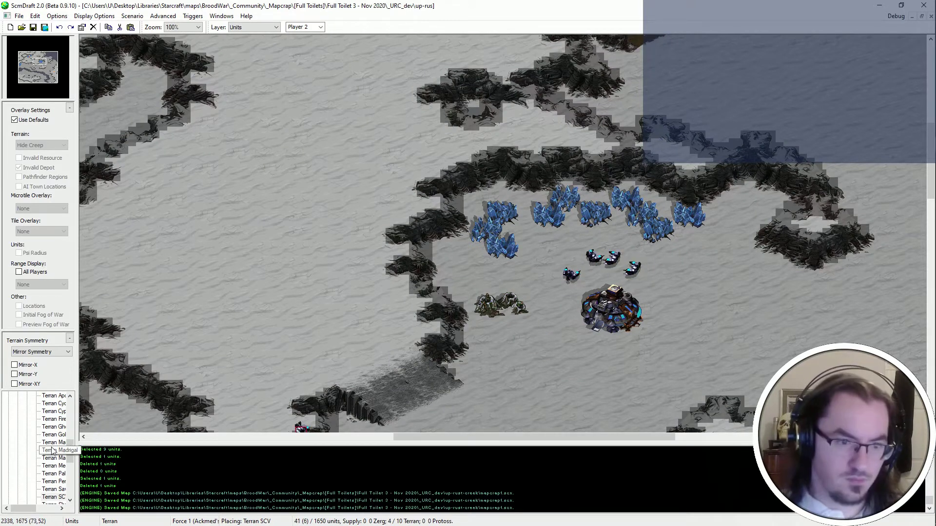
pyautogui.rightClick(653, 261)
# Cut the two middle SCVs, paste them slightly closer to the Command Center and save the map.
pyautogui.moveTo(621, 245); pyautogui.dragTo(599, 268)
pyautogui.hotkey('ctrl', 'x')
pyautogui.hotkey('ctrl', 'v')
pyautogui.click(602, 269)
pyautogui.rightClick(604, 271)
pyautogui.hotkey('ctrl', 's')
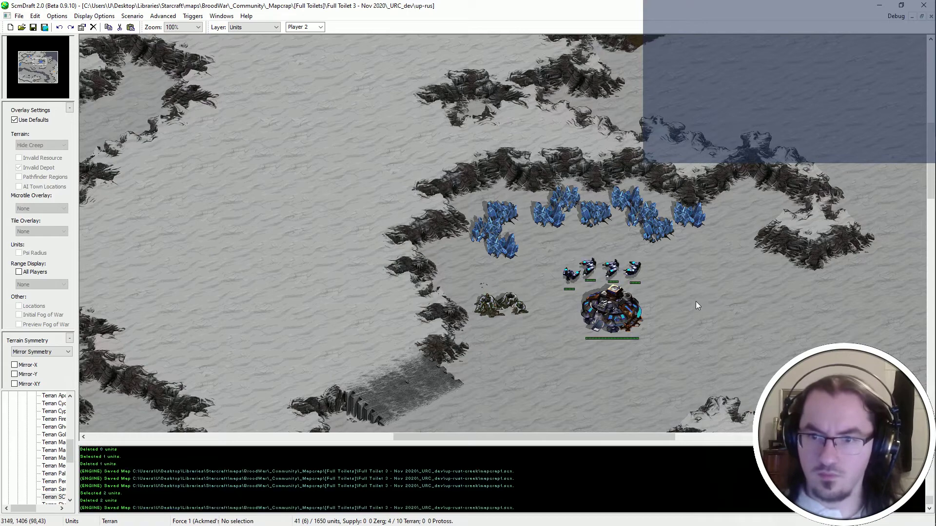
# Examine the terrain and routes between the red start location, the stone platform and the Command Center base.
pyautogui.keyDown('ctrl'); pyautogui.scroll(-1, 695, 302); pyautogui.keyUp('ctrl')
pyautogui.moveTo(258, 66); pyautogui.dragTo(510, 188, button='middle')
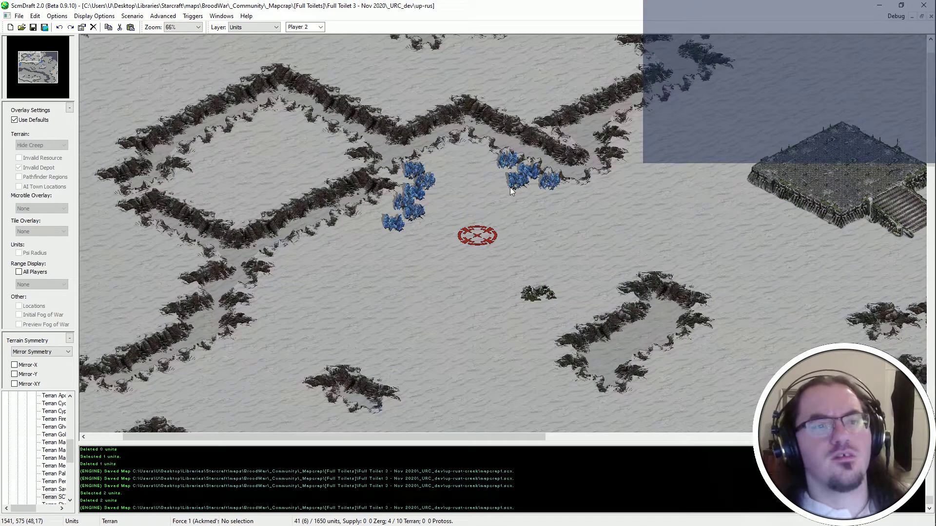
pyautogui.moveTo(510, 188); pyautogui.dragTo(226, 32, button='middle')
pyautogui.moveTo(634, 234); pyautogui.dragTo(660, 254, button='middle')
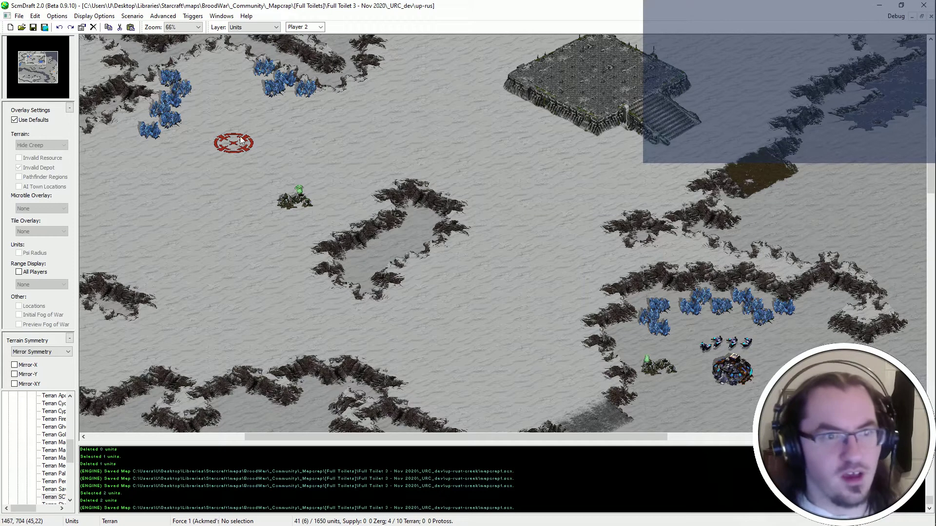
pyautogui.moveTo(659, 254); pyautogui.dragTo(604, 267, button='middle')
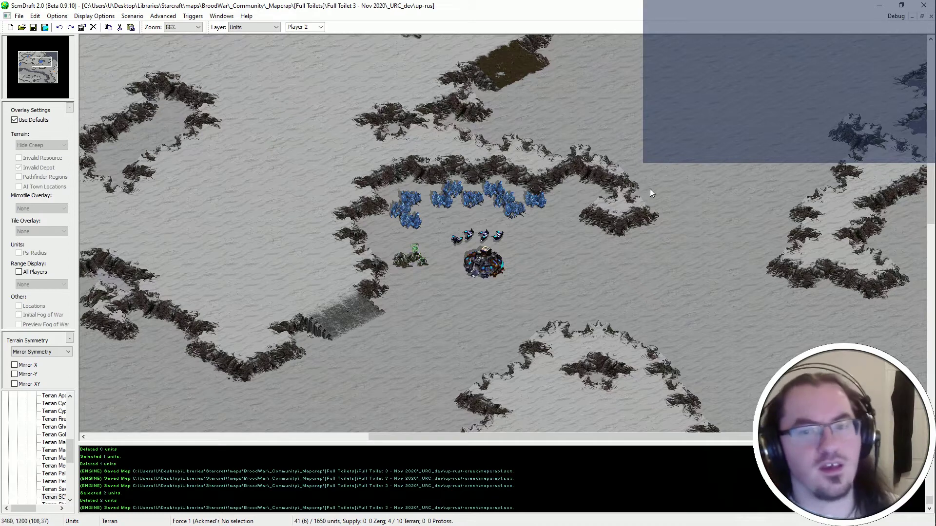
pyautogui.moveTo(627, 317); pyautogui.dragTo(340, 204, button='middle')
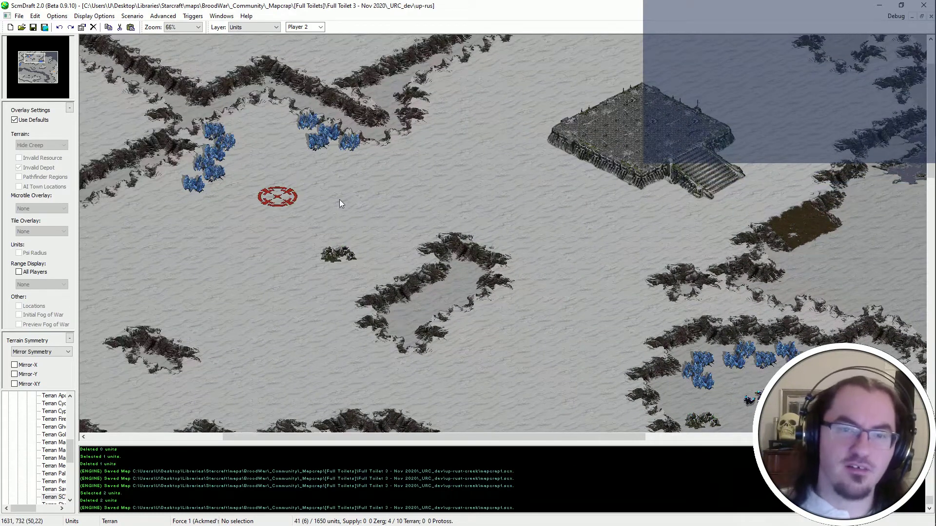
pyautogui.press('Right')
pyautogui.press('Down')
pyautogui.moveTo(383, 383); pyautogui.dragTo(496, 291, button='middle')
pyautogui.moveTo(520, 402); pyautogui.dragTo(183, 118, button='middle')
pyautogui.press('Left')
pyautogui.press('Left')
pyautogui.press('Left')
pyautogui.press('Up')
pyautogui.press('Up')
pyautogui.press('Up')
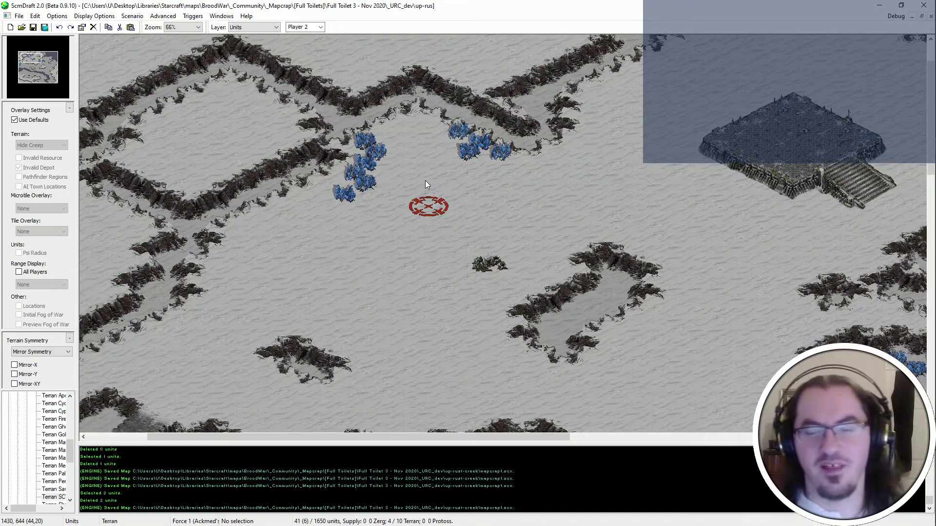
pyautogui.moveTo(425, 180)
pyautogui.mouseDown(button='middle')
pyautogui.moveTo(484, 36)
pyautogui.moveTo(449, 137)
pyautogui.mouseUp(button='middle')
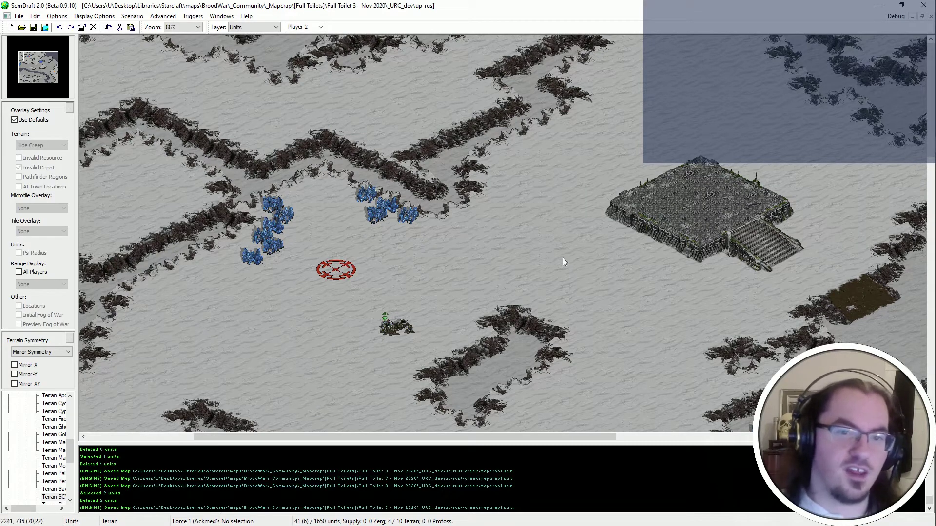
pyautogui.moveTo(563, 257); pyautogui.dragTo(243, 65, button='middle')
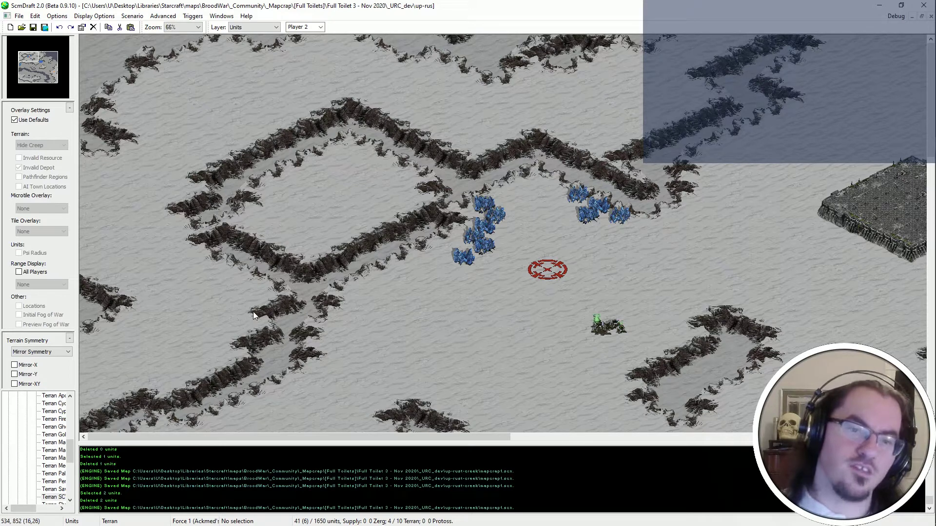
# Paste the copied dirt ramp into the diagonal cliff southwest of the red start location and switch to the Terrain layer.
pyautogui.scroll(-5, 490, 181)
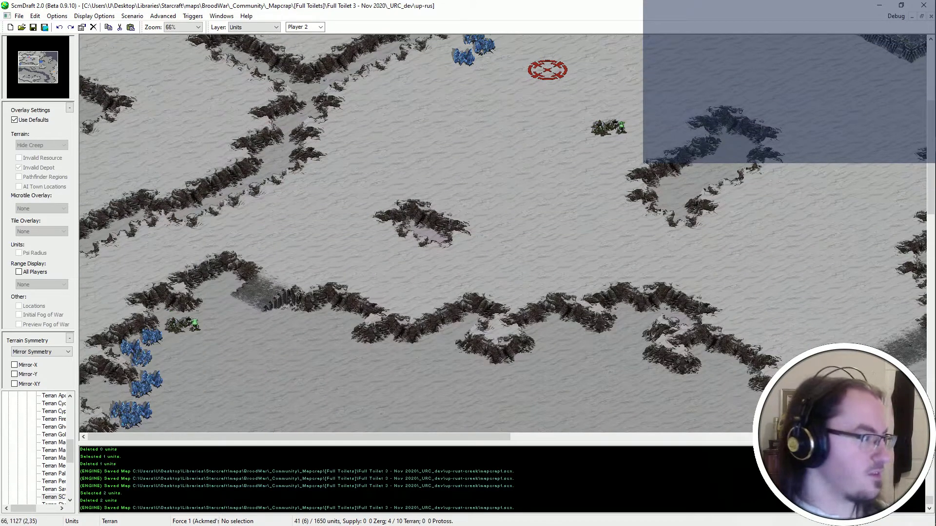
pyautogui.hotkey('ctrl', 'v')
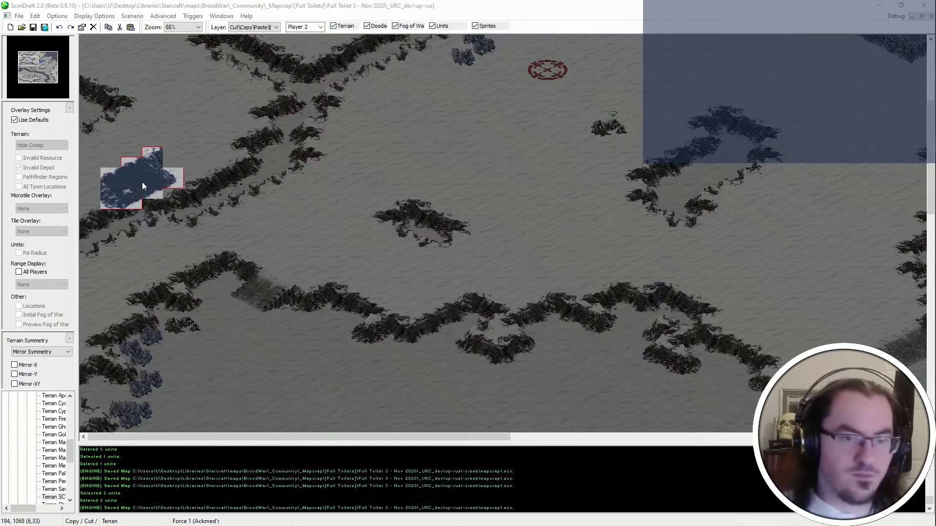
pyautogui.keyDown('ctrl'); pyautogui.scroll(1, 142, 183); pyautogui.keyUp('ctrl')
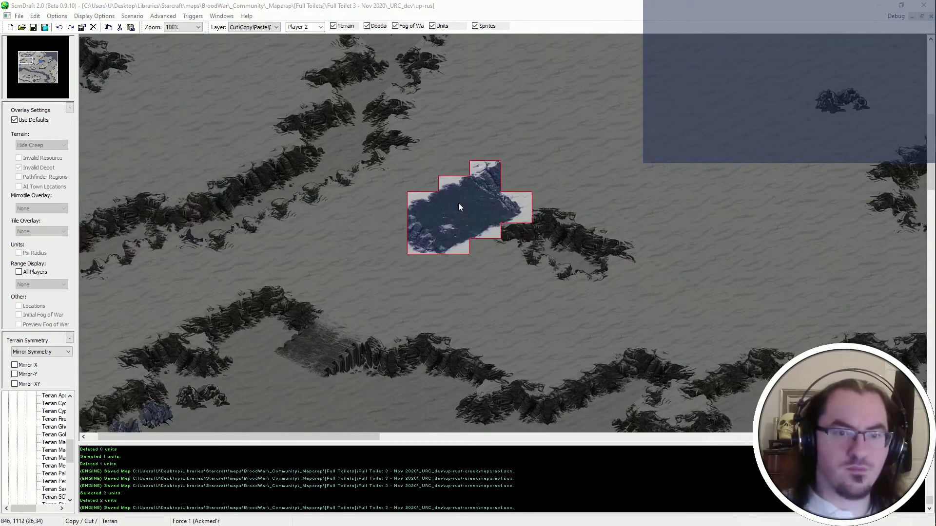
pyautogui.click(269, 188)
pyautogui.moveTo(648, 301); pyautogui.dragTo(344, 182, button='middle')
pyautogui.press('t')
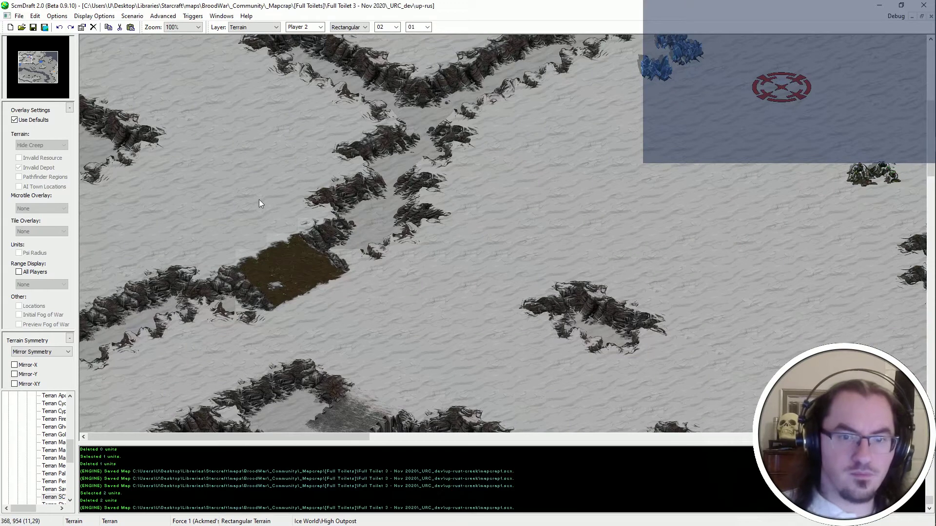
# Paste another dirt ramp into the cliff northeast of the red start location, northwest of the stone platform.
pyautogui.hotkey('ctrl', 'v')
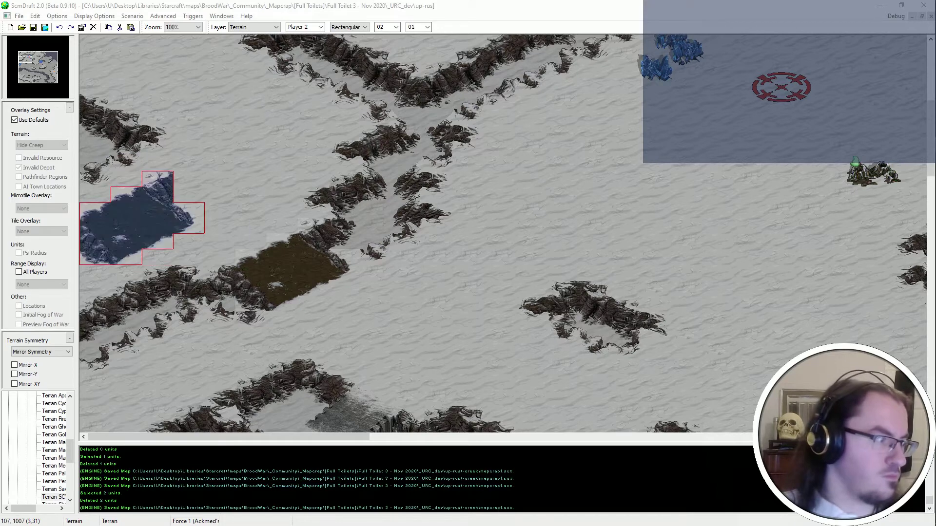
pyautogui.press('Right')
pyautogui.press('Up')
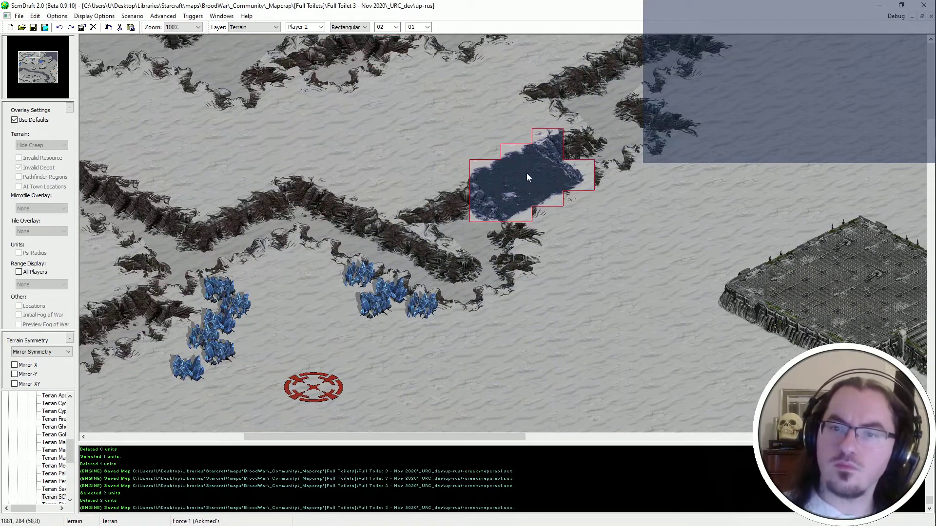
pyautogui.click(511, 195)
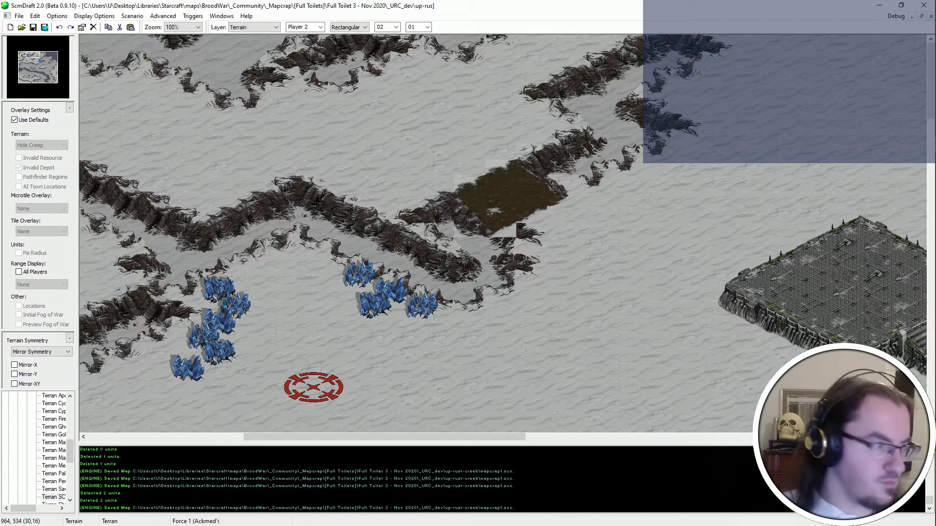
# Paste cliff pieces over the cliff line just west of the dirt ramp southwest of the red start location.
pyautogui.press('Left')
pyautogui.press('Down')
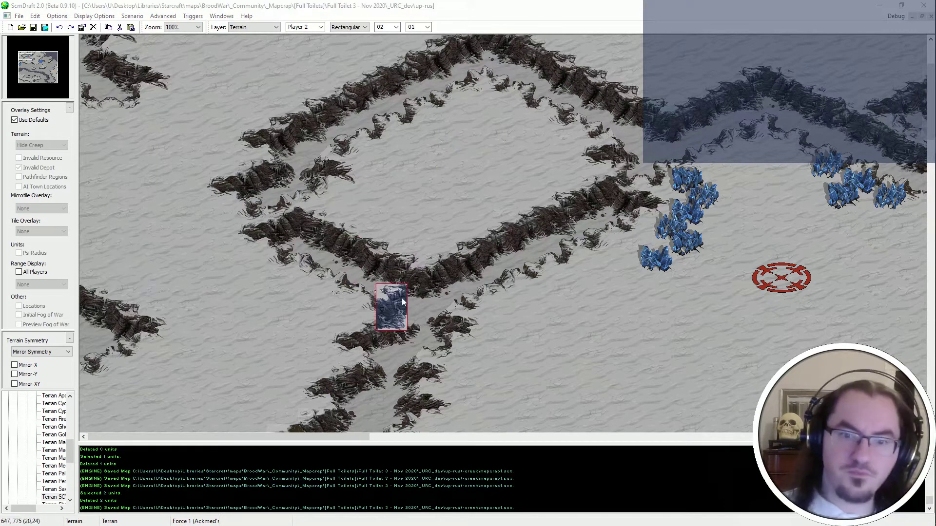
pyautogui.scroll(-3, 386, 303)
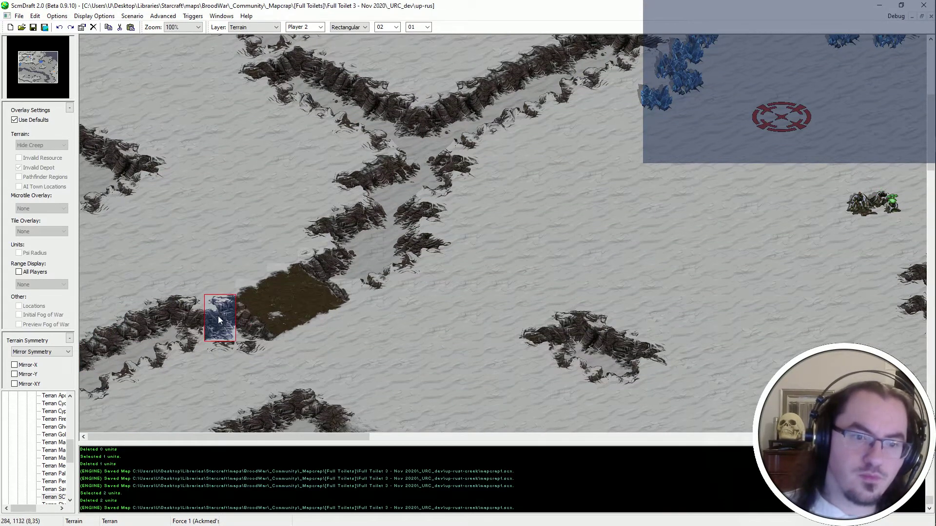
pyautogui.click(212, 329)
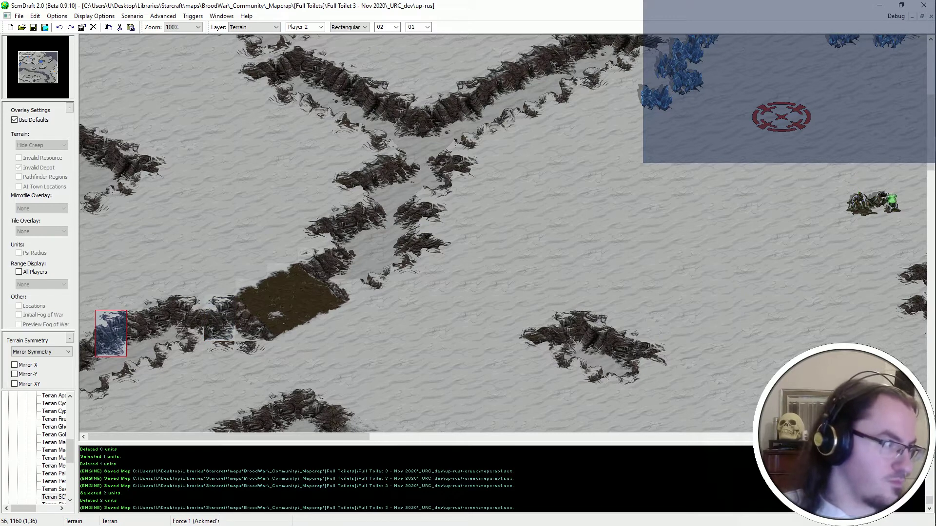
pyautogui.click(189, 316)
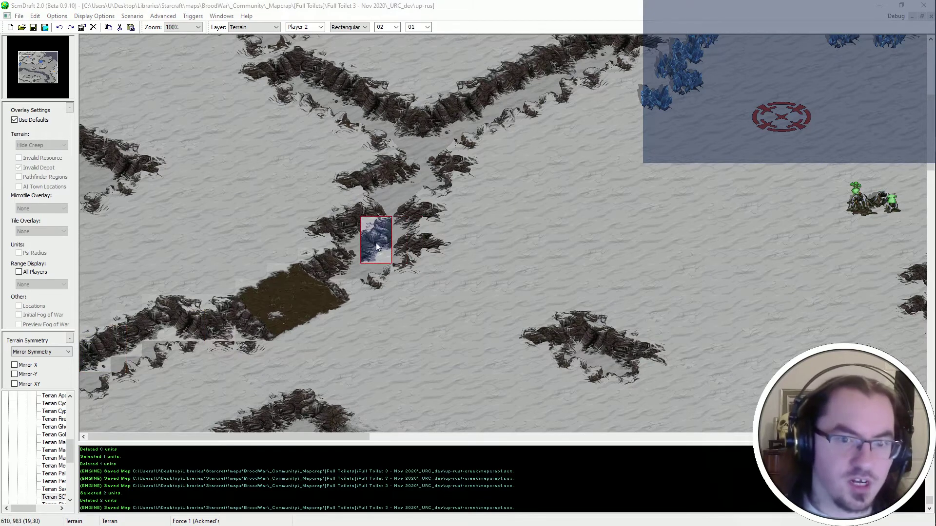
# Paste cliff pieces onto the broken cliffs northeast of that ramp, below the diamond-shaped cliff.
pyautogui.click(345, 227)
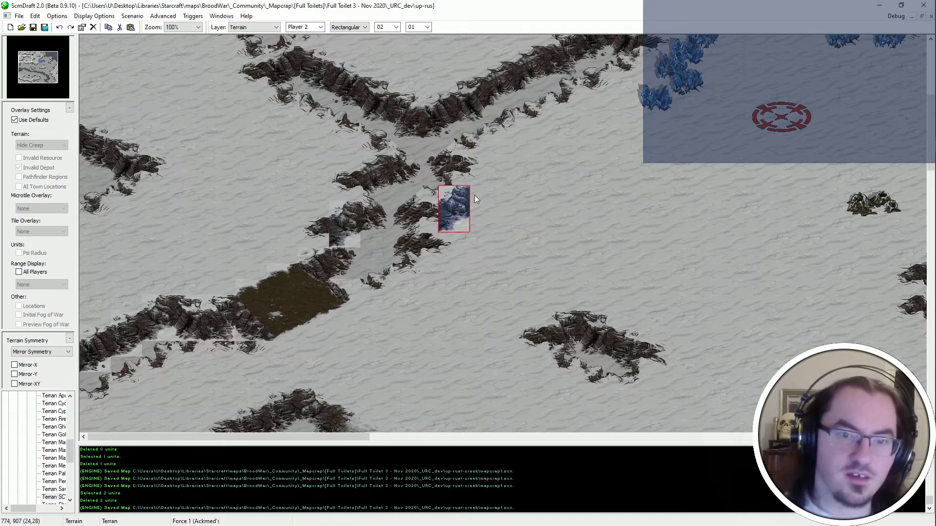
pyautogui.press('Right')
pyautogui.press('Up')
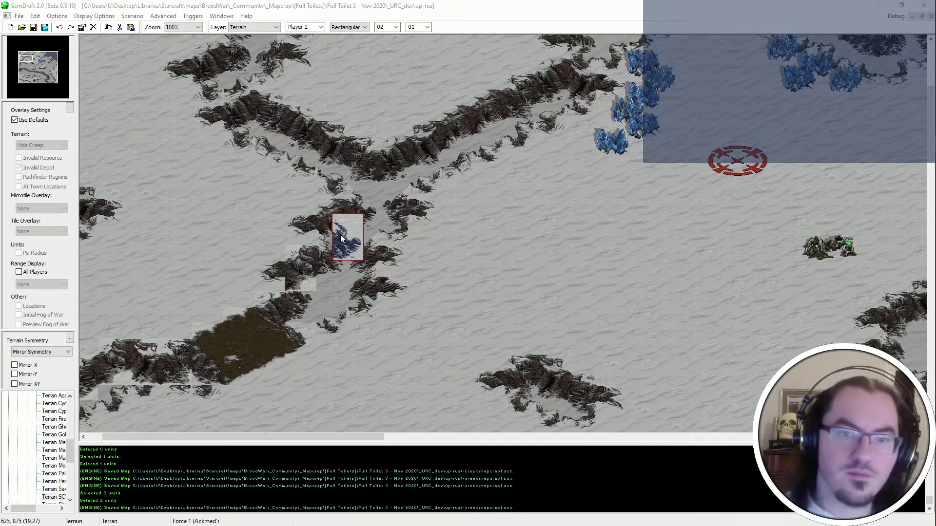
pyautogui.click(329, 242)
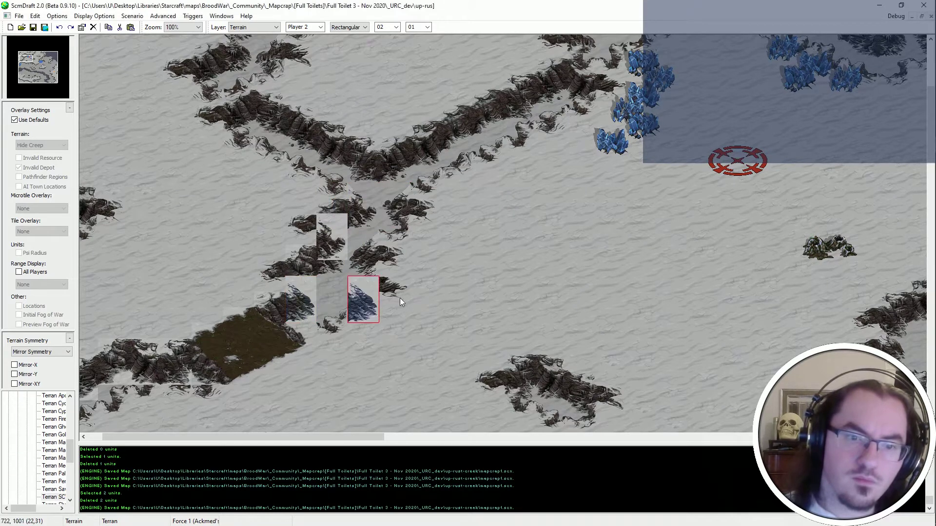
# Paste small cliff-end pieces at the western ends of the cliffs above the ramp and the diamond-shaped cliff's west corner.
pyautogui.click(85, 205)
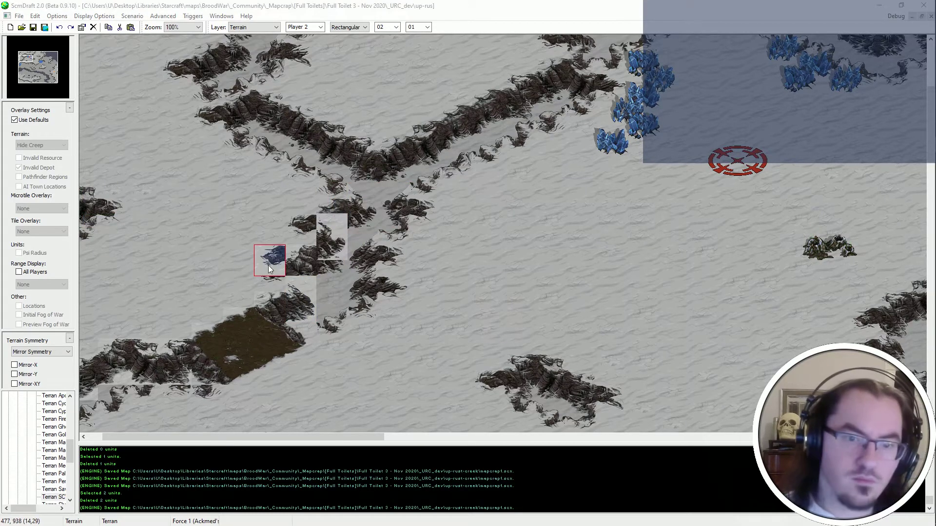
pyautogui.press('Left')
pyautogui.press('Up')
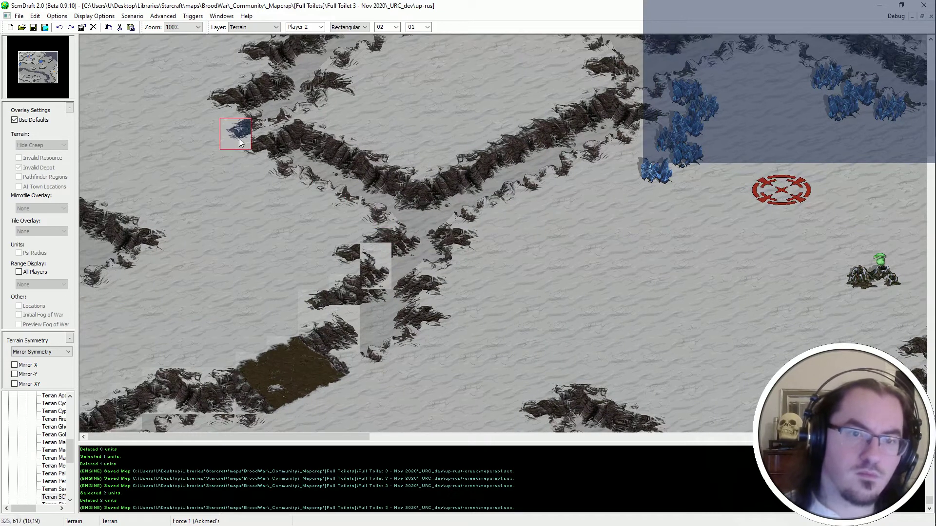
pyautogui.click(246, 146)
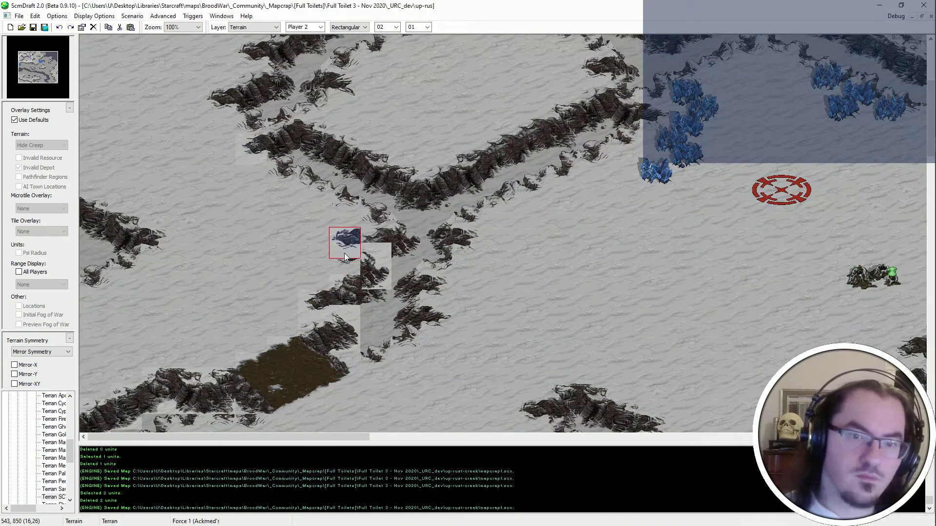
pyautogui.click(345, 251)
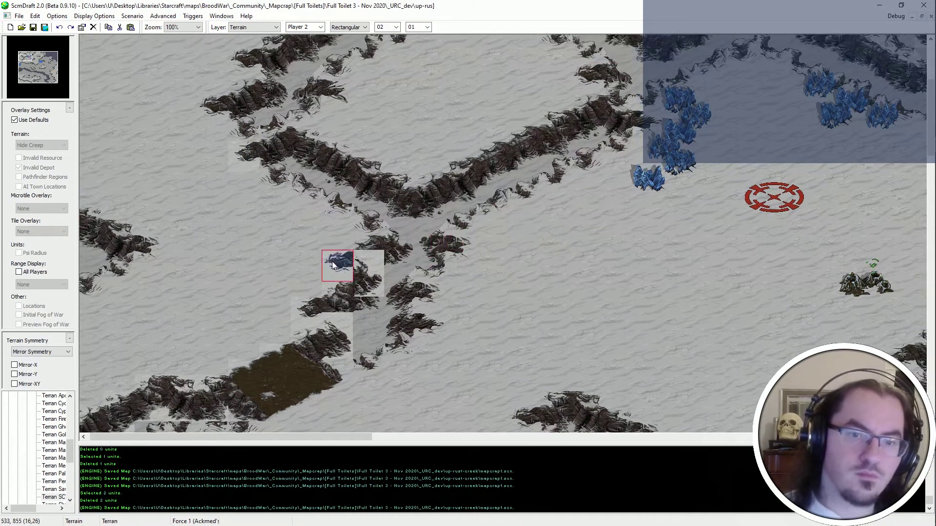
pyautogui.press('Up')
pyautogui.press('Up')
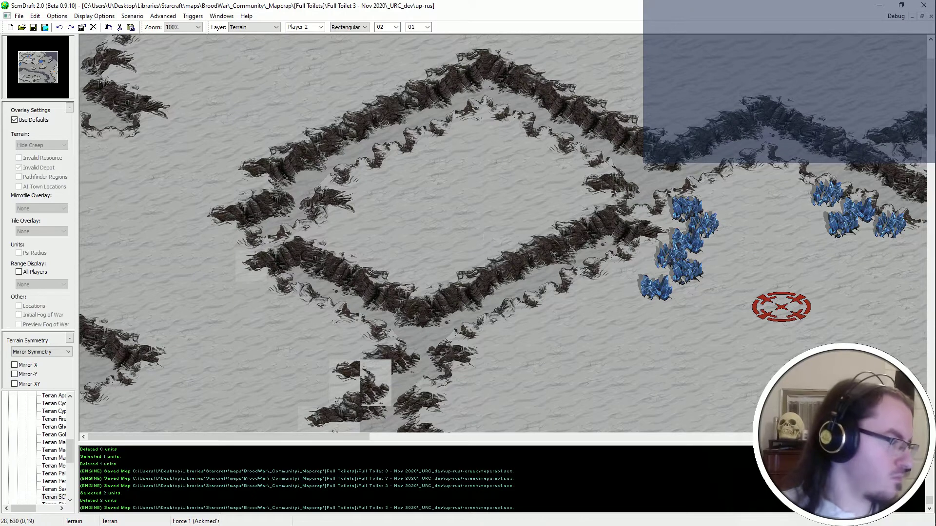
# Paste cliff pieces over the diamond-shaped cliff's south corner and the broken cliffs just below it.
pyautogui.press('Right')
pyautogui.press('Down')
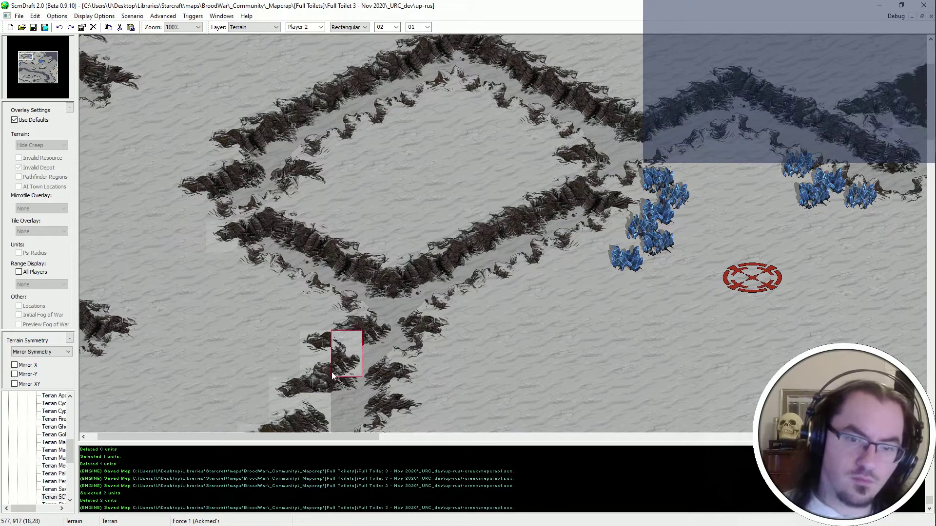
pyautogui.press('Right')
pyautogui.press('Down')
pyautogui.press('Left')
pyautogui.press('Down')
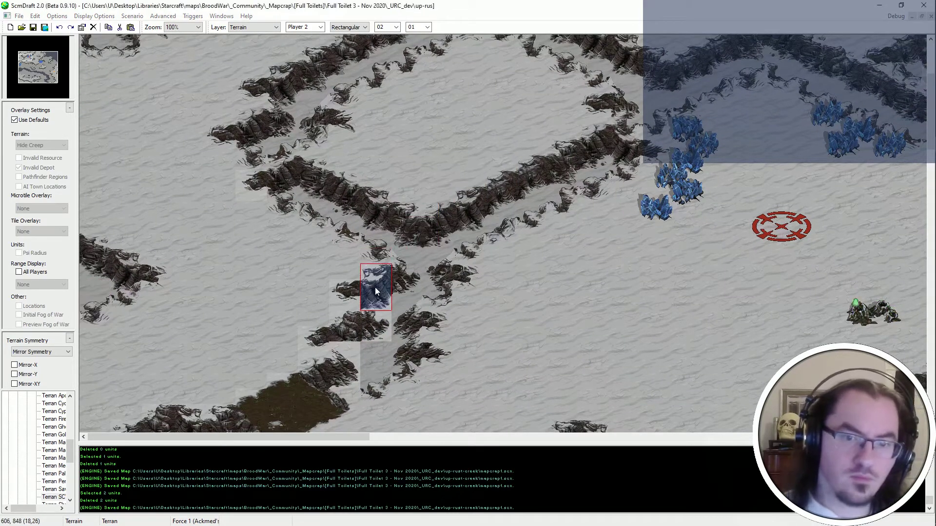
pyautogui.press('Right')
pyautogui.press('Up')
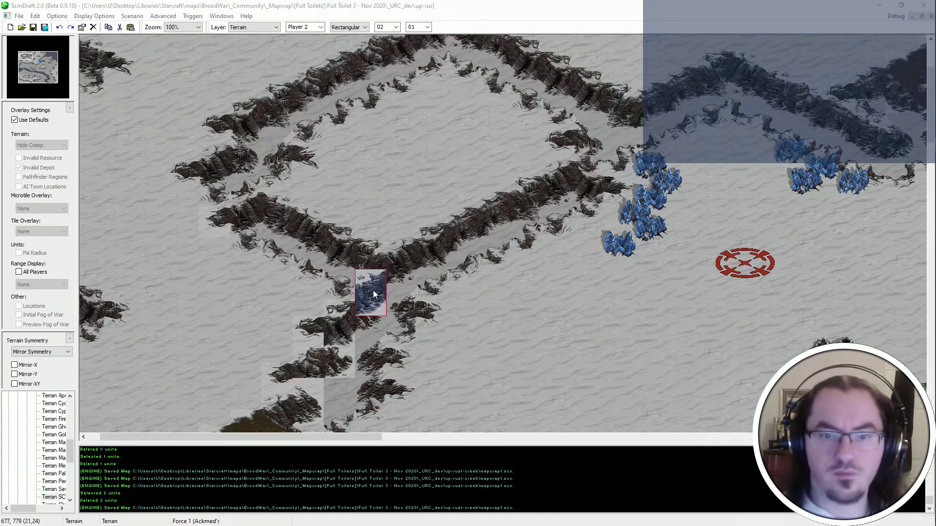
pyautogui.click(370, 276)
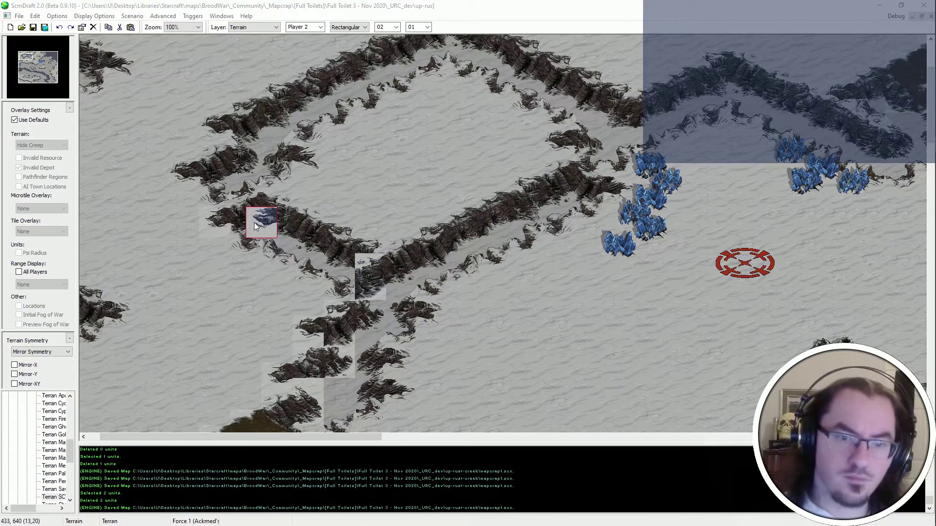
pyautogui.click(331, 282)
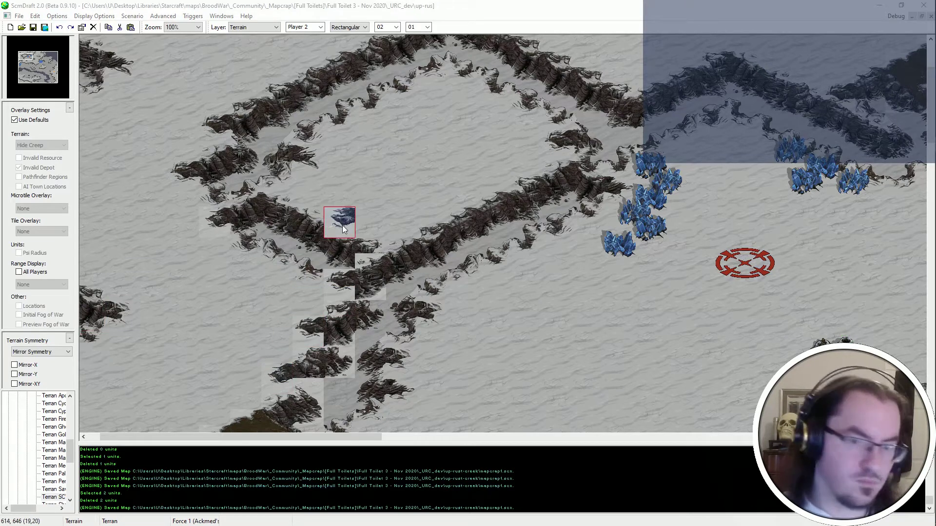
# Paste cliff pieces in a row along the diamond-shaped cliff's southeast side, from its south corner up towards the blue minerals.
pyautogui.moveTo(335, 289); pyautogui.dragTo(736, 115, button='middle')
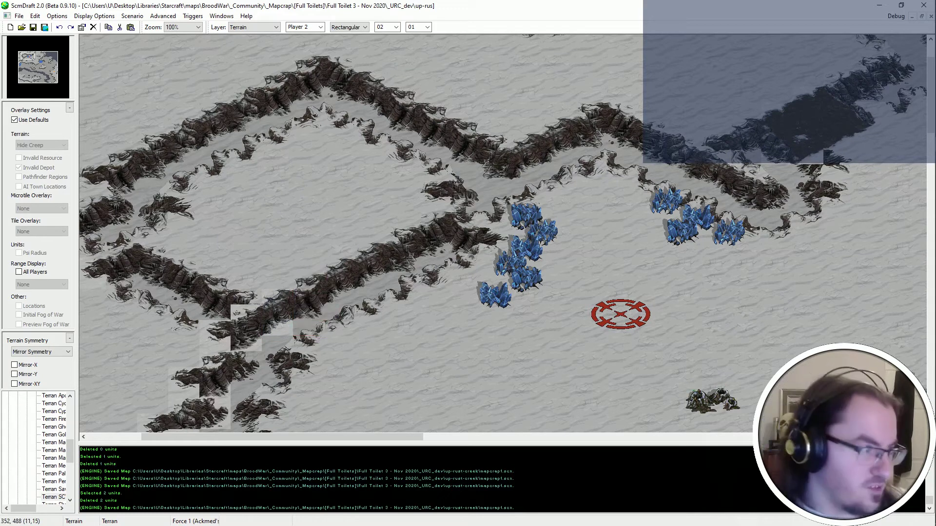
pyautogui.click(308, 314)
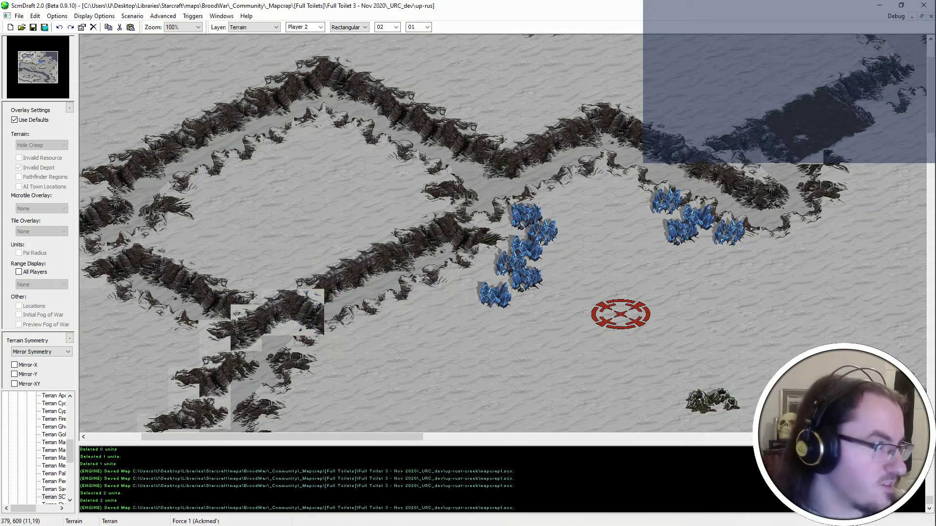
pyautogui.click(346, 317)
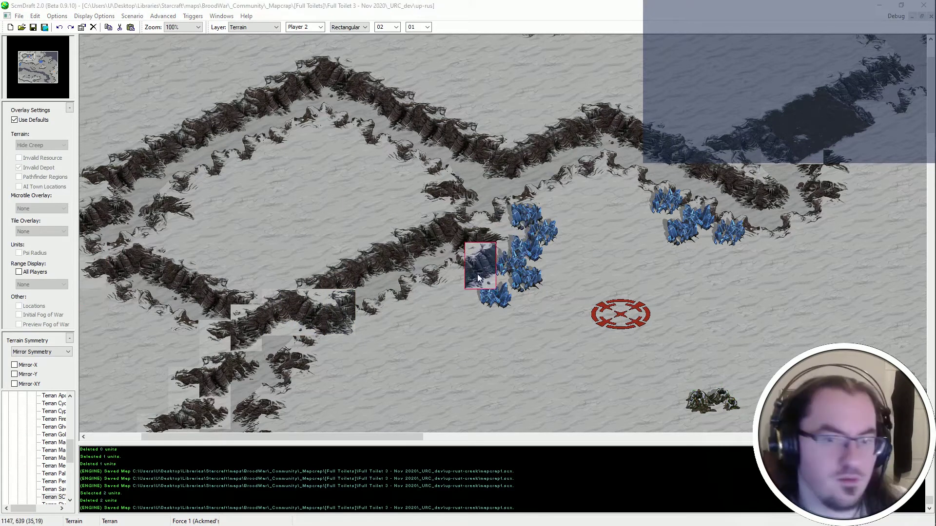
pyautogui.click(371, 301)
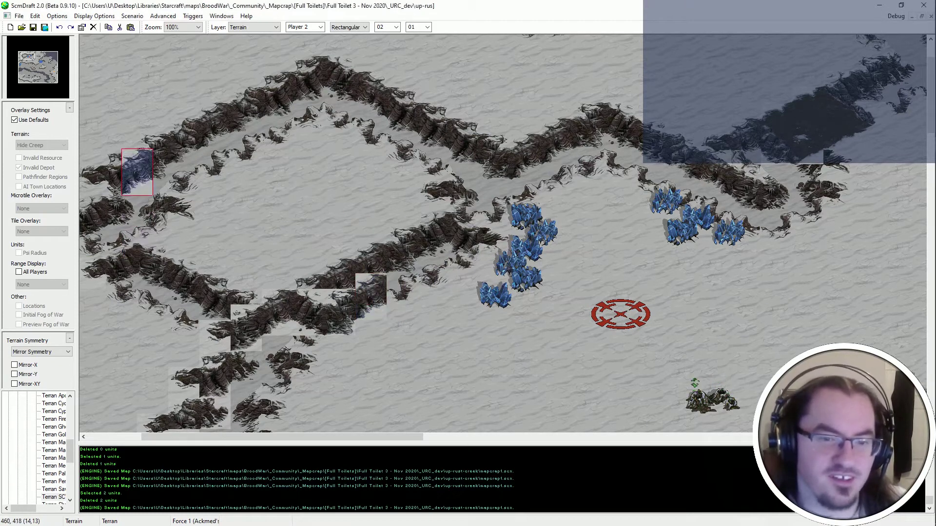
pyautogui.click(402, 281)
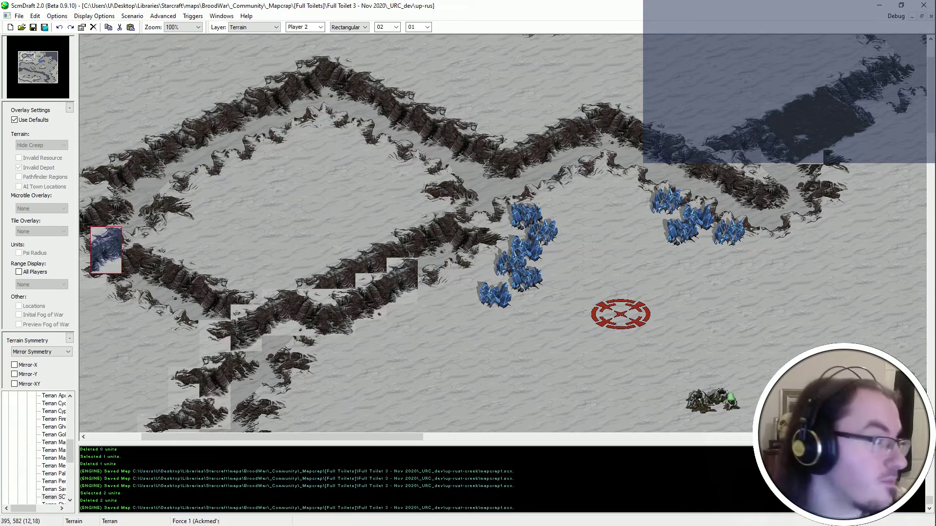
pyautogui.click(370, 298)
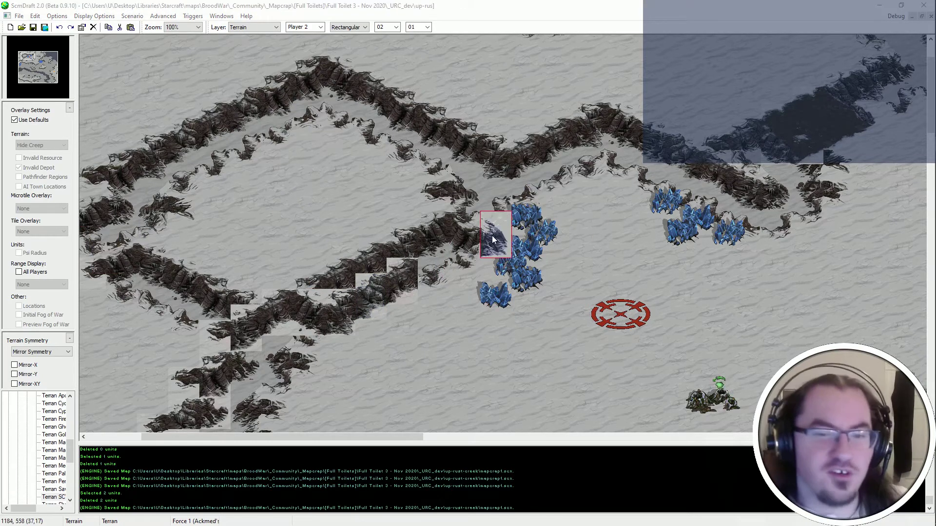
pyautogui.click(434, 266)
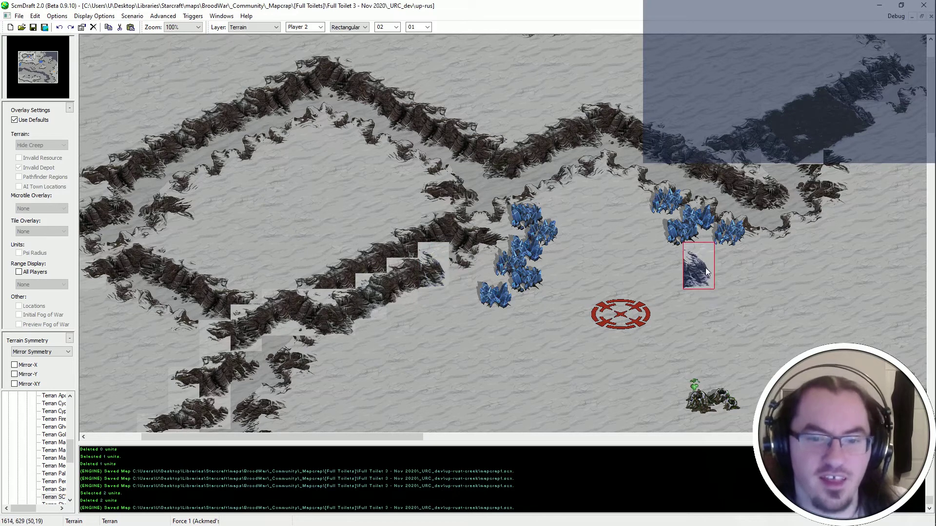
# Switch to Tileset Indexed terrain and place the sheet of snow cliff pieces on the open snow east of the small central plateau.
pyautogui.moveTo(473, 423)
pyautogui.mouseDown(button='middle')
pyautogui.moveTo(472, 393)
pyautogui.moveTo(538, 327)
pyautogui.mouseUp(button='middle')
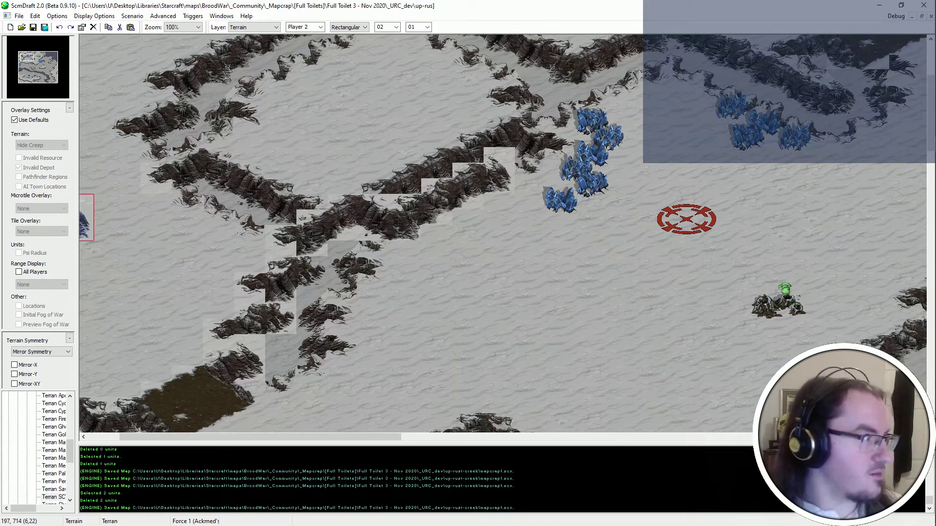
pyautogui.scroll(1, 343, 170)
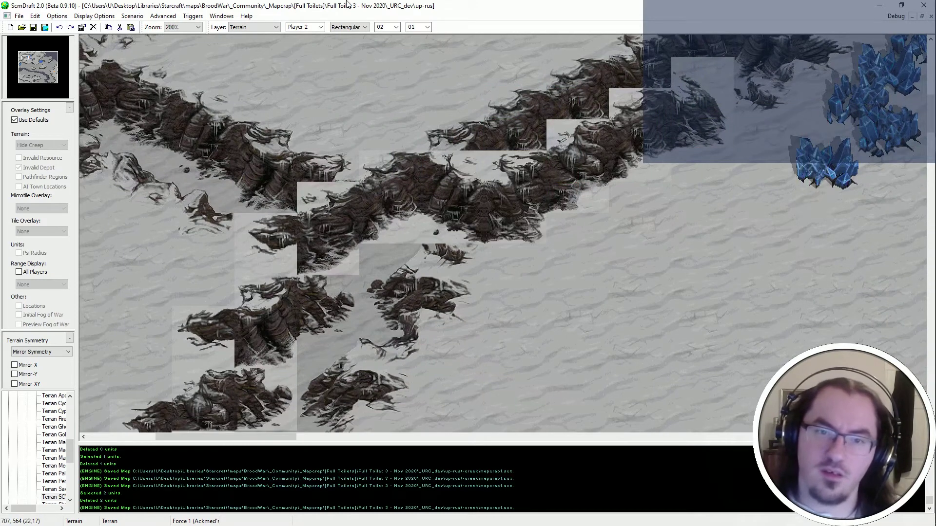
pyautogui.scroll(-1, 347, 25)
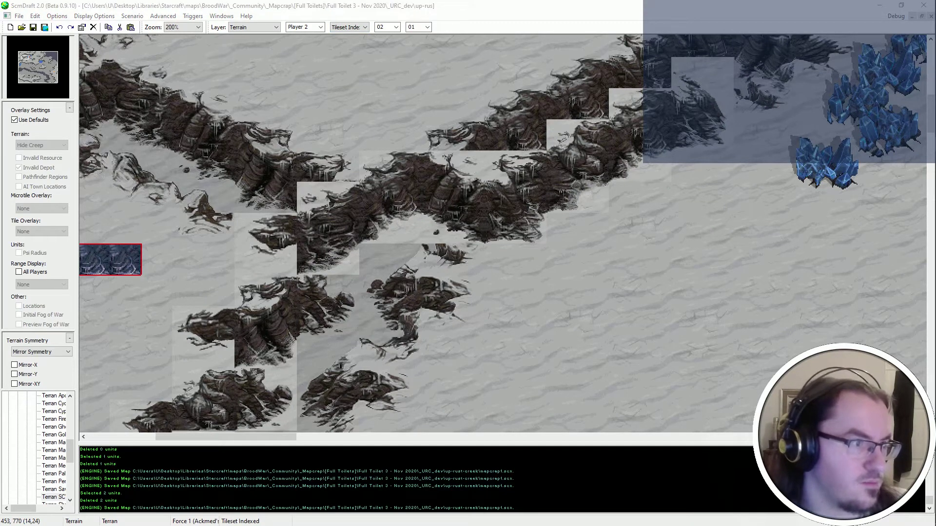
pyautogui.scroll(-5, 487, 255)
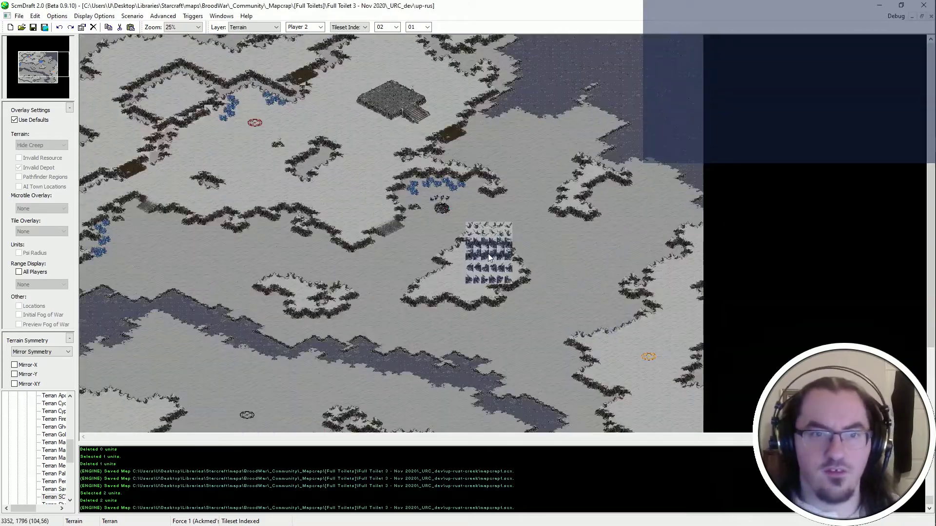
pyautogui.scroll(3, 634, 287)
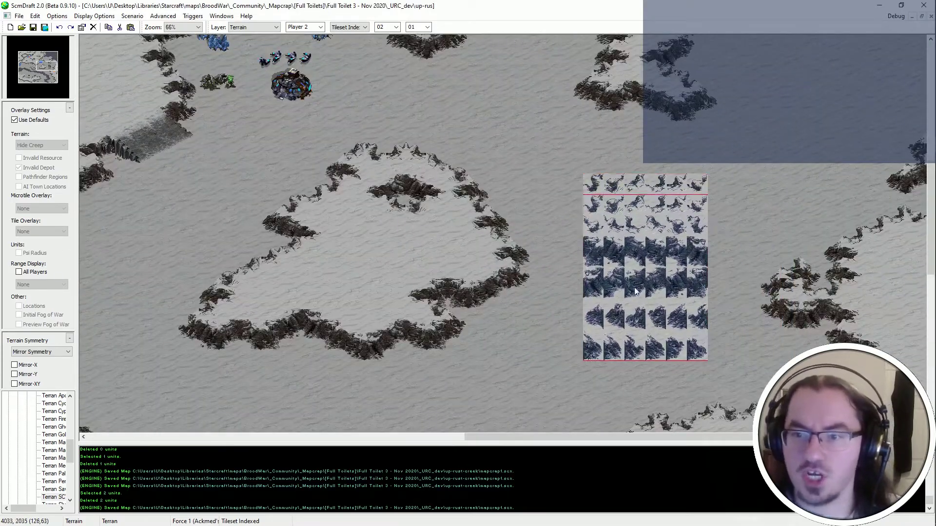
pyautogui.scroll(1, 633, 288)
pyautogui.scroll(1, 536, 138)
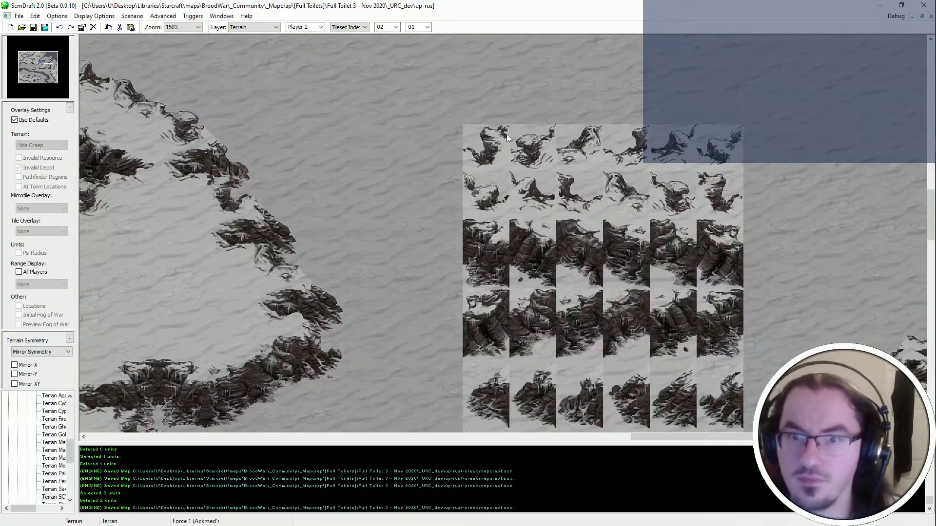
# Copy the first piece of the cliff sheet's top row, undoing the stray placement.
pyautogui.keyDown('shift'); pyautogui.moveTo(507, 135); pyautogui.dragTo(475, 167); pyautogui.keyUp('shift')
pyautogui.moveTo(46, 64)
pyautogui.mouseDown()
pyautogui.moveTo(37, 61)
pyautogui.moveTo(50, 65)
pyautogui.mouseUp()
pyautogui.click(471, 247)
pyautogui.hotkey('ctrl', 'z')
pyautogui.keyDown('shift'); pyautogui.moveTo(307, 203); pyautogui.dragTo(329, 203); pyautogui.keyUp('shift')
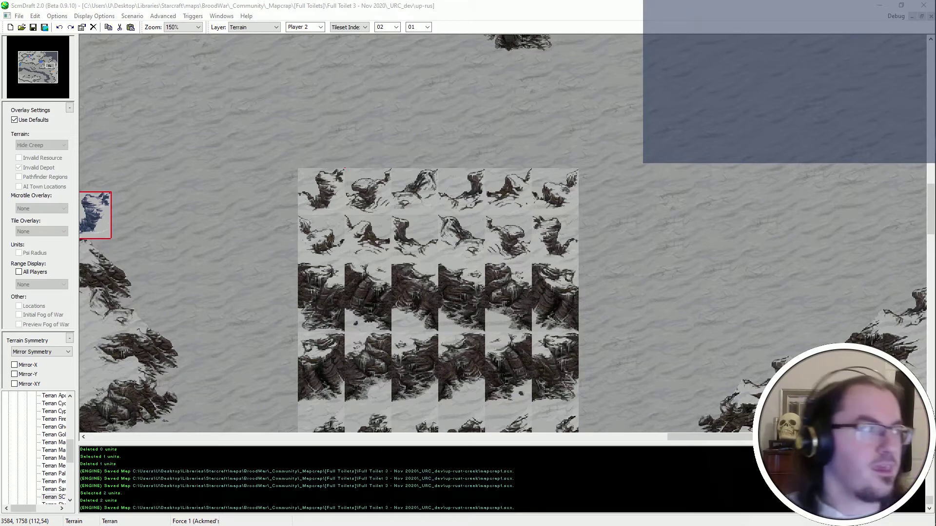
# Pick the first W north brush in the HYDRA-ice.scmdbrh set and move the User defined brushes window off the map view.
pyautogui.moveTo(436, 82); pyautogui.dragTo(452, 73)
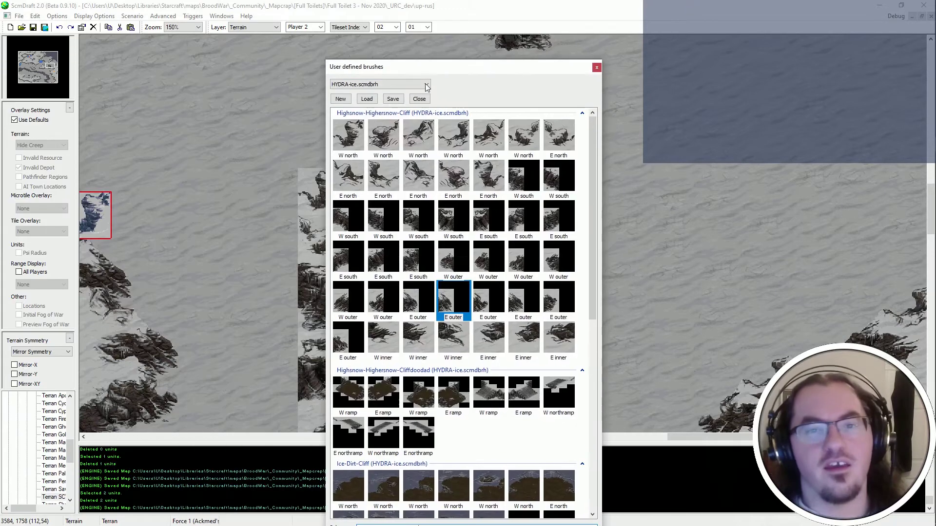
pyautogui.rightClick(372, 121)
pyautogui.click(496, 100)
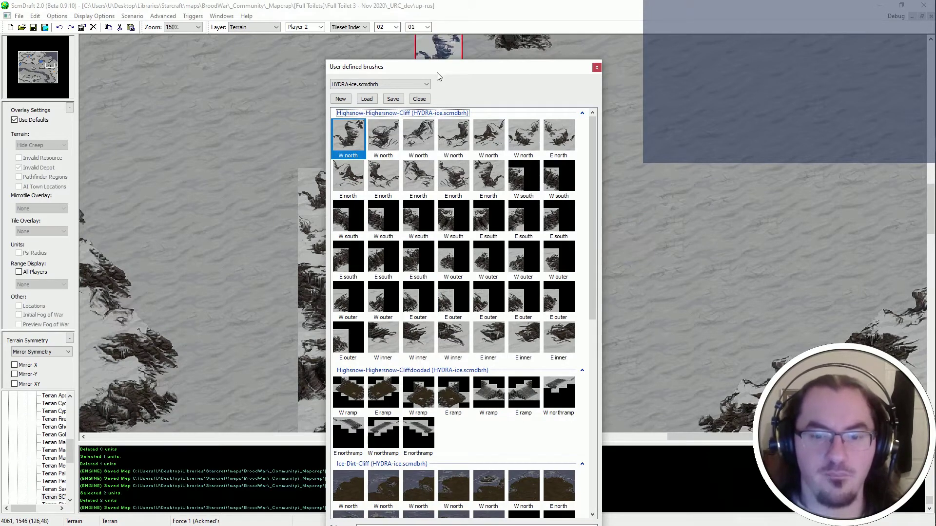
pyautogui.moveTo(437, 73); pyautogui.dragTo(410, 37)
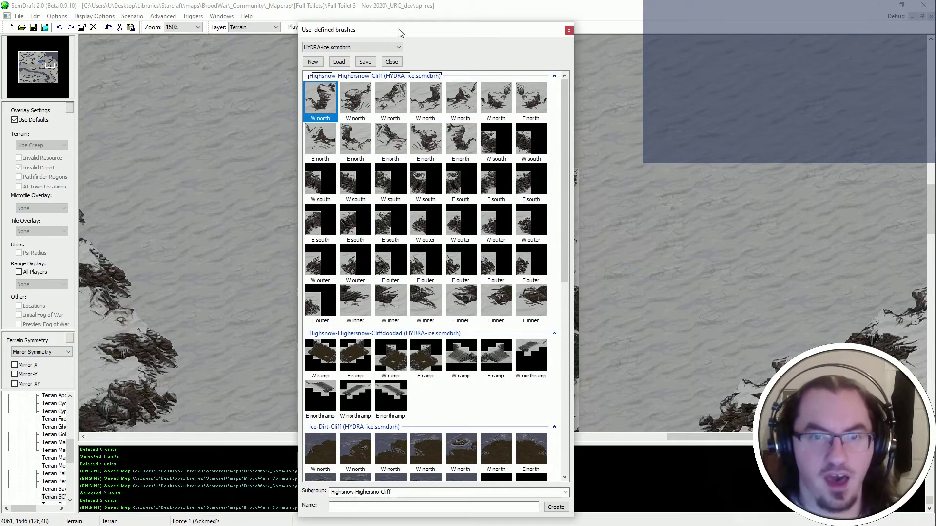
pyautogui.moveTo(400, 34); pyautogui.dragTo(0, 33)
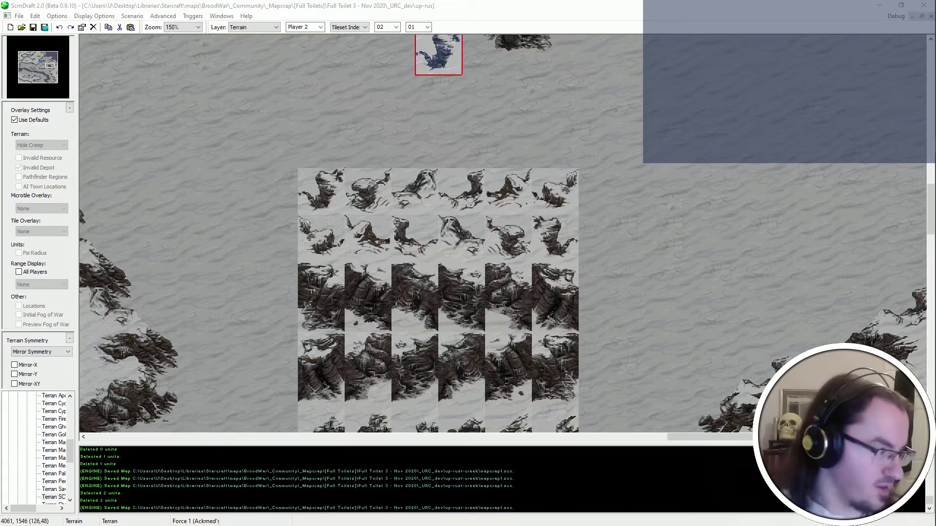
# Copy the second to sixth pieces of the cliff sheet's top row one after another as 2×2 tile brushes.
pyautogui.click(399, 215)
pyautogui.moveTo(390, 170)
pyautogui.keyDown('shift'); pyautogui.mouseDown()
pyautogui.moveTo(306, 244)
pyautogui.moveTo(344, 217)
pyautogui.mouseUp(); pyautogui.keyUp('shift')
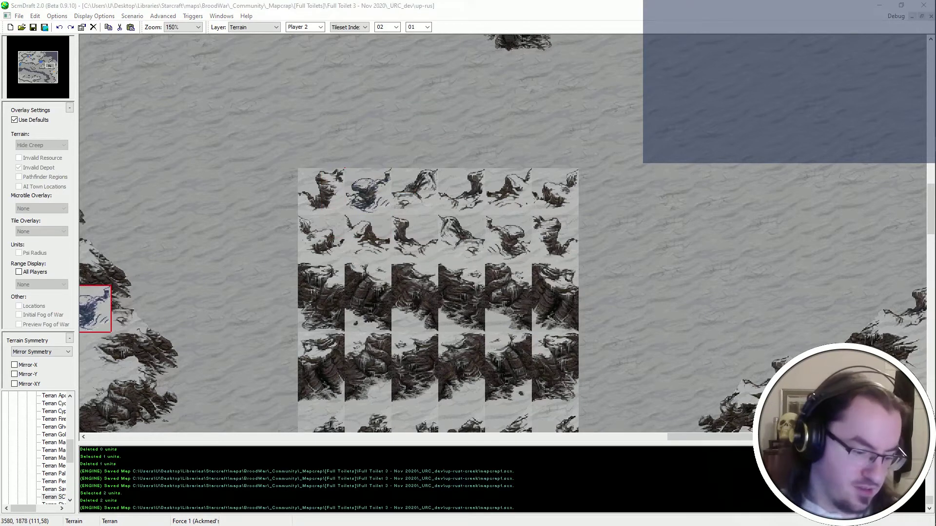
pyautogui.click(456, 165)
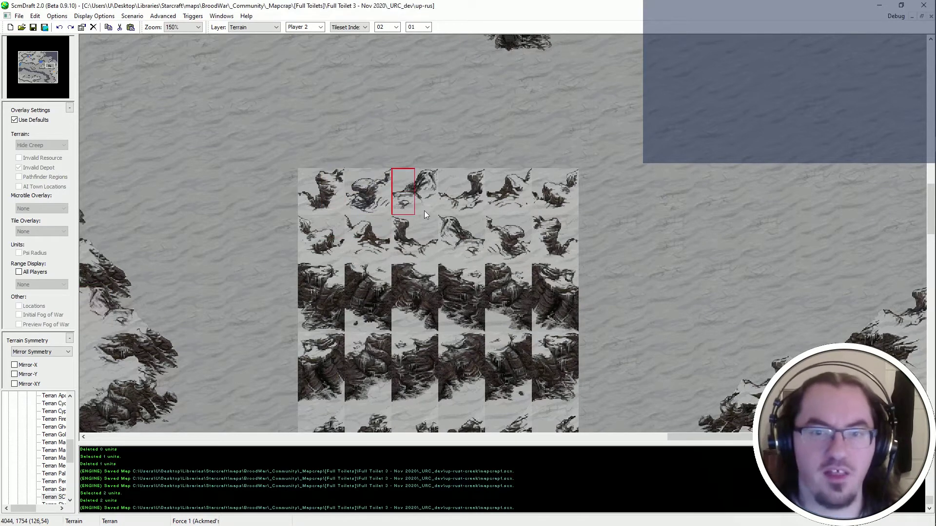
pyautogui.keyDown('shift'); pyautogui.moveTo(424, 214); pyautogui.dragTo(424, 214); pyautogui.keyUp('shift')
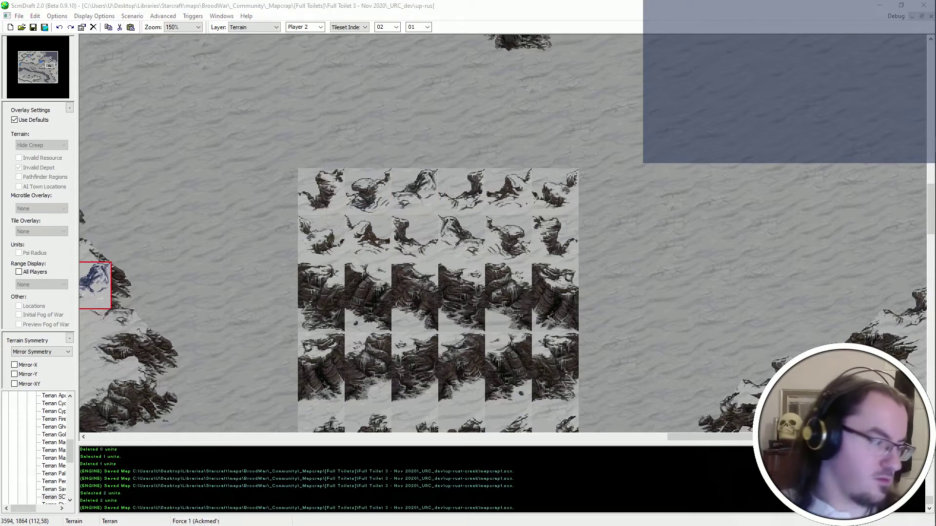
pyautogui.click(461, 211)
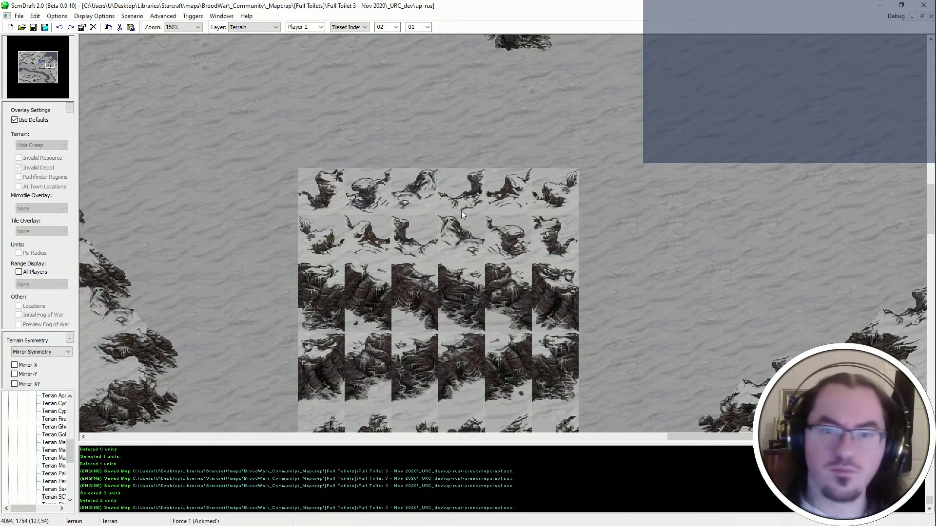
pyautogui.keyDown('shift'); pyautogui.moveTo(482, 172); pyautogui.dragTo(440, 219); pyautogui.keyUp('shift')
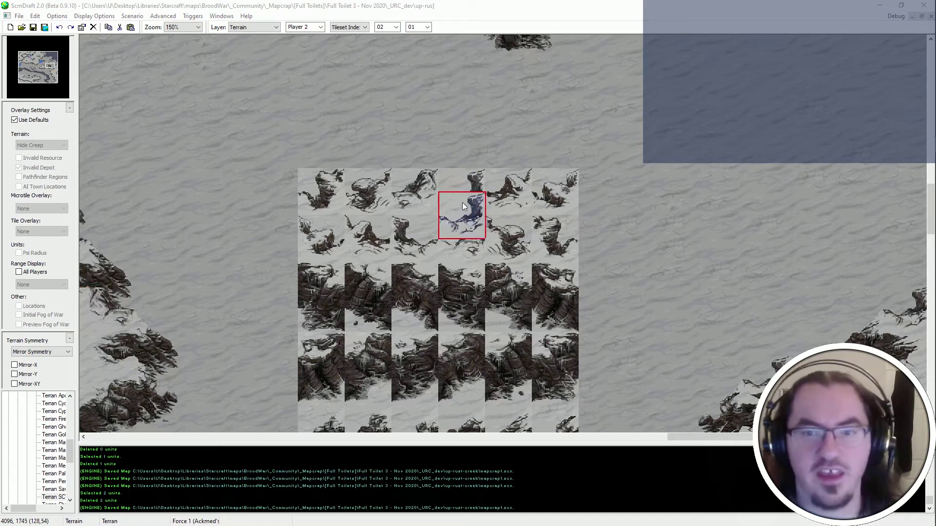
pyautogui.click(462, 202)
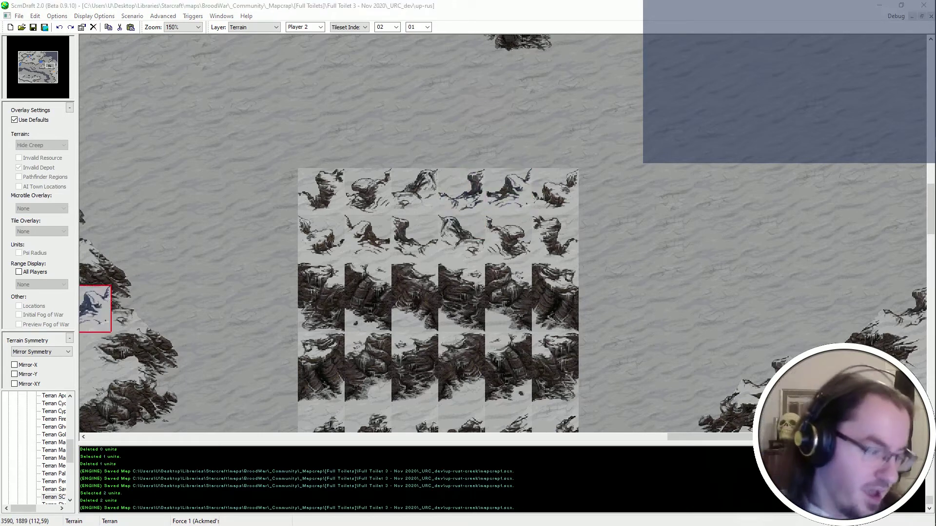
pyautogui.click(503, 181)
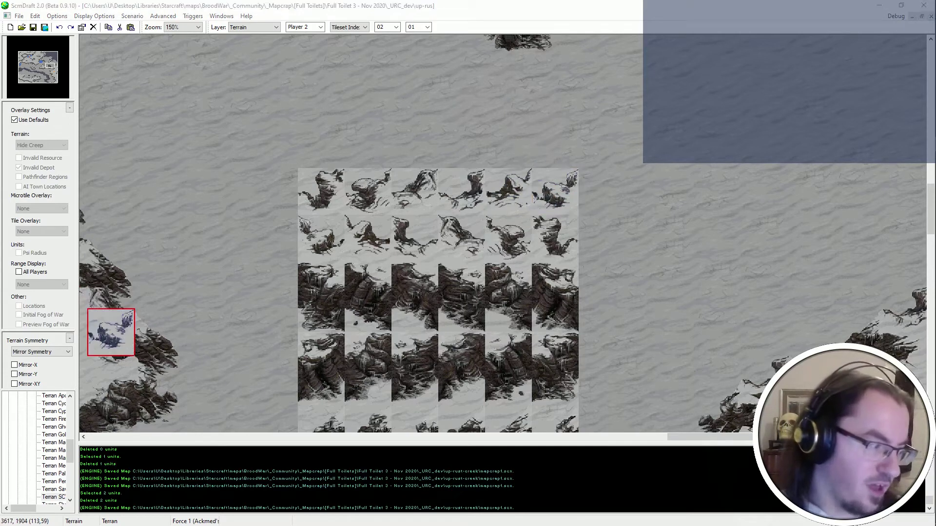
# Copy the pieces of the cliff sheet's second row one after another, from the sixth back to the second, as 2×2 tile brushes.
pyautogui.click(339, 180)
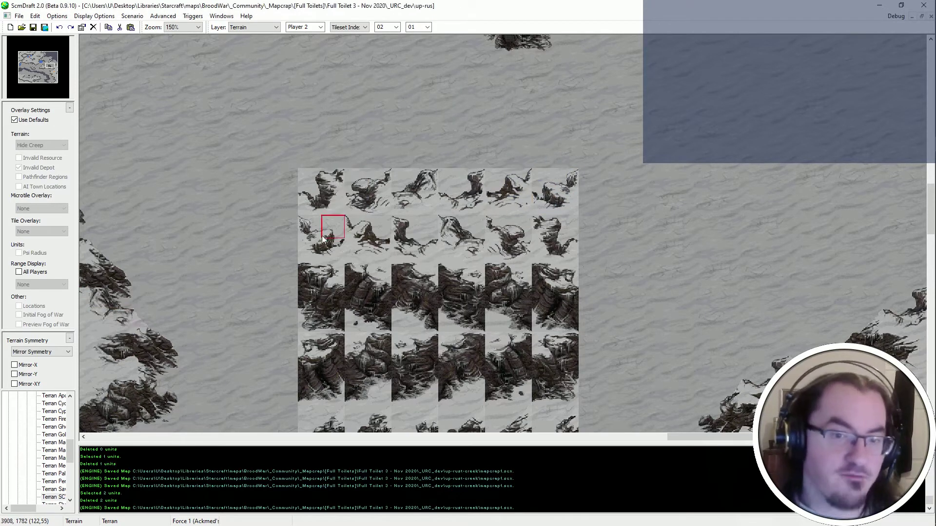
pyautogui.keyDown('shift'); pyautogui.moveTo(541, 263); pyautogui.dragTo(541, 263); pyautogui.keyUp('shift')
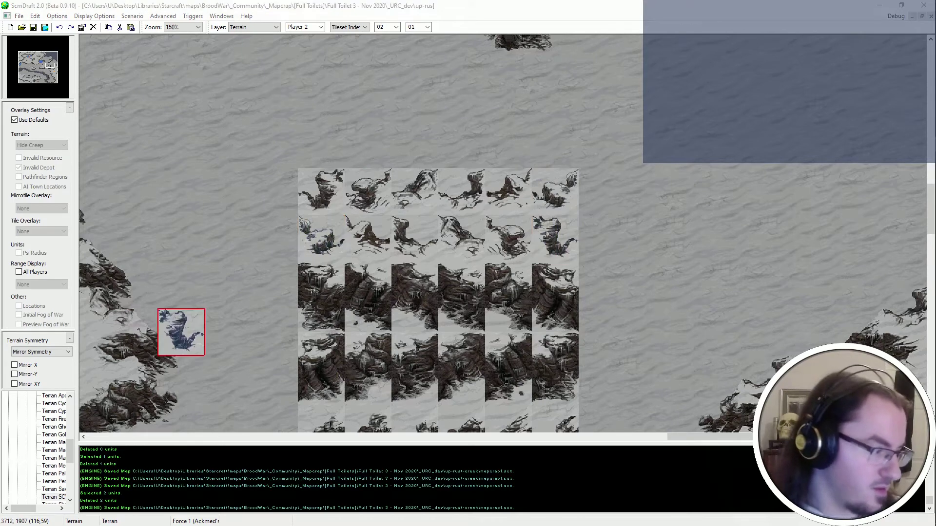
pyautogui.keyDown('shift'); pyautogui.moveTo(540, 224); pyautogui.dragTo(487, 274); pyautogui.keyUp('shift')
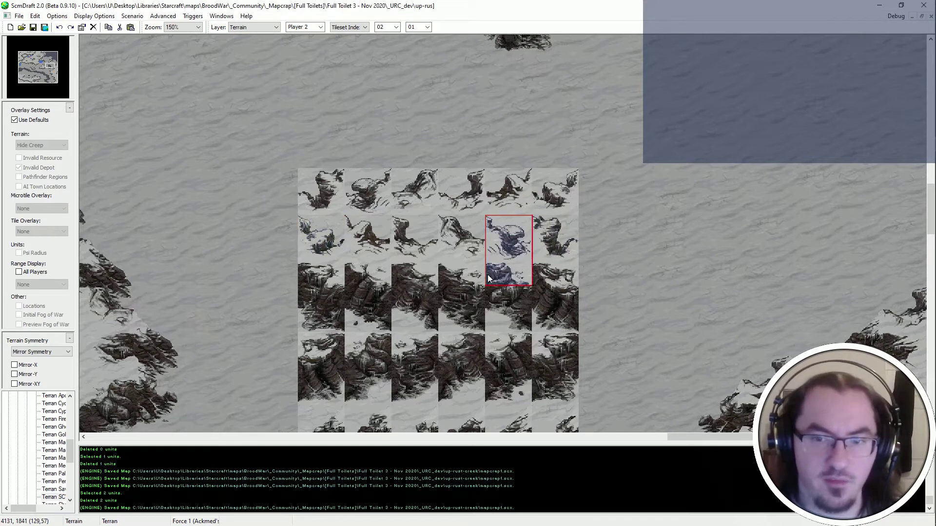
pyautogui.keyDown('shift'); pyautogui.moveTo(507, 228); pyautogui.dragTo(490, 259); pyautogui.keyUp('shift')
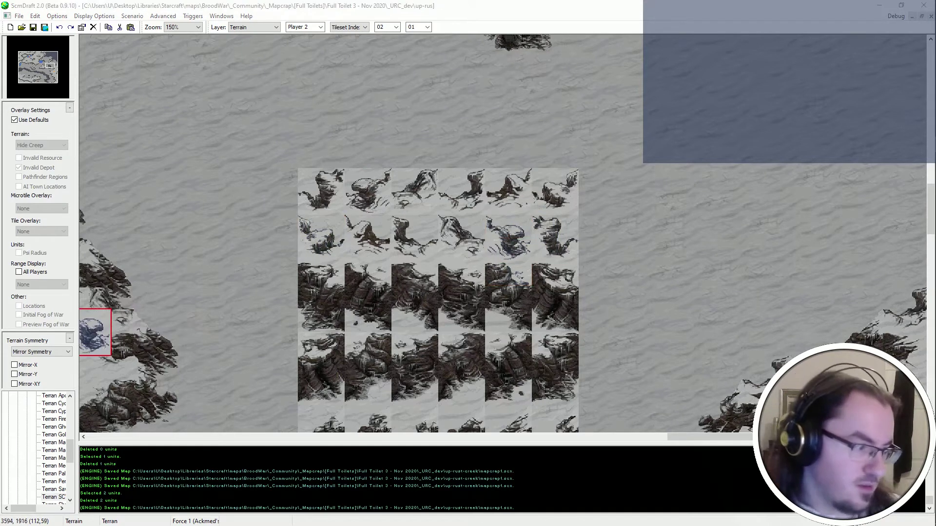
pyautogui.keyDown('shift'); pyautogui.moveTo(485, 216); pyautogui.dragTo(440, 261); pyautogui.keyUp('shift')
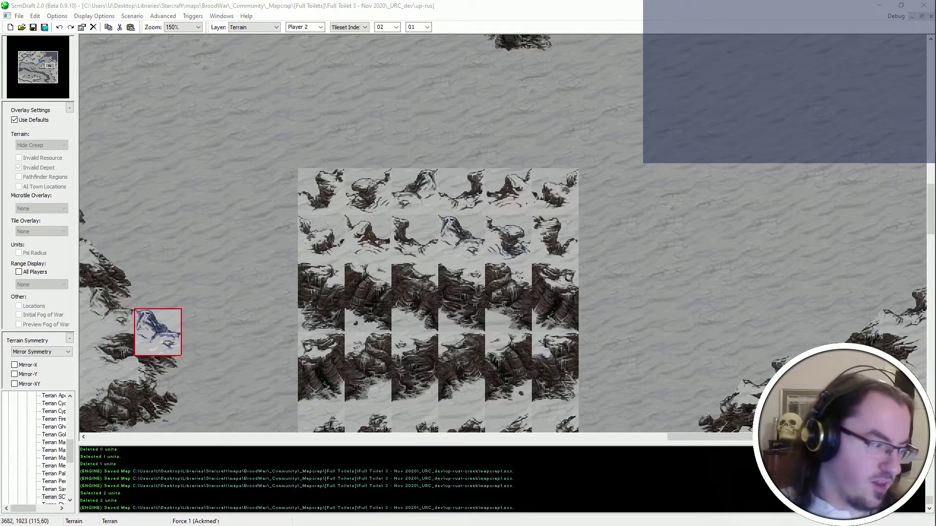
pyautogui.keyDown('shift'); pyautogui.moveTo(436, 218); pyautogui.dragTo(405, 267); pyautogui.keyUp('shift')
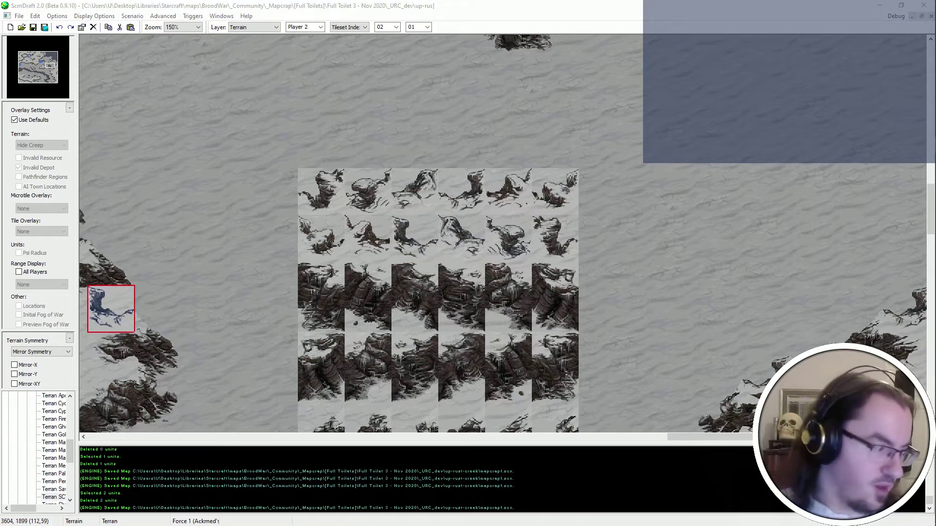
pyautogui.rightClick(438, 260)
pyautogui.keyDown('shift'); pyautogui.moveTo(377, 223); pyautogui.dragTo(348, 255); pyautogui.keyUp('shift')
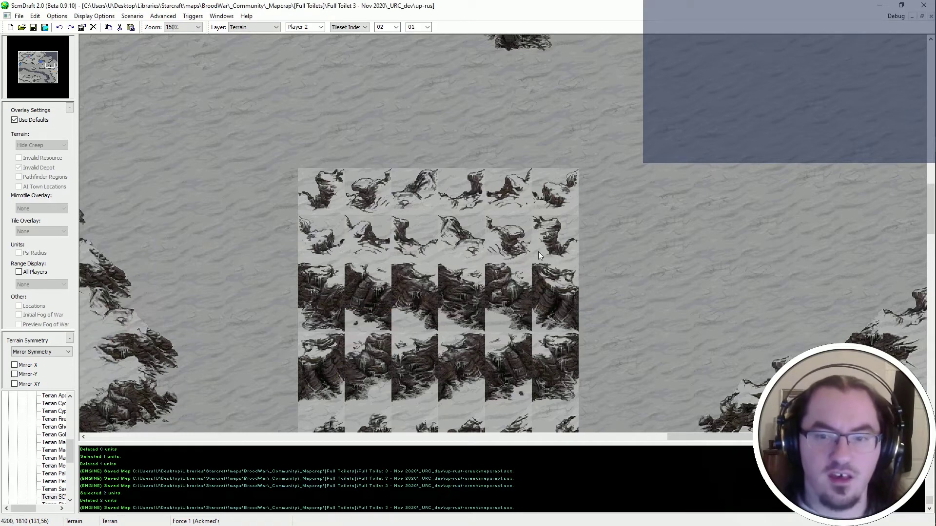
# Copy the fifth and sixth pieces of the cliff sheet's third row as 2×3 tile brushes.
pyautogui.press('Right')
pyautogui.press('Down')
pyautogui.press('Down')
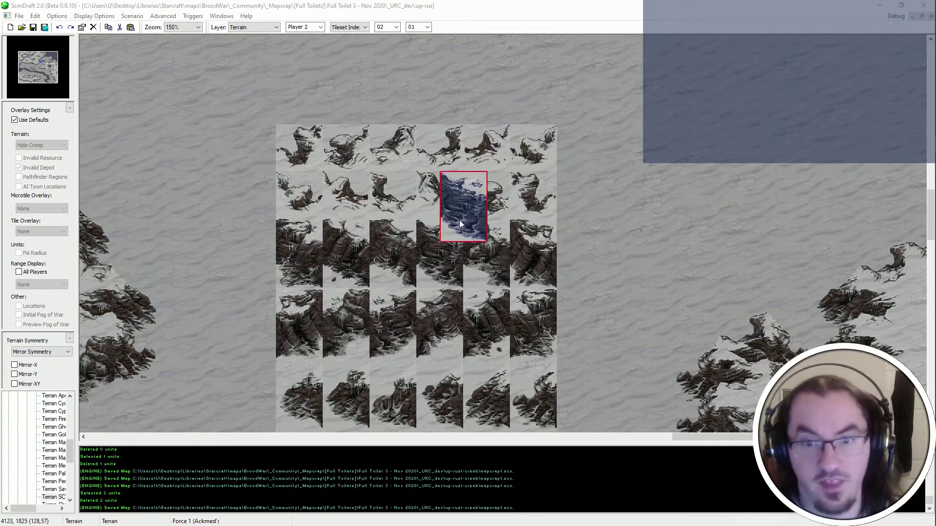
pyautogui.rightClick(452, 244)
pyautogui.moveTo(474, 228)
pyautogui.mouseDown()
pyautogui.moveTo(514, 306)
pyautogui.moveTo(507, 285)
pyautogui.mouseUp()
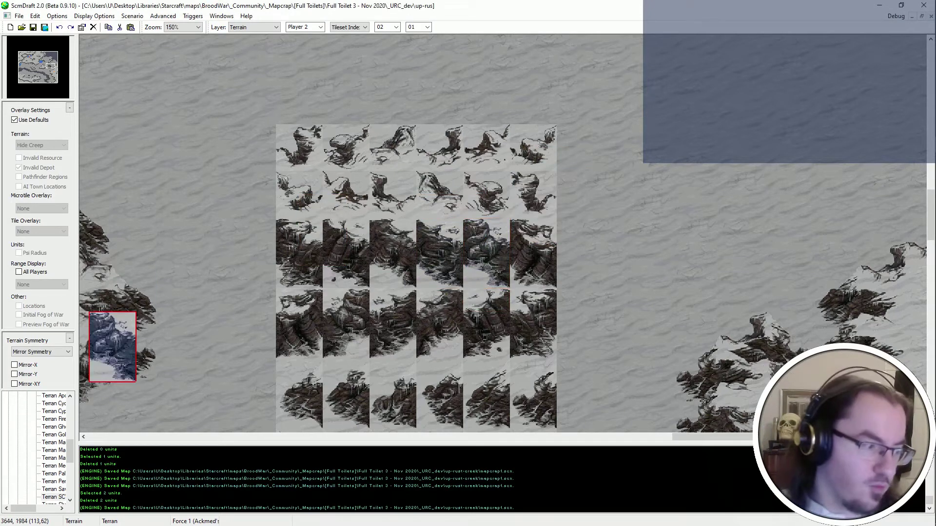
pyautogui.rightClick(508, 258)
pyautogui.moveTo(511, 223); pyautogui.dragTo(554, 281)
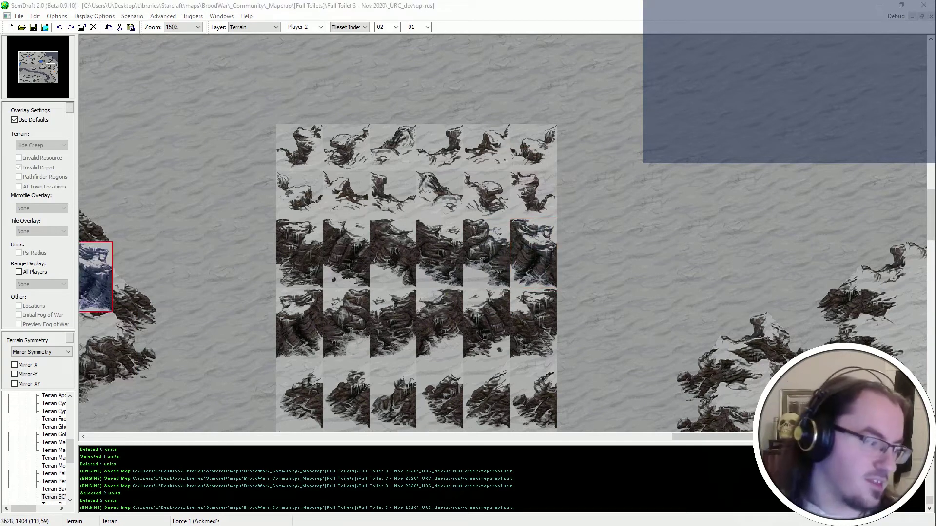
# Copy the pieces of the cliff sheet's fourth row one after another, from the sixth piece backwards, as 2×3 tile brushes.
pyautogui.click(519, 344)
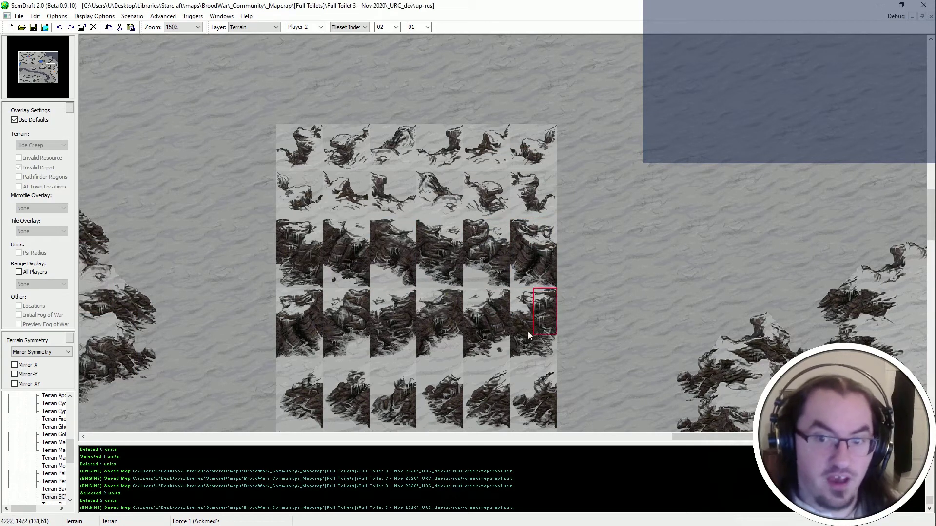
pyautogui.moveTo(528, 335); pyautogui.dragTo(510, 356)
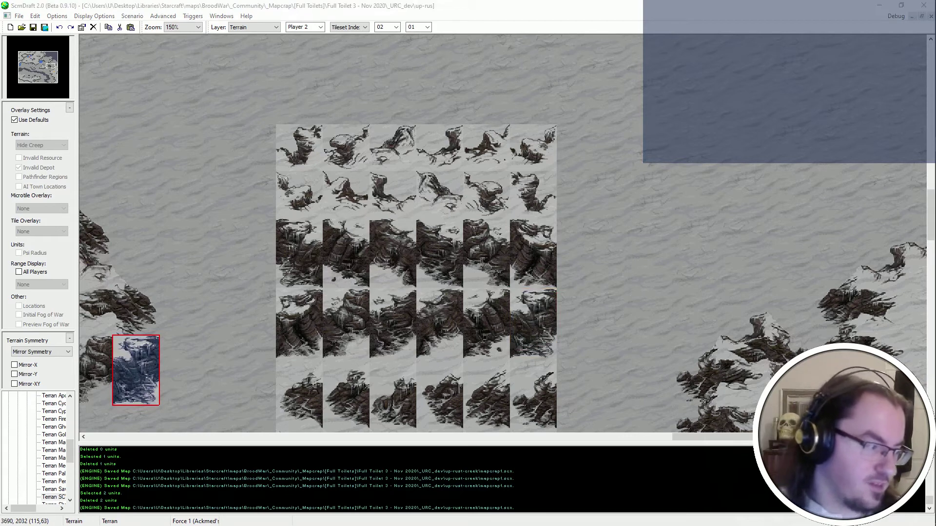
pyautogui.moveTo(461, 309); pyautogui.dragTo(459, 359)
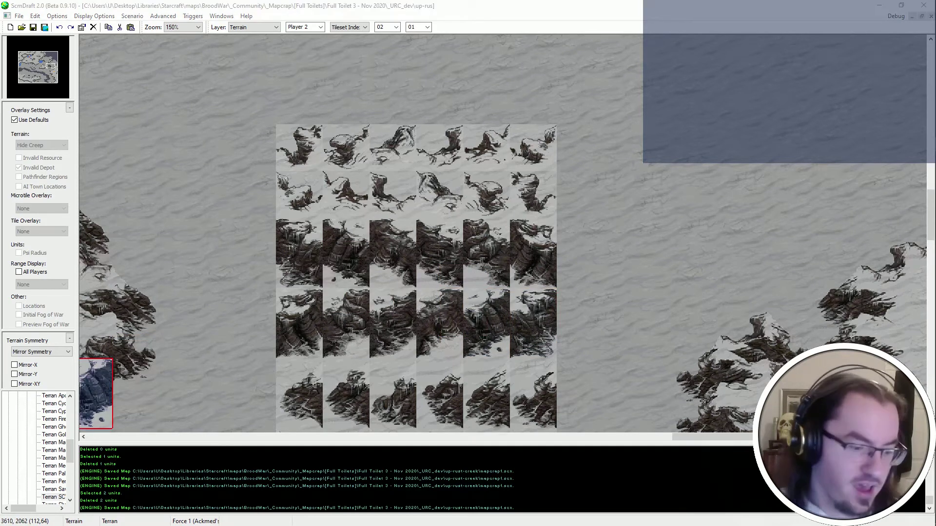
pyautogui.rightClick(480, 323)
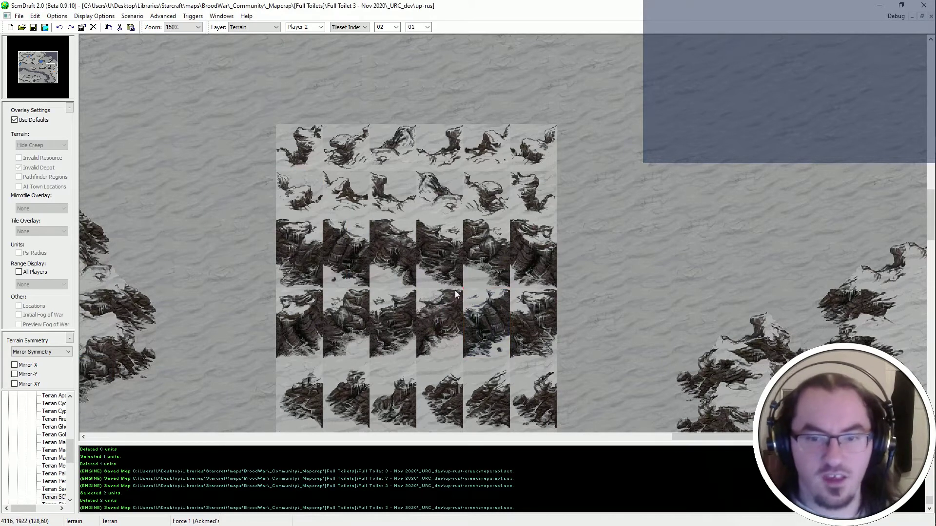
pyautogui.moveTo(423, 297); pyautogui.dragTo(454, 349)
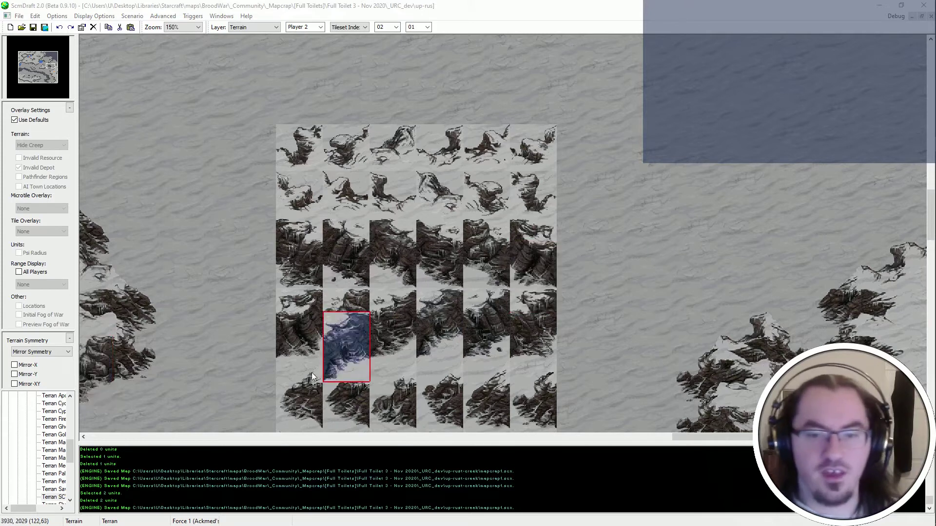
pyautogui.click(374, 346)
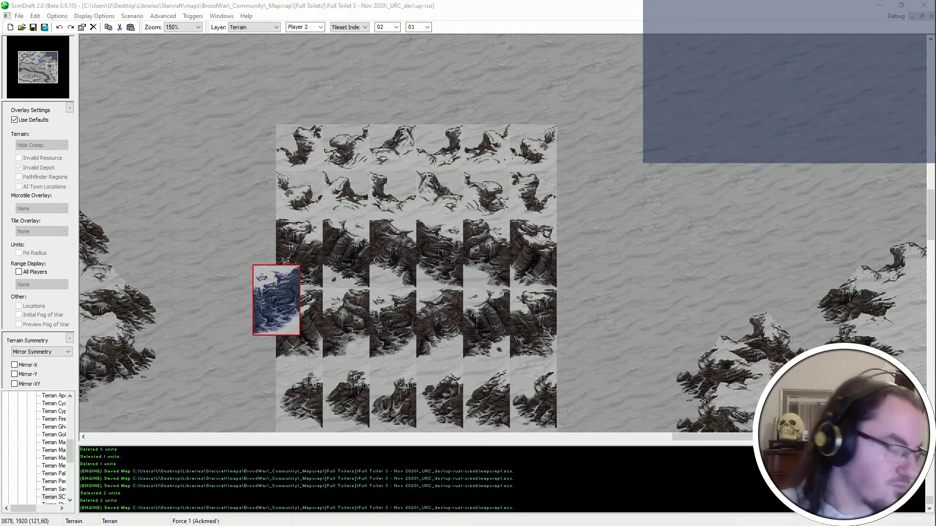
pyautogui.keyDown('shift'); pyautogui.moveTo(339, 334); pyautogui.dragTo(336, 344); pyautogui.keyUp('shift')
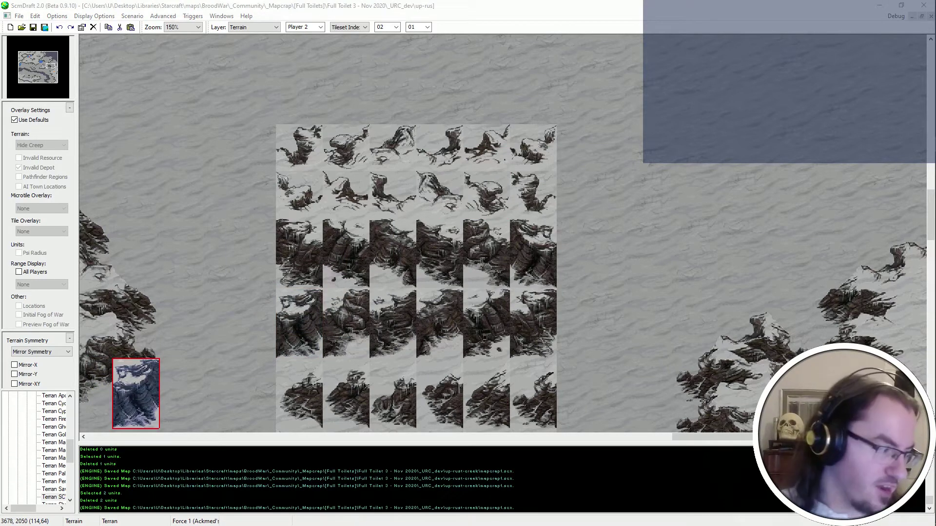
# Copy the pieces of the cliff sheet's fifth and sixth rows one after another as 2×3 tile brushes.
pyautogui.moveTo(296, 383); pyautogui.dragTo(328, 350, button='middle')
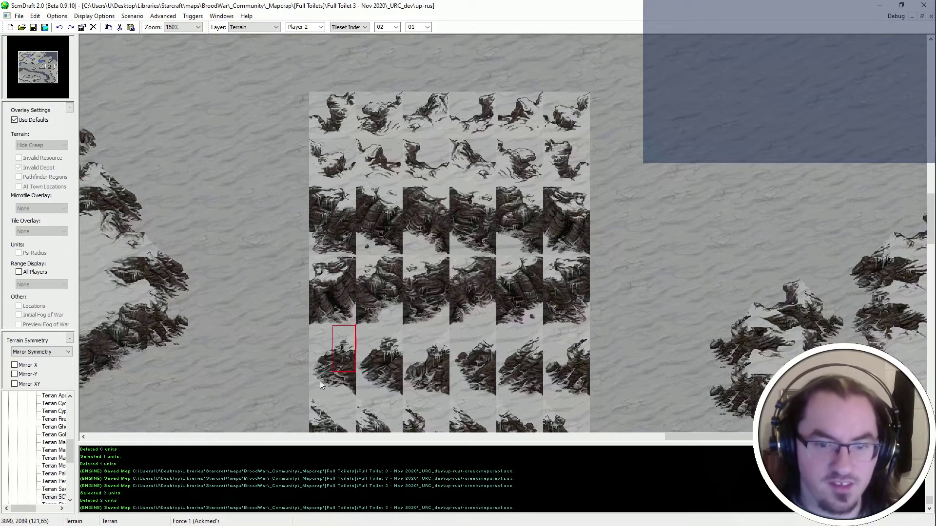
pyautogui.moveTo(332, 390); pyautogui.dragTo(255, 325, button='middle')
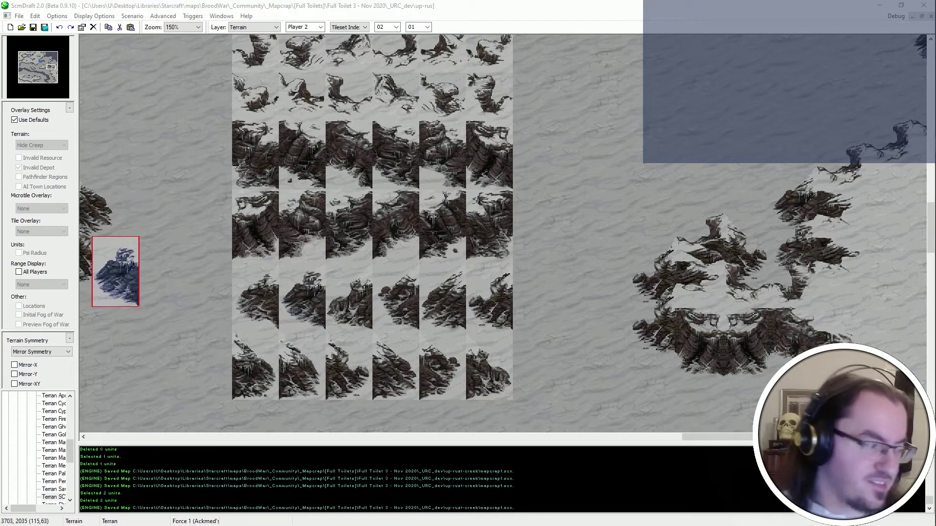
pyautogui.moveTo(371, 262); pyautogui.dragTo(324, 349)
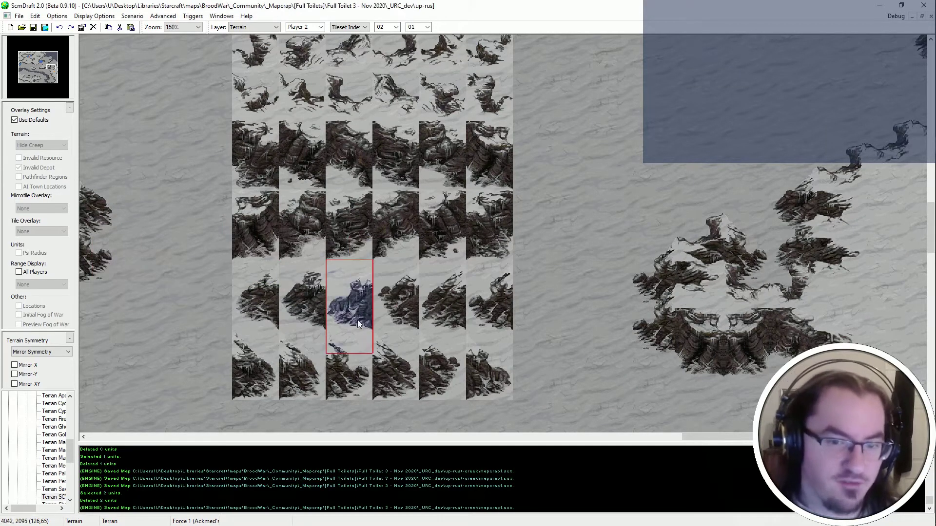
pyautogui.moveTo(326, 263); pyautogui.dragTo(370, 328)
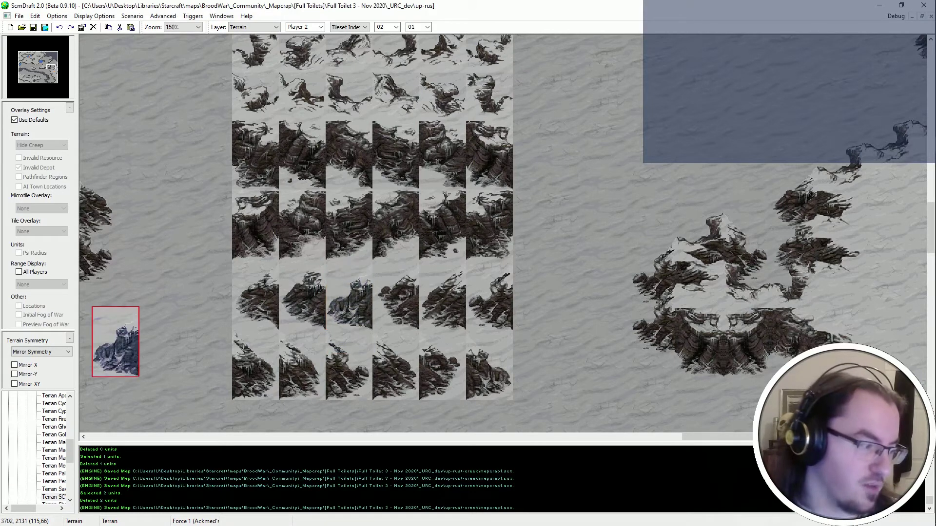
pyautogui.click(394, 288)
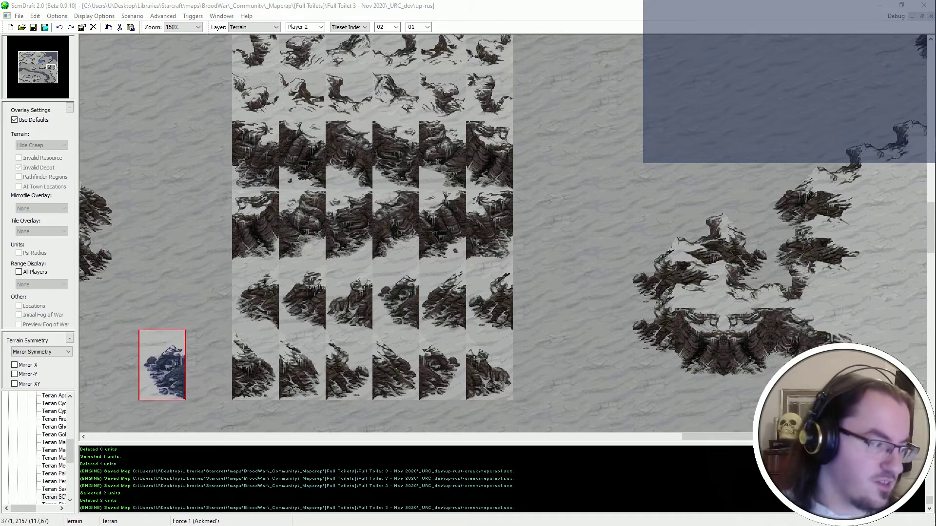
pyautogui.click(397, 290)
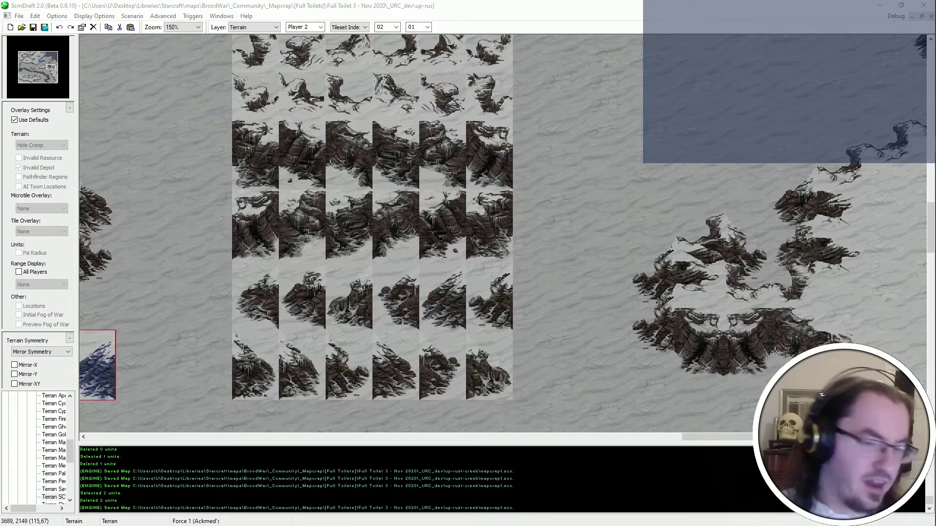
pyautogui.click(458, 282)
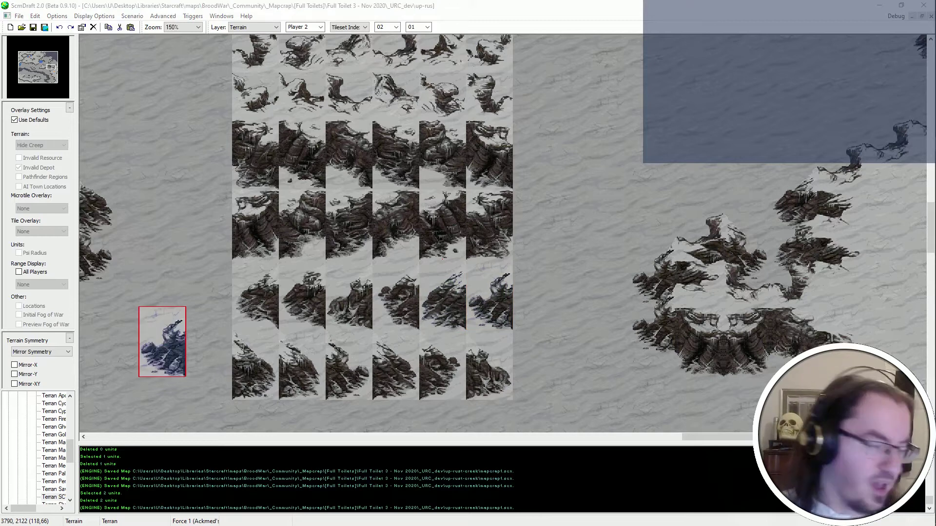
pyautogui.click(514, 304)
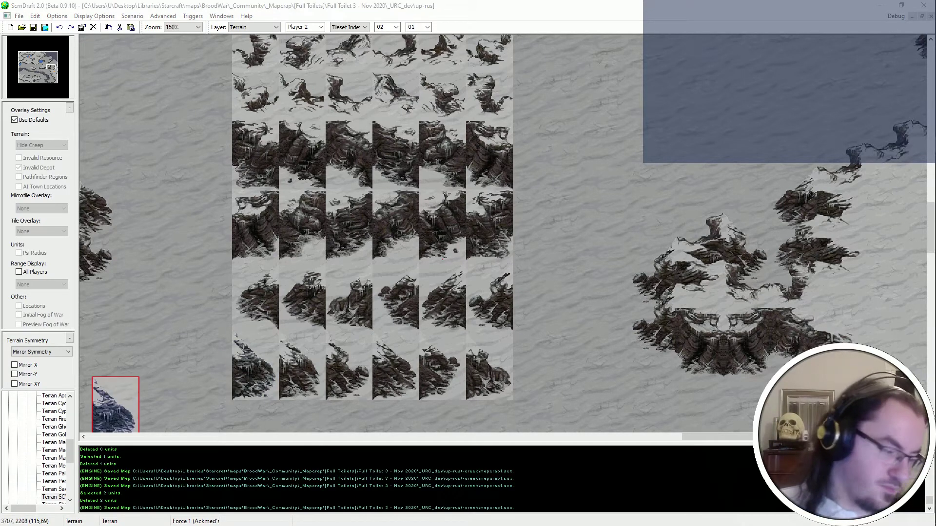
pyautogui.click(159, 337)
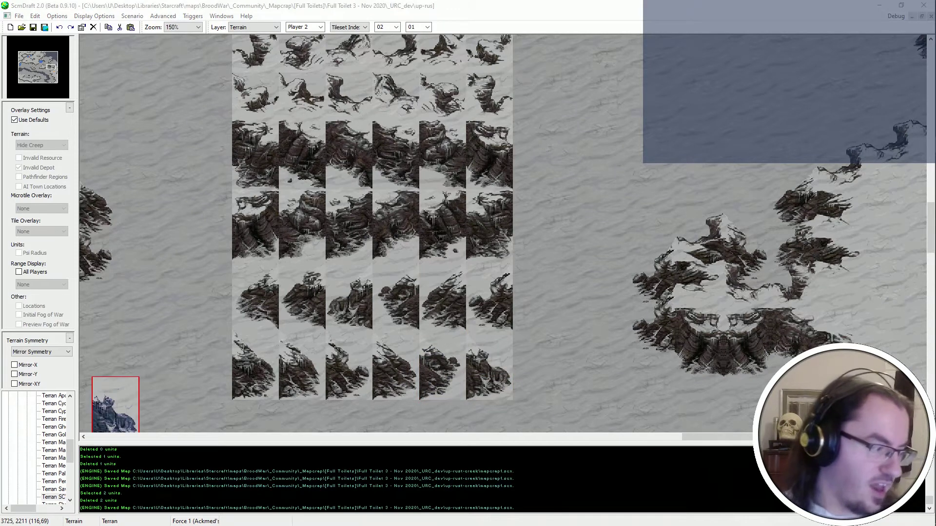
# Undo the placement of the cliff sheet and place the strip of six cliff-foot pieces on the same open snow.
pyautogui.rightClick(164, 154)
pyautogui.hotkey('ctrl', 'z')
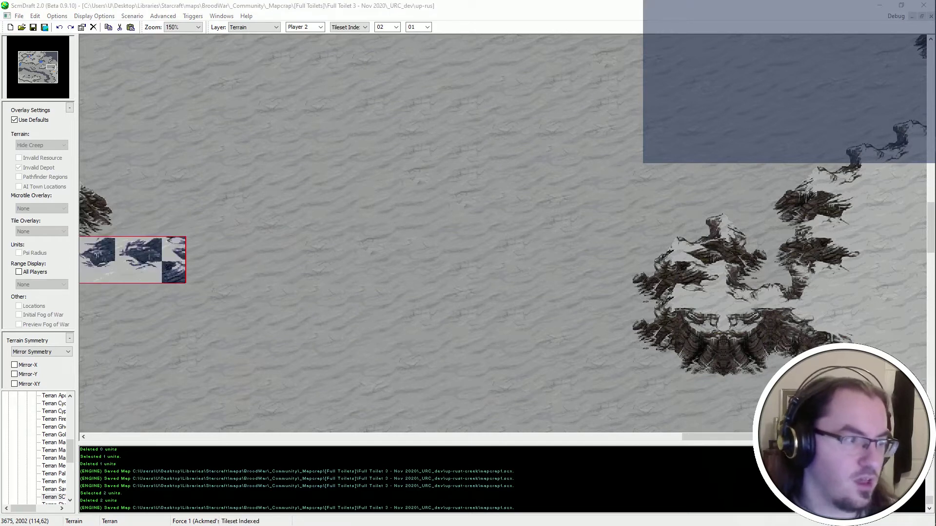
pyautogui.click(455, 287)
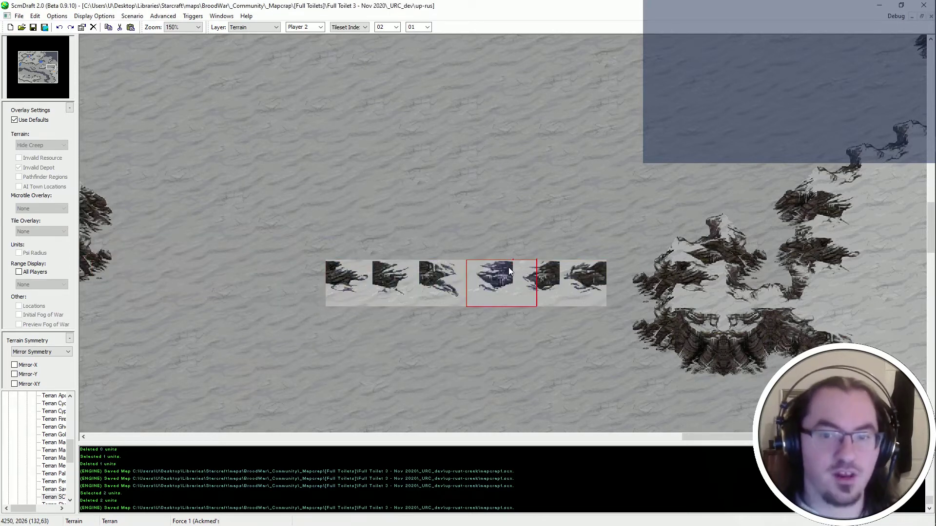
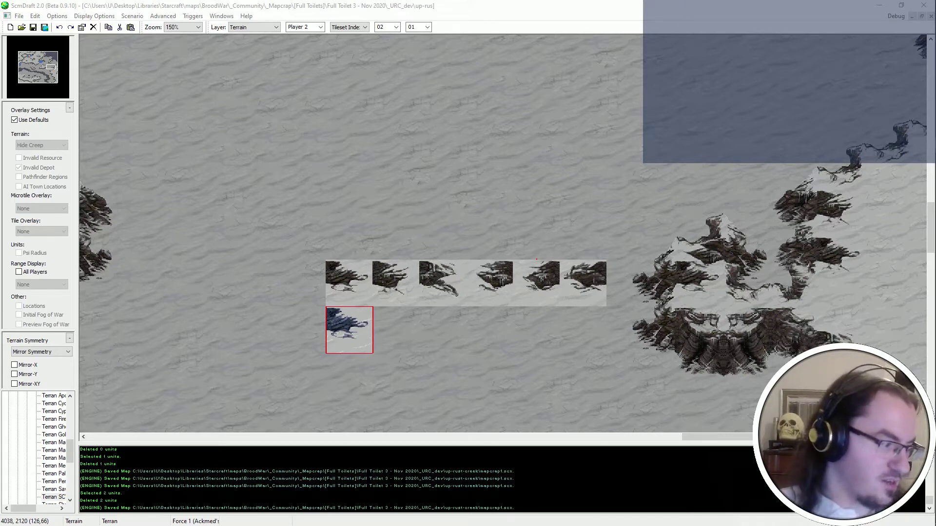
# Copy the second and third pieces of the cliff strip one after another as 2×2 tile brushes.
pyautogui.rightClick(360, 274)
pyautogui.moveTo(413, 267); pyautogui.dragTo(379, 301)
pyautogui.hotkey('ctrl', 'c')
pyautogui.hotkey('ctrl', 'v')
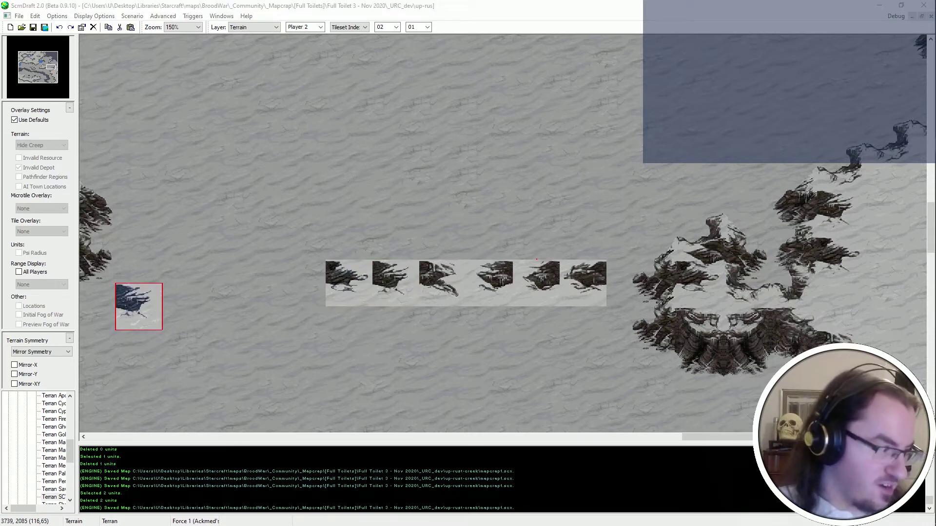
pyautogui.rightClick(414, 273)
pyautogui.moveTo(472, 262); pyautogui.dragTo(417, 306)
pyautogui.hotkey('ctrl', 'c')
pyautogui.hotkey('ctrl', 'v')
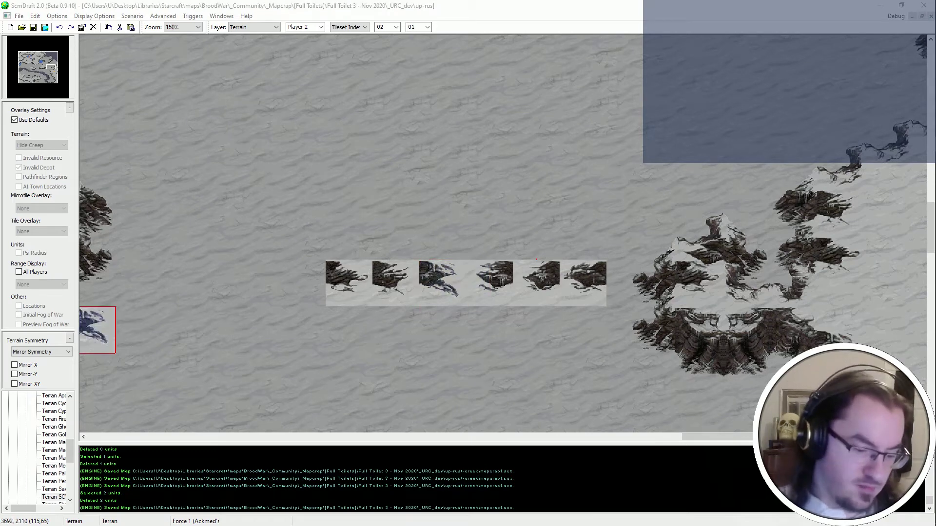
# Copy the fourth and fifth pieces of the cliff strip one after another as 2×2 tile brushes.
pyautogui.rightClick(396, 294)
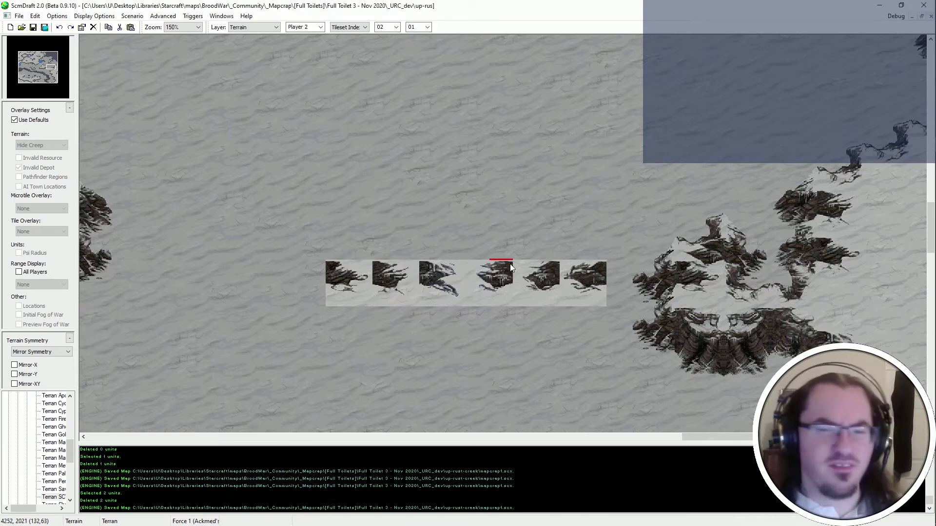
pyautogui.moveTo(510, 264); pyautogui.dragTo(466, 309)
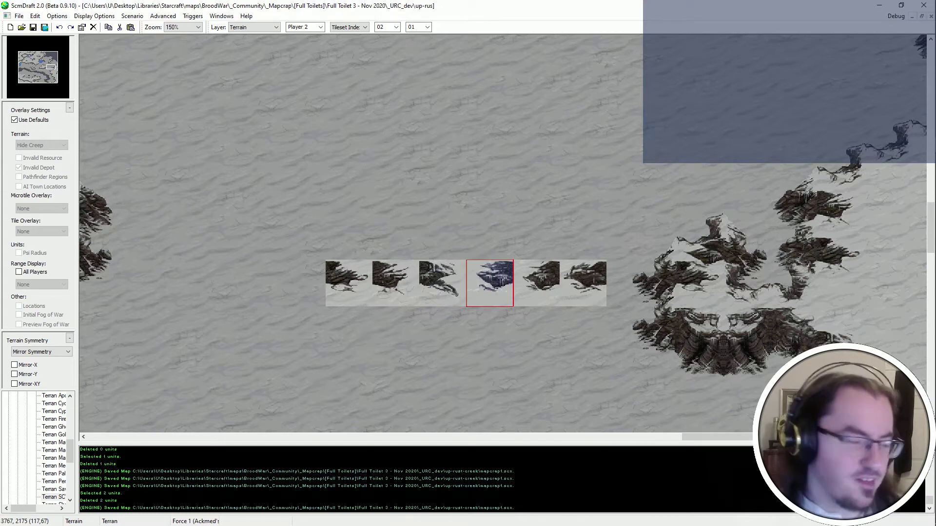
pyautogui.hotkey('ctrl', 'c')
pyautogui.hotkey('ctrl', 'v')
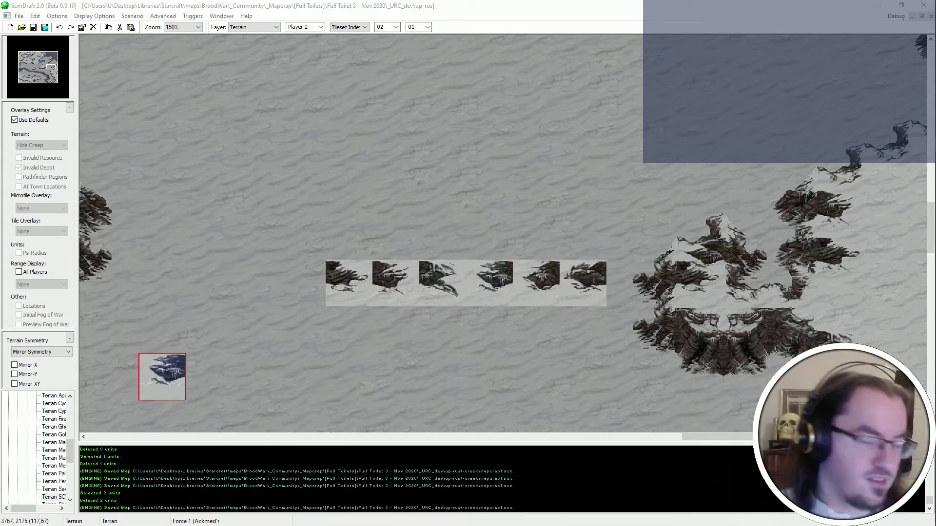
pyautogui.rightClick(489, 283)
pyautogui.moveTo(554, 267); pyautogui.dragTo(521, 298)
pyautogui.hotkey('ctrl', 'c')
pyautogui.hotkey('ctrl', 'v')
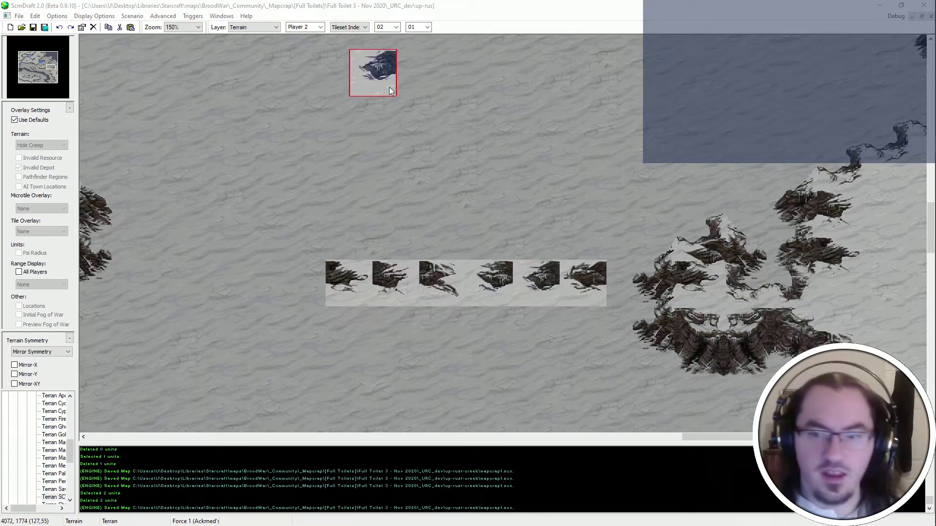
# Copy the sixth piece of the cliff strip as a 2×2 tile brush, and undo the strip's placement on the open snow.
pyautogui.rightClick(531, 287)
pyautogui.moveTo(576, 267); pyautogui.dragTo(604, 305)
pyautogui.hotkey('ctrl', 'c')
pyautogui.hotkey('ctrl', 'v')
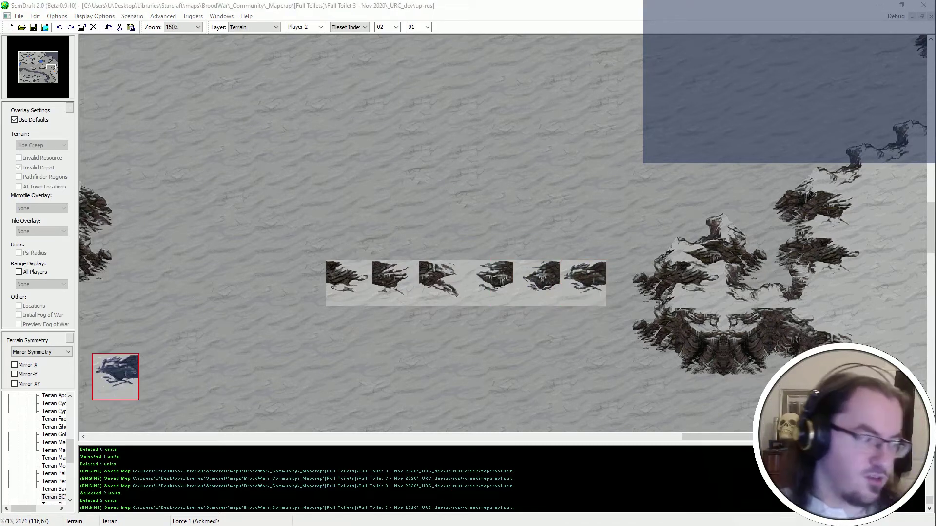
pyautogui.rightClick(116, 374)
pyautogui.hotkey('ctrl', 'z')
# Lay 2×3 cliff brushes one after another along the cliff west of the brown dirt ramp, undoing and repositioning one misplaced piece.
pyautogui.keyDown('ctrl'); pyautogui.scroll(-3, 201, 270); pyautogui.keyUp('ctrl')
pyautogui.moveTo(201, 270)
pyautogui.mouseDown(button='middle')
pyautogui.moveTo(214, 284)
pyautogui.moveTo(368, 311)
pyautogui.moveTo(256, 334)
pyautogui.moveTo(179, 257)
pyautogui.moveTo(113, 238)
pyautogui.mouseUp(button='middle')
pyautogui.keyDown('ctrl'); pyautogui.scroll(2, 113, 239); pyautogui.keyUp('ctrl')
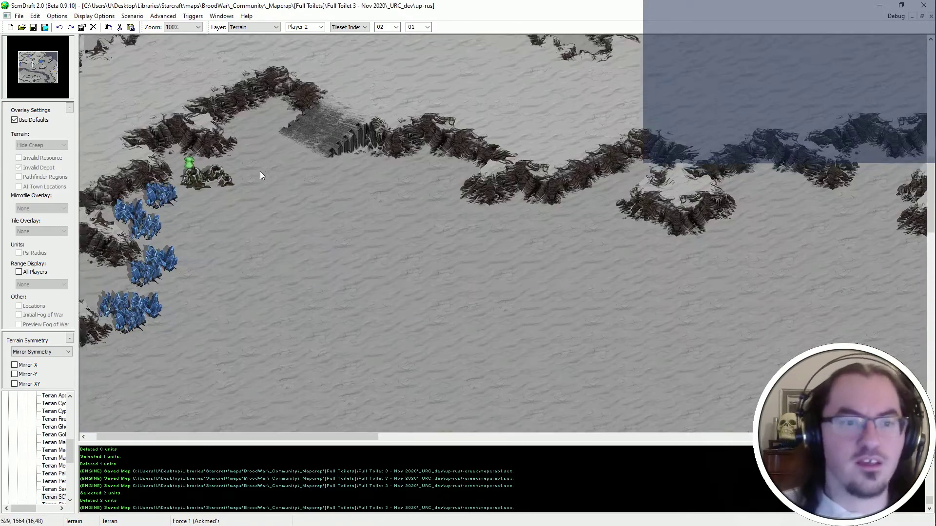
pyautogui.moveTo(261, 171); pyautogui.dragTo(231, 134, button='middle')
pyautogui.moveTo(388, 313); pyautogui.dragTo(341, 147, button='middle')
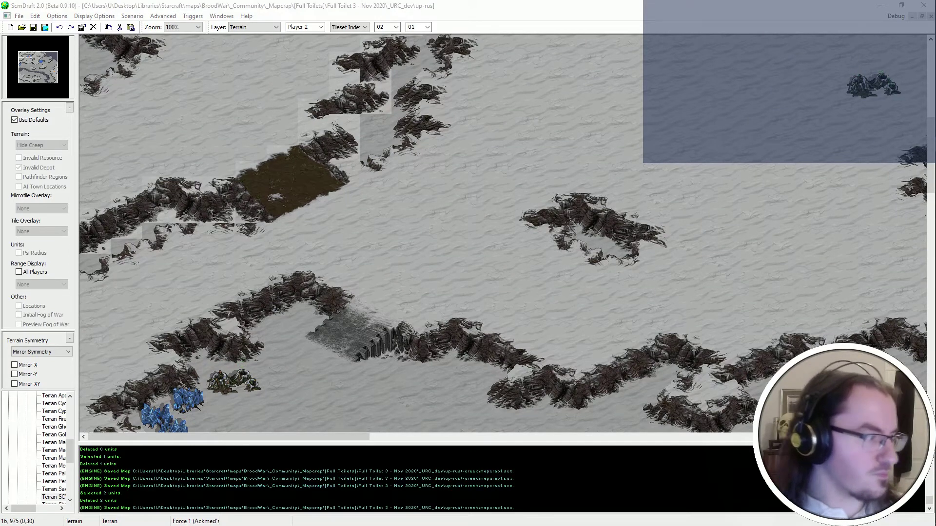
pyautogui.moveTo(273, 330); pyautogui.dragTo(255, 286, button='middle')
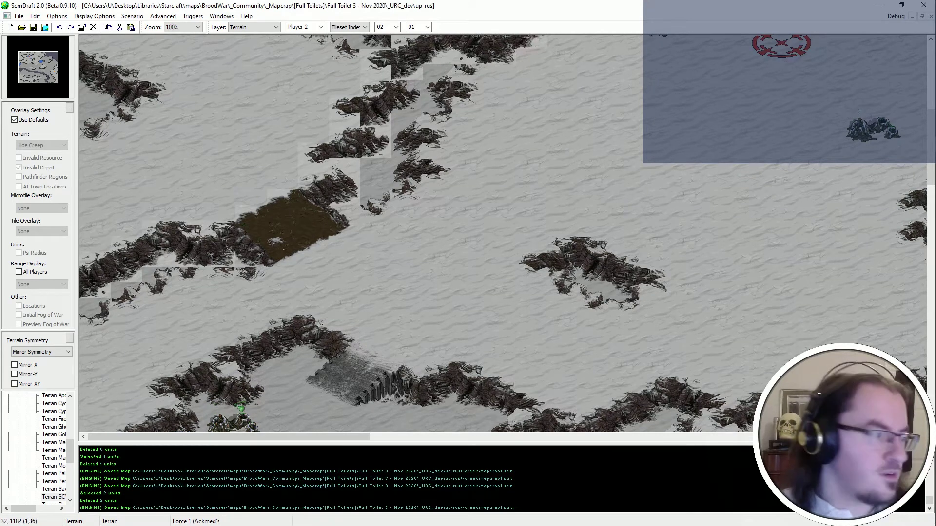
pyautogui.scroll(2, 414, 293)
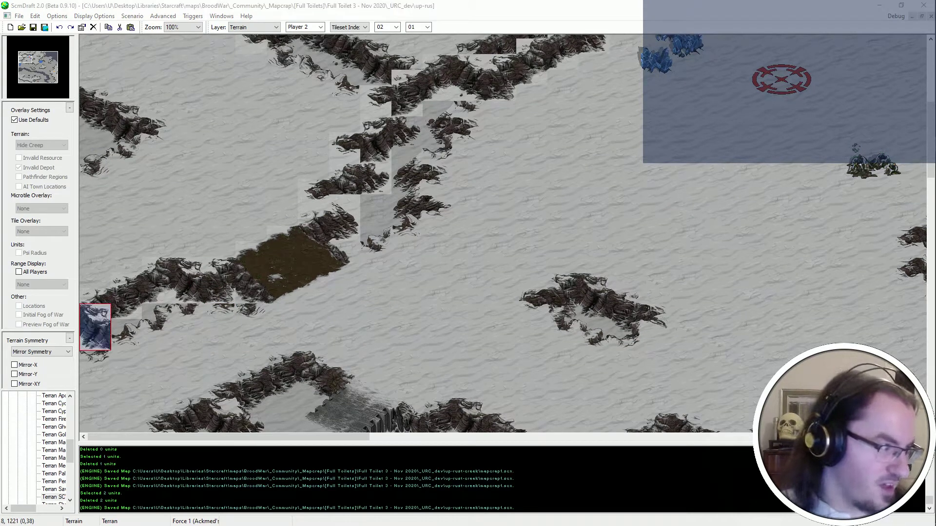
pyautogui.click(217, 283)
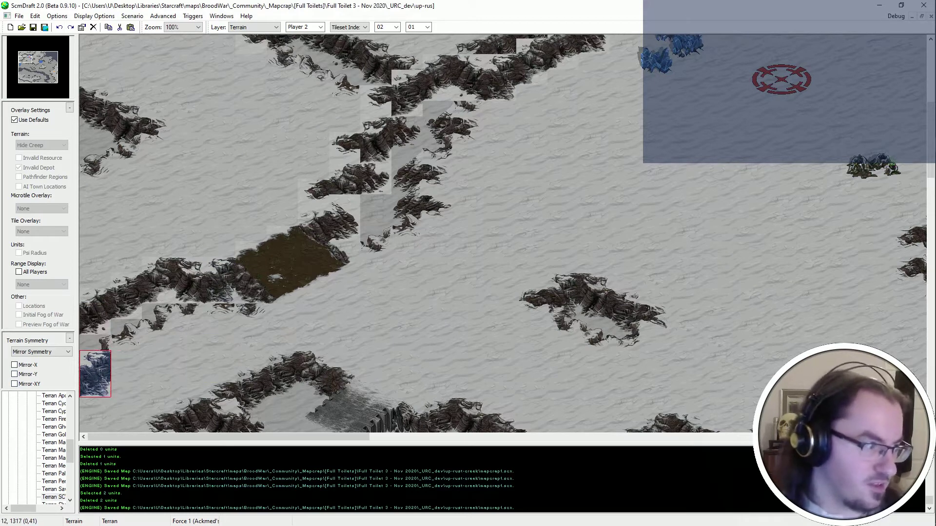
pyautogui.click(181, 266)
pyautogui.hotkey('ctrl', 'z')
pyautogui.click(181, 281)
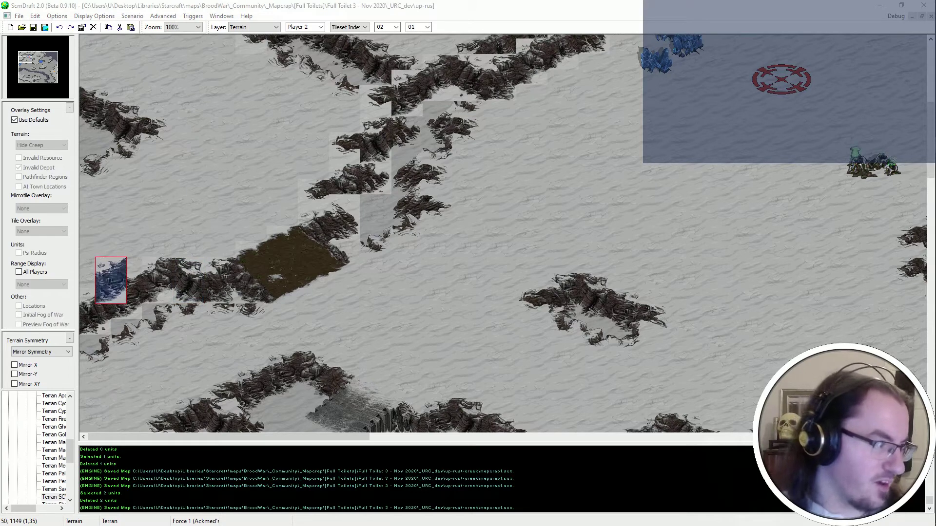
pyautogui.click(162, 285)
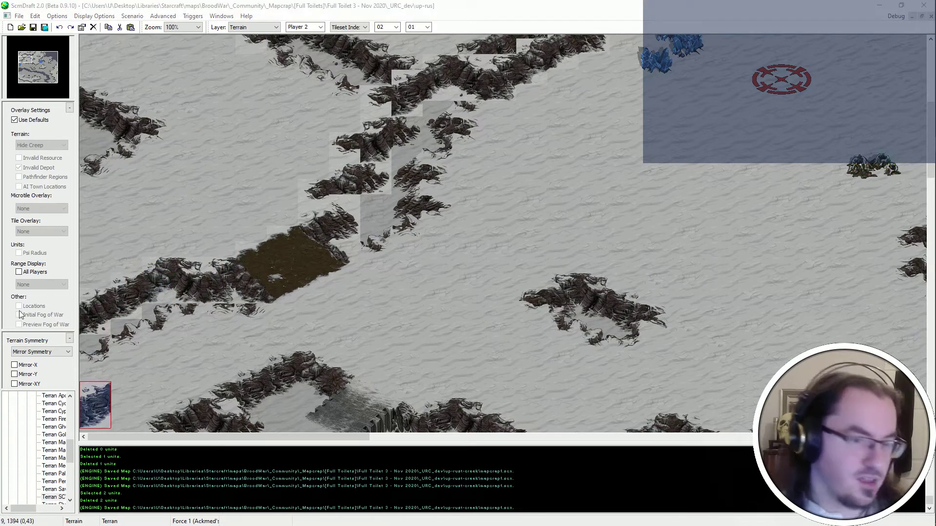
pyautogui.click(127, 304)
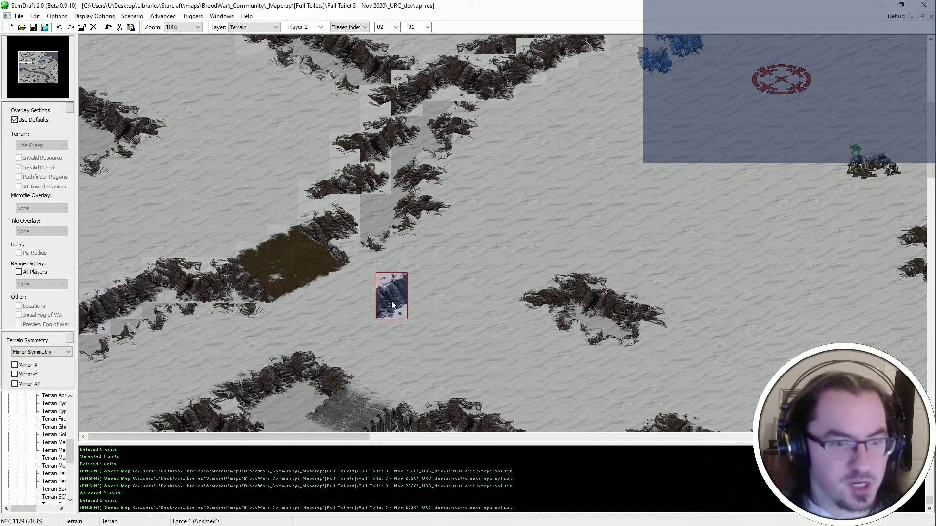
# Place cliff brushes on the broken stepped cliff segments just northeast of the brown dirt ramp.
pyautogui.scroll(3, 405, 141)
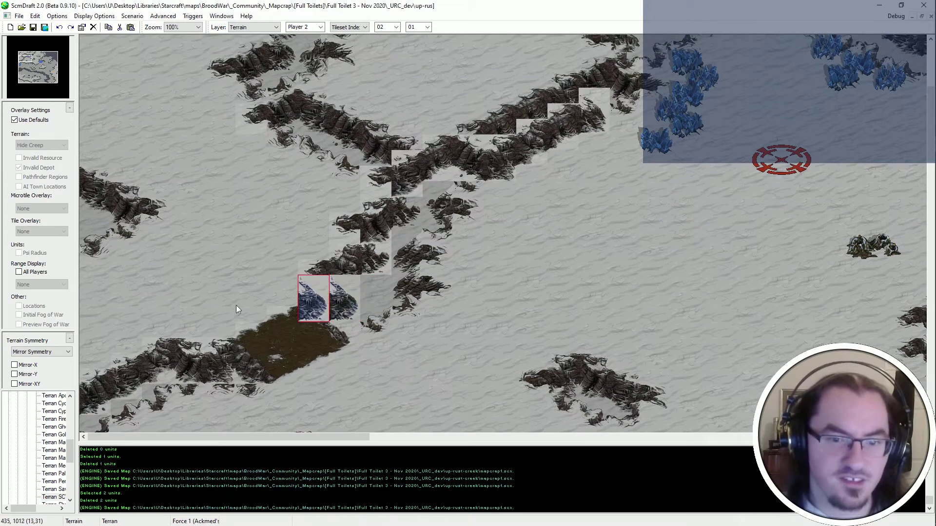
pyautogui.click(376, 252)
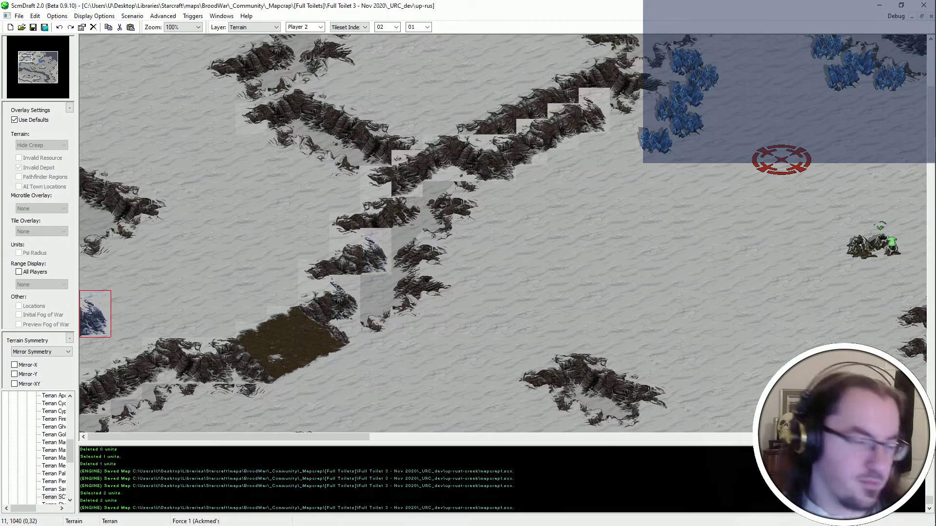
pyautogui.click(407, 171)
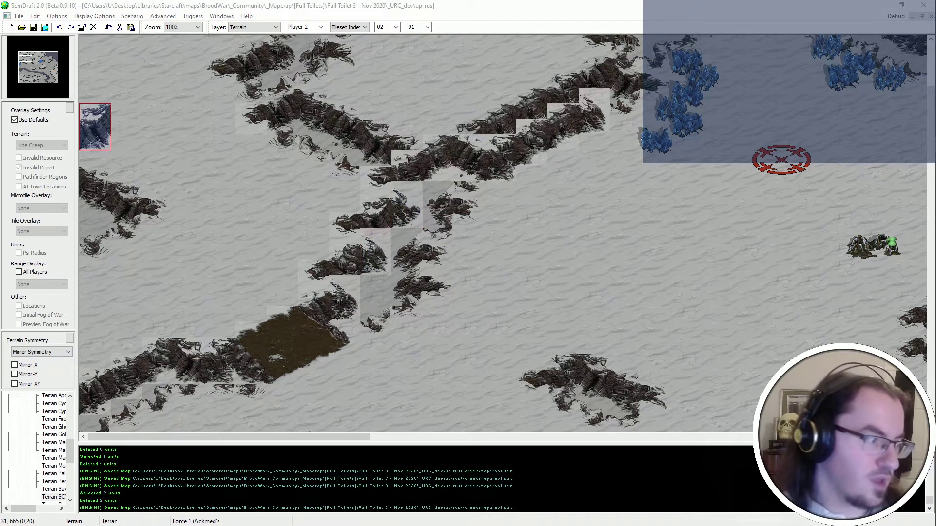
pyautogui.click(376, 221)
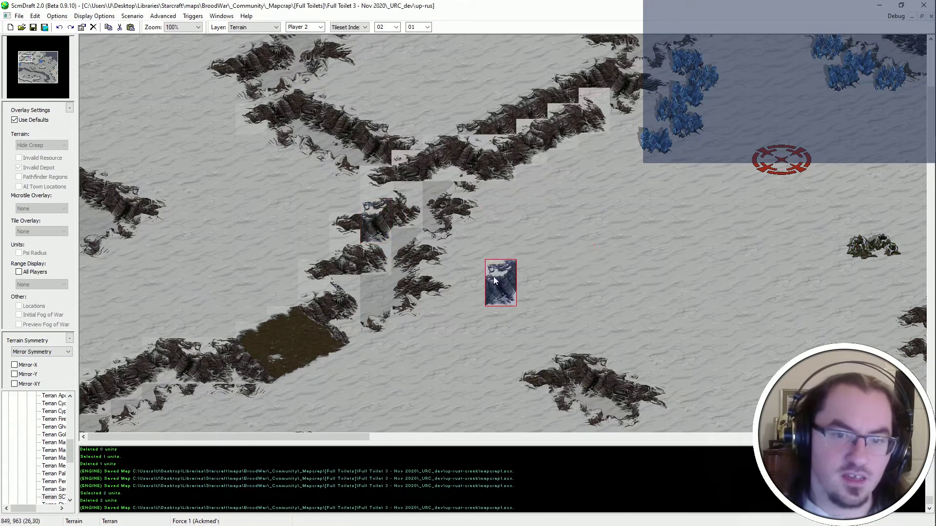
# Patch the cliff junction above the stepped segments and the segment below it with more 2×3 cliff brushes.
pyautogui.moveTo(494, 276); pyautogui.dragTo(457, 313, button='middle')
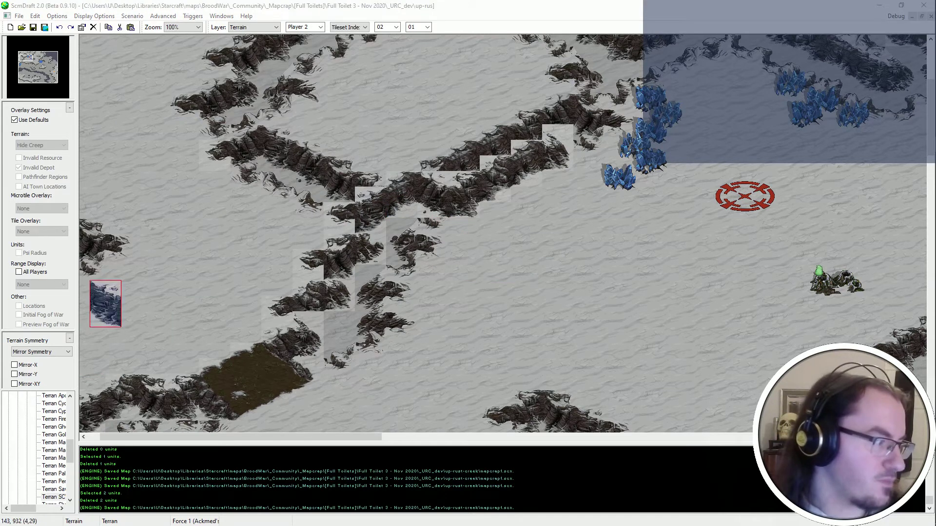
pyautogui.click(435, 202)
pyautogui.moveTo(516, 309); pyautogui.dragTo(479, 345, button='middle')
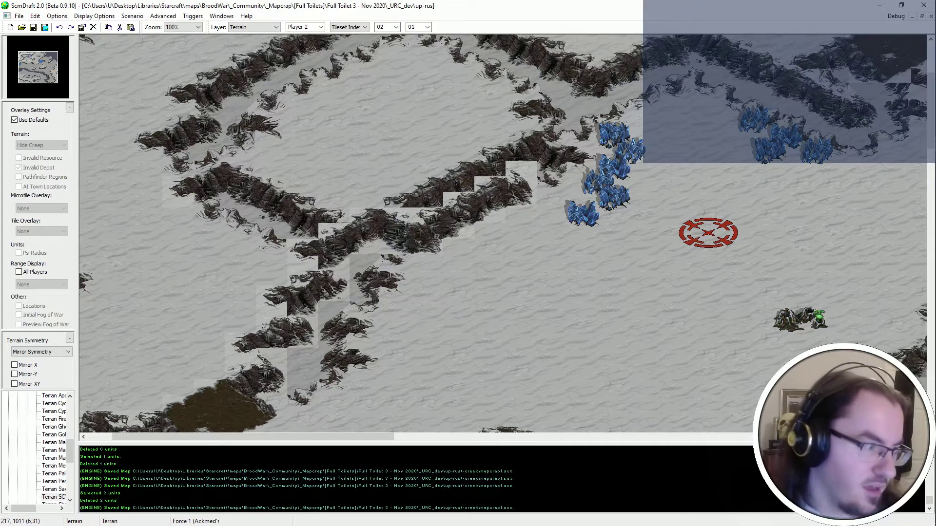
pyautogui.click(115, 371)
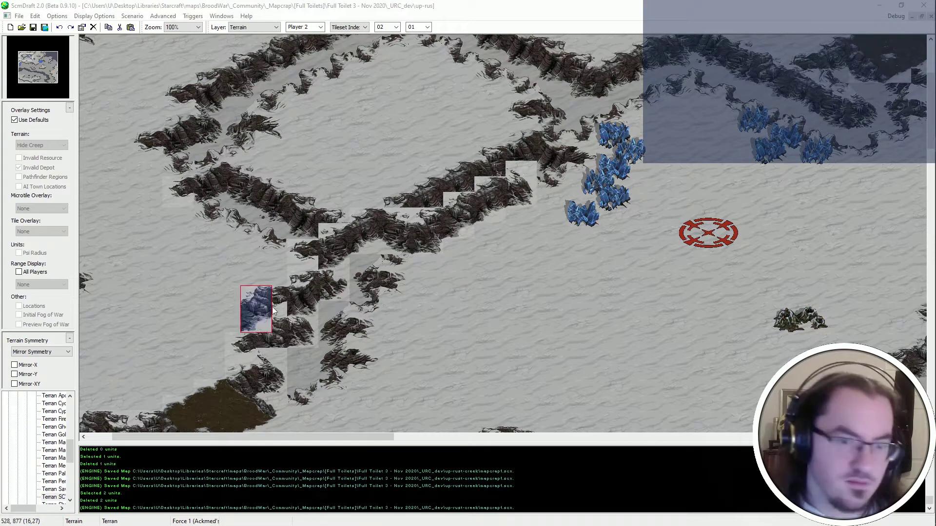
pyautogui.click(332, 303)
# Fill the lower cliff line west of the mineral field with a 2×3 brush and end the upper line with a 2×2 foot piece.
pyautogui.keyDown('ctrl'); pyautogui.scroll(1, 332, 302); pyautogui.keyUp('ctrl')
pyautogui.moveTo(480, 265); pyautogui.dragTo(505, 233, button='middle')
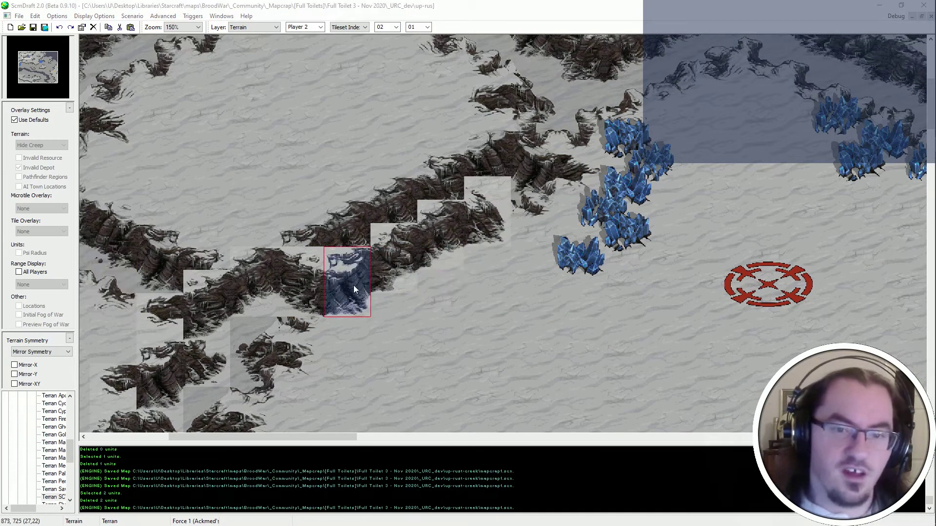
pyautogui.click(450, 244)
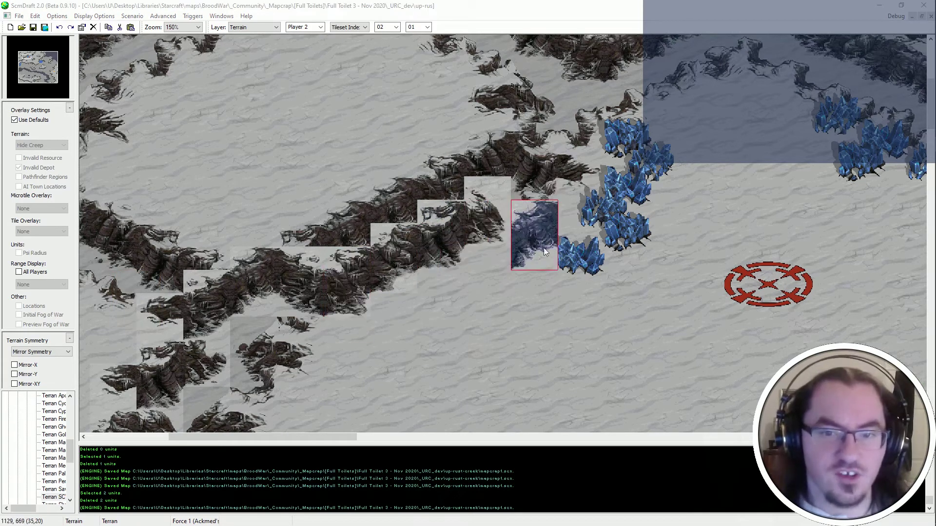
pyautogui.moveTo(541, 288); pyautogui.dragTo(552, 278, button='middle')
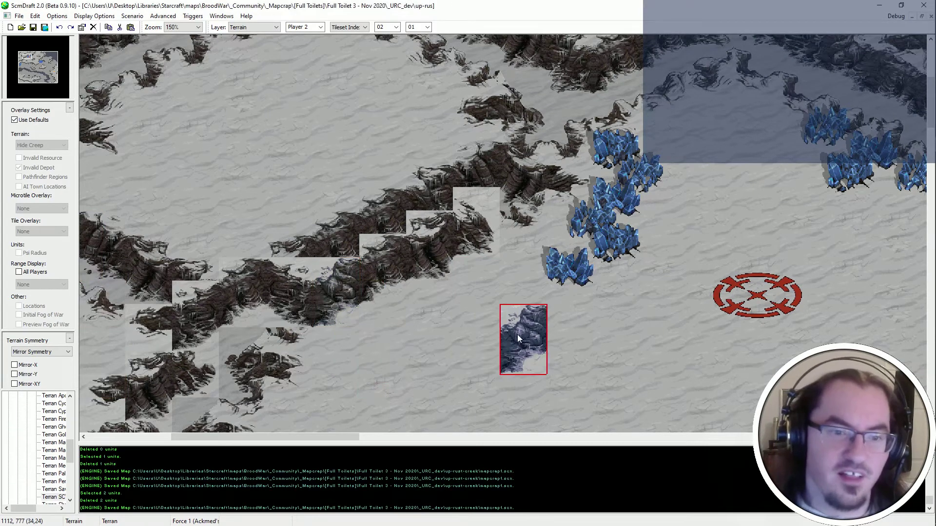
pyautogui.press('Right')
pyautogui.press('Up')
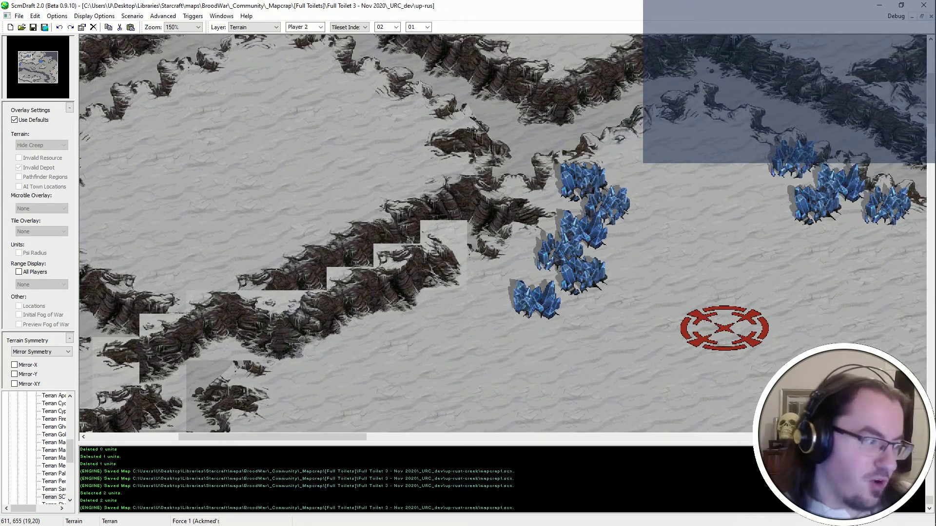
pyautogui.click(388, 230)
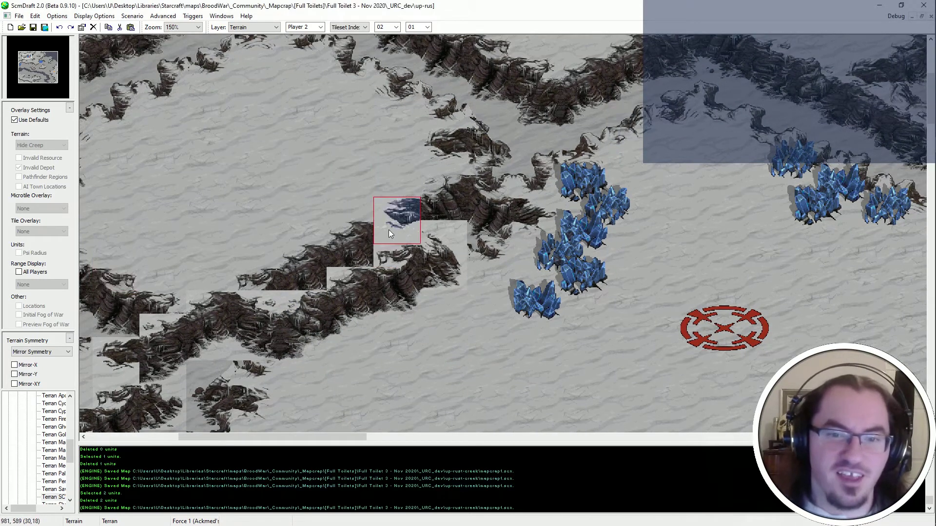
# Extend the upper cliff line diagonally northeast with consecutive 2×3 brushes, ending it with a piece just above the western mineral field.
pyautogui.moveTo(388, 229); pyautogui.dragTo(525, 171, button='middle')
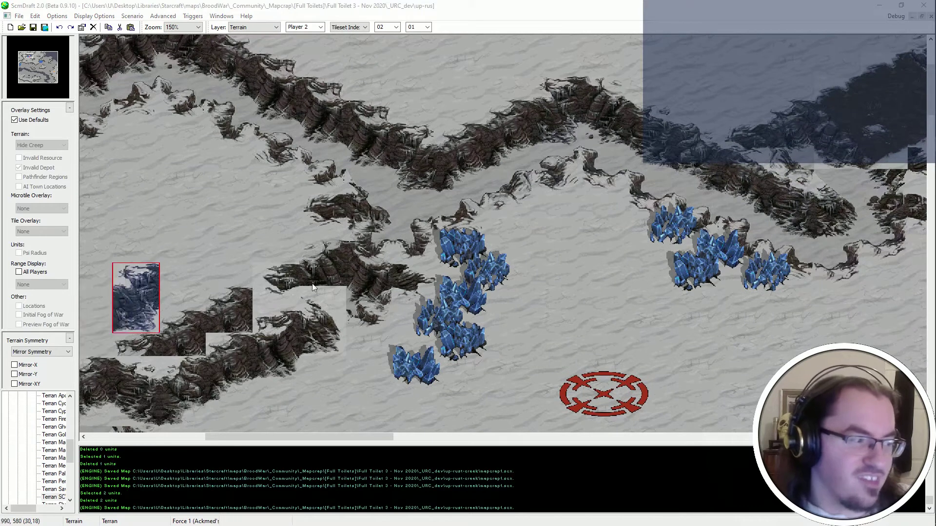
pyautogui.click(325, 278)
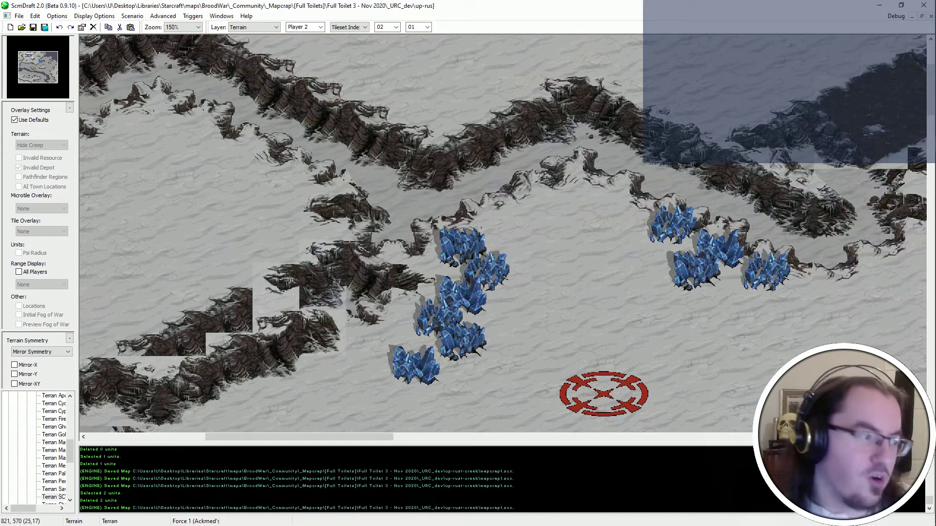
pyautogui.click(369, 244)
pyautogui.press('Up')
pyautogui.press('Right')
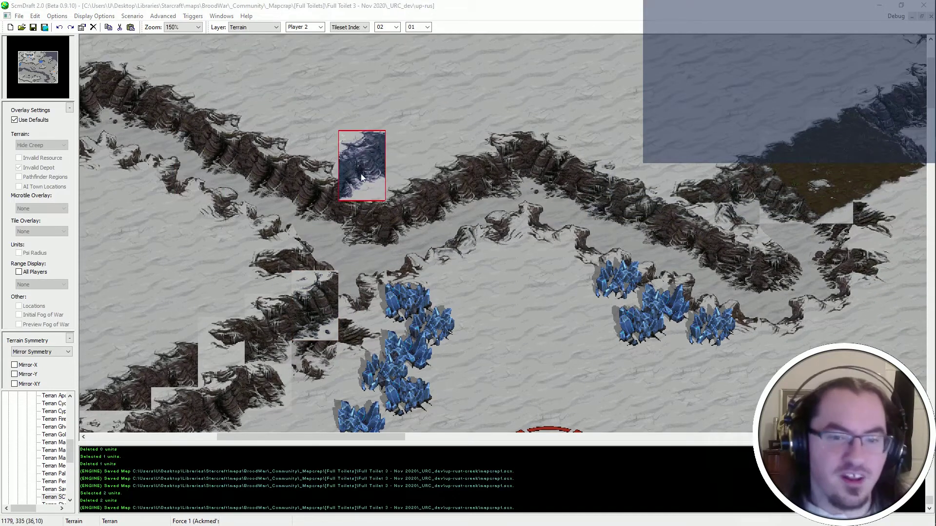
pyautogui.click(363, 256)
pyautogui.rightClick(556, 278)
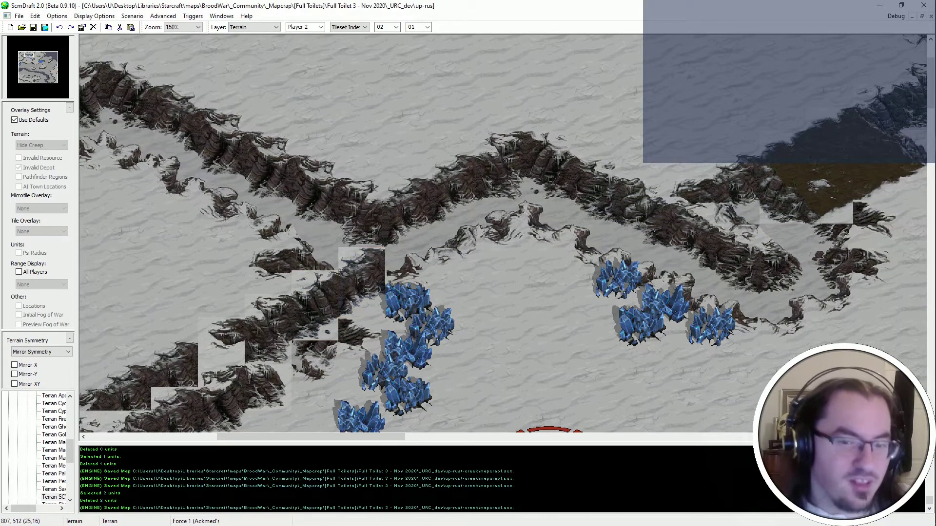
pyautogui.click(411, 251)
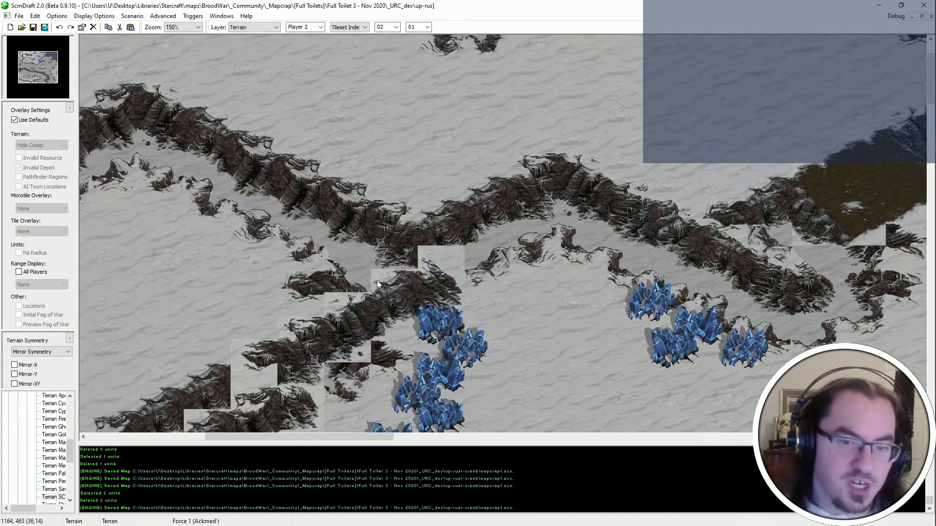
# Place cliff brushes around the bottom of the V-shaped cliff above the western minerals, undoing and replacing the last piece.
pyautogui.hscroll(-2, 524, 397)
pyautogui.scroll(2, 419, 331)
pyautogui.hscroll(1, 342, 283)
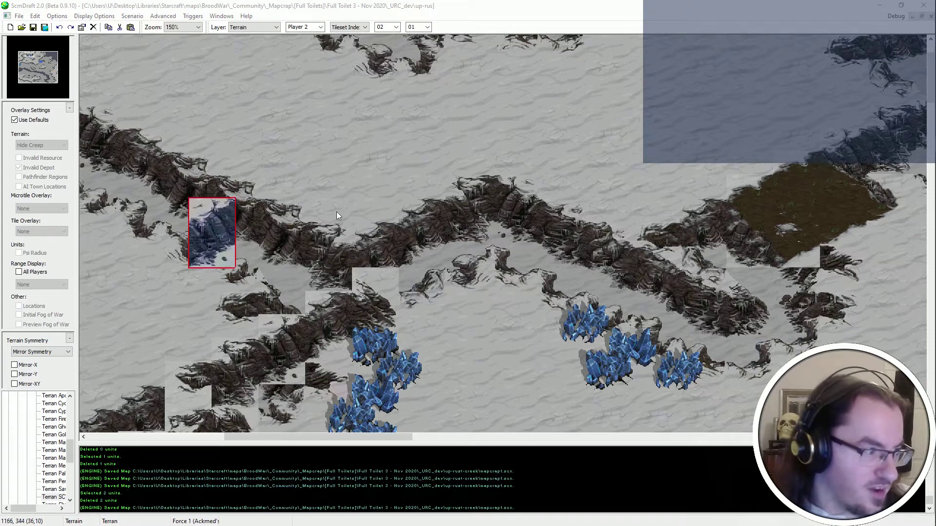
pyautogui.click(382, 261)
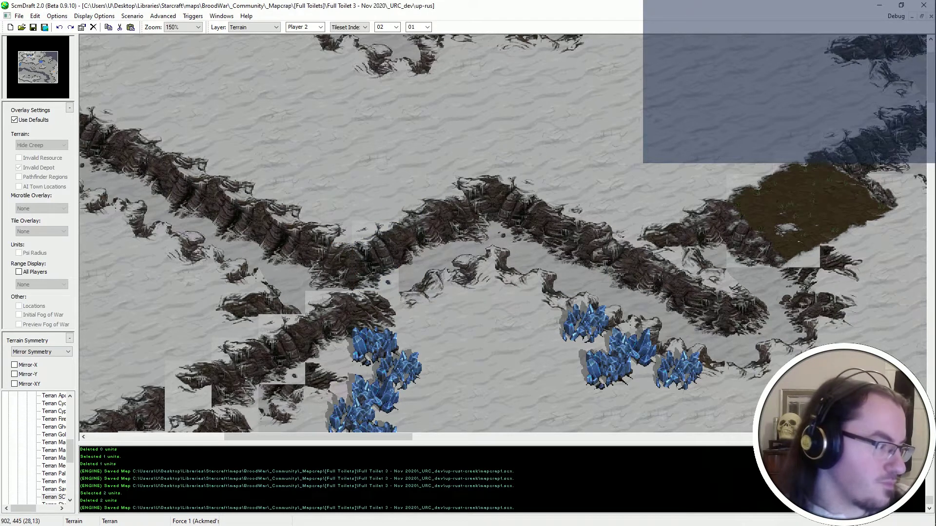
pyautogui.click(421, 247)
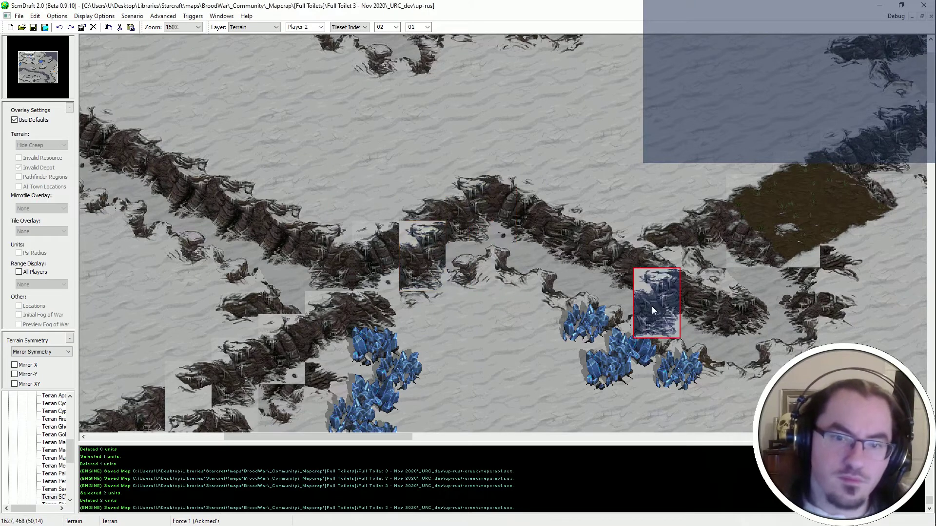
pyautogui.moveTo(509, 200); pyautogui.dragTo(498, 212, button='middle')
pyautogui.hotkey('ctrl', 'z')
pyautogui.click(363, 263)
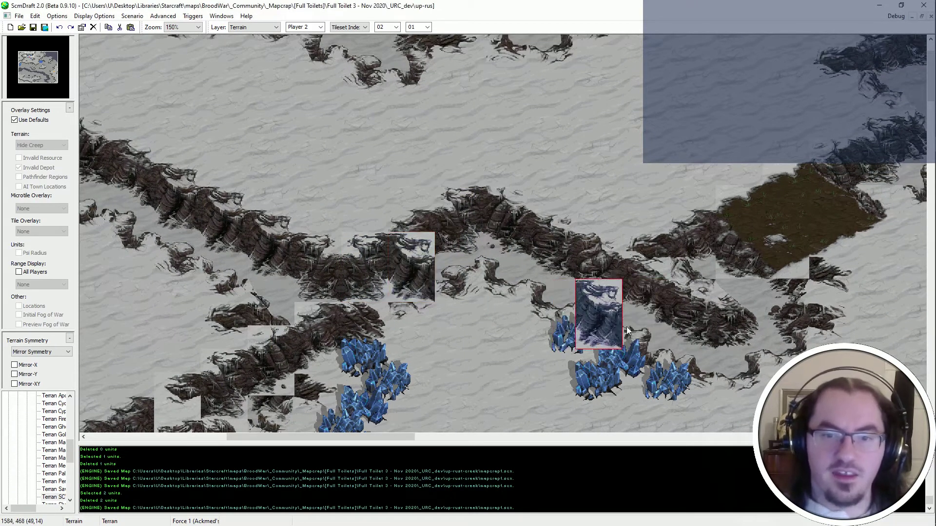
# Start a second cliff line at the V-shaped corner with a 2×2 foot piece and extend it east with 2×3 brushes below the ridge.
pyautogui.scroll(-3, 497, 337)
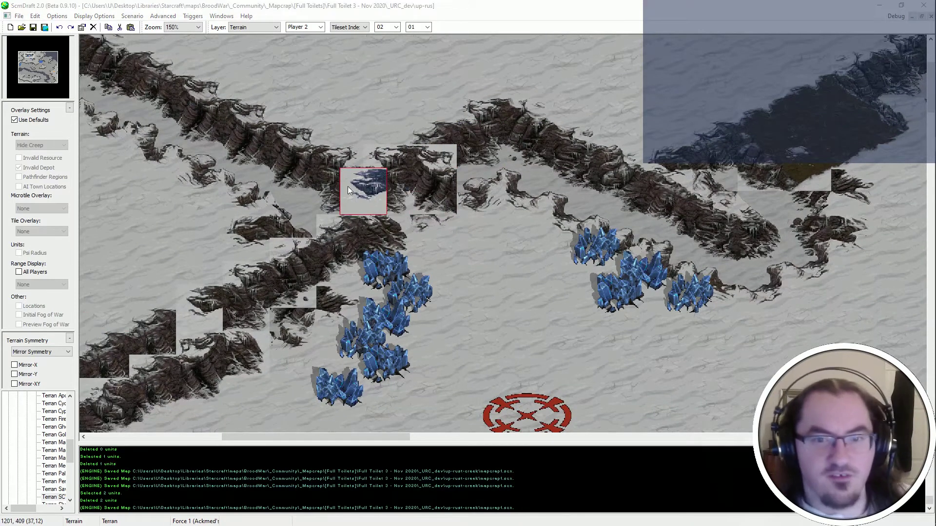
pyautogui.moveTo(460, 311)
pyautogui.mouseDown(button='middle')
pyautogui.moveTo(385, 287)
pyautogui.moveTo(317, 331)
pyautogui.mouseUp(button='middle')
pyautogui.moveTo(381, 374); pyautogui.dragTo(85, 351, button='middle')
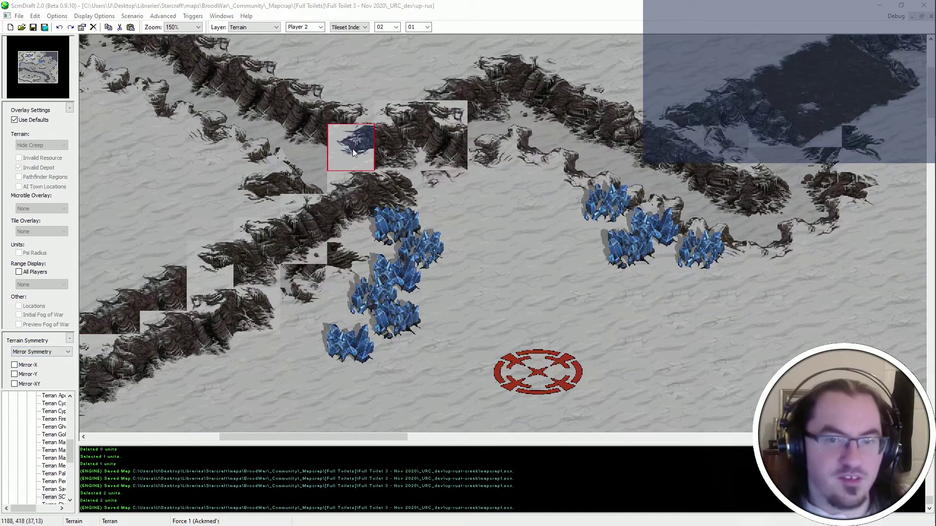
pyautogui.moveTo(245, 284); pyautogui.dragTo(132, 247, button='middle')
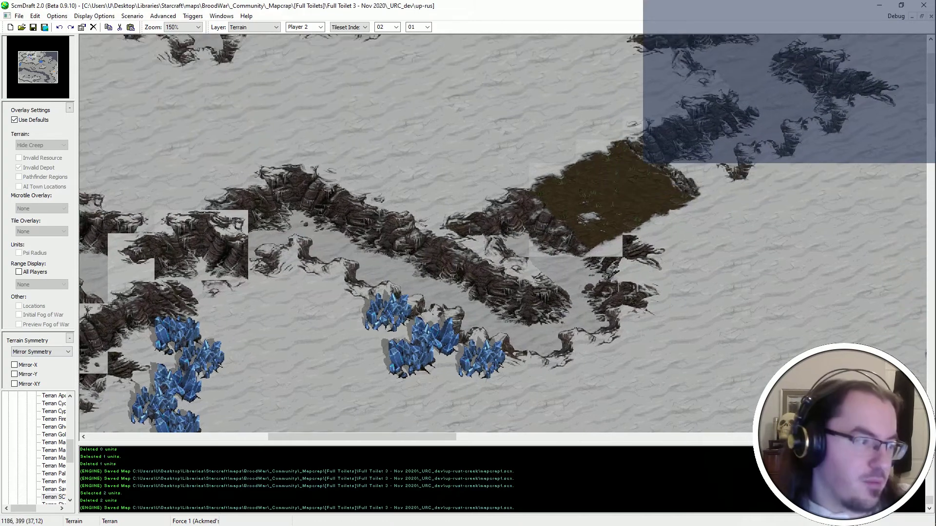
pyautogui.moveTo(283, 323); pyautogui.dragTo(350, 346, button='middle')
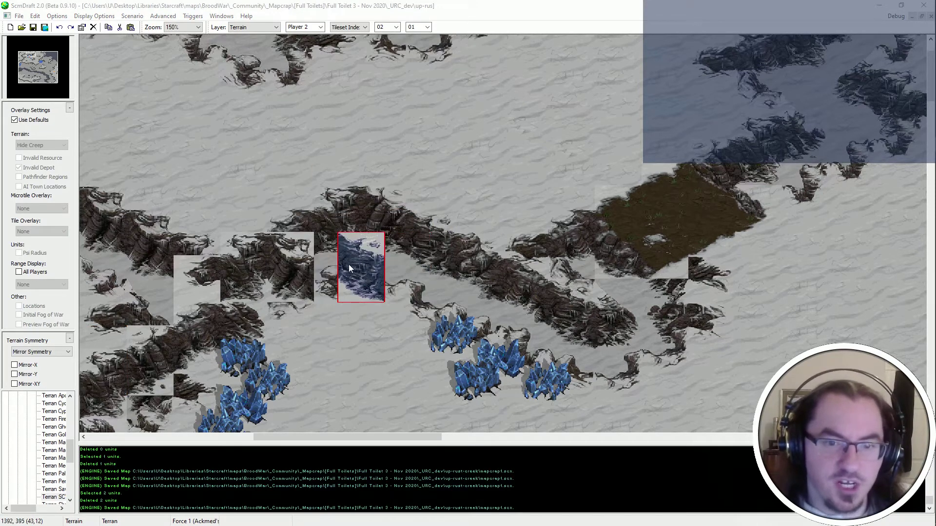
pyautogui.click(394, 293)
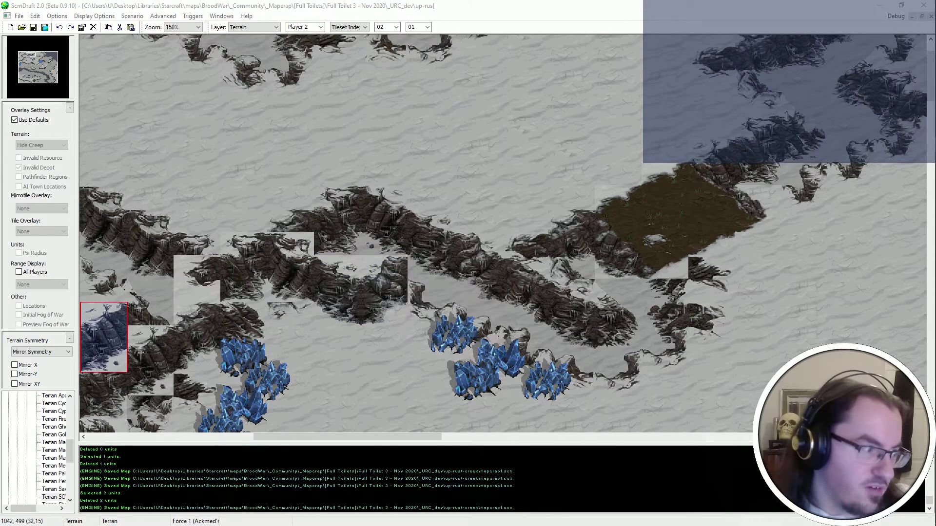
# Join the V-shaped cliff to the line above the eastern minerals and add 2×3 and 2×2 cliff pieces west of the dirt patch.
pyautogui.click(445, 281)
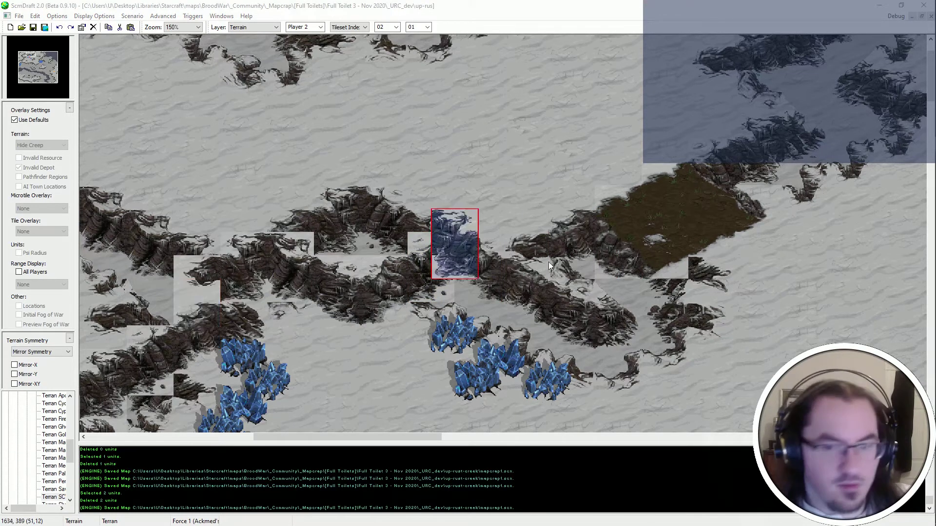
pyautogui.moveTo(314, 361)
pyautogui.mouseDown(button='middle')
pyautogui.moveTo(442, 346)
pyautogui.moveTo(302, 279)
pyautogui.mouseUp(button='middle')
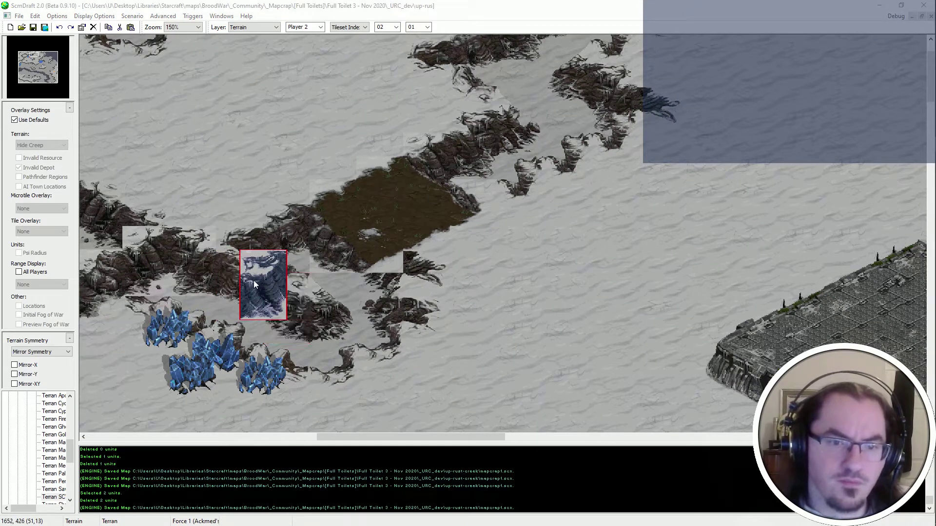
pyautogui.click(276, 248)
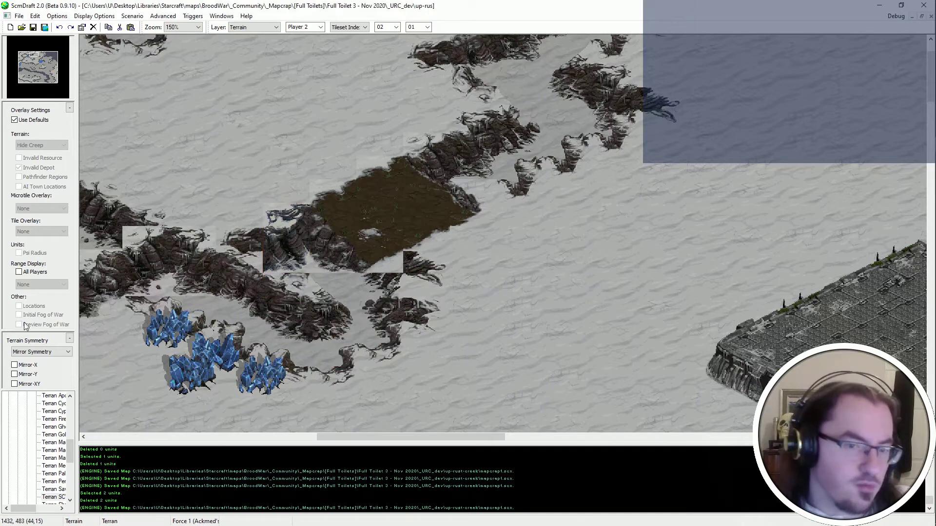
pyautogui.moveTo(112, 178); pyautogui.dragTo(189, 221, button='middle')
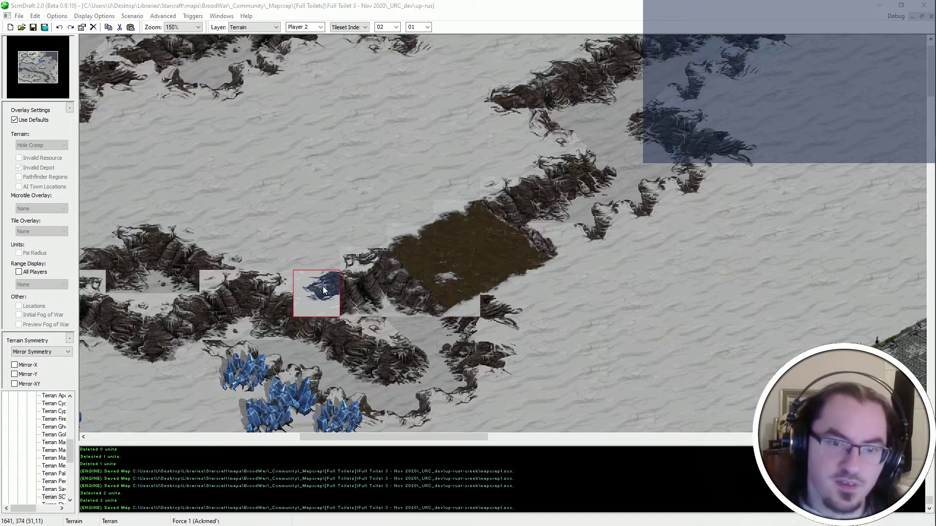
pyautogui.click(316, 293)
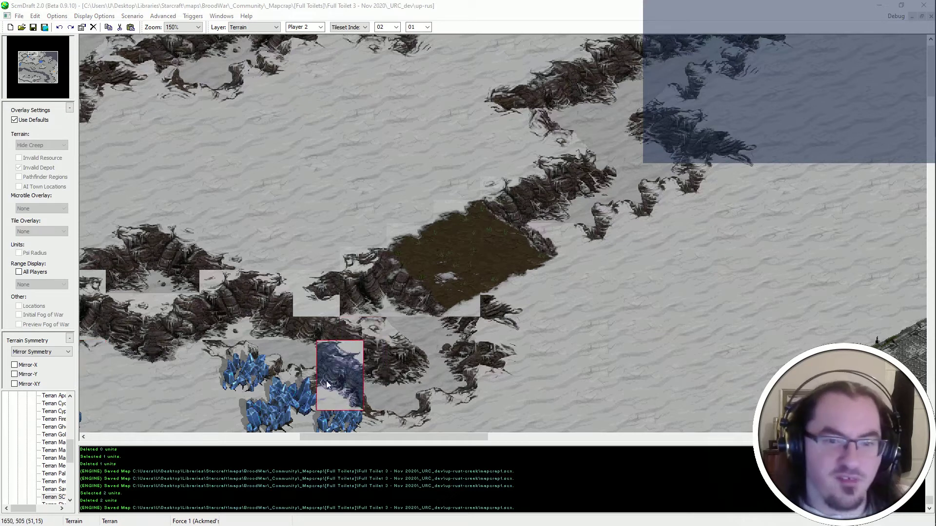
pyautogui.moveTo(486, 265); pyautogui.dragTo(166, 212, button='middle')
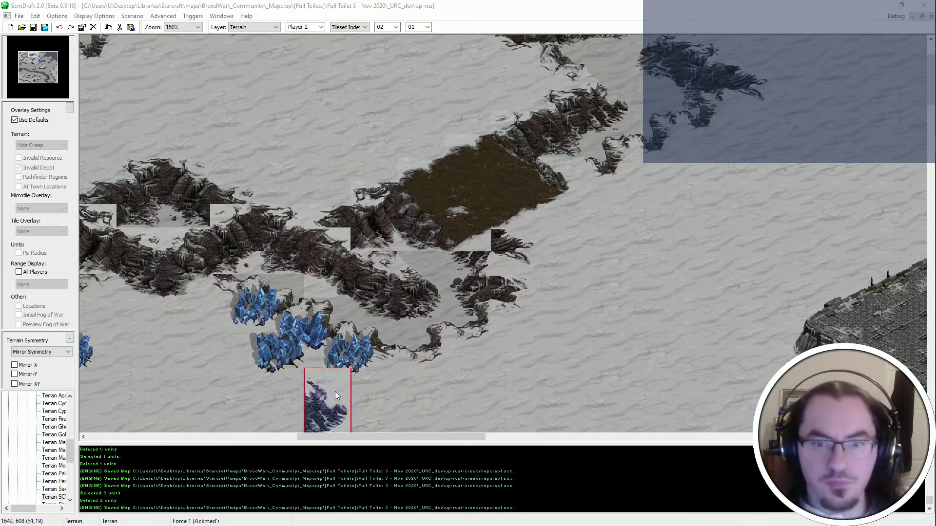
pyautogui.click(383, 270)
# Rebuild the cliff northeast of the dirt patch with 2×3 brushes, including a rounded end, and place a 2×2 piece above it.
pyautogui.moveTo(794, 84)
pyautogui.mouseDown(button='middle')
pyautogui.moveTo(683, 191)
pyautogui.moveTo(612, 179)
pyautogui.moveTo(298, 260)
pyautogui.mouseUp(button='middle')
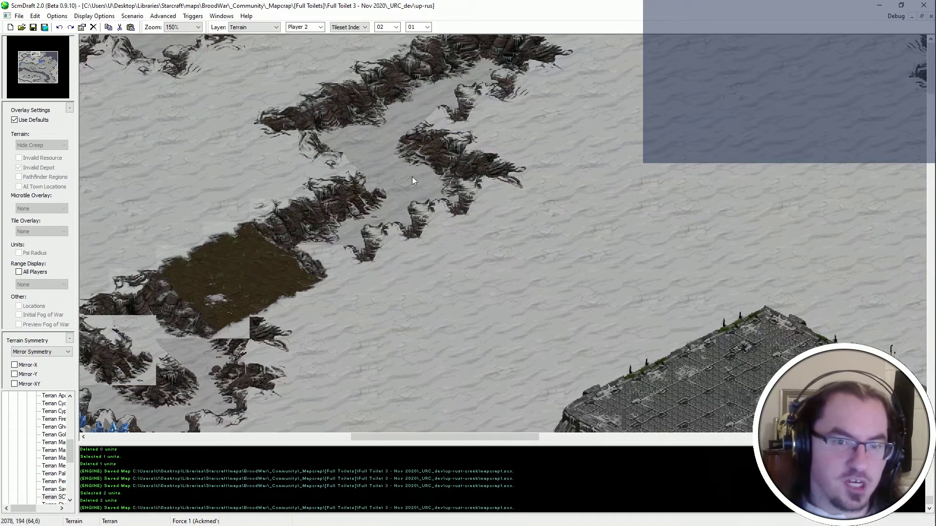
pyautogui.click(332, 210)
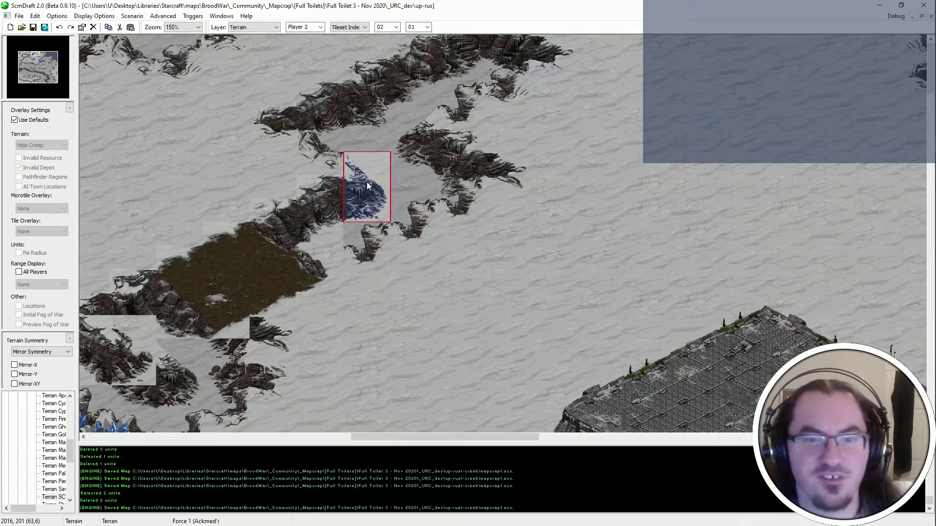
pyautogui.click(367, 182)
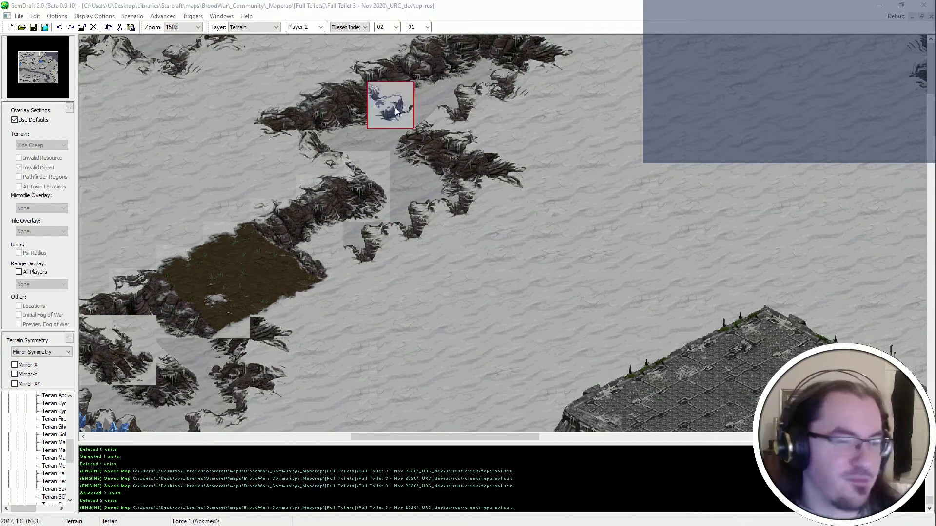
pyautogui.click(320, 153)
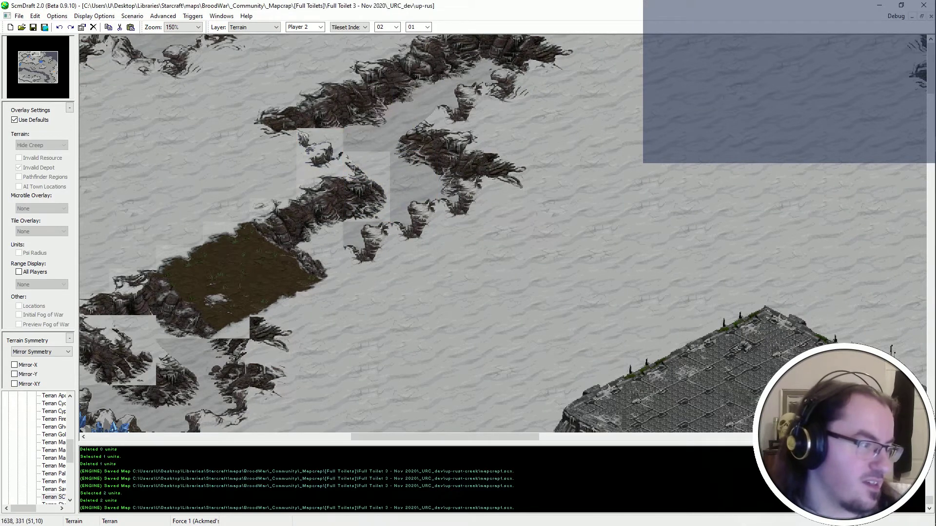
# Rework the northern ridge above the dirt patch with consecutive 2×3 cliff brushes running northeast.
pyautogui.hscroll(1, 324, 161)
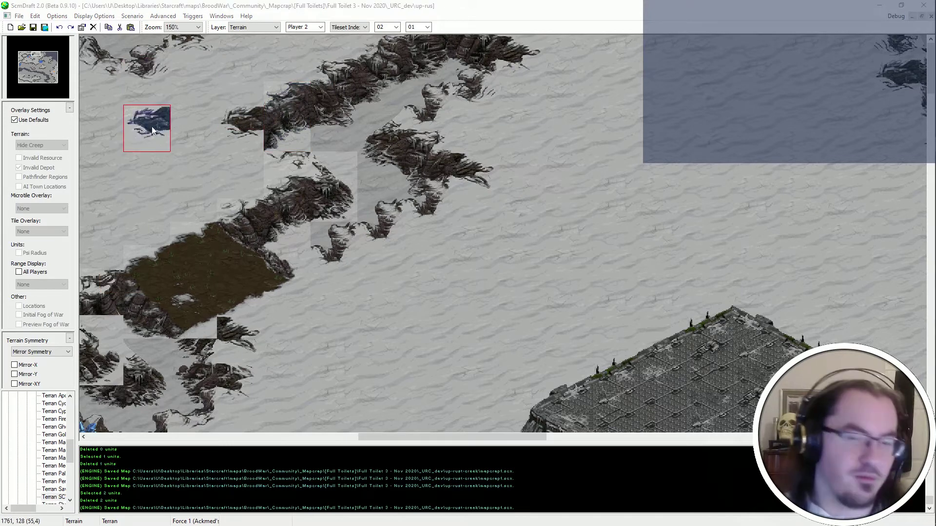
pyautogui.press('Right')
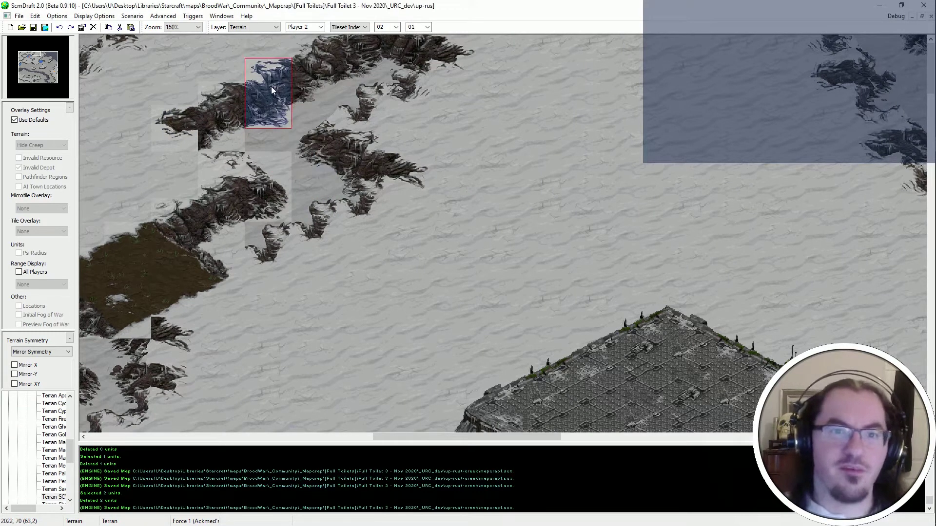
pyautogui.click(325, 67)
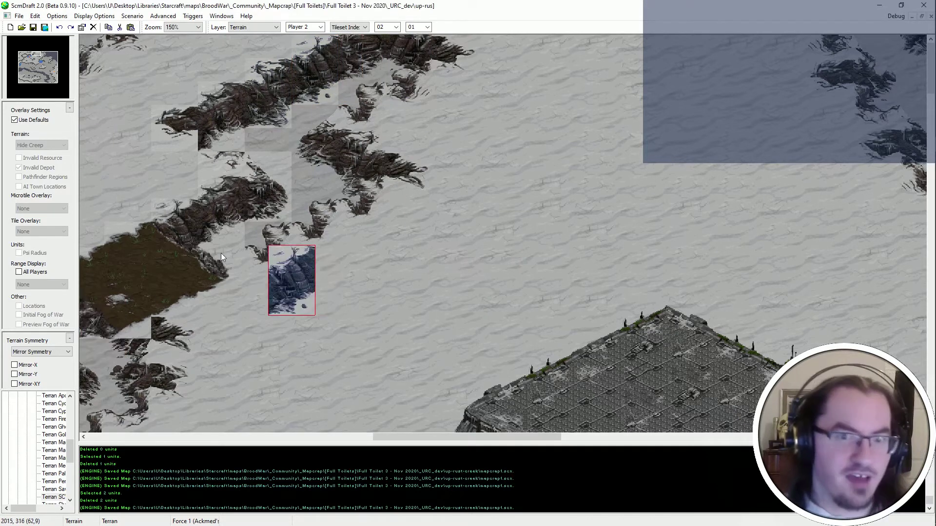
# Examine the reworked cliff lines from the mineral fields past the dirt patch to the stone platform.
pyautogui.hscroll(-2, 293, 280)
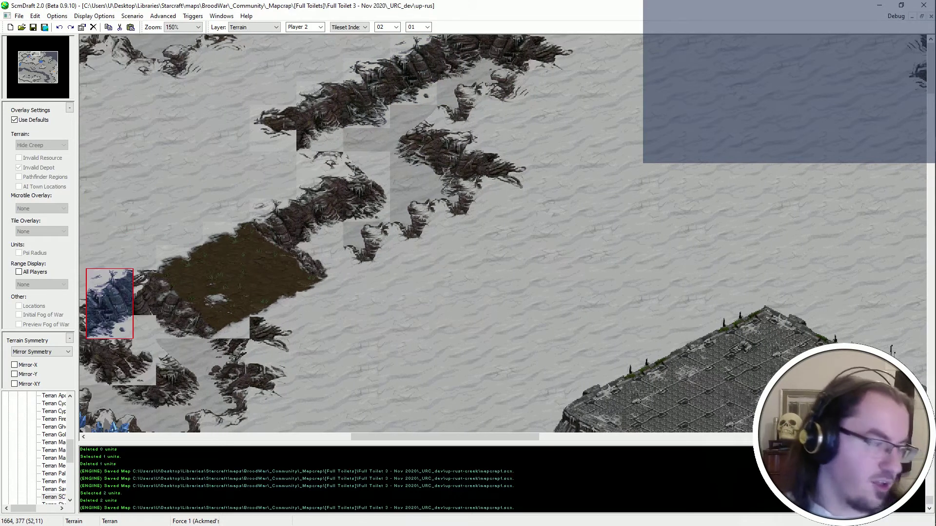
pyautogui.hscroll(-1, 561, 234)
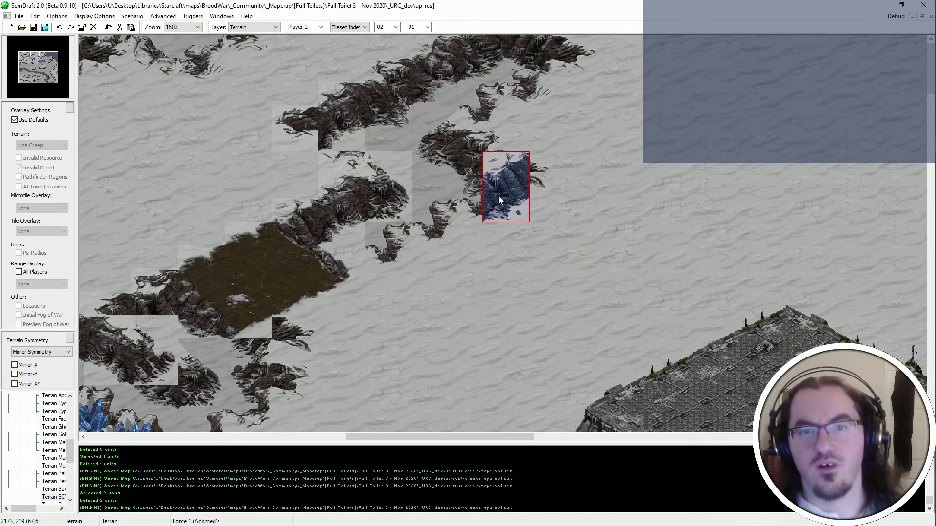
pyautogui.moveTo(446, 225)
pyautogui.mouseDown(button='middle')
pyautogui.moveTo(419, 248)
pyautogui.moveTo(135, 351)
pyautogui.mouseUp(button='middle')
pyautogui.moveTo(663, 258); pyautogui.dragTo(97, 429, button='middle')
pyautogui.moveTo(273, 424); pyautogui.dragTo(628, 199, button='middle')
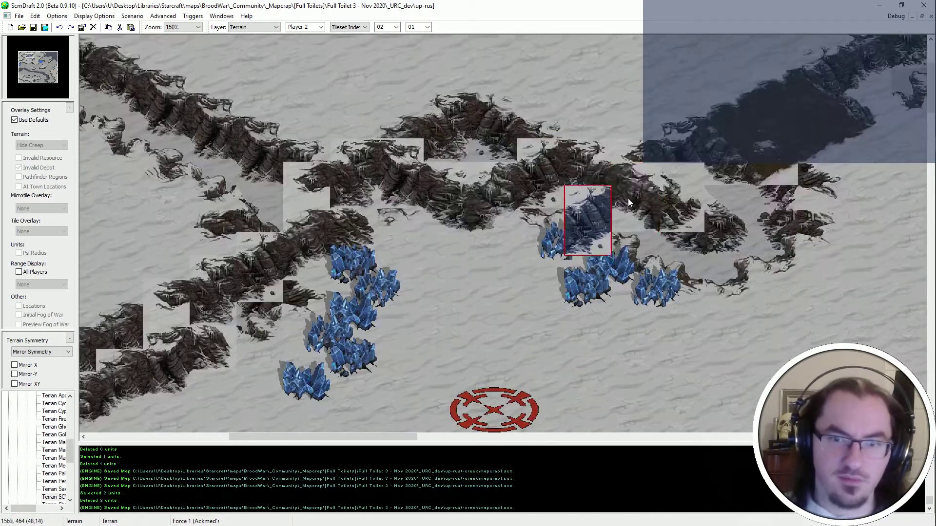
pyautogui.moveTo(733, 276)
pyautogui.mouseDown(button='middle')
pyautogui.moveTo(580, 396)
pyautogui.moveTo(536, 418)
pyautogui.mouseUp(button='middle')
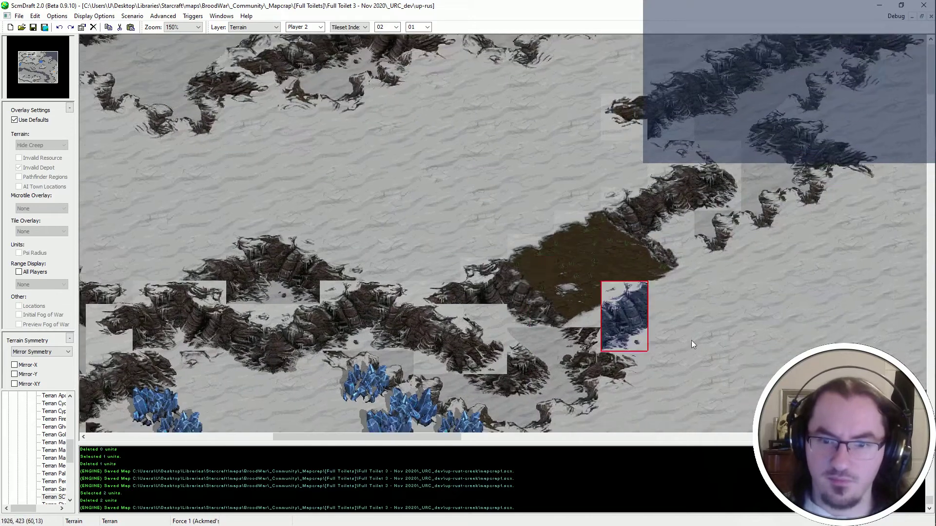
pyautogui.moveTo(692, 343)
pyautogui.mouseDown(button='middle')
pyautogui.moveTo(711, 168)
pyautogui.moveTo(438, 261)
pyautogui.mouseUp(button='middle')
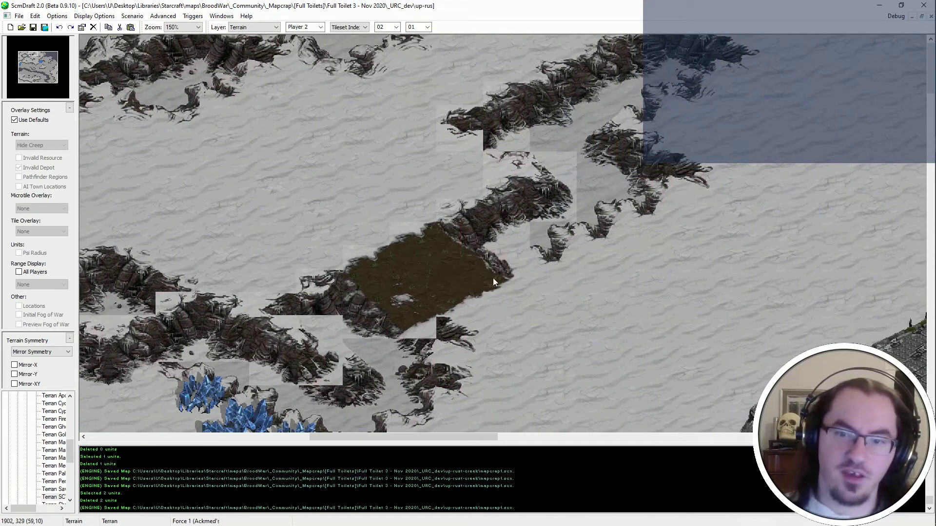
pyautogui.moveTo(584, 358); pyautogui.dragTo(631, 157, button='middle')
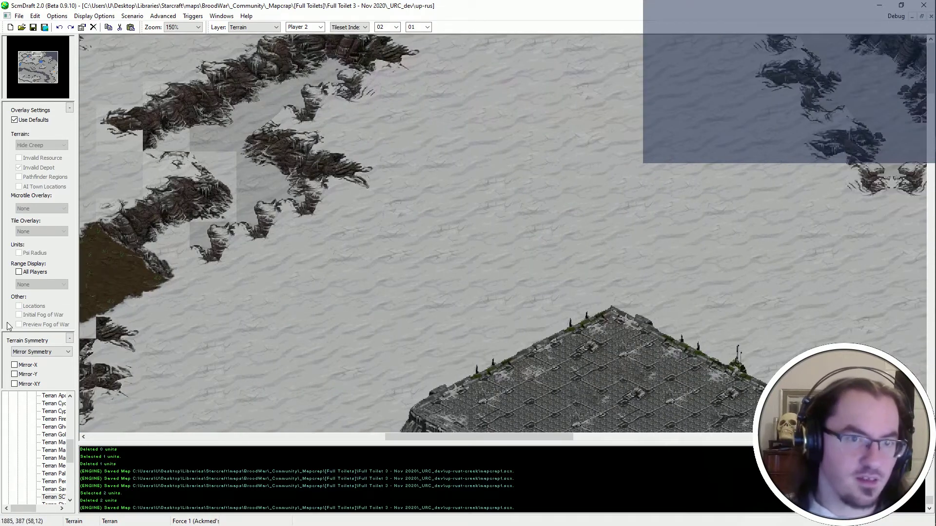
pyautogui.moveTo(341, 109); pyautogui.dragTo(407, 110, button='middle')
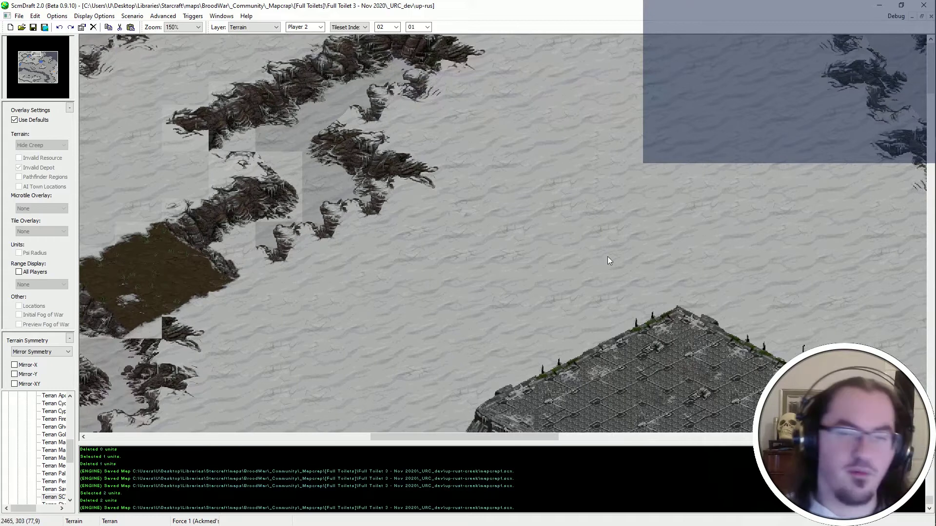
pyautogui.moveTo(607, 261); pyautogui.dragTo(639, 261, button='middle')
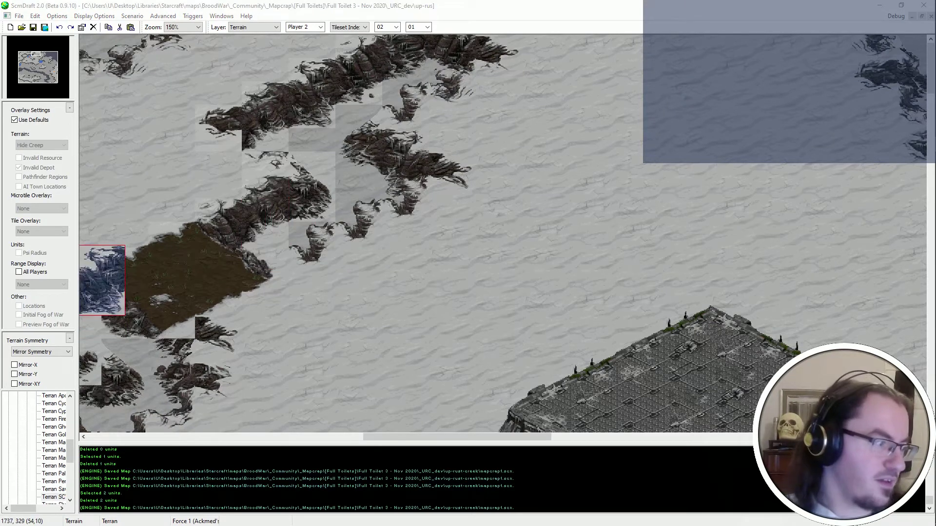
# Refine the cliff end northeast of the dirt patch and add cliff pieces along the eastern part of the northern ridge.
pyautogui.click(275, 206)
pyautogui.moveTo(243, 261); pyautogui.dragTo(309, 268, button='middle')
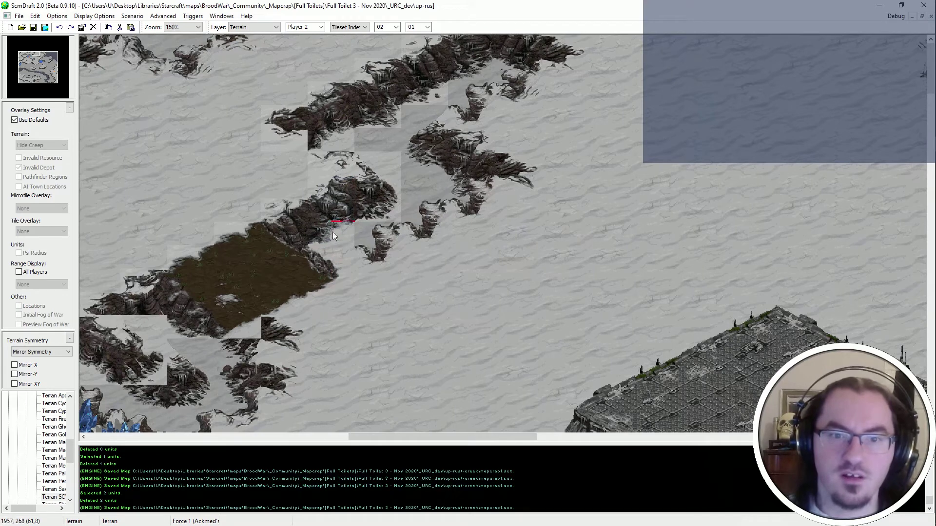
pyautogui.click(354, 207)
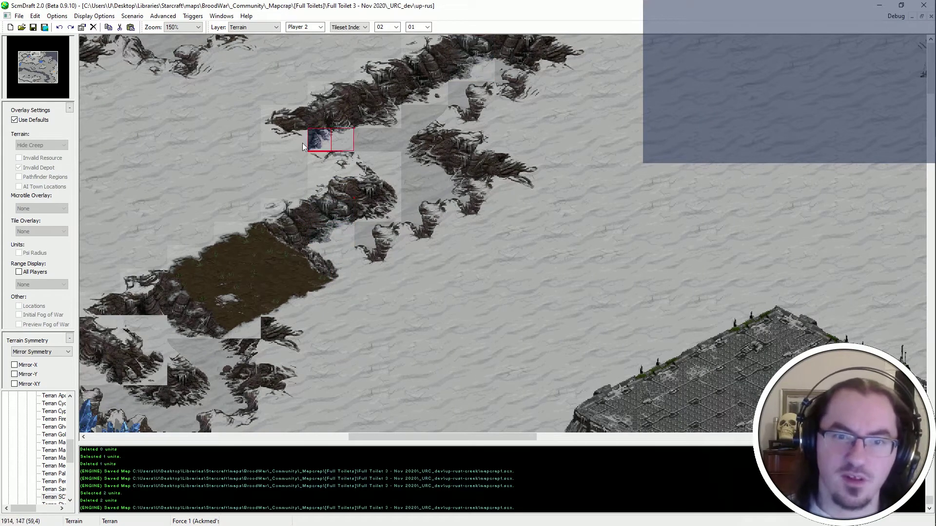
pyautogui.hscroll(4, 487, 105)
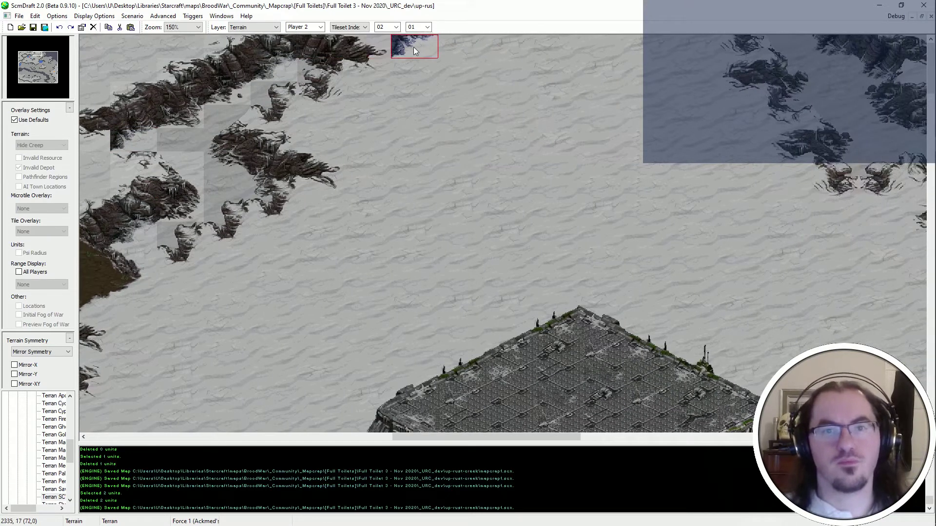
pyautogui.click(303, 203)
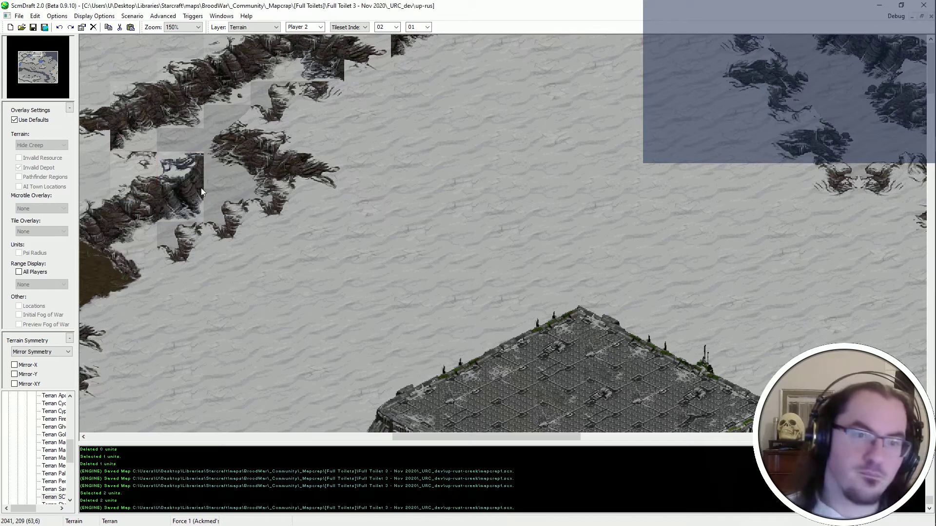
pyautogui.hotkey('ctrl', 'z')
pyautogui.hotkey('ctrl', 'z')
pyautogui.hotkey('ctrl', 'z')
pyautogui.hotkey('ctrl', 'z')
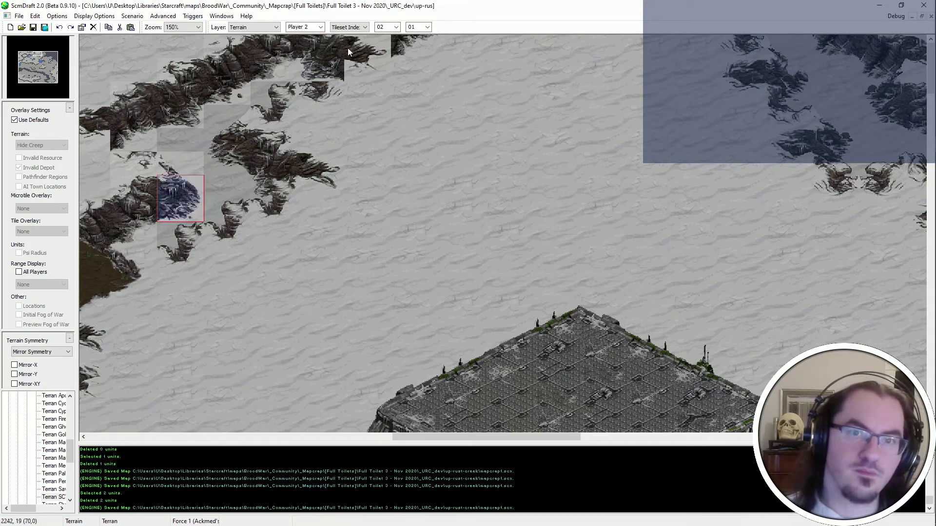
# Paint rectangular High Snow terrain over the leftover cliff pieces east of the dirt patch and below the cliff by the eastern minerals.
pyautogui.press('Left')
pyautogui.scroll(2, 349, 30)
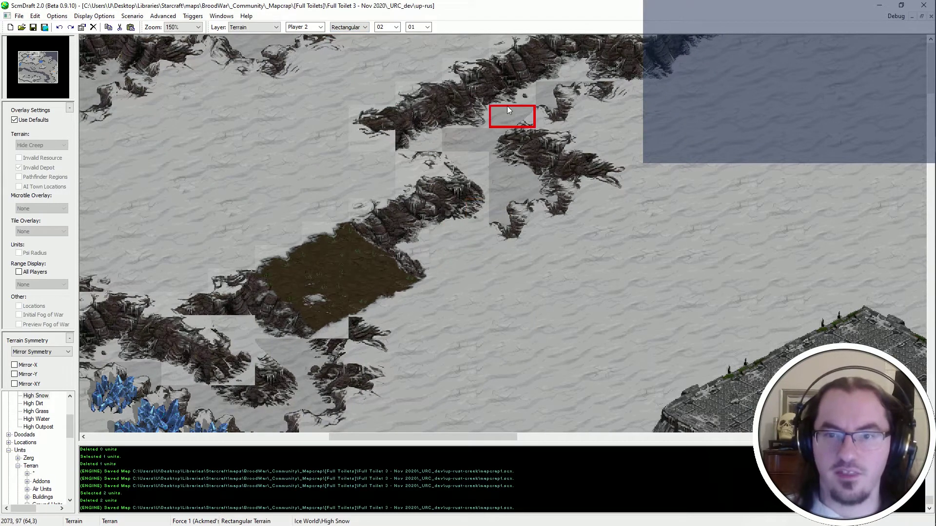
pyautogui.moveTo(507, 108); pyautogui.dragTo(506, 182)
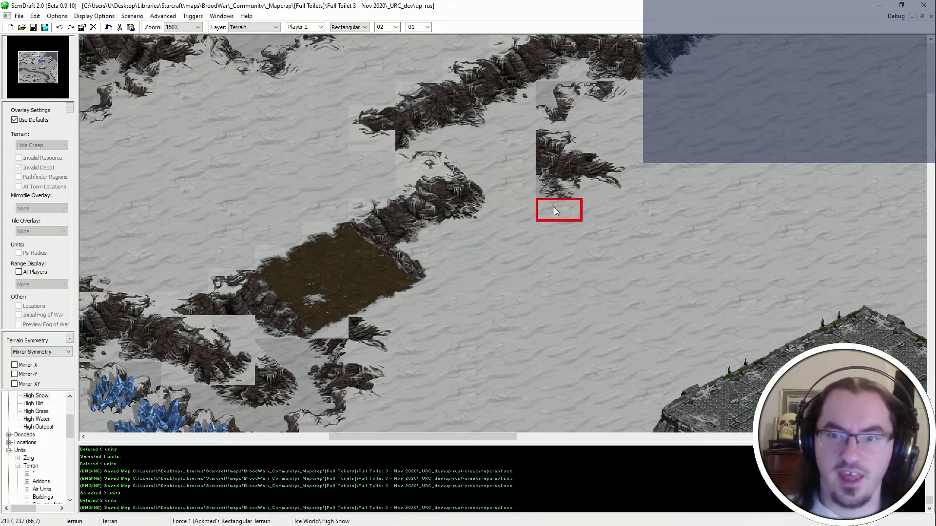
pyautogui.moveTo(554, 208)
pyautogui.mouseDown()
pyautogui.moveTo(556, 96)
pyautogui.moveTo(608, 152)
pyautogui.moveTo(615, 145)
pyautogui.mouseUp()
pyautogui.moveTo(616, 145)
pyautogui.mouseDown(button='middle')
pyautogui.moveTo(238, 463)
pyautogui.moveTo(391, 363)
pyautogui.mouseUp(button='middle')
pyautogui.moveTo(392, 156)
pyautogui.mouseDown()
pyautogui.moveTo(423, 156)
pyautogui.moveTo(530, 198)
pyautogui.moveTo(527, 220)
pyautogui.moveTo(566, 149)
pyautogui.moveTo(615, 161)
pyautogui.mouseUp()
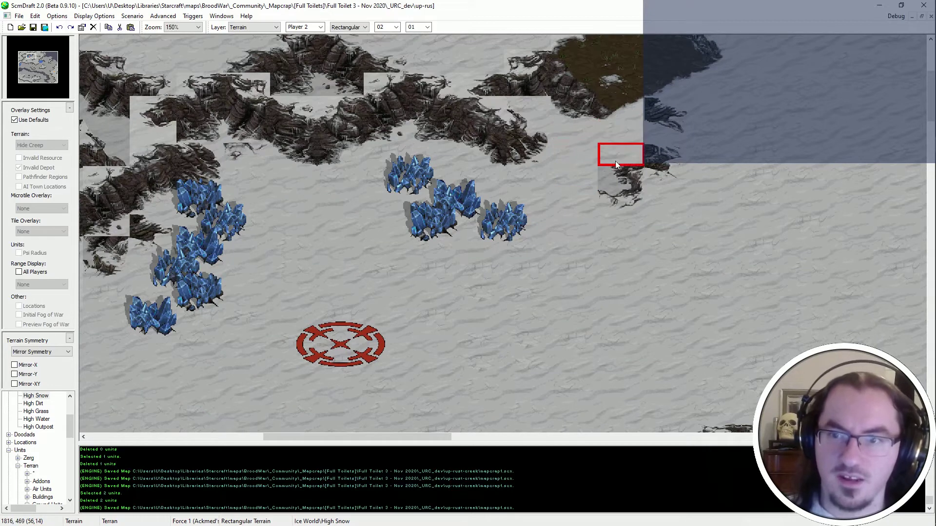
# Paint High Snow over the leftover cliff-foot pieces along the lower cliff line, from the western minerals down to the southwest.
pyautogui.moveTo(222, 134); pyautogui.dragTo(331, 155, button='middle')
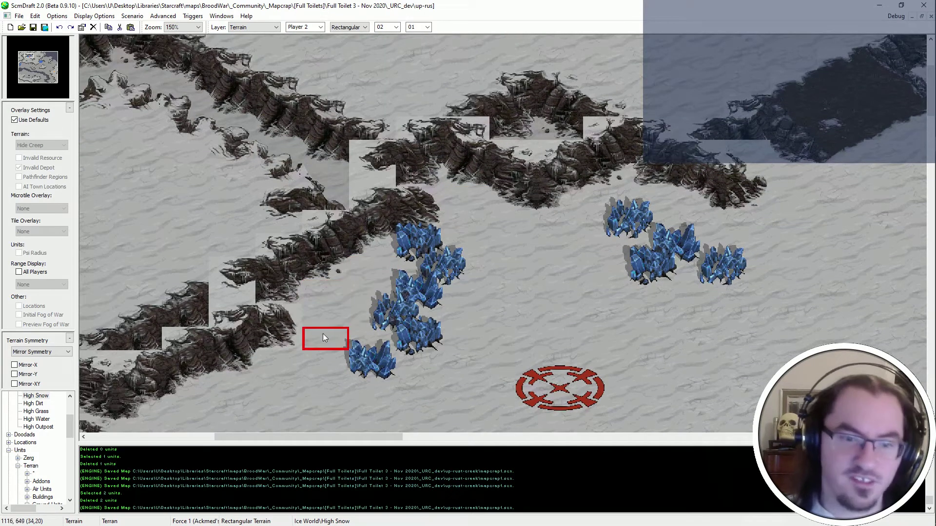
pyautogui.moveTo(103, 417); pyautogui.dragTo(381, 214, button='middle')
pyautogui.moveTo(382, 212)
pyautogui.mouseDown()
pyautogui.moveTo(382, 220)
pyautogui.moveTo(333, 233)
pyautogui.moveTo(312, 329)
pyautogui.moveTo(334, 374)
pyautogui.moveTo(326, 323)
pyautogui.moveTo(297, 337)
pyautogui.moveTo(279, 400)
pyautogui.moveTo(250, 434)
pyautogui.mouseUp()
pyautogui.moveTo(250, 434); pyautogui.dragTo(366, 232, button='middle')
pyautogui.moveTo(284, 226)
pyautogui.mouseDown()
pyautogui.moveTo(230, 230)
pyautogui.moveTo(244, 226)
pyautogui.moveTo(152, 263)
pyautogui.mouseUp()
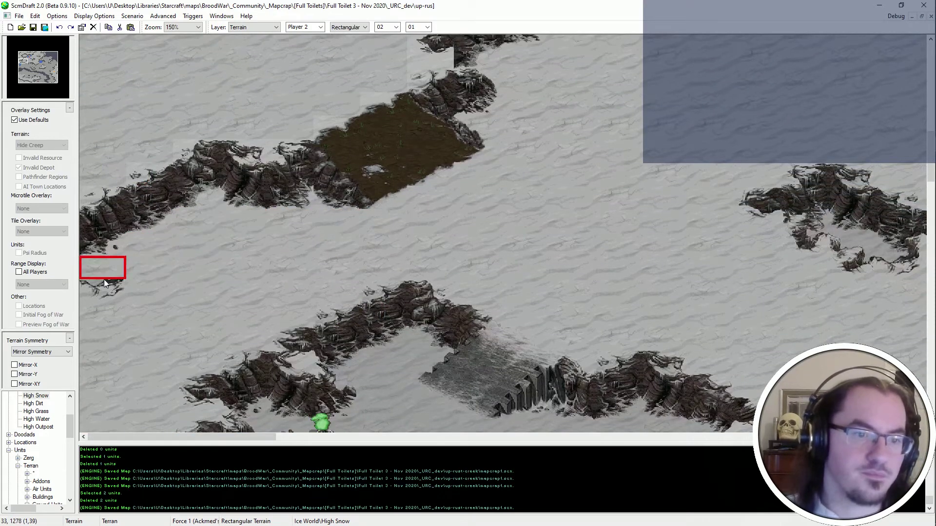
# Check the cleared cliff lines across the map and switch the terrain mode back to Tileset Indexed.
pyautogui.moveTo(103, 279); pyautogui.dragTo(244, 164, button='middle')
pyautogui.scroll(-1, 244, 163)
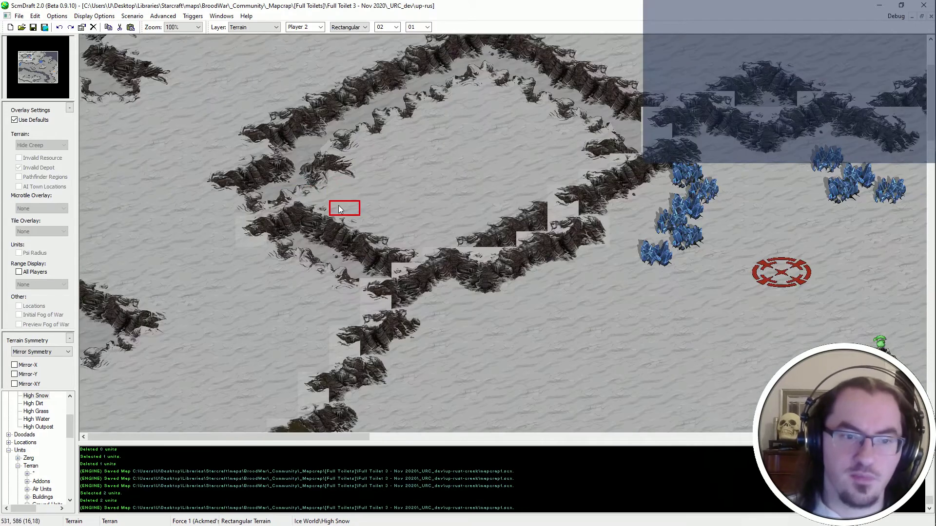
pyautogui.moveTo(439, 115); pyautogui.dragTo(508, 148, button='middle')
pyautogui.moveTo(410, 276); pyautogui.dragTo(392, 87, button='middle')
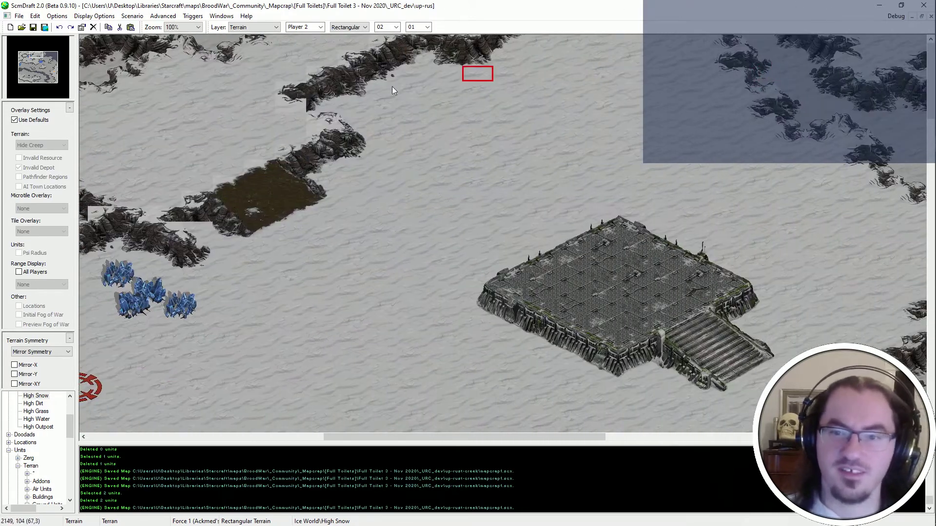
pyautogui.moveTo(297, 178); pyautogui.dragTo(336, 97, button='middle')
pyautogui.click(354, 23)
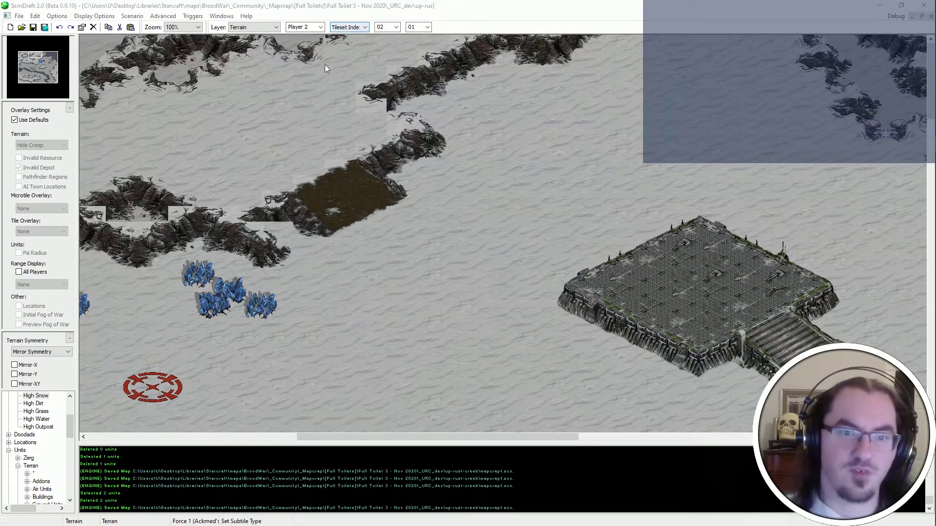
pyautogui.click(329, 69)
pyautogui.scroll(1, 215, 229)
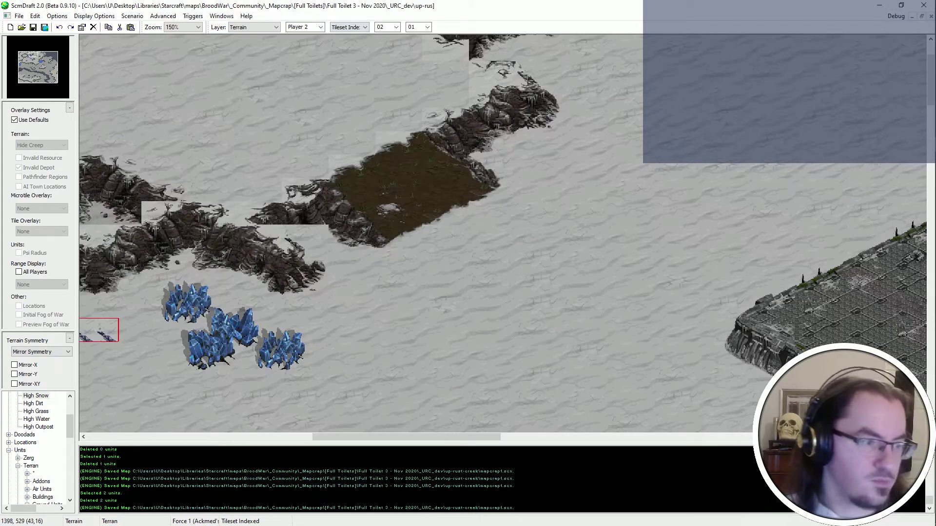
# Fill the gaps in the cliff line west and north of the northern dirt patch with indexed cliff tiles.
pyautogui.moveTo(294, 260); pyautogui.dragTo(371, 315, button='middle')
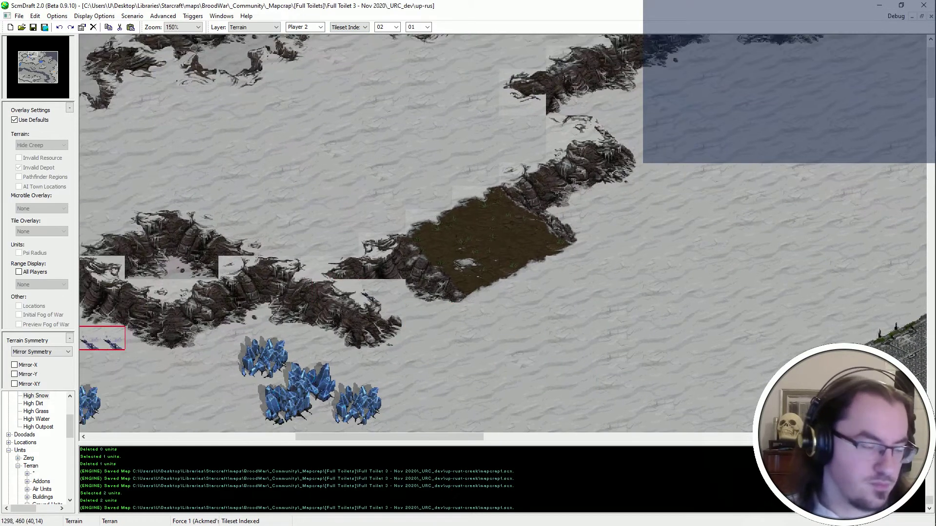
pyautogui.moveTo(316, 288); pyautogui.dragTo(405, 289)
pyautogui.hotkey('ctrl', 'z')
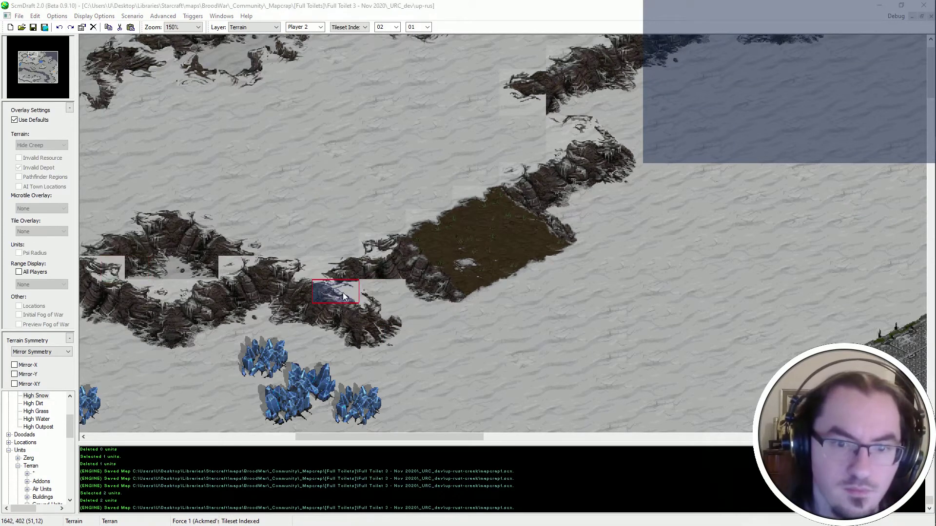
pyautogui.moveTo(599, 315); pyautogui.dragTo(566, 347, button='middle')
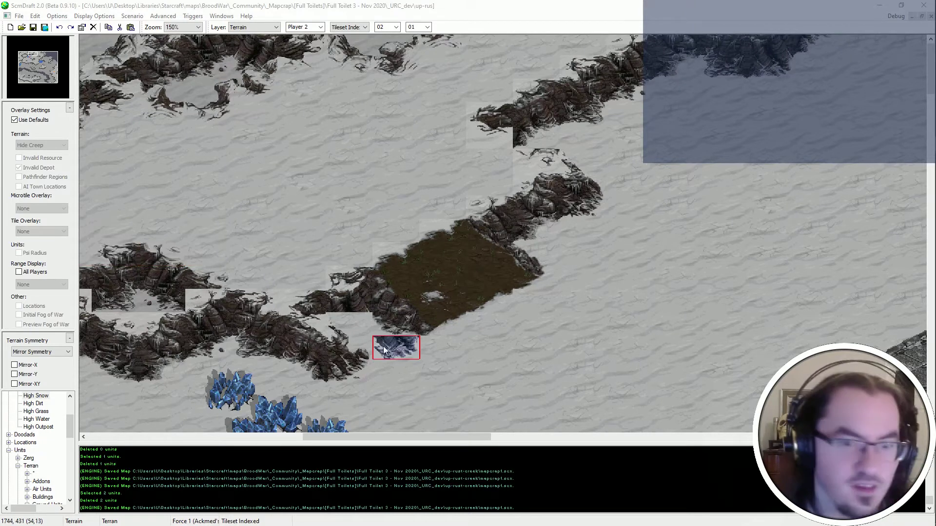
pyautogui.click(356, 327)
pyautogui.moveTo(441, 371); pyautogui.dragTo(375, 373, button='middle')
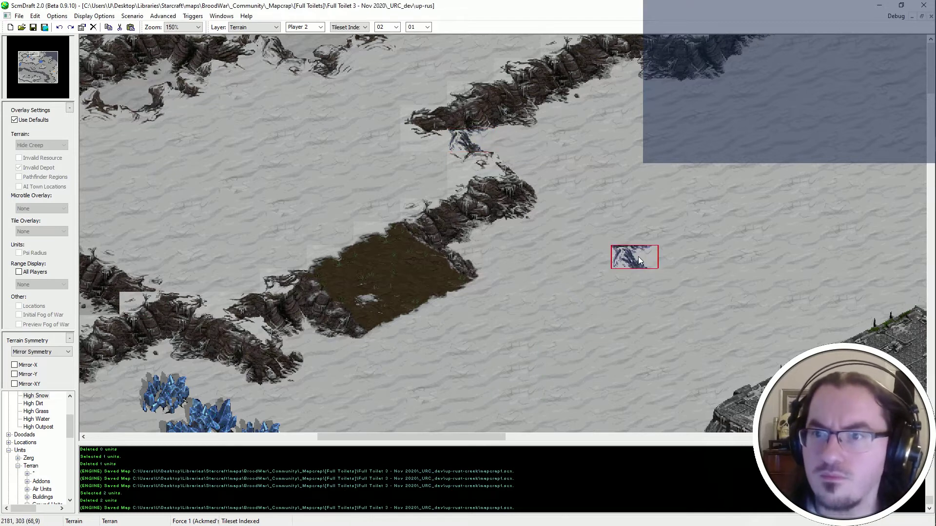
pyautogui.moveTo(658, 258); pyautogui.dragTo(513, 265, button='middle')
# Patch the gaps in the cliff line beside and southwest of the western mineral field with indexed cliff tiles.
pyautogui.moveTo(618, 295); pyautogui.dragTo(165, 362, button='middle')
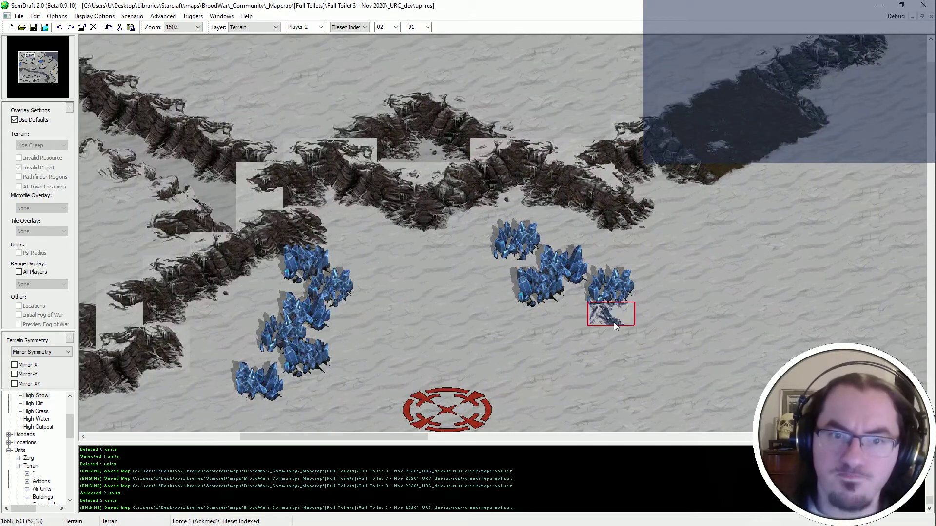
pyautogui.moveTo(613, 323)
pyautogui.mouseDown(button='middle')
pyautogui.moveTo(395, 251)
pyautogui.moveTo(602, 366)
pyautogui.mouseUp(button='middle')
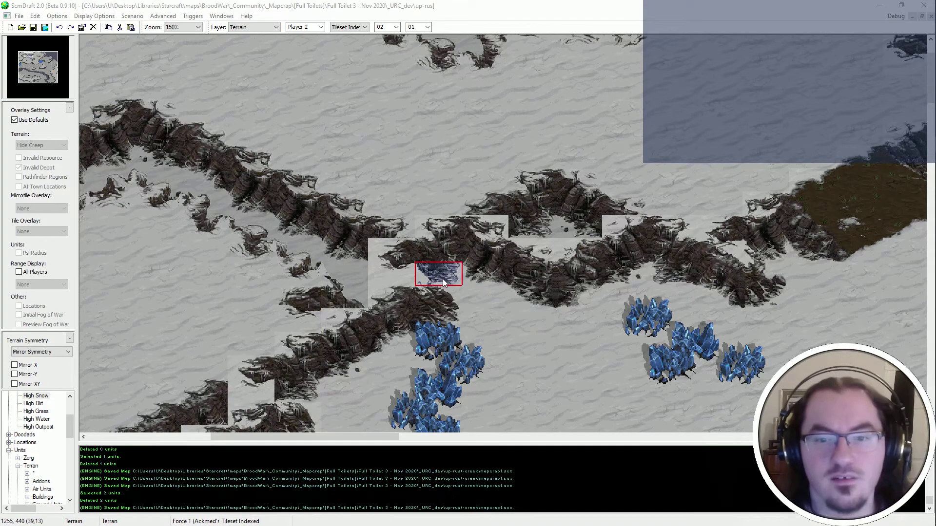
pyautogui.click(441, 278)
pyautogui.moveTo(536, 374)
pyautogui.mouseDown(button='middle')
pyautogui.moveTo(578, 318)
pyautogui.moveTo(570, 342)
pyautogui.mouseUp(button='middle')
pyautogui.moveTo(420, 306); pyautogui.dragTo(449, 274, button='middle')
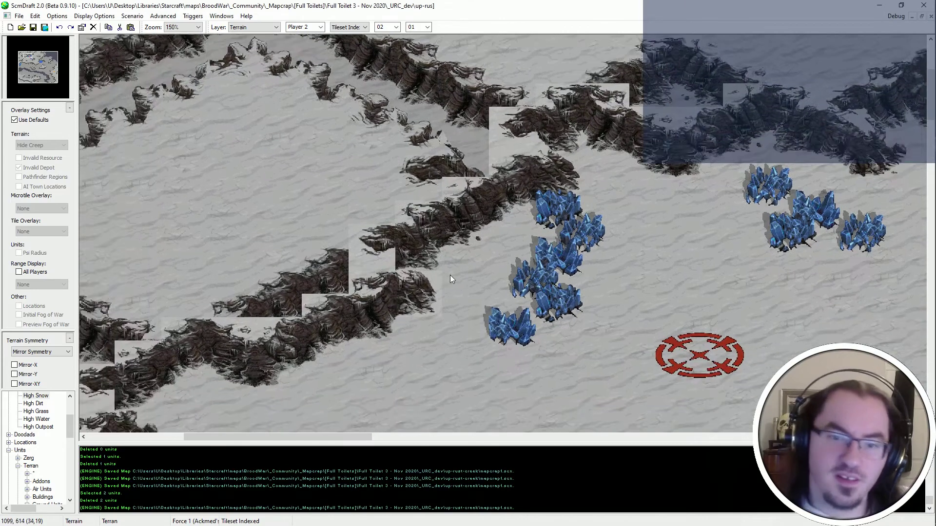
pyautogui.click(549, 149)
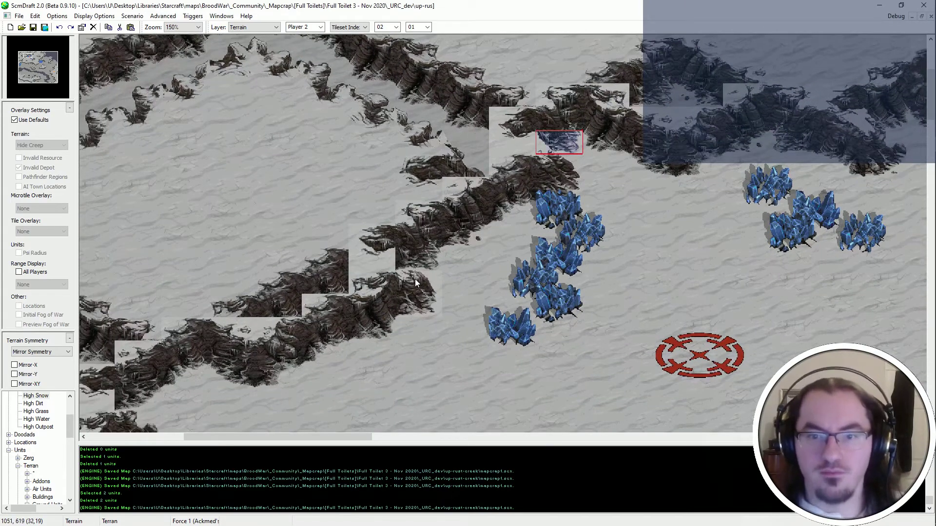
pyautogui.click(415, 267)
# Close the cliff gap just north of the southwestern dirt patch with an indexed cliff tile.
pyautogui.moveTo(653, 311)
pyautogui.mouseDown(button='middle')
pyautogui.moveTo(545, 291)
pyautogui.moveTo(498, 453)
pyautogui.moveTo(447, 357)
pyautogui.mouseUp(button='middle')
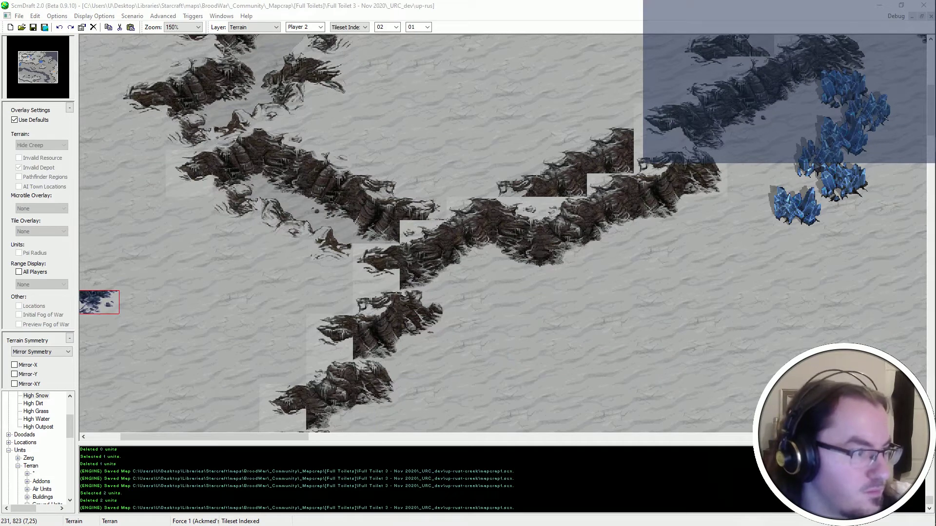
pyautogui.moveTo(484, 257); pyautogui.dragTo(473, 311, button='middle')
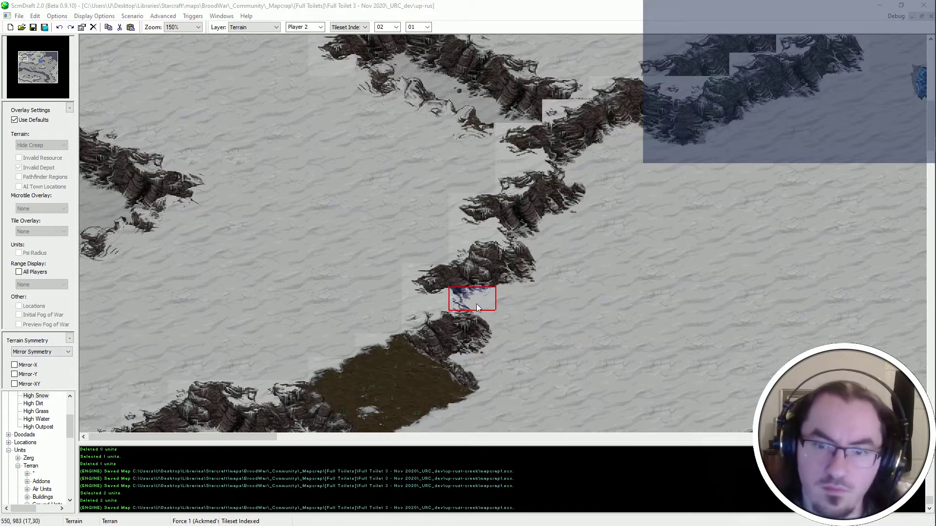
pyautogui.click(475, 300)
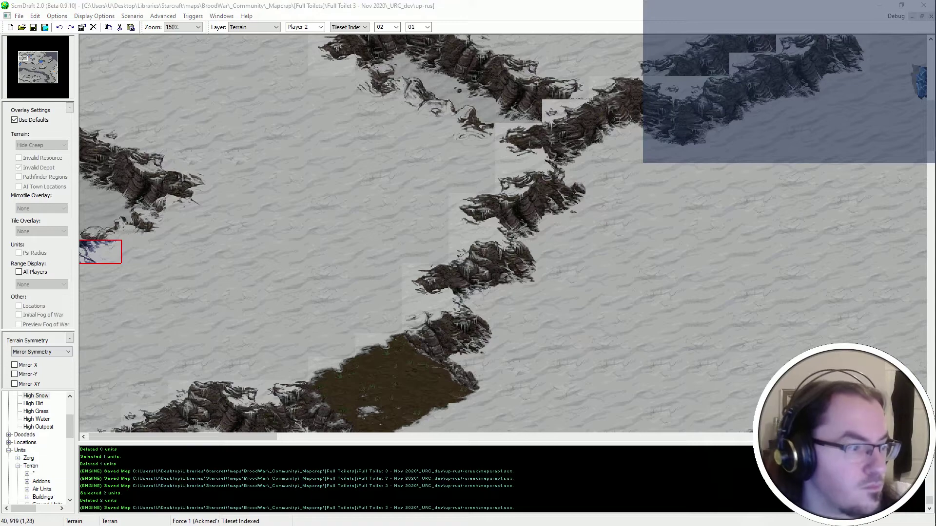
pyautogui.scroll(-3, 626, 305)
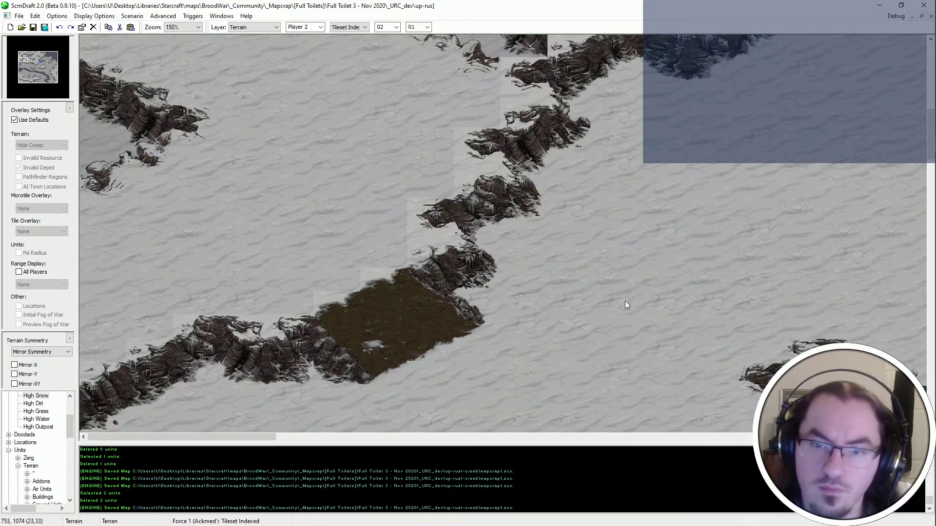
pyautogui.moveTo(434, 274); pyautogui.dragTo(584, 165, button='middle')
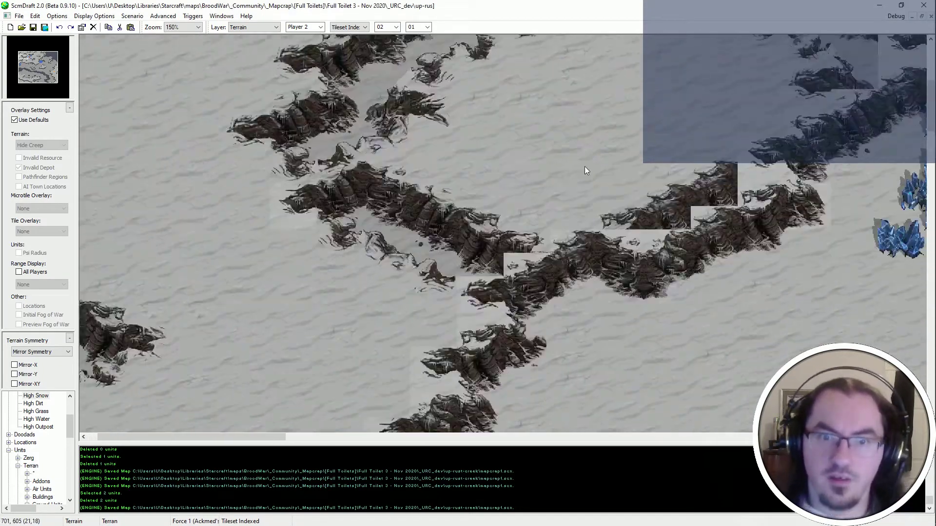
# Switch the terrain mode to Rectangular and rebuild the cliff end at the map's western edge, northwest of the southwestern dirt patch.
pyautogui.keyDown('ctrl'); pyautogui.scroll(-3, 580, 215); pyautogui.keyUp('ctrl')
pyautogui.click(361, 27)
pyautogui.click(357, 39)
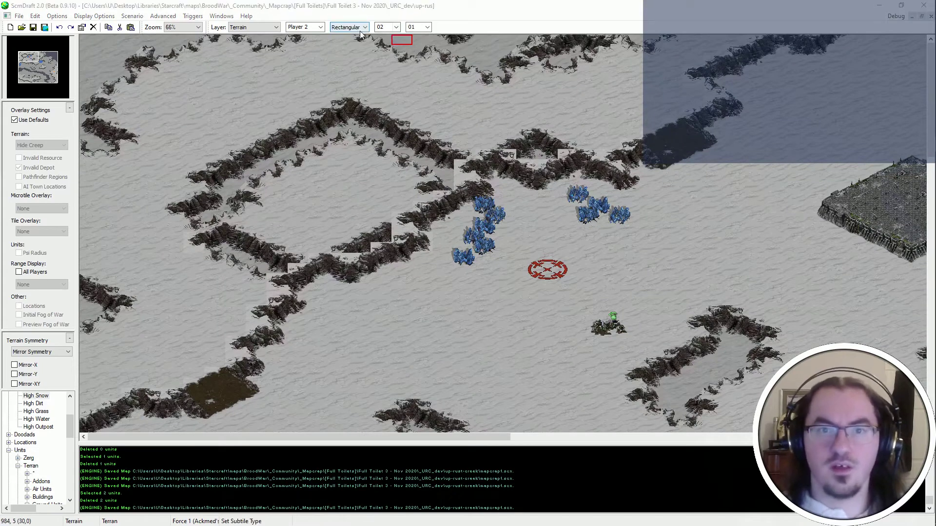
pyautogui.scroll(-3, 302, 278)
pyautogui.keyDown('ctrl'); pyautogui.scroll(2, 206, 178); pyautogui.keyUp('ctrl')
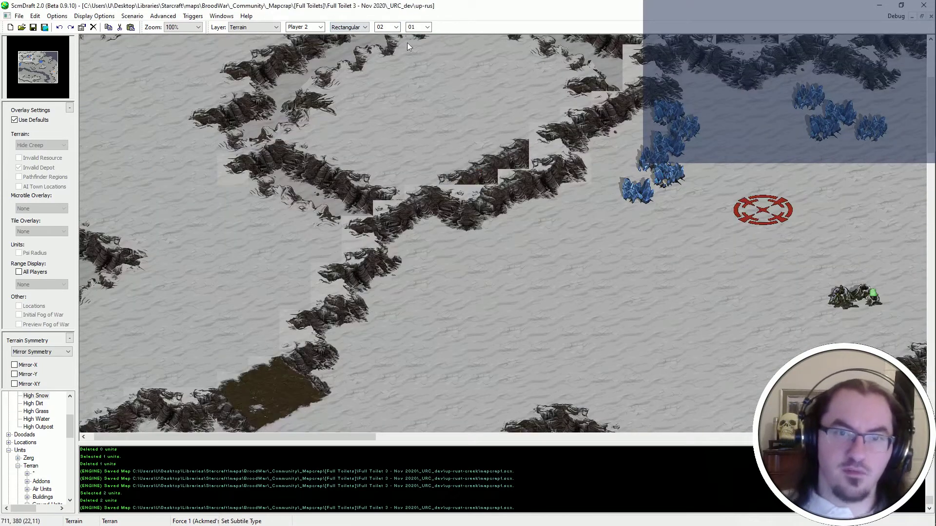
pyautogui.scroll(-1, 352, 27)
pyautogui.scroll(1, 353, 27)
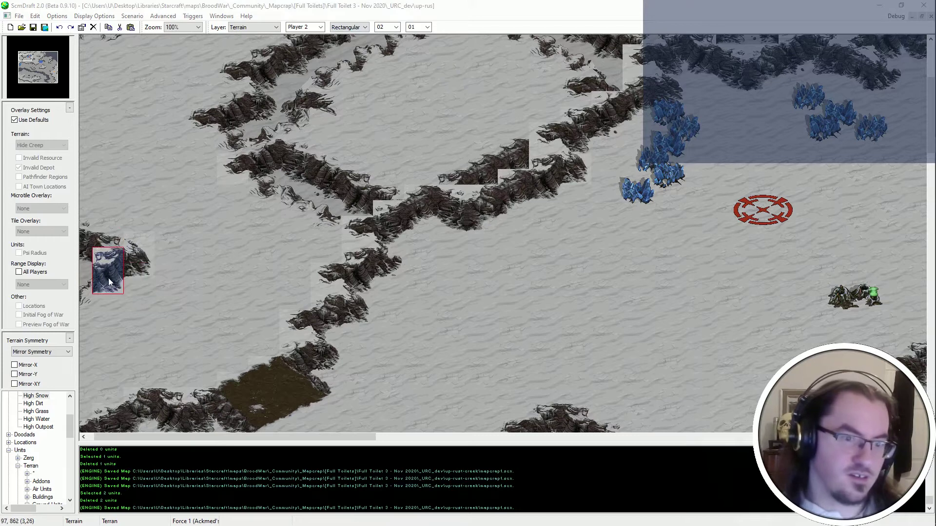
pyautogui.click(108, 278)
pyautogui.moveTo(283, 247); pyautogui.dragTo(169, 286, button='middle')
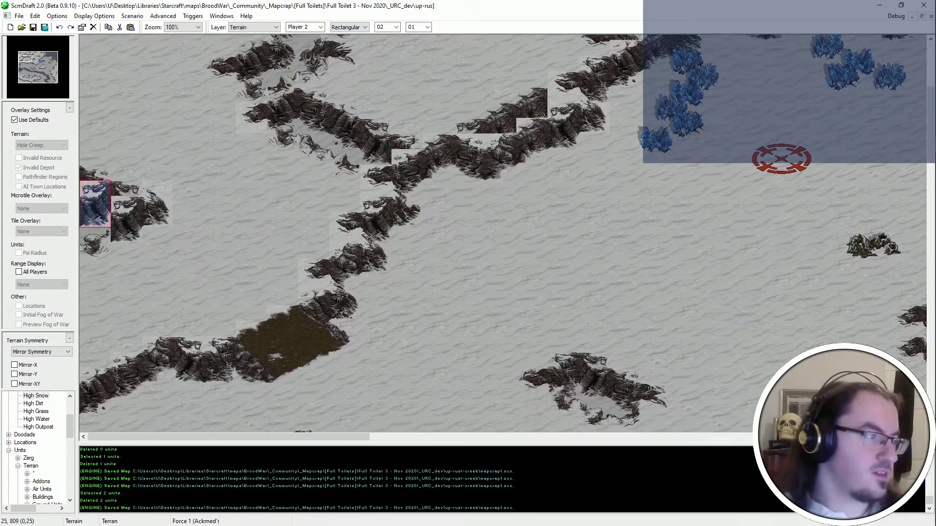
pyautogui.click(92, 241)
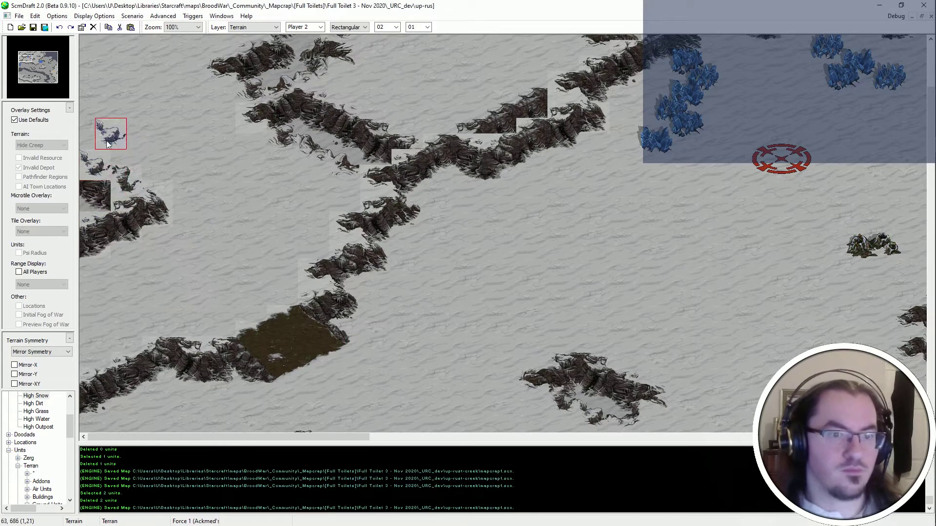
# Examine the cliff lines around the diamond-shaped plateau and along the map's western edge.
pyautogui.keyDown('ctrl'); pyautogui.scroll(1, 385, 247); pyautogui.keyUp('ctrl')
pyautogui.scroll(-1, 249, 312)
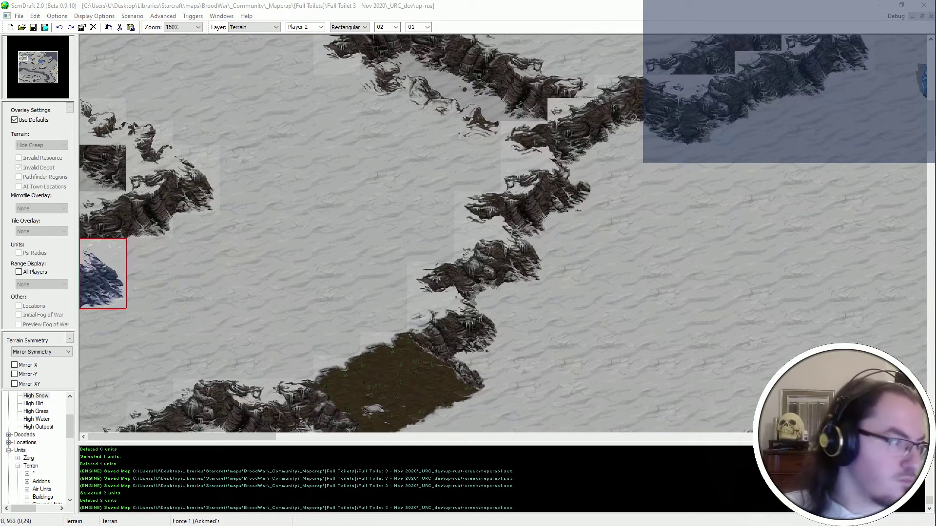
pyautogui.moveTo(90, 273)
pyautogui.mouseDown(button='middle')
pyautogui.moveTo(218, 212)
pyautogui.moveTo(360, 170)
pyautogui.moveTo(312, 302)
pyautogui.moveTo(331, 154)
pyautogui.mouseUp(button='middle')
pyautogui.moveTo(149, 288); pyautogui.dragTo(340, 408, button='middle')
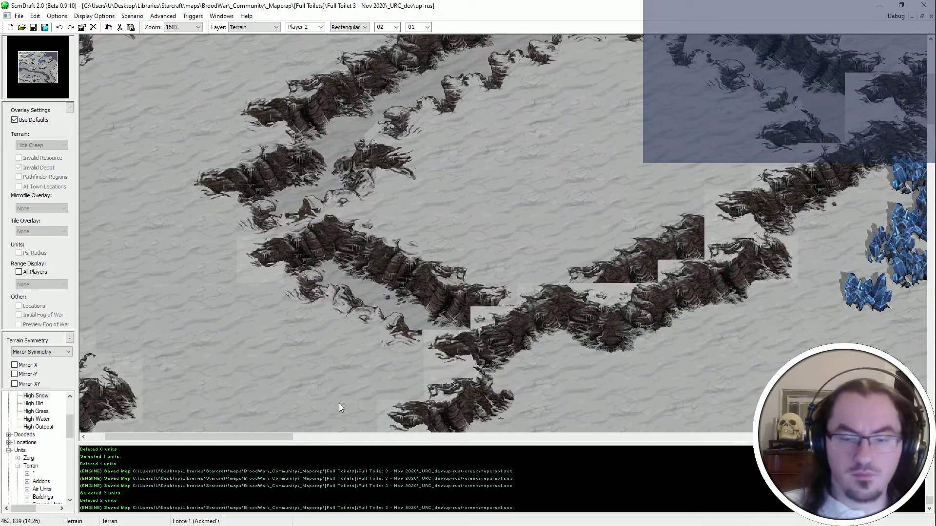
pyautogui.moveTo(508, 358); pyautogui.dragTo(638, 358, button='middle')
pyautogui.moveTo(364, 318); pyautogui.dragTo(223, 252, button='middle')
pyautogui.scroll(-1, 366, 320)
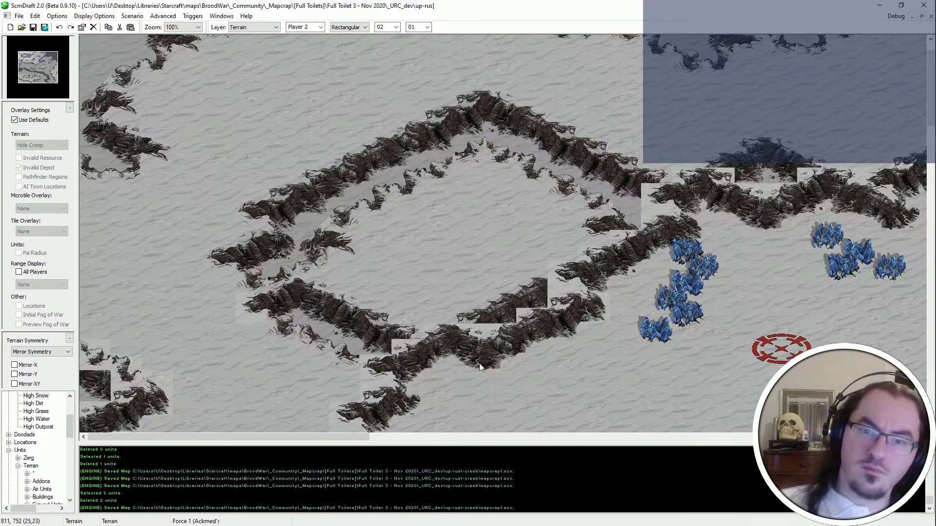
pyautogui.moveTo(429, 244); pyautogui.dragTo(264, 165, button='middle')
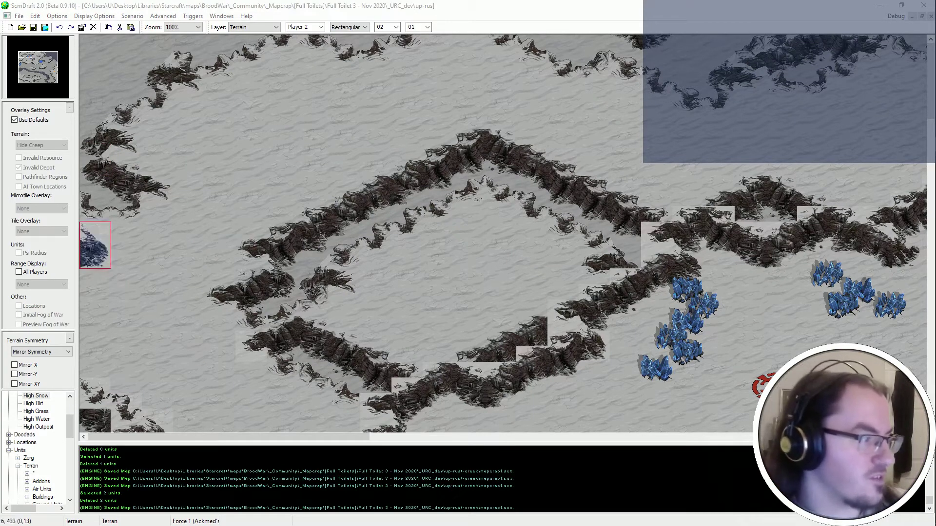
# Rework the short cliff at the western map edge, northwest of the diamond-shaped plateau, with rectangular cliff pieces.
pyautogui.click(155, 192)
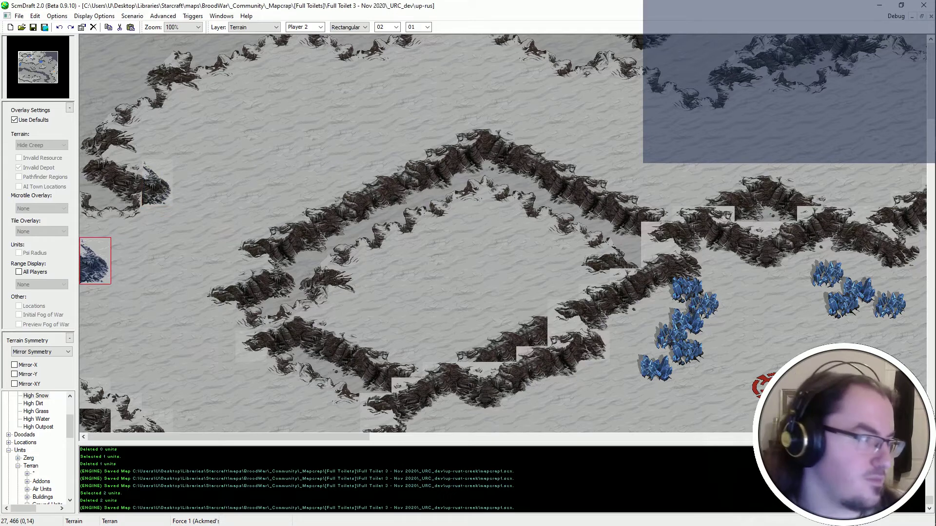
pyautogui.click(126, 199)
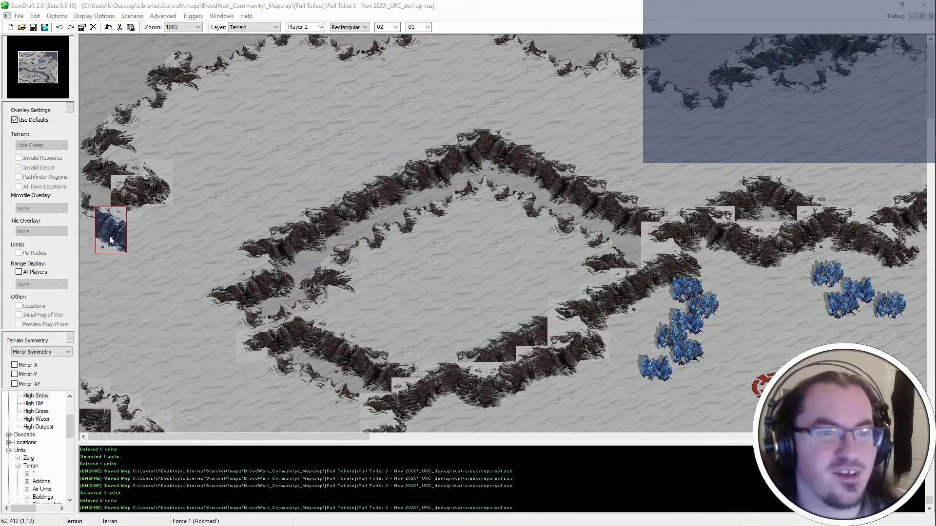
pyautogui.click(94, 198)
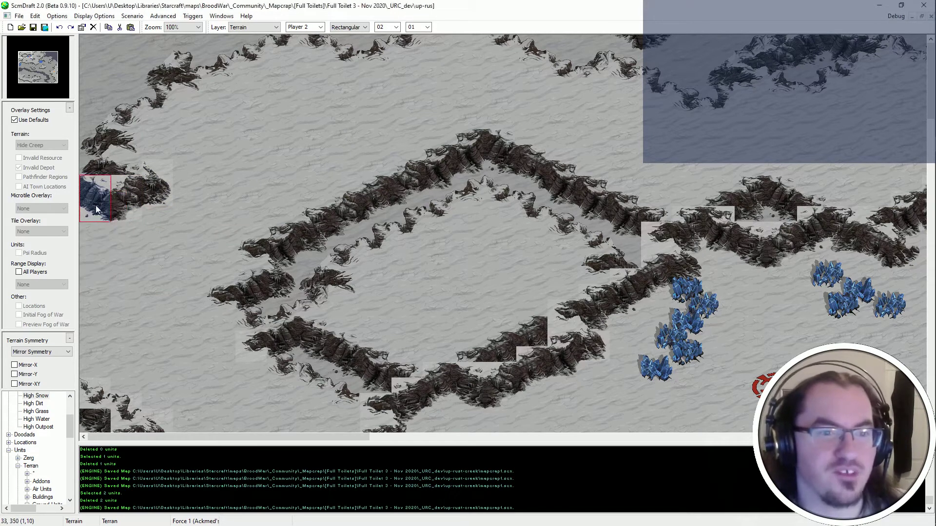
pyautogui.click(126, 160)
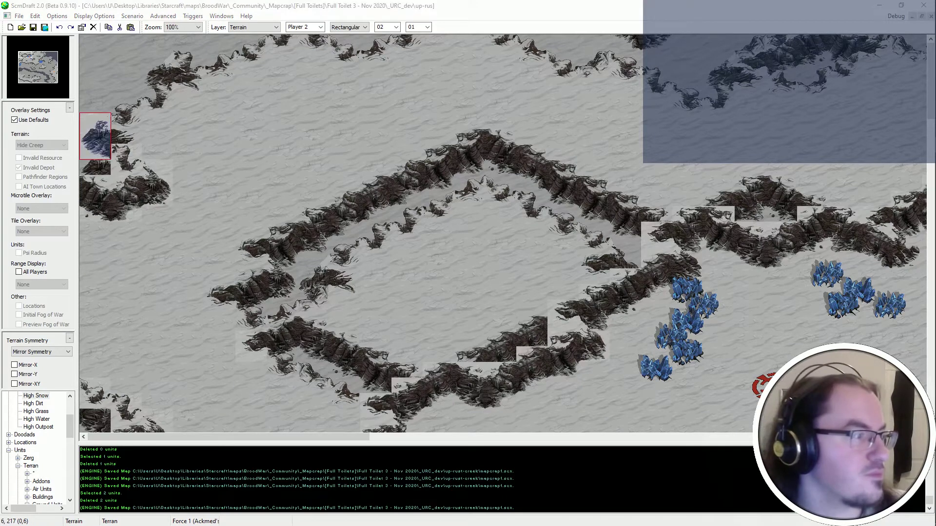
pyautogui.click(122, 137)
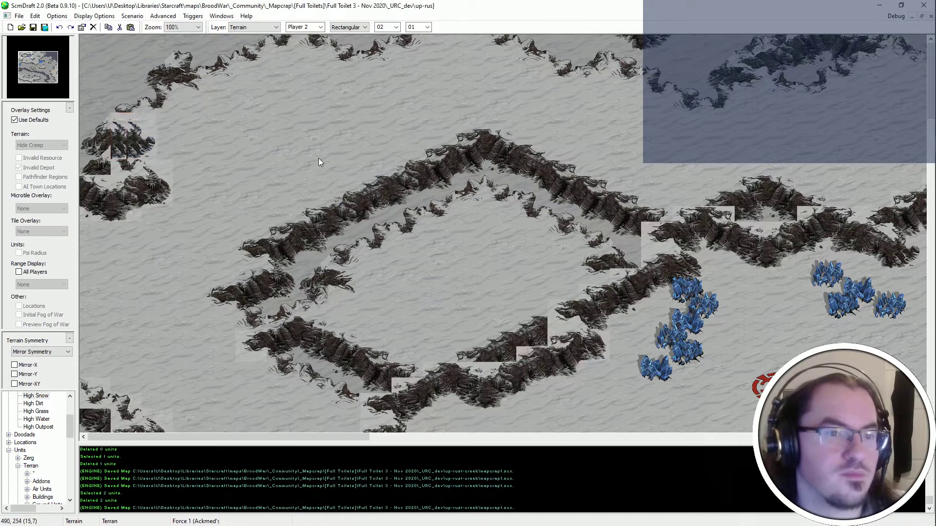
pyautogui.click(131, 147)
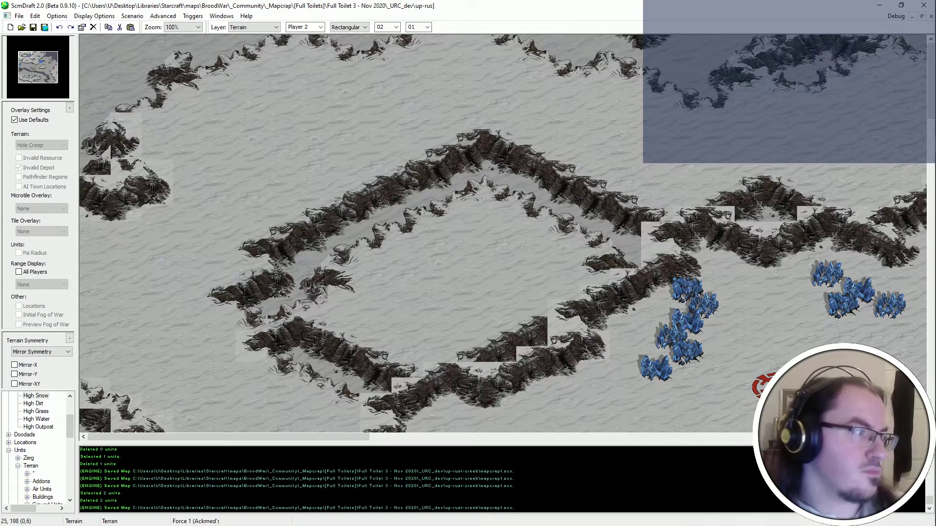
# Extend the northwestern cliff line northeast to the northern map edge with rectangular cliff pieces, and switch the terrain mode to Tileset Indexed.
pyautogui.click(127, 105)
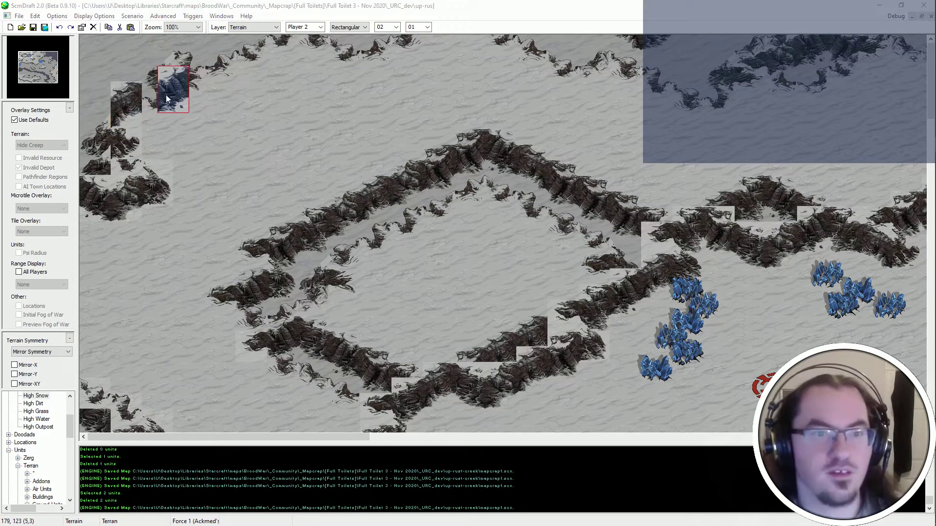
pyautogui.click(151, 97)
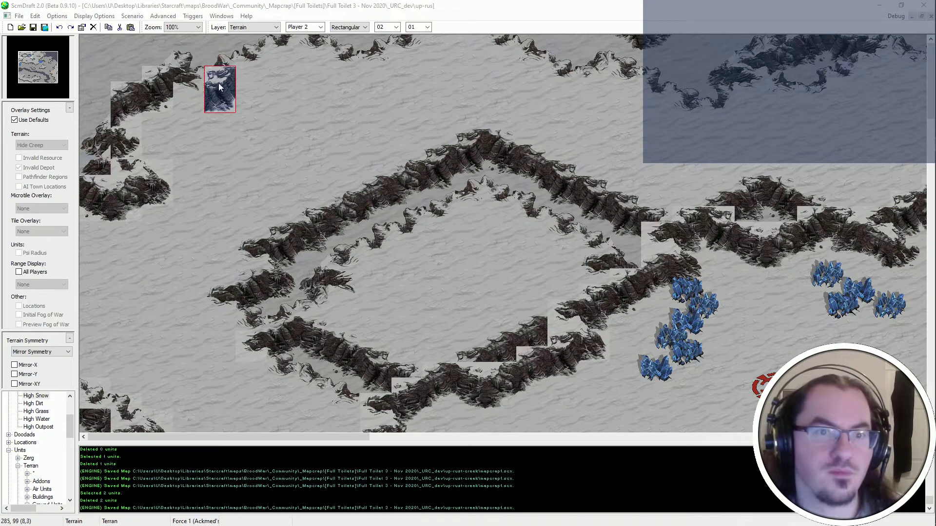
pyautogui.moveTo(221, 89); pyautogui.dragTo(157, 91)
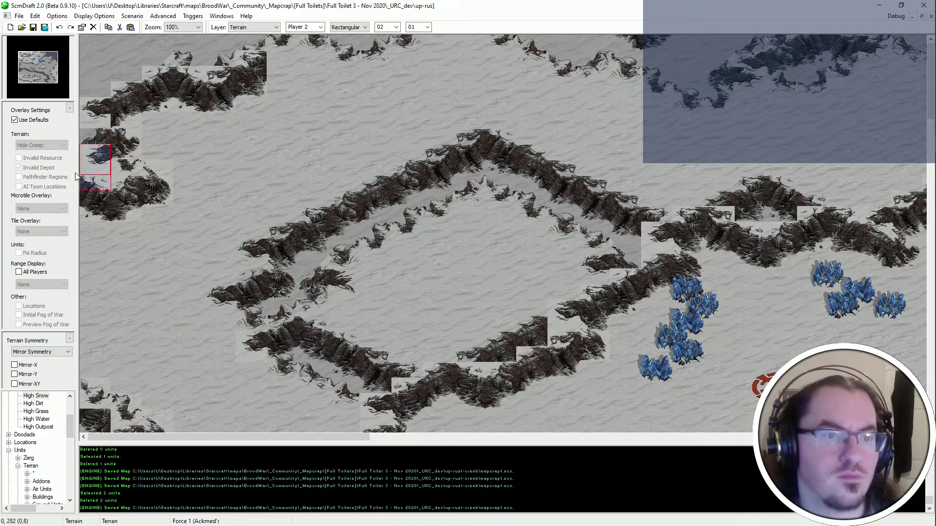
pyautogui.click(92, 130)
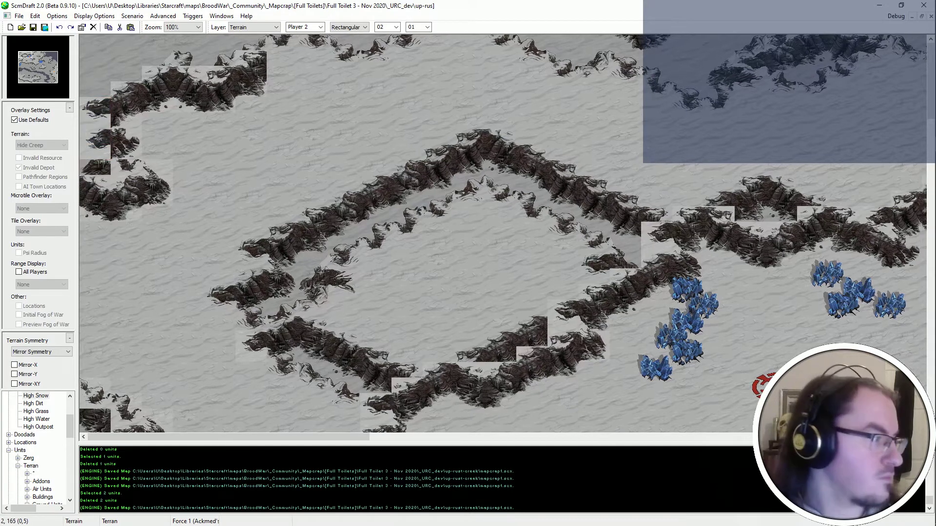
pyautogui.click(285, 48)
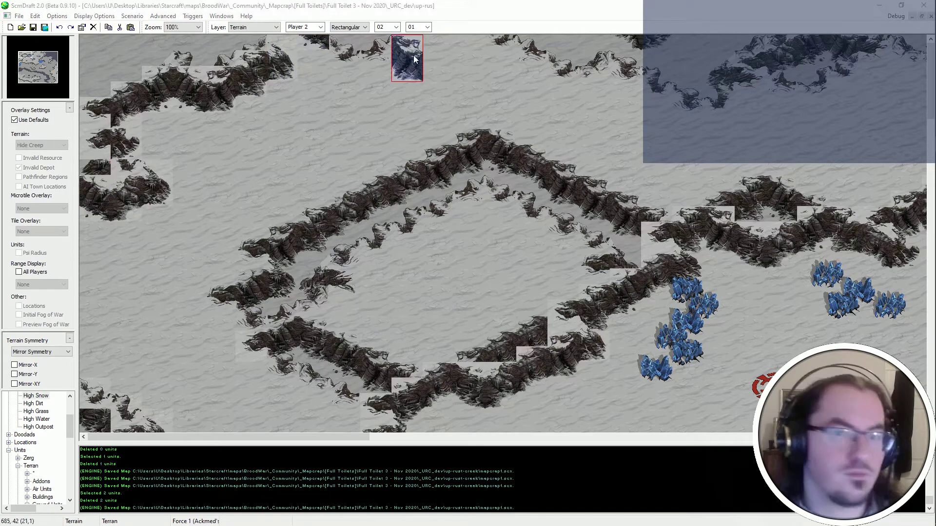
pyautogui.click(345, 69)
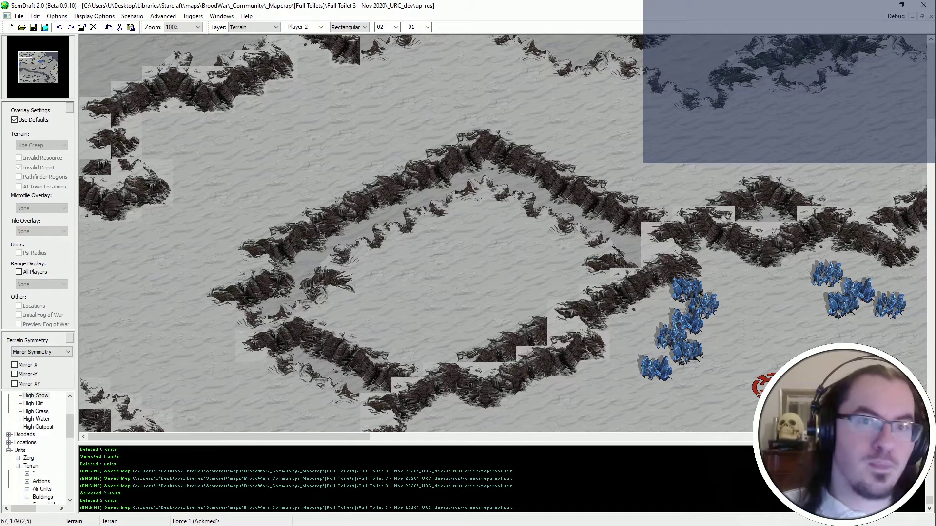
pyautogui.click(358, 28)
pyautogui.click(355, 54)
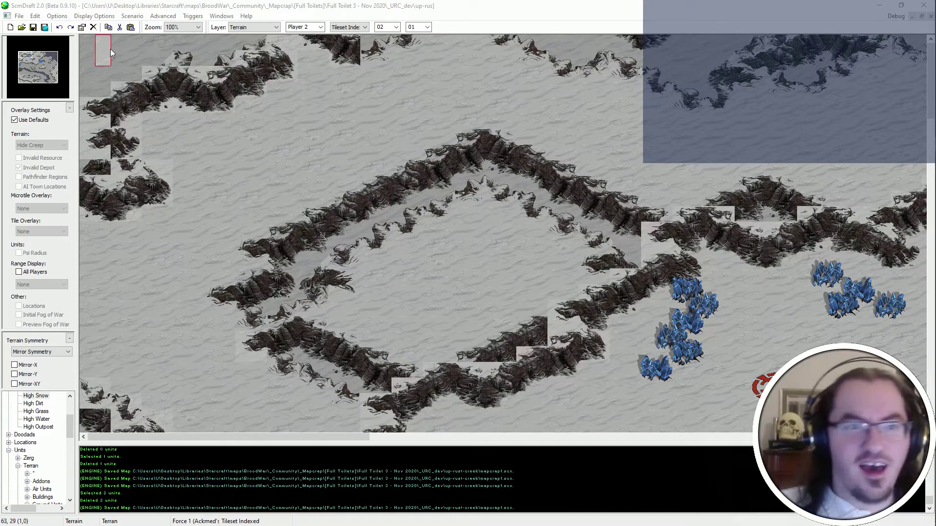
# Switch the terrain mode to Rectangular and paint plain snow over the ground north of the northwestern cliff line, up to the northern map edge.
pyautogui.click(343, 27)
pyautogui.click(332, 37)
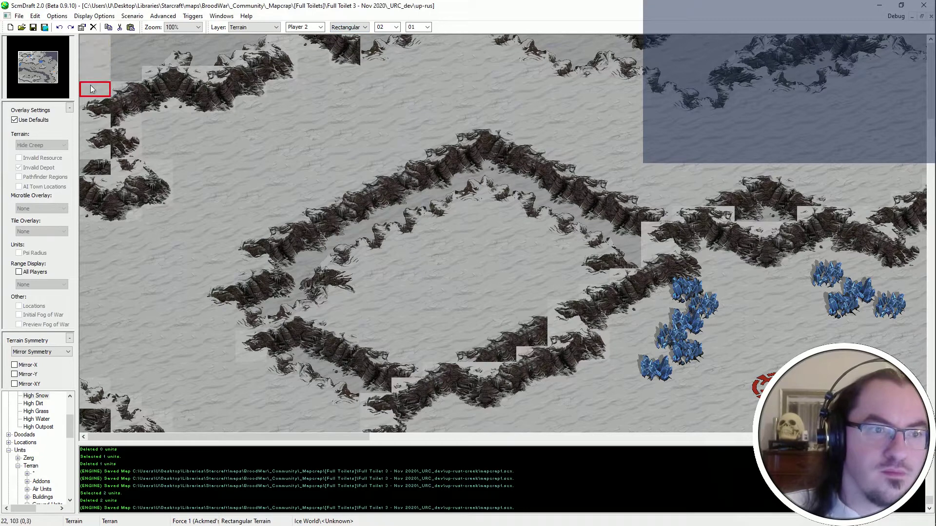
pyautogui.click(92, 167)
pyautogui.moveTo(128, 75)
pyautogui.mouseDown()
pyautogui.moveTo(127, 43)
pyautogui.moveTo(267, 36)
pyautogui.mouseUp()
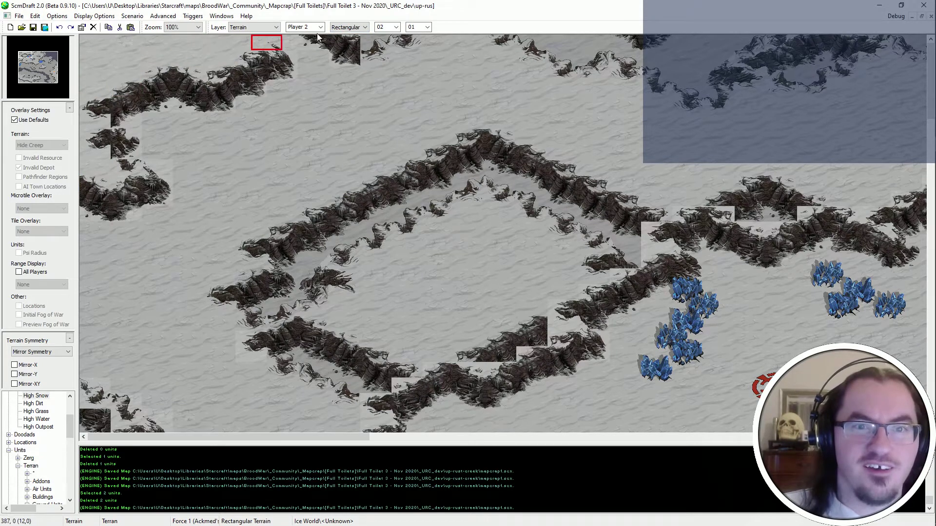
pyautogui.moveTo(359, 69)
pyautogui.mouseDown(button='middle')
pyautogui.moveTo(417, 46)
pyautogui.moveTo(358, 73)
pyautogui.mouseUp(button='middle')
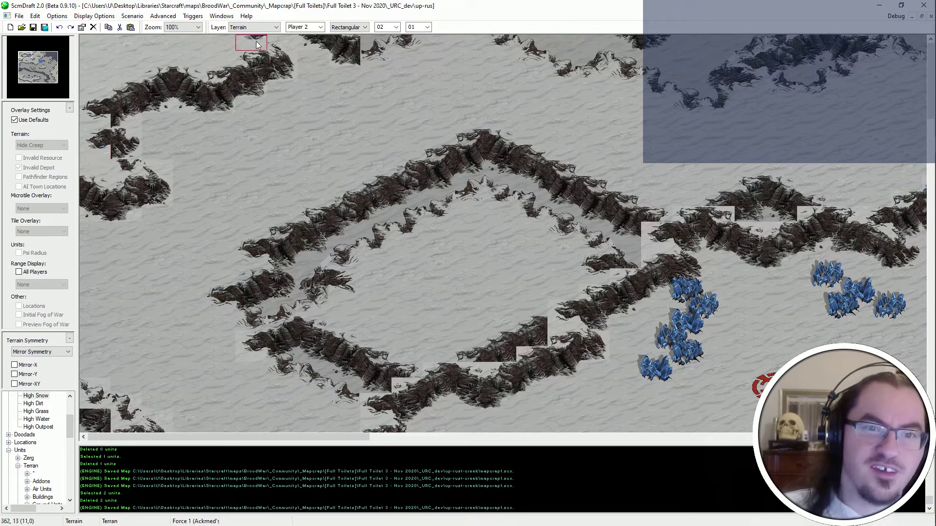
# Paint plain snow over the shaded ground southwest of the diamond-shaped plateau, north of the dirt patch.
pyautogui.scroll(-2, 197, 198)
pyautogui.scroll(-5, 197, 199)
pyautogui.scroll(-2, 89, 234)
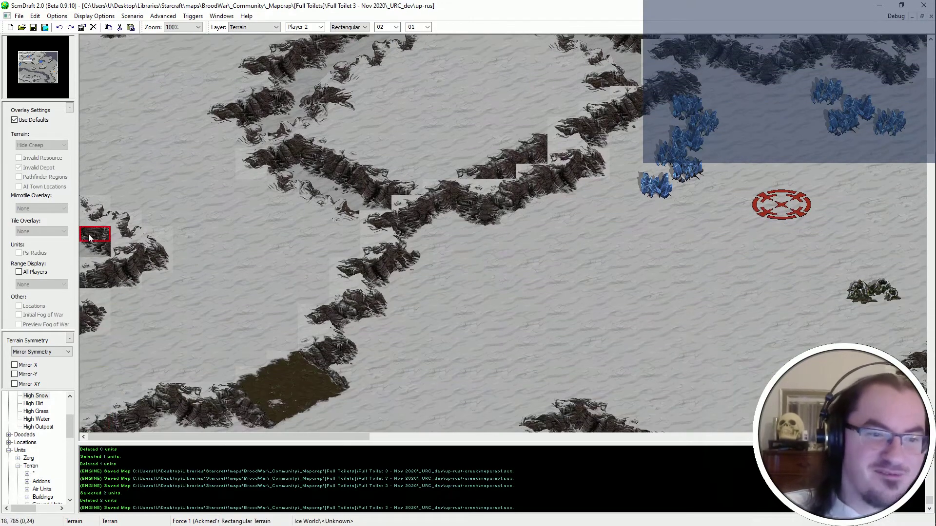
pyautogui.scroll(2, 308, 183)
pyautogui.scroll(4, 308, 183)
pyautogui.scroll(1, 521, 375)
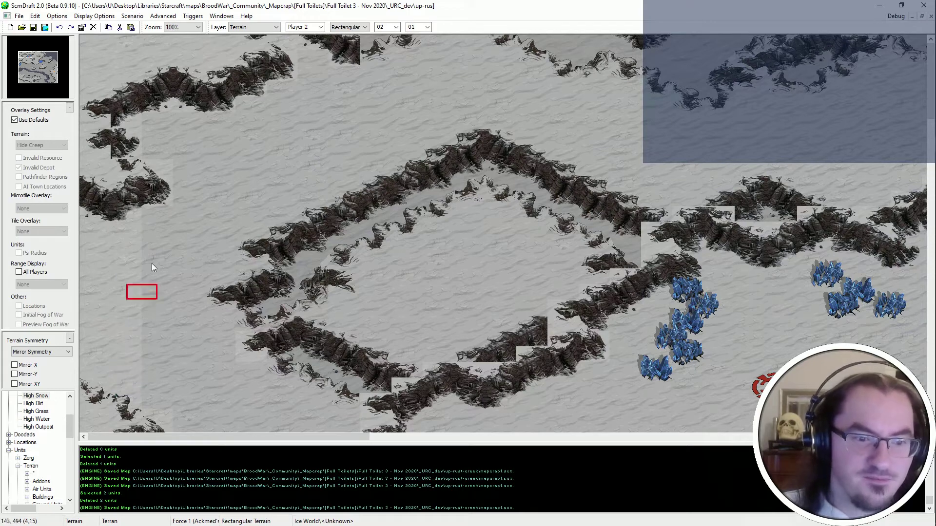
pyautogui.scroll(-5, 158, 403)
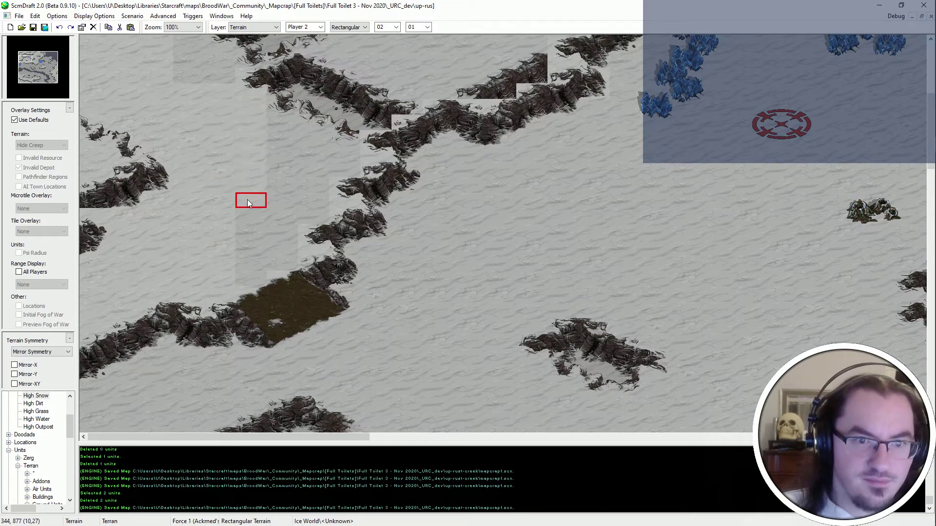
pyautogui.click(246, 261)
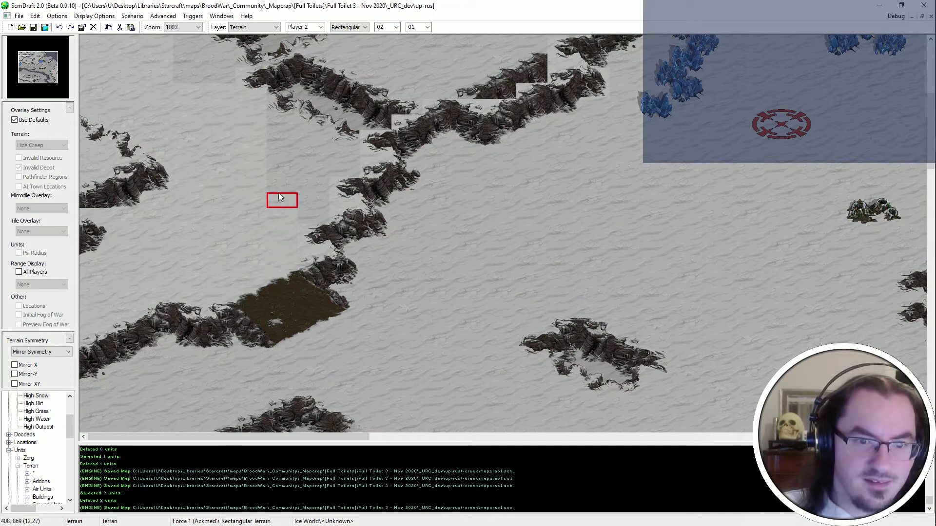
pyautogui.click(313, 137)
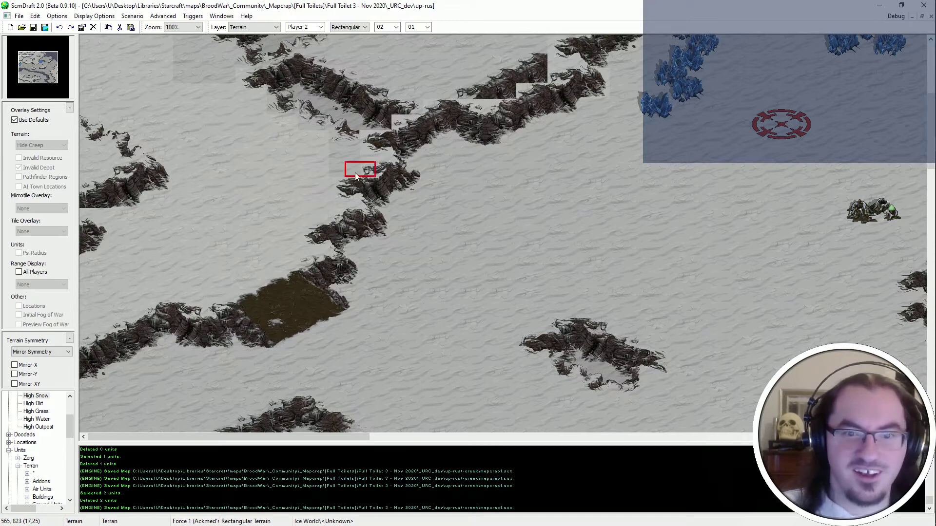
pyautogui.moveTo(346, 147); pyautogui.dragTo(342, 252, button='middle')
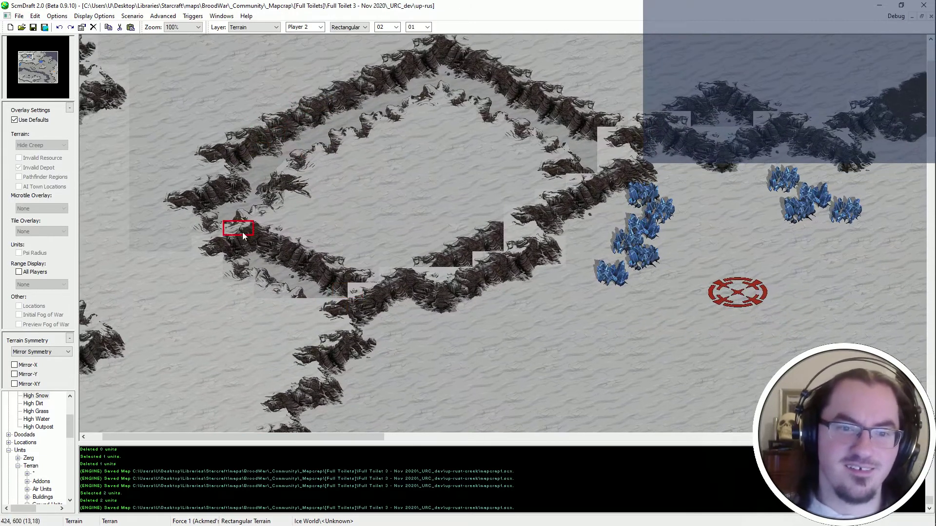
# Erase the western part of the diamond-shaped plateau, including its western cliffs, by painting plain snow over it.
pyautogui.moveTo(242, 233)
pyautogui.mouseDown()
pyautogui.moveTo(242, 295)
pyautogui.moveTo(212, 263)
pyautogui.moveTo(269, 200)
pyautogui.moveTo(273, 295)
pyautogui.mouseUp()
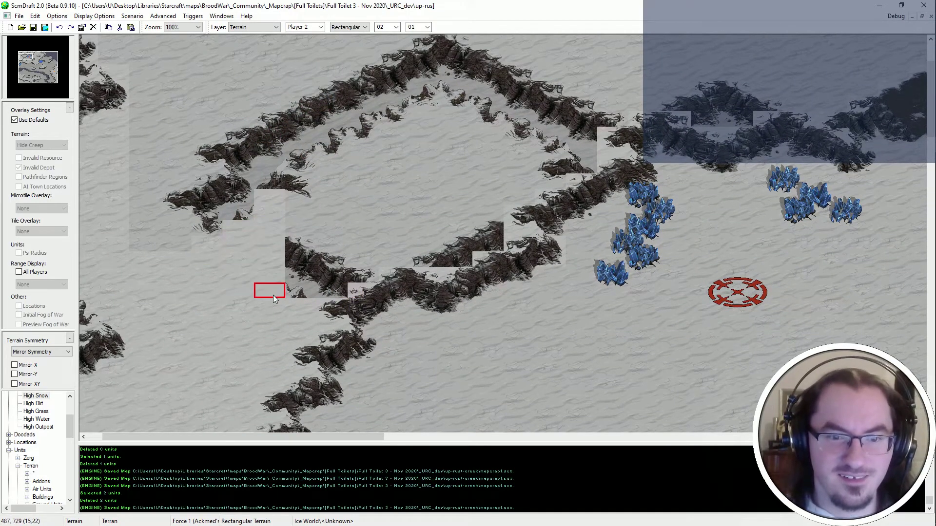
pyautogui.moveTo(302, 90); pyautogui.dragTo(284, 244)
pyautogui.hotkey('ctrl', 'z')
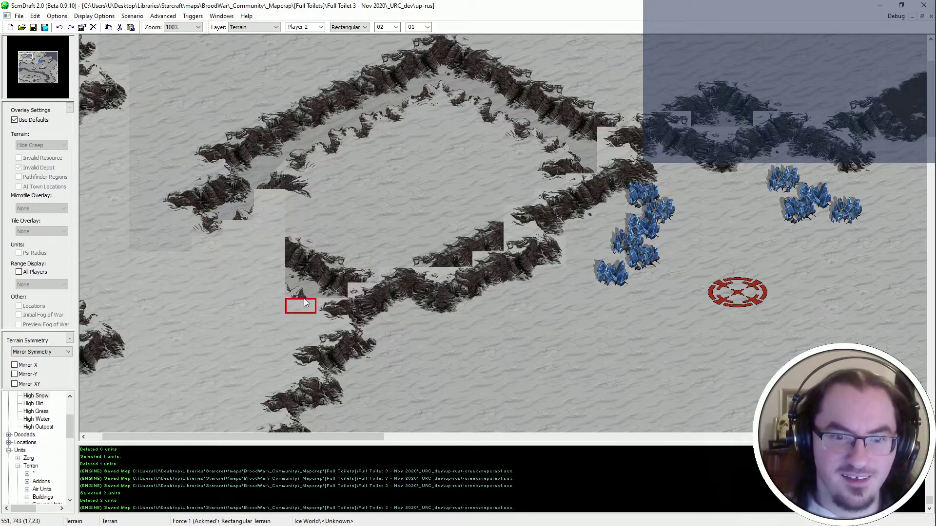
pyautogui.moveTo(304, 299); pyautogui.dragTo(302, 165)
pyautogui.moveTo(271, 112)
pyautogui.mouseDown()
pyautogui.moveTo(239, 170)
pyautogui.moveTo(224, 229)
pyautogui.moveTo(204, 164)
pyautogui.moveTo(178, 240)
pyautogui.moveTo(144, 246)
pyautogui.moveTo(144, 103)
pyautogui.mouseUp()
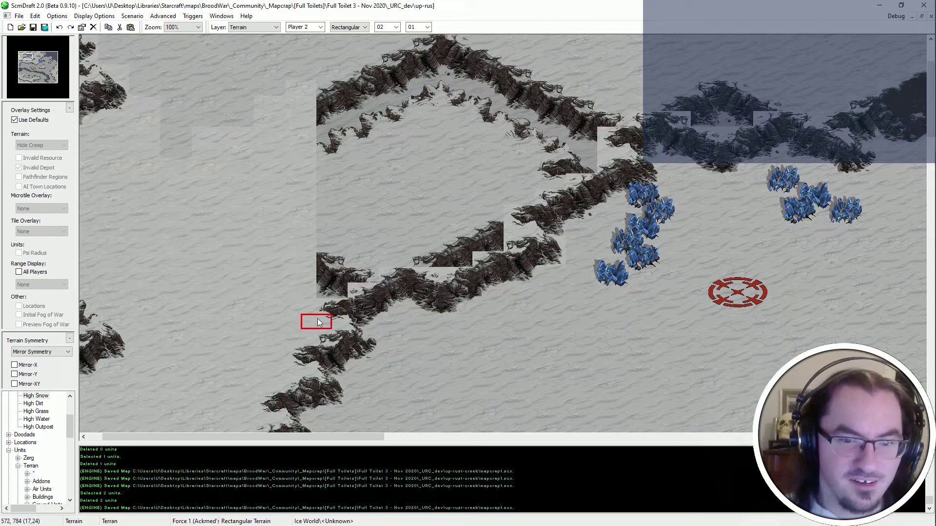
pyautogui.moveTo(318, 322); pyautogui.dragTo(327, 204)
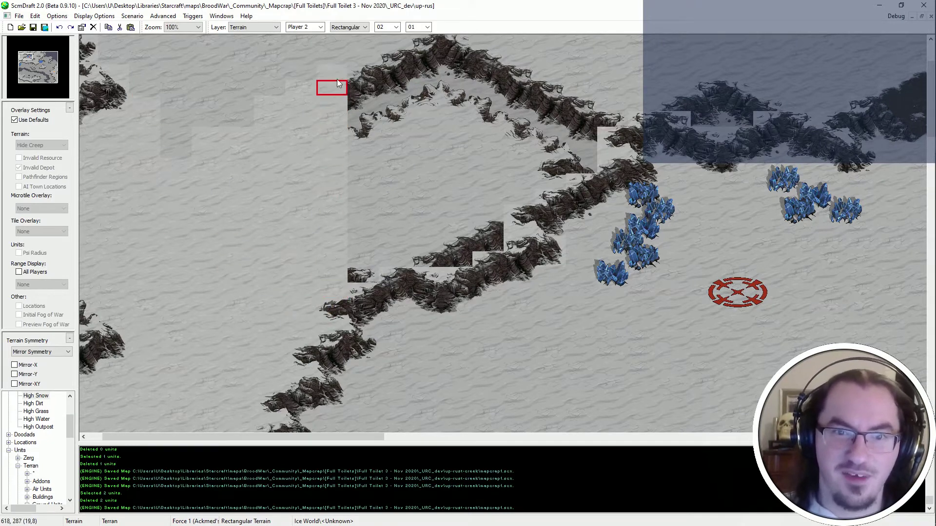
# Paint plain snow over the rest of the diamond-shaped plateau, keeping the cliff line that runs along the blue mineral fields.
pyautogui.moveTo(370, 281); pyautogui.dragTo(364, 63)
pyautogui.press('Up')
pyautogui.press('Right')
pyautogui.moveTo(316, 89)
pyautogui.mouseDown()
pyautogui.moveTo(341, 273)
pyautogui.moveTo(326, 291)
pyautogui.moveTo(357, 150)
pyautogui.mouseUp()
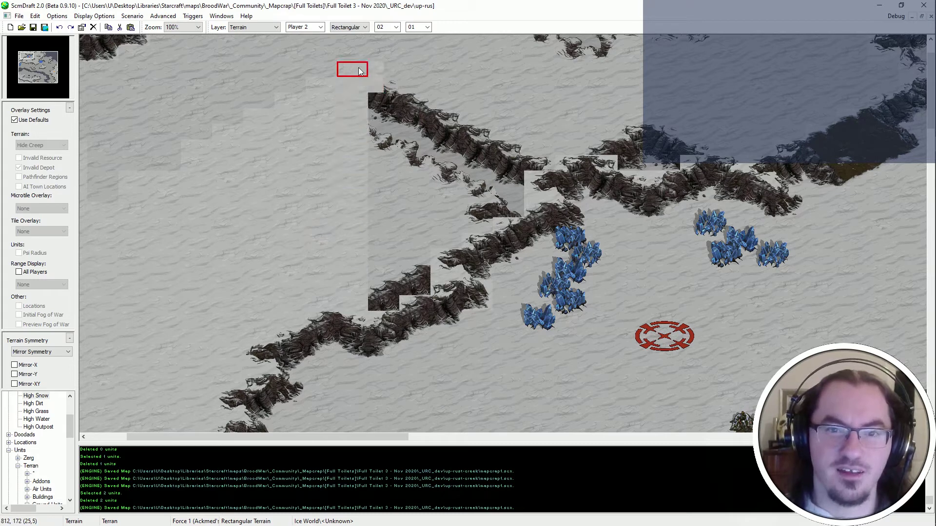
pyautogui.moveTo(389, 84)
pyautogui.mouseDown()
pyautogui.moveTo(391, 290)
pyautogui.moveTo(414, 259)
pyautogui.moveTo(415, 103)
pyautogui.moveTo(448, 103)
pyautogui.moveTo(449, 200)
pyautogui.mouseUp()
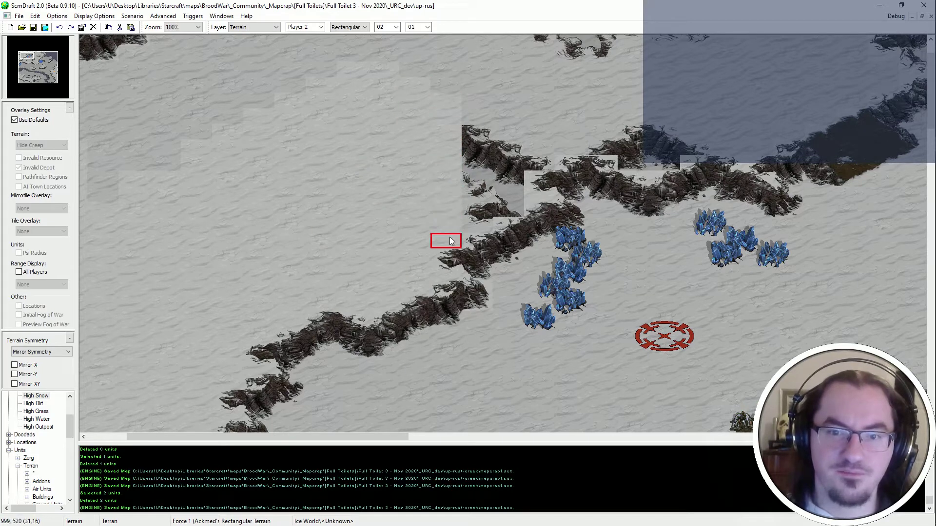
pyautogui.moveTo(507, 128); pyautogui.dragTo(508, 206)
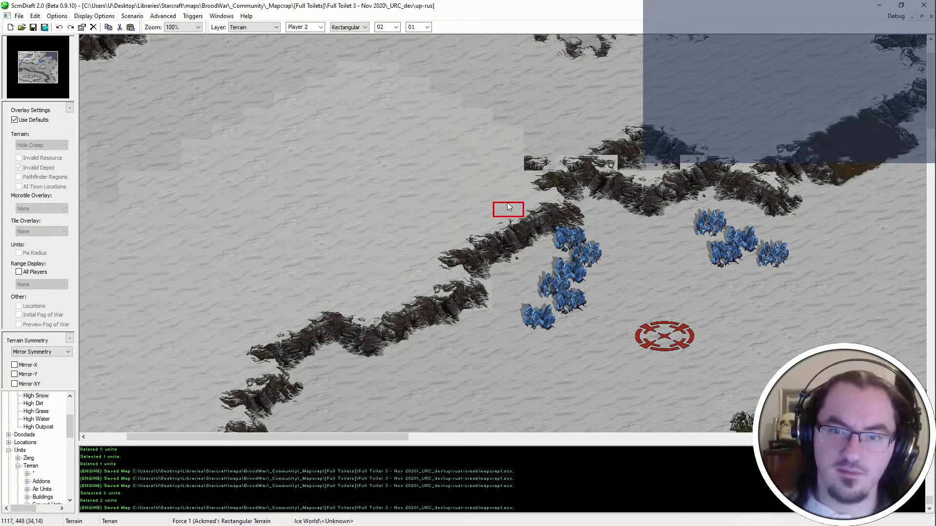
pyautogui.moveTo(537, 162); pyautogui.dragTo(525, 117)
pyautogui.moveTo(421, 236); pyautogui.dragTo(453, 205, button='middle')
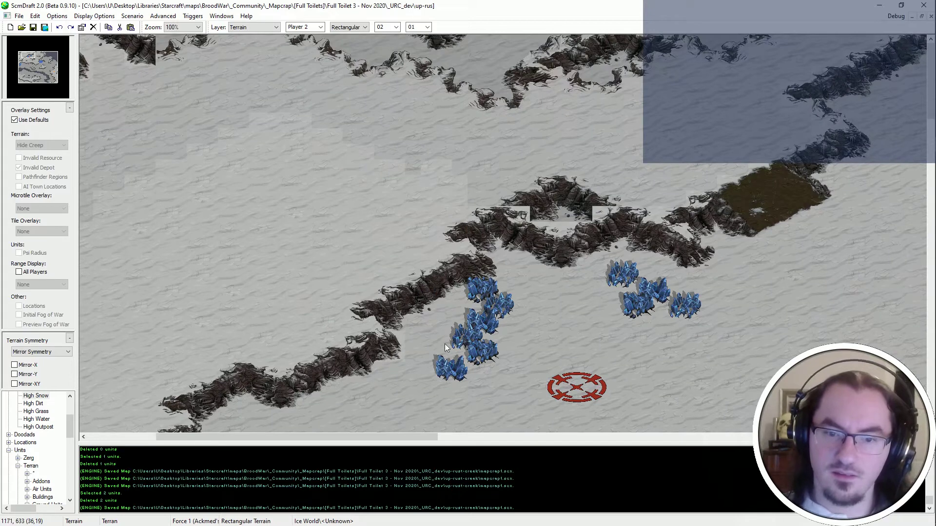
# Remove the raised cliff bump north of the mineral fields and blend the ground up to the northern cliffs with plain snow.
pyautogui.moveTo(410, 348); pyautogui.dragTo(274, 488, button='middle')
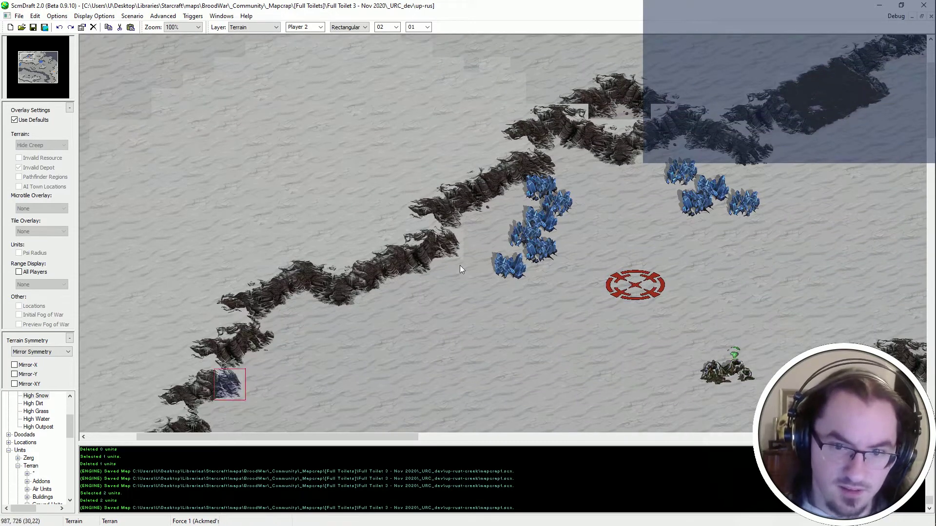
pyautogui.moveTo(460, 265)
pyautogui.mouseDown(button='middle')
pyautogui.moveTo(598, 127)
pyautogui.moveTo(451, 179)
pyautogui.mouseUp(button='middle')
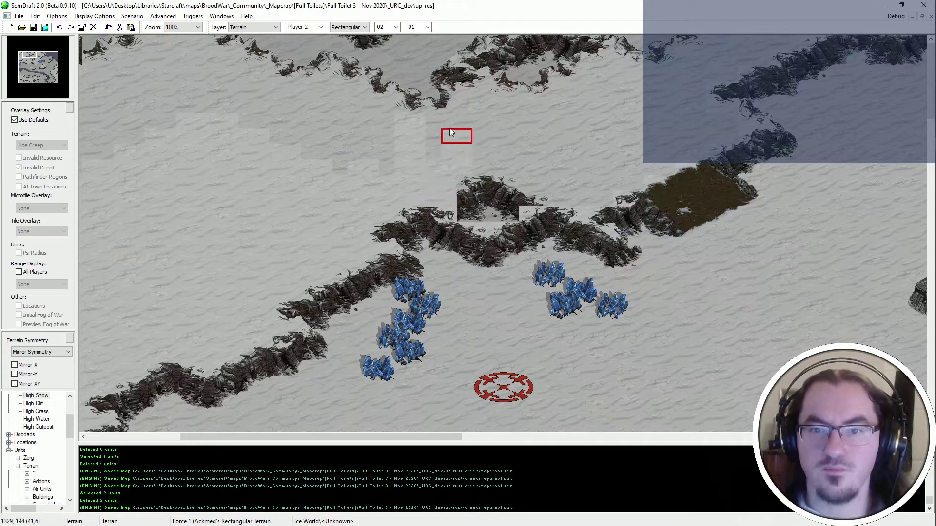
pyautogui.click(441, 192)
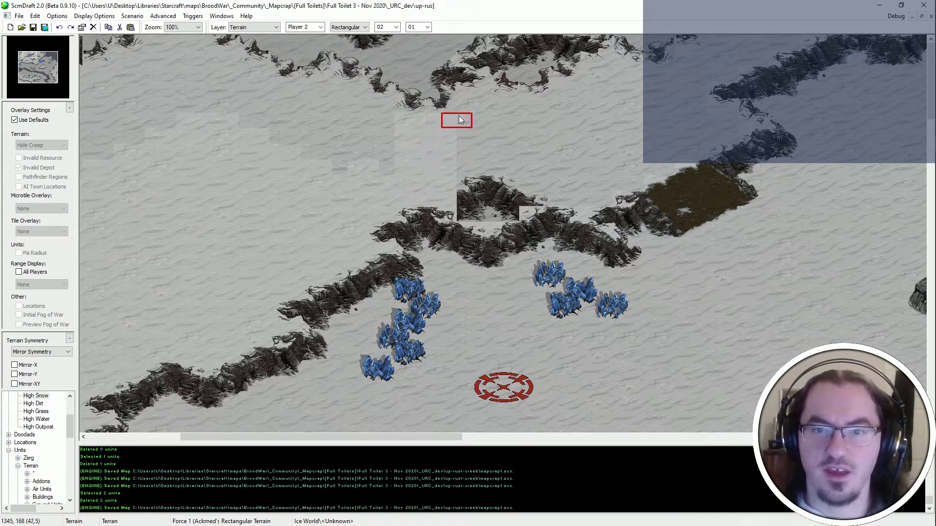
pyautogui.click(472, 187)
pyautogui.click(502, 205)
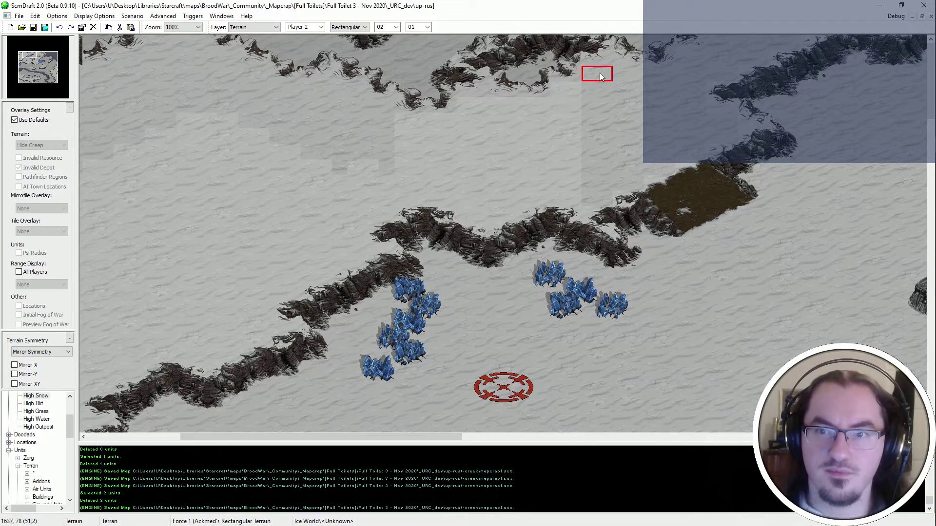
pyautogui.moveTo(600, 73); pyautogui.dragTo(595, 181)
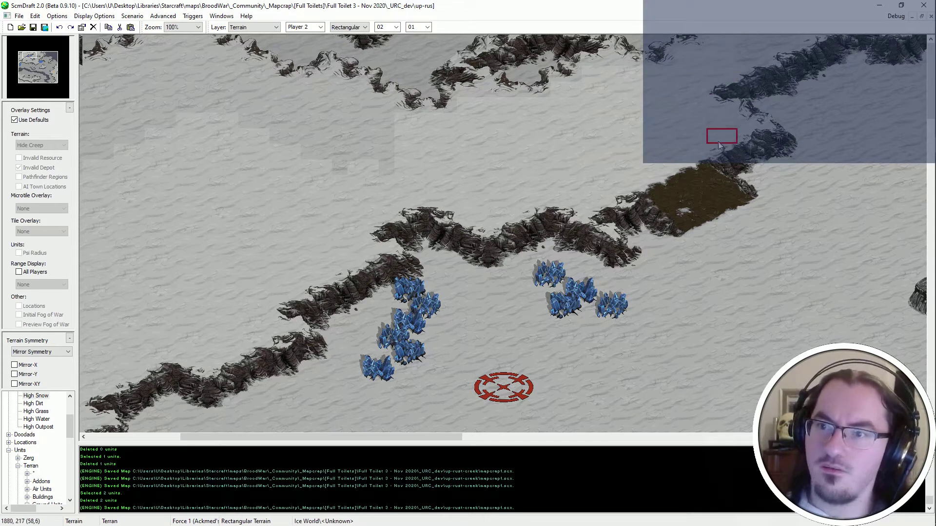
# Paint plain snow over the remaining shaded patches on the open ground southeast of the northwestern cliff line.
pyautogui.press('Right')
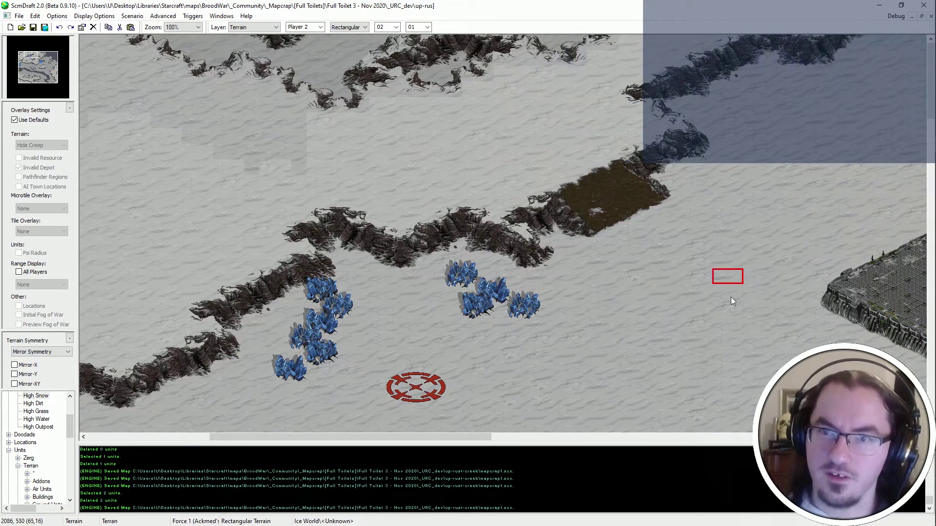
pyautogui.press('Left')
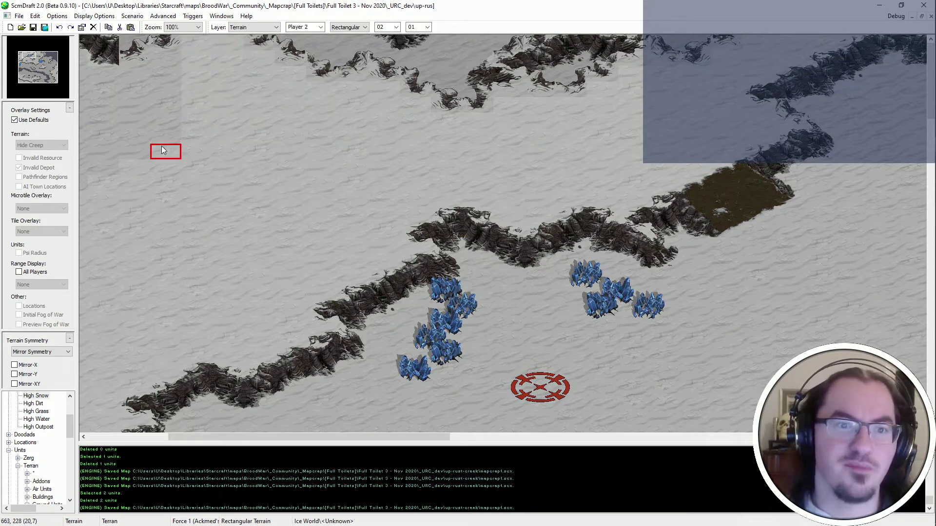
pyautogui.hscroll(-3, 109, 86)
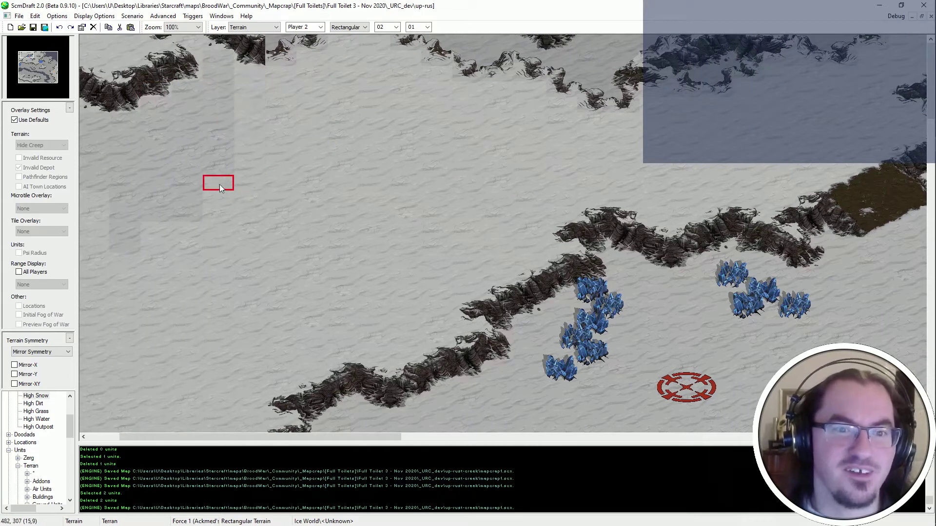
pyautogui.moveTo(213, 186)
pyautogui.mouseDown()
pyautogui.moveTo(219, 77)
pyautogui.moveTo(186, 94)
pyautogui.moveTo(178, 215)
pyautogui.mouseUp()
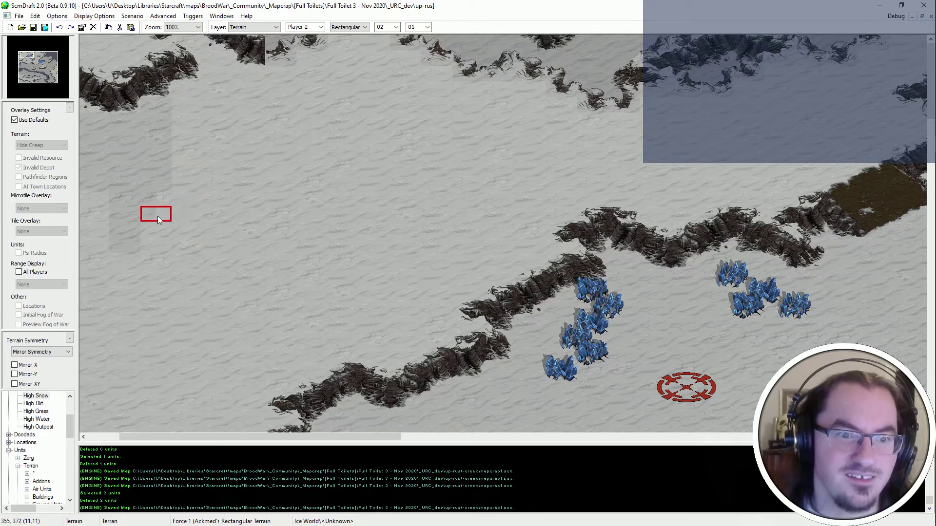
# Rebuild the western stretch of the northwestern cliff line with rectangular cliff pieces.
pyautogui.hscroll(-5, 259, 259)
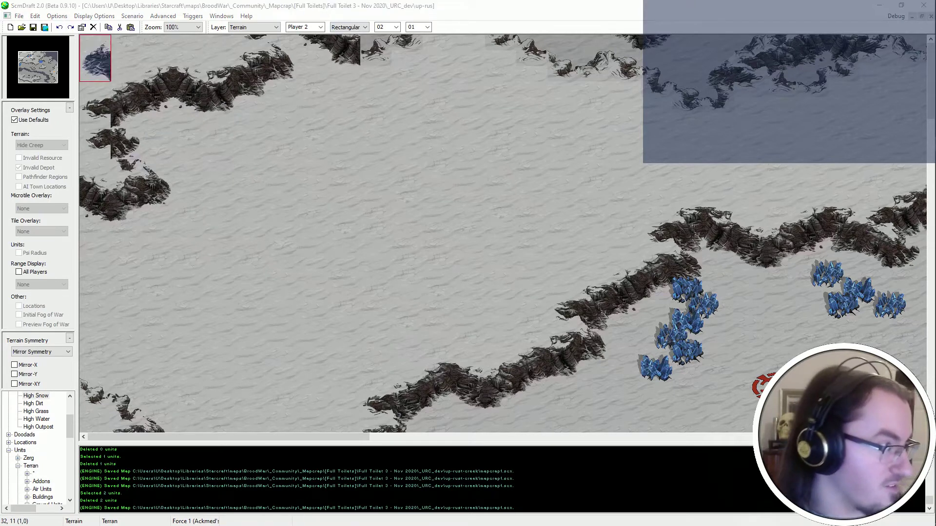
pyautogui.click(178, 117)
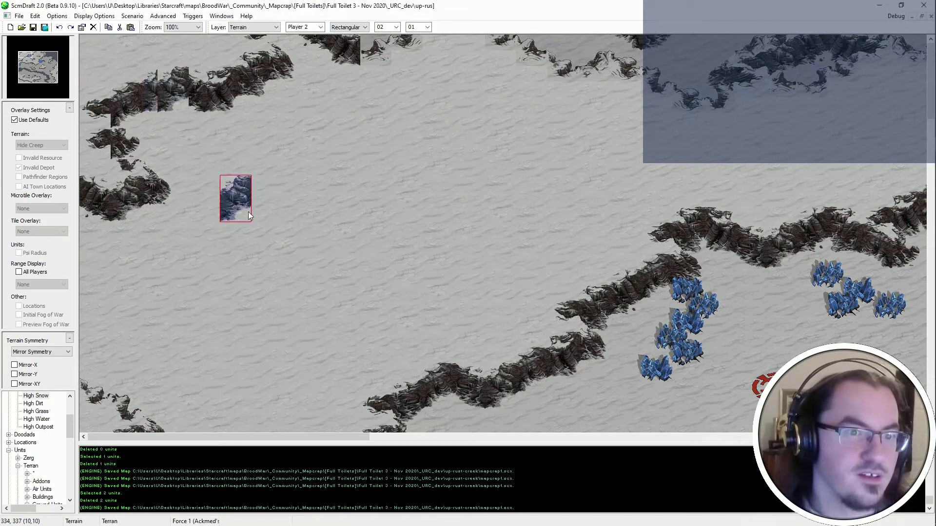
pyautogui.click(155, 96)
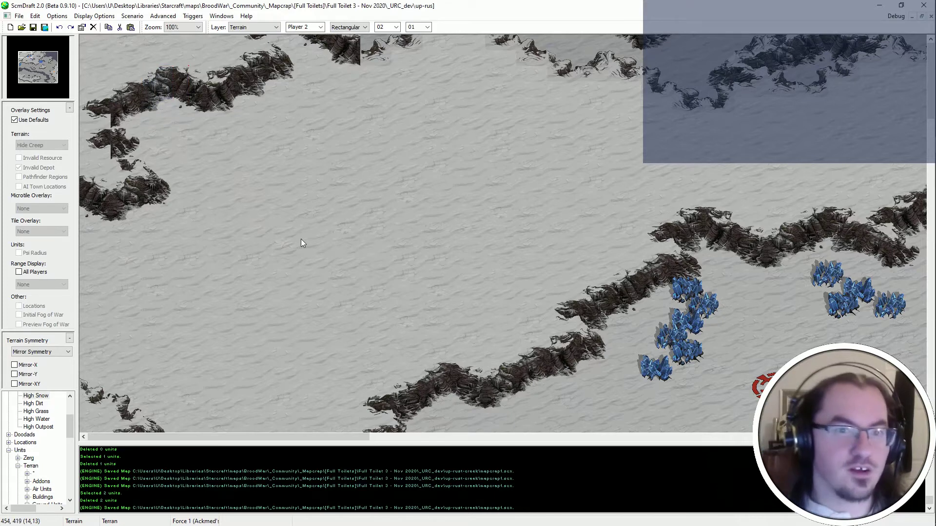
# Patch the gap in the westernmost bend of the northwestern cliff line with indexed tileset pieces and save the map.
pyautogui.click(349, 27)
pyautogui.click(336, 40)
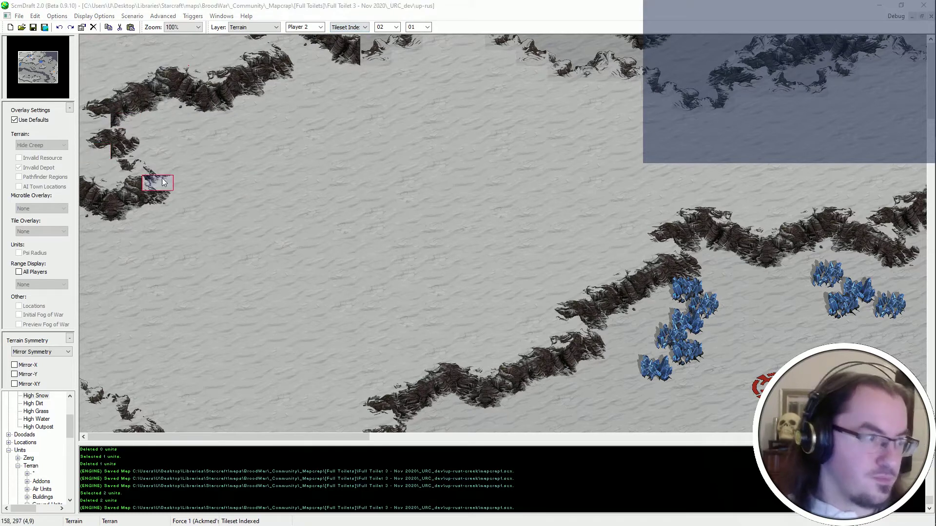
pyautogui.press('Escape')
pyautogui.click(123, 168)
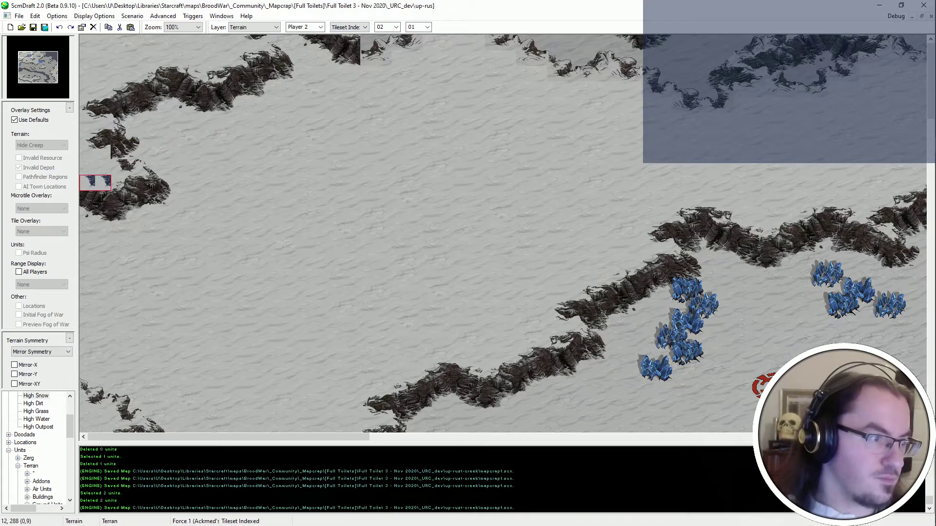
pyautogui.click(127, 152)
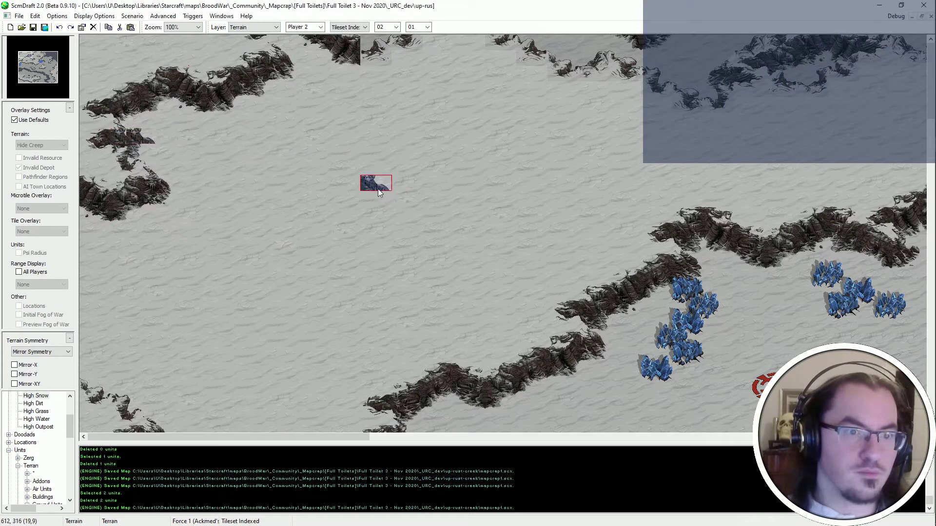
pyautogui.click(127, 135)
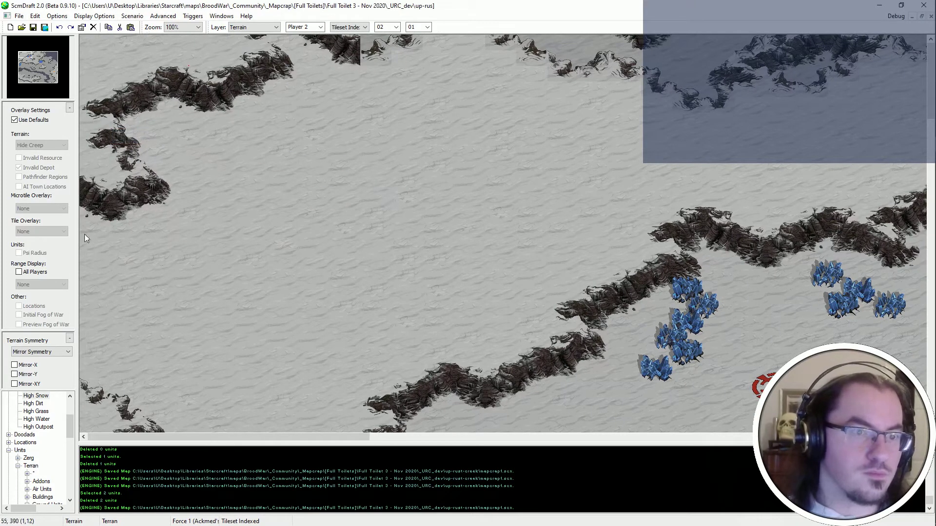
pyautogui.hotkey('ctrl', 's')
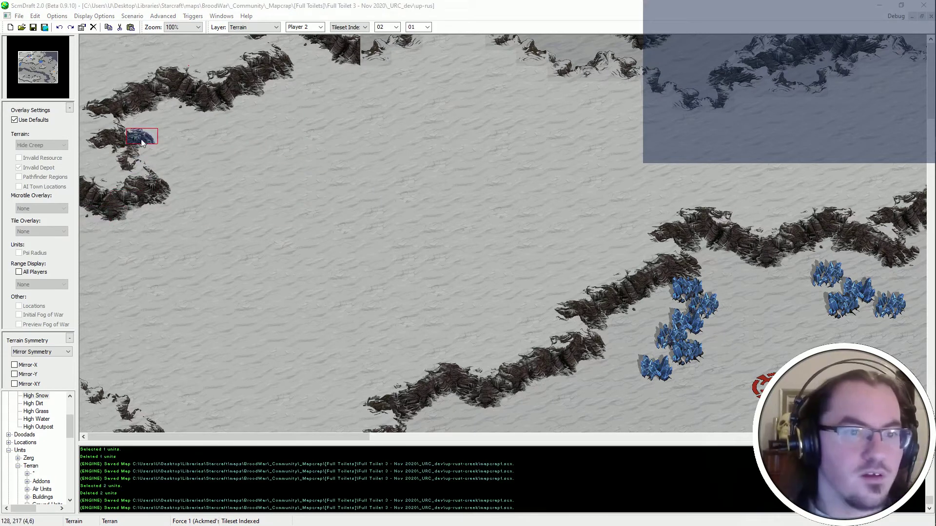
pyautogui.click(124, 137)
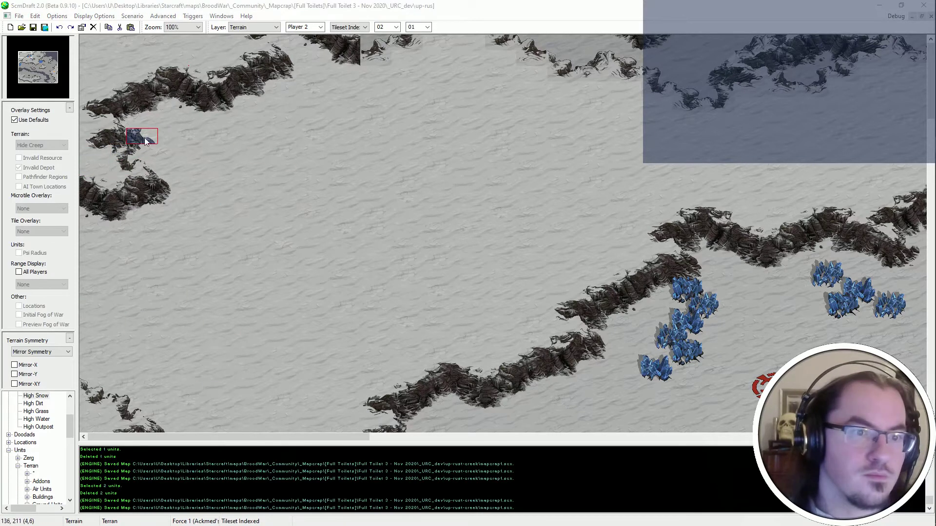
pyautogui.hotkey('ctrl', 's')
# Extend the northern cliff line eastward with an indexed cliff piece, save the map, and undo the last tile placement.
pyautogui.press('Right')
pyautogui.press('Right')
pyautogui.press('Right')
pyautogui.press('Right')
pyautogui.press('Right')
pyautogui.press('Right')
pyautogui.press('Right')
pyautogui.press('Right')
pyautogui.press('Right')
pyautogui.press('Left')
pyautogui.press('Left')
pyautogui.press('Left')
pyautogui.press('Left')
pyautogui.press('Left')
pyautogui.press('Left')
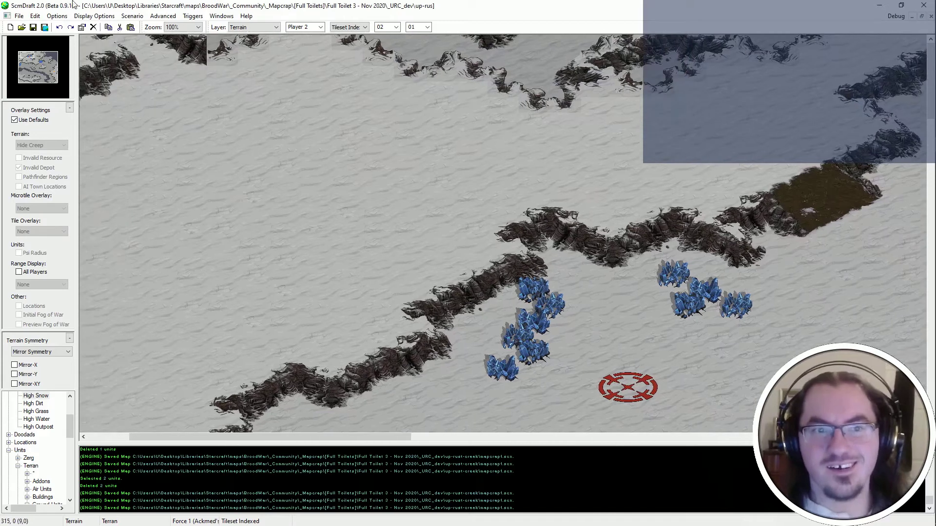
pyautogui.press('Left')
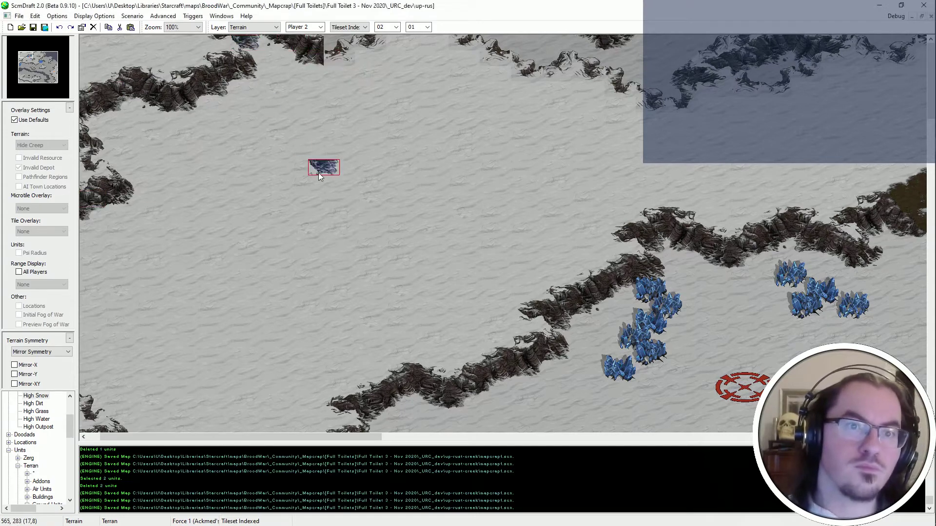
pyautogui.hscroll(2, 273, 173)
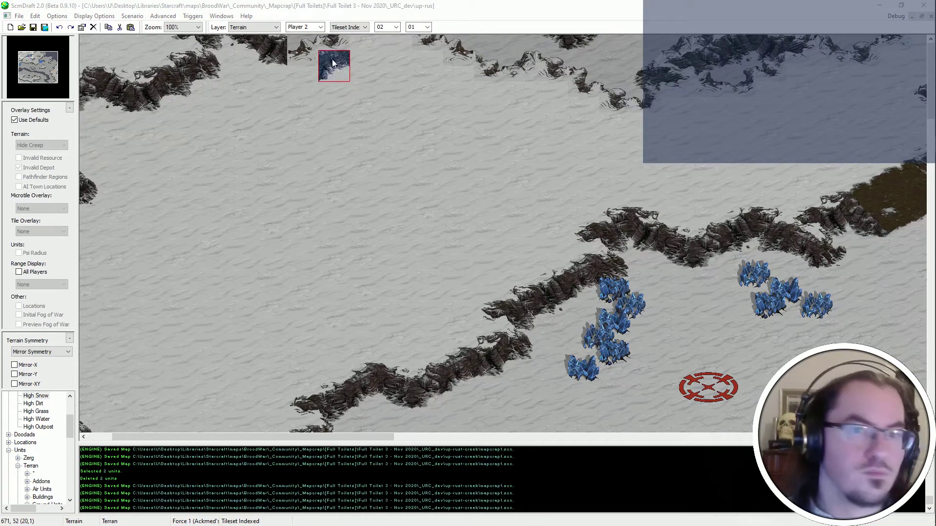
pyautogui.click(303, 50)
pyautogui.hotkey('ctrl', 's')
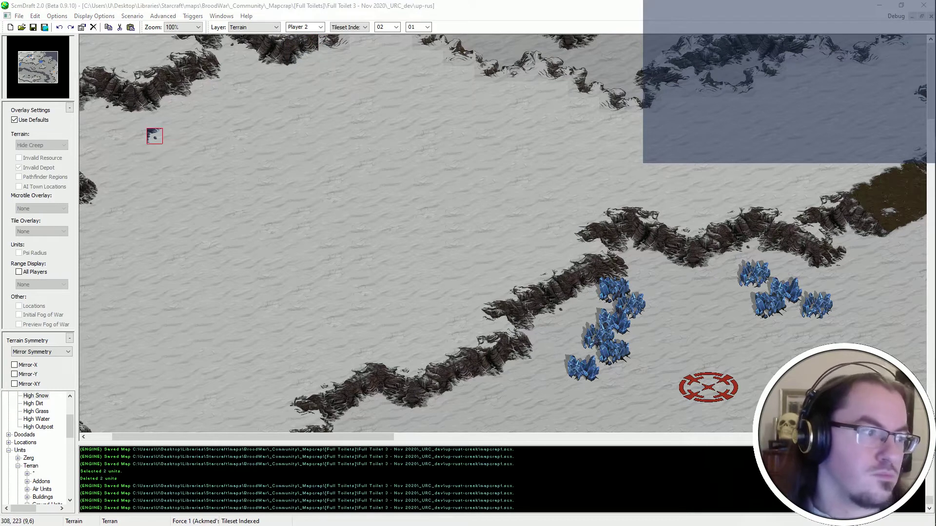
pyautogui.click(337, 44)
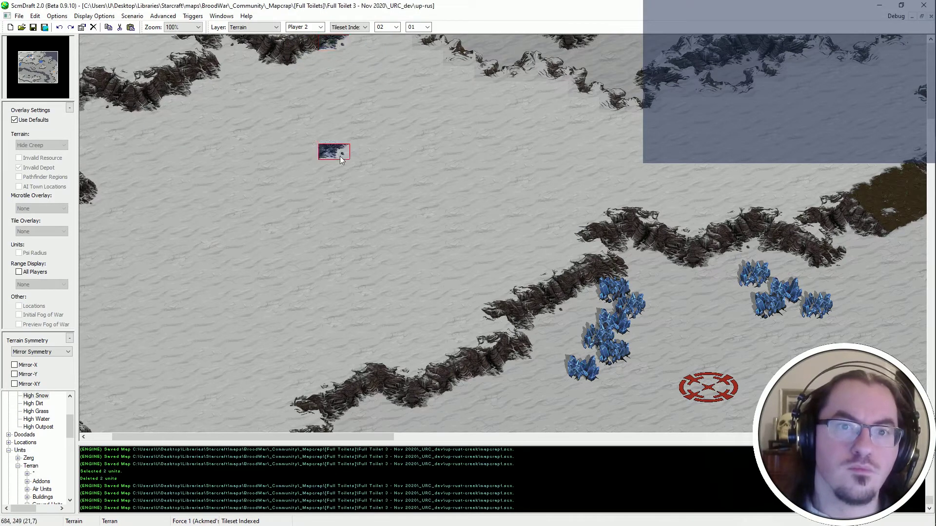
pyautogui.hotkey('ctrl', 'z')
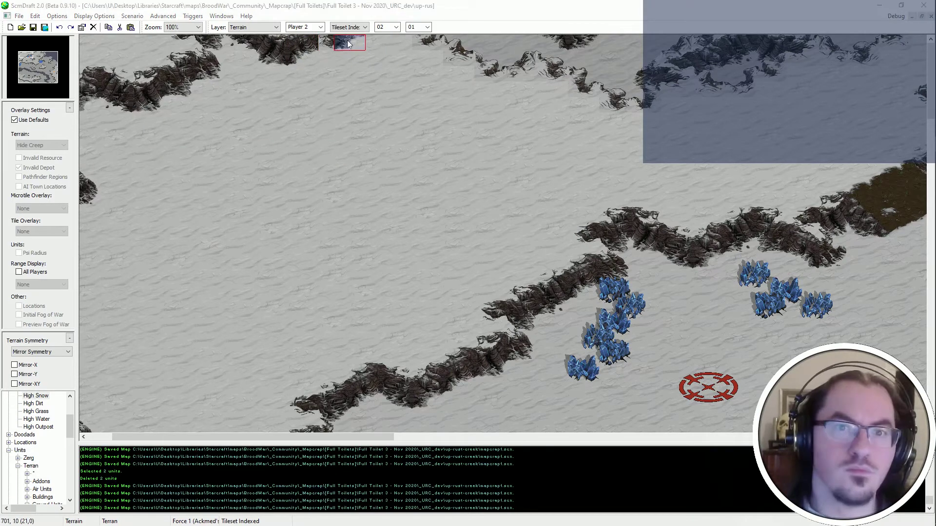
# Continue the northern cliff line southeast with adjoining indexed cliff pieces, covering the old shaded edge tiles.
pyautogui.hscroll(5, 289, 101)
pyautogui.hscroll(-1, 289, 101)
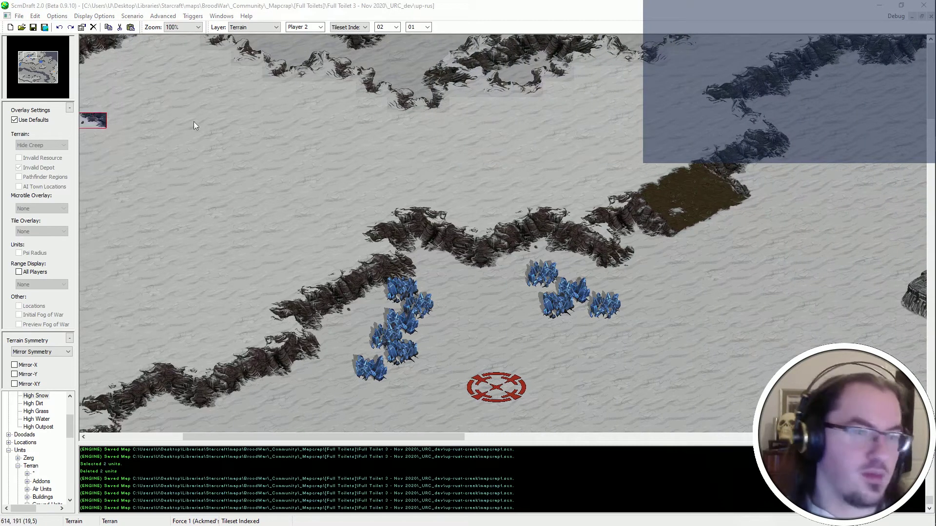
pyautogui.click(209, 47)
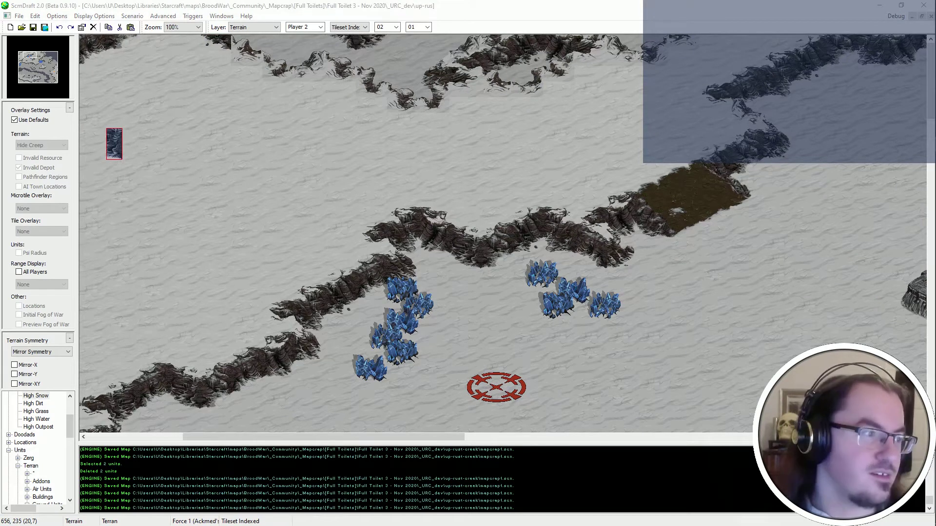
pyautogui.click(247, 53)
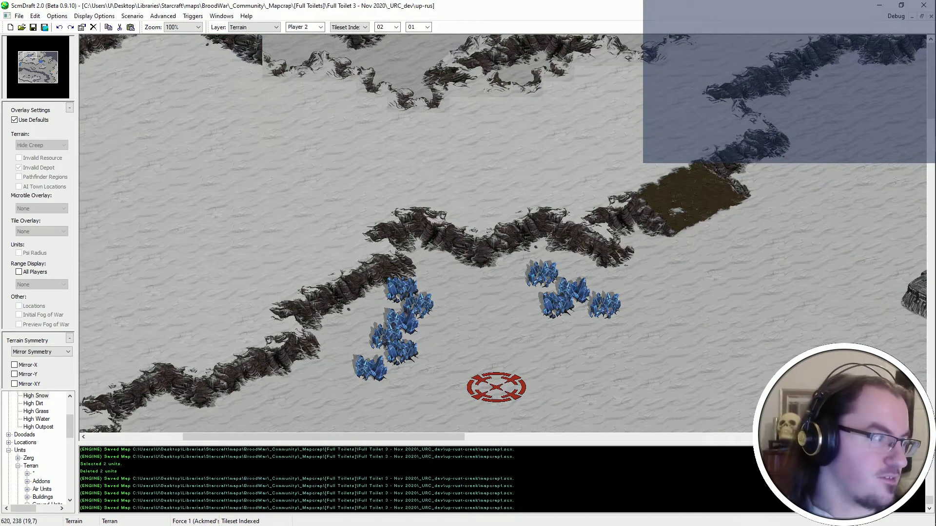
pyautogui.click(285, 61)
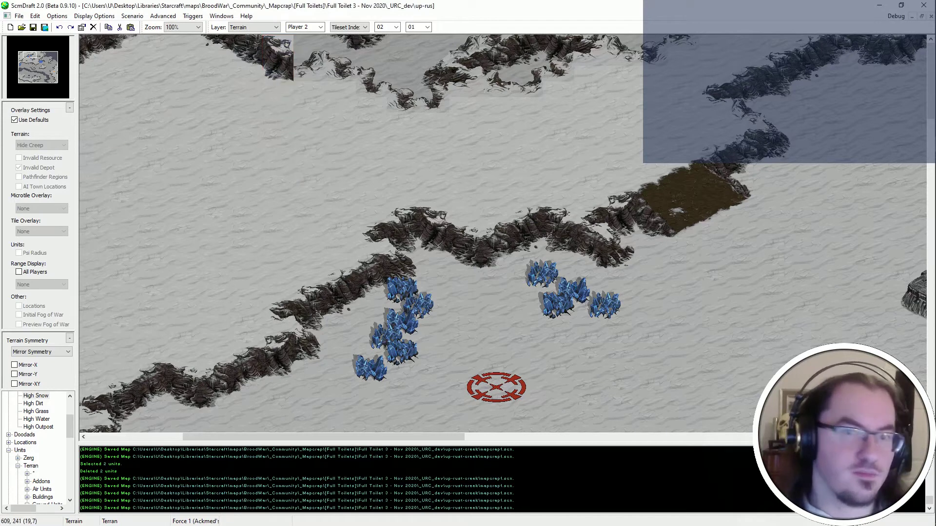
pyautogui.click(310, 60)
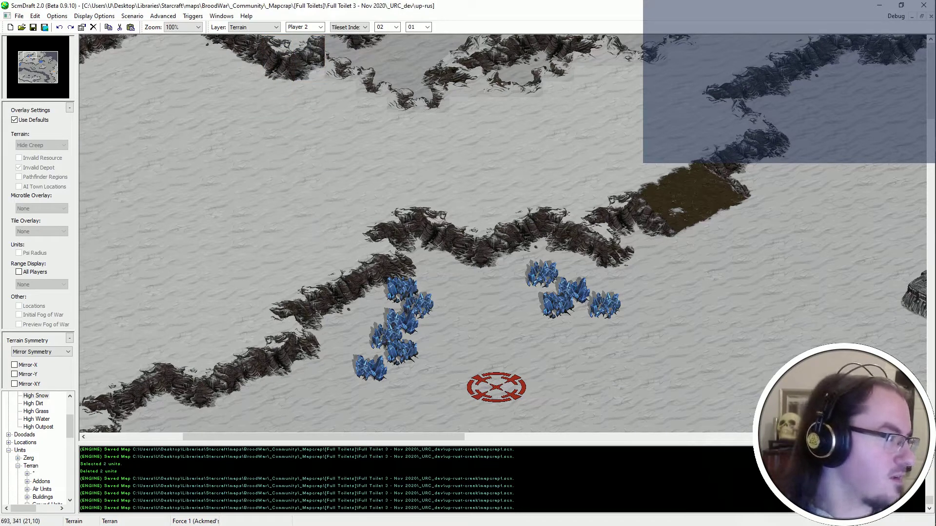
pyautogui.click(345, 58)
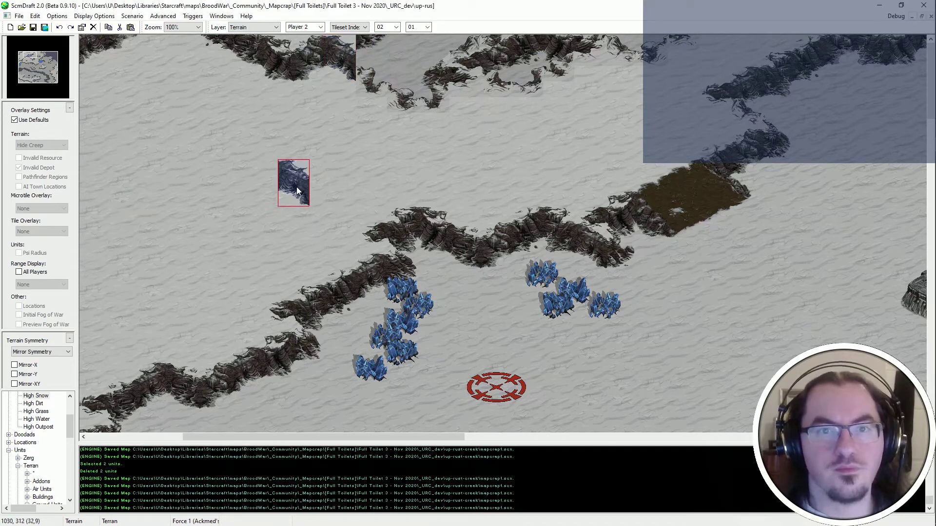
pyautogui.click(370, 73)
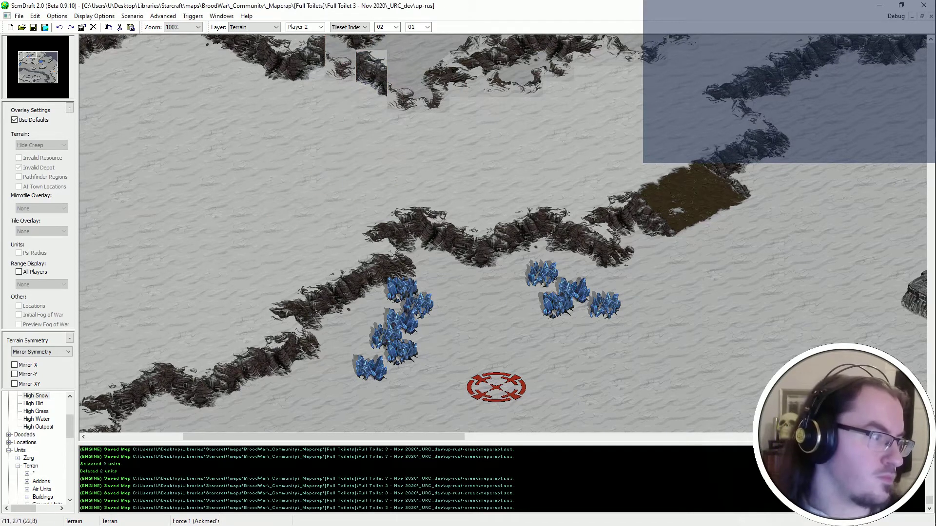
pyautogui.click(355, 59)
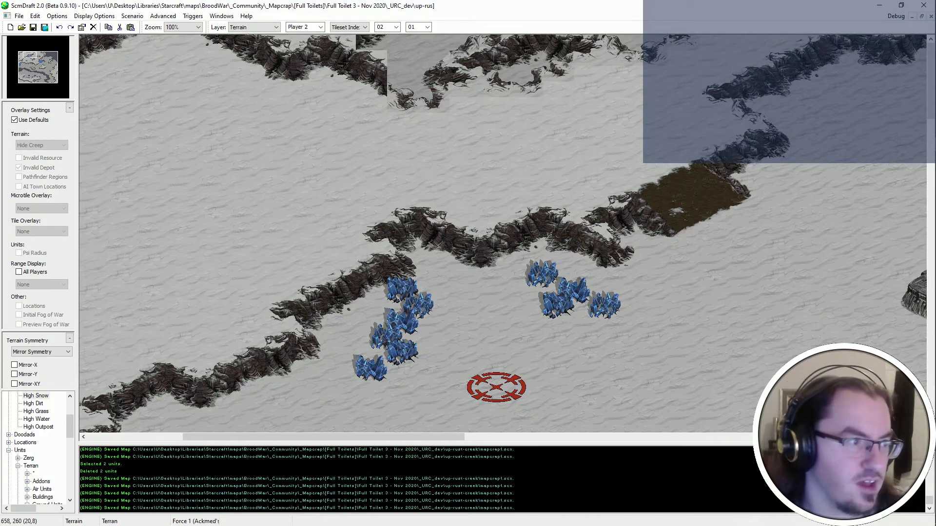
# Close the V-shaped low point of the northern cliff line and turn it back northeast with indexed cliff pieces.
pyautogui.press('Right')
pyautogui.press('Right')
pyautogui.press('Right')
pyautogui.press('Right')
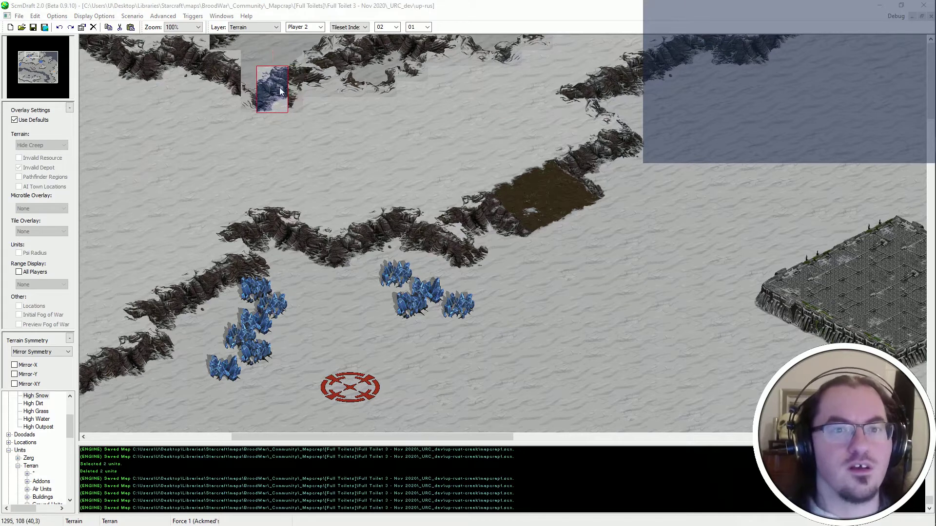
pyautogui.click(296, 91)
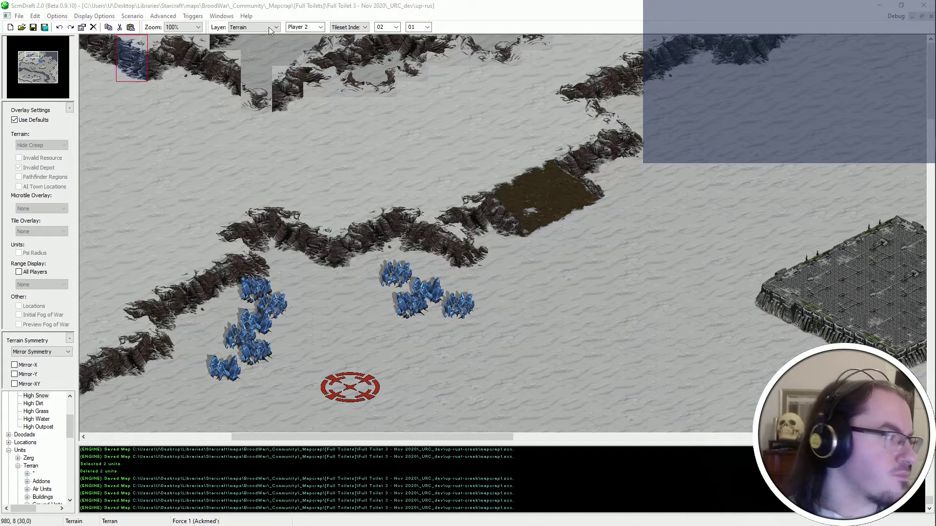
pyautogui.click(257, 88)
pyautogui.rightClick(256, 167)
pyautogui.moveTo(368, 146); pyautogui.dragTo(394, 125, button='middle')
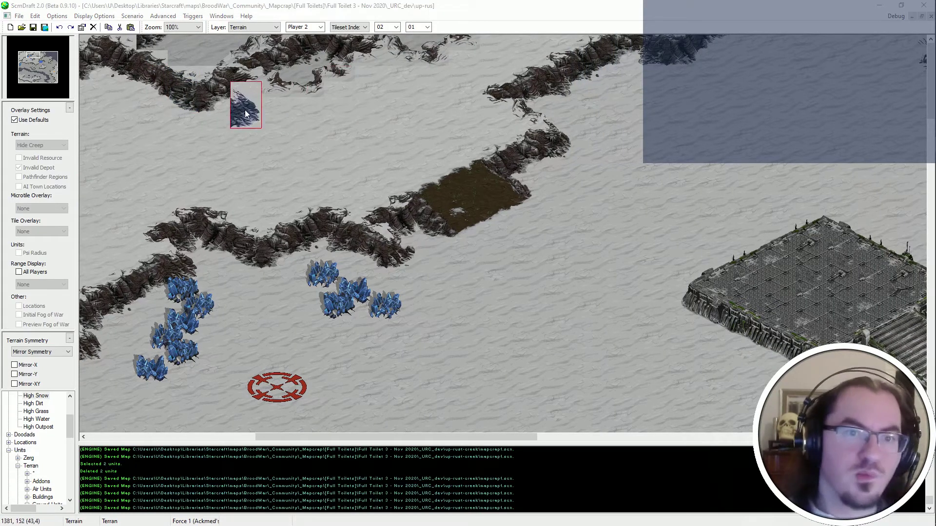
pyautogui.press('Left')
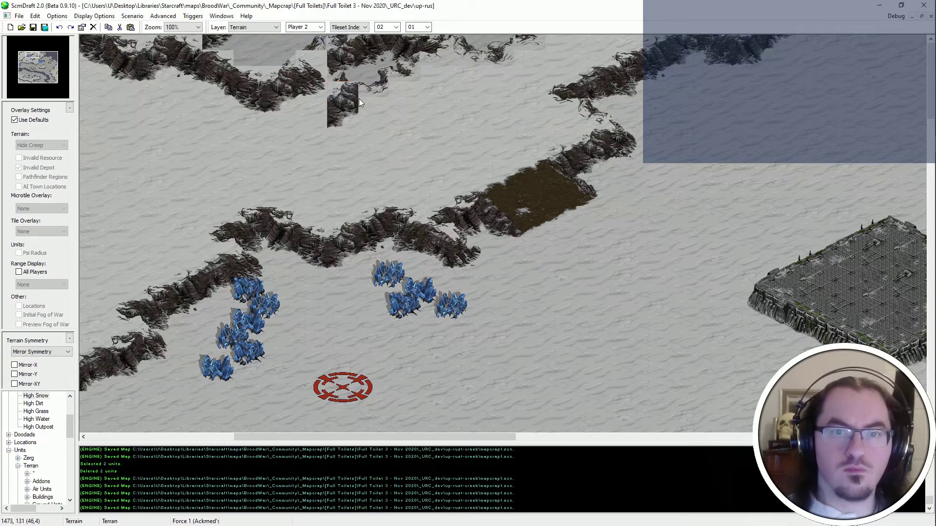
# Place indexed cliff edge pieces on the shaded ground just behind the V-shaped bend.
pyautogui.click(336, 75)
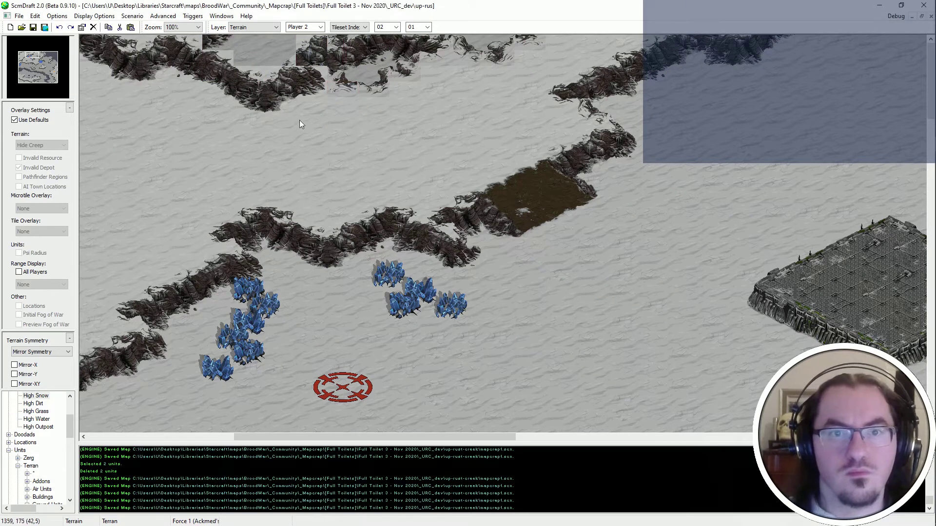
pyautogui.click(308, 43)
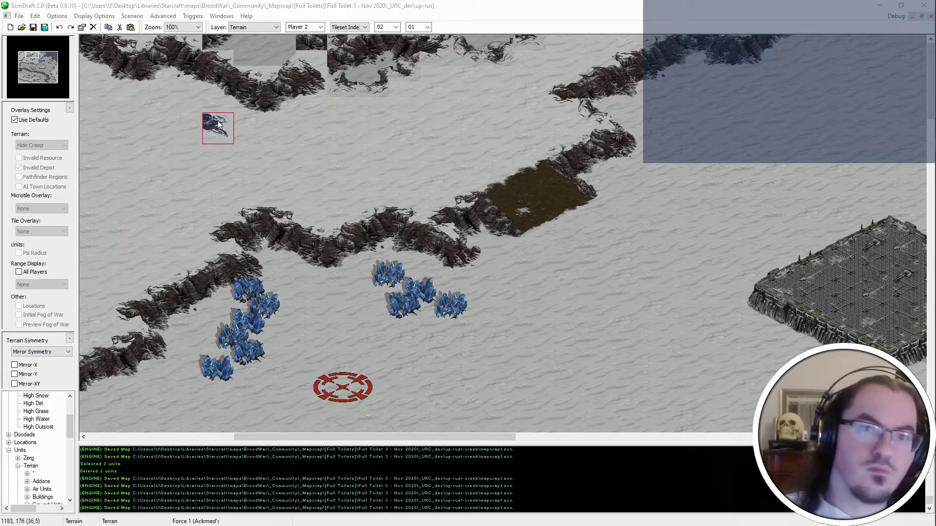
pyautogui.click(282, 45)
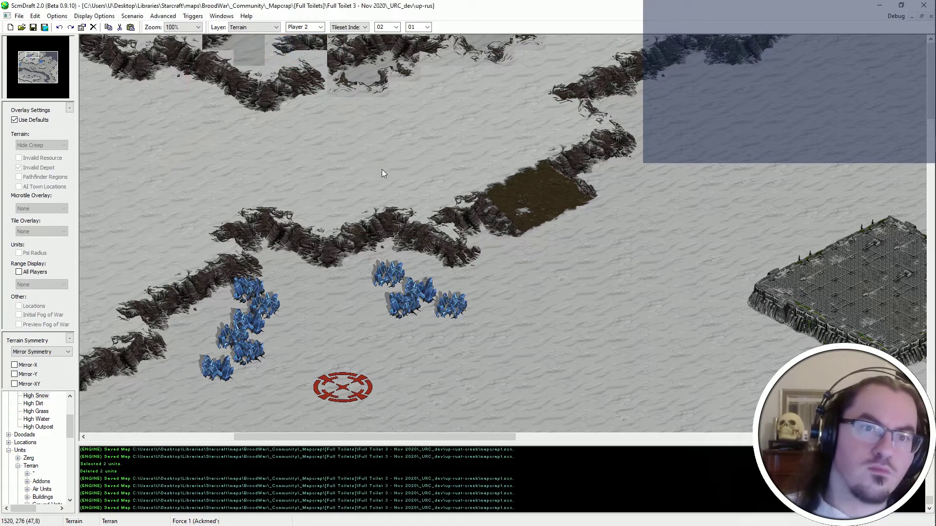
pyautogui.moveTo(381, 169); pyautogui.dragTo(367, 166, button='right')
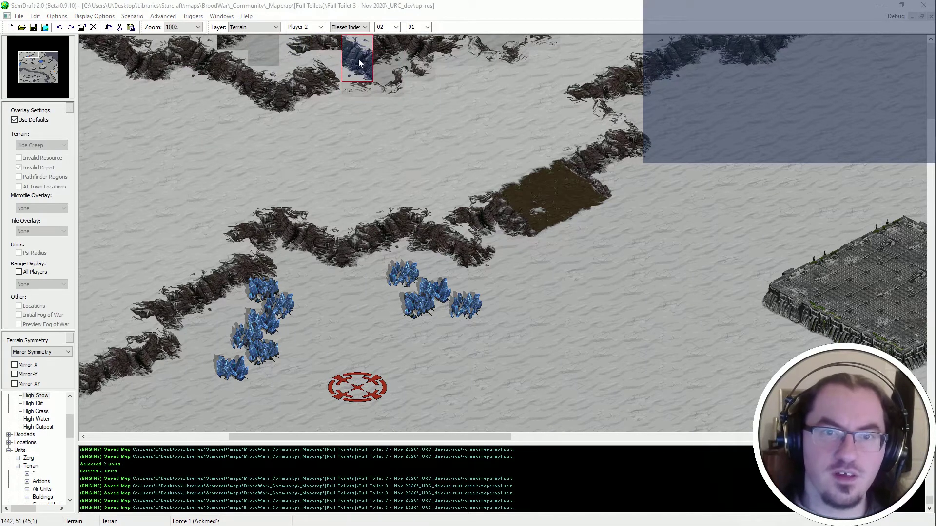
# Extend the second cliff line, just east of the V-shaped bend, southeast with indexed cliff pieces.
pyautogui.click(359, 59)
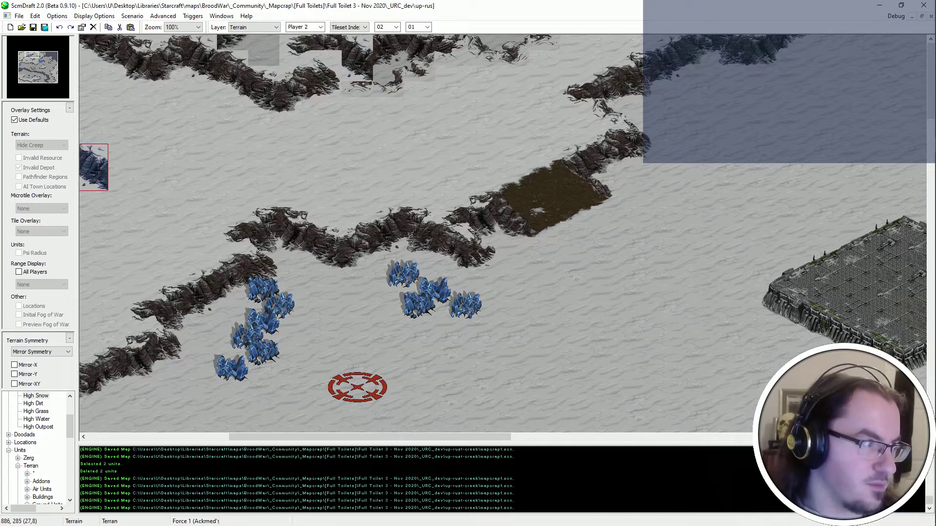
pyautogui.click(393, 74)
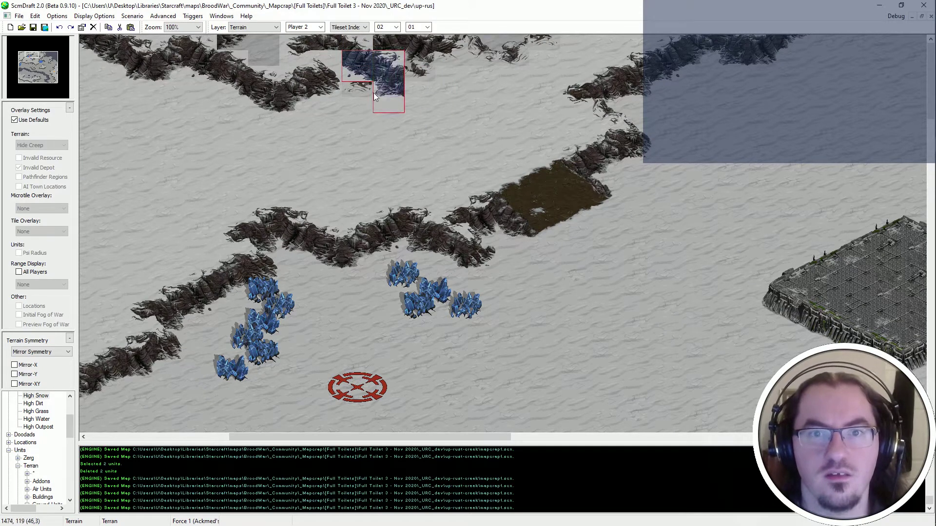
pyautogui.click(371, 72)
pyautogui.press('Right')
pyautogui.keyDown('shift'); pyautogui.moveTo(375, 98); pyautogui.dragTo(345, 142); pyautogui.keyUp('shift')
pyautogui.keyDown('shift'); pyautogui.moveTo(421, 160); pyautogui.dragTo(385, 206); pyautogui.keyUp('shift')
pyautogui.keyDown('shift'); pyautogui.moveTo(406, 176); pyautogui.dragTo(376, 202); pyautogui.keyUp('shift')
pyautogui.click(330, 84)
# Add the last downhill piece to the second cliff line and cap its southeastern end with a rounded cliff piece.
pyautogui.press('Right')
pyautogui.press('Right')
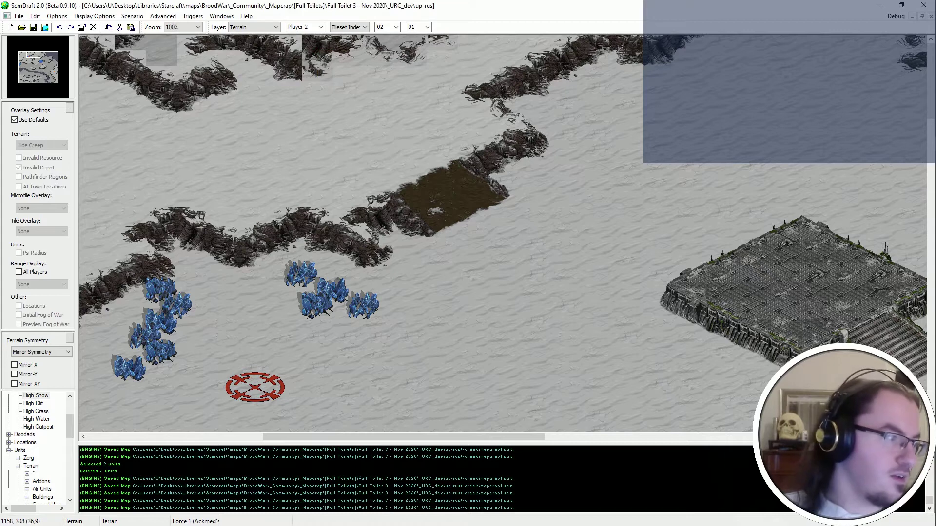
pyautogui.click(319, 73)
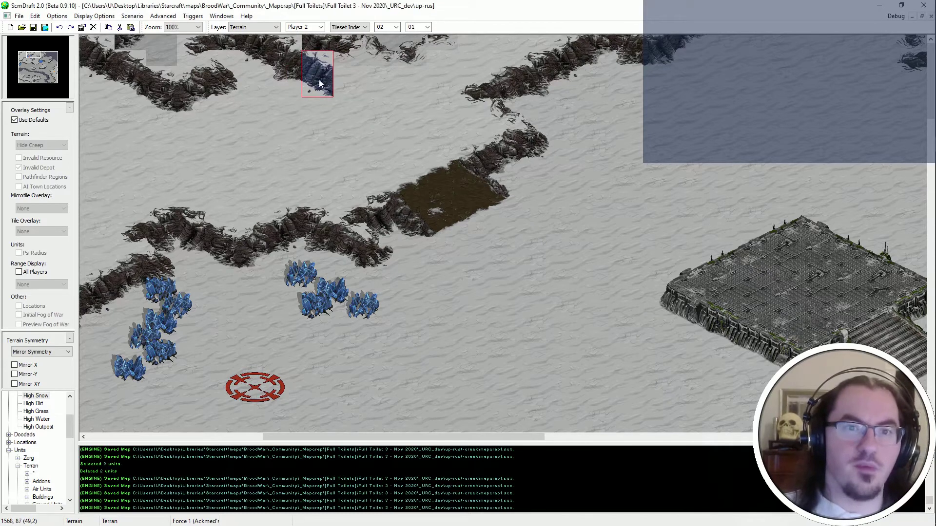
pyautogui.press('Left')
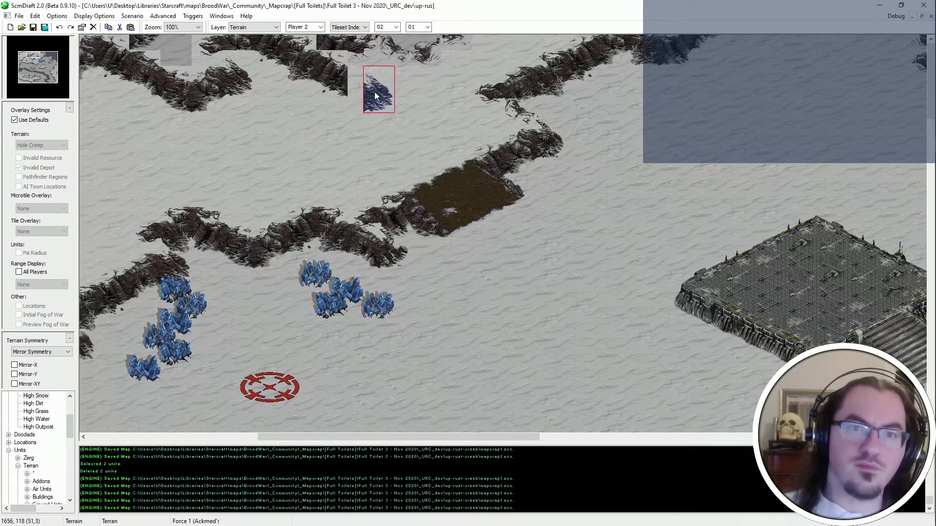
pyautogui.click(363, 76)
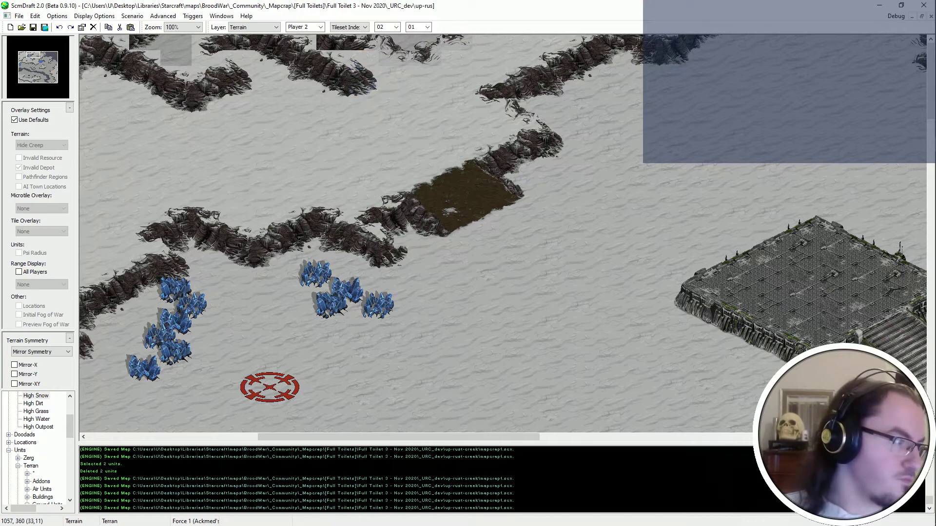
pyautogui.click(270, 151)
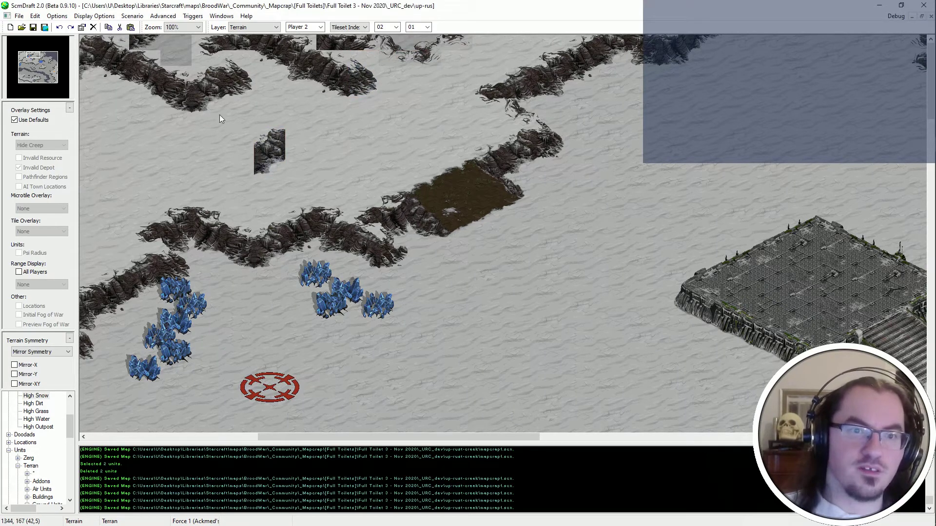
pyautogui.hotkey('ctrl', 'z')
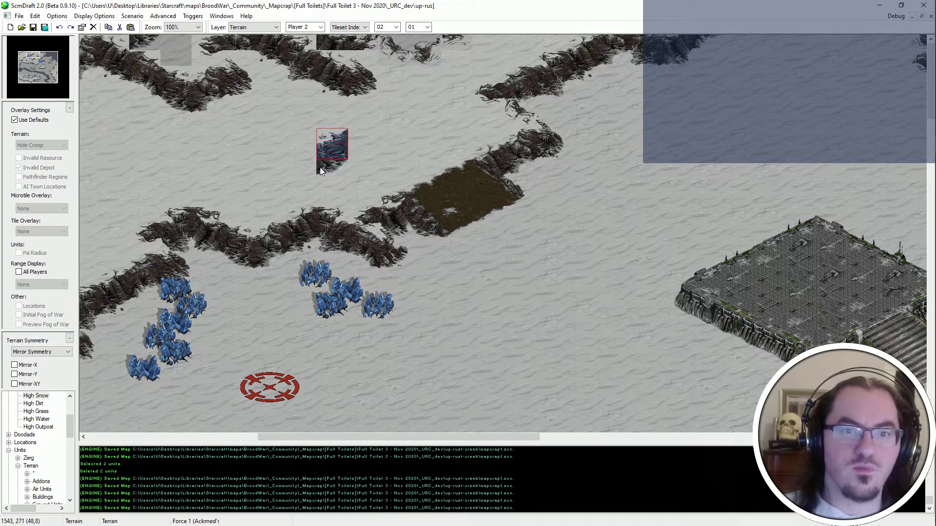
pyautogui.press('Right')
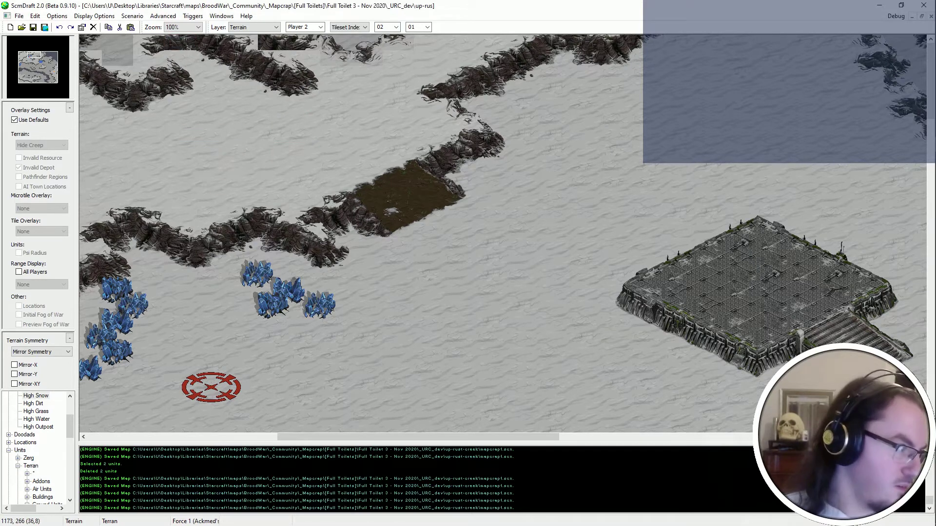
pyautogui.click(318, 118)
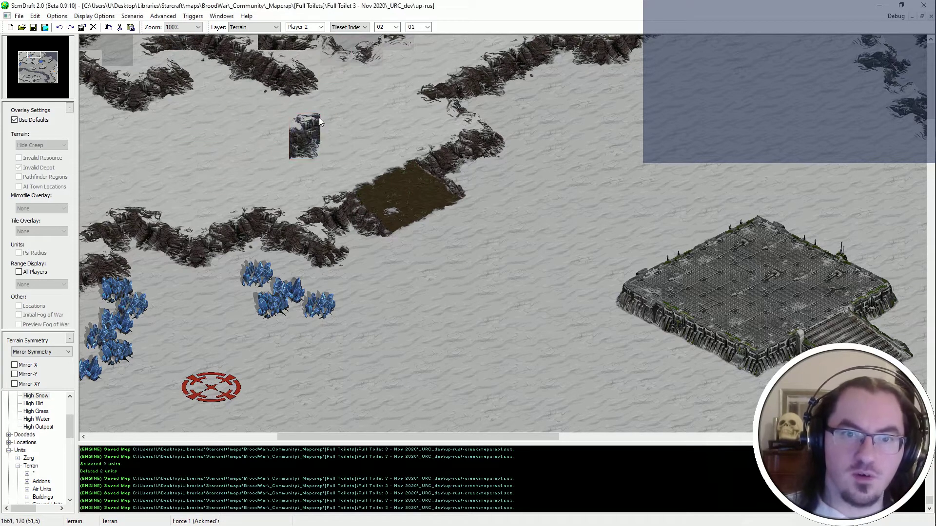
pyautogui.hotkey('ctrl', 'z')
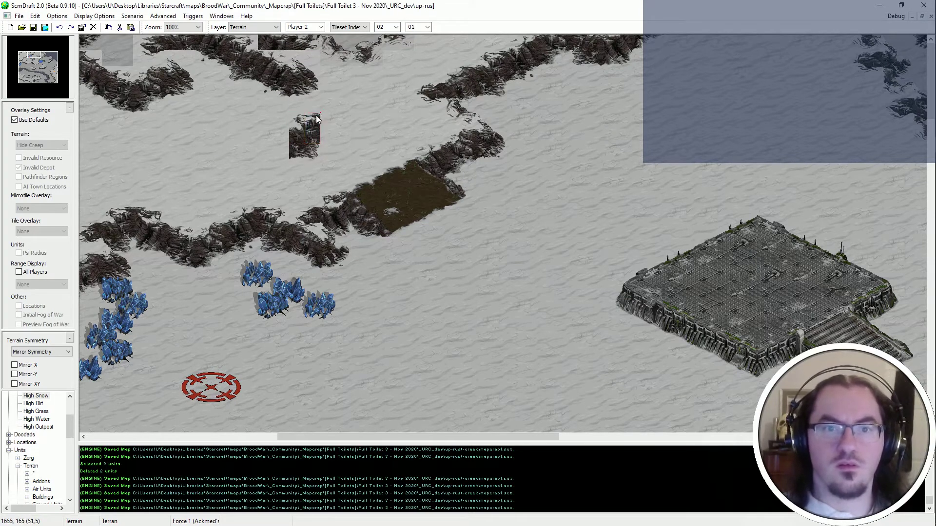
pyautogui.hotkey('ctrl', 'z')
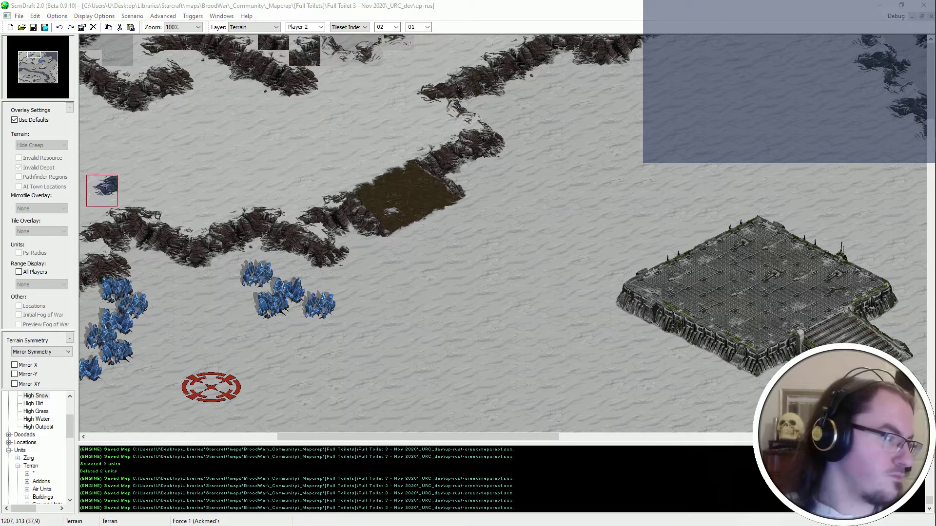
# Place indexed cliff pieces just northeast of the second cliff line's capped southeastern end.
pyautogui.click(150, 139)
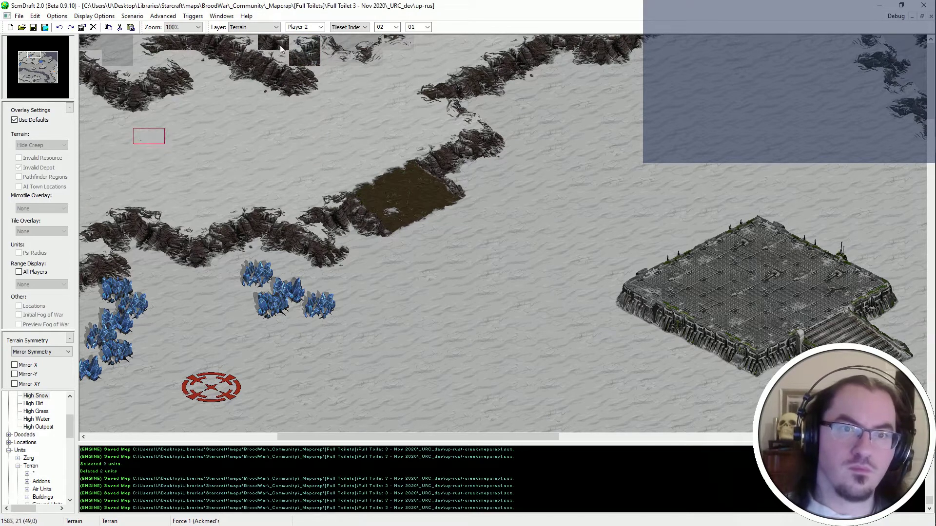
pyautogui.press('Right')
pyautogui.press('Right')
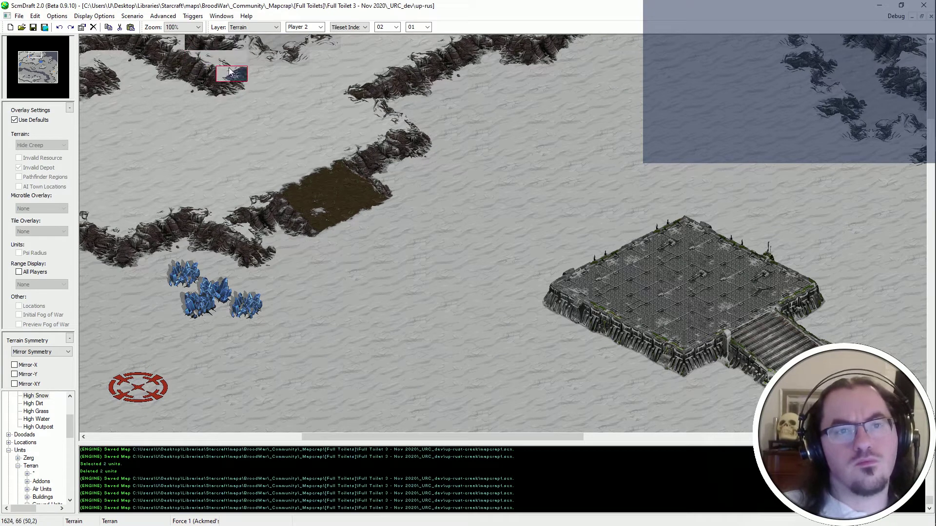
pyautogui.click(231, 51)
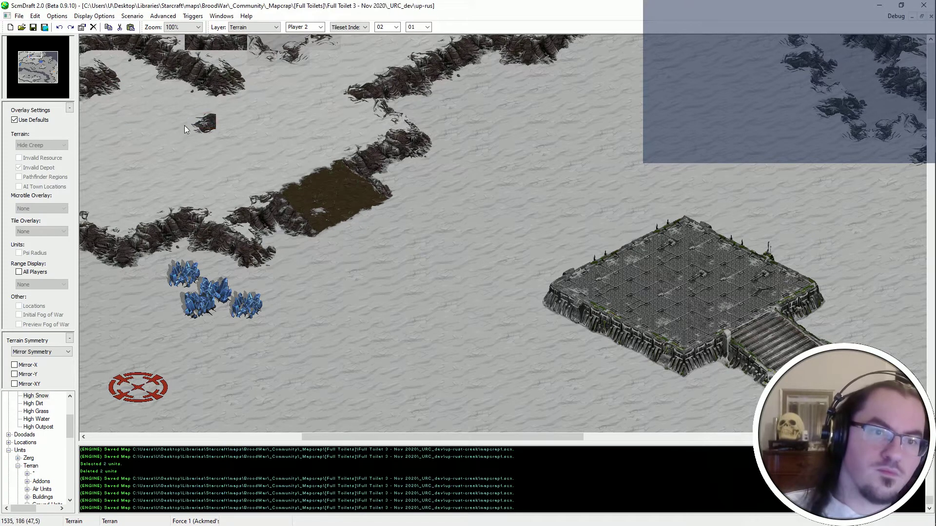
# Extend the broken cliff edge at the map's northern side with two cliff tiles, and undo the stray tile in the snow below.
pyautogui.hscroll(3, 283, 97)
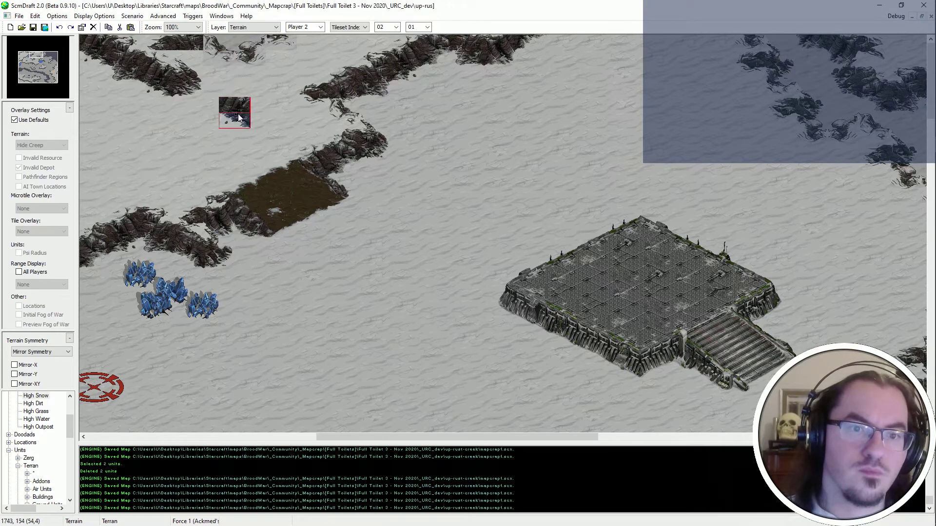
pyautogui.click(229, 46)
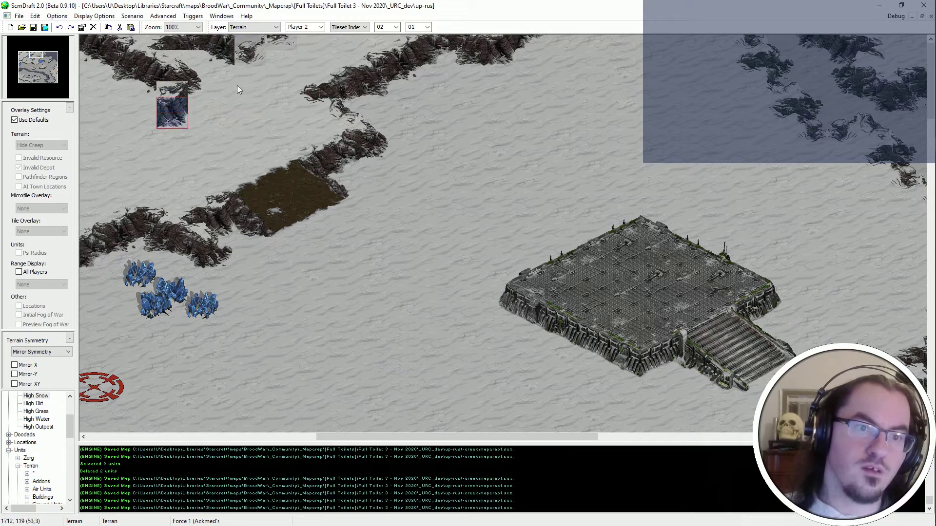
pyautogui.click(250, 50)
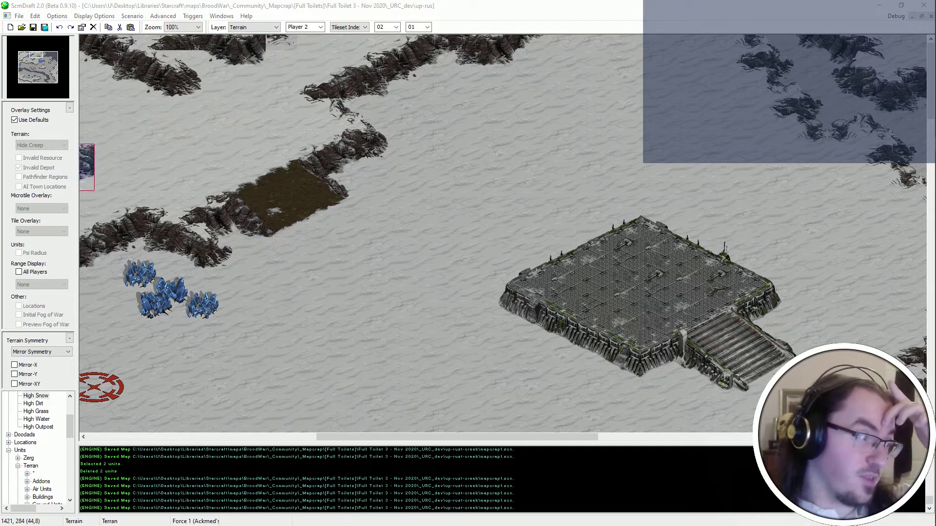
pyautogui.click(206, 122)
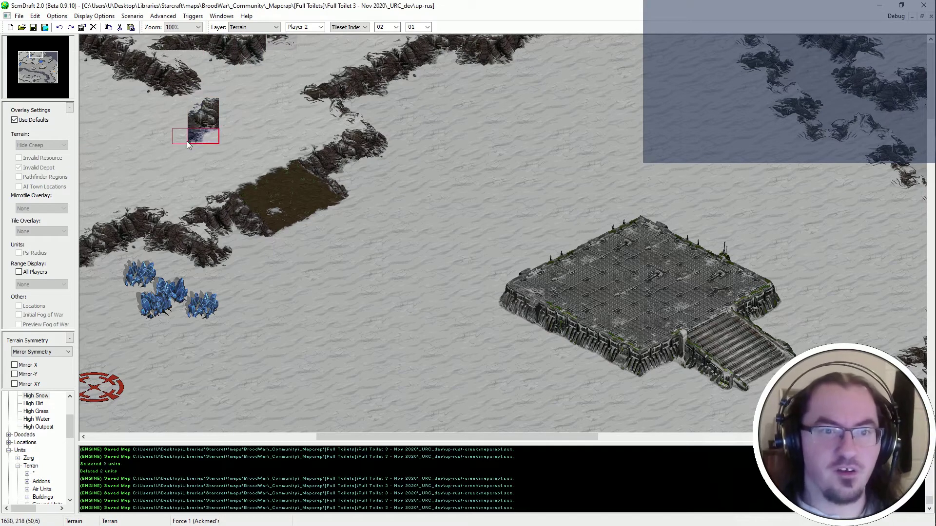
pyautogui.hotkey('ctrl', 'z')
# Return to the Tileset Indexed brush and place a rocky tile in the notch between the two northern cliff segments.
pyautogui.hscroll(-3, 611, 92)
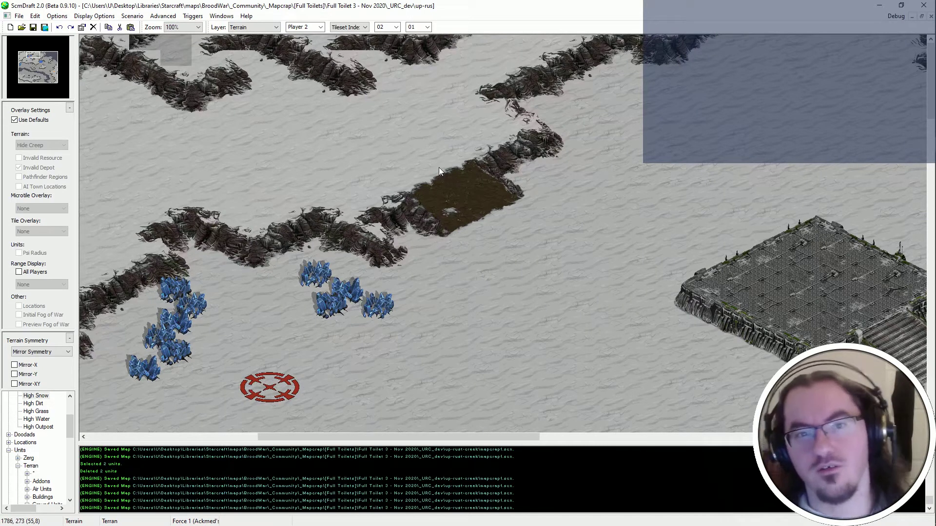
pyautogui.press('Left')
pyautogui.click(355, 27)
pyautogui.scroll(1, 355, 26)
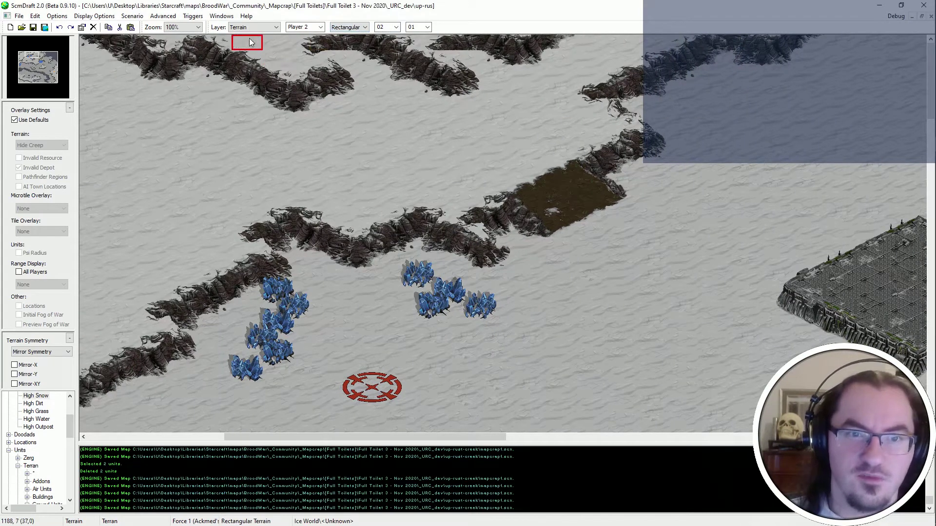
pyautogui.press('Down')
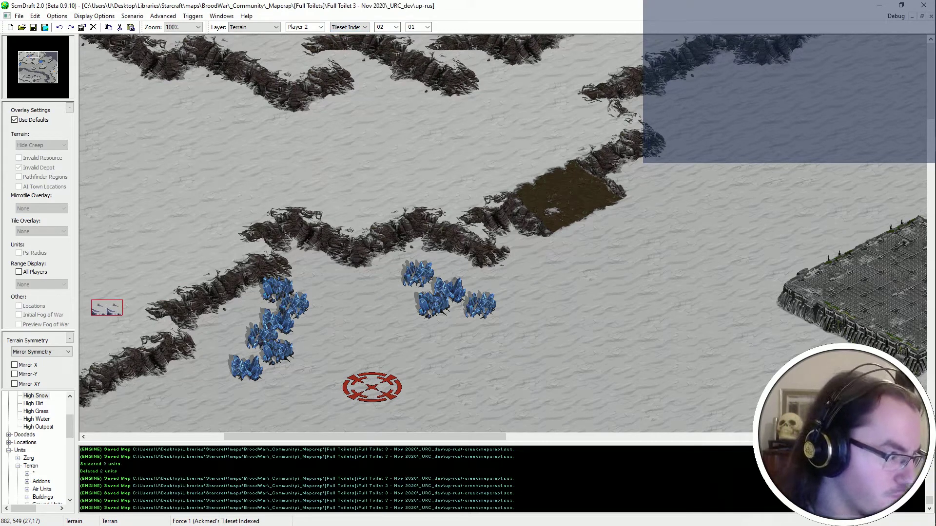
pyautogui.press('Right')
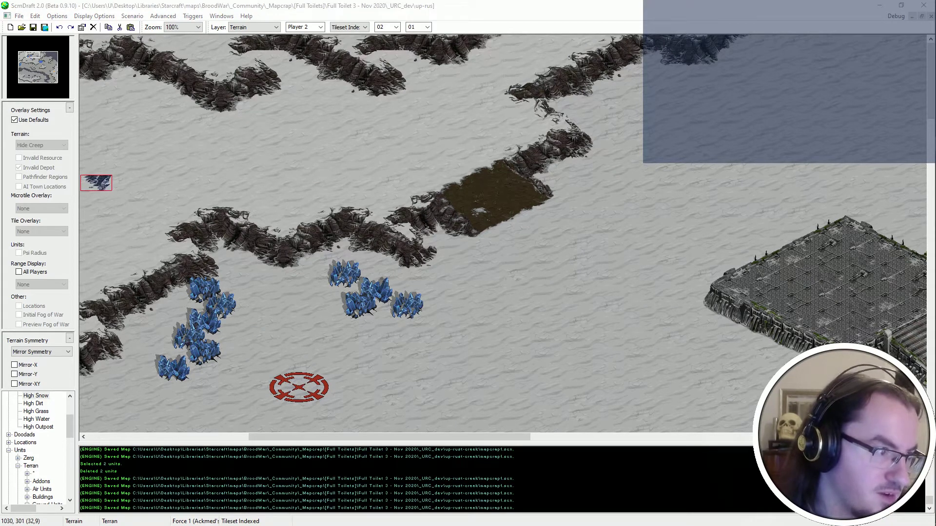
pyautogui.click(393, 59)
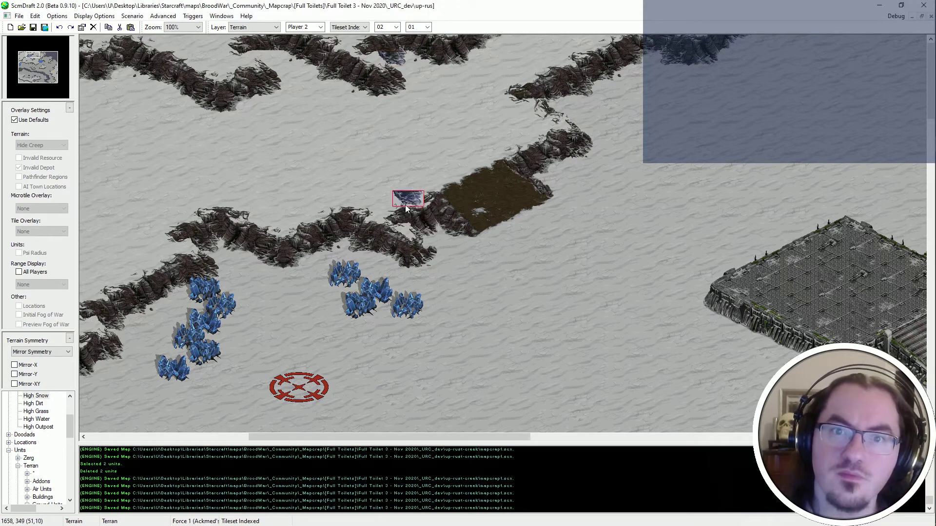
# Fill the matching notch of the neighbouring cliff to the west with the same rocky tile and save the map.
pyautogui.hscroll(-5, 498, 139)
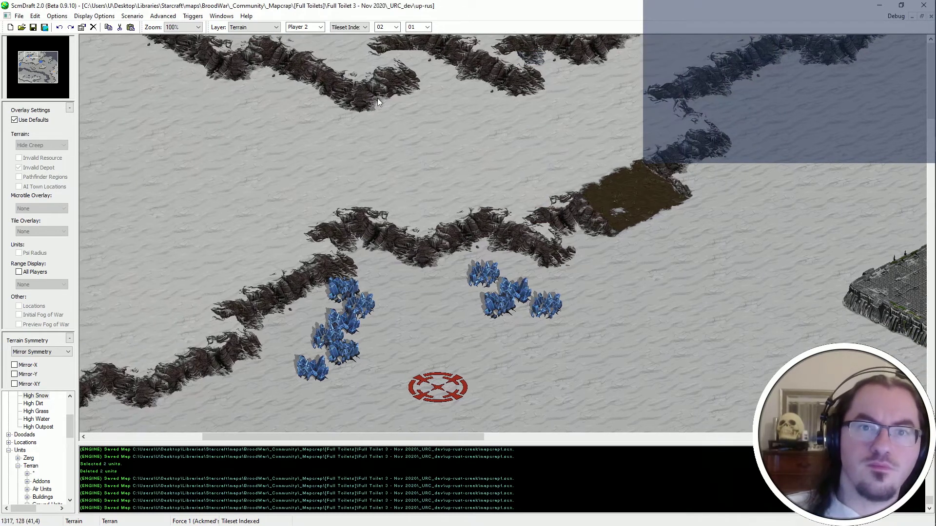
pyautogui.rightClick(456, 49)
pyautogui.rightClick(398, 48)
pyautogui.press('Escape')
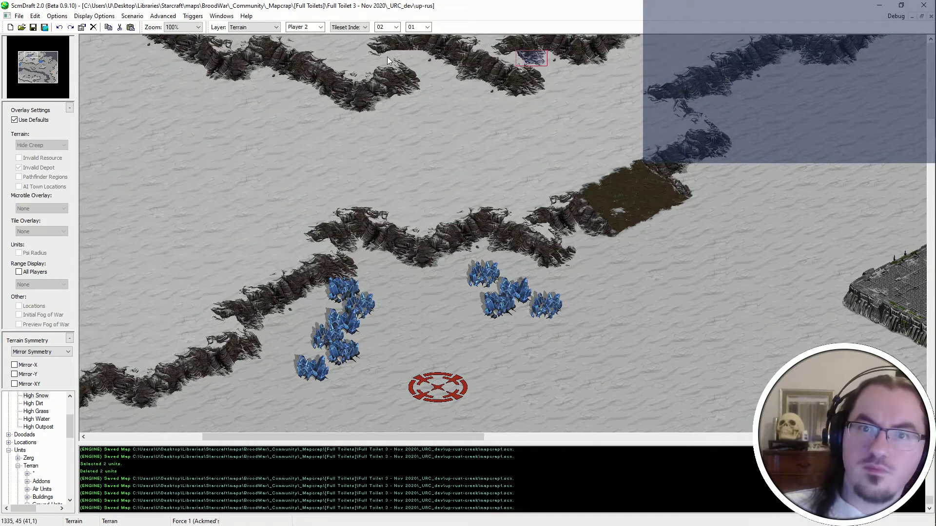
pyautogui.hotkey('ctrl', 's')
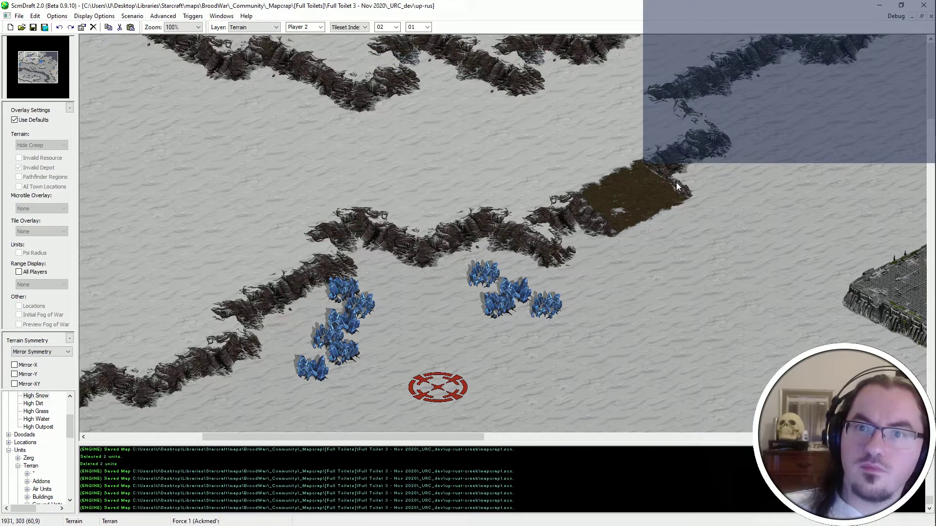
# Examine the cliffs, open snow, ramps and mineral fields across the upper half of the map.
pyautogui.hscroll(-5, 220, 92)
pyautogui.hscroll(-2, 388, 141)
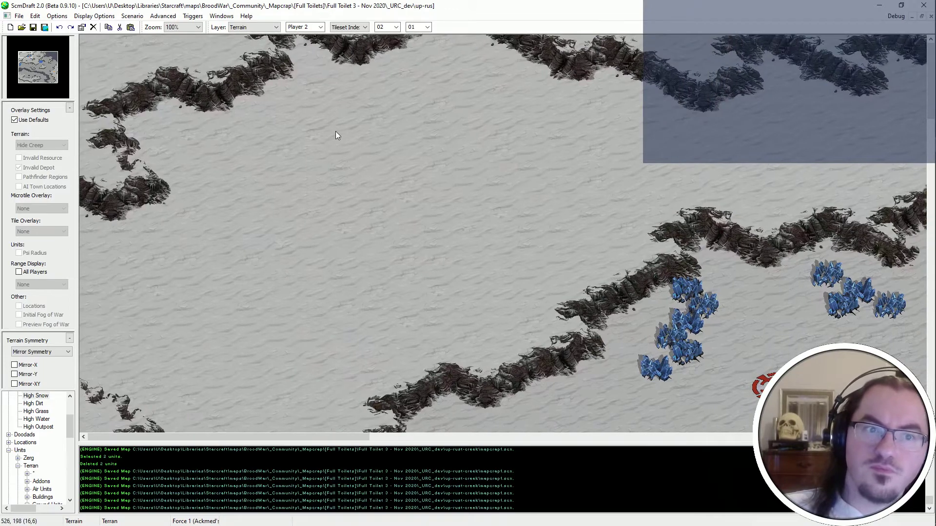
pyautogui.keyDown('ctrl'); pyautogui.scroll(-2, 248, 163); pyautogui.keyUp('ctrl')
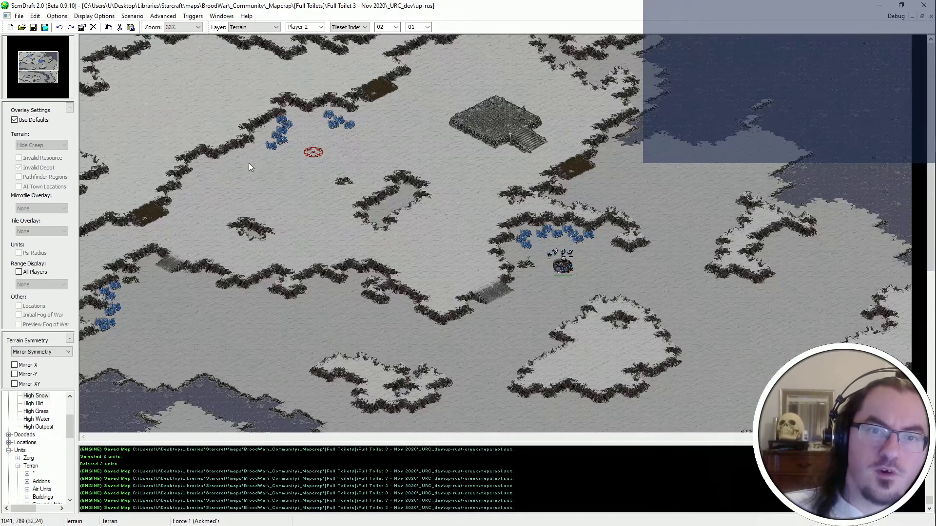
pyautogui.keyDown('ctrl'); pyautogui.scroll(1, 194, 104); pyautogui.keyUp('ctrl')
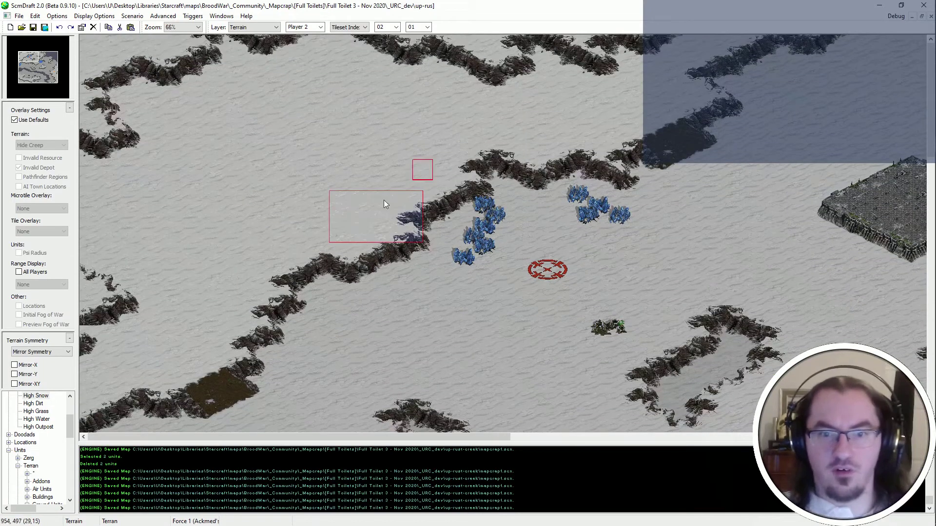
pyautogui.moveTo(372, 104)
pyautogui.mouseDown()
pyautogui.moveTo(266, 203)
pyautogui.moveTo(217, 183)
pyautogui.moveTo(217, 220)
pyautogui.mouseUp()
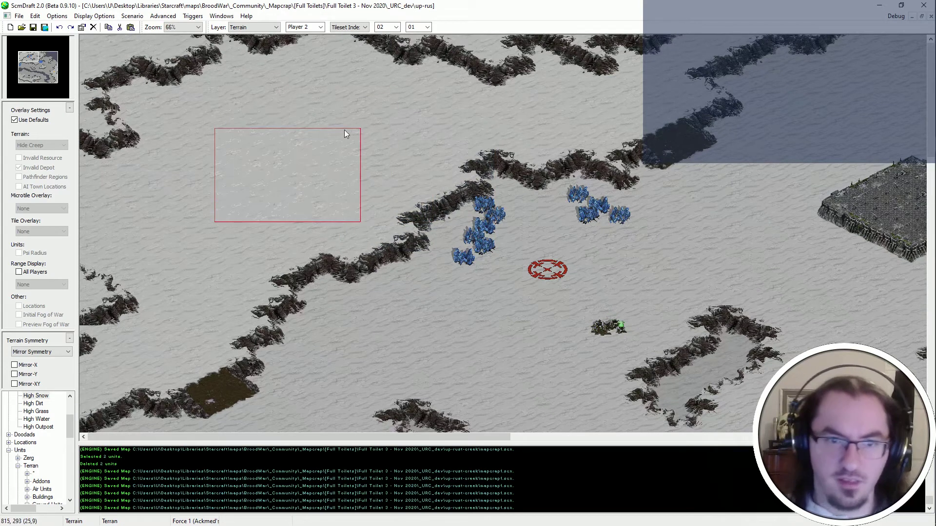
pyautogui.scroll(-2, 335, 221)
pyautogui.press('Right')
pyautogui.press('Down')
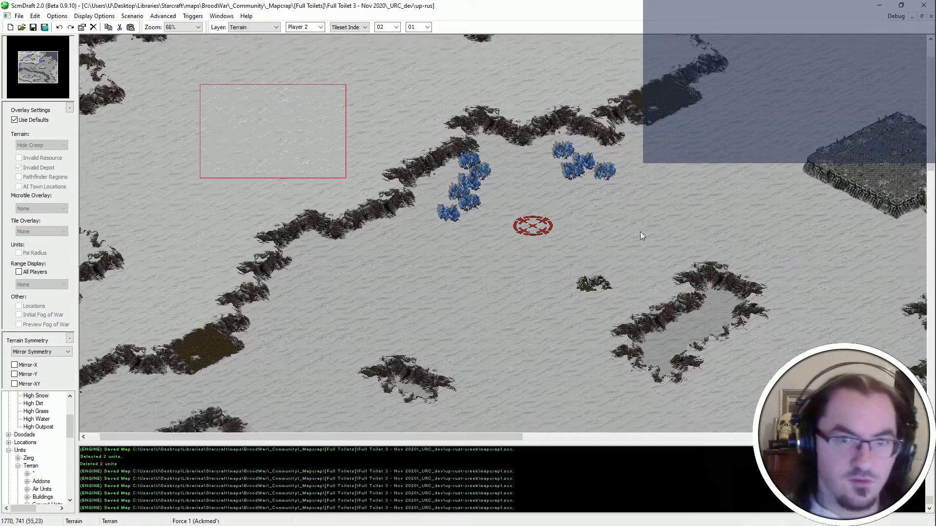
pyautogui.press('Escape')
pyautogui.press('Right')
pyautogui.press('Down')
pyautogui.moveTo(483, 344); pyautogui.dragTo(769, 338, button='middle')
pyautogui.keyDown('ctrl'); pyautogui.scroll(2, 550, 267); pyautogui.keyUp('ctrl')
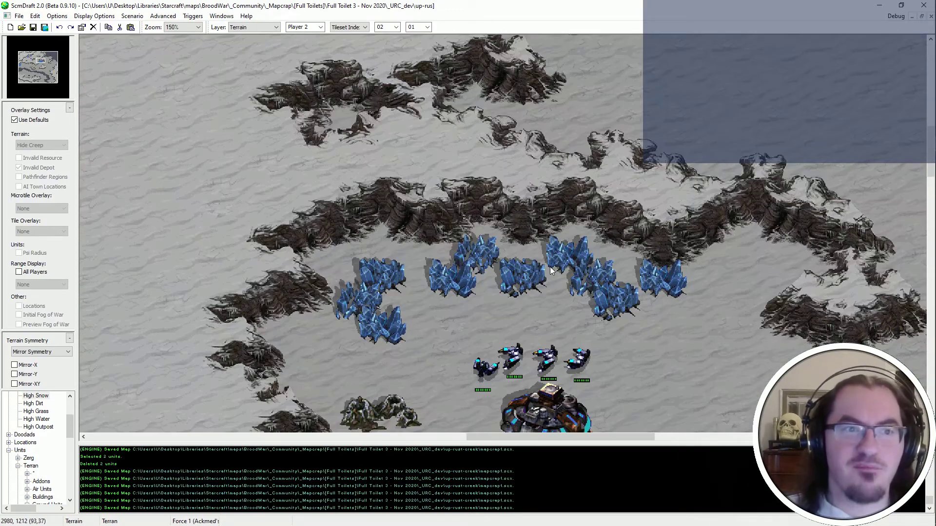
pyautogui.keyDown('ctrl'); pyautogui.scroll(-3, 550, 265); pyautogui.keyUp('ctrl')
pyautogui.moveTo(513, 274); pyautogui.dragTo(650, 389)
pyautogui.moveTo(551, 251); pyautogui.dragTo(678, 308, button='middle')
pyautogui.keyDown('ctrl'); pyautogui.scroll(2, 417, 274); pyautogui.keyUp('ctrl')
pyautogui.moveTo(417, 274); pyautogui.dragTo(629, 398, button='middle')
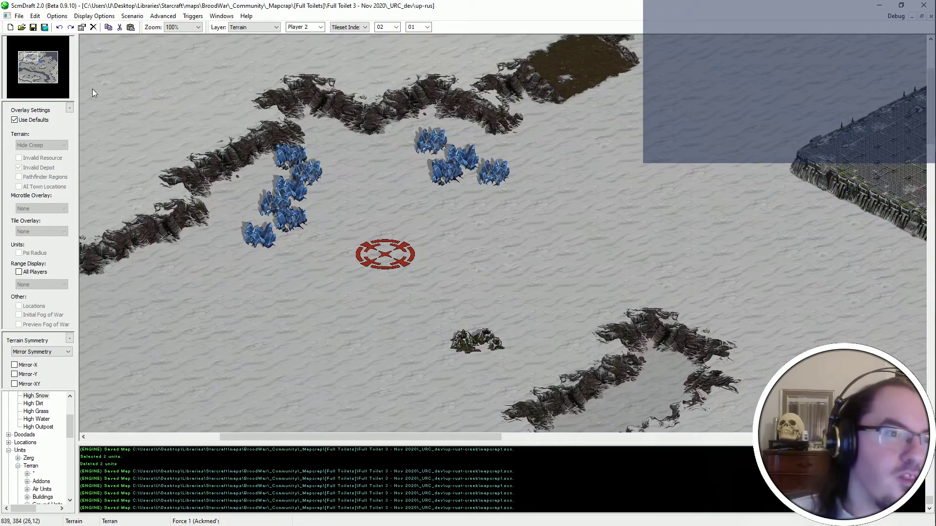
pyautogui.moveTo(42, 66); pyautogui.dragTo(40, 64)
pyautogui.moveTo(502, 37); pyautogui.dragTo(521, 65, button='middle')
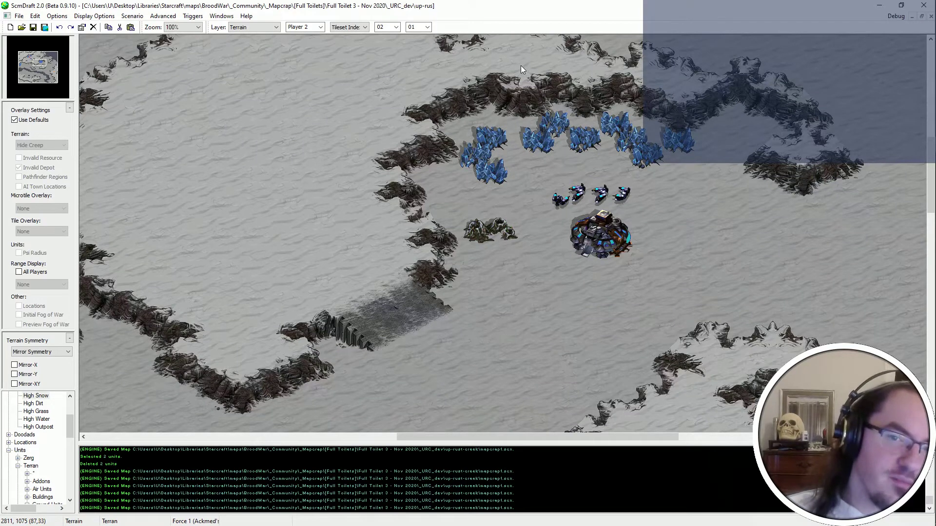
# Place light snow cliff-edge tiles along the northern rim of the sunken area southeast of the start location.
pyautogui.moveTo(383, 260); pyautogui.dragTo(171, 120, button='middle')
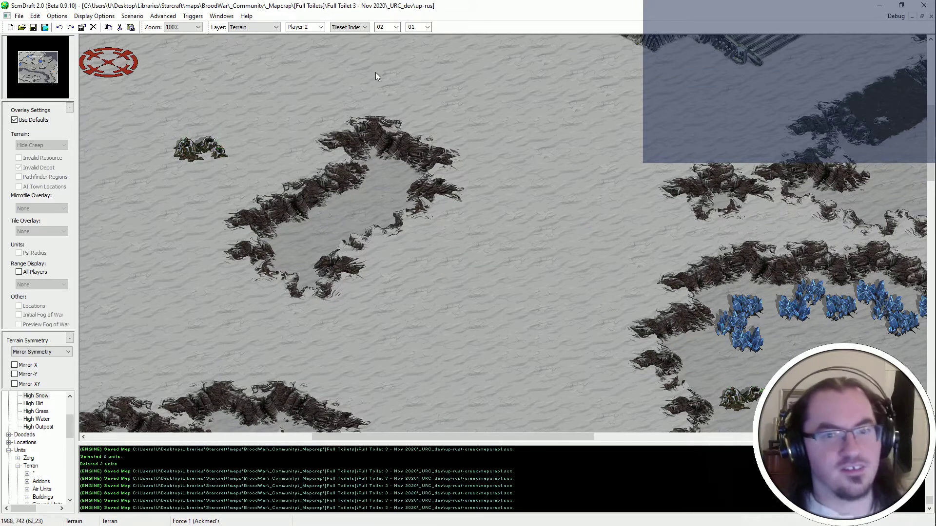
pyautogui.press('Up')
pyautogui.press('Left')
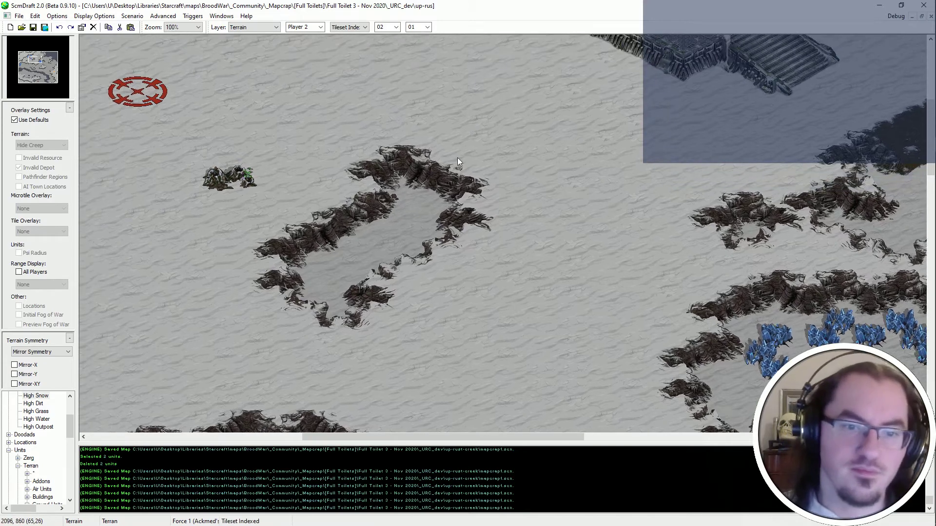
pyautogui.click(250, 272)
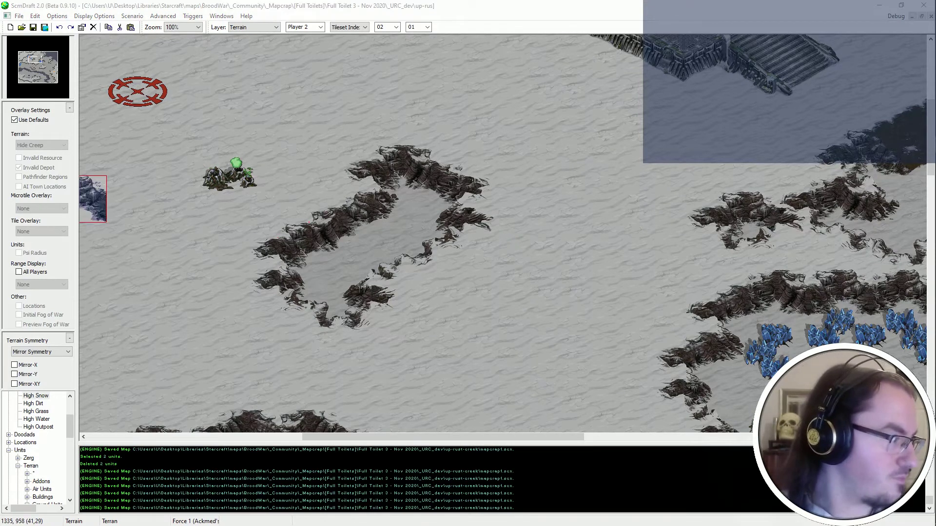
pyautogui.click(383, 158)
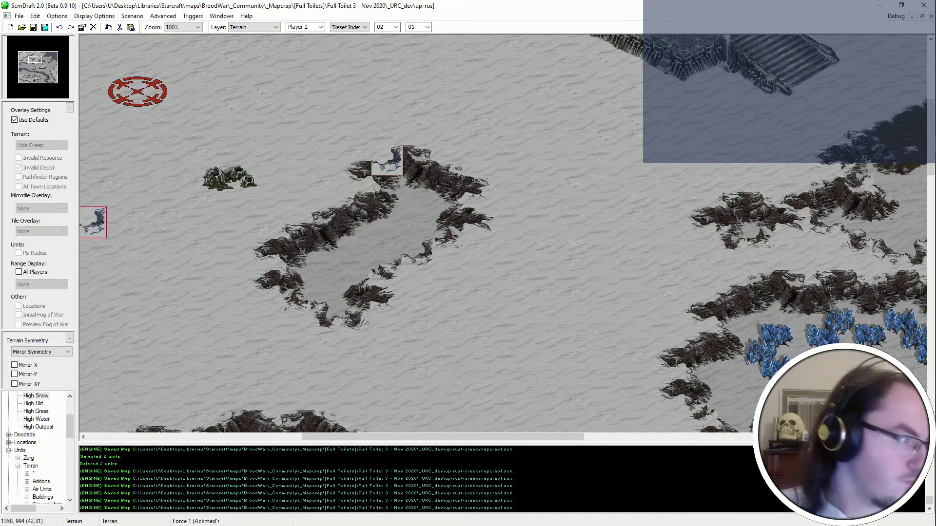
pyautogui.click(417, 150)
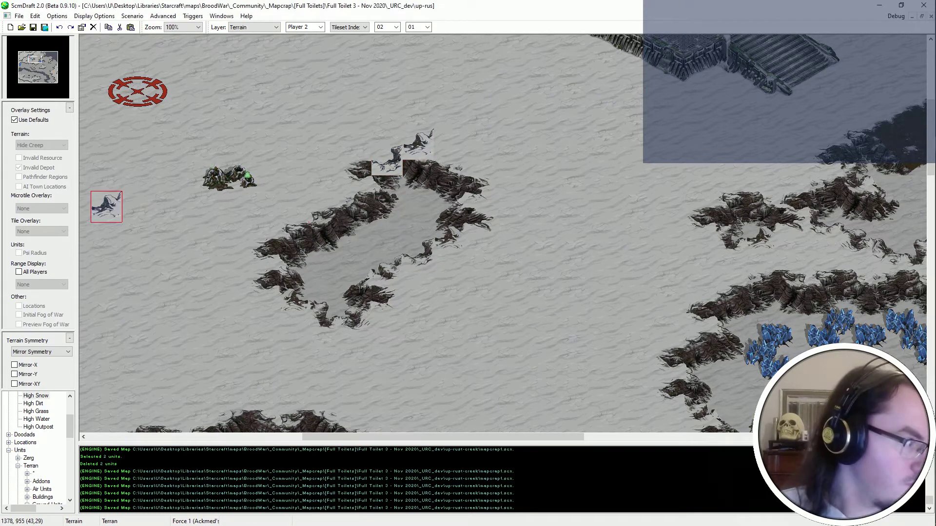
pyautogui.click(449, 144)
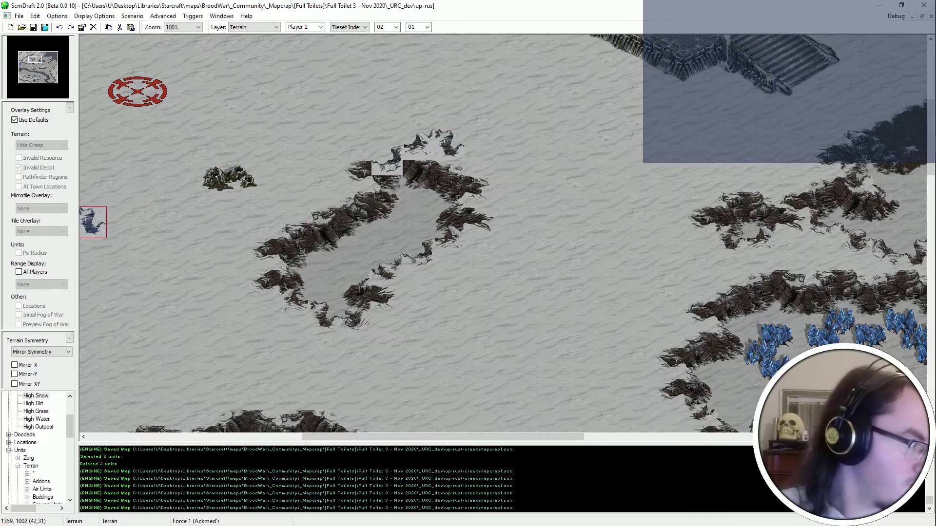
# Continue the rim around the sunken area's northeastern corner and add dark cliff tiles along its eastern end.
pyautogui.click(480, 161)
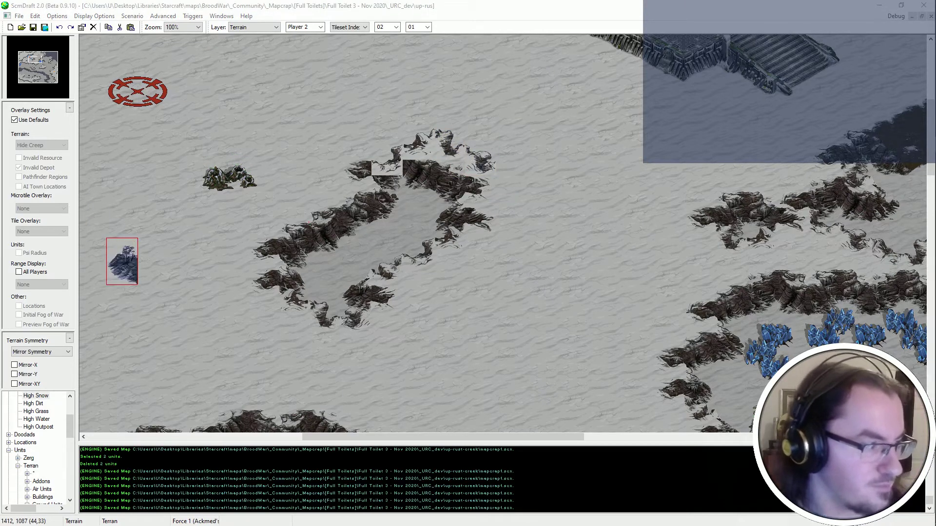
pyautogui.click(511, 184)
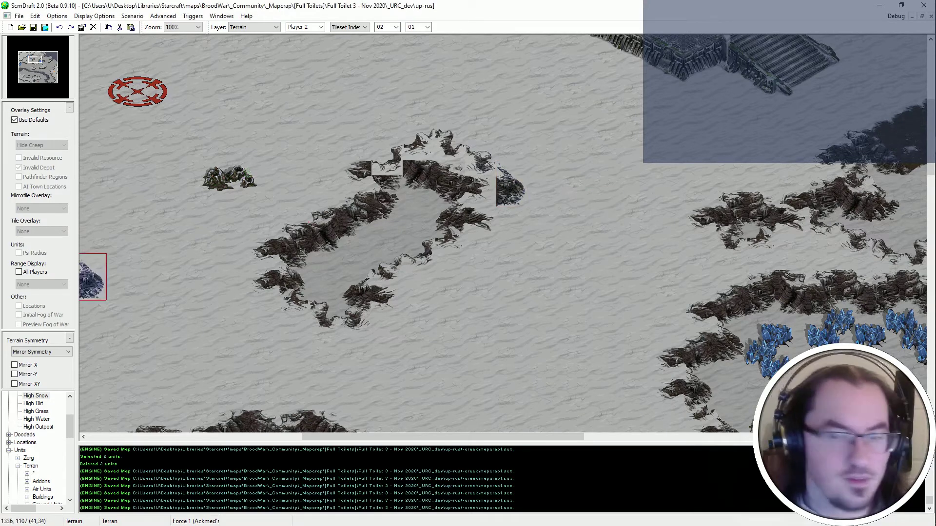
pyautogui.click(509, 214)
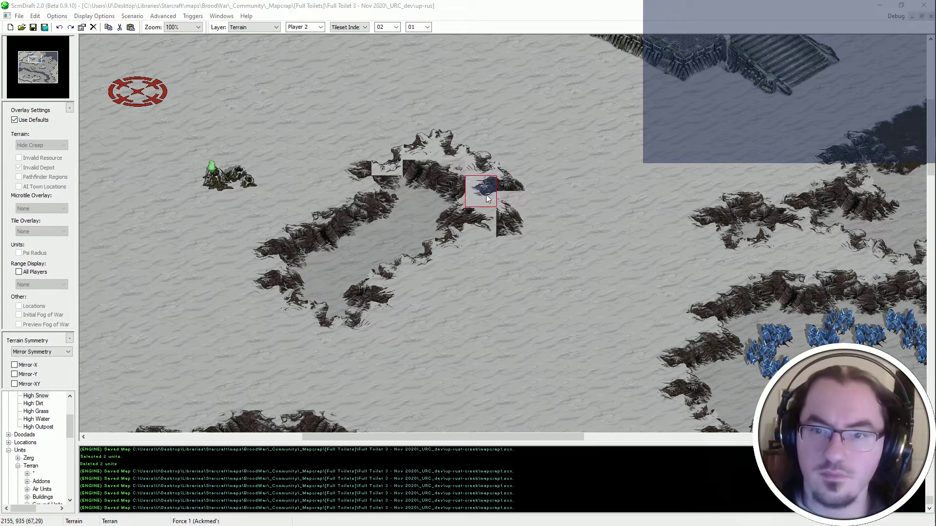
pyautogui.click(487, 194)
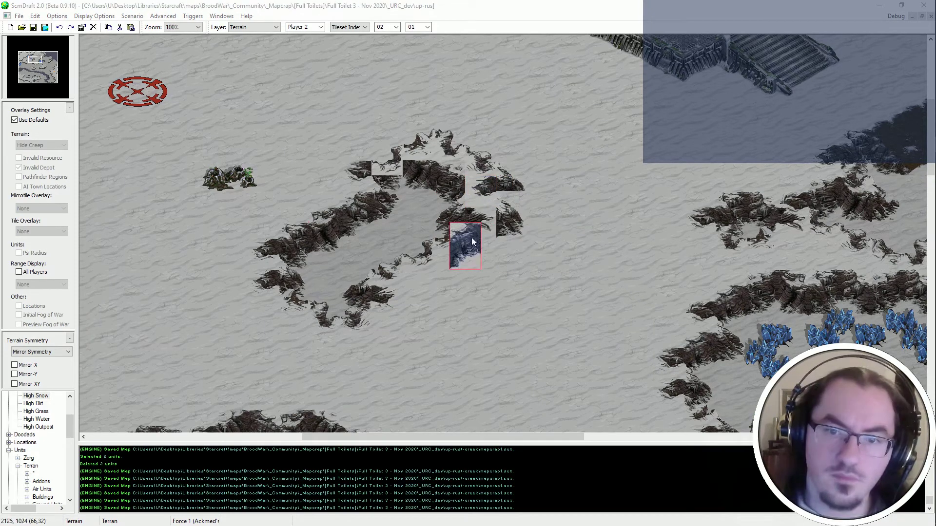
pyautogui.click(488, 223)
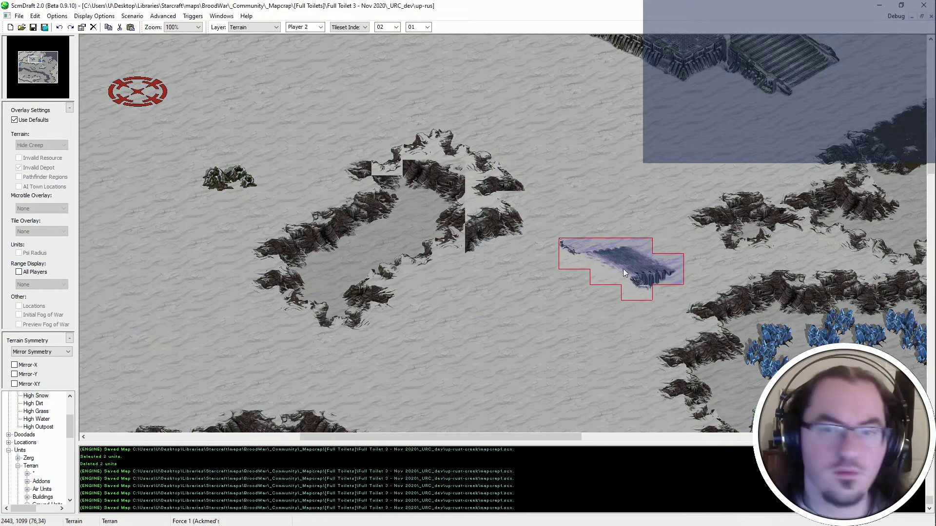
# Try placing a grey ramp along the northwestern rim of the sunken area southeast of the start location.
pyautogui.click(25, 57)
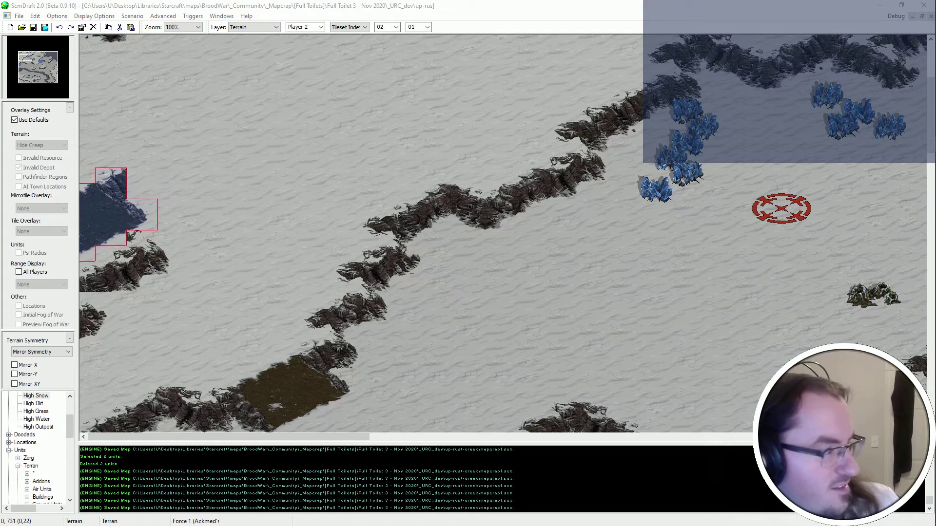
pyautogui.press('Right')
pyautogui.press('Down')
pyautogui.press('Right')
pyautogui.press('Down')
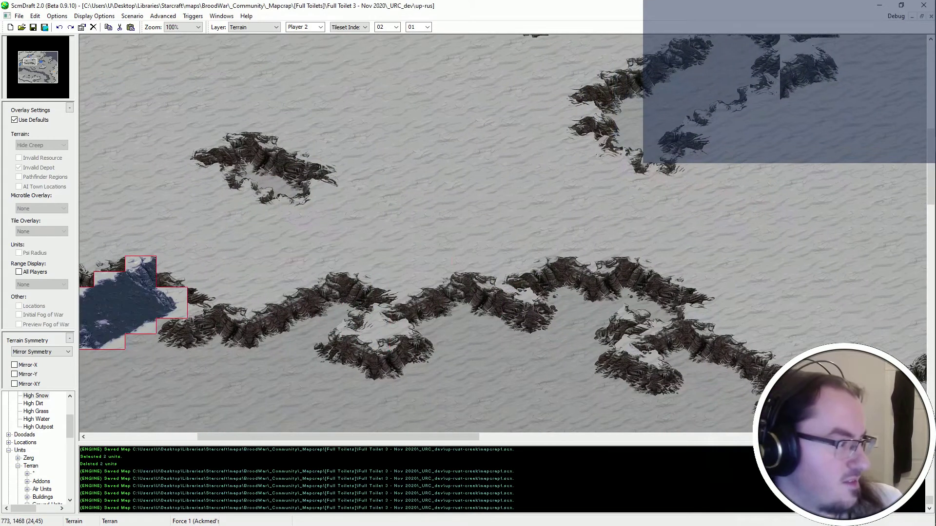
pyautogui.press('Right')
pyautogui.press('Up')
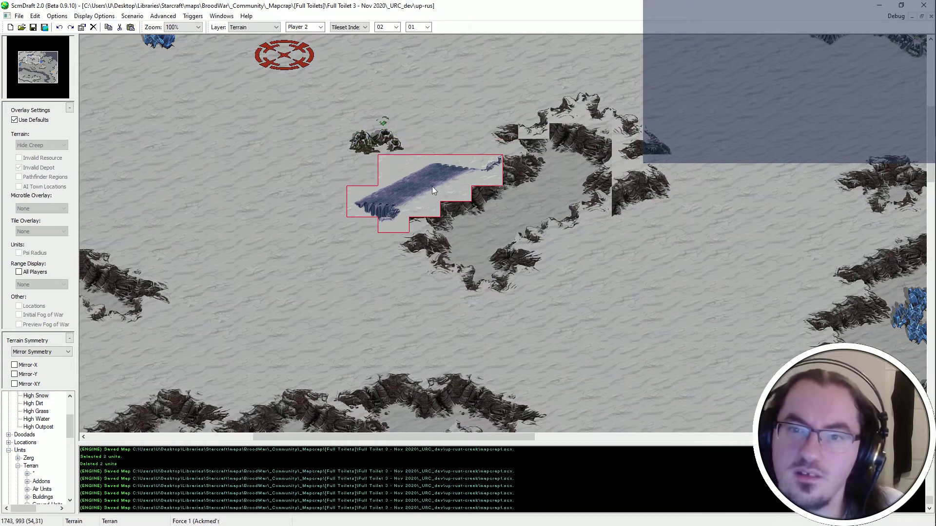
pyautogui.click(501, 129)
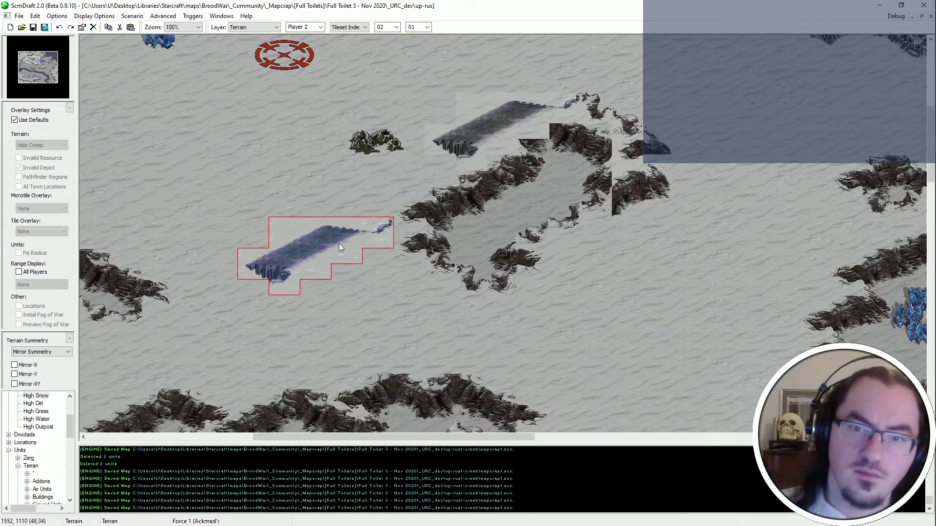
pyautogui.press('Right')
pyautogui.press('Up')
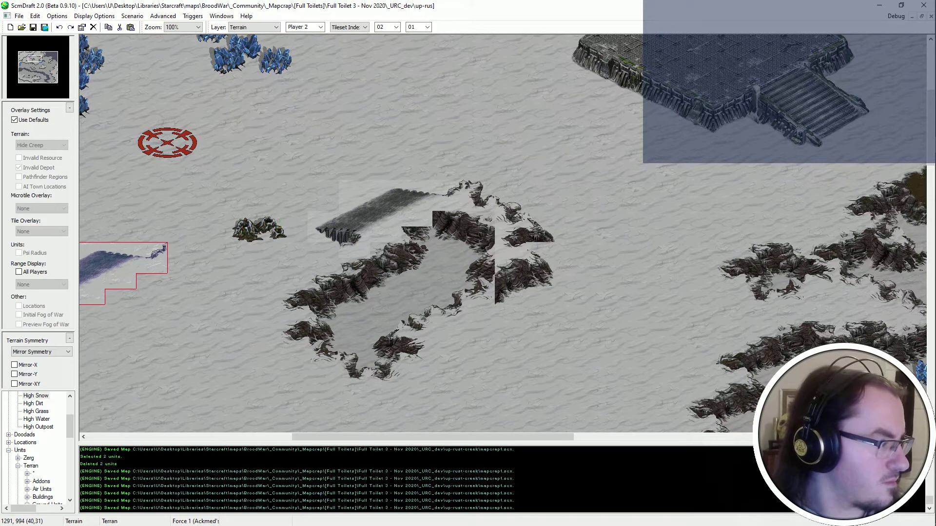
# Undo the trial ramp placement on the northwestern rim.
pyautogui.moveTo(604, 312)
pyautogui.mouseDown(button='middle')
pyautogui.moveTo(150, 299)
pyautogui.moveTo(96, 310)
pyautogui.mouseUp(button='middle')
pyautogui.moveTo(397, 362); pyautogui.dragTo(441, 405, button='middle')
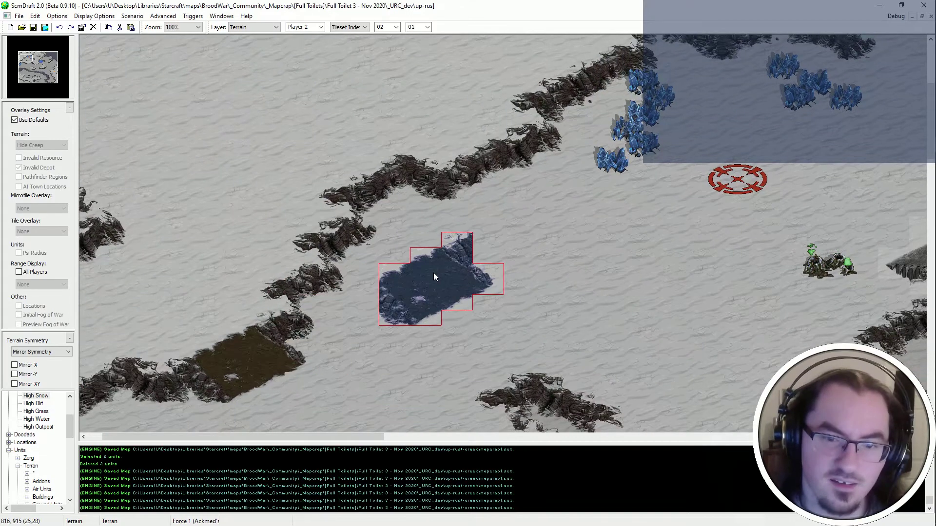
pyautogui.click(434, 273)
pyautogui.hotkey('ctrl', 'z')
pyautogui.moveTo(468, 265); pyautogui.dragTo(402, 273, button='middle')
pyautogui.moveTo(910, 248)
pyautogui.mouseDown(button='middle')
pyautogui.moveTo(345, 319)
pyautogui.moveTo(419, 248)
pyautogui.mouseUp(button='middle')
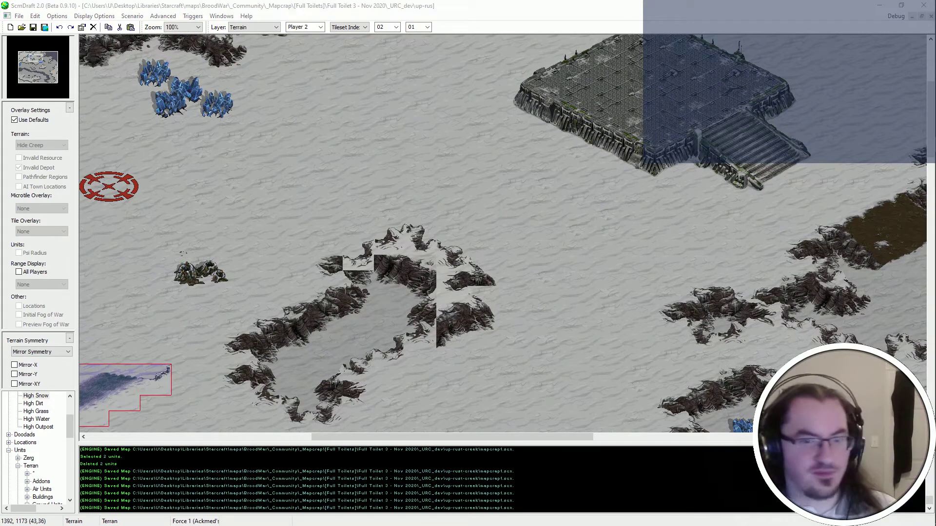
# Place a grey ramp against the northwestern rim so it meets the light snow cliff edge at the northern corner.
pyautogui.click(323, 218)
pyautogui.hotkey('ctrl', 'z')
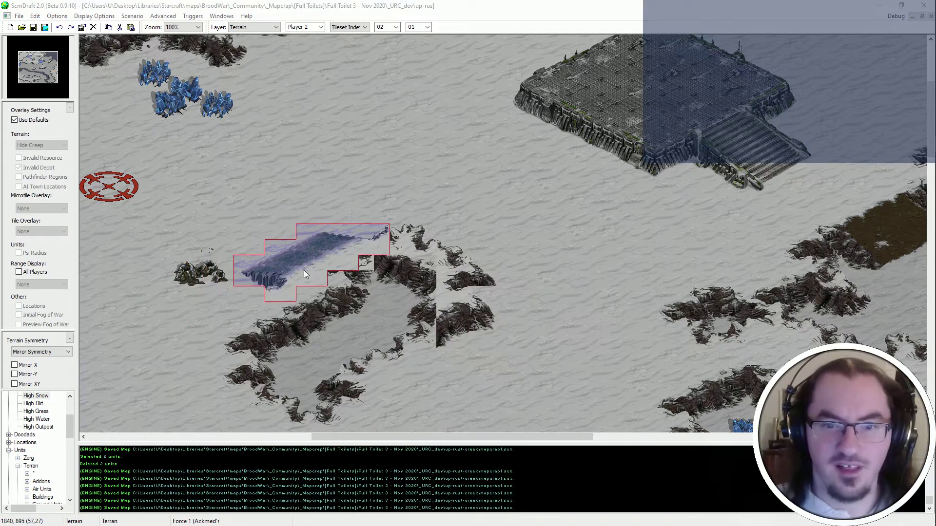
pyautogui.click(325, 266)
pyautogui.moveTo(365, 356); pyautogui.dragTo(496, 290, button='middle')
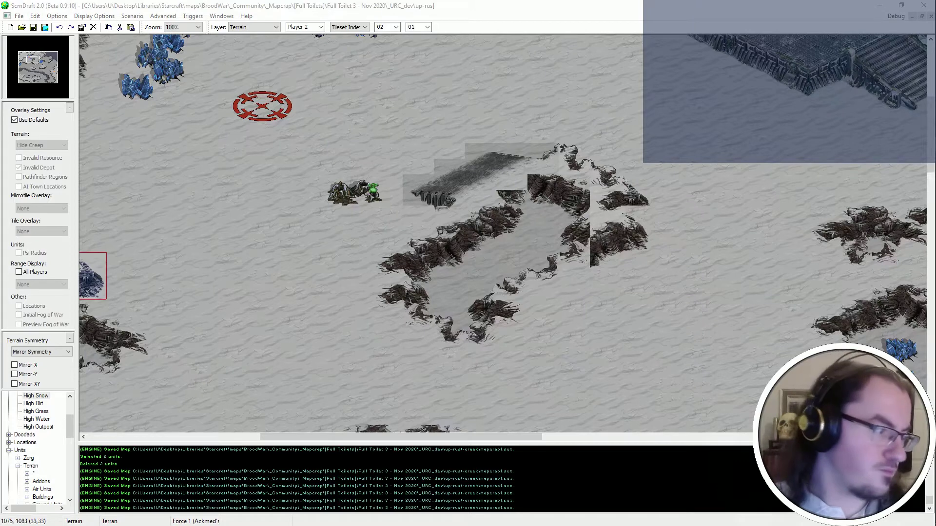
# Place dark cliff and light snow-edge tiles south of the northwestern ramp, over the sunken area's old western rim.
pyautogui.click(434, 246)
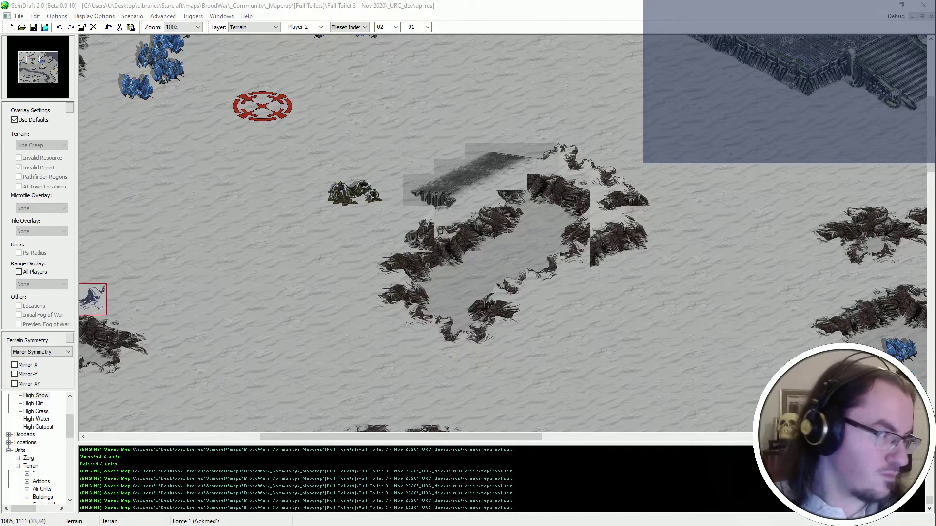
pyautogui.click(419, 259)
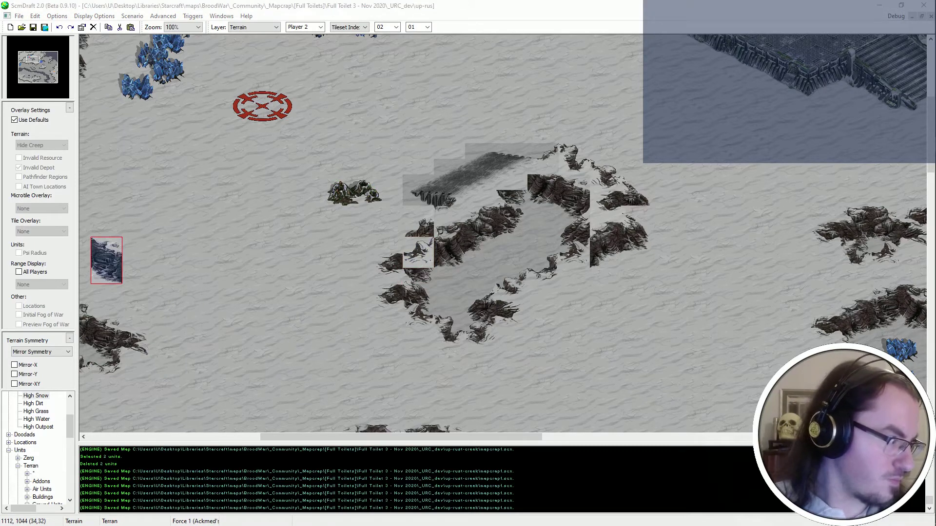
pyautogui.click(450, 239)
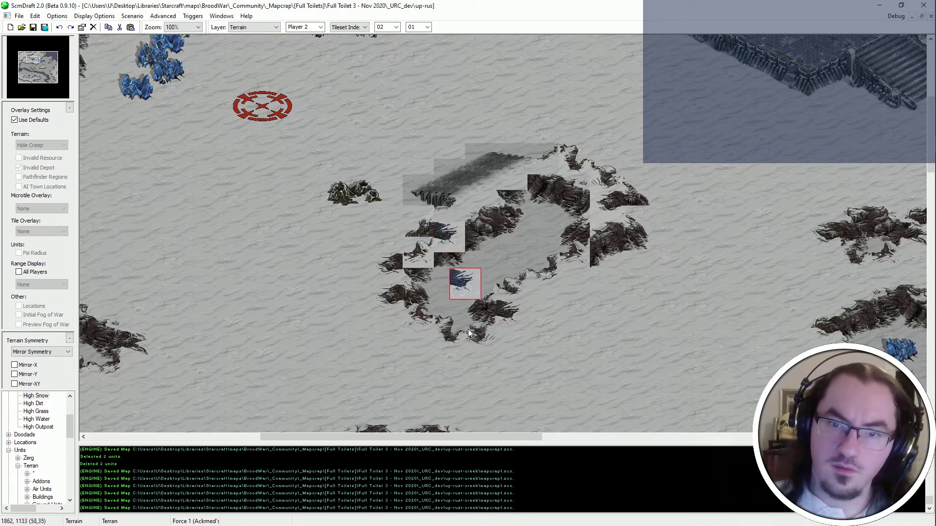
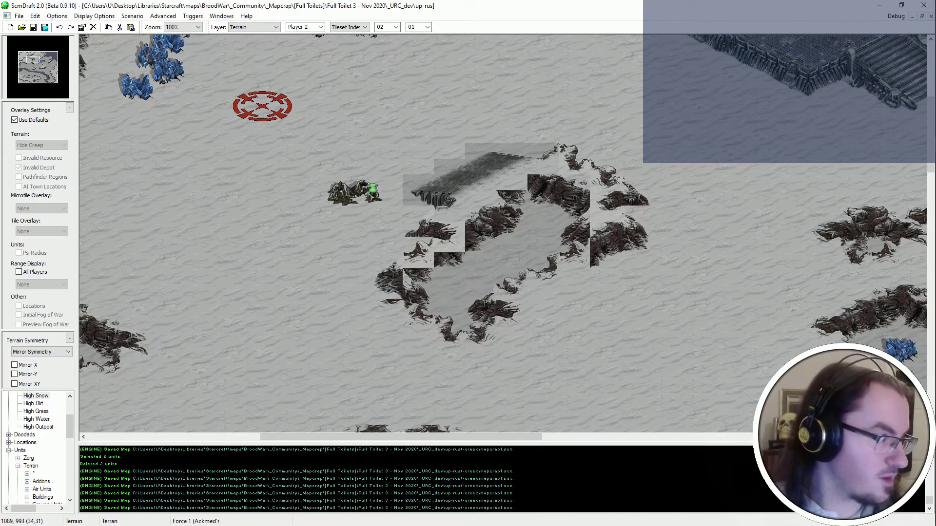
# Build the southwestern corner and southern tip of the raised area from dark cliff tiles.
pyautogui.click(415, 299)
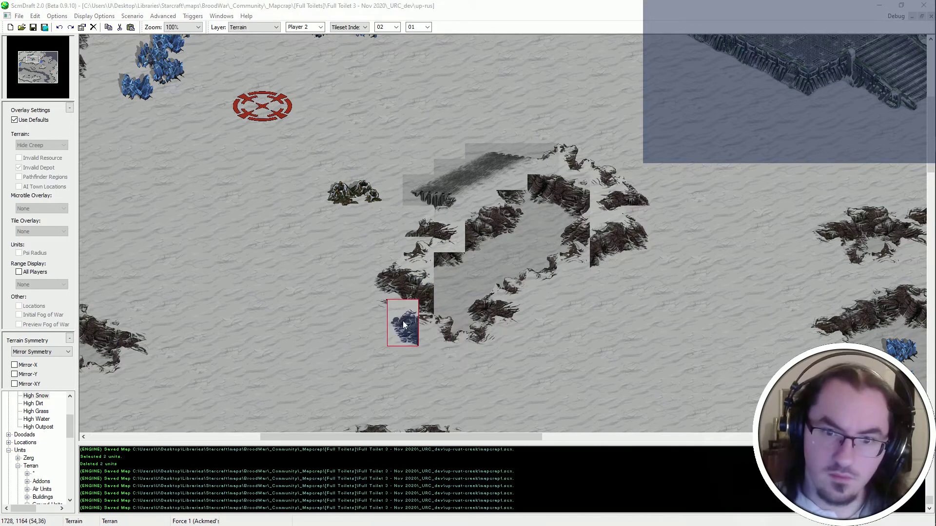
pyautogui.click(411, 323)
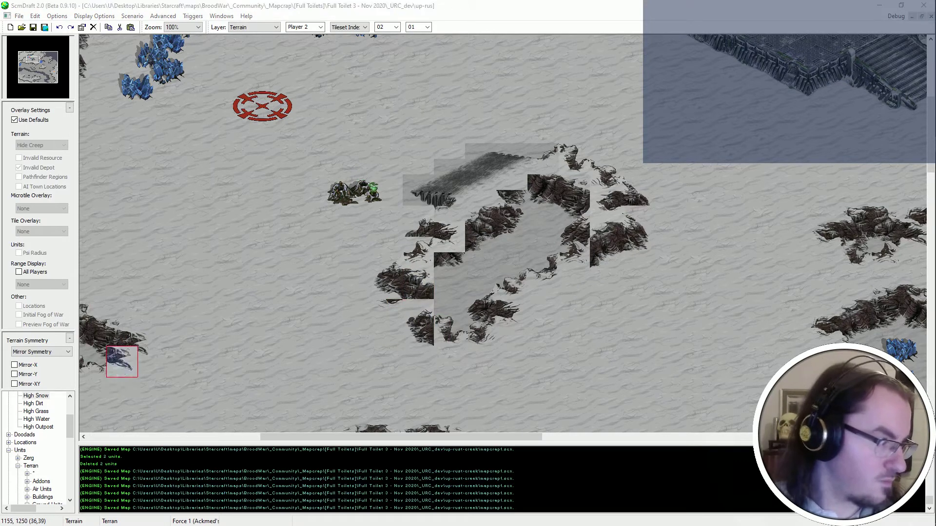
pyautogui.click(458, 305)
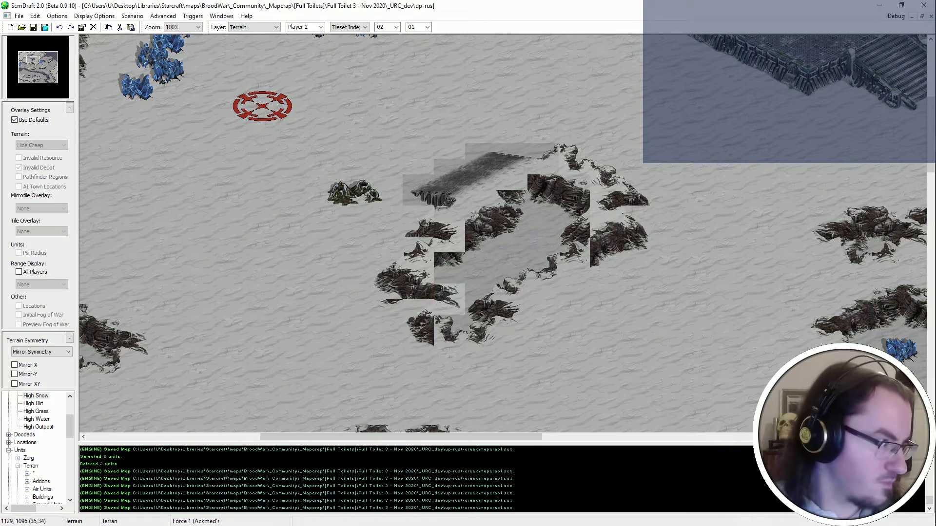
pyautogui.click(455, 343)
pyautogui.moveTo(643, 334); pyautogui.dragTo(540, 298, button='middle')
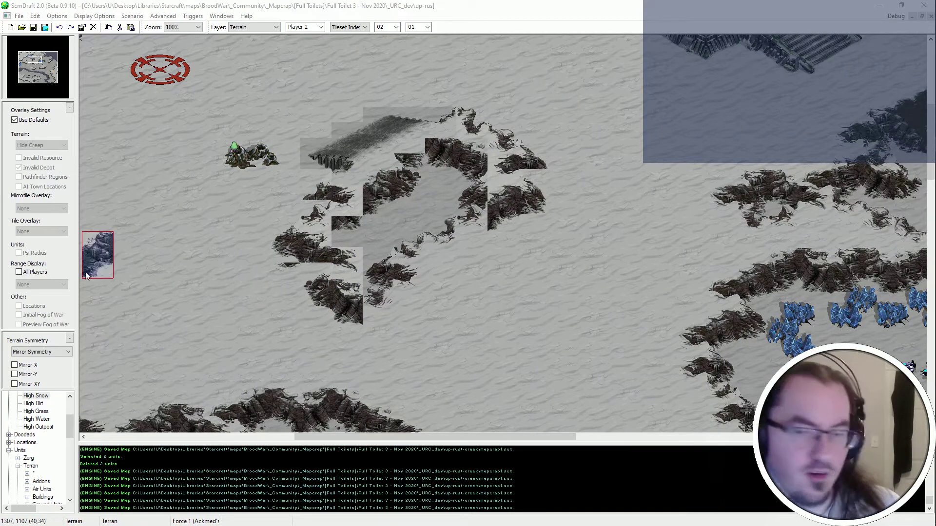
pyautogui.click(379, 302)
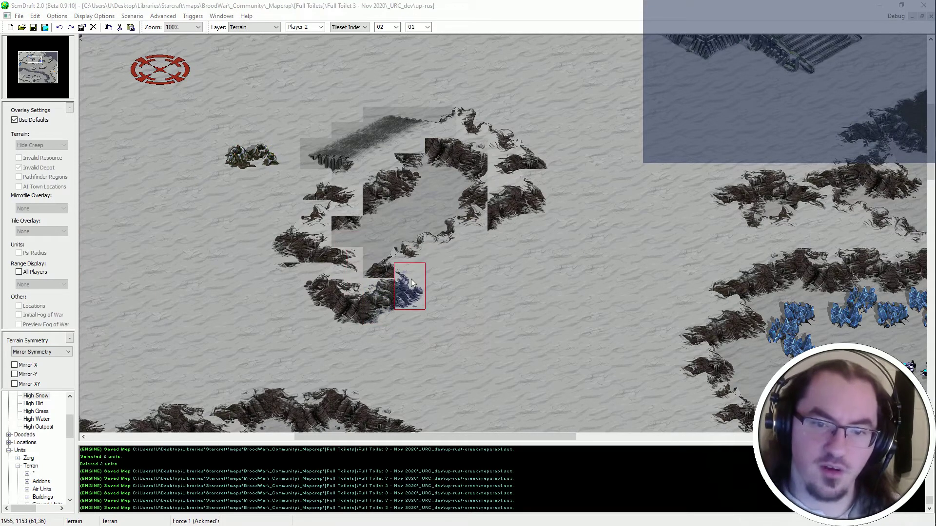
# Try placing dark cliff tiles further out along the southeastern rim.
pyautogui.click(440, 270)
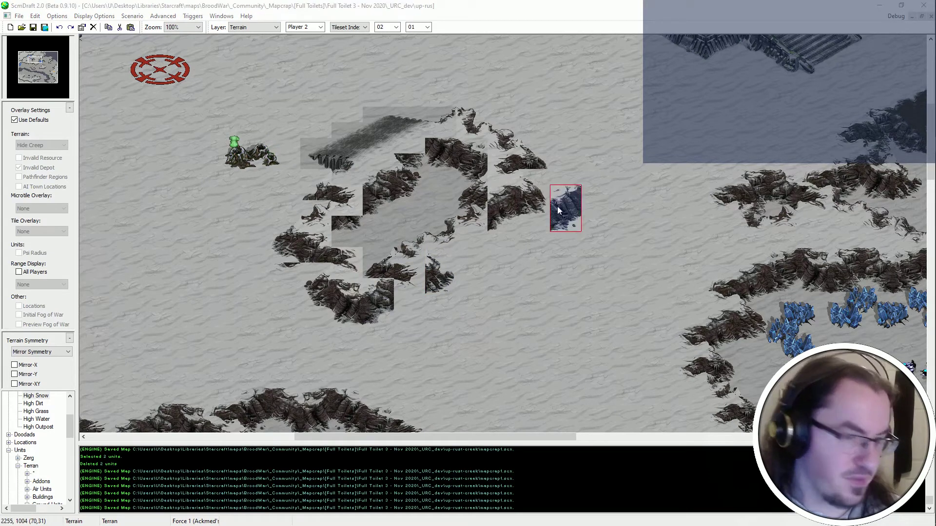
pyautogui.click(445, 240)
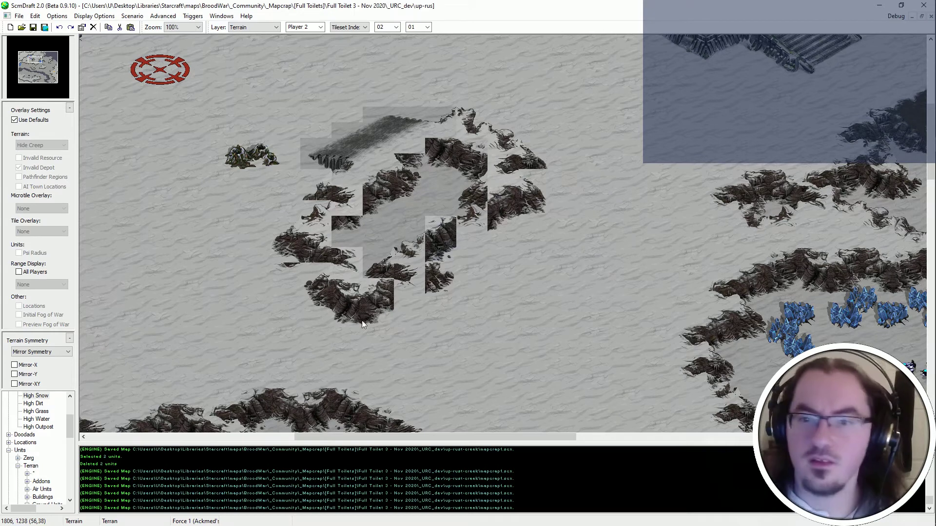
pyautogui.hotkey('ctrl', 'z')
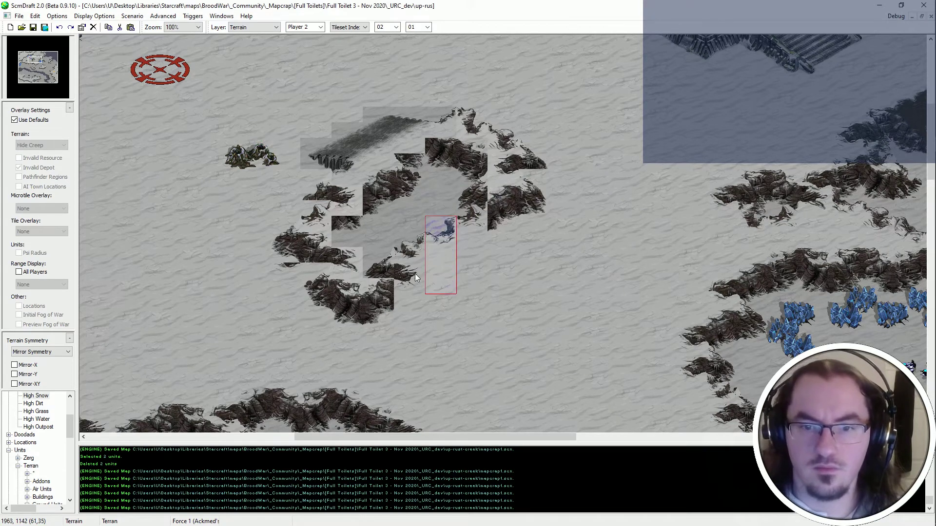
# Extend the southeastern rim with dark cliff tiles and attach a second grey ramp at its eastern end.
pyautogui.click(415, 274)
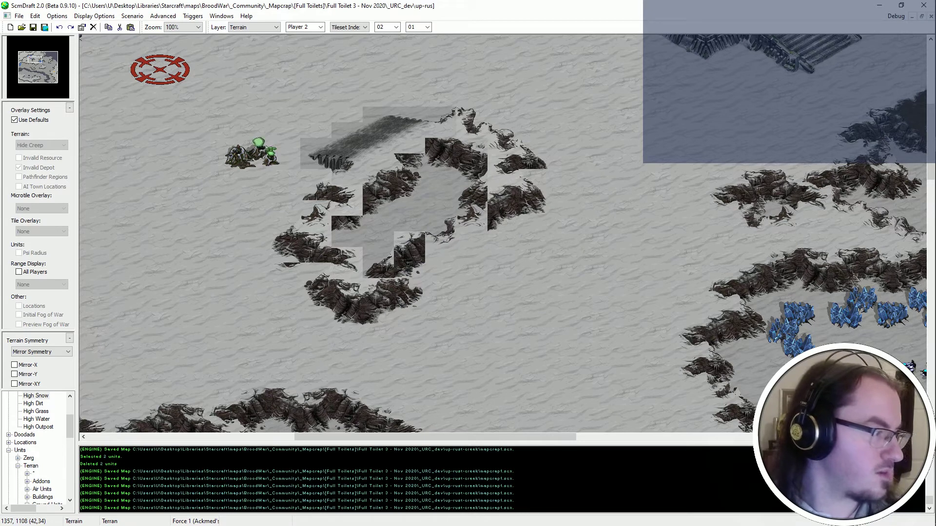
pyautogui.click(487, 223)
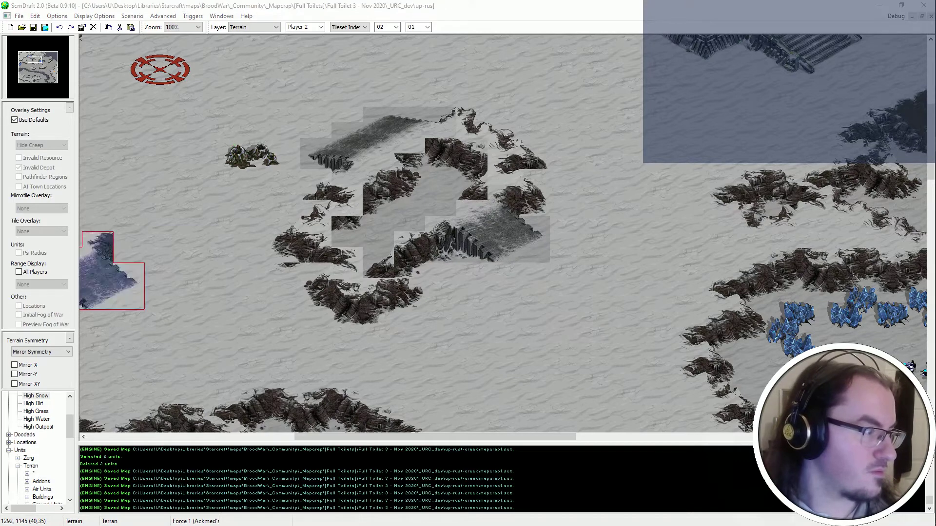
pyautogui.moveTo(512, 290)
pyautogui.mouseDown(button='middle')
pyautogui.moveTo(555, 247)
pyautogui.moveTo(534, 232)
pyautogui.mouseUp(button='middle')
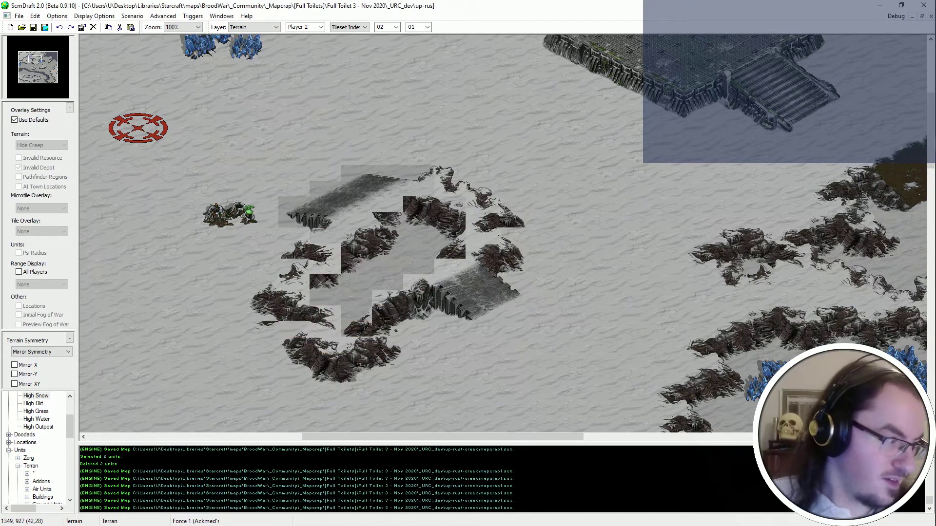
pyautogui.moveTo(403, 338); pyautogui.dragTo(417, 321, button='middle')
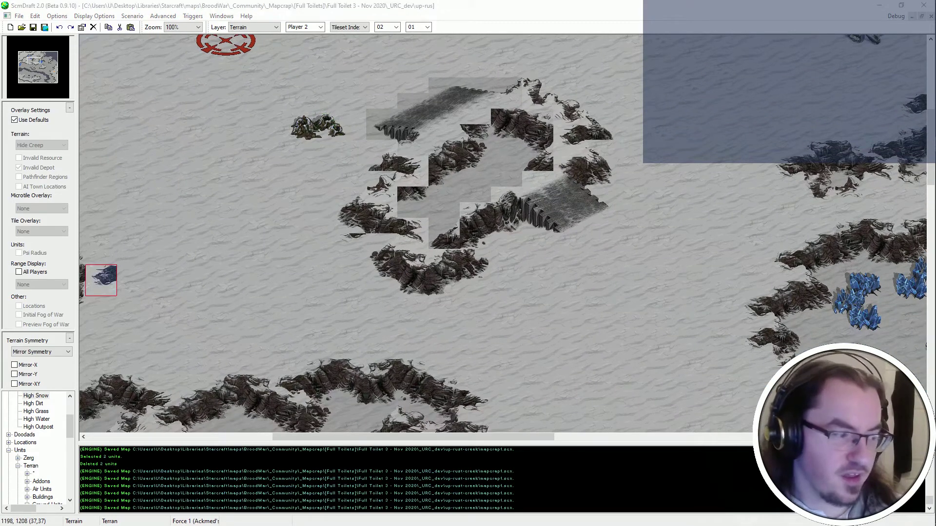
pyautogui.click(452, 238)
pyautogui.scroll(1, 479, 171)
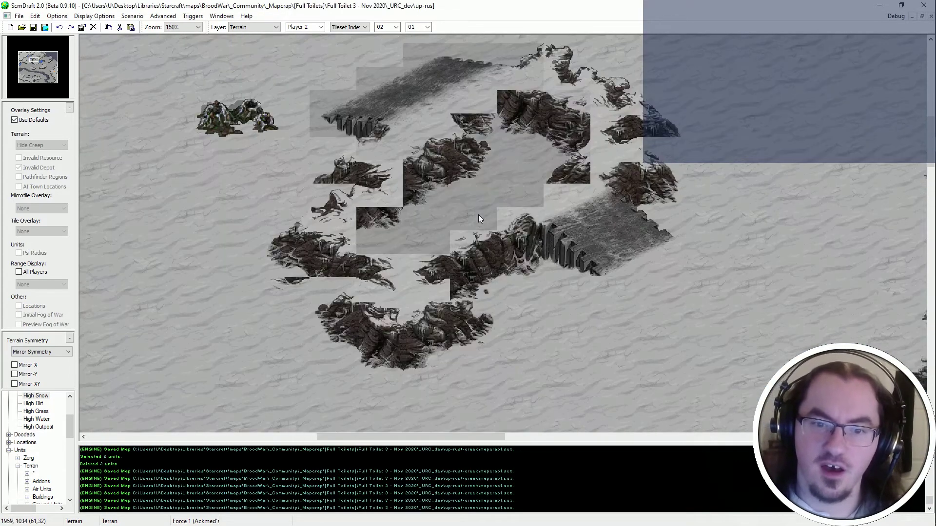
# Cover the leftover sunken floor and old cliffs inside the new rim with High Snow using Rectangular terrain placement.
pyautogui.click(365, 27)
pyautogui.click(347, 43)
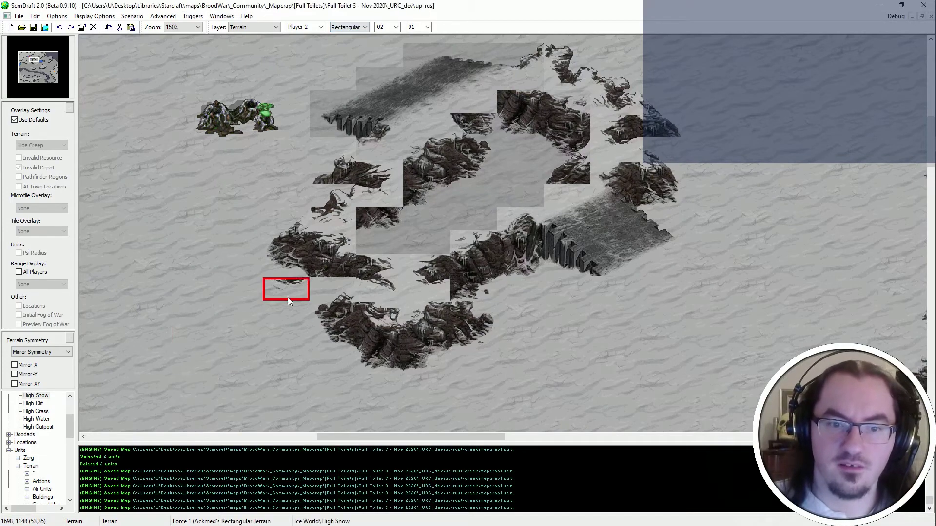
pyautogui.scroll(-1, 540, 138)
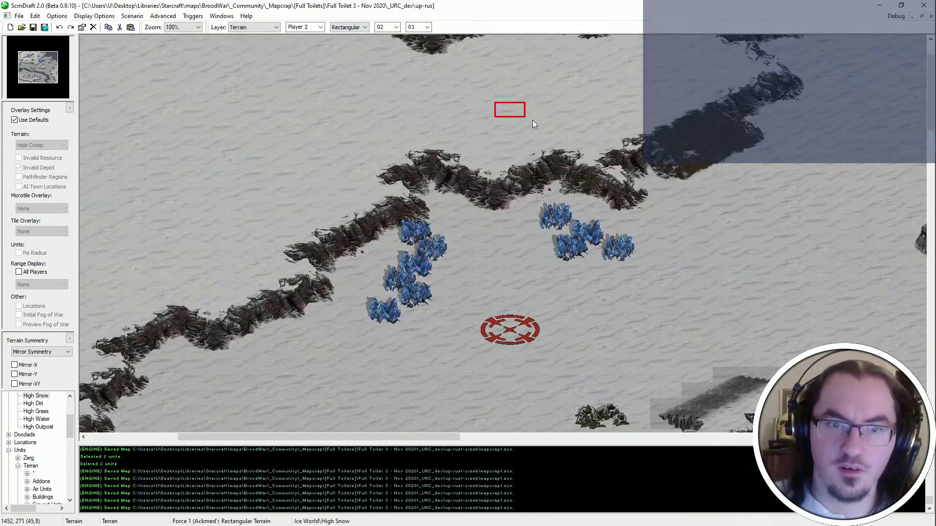
pyautogui.moveTo(408, 122); pyautogui.dragTo(529, 310, button='middle')
pyautogui.scroll(1, 528, 309)
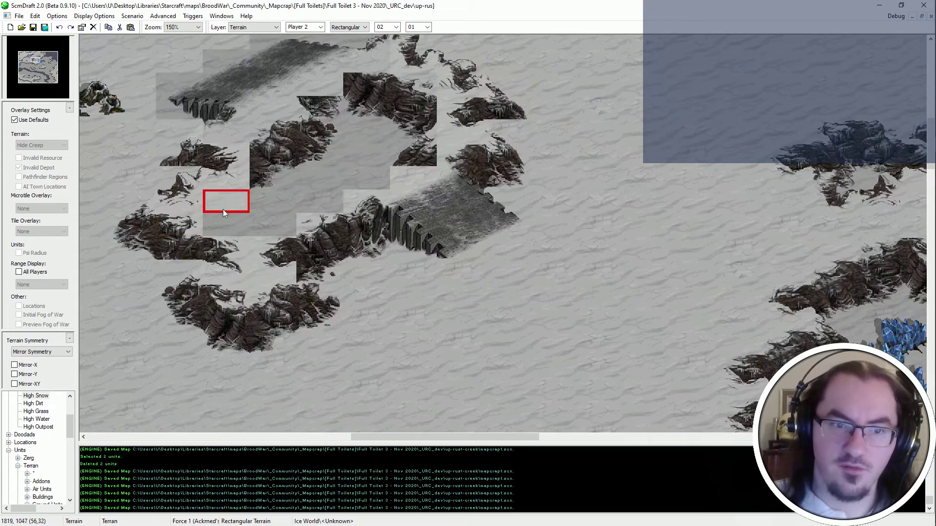
pyautogui.moveTo(270, 215)
pyautogui.mouseDown()
pyautogui.moveTo(293, 122)
pyautogui.moveTo(314, 113)
pyautogui.mouseUp()
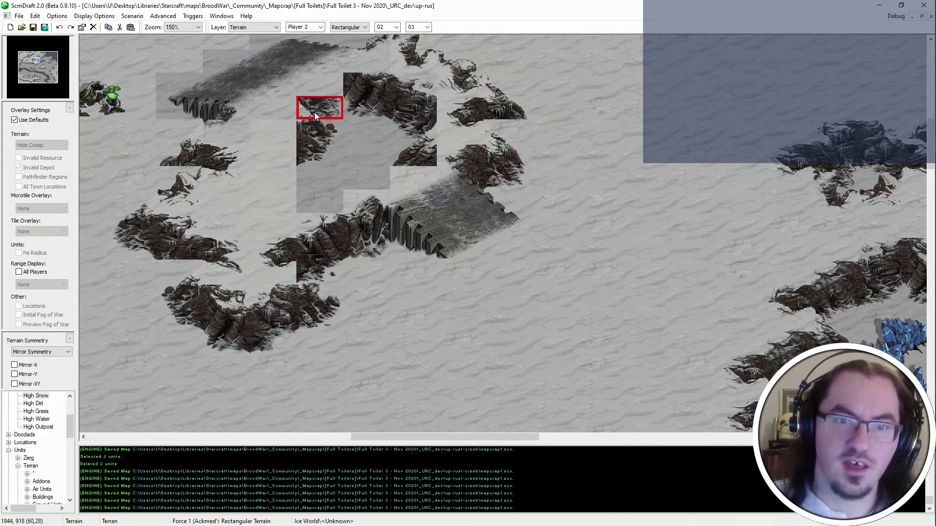
pyautogui.moveTo(368, 173)
pyautogui.mouseDown()
pyautogui.moveTo(383, 93)
pyautogui.moveTo(423, 106)
pyautogui.moveTo(413, 154)
pyautogui.mouseUp()
pyautogui.moveTo(409, 73); pyautogui.dragTo(519, 171, button='middle')
pyautogui.scroll(-1, 519, 171)
pyautogui.scroll(1, 388, 251)
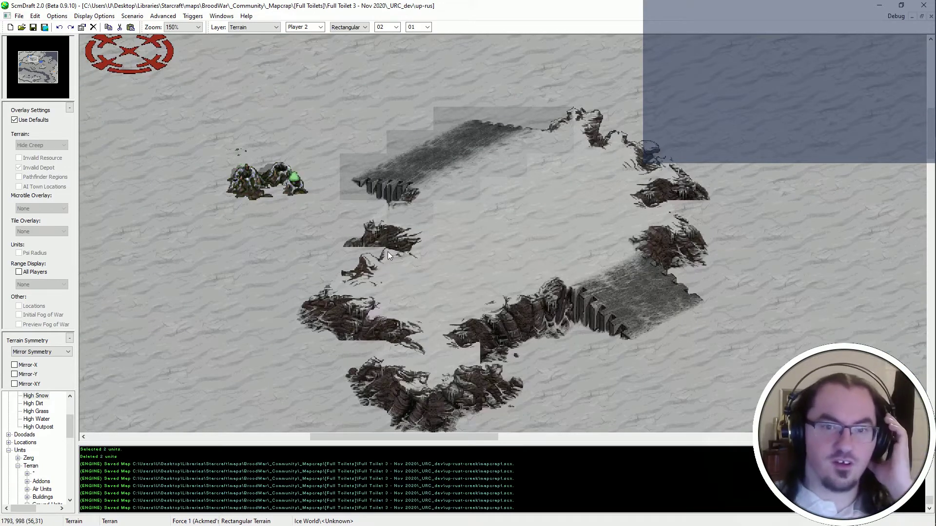
# Return to Tileset Indexed placement and join the western cliff pieces below the northwestern ramp with a rocky tile.
pyautogui.click(350, 27)
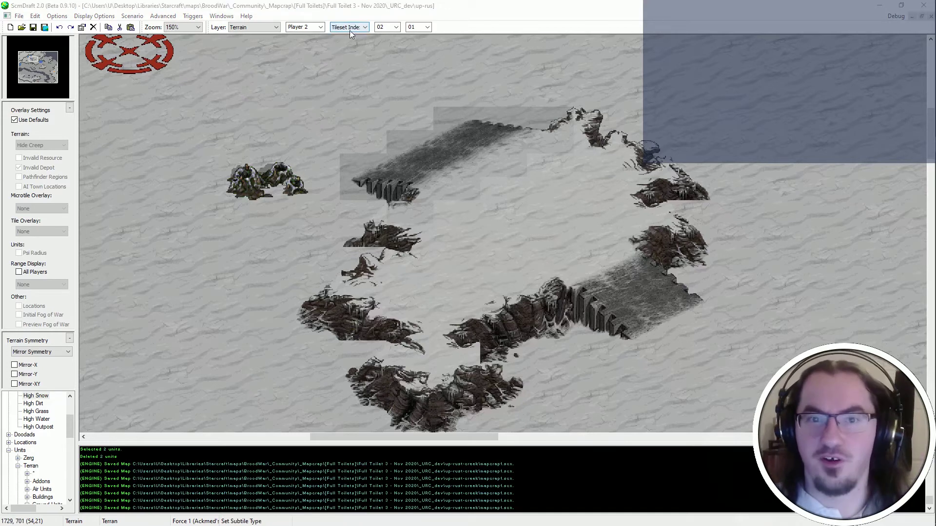
pyautogui.click(348, 48)
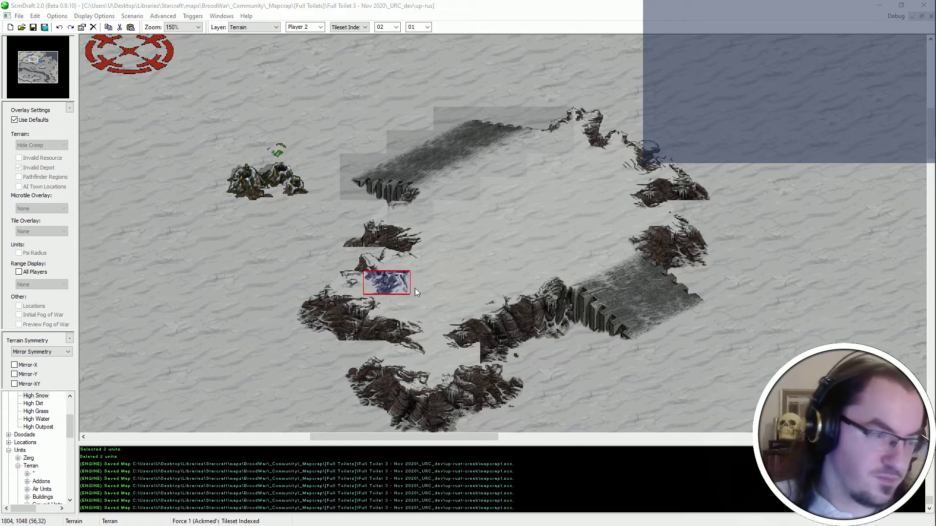
pyautogui.click(368, 261)
pyautogui.moveTo(332, 192); pyautogui.dragTo(299, 225, button='middle')
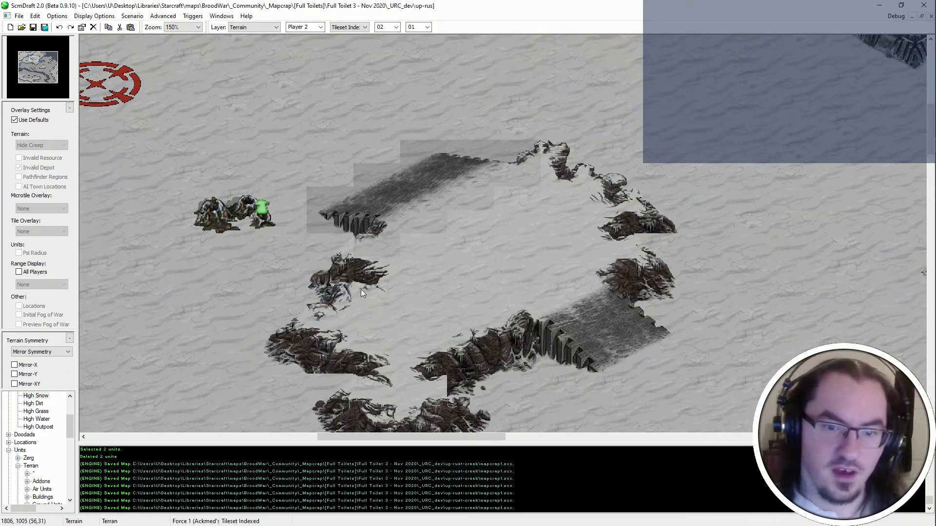
pyautogui.scroll(2, 383, 322)
pyautogui.scroll(-6, 385, 382)
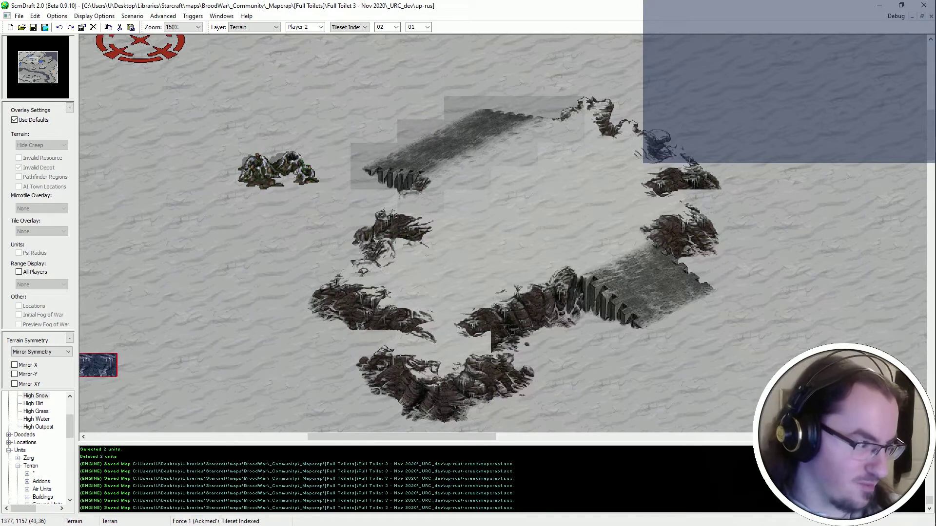
# Fill the blank tiles along the southern cliffs of the raised area with matching rocky snow tiles.
pyautogui.click(378, 353)
pyautogui.moveTo(316, 361); pyautogui.dragTo(348, 339, button='middle')
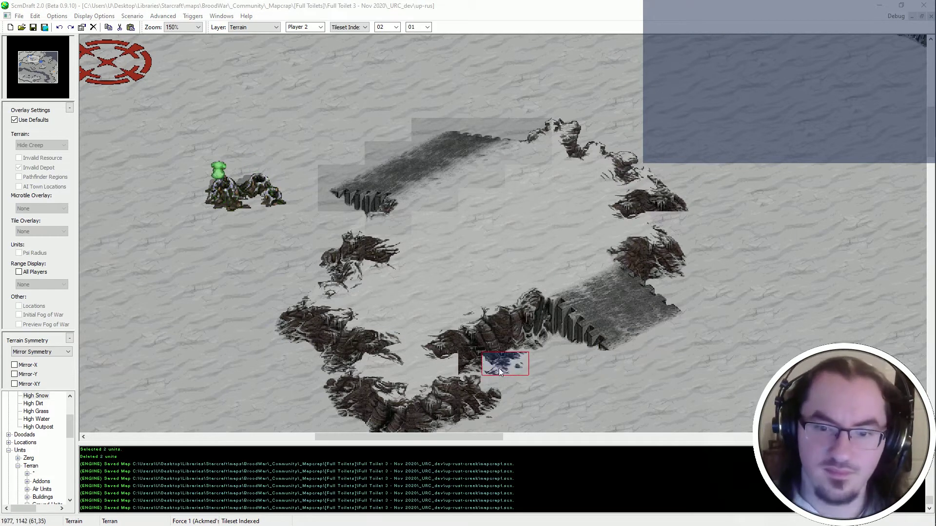
pyautogui.click(476, 368)
# Close the gap in the eastern rim above the southeastern ramp with indexed cliff tiles and save the map.
pyautogui.moveTo(575, 222); pyautogui.dragTo(410, 233, button='middle')
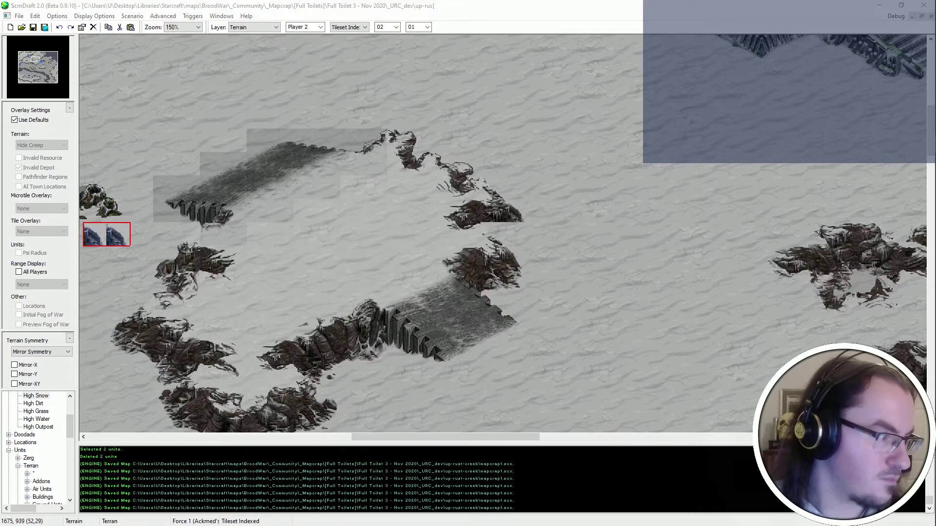
pyautogui.click(507, 233)
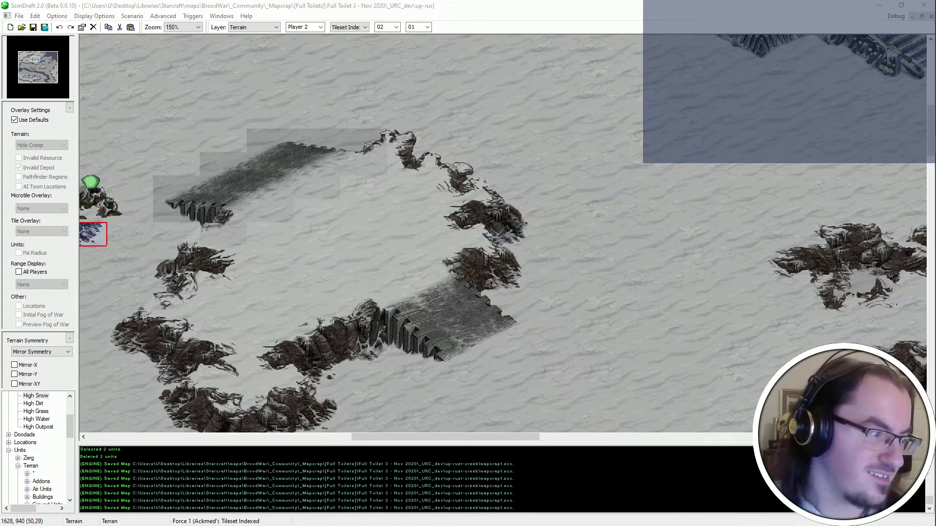
pyautogui.click(507, 242)
pyautogui.keyDown('ctrl'); pyautogui.scroll(-1, 502, 222); pyautogui.keyUp('ctrl')
pyautogui.keyDown('ctrl'); pyautogui.scroll(1, 595, 104); pyautogui.keyUp('ctrl')
pyautogui.keyDown('ctrl'); pyautogui.scroll(-1, 589, 106); pyautogui.keyUp('ctrl')
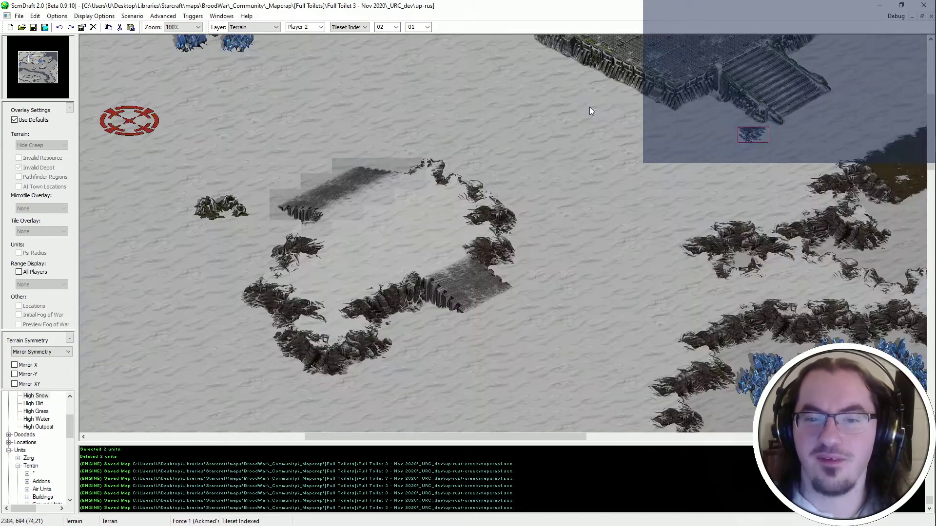
pyautogui.hotkey('ctrl', 's')
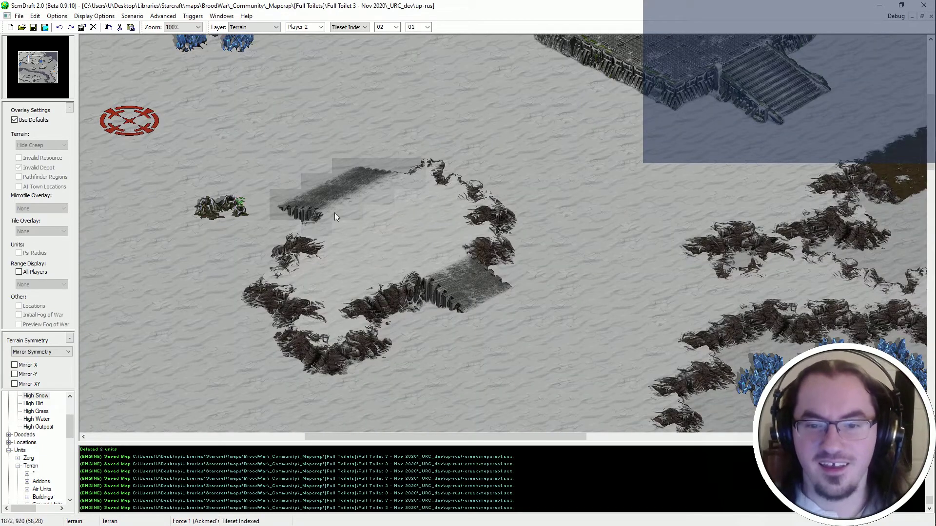
pyautogui.click(34, 58)
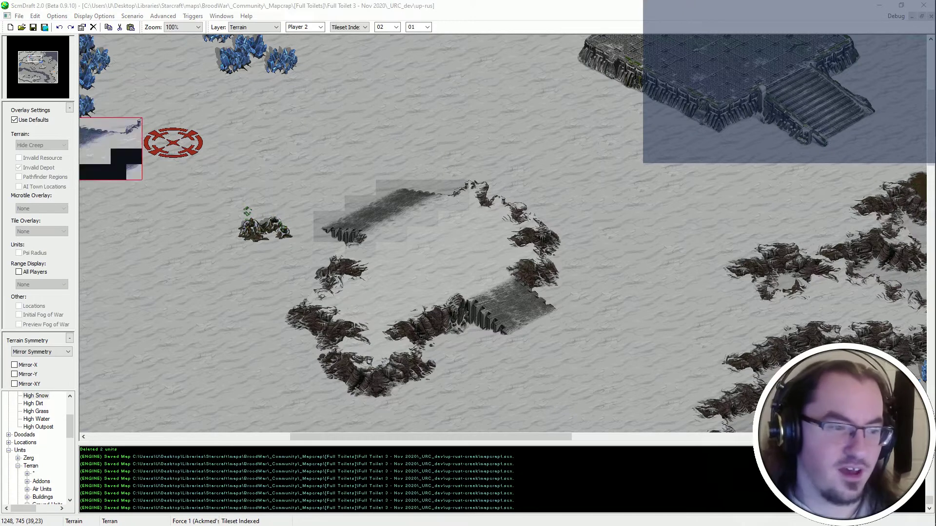
pyautogui.click(405, 121)
pyautogui.moveTo(406, 115); pyautogui.dragTo(378, 145)
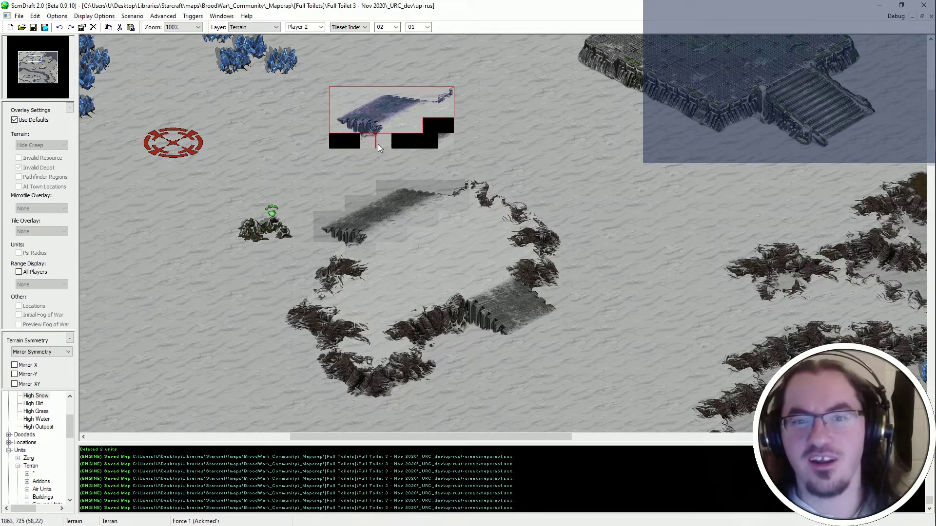
pyautogui.hotkey('ctrl', 'z')
pyautogui.hotkey('ctrl', 'z')
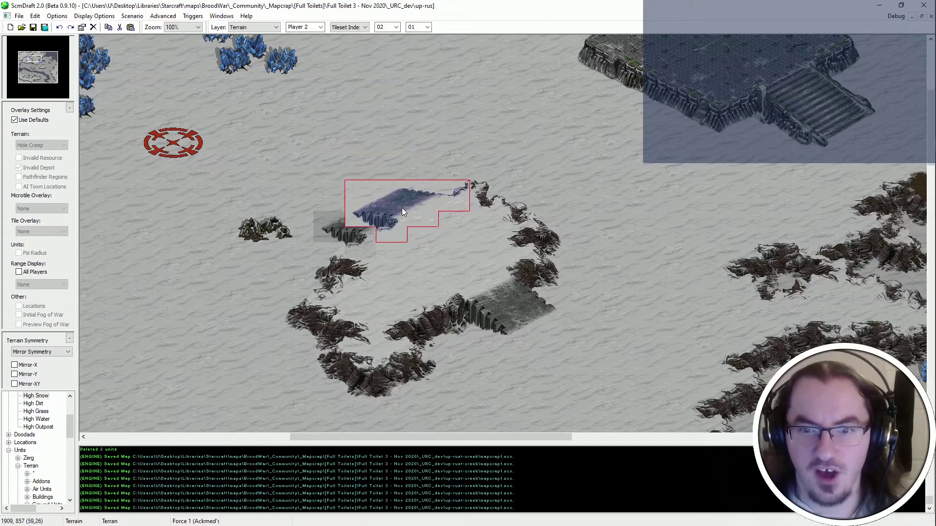
# Cover the mismatched darker blocks around the northwestern ramp by pasting matching ramp and snow tiles over its upper and lower parts.
pyautogui.click(401, 208)
pyautogui.keyDown('ctrl'); pyautogui.scroll(1, 403, 197); pyautogui.keyUp('ctrl')
pyautogui.moveTo(456, 202); pyautogui.dragTo(373, 256)
pyautogui.moveTo(363, 197); pyautogui.dragTo(323, 234)
pyautogui.hotkey('ctrl', 'c')
pyautogui.hotkey('ctrl', 'v')
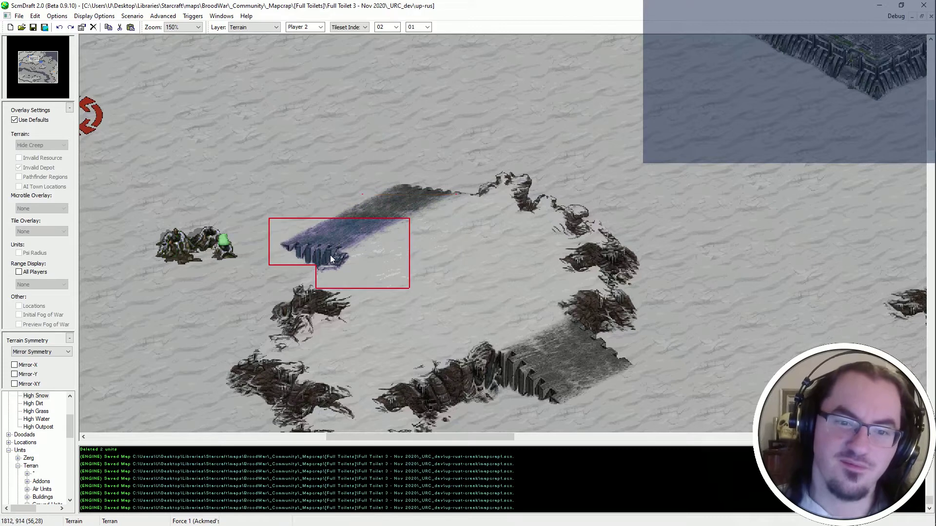
pyautogui.click(329, 256)
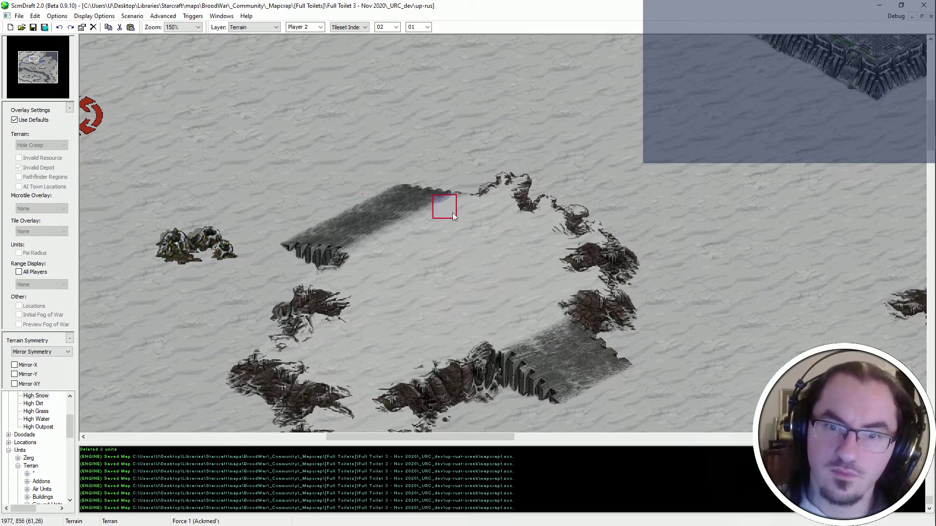
# Inspect the repaired northwestern ramp and the raised snow area, close up and within its surroundings.
pyautogui.scroll(-2, 402, 306)
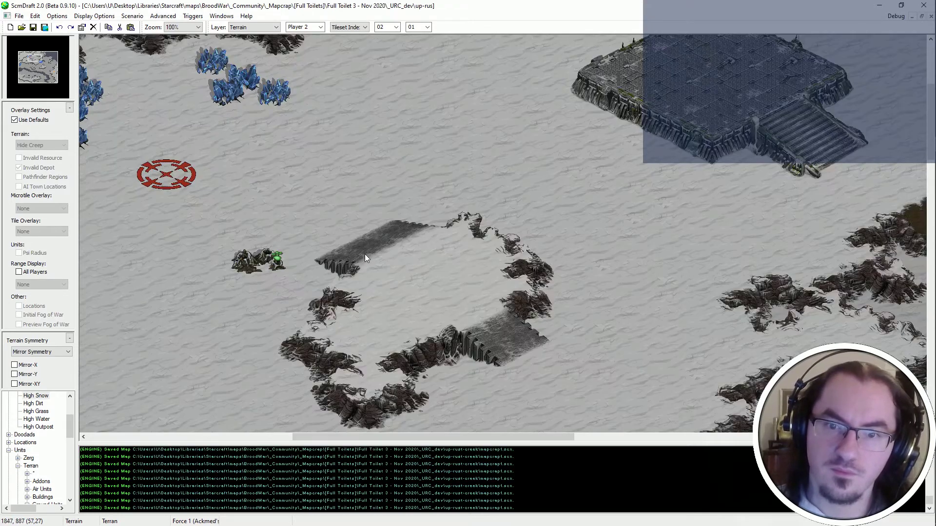
pyautogui.scroll(1, 577, 214)
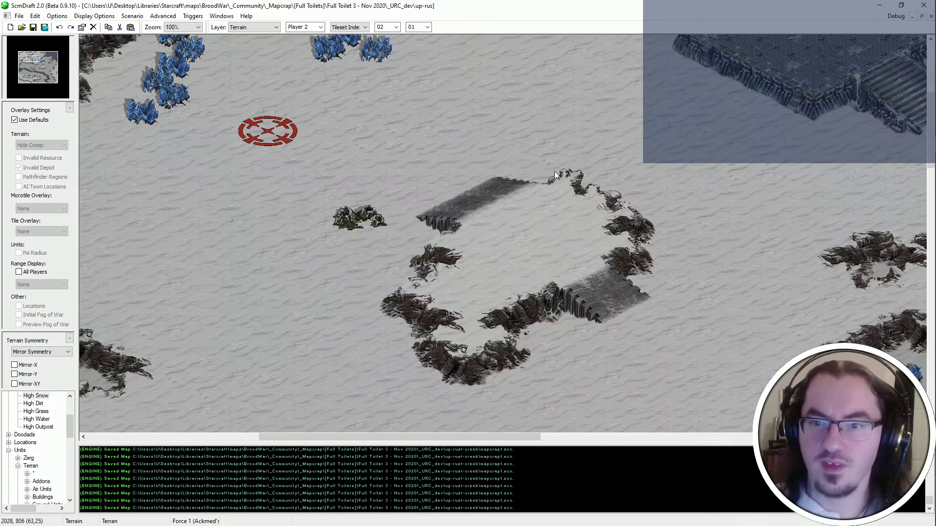
pyautogui.scroll(1, 554, 171)
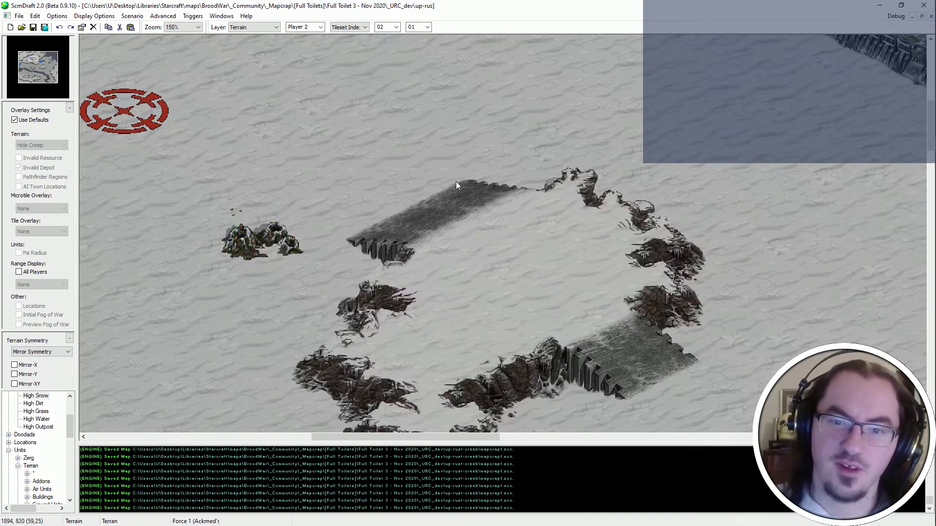
pyautogui.moveTo(383, 154); pyautogui.dragTo(568, 303)
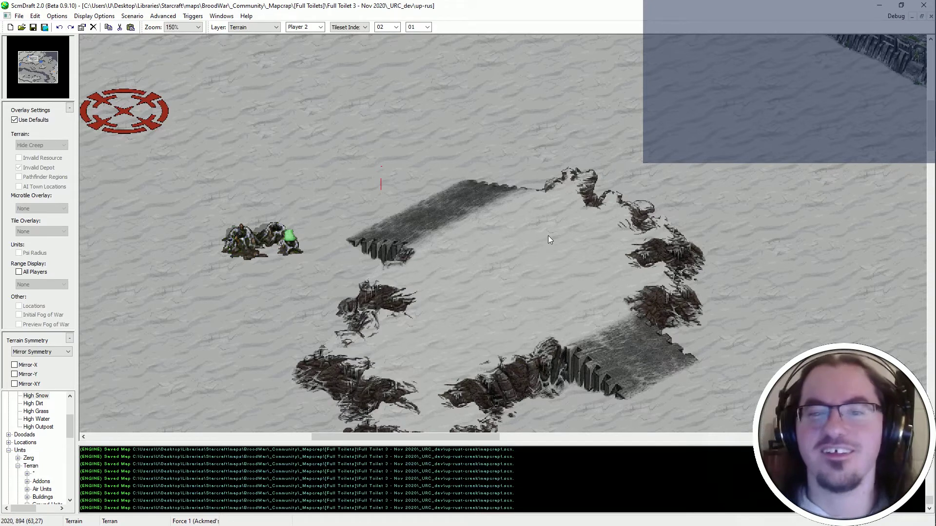
pyautogui.scroll(-1, 548, 236)
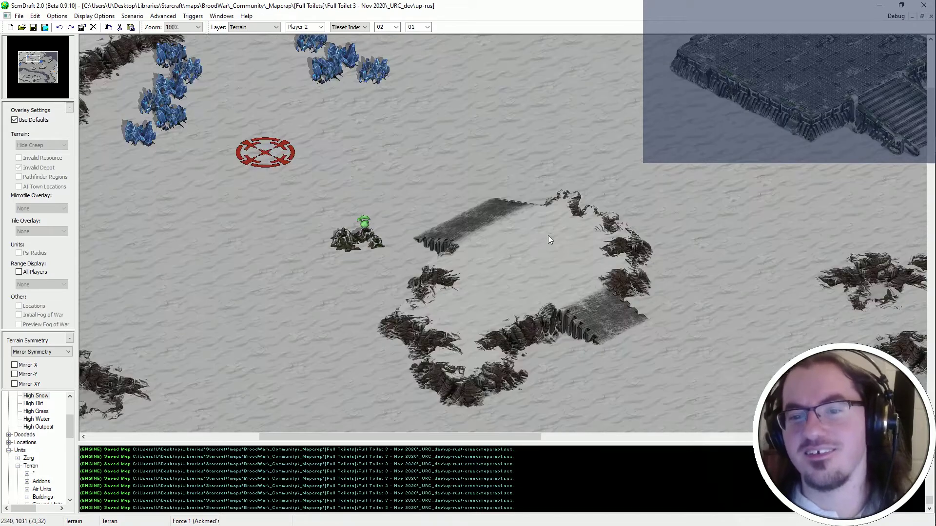
pyautogui.scroll(-2, 548, 235)
pyautogui.scroll(1, 545, 189)
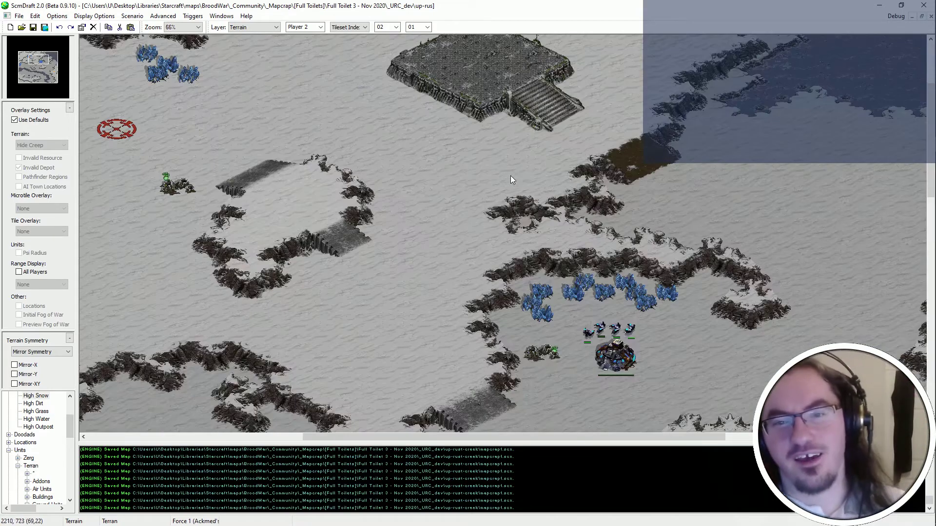
# Survey the open snow and cliff lines west and northwest of the raised area.
pyautogui.press('Left')
pyautogui.press('Left')
pyautogui.press('Left')
pyautogui.press('Up')
pyautogui.press('Left')
pyautogui.press('Up')
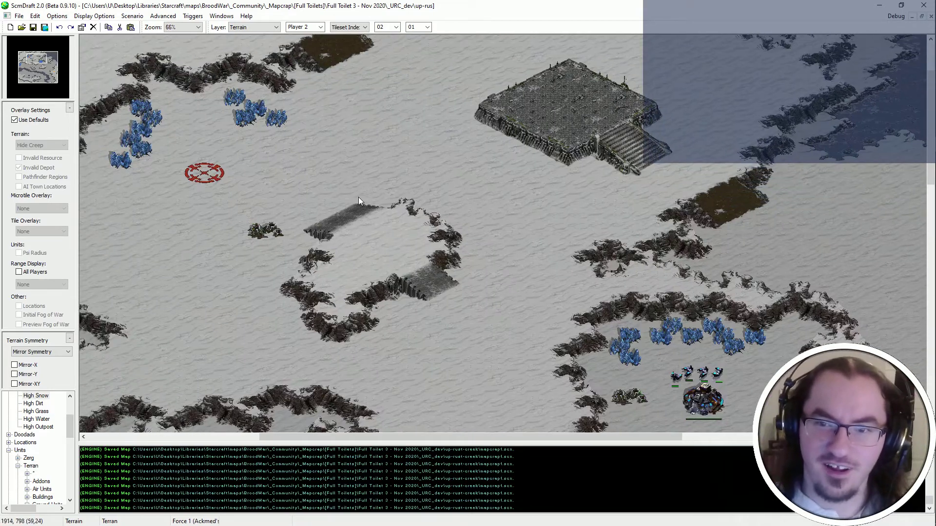
pyautogui.moveTo(359, 197); pyautogui.dragTo(605, 35, button='middle')
pyautogui.moveTo(423, 199); pyautogui.dragTo(82, 432, button='middle')
pyautogui.moveTo(833, 294); pyautogui.dragTo(504, 190, button='middle')
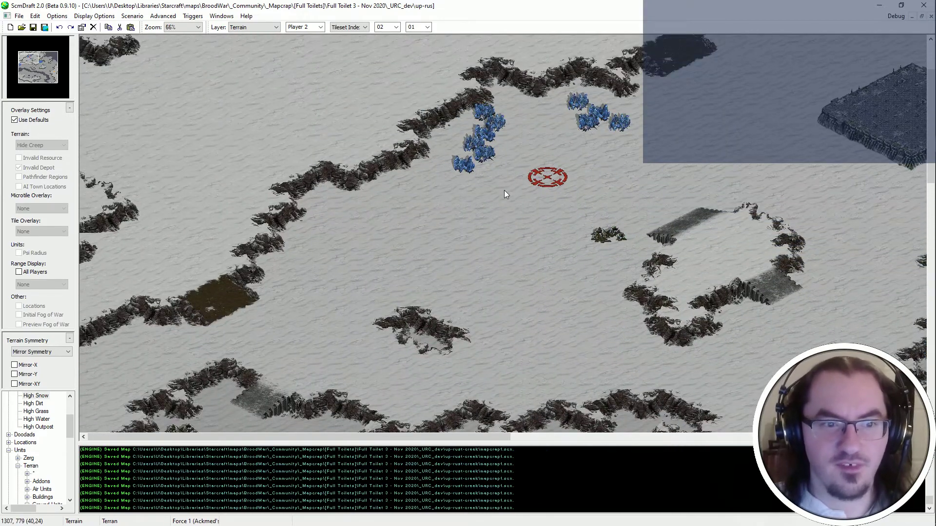
pyautogui.scroll(1, 190, 198)
pyautogui.keyDown('ctrl'); pyautogui.scroll(2, 102, 270); pyautogui.keyUp('ctrl')
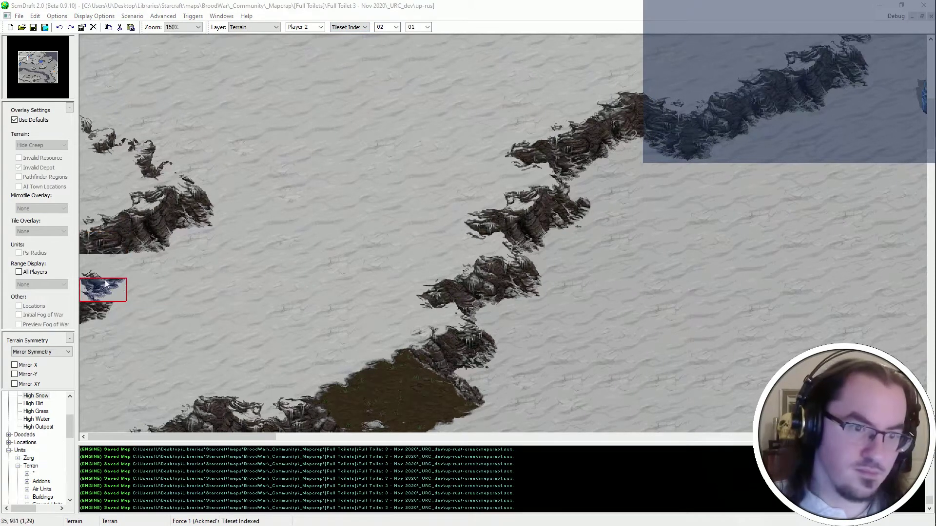
pyautogui.keyDown('ctrl'); pyautogui.scroll(-2, 241, 294); pyautogui.keyUp('ctrl')
pyautogui.scroll(1, 218, 282)
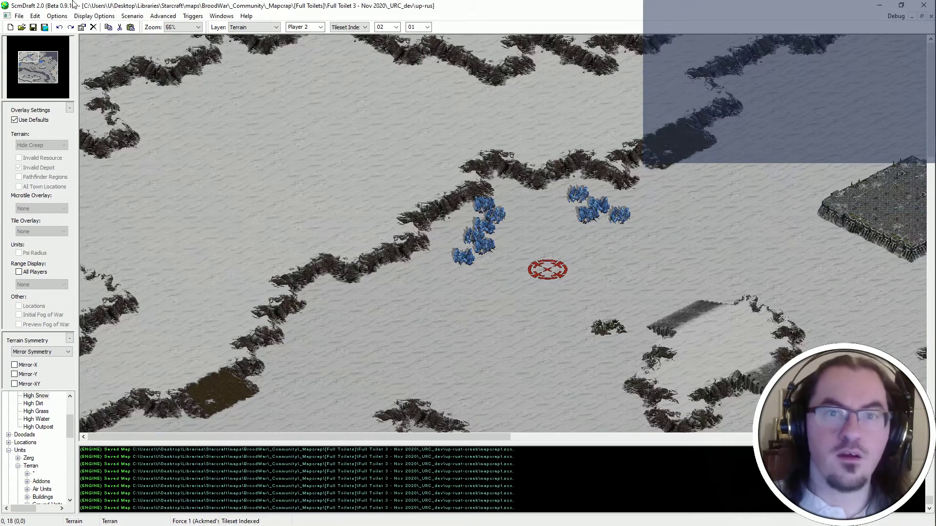
# Examine the open ground between the raised area, the mineral base and the small rock outcrop to the west.
pyautogui.press('Right')
pyautogui.press('Right')
pyautogui.press('Right')
pyautogui.press('Down')
pyautogui.press('Down')
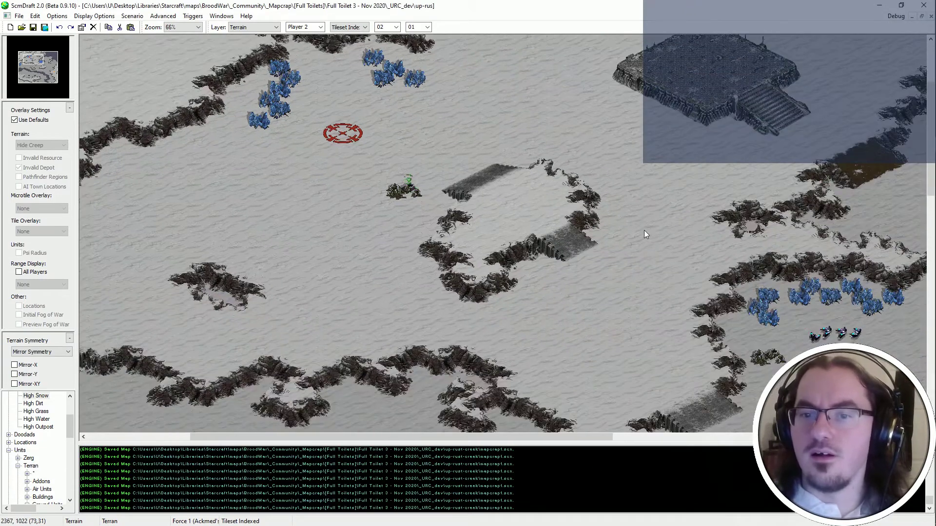
pyautogui.moveTo(826, 187); pyautogui.dragTo(753, 225, button='middle')
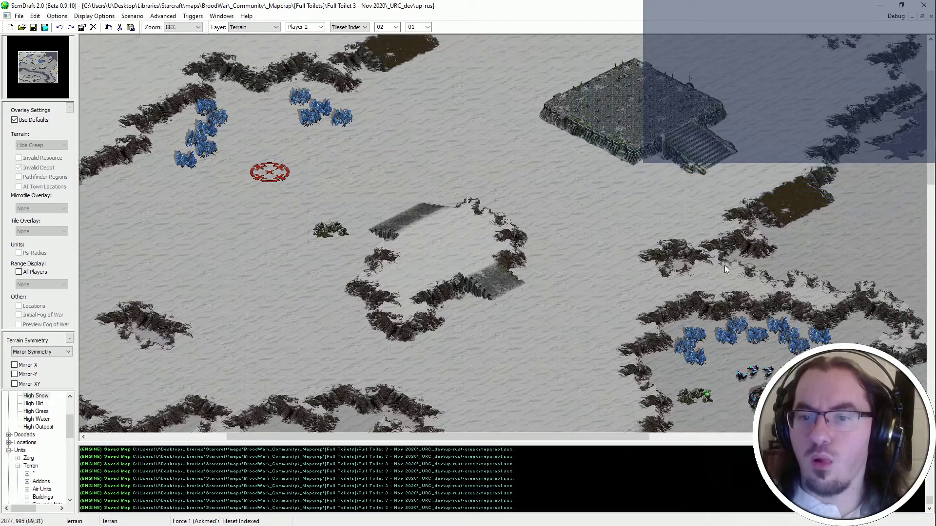
pyautogui.moveTo(83, 273); pyautogui.dragTo(232, 186, button='middle')
pyautogui.keyDown('ctrl'); pyautogui.scroll(1, 232, 186); pyautogui.keyUp('ctrl')
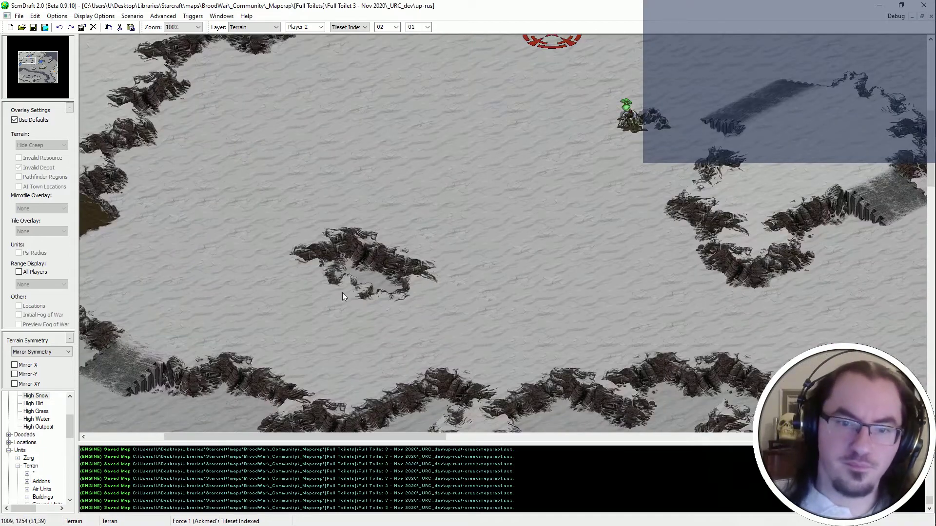
pyautogui.moveTo(853, 114); pyautogui.dragTo(532, 217, button='middle')
pyautogui.moveTo(565, 251); pyautogui.dragTo(462, 326)
pyautogui.click(549, 220)
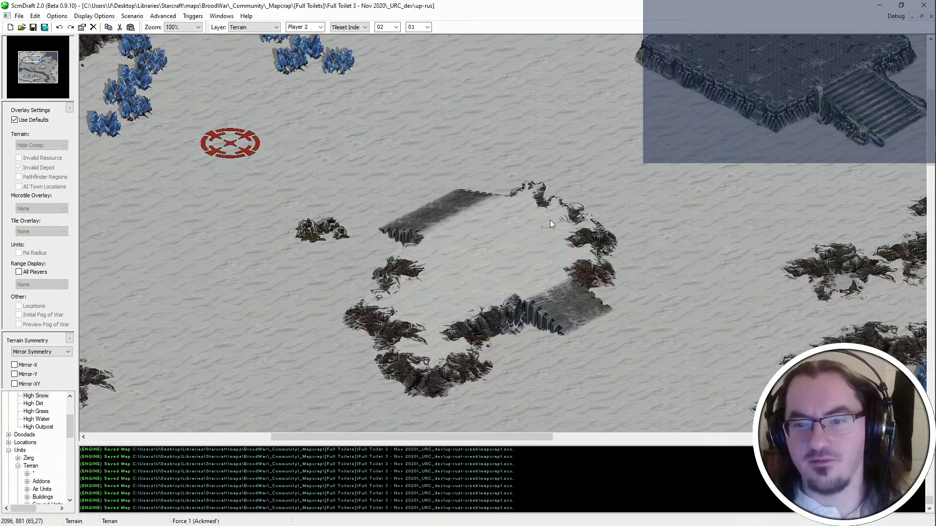
pyautogui.press('Up')
pyautogui.press('Left')
pyautogui.moveTo(429, 114); pyautogui.dragTo(149, 364)
pyautogui.click(342, 285)
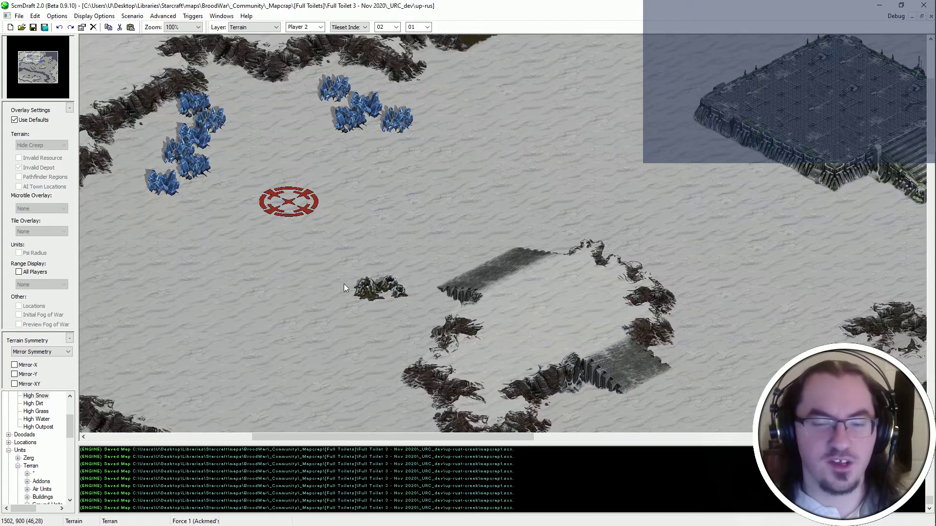
# Place indexed outpost wall tiles over the southwestern side of the small rock outcrop west of the raised area.
pyautogui.moveTo(621, 250); pyautogui.dragTo(500, 176, button='middle')
pyautogui.moveTo(807, 221); pyautogui.dragTo(926, 203, button='middle')
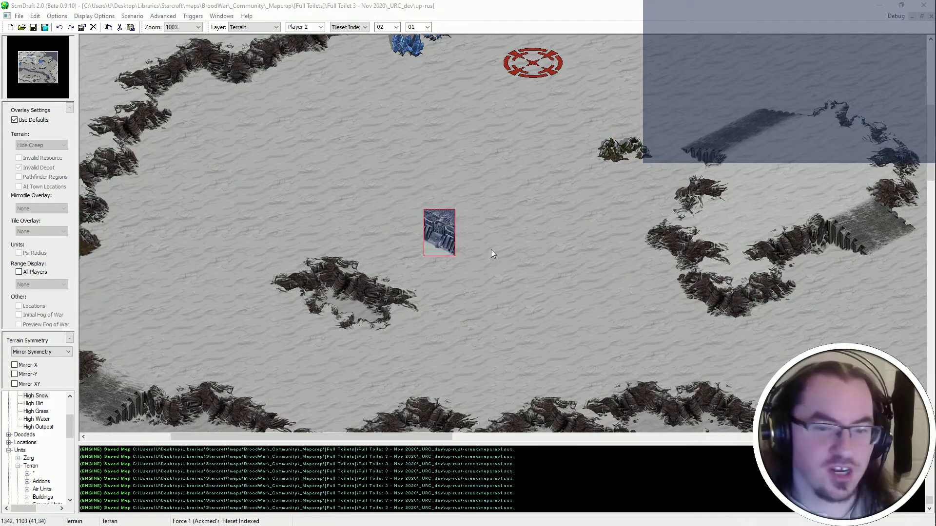
pyautogui.click(345, 310)
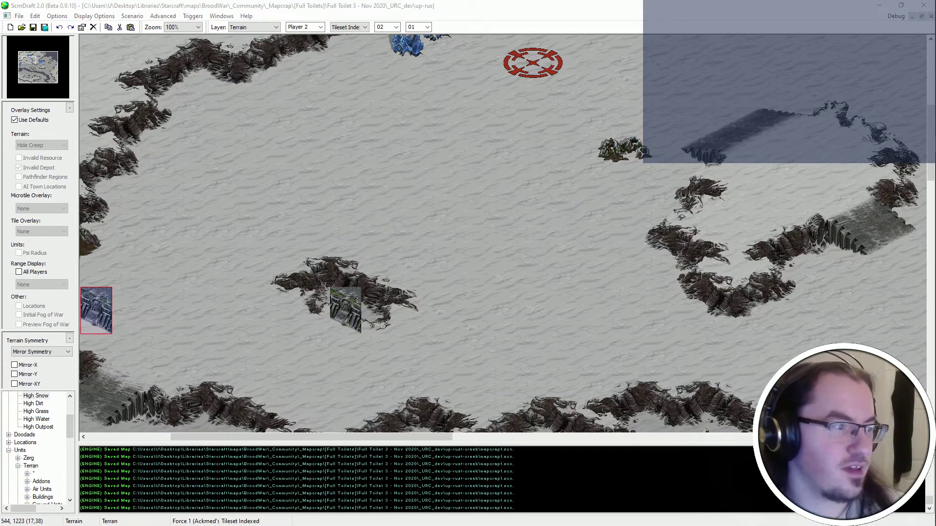
pyautogui.click(314, 294)
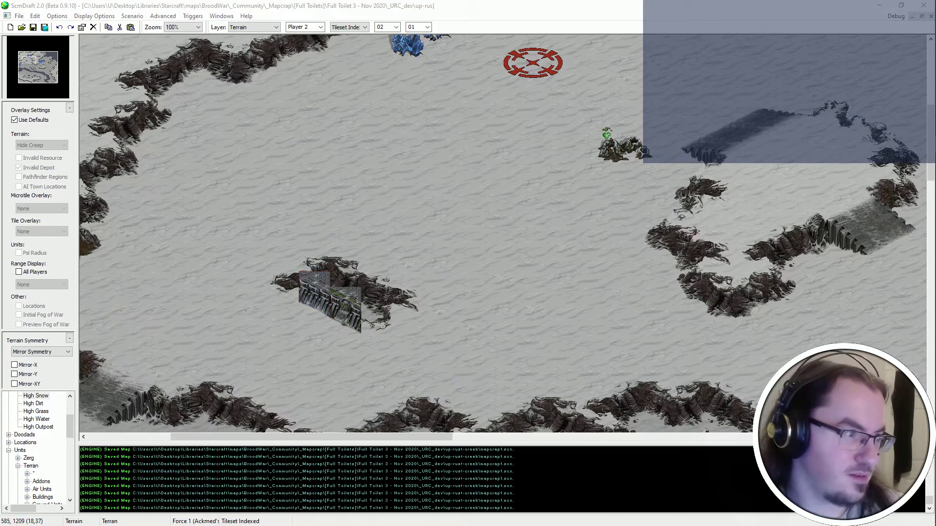
pyautogui.click(283, 280)
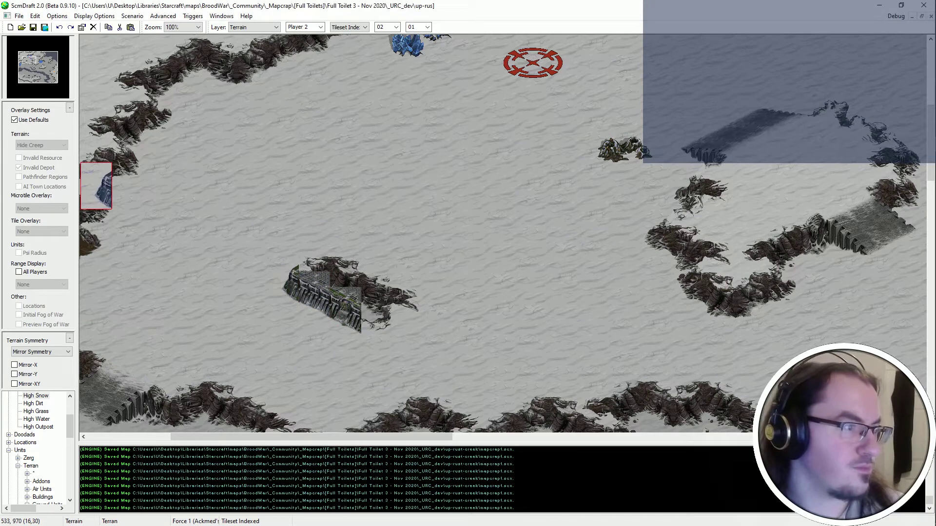
# Enclose the small outpost platform with indexed edge tiles along its northern side and wall tiles on its eastern and southeastern sides.
pyautogui.click(315, 256)
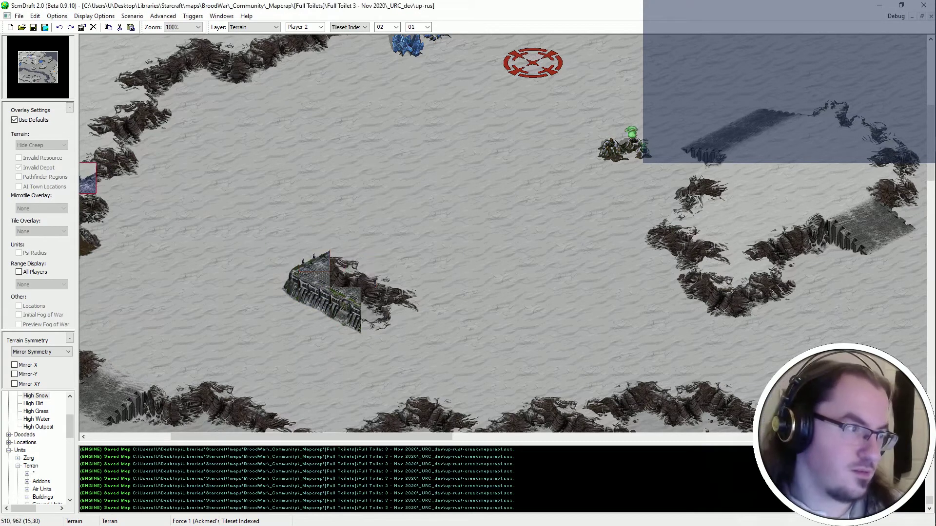
pyautogui.click(347, 260)
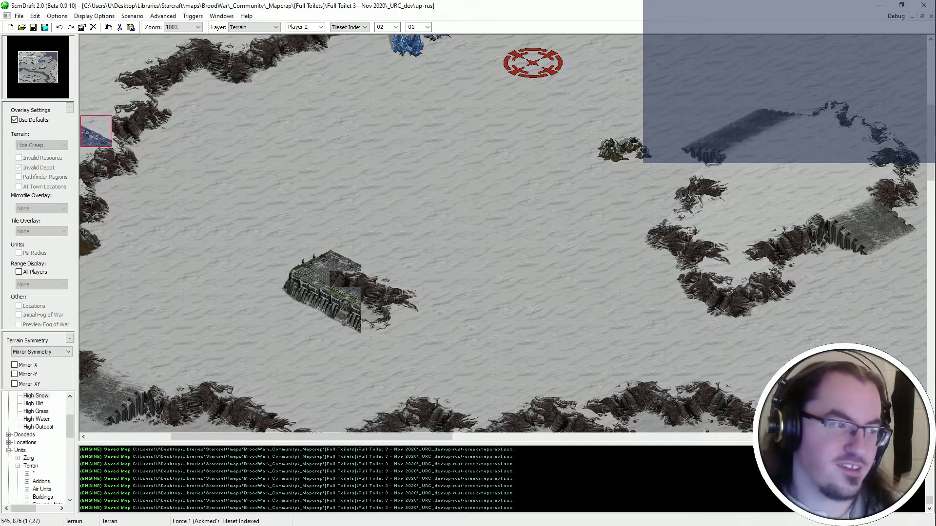
pyautogui.click(371, 279)
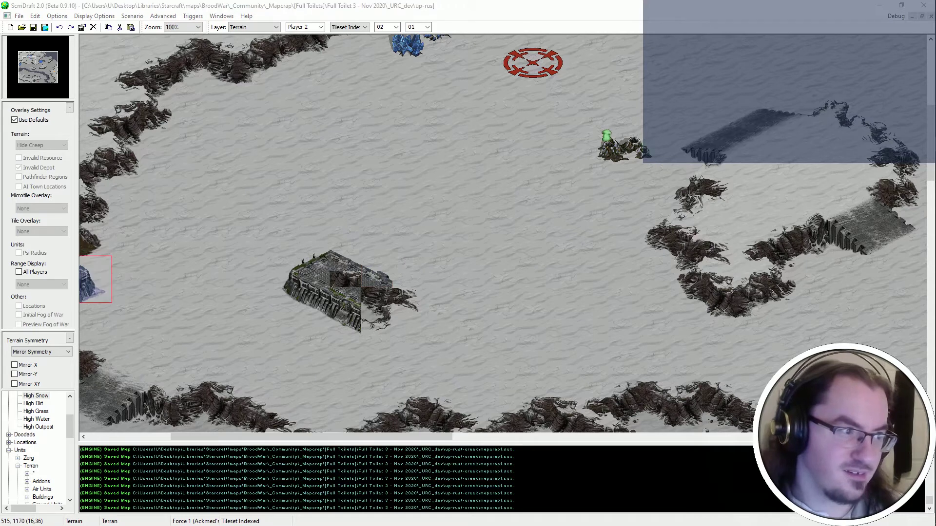
pyautogui.click(410, 296)
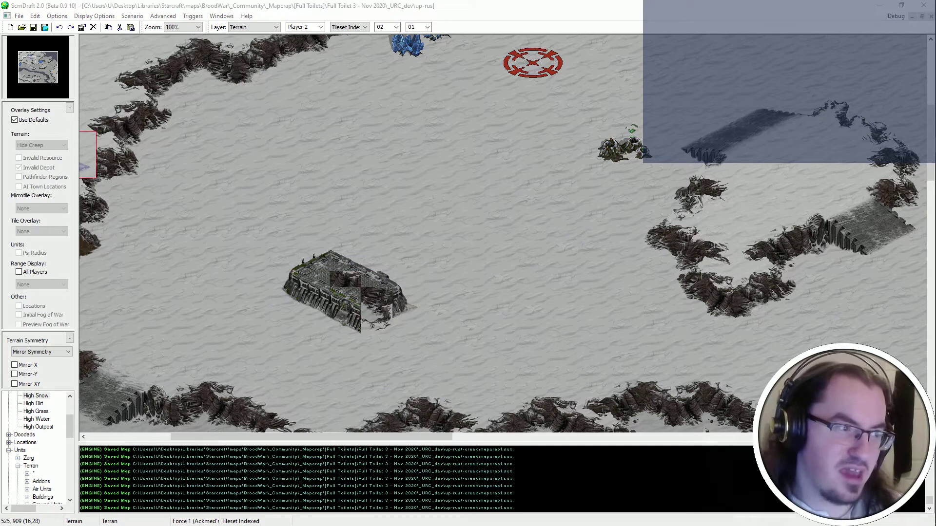
pyautogui.click(378, 311)
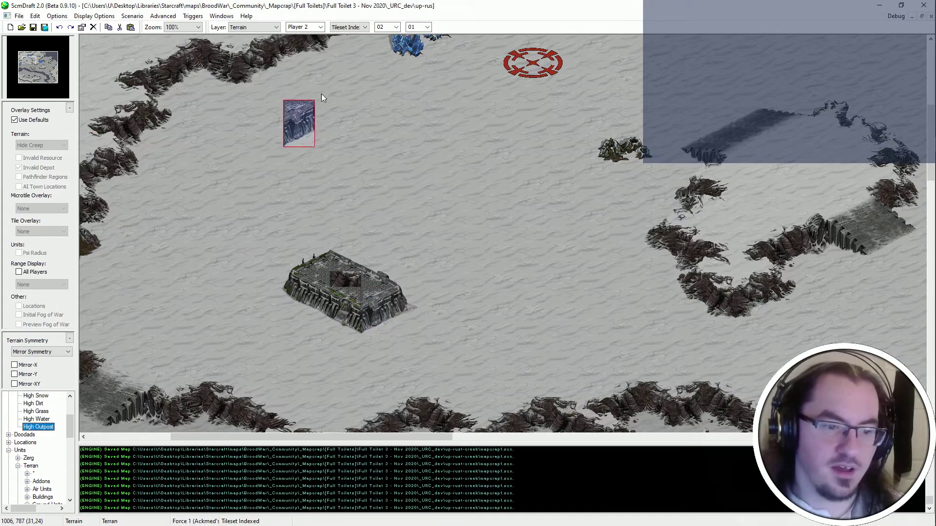
# Fill the gap in the middle of the small western outpost platform with rectangular High Outpost terrain.
pyautogui.click(362, 28)
pyautogui.click(349, 42)
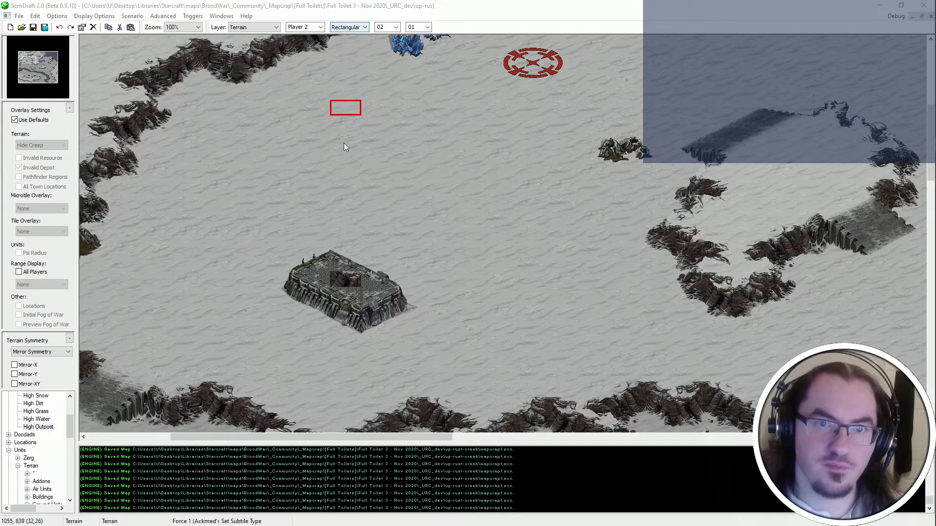
pyautogui.click(339, 274)
pyautogui.click(38, 427)
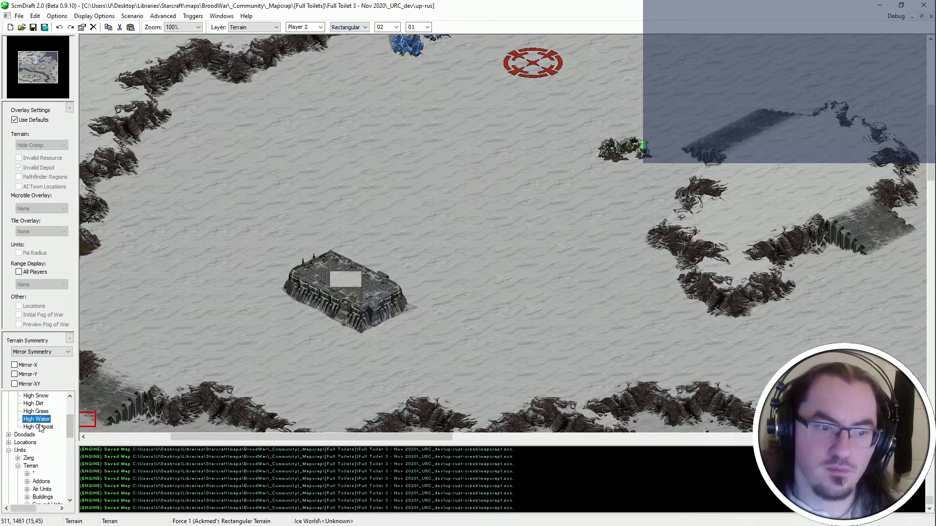
pyautogui.click(340, 301)
pyautogui.scroll(-1, 317, 274)
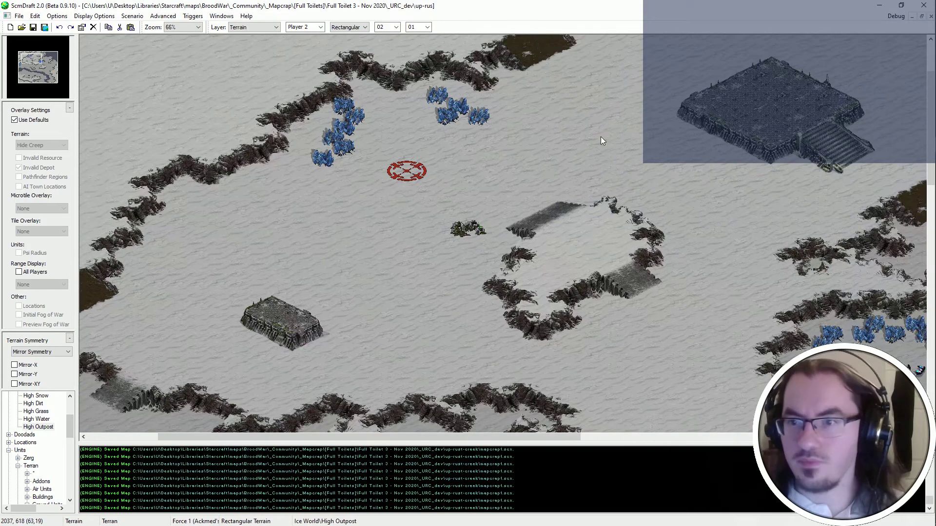
pyautogui.scroll(-1, 601, 139)
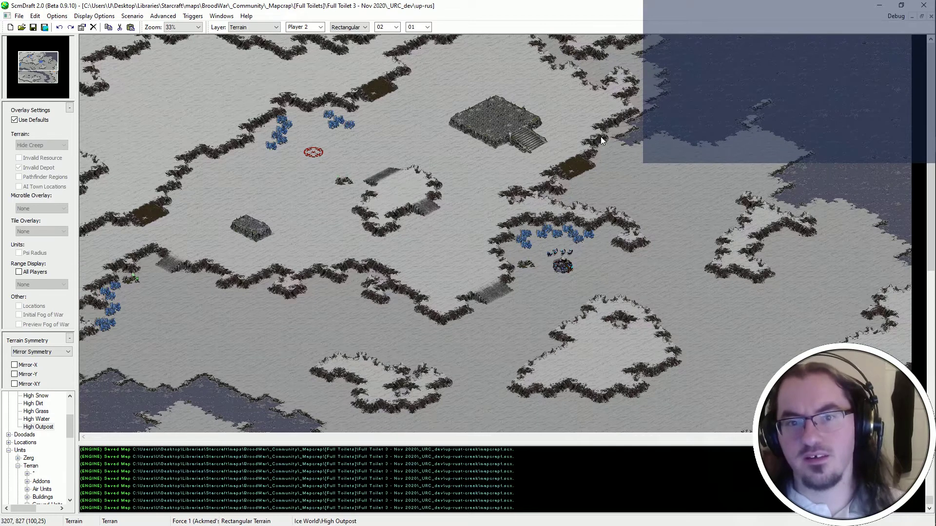
pyautogui.scroll(1, 331, 87)
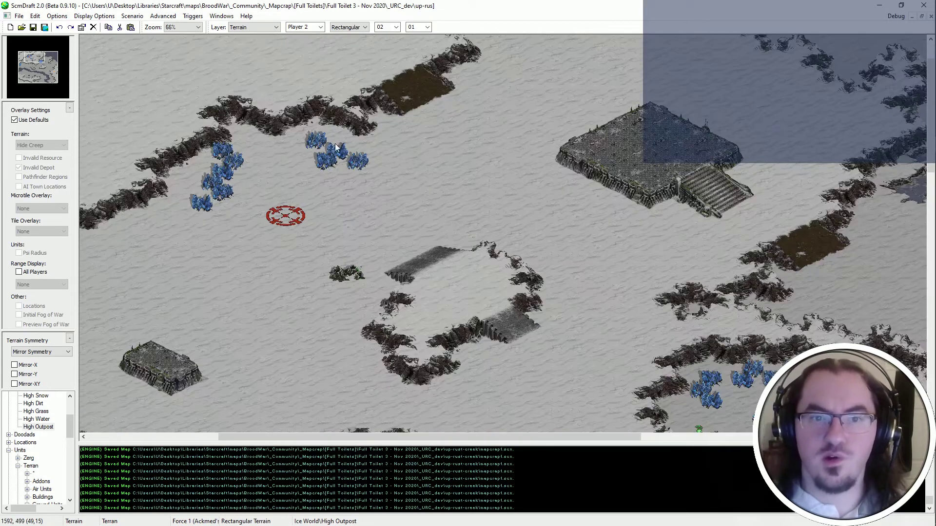
# Assemble a small rock pillar from indexed left and right wall tiles between the two mineral clusters.
pyautogui.press('Left')
pyautogui.press('Up')
pyautogui.press('Left')
pyautogui.press('Up')
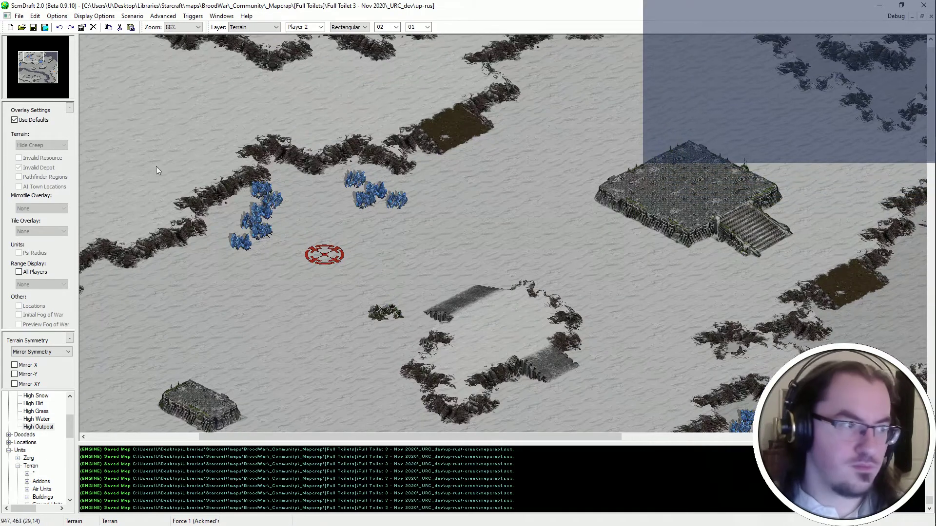
pyautogui.scroll(-1, 349, 28)
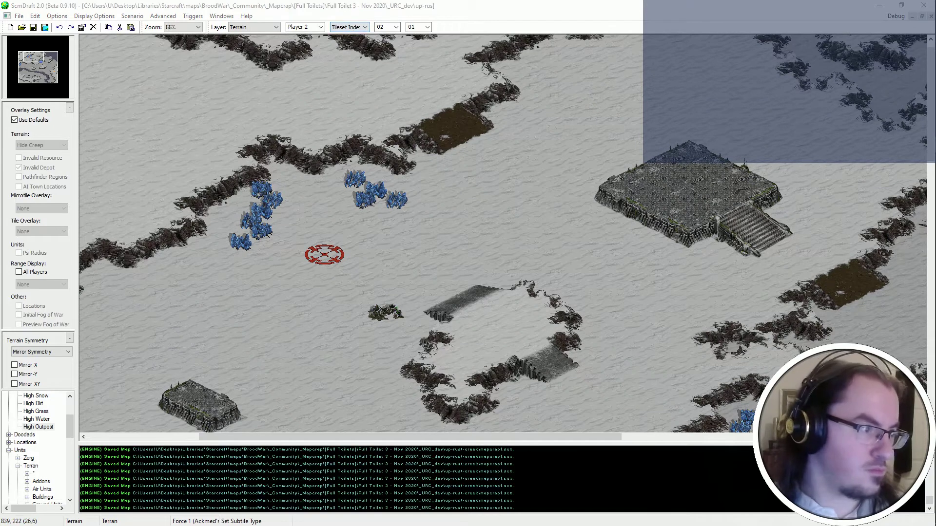
pyautogui.keyDown('ctrl'); pyautogui.scroll(1, 284, 191); pyautogui.keyUp('ctrl')
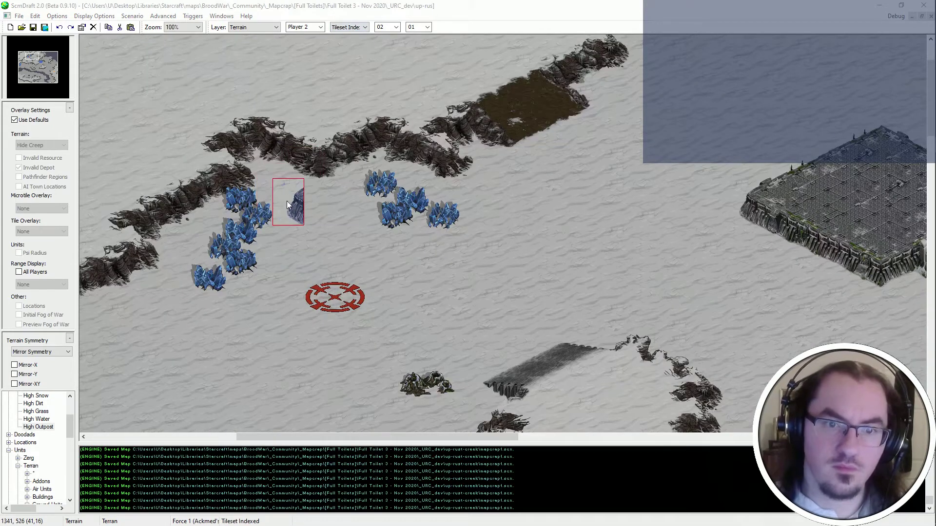
pyautogui.click(318, 212)
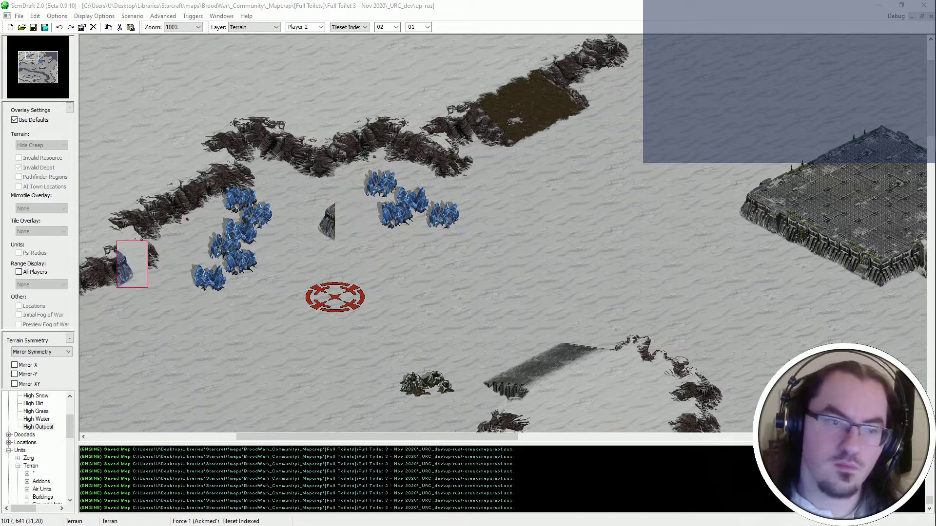
pyautogui.click(338, 223)
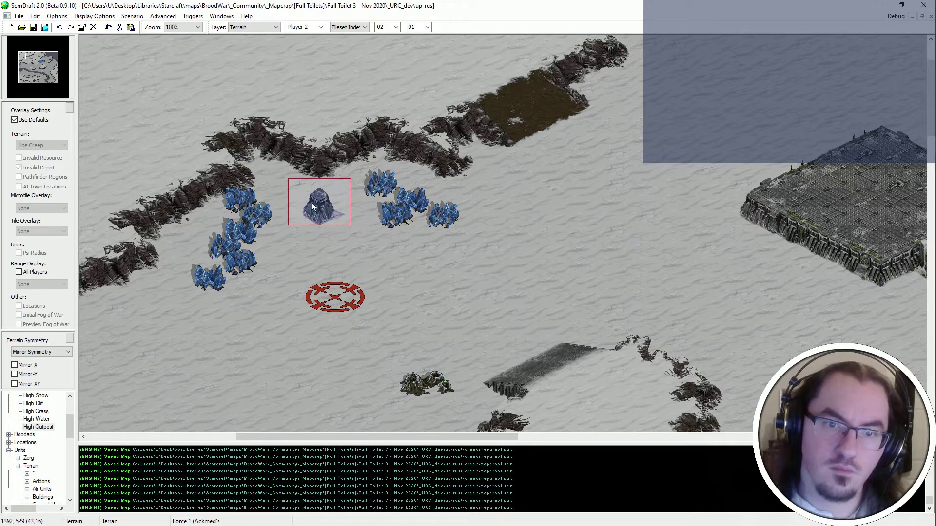
pyautogui.click(312, 203)
pyautogui.scroll(-1, 358, 241)
pyautogui.scroll(1, 344, 233)
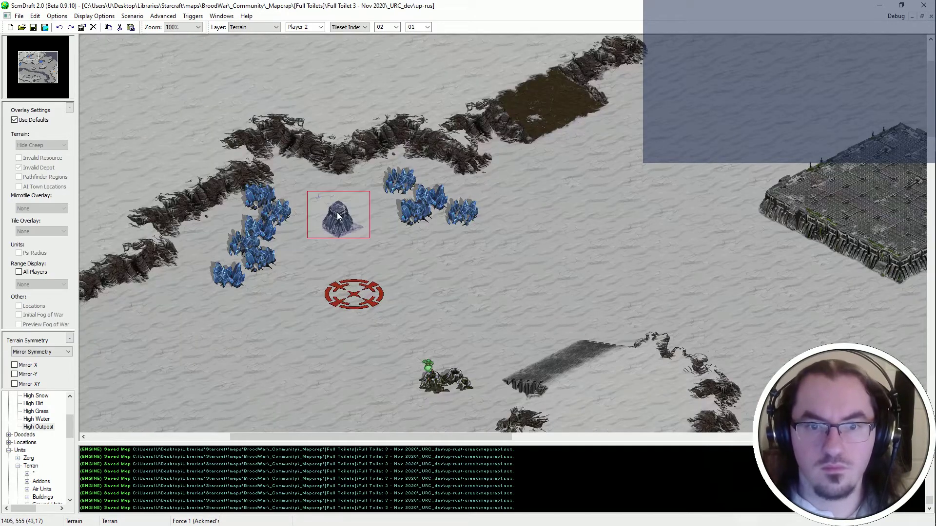
# Undo the pillar between the mineral clusters and place it just north of the raised area's northwestern ramp.
pyautogui.scroll(-1, 354, 190)
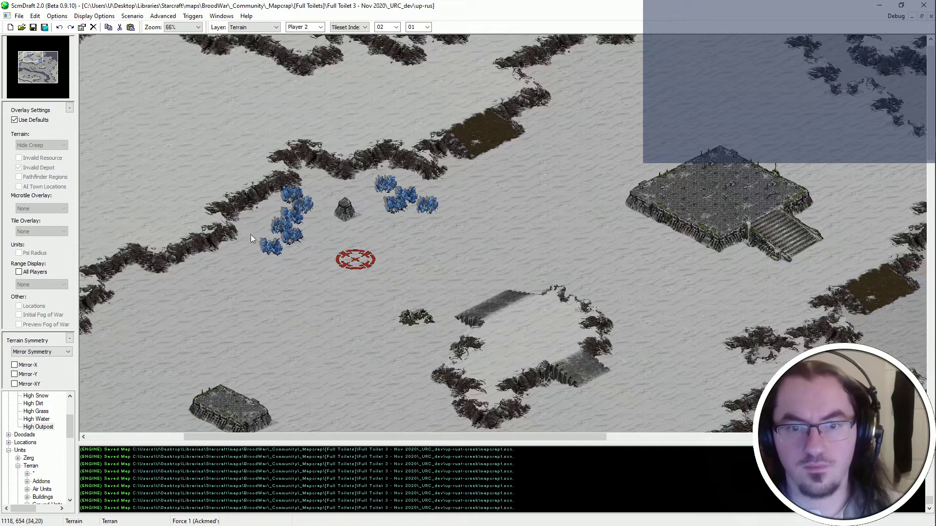
pyautogui.moveTo(134, 78); pyautogui.dragTo(317, 101, button='middle')
pyautogui.scroll(1, 443, 280)
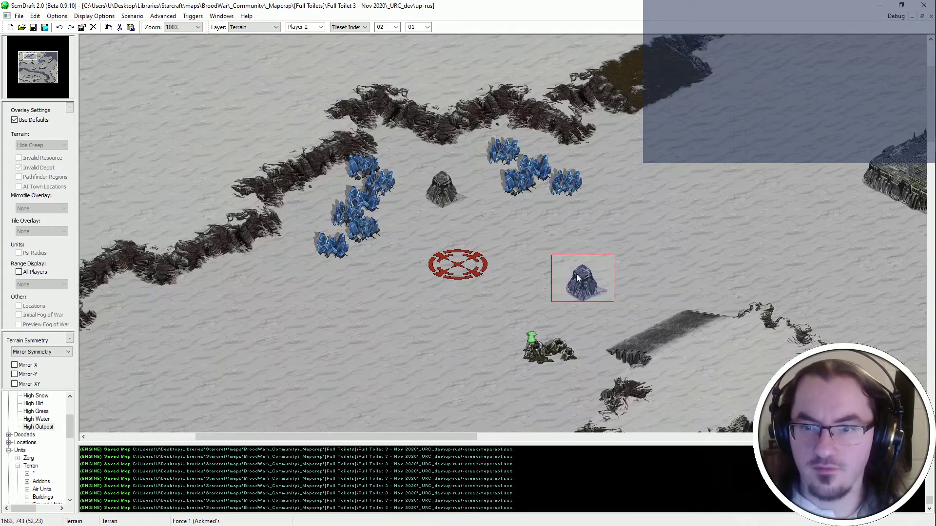
pyautogui.hotkey('ctrl', 'z')
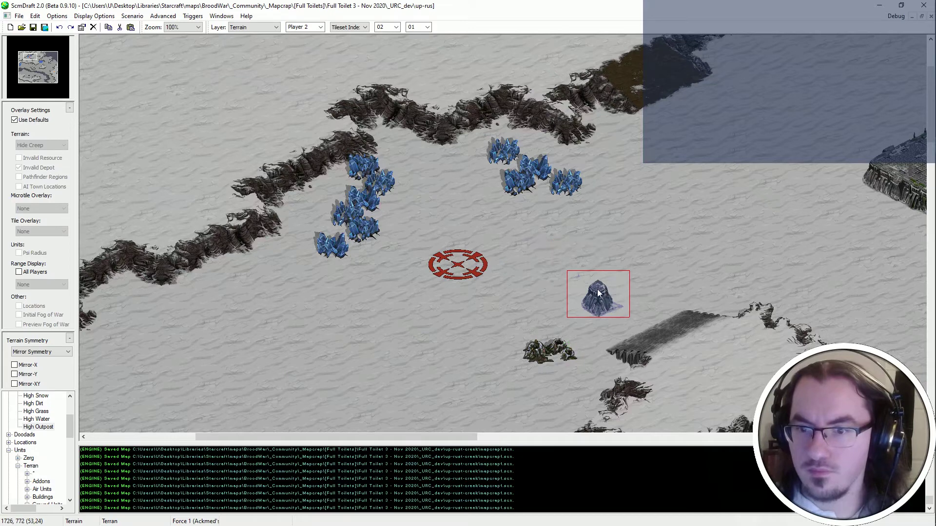
pyautogui.click(628, 269)
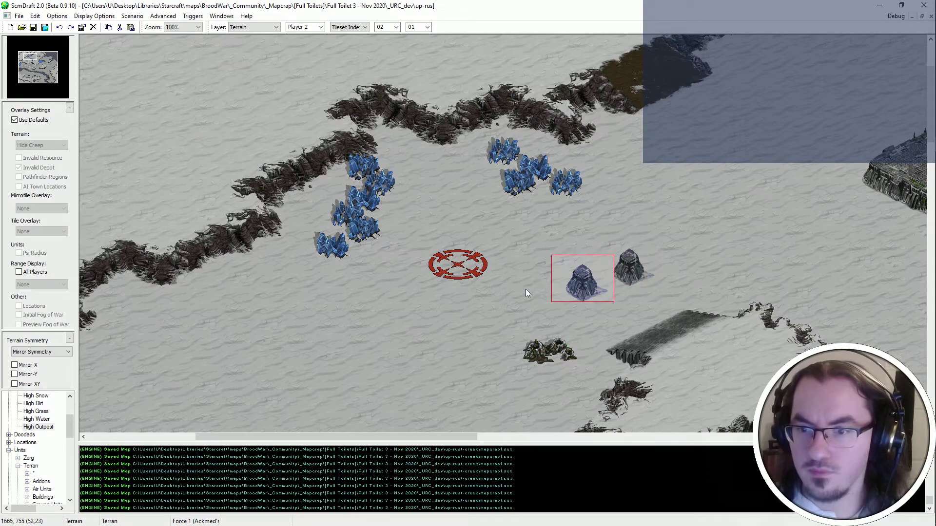
# Survey the mineral base, the outpost platforms and the raised area, and the wider map towards the eastern ice.
pyautogui.scroll(-2, 525, 293)
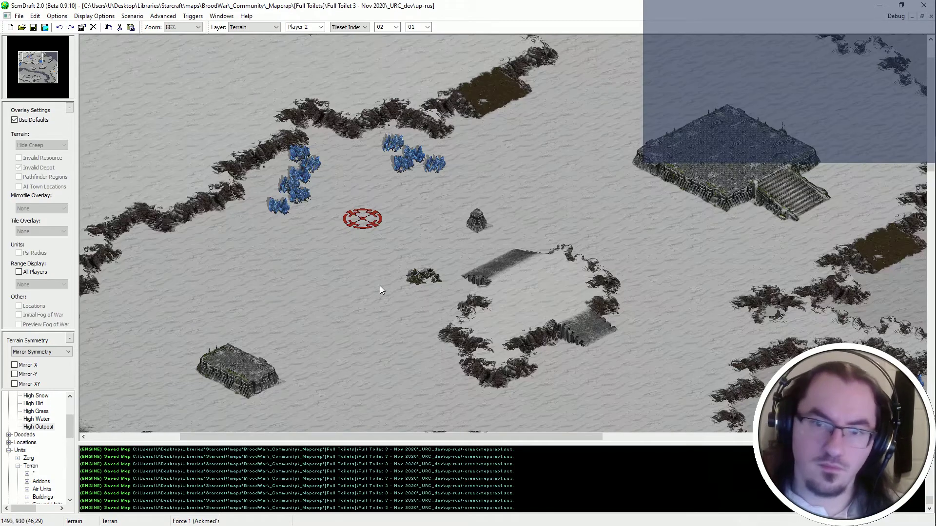
pyautogui.moveTo(125, 117); pyautogui.dragTo(202, 161, button='middle')
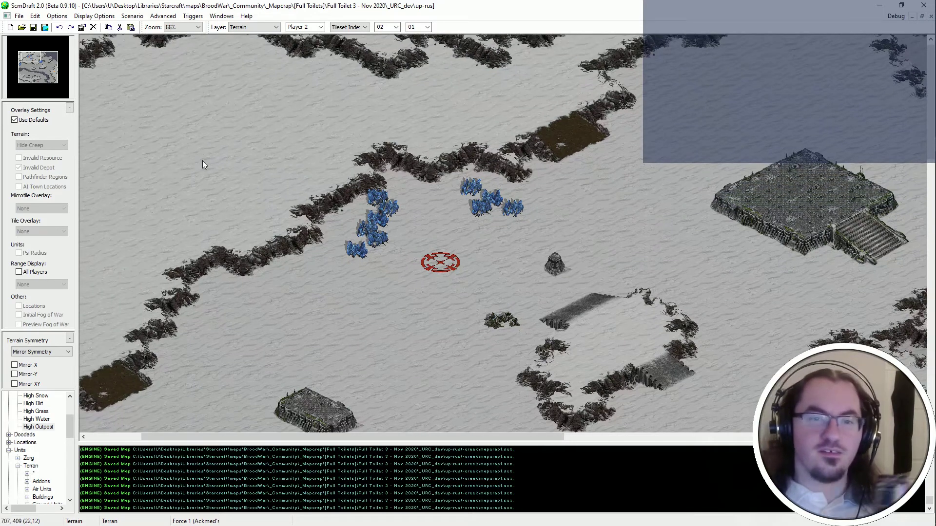
pyautogui.moveTo(309, 284); pyautogui.dragTo(350, 226, button='middle')
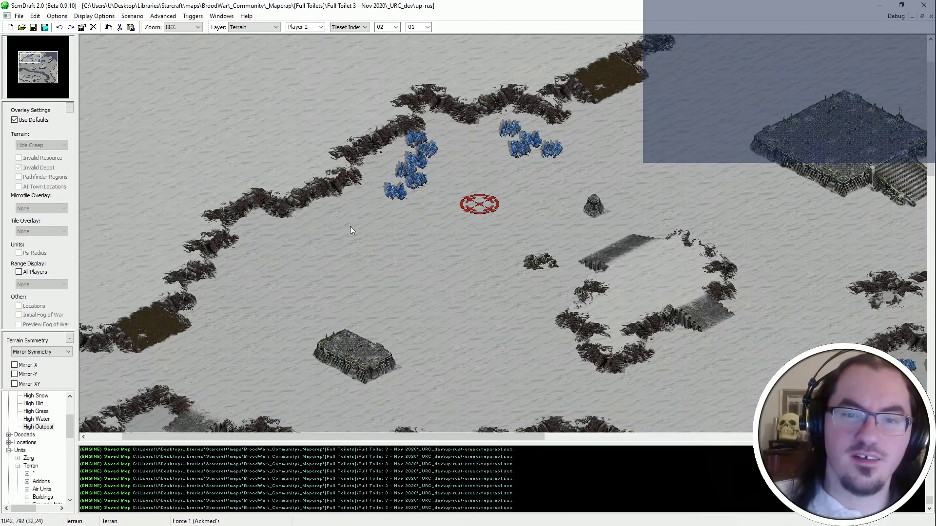
pyautogui.moveTo(312, 118); pyautogui.dragTo(365, 186, button='middle')
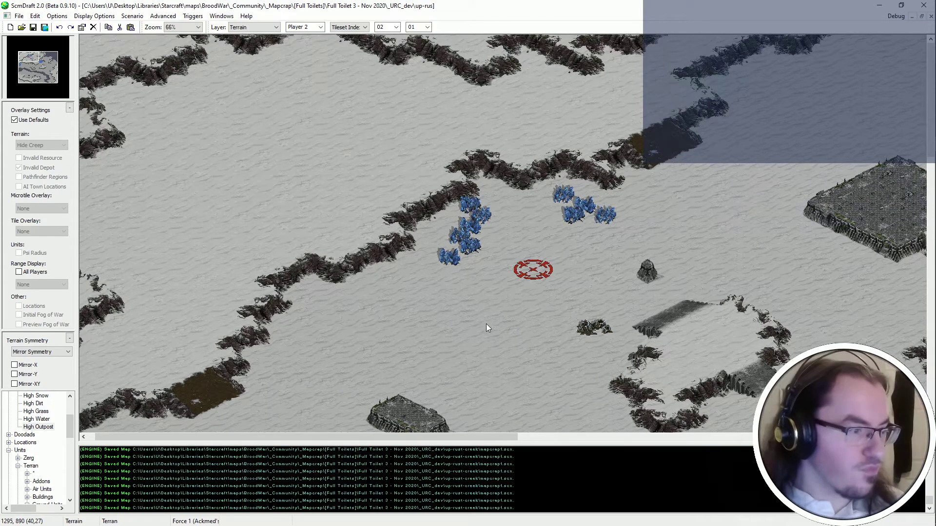
pyautogui.scroll(1, 439, 312)
pyautogui.scroll(1, 414, 332)
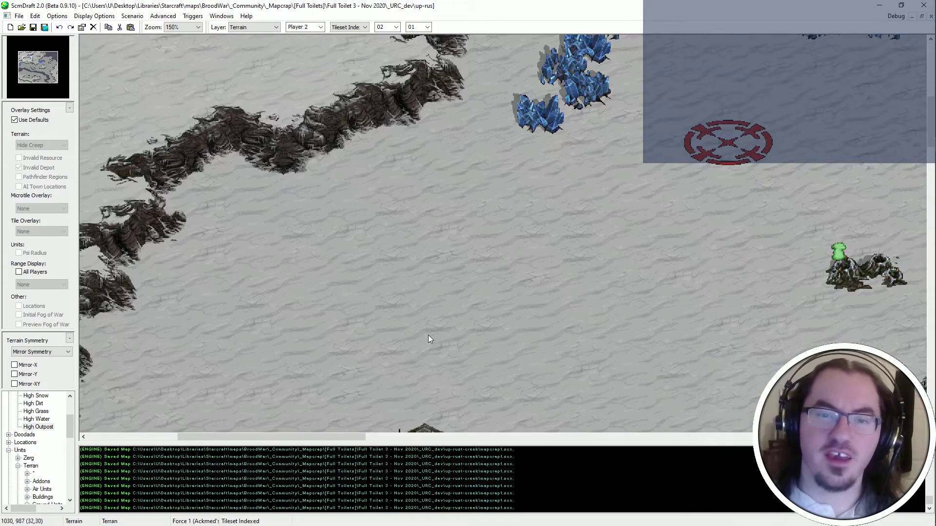
pyautogui.scroll(-1, 410, 317)
pyautogui.scroll(-2, 370, 176)
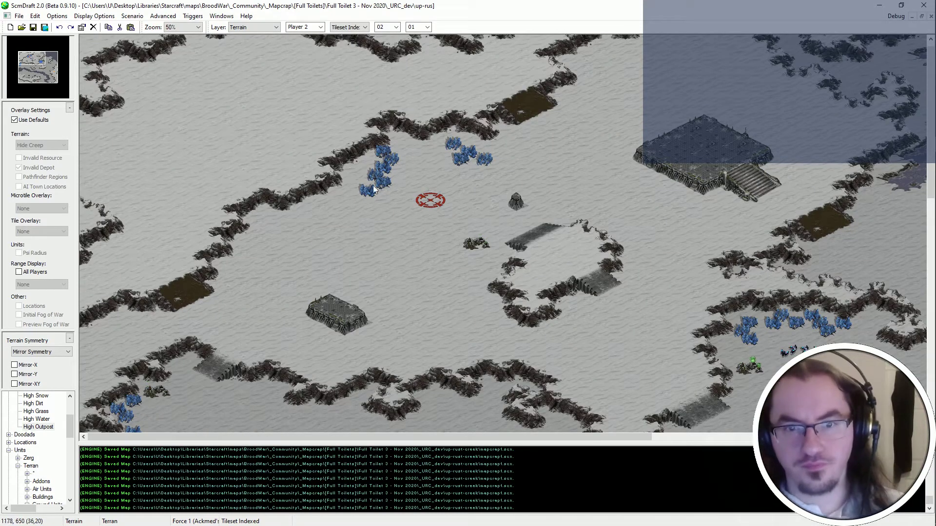
pyautogui.press('u')
pyautogui.scroll(-1, 341, 136)
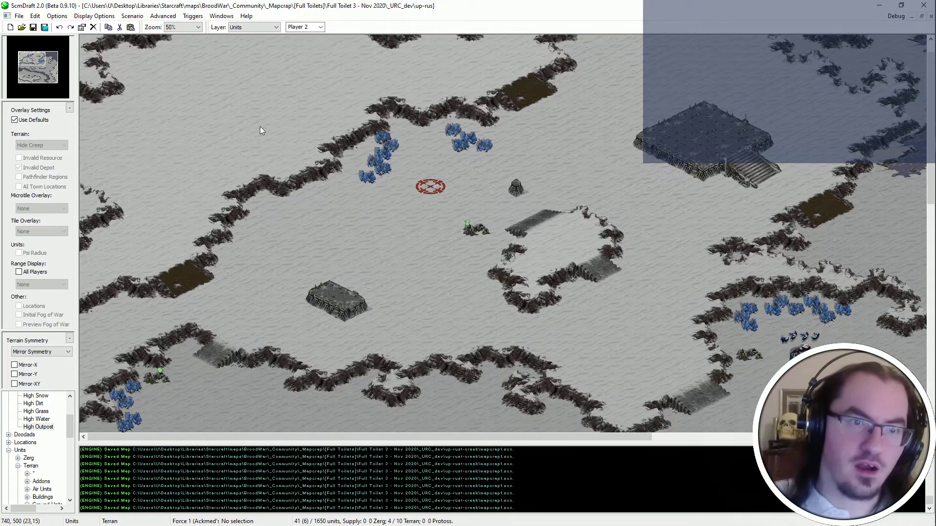
pyautogui.moveTo(374, 223); pyautogui.dragTo(627, 165, button='middle')
pyautogui.scroll(-1, 627, 165)
pyautogui.scroll(-1, 585, 181)
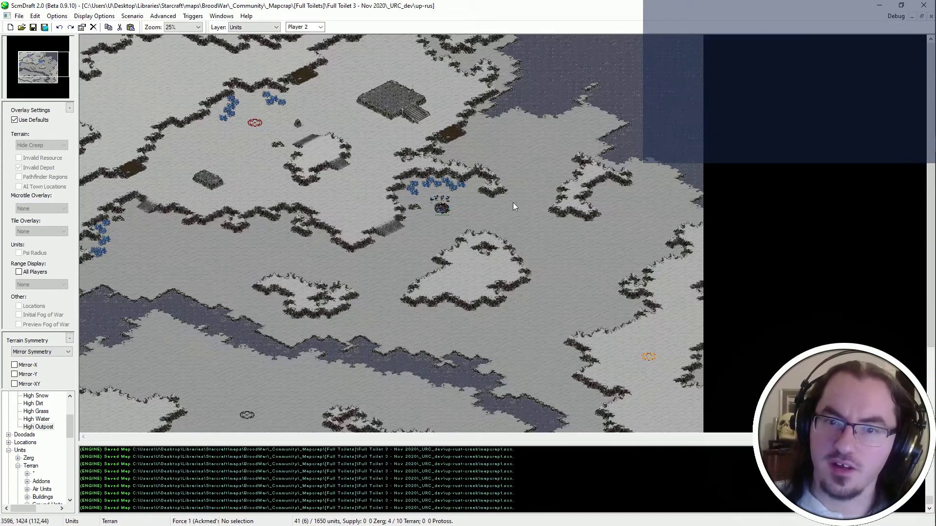
pyautogui.scroll(1, 513, 203)
pyautogui.moveTo(271, 318); pyautogui.dragTo(915, 0, button='middle')
pyautogui.scroll(1, 807, 90)
# Paint isometric Snow terrain along the northern map edge above the large northeastern ice area.
pyautogui.press('t')
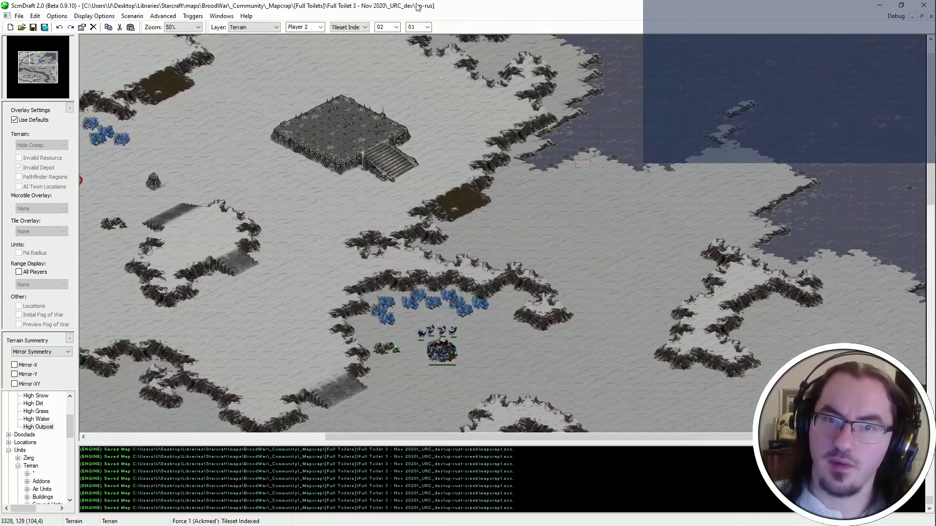
pyautogui.click(359, 26)
pyautogui.click(347, 36)
pyautogui.scroll(1, 624, 274)
pyautogui.scroll(1, 664, 100)
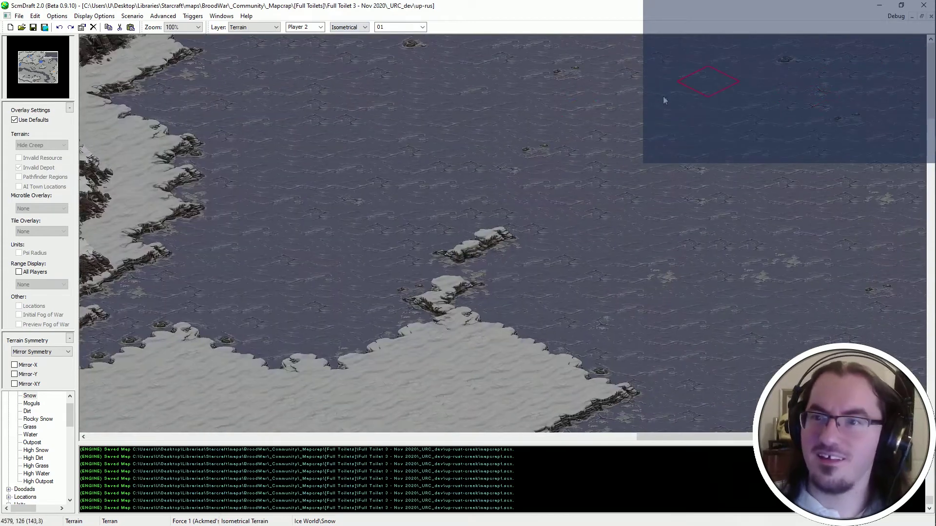
pyautogui.click(490, 39)
pyautogui.moveTo(709, 54); pyautogui.dragTo(845, 93)
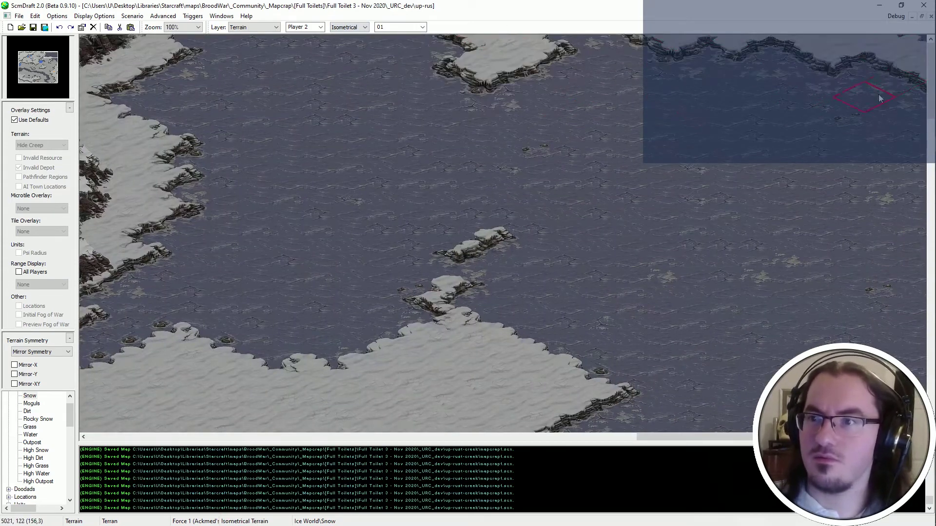
pyautogui.moveTo(746, 74)
pyautogui.mouseDown(button='middle')
pyautogui.moveTo(751, 50)
pyautogui.moveTo(774, 73)
pyautogui.mouseUp(button='middle')
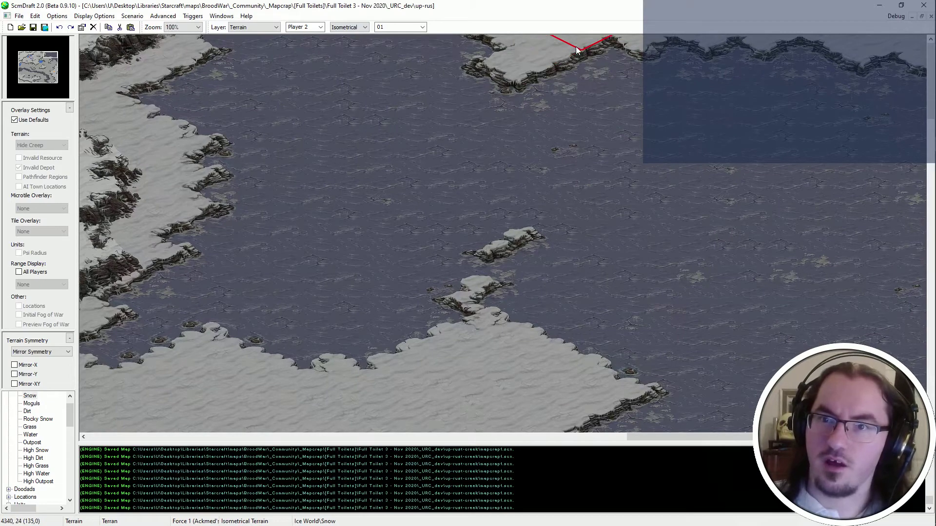
# Extend Snow inward from the eastern map edge into the ice area and cut an Ice notch into the new shore.
pyautogui.keyDown('ctrl'); pyautogui.scroll(-1, 712, 202); pyautogui.keyUp('ctrl')
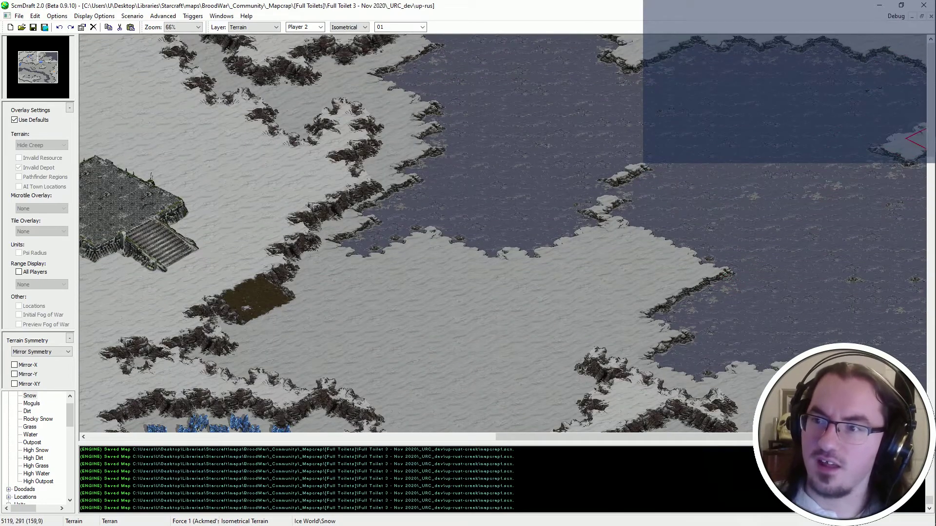
pyautogui.moveTo(930, 127)
pyautogui.mouseDown()
pyautogui.moveTo(930, 185)
pyautogui.moveTo(930, 145)
pyautogui.mouseUp()
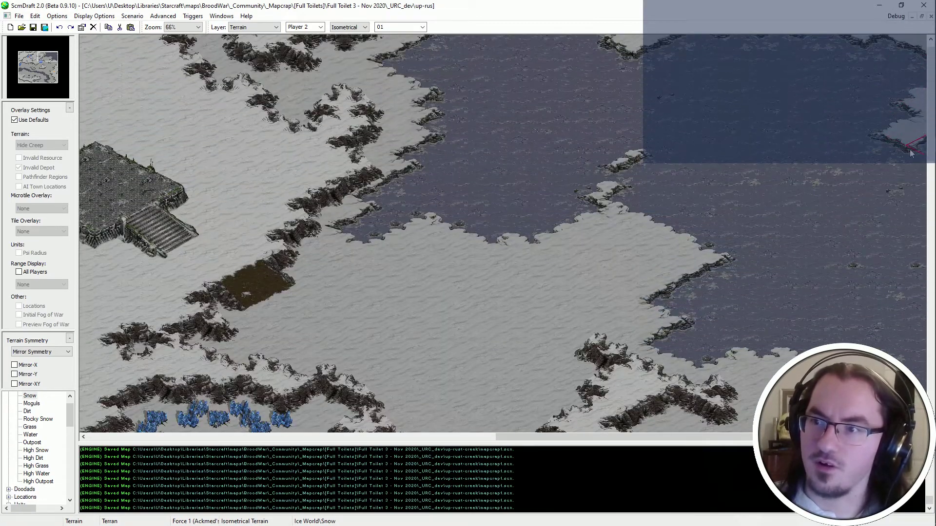
pyautogui.scroll(1, 907, 151)
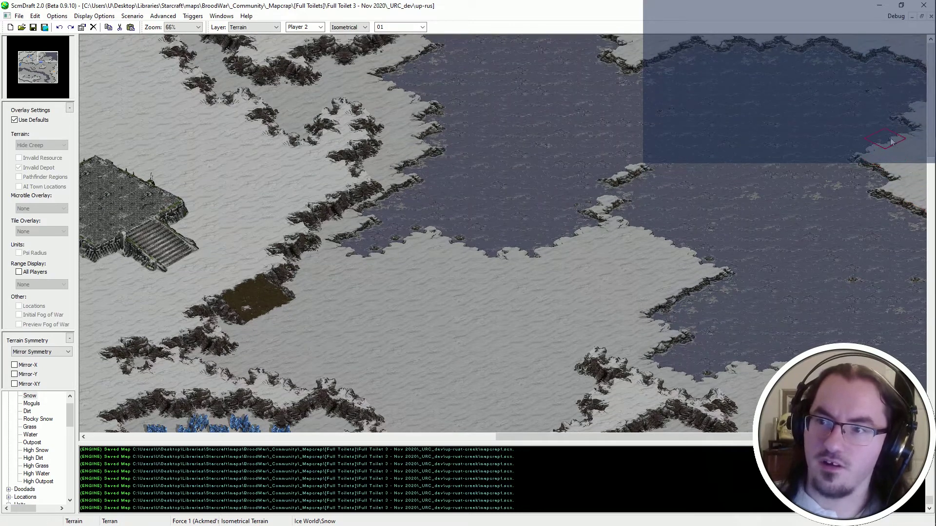
pyautogui.click(891, 141)
pyautogui.click(855, 121)
pyautogui.rightClick(790, 167)
pyautogui.click(866, 139)
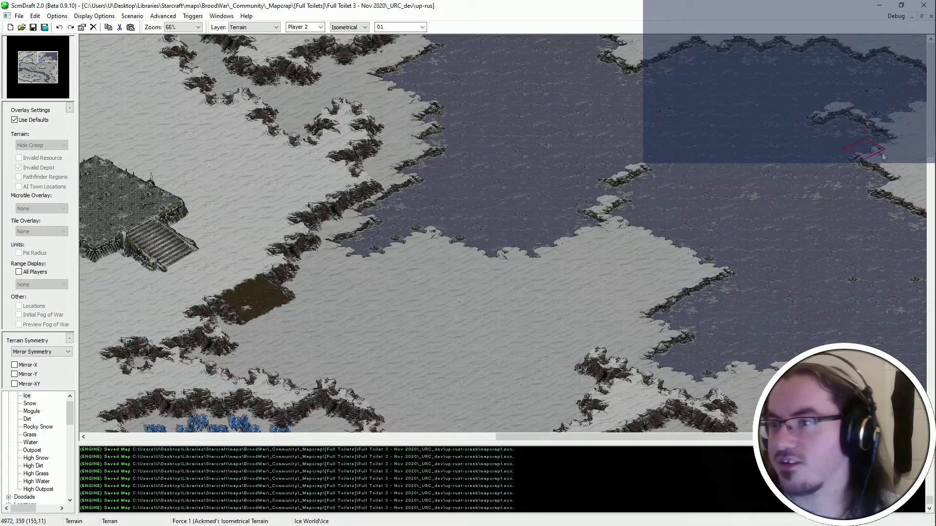
# Paint Snow to join the eastern shore to the northern one and push the northeastern shoreline southward.
pyautogui.rightClick(916, 159)
pyautogui.click(905, 109)
pyautogui.click(919, 97)
pyautogui.click(920, 71)
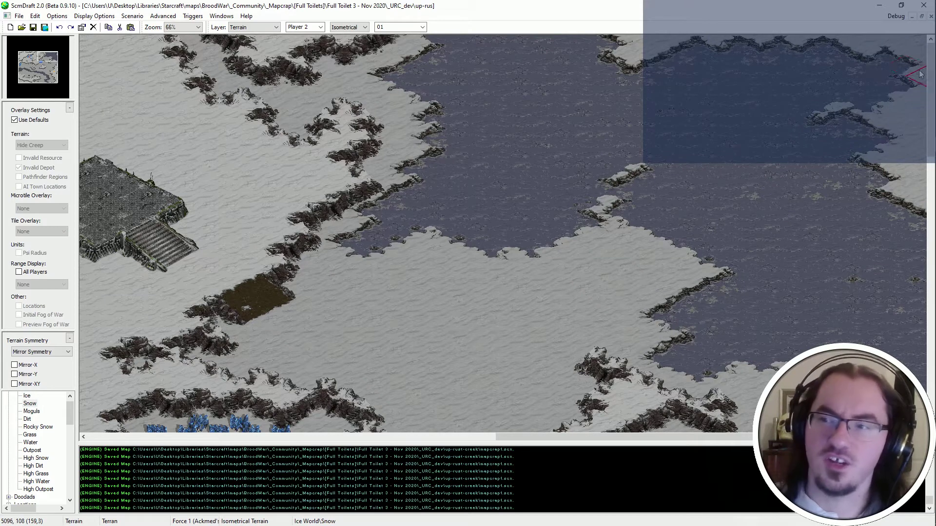
pyautogui.click(805, 77)
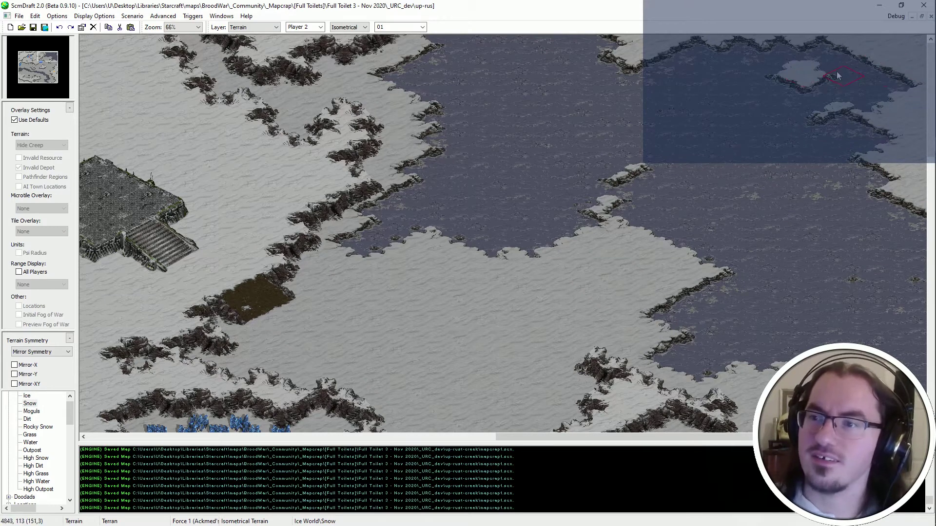
pyautogui.click(826, 60)
pyautogui.click(803, 54)
pyautogui.click(877, 78)
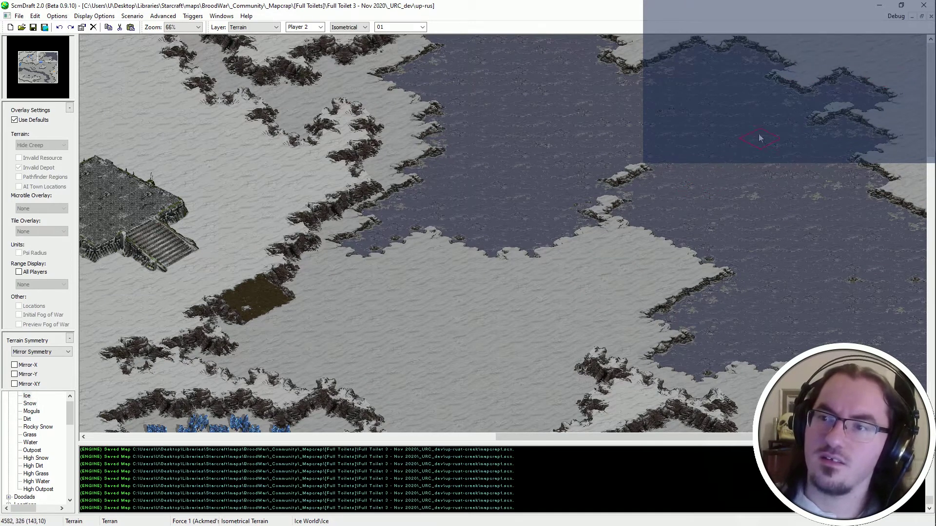
# Trim the snow bulge on the northeastern shoreline back with Ice terrain.
pyautogui.click(798, 98)
pyautogui.click(784, 64)
pyautogui.click(802, 55)
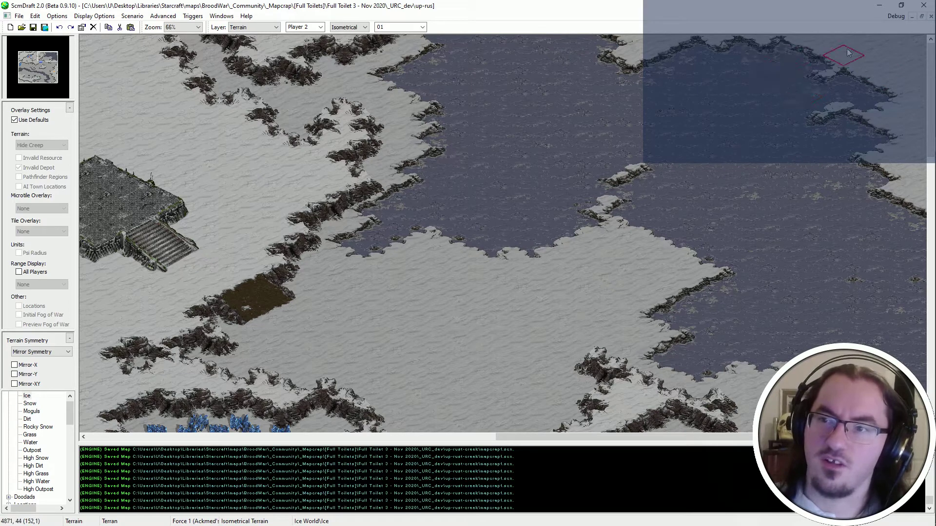
# Reshape the northern shoreline of the northeastern ice area with small Snow and Ice patches for a more jagged outline.
pyautogui.rightClick(842, 54)
pyautogui.click(761, 53)
pyautogui.rightClick(739, 57)
pyautogui.click(740, 58)
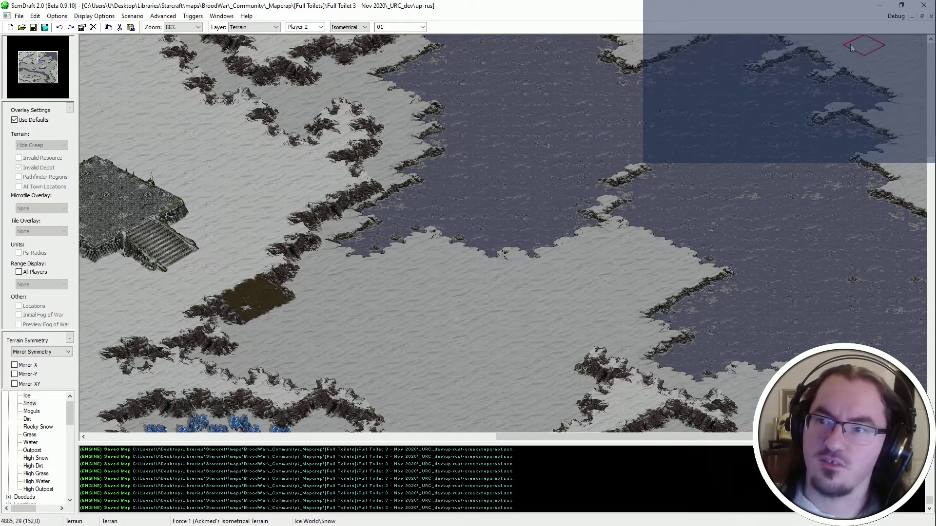
pyautogui.click(753, 48)
pyautogui.click(762, 40)
pyautogui.click(751, 54)
pyautogui.click(722, 51)
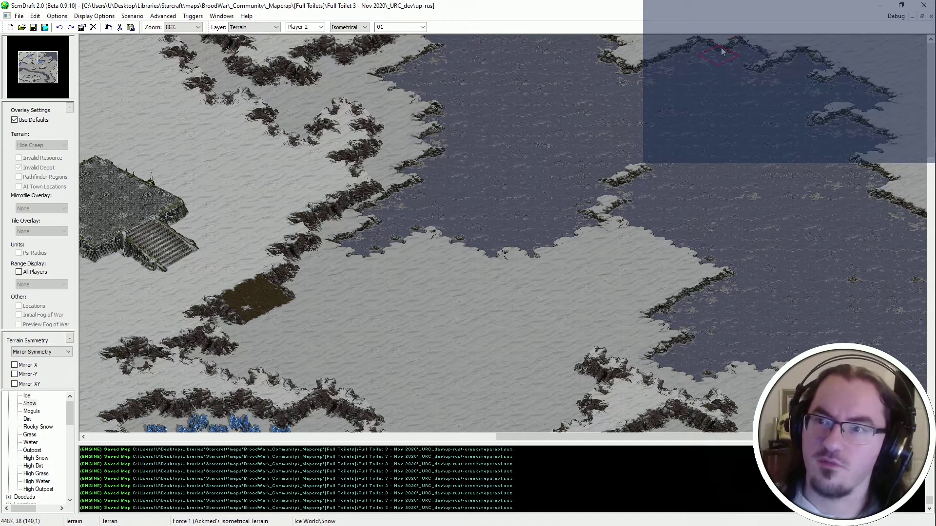
# Extend Snow into the cove below the northeastern shore and touch up the northern shoreline with Ice and Snow.
pyautogui.click(825, 71)
pyautogui.rightClick(868, 59)
pyautogui.click(844, 76)
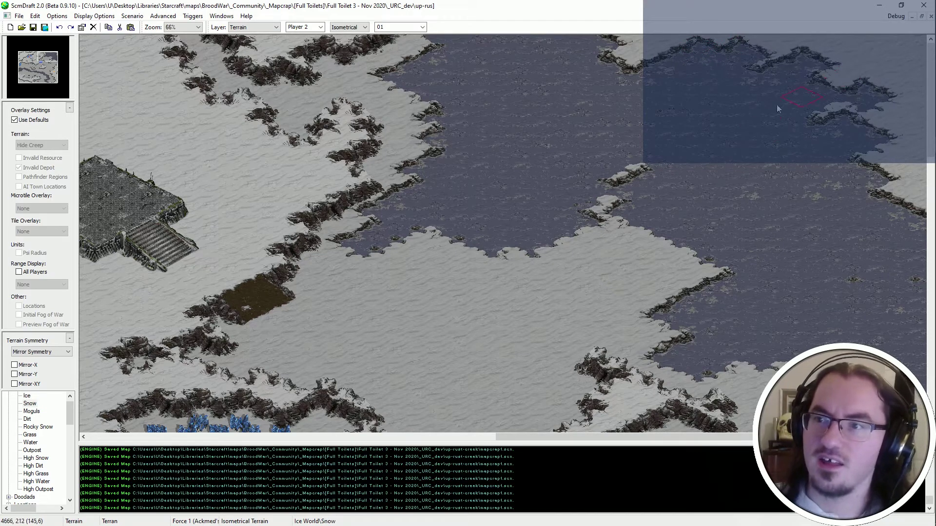
pyautogui.click(683, 69)
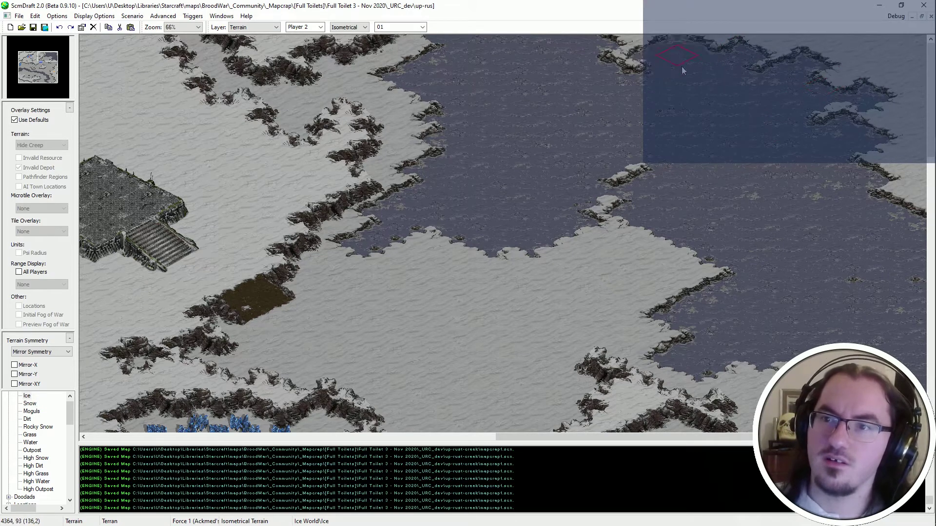
pyautogui.moveTo(785, 44); pyautogui.dragTo(830, 44)
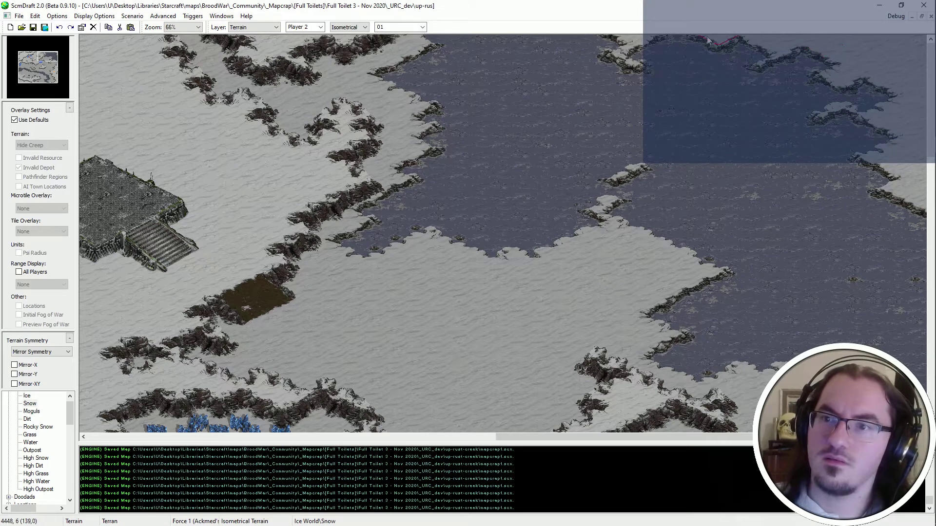
pyautogui.moveTo(708, 40)
pyautogui.mouseDown()
pyautogui.moveTo(670, 43)
pyautogui.moveTo(650, 57)
pyautogui.moveTo(700, 132)
pyautogui.mouseUp()
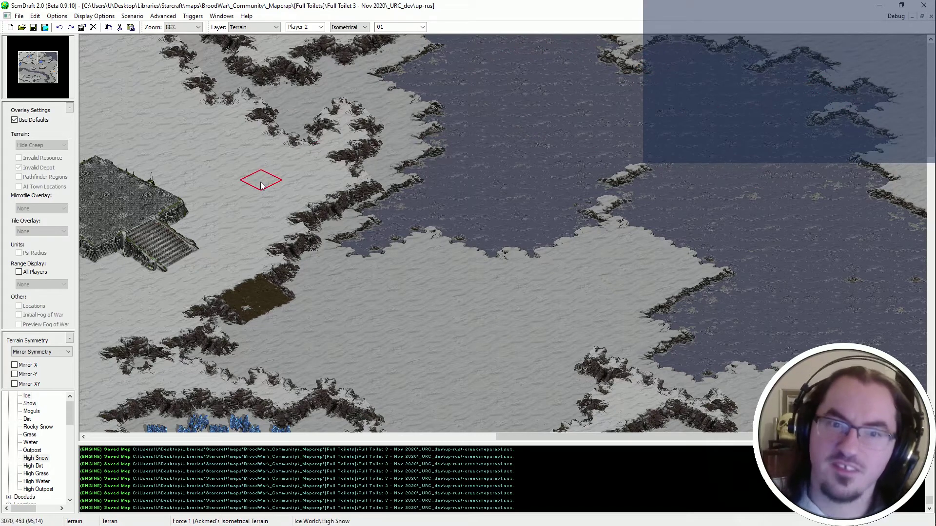
# Raise High Snow cliffs in the northeastern corner and widen the eastern shore westward into the ice with Snow.
pyautogui.moveTo(929, 53)
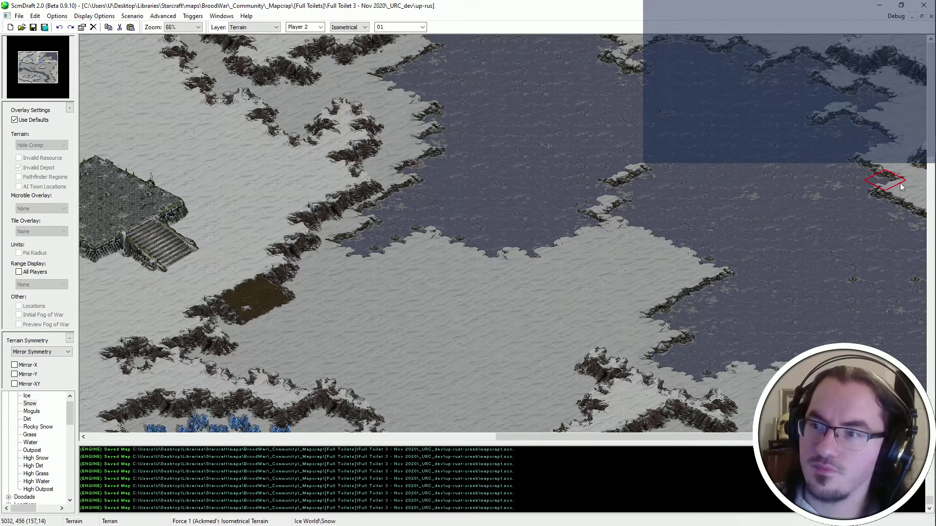
pyautogui.moveTo(840, 199)
pyautogui.mouseDown()
pyautogui.moveTo(850, 192)
pyautogui.moveTo(799, 183)
pyautogui.moveTo(808, 216)
pyautogui.moveTo(902, 212)
pyautogui.moveTo(888, 258)
pyautogui.moveTo(851, 264)
pyautogui.moveTo(882, 302)
pyautogui.moveTo(911, 300)
pyautogui.moveTo(912, 232)
pyautogui.moveTo(921, 285)
pyautogui.moveTo(864, 232)
pyautogui.moveTo(842, 243)
pyautogui.moveTo(839, 232)
pyautogui.mouseUp()
pyautogui.scroll(-2, 838, 232)
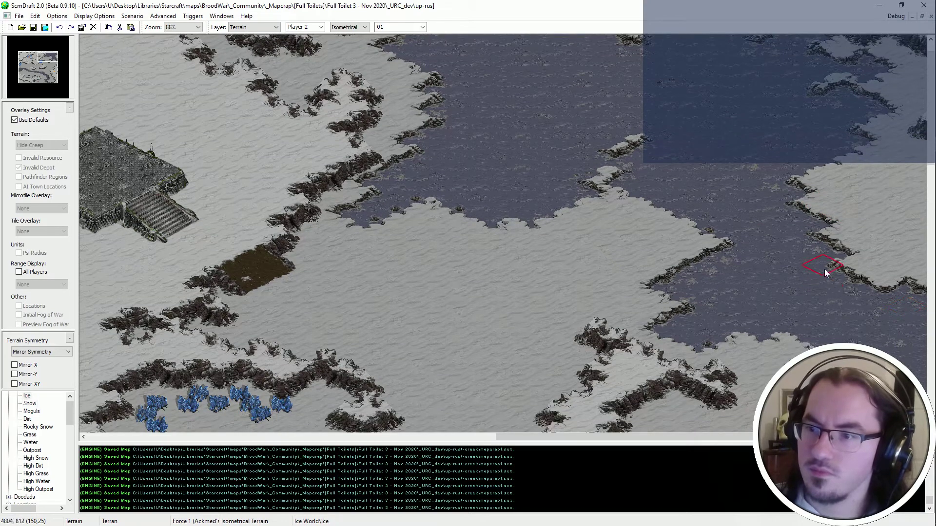
# Trim the central snow mass's eastern tip and the facing eastern shore with Ice terrain.
pyautogui.scroll(-1, 838, 267)
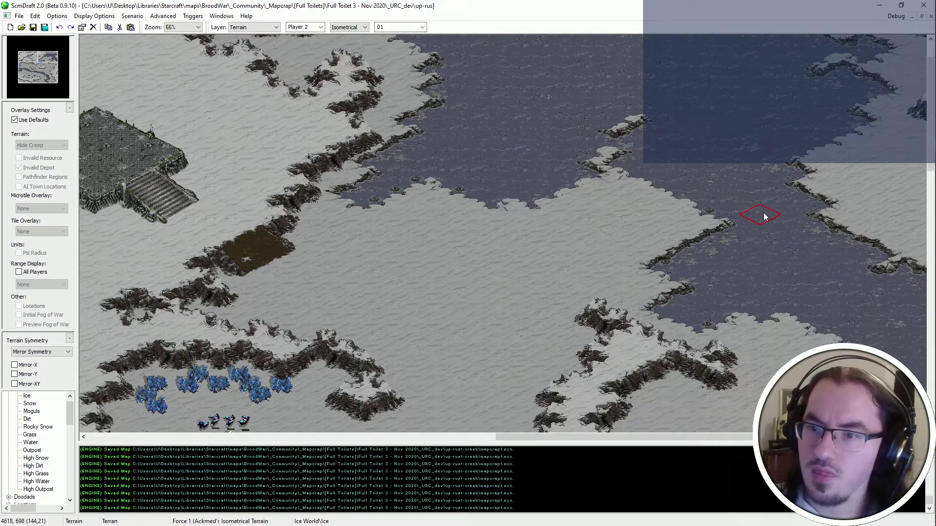
pyautogui.keyDown('ctrl'); pyautogui.scroll(2, 748, 234); pyautogui.keyUp('ctrl')
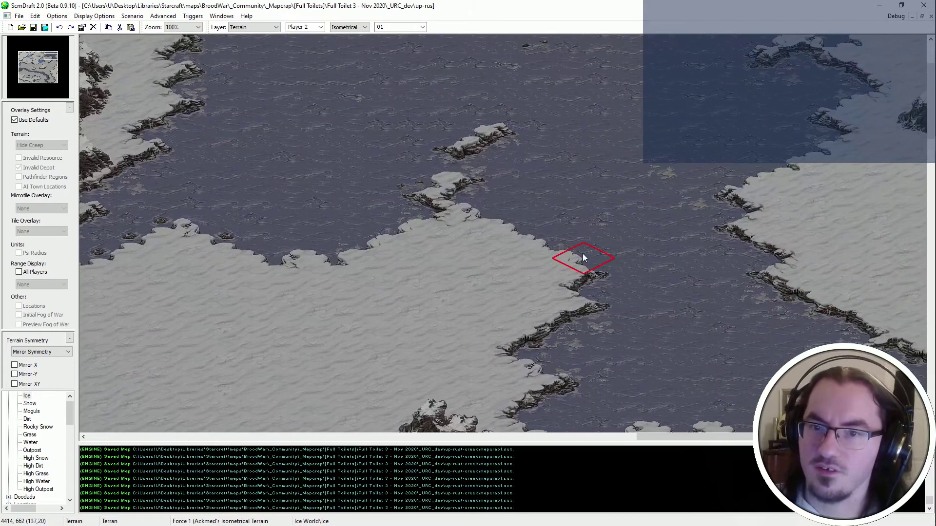
pyautogui.scroll(-1, 580, 254)
pyautogui.keyDown('ctrl'); pyautogui.scroll(-2, 580, 206); pyautogui.keyUp('ctrl')
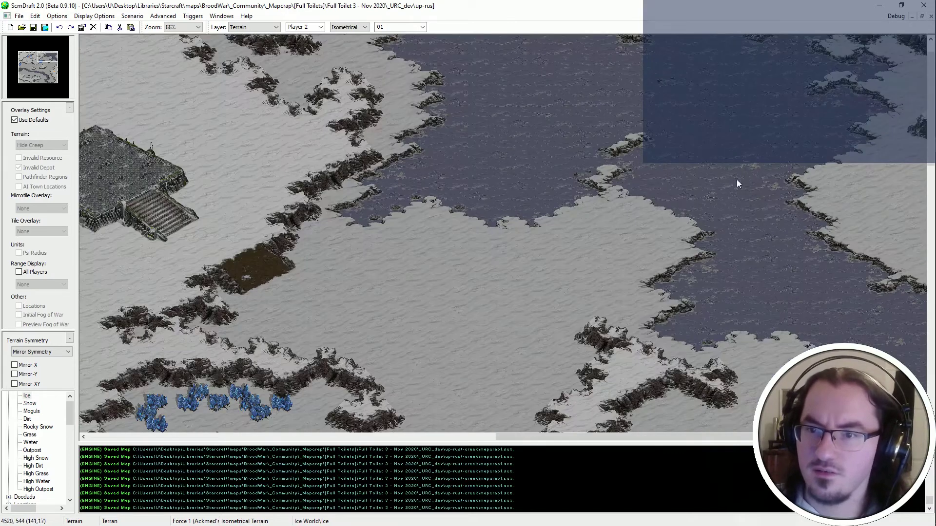
# Mark out the shoreline stretches on both sides of the ice channel to compare their shapes.
pyautogui.keyDown('ctrl'); pyautogui.scroll(2, 685, 218); pyautogui.keyUp('ctrl')
pyautogui.press('Escape')
pyautogui.moveTo(546, 166); pyautogui.dragTo(466, 246)
pyautogui.moveTo(577, 149); pyautogui.dragTo(466, 292)
pyautogui.moveTo(608, 195); pyautogui.dragTo(463, 315)
pyautogui.scroll(-3, 498, 249)
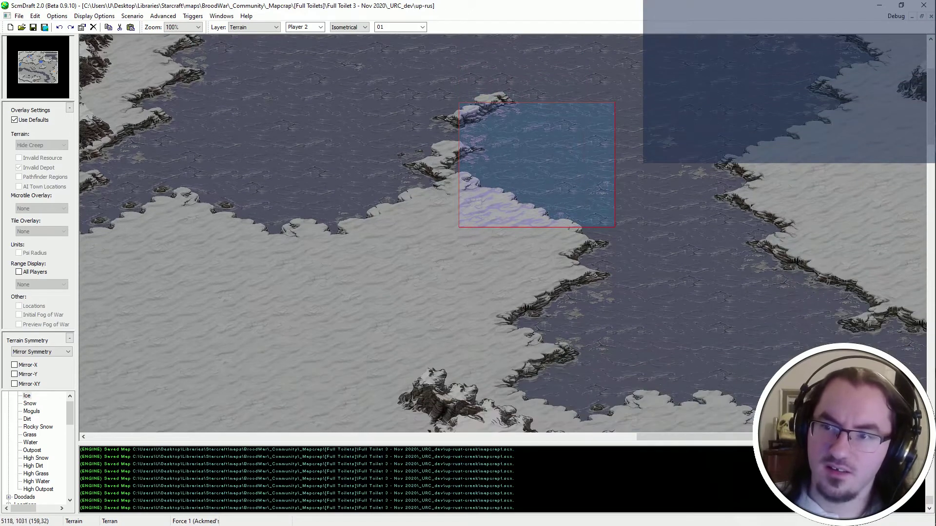
pyautogui.moveTo(726, 93); pyautogui.dragTo(812, 159)
pyautogui.moveTo(743, 362); pyautogui.dragTo(758, 349)
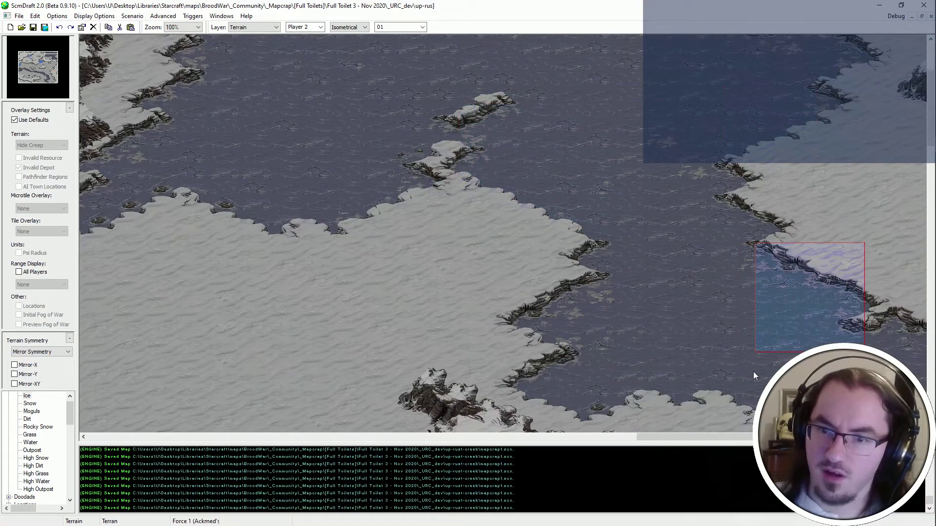
pyautogui.scroll(-4, 779, 312)
pyautogui.moveTo(796, 258); pyautogui.dragTo(666, 357)
# Examine the smooth southwestern shoreline of the ice area by marking out its stretches.
pyautogui.moveTo(753, 382); pyautogui.dragTo(311, 1, button='middle')
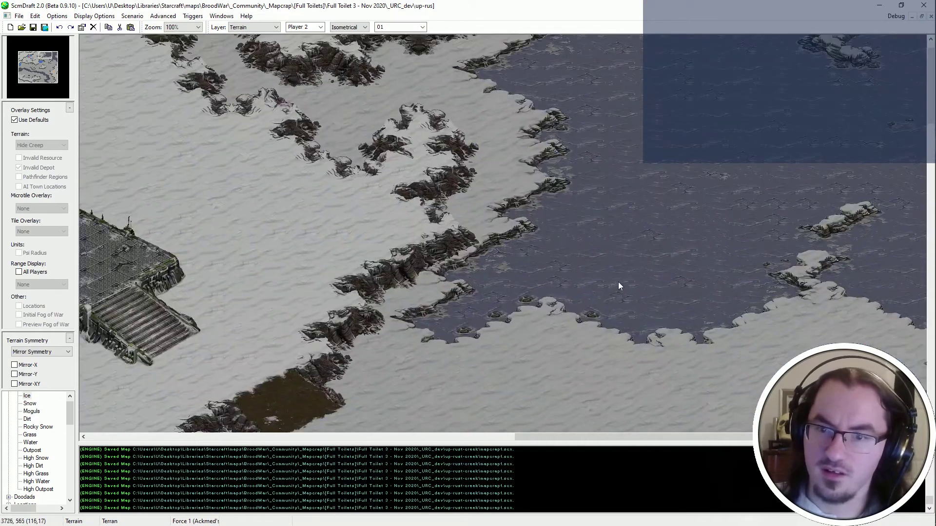
pyautogui.moveTo(618, 282); pyautogui.dragTo(527, 345)
pyautogui.moveTo(606, 285); pyautogui.dragTo(415, 209, button='middle')
pyautogui.moveTo(567, 295); pyautogui.dragTo(465, 267, button='middle')
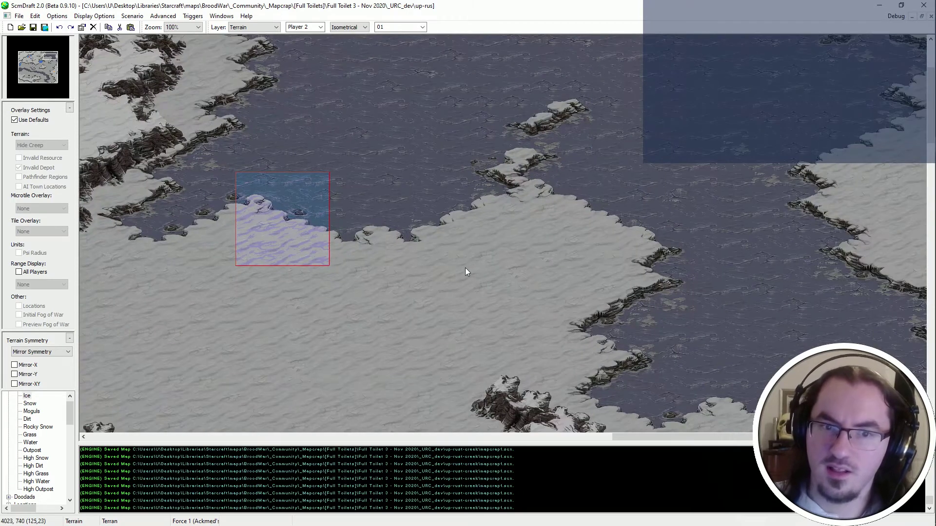
pyautogui.moveTo(345, 173); pyautogui.dragTo(377, 176)
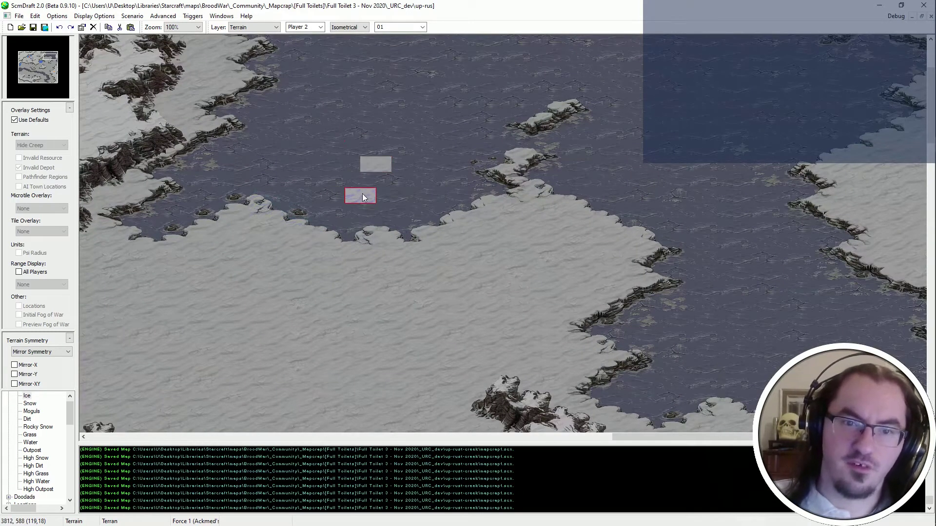
# Shape a small Snow spur on the southwestern shore of the ice area, undoing unwanted edits.
pyautogui.click(261, 197)
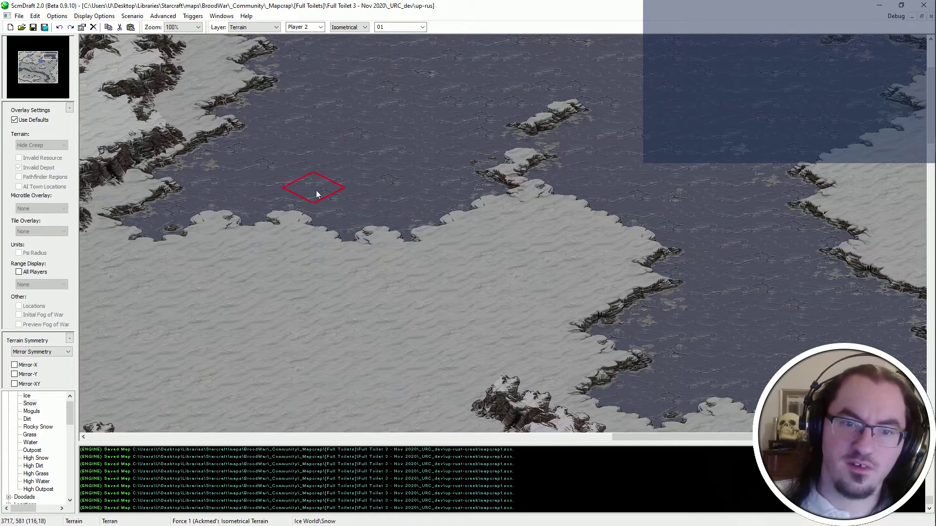
pyautogui.click(251, 189)
pyautogui.hotkey('ctrl', 'z')
pyautogui.hotkey('ctrl', 'z')
pyautogui.hotkey('ctrl', 'z')
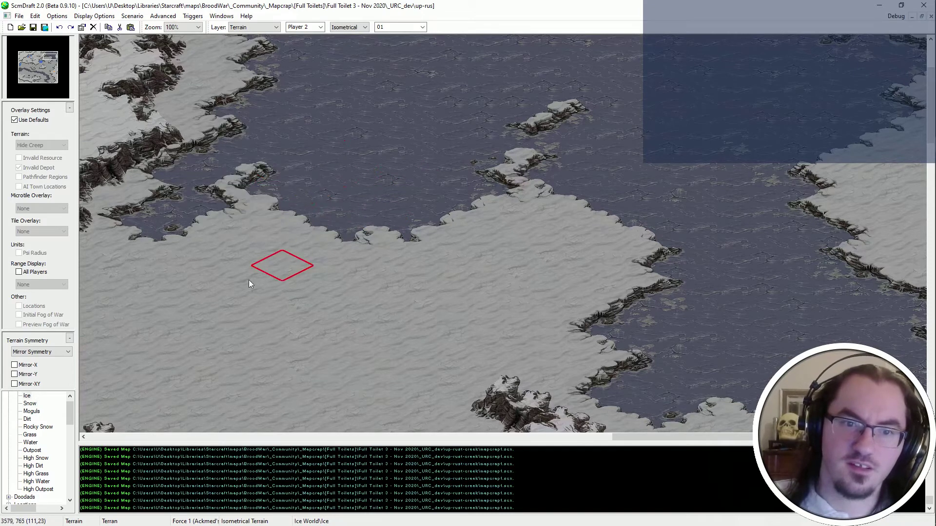
# Add a short Snow spur to the western shore of the ice area, undoing the overlong extension.
pyautogui.moveTo(392, 145); pyautogui.dragTo(342, 272, button='middle')
pyautogui.moveTo(575, 4)
pyautogui.mouseDown(button='middle')
pyautogui.moveTo(206, 105)
pyautogui.moveTo(199, 129)
pyautogui.mouseUp(button='middle')
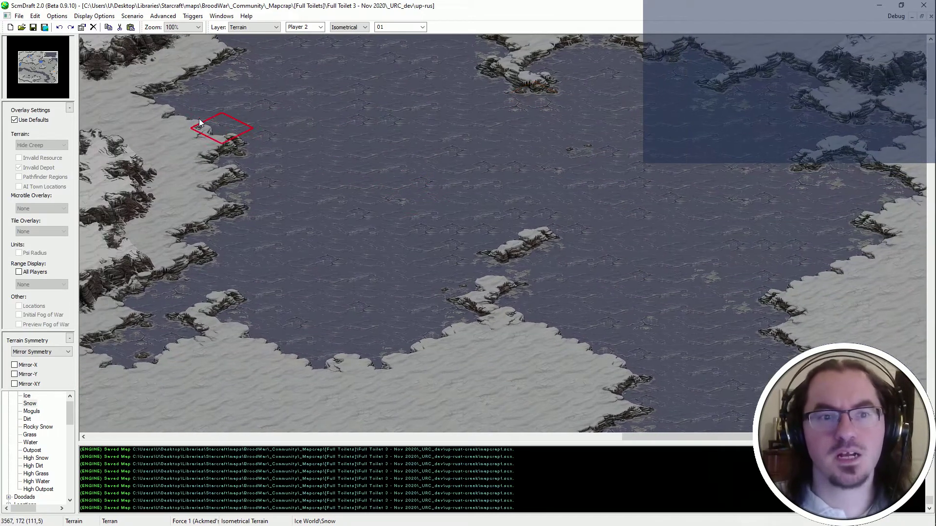
pyautogui.moveTo(199, 128)
pyautogui.mouseDown()
pyautogui.moveTo(268, 135)
pyautogui.moveTo(285, 153)
pyautogui.mouseUp()
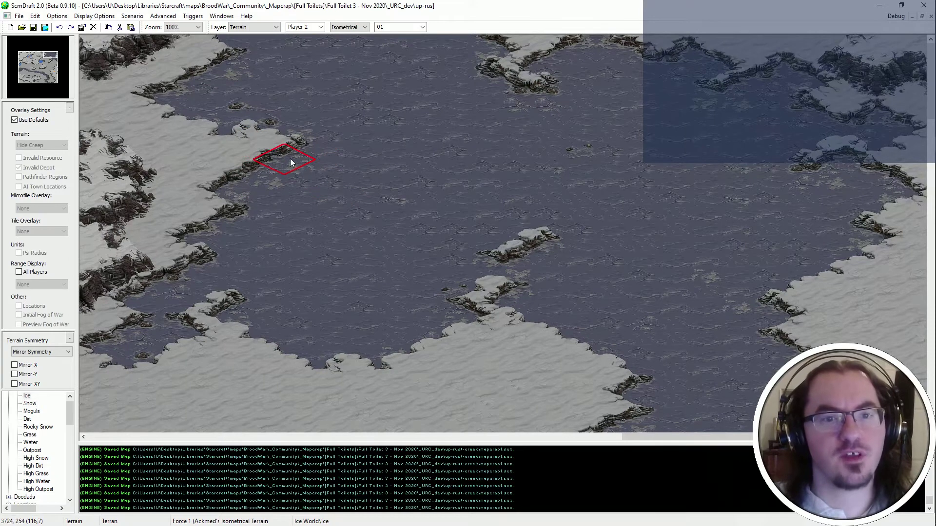
pyautogui.hotkey('ctrl', 'z')
pyautogui.scroll(-1, 534, 419)
pyautogui.scroll(1, 502, 370)
pyautogui.hscroll(1, 502, 371)
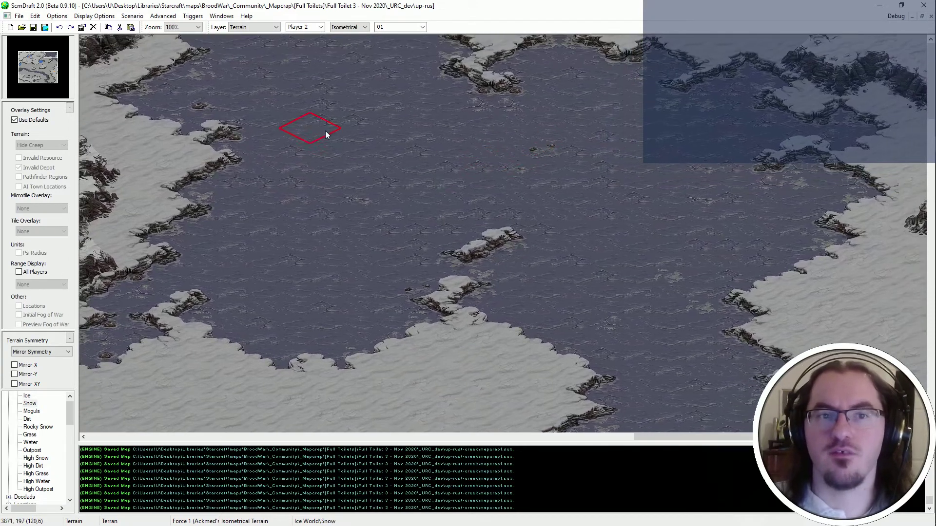
# Paint a large Snow peninsula reaching from the northern shore into the middle of the ice area.
pyautogui.click(273, 41)
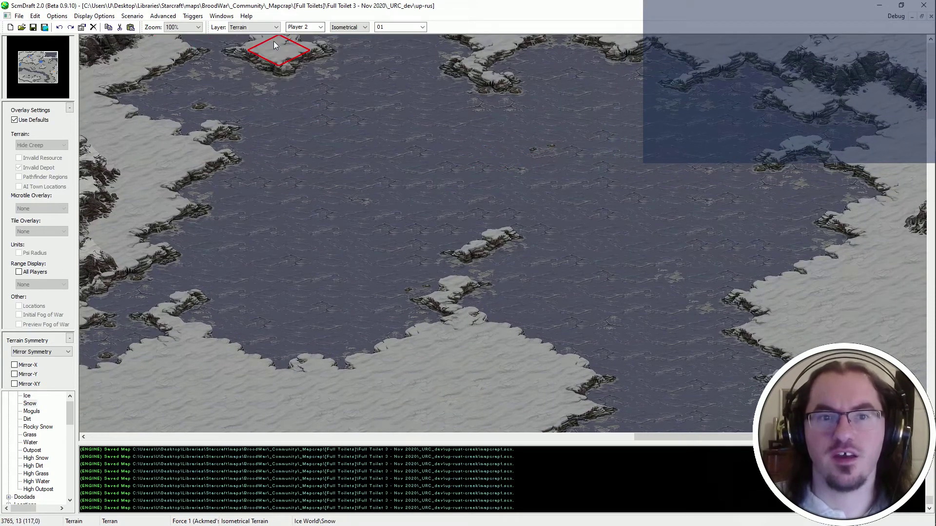
pyautogui.hscroll(-5, 662, 177)
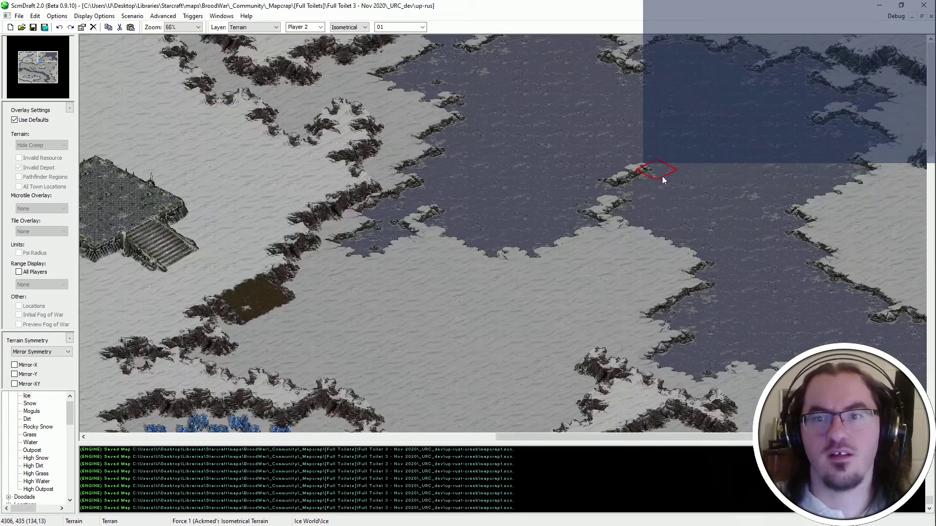
pyautogui.hscroll(3, 772, 171)
pyautogui.hscroll(3, 864, 160)
pyautogui.middleClick(829, 267)
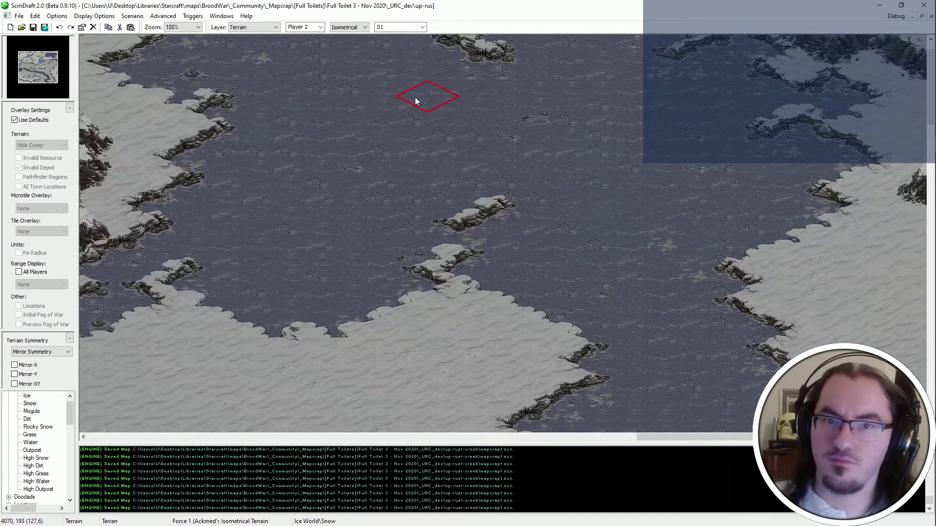
pyautogui.scroll(2, 415, 95)
pyautogui.moveTo(397, 139)
pyautogui.mouseDown()
pyautogui.moveTo(388, 134)
pyautogui.moveTo(416, 116)
pyautogui.moveTo(432, 124)
pyautogui.moveTo(457, 112)
pyautogui.moveTo(378, 90)
pyautogui.moveTo(330, 112)
pyautogui.mouseUp()
pyautogui.click(338, 112)
pyautogui.hotkey('ctrl', 'z')
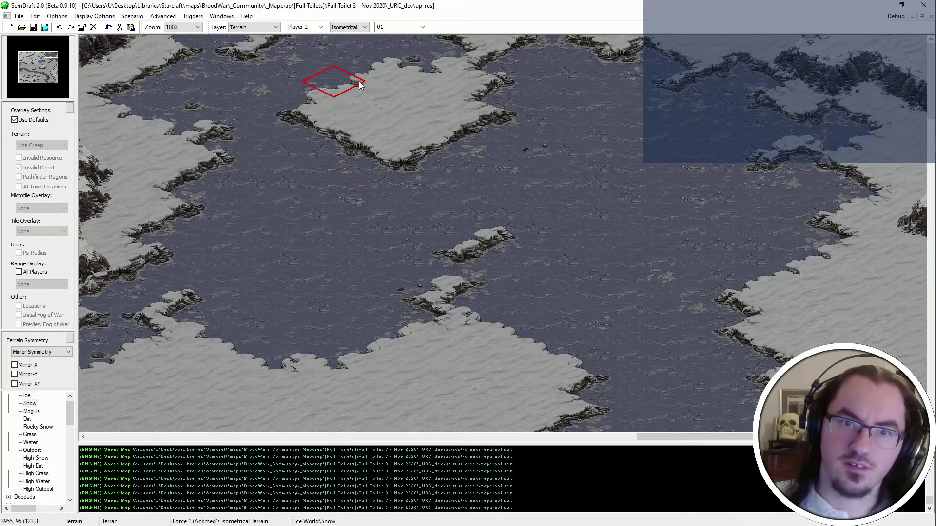
# Add a Snow spur on the new peninsula's northwestern side and fill the notch in its northern edge.
pyautogui.moveTo(359, 84)
pyautogui.mouseDown()
pyautogui.moveTo(373, 71)
pyautogui.moveTo(355, 42)
pyautogui.moveTo(385, 48)
pyautogui.mouseUp()
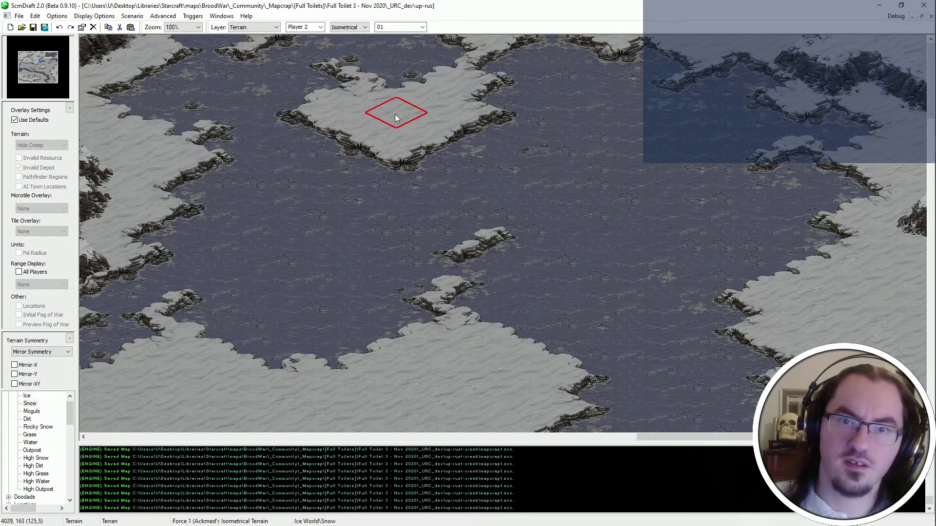
pyautogui.click(431, 72)
pyautogui.click(397, 78)
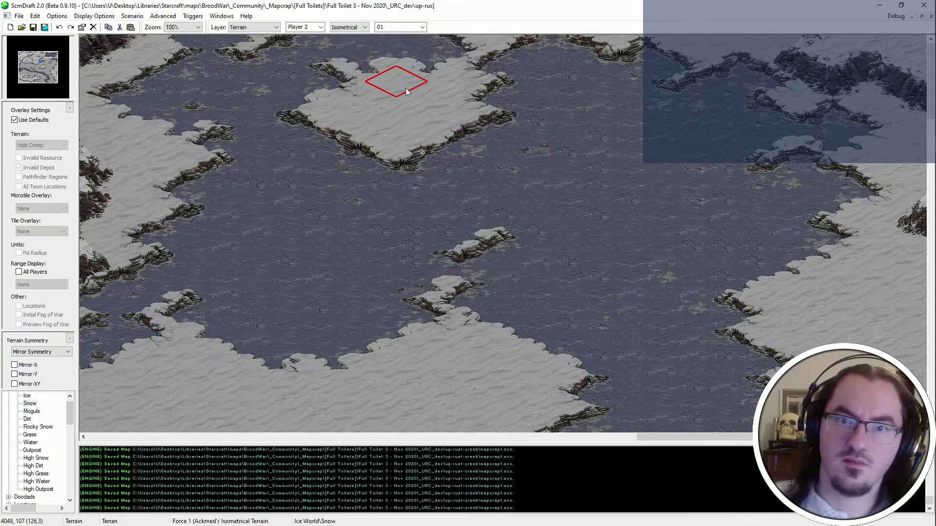
# Try to extend the peninsula's southeastern shore with more Snow.
pyautogui.click(504, 140)
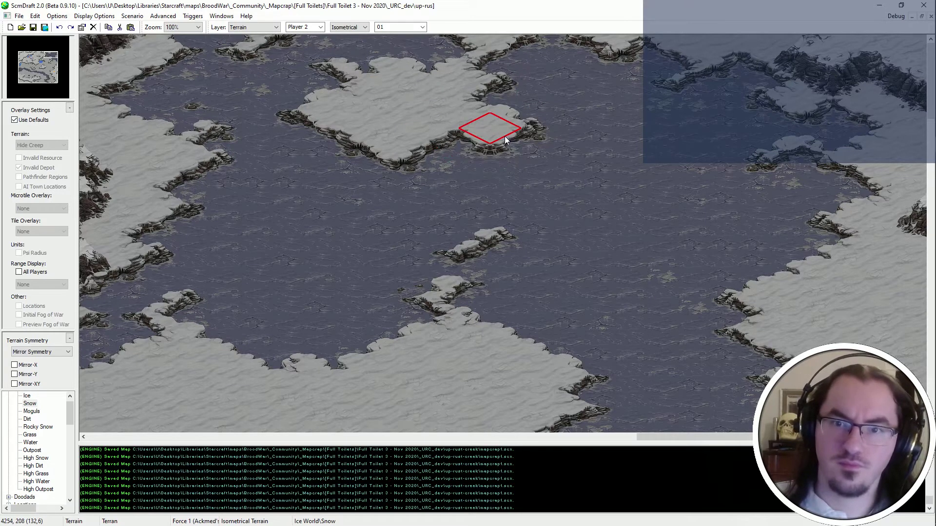
pyautogui.click(468, 148)
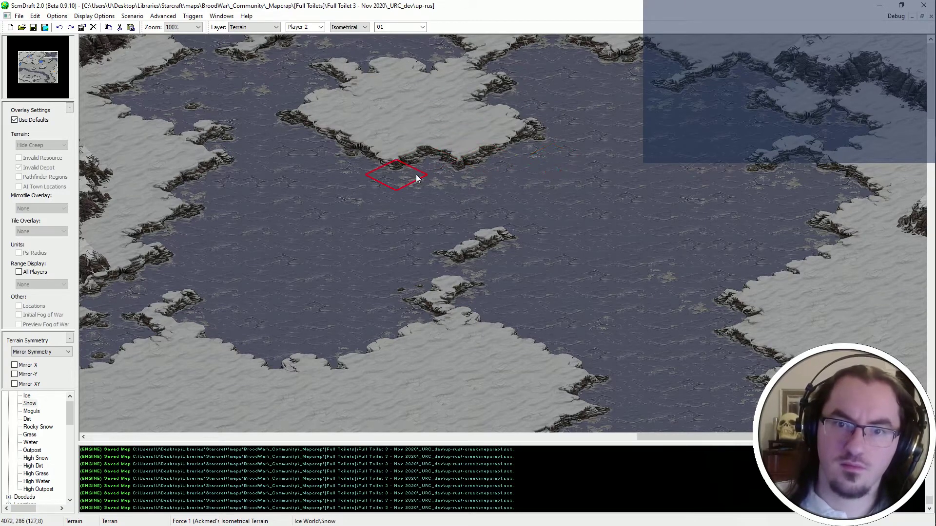
pyautogui.moveTo(460, 159)
pyautogui.mouseDown()
pyautogui.moveTo(532, 168)
pyautogui.moveTo(460, 116)
pyautogui.mouseUp()
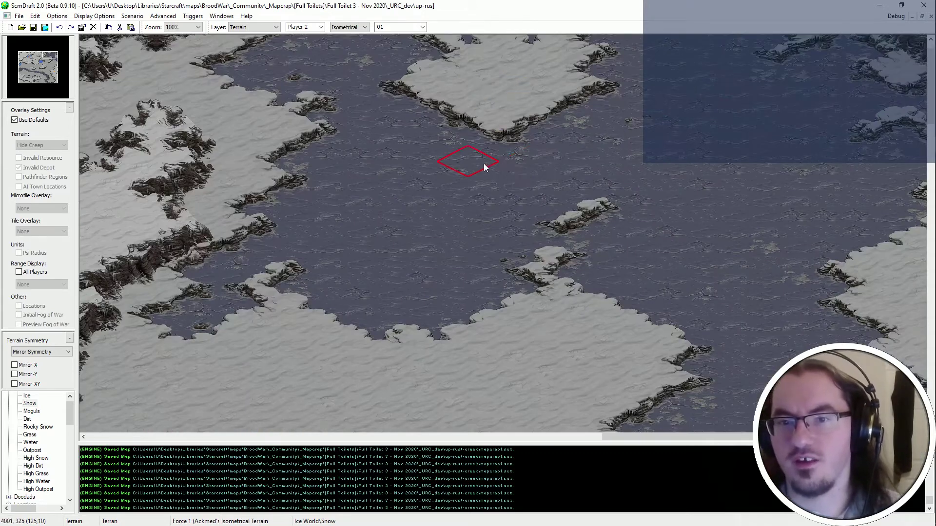
# Form a small Snow islet just south of the peninsula's southern tip.
pyautogui.click(484, 167)
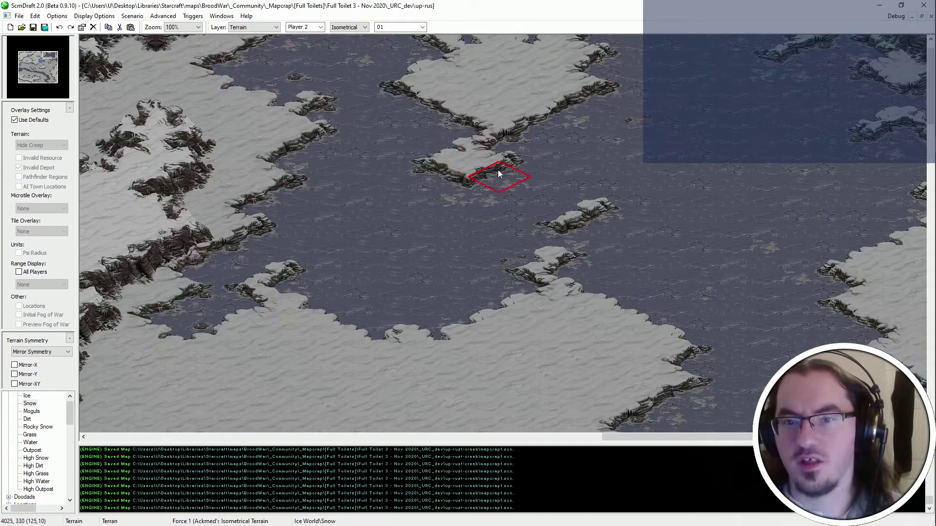
pyautogui.moveTo(425, 162); pyautogui.dragTo(456, 176)
pyautogui.moveTo(527, 67); pyautogui.dragTo(722, 164, button='middle')
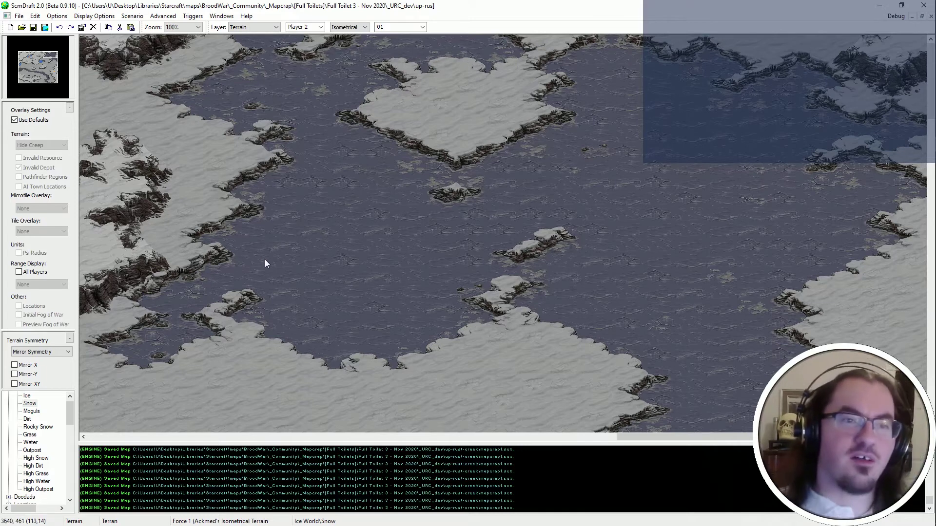
# Paint High Snow northeast of the outpost platform to push the plateau's cliff line eastward into the low snow passage.
pyautogui.moveTo(420, 191); pyautogui.dragTo(379, 98, button='middle')
pyautogui.click(36, 458)
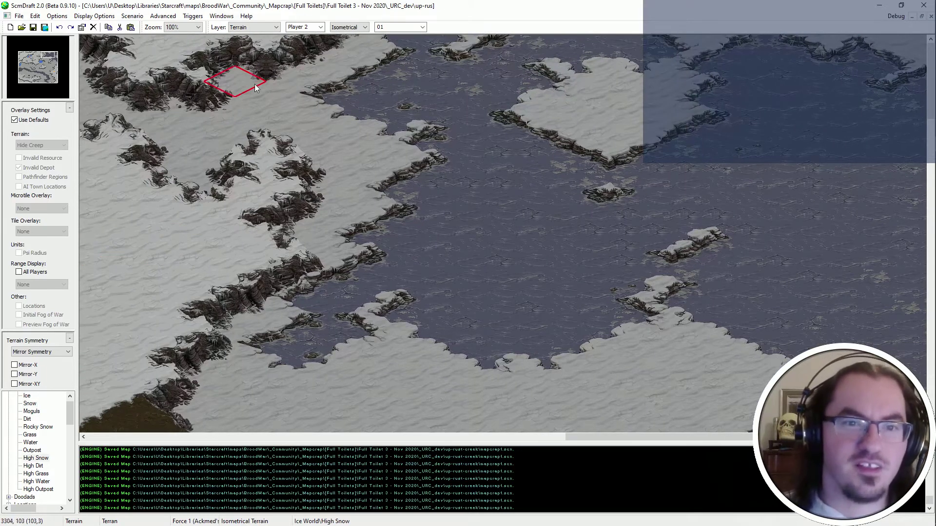
pyautogui.moveTo(255, 88); pyautogui.dragTo(511, 85, button='middle')
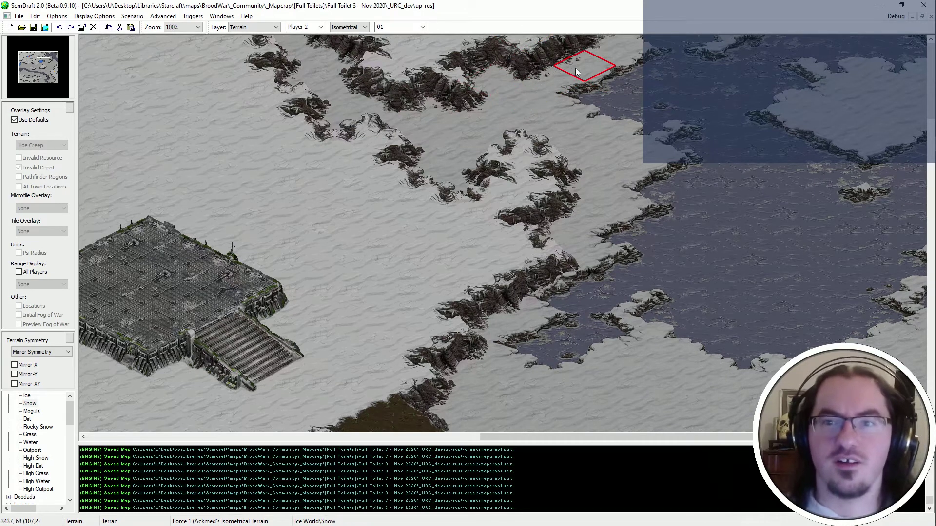
pyautogui.moveTo(575, 68); pyautogui.dragTo(429, 73, button='middle')
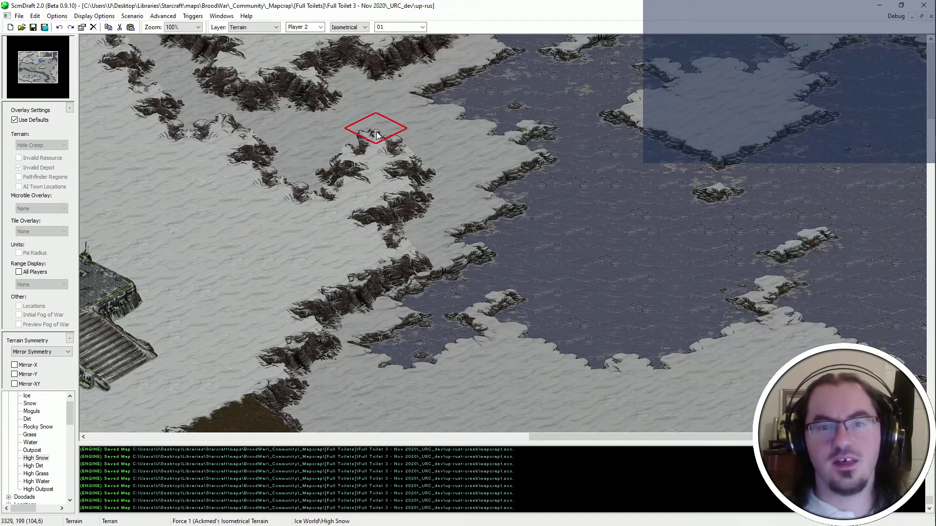
pyautogui.hscroll(-5, 280, 214)
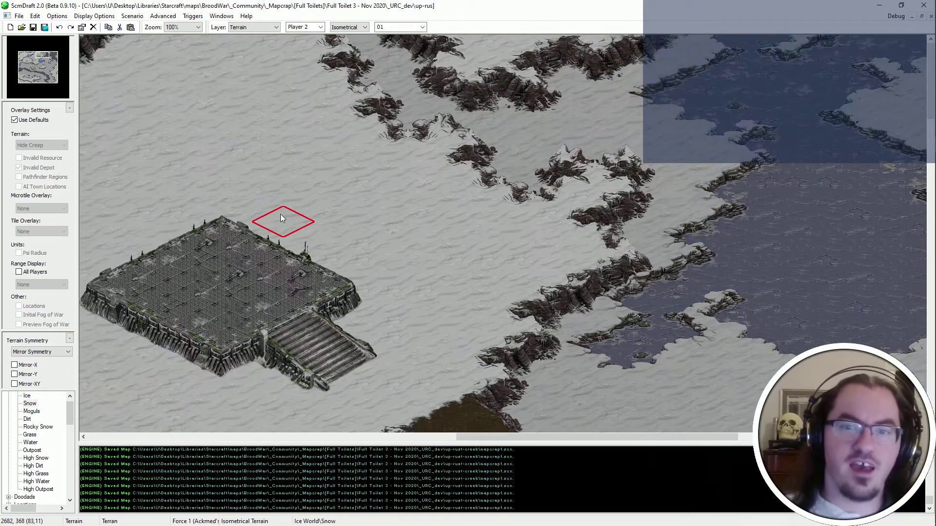
pyautogui.keyDown('ctrl'); pyautogui.scroll(-2, 387, 191); pyautogui.keyUp('ctrl')
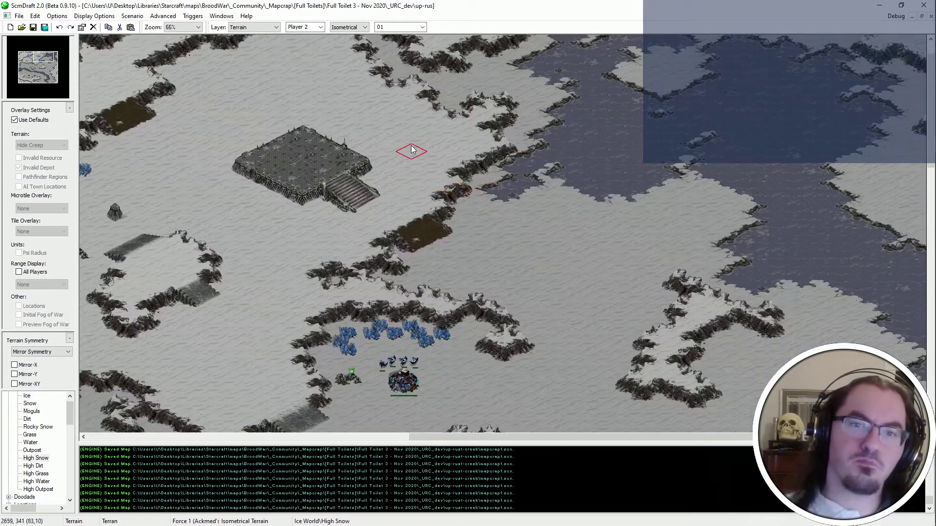
pyautogui.keyDown('ctrl'); pyautogui.scroll(1, 407, 150); pyautogui.keyUp('ctrl')
pyautogui.moveTo(573, 147); pyautogui.dragTo(397, 16, button='middle')
pyautogui.hscroll(-1, 439, 73)
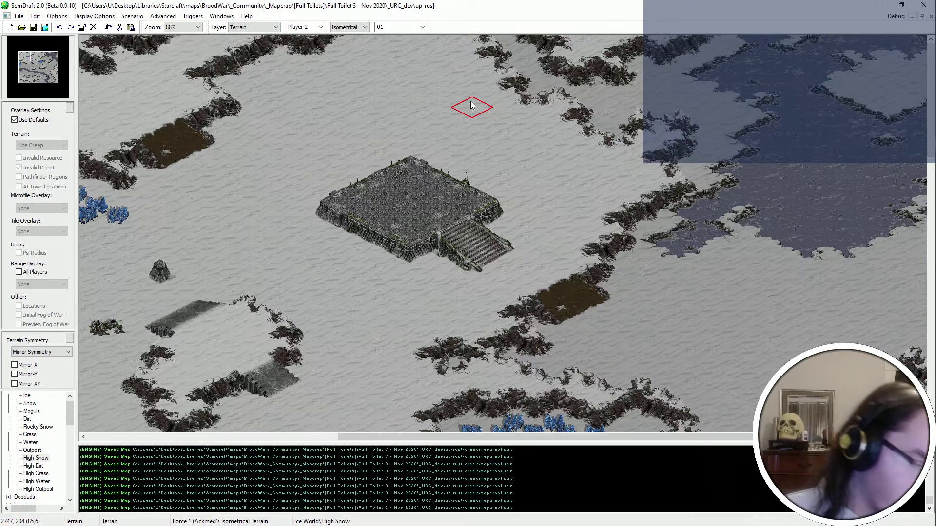
pyautogui.moveTo(472, 105)
pyautogui.mouseDown()
pyautogui.moveTo(528, 75)
pyautogui.moveTo(516, 35)
pyautogui.moveTo(509, 44)
pyautogui.mouseUp()
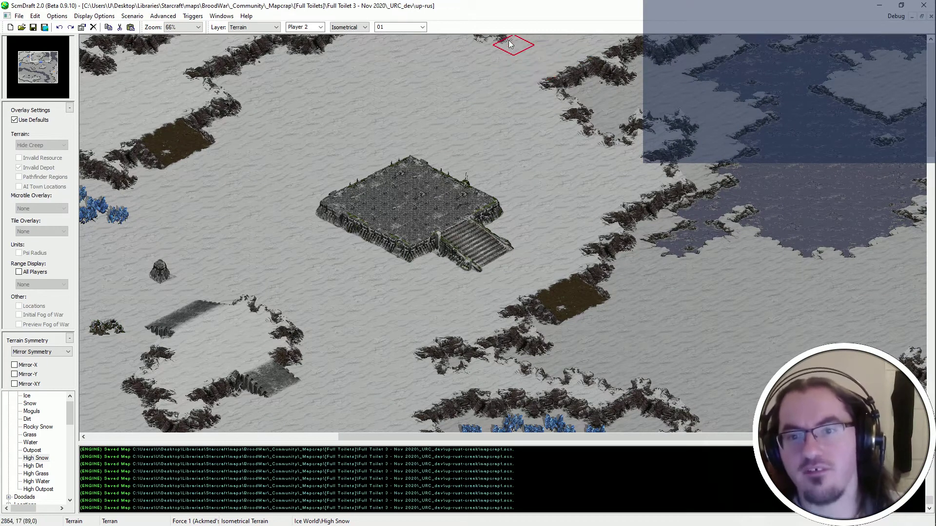
pyautogui.moveTo(474, 82)
pyautogui.mouseDown()
pyautogui.moveTo(555, 88)
pyautogui.moveTo(575, 115)
pyautogui.moveTo(629, 87)
pyautogui.moveTo(574, 40)
pyautogui.moveTo(535, 55)
pyautogui.moveTo(677, 80)
pyautogui.moveTo(640, 61)
pyautogui.mouseUp()
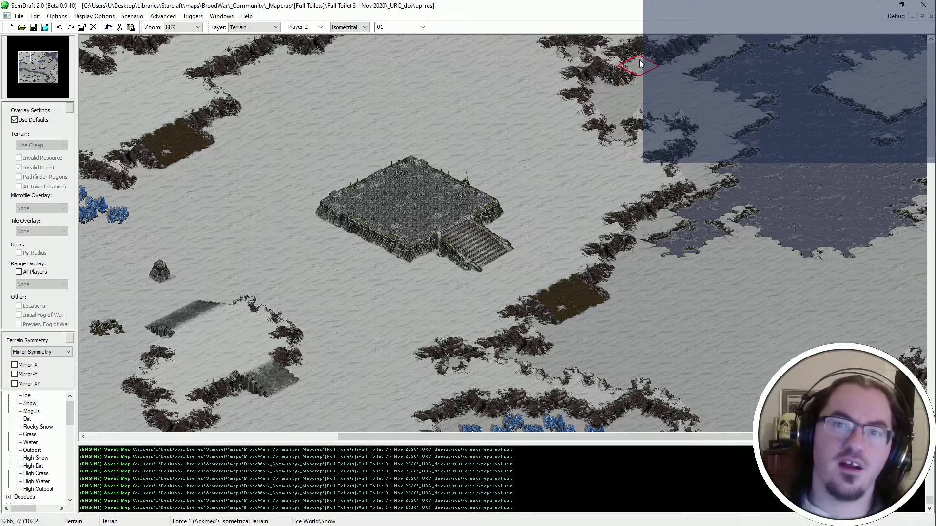
# Survey the snow plateau around the outpost platform, from the ice shore across to the mineral base and ramps farther west.
pyautogui.hscroll(5, 161, 217)
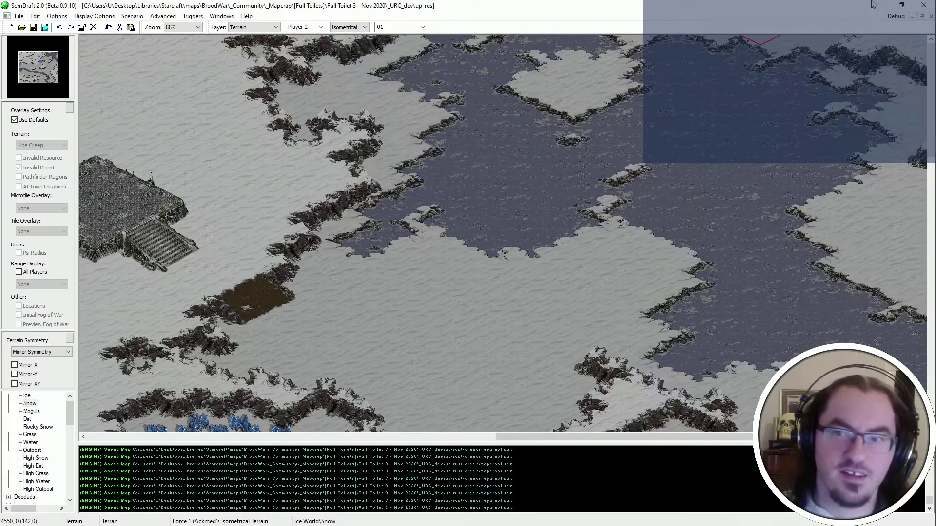
pyautogui.hscroll(-3, 259, 72)
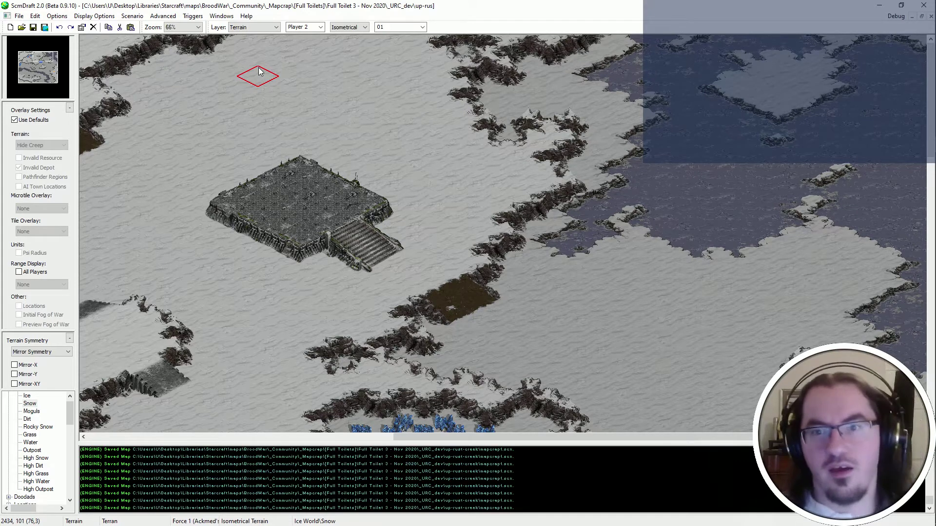
pyautogui.hscroll(-3, 448, 177)
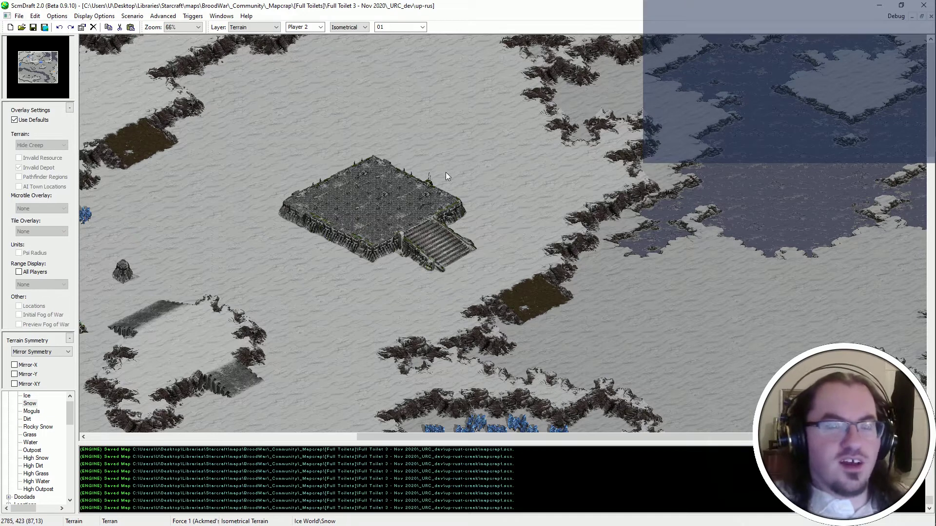
pyautogui.moveTo(253, 232); pyautogui.dragTo(163, 54, button='middle')
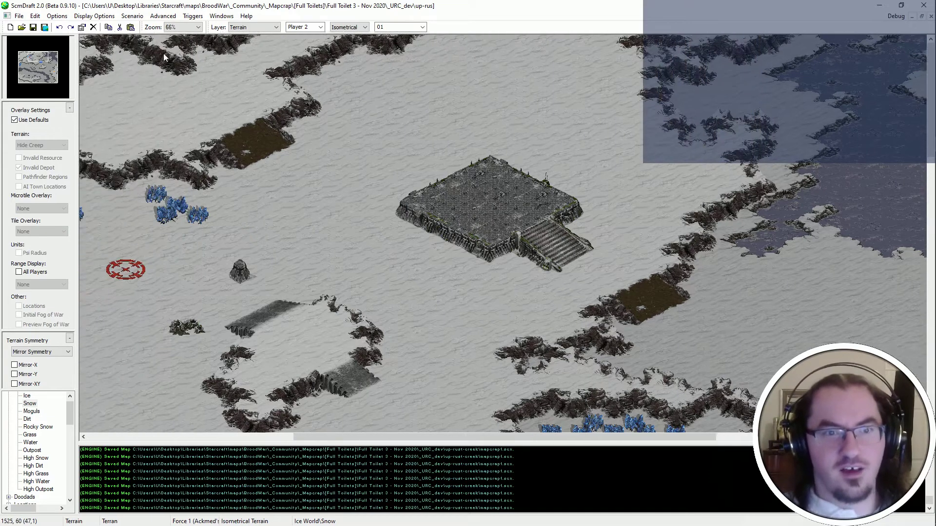
pyautogui.keyDown('ctrl'); pyautogui.scroll(1, 247, 49); pyautogui.keyUp('ctrl')
pyautogui.keyDown('ctrl'); pyautogui.scroll(-1, 471, 37); pyautogui.keyUp('ctrl')
pyautogui.keyDown('ctrl'); pyautogui.scroll(-1, 479, 45); pyautogui.keyUp('ctrl')
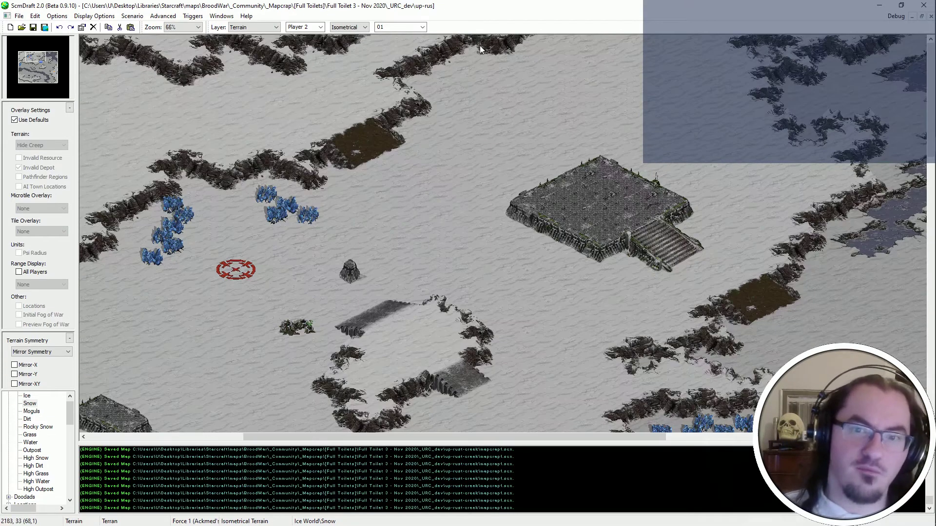
pyautogui.keyDown('ctrl'); pyautogui.scroll(2, 467, 110); pyautogui.keyUp('ctrl')
# Retouch the cliff corner at the southwestern end of the small snow pocket northeast of the outpost platform.
pyautogui.moveTo(467, 110)
pyautogui.mouseDown(button='middle')
pyautogui.moveTo(423, 115)
pyautogui.moveTo(363, 97)
pyautogui.moveTo(580, 46)
pyautogui.mouseUp(button='middle')
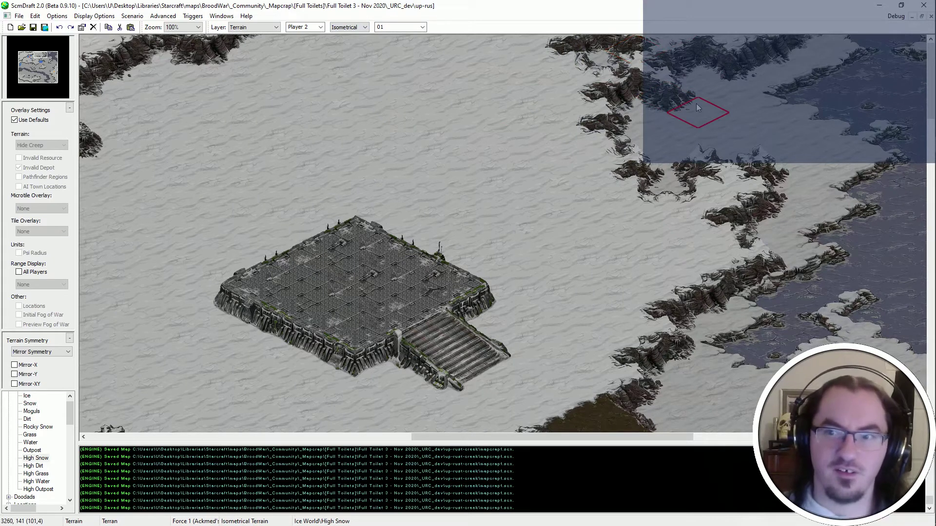
pyautogui.moveTo(701, 116); pyautogui.dragTo(580, 207, button='middle')
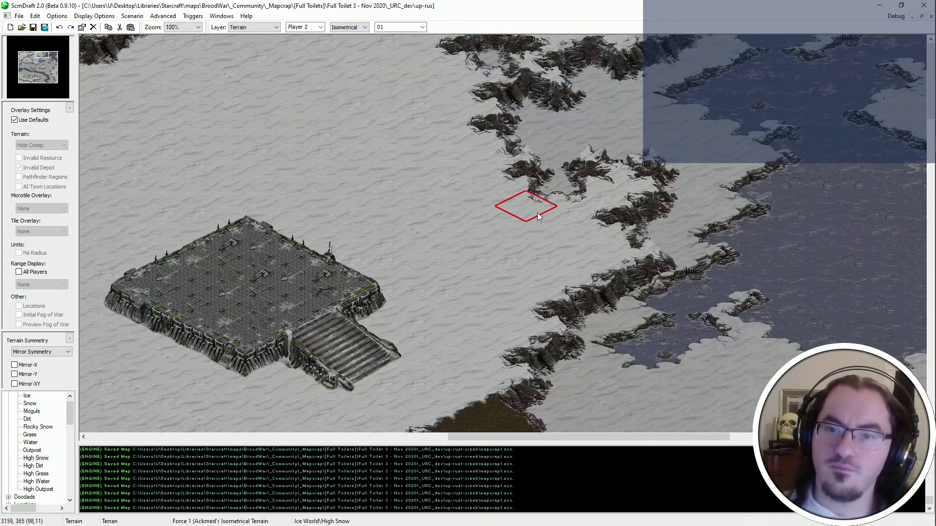
pyautogui.click(525, 201)
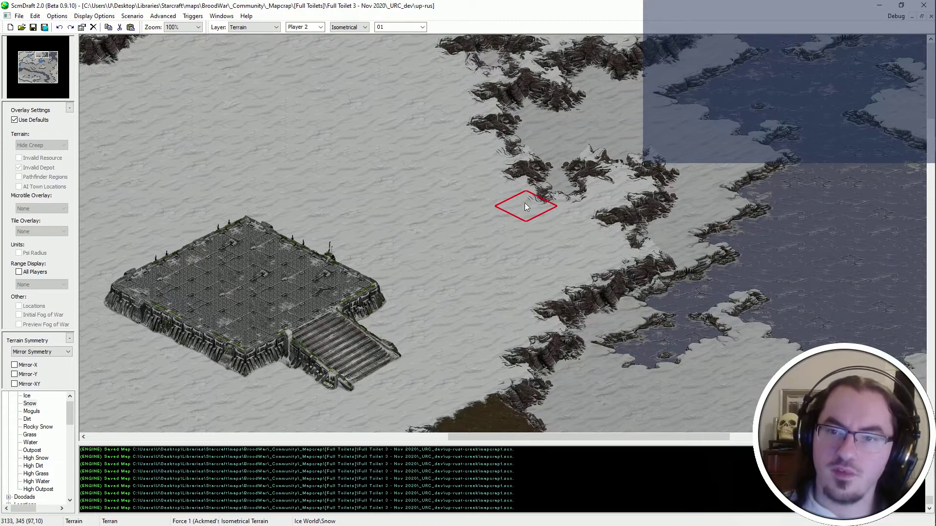
pyautogui.click(531, 204)
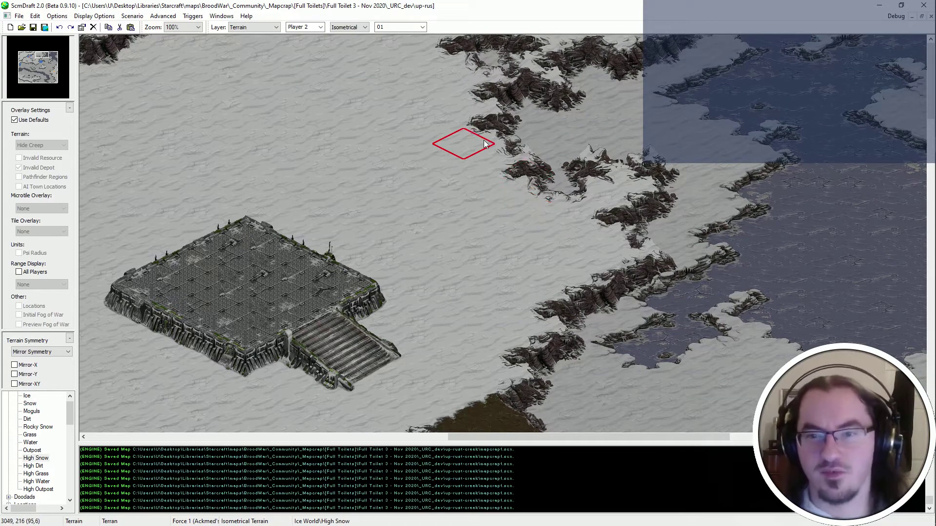
# Examine the cliff line from the western ice shore past the brown dirt ramp to the ridge above the mineral field.
pyautogui.hscroll(1, 480, 83)
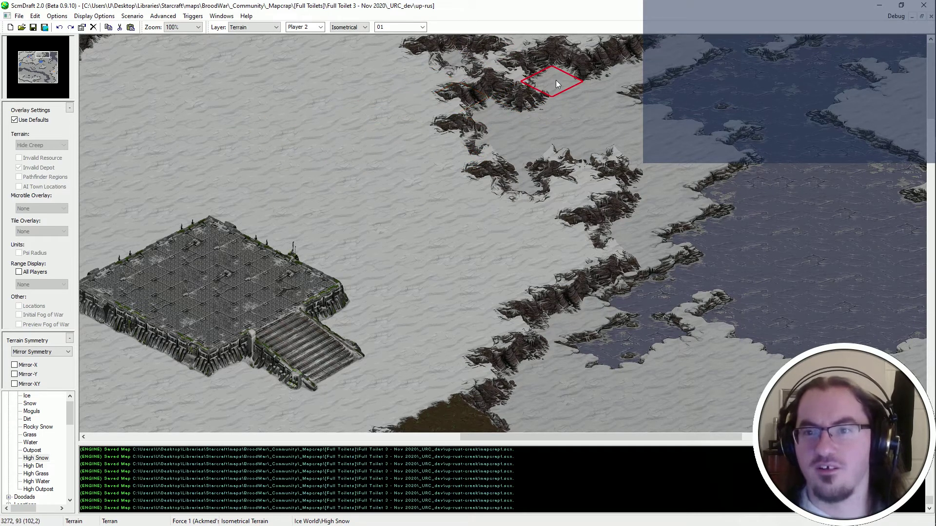
pyautogui.hscroll(5, 556, 80)
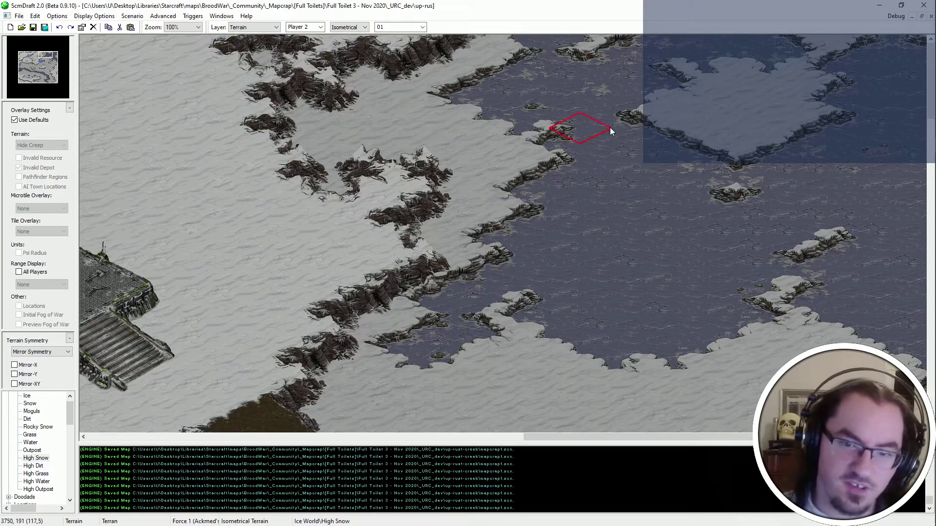
pyautogui.hscroll(2, 387, 262)
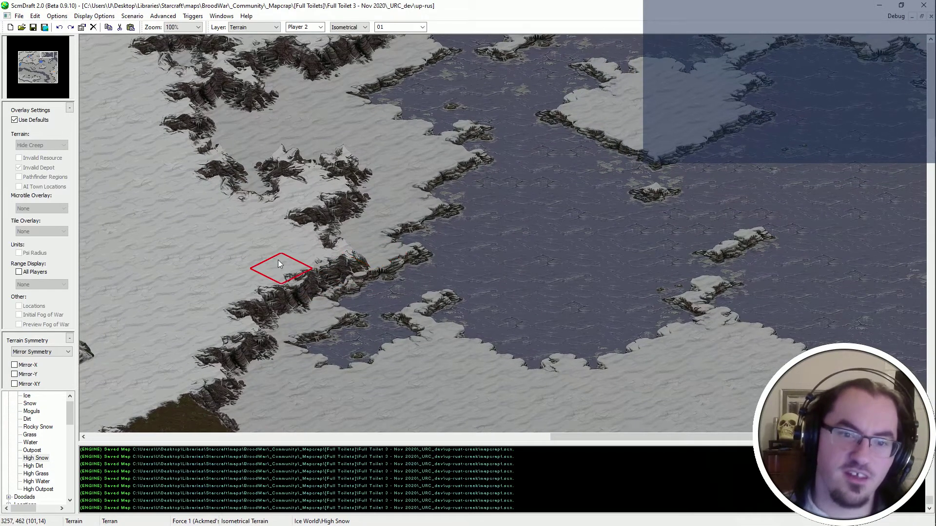
pyautogui.moveTo(170, 393); pyautogui.dragTo(222, 306, button='middle')
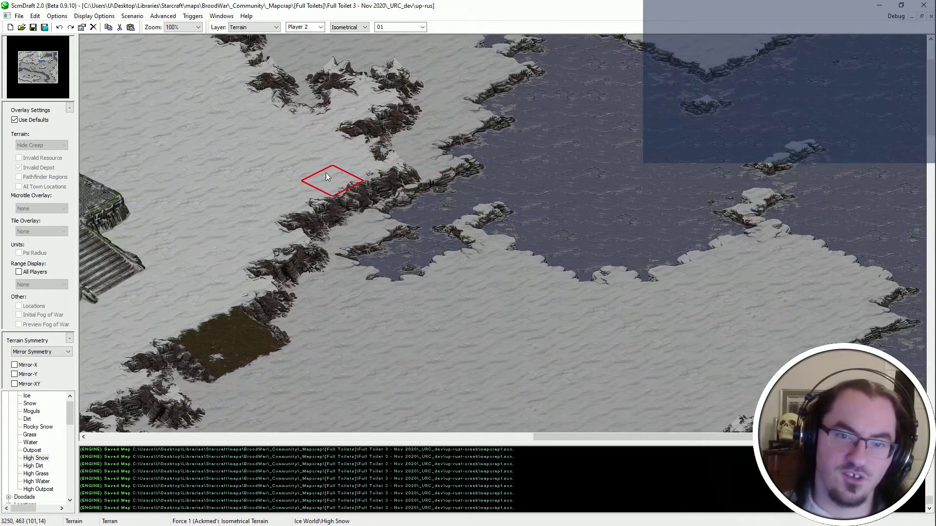
pyautogui.scroll(-2, 385, 273)
pyautogui.hscroll(-1, 351, 224)
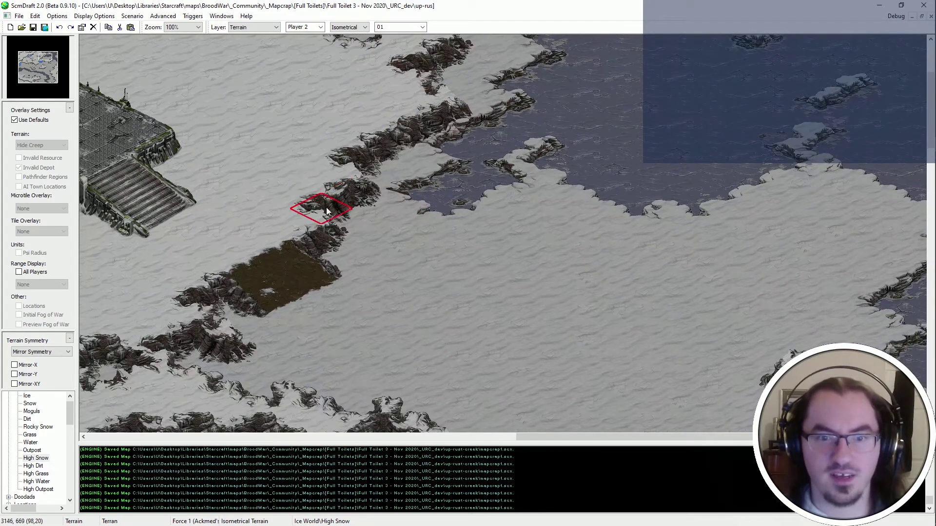
pyautogui.scroll(-1, 341, 208)
pyautogui.hscroll(-1, 405, 208)
pyautogui.moveTo(253, 341)
pyautogui.mouseDown(button='middle')
pyautogui.moveTo(202, 370)
pyautogui.moveTo(263, 333)
pyautogui.mouseUp(button='middle')
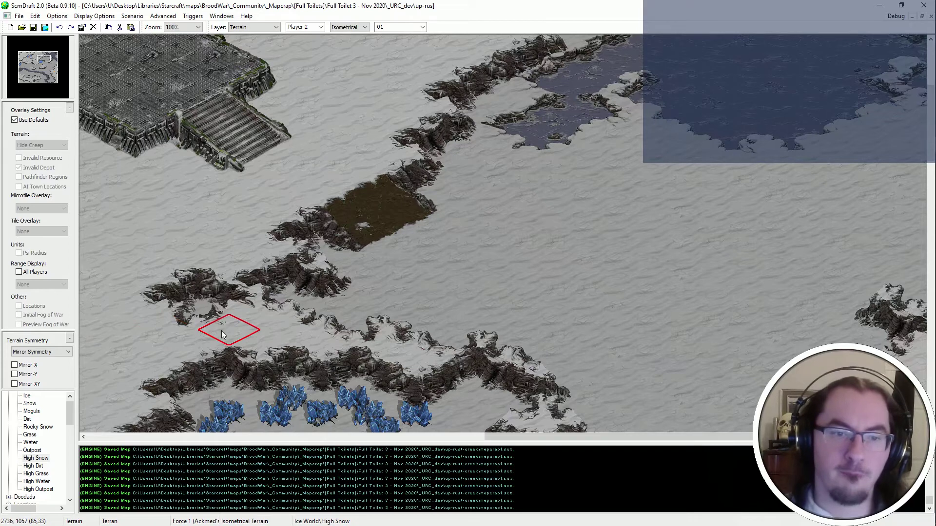
pyautogui.moveTo(230, 326); pyautogui.dragTo(121, 395, button='middle')
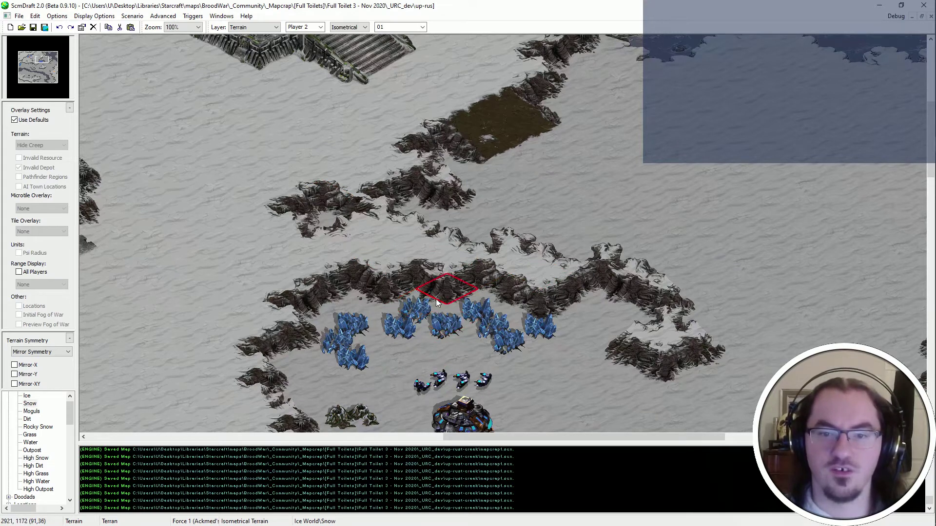
# Select individual cliff segments along the ridge north of the blue mineral field one after another to examine their shapes.
pyautogui.moveTo(453, 254)
pyautogui.mouseDown()
pyautogui.moveTo(412, 308)
pyautogui.moveTo(446, 261)
pyautogui.mouseUp()
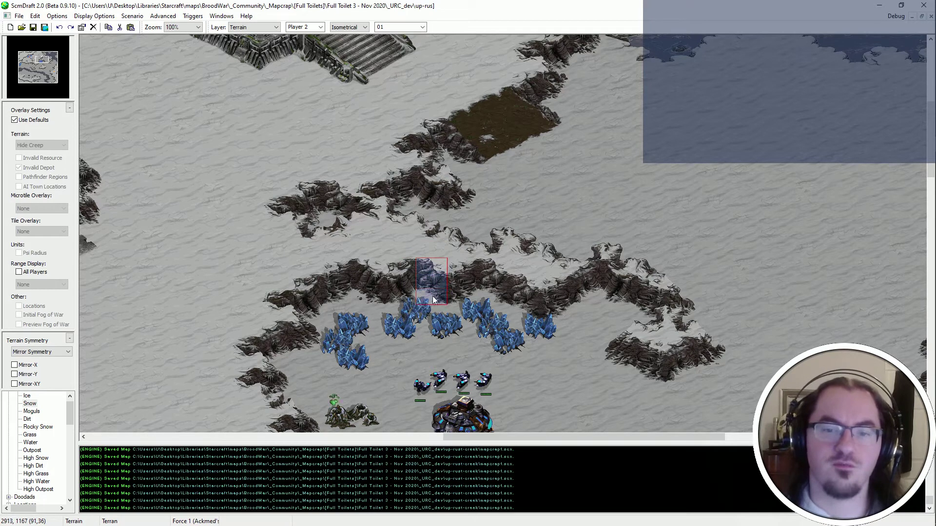
pyautogui.hotkey('ctrl', 'z')
pyautogui.press('space')
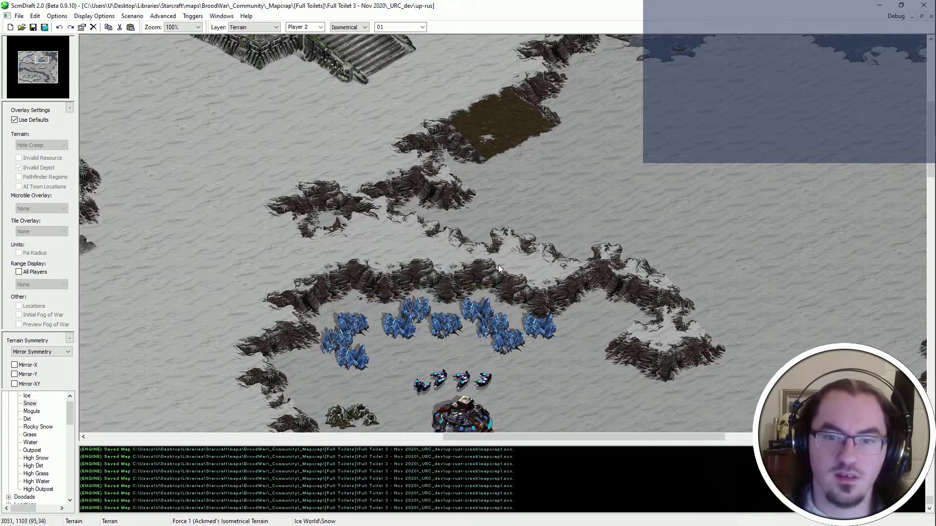
pyautogui.moveTo(483, 258); pyautogui.dragTo(451, 300)
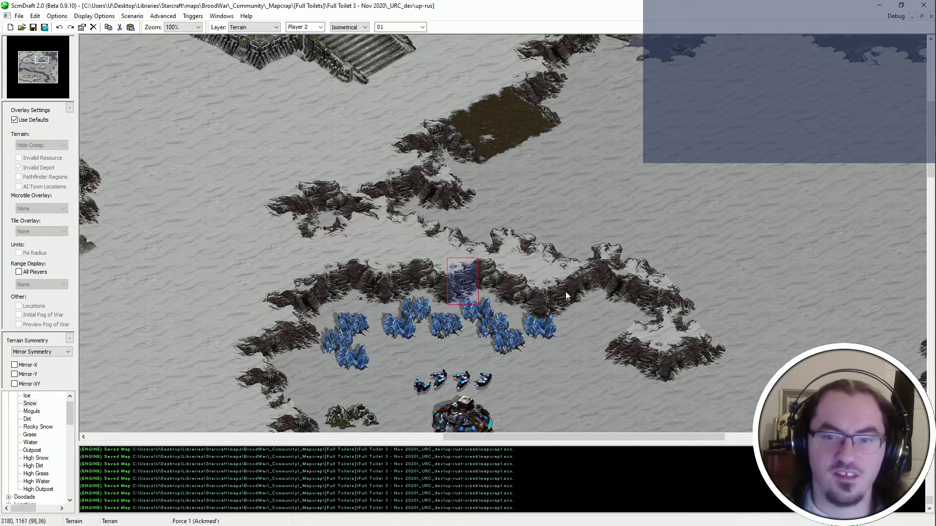
pyautogui.keyDown('shift'); pyautogui.moveTo(533, 324); pyautogui.dragTo(532, 323); pyautogui.keyUp('shift')
pyautogui.press('space')
pyautogui.click(567, 323)
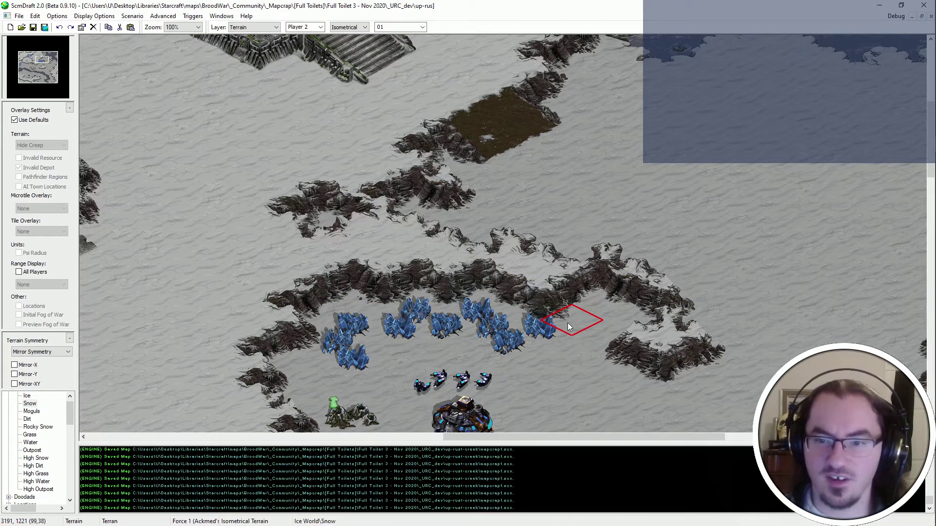
pyautogui.keyDown('shift'); pyautogui.moveTo(570, 277); pyautogui.dragTo(560, 289); pyautogui.keyUp('shift')
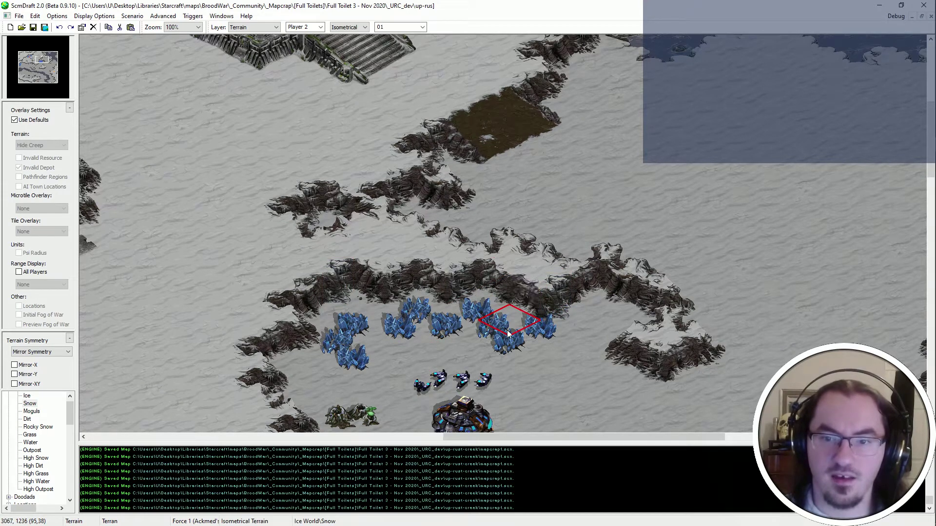
pyautogui.hotkey('ctrl', 'v')
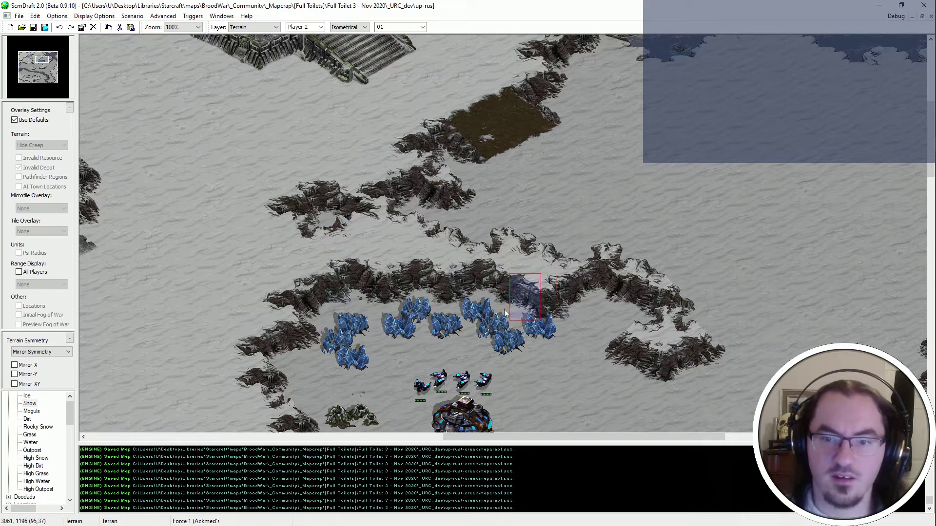
pyautogui.press('Escape')
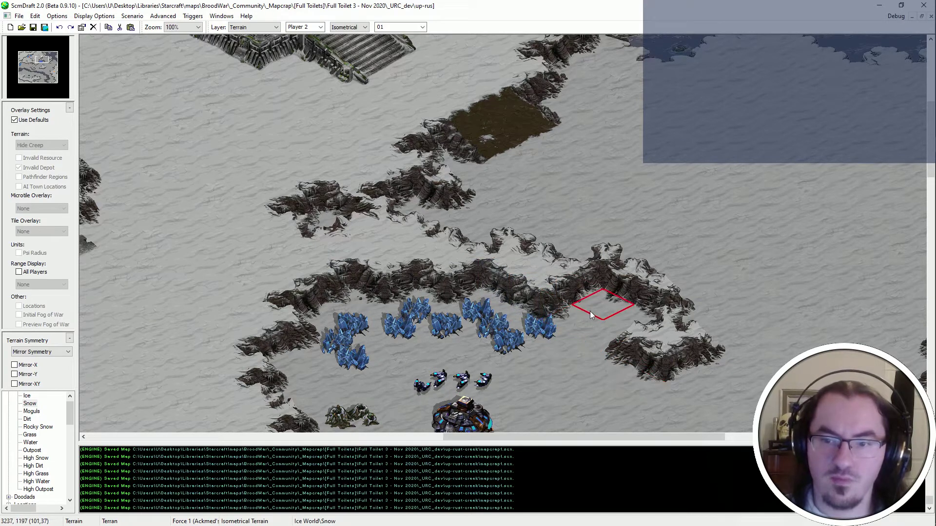
pyautogui.hotkey('ctrl', 'v')
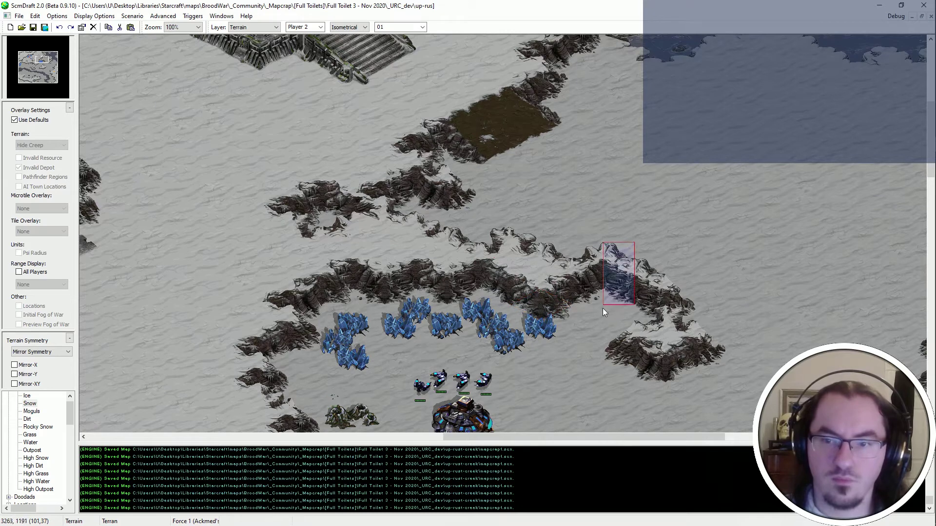
pyautogui.press('Escape')
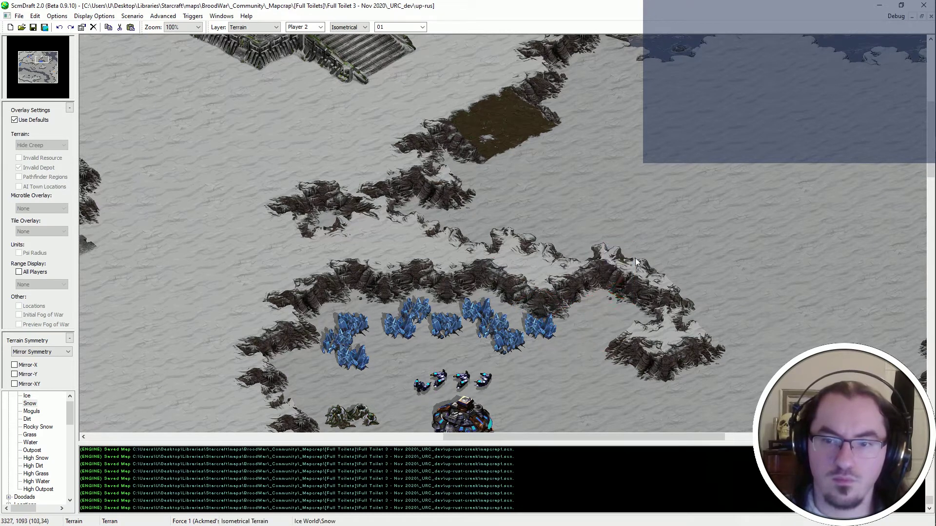
# Examine the cliffs between the dirt ramp and the western ice shore again, up to the map's northern edge.
pyautogui.press('Up')
pyautogui.press('Right')
pyautogui.press('Up')
pyautogui.press('Right')
pyautogui.press('Up')
pyautogui.press('Right')
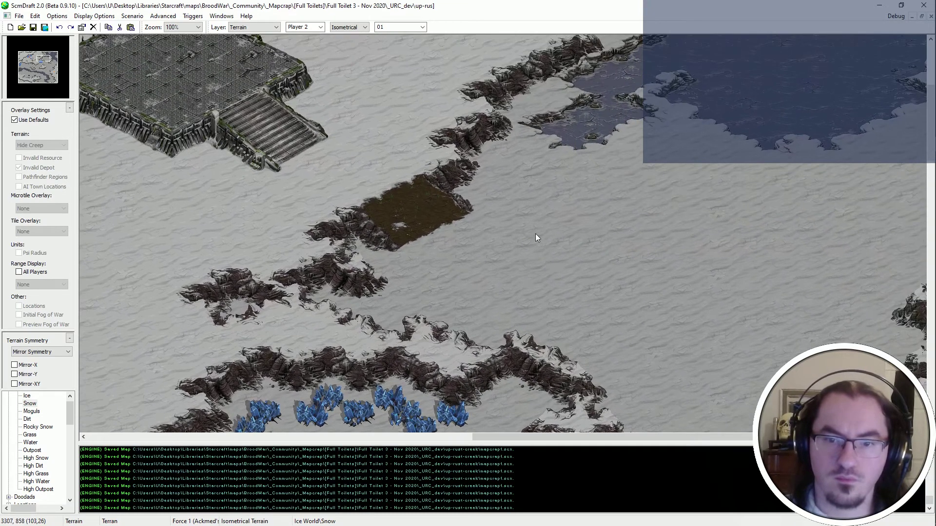
pyautogui.middleClick(299, 255)
pyautogui.press('Up')
pyautogui.press('Right')
pyautogui.press('Up')
pyautogui.press('Right')
pyautogui.press('Up')
pyautogui.press('Right')
pyautogui.press('Up')
pyautogui.press('Right')
pyautogui.press('Up')
pyautogui.press('Up')
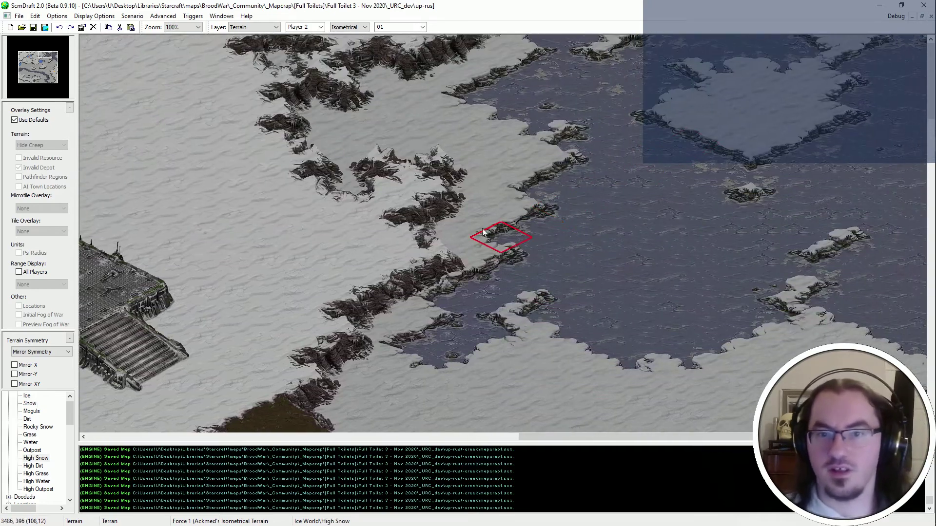
# Examine the snow plateau around the outpost platform, marking the platform and its surroundings with area selections.
pyautogui.press('Left')
pyautogui.press('Left')
pyautogui.press('Left')
pyautogui.press('Left')
pyautogui.press('Left')
pyautogui.press('Left')
pyautogui.press('Left')
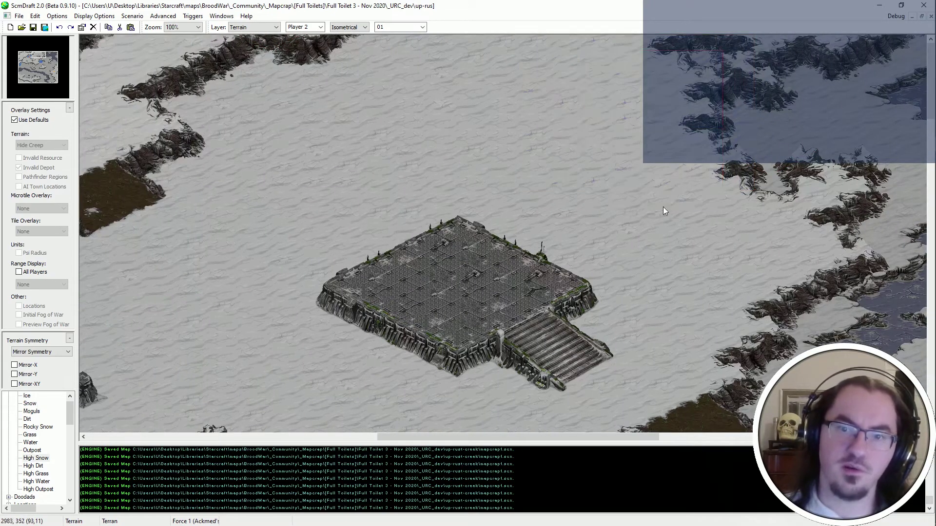
pyautogui.press('Right')
pyautogui.press('Down')
pyautogui.press('Right')
pyautogui.press('Down')
pyautogui.press('Right')
pyautogui.press('Down')
pyautogui.keyDown('shift'); pyautogui.moveTo(534, 172); pyautogui.dragTo(174, 346); pyautogui.keyUp('shift')
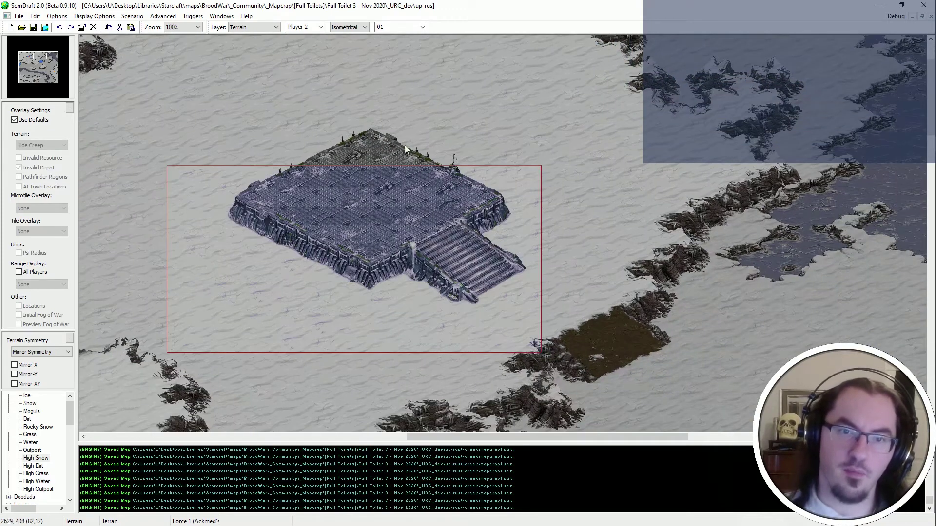
pyautogui.keyDown('shift'); pyautogui.moveTo(488, 142); pyautogui.dragTo(249, 303); pyautogui.keyUp('shift')
pyautogui.press('Left')
pyautogui.press('Up')
pyautogui.press('Left')
pyautogui.press('Up')
pyautogui.press('Left')
pyautogui.press('Up')
pyautogui.press('Left')
pyautogui.press('Escape')
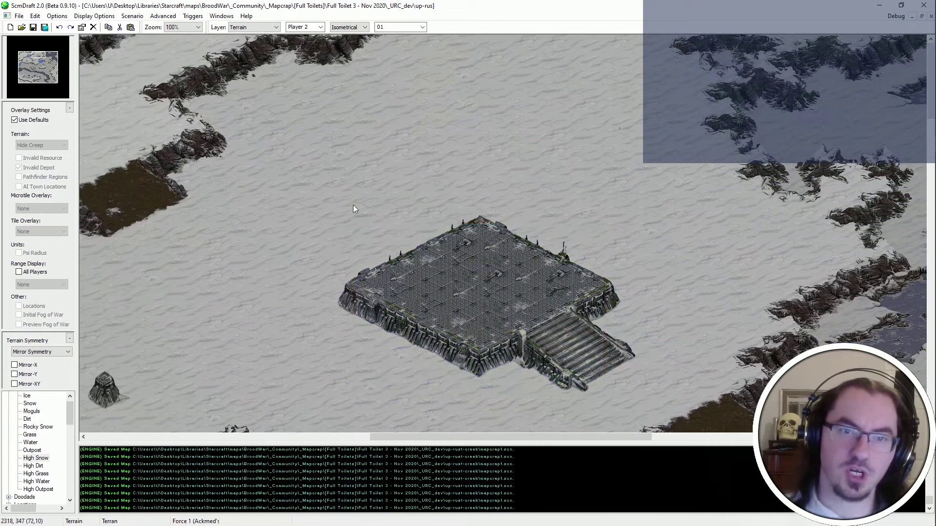
# Examine the open snow between the mineral base, the small cliff ridge to its east and the ice shore.
pyautogui.keyDown('ctrl'); pyautogui.scroll(-1, 333, 200); pyautogui.keyUp('ctrl')
pyautogui.keyDown('ctrl'); pyautogui.scroll(-1, 334, 199); pyautogui.keyUp('ctrl')
pyautogui.press('Right')
pyautogui.press('Down')
pyautogui.press('Right')
pyautogui.press('Down')
pyautogui.press('Right')
pyautogui.press('Down')
pyautogui.press('Right')
pyautogui.press('Down')
pyautogui.keyDown('ctrl'); pyautogui.scroll(1, 844, 198); pyautogui.keyUp('ctrl')
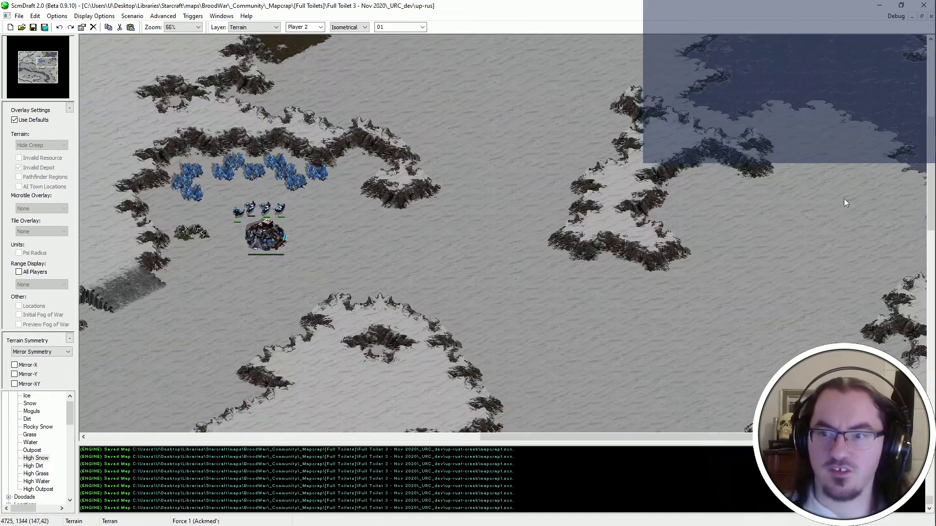
pyautogui.press('Right')
pyautogui.press('Up')
pyautogui.press('Right')
pyautogui.press('Up')
pyautogui.press('Up')
pyautogui.press('Down')
pyautogui.press('Down')
pyautogui.press('Down')
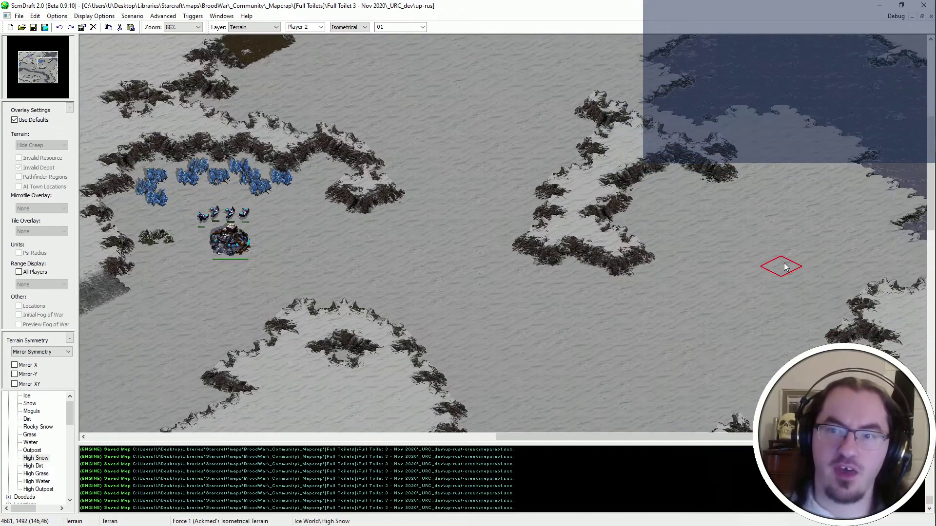
# Compare the outpost plateau with the mineral base south of it in a zoomed-out overview, marking each area with a selection.
pyautogui.keyDown('ctrl'); pyautogui.scroll(-1, 770, 237); pyautogui.keyUp('ctrl')
pyautogui.keyDown('ctrl'); pyautogui.scroll(-1, 769, 236); pyautogui.keyUp('ctrl')
pyautogui.press('Down')
pyautogui.press('Down')
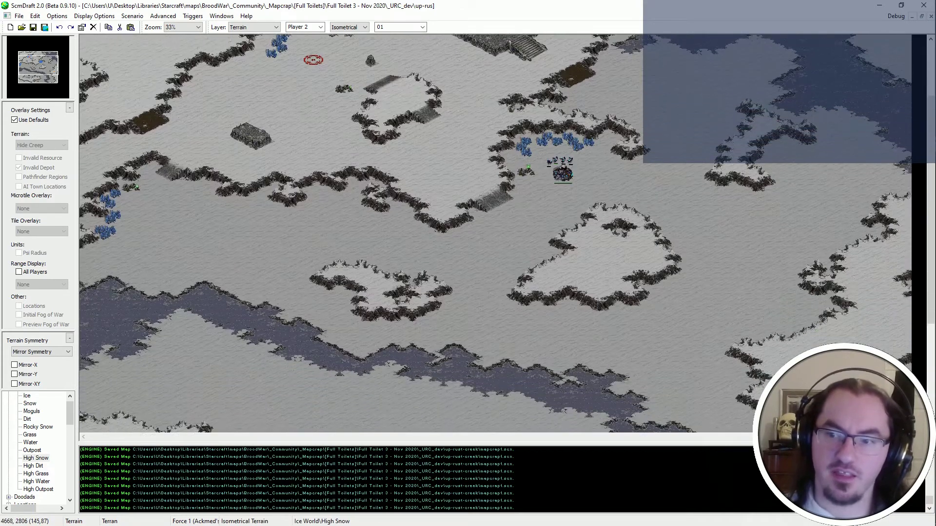
pyautogui.press('Up')
pyautogui.press('Up')
pyautogui.press('Up')
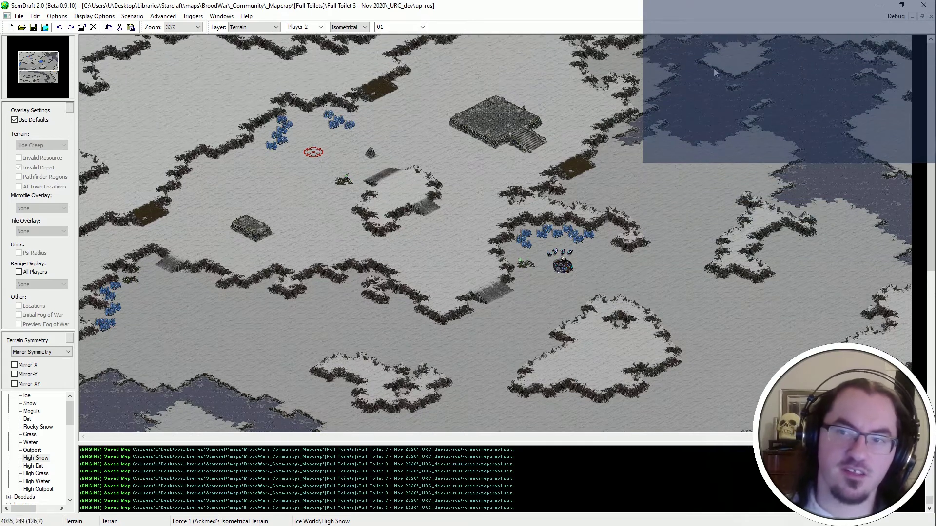
pyautogui.moveTo(382, 161); pyautogui.dragTo(212, 236)
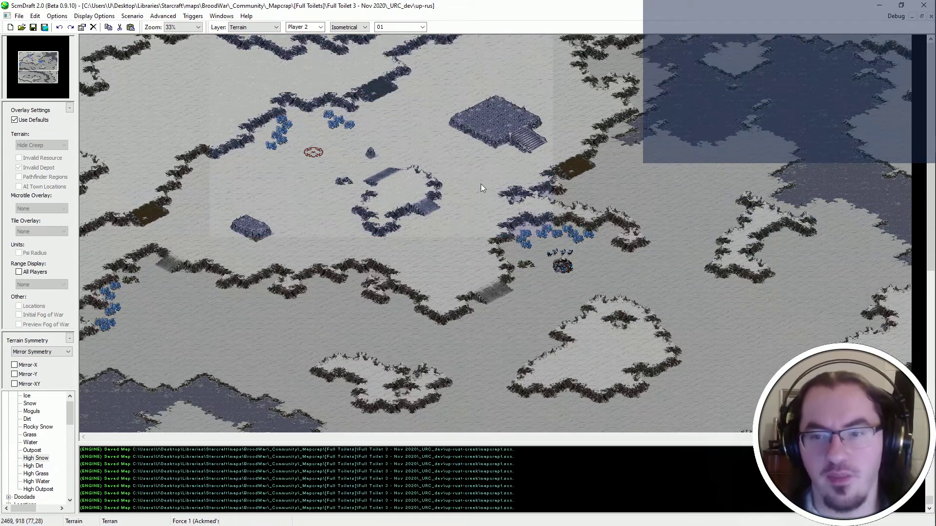
pyautogui.moveTo(481, 184); pyautogui.dragTo(624, 319)
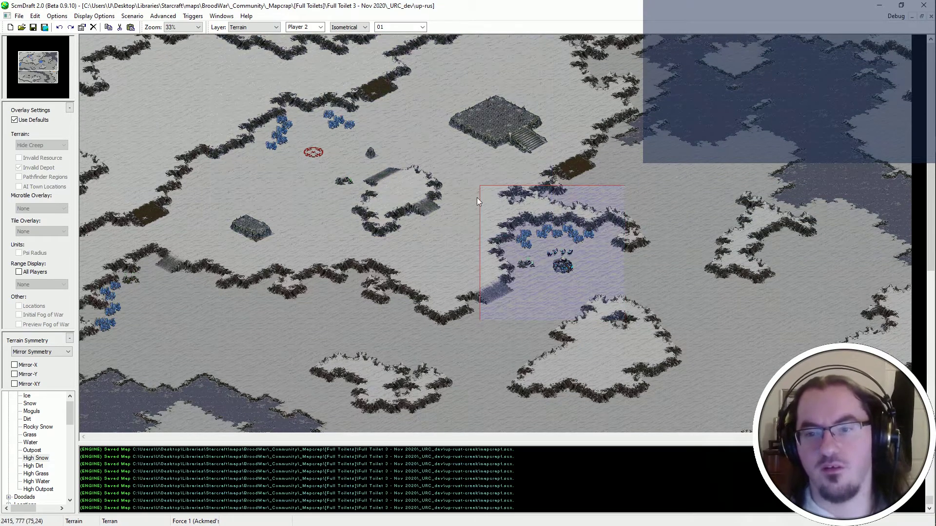
pyautogui.click(748, 262)
# Place the copied rocky ramp in Tileset Indexed mode on the lake's southern snow shore, just east of the small snow spit.
pyautogui.scroll(2, 548, 166)
pyautogui.press('Right')
pyautogui.press('Right')
pyautogui.press('Right')
pyautogui.press('Up')
pyautogui.press('Up')
pyautogui.press('Up')
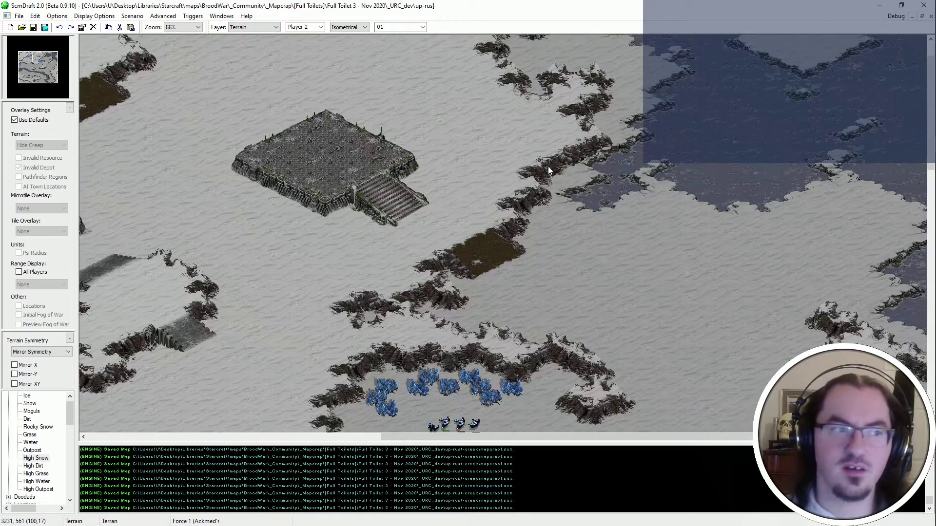
pyautogui.press('Right')
pyautogui.scroll(1, 574, 207)
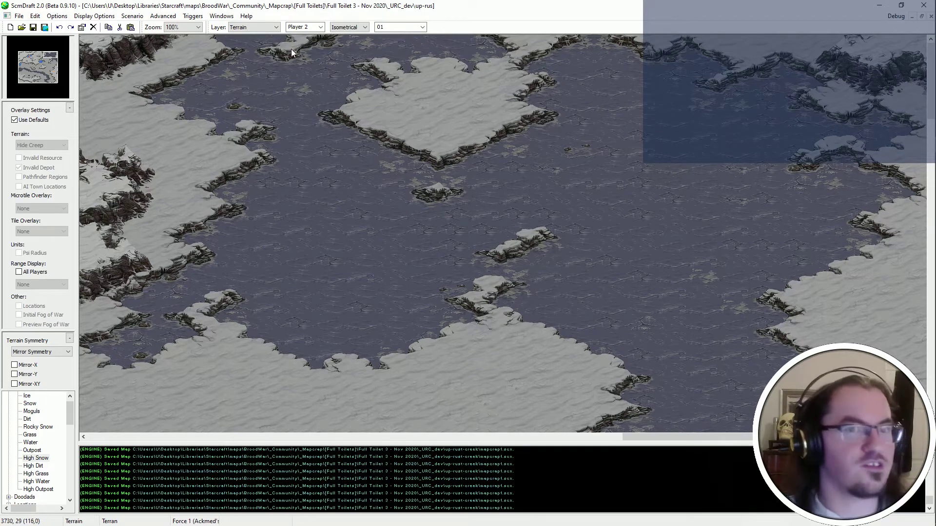
pyautogui.scroll(-1, 349, 29)
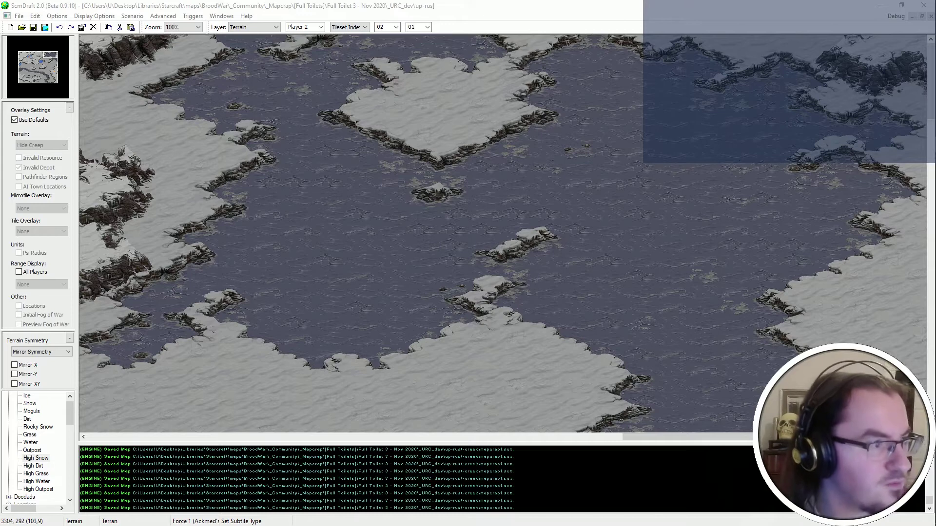
pyautogui.keyDown('ctrl'); pyautogui.scroll(2, 428, 272); pyautogui.keyUp('ctrl')
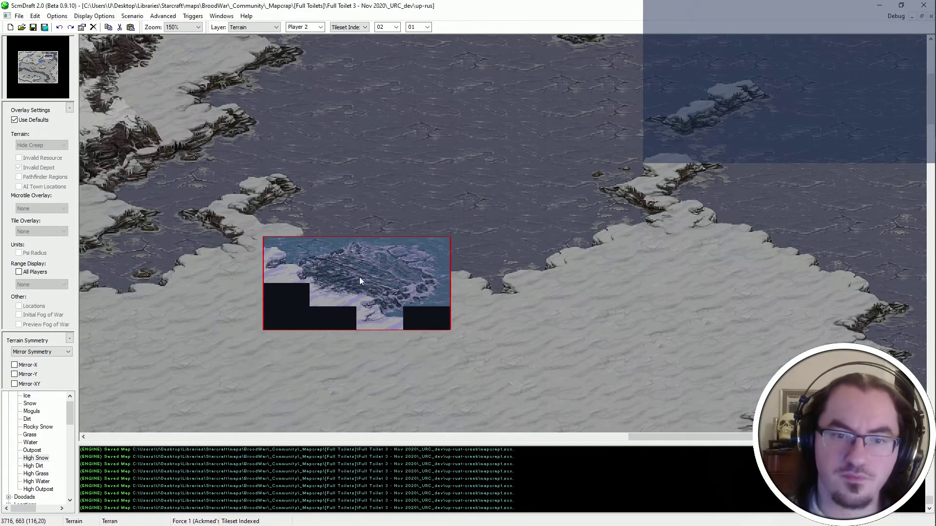
pyautogui.click(363, 249)
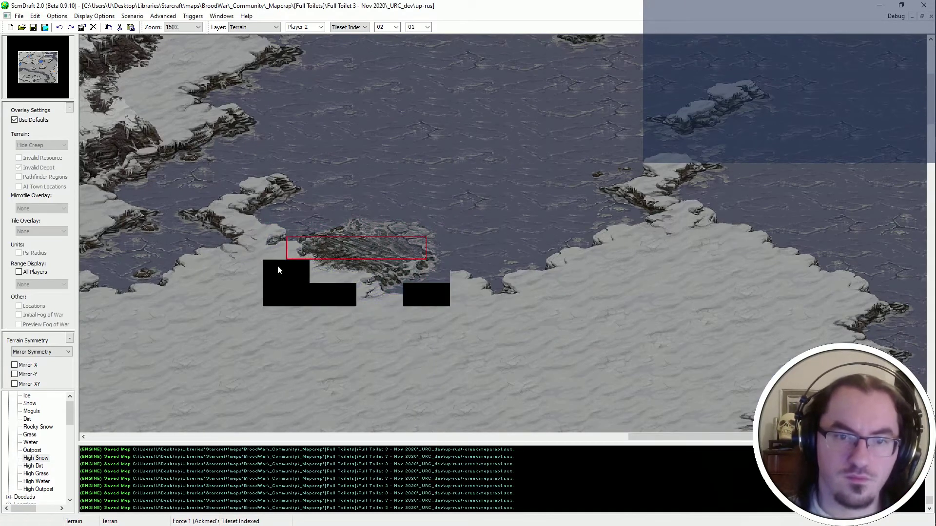
# Clear the blank tiles around the southern shore ramp so it joins the snow, and return to Isometrical terrain mode.
pyautogui.moveTo(277, 265); pyautogui.dragTo(247, 263)
pyautogui.moveTo(364, 254); pyautogui.dragTo(319, 275)
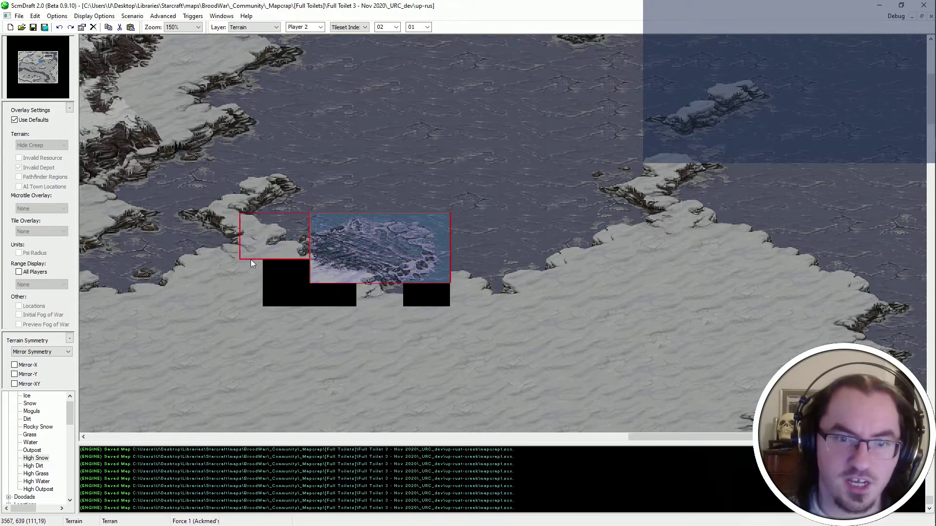
pyautogui.moveTo(251, 260); pyautogui.dragTo(251, 261)
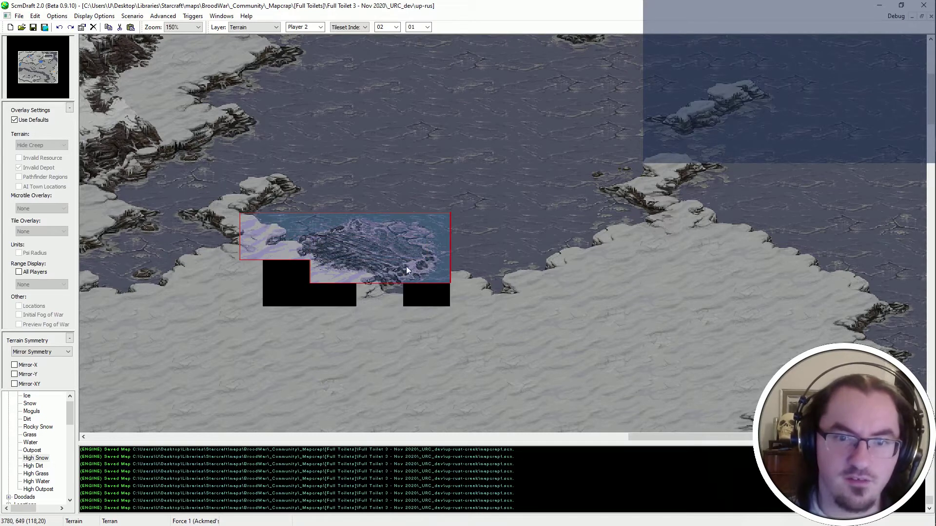
pyautogui.click(349, 264)
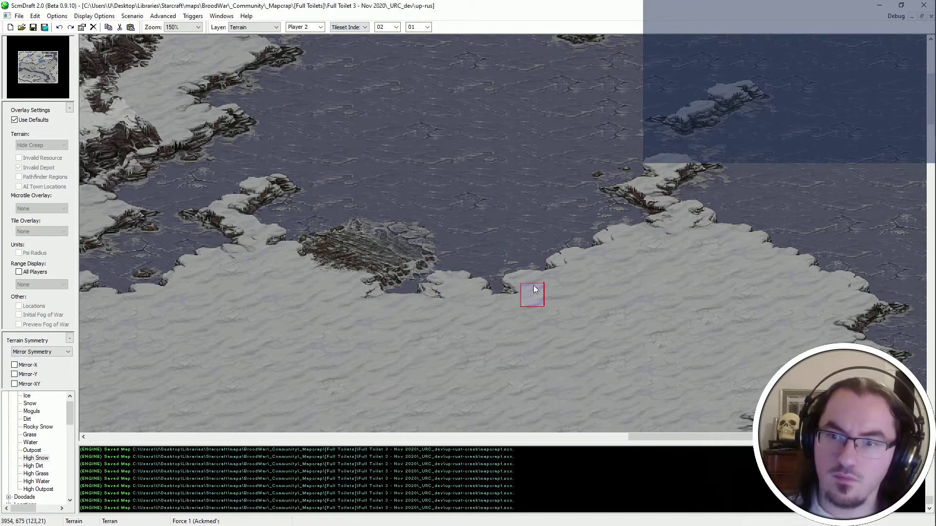
pyautogui.click(364, 26)
pyautogui.click(347, 41)
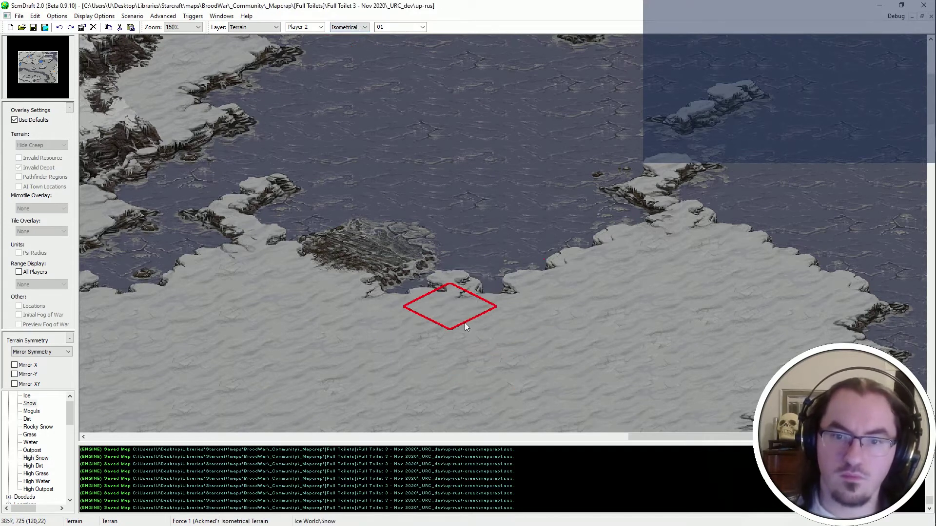
# Place the mirrored rocky ramp in Tileset Indexed mode on the lake's eastern snow shore and clear the blank tiles around it.
pyautogui.scroll(3, 464, 323)
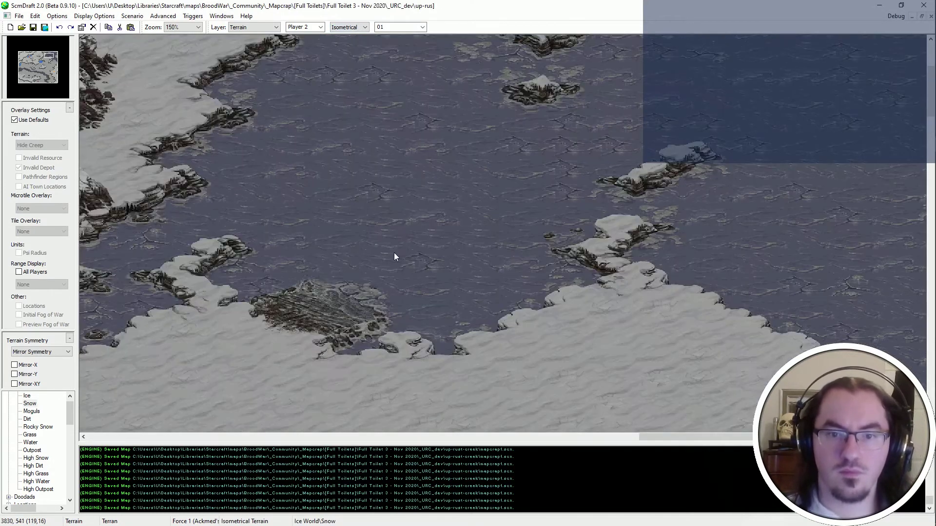
pyautogui.moveTo(394, 253); pyautogui.dragTo(426, 214, button='middle')
pyautogui.keyDown('ctrl'); pyautogui.scroll(-1, 426, 215); pyautogui.keyUp('ctrl')
pyautogui.click(364, 27)
pyautogui.click(352, 47)
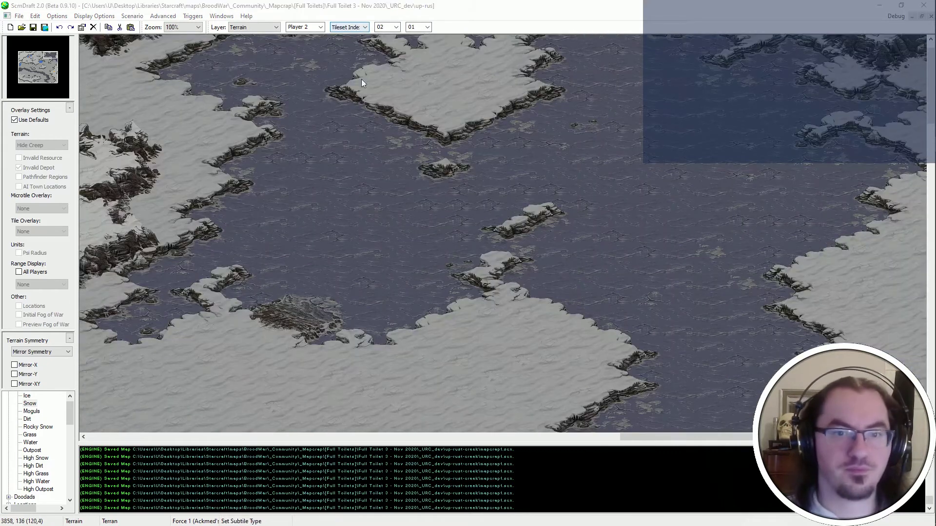
pyautogui.moveTo(361, 79); pyautogui.dragTo(331, 168, button='middle')
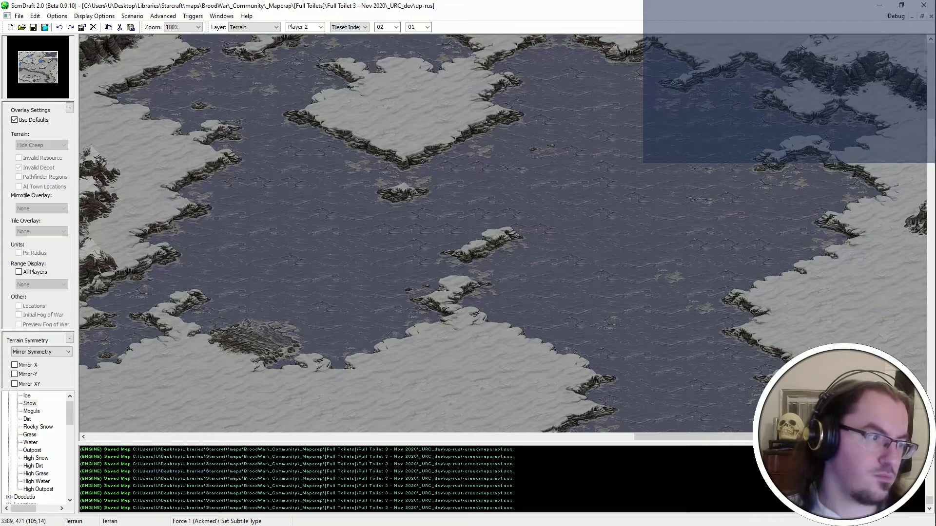
pyautogui.moveTo(807, 407); pyautogui.dragTo(800, 341, button='middle')
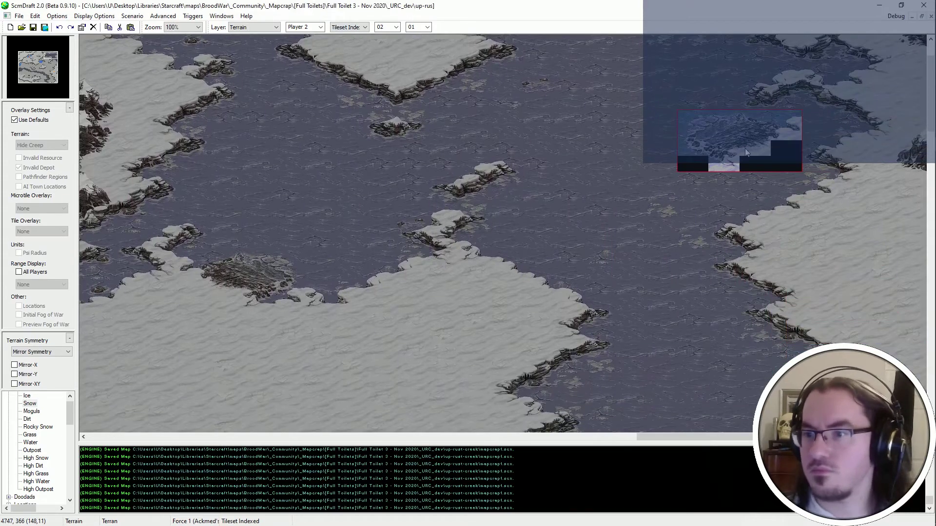
pyautogui.keyDown('ctrl'); pyautogui.scroll(1, 777, 197); pyautogui.keyUp('ctrl')
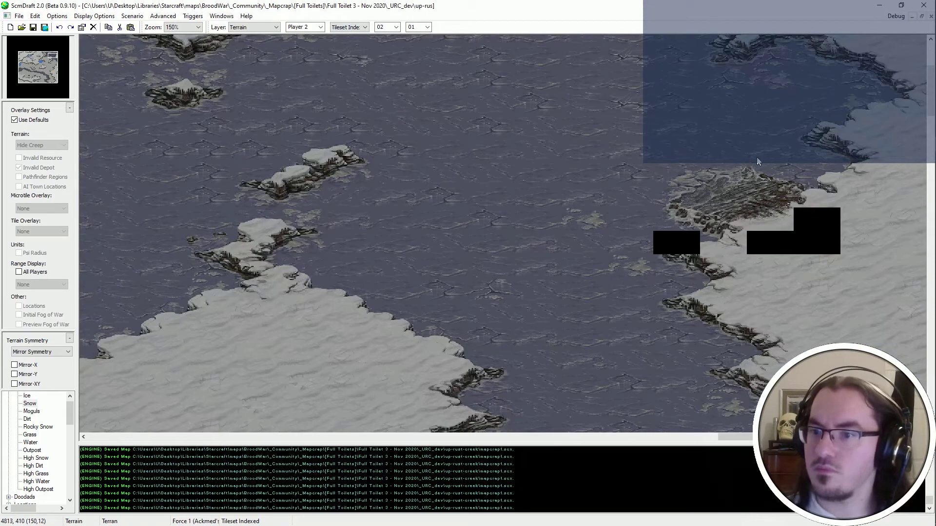
pyautogui.moveTo(709, 253)
pyautogui.mouseDown()
pyautogui.moveTo(721, 205)
pyautogui.moveTo(663, 215)
pyautogui.moveTo(692, 221)
pyautogui.mouseUp()
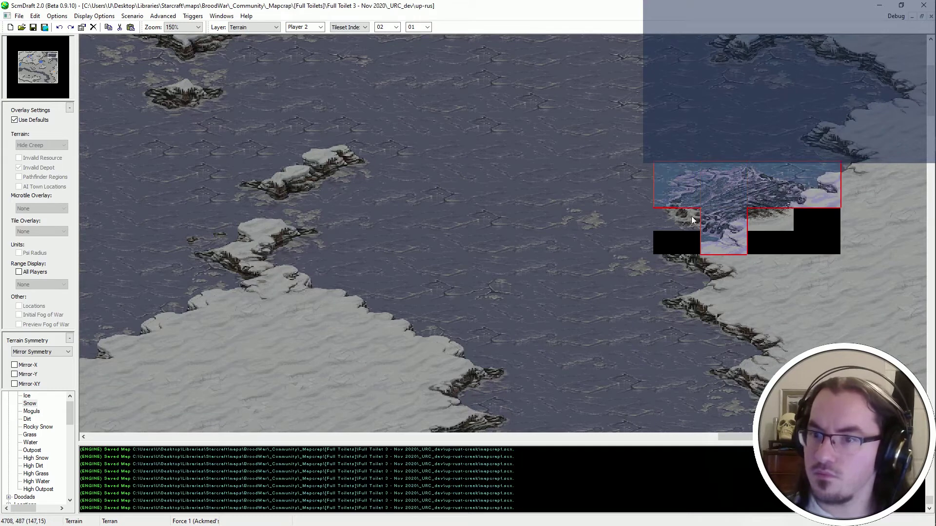
pyautogui.keyDown('ctrl'); pyautogui.scroll(-1, 751, 200); pyautogui.keyUp('ctrl')
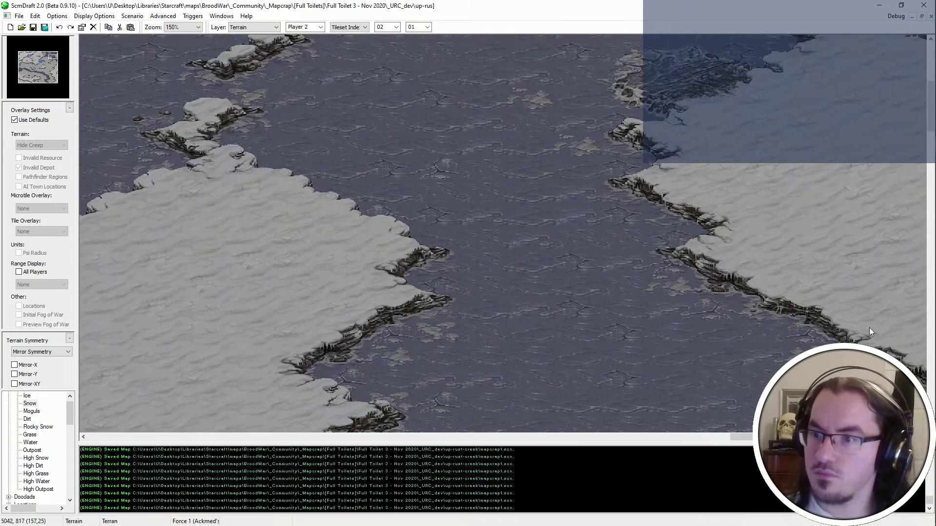
# Place another rocky ramp on the snow shore northeast of the forked cliff ridge, clear its blank tiles, and return to Isometrical mode.
pyautogui.scroll(-2, 776, 206)
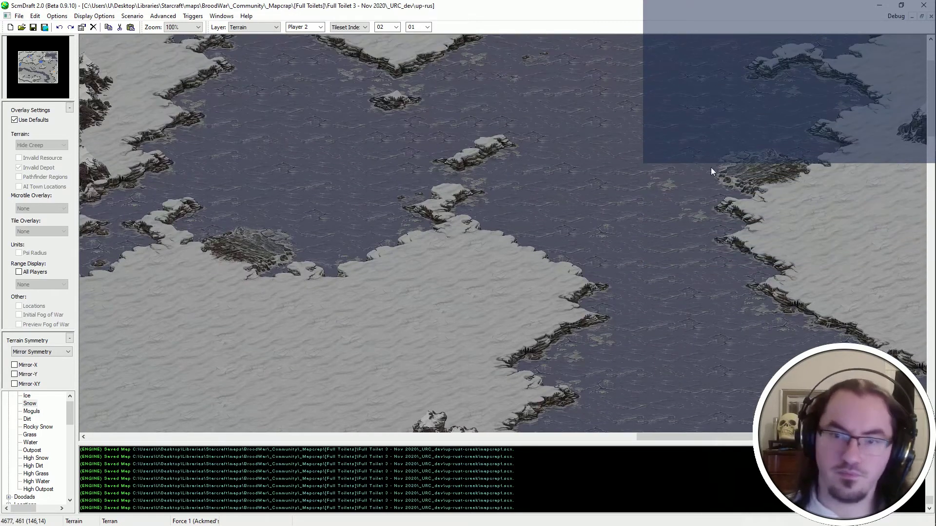
pyautogui.scroll(-1, 917, 507)
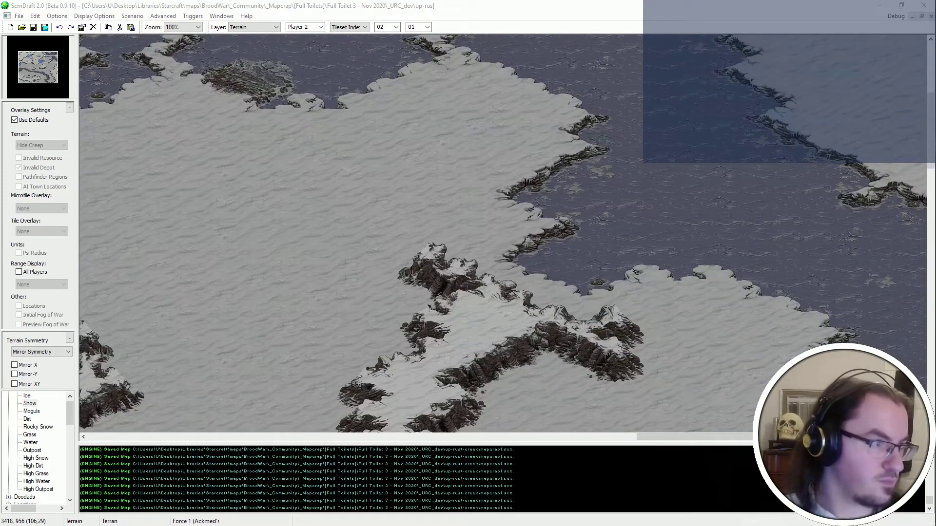
pyautogui.click(799, 285)
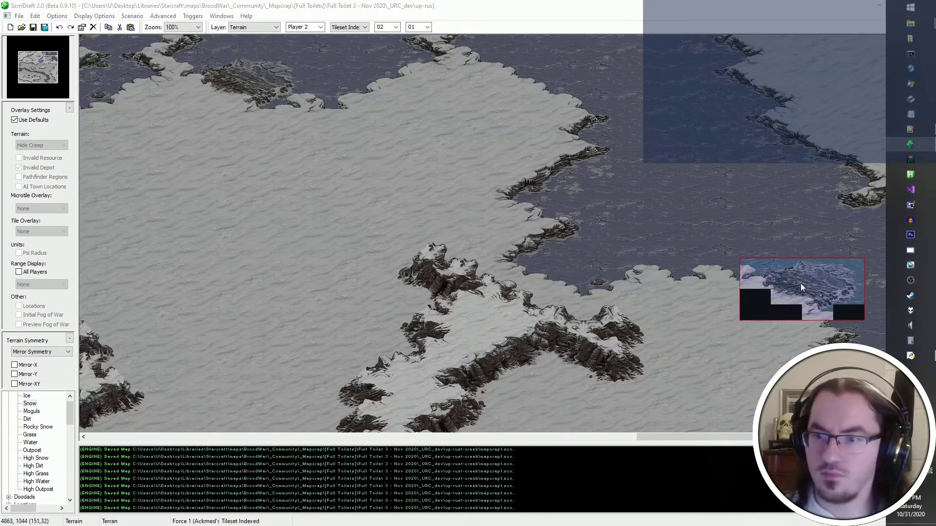
pyautogui.keyDown('ctrl'); pyautogui.scroll(1, 849, 273); pyautogui.keyUp('ctrl')
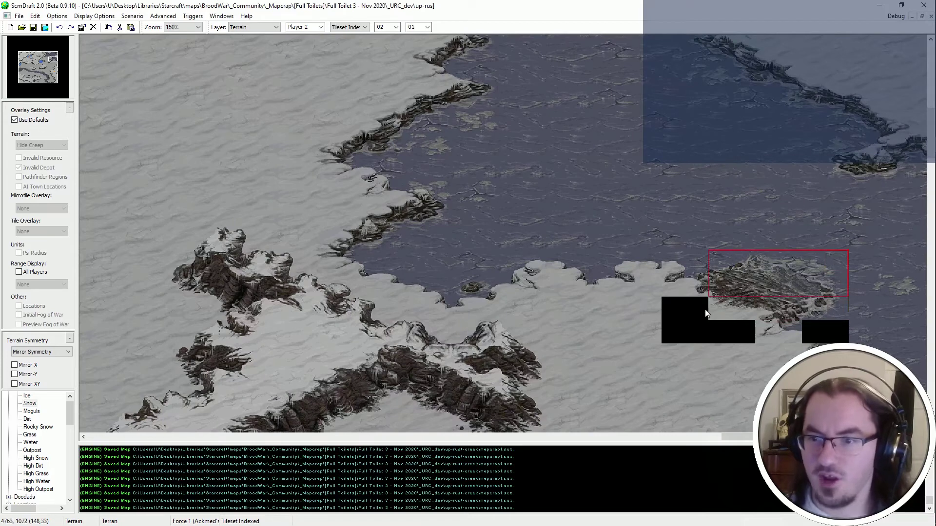
pyautogui.click(715, 266)
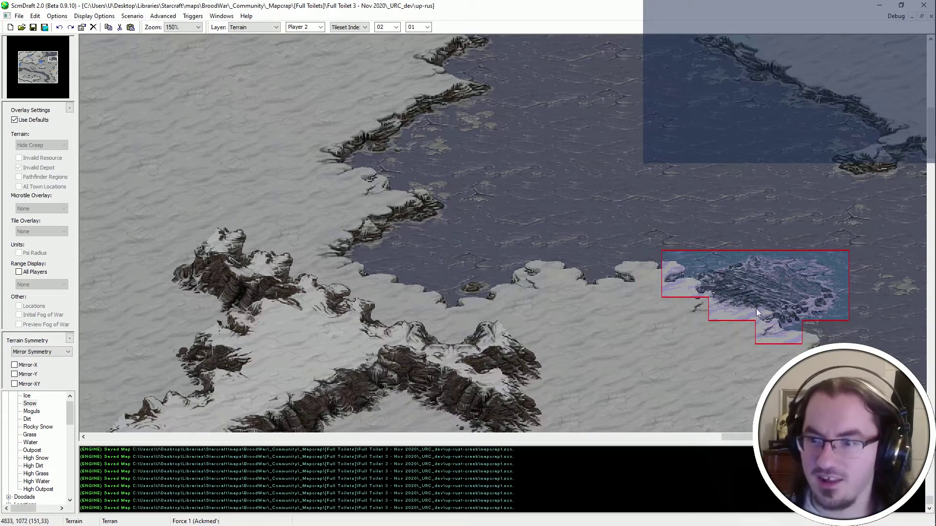
pyautogui.keyDown('ctrl'); pyautogui.scroll(-1, 773, 313); pyautogui.keyUp('ctrl')
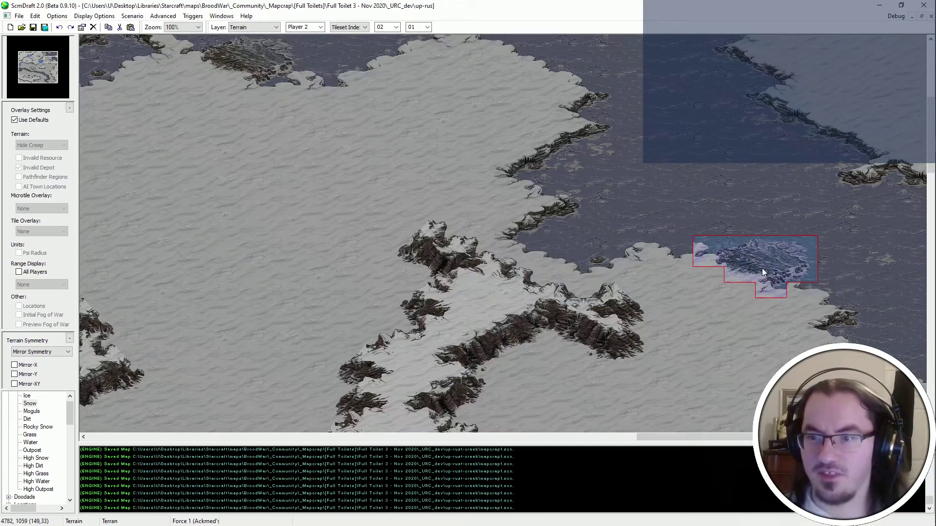
pyautogui.click(364, 27)
pyautogui.click(347, 34)
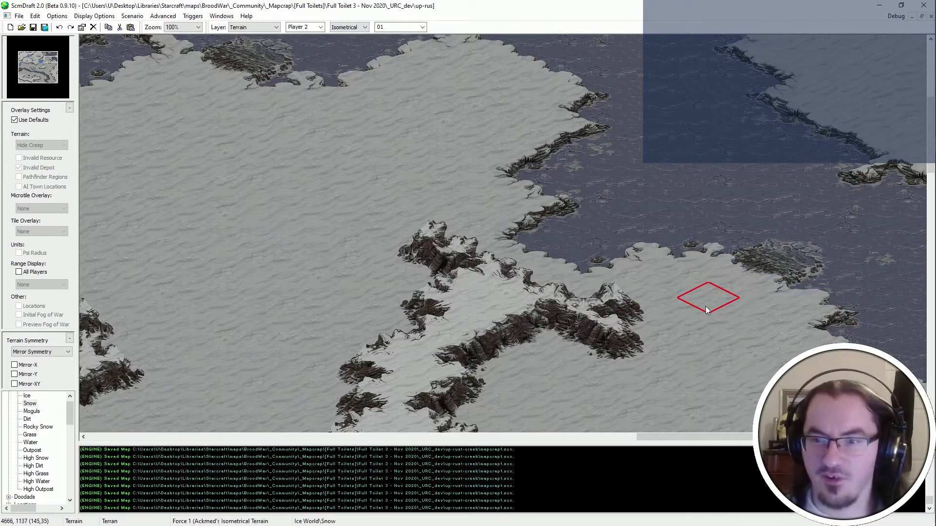
# Retouch the High Snow cliff edge near the northern tip of the forked ridge south of the ice.
pyautogui.scroll(5, 770, 86)
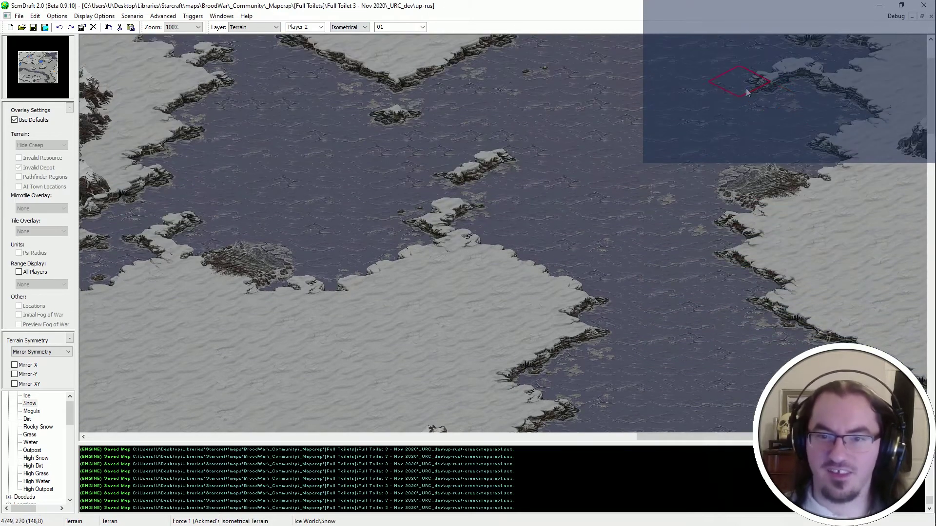
pyautogui.scroll(-2, 537, 341)
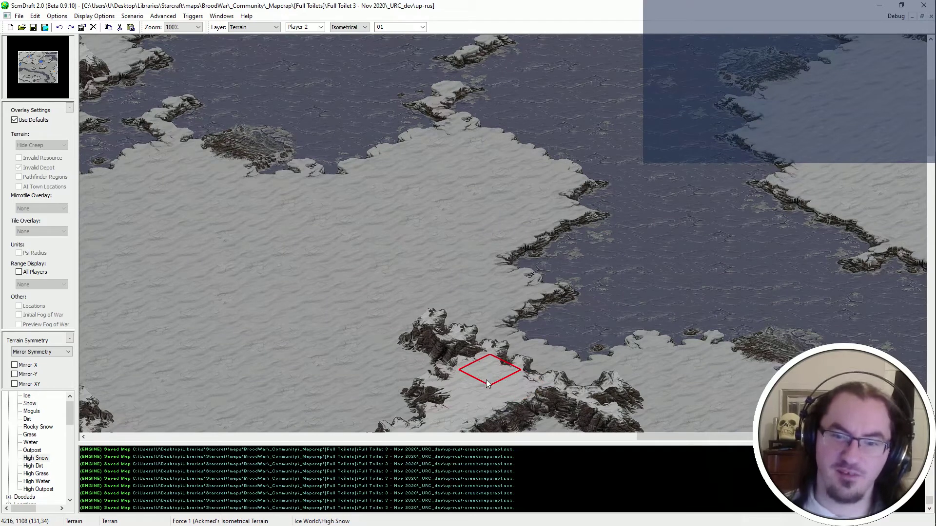
pyautogui.moveTo(485, 383)
pyautogui.mouseDown()
pyautogui.moveTo(453, 399)
pyautogui.moveTo(490, 382)
pyautogui.mouseUp()
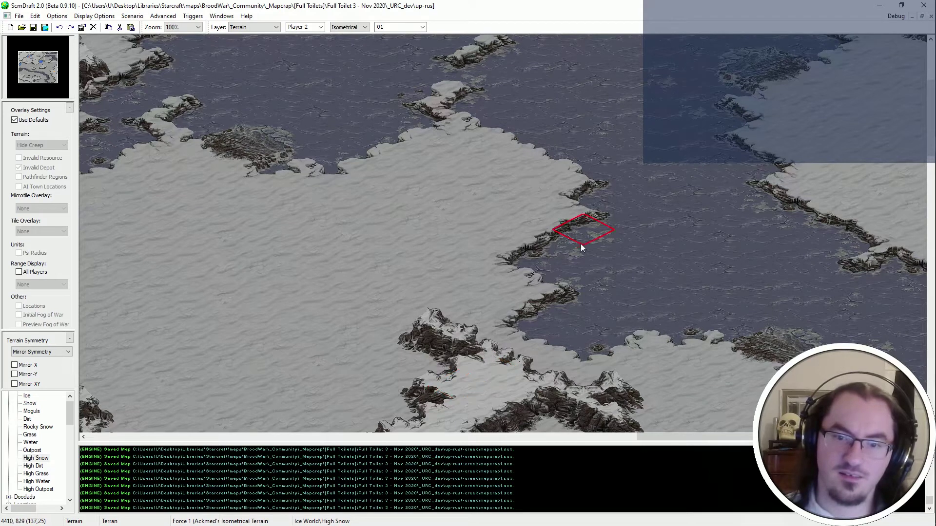
# Raise an irregular High Snow cliff ridge on the snow peninsula north of the forked ridge, trimming its southwestern side back to Snow.
pyautogui.scroll(-3, 580, 244)
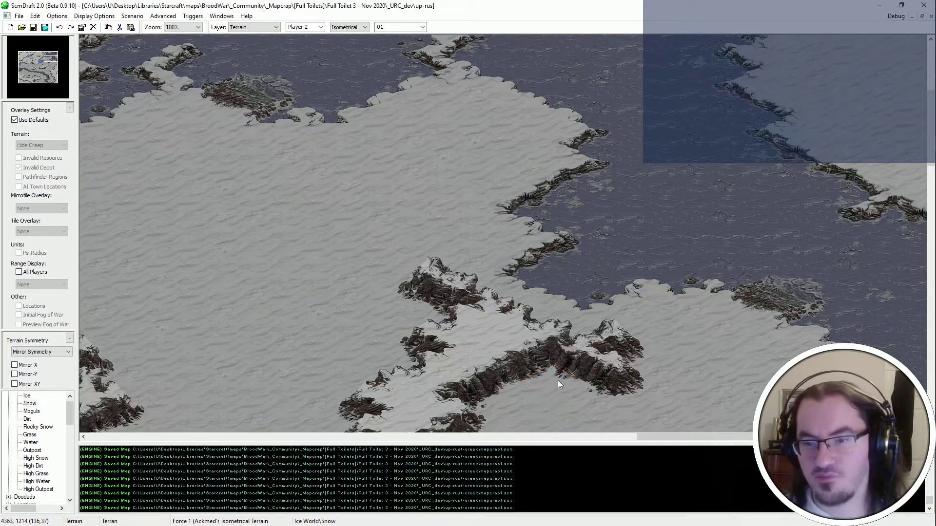
pyautogui.scroll(3, 592, 233)
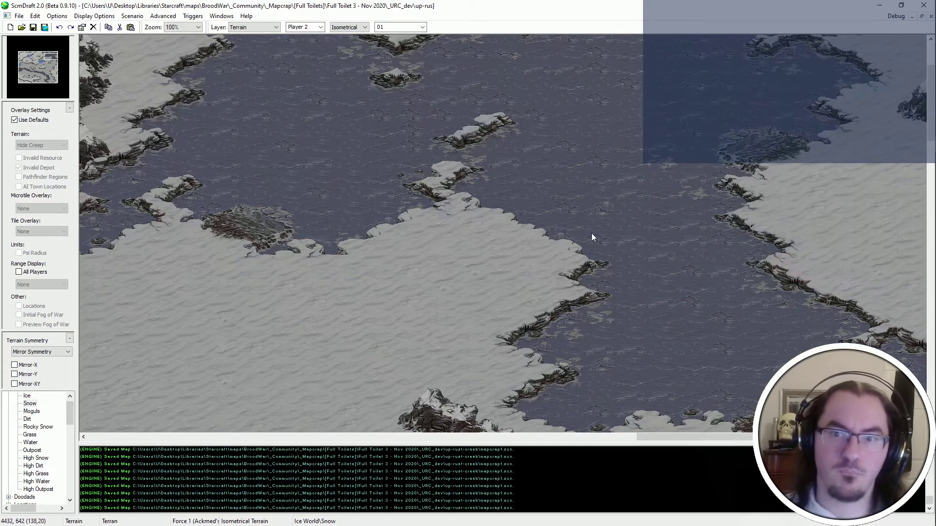
pyautogui.scroll(3, 549, 303)
pyautogui.scroll(-6, 691, 232)
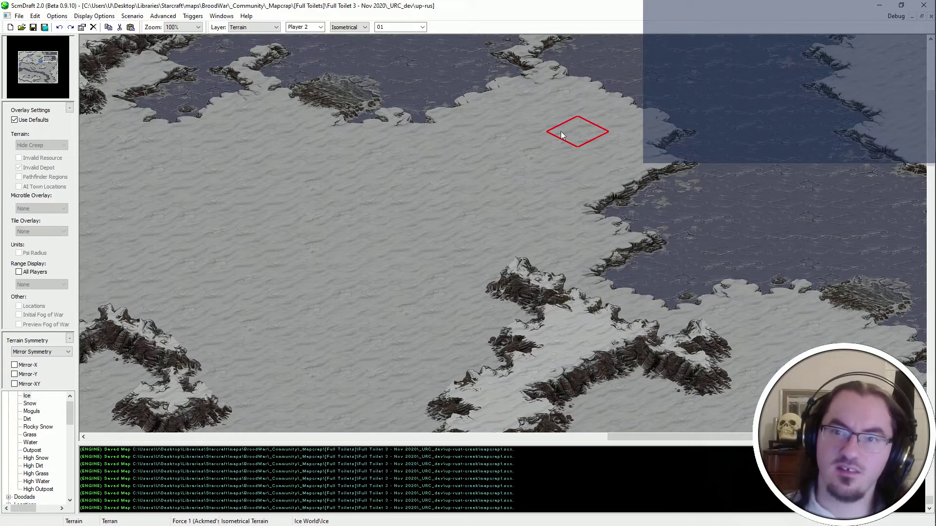
pyautogui.click(551, 174)
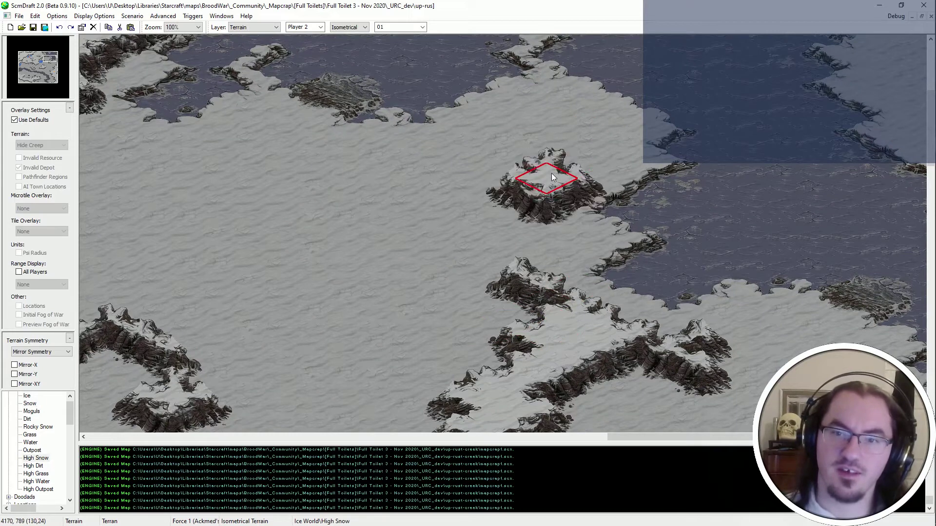
pyautogui.click(562, 129)
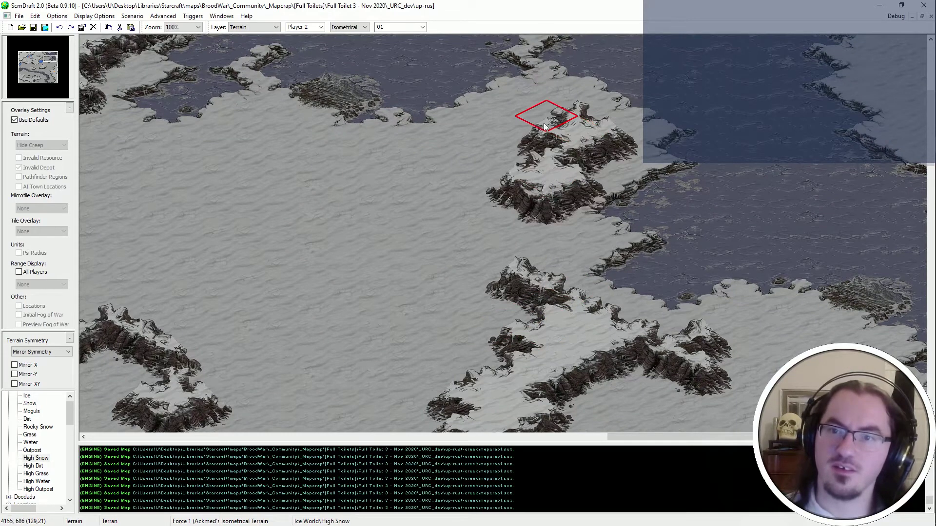
pyautogui.click(511, 140)
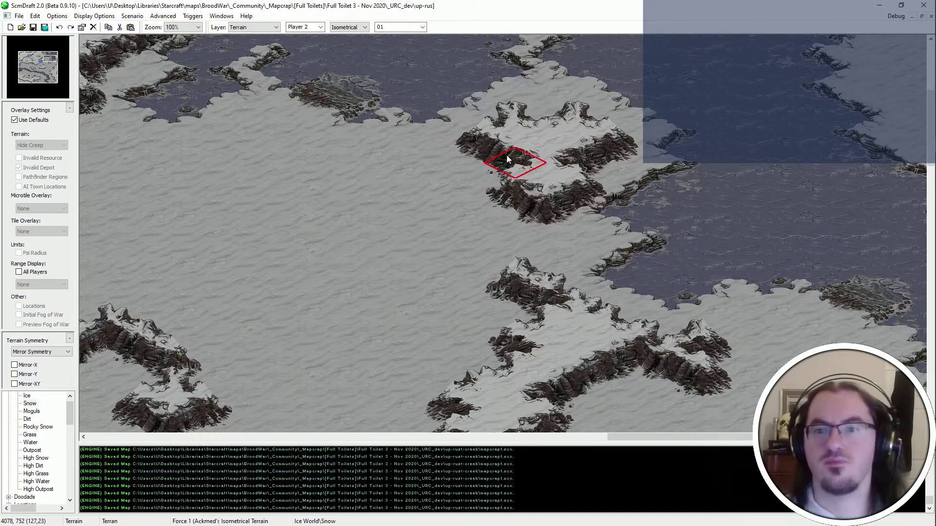
pyautogui.click(508, 157)
pyautogui.rightClick(574, 321)
pyautogui.moveTo(733, 181); pyautogui.dragTo(674, 216, button='middle')
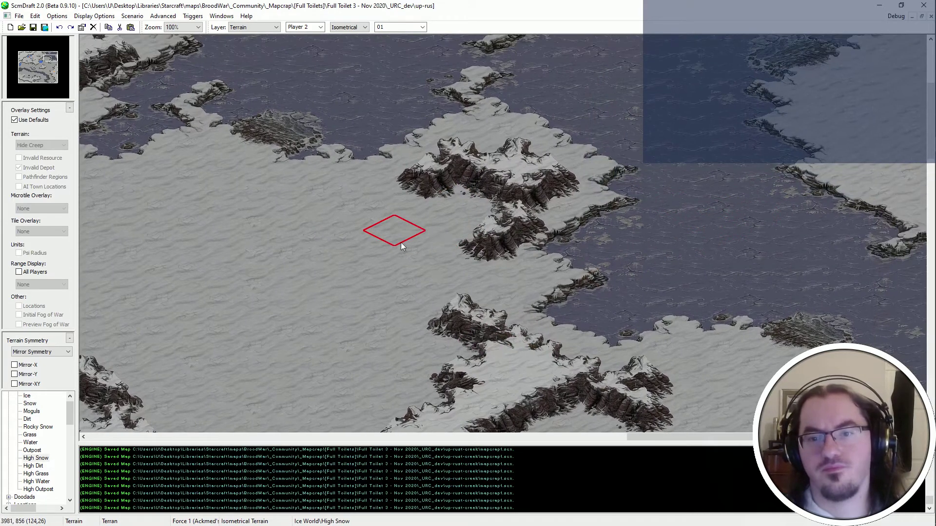
# Try a High Snow plateau on the snowfield along the lake's eastern shore, then undo it.
pyautogui.scroll(5, 537, 191)
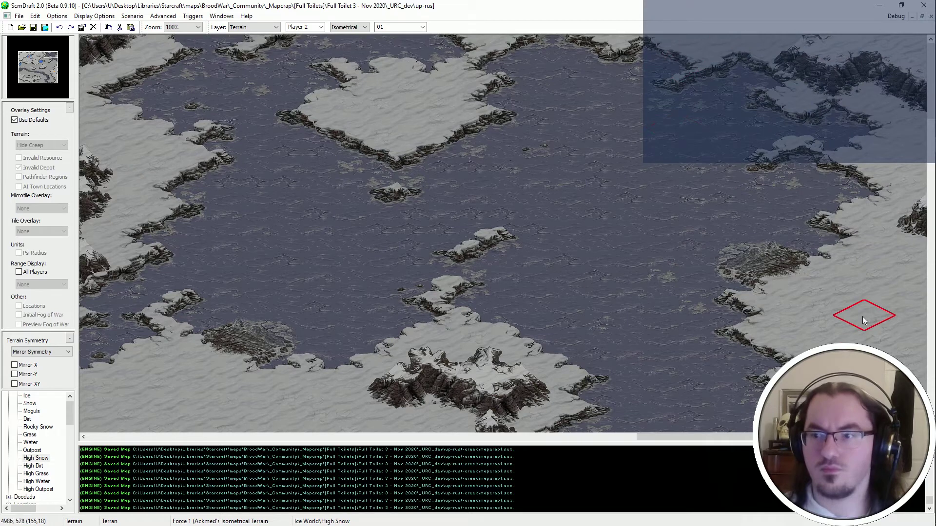
pyautogui.moveTo(861, 316); pyautogui.dragTo(898, 343)
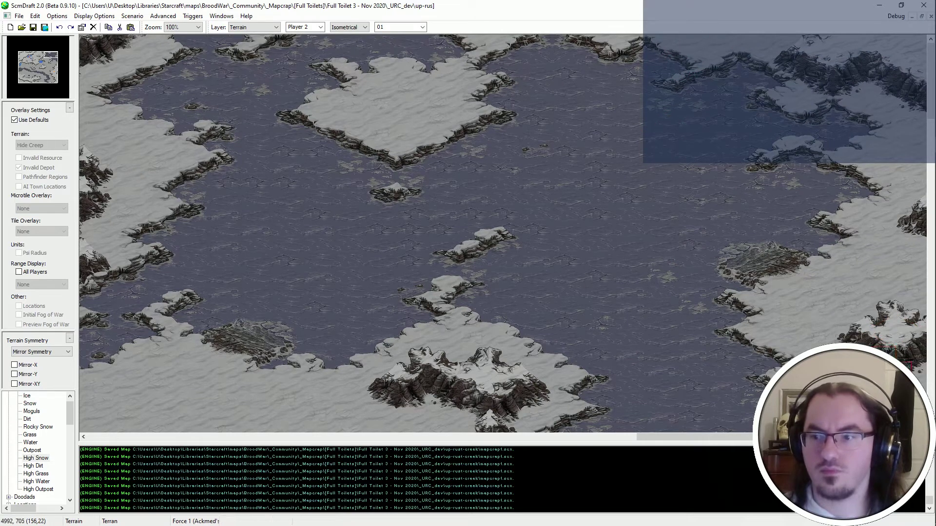
pyautogui.click(867, 362)
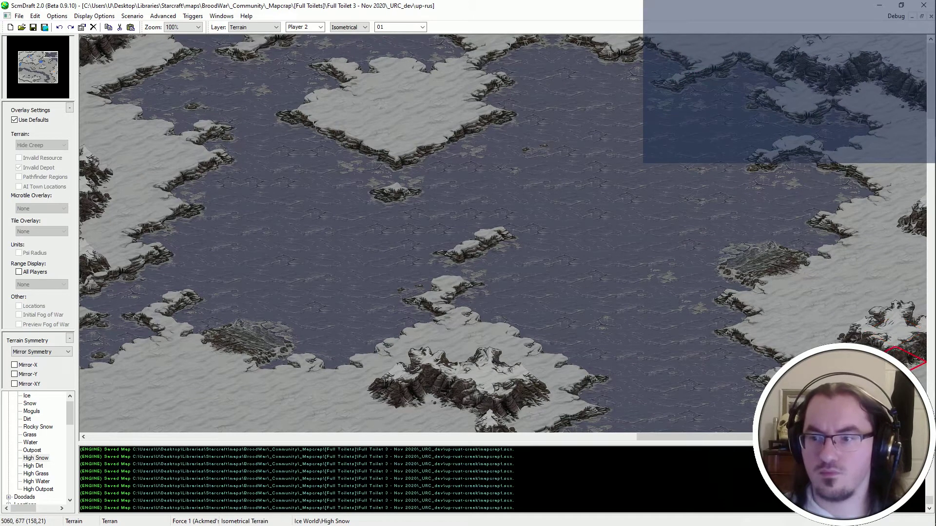
pyautogui.hotkey('ctrl', 'z')
pyautogui.hotkey('ctrl', 'z')
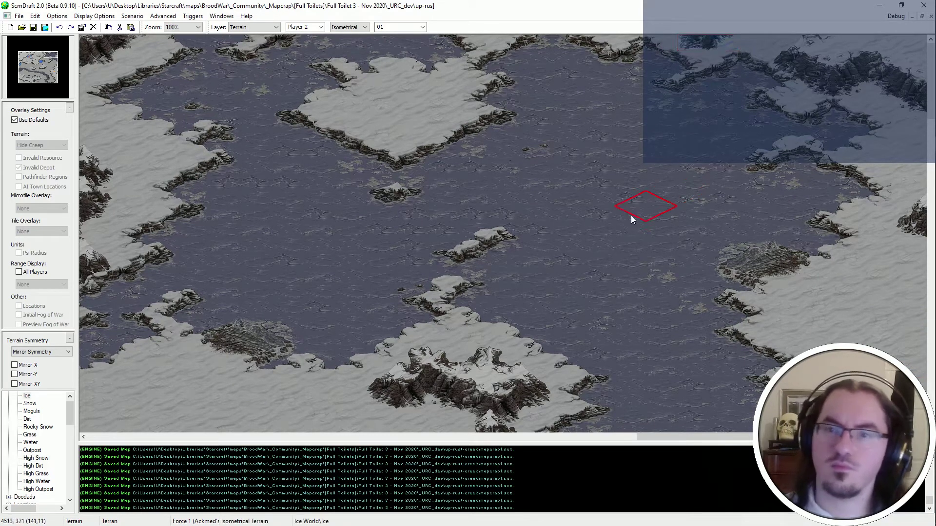
# Extend the eastern corner of the large snow island with a small rocky spit reaching into the ice.
pyautogui.moveTo(429, 115)
pyautogui.mouseDown()
pyautogui.moveTo(462, 109)
pyautogui.moveTo(480, 124)
pyautogui.moveTo(515, 112)
pyautogui.moveTo(587, 156)
pyautogui.mouseUp()
pyautogui.hotkey('ctrl', 'z')
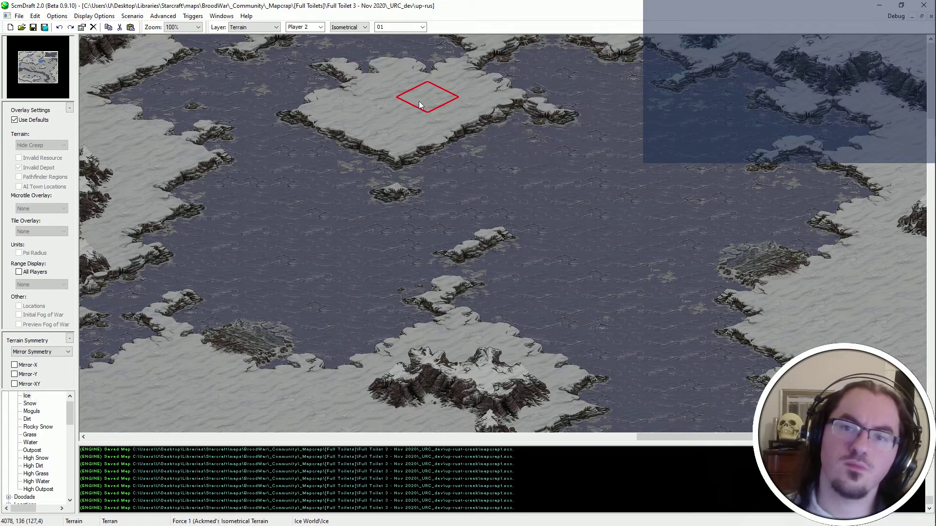
pyautogui.hotkey('ctrl', 'z')
pyautogui.hotkey('ctrl', 'z')
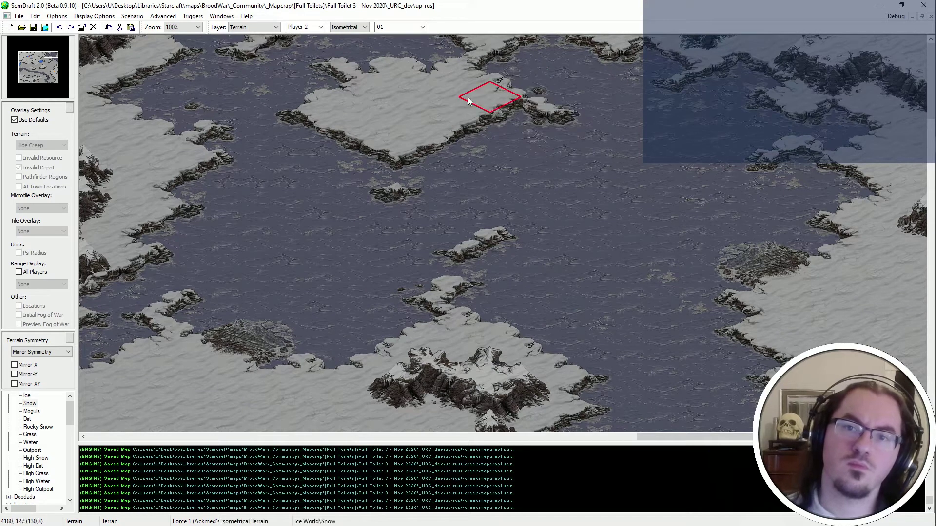
pyautogui.moveTo(552, 57); pyautogui.dragTo(539, 53)
pyautogui.hotkey('ctrl', 'z')
pyautogui.hotkey('ctrl', 'z')
pyautogui.hotkey('ctrl', 'z')
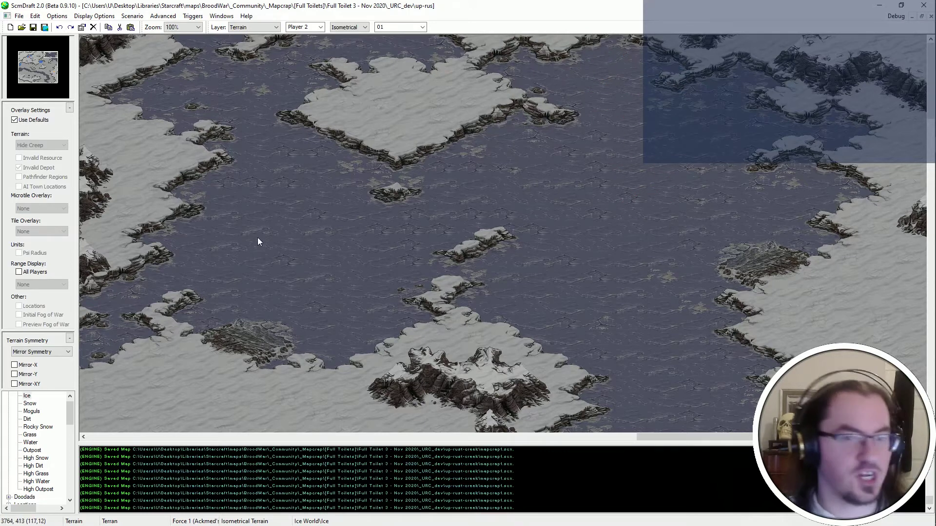
# Place a rocky ramp in Tileset Indexed mode on the large island's southeastern shore, without blank tiles around it.
pyautogui.click(365, 27)
pyautogui.click(350, 48)
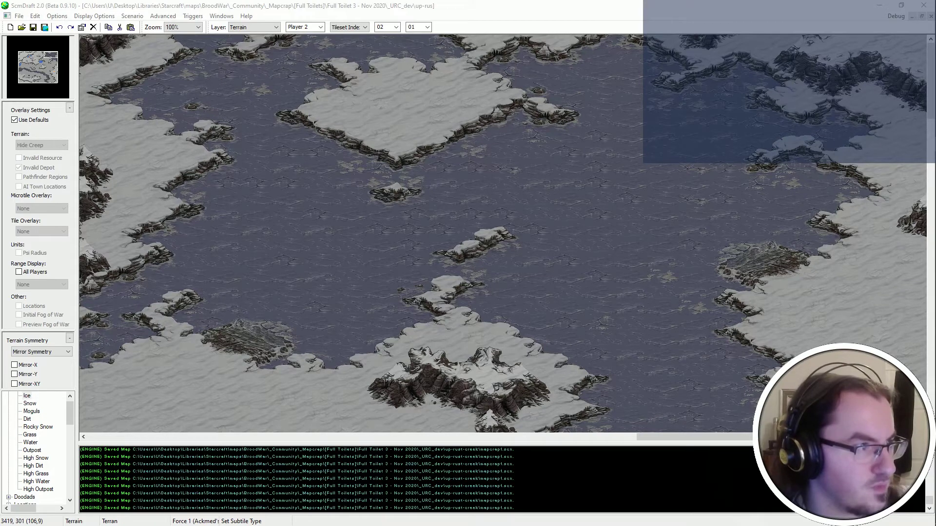
pyautogui.click(498, 122)
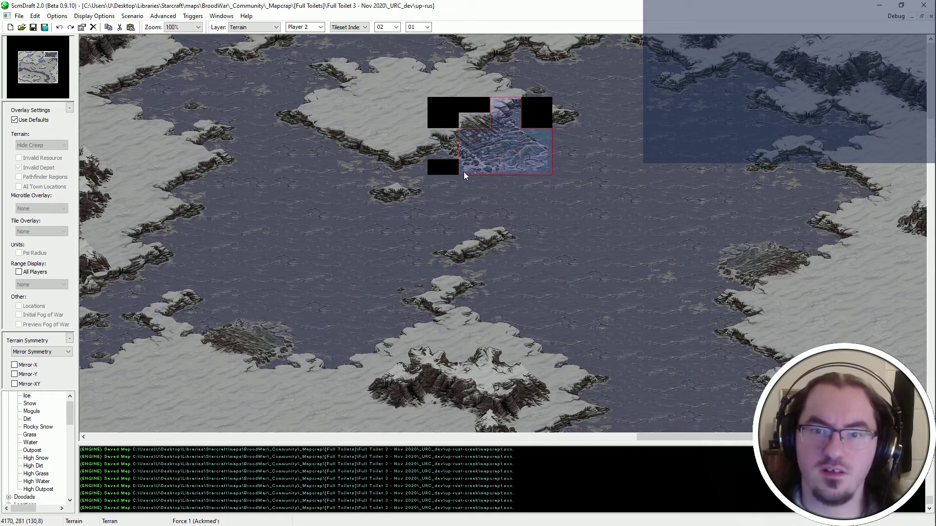
pyautogui.hotkey('ctrl', 'z')
pyautogui.click(478, 148)
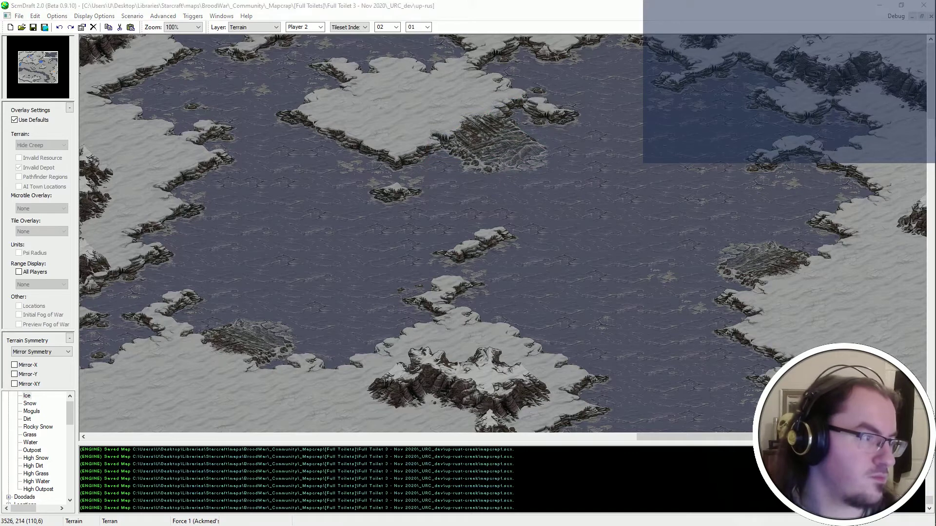
# Place the mirrored rocky ramp without blank tiles on the large island's southwestern shore and on the lake's eastern snow shore.
pyautogui.click(331, 149)
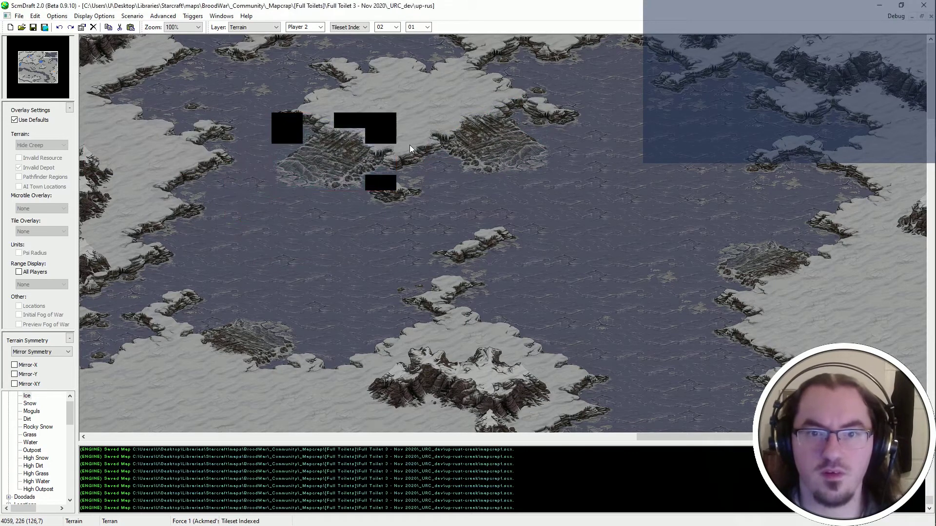
pyautogui.moveTo(308, 183); pyautogui.dragTo(263, 159)
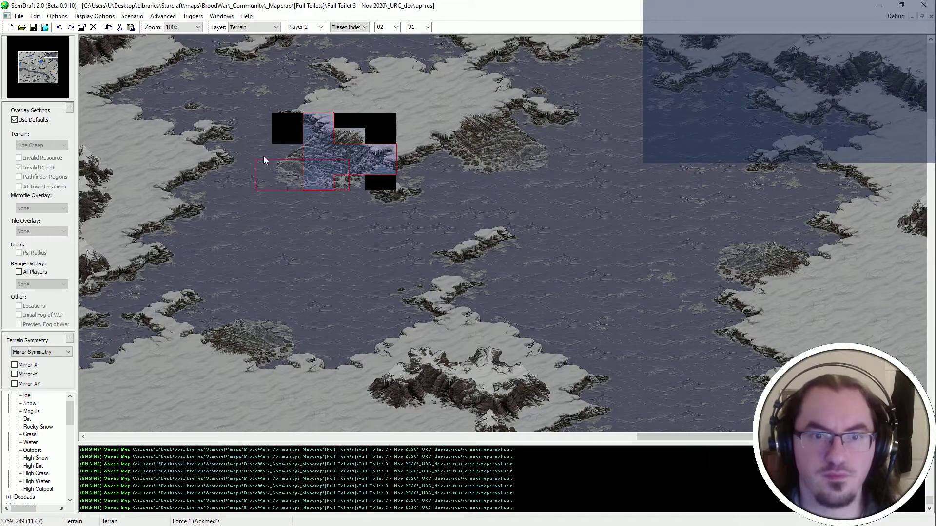
pyautogui.hotkey('ctrl', 'z')
pyautogui.hotkey('ctrl', 'v')
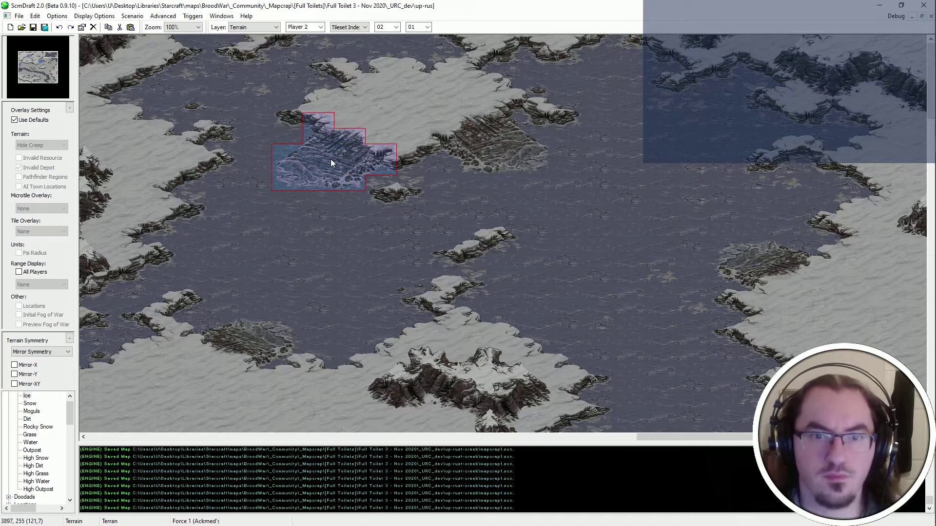
pyautogui.click(331, 159)
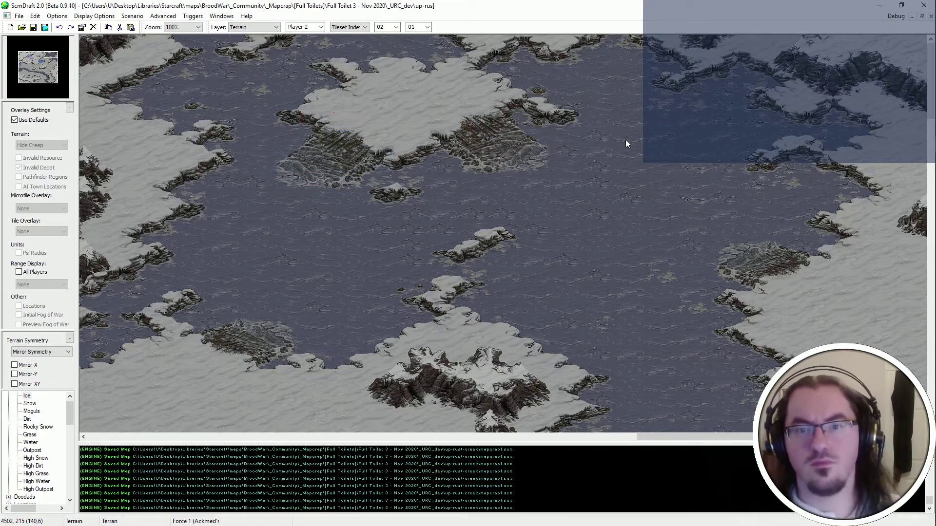
pyautogui.scroll(-5, 653, 173)
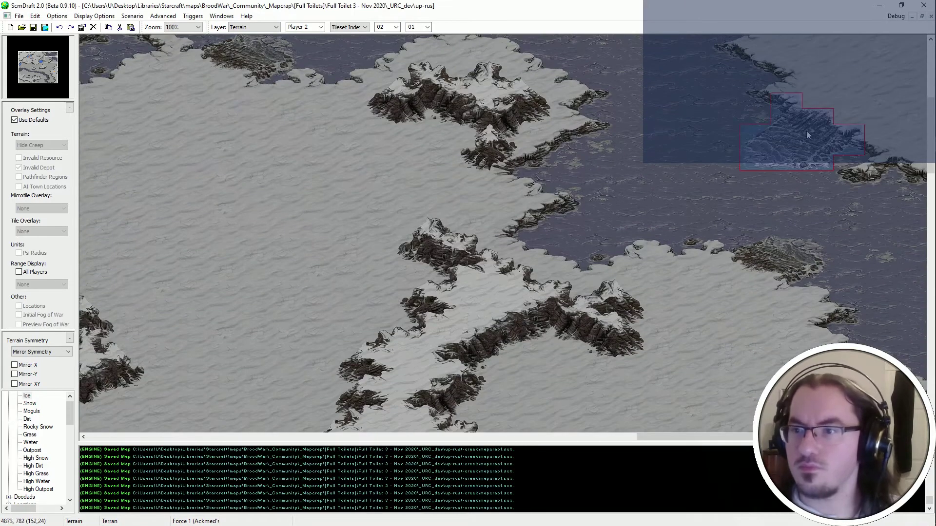
pyautogui.scroll(5, 799, 146)
pyautogui.scroll(-3, 626, 343)
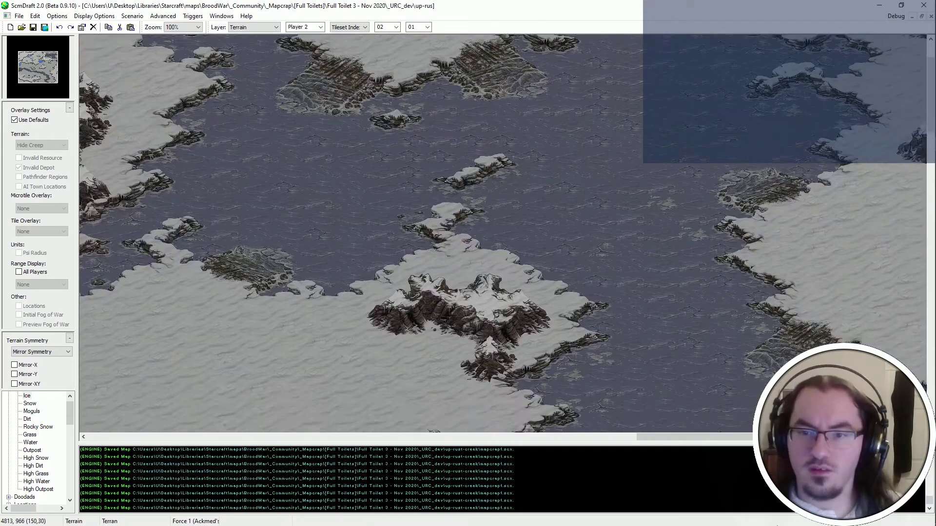
pyautogui.scroll(1, 742, 359)
# Copy the start base's ten mineral fields in the Units layer and paste them on the snowfield, beside the forked ridge, and on the ice.
pyautogui.press('u')
pyautogui.keyDown('ctrl'); pyautogui.scroll(-1, 642, 268); pyautogui.keyUp('ctrl')
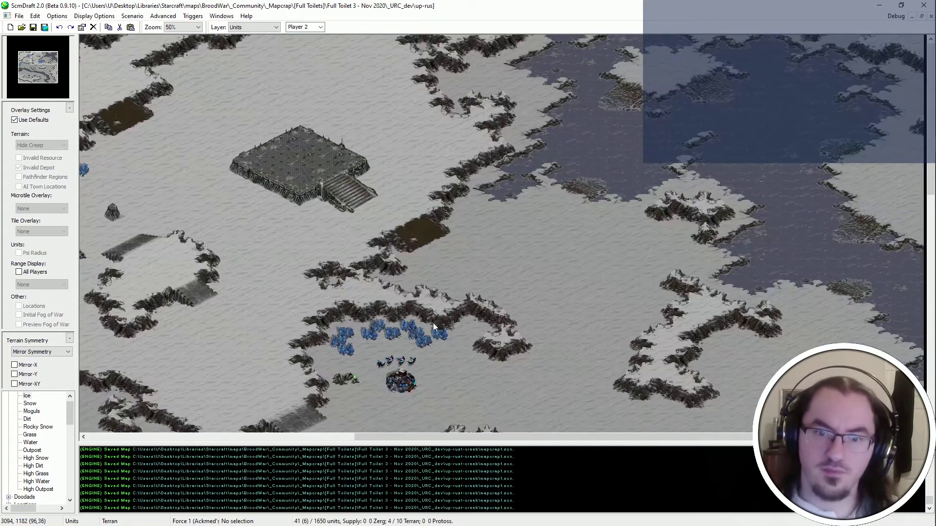
pyautogui.moveTo(446, 303); pyautogui.dragTo(314, 358)
pyautogui.hotkey('ctrl', 'c')
pyautogui.hotkey('ctrl', 'v')
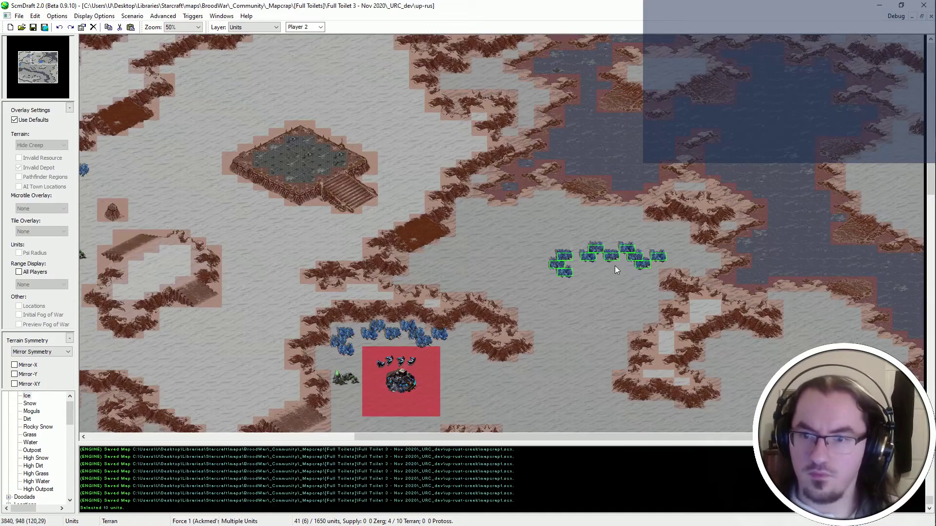
pyautogui.click(617, 242)
pyautogui.click(775, 366)
pyautogui.click(776, 146)
pyautogui.press('Escape')
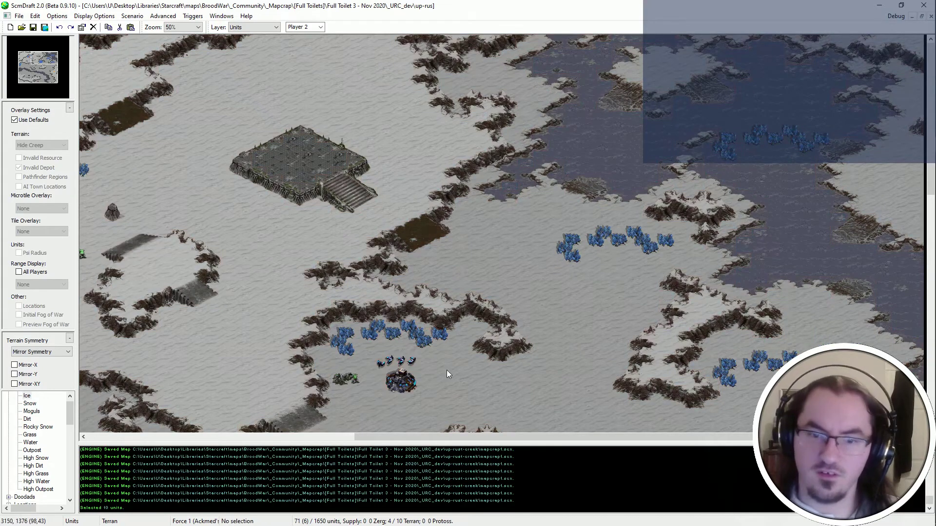
# Copy the start base's vespene geyser and place copies near the new mineral lines.
pyautogui.moveTo(367, 364); pyautogui.dragTo(316, 410)
pyautogui.hotkey('ctrl', 'c')
pyautogui.hotkey('ctrl', 'v')
pyautogui.click(647, 288)
pyautogui.click(806, 341)
pyautogui.press('Escape')
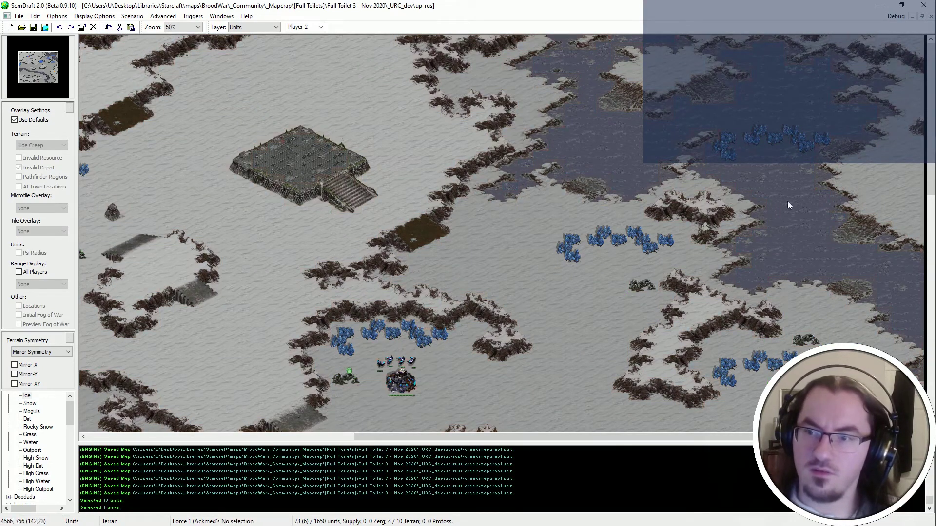
# Copy the ten mineral fields and geyser on the snowfield west of the new cliffs, and paste the set as another resource cluster.
pyautogui.scroll(4, 764, 156)
pyautogui.hscroll(-2, 353, 185)
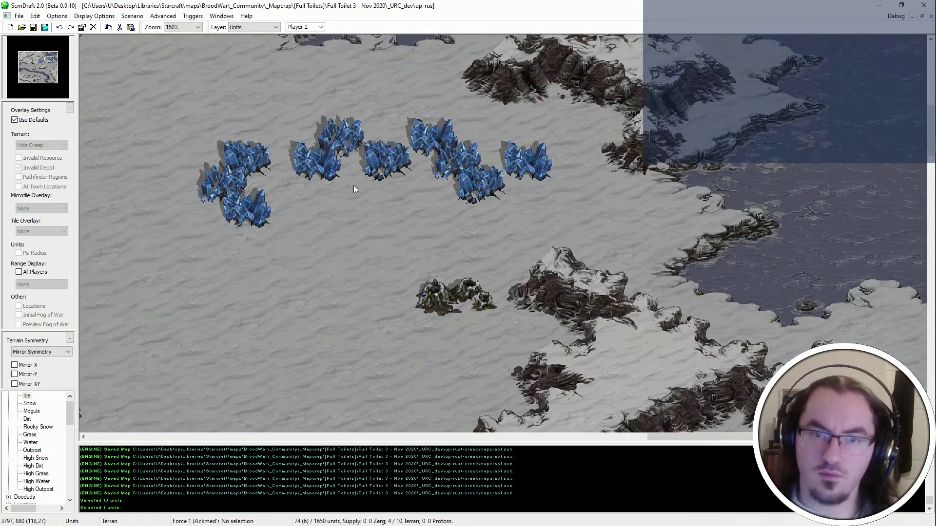
pyautogui.click(455, 293)
pyautogui.scroll(-1, 737, 306)
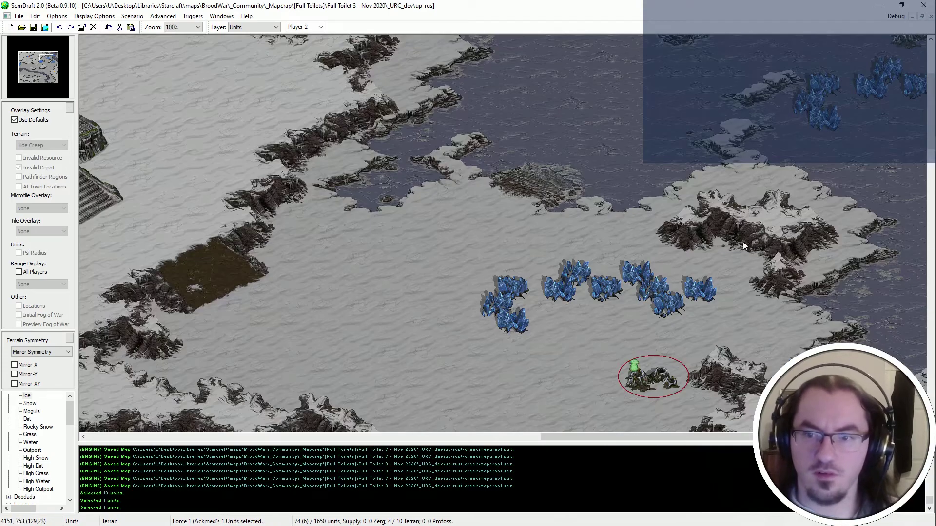
pyautogui.moveTo(743, 247); pyautogui.dragTo(468, 402)
pyautogui.hotkey('ctrl', 'c')
pyautogui.moveTo(525, 305); pyautogui.dragTo(394, 215, button='middle')
pyautogui.hotkey('ctrl', 'v')
pyautogui.click(234, 105)
pyautogui.press('Escape')
pyautogui.moveTo(234, 105); pyautogui.dragTo(534, 252, button='middle')
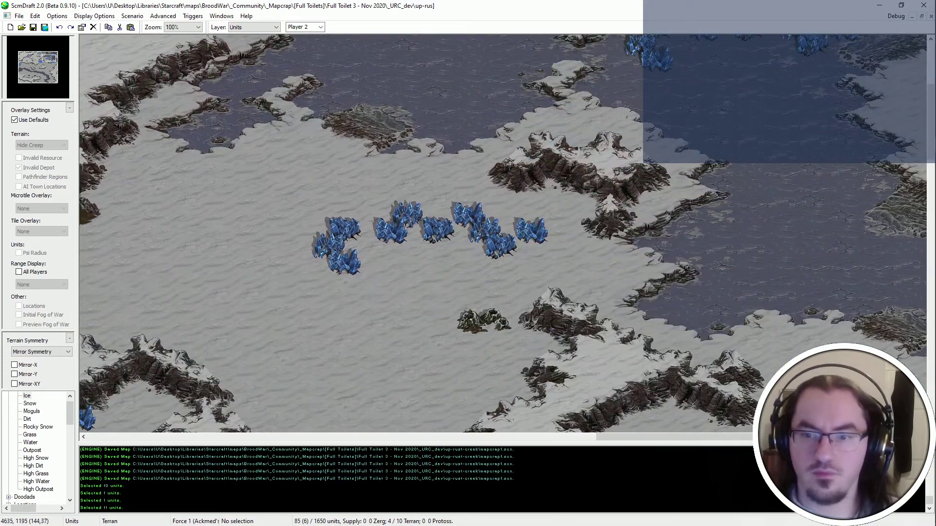
# Delete the geyser beside the forked ridge and move the snowfield's easternmost mineral field to the shore pocket between the two cliffs.
pyautogui.click(487, 319)
pyautogui.press('Delete')
pyautogui.scroll(1, 579, 299)
pyautogui.click(509, 196)
pyautogui.hotkey('ctrl', 'x')
pyautogui.hotkey('ctrl', 'v')
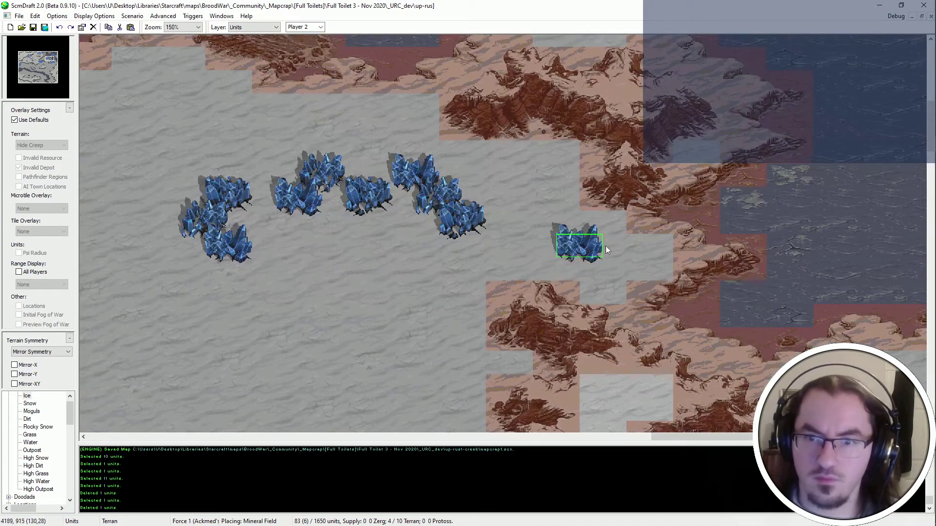
pyautogui.click(643, 245)
# Move the next two mineral fields from the line's eastern end into the shore pocket around the first relocated field.
pyautogui.moveTo(442, 213); pyautogui.dragTo(413, 234)
pyautogui.hotkey('ctrl', 'x')
pyautogui.hotkey('ctrl', 'v')
pyautogui.click(652, 264)
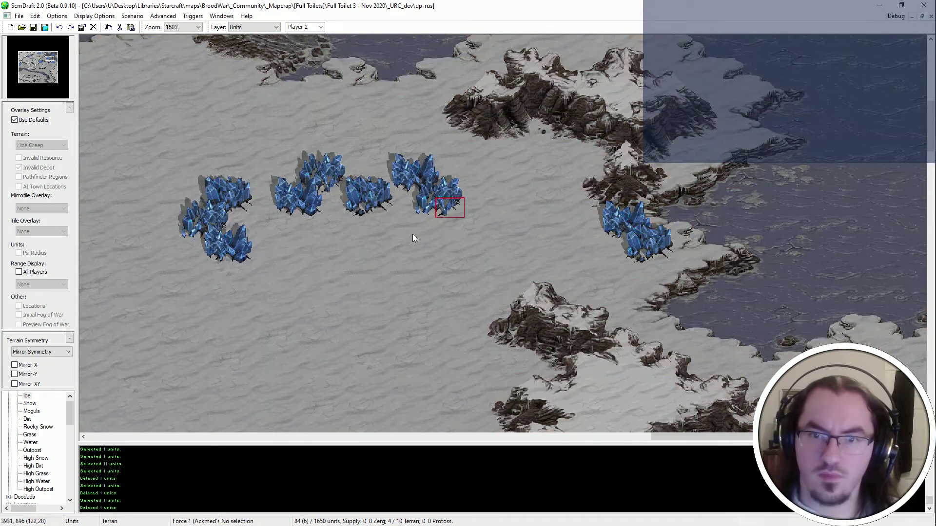
pyautogui.hotkey('ctrl', 'x')
pyautogui.hotkey('ctrl', 'v')
pyautogui.click(635, 303)
# Move another mineral field to the foot of the new High Snow cliffs, and nudge it north against the cliff edge.
pyautogui.hotkey('ctrl', 'v')
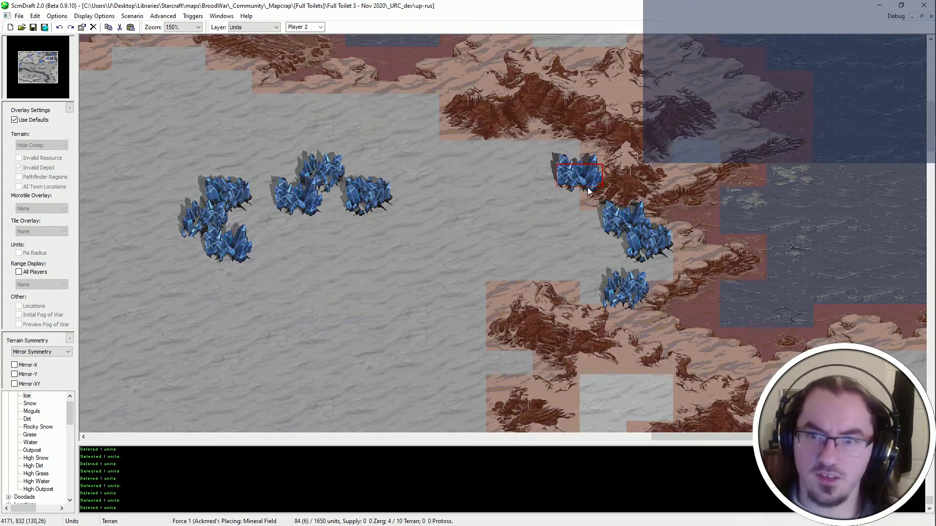
pyautogui.click(585, 182)
pyautogui.hotkey('ctrl', 'x')
pyautogui.hotkey('ctrl', 'v')
pyautogui.click(579, 162)
# Move the next mineral field beneath the new cliffs and shift it slightly west of its neighbour.
pyautogui.click(379, 194)
pyautogui.hotkey('ctrl', 'x')
pyautogui.hotkey('ctrl', 'v')
pyautogui.click(528, 167)
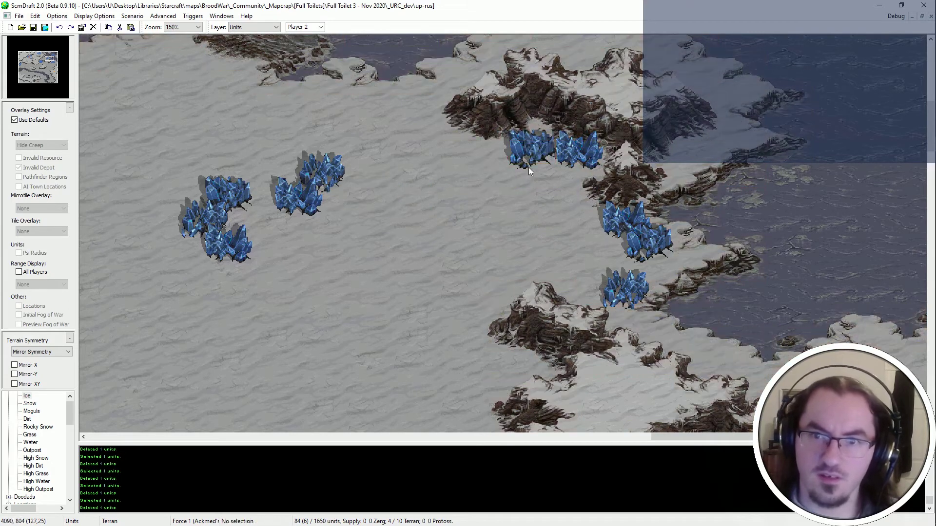
pyautogui.click(528, 164)
pyautogui.hotkey('ctrl', 'x')
pyautogui.hotkey('ctrl', 'v')
pyautogui.click(512, 163)
# Move the pair of mineral fields from the open snowfield to the cliff foot, beside the mineral fields already there.
pyautogui.click(328, 174)
pyautogui.hotkey('ctrl', 'x')
pyautogui.hotkey('ctrl', 'v')
pyautogui.click(537, 184)
pyautogui.click(306, 199)
pyautogui.hotkey('ctrl', 'x')
pyautogui.hotkey('ctrl', 'v')
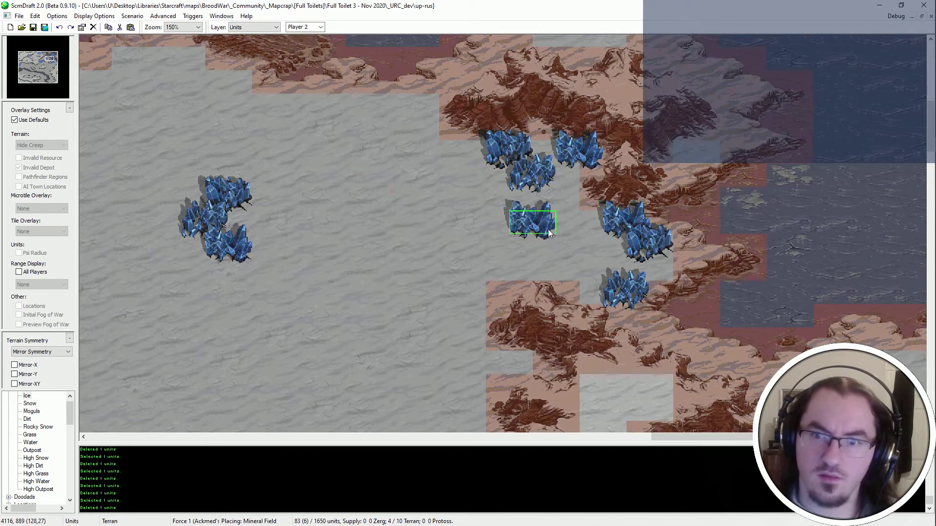
pyautogui.click(476, 159)
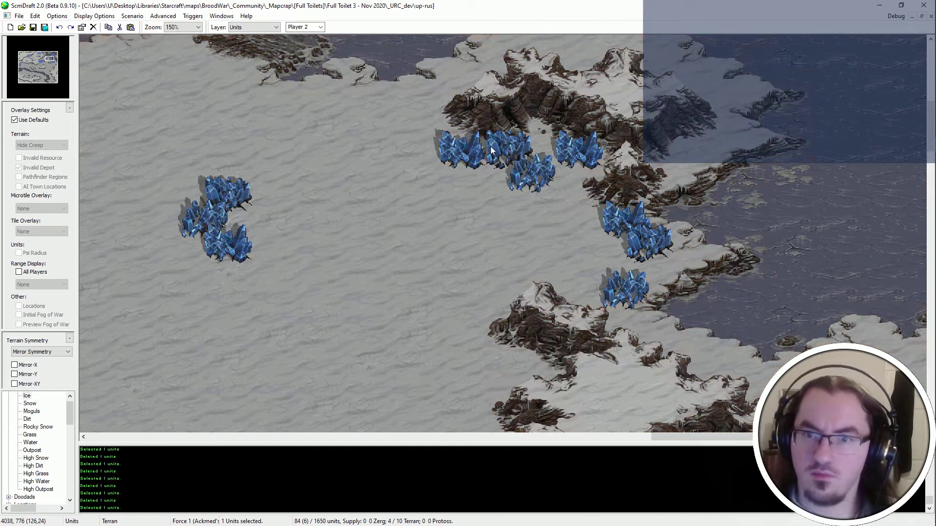
# Arrange four mineral fields in the shore pocket: one at the north, two side by side below it, and one at the southern edge.
pyautogui.hotkey('ctrl', 'v')
pyautogui.click(581, 208)
pyautogui.moveTo(569, 194); pyautogui.dragTo(588, 228)
pyautogui.moveTo(590, 229); pyautogui.dragTo(615, 239)
pyautogui.press('Delete')
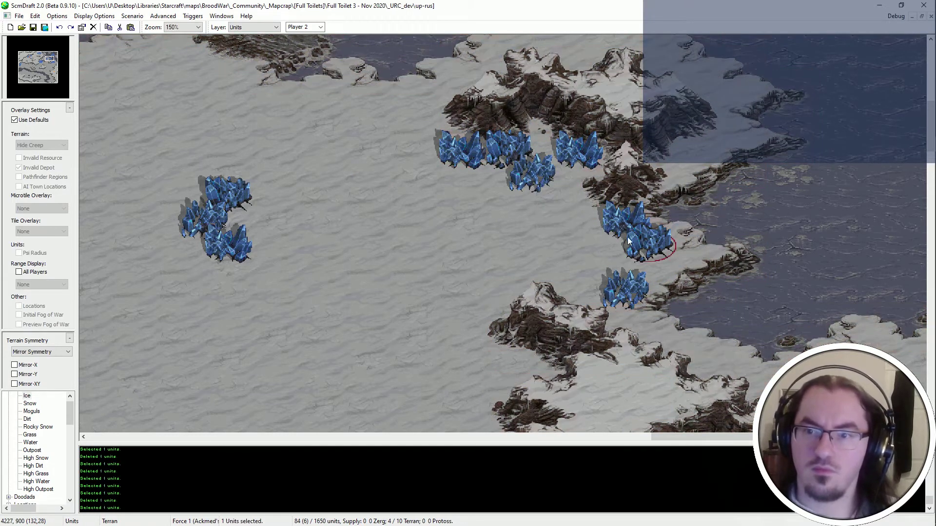
pyautogui.press('Delete')
pyautogui.press('Delete')
pyautogui.hotkey('ctrl', 'v')
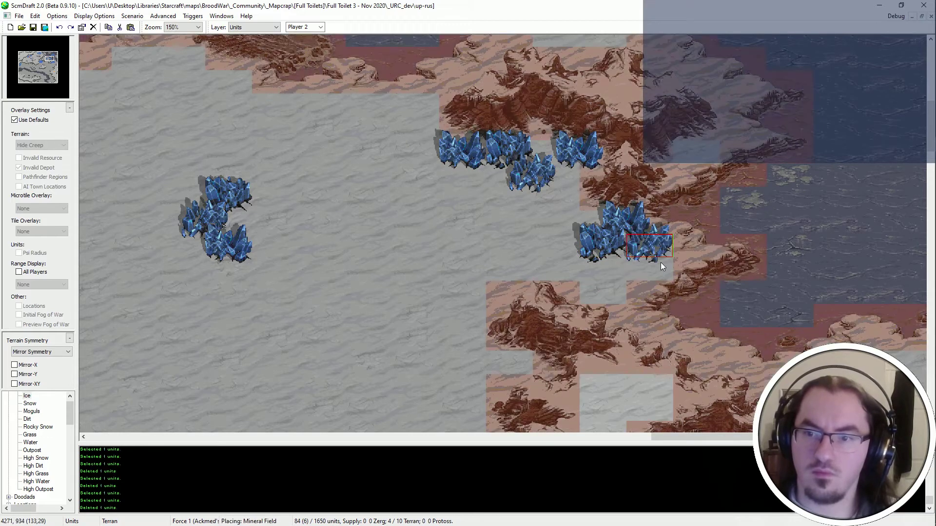
pyautogui.click(659, 261)
pyautogui.click(624, 222)
pyautogui.hotkey('ctrl', 'c')
pyautogui.hotkey('ctrl', 'v')
pyautogui.click(627, 301)
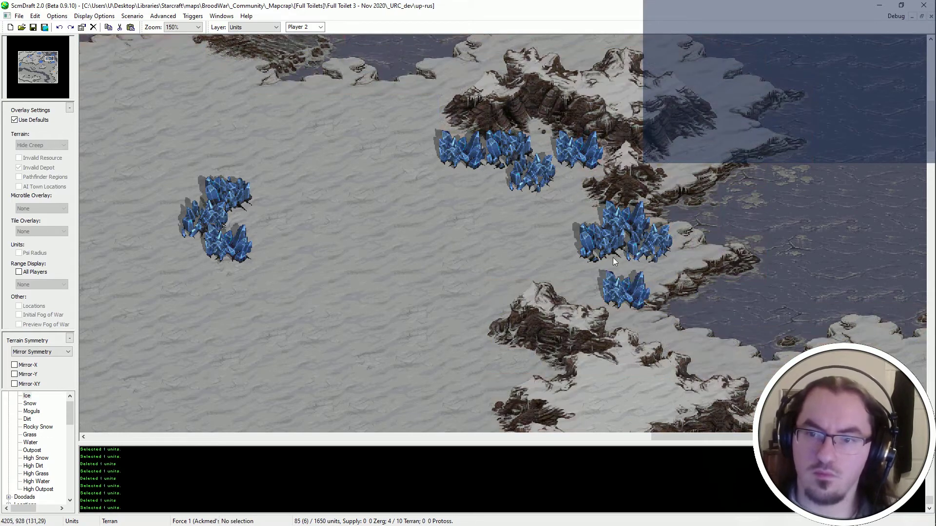
# Try the shore pocket's northern and western fields one position to the northeast, and shift the pair back southwest.
pyautogui.press('Delete')
pyautogui.hotkey('ctrl', 'v')
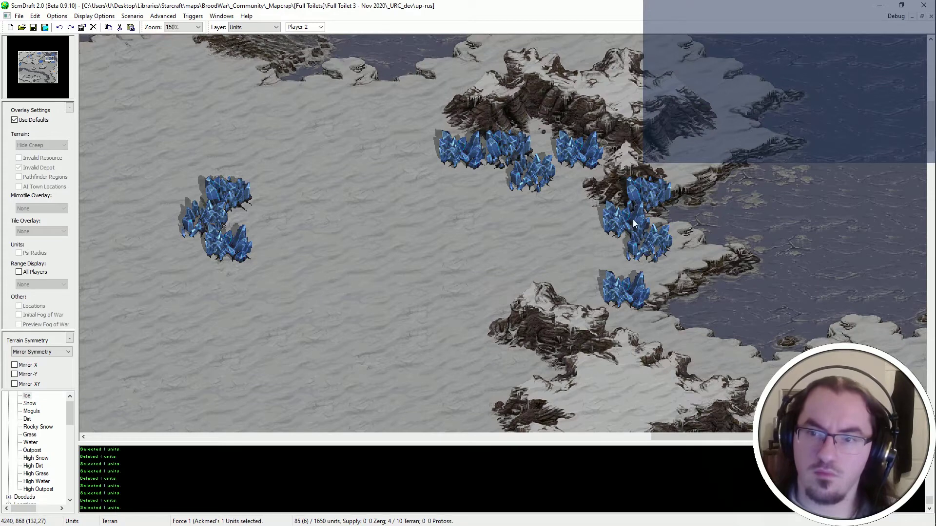
pyautogui.keyDown('shift'); pyautogui.click(632, 221); pyautogui.keyUp('shift')
pyautogui.hotkey('ctrl', 'v')
pyautogui.press('Escape')
pyautogui.click(626, 225)
pyautogui.keyDown('shift'); pyautogui.click(656, 191); pyautogui.keyUp('shift')
pyautogui.hotkey('ctrl', 'x')
pyautogui.hotkey('ctrl', 'v')
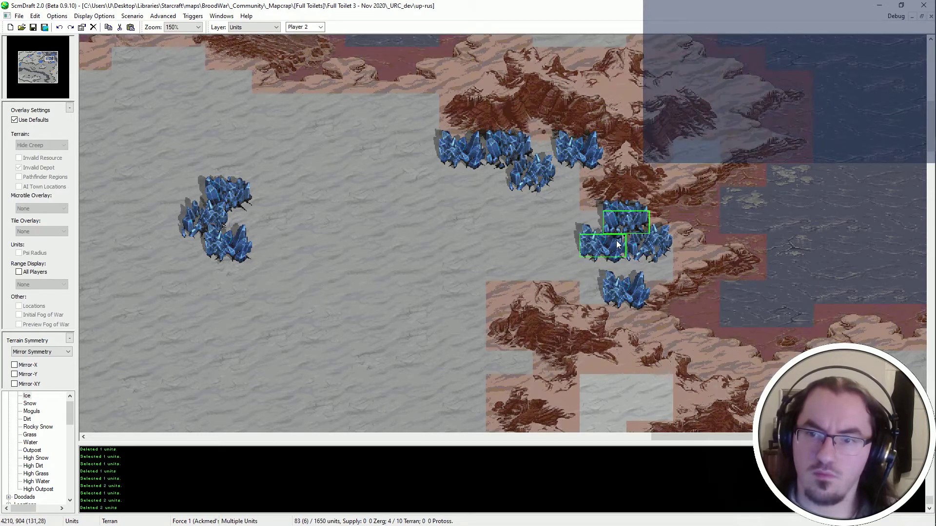
pyautogui.click(617, 240)
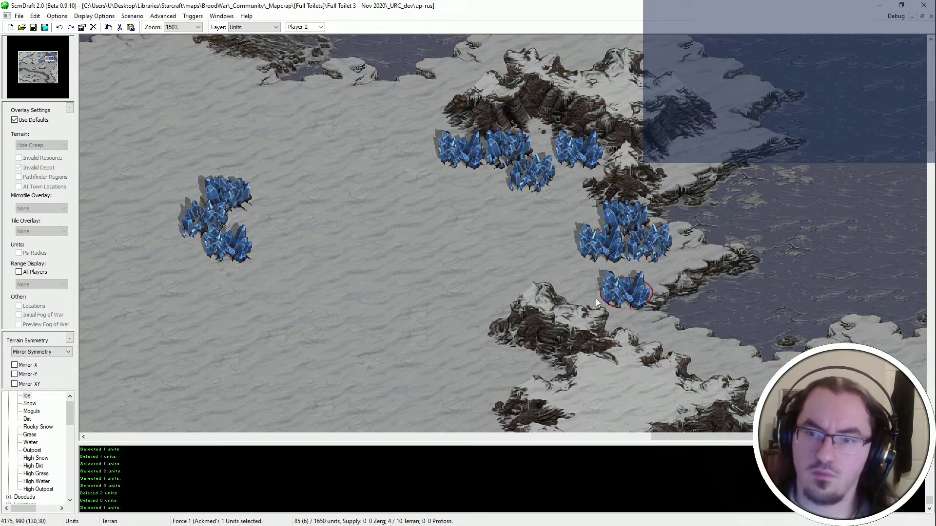
# Delete the shore pocket's southernmost mineral field and move the remaining three-field cluster northwest against the cliff.
pyautogui.hotkey('ctrl', 'x')
pyautogui.hotkey('ctrl', 'v')
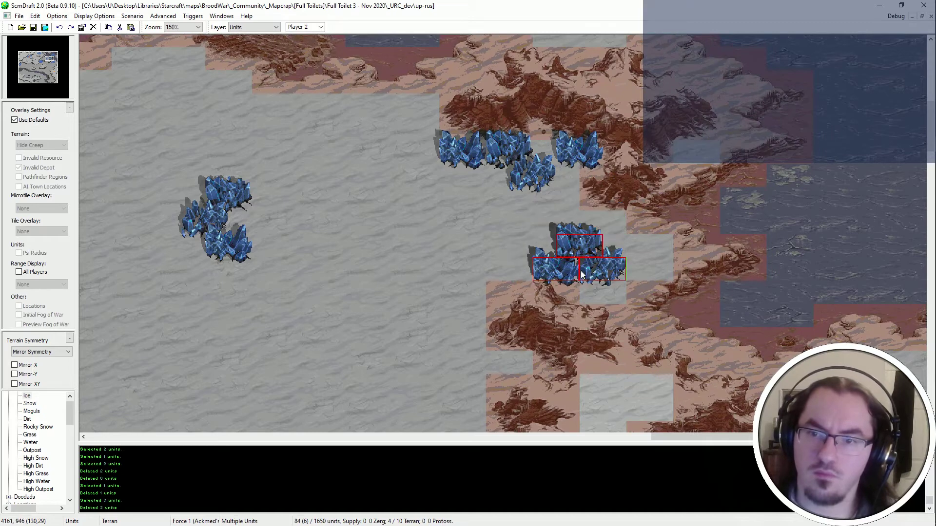
pyautogui.click(588, 231)
# Tighten the mineral line under the High Snow cliffs by shifting its easternmost and lower fields west, and re-place the easternmost one.
pyautogui.moveTo(580, 156); pyautogui.dragTo(558, 156)
pyautogui.moveTo(531, 173); pyautogui.dragTo(484, 173)
pyautogui.moveTo(417, 143); pyautogui.dragTo(515, 198, button='middle')
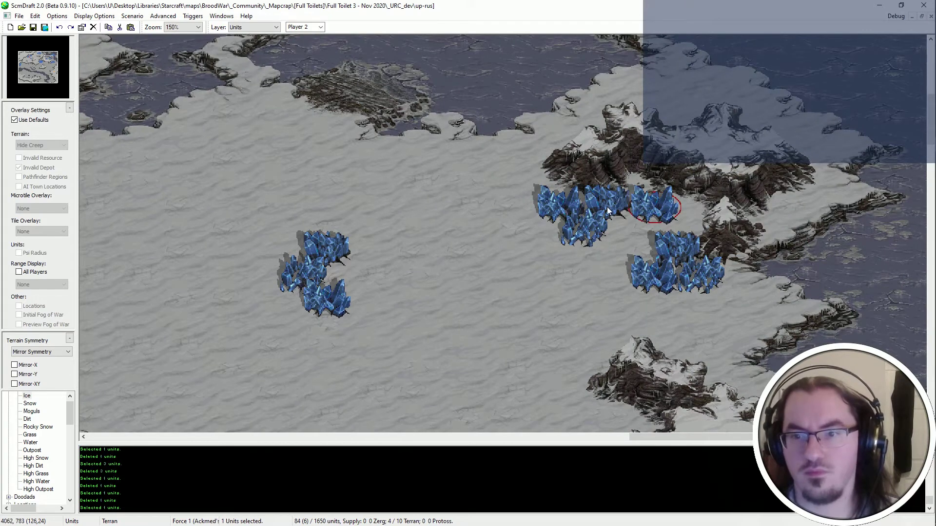
pyautogui.press('Delete')
pyautogui.click(699, 282)
pyautogui.hotkey('ctrl', 'c')
pyautogui.hotkey('ctrl', 'v')
pyautogui.click(663, 219)
# Extend the cliff mineral line with another field at its northwestern end, and delete the three leftover fields on the open snow.
pyautogui.click(588, 221)
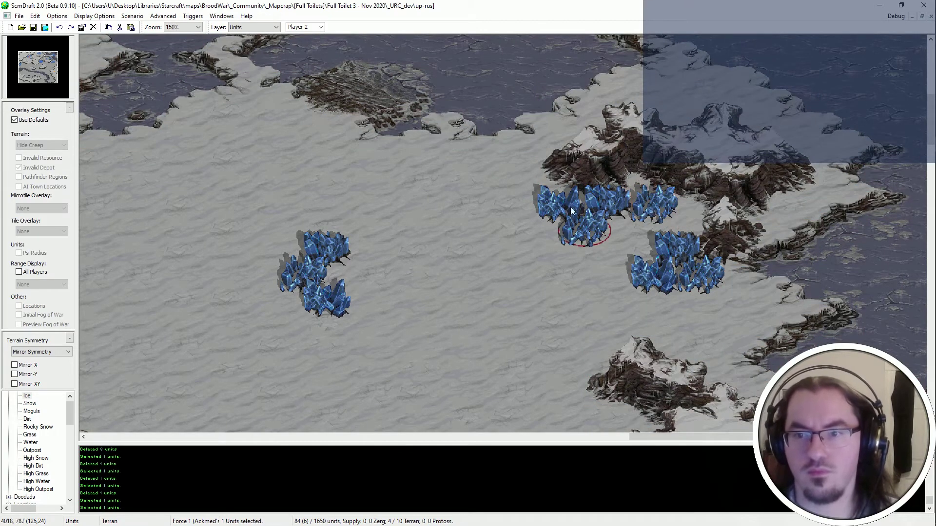
pyautogui.hotkey('ctrl', 'x')
pyautogui.hotkey('ctrl', 'v')
pyautogui.click(543, 189)
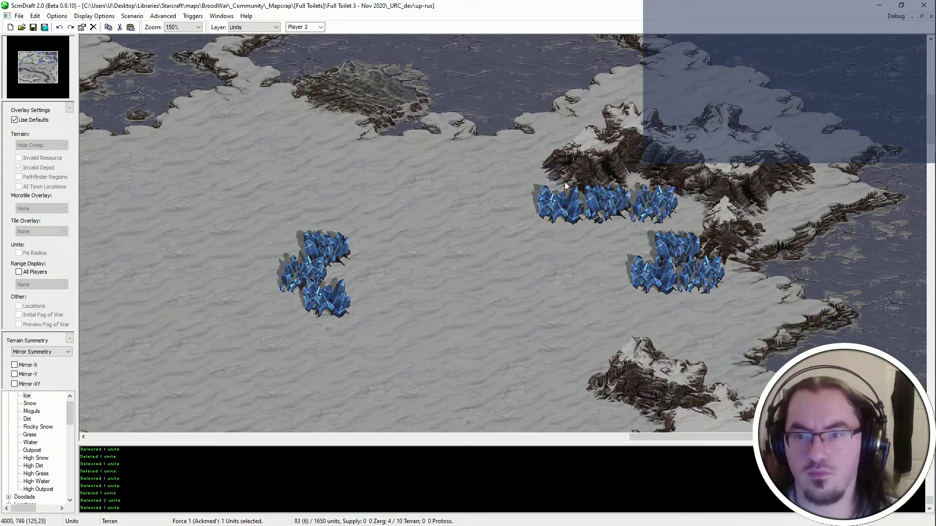
pyautogui.click(594, 204)
pyautogui.hotkey('ctrl', 'v')
pyautogui.click(542, 185)
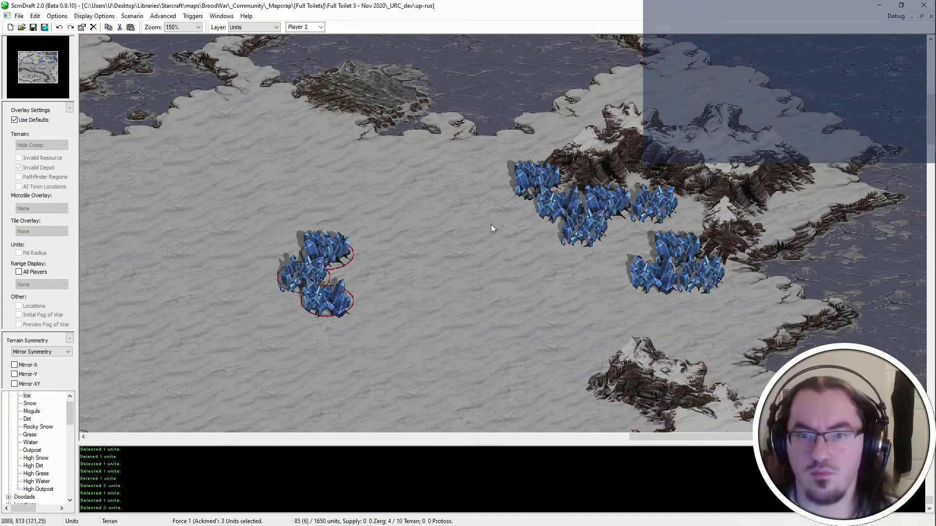
pyautogui.press('Delete')
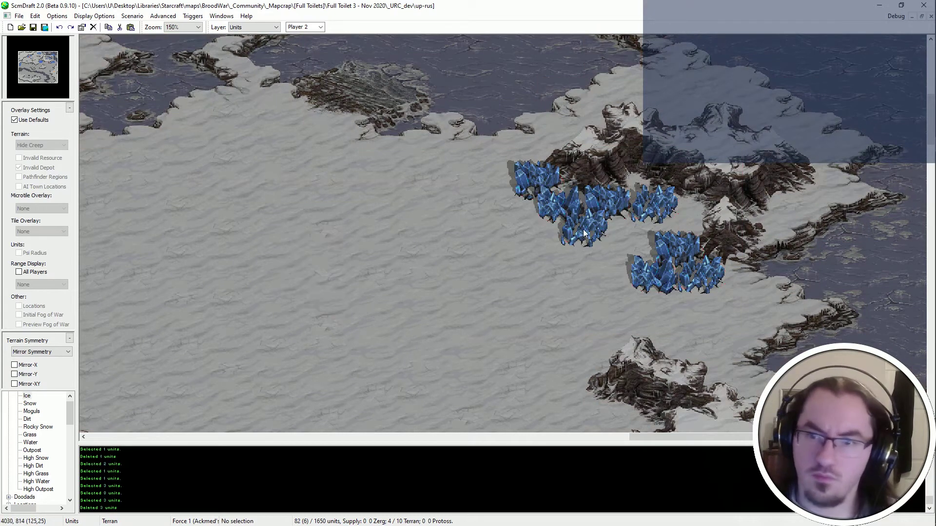
# Switch to terrain editing and trim the northwestern tip of the rocky ridge south of the shore pocket.
pyautogui.click(694, 252)
pyautogui.press('Down')
pyautogui.press('Right')
pyautogui.press('t')
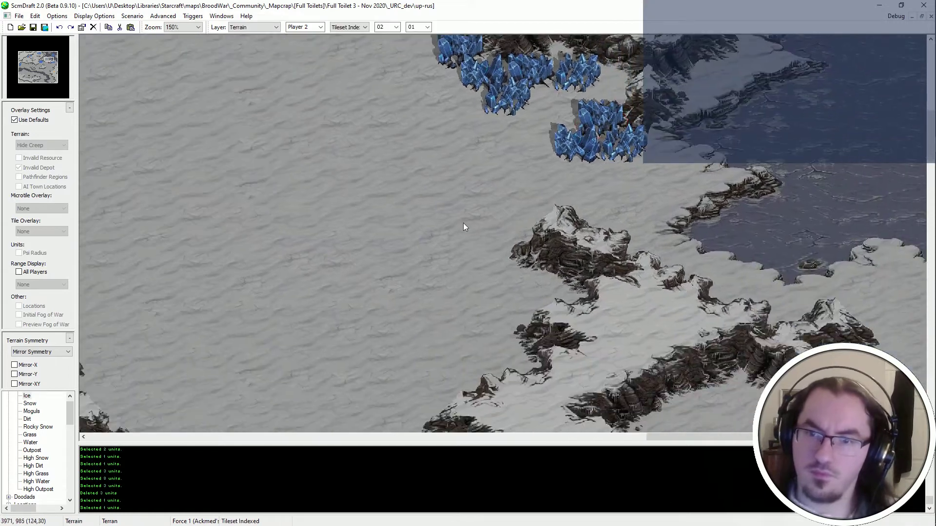
pyautogui.click(364, 28)
pyautogui.click(360, 36)
pyautogui.click(510, 249)
pyautogui.moveTo(480, 225); pyautogui.dragTo(534, 146, button='middle')
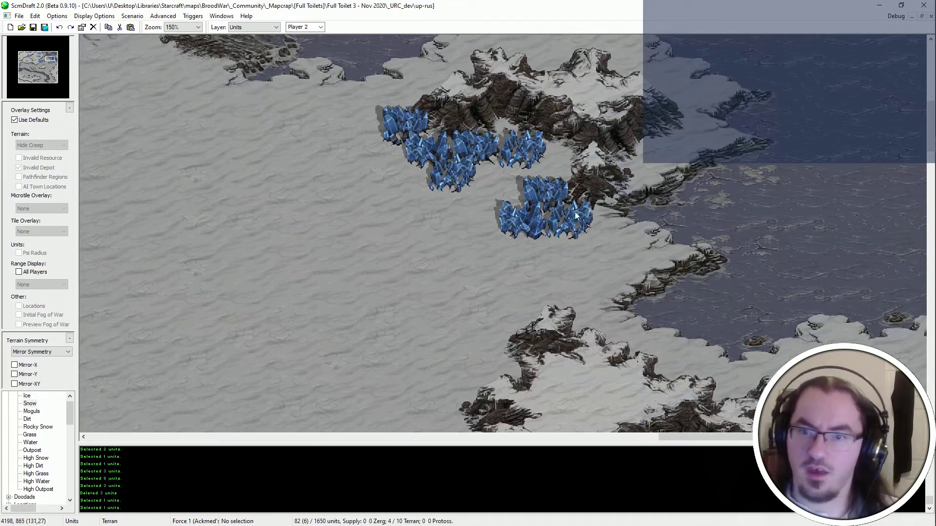
# Copy a mineral field and place two diagonally adjoining copies in the shore pocket south of the three-field cluster.
pyautogui.hotkey('ctrl', 'c')
pyautogui.hotkey('ctrl', 'v')
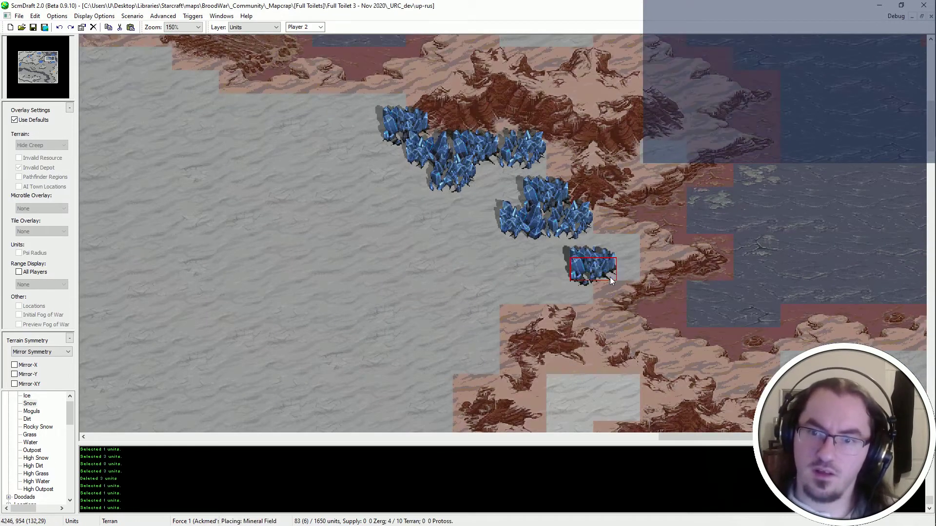
pyautogui.click(610, 277)
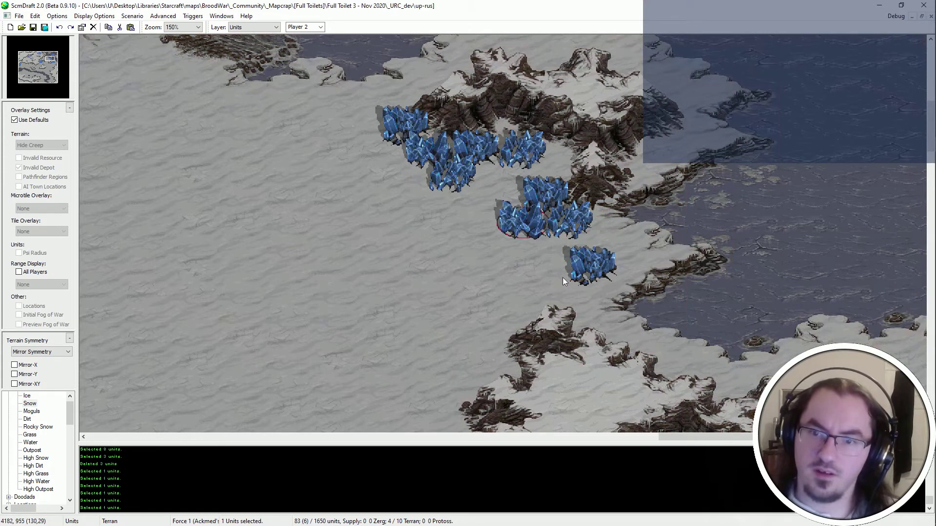
pyautogui.hotkey('ctrl', 'v')
pyautogui.click(622, 262)
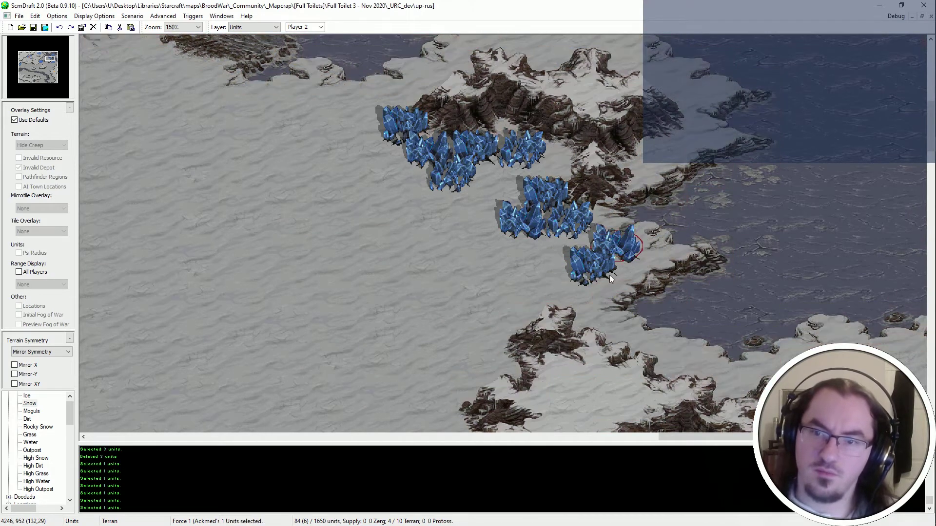
# Shift the two new shore-pocket mineral fields slightly southwest toward the trimmed ridge and save the map.
pyautogui.keyDown('shift'); pyautogui.click(608, 275); pyautogui.keyUp('shift')
pyautogui.hotkey('ctrl', 'x')
pyautogui.hotkey('ctrl', 'v')
pyautogui.click(587, 290)
pyautogui.moveTo(570, 314); pyautogui.dragTo(561, 147, button='middle')
pyautogui.keyDown('ctrl'); pyautogui.scroll(-1, 560, 144); pyautogui.keyUp('ctrl')
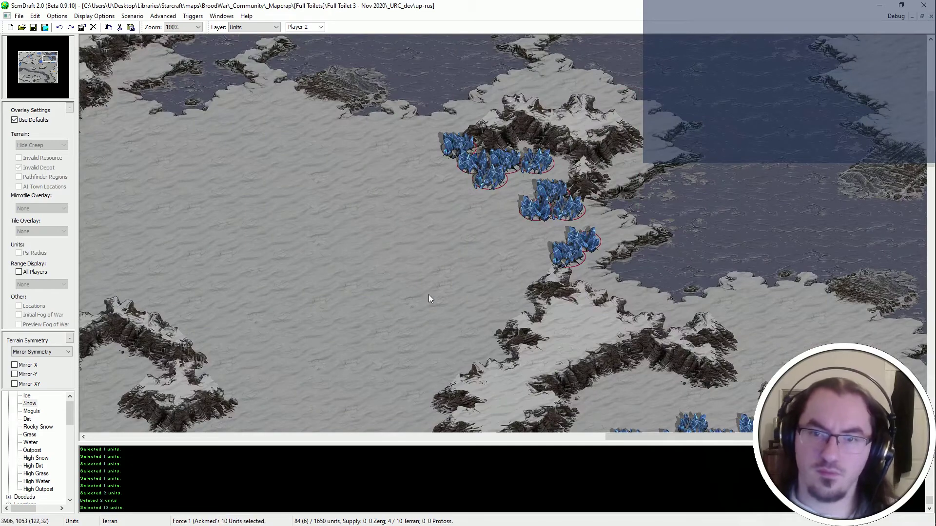
pyautogui.keyDown('ctrl'); pyautogui.scroll(-1, 435, 291); pyautogui.keyUp('ctrl')
pyautogui.hotkey('ctrl', 's')
# Move the easternmost mineral field north of the outpost platform to the edge of the northeastern cliffs.
pyautogui.scroll(2, 634, 146)
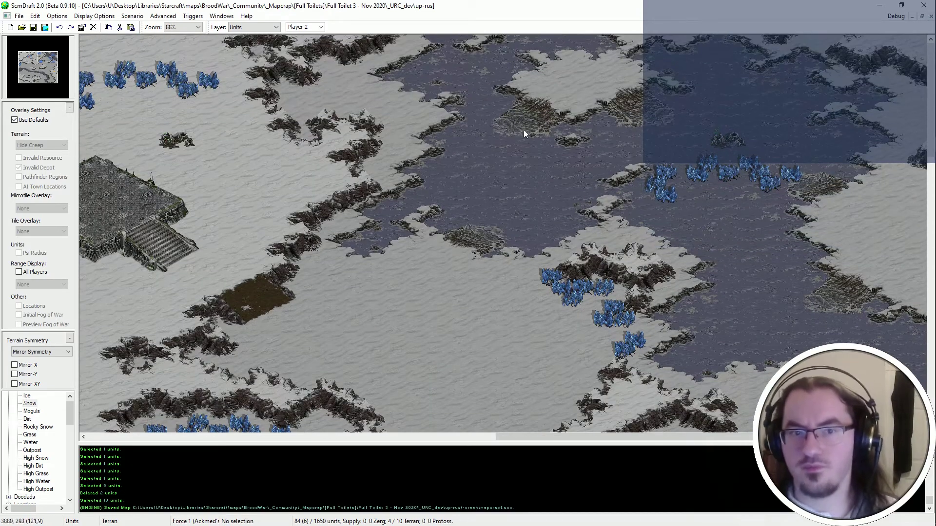
pyautogui.keyDown('ctrl'); pyautogui.scroll(1, 249, 118); pyautogui.keyUp('ctrl')
pyautogui.keyDown('ctrl'); pyautogui.scroll(1, 437, 136); pyautogui.keyUp('ctrl')
pyautogui.scroll(2, 437, 136)
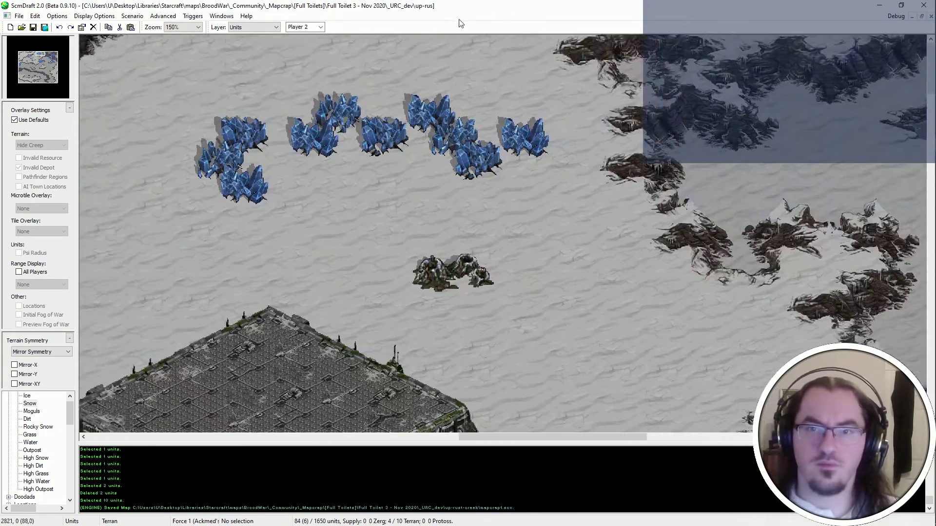
pyautogui.moveTo(458, 20); pyautogui.dragTo(437, 21, button='middle')
pyautogui.moveTo(612, 106); pyautogui.dragTo(510, 180)
pyautogui.hotkey('ctrl', 'x')
pyautogui.hotkey('ctrl', 'v')
pyautogui.click(570, 69)
# Move the line's next three mineral fields to the cliff edge, stacked below the first relocated field.
pyautogui.moveTo(542, 106); pyautogui.dragTo(468, 176)
pyautogui.hotkey('ctrl', 'x')
pyautogui.hotkey('ctrl', 'v')
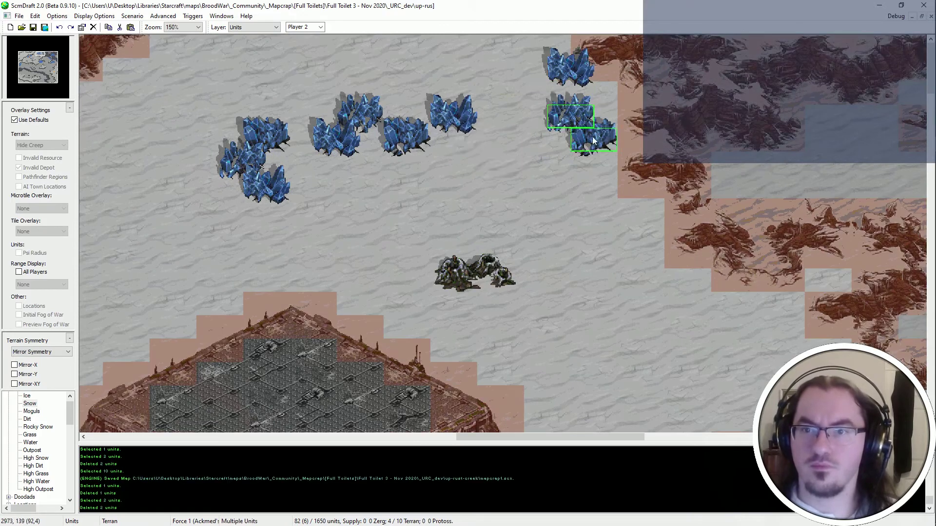
pyautogui.click(618, 114)
pyautogui.click(458, 109)
pyautogui.press('Delete')
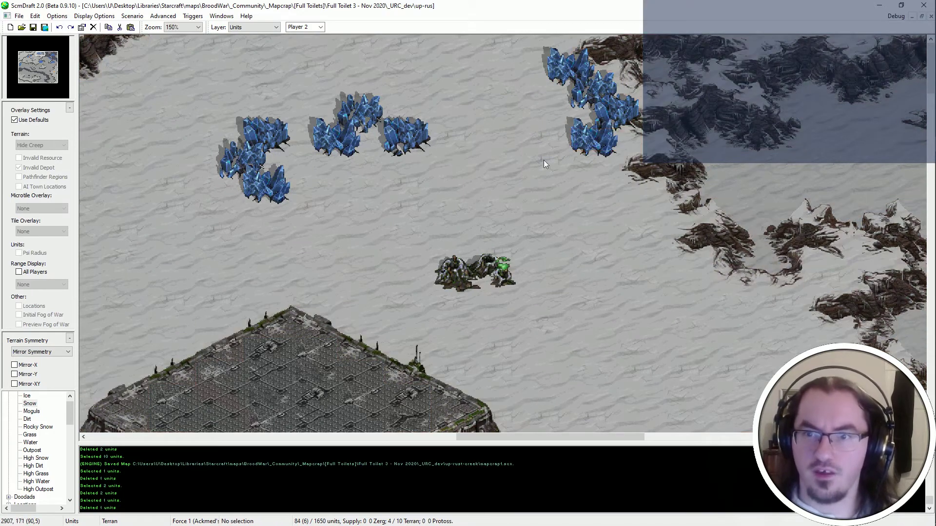
# Move the next three mineral fields from the line's eastern end down along the cliff edge below the relocated stack.
pyautogui.click(404, 137)
pyautogui.hotkey('ctrl', 'x')
pyautogui.hotkey('ctrl', 'v')
pyautogui.click(628, 165)
pyautogui.moveTo(307, 90); pyautogui.dragTo(388, 160)
pyautogui.hotkey('ctrl', 'x')
pyautogui.hotkey('ctrl', 'v')
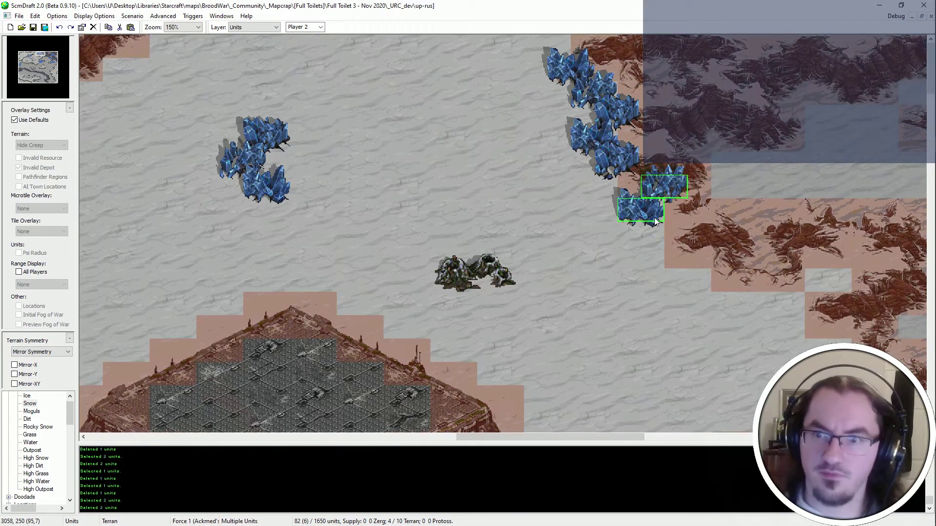
pyautogui.click(654, 217)
# Delete the southern field of the last three-field cluster and move the other two to the lower cliff foot, closing the gap between them.
pyautogui.moveTo(215, 113); pyautogui.dragTo(266, 198)
pyautogui.click(275, 190)
pyautogui.press('Delete')
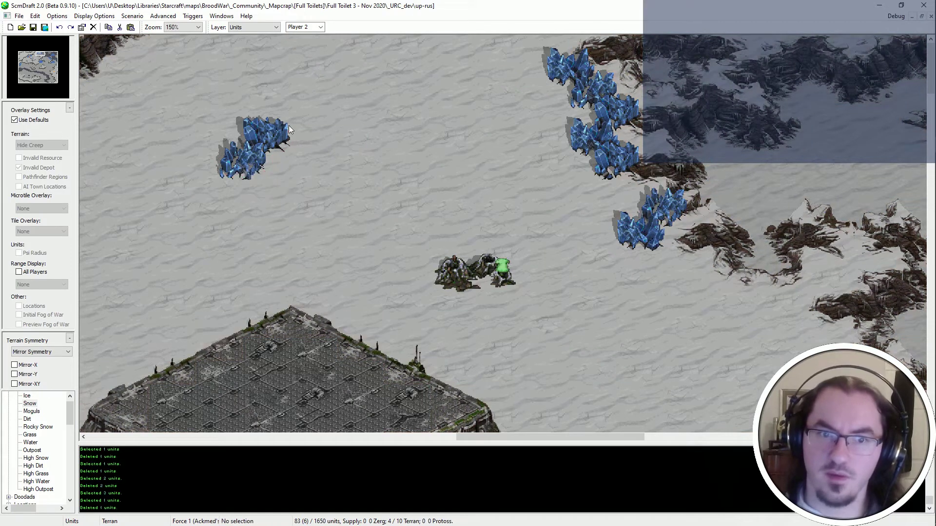
pyautogui.hotkey('ctrl', 'x')
pyautogui.hotkey('ctrl', 'v')
pyautogui.click(702, 291)
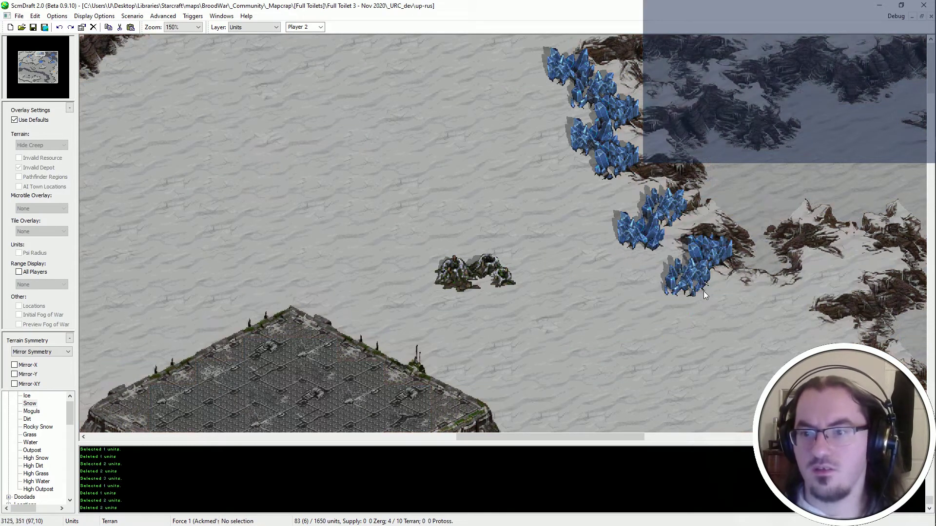
pyautogui.hotkey('ctrl', 'x')
pyautogui.hotkey('ctrl', 'v')
pyautogui.click(703, 298)
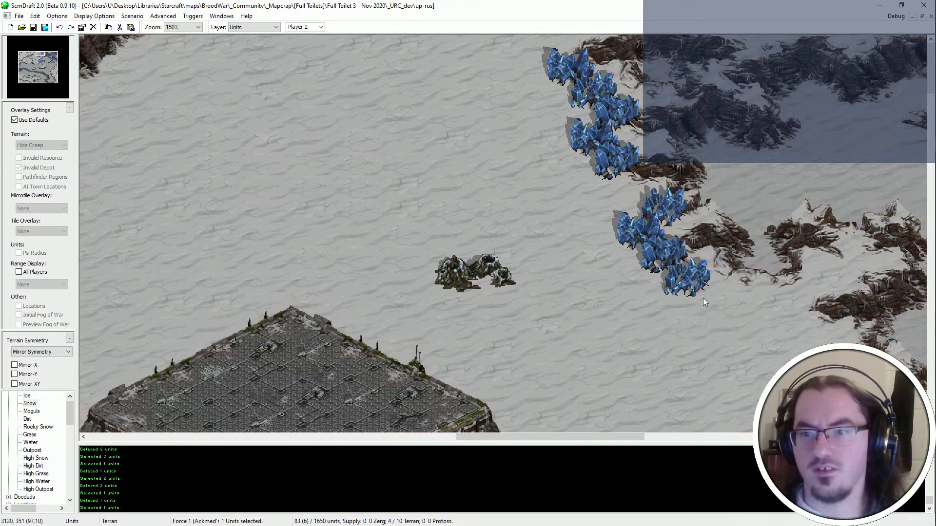
# Move the vespene geyser beside the outpost platform to the open snow directly north of the platform.
pyautogui.click(474, 273)
pyautogui.hscroll(3, 482, 136)
pyautogui.hotkey('ctrl', 'x')
pyautogui.hotkey('ctrl', 'v')
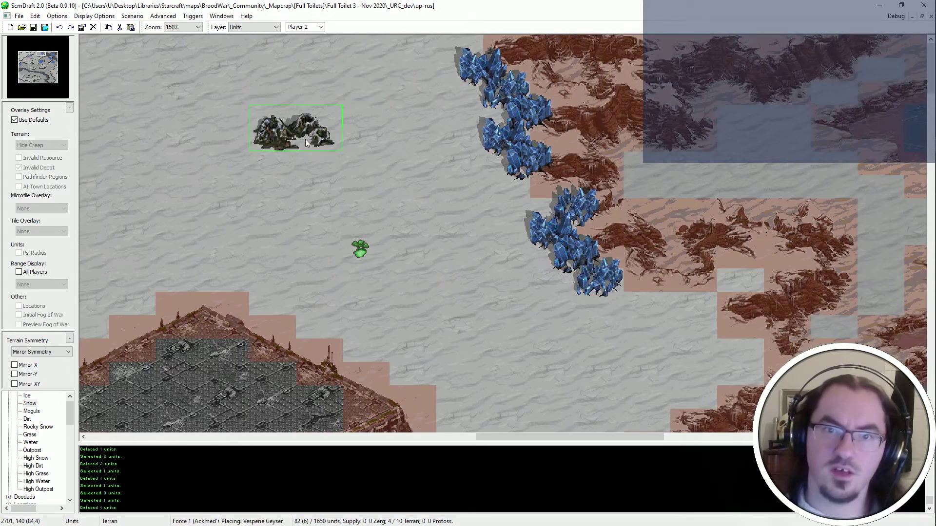
pyautogui.click(258, 113)
pyautogui.scroll(-1, 253, 117)
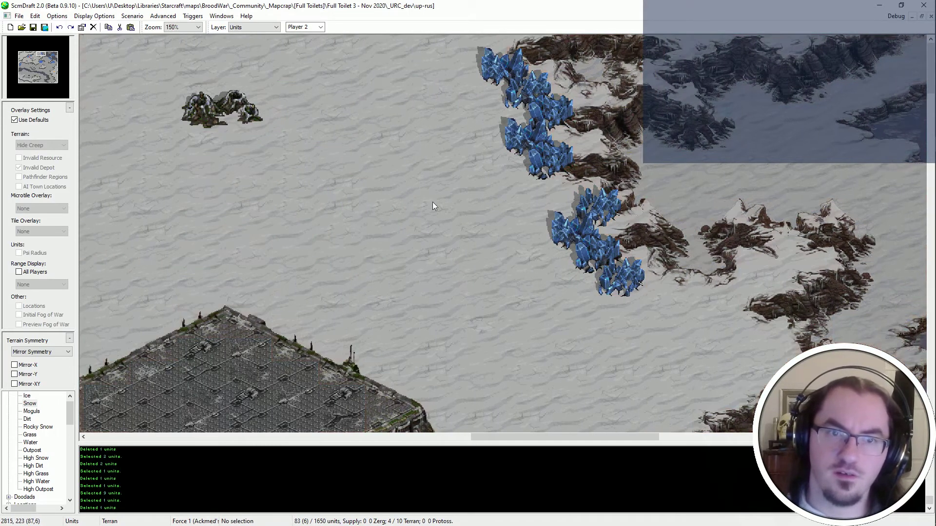
# Turn off the default overlay settings and examine the invalid depot zones around the relocated minerals and geyser.
pyautogui.click(15, 121)
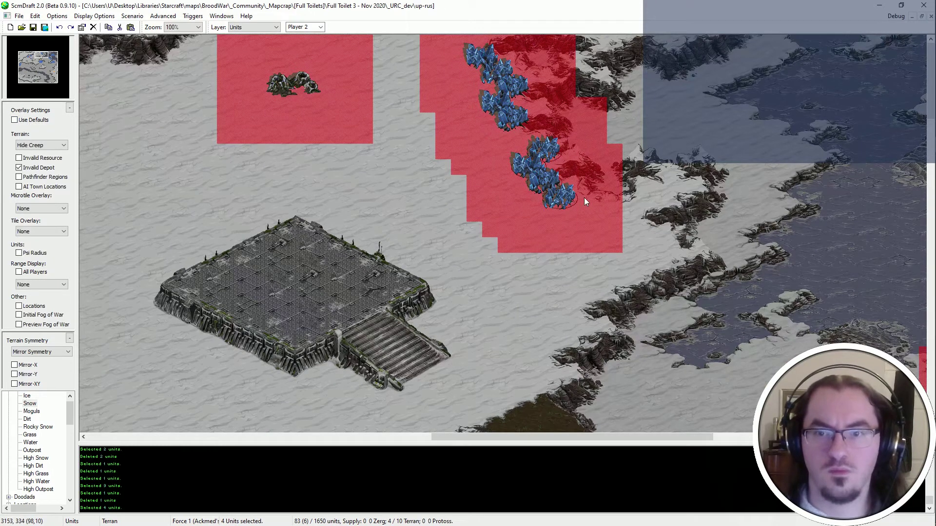
pyautogui.press('Left')
pyautogui.moveTo(584, 197); pyautogui.dragTo(592, 197, button='middle')
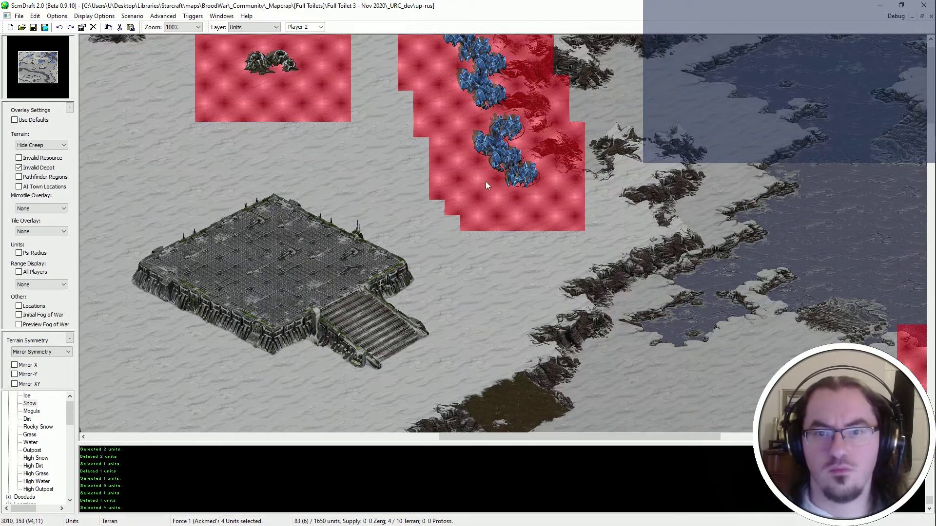
pyautogui.moveTo(485, 185); pyautogui.dragTo(404, 23, button='middle')
# Restore the default overlay settings and move the southeastern line's westernmost three-field mineral cluster west against the forked ridge.
pyautogui.scroll(-5, 575, 284)
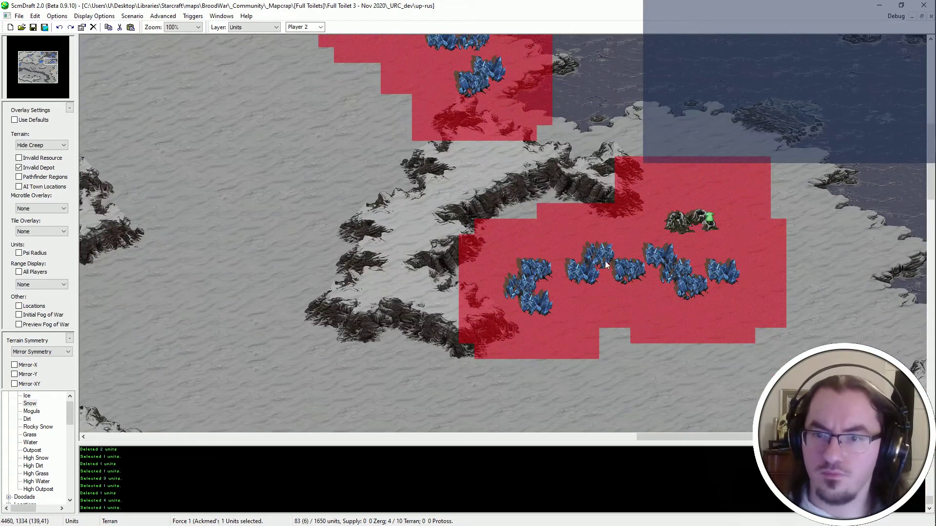
pyautogui.keyDown('ctrl'); pyautogui.scroll(1, 604, 261); pyautogui.keyUp('ctrl')
pyautogui.click(18, 120)
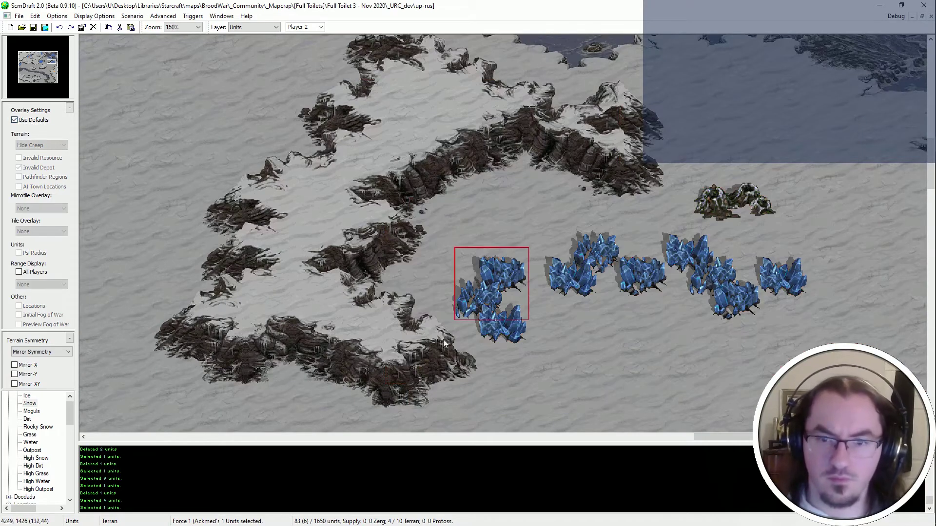
pyautogui.moveTo(476, 302); pyautogui.dragTo(428, 280)
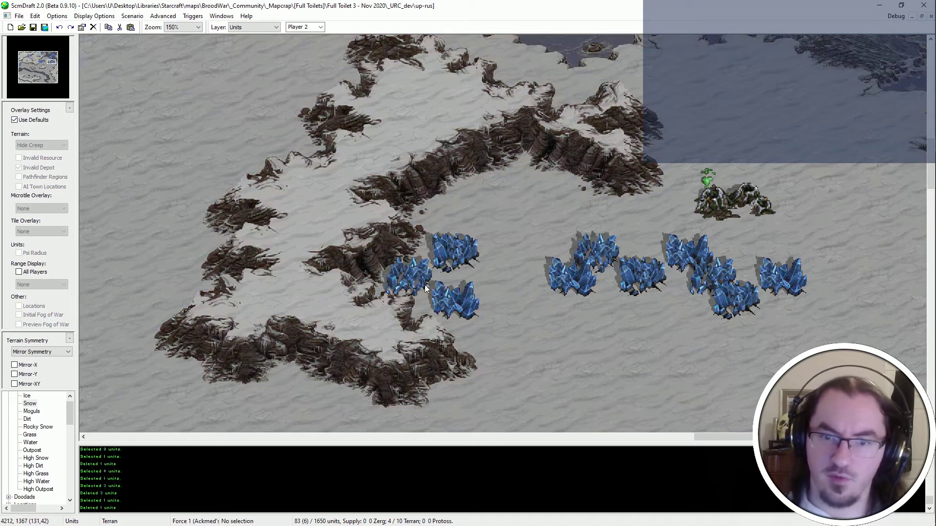
# Shift the ridge cluster's northern mineral field west against the cliff and move the nearest two eastern fields to the cliff foot north of it.
pyautogui.moveTo(453, 310); pyautogui.dragTo(432, 310)
pyautogui.click(474, 241)
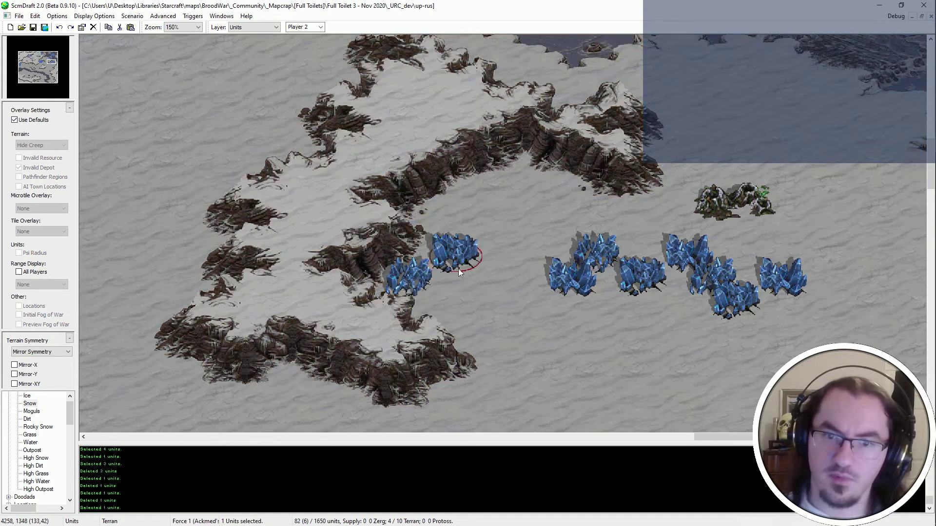
pyautogui.moveTo(447, 265); pyautogui.dragTo(422, 262)
pyautogui.moveTo(572, 291); pyautogui.dragTo(480, 220)
pyautogui.moveTo(425, 236); pyautogui.dragTo(488, 225)
pyautogui.moveTo(489, 238); pyautogui.dragTo(472, 213)
# Move two more mineral fields from the eastern line to the cliff foot east of the northern pair, set diagonally against each other.
pyautogui.click(648, 289)
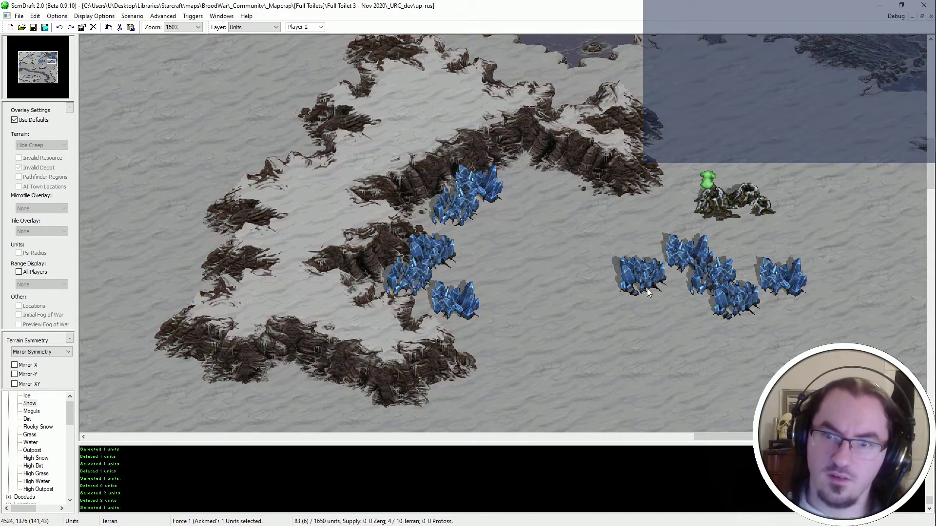
pyautogui.moveTo(647, 288); pyautogui.dragTo(551, 194)
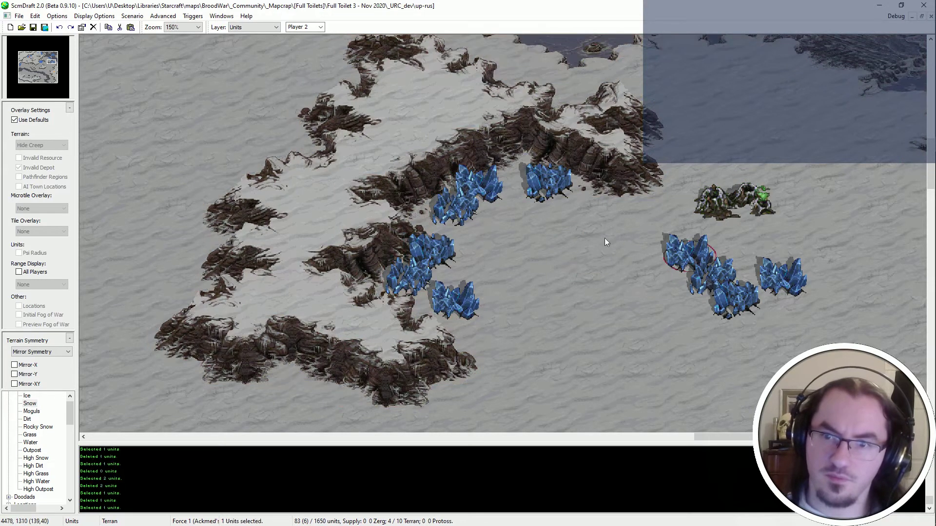
pyautogui.moveTo(605, 238); pyautogui.dragTo(571, 209)
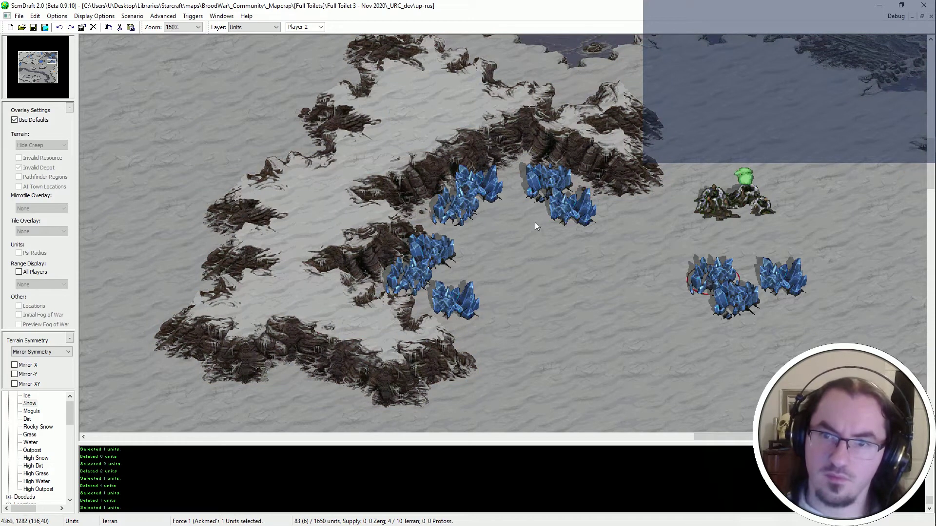
# Move one more mineral field to the southeast end of the ridge cluster and delete the two remaining fields of the eastern line.
pyautogui.keyDown('ctrl'); pyautogui.click(551, 182); pyautogui.keyUp('ctrl')
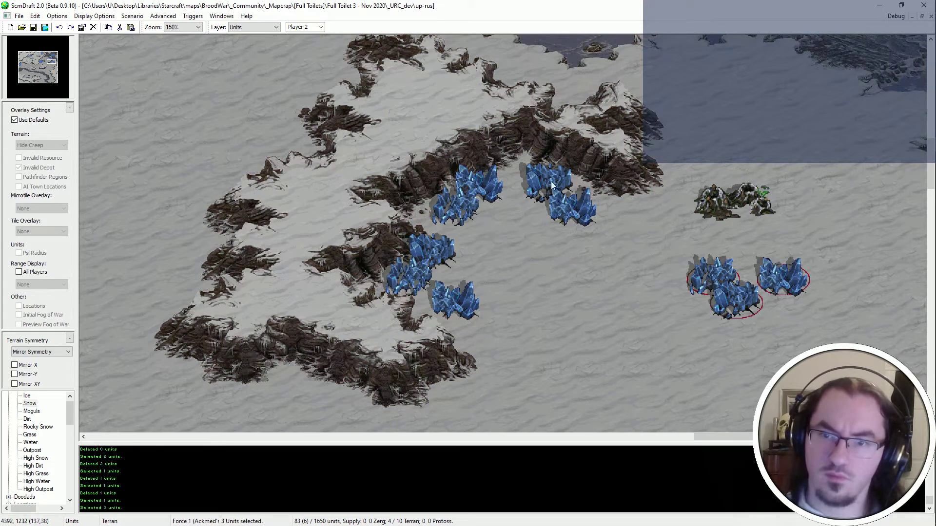
pyautogui.moveTo(551, 181); pyautogui.dragTo(472, 259)
pyautogui.keyDown('shift'); pyautogui.click(476, 276); pyautogui.keyUp('shift')
pyautogui.click(642, 326)
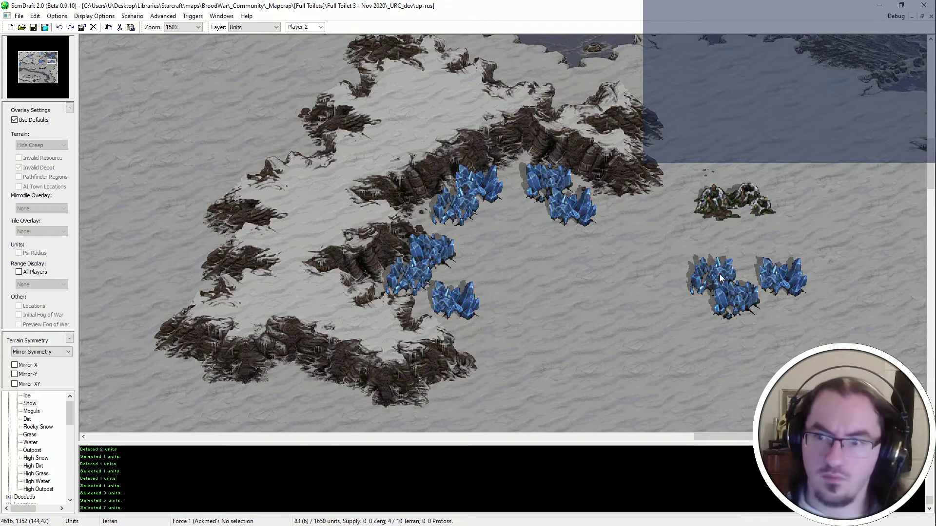
pyautogui.hotkey('ctrl', 'x')
pyautogui.hotkey('ctrl', 'v')
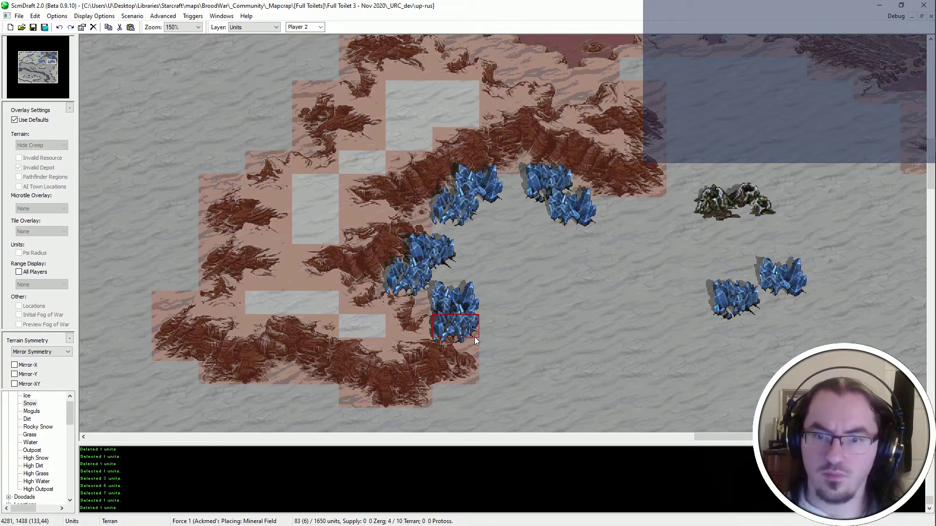
pyautogui.click(493, 337)
pyautogui.moveTo(683, 253); pyautogui.dragTo(794, 338)
pyautogui.press('Delete')
# Move the vespene geyser to the open snow southeast of the mineral arc.
pyautogui.moveTo(805, 247); pyautogui.dragTo(722, 180)
pyautogui.hotkey('ctrl', 'x')
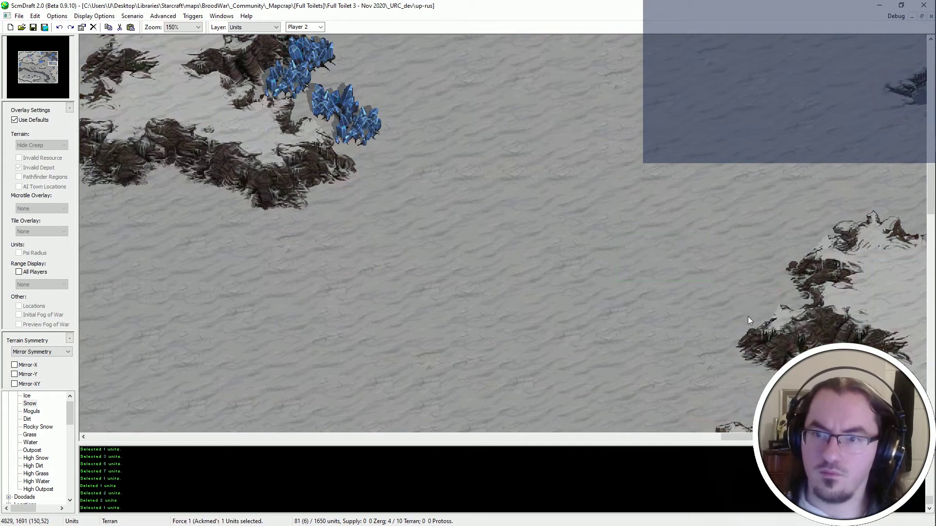
pyautogui.hotkey('ctrl', 'v')
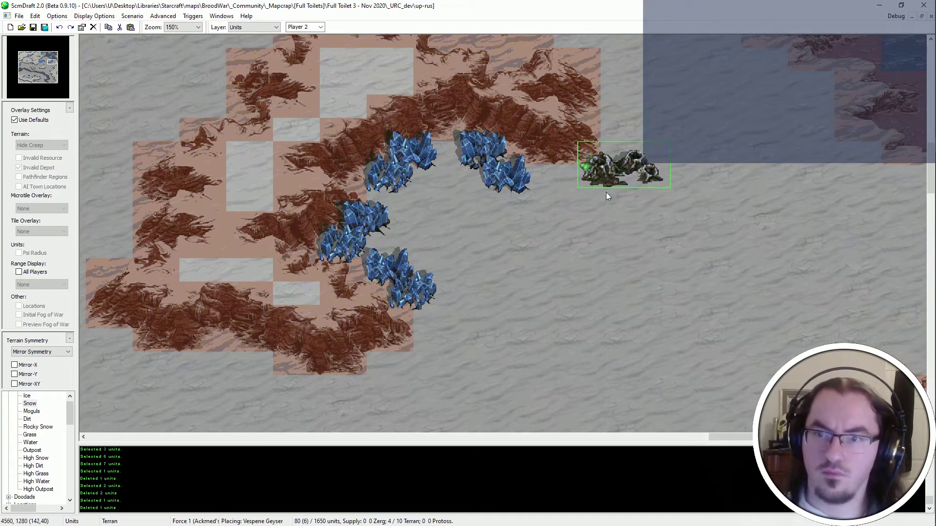
pyautogui.click(694, 380)
# Turn off the default overlay settings to show the invalid depot zones and shift the geyser slightly east.
pyautogui.click(32, 120)
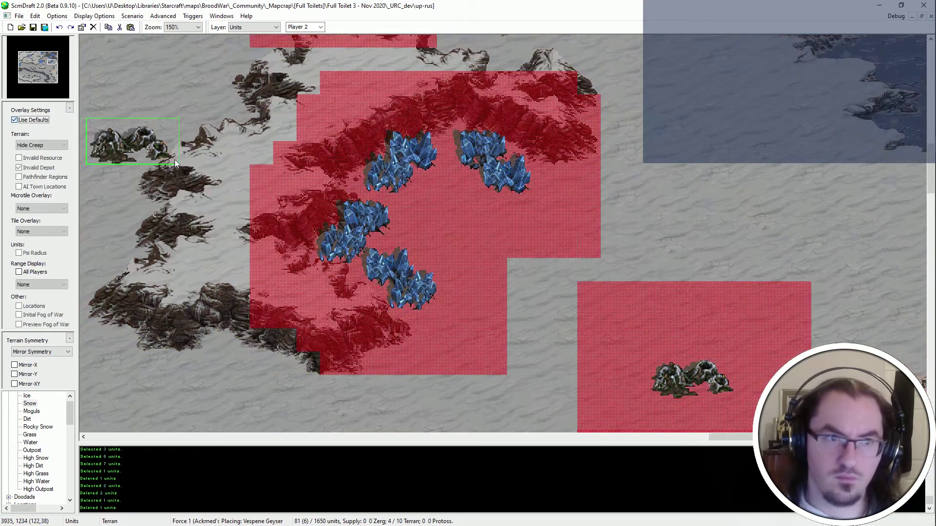
pyautogui.moveTo(671, 305); pyautogui.dragTo(694, 302, button='middle')
pyautogui.press('Escape')
pyautogui.click(670, 340)
pyautogui.hotkey('ctrl', 'x')
pyautogui.hotkey('ctrl', 'v')
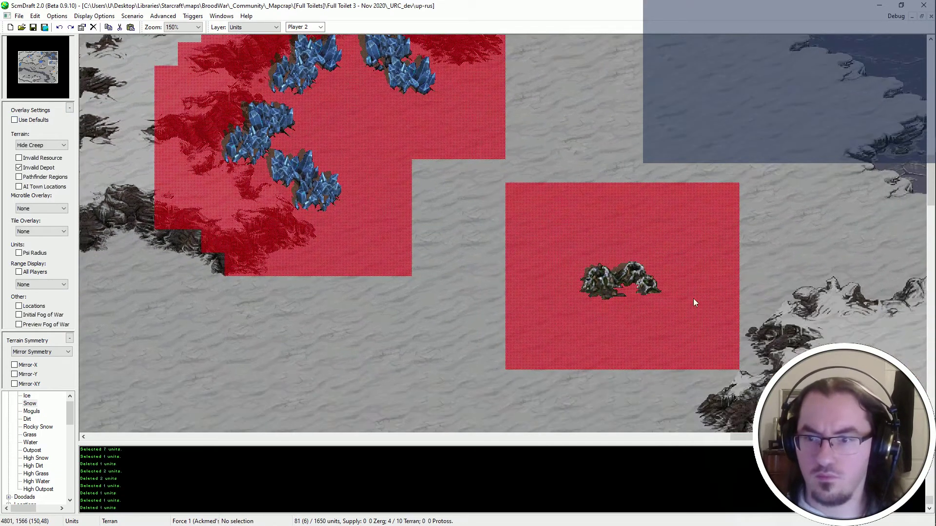
# Save the map and restore the default overlay settings.
pyautogui.keyDown('ctrl'); pyautogui.scroll(-1, 646, 293); pyautogui.keyUp('ctrl')
pyautogui.hotkey('ctrl', 's')
pyautogui.click(14, 120)
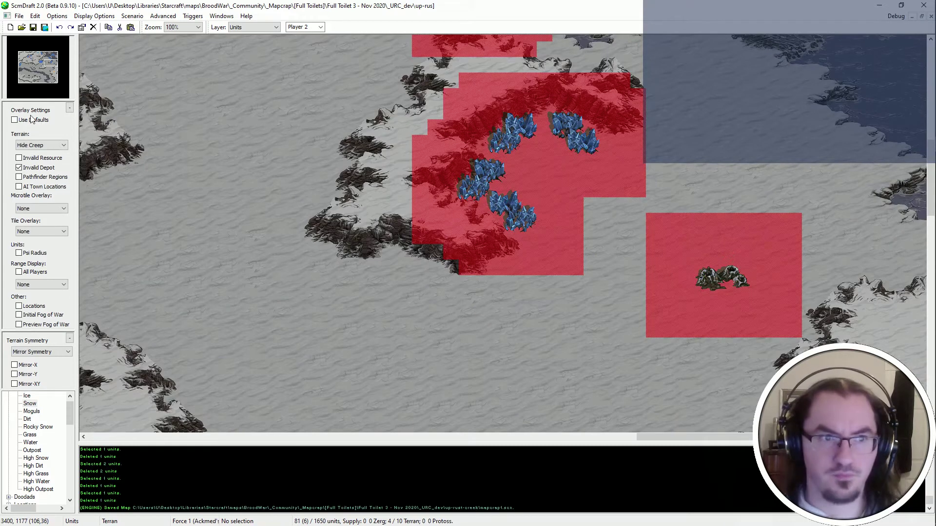
# Shape a High Snow spur of the eastern plateau beside the geyser, trim its western tip back to Snow, and save the map.
pyautogui.click(35, 458)
pyautogui.click(829, 190)
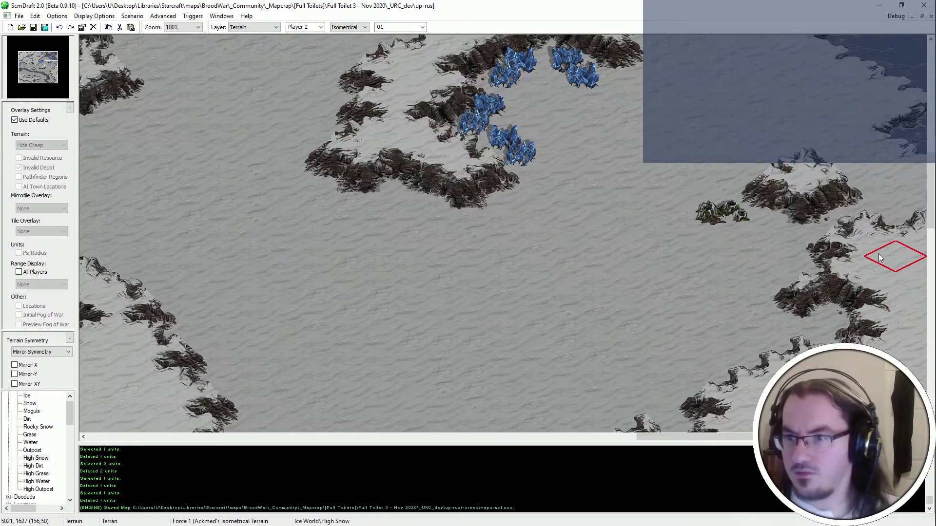
pyautogui.click(890, 220)
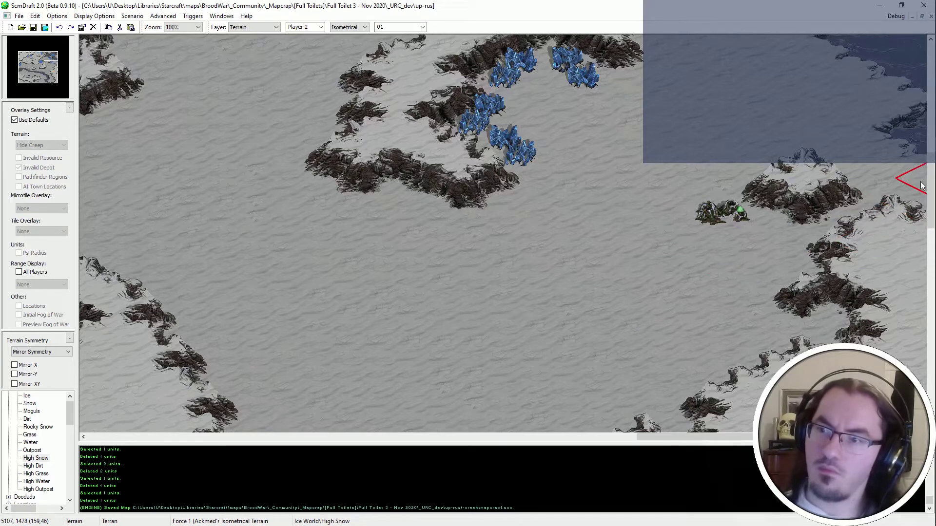
pyautogui.click(789, 243)
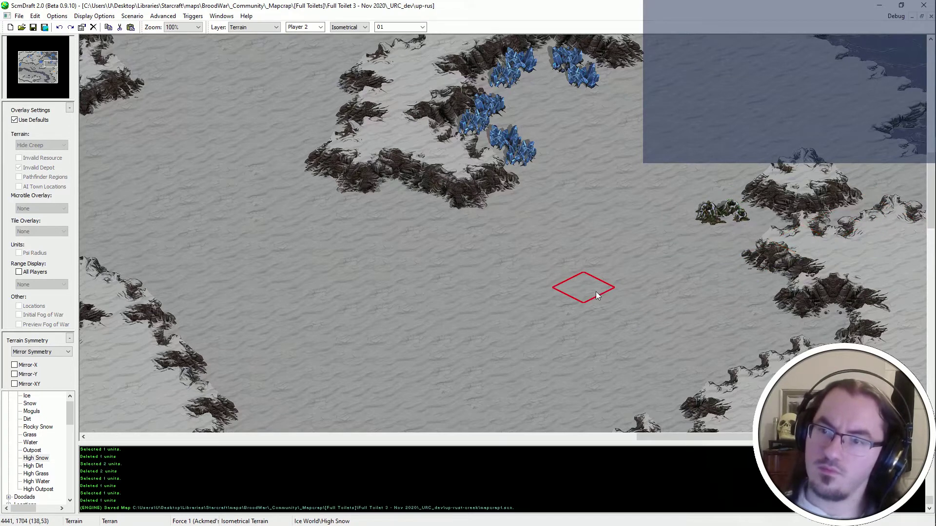
pyautogui.scroll(-1, 709, 296)
pyautogui.click(730, 176)
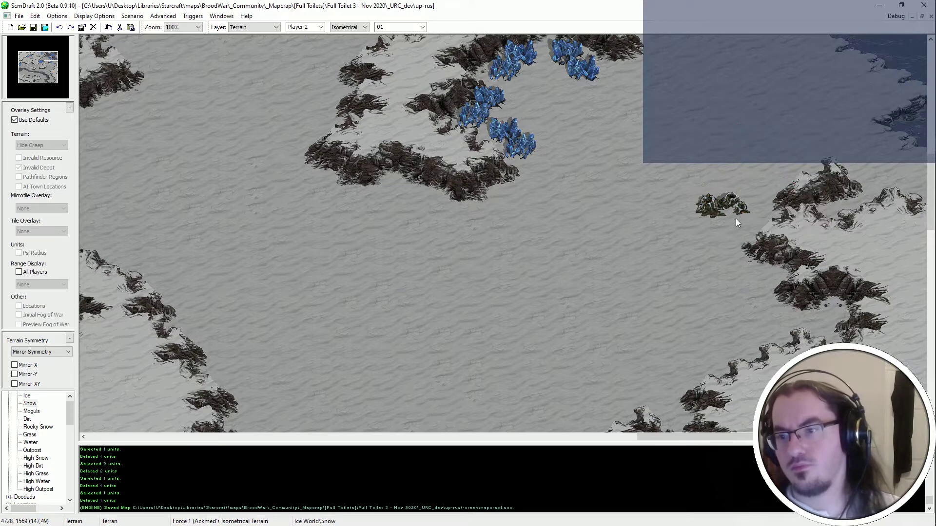
pyautogui.scroll(-3, 735, 219)
pyautogui.moveTo(921, 411); pyautogui.dragTo(916, 382, button='middle')
pyautogui.keyDown('ctrl'); pyautogui.scroll(-3, 828, 244); pyautogui.keyUp('ctrl')
pyautogui.hotkey('ctrl', 's')
# Place a ramp in the eastern plateau's northwestern cliff edge, south of the geyser.
pyautogui.keyDown('ctrl'); pyautogui.scroll(3, 809, 146); pyautogui.keyUp('ctrl')
pyautogui.moveTo(811, 92); pyautogui.dragTo(720, 309, button='middle')
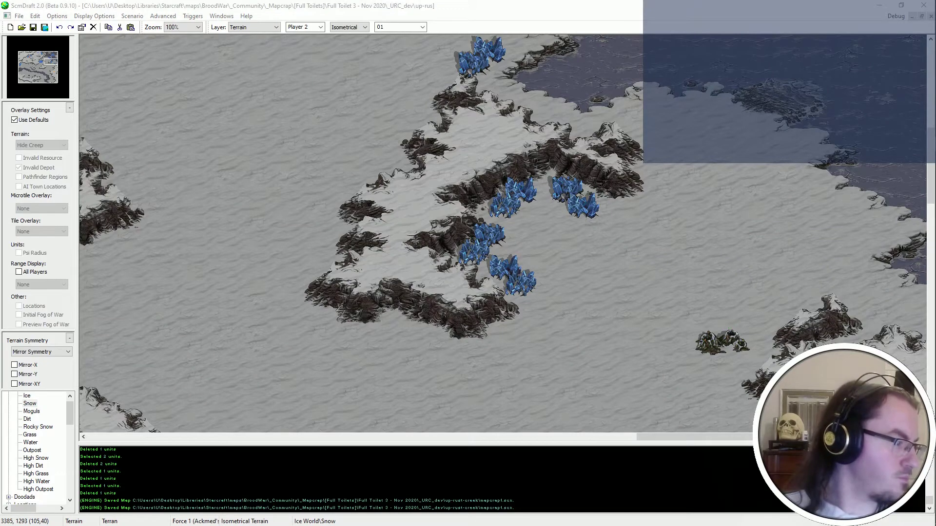
pyautogui.scroll(-5, 746, 305)
pyautogui.click(747, 305)
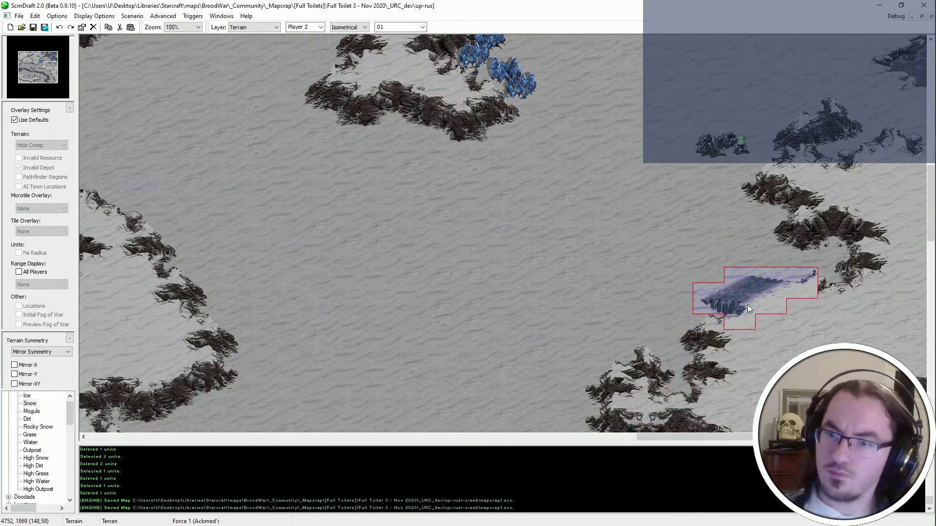
# Place a brown dirt ramp in the plateau's western cliff, southwest of the start location.
pyautogui.scroll(-9, 800, 312)
pyautogui.scroll(1, 161, 227)
pyautogui.scroll(-2, 656, 259)
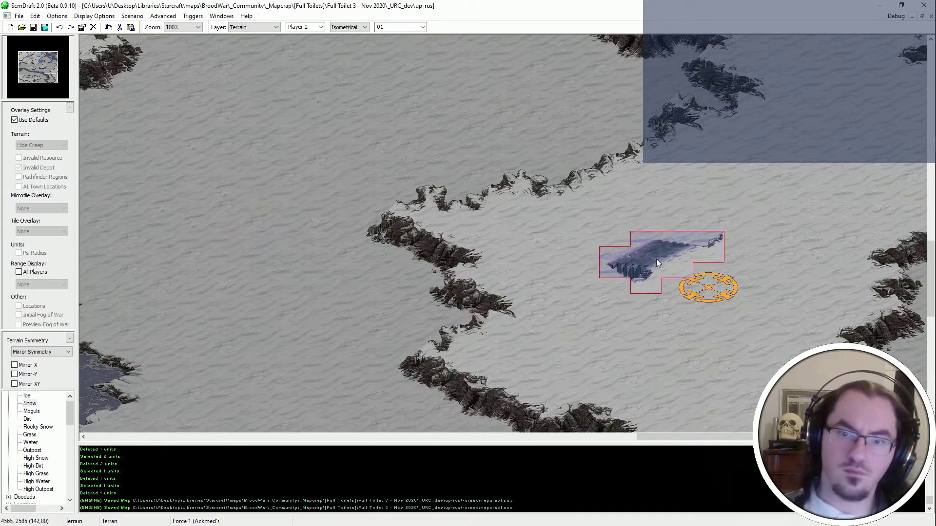
pyautogui.scroll(-2, 477, 380)
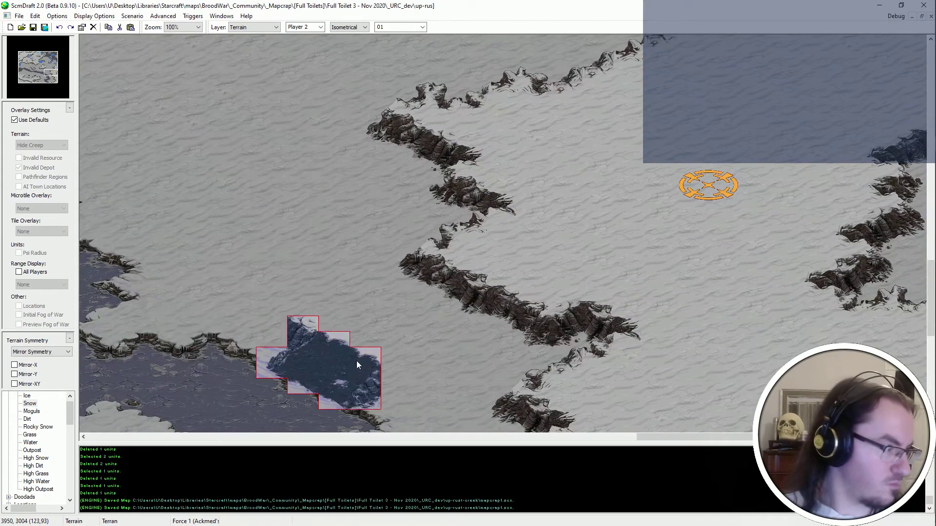
pyautogui.press('Up')
pyautogui.press('Left')
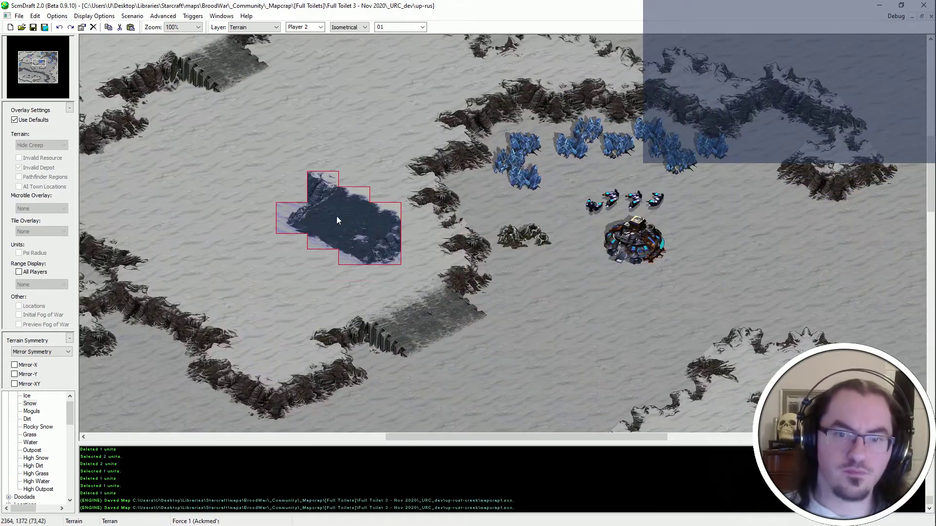
pyautogui.press('Right')
pyautogui.press('Down')
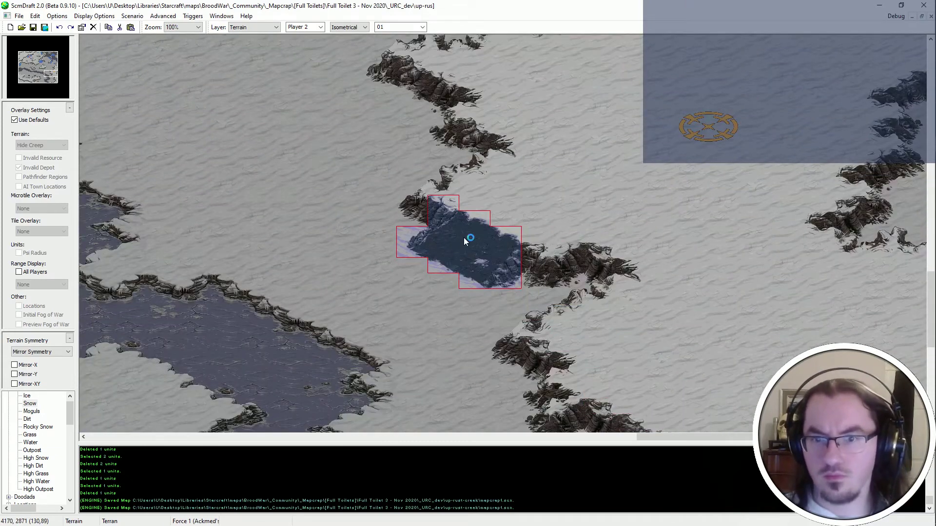
pyautogui.click(463, 238)
# Place a grey ramp in the cliff farther south, east of the river's bend, and save the map.
pyautogui.press('Down')
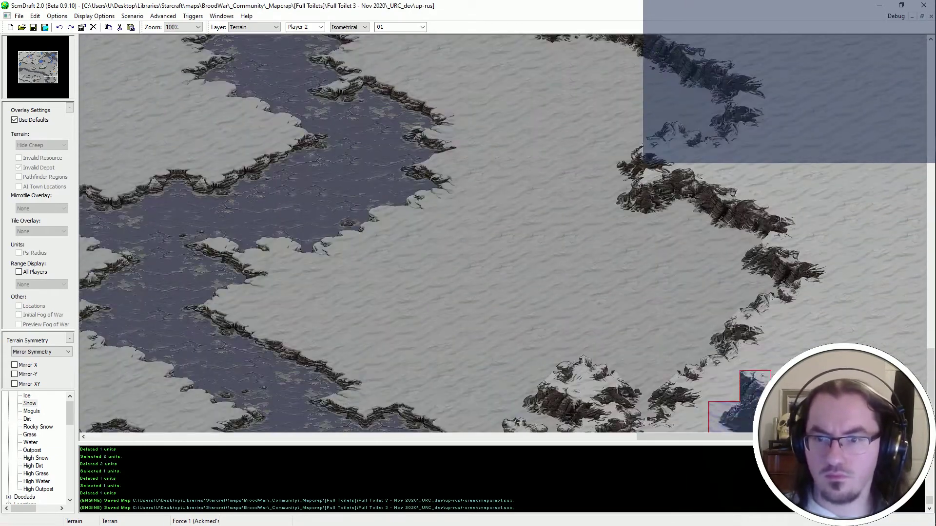
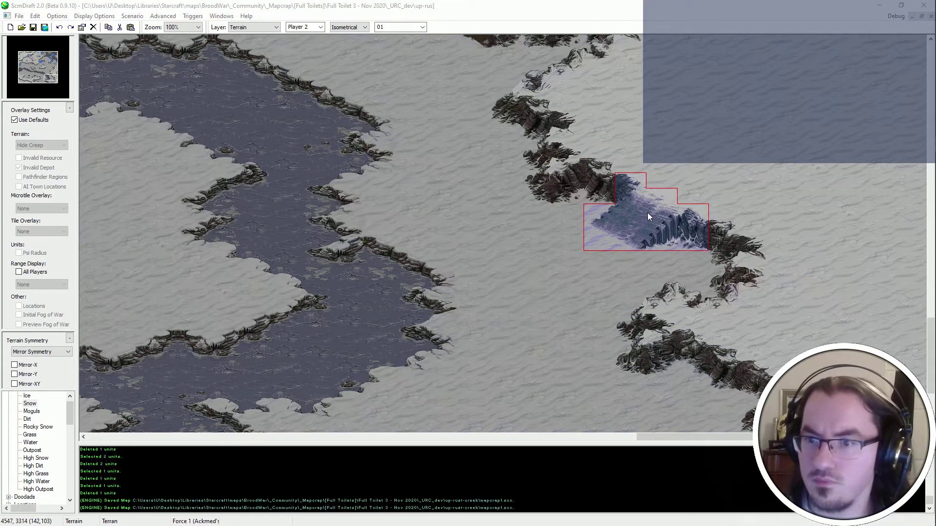
pyautogui.click(648, 213)
pyautogui.scroll(1, 673, 235)
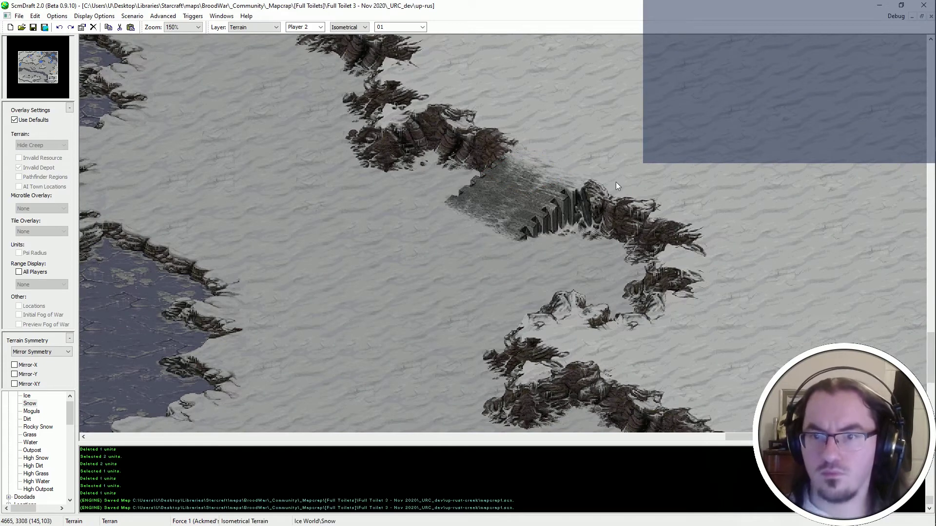
pyautogui.scroll(-2, 563, 246)
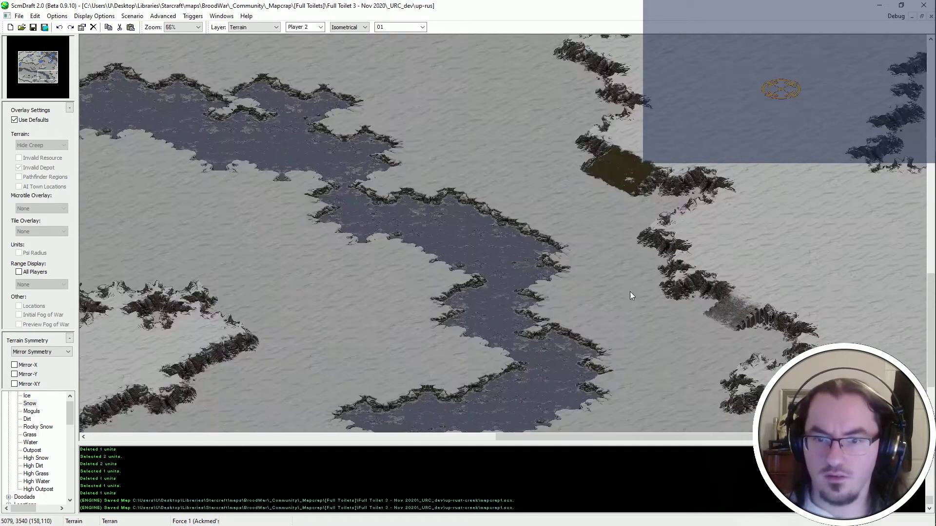
pyautogui.scroll(-1, 630, 291)
pyautogui.scroll(2, 889, 258)
pyautogui.hotkey('ctrl', 's')
pyautogui.scroll(-1, 915, 363)
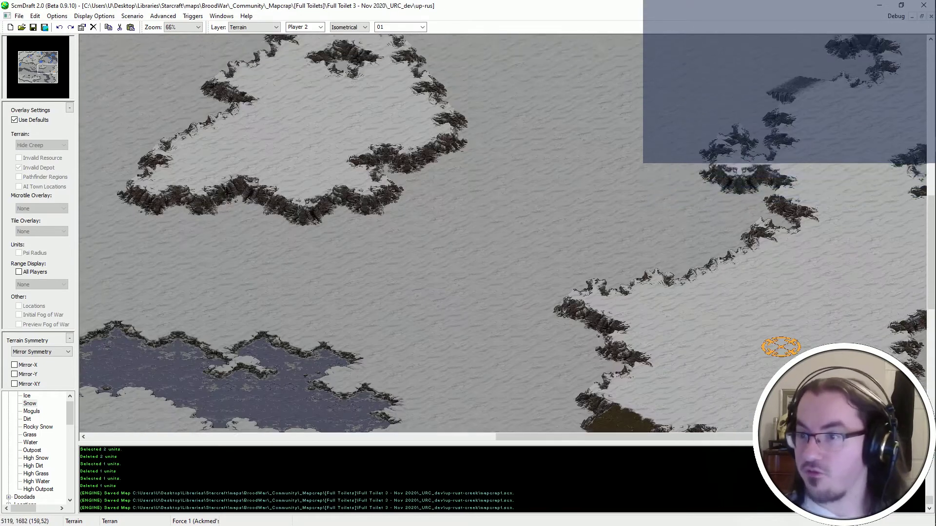
# Extend the start location plateau northwest with High Snow into the open snow north of the dirt ramp.
pyautogui.scroll(9, 786, 240)
pyautogui.scroll(-8, 848, 370)
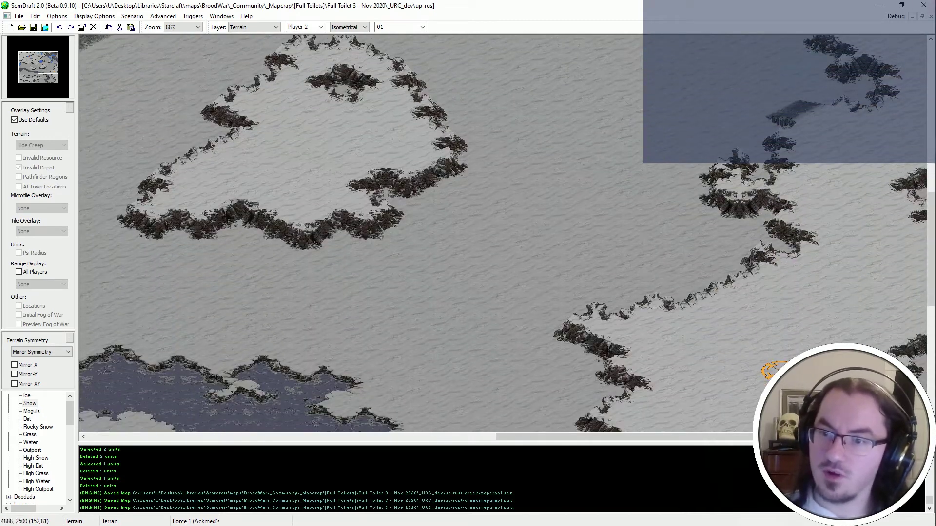
pyautogui.scroll(-3, 899, 153)
pyautogui.scroll(3, 797, 225)
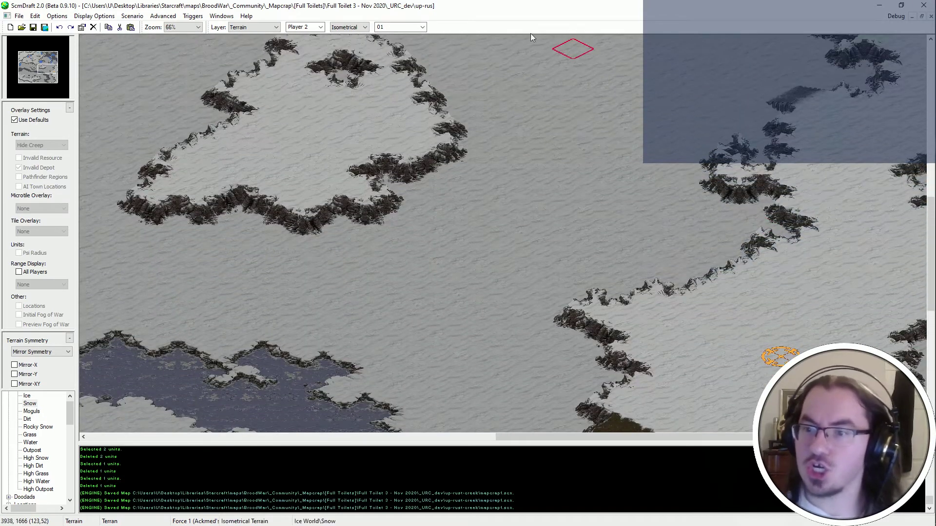
pyautogui.moveTo(704, 244)
pyautogui.mouseDown()
pyautogui.moveTo(731, 251)
pyautogui.moveTo(672, 242)
pyautogui.moveTo(701, 254)
pyautogui.moveTo(610, 255)
pyautogui.moveTo(572, 277)
pyautogui.moveTo(631, 244)
pyautogui.moveTo(568, 303)
pyautogui.moveTo(607, 298)
pyautogui.moveTo(585, 352)
pyautogui.moveTo(566, 303)
pyautogui.moveTo(545, 287)
pyautogui.mouseUp()
pyautogui.moveTo(691, 206)
pyautogui.mouseDown()
pyautogui.moveTo(615, 196)
pyautogui.moveTo(638, 225)
pyautogui.moveTo(589, 242)
pyautogui.moveTo(548, 204)
pyautogui.mouseUp()
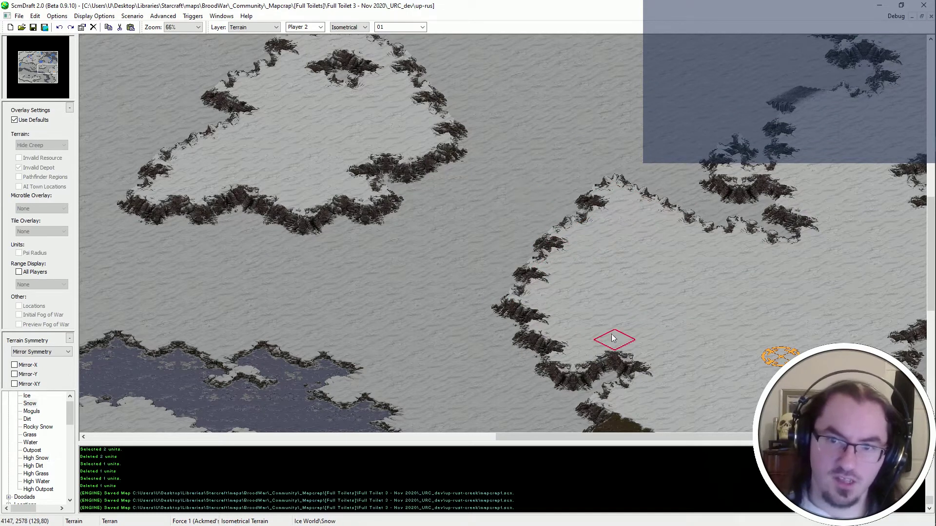
# Reshape the extended plateau's northern edge below the small cliff mound with High Snow and Snow, and save the map.
pyautogui.scroll(3, 613, 338)
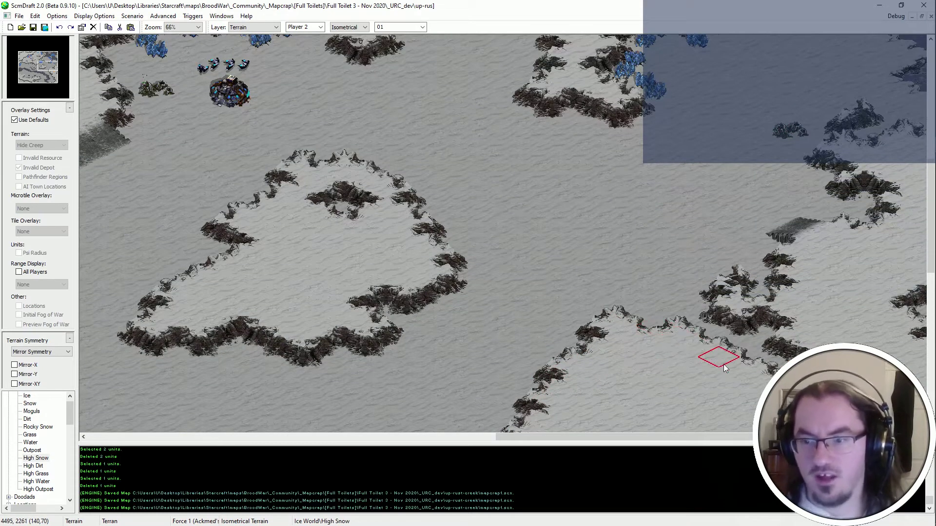
pyautogui.moveTo(725, 347); pyautogui.dragTo(717, 342)
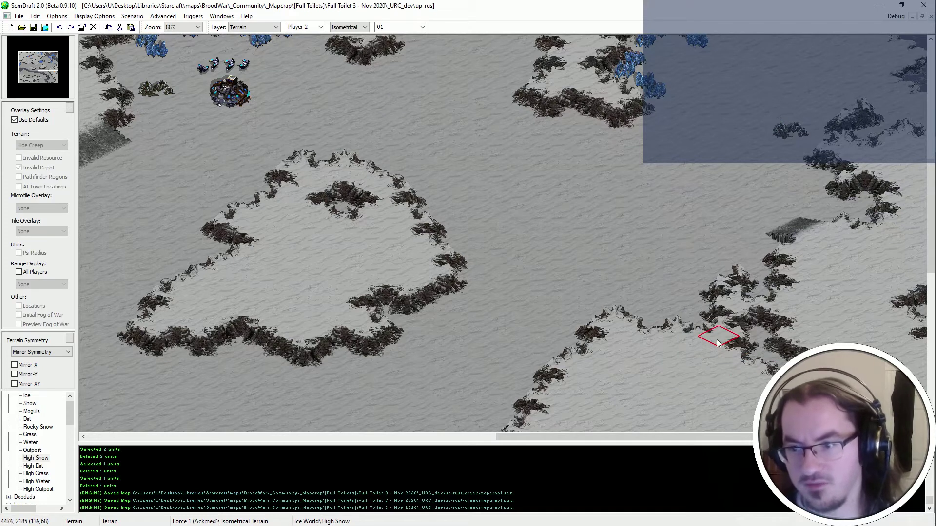
pyautogui.click(675, 324)
pyautogui.moveTo(660, 308); pyautogui.dragTo(713, 337)
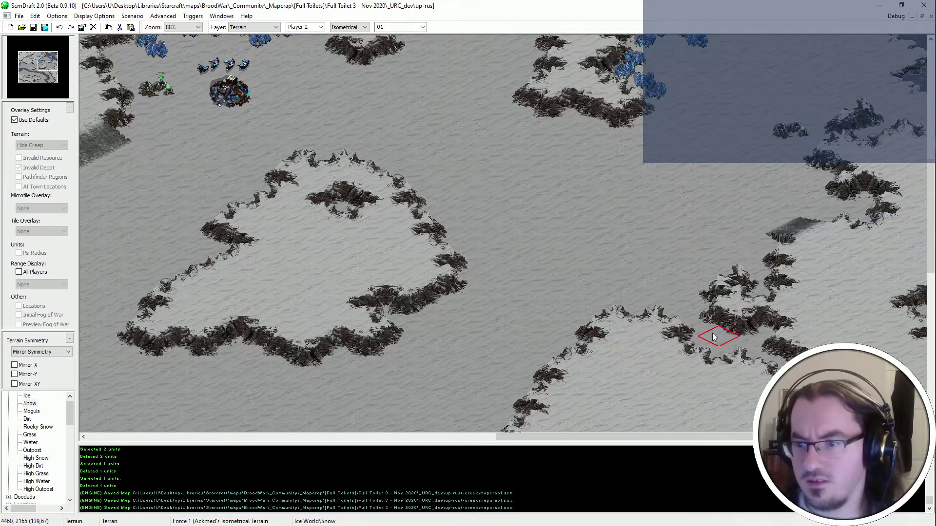
pyautogui.moveTo(754, 360); pyautogui.dragTo(720, 366)
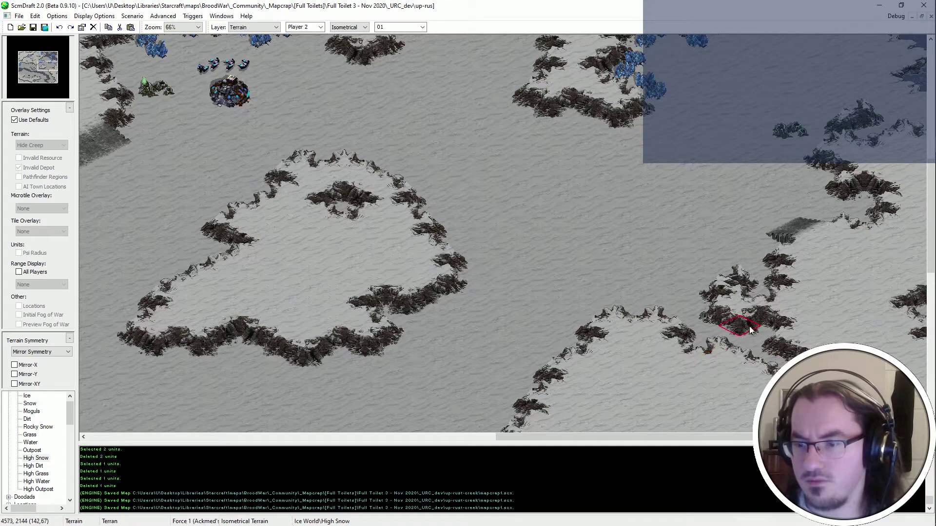
pyautogui.hotkey('ctrl', 's')
pyautogui.scroll(1, 834, 47)
pyautogui.keyDown('ctrl'); pyautogui.scroll(-1, 870, 303); pyautogui.keyUp('ctrl')
pyautogui.scroll(-3, 856, 299)
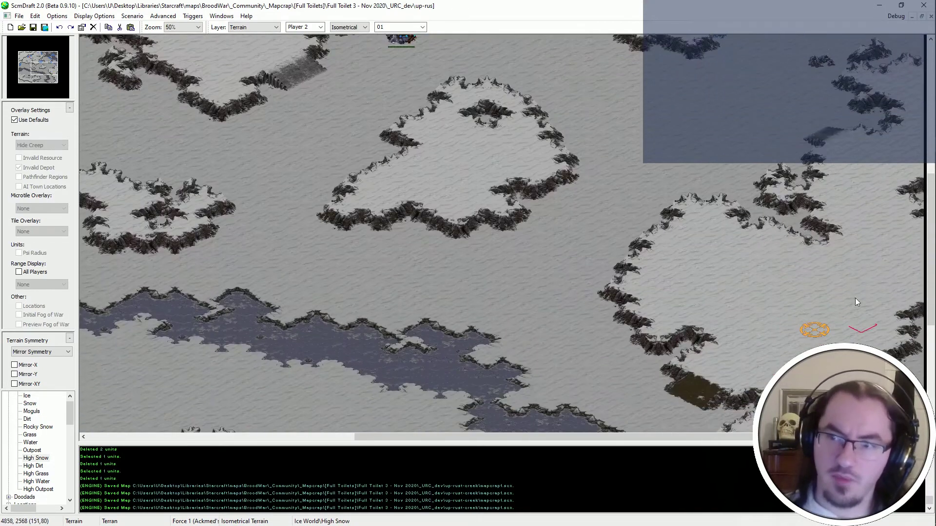
# Examine the high snow plateaus and mineral lines around the eastern bases.
pyautogui.keyDown('ctrl'); pyautogui.scroll(1, 767, 275); pyautogui.keyUp('ctrl')
pyautogui.moveTo(759, 342); pyautogui.dragTo(789, 363, button='middle')
pyautogui.moveTo(605, 273); pyautogui.dragTo(690, 110, button='middle')
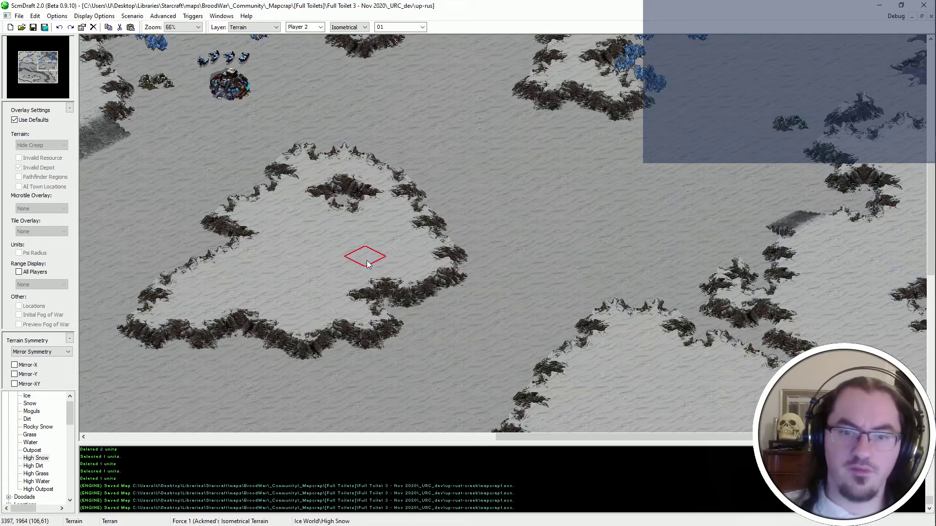
pyautogui.scroll(3, 780, 87)
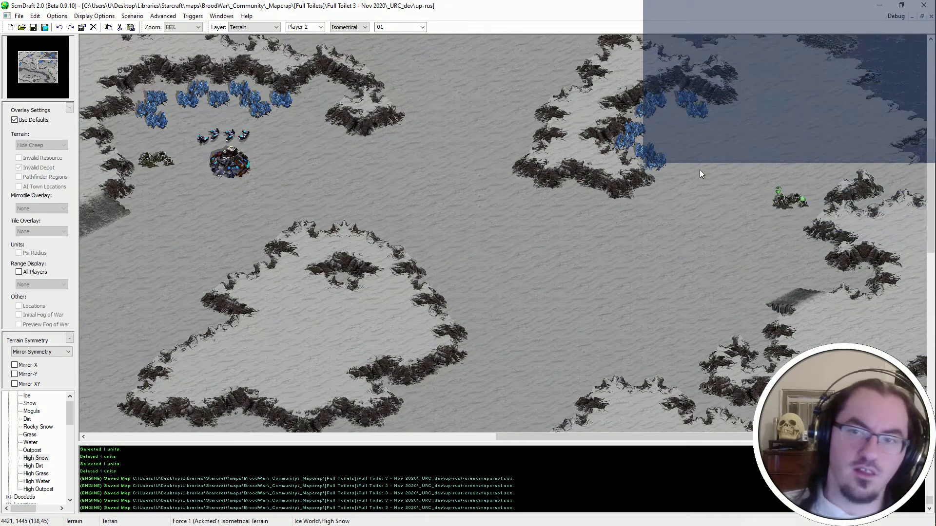
pyautogui.scroll(3, 700, 170)
pyautogui.keyDown('ctrl'); pyautogui.scroll(1, 877, 141); pyautogui.keyUp('ctrl')
pyautogui.keyDown('ctrl'); pyautogui.scroll(-2, 785, 200); pyautogui.keyUp('ctrl')
pyautogui.scroll(6, 727, 190)
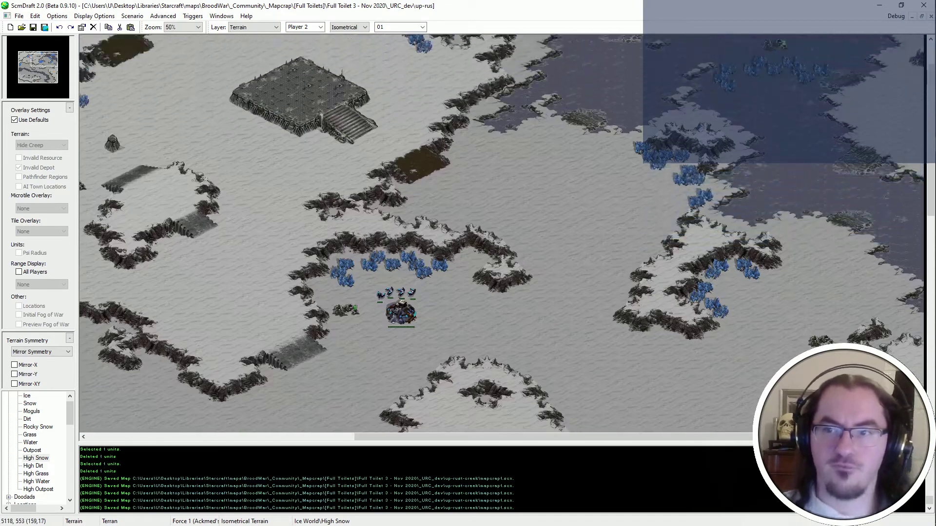
# Switch to the Units layer and move three mineral fields beside the small snow ridge on the northeastern ice.
pyautogui.keyDown('ctrl'); pyautogui.scroll(1, 889, 81); pyautogui.keyUp('ctrl')
pyautogui.keyDown('ctrl'); pyautogui.scroll(1, 888, 83); pyautogui.keyUp('ctrl')
pyautogui.press('u')
pyautogui.moveTo(556, 245); pyautogui.dragTo(554, 246)
pyautogui.hotkey('ctrl', 'x')
pyautogui.keyDown('ctrl'); pyautogui.scroll(1, 577, 228); pyautogui.keyUp('ctrl')
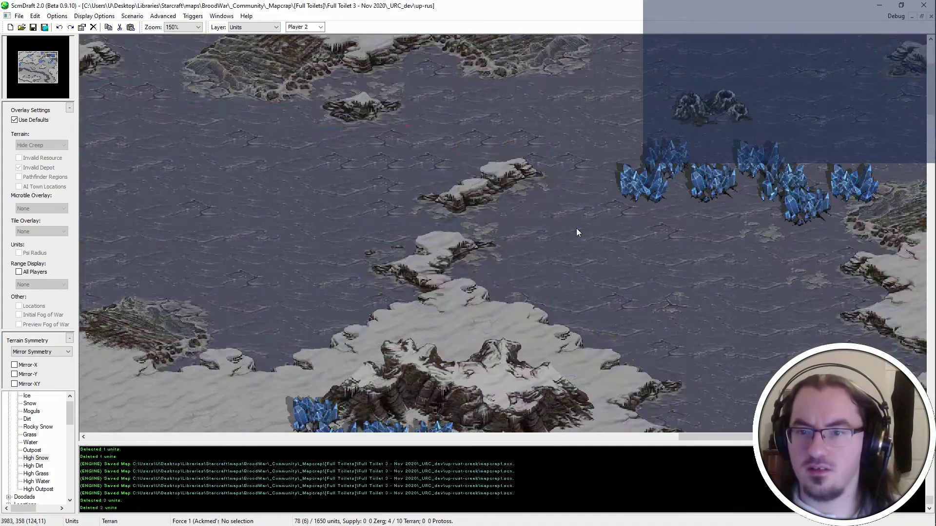
pyautogui.hotkey('ctrl', 'v')
pyautogui.click(549, 212)
# Move one more mineral field from the eastern line to just below the three by the snow ridge.
pyautogui.click(633, 189)
pyautogui.hotkey('ctrl', 'x')
pyautogui.hotkey('ctrl', 'v')
pyautogui.press('Escape')
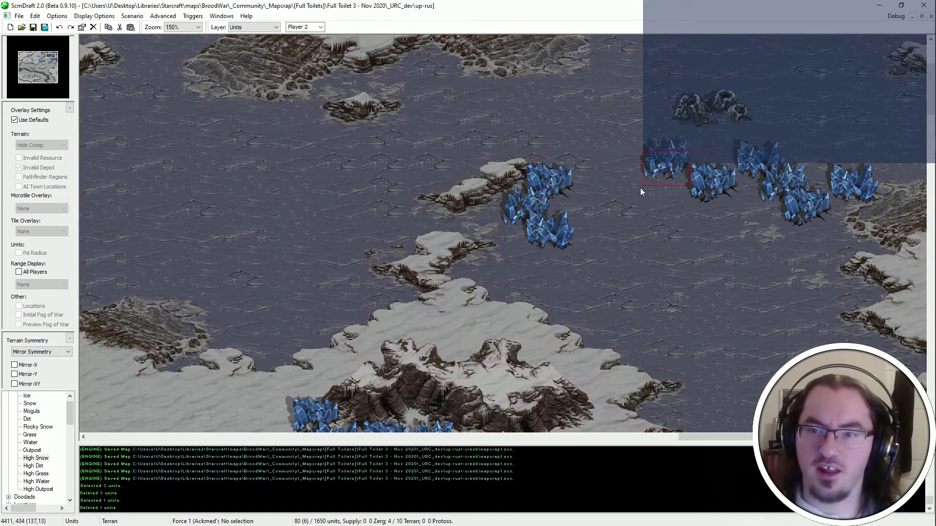
pyautogui.click(656, 168)
pyautogui.hotkey('ctrl', 'z')
pyautogui.hotkey('ctrl', 'x')
pyautogui.hotkey('ctrl', 'v')
pyautogui.click(509, 270)
pyautogui.press('Escape')
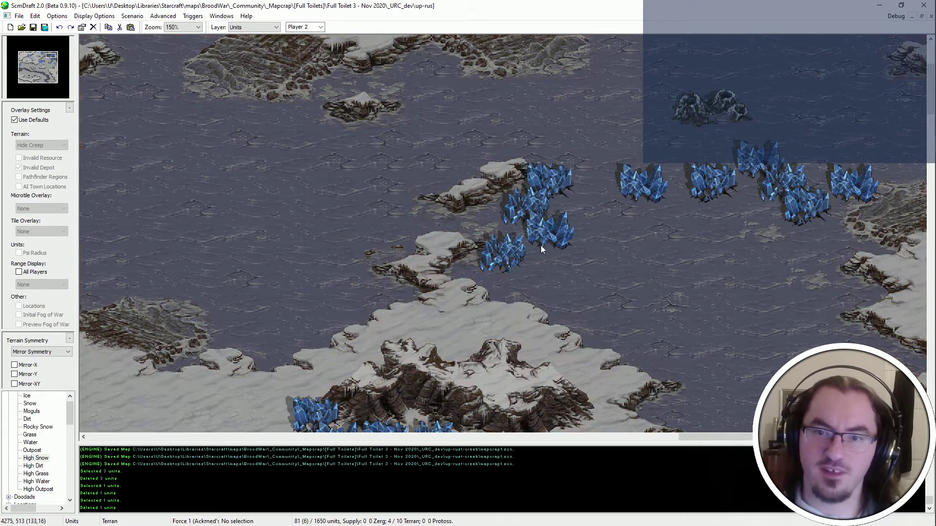
# Duplicate a mineral field and place the copy at the southern end of the new mineral line.
pyautogui.hotkey('ctrl', 'z')
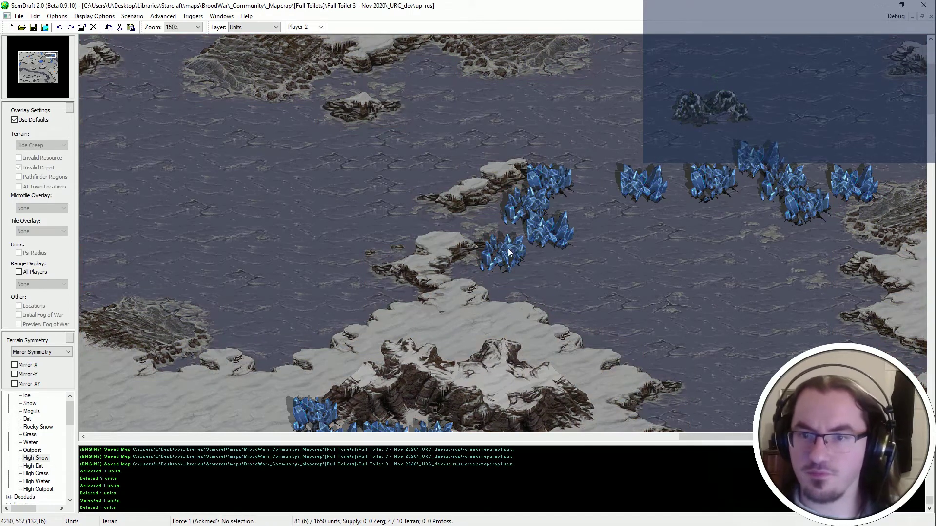
pyautogui.click(524, 264)
pyautogui.click(553, 183)
pyautogui.hotkey('ctrl', 'c')
pyautogui.hotkey('ctrl', 'v')
pyautogui.click(538, 288)
pyautogui.press('Escape')
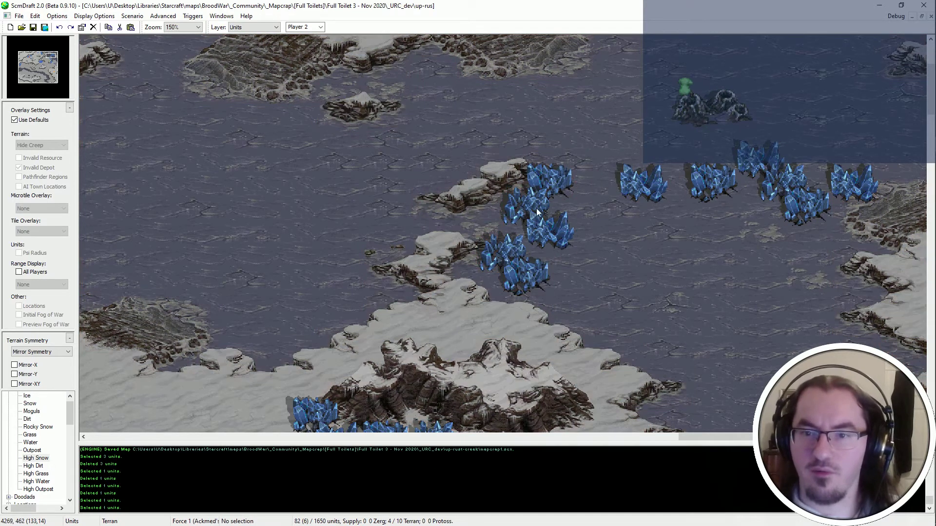
# Place two more mineral field copies southeast of the new line, along the snow edge.
pyautogui.click(537, 211)
pyautogui.hotkey('ctrl', 'c')
pyautogui.hotkey('ctrl', 'v')
pyautogui.click(597, 332)
pyautogui.press('Escape')
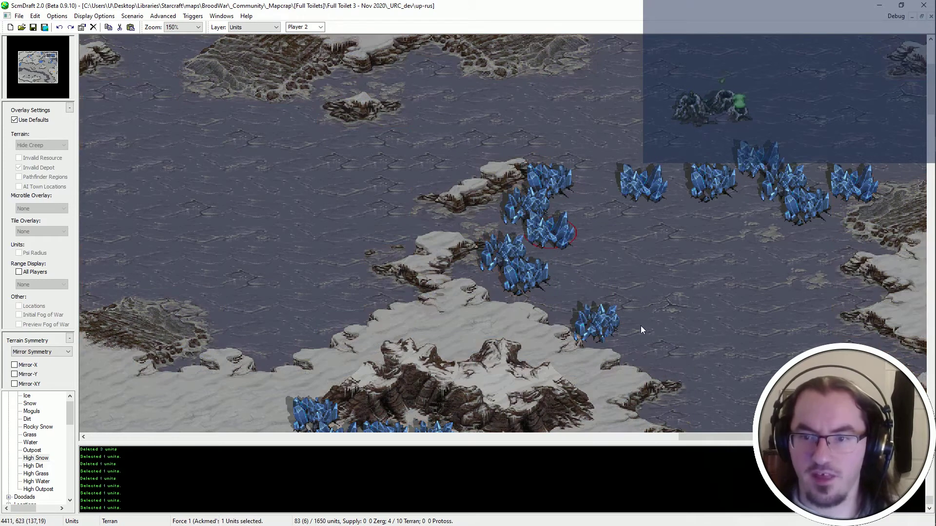
pyautogui.hotkey('ctrl', 'c')
pyautogui.hotkey('ctrl', 'v')
pyautogui.click(646, 336)
pyautogui.press('Escape')
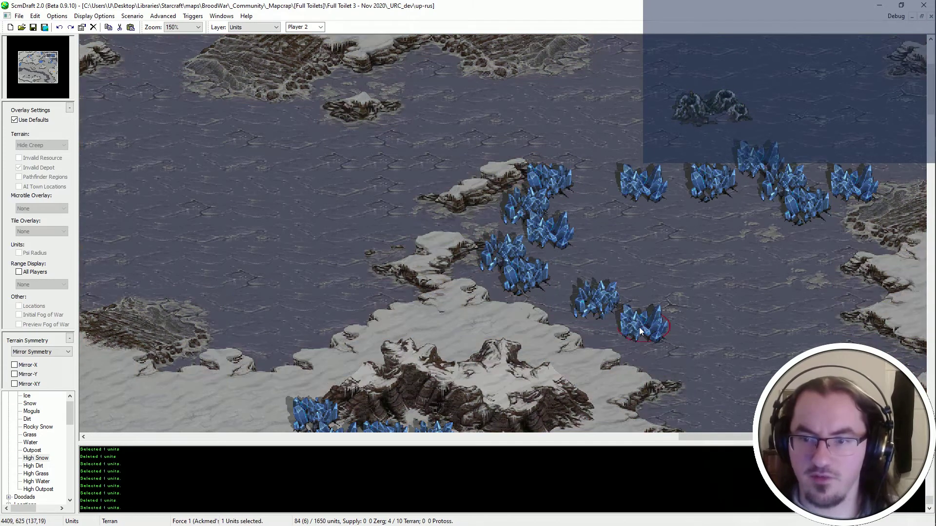
# Shift the two southeastern mineral fields farther along the snow edge and remove the leftover eastern mineral line.
pyautogui.hotkey('ctrl', 'x')
pyautogui.hotkey('ctrl', 'v')
pyautogui.click(622, 326)
pyautogui.hotkey('ctrl', 'x')
pyautogui.hotkey('ctrl', 'v')
pyautogui.click(655, 350)
pyautogui.moveTo(655, 350); pyautogui.dragTo(499, 171, button='middle')
pyautogui.hotkey('ctrl', 'x')
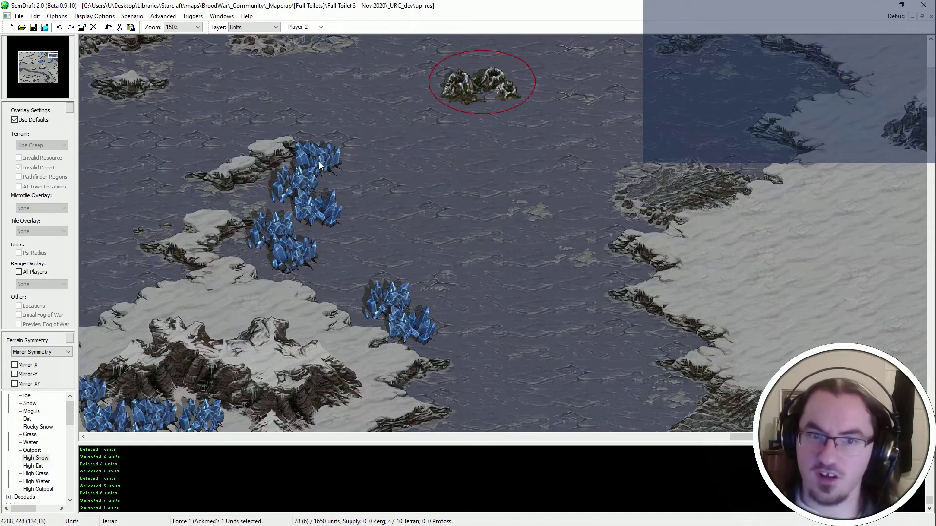
# Add a third mineral field beside the southern pair and move the vespene geyser just above them.
pyautogui.hotkey('ctrl', 'c')
pyautogui.hotkey('ctrl', 'v')
pyautogui.moveTo(472, 349); pyautogui.dragTo(471, 323)
pyautogui.click(509, 92)
pyautogui.moveTo(542, 94); pyautogui.dragTo(594, 83, button='middle')
pyautogui.hotkey('ctrl', 'x')
pyautogui.hotkey('ctrl', 'v')
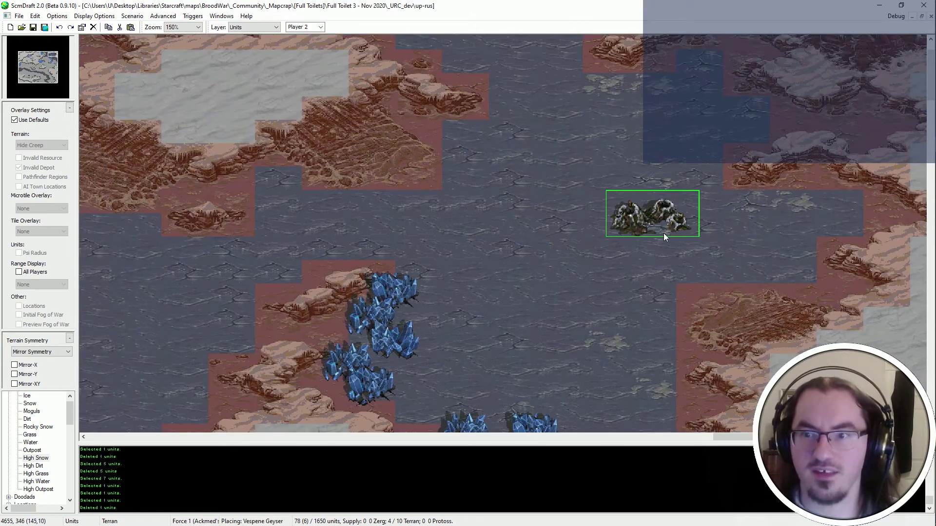
pyautogui.moveTo(555, 277); pyautogui.dragTo(593, 344, button='middle')
pyautogui.click(435, 236)
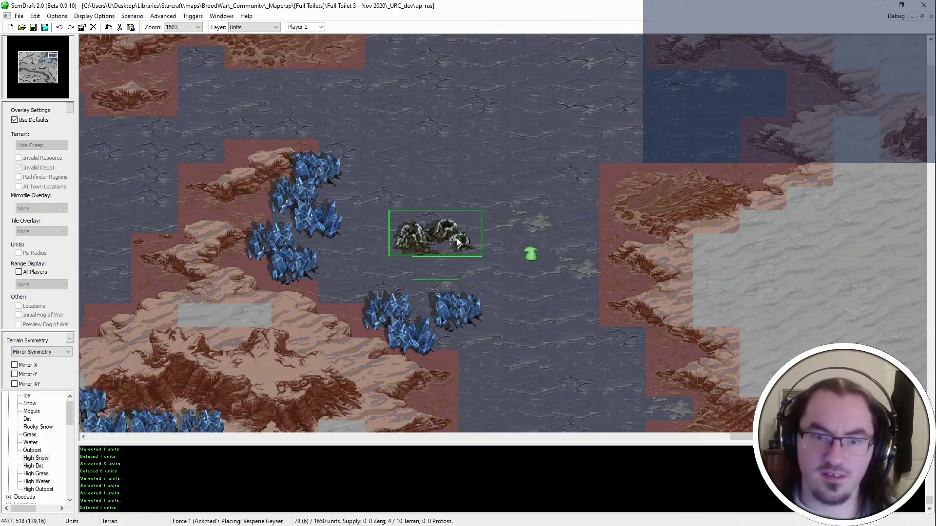
# Move the three southern mineral fields north of the geyser and relocate the geyser south, near the snow edge.
pyautogui.moveTo(461, 285); pyautogui.dragTo(361, 360)
pyautogui.hotkey('ctrl', 'x')
pyautogui.hotkey('ctrl', 'v')
pyautogui.click(422, 159)
pyautogui.hotkey('ctrl', 'x')
pyautogui.hotkey('ctrl', 'v')
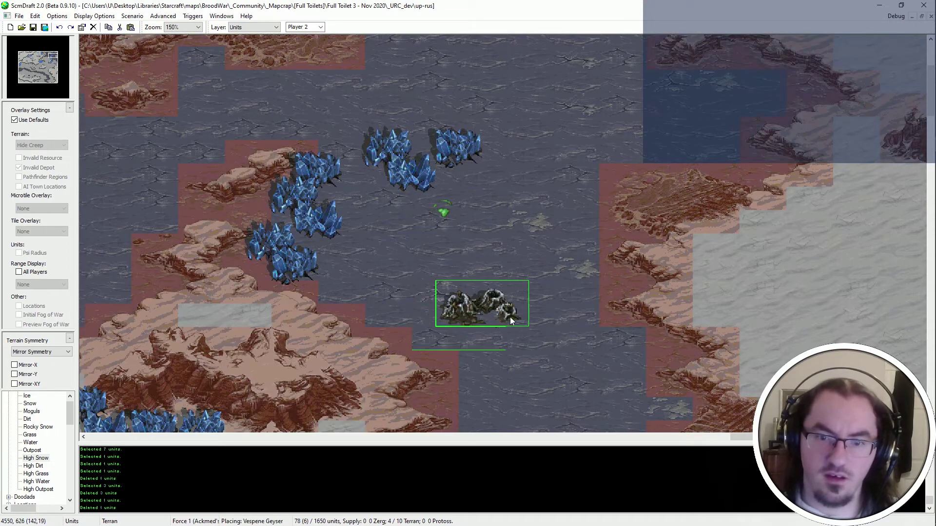
pyautogui.click(458, 331)
# Move the three northern mineral fields to the snow edge west of the geyser and delete the one nearest it.
pyautogui.moveTo(483, 132); pyautogui.dragTo(399, 176)
pyautogui.hotkey('ctrl', 'x')
pyautogui.hotkey('ctrl', 'v')
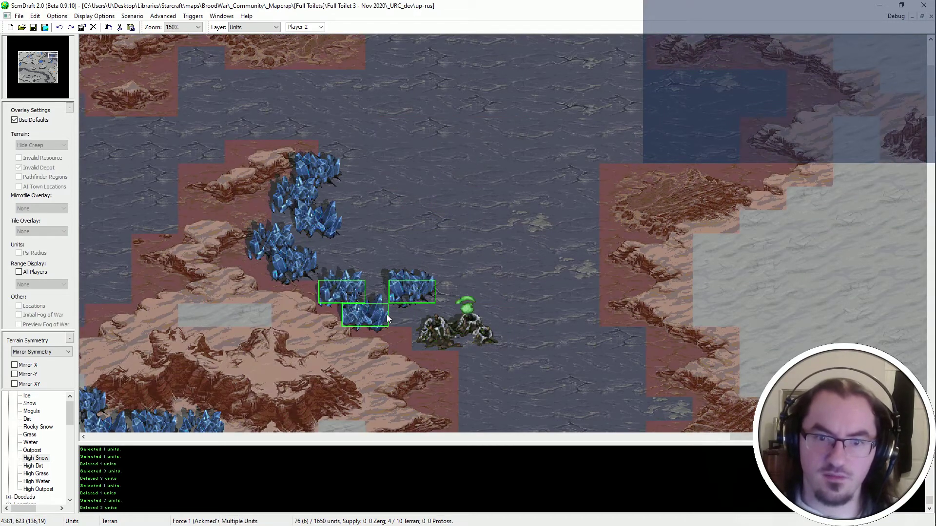
pyautogui.click(386, 317)
pyautogui.rightClick(386, 316)
pyautogui.click(424, 293)
pyautogui.press('Delete')
# Turn off the default overlay settings and move the western mineral field of the southern pair to the line's northern end.
pyautogui.click(37, 120)
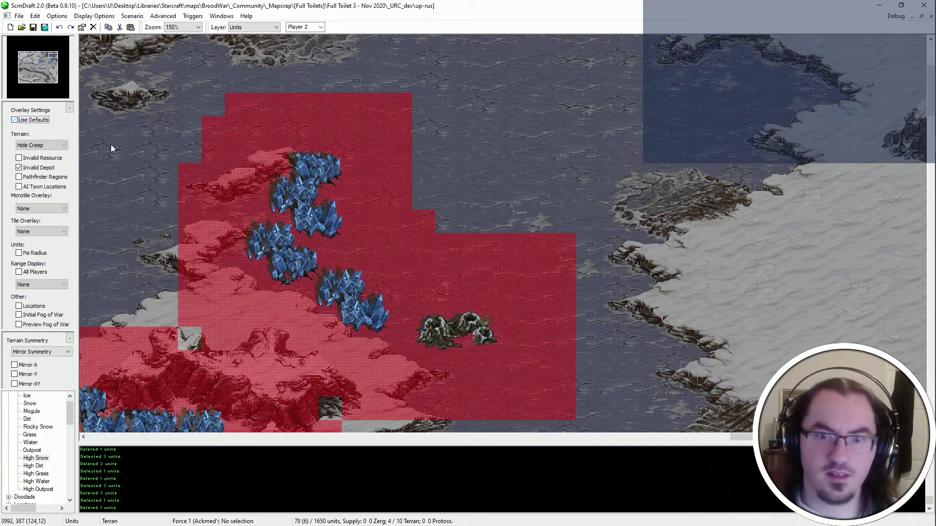
pyautogui.scroll(-1, 273, 219)
pyautogui.click(341, 257)
pyautogui.press('Delete')
pyautogui.scroll(1, 509, 256)
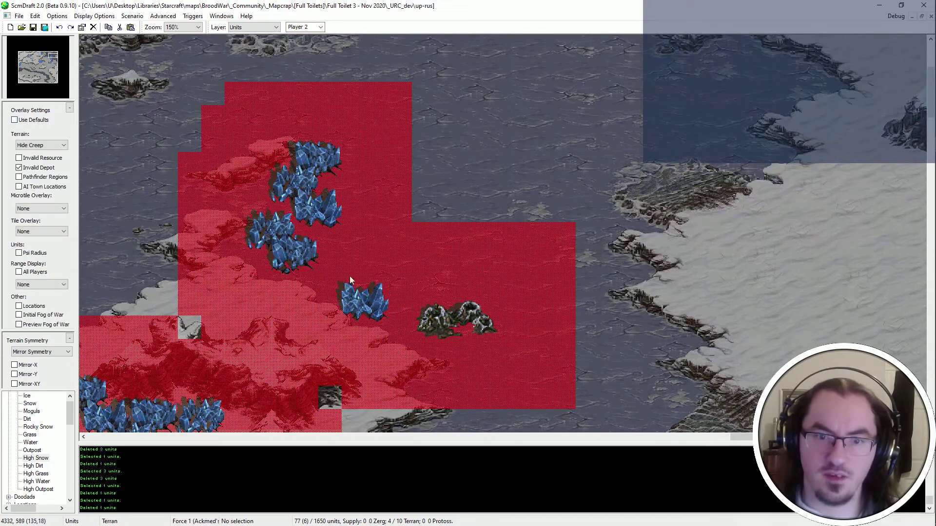
pyautogui.hotkey('ctrl', 'z')
pyautogui.scroll(3, 432, 282)
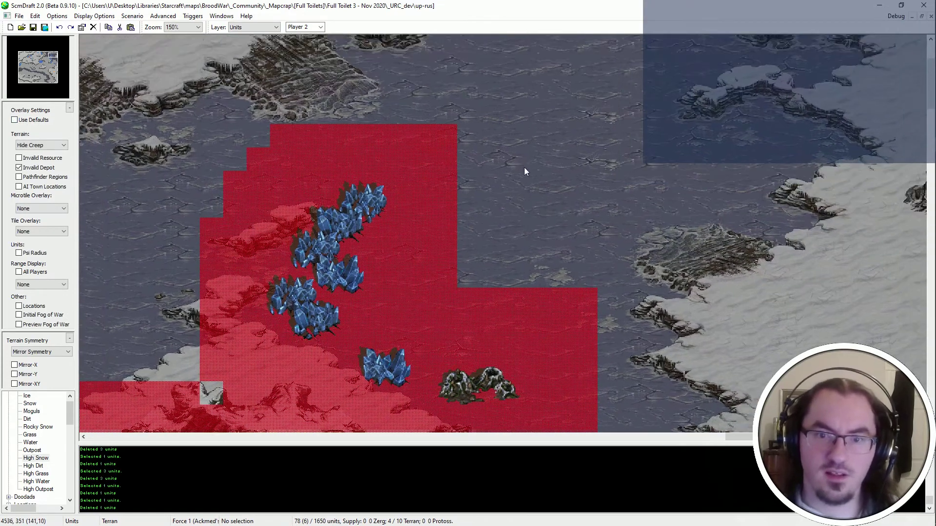
# Replace the single mineral field beside the geyser with another in the same spot.
pyautogui.click(380, 369)
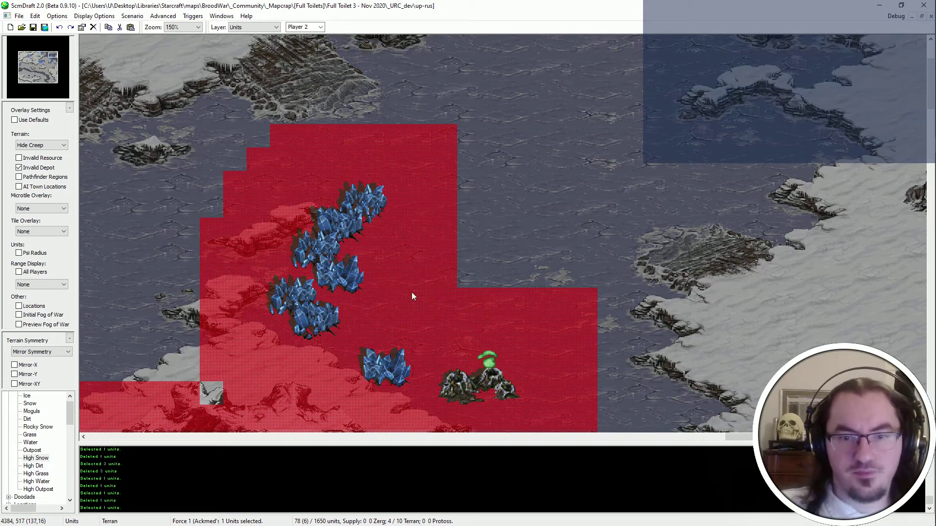
pyautogui.press('Delete')
pyautogui.hotkey('ctrl', 'z')
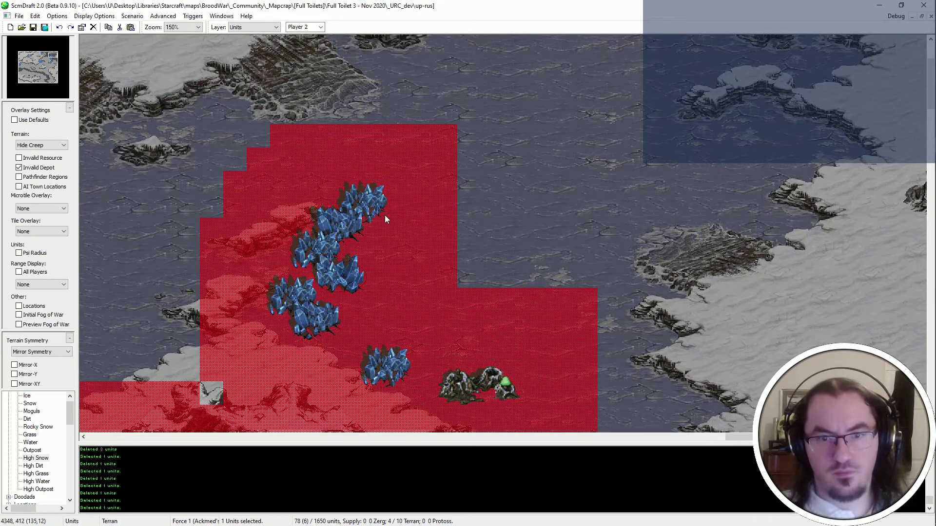
# Add another mineral field on the western side of the mineral line, behind the middle fields.
pyautogui.moveTo(384, 163); pyautogui.dragTo(300, 355)
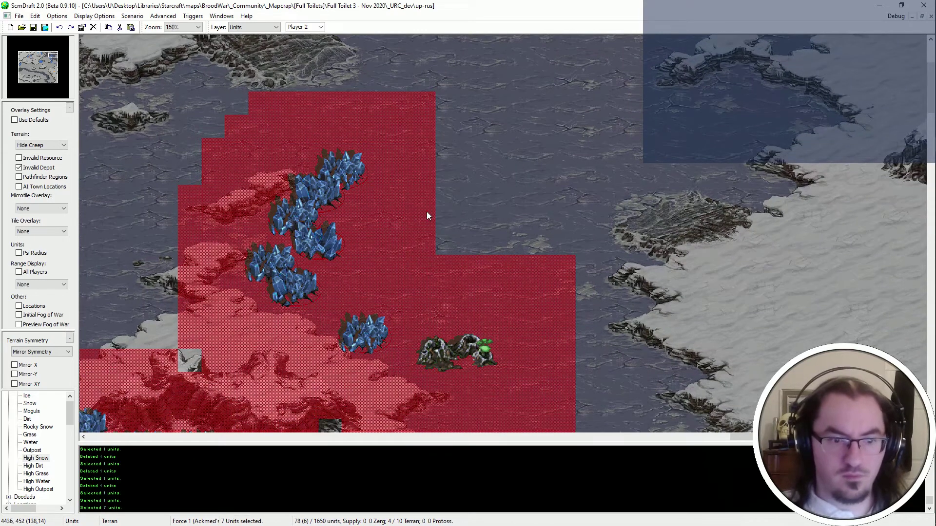
pyautogui.click(404, 220)
pyautogui.hotkey('ctrl', 'z')
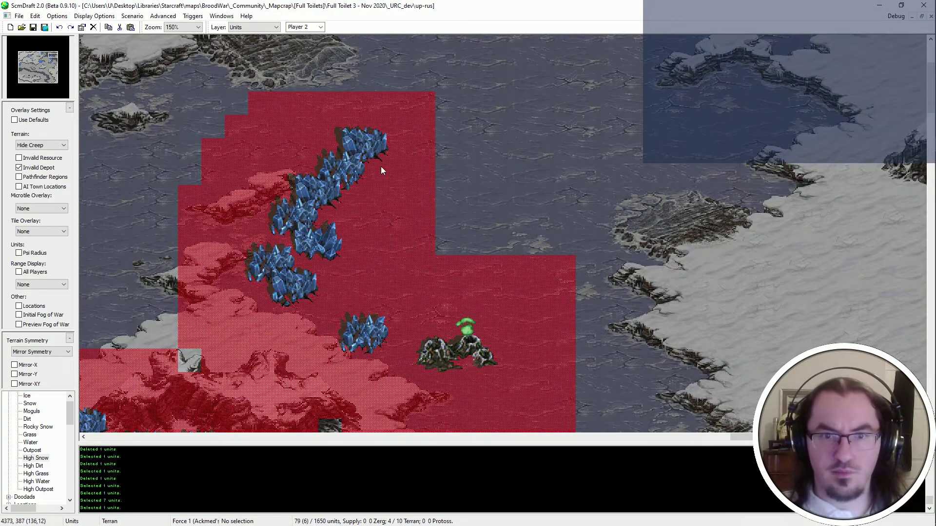
pyautogui.scroll(1, 422, 168)
pyautogui.moveTo(383, 200); pyautogui.dragTo(306, 331)
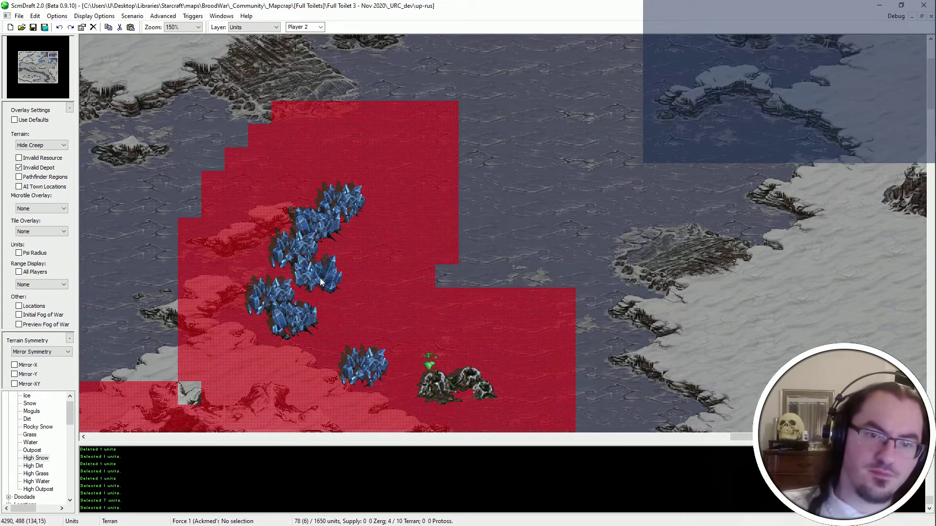
pyautogui.click(271, 291)
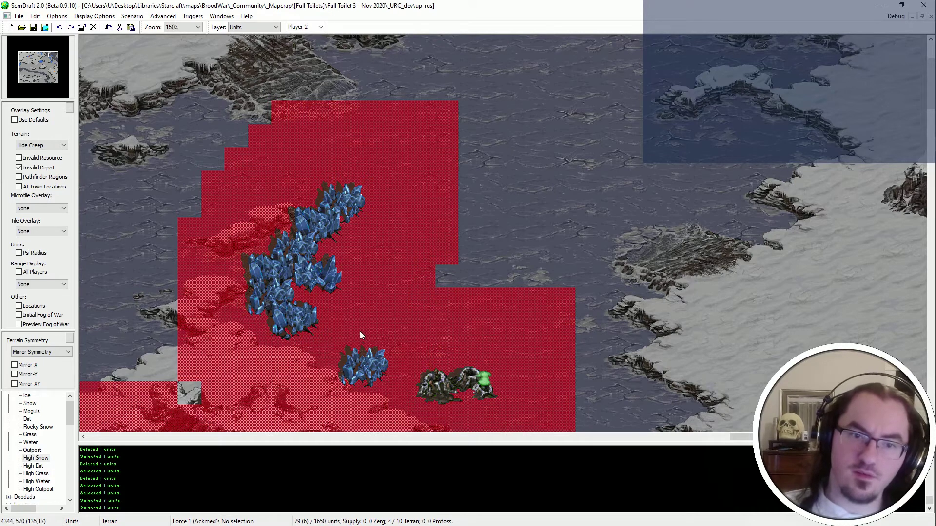
pyautogui.scroll(1, 370, 321)
pyautogui.click(330, 427)
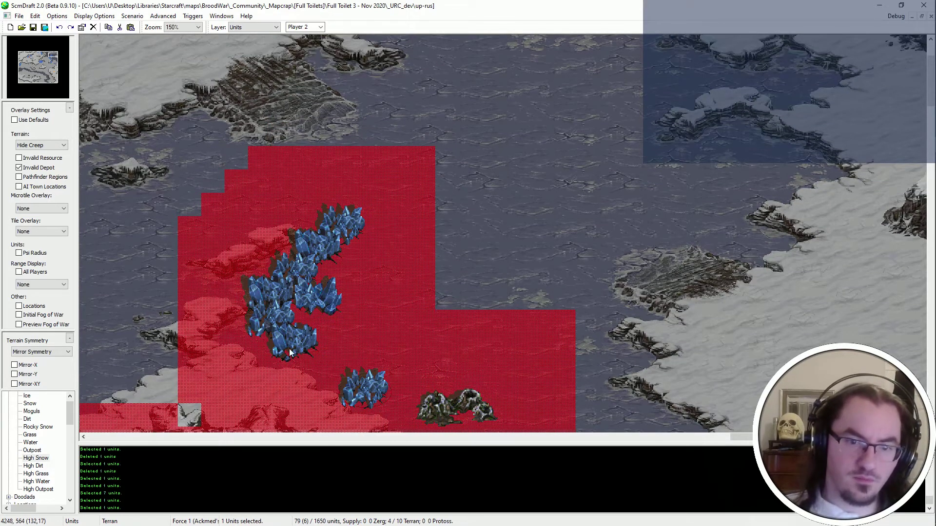
# Shift the five mineral fields in the middle and south of the line slightly east, toward the geyser.
pyautogui.scroll(-2, 483, 341)
pyautogui.keyDown('ctrl'); pyautogui.scroll(-1, 480, 327); pyautogui.keyUp('ctrl')
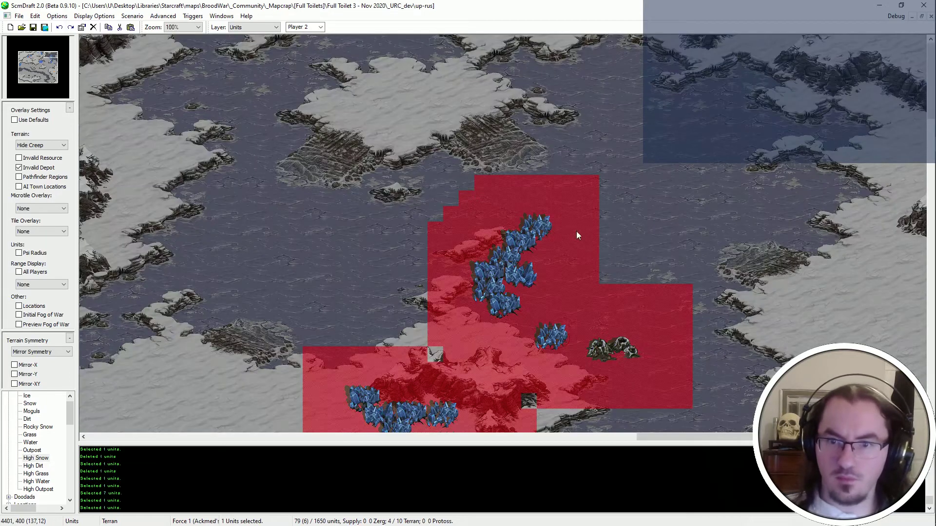
pyautogui.moveTo(530, 264); pyautogui.dragTo(469, 330)
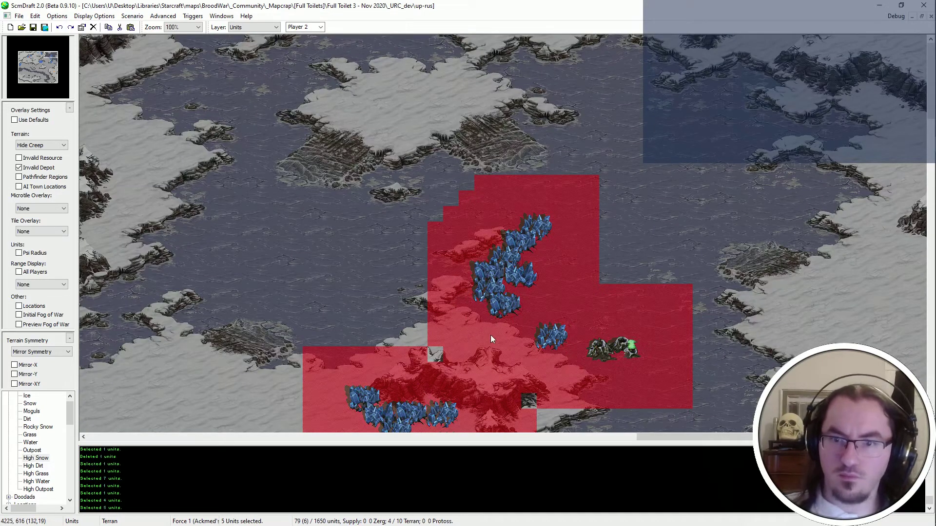
pyautogui.press('Right')
pyautogui.press('Right')
pyautogui.scroll(-1, 490, 335)
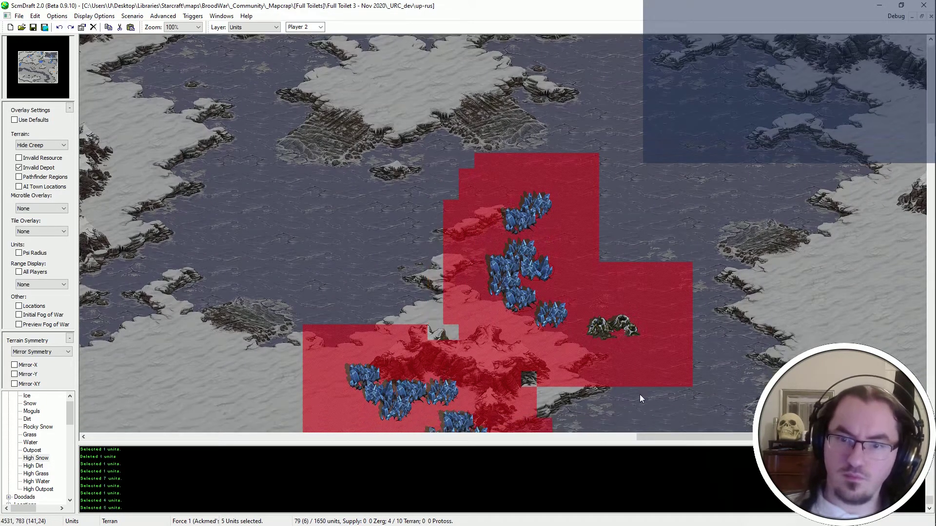
pyautogui.keyDown('ctrl'); pyautogui.scroll(1, 639, 393); pyautogui.keyUp('ctrl')
pyautogui.press('Down')
pyautogui.press('Up')
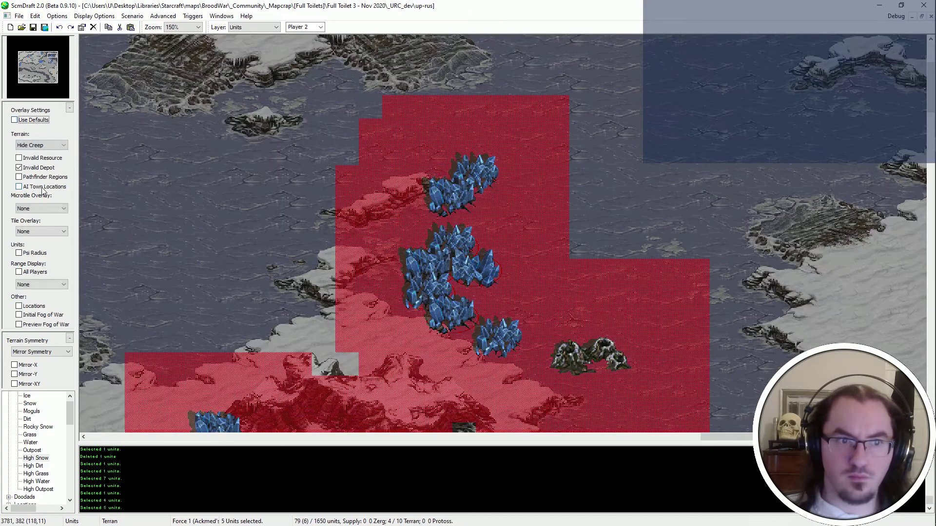
# Show the AI town locations and nudge the two northernmost mineral fields southwest, closer to the rest of the line.
pyautogui.click(19, 187)
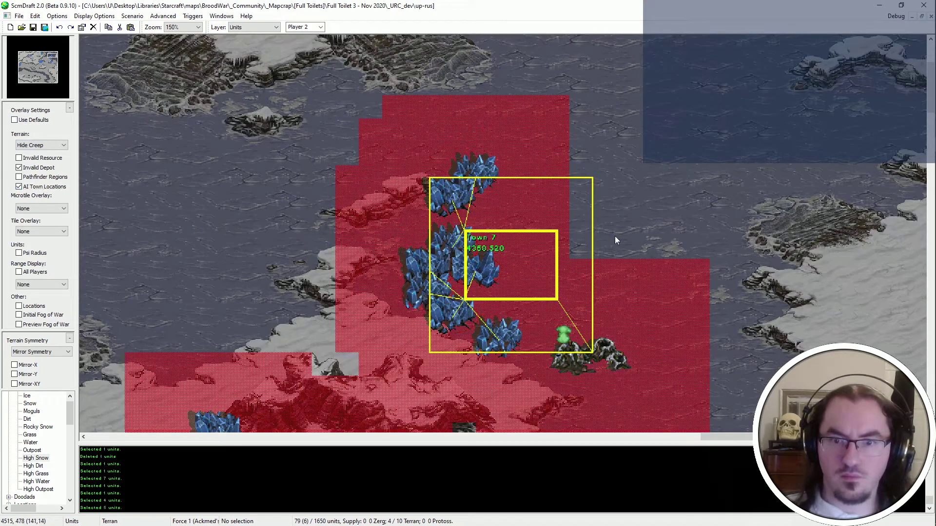
pyautogui.moveTo(468, 213); pyautogui.dragTo(441, 221)
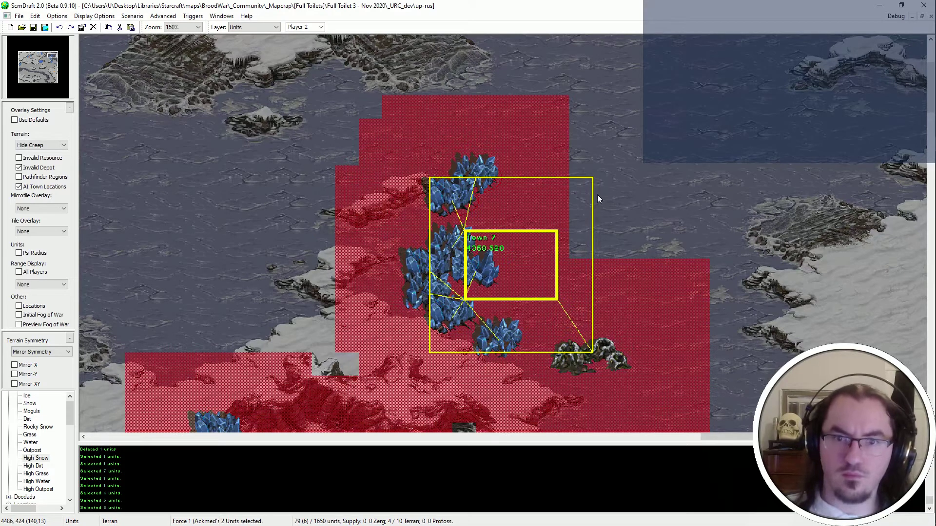
pyautogui.press('Left')
pyautogui.press('Left')
pyautogui.press('Down')
pyautogui.press('Down')
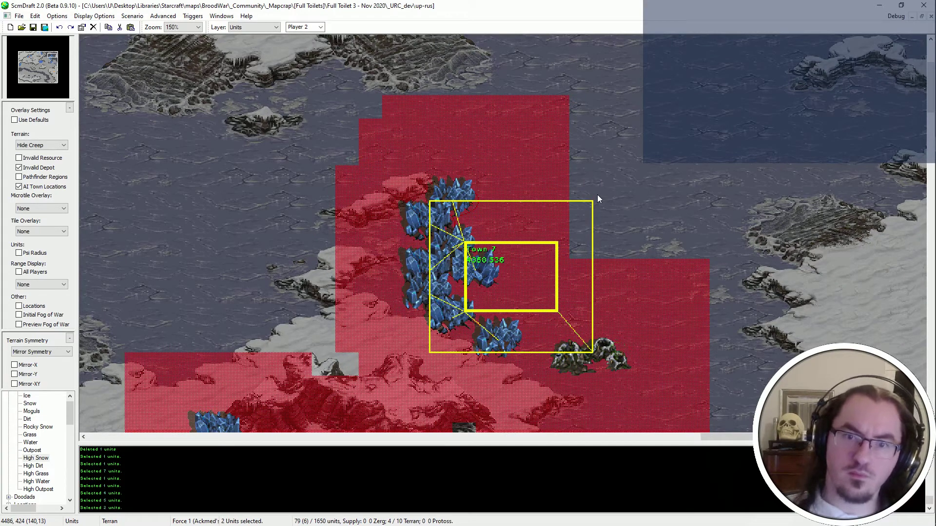
# Try removing individual mineral fields from the line to compare the resulting AI town location.
pyautogui.click(413, 219)
pyautogui.click(438, 226)
pyautogui.press('Delete')
pyautogui.click(479, 272)
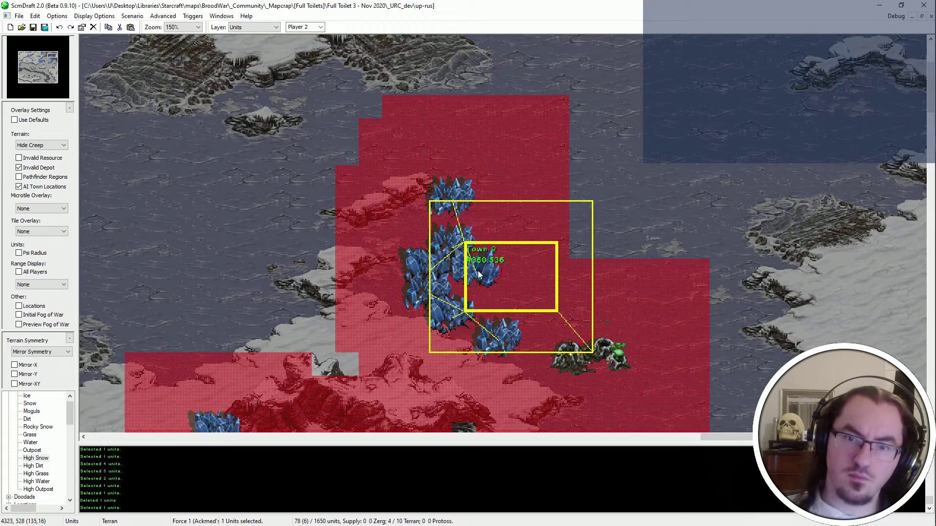
pyautogui.moveTo(478, 274); pyautogui.dragTo(440, 232)
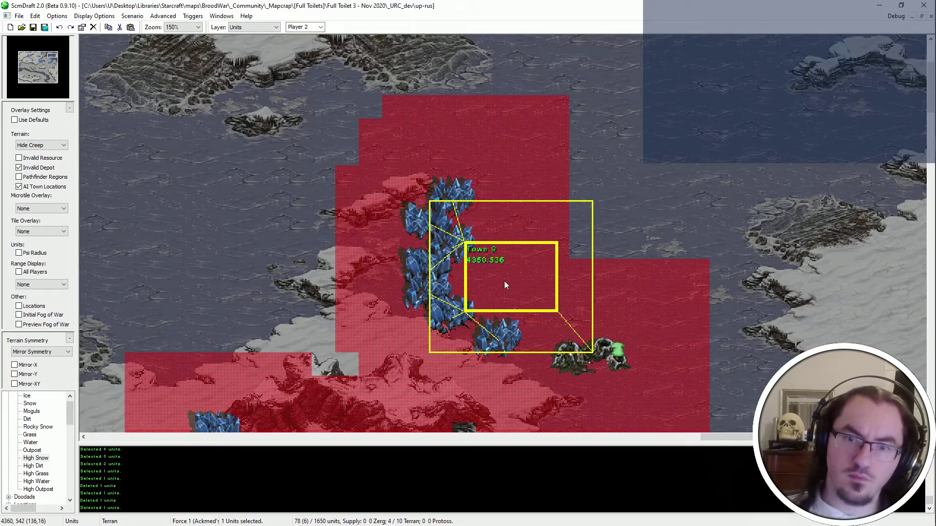
pyautogui.hotkey('ctrl', 'z')
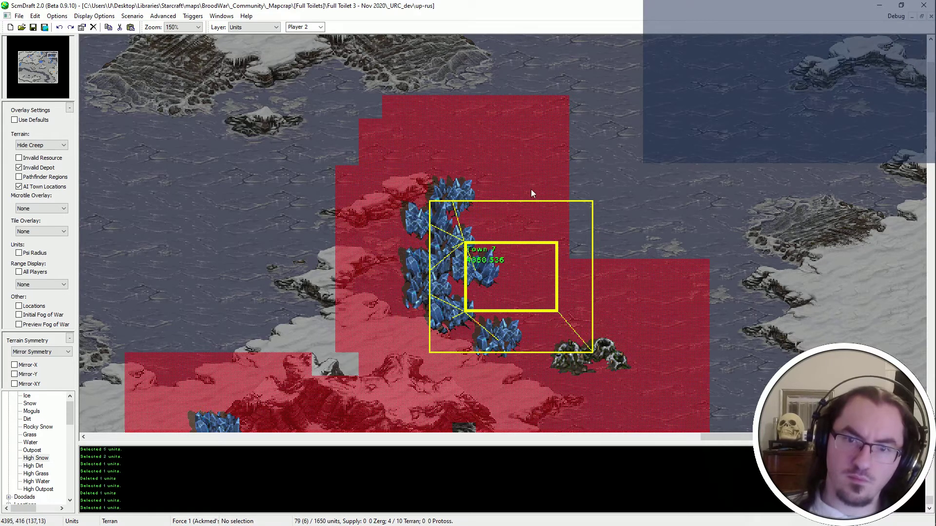
# Undo the last mineral field removal in the expansion's mineral line.
pyautogui.moveTo(531, 190); pyautogui.dragTo(487, 223, button='middle')
pyautogui.moveTo(584, 219); pyautogui.dragTo(357, 379)
pyautogui.click(391, 303)
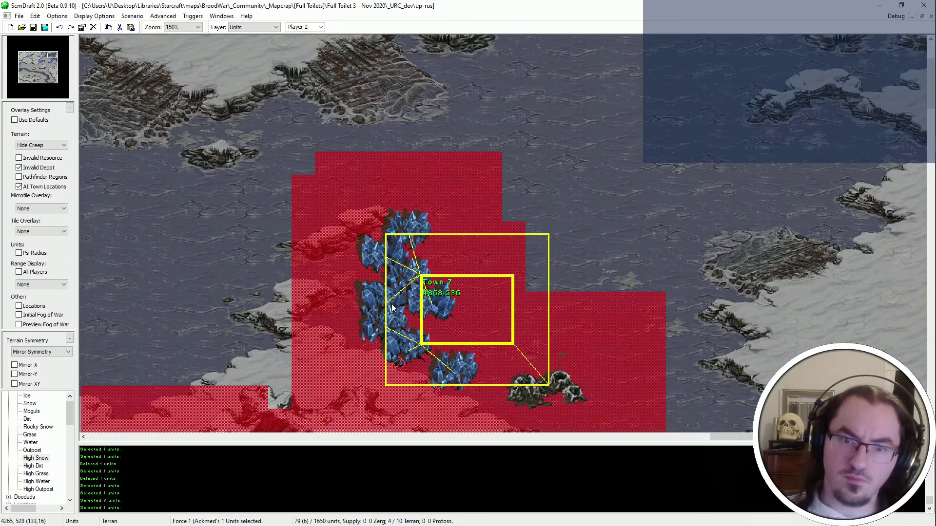
pyautogui.hotkey('ctrl', 'z')
pyautogui.moveTo(634, 334); pyautogui.dragTo(440, 200, button='middle')
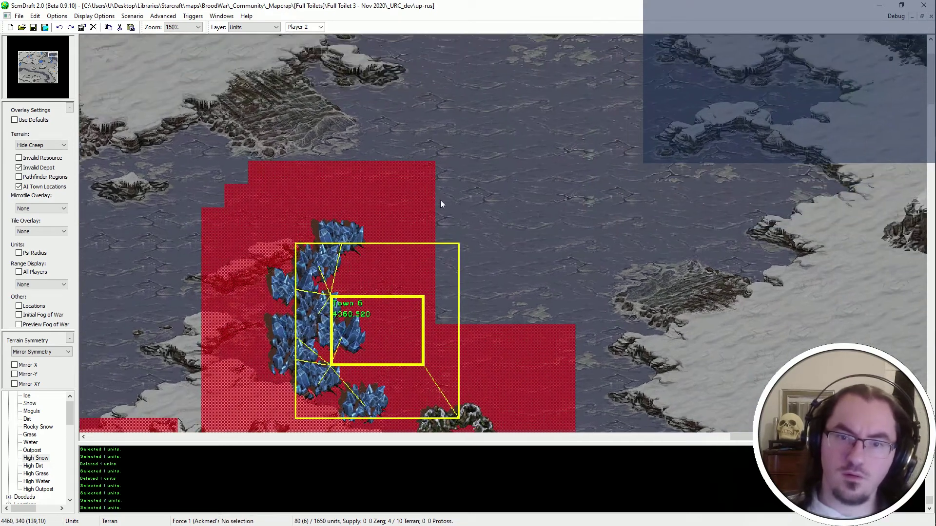
# Save the map and return the overlay settings to their defaults.
pyautogui.hotkey('ctrl', 's')
pyautogui.click(15, 119)
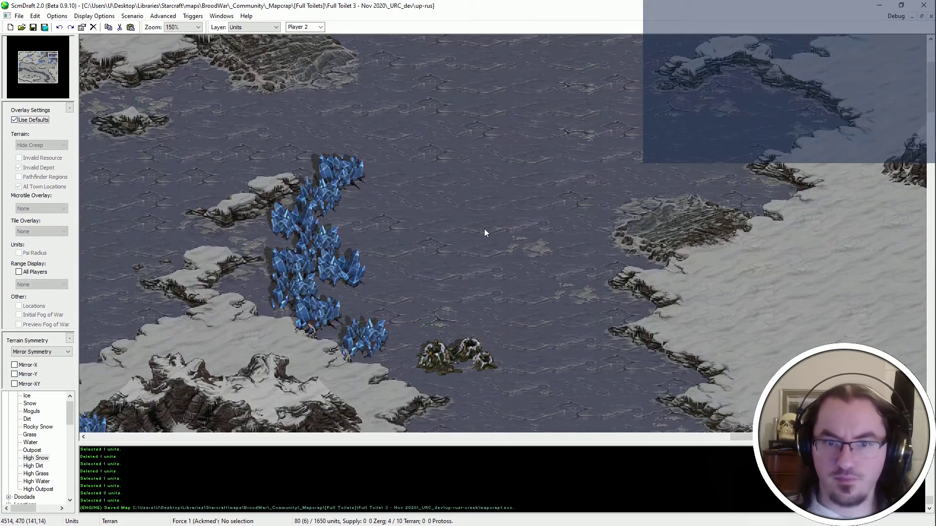
pyautogui.scroll(-2, 523, 320)
pyautogui.moveTo(519, 356); pyautogui.dragTo(676, 276, button='middle')
pyautogui.keyDown('ctrl'); pyautogui.scroll(-3, 661, 308); pyautogui.keyUp('ctrl')
pyautogui.keyDown('ctrl'); pyautogui.scroll(1, 661, 309); pyautogui.keyUp('ctrl')
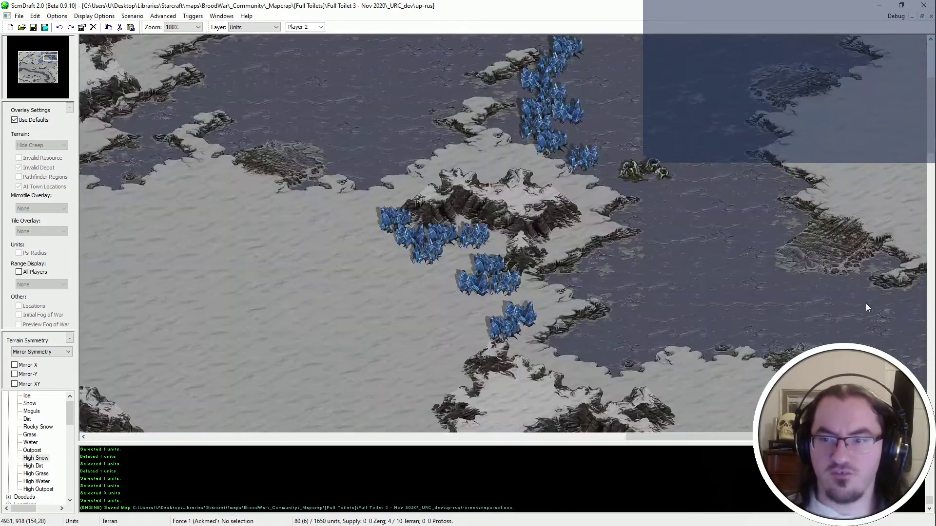
pyautogui.moveTo(866, 303); pyautogui.dragTo(730, 344, button='middle')
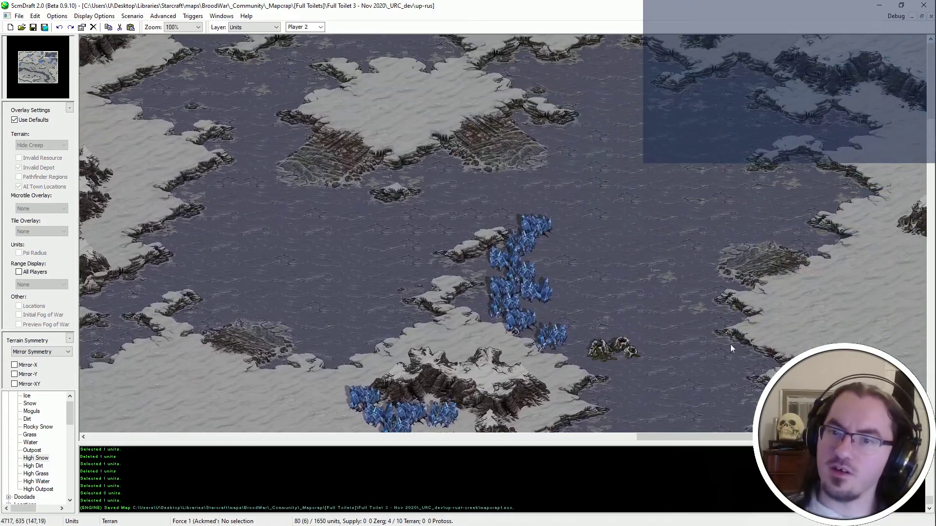
pyautogui.click(606, 359)
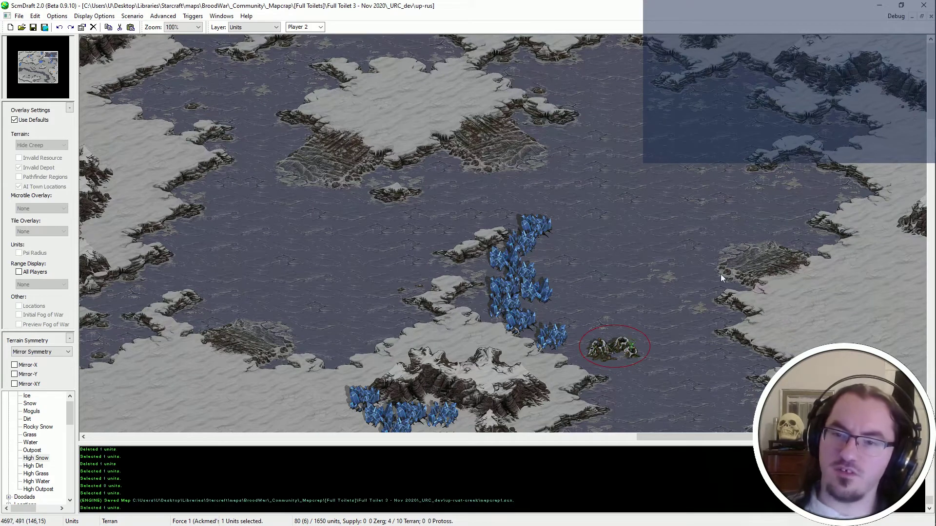
pyautogui.hotkey('ctrl', 'v')
pyautogui.press('Escape')
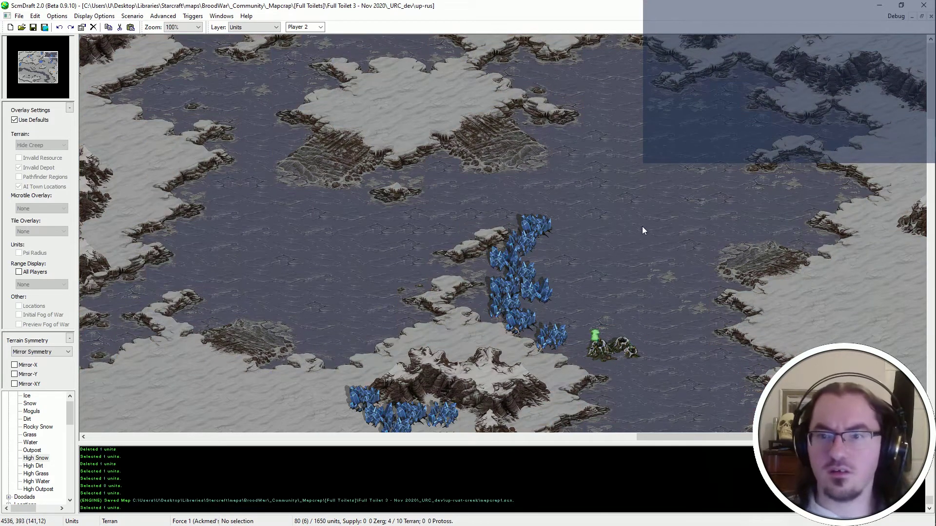
pyautogui.scroll(-3, 731, 219)
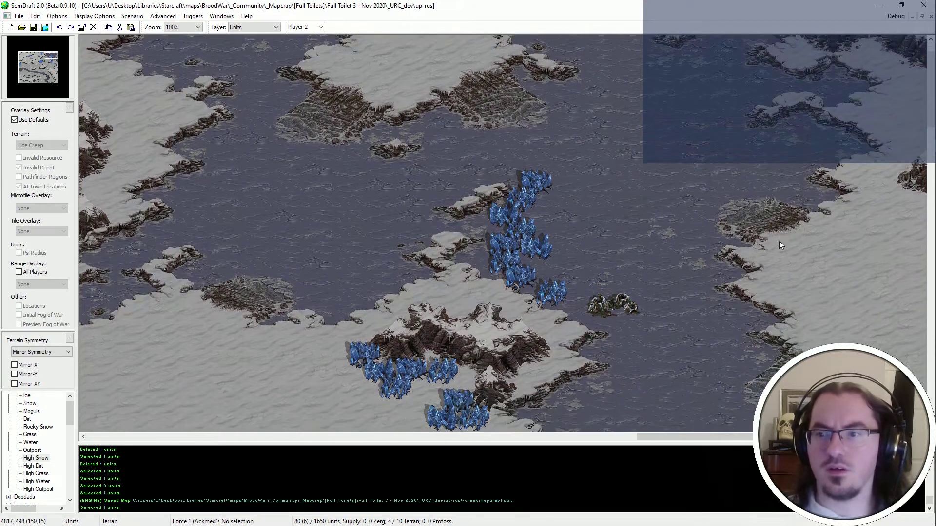
pyautogui.scroll(3, 757, 256)
pyautogui.scroll(-3, 829, 302)
# Switch to terrain editing and paint a small patch of High Snow on the snowfield east of the expansion's geyser.
pyautogui.hotkey('ctrl', 't')
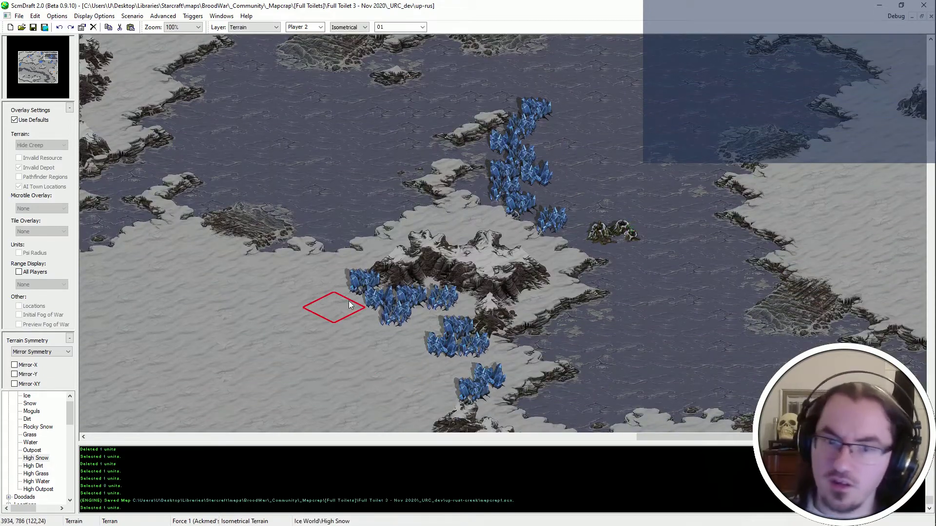
pyautogui.scroll(1, 222, 357)
pyautogui.press('Left')
pyautogui.press('Up')
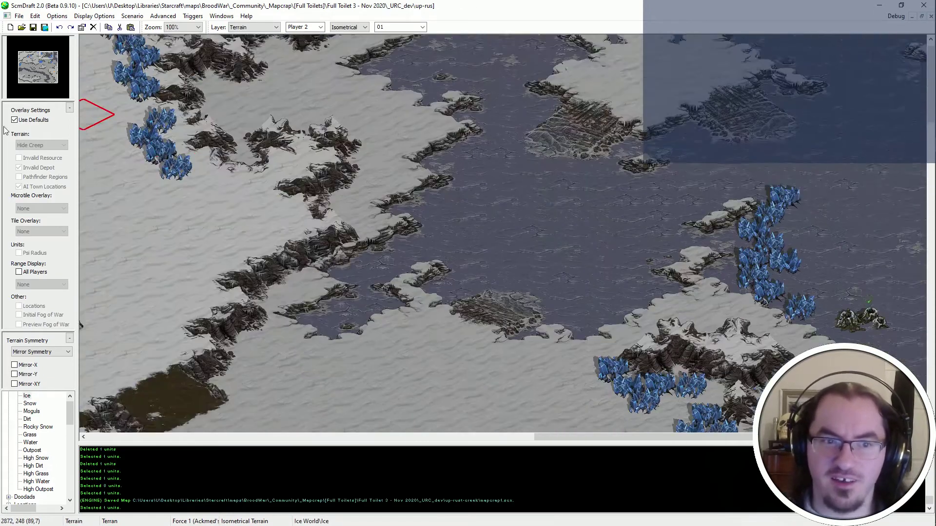
pyautogui.click(36, 458)
pyautogui.press('Right')
pyautogui.press('Down')
pyautogui.scroll(-5, 922, 251)
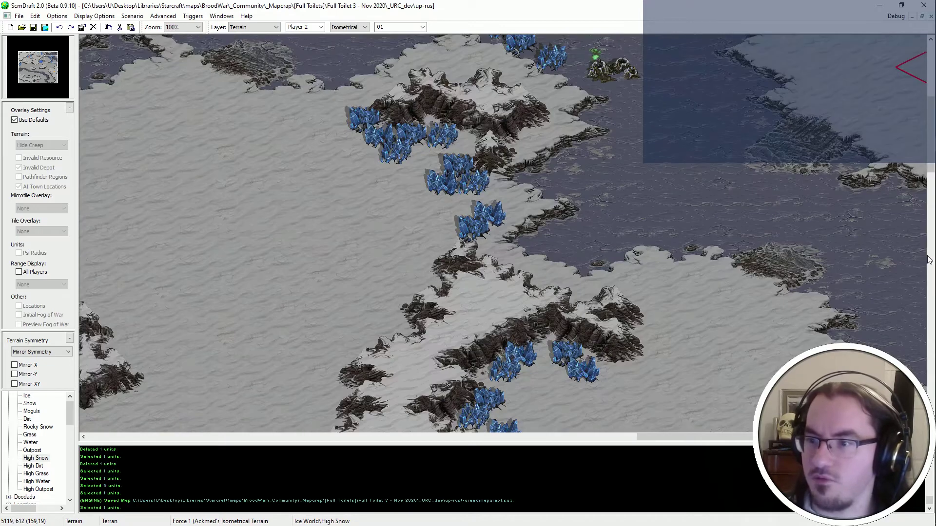
pyautogui.scroll(3, 780, 249)
pyautogui.click(919, 190)
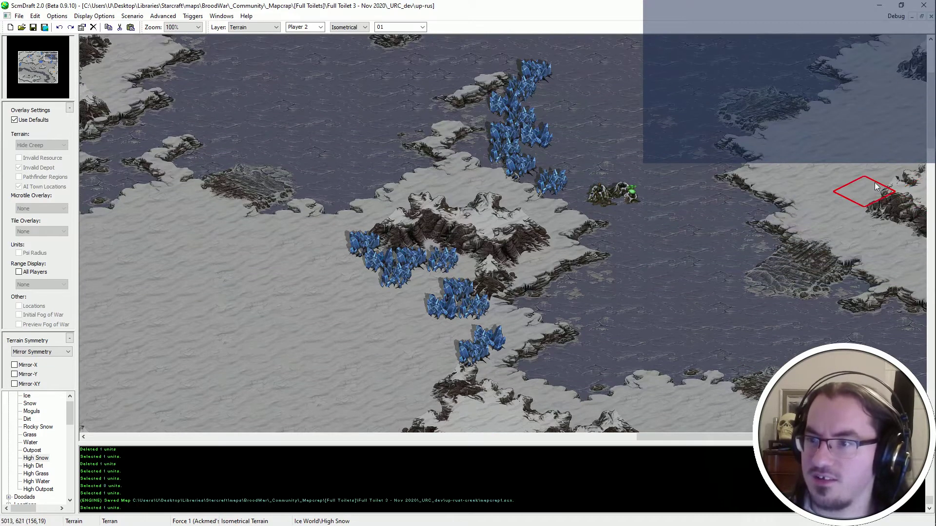
# Try plain Snow terrain over the edge of the new High Snow patch, undo it and save the map.
pyautogui.rightClick(870, 168)
pyautogui.click(890, 207)
pyautogui.hotkey('ctrl', 'z')
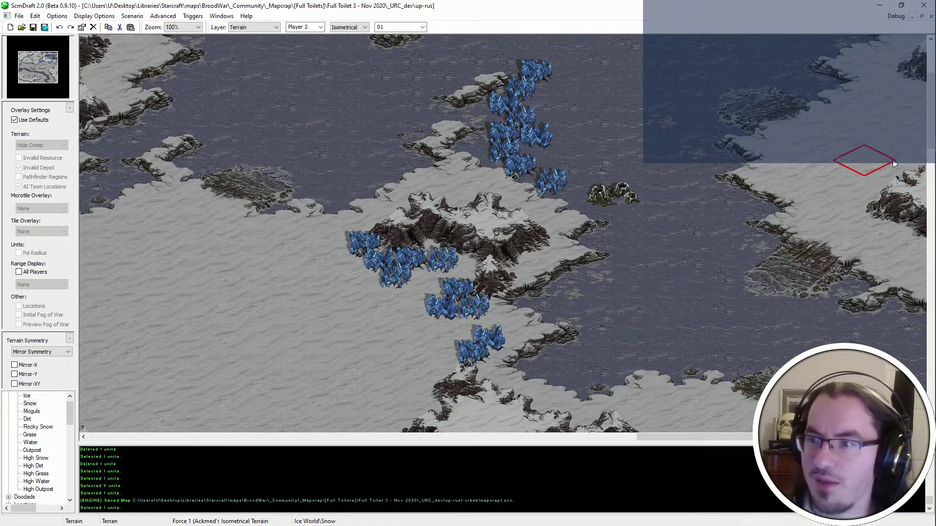
pyautogui.hotkey('ctrl', 's')
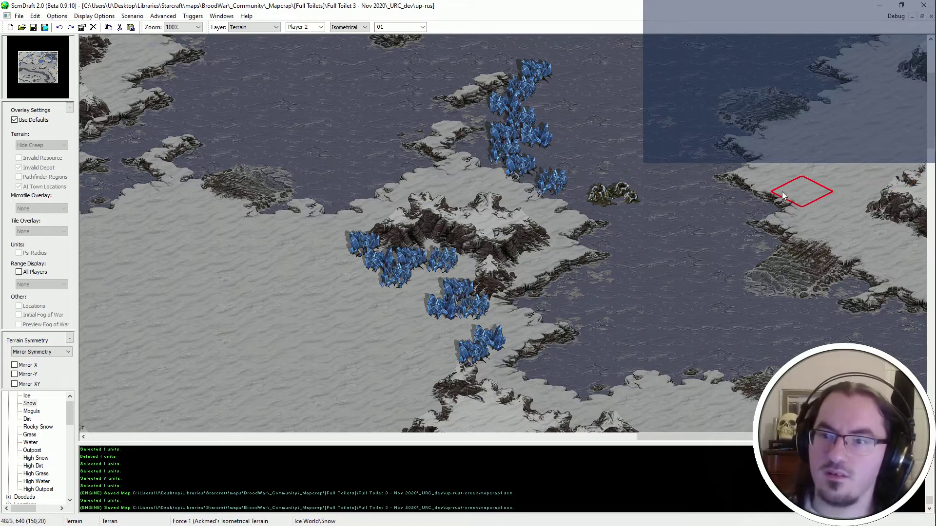
# Try reshaping the snow shoreline east of the expansion's geyser, cutting it back with Ice and extending it with Snow.
pyautogui.click(761, 200)
pyautogui.rightClick(707, 226)
pyautogui.click(709, 177)
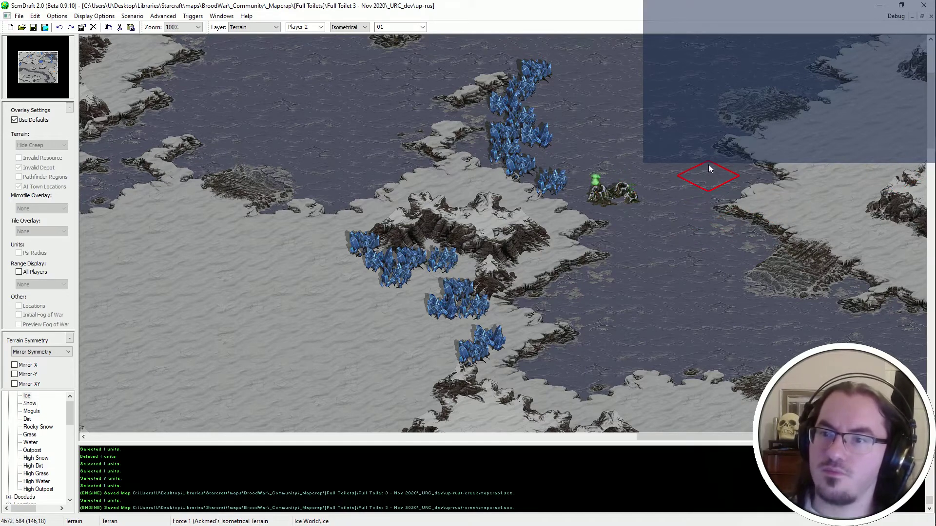
pyautogui.hotkey('ctrl', 'z')
pyautogui.hotkey('ctrl', 'z')
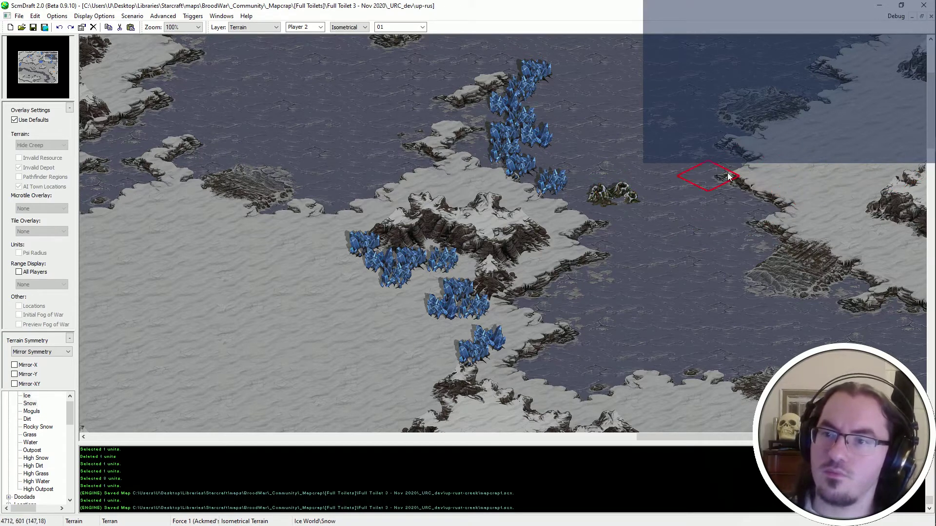
pyautogui.click(755, 186)
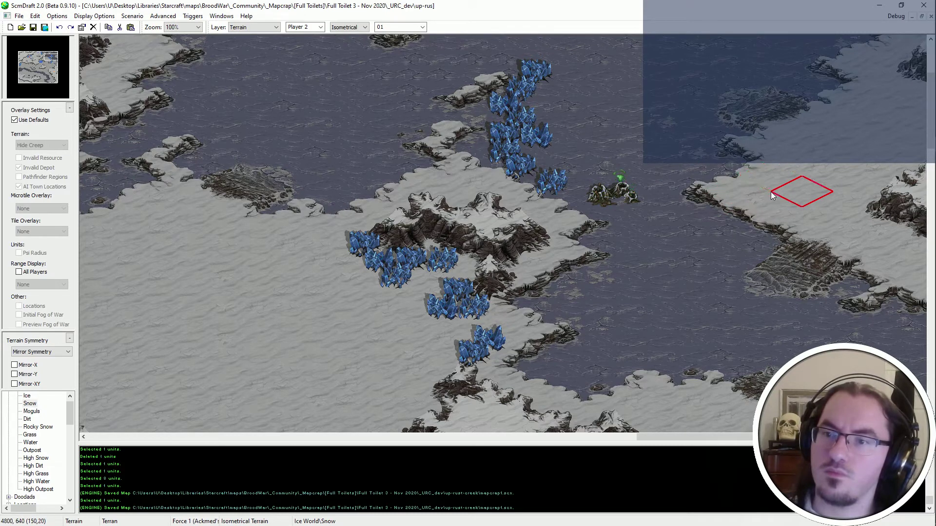
pyautogui.hotkey('ctrl', 'z')
pyautogui.hotkey('ctrl', 'y')
pyautogui.hotkey('ctrl', 'z')
# Save the map.
pyautogui.hotkey('ctrl', 's')
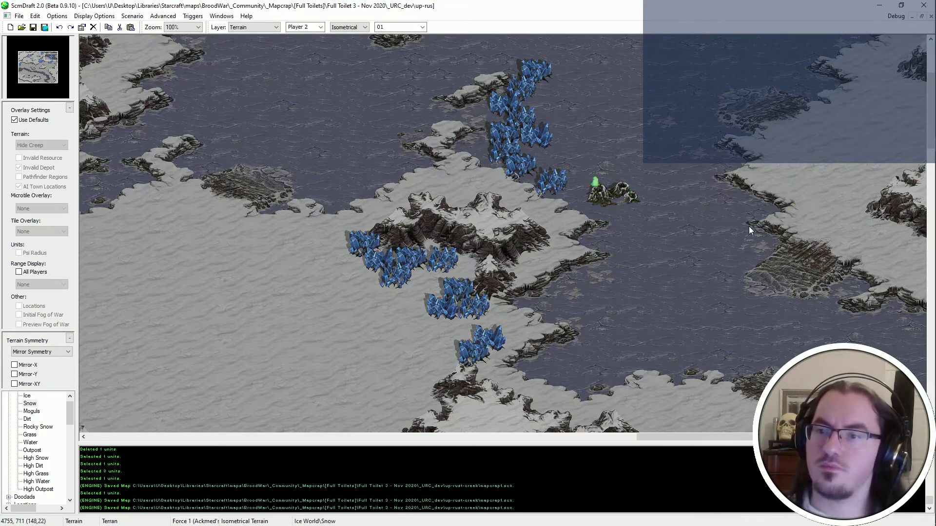
pyautogui.keyDown('ctrl'); pyautogui.scroll(-1, 748, 226); pyautogui.keyUp('ctrl')
pyautogui.hotkey('ctrl', 's')
# Switch to unit editing and shift the five lower mineral fields west of the red start location three tiles west.
pyautogui.scroll(-6, 749, 226)
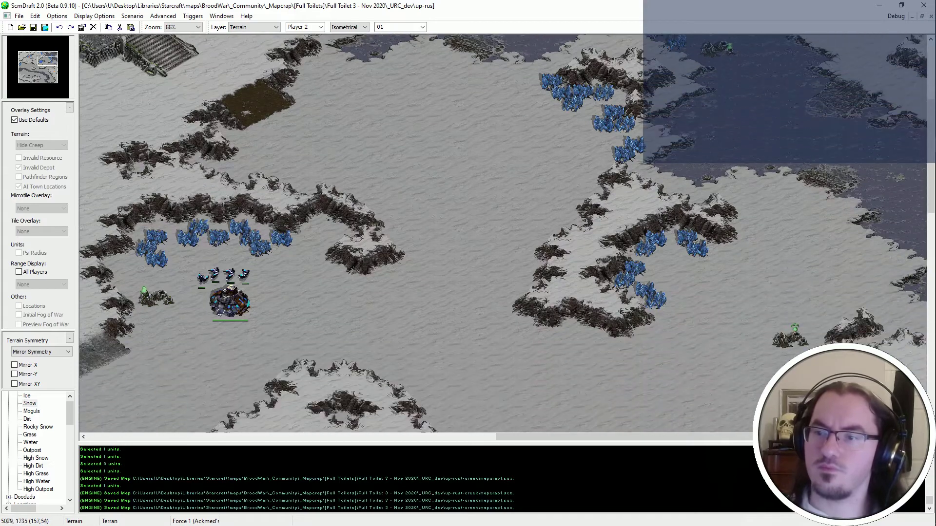
pyautogui.keyDown('ctrl'); pyautogui.scroll(-2, 749, 227); pyautogui.keyUp('ctrl')
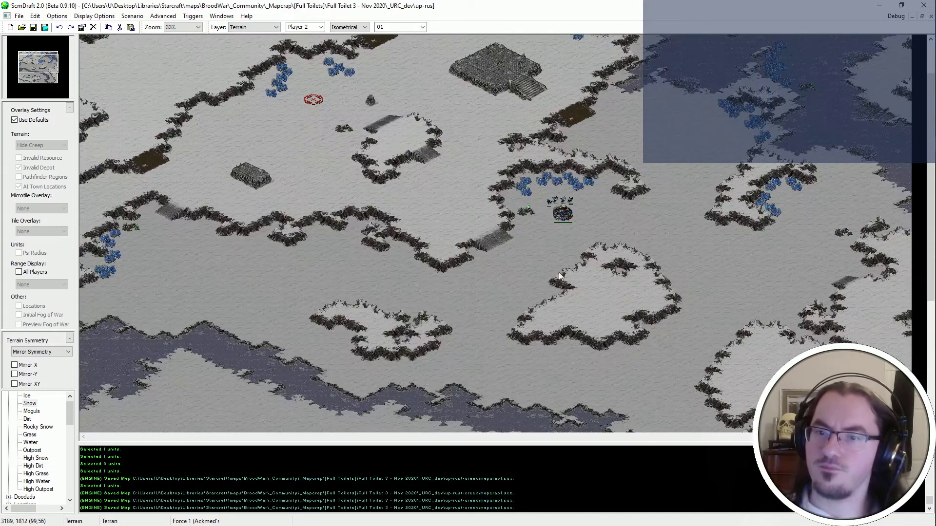
pyautogui.press('u')
pyautogui.scroll(2, 413, 305)
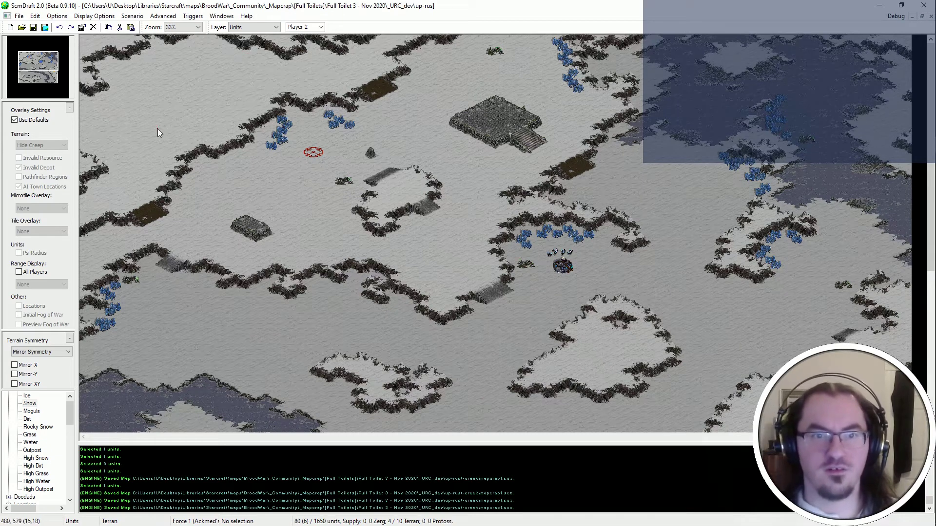
pyautogui.scroll(-3, 476, 399)
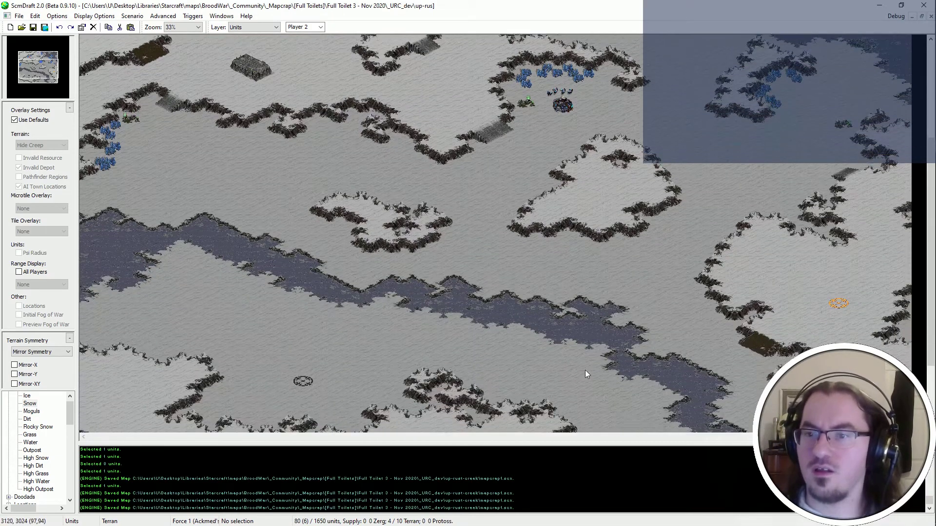
pyautogui.scroll(-2, 583, 390)
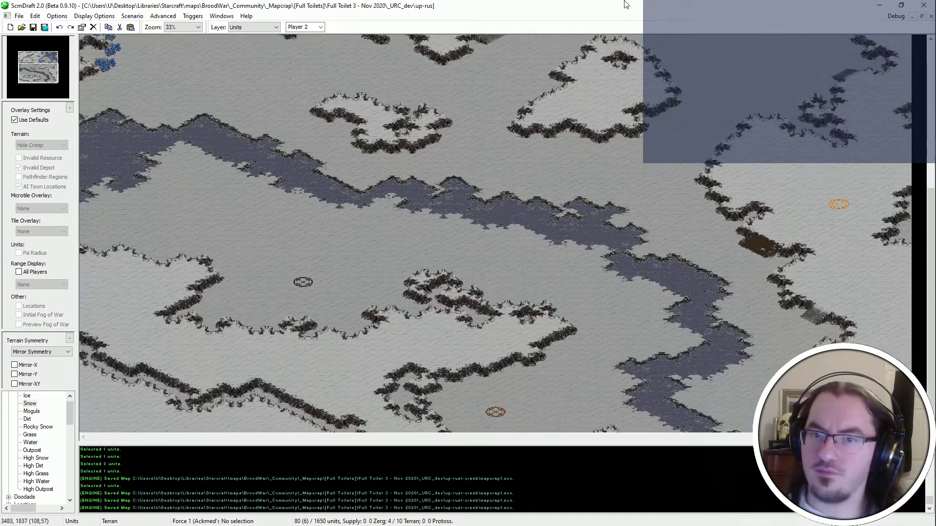
pyautogui.keyDown('ctrl'); pyautogui.scroll(4, 263, 99); pyautogui.keyUp('ctrl')
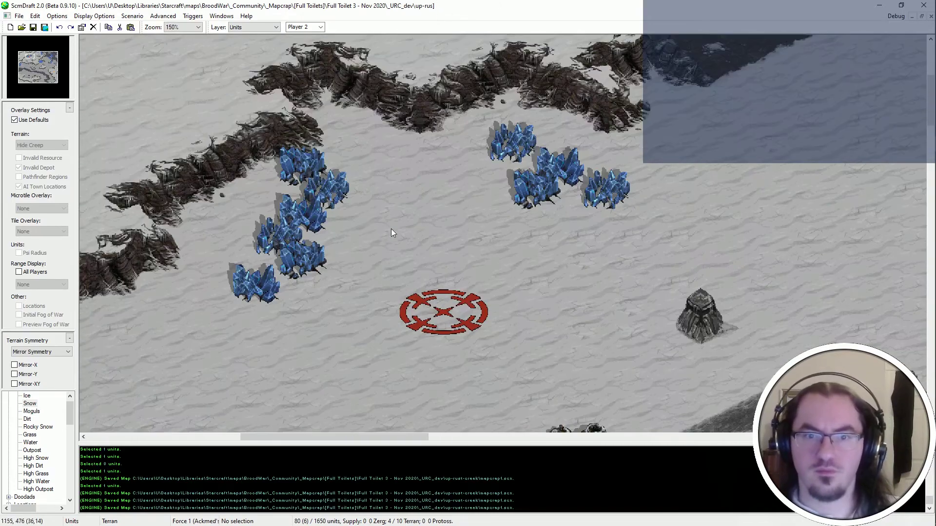
pyautogui.moveTo(349, 181); pyautogui.dragTo(288, 269)
pyautogui.hotkey('ctrl', 'x')
pyautogui.hotkey('ctrl', 'v')
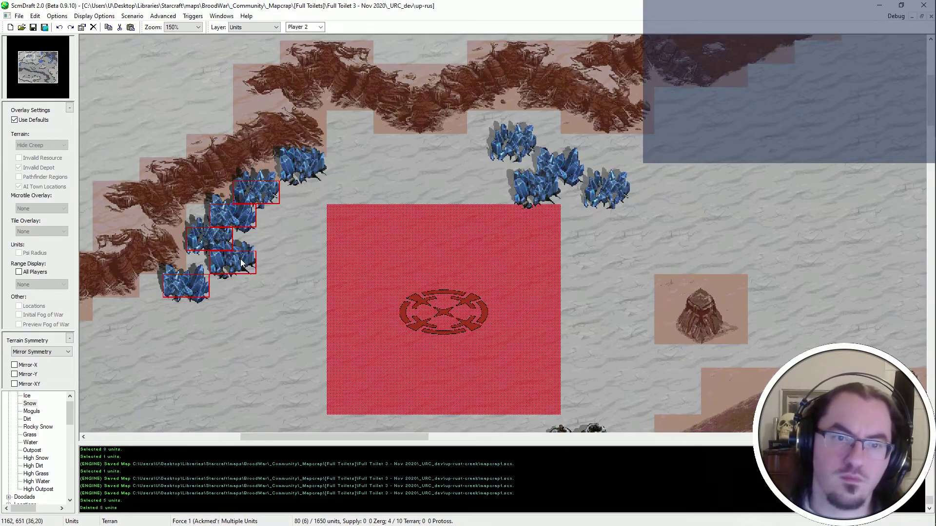
pyautogui.press('Escape')
# Move the vespene geyser from southeast of the red start location to the gap between the two mineral groups north of it.
pyautogui.moveTo(406, 307); pyautogui.dragTo(439, 273, button='middle')
pyautogui.click(623, 412)
pyautogui.hotkey('ctrl', 'x')
pyautogui.hotkey('ctrl', 'v')
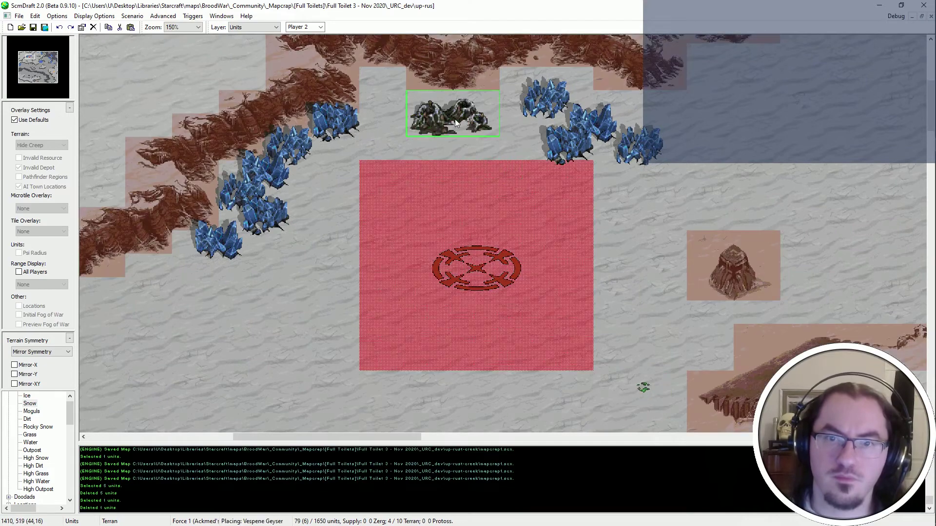
pyautogui.click(455, 118)
pyautogui.press('Escape')
# Shift the four mineral fields northeast of the red start location one tile north and one tile west.
pyautogui.moveTo(516, 73); pyautogui.dragTo(666, 149)
pyautogui.hotkey('ctrl', 'x')
pyautogui.hotkey('ctrl', 'v')
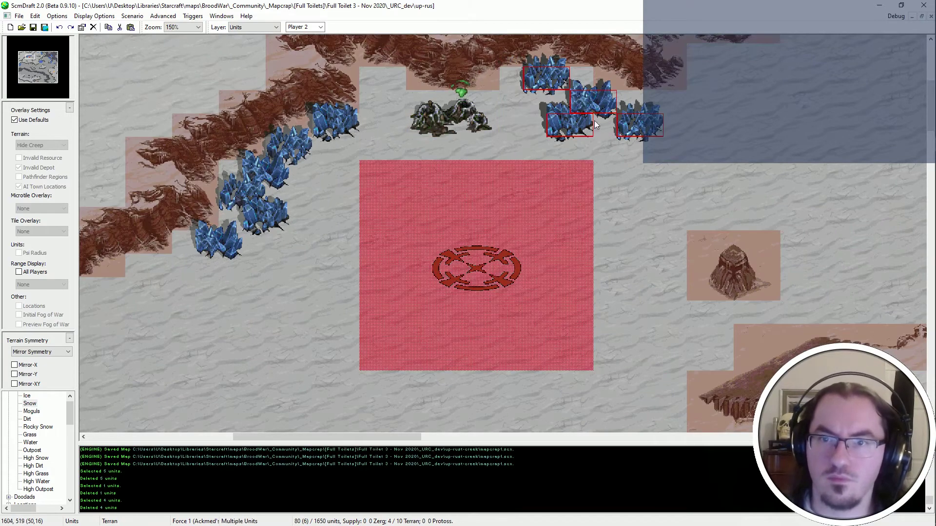
pyautogui.click(574, 122)
pyautogui.press('Escape')
# Move the red start location one tile northwest, closer to the geyser.
pyautogui.click(463, 267)
pyautogui.hotkey('ctrl', 'x')
pyautogui.hotkey('ctrl', 'v')
pyautogui.click(455, 245)
pyautogui.press('Escape')
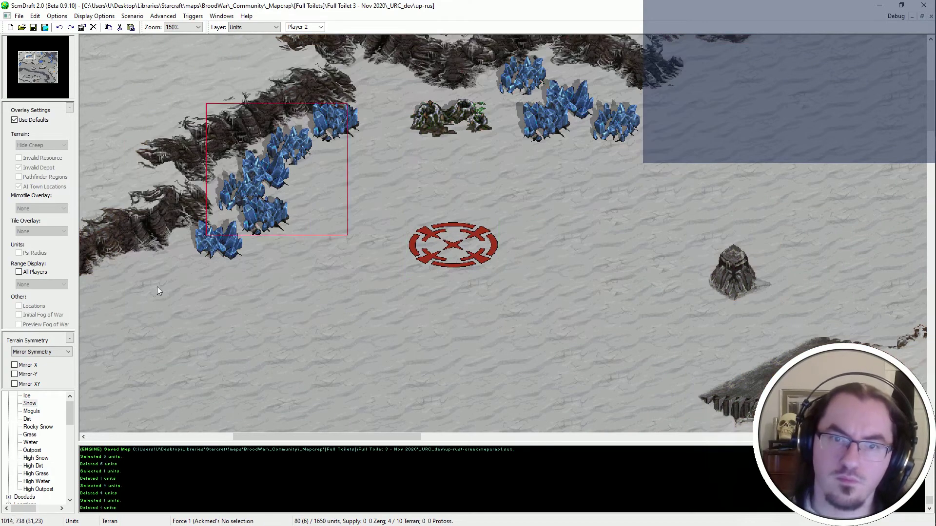
# Shift all six mineral fields of the western group one tile east, toward the red start location.
pyautogui.moveTo(157, 291); pyautogui.dragTo(157, 291)
pyautogui.hotkey('ctrl', 'x')
pyautogui.hotkey('ctrl', 'v')
pyautogui.click(299, 180)
pyautogui.press('Escape')
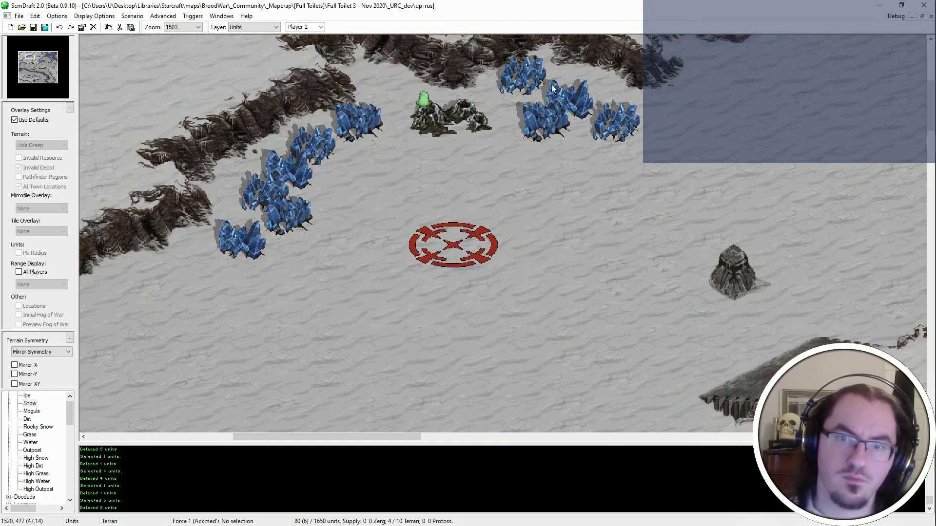
# Move the four southern mineral fields of the western group one tile south and one tile east.
pyautogui.moveTo(553, 88); pyautogui.dragTo(629, 104)
pyautogui.click(308, 182)
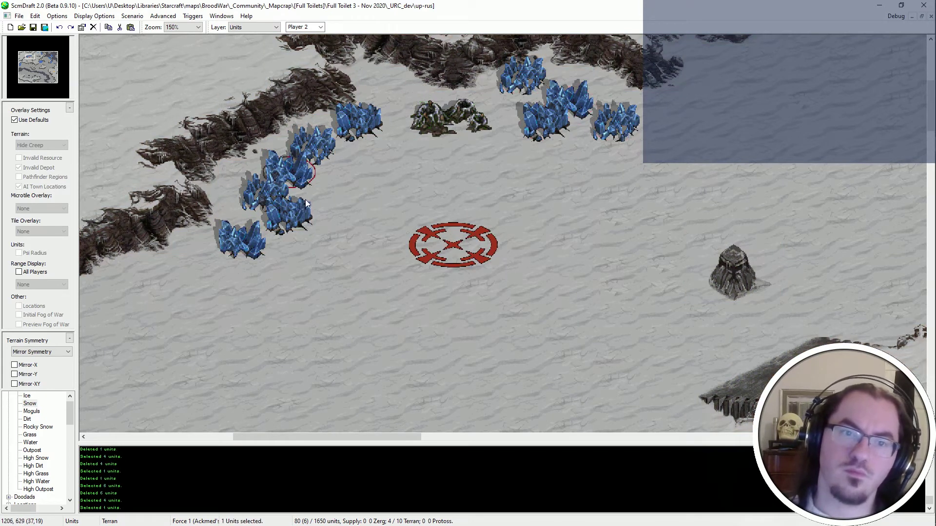
pyautogui.moveTo(305, 199); pyautogui.dragTo(257, 235)
pyautogui.hotkey('ctrl', 'x')
pyautogui.hotkey('ctrl', 'v')
pyautogui.click(268, 228)
pyautogui.press('Escape')
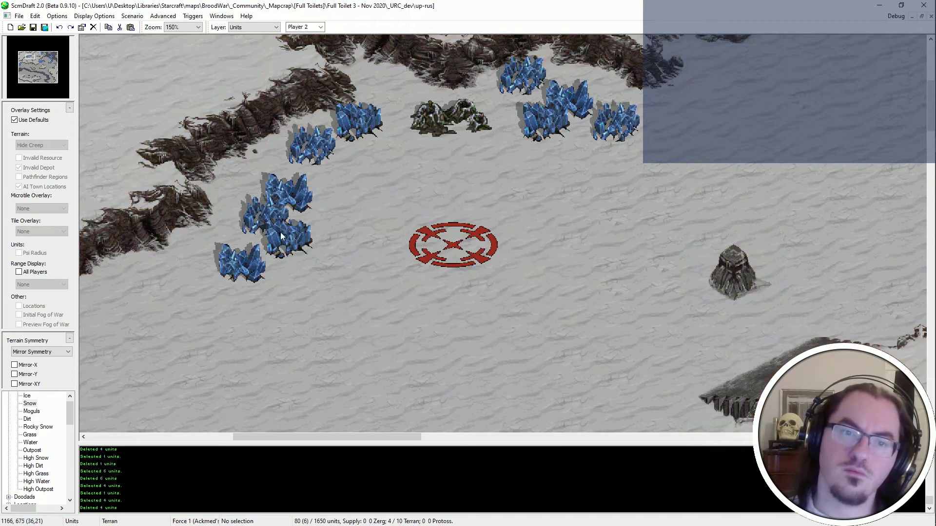
pyautogui.moveTo(331, 172); pyautogui.dragTo(259, 258)
pyautogui.hotkey('ctrl', 'x')
pyautogui.hotkey('ctrl', 'v')
pyautogui.click(292, 244)
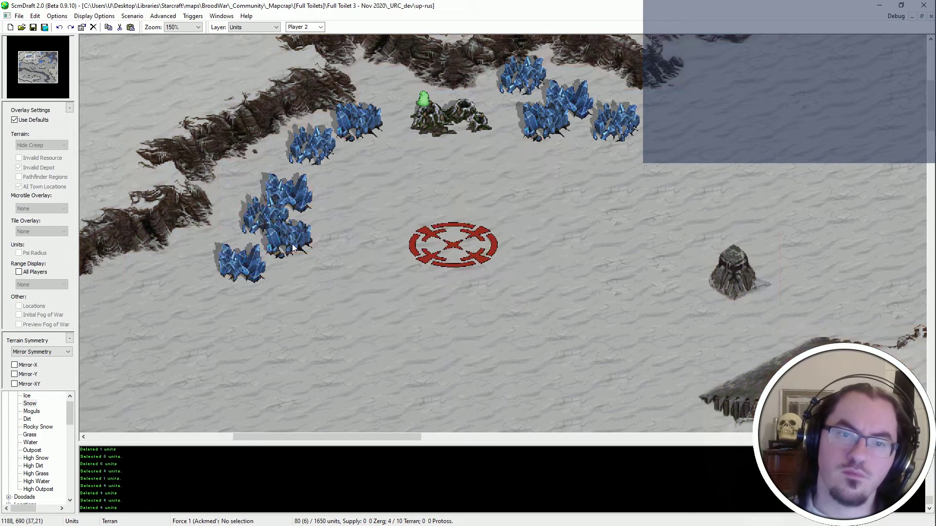
pyautogui.press('Escape')
# Move the northernmost mineral field of the western group one tile west.
pyautogui.click(359, 121)
pyautogui.hotkey('ctrl', 'x')
pyautogui.hotkey('ctrl', 'v')
pyautogui.click(337, 122)
pyautogui.press('Escape')
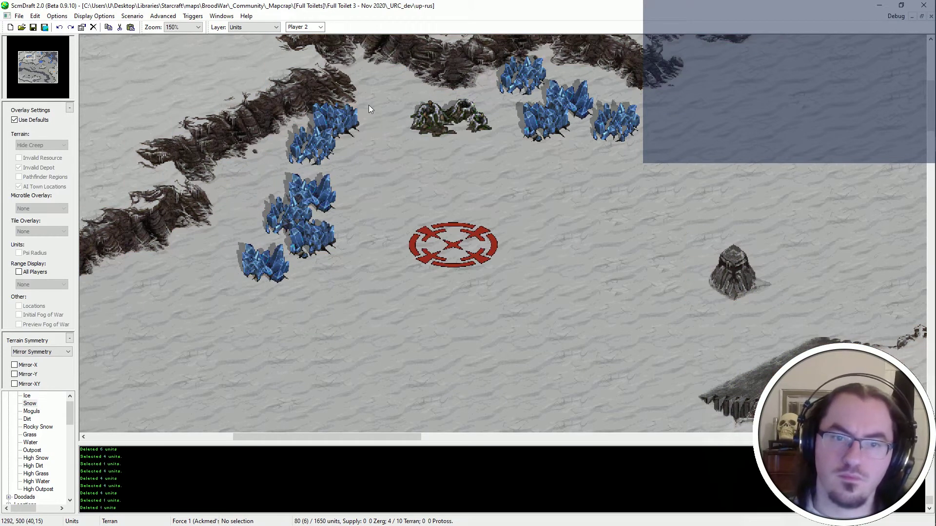
# Try repositioning the two middle mineral fields of the group northeast of the start location.
pyautogui.moveTo(368, 104); pyautogui.dragTo(326, 155)
pyautogui.moveTo(591, 80); pyautogui.dragTo(552, 128)
pyautogui.hotkey('ctrl', 'x')
pyautogui.hotkey('ctrl', 'v')
pyautogui.click(575, 119)
pyautogui.press('Escape')
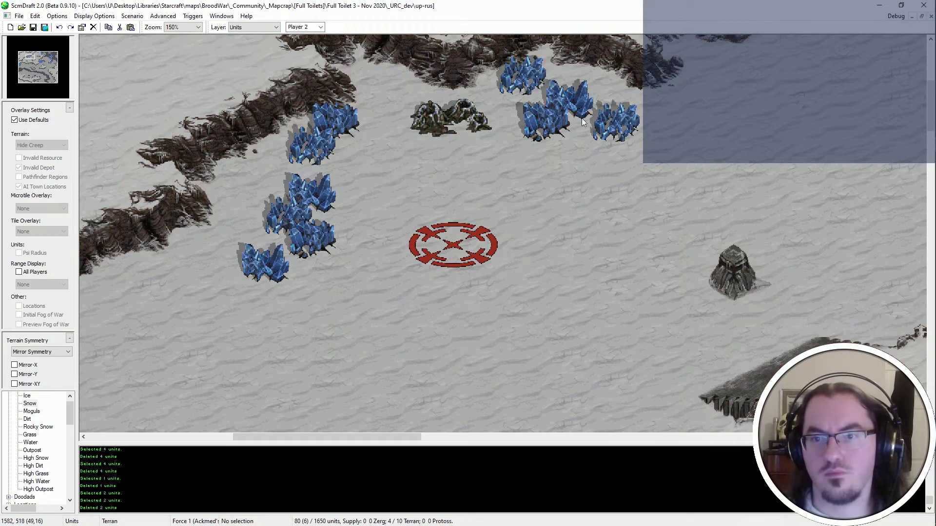
# Move the northeastern group's easternmost mineral field one tile southwest and its northernmost field one tile south.
pyautogui.click(616, 126)
pyautogui.hotkey('ctrl', 'x')
pyautogui.hotkey('ctrl', 'v')
pyautogui.click(612, 163)
pyautogui.press('Escape')
pyautogui.click(542, 89)
pyautogui.hotkey('ctrl', 'x')
pyautogui.hotkey('ctrl', 'v')
pyautogui.click(528, 114)
pyautogui.press('Escape')
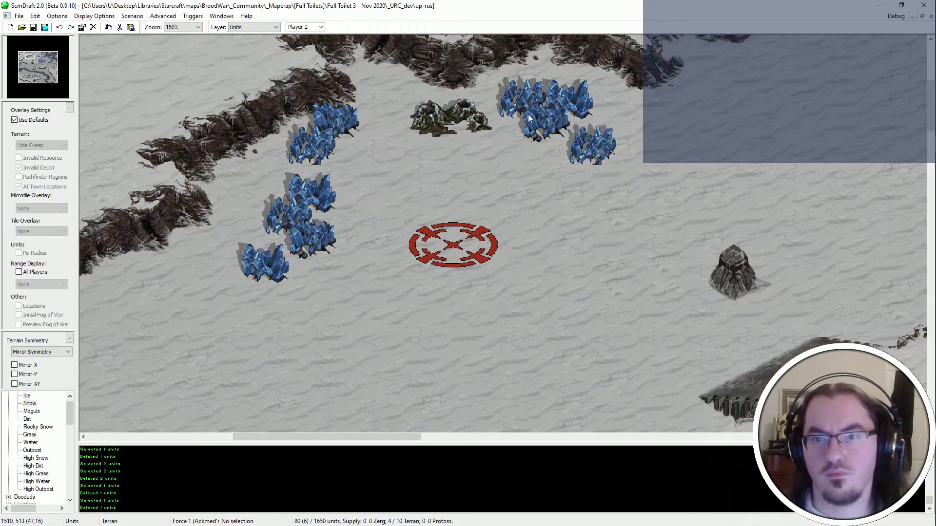
# Move the geyser north of the start location one tile west.
pyautogui.click(442, 129)
pyautogui.hotkey('ctrl', 'x')
pyautogui.hotkey('ctrl', 'v')
pyautogui.click(429, 118)
pyautogui.press('Escape')
pyautogui.moveTo(514, 215); pyautogui.dragTo(437, 292, button='middle')
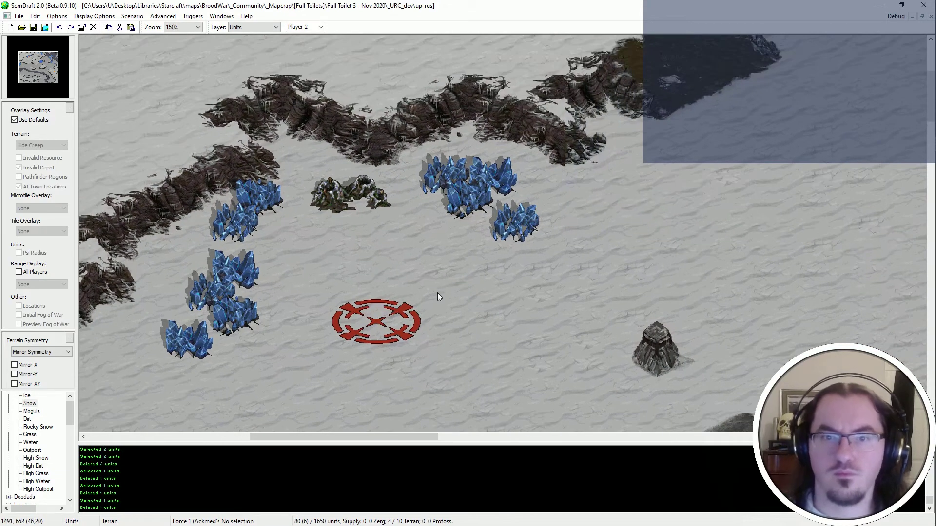
# Shift the six mineral fields of the western group and the red start location one tile west.
pyautogui.click(387, 327)
pyautogui.moveTo(155, 367); pyautogui.dragTo(288, 188)
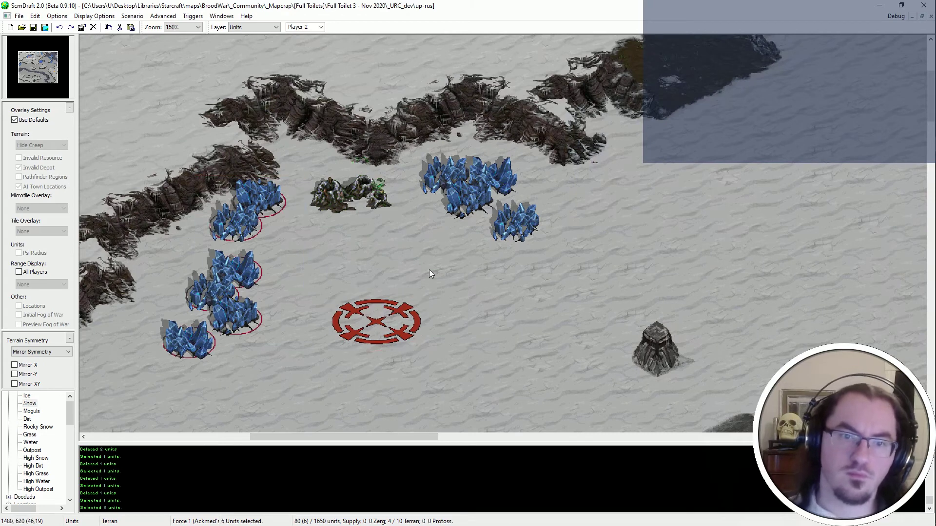
pyautogui.press('Left')
pyautogui.click(402, 312)
pyautogui.hotkey('ctrl', 'x')
pyautogui.hotkey('ctrl', 'v')
pyautogui.click(354, 323)
pyautogui.press('Escape')
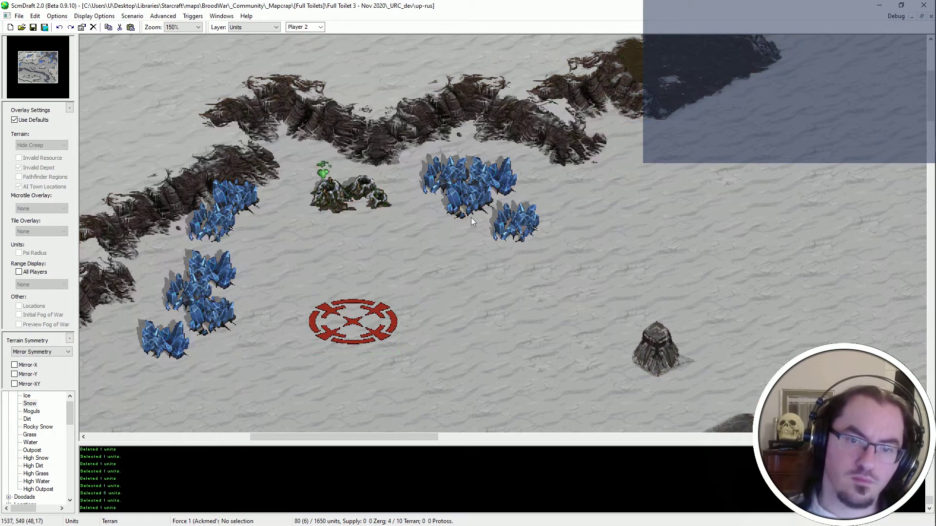
# Try shifting the four mineral fields of the northeastern group one tile west.
pyautogui.moveTo(467, 220); pyautogui.dragTo(506, 189)
pyautogui.press('Left')
pyautogui.press('Left')
pyautogui.moveTo(484, 280); pyautogui.dragTo(452, 246, button='middle')
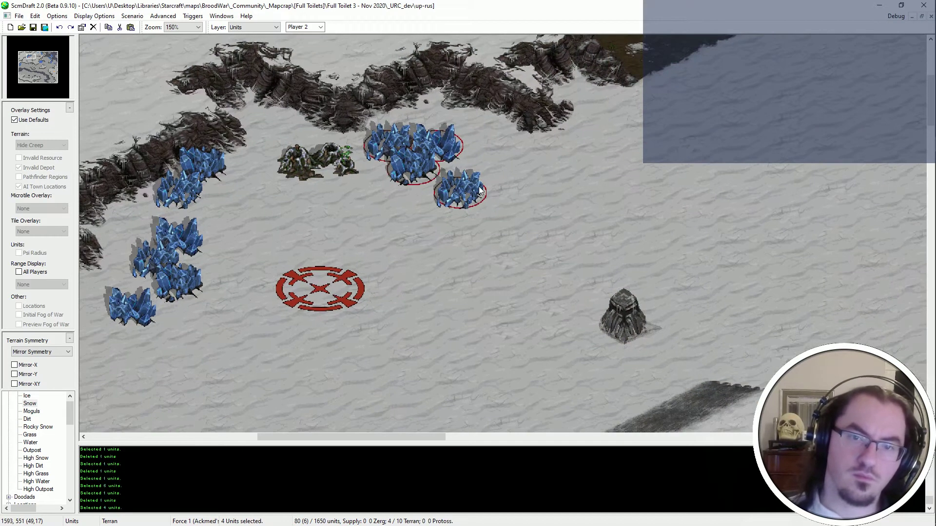
pyautogui.press('Right')
pyautogui.press('Right')
# Move the southernmost mineral field of the northeastern group one tile west.
pyautogui.click(479, 191)
pyautogui.hotkey('ctrl', 'x')
pyautogui.hotkey('ctrl', 'v')
pyautogui.click(464, 203)
pyautogui.press('Escape')
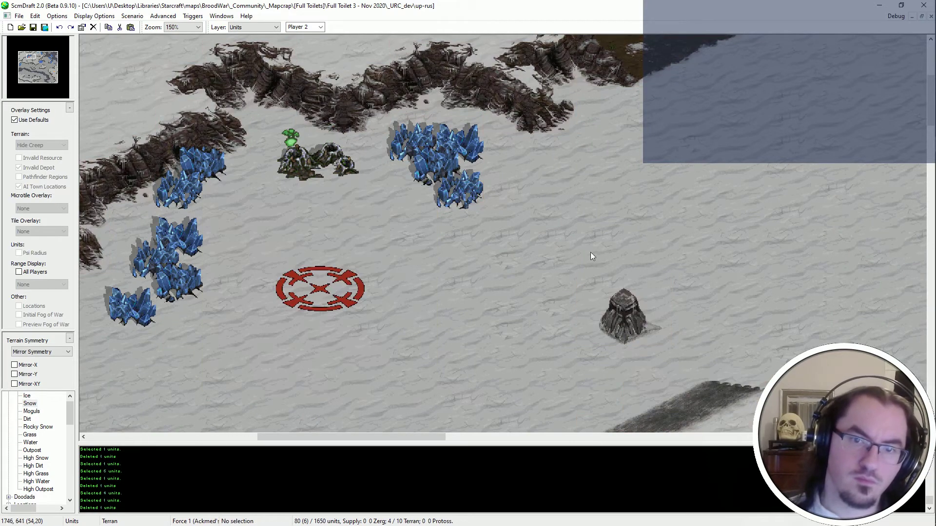
# Move the northeastern group's middle mineral field two tiles east and two tiles south, placing it southeast of the lowest field.
pyautogui.moveTo(590, 252); pyautogui.dragTo(502, 202, button='middle')
pyautogui.click(475, 206)
pyautogui.hotkey('ctrl', 'x')
pyautogui.hotkey('ctrl', 'v')
pyautogui.press('Escape')
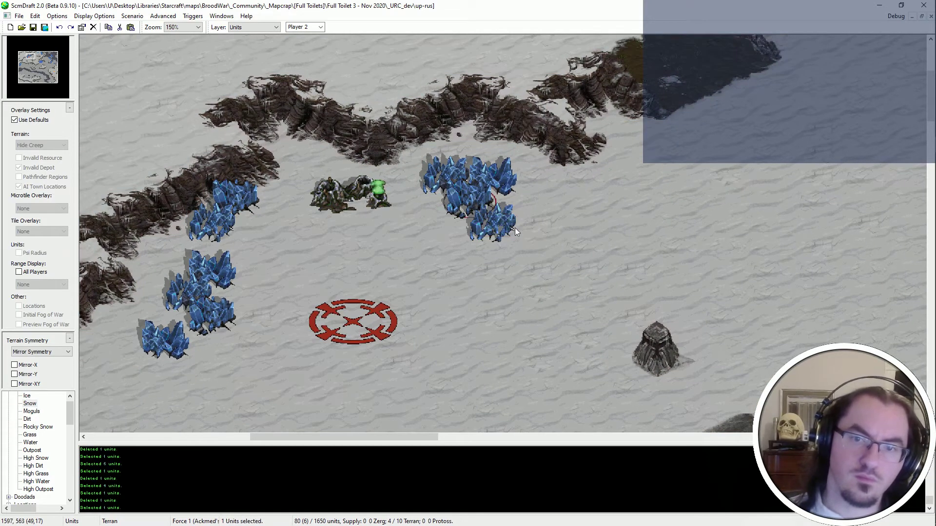
pyautogui.hotkey('ctrl', 'v')
pyautogui.click(530, 253)
pyautogui.press('Escape')
# Move the eastern field of the northeastern group's top row one tile west and one tile north.
pyautogui.click(489, 181)
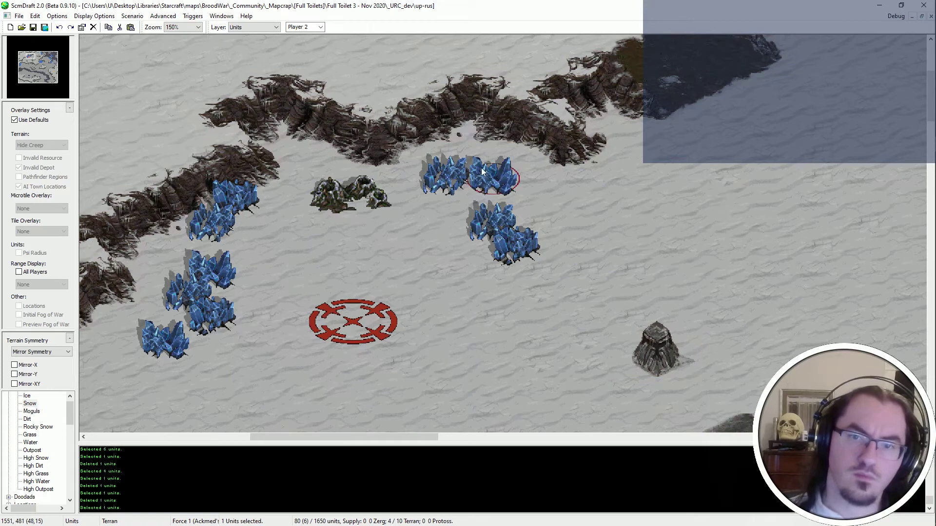
pyautogui.hotkey('ctrl', 'x')
pyautogui.hotkey('ctrl', 'v')
pyautogui.click(479, 160)
pyautogui.press('Escape')
# Move the upper field of the group's southeastern pair two tiles southeast past the other, and shift the pair one tile northwest.
pyautogui.click(504, 229)
pyautogui.hotkey('ctrl', 'x')
pyautogui.hotkey('ctrl', 'v')
pyautogui.click(538, 271)
pyautogui.press('Escape')
pyautogui.moveTo(578, 224); pyautogui.dragTo(507, 300)
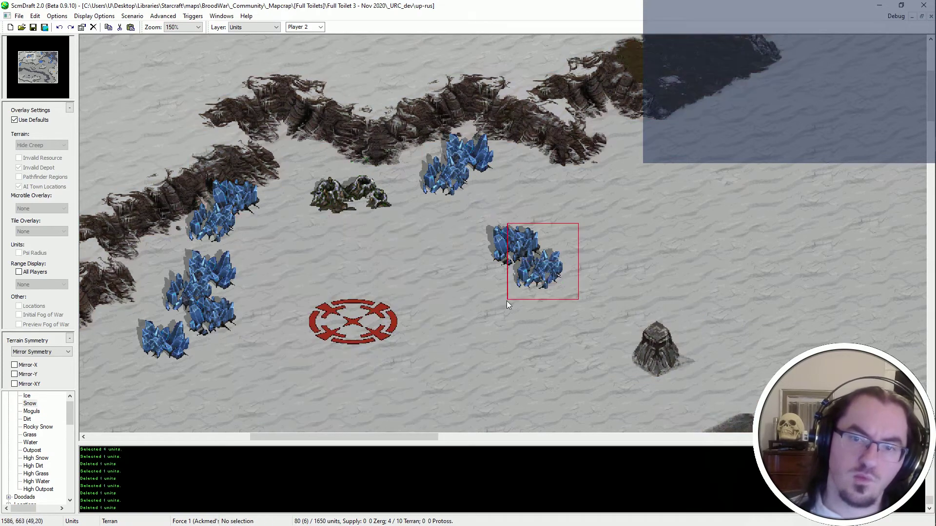
pyautogui.hotkey('ctrl', 'x')
pyautogui.hotkey('ctrl', 'v')
pyautogui.press('Escape')
# Try moving the northeastern group's two northern mineral fields one tile south, and undo the move.
pyautogui.moveTo(479, 165); pyautogui.dragTo(461, 189)
pyautogui.hotkey('ctrl', 'x')
pyautogui.hotkey('ctrl', 'v')
pyautogui.click(460, 199)
pyautogui.press('Escape')
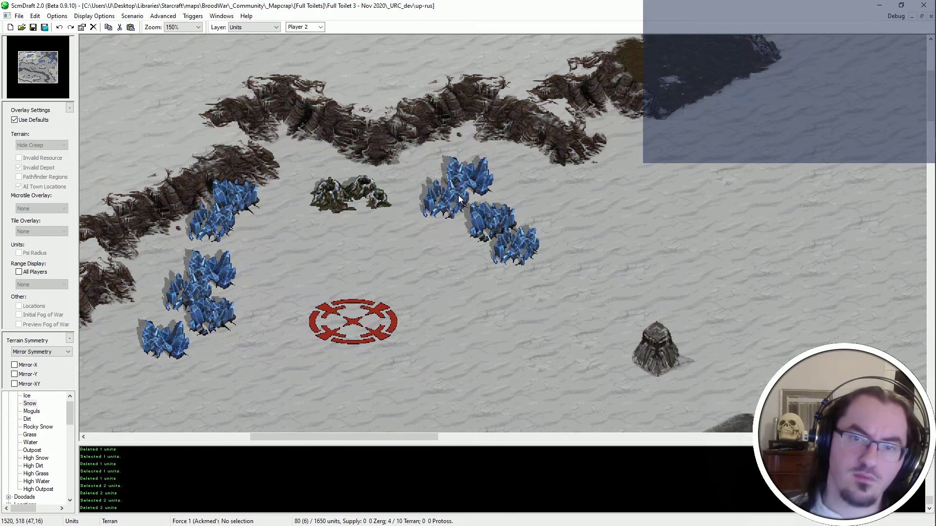
pyautogui.hotkey('ctrl', 'z')
pyautogui.hotkey('ctrl', 'z')
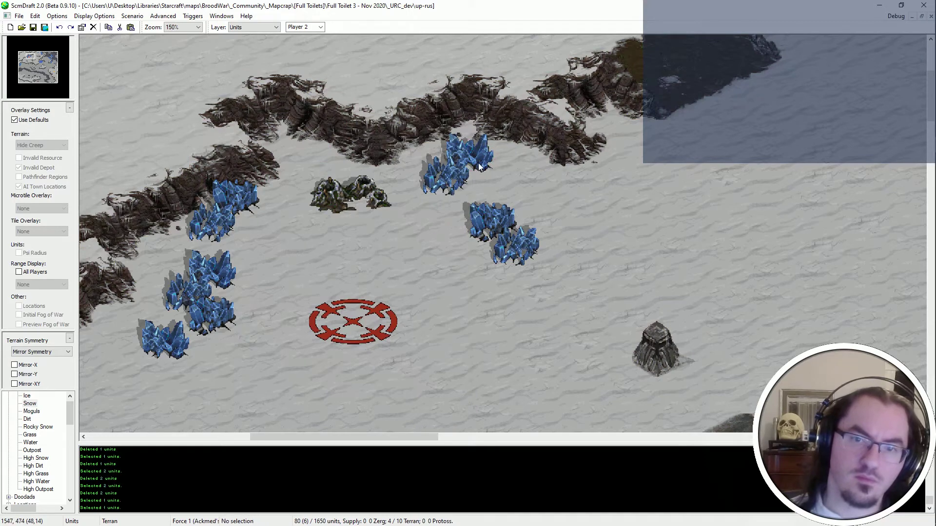
pyautogui.hotkey('ctrl', 'y')
pyautogui.hotkey('ctrl', 'z')
# Switch from unit placement to terrain editing and save the map.
pyautogui.scroll(-2, 561, 256)
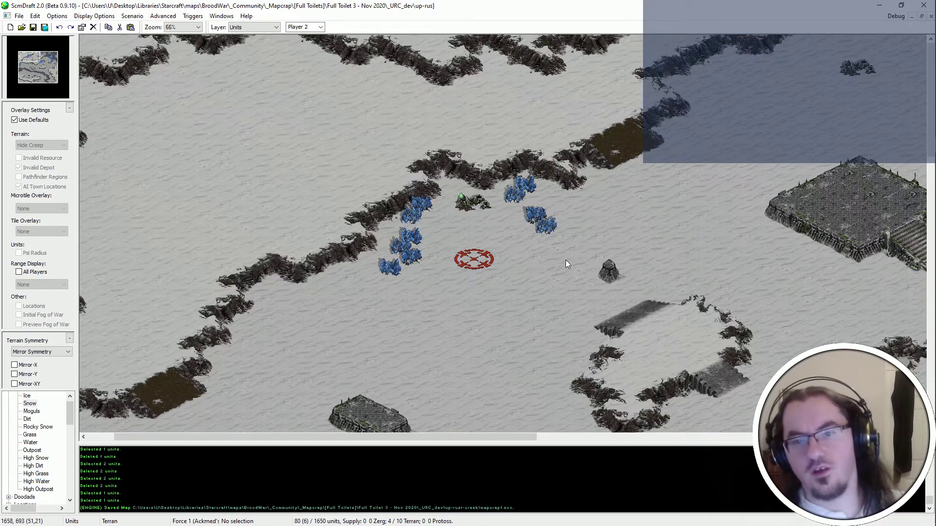
pyautogui.moveTo(30, 57); pyautogui.dragTo(46, 60)
pyautogui.hotkey('ctrl', 't')
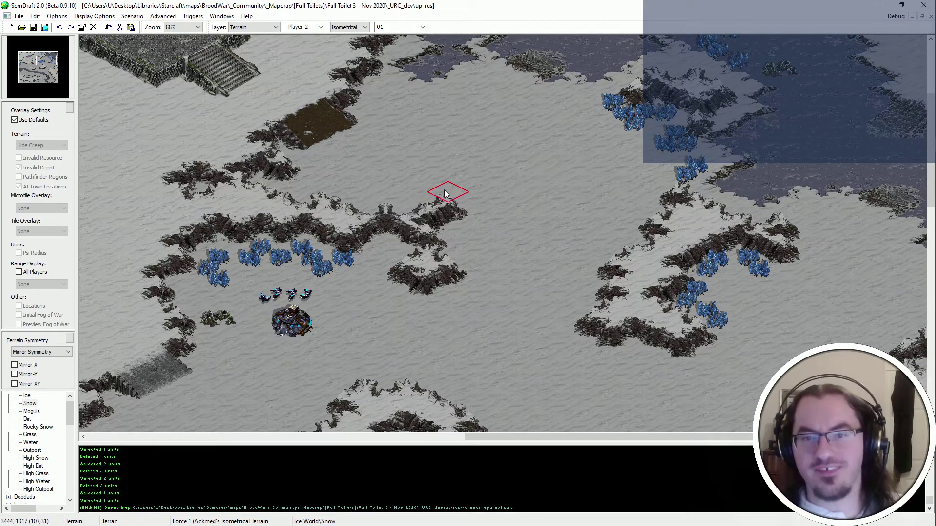
pyautogui.hotkey('ctrl', 's')
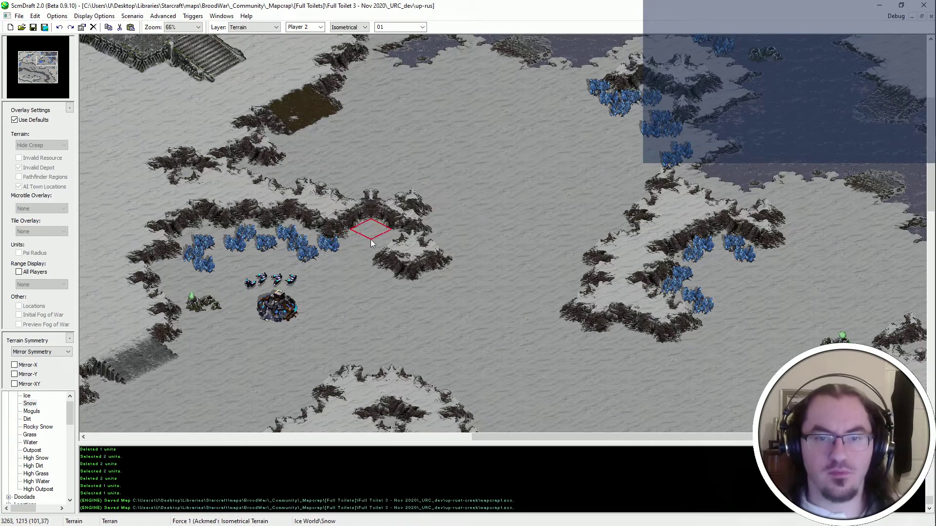
pyautogui.hotkey('ctrl', 's')
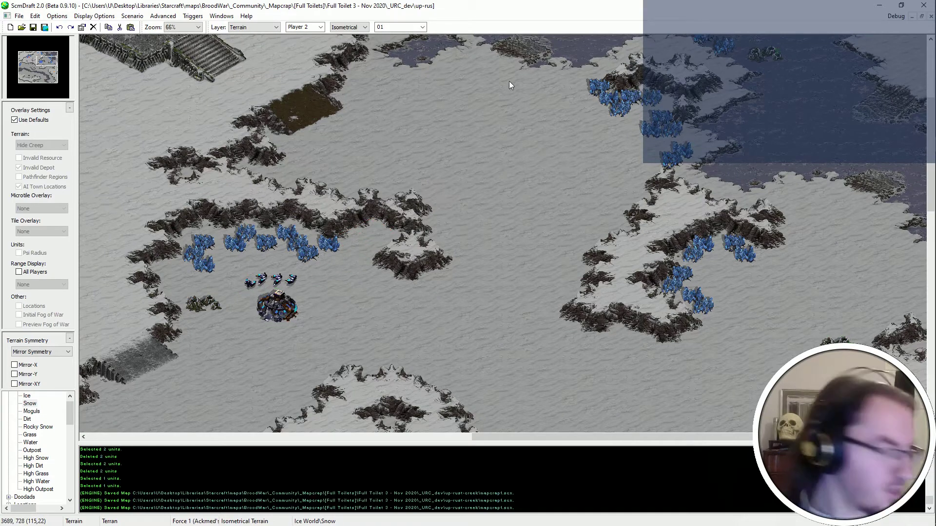
# Examine the terrain along the western river and around the central high-snow plateaus.
pyautogui.moveTo(559, 146); pyautogui.dragTo(32, 401, button='middle')
pyautogui.moveTo(932, 492)
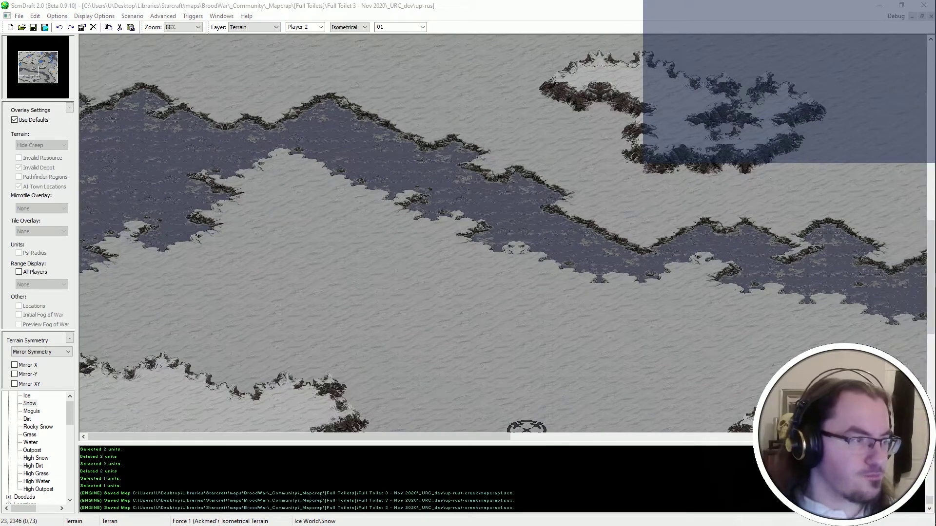
pyautogui.scroll(5, 248, 94)
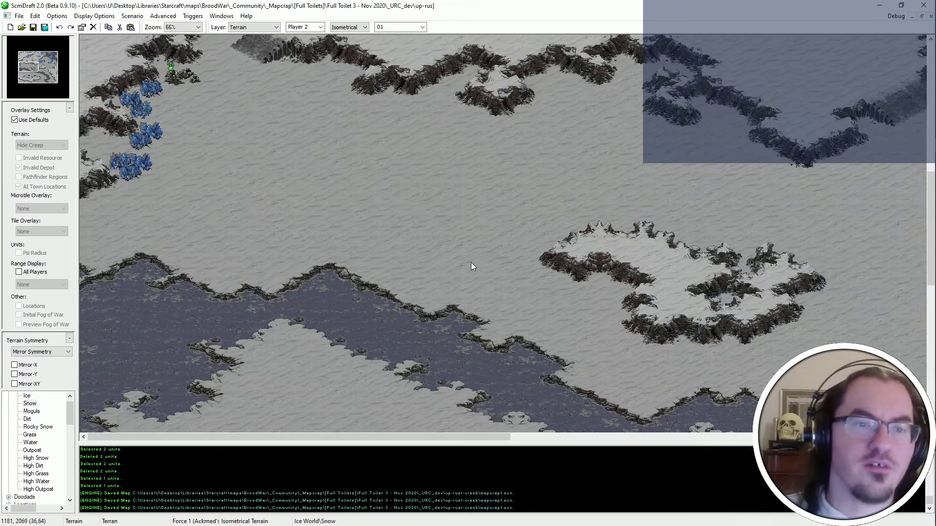
pyautogui.scroll(2, 372, 240)
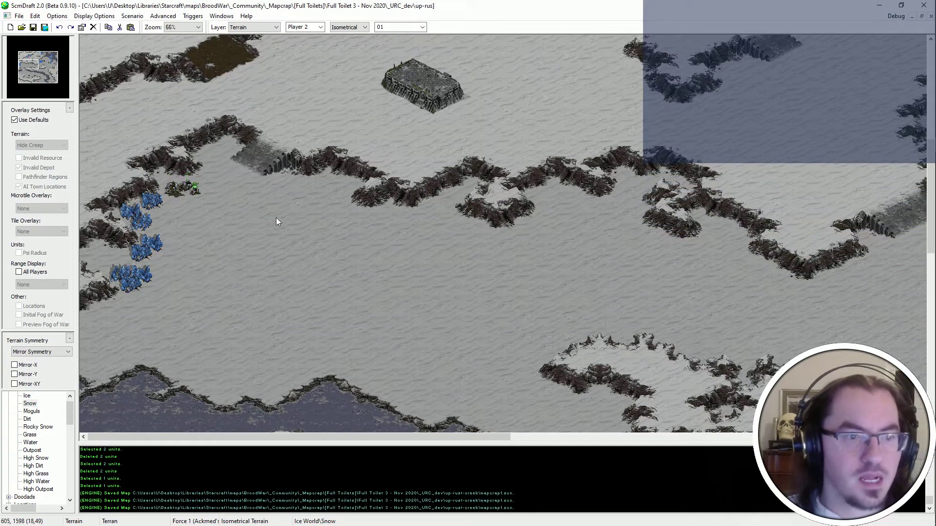
pyautogui.scroll(-4, 276, 218)
pyautogui.scroll(-1, 196, 68)
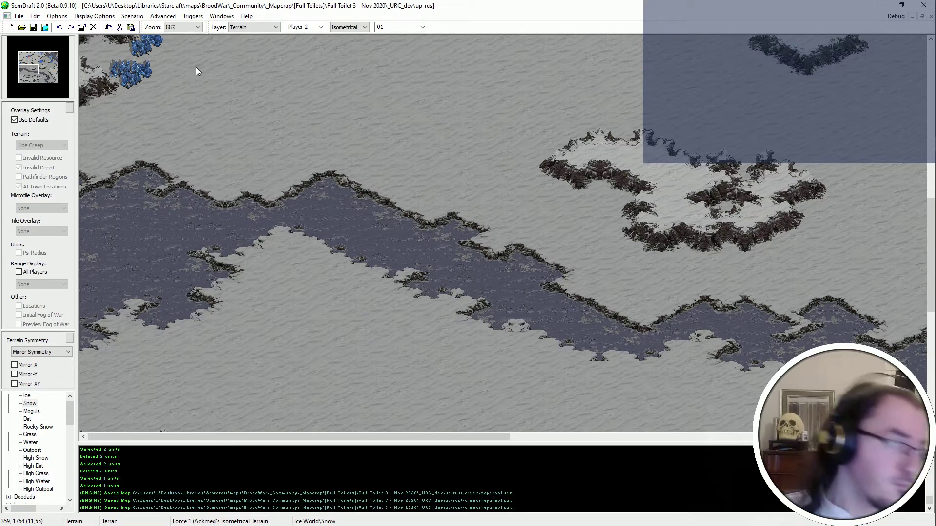
pyautogui.scroll(-3, 239, 174)
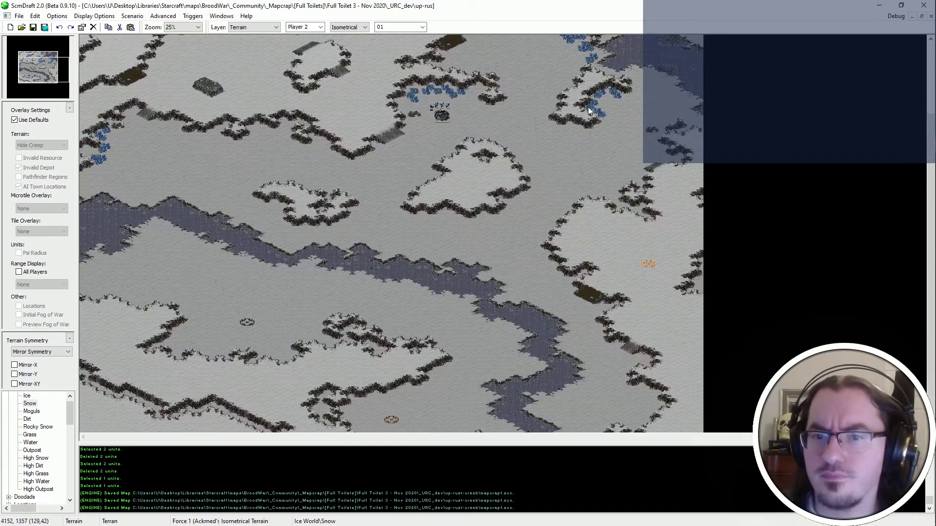
pyautogui.scroll(3, 588, 111)
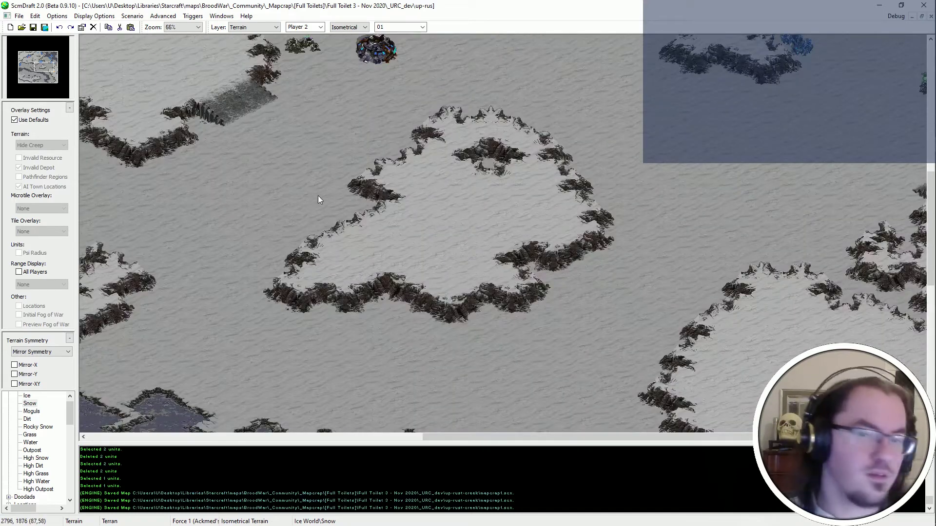
# Reshape the northwestern edge of the high-snow plateau south of the Command Center and extend a narrow High Snow spur westward.
pyautogui.click(383, 177)
pyautogui.moveTo(492, 107); pyautogui.dragTo(467, 131, button='middle')
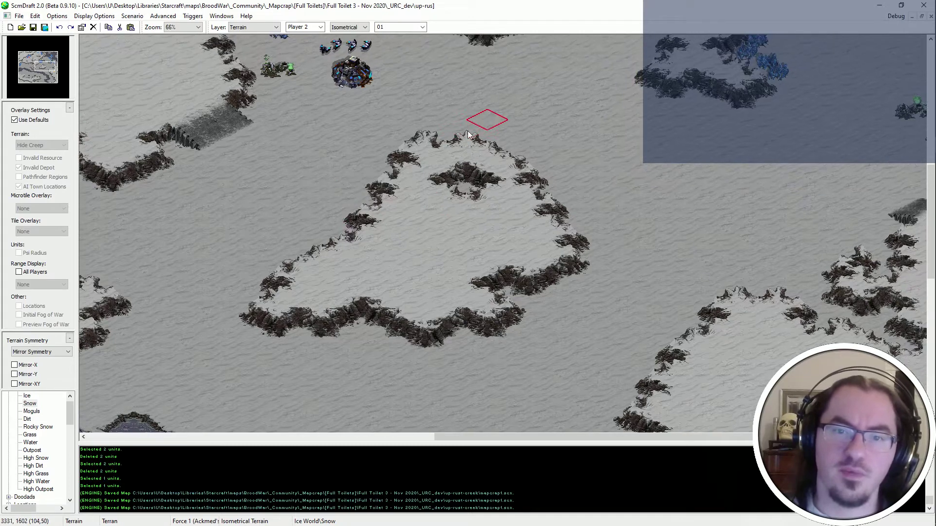
pyautogui.click(342, 233)
pyautogui.click(322, 245)
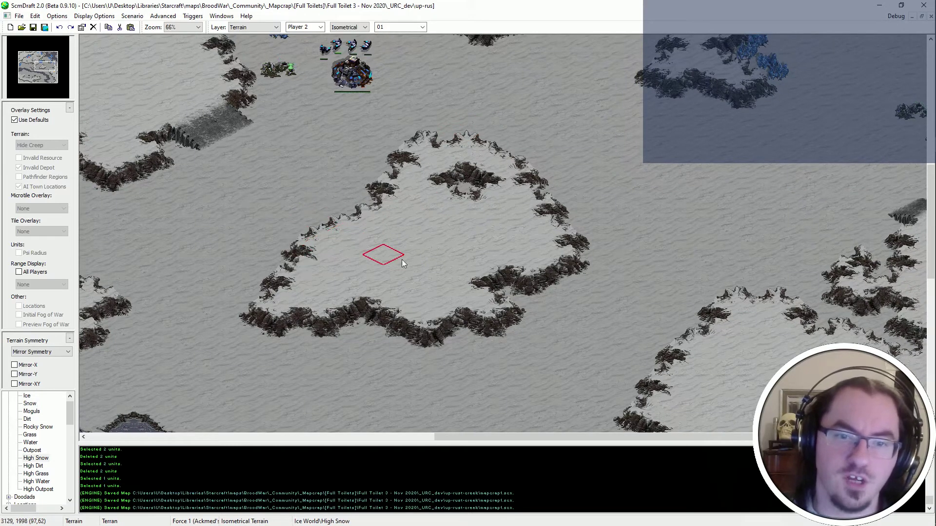
pyautogui.click(277, 228)
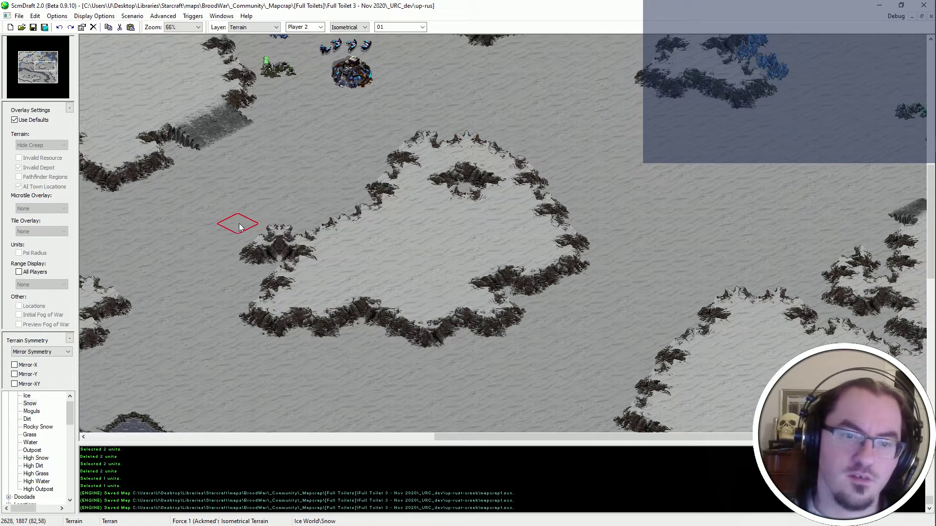
pyautogui.click(241, 247)
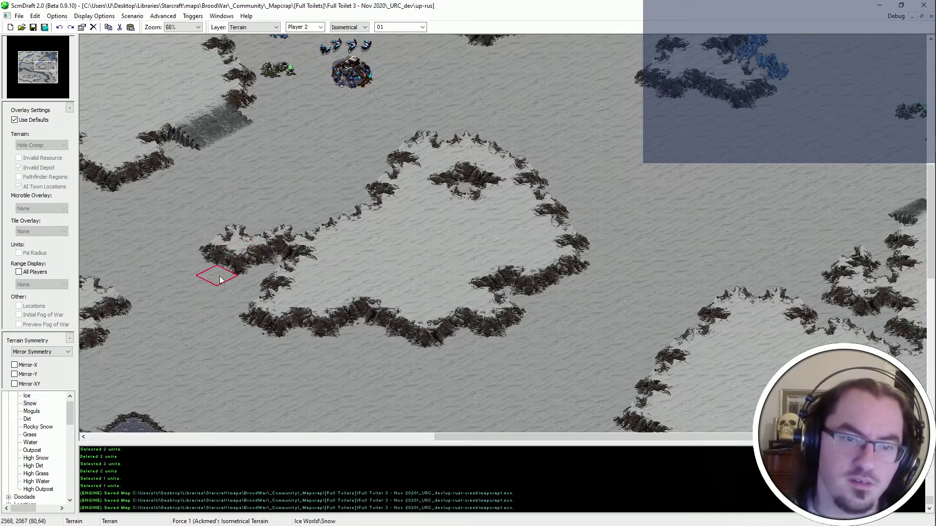
pyautogui.moveTo(259, 276); pyautogui.dragTo(313, 301, button='middle')
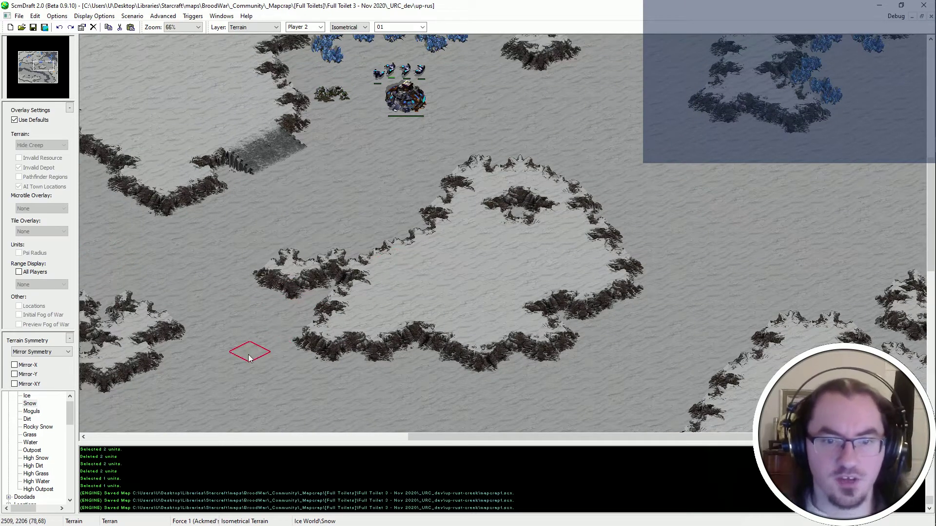
# Trim the plateau's upper northwestern edge back to Snow and fill the cliff inside its northern part with High Snow.
pyautogui.scroll(1, 418, 246)
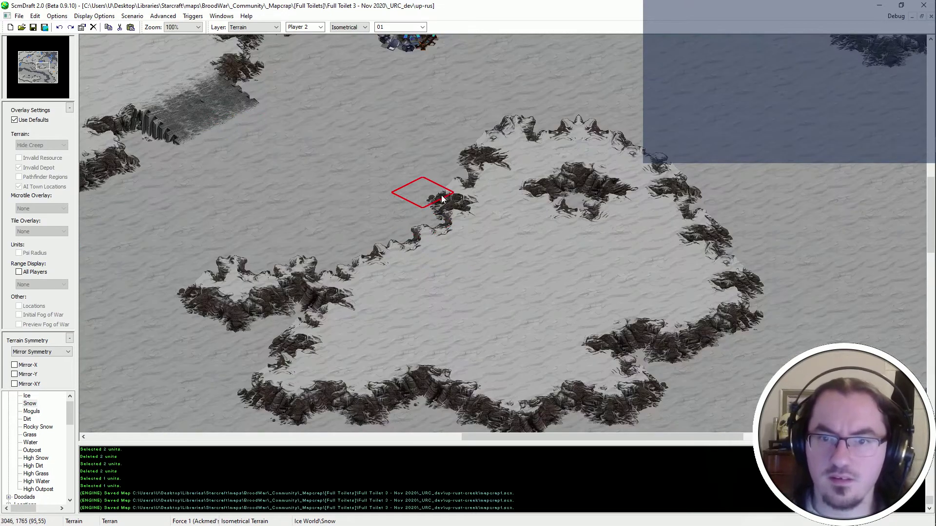
pyautogui.click(441, 196)
pyautogui.moveTo(538, 163)
pyautogui.mouseDown(button='middle')
pyautogui.moveTo(521, 177)
pyautogui.moveTo(481, 346)
pyautogui.mouseUp(button='middle')
pyautogui.rightClick(475, 298)
pyautogui.moveTo(511, 298); pyautogui.dragTo(469, 266, button='middle')
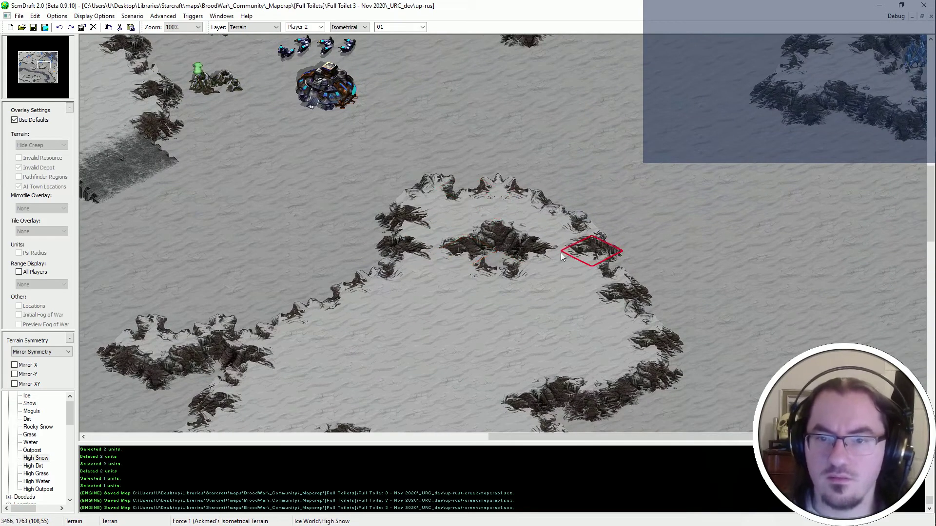
pyautogui.click(489, 236)
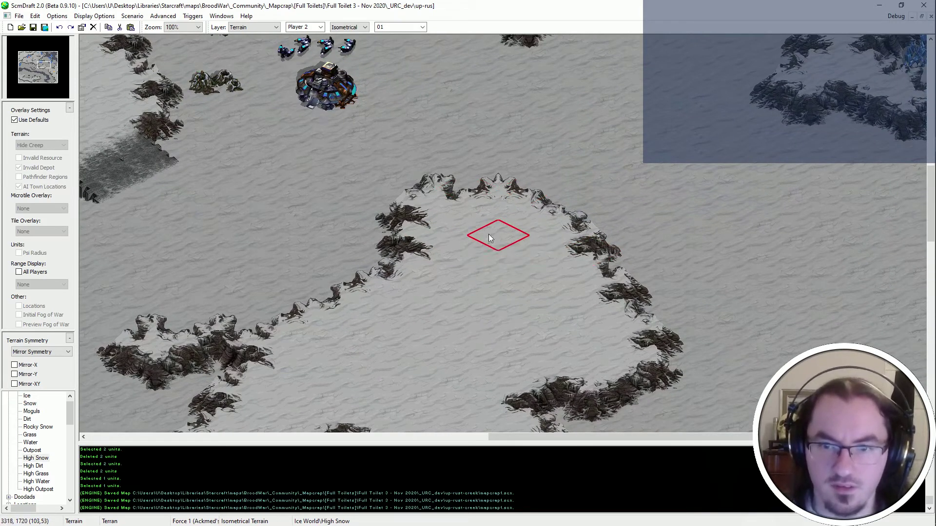
# Extend the plateau's northeastern edge and build out its eastern tip with High Snow.
pyautogui.moveTo(488, 234); pyautogui.dragTo(350, 239, button='middle')
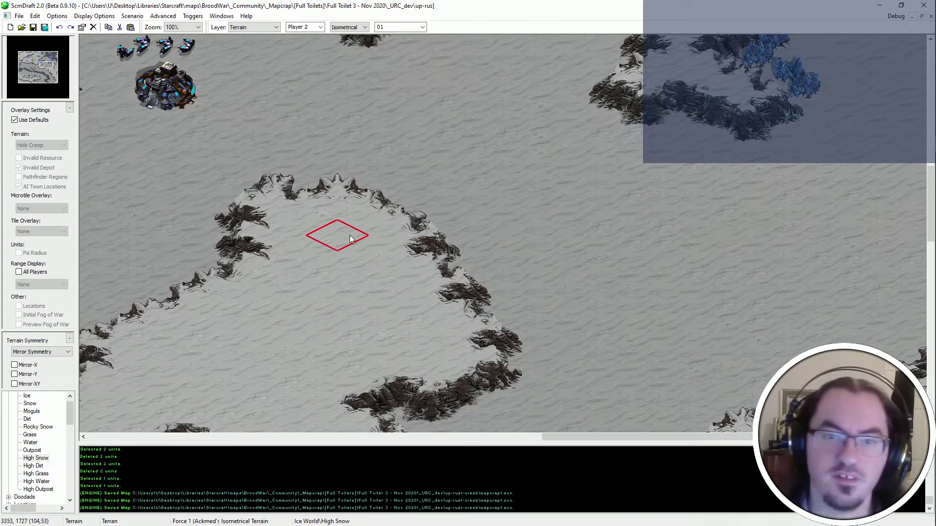
pyautogui.moveTo(416, 414)
pyautogui.mouseDown(button='middle')
pyautogui.moveTo(401, 400)
pyautogui.moveTo(429, 337)
pyautogui.mouseUp(button='middle')
pyautogui.click(522, 229)
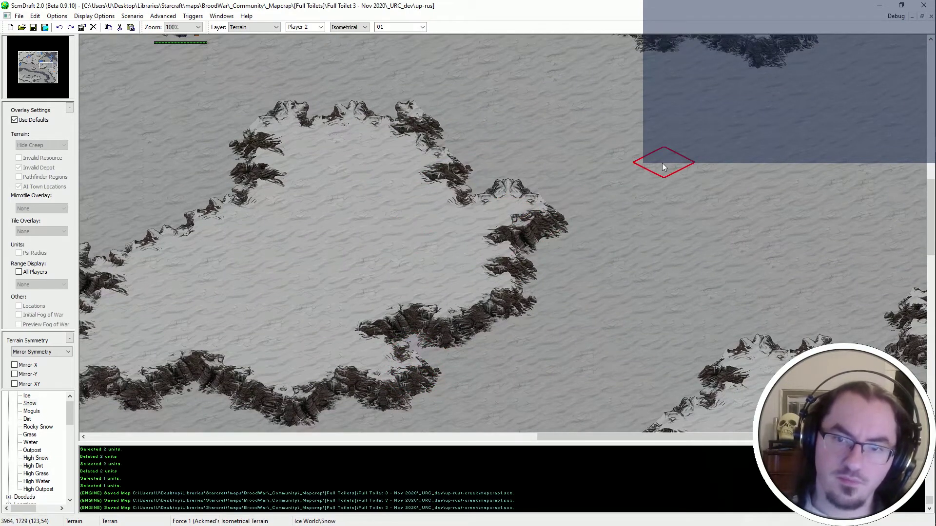
pyautogui.moveTo(572, 261); pyautogui.dragTo(580, 224, button='middle')
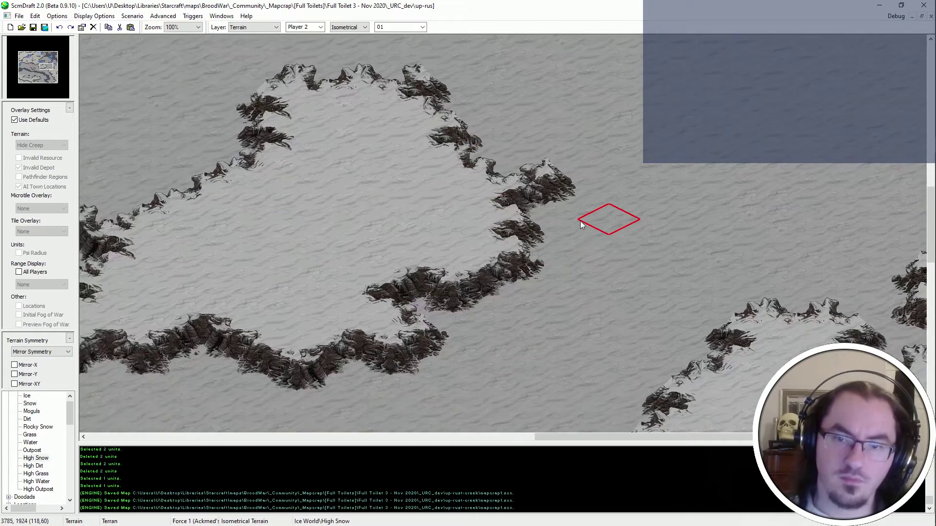
pyautogui.moveTo(517, 234); pyautogui.dragTo(499, 274, button='middle')
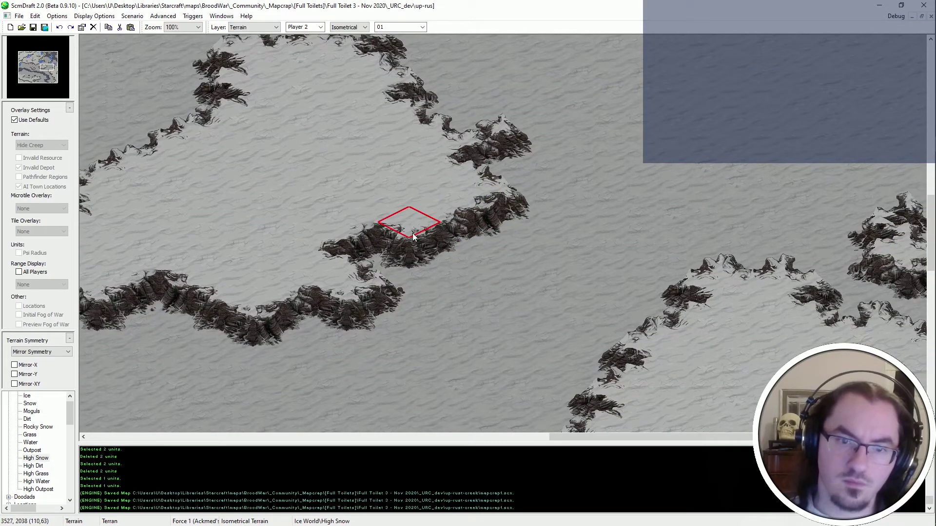
pyautogui.scroll(-1, 413, 233)
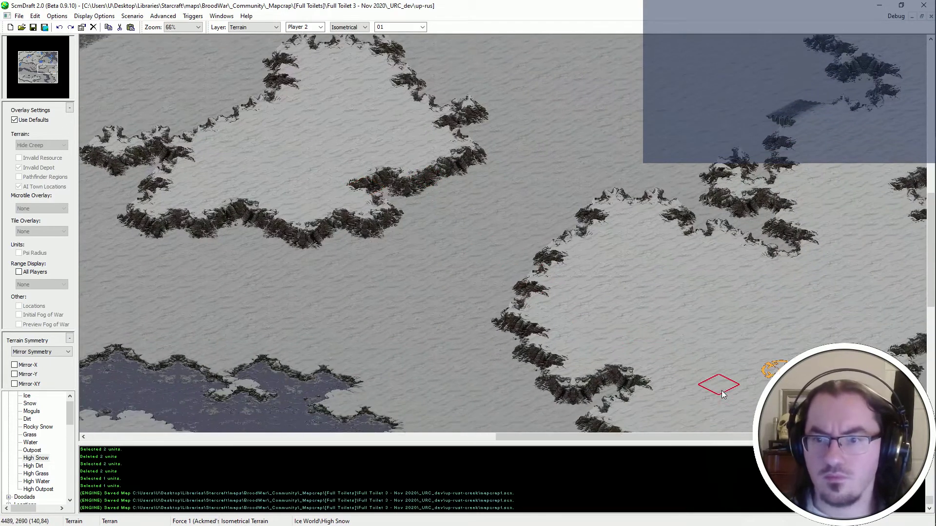
pyautogui.moveTo(656, 301)
pyautogui.mouseDown(button='middle')
pyautogui.moveTo(545, 209)
pyautogui.moveTo(523, 217)
pyautogui.moveTo(422, 139)
pyautogui.moveTo(423, 167)
pyautogui.moveTo(499, 189)
pyautogui.mouseUp(button='middle')
pyautogui.click(474, 232)
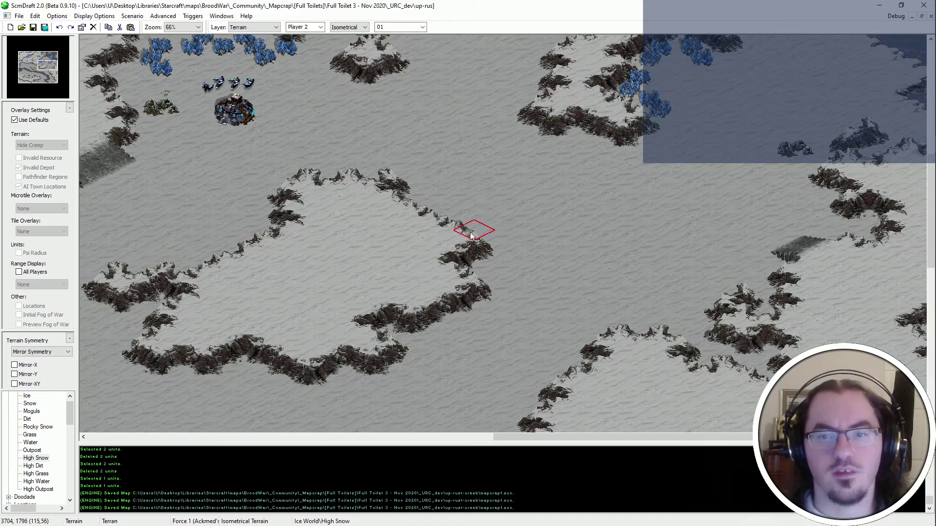
# Extend the southeastern edge of the high-snow plateau south of the Command Center outward with High Snow.
pyautogui.moveTo(407, 208); pyautogui.dragTo(642, 317, button='middle')
pyautogui.moveTo(615, 281); pyautogui.dragTo(513, 364)
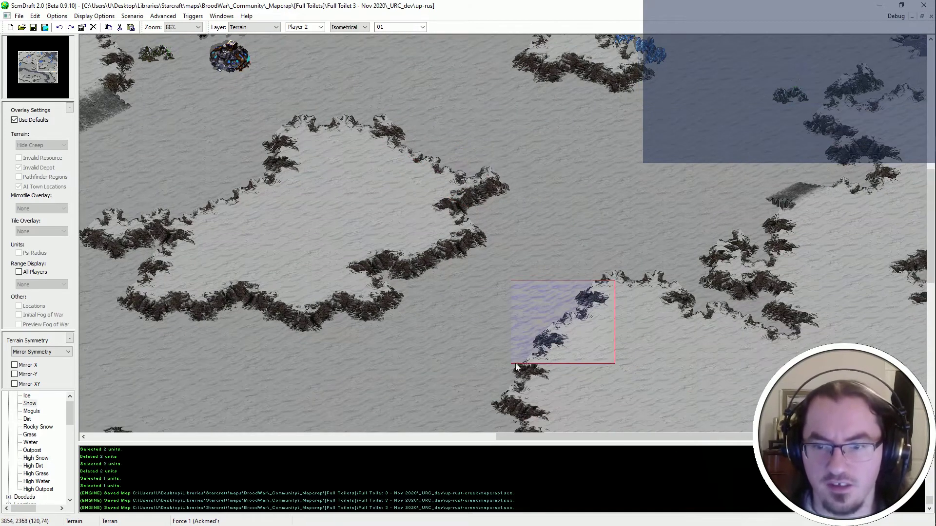
pyautogui.moveTo(634, 308); pyautogui.dragTo(678, 250, button='middle')
pyautogui.hotkey('ctrl', 'c')
pyautogui.hotkey('ctrl', 'v')
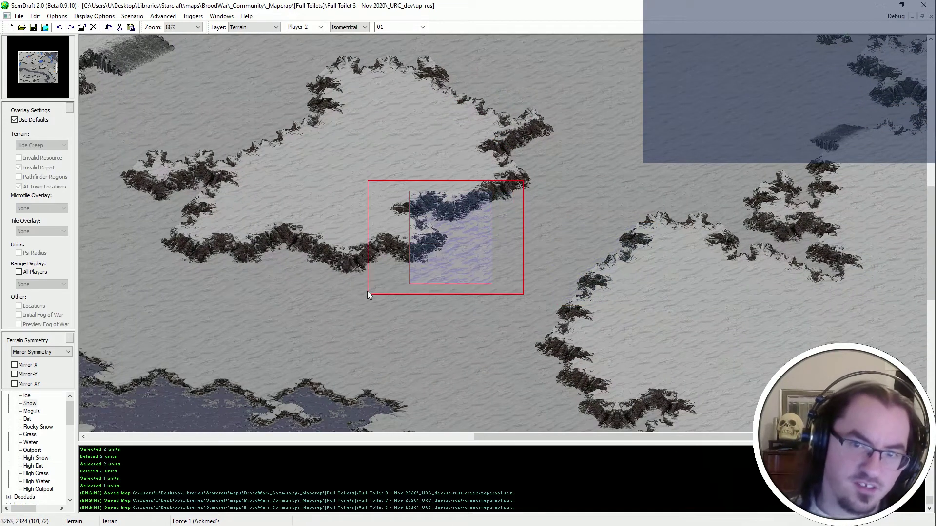
pyautogui.click(403, 290)
pyautogui.keyDown('ctrl'); pyautogui.scroll(1, 465, 206); pyautogui.keyUp('ctrl')
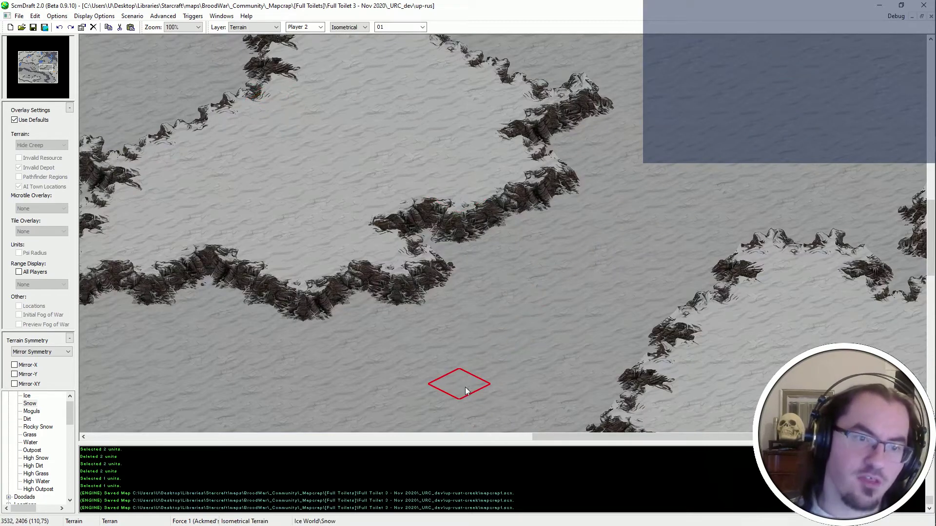
pyautogui.moveTo(498, 238); pyautogui.dragTo(543, 267, button='middle')
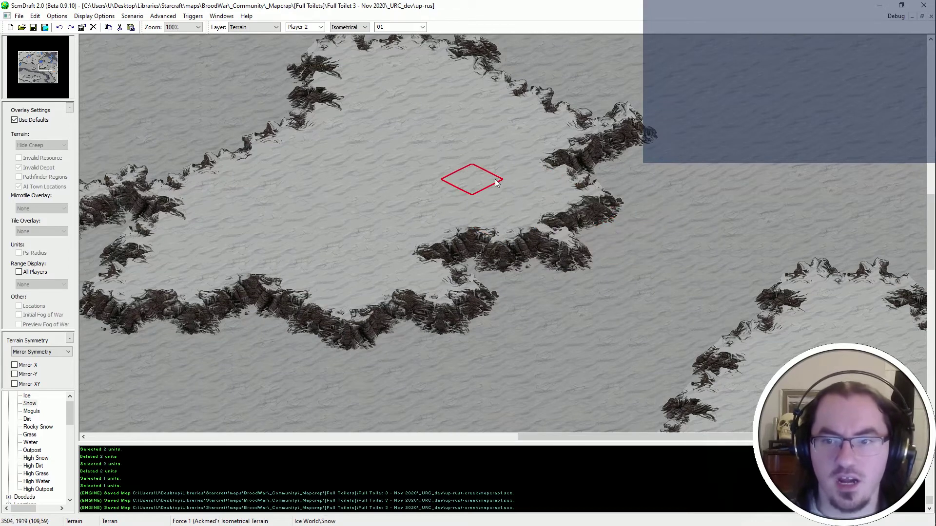
# Add High Snow outcrops off the plateau's southern tip and reshape the adjoining southern cliff line with Snow and High Snow.
pyautogui.keyDown('ctrl'); pyautogui.scroll(-1, 585, 196); pyautogui.keyUp('ctrl')
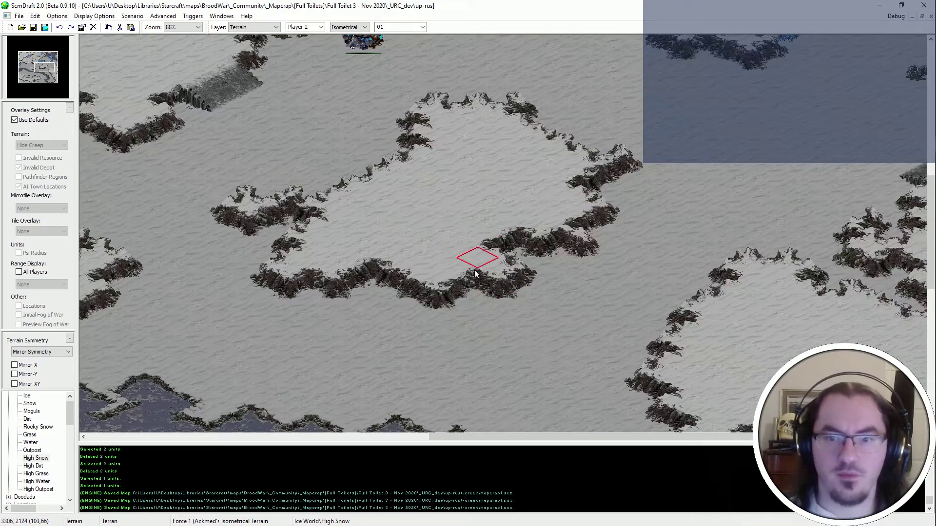
pyautogui.click(461, 316)
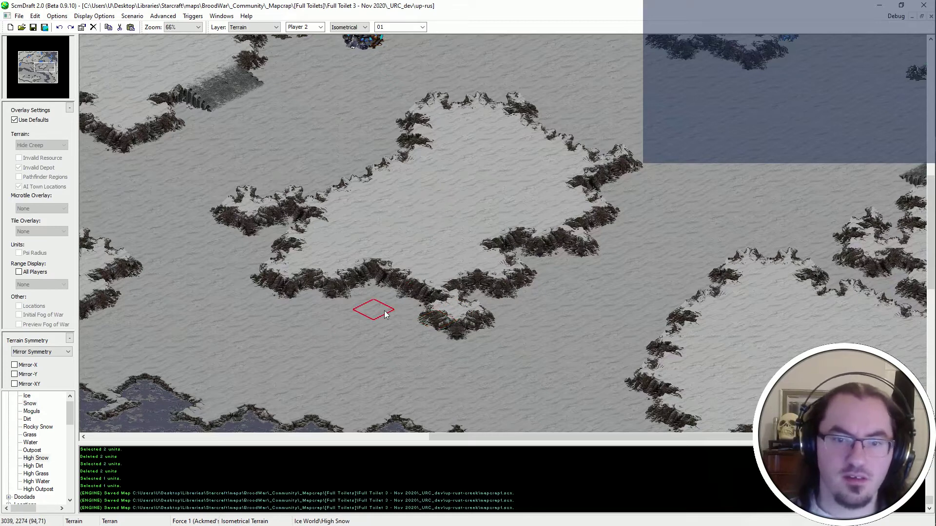
pyautogui.click(354, 291)
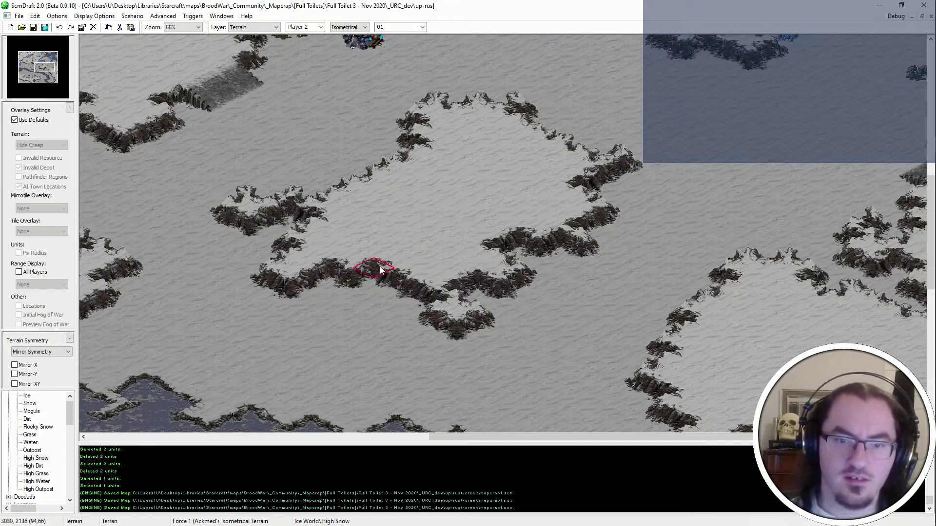
pyautogui.click(393, 280)
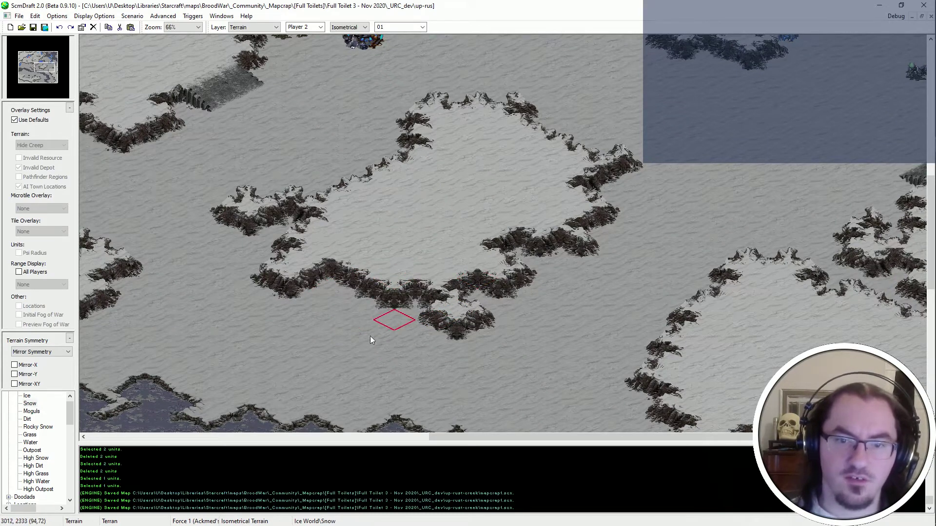
pyautogui.click(409, 325)
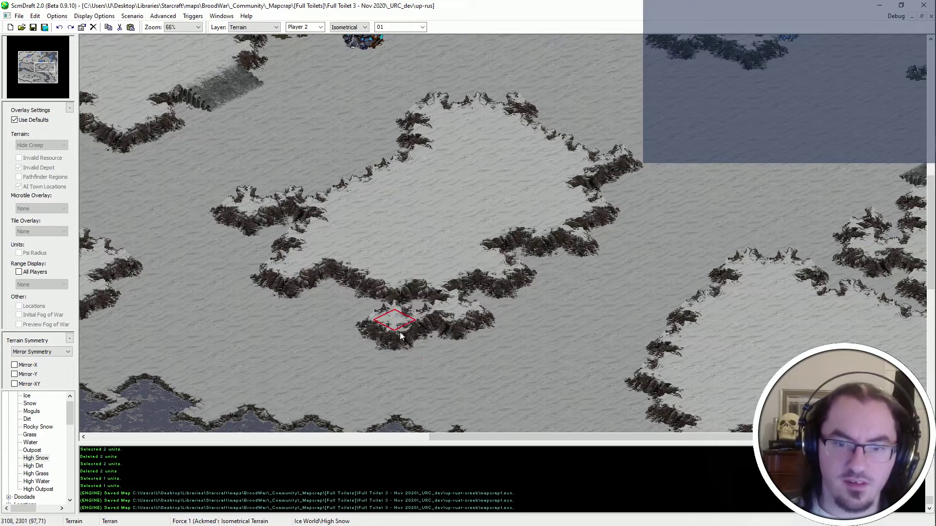
pyautogui.click(399, 331)
pyautogui.click(429, 334)
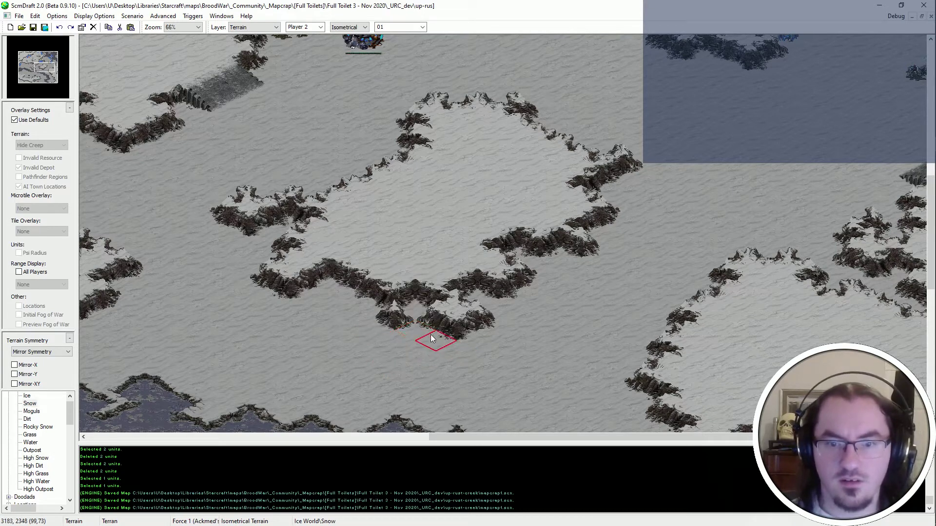
pyautogui.click(36, 458)
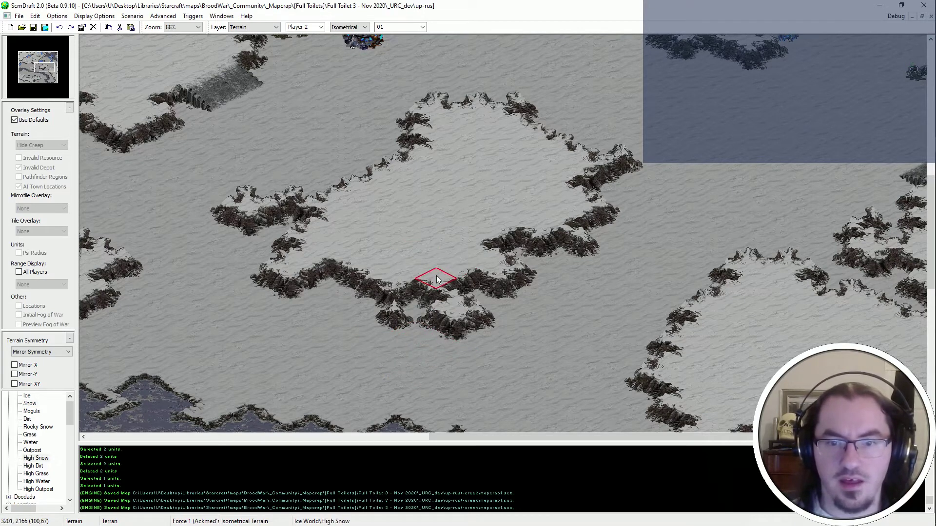
# Examine the reshaped plateau and its spacing to the Command Center, the river and the neighbouring high ground.
pyautogui.moveTo(441, 274)
pyautogui.mouseDown(button='middle')
pyautogui.moveTo(714, 65)
pyautogui.moveTo(672, 96)
pyautogui.mouseUp(button='middle')
pyautogui.scroll(1, 516, 231)
pyautogui.moveTo(516, 231); pyautogui.dragTo(463, 251, button='middle')
pyautogui.scroll(-2, 432, 238)
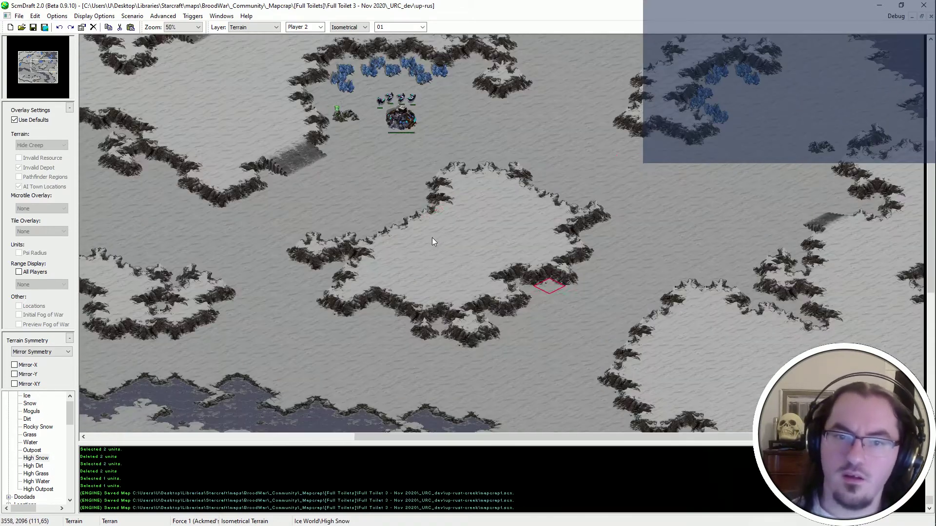
pyautogui.moveTo(550, 269); pyautogui.dragTo(517, 58, button='middle')
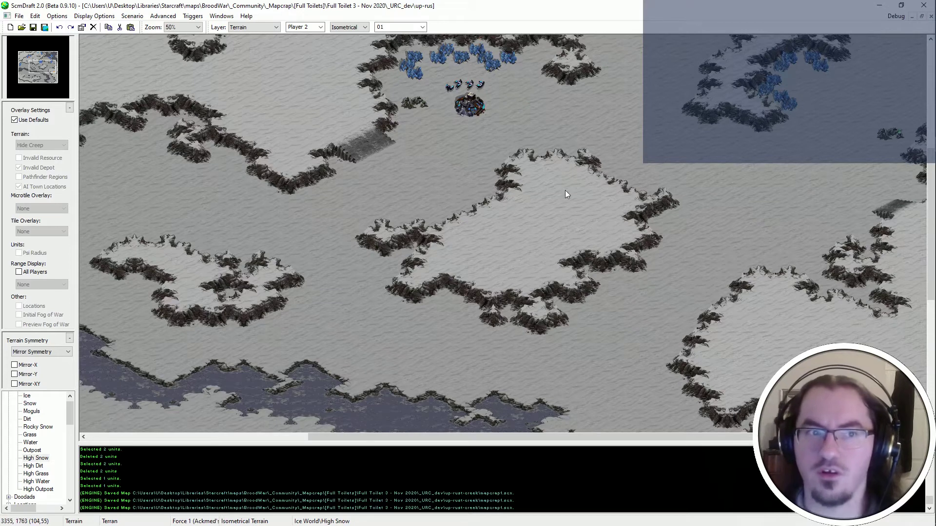
pyautogui.moveTo(481, 170); pyautogui.dragTo(643, 177, button='middle')
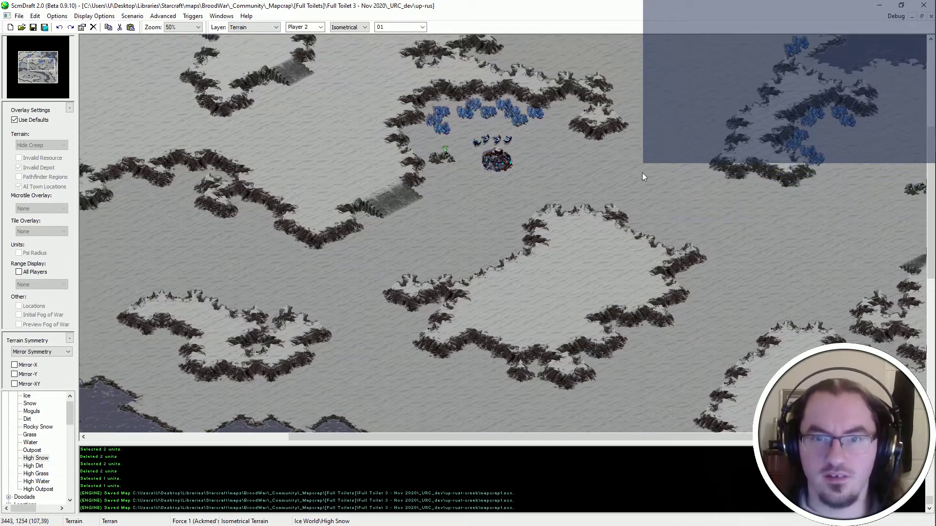
pyautogui.rightClick(207, 148)
pyautogui.moveTo(197, 98); pyautogui.dragTo(581, 230)
pyautogui.moveTo(547, 321); pyautogui.dragTo(528, 244, button='middle')
pyautogui.moveTo(522, 243)
pyautogui.mouseDown()
pyautogui.moveTo(449, 321)
pyautogui.moveTo(517, 245)
pyautogui.mouseUp()
pyautogui.scroll(1, 518, 244)
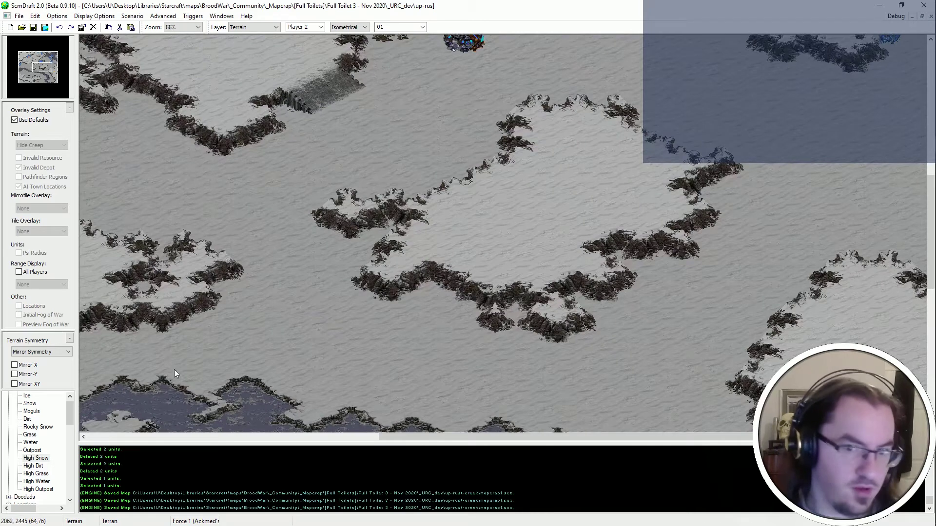
pyautogui.moveTo(493, 316); pyautogui.dragTo(459, 341, button='middle')
pyautogui.scroll(1, 460, 342)
pyautogui.moveTo(448, 387); pyautogui.dragTo(417, 355, button='middle')
pyautogui.moveTo(508, 246); pyautogui.dragTo(480, 293, button='middle')
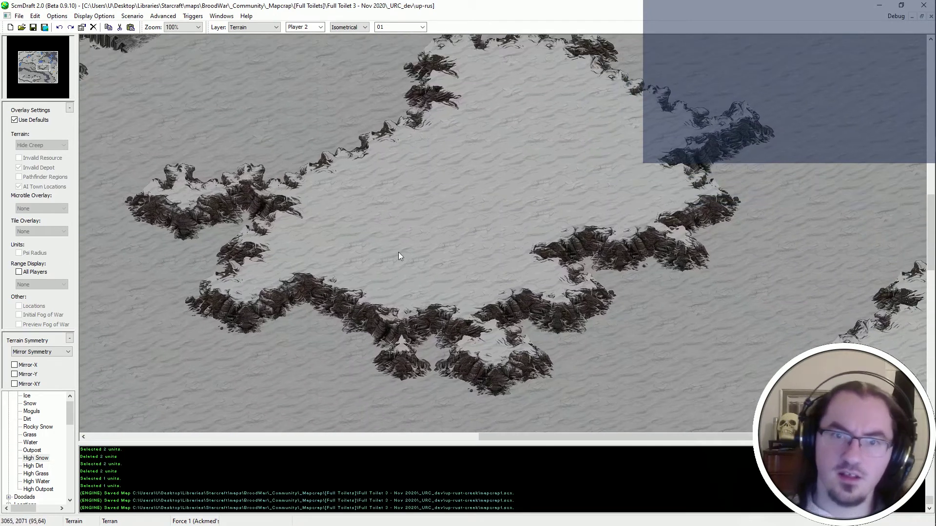
# Mark out the spans along the plateau's northwestern, northeastern and southern edges to judge where ramps can fit.
pyautogui.moveTo(419, 114); pyautogui.dragTo(398, 136, button='middle')
pyautogui.moveTo(395, 108); pyautogui.dragTo(284, 218)
pyautogui.moveTo(678, 84); pyautogui.dragTo(656, 99, button='middle')
pyautogui.moveTo(669, 92); pyautogui.dragTo(560, 168)
pyautogui.moveTo(454, 307); pyautogui.dragTo(409, 351, button='middle')
pyautogui.moveTo(417, 219); pyautogui.dragTo(309, 343)
pyautogui.click(350, 302)
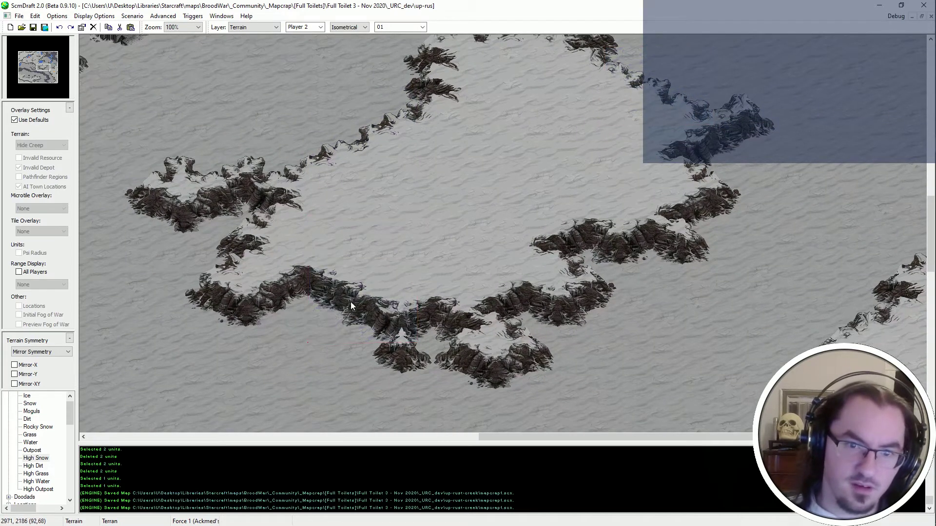
pyautogui.moveTo(371, 281); pyautogui.dragTo(291, 373)
# Paste one ramp onto the plateau's northeastern edge and another onto its northwestern edge.
pyautogui.moveTo(393, 172); pyautogui.dragTo(262, 244, button='middle')
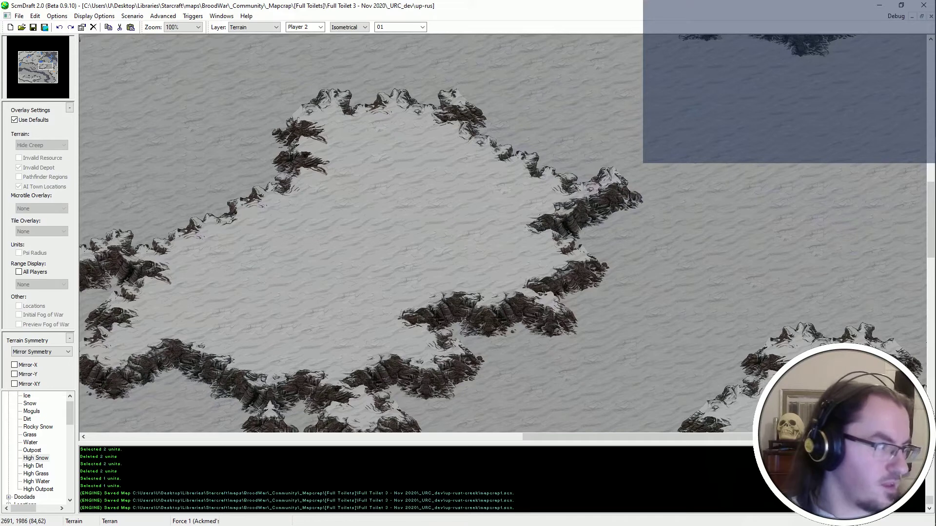
pyautogui.hotkey('ctrl', 'v')
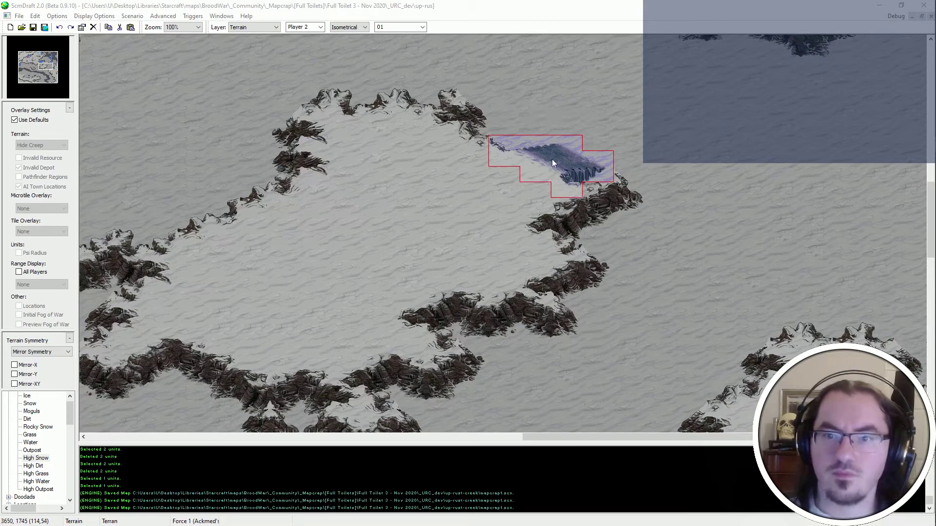
pyautogui.click(565, 159)
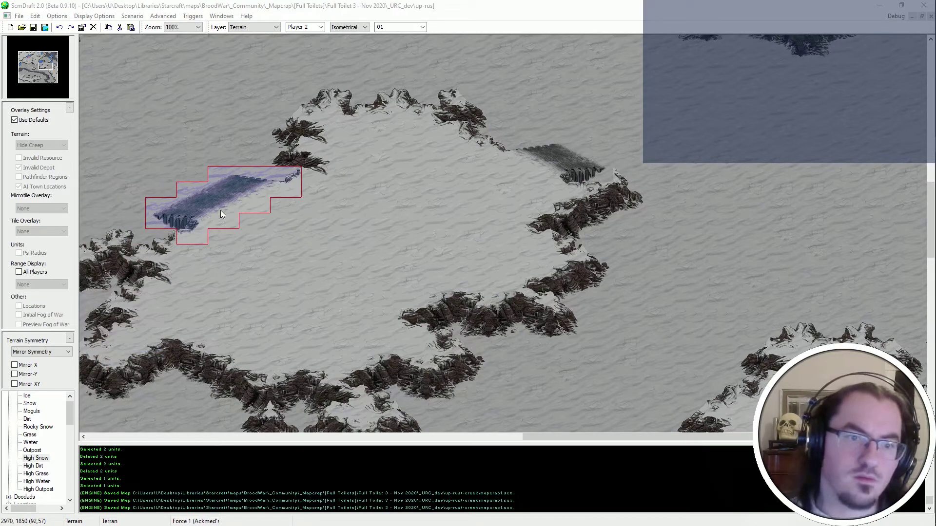
pyautogui.click(221, 212)
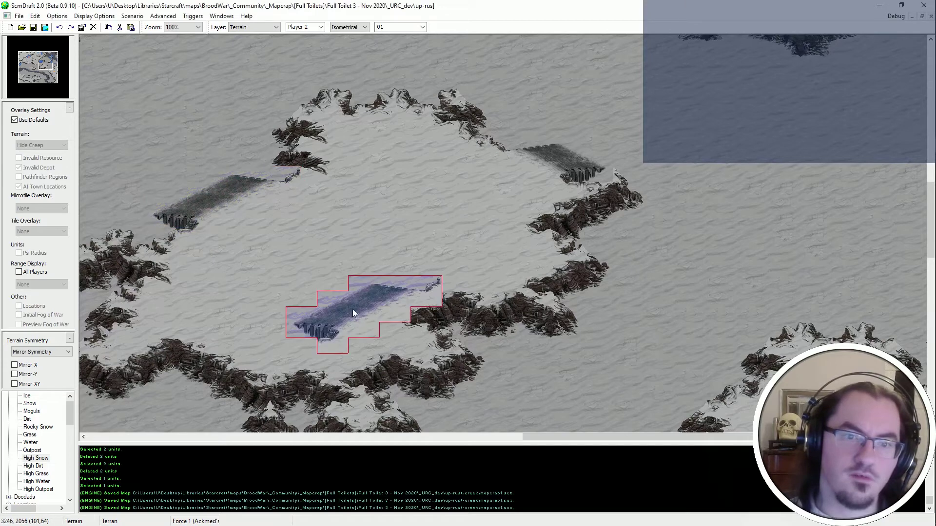
# Compare the northwestern edge with and without the pasted ramp and inspect how the ramp joins the cliff up close.
pyautogui.press('Escape')
pyautogui.hotkey('ctrl', 'z')
pyautogui.hotkey('ctrl', 'y')
pyautogui.hotkey('ctrl', 'z')
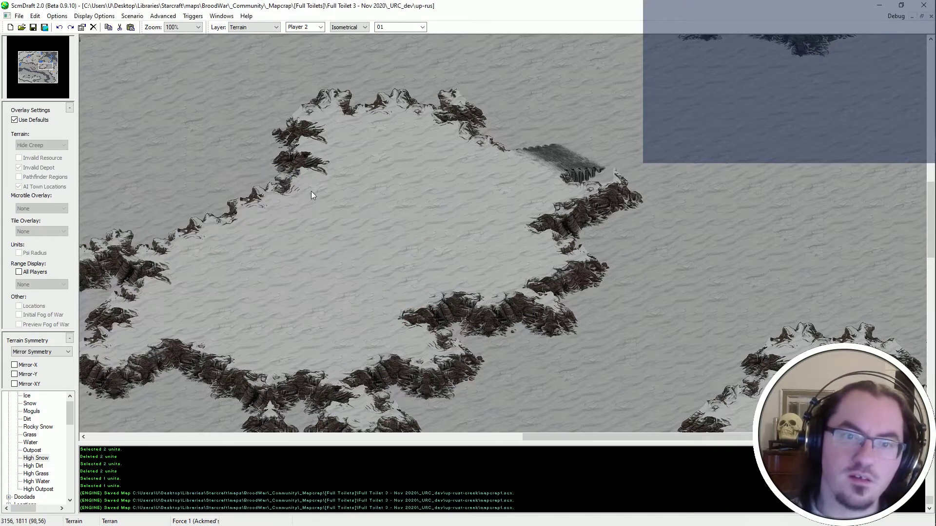
pyautogui.hotkey('ctrl', 'y')
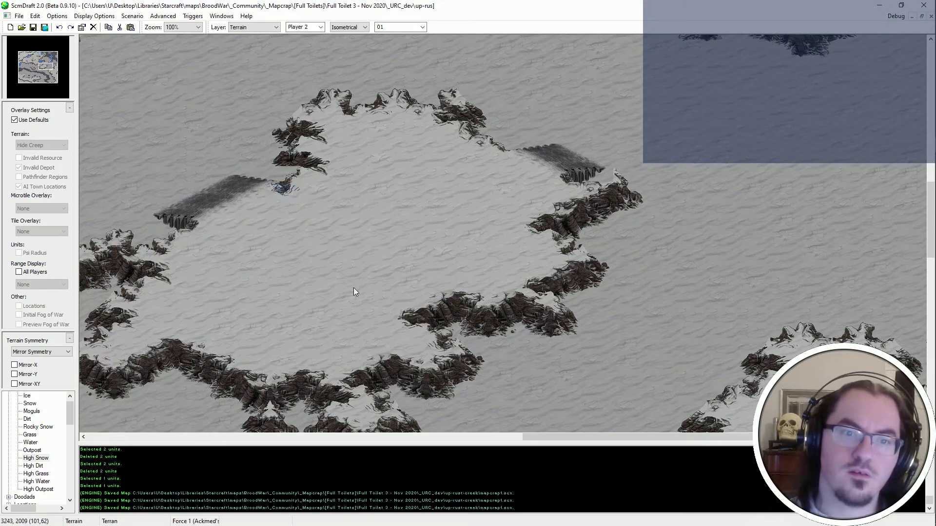
pyautogui.keyDown('ctrl'); pyautogui.scroll(2, 227, 136); pyautogui.keyUp('ctrl')
pyautogui.hotkey('ctrl', 'z')
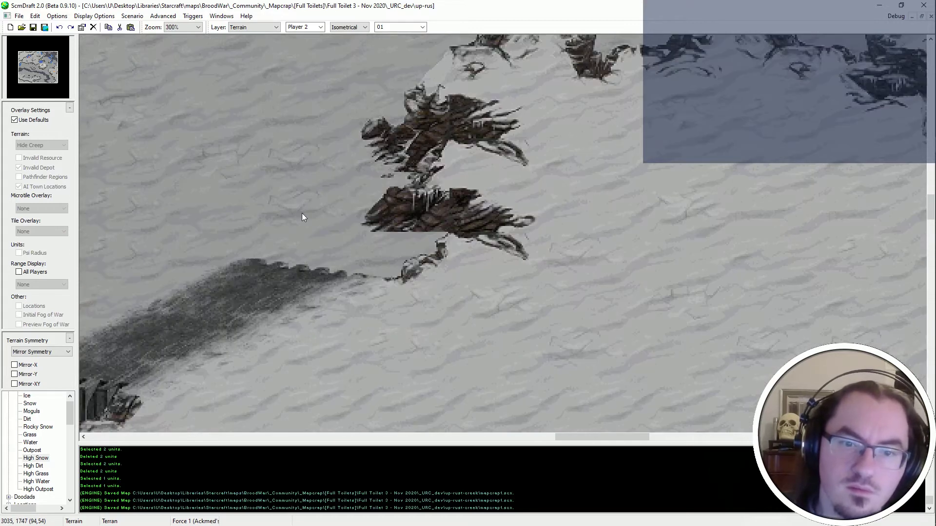
pyautogui.hotkey('ctrl', 'y')
pyautogui.hotkey('ctrl', 'z')
pyautogui.keyDown('ctrl'); pyautogui.scroll(-2, 320, 239); pyautogui.keyUp('ctrl')
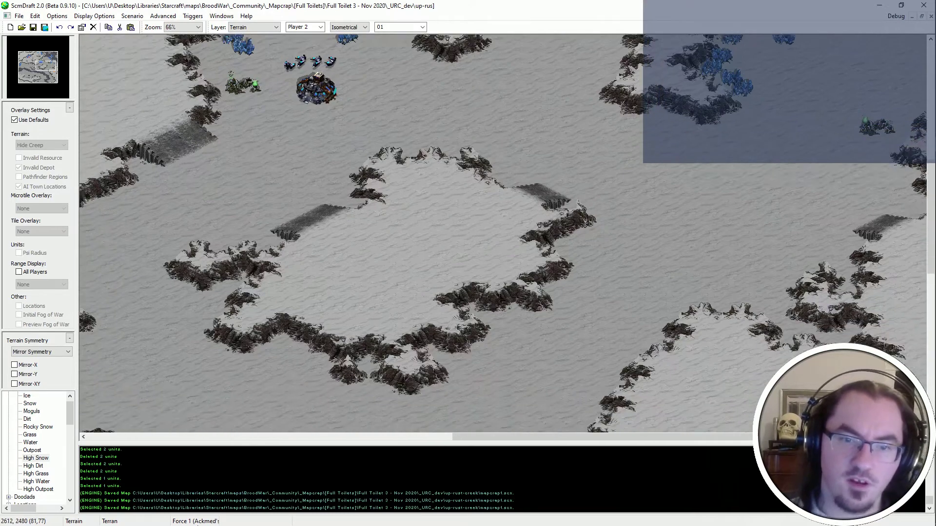
# Reshape the small outcrops below the plateau's southern cliff into a single High Snow outcrop.
pyautogui.scroll(-2, 364, 335)
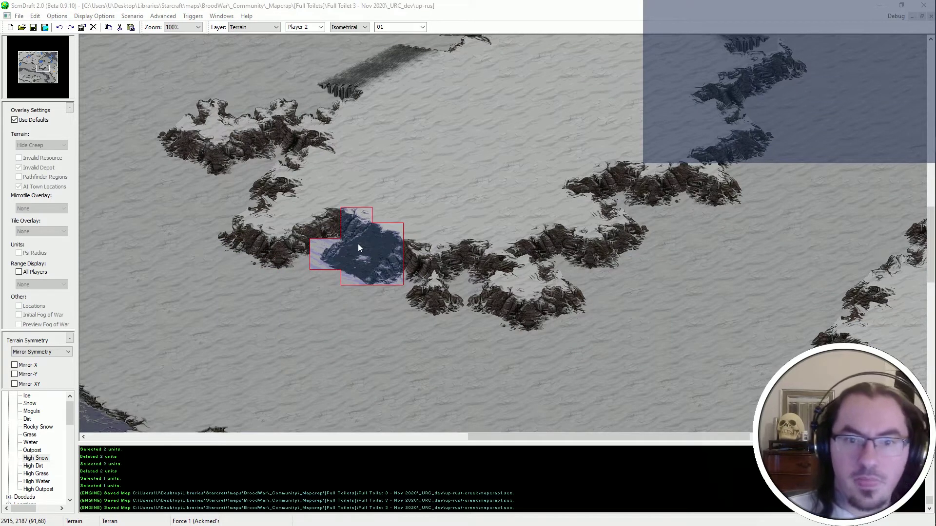
pyautogui.click(385, 263)
pyautogui.rightClick(360, 321)
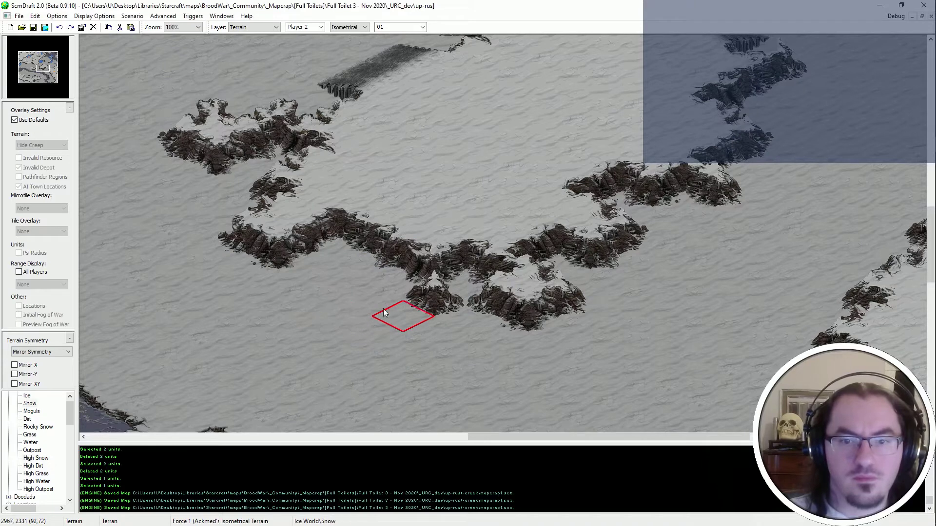
pyautogui.click(468, 317)
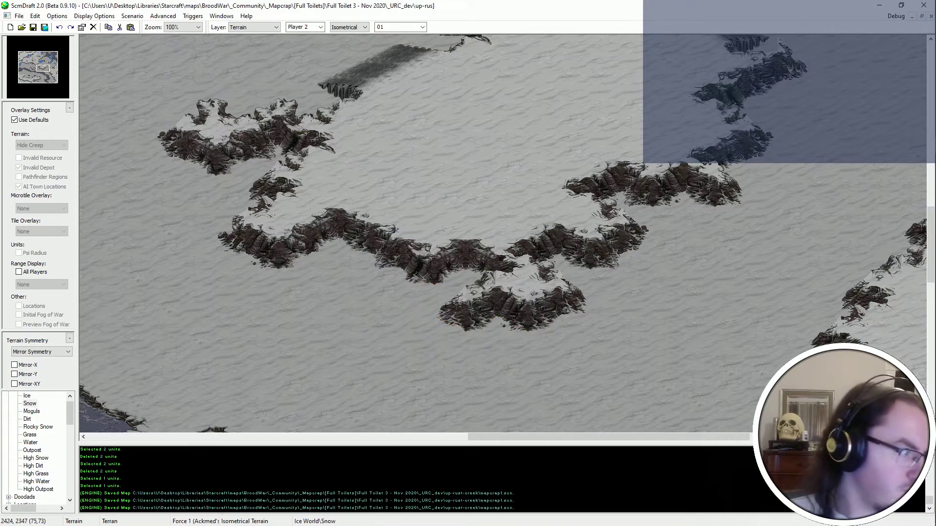
# Try to paste a brown ramp onto the plateau's southern cliff west of the outcrop.
pyautogui.hotkey('ctrl', 'v')
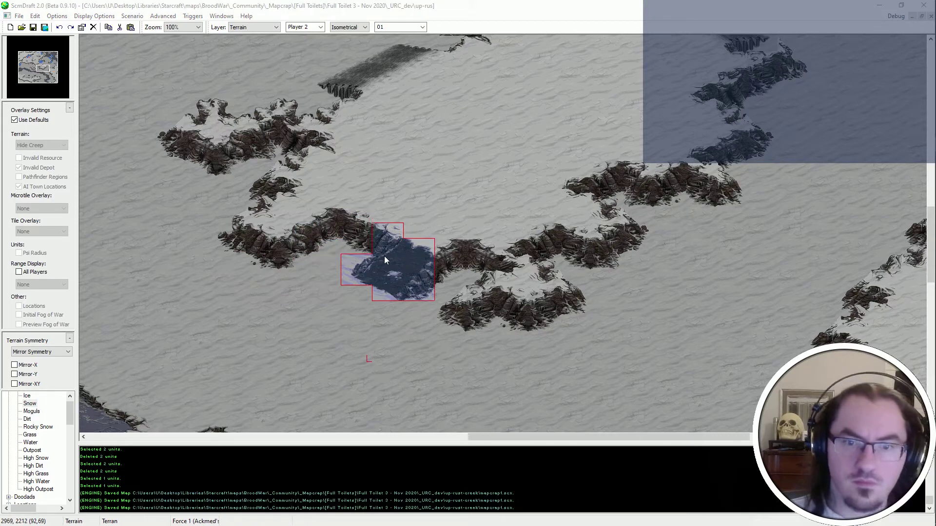
pyautogui.click(384, 259)
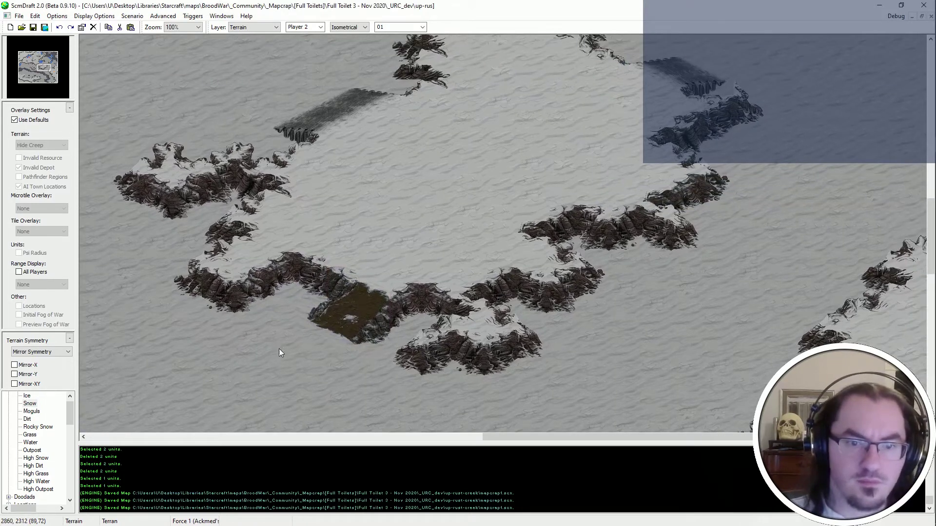
pyautogui.hotkey('ctrl', 'z')
# Cut into the plateau's southwestern corner with Snow and shape a small High Snow outcrop beside it.
pyautogui.click(262, 282)
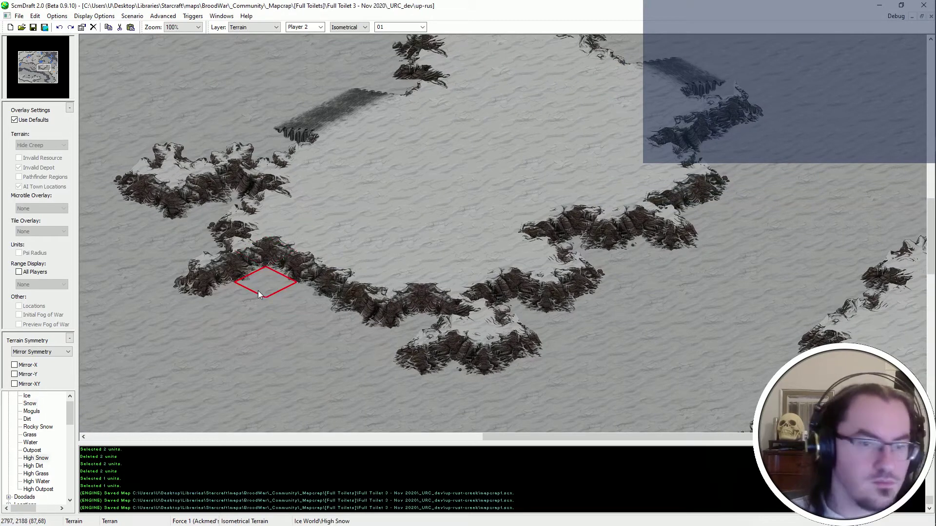
pyautogui.click(213, 280)
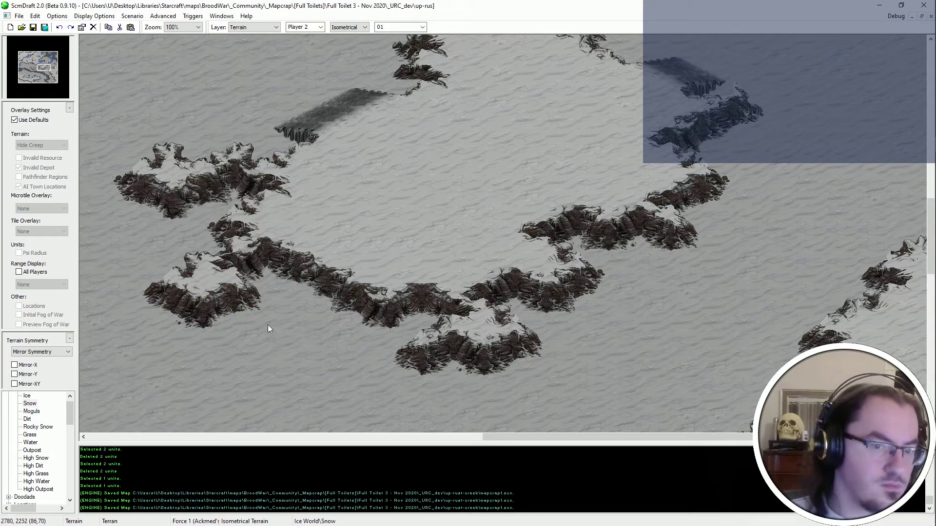
pyautogui.click(192, 310)
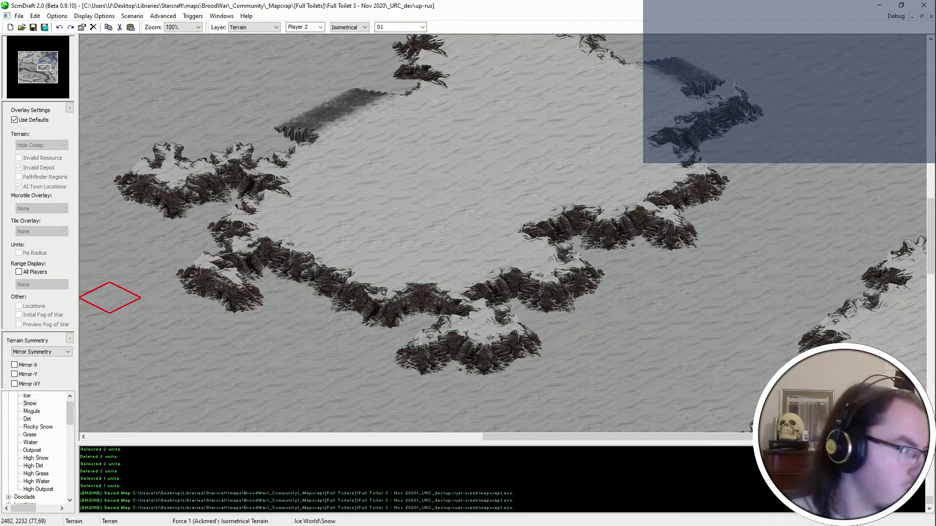
# Paste a brown ramp onto the plateau's southern cliff between the southwestern and southern outcrops.
pyautogui.click(307, 285)
pyautogui.moveTo(324, 431); pyautogui.dragTo(398, 395, button='middle')
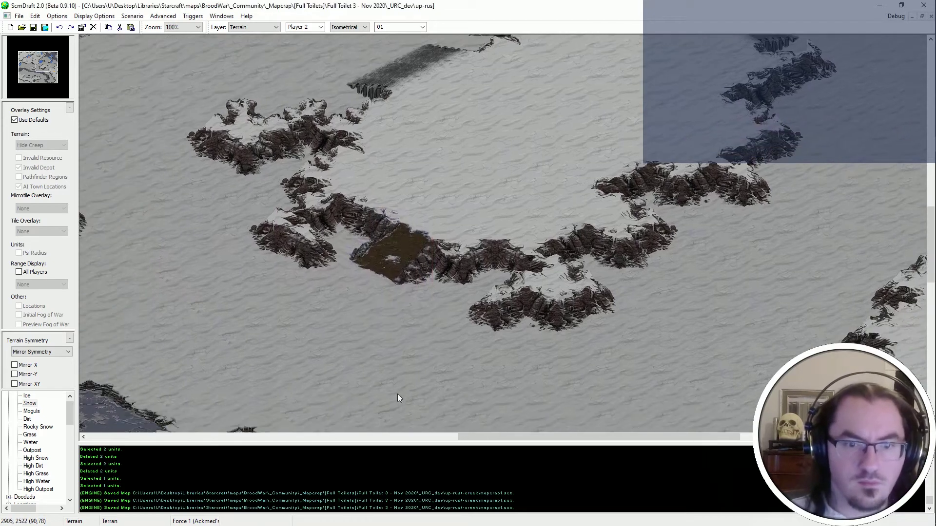
pyautogui.moveTo(560, 273); pyautogui.dragTo(616, 116, button='middle')
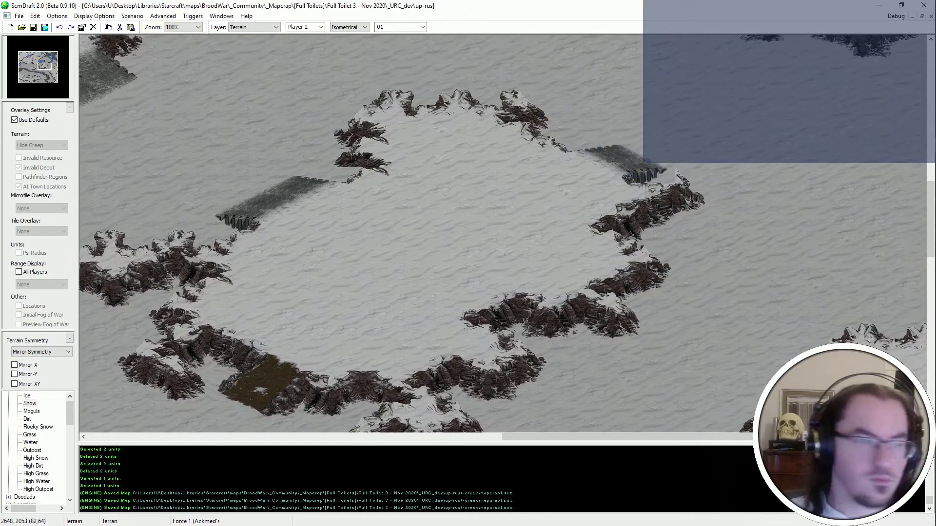
# Patch the cliff edge at the end of the plateau's northeastern ramp with an indexed cliff tile.
pyautogui.scroll(-2, 352, 29)
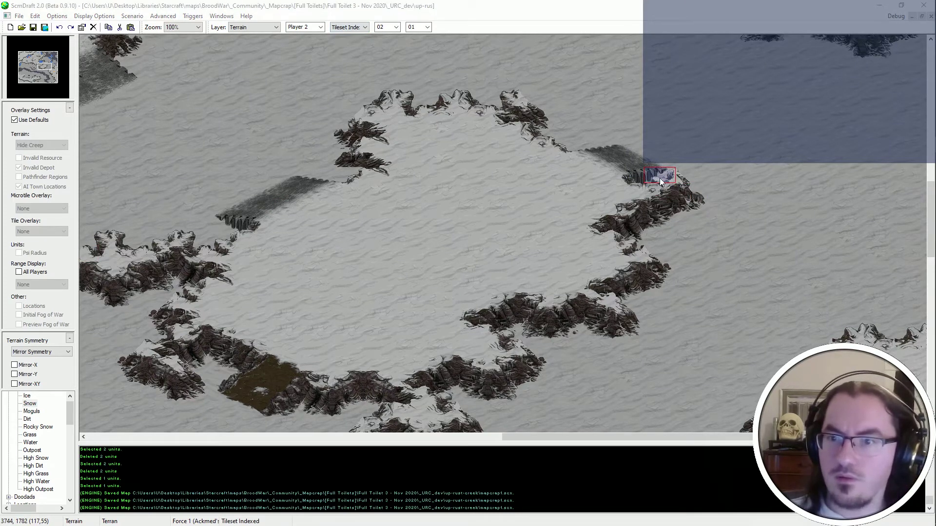
pyautogui.click(647, 180)
pyautogui.moveTo(568, 232); pyautogui.dragTo(656, 138, button='middle')
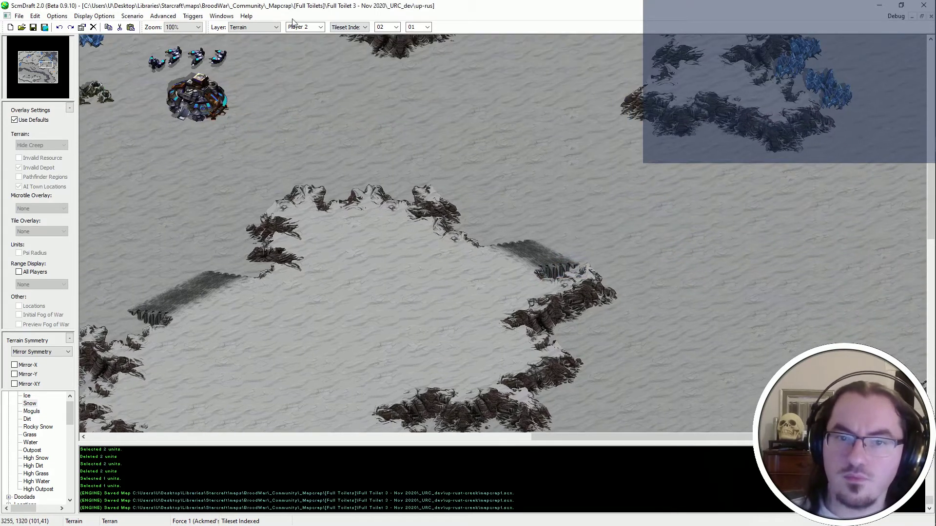
# Try a small High Snow outcrop on the open snow east of the plateau, trimmed with Snow.
pyautogui.scroll(2, 339, 27)
pyautogui.click(813, 245)
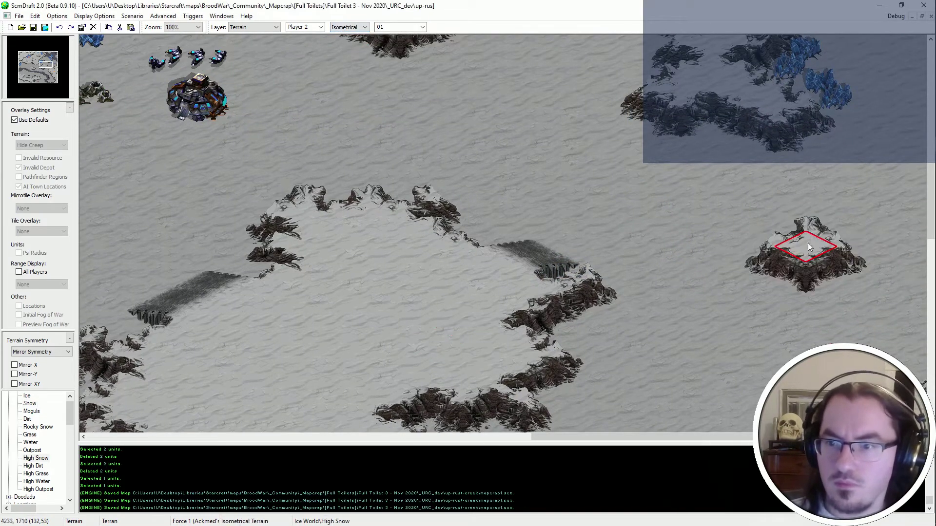
pyautogui.click(781, 225)
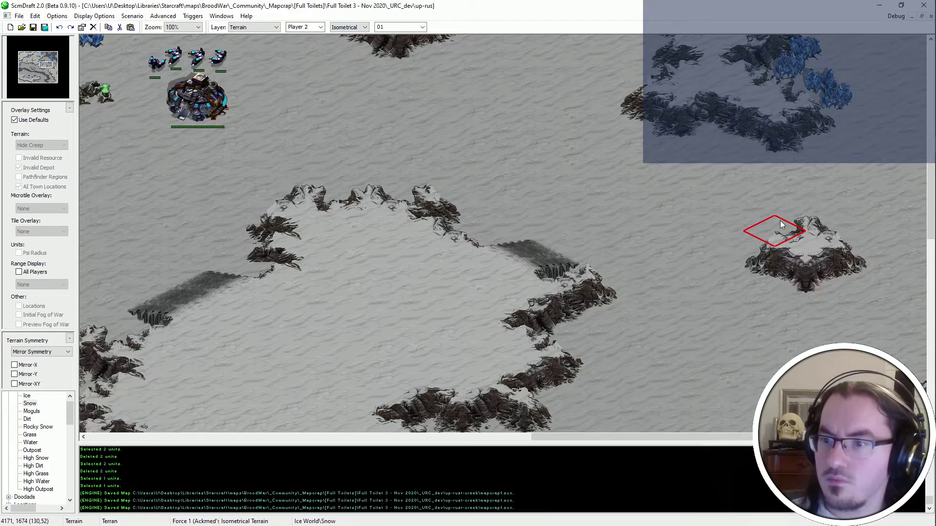
pyautogui.hotkey('ctrl', 'z')
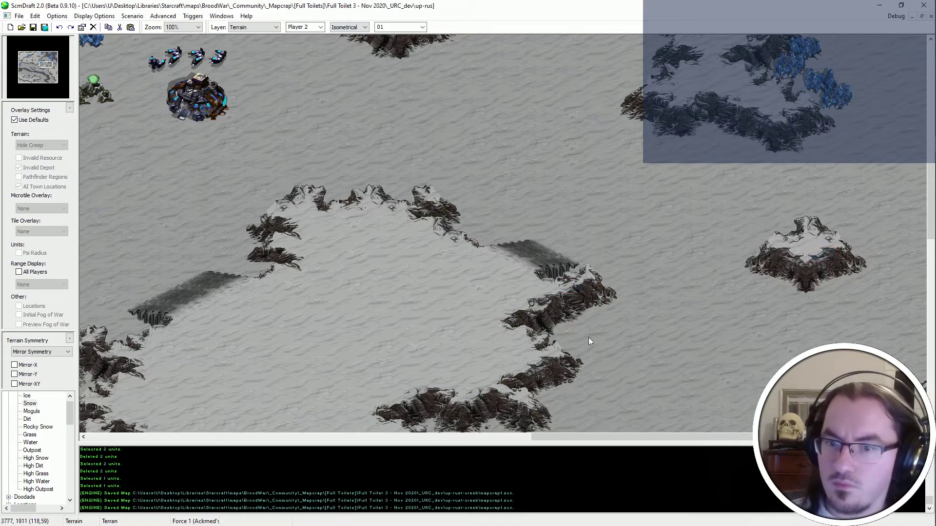
pyautogui.click(788, 229)
pyautogui.click(790, 232)
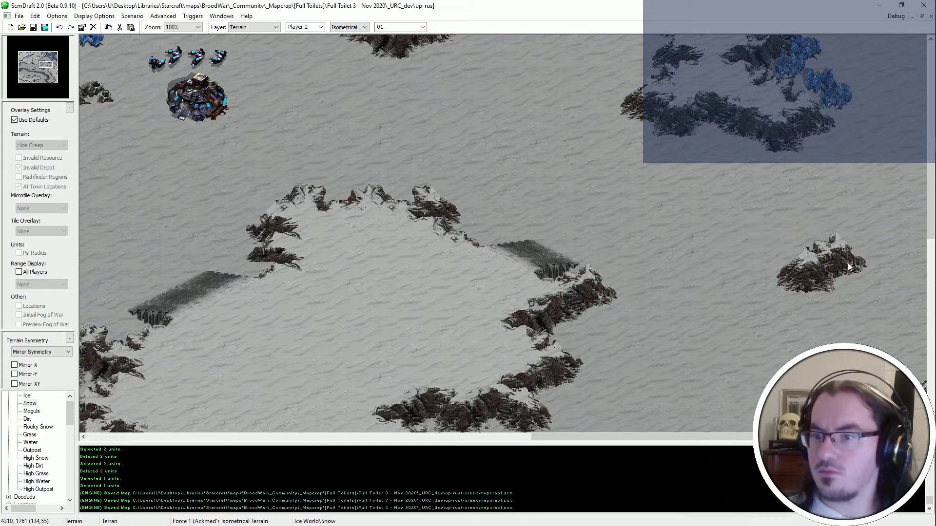
pyautogui.rightClick(823, 259)
pyautogui.hotkey('ctrl', 'z')
pyautogui.hotkey('ctrl', 'z')
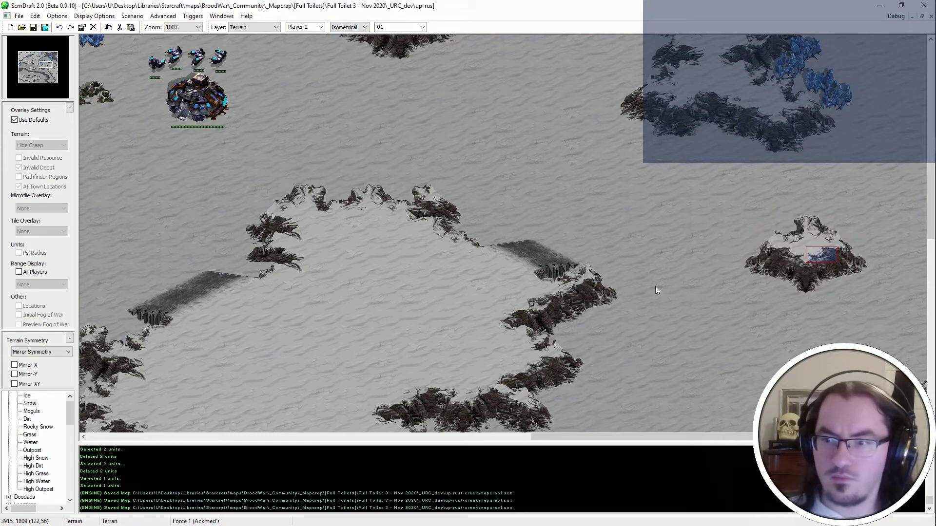
pyautogui.press('Escape')
pyautogui.moveTo(576, 391); pyautogui.dragTo(517, 347, button='middle')
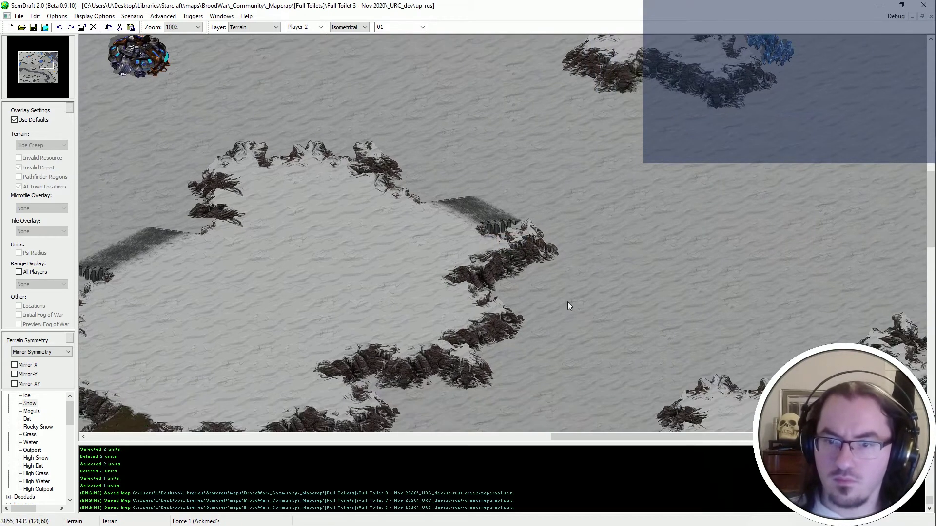
# Try assembling individual indexed cliff tiles on the open snow east of the plateau.
pyautogui.click(367, 28)
pyautogui.click(373, 61)
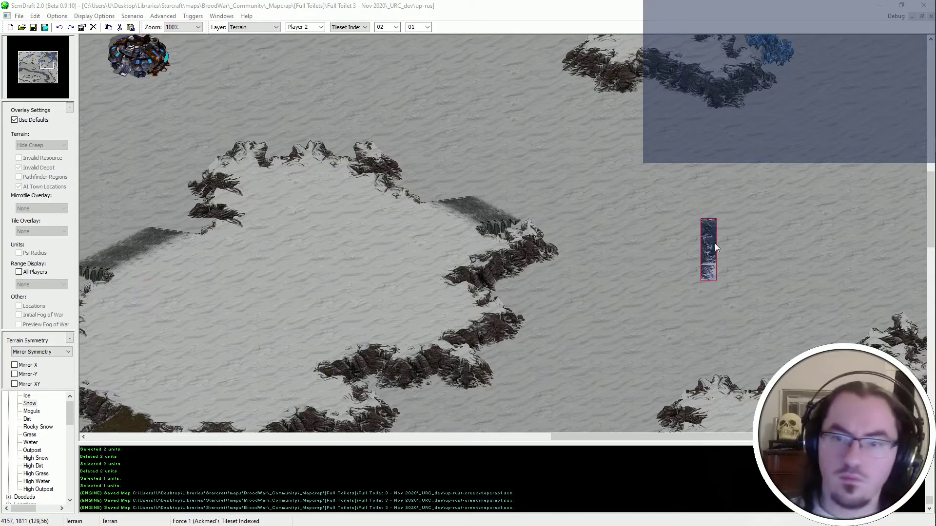
pyautogui.scroll(1, 714, 244)
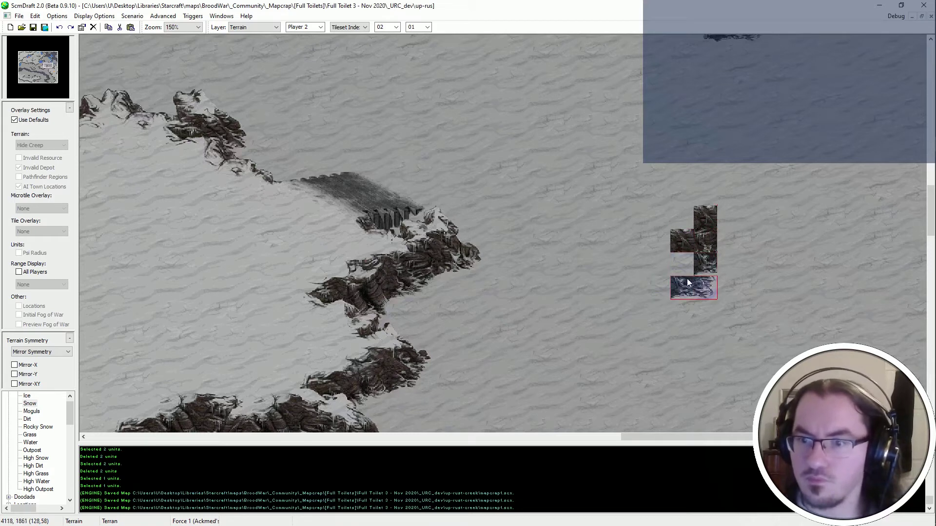
pyautogui.hotkey('ctrl', 'z')
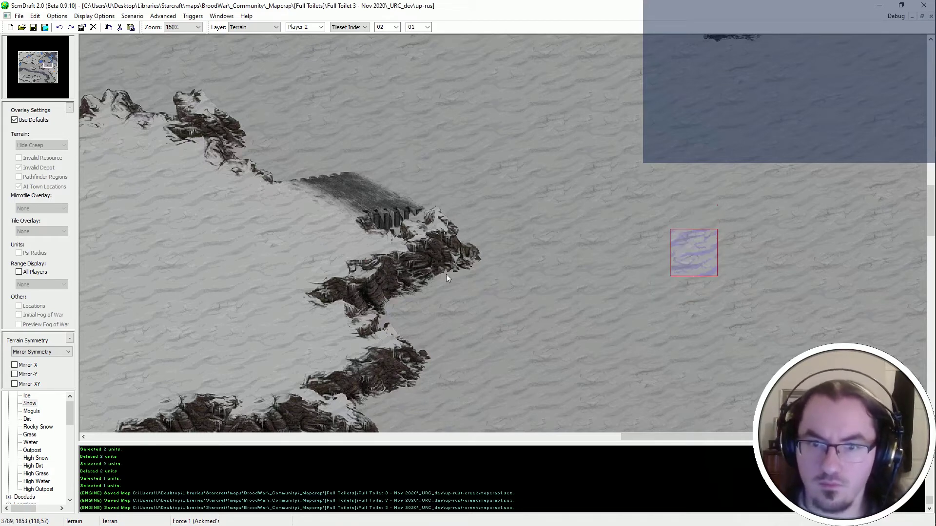
# Fill the gap in the cliff above the plateau's northwestern ramp with indexed cliff tiles.
pyautogui.scroll(-1, 575, 302)
pyautogui.scroll(3, 355, 180)
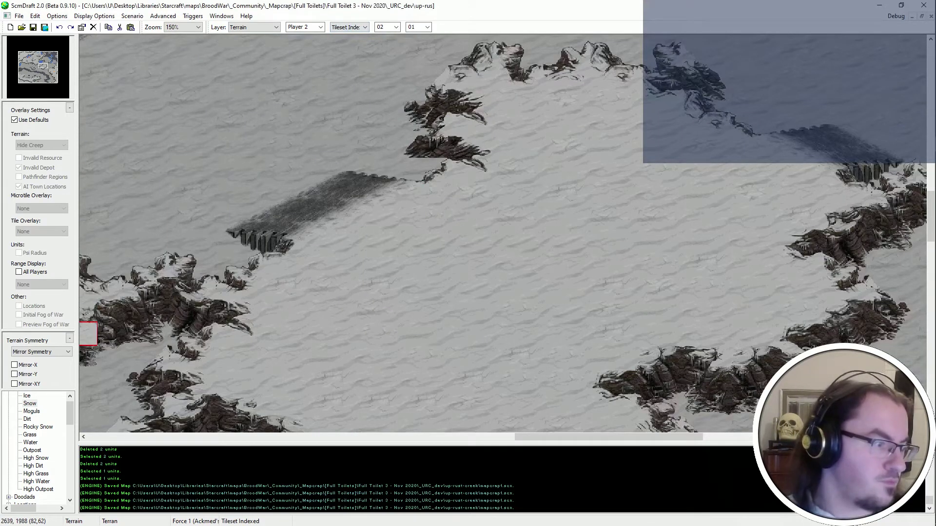
pyautogui.click(532, 348)
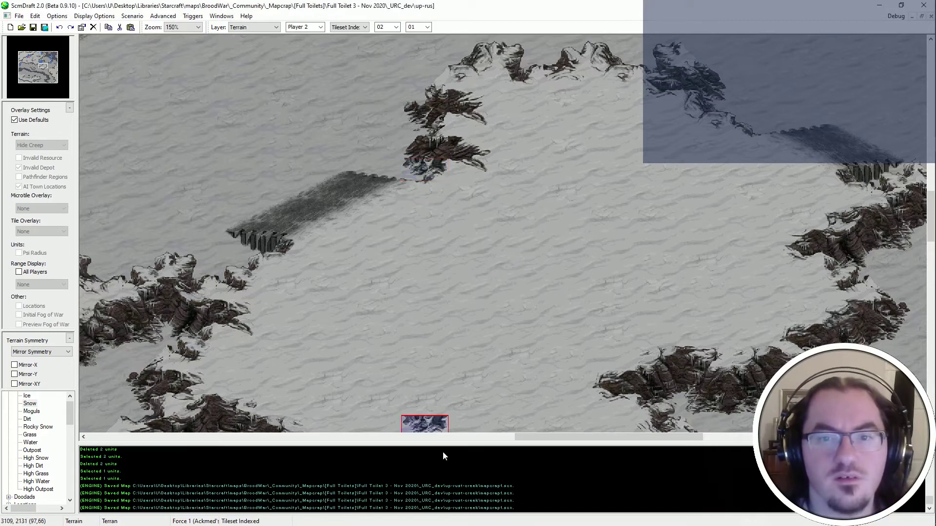
pyautogui.scroll(1, 554, 241)
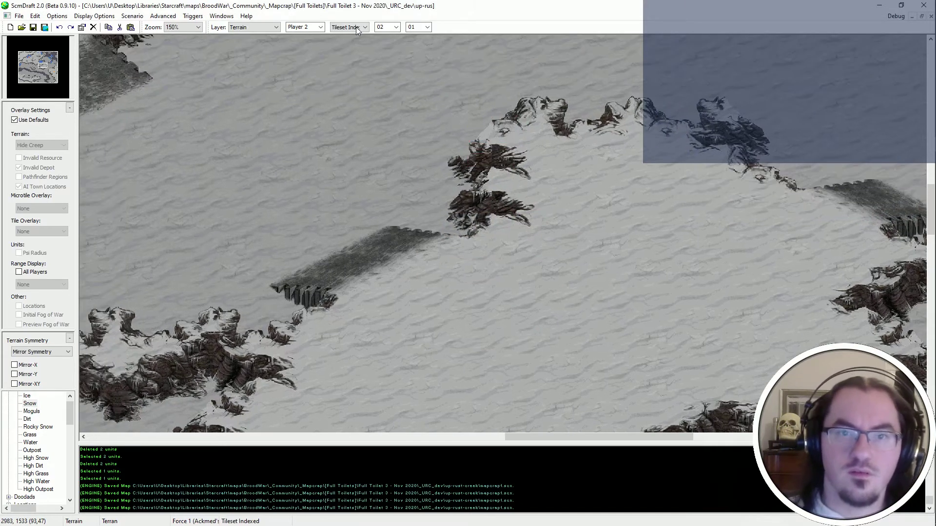
# Try different High Snow outcrop variants on the low ground northwest of the plateau.
pyautogui.click(348, 112)
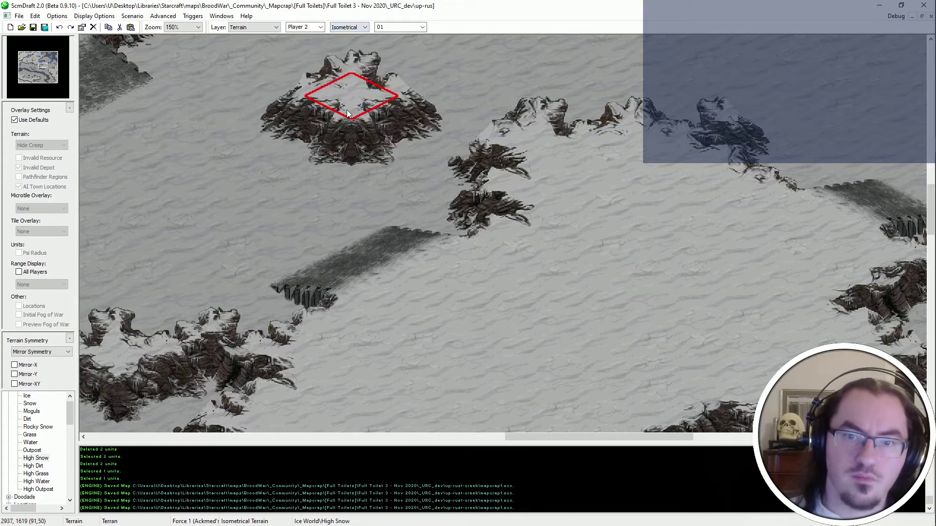
pyautogui.hotkey('ctrl', 'z')
pyautogui.click(348, 113)
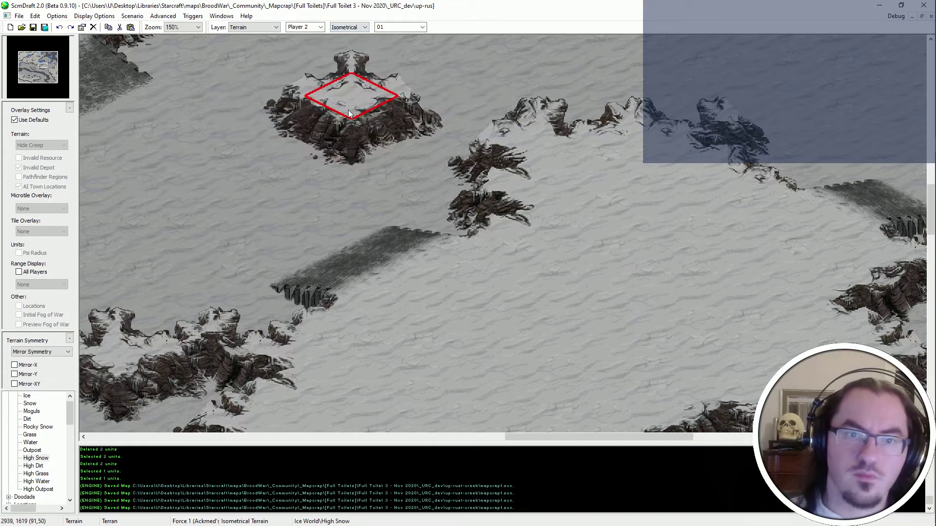
pyautogui.hotkey('ctrl', 'z')
pyautogui.click(347, 116)
pyautogui.hotkey('ctrl', 'z')
pyautogui.hotkey('ctrl', 'y')
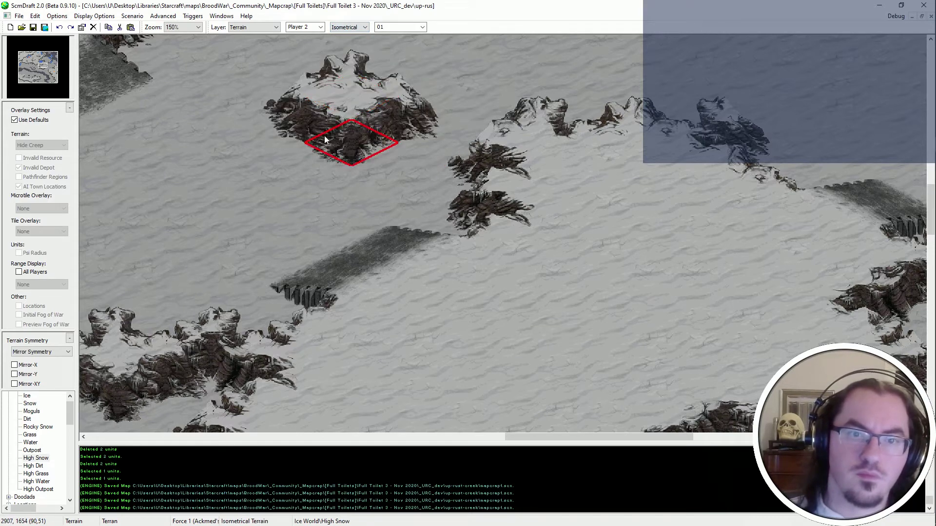
pyautogui.click(319, 136)
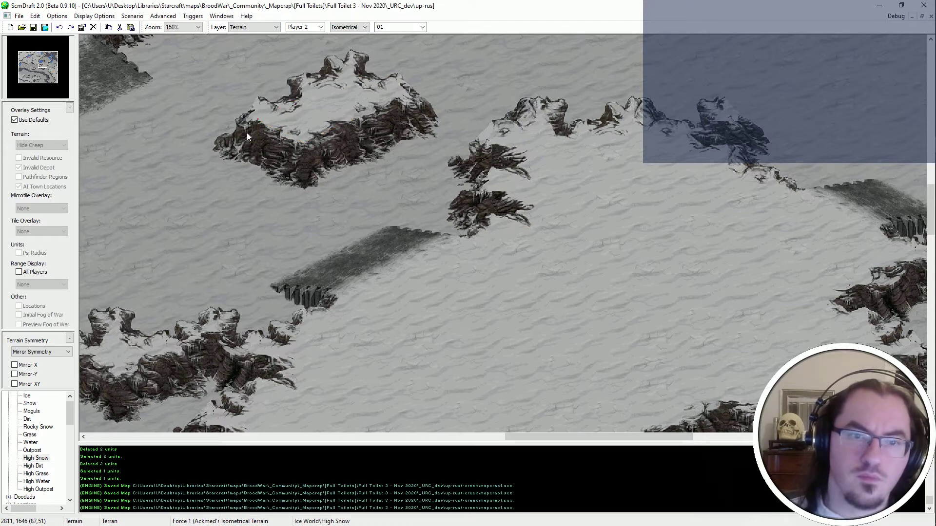
pyautogui.hotkey('ctrl', 'z')
pyautogui.hotkey('ctrl', 'z')
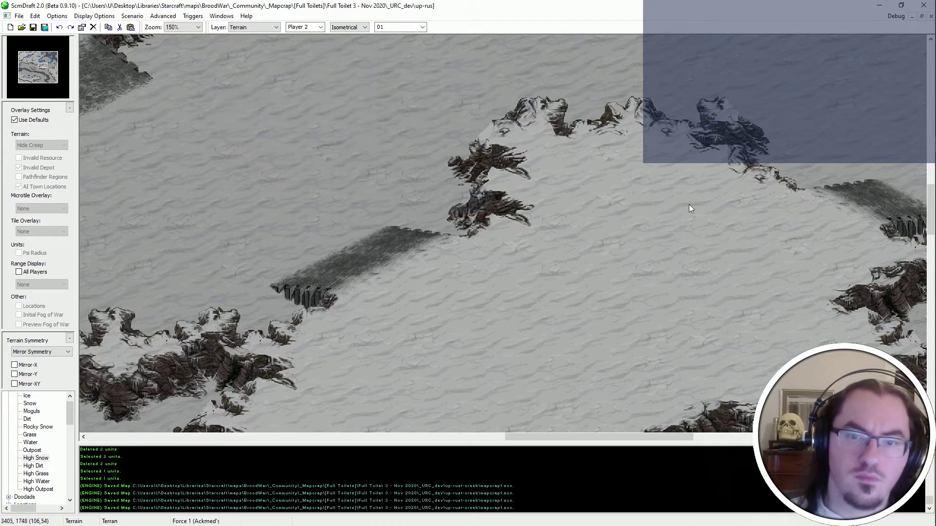
pyautogui.moveTo(567, 245); pyautogui.dragTo(502, 274, button='middle')
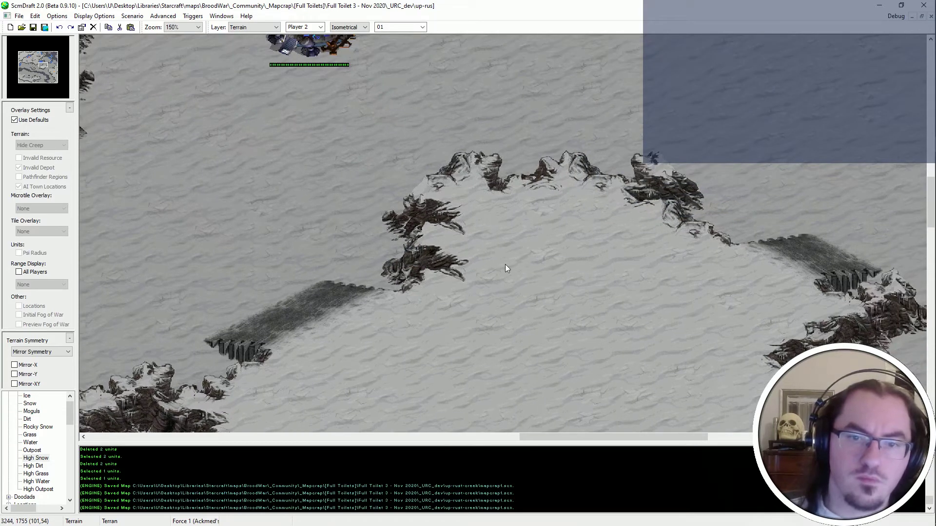
# Copy the mineral line and geyser of the base north of the plateau onto the low ground below the long western cliff.
pyautogui.scroll(-2, 505, 264)
pyautogui.moveTo(534, 354); pyautogui.dragTo(500, 306, button='middle')
pyautogui.scroll(-2, 520, 290)
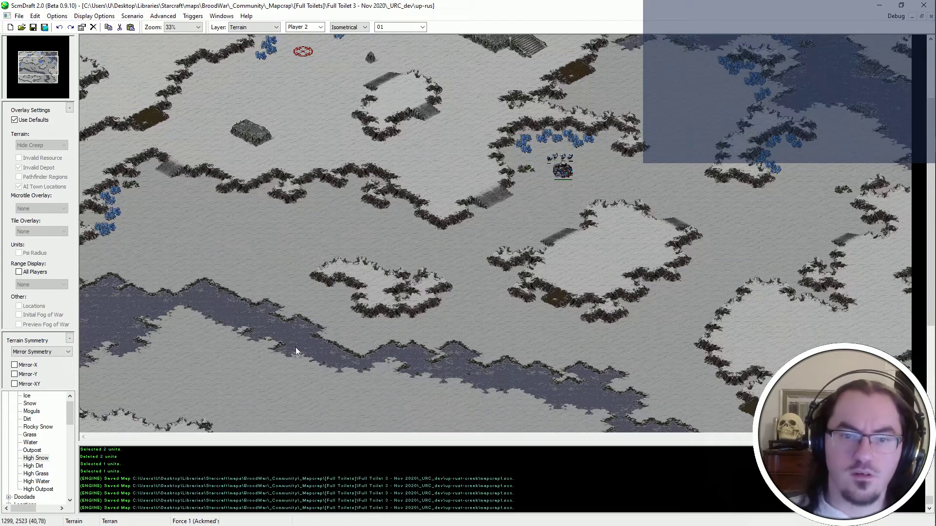
pyautogui.moveTo(308, 234); pyautogui.dragTo(464, 310)
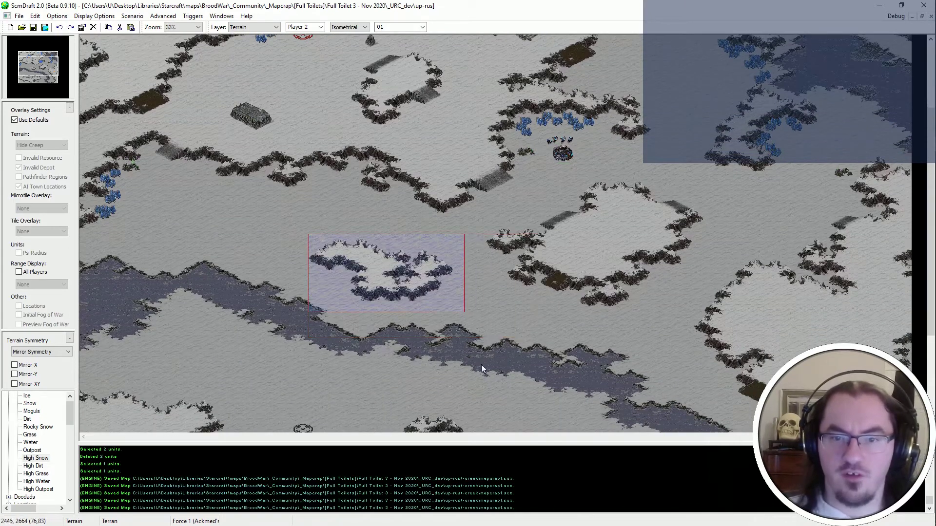
pyautogui.scroll(2, 332, 218)
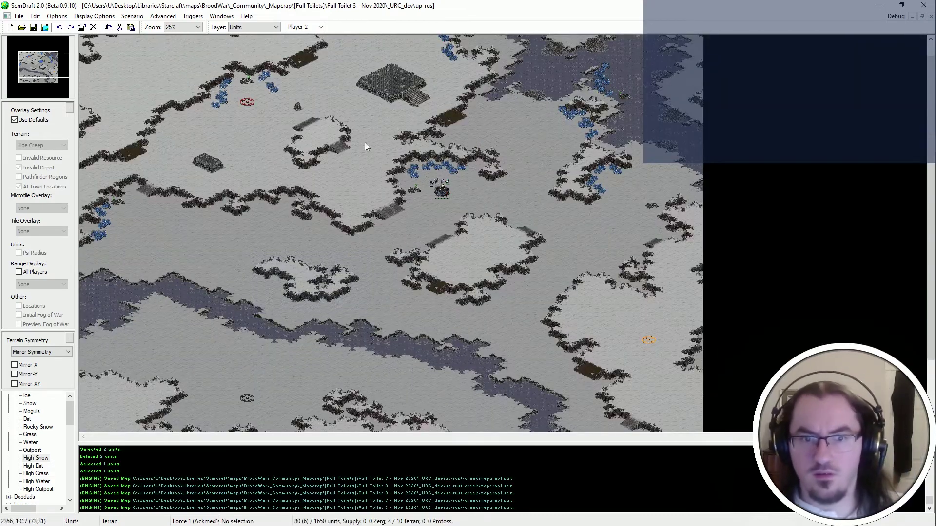
pyautogui.scroll(1, 751, 178)
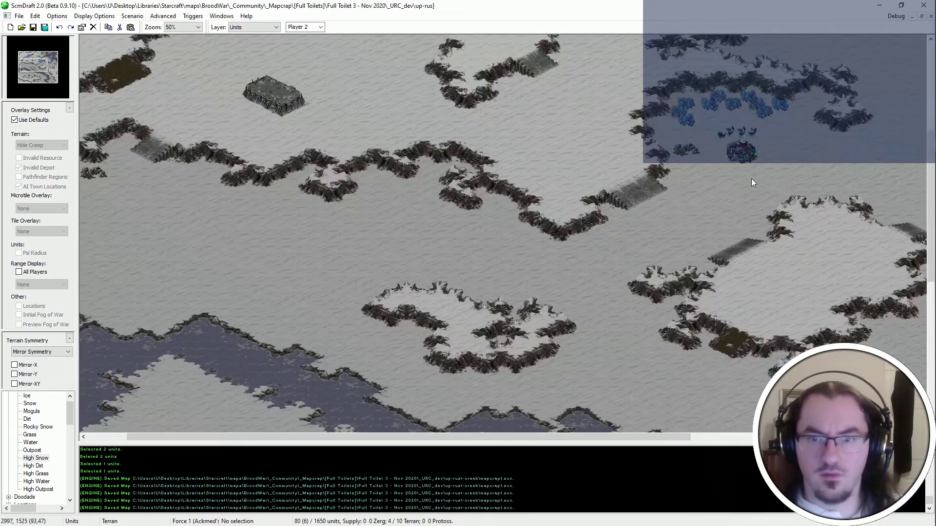
pyautogui.moveTo(671, 122); pyautogui.dragTo(669, 124)
pyautogui.keyDown('shift'); pyautogui.click(686, 150); pyautogui.keyUp('shift')
pyautogui.hotkey('ctrl', 'c')
pyautogui.hotkey('ctrl', 'v')
pyautogui.click(379, 255)
pyautogui.scroll(1, 372, 187)
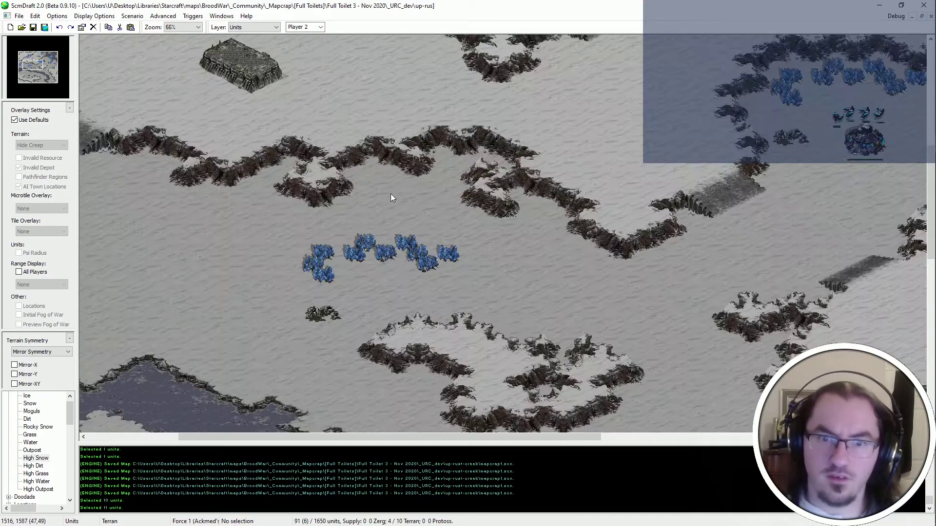
# Delete one of the copied mineral fields and move the remaining nine closer to the cliff, leaving the geyser in place.
pyautogui.moveTo(294, 223); pyautogui.dragTo(383, 302)
pyautogui.scroll(1, 403, 258)
pyautogui.moveTo(515, 214); pyautogui.dragTo(285, 279)
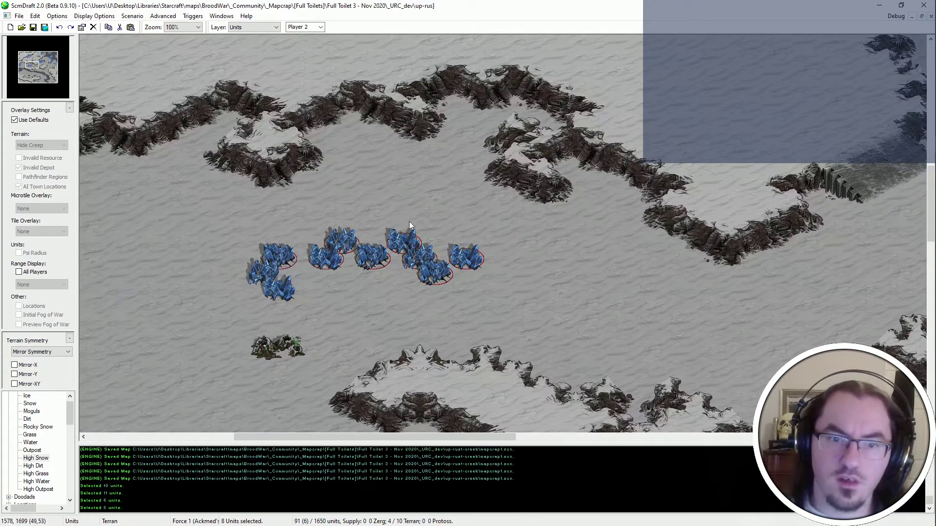
pyautogui.keyDown('shift'); pyautogui.click(281, 276); pyautogui.keyUp('shift')
pyautogui.hotkey('ctrl', 'x')
pyautogui.click(276, 282)
pyautogui.press('Delete')
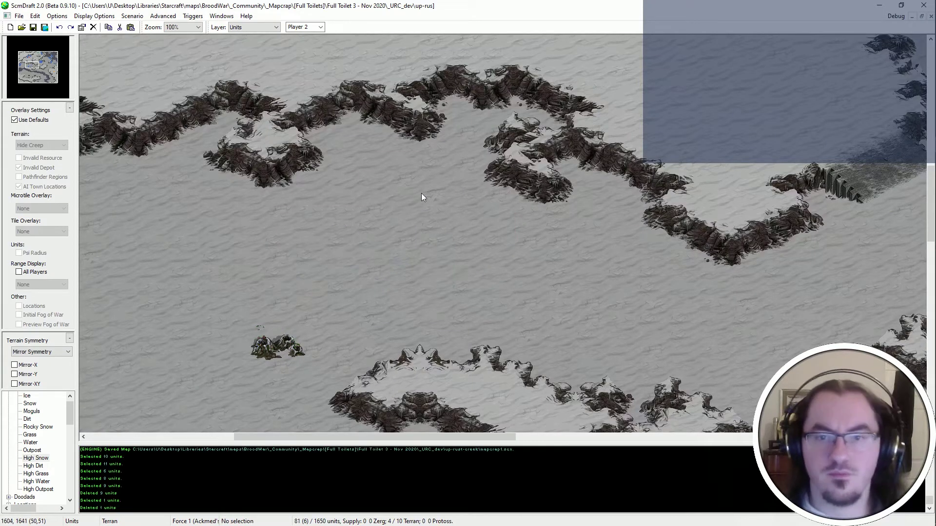
pyautogui.hotkey('ctrl', 'v')
pyautogui.click(424, 216)
# Move the two westernmost mineral fields against the eastern side of the western cliff outcrop.
pyautogui.scroll(1, 320, 209)
pyautogui.moveTo(285, 209); pyautogui.dragTo(360, 293)
pyautogui.hotkey('ctrl', 'x')
pyautogui.hotkey('ctrl', 'v')
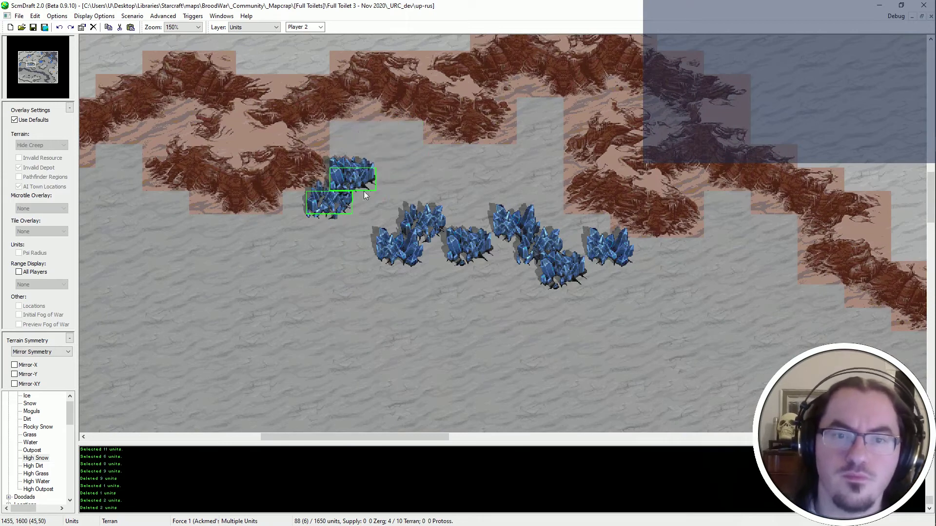
pyautogui.click(355, 187)
# Move the next two mineral fields up against the cliff between the two outcrops.
pyautogui.click(423, 218)
pyautogui.hotkey('ctrl', 'x')
pyautogui.hotkey('ctrl', 'v')
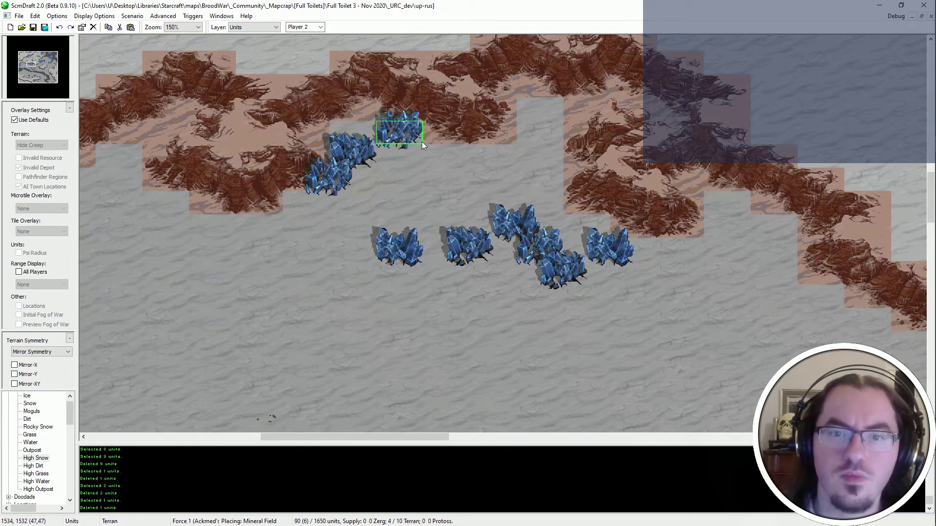
pyautogui.click(431, 142)
pyautogui.click(376, 237)
pyautogui.hotkey('ctrl', 'x')
pyautogui.hotkey('ctrl', 'v')
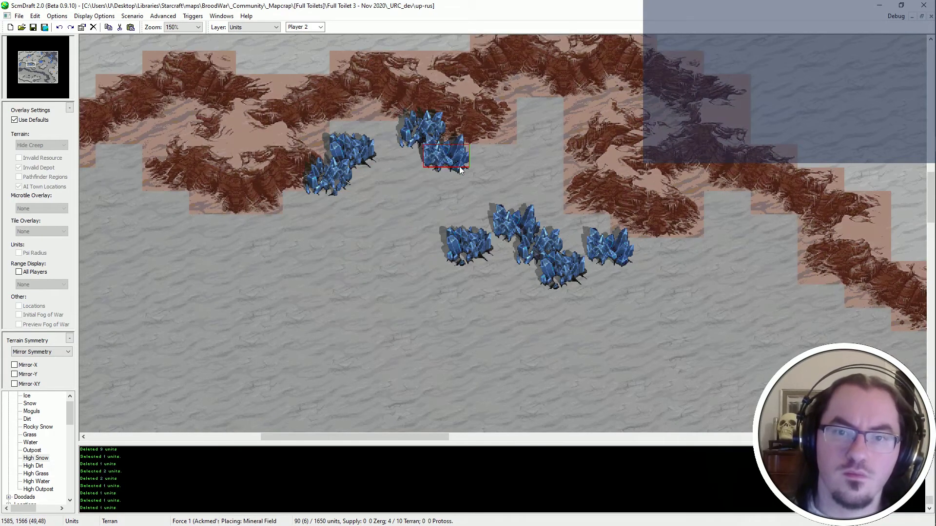
pyautogui.click(455, 165)
# Move two more mineral fields into the cliff recess and against the western side of the eastern outcrop.
pyautogui.hotkey('ctrl', 'x')
pyautogui.hotkey('ctrl', 'v')
pyautogui.click(531, 141)
pyautogui.click(509, 224)
pyautogui.hotkey('ctrl', 'x')
pyautogui.hotkey('ctrl', 'v')
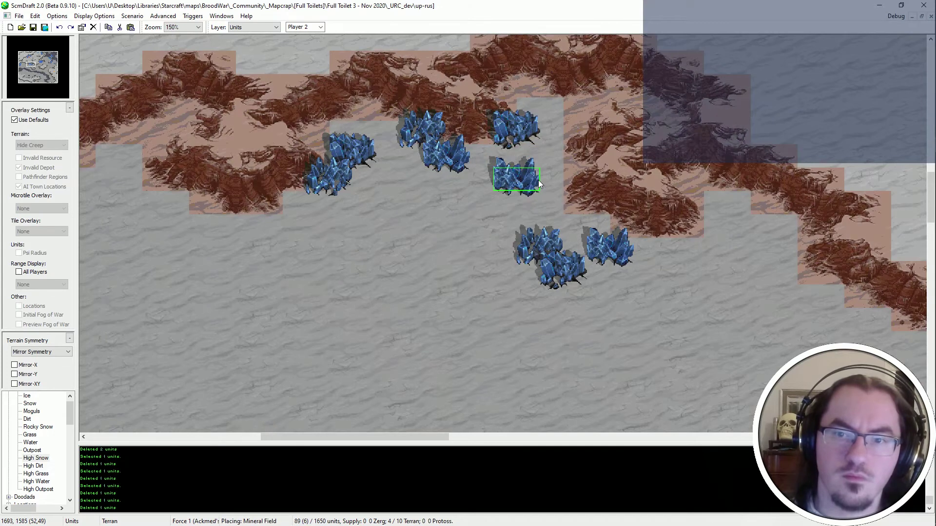
pyautogui.click(553, 192)
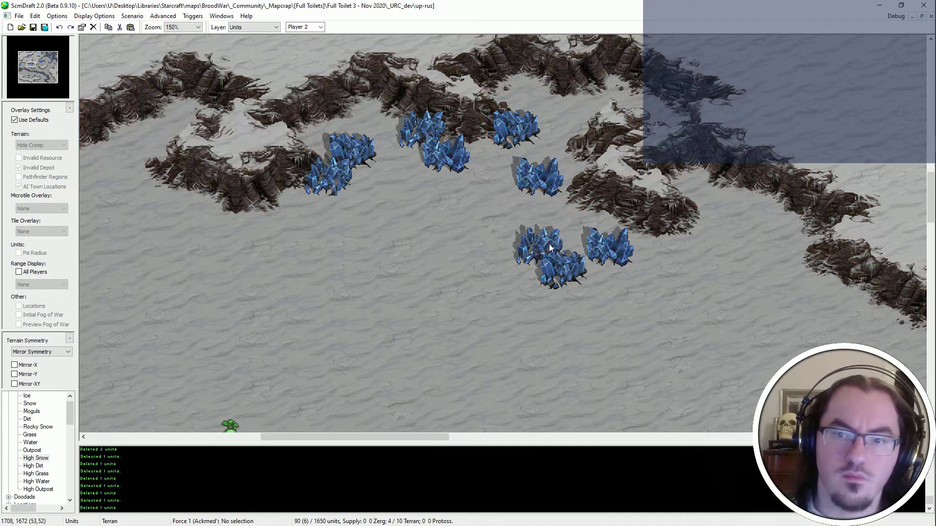
# Arrange the last three mineral fields in a diagonal line along the lower edge of the eastern outcrop.
pyautogui.hotkey('ctrl', 'v')
pyautogui.click(536, 218)
pyautogui.click(570, 294)
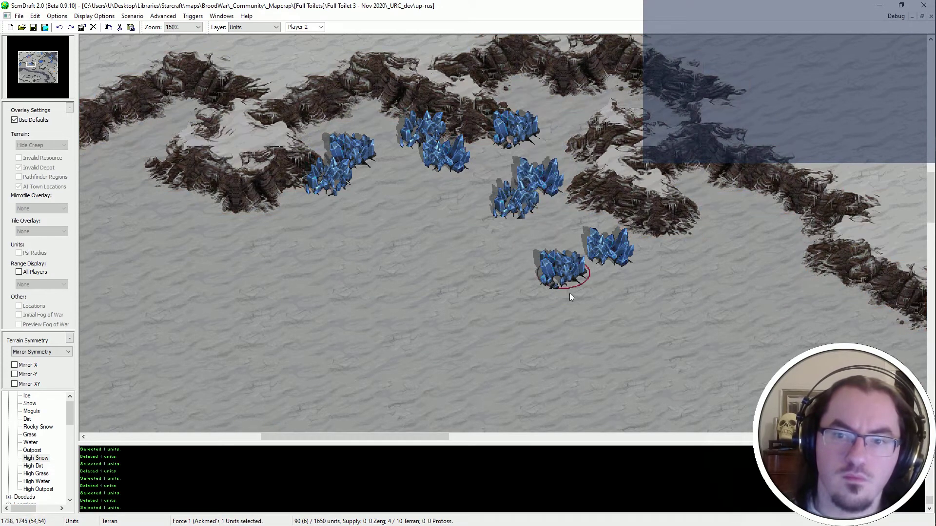
pyautogui.hotkey('ctrl', 'x')
pyautogui.hotkey('ctrl', 'v')
pyautogui.click(580, 229)
pyautogui.click(615, 254)
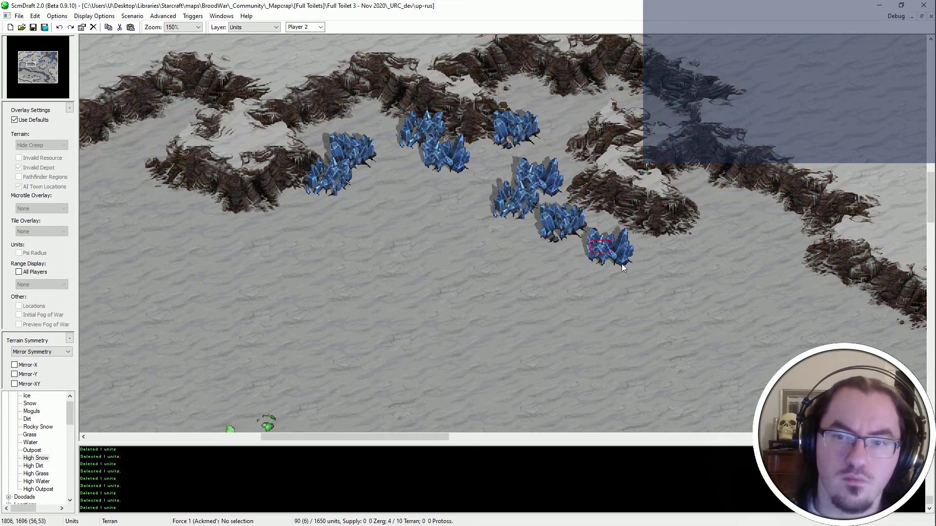
pyautogui.hotkey('ctrl', 'x')
pyautogui.hotkey('ctrl', 'v')
pyautogui.click(597, 257)
# Move the vespene geyser north so it sits just below the western cliff outcrop.
pyautogui.moveTo(618, 105); pyautogui.dragTo(309, 305)
pyautogui.press('Down')
pyautogui.press('Left')
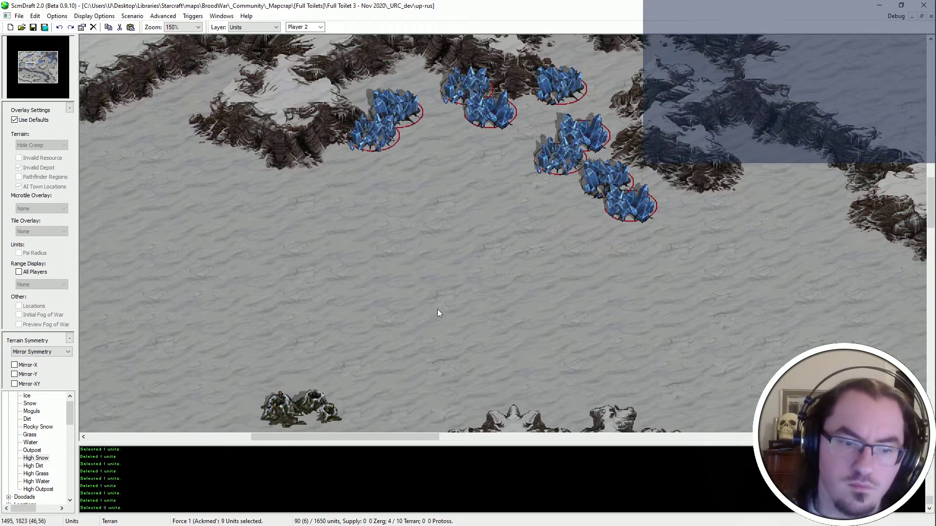
pyautogui.moveTo(436, 271); pyautogui.dragTo(227, 432)
pyautogui.hotkey('ctrl', 'x')
pyautogui.hotkey('ctrl', 'v')
pyautogui.click(281, 210)
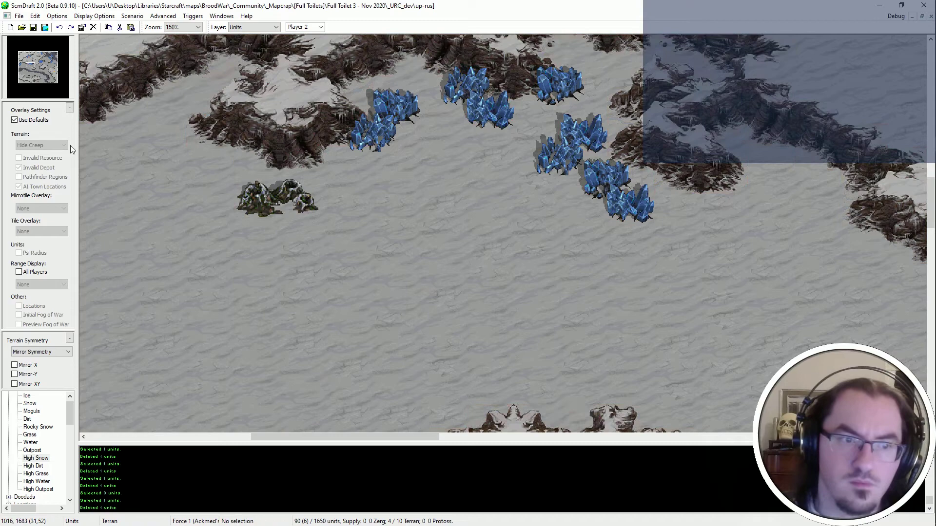
# Turn off the default overlay settings to display invalid depot areas and AI town locations around the new base.
pyautogui.click(44, 123)
pyautogui.press('Up')
pyautogui.press('Right')
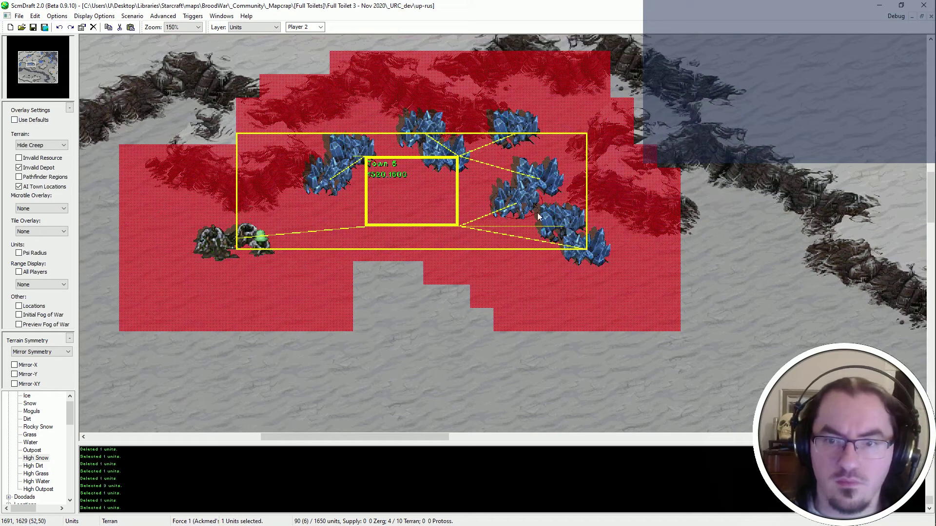
pyautogui.press('Right')
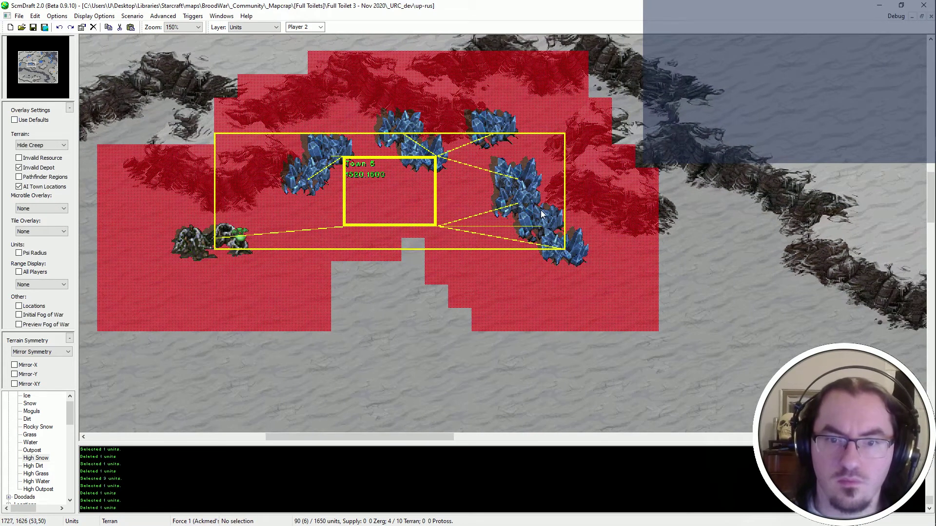
# Shift the three lower mineral fields of the eastern diagonal line one tile east.
pyautogui.press('Down')
pyautogui.press('Right')
pyautogui.moveTo(568, 174); pyautogui.dragTo(512, 236)
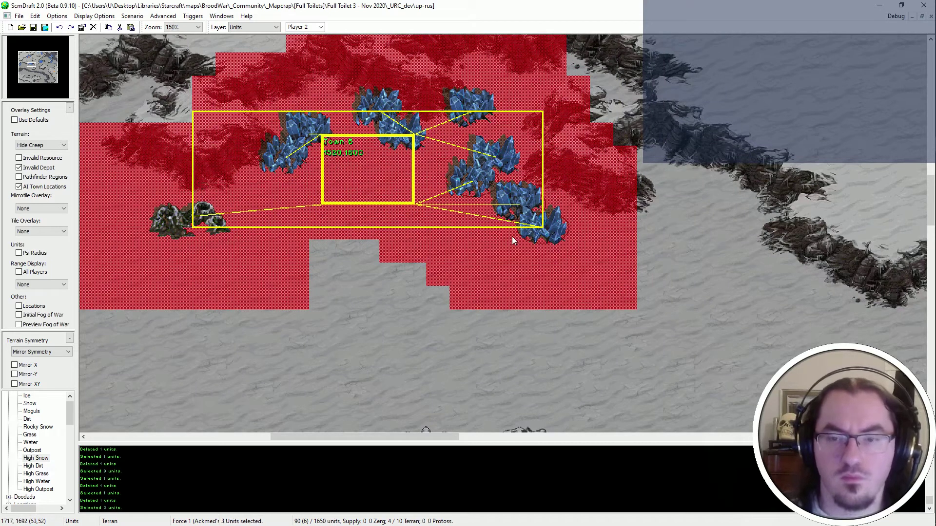
pyautogui.hotkey('ctrl', 'x')
pyautogui.hotkey('ctrl', 'v')
pyautogui.click(546, 223)
# Move the uppermost field of the eastern mineral group up directly beneath the northeastern field.
pyautogui.click(491, 151)
pyautogui.hotkey('ctrl', 'x')
pyautogui.hotkey('ctrl', 'v')
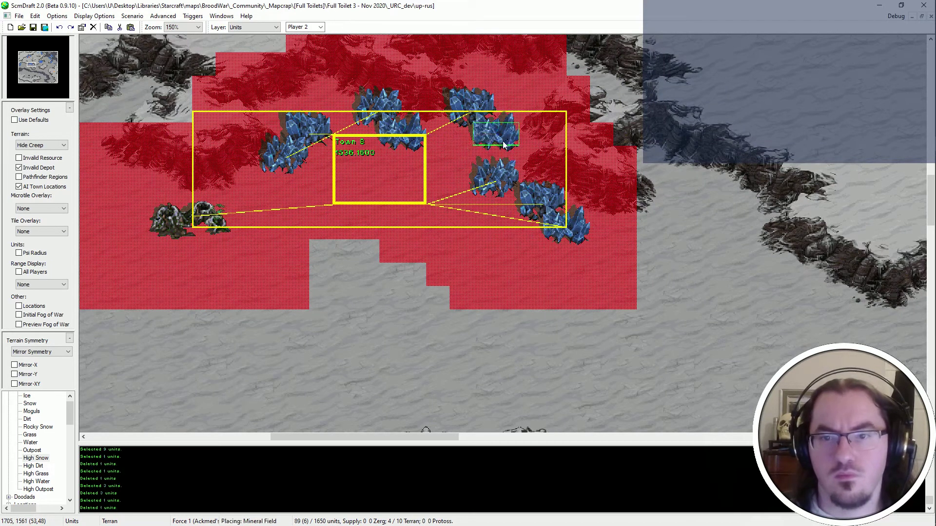
pyautogui.click(503, 140)
pyautogui.click(401, 129)
pyautogui.hotkey('ctrl', 'x')
pyautogui.hotkey('ctrl', 'v')
pyautogui.click(362, 96)
pyautogui.moveTo(362, 97); pyautogui.dragTo(395, 145)
pyautogui.hotkey('ctrl', 'x')
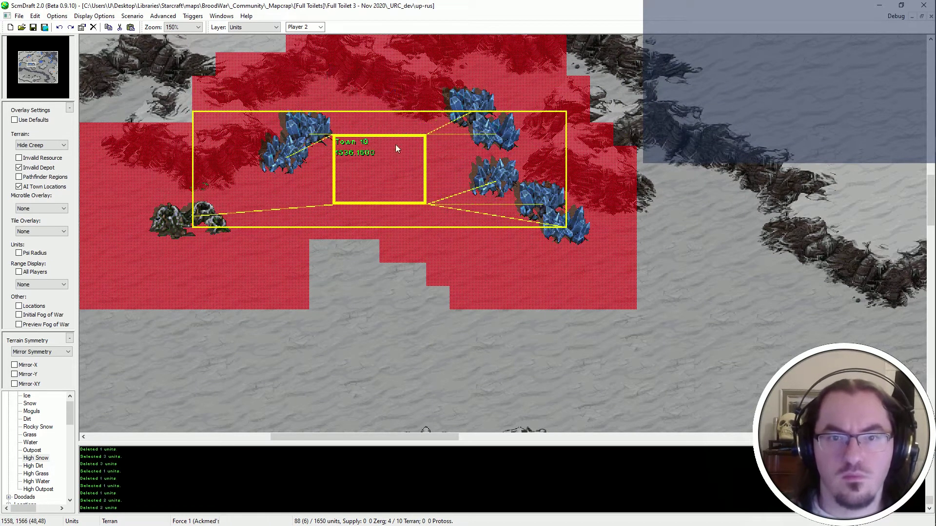
pyautogui.hotkey('ctrl', 'z')
pyautogui.hotkey('ctrl', 'z')
pyautogui.moveTo(674, 73); pyautogui.dragTo(281, 300)
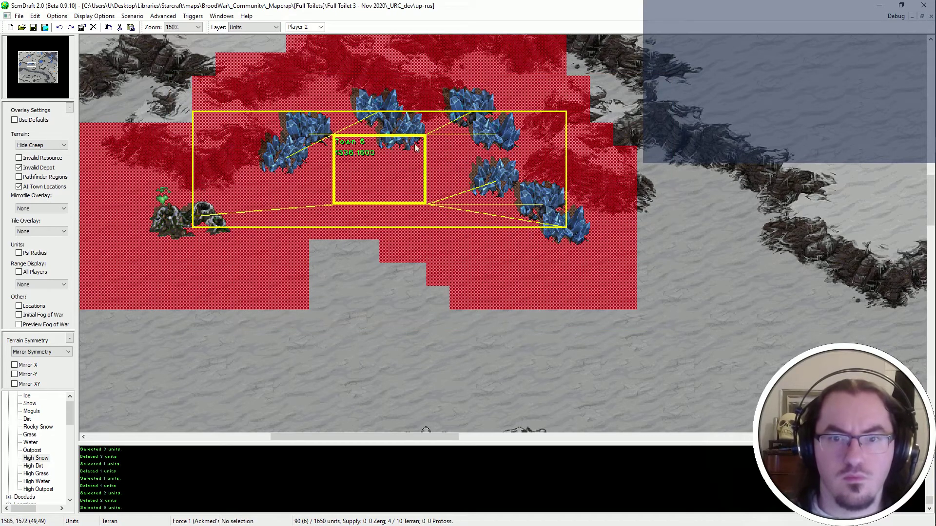
pyautogui.click(474, 161)
# Reposition the two western mineral fields as a diagonal pair beside the western cliff outcrop.
pyautogui.click(299, 137)
pyautogui.hotkey('ctrl', 'x')
pyautogui.hotkey('ctrl', 'v')
pyautogui.click(273, 195)
pyautogui.moveTo(273, 195); pyautogui.dragTo(293, 162)
pyautogui.hotkey('ctrl', 'x')
pyautogui.hotkey('ctrl', 'v')
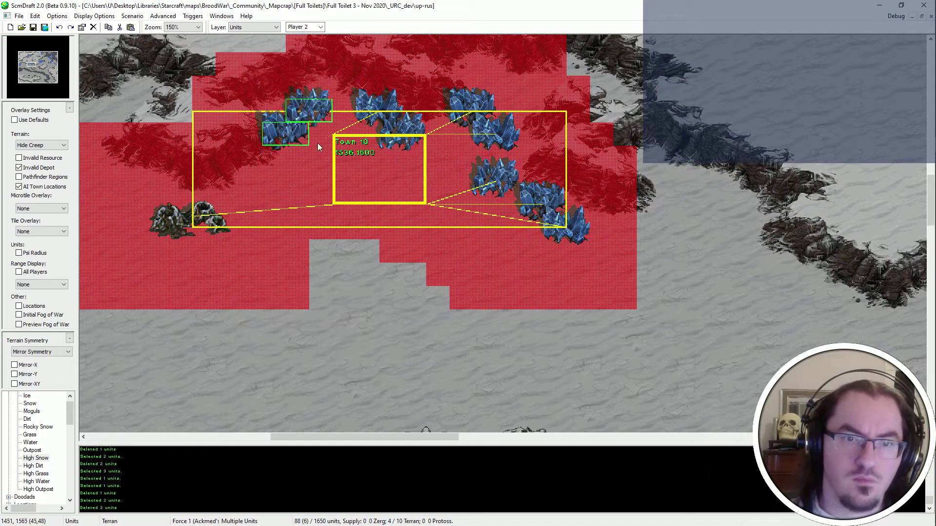
pyautogui.click(315, 158)
# Re-place the lower of the two northern mineral fields at the upper edge of the town location.
pyautogui.click(393, 140)
pyautogui.hotkey('ctrl', 'x')
pyautogui.hotkey('ctrl', 'v')
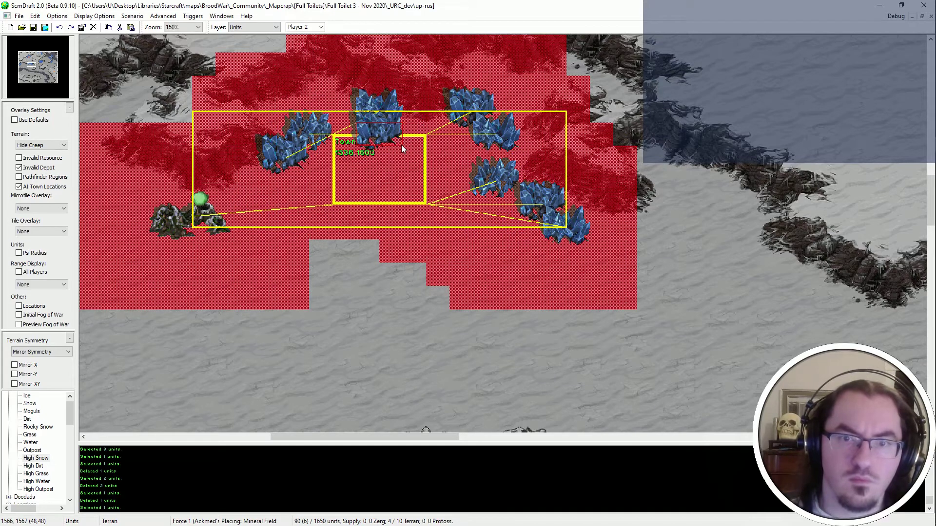
pyautogui.click(412, 144)
# Replace the upper northeastern mineral field with a copy of the field at the head of the eastern diagonal line.
pyautogui.click(511, 142)
pyautogui.press('Delete')
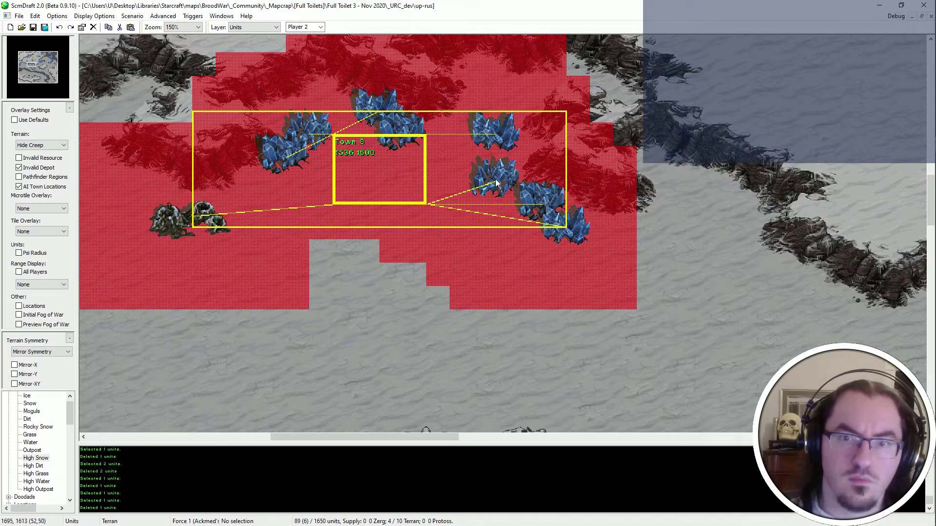
pyautogui.click(493, 182)
pyautogui.hotkey('ctrl', 'c')
pyautogui.hotkey('ctrl', 'v')
pyautogui.click(471, 111)
pyautogui.moveTo(705, 299); pyautogui.dragTo(307, 141)
pyautogui.click(480, 257)
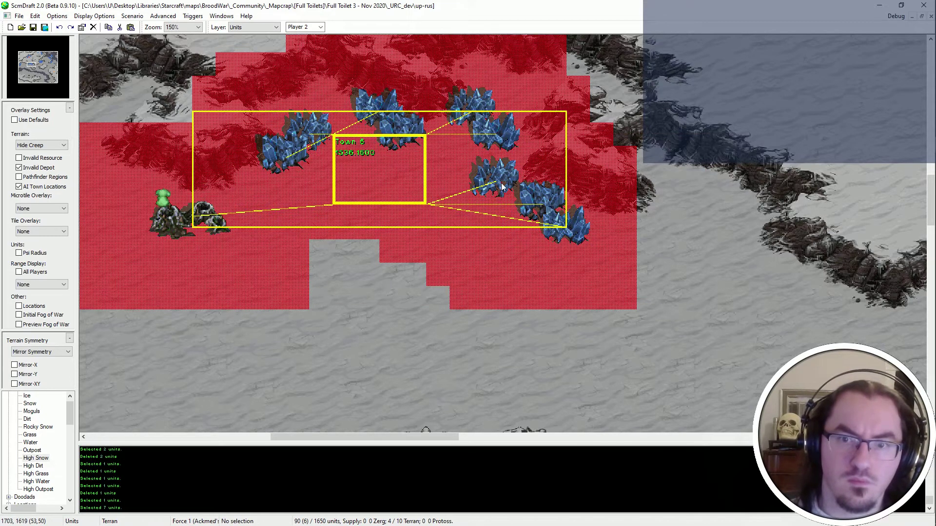
# Rebuild the eastern diagonal mineral line, re-placing its upper field and bringing the middle field one tile west.
pyautogui.click(501, 182)
pyautogui.press('Delete')
pyautogui.click(539, 202)
pyautogui.hotkey('ctrl', 'x')
pyautogui.hotkey('ctrl', 'v')
pyautogui.click(496, 178)
pyautogui.click(549, 235)
pyautogui.hotkey('ctrl', 'c')
pyautogui.hotkey('ctrl', 'v')
pyautogui.click(519, 203)
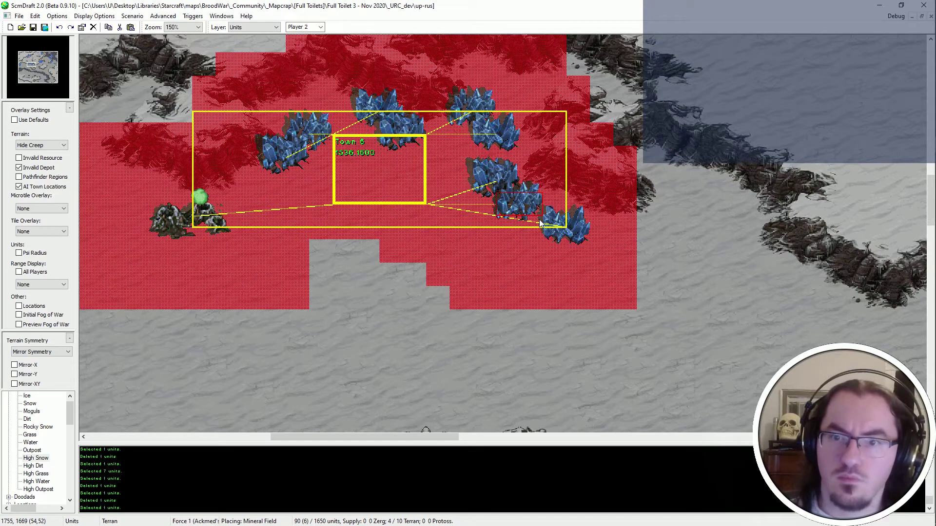
# Review the new base's mineral and geyser layout with all of its resources selected.
pyautogui.moveTo(629, 301); pyautogui.dragTo(171, 64)
pyautogui.moveTo(286, 265); pyautogui.dragTo(340, 297, button='middle')
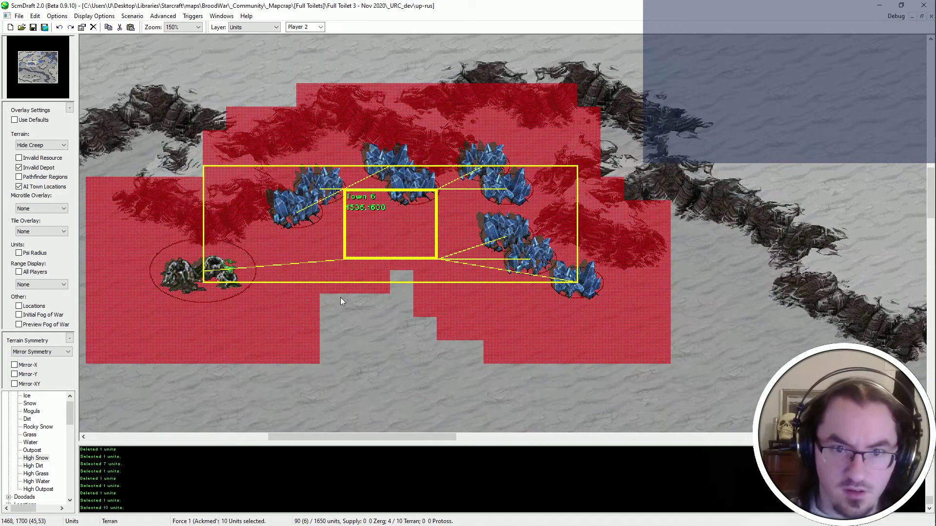
pyautogui.keyDown('ctrl'); pyautogui.scroll(-2, 341, 297); pyautogui.keyUp('ctrl')
pyautogui.click(344, 289)
pyautogui.keyDown('ctrl'); pyautogui.scroll(2, 347, 263); pyautogui.keyUp('ctrl')
pyautogui.moveTo(279, 285); pyautogui.dragTo(268, 291)
pyautogui.moveTo(310, 258); pyautogui.dragTo(334, 266)
# Select the base's vespene geyser and save the map.
pyautogui.moveTo(273, 285); pyautogui.dragTo(134, 409)
pyautogui.moveTo(267, 403); pyautogui.dragTo(322, 316, button='middle')
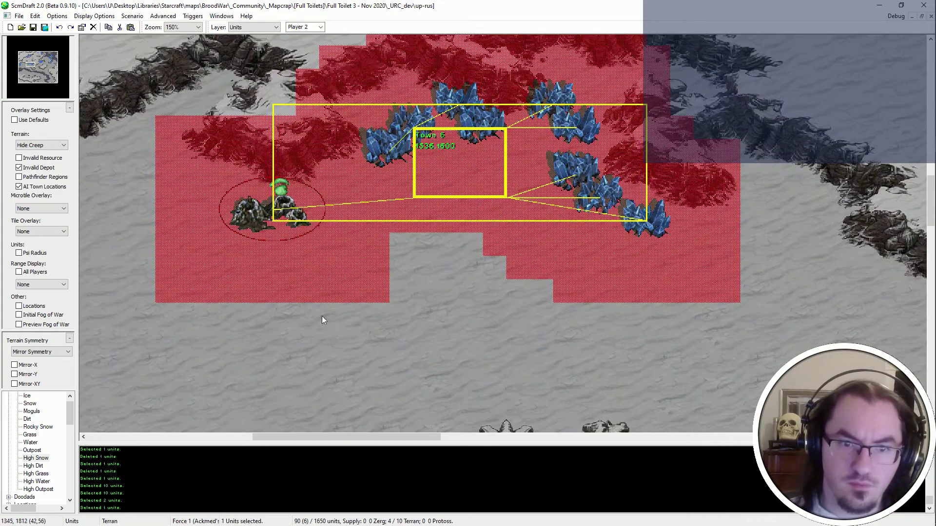
pyautogui.keyDown('ctrl'); pyautogui.scroll(-1, 370, 248); pyautogui.keyUp('ctrl')
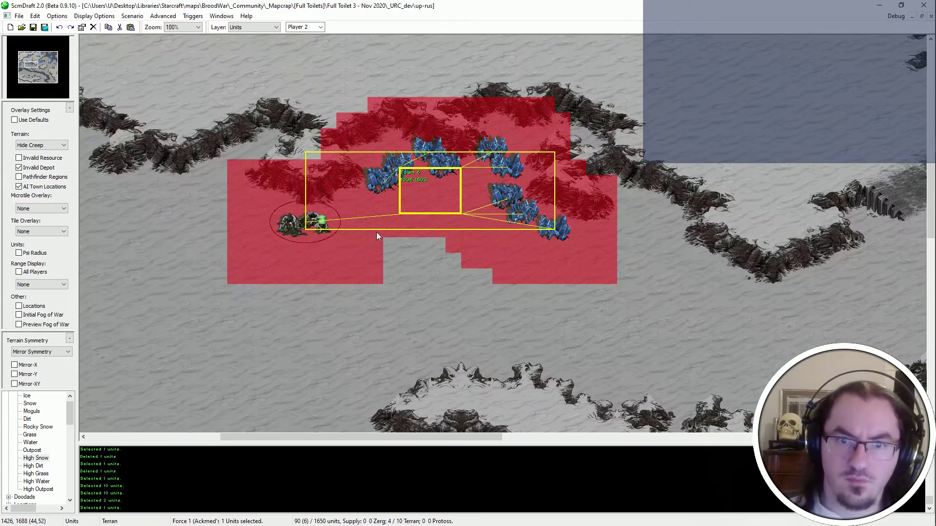
pyautogui.keyDown('ctrl'); pyautogui.scroll(1, 376, 233); pyautogui.keyUp('ctrl')
pyautogui.moveTo(493, 241); pyautogui.dragTo(472, 283, button='middle')
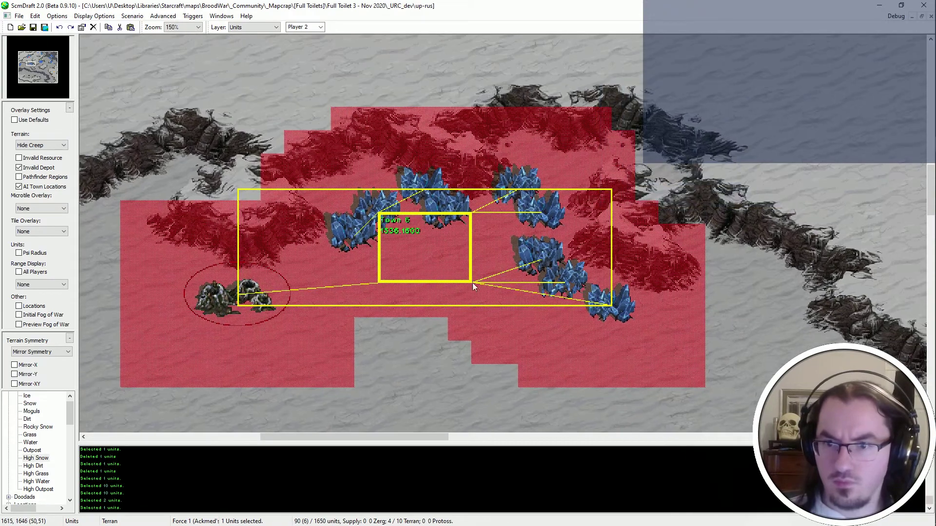
pyautogui.keyDown('ctrl'); pyautogui.scroll(-2, 473, 283); pyautogui.keyUp('ctrl')
pyautogui.hotkey('ctrl', 's')
pyautogui.keyDown('ctrl'); pyautogui.scroll(2, 397, 365); pyautogui.keyUp('ctrl')
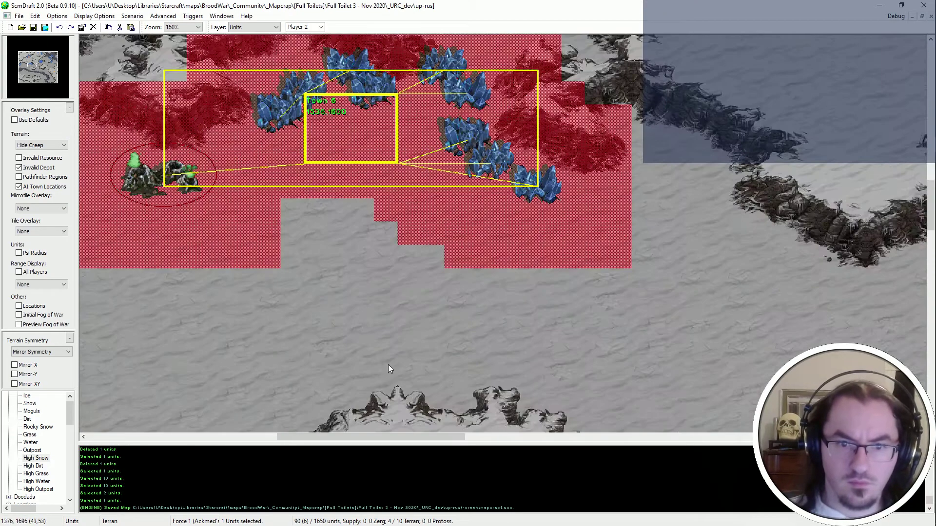
# Move the vespene geyser south to just above the northwestern end of the southern plateau and save the map.
pyautogui.hotkey('ctrl', 'x')
pyautogui.hotkey('ctrl', 'v')
pyautogui.click(444, 373)
pyautogui.keyDown('ctrl'); pyautogui.scroll(-1, 422, 288); pyautogui.keyUp('ctrl')
pyautogui.keyDown('ctrl'); pyautogui.scroll(1, 410, 292); pyautogui.keyUp('ctrl')
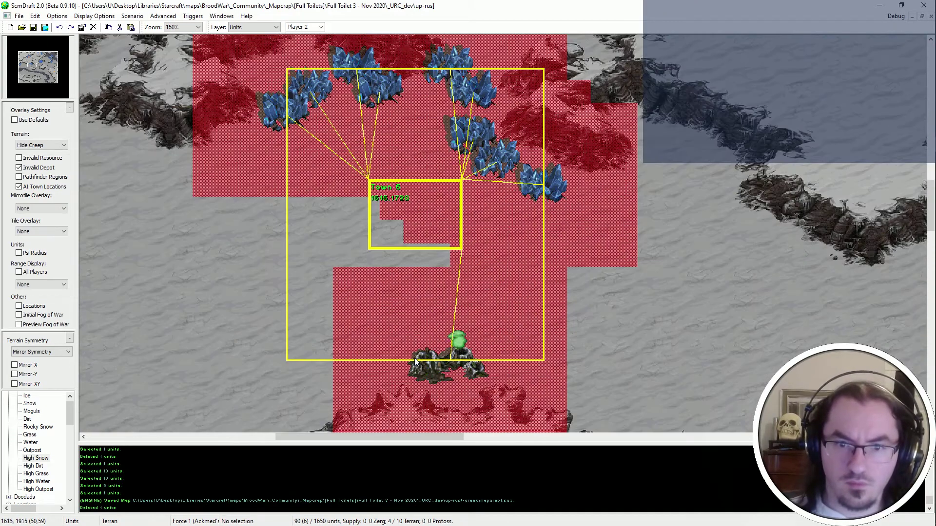
pyautogui.hotkey('ctrl', 'z')
pyautogui.hotkey('ctrl', 'v')
pyautogui.click(361, 363)
pyautogui.moveTo(551, 292); pyautogui.dragTo(518, 282, button='middle')
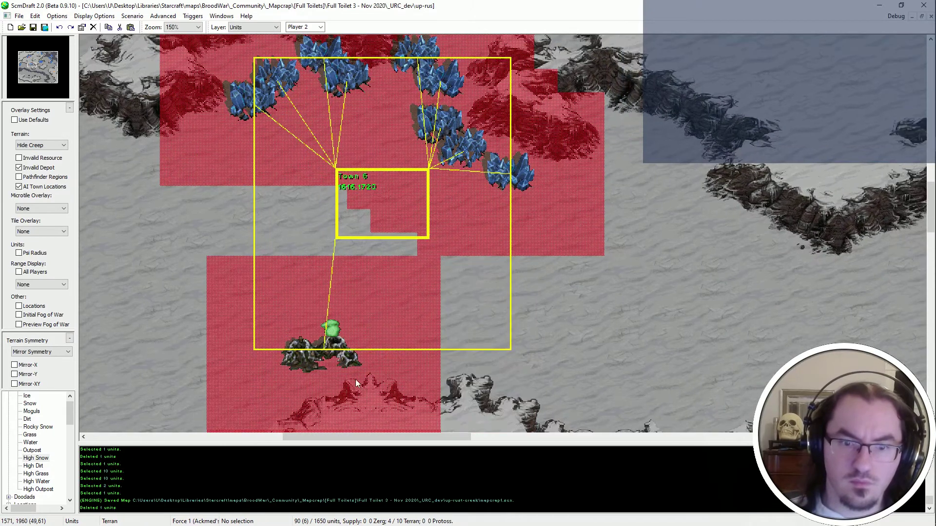
pyautogui.hotkey('ctrl', 's')
# Extend the southern plateau westward below the geyser with High Snow isometrical terrain.
pyautogui.hotkey('ctrl', 't')
pyautogui.keyDown('ctrl'); pyautogui.scroll(-1, 411, 266); pyautogui.keyUp('ctrl')
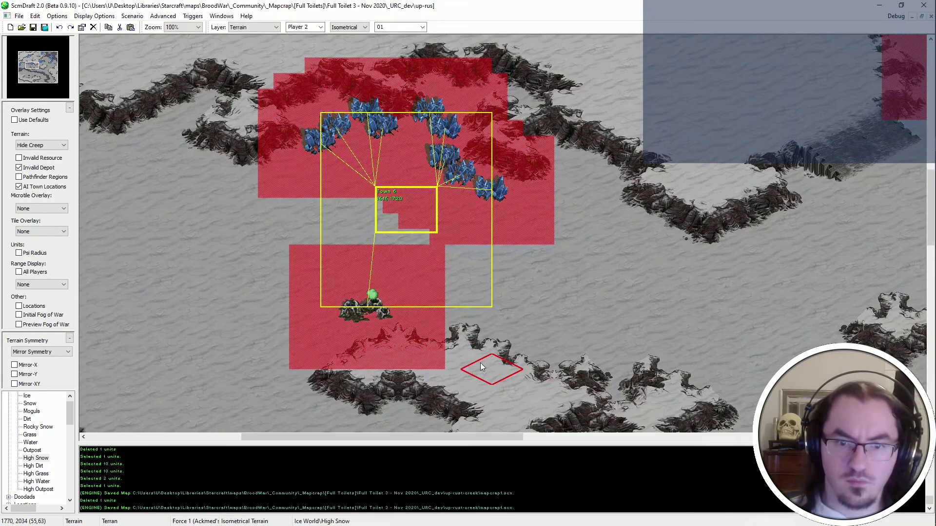
pyautogui.moveTo(486, 307); pyautogui.dragTo(418, 412, button='middle')
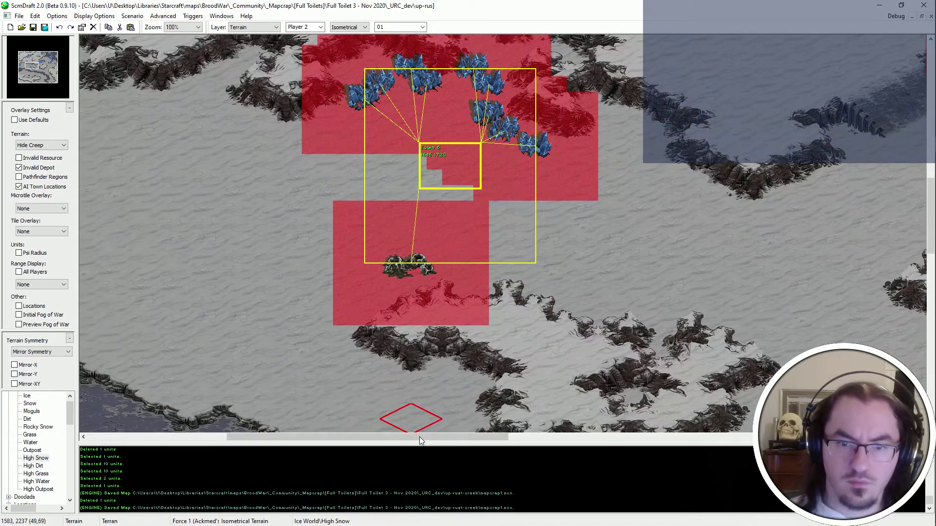
pyautogui.click(347, 309)
pyautogui.click(331, 291)
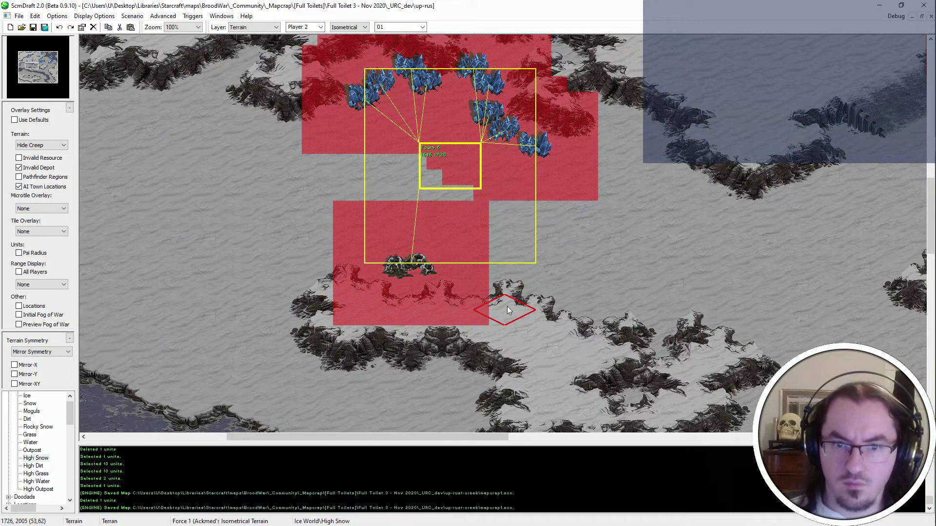
# Re-place the vespene geyser just above the extended plateau and restore the default overlay settings.
pyautogui.hotkey('ctrl', 'u')
pyautogui.click(419, 272)
pyautogui.press('Delete')
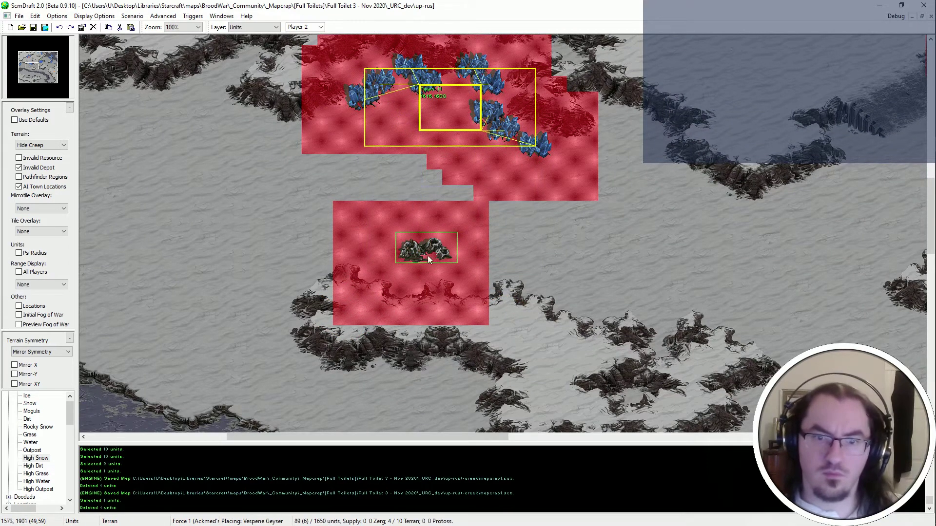
pyautogui.click(32, 120)
pyautogui.click(417, 268)
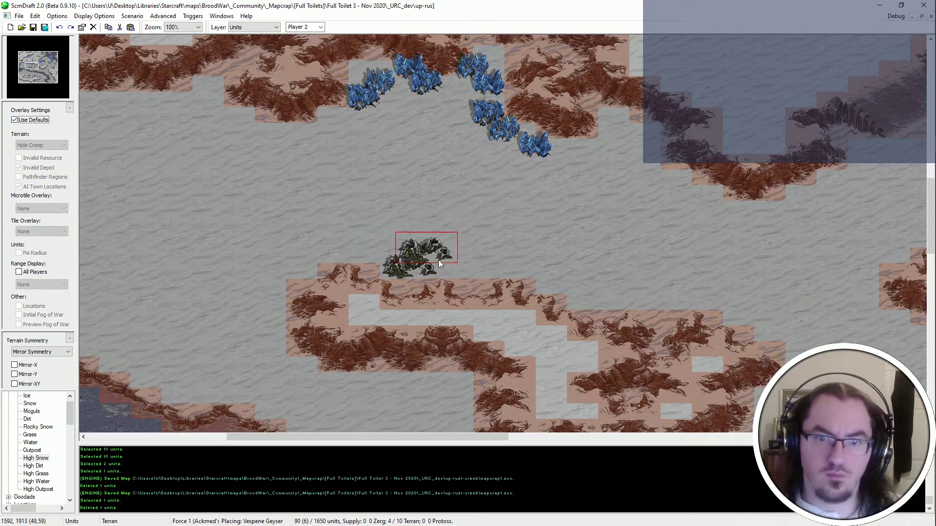
# Rework the plateau's northern edge below the geyser with High Snow terrain.
pyautogui.hotkey('ctrl', 't')
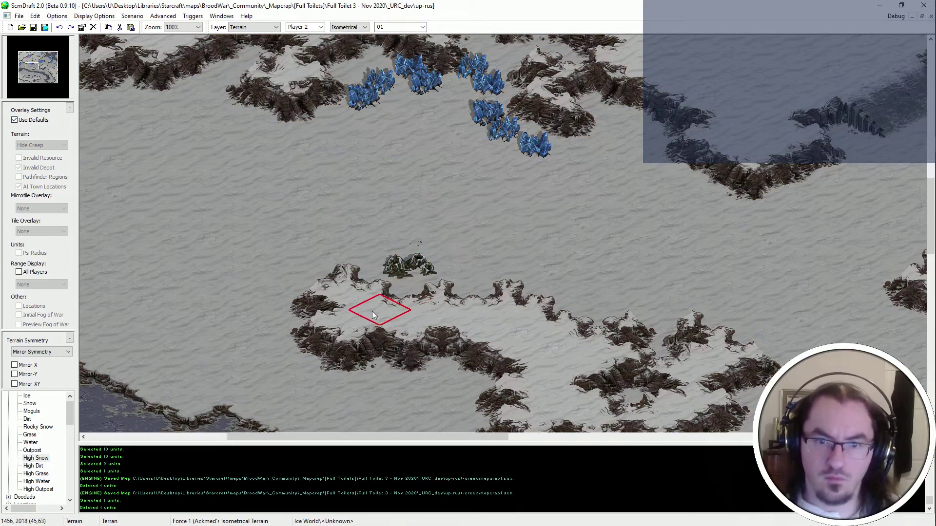
pyautogui.hotkey('ctrl', 'z')
pyautogui.hotkey('ctrl', 'z')
pyautogui.hotkey('ctrl', 'z')
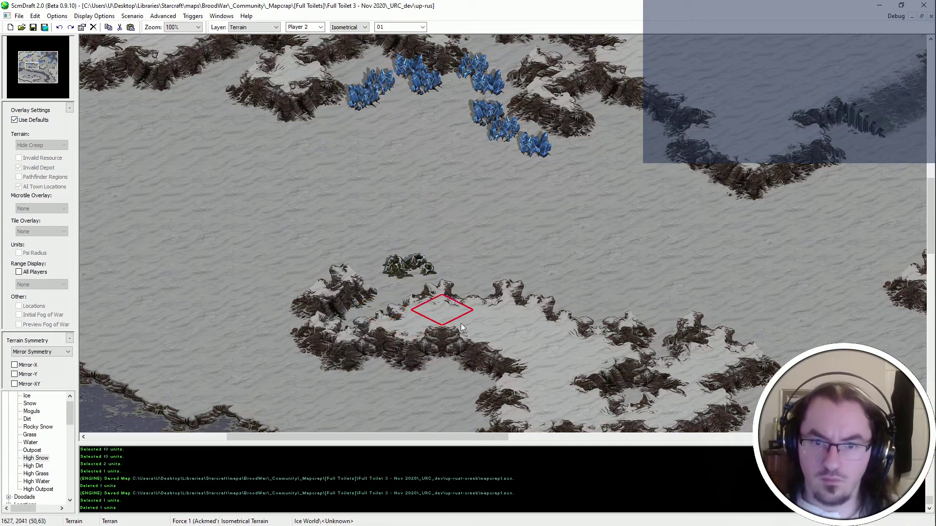
pyautogui.click(388, 314)
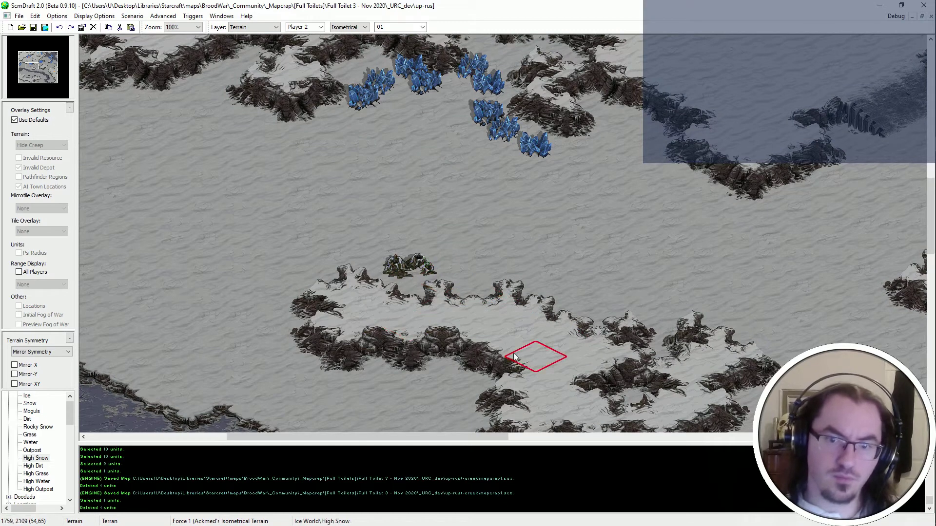
# Trim the southwestern side of the plateau's western tip with Snow terrain.
pyautogui.rightClick(272, 265)
pyautogui.click(285, 329)
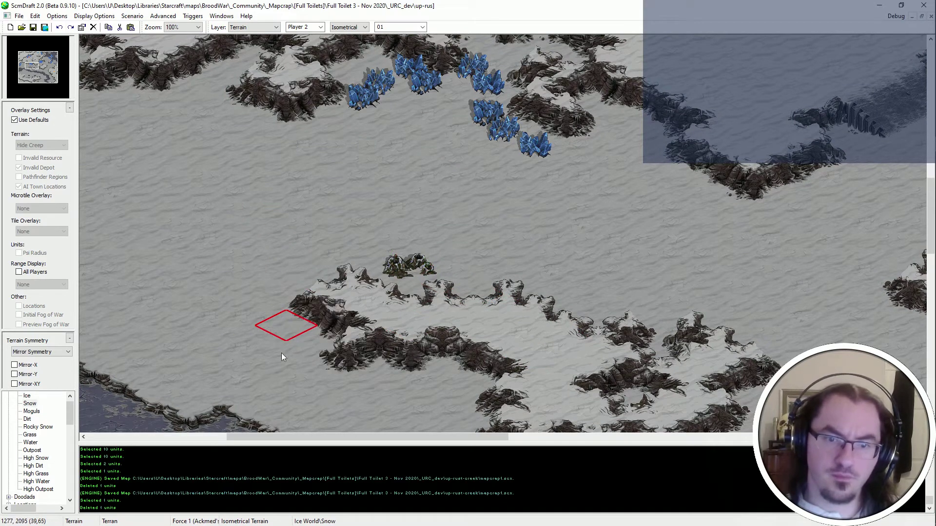
# Examine the passage between the southern plateau and the river, marking a rectangular area across the river.
pyautogui.moveTo(282, 353); pyautogui.dragTo(215, 432, button='middle')
pyautogui.rightClick(624, 291)
pyautogui.scroll(-2, 497, 338)
pyautogui.moveTo(501, 344)
pyautogui.mouseDown(button='middle')
pyautogui.moveTo(341, 513)
pyautogui.moveTo(355, 525)
pyautogui.mouseUp(button='middle')
pyautogui.scroll(1, 439, 336)
pyautogui.keyDown('shift'); pyautogui.moveTo(493, 264); pyautogui.dragTo(410, 359); pyautogui.keyUp('shift')
pyautogui.moveTo(737, 397); pyautogui.dragTo(690, 368, button='middle')
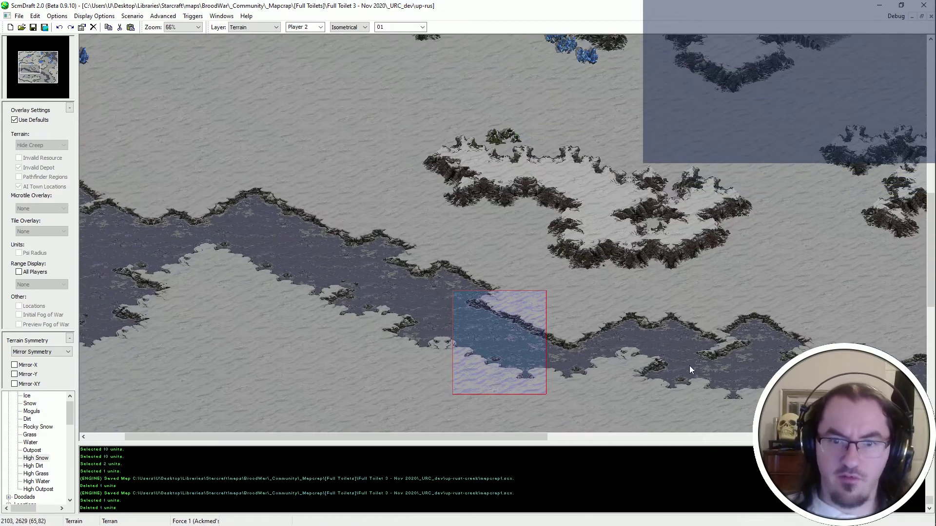
# Trim the plateau's southern and eastern edges with Snow and add a small High Snow outcrop below its southern tip.
pyautogui.scroll(1, 628, 288)
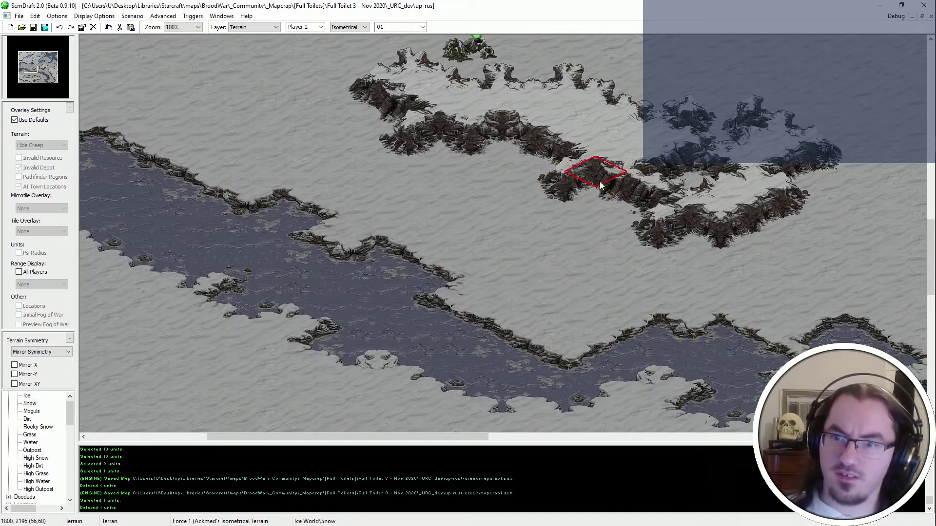
pyautogui.moveTo(495, 239); pyautogui.dragTo(618, 305, button='middle')
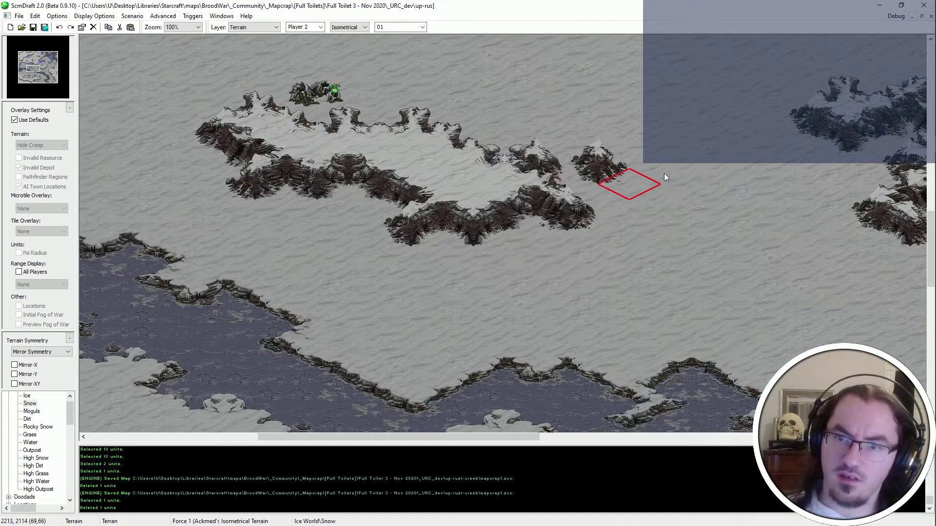
pyautogui.moveTo(614, 205)
pyautogui.mouseDown(button='middle')
pyautogui.moveTo(710, 115)
pyautogui.moveTo(370, 271)
pyautogui.mouseUp(button='middle')
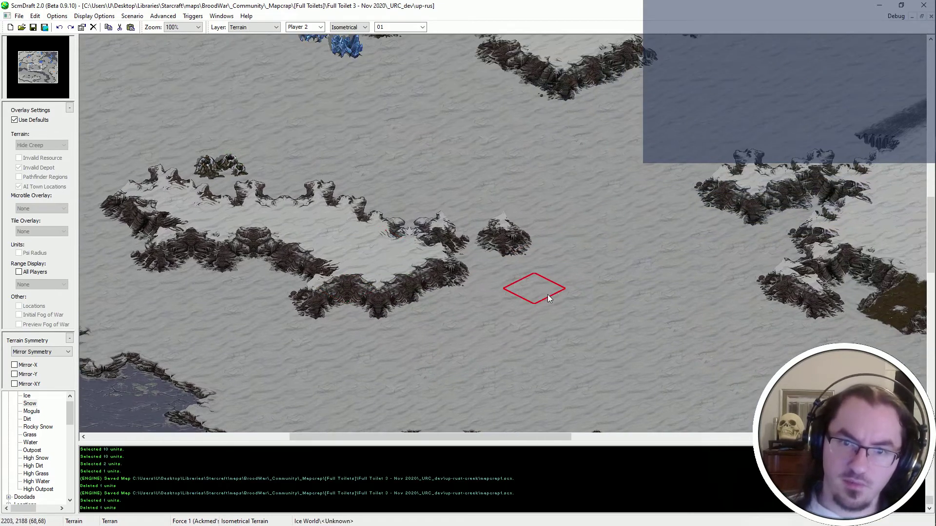
pyautogui.click(361, 325)
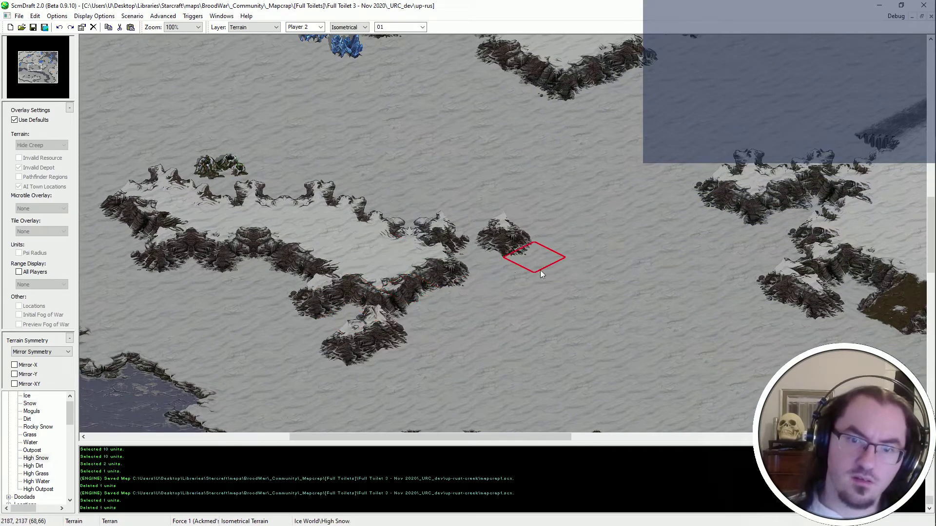
pyautogui.click(358, 344)
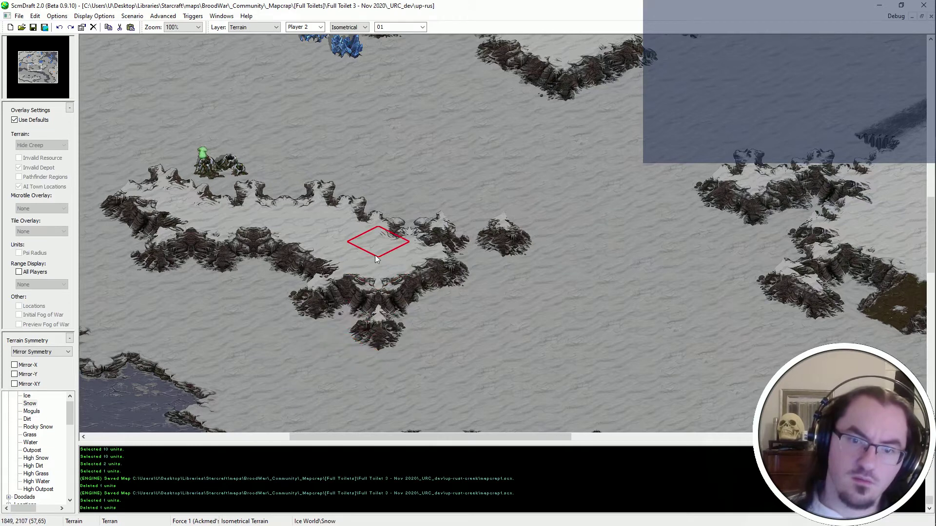
# Try a small High Snow outcrop southeast of the plateau while reworking the plateau's southeastern edge with Snow and High Snow.
pyautogui.click(492, 285)
pyautogui.click(429, 268)
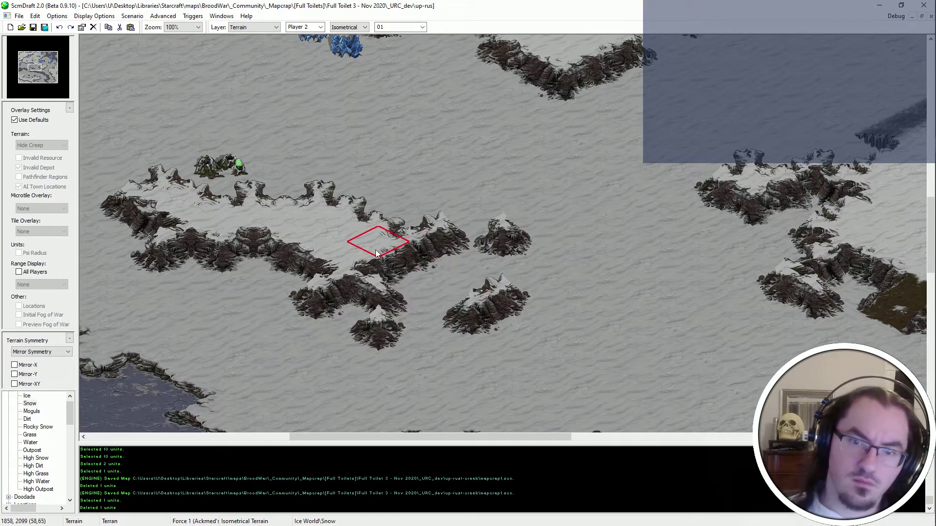
pyautogui.click(419, 262)
pyautogui.click(531, 298)
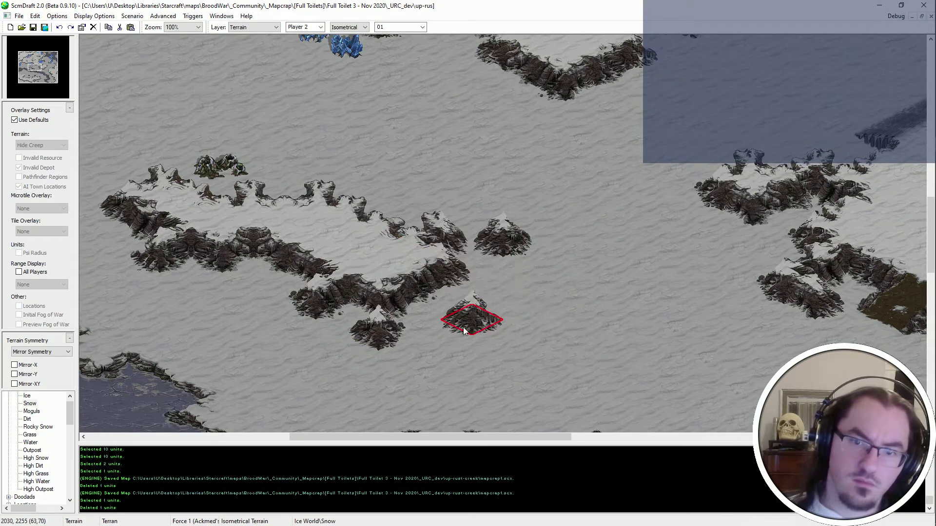
pyautogui.scroll(2, 507, 315)
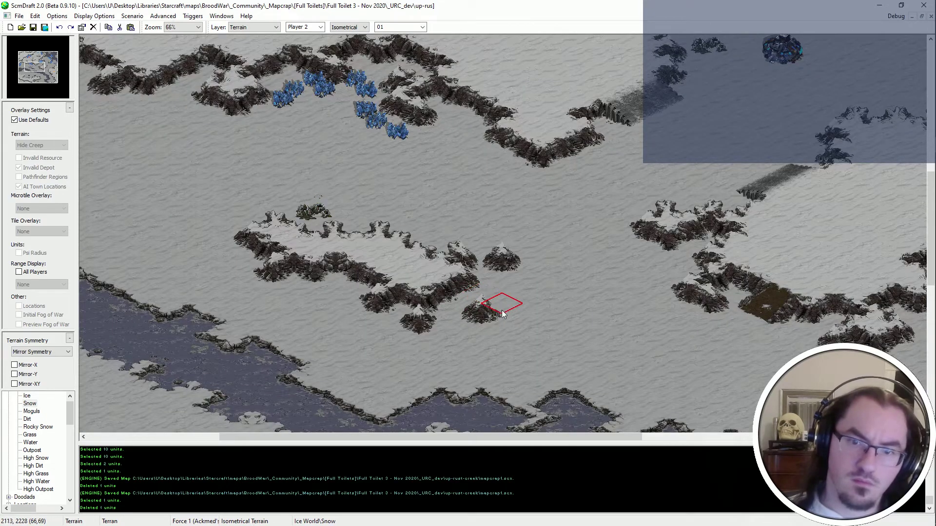
pyautogui.keyDown('shift'); pyautogui.hscroll(-3, 494, 299); pyautogui.keyUp('shift')
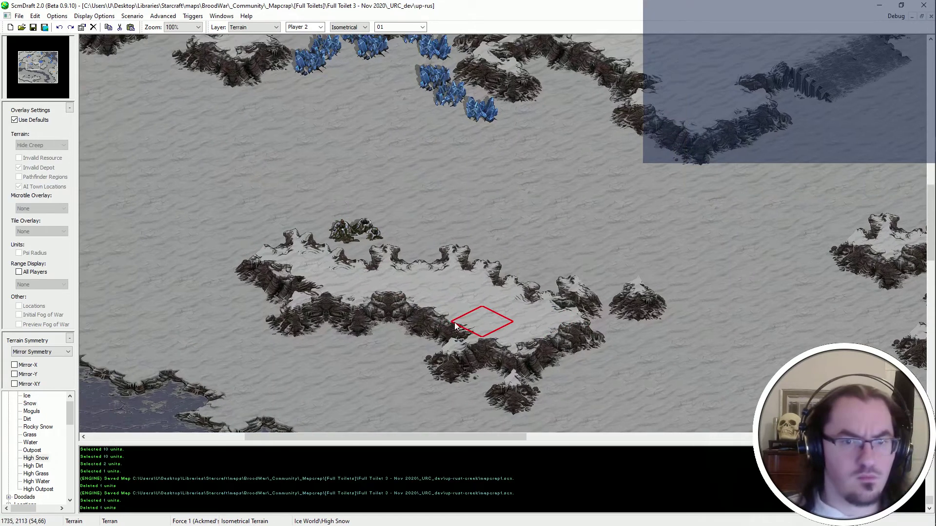
# Cut a notch into the middle of the plateau's northern edge with Snow terrain and save the map.
pyautogui.scroll(1, 481, 317)
pyautogui.keyDown('ctrl'); pyautogui.scroll(-2, 440, 273); pyautogui.keyUp('ctrl')
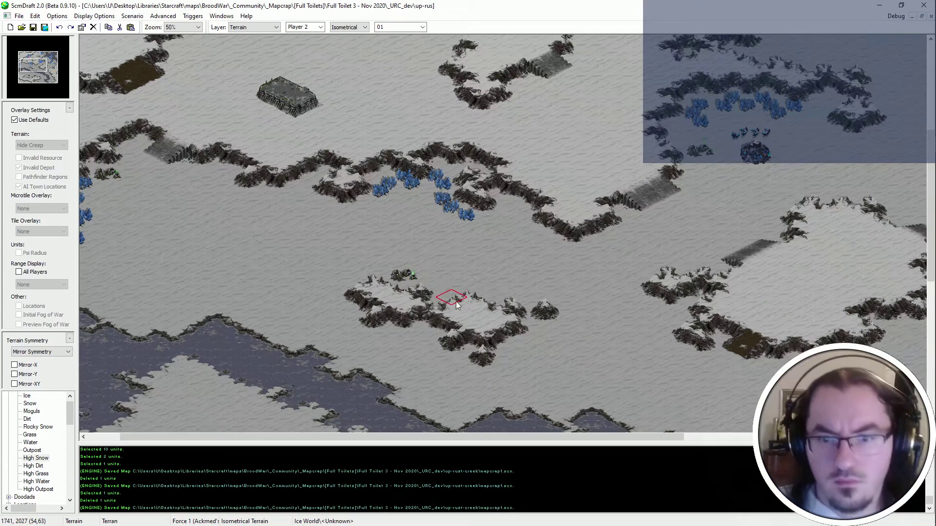
pyautogui.keyDown('ctrl'); pyautogui.scroll(2, 458, 308); pyautogui.keyUp('ctrl')
pyautogui.hotkey('ctrl', 's')
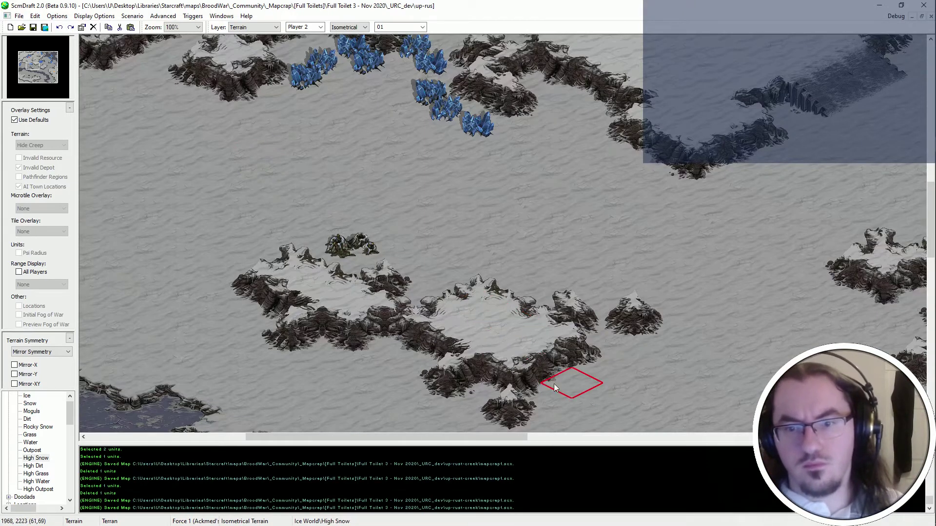
pyautogui.keyDown('ctrl'); pyautogui.scroll(-2, 482, 261); pyautogui.keyUp('ctrl')
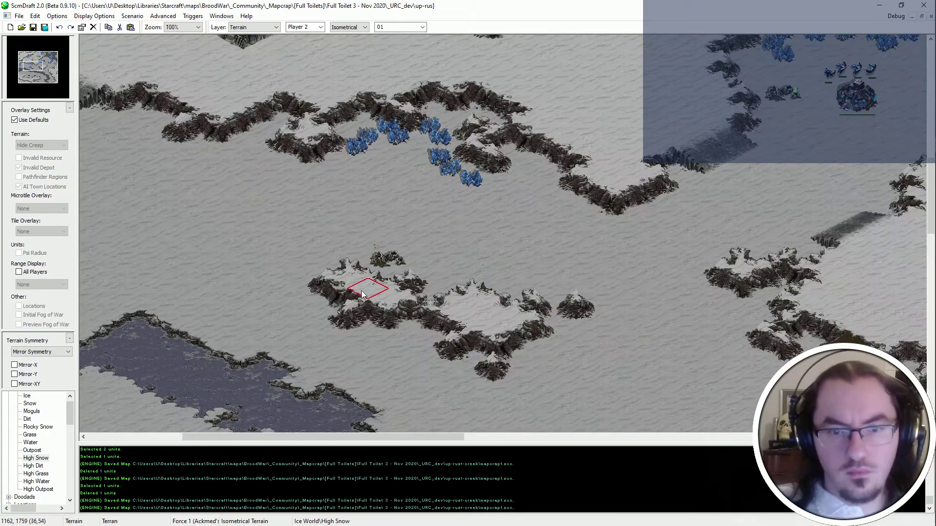
pyautogui.keyDown('ctrl'); pyautogui.scroll(2, 361, 281); pyautogui.keyUp('ctrl')
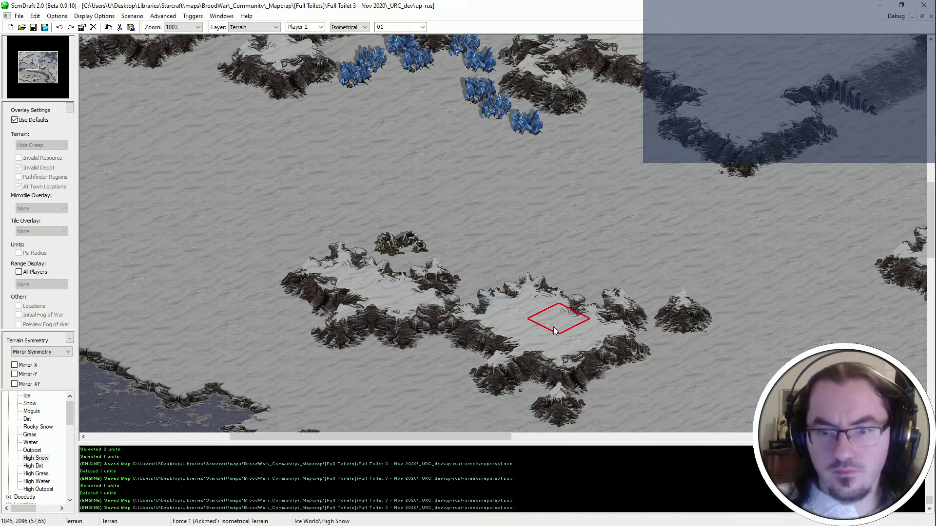
pyautogui.hotkey('ctrl', 's')
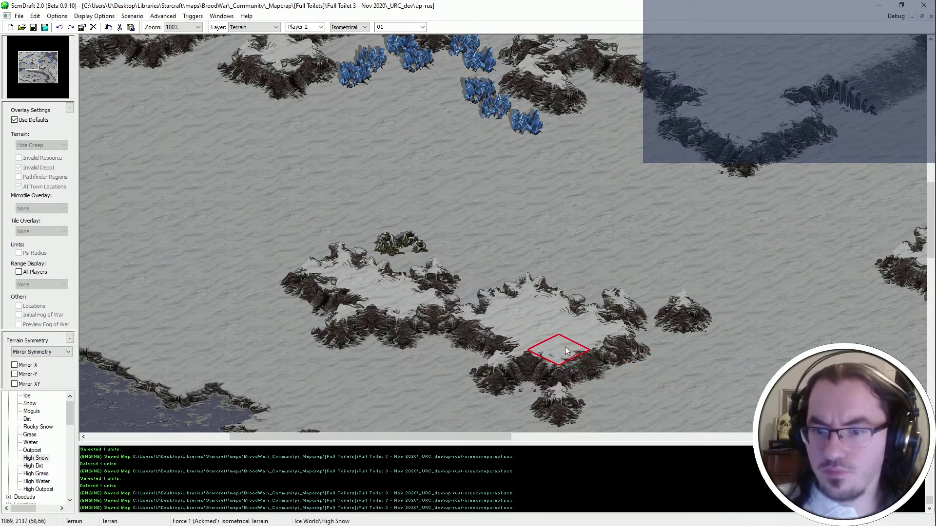
pyautogui.click(563, 399)
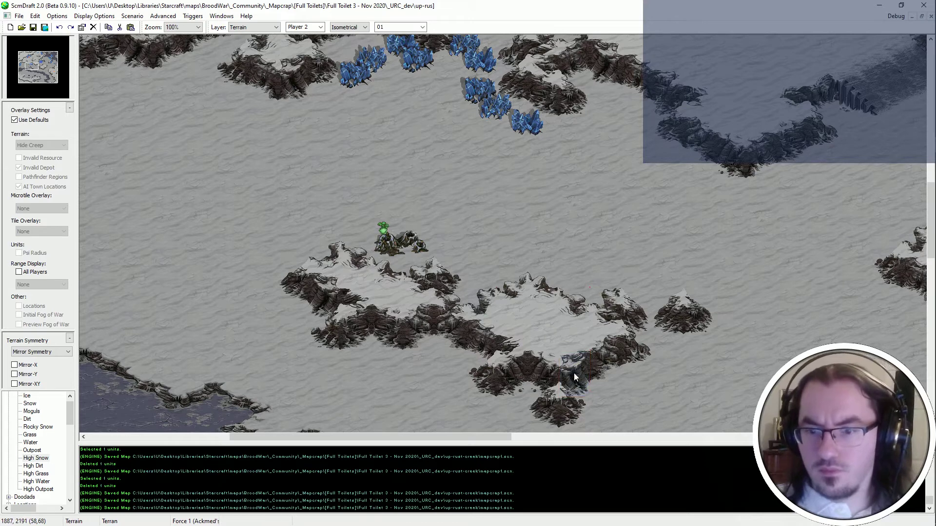
pyautogui.hotkey('ctrl', 's')
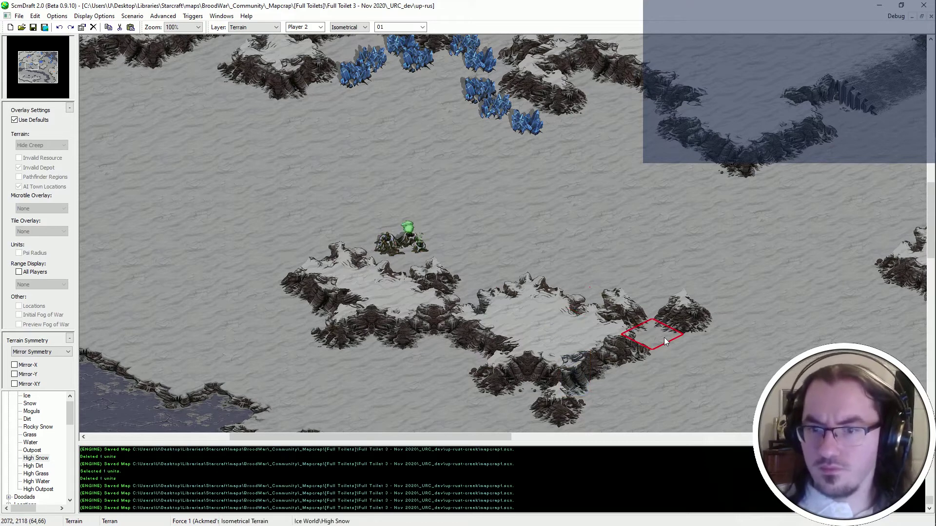
# Examine the overall map layout, comparing the bases, plateaus and open snowfields on both sides of the river.
pyautogui.scroll(-1, 286, 241)
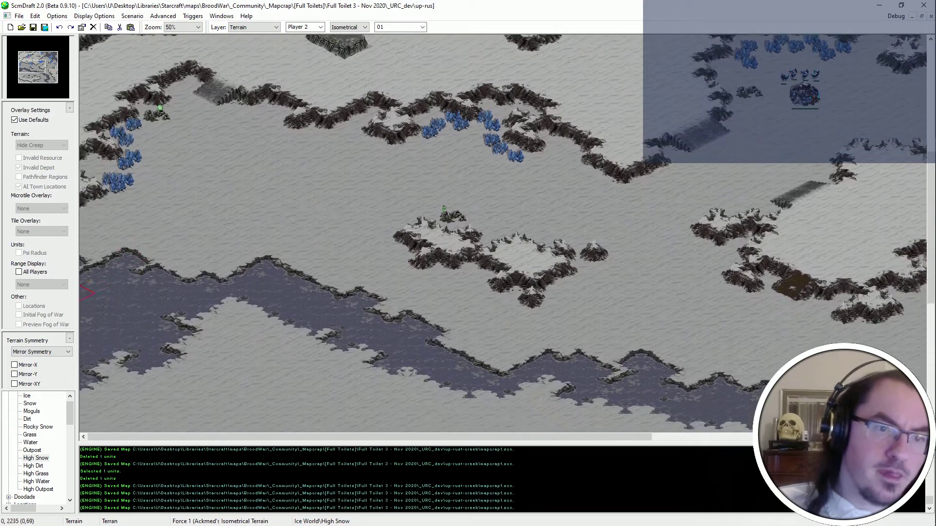
pyautogui.scroll(-1, 419, 191)
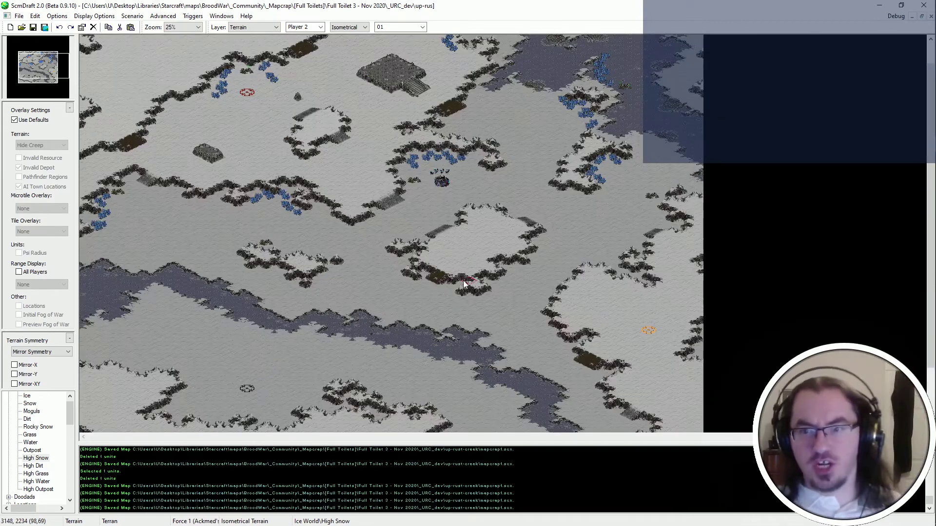
pyautogui.scroll(2, 564, 133)
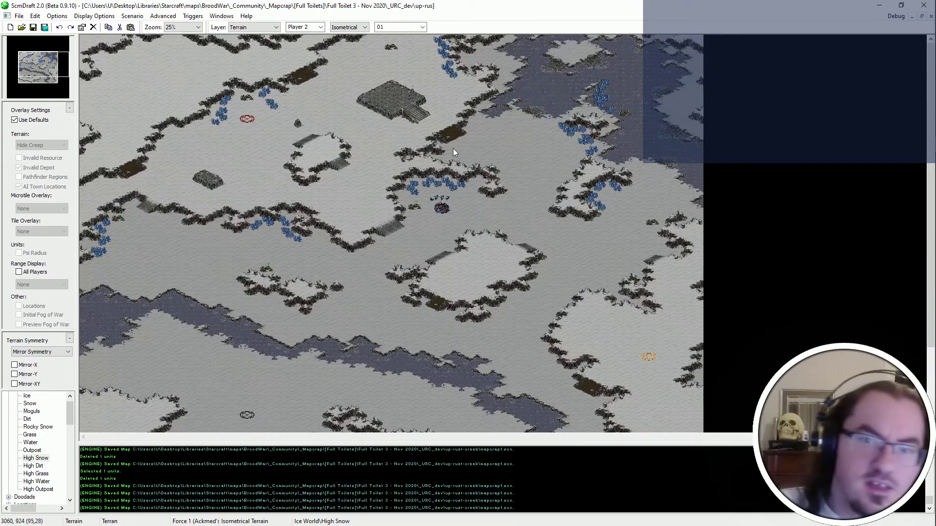
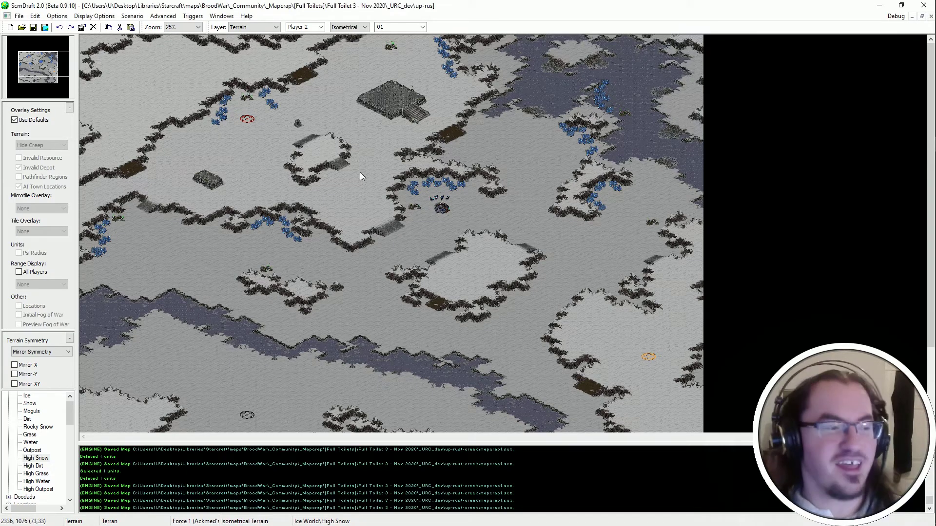
pyautogui.keyDown('ctrl'); pyautogui.scroll(1, 314, 248); pyautogui.keyUp('ctrl')
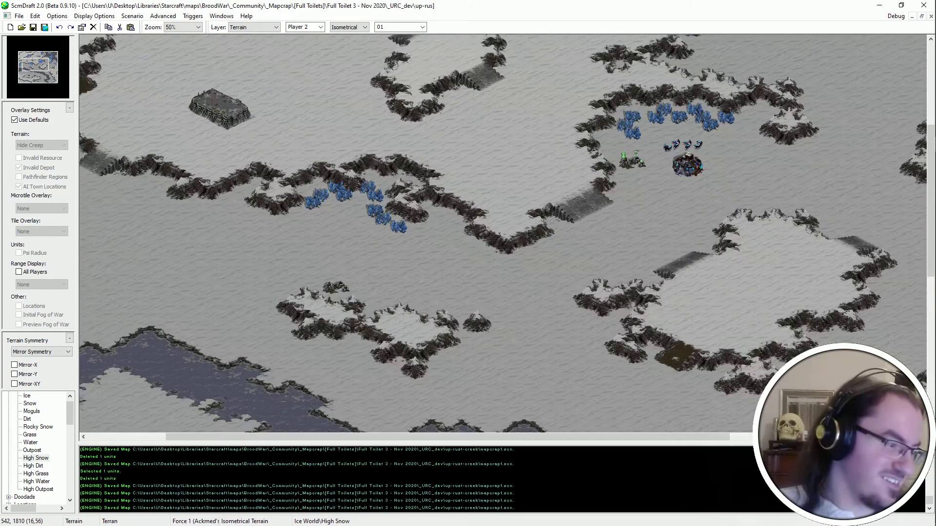
pyautogui.press('Right')
pyautogui.press('Down')
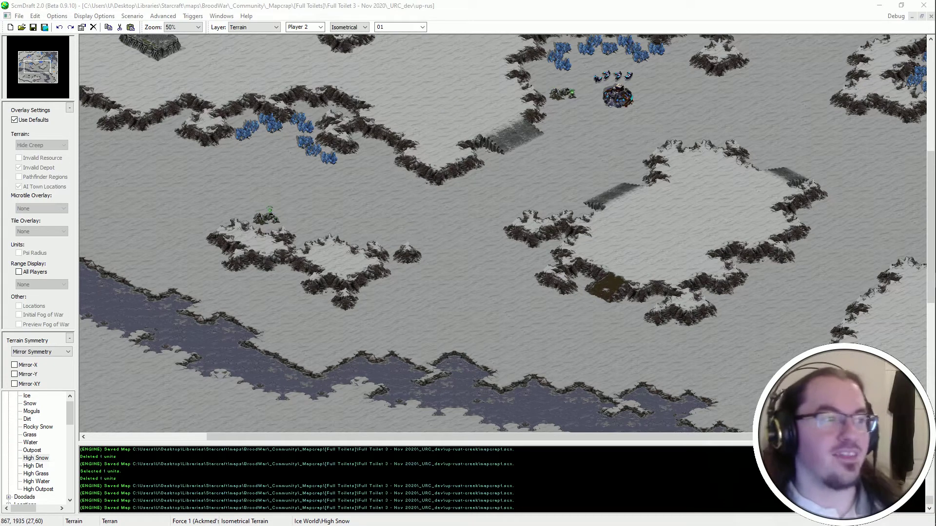
pyautogui.click(413, 4)
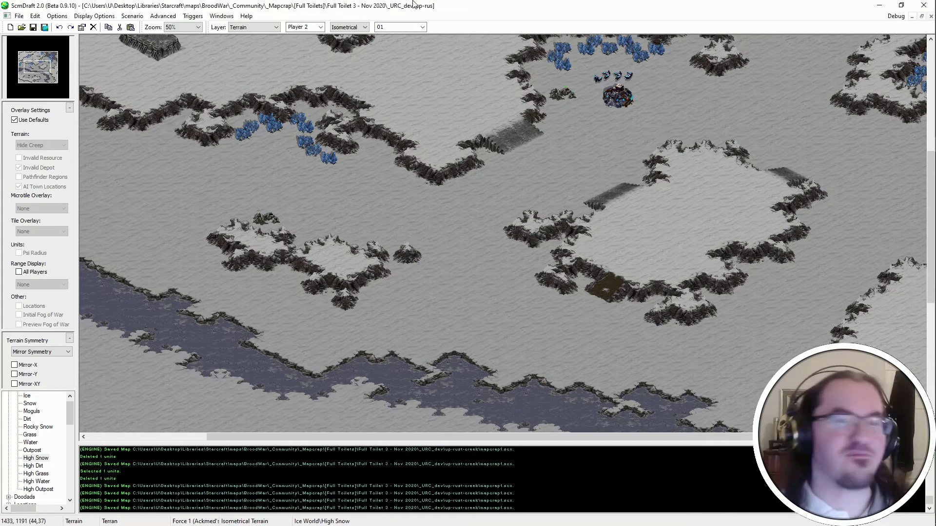
pyautogui.scroll(-3, 445, 147)
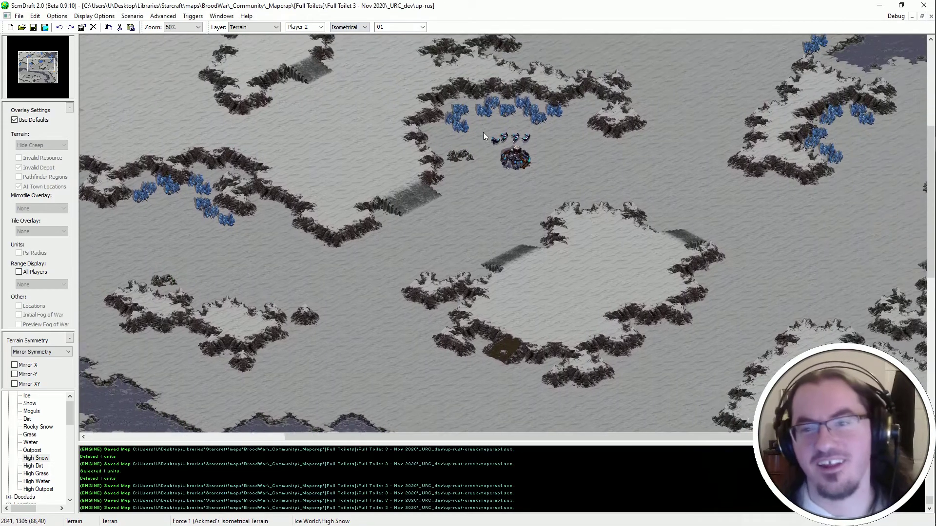
pyautogui.scroll(3, 198, 227)
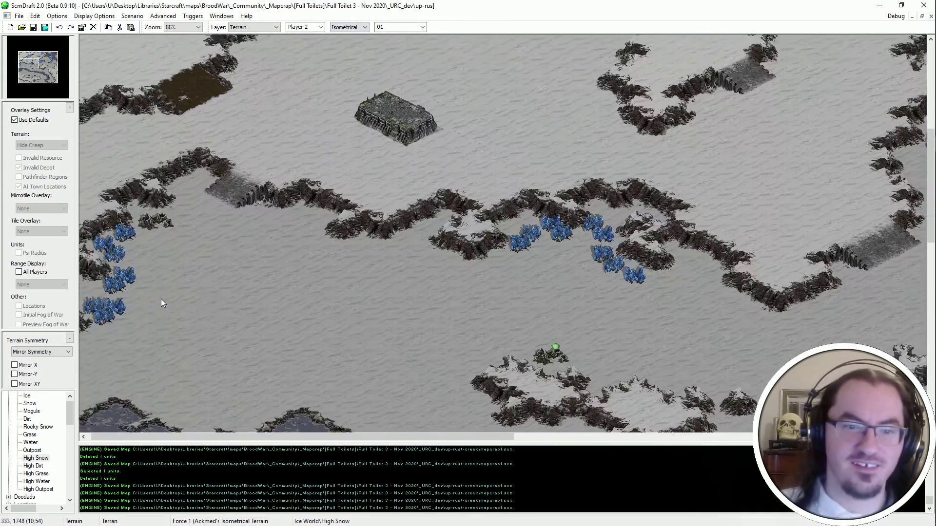
pyautogui.moveTo(279, 289); pyautogui.dragTo(273, 212, button='middle')
pyautogui.scroll(1, 232, 154)
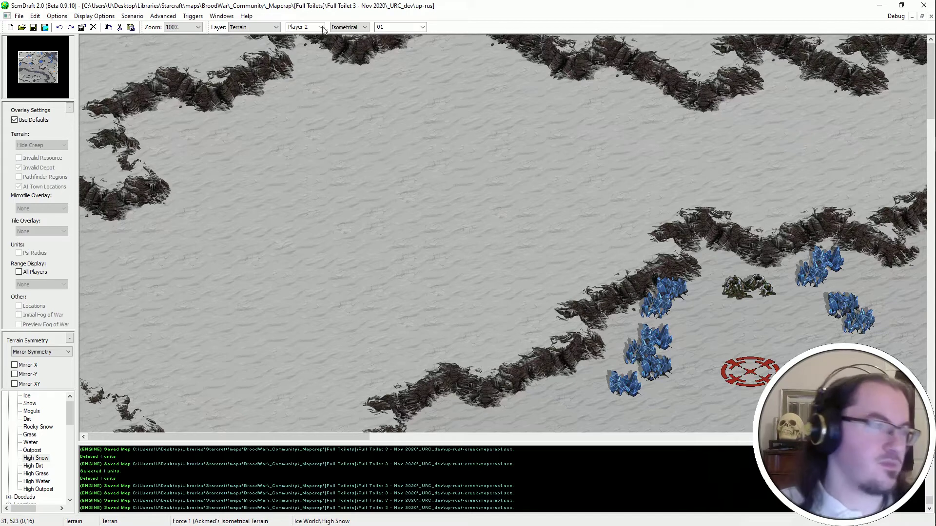
pyautogui.scroll(-1, 343, 27)
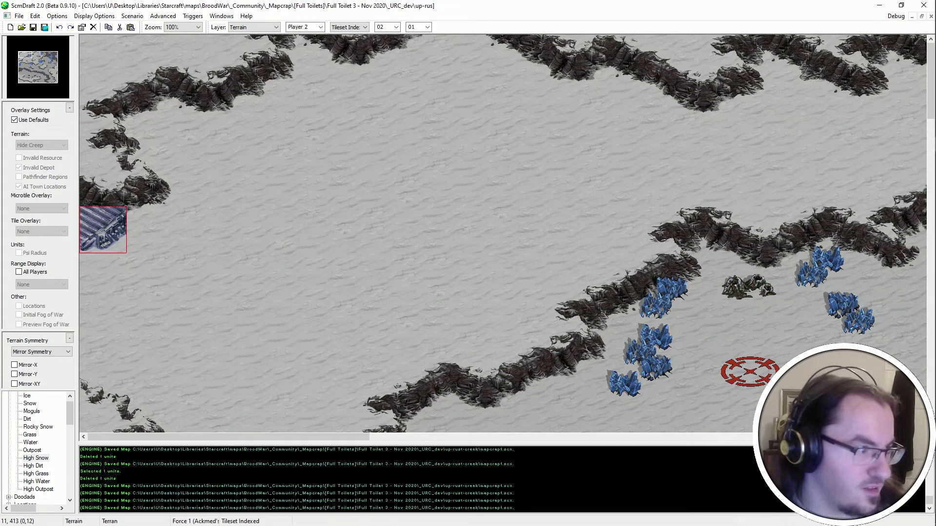
pyautogui.moveTo(531, 145); pyautogui.dragTo(244, 335)
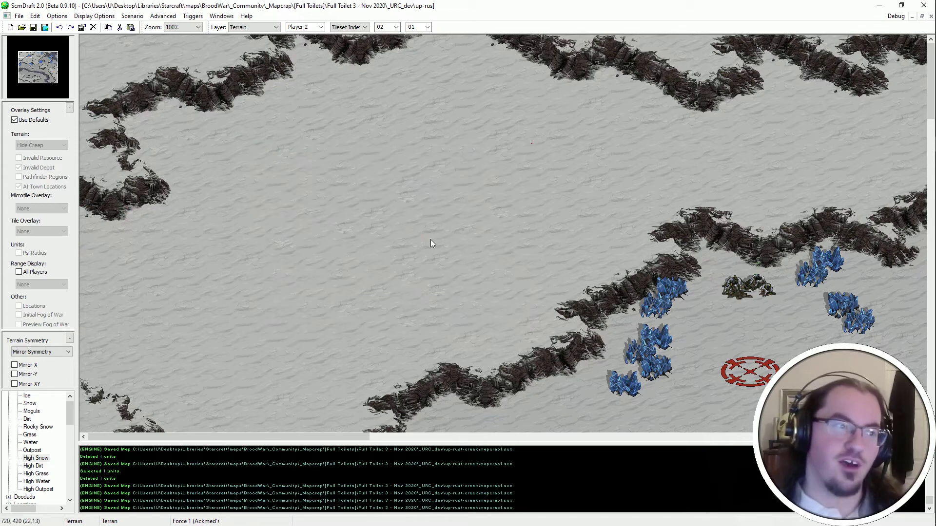
pyautogui.keyDown('ctrl'); pyautogui.scroll(-3, 426, 267); pyautogui.keyUp('ctrl')
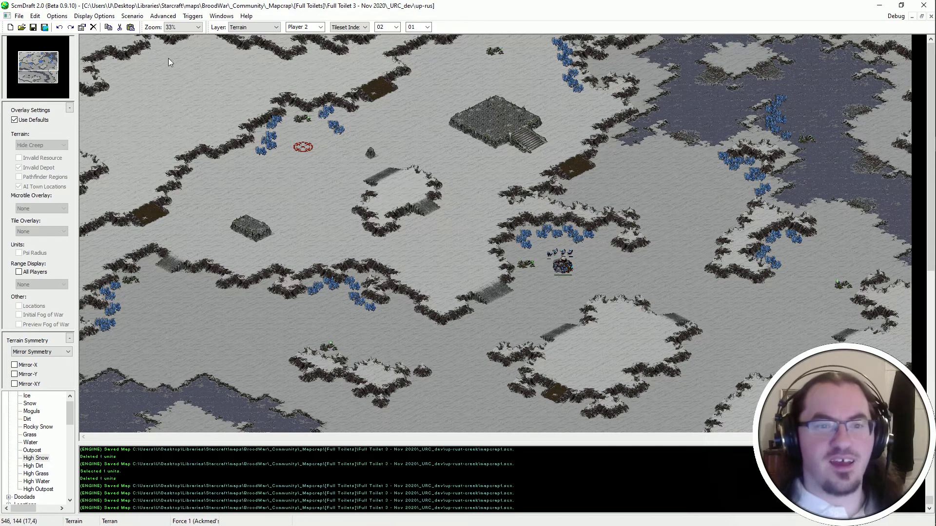
pyautogui.keyDown('ctrl'); pyautogui.scroll(-1, 365, 308); pyautogui.keyUp('ctrl')
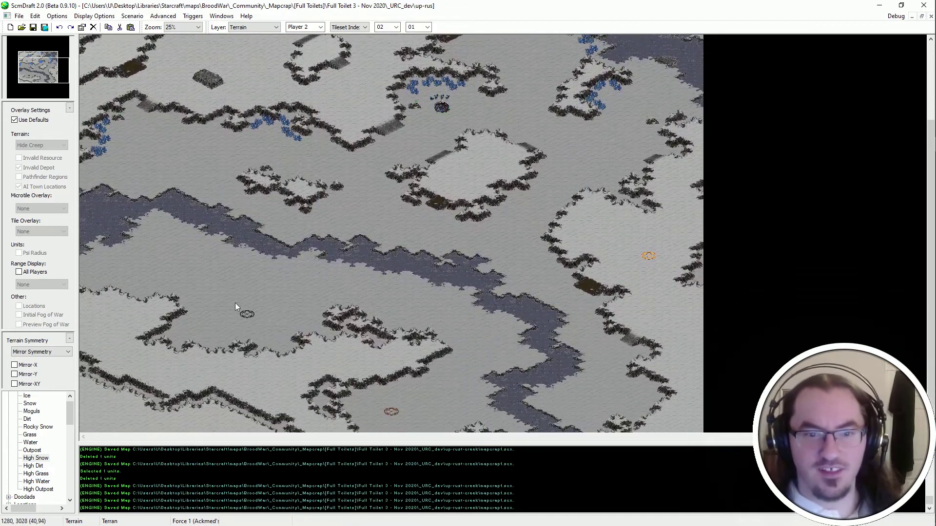
# Copy the nine mineral fields and geyser of the base north of the river and paste them around the black start location south of it.
pyautogui.press('u')
pyautogui.keyDown('ctrl'); pyautogui.scroll(2, 273, 122); pyautogui.keyUp('ctrl')
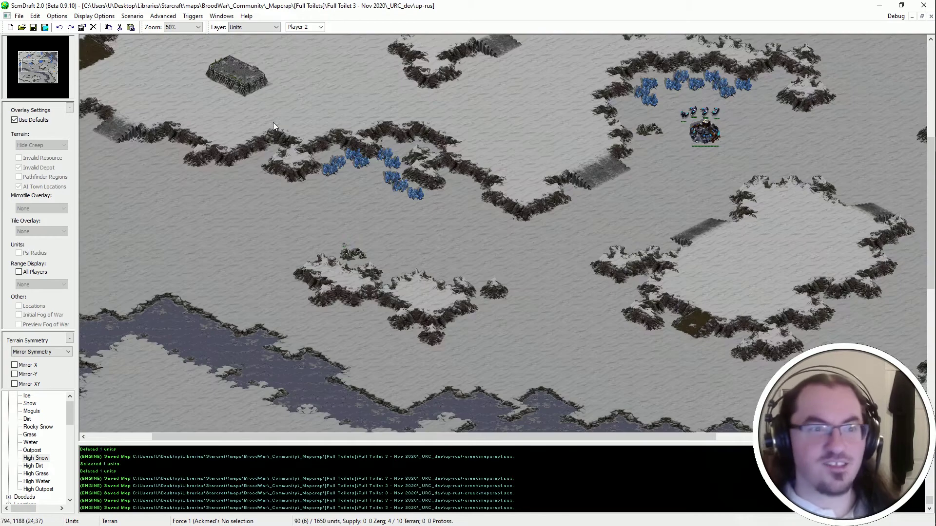
pyautogui.moveTo(418, 98); pyautogui.dragTo(312, 200)
pyautogui.hscroll(-3, 230, 201)
pyautogui.scroll(3, 230, 202)
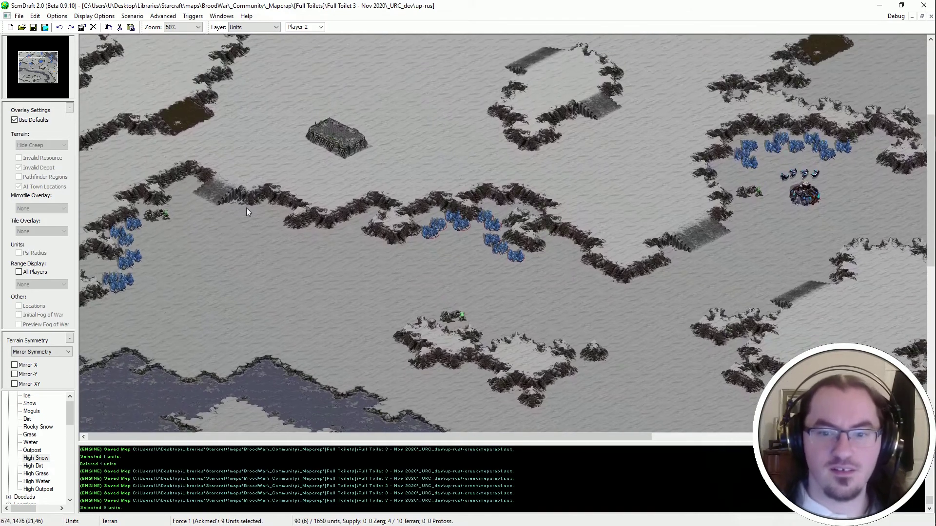
pyautogui.moveTo(522, 246); pyautogui.dragTo(410, 368)
pyautogui.scroll(-3, 411, 367)
pyautogui.keyDown('ctrl'); pyautogui.scroll(1, 410, 367); pyautogui.keyUp('ctrl')
pyautogui.scroll(-3, 352, 353)
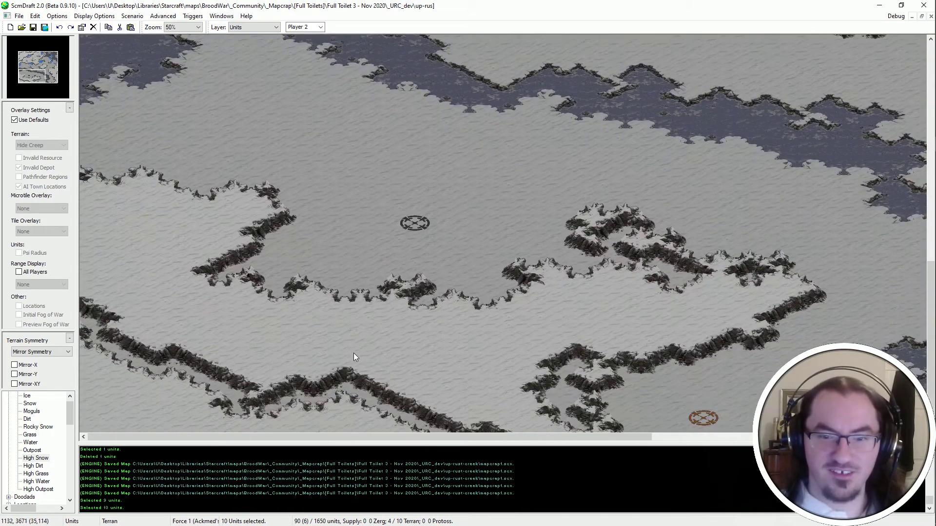
pyautogui.hotkey('ctrl', 'v')
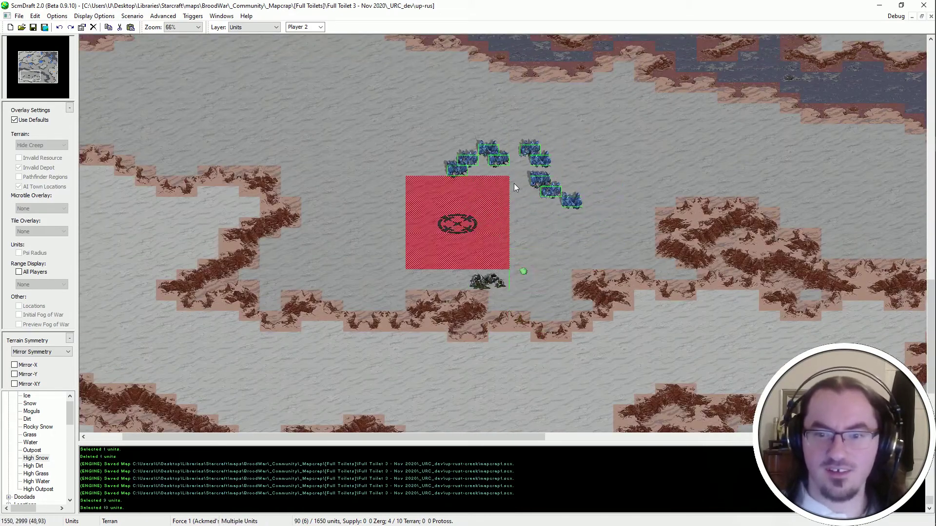
pyautogui.click(457, 188)
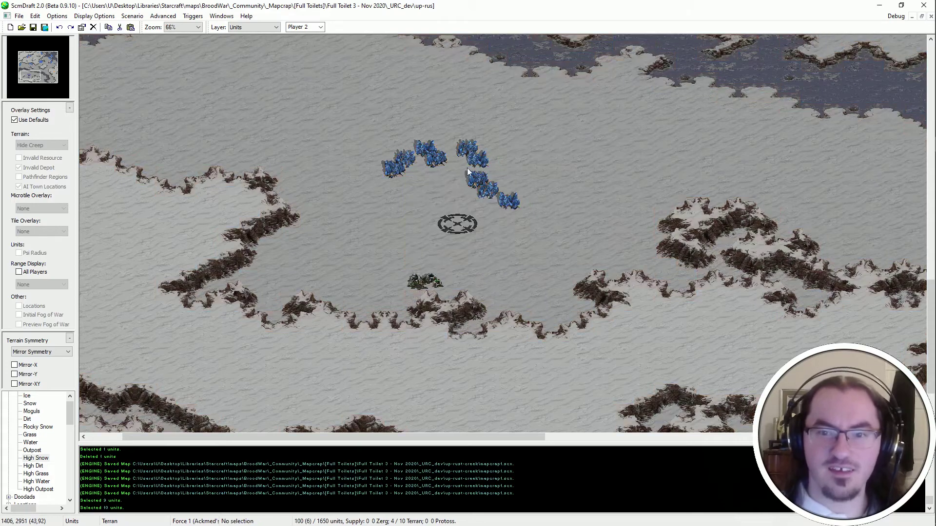
# Select the pasted geyser below the start location and examine the cliff edge to its east.
pyautogui.keyDown('ctrl'); pyautogui.scroll(3, 508, 184); pyautogui.keyUp('ctrl')
pyautogui.keyDown('ctrl'); pyautogui.scroll(-1, 514, 275); pyautogui.keyUp('ctrl')
pyautogui.moveTo(502, 284); pyautogui.dragTo(411, 343)
pyautogui.press('Right')
pyautogui.press('Down')
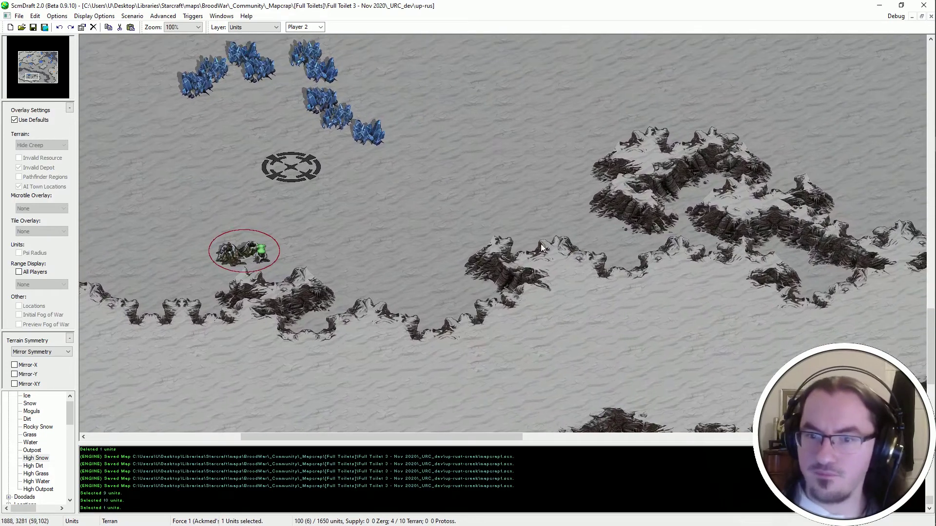
# Extend the cliff outcrop southeast of the black start location northward with High Snow isometric terrain.
pyautogui.hotkey('ctrl', 't')
pyautogui.keyDown('ctrl'); pyautogui.scroll(-2, 451, 246); pyautogui.keyUp('ctrl')
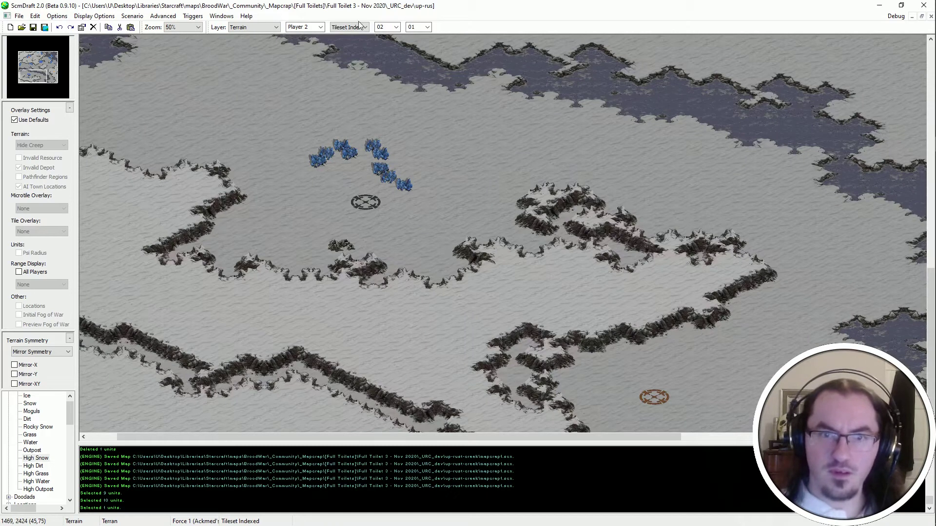
pyautogui.scroll(2, 359, 27)
pyautogui.keyDown('ctrl'); pyautogui.scroll(2, 511, 188); pyautogui.keyUp('ctrl')
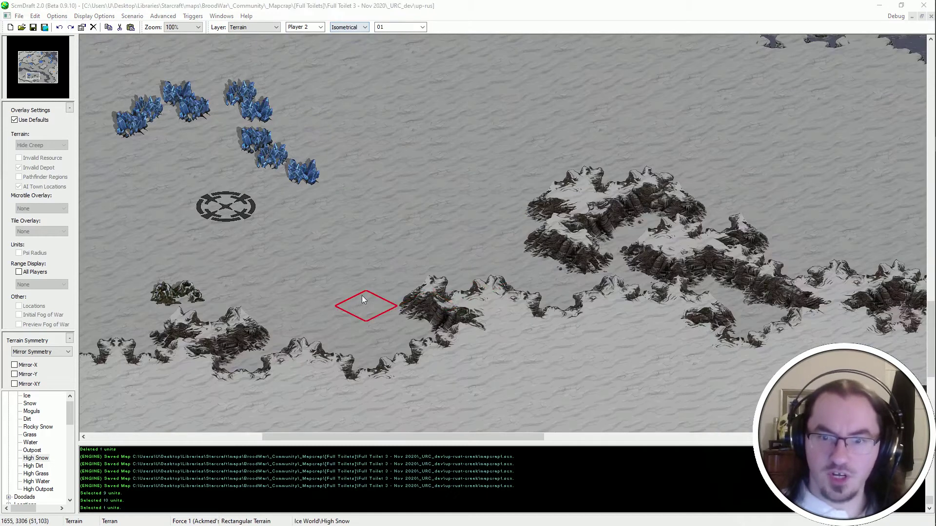
pyautogui.click(486, 264)
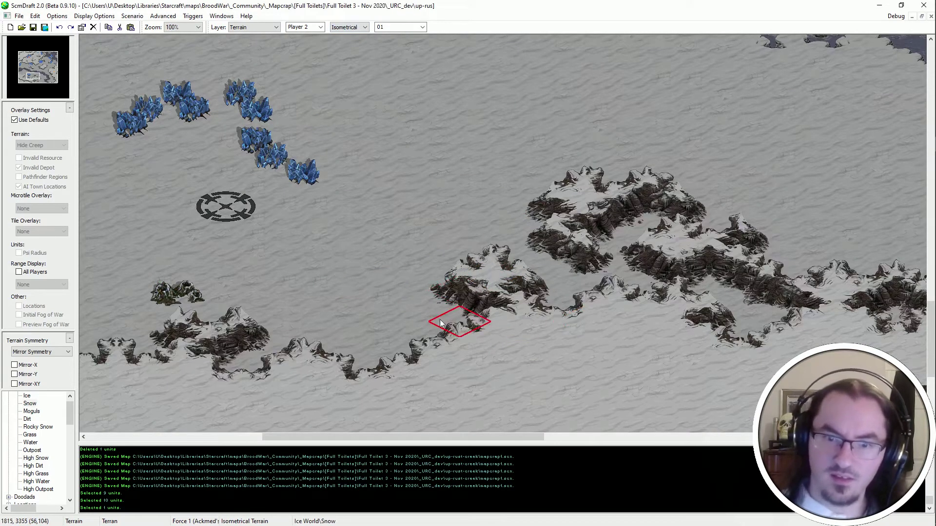
# Paste the ramp tiles into the cliff edge between the geyser and the enlarged southeastern outcrop.
pyautogui.moveTo(464, 394); pyautogui.dragTo(479, 408, button='middle')
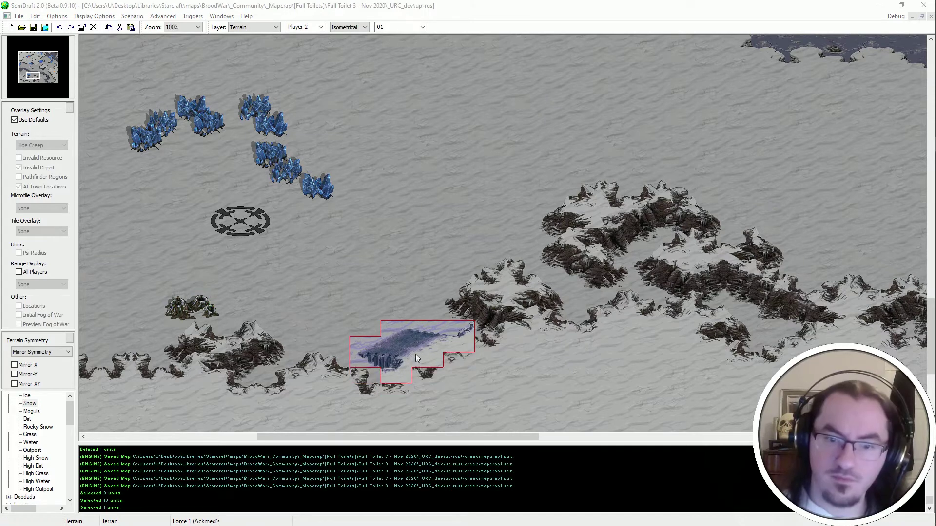
pyautogui.click(418, 361)
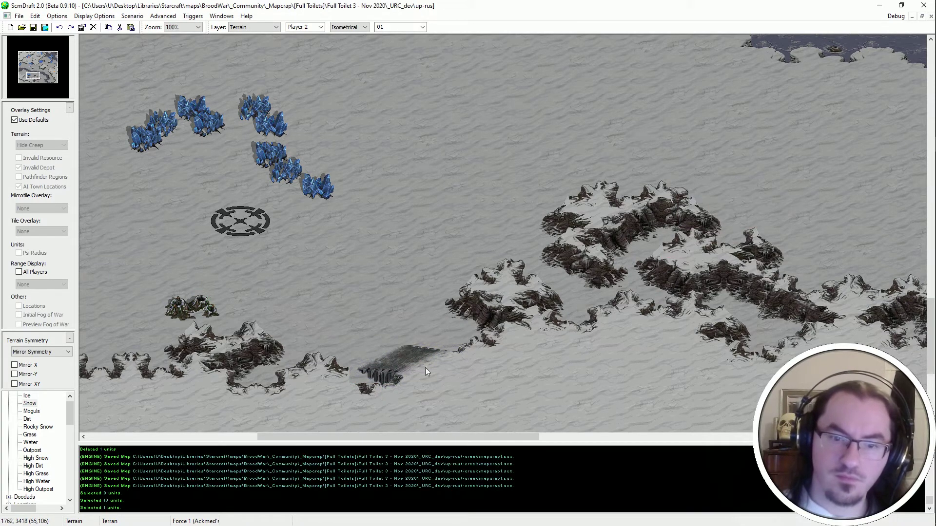
pyautogui.press('Escape')
# Patch the seam at the ramp's western edge with a pasted cliff tile in Tileset Indexed mode.
pyautogui.moveTo(153, 426); pyautogui.dragTo(226, 382, button='middle')
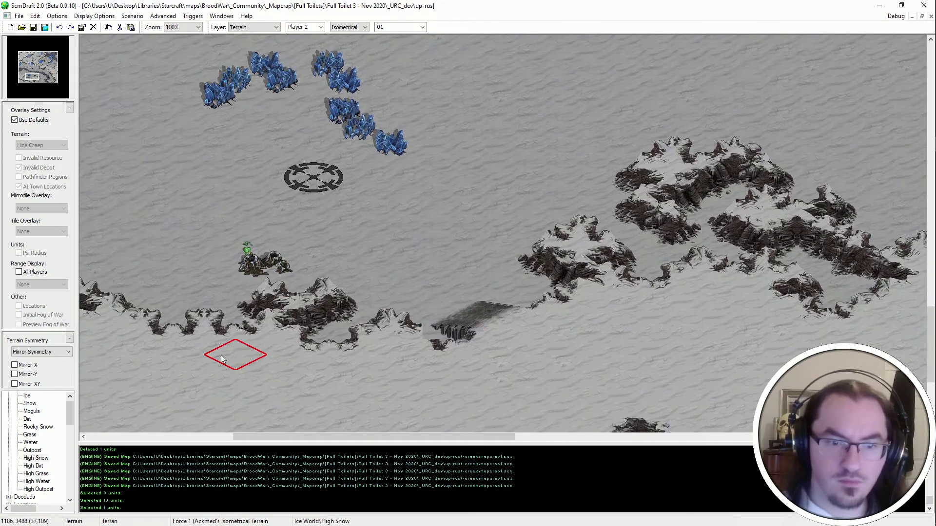
pyautogui.click(36, 458)
pyautogui.press('Left')
pyautogui.press('Up')
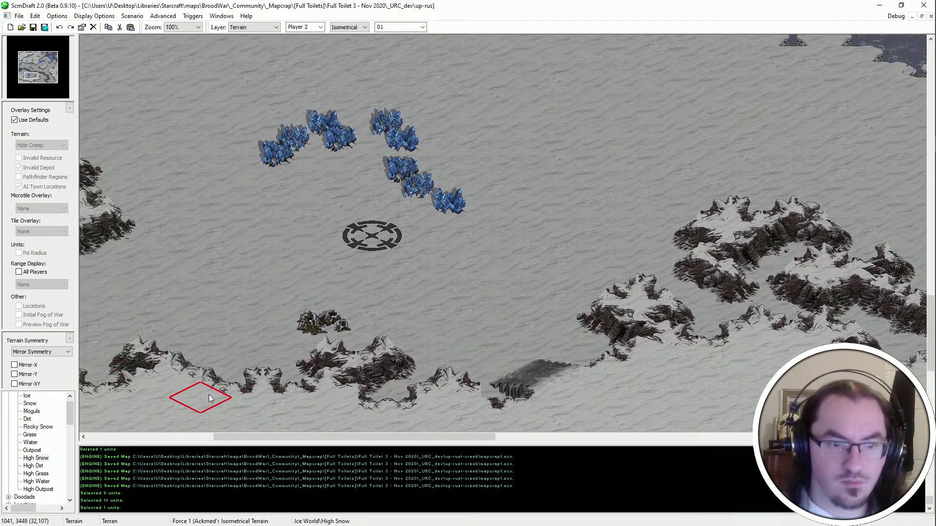
pyautogui.hotkey('ctrl', 'v')
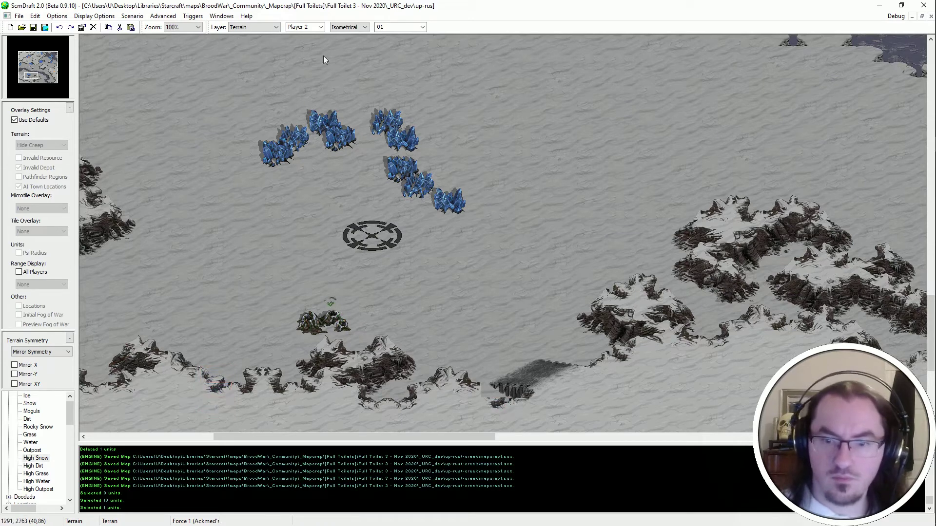
pyautogui.click(363, 28)
pyautogui.click(363, 52)
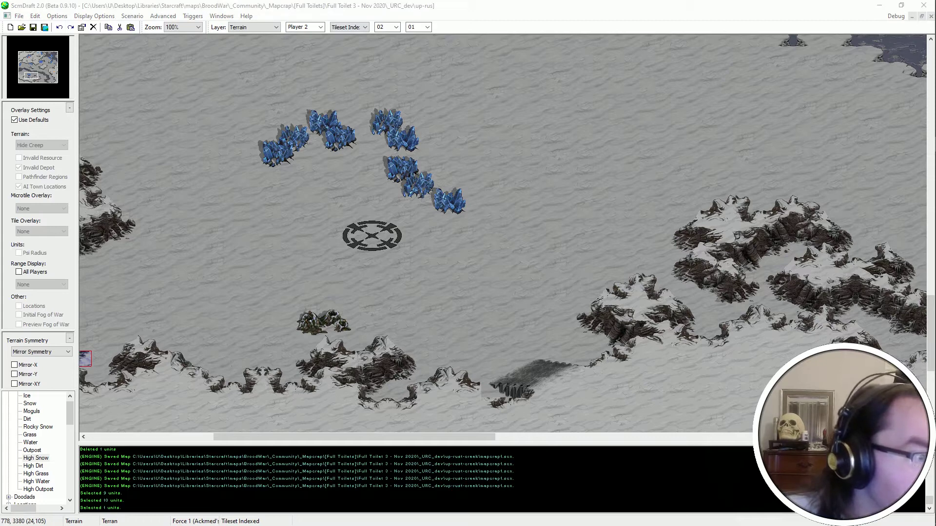
pyautogui.click(498, 390)
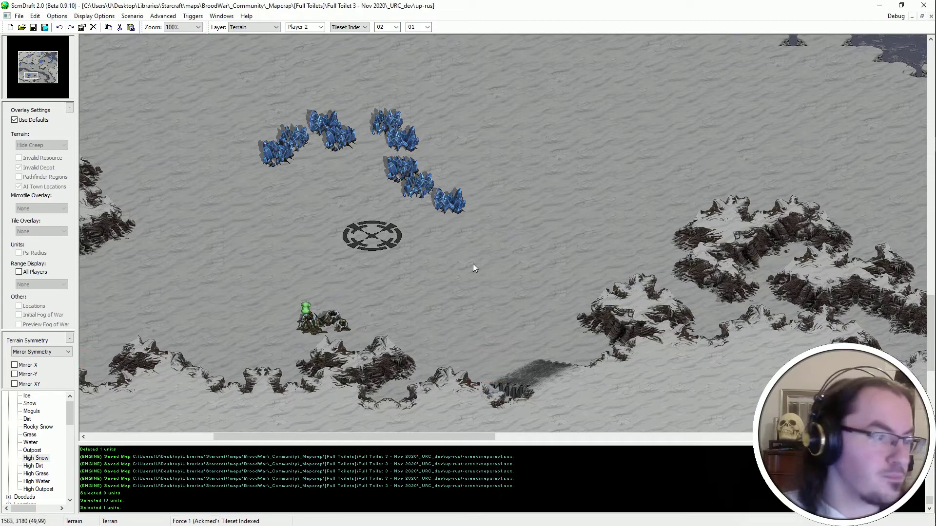
# Trim the eastern peak off the cliff outcrop below the geyser using Snow isometric terrain.
pyautogui.press('u')
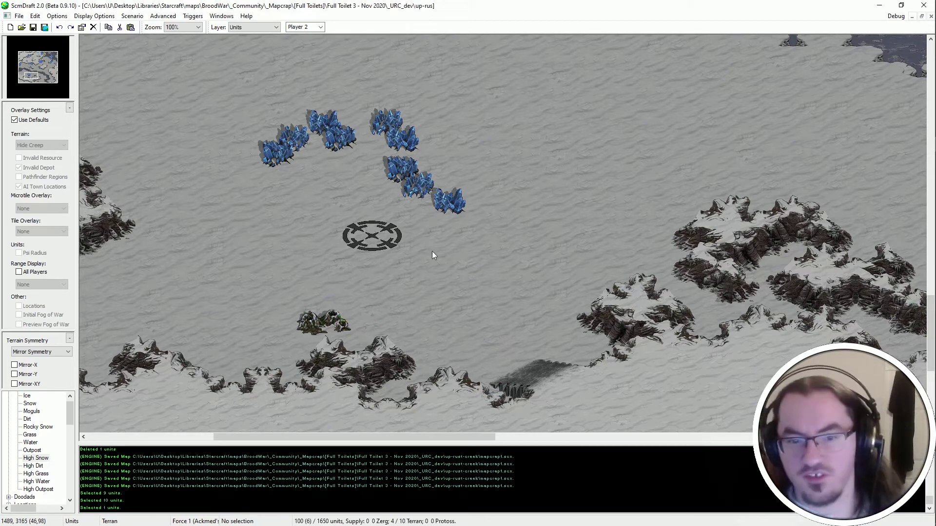
pyautogui.moveTo(104, 308)
pyautogui.mouseDown(button='middle')
pyautogui.moveTo(133, 285)
pyautogui.moveTo(302, 249)
pyautogui.mouseUp(button='middle')
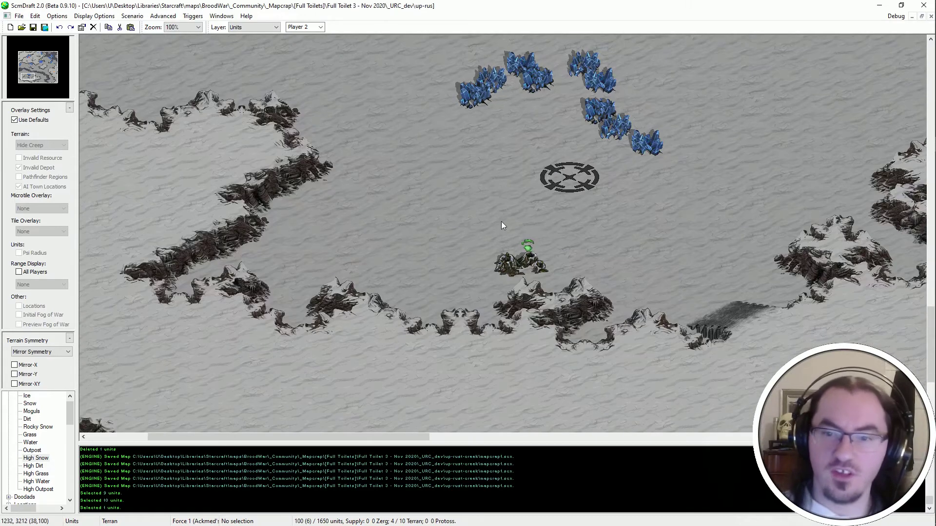
pyautogui.press('t')
pyautogui.click(30, 403)
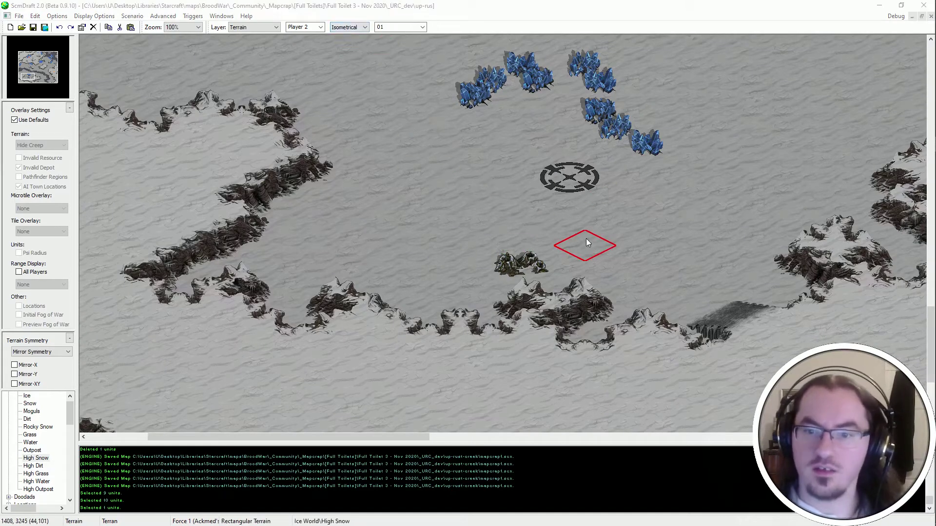
pyautogui.keyDown('ctrl'); pyautogui.scroll(2, 612, 294); pyautogui.keyUp('ctrl')
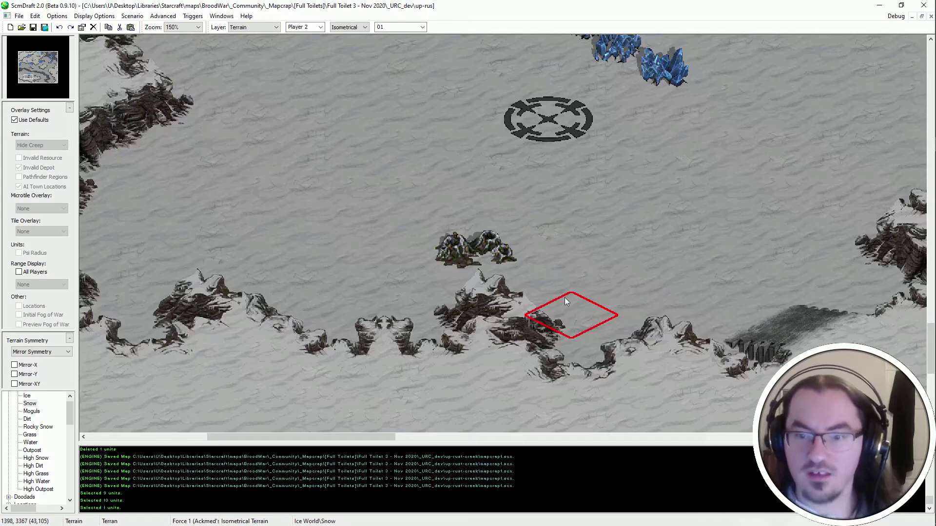
# Move the vespene geyser west of the start location, into the pocket between the cliff peaks.
pyautogui.press('u')
pyautogui.click(422, 302)
pyautogui.hotkey('ctrl', 'x')
pyautogui.hotkey('ctrl', 'v')
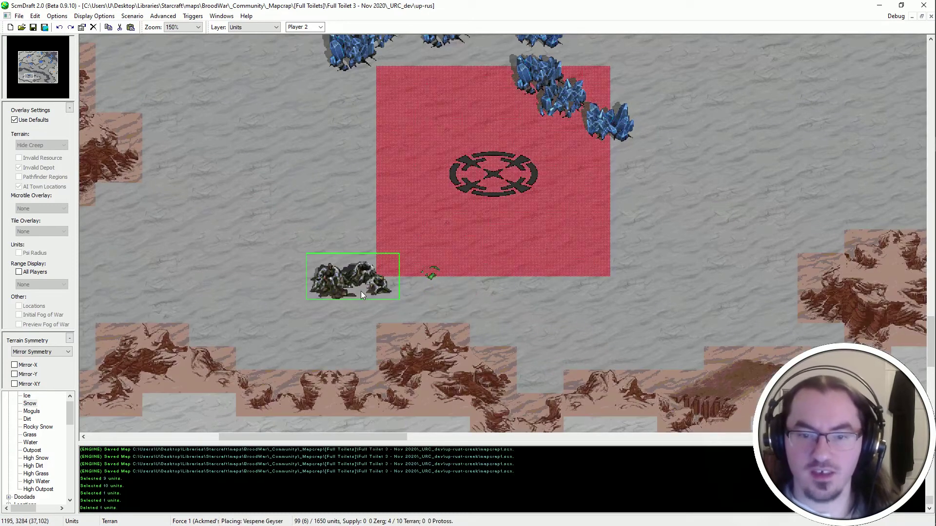
pyautogui.click(427, 313)
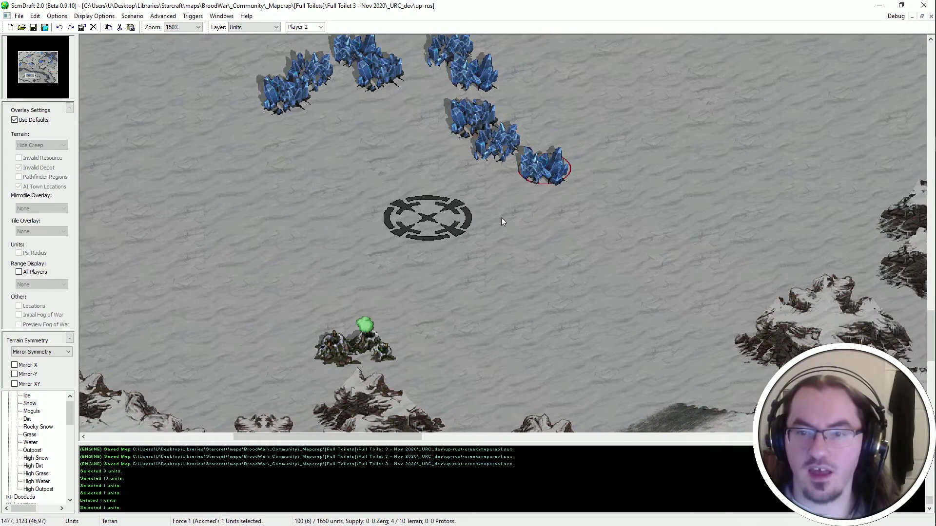
pyautogui.click(415, 313)
pyautogui.hotkey('ctrl', 'x')
pyautogui.hotkey('ctrl', 'v')
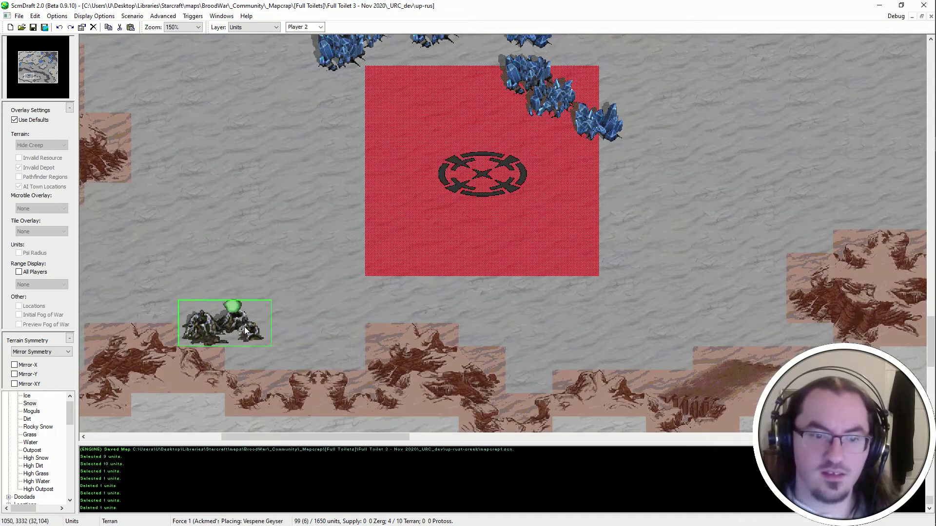
pyautogui.click(241, 326)
# Move the black start location south and west, directly above the cliff outcrop east of the geyser.
pyautogui.click(426, 225)
pyautogui.hotkey('ctrl', 'x')
pyautogui.hotkey('ctrl', 'v')
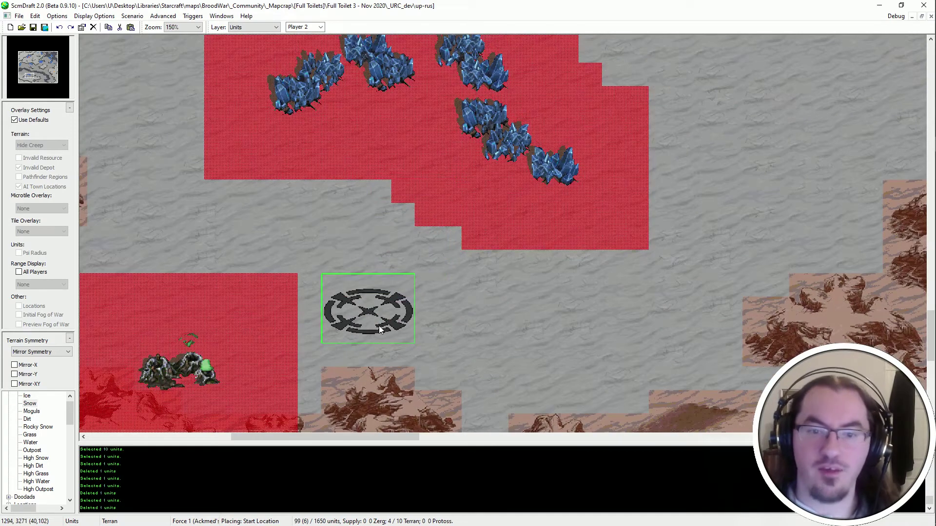
pyautogui.click(378, 339)
# Move the three lowest mineral fields of the arc to the east side of the start location.
pyautogui.moveTo(557, 151); pyautogui.dragTo(491, 273)
pyautogui.moveTo(453, 326); pyautogui.dragTo(499, 241, button='middle')
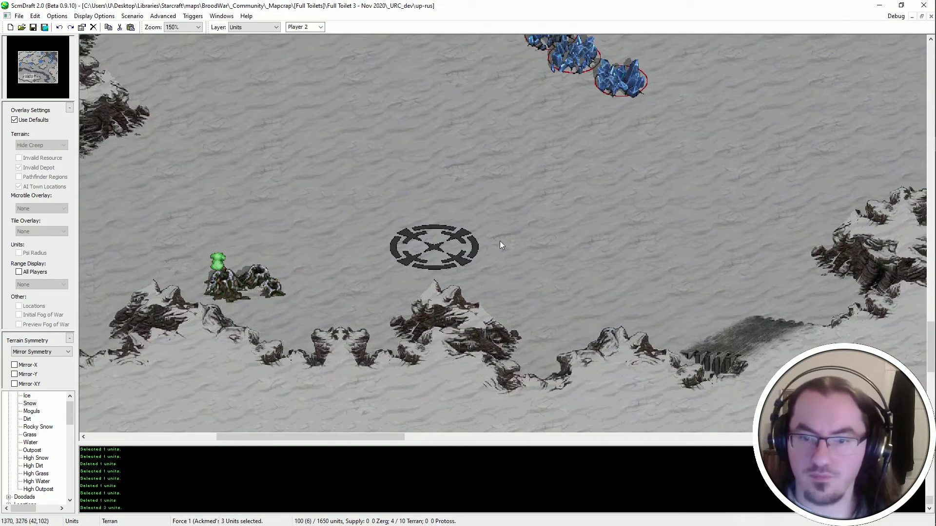
pyautogui.moveTo(433, 226); pyautogui.dragTo(531, 279, button='middle')
pyautogui.hotkey('ctrl', 'x')
pyautogui.hotkey('ctrl', 'v')
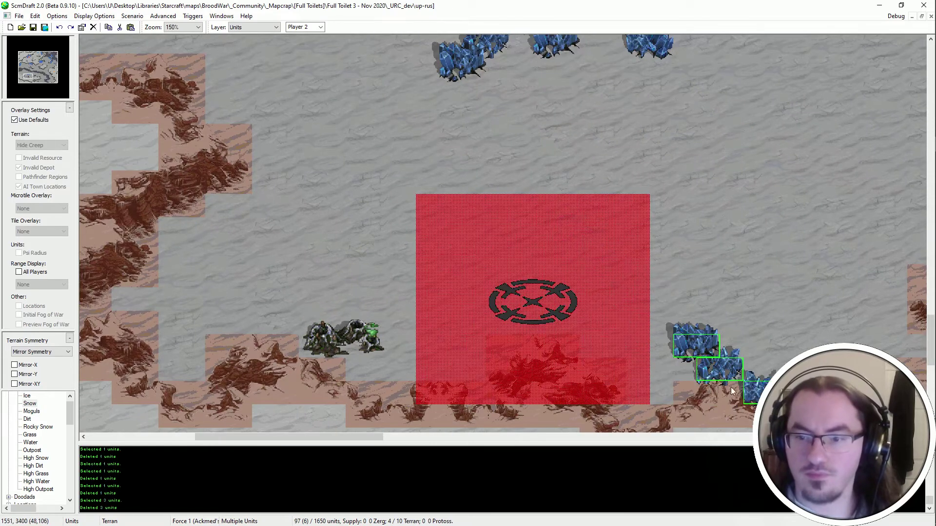
pyautogui.click(706, 369)
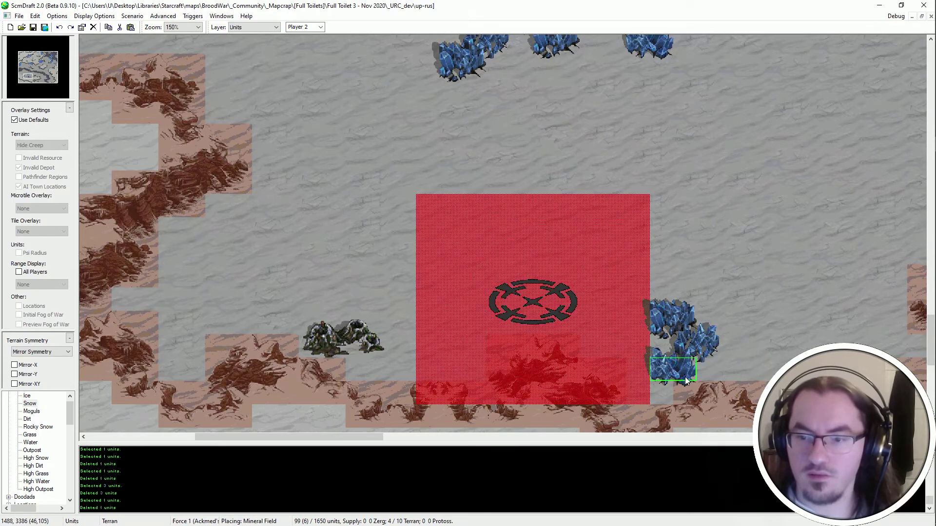
# Rearrange the three eastern mineral fields into a tight staggered cluster facing the start location.
pyautogui.click(672, 323)
pyautogui.hotkey('ctrl', 'x')
pyautogui.hotkey('ctrl', 'v')
pyautogui.click(673, 321)
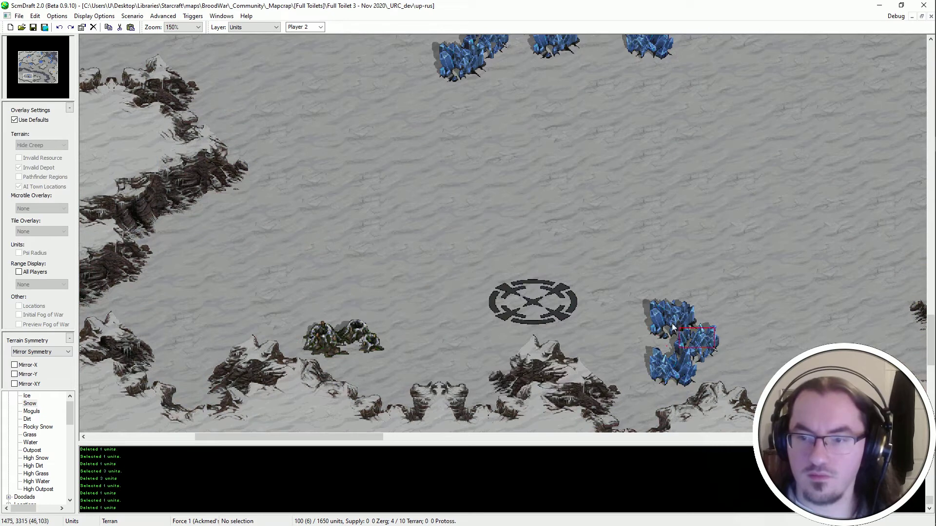
pyautogui.moveTo(672, 324); pyautogui.dragTo(669, 321)
pyautogui.hotkey('ctrl', 'x')
pyautogui.hotkey('ctrl', 'v')
pyautogui.click(705, 330)
pyautogui.press('Escape')
# Move the pair of mineral fields northeast of the start location down to just above the eastern cluster.
pyautogui.press('Up')
pyautogui.press('Right')
pyautogui.moveTo(633, 72); pyautogui.dragTo(601, 99)
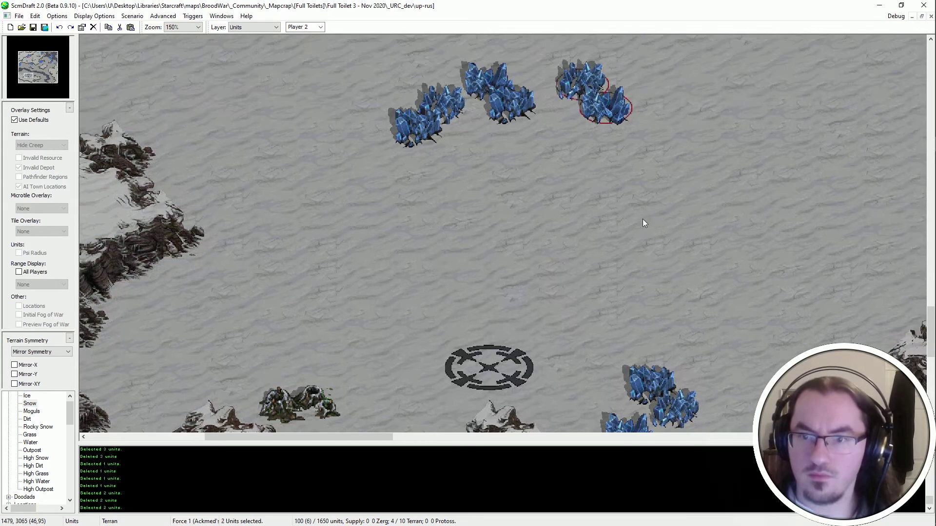
pyautogui.press('Down')
pyautogui.press('Right')
pyautogui.hotkey('ctrl', 'x')
pyautogui.hotkey('ctrl', 'v')
pyautogui.click(624, 297)
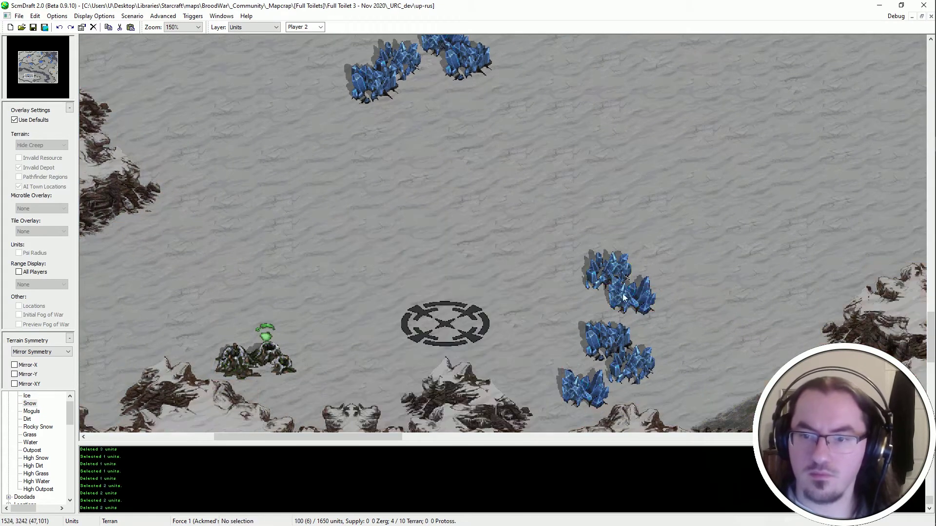
# Move the four remaining northern mineral fields to the northwest of the start location, above the geyser.
pyautogui.moveTo(342, 45); pyautogui.dragTo(536, 144)
pyautogui.press('Up')
pyautogui.press('Left')
pyautogui.hotkey('ctrl', 'x')
pyautogui.hotkey('ctrl', 'v')
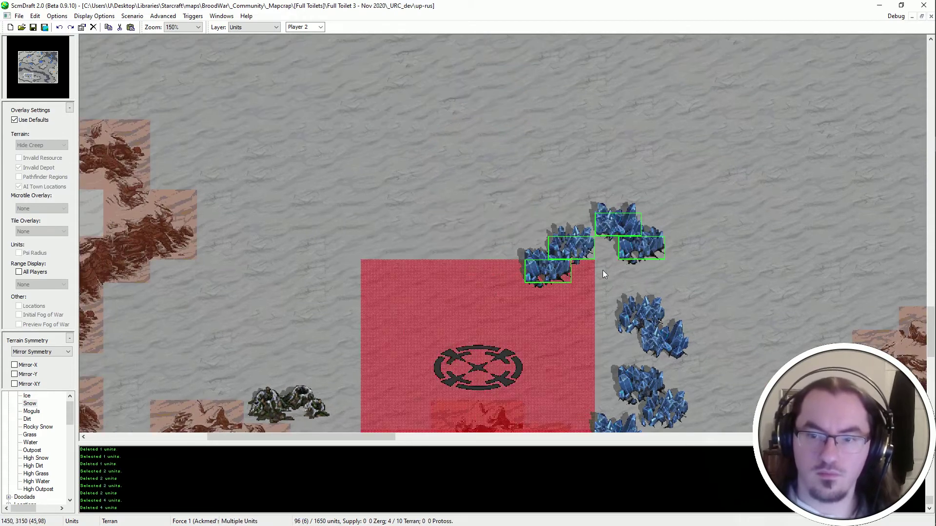
pyautogui.click(345, 333)
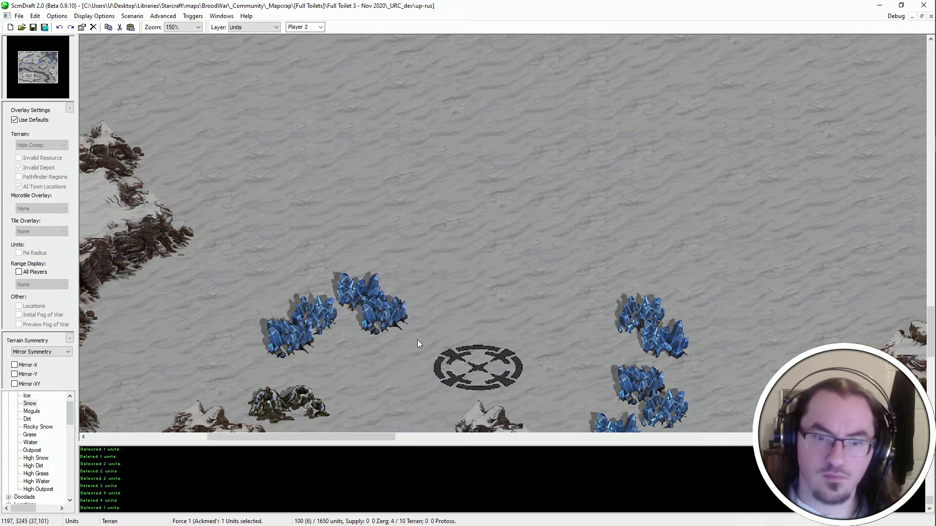
# Offset the upper pair of northwestern mineral fields one tile north and west, and shift all four one tile west.
pyautogui.click(382, 313)
pyautogui.hotkey('ctrl', 'x')
pyautogui.hotkey('ctrl', 'v')
pyautogui.click(261, 382)
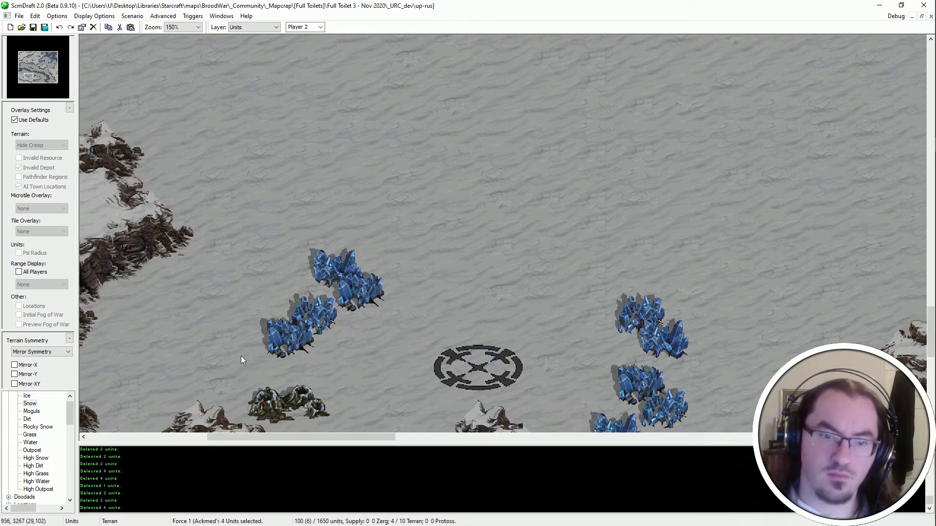
pyautogui.hotkey('ctrl', 'x')
pyautogui.hotkey('ctrl', 'v')
pyautogui.click(314, 320)
# Shift the lower two northwestern mineral fields one tile east so they adjoin the upper pair.
pyautogui.click(292, 344)
pyautogui.click(292, 335)
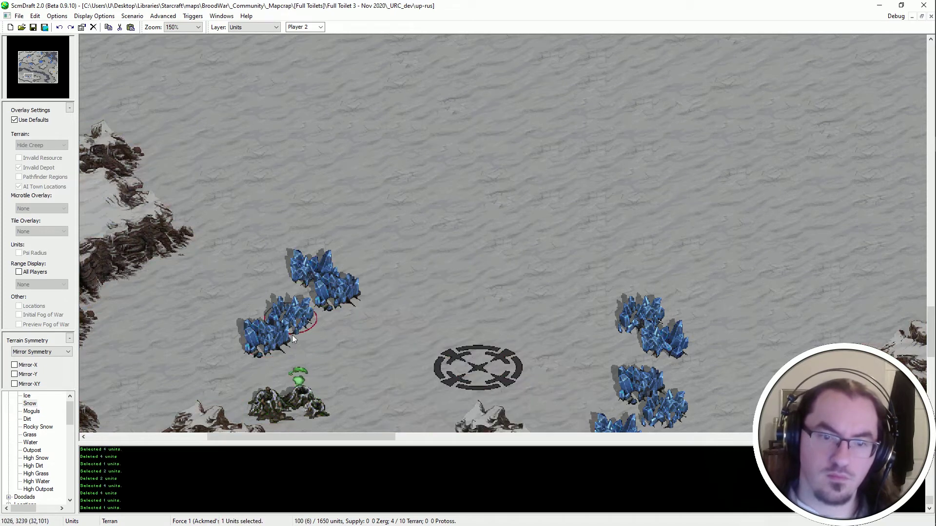
pyautogui.click(277, 338)
pyautogui.hotkey('ctrl', 'x')
pyautogui.hotkey('ctrl', 'v')
pyautogui.click(269, 342)
pyautogui.moveTo(312, 311); pyautogui.dragTo(283, 341)
pyautogui.hotkey('ctrl', 'x')
pyautogui.hotkey('ctrl', 'v')
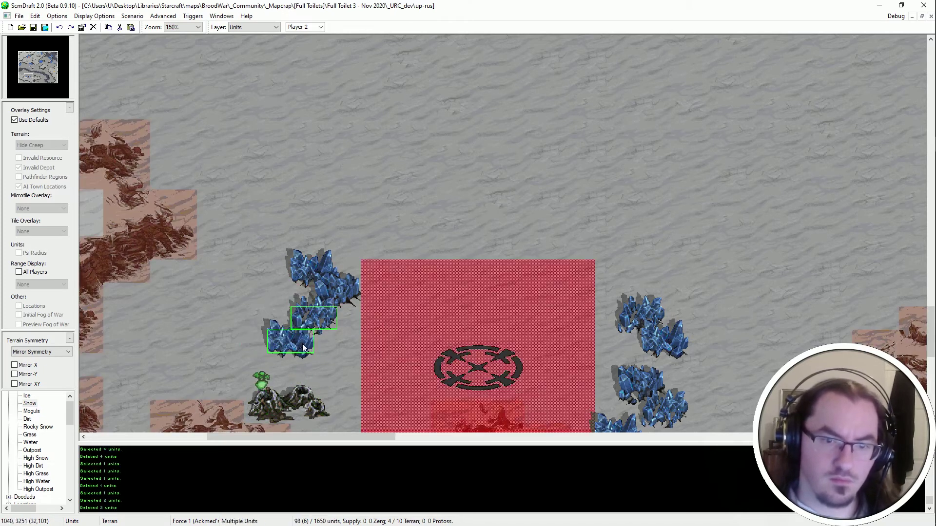
pyautogui.click(302, 347)
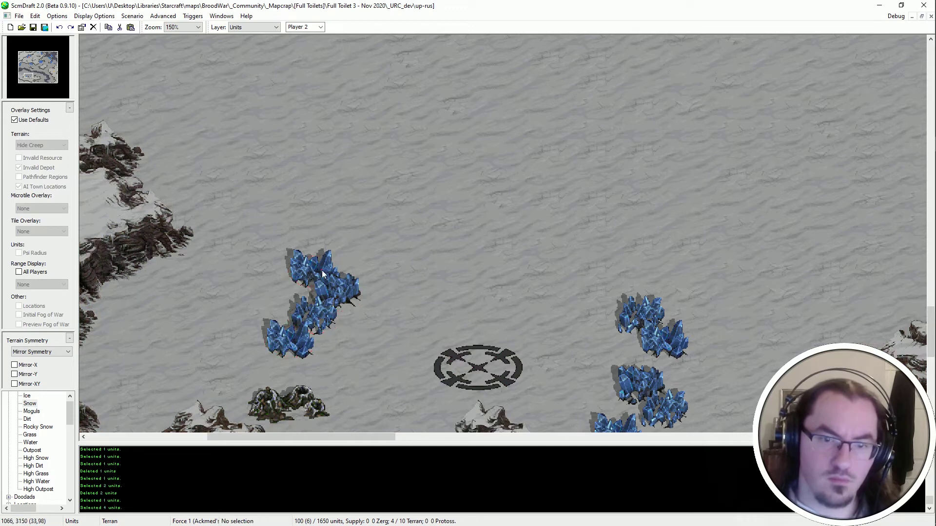
# Move the topmost northwestern mineral field one tile north and two tiles east.
pyautogui.click(322, 270)
pyautogui.hotkey('ctrl', 'x')
pyautogui.hotkey('ctrl', 'v')
pyautogui.click(350, 265)
pyautogui.click(347, 265)
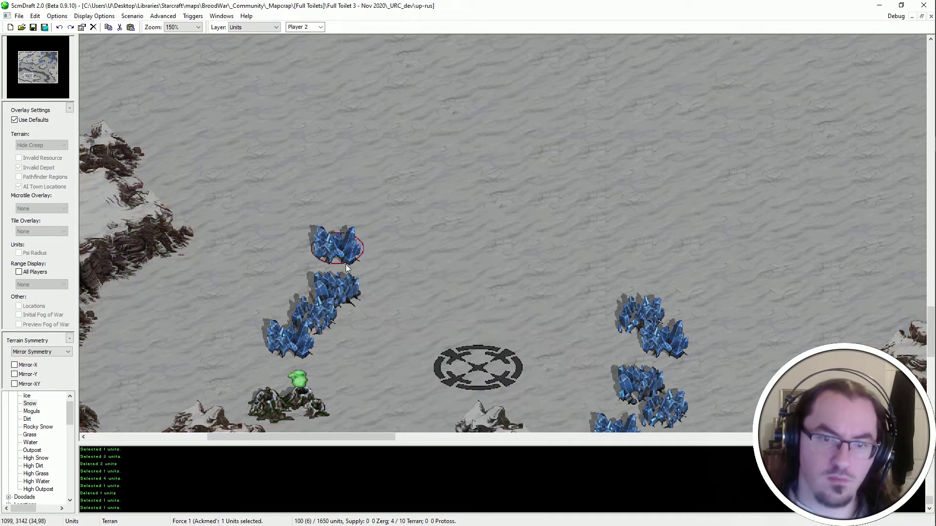
pyautogui.hotkey('ctrl', 'x')
pyautogui.hotkey('ctrl', 'v')
pyautogui.click(371, 256)
# Try re-placing the second-highest and the lowest mineral fields in the northwestern line.
pyautogui.click(338, 279)
pyautogui.hotkey('ctrl', 'x')
pyautogui.hotkey('ctrl', 'v')
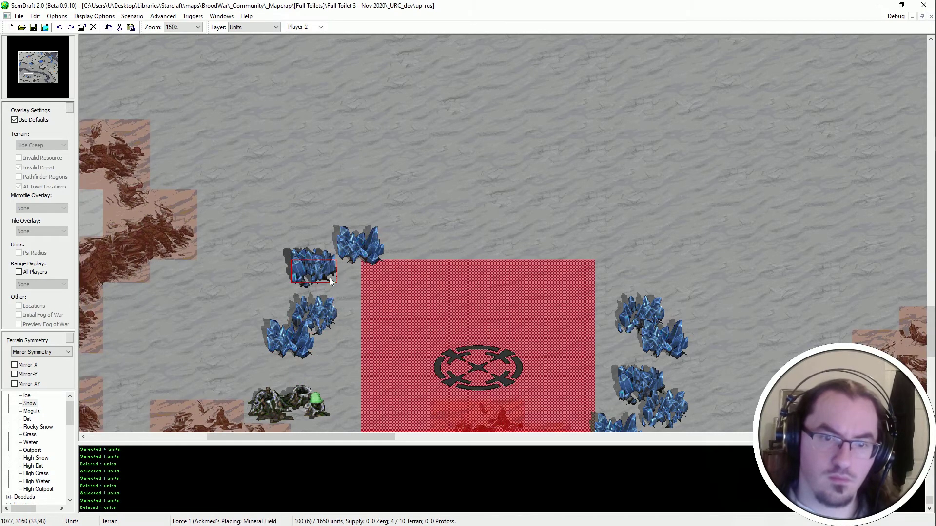
pyautogui.click(329, 276)
pyautogui.moveTo(319, 273); pyautogui.dragTo(342, 293)
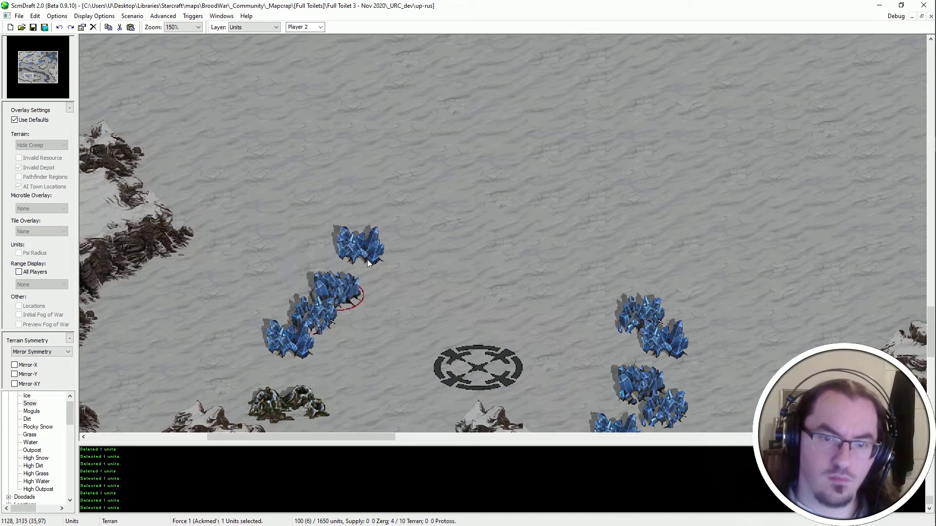
pyautogui.click(304, 343)
pyautogui.hotkey('ctrl', 'x')
pyautogui.hotkey('ctrl', 'v')
pyautogui.click(302, 342)
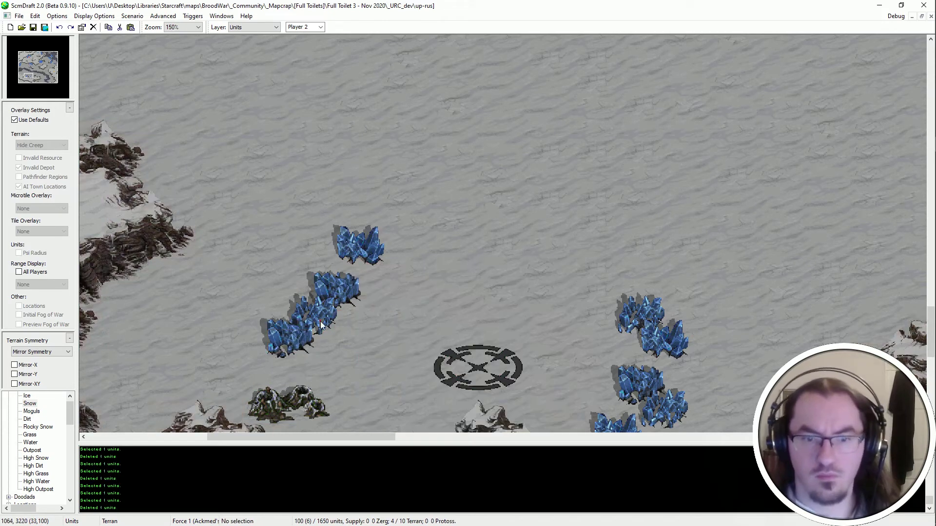
# Copy one of the northwestern mineral fields and paste it into the gap below the topmost one.
pyautogui.click(320, 322)
pyautogui.hotkey('ctrl', 'c')
pyautogui.hotkey('ctrl', 'v')
pyautogui.click(338, 282)
# Move the vespene geyser from southwest of the start location to directly north of it.
pyautogui.moveTo(396, 220); pyautogui.dragTo(253, 419)
pyautogui.press('Right')
pyautogui.press('Down')
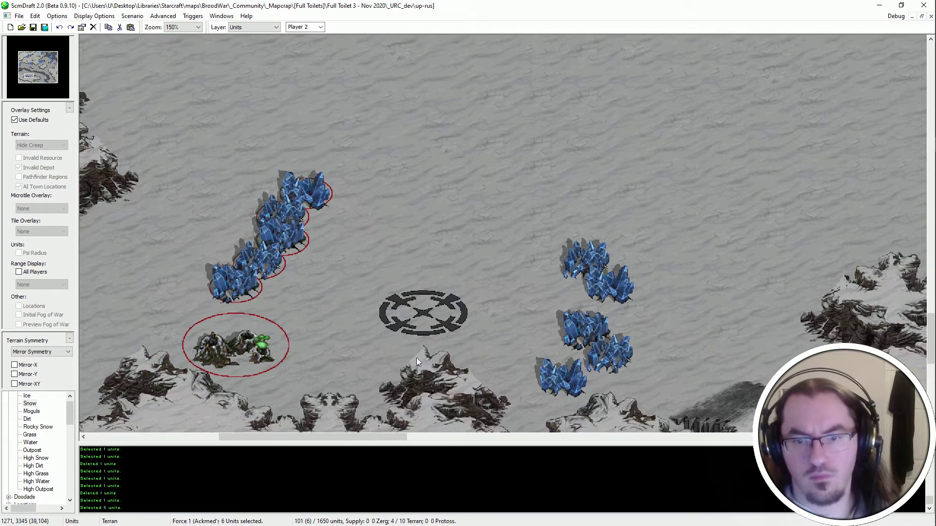
pyautogui.moveTo(641, 402); pyautogui.dragTo(551, 276)
pyautogui.click(234, 347)
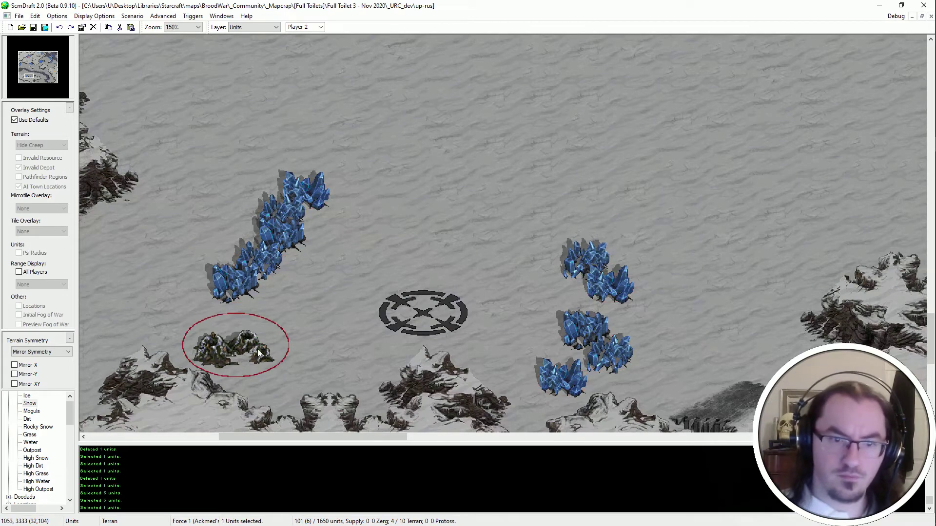
pyautogui.hotkey('ctrl', 'x')
pyautogui.hotkey('ctrl', 'v')
pyautogui.click(430, 180)
# Move the five western mineral fields three tiles south and one tile west.
pyautogui.moveTo(321, 183); pyautogui.dragTo(210, 297)
pyautogui.hotkey('ctrl', 'x')
pyautogui.hotkey('ctrl', 'v')
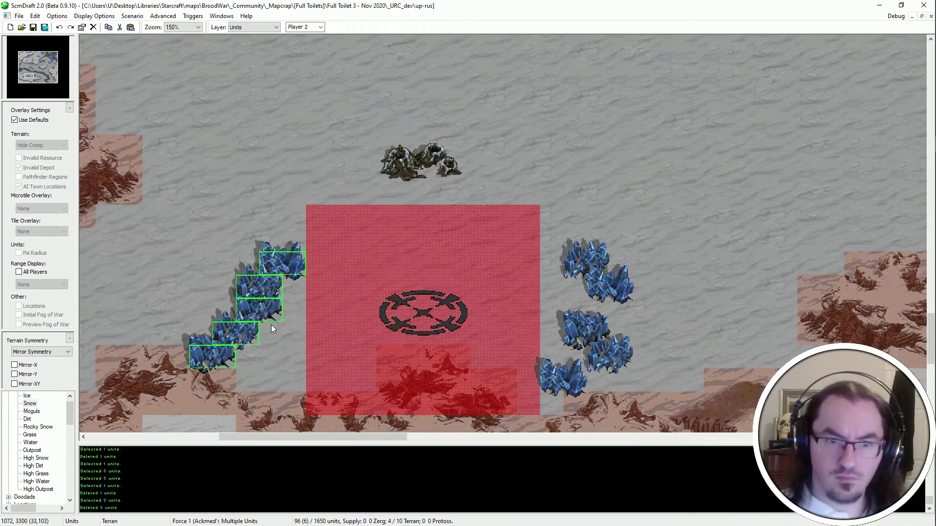
pyautogui.click(271, 324)
# Rearrange the lower western mineral fields into an arc curving around the west side of the start location.
pyautogui.click(254, 373)
pyautogui.hotkey('ctrl', 'x')
pyautogui.hotkey('ctrl', 'v')
pyautogui.click(290, 387)
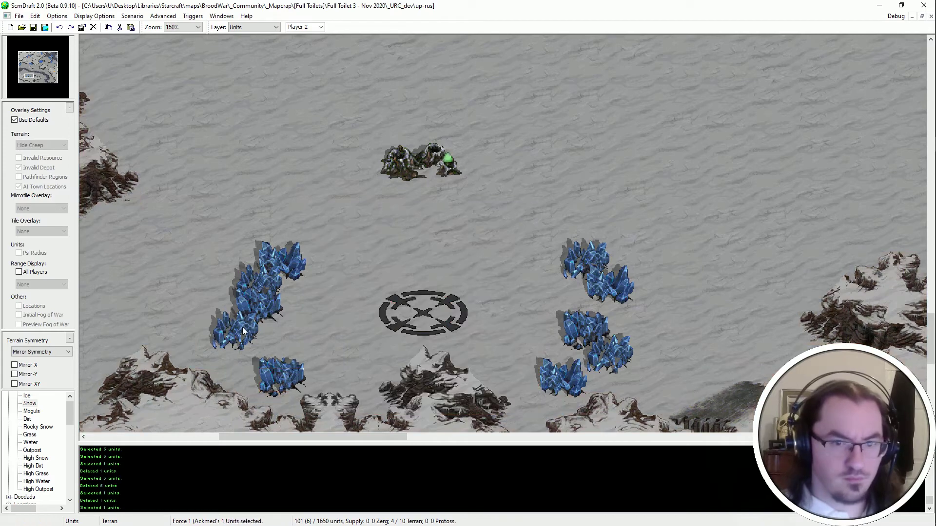
pyautogui.click(248, 299)
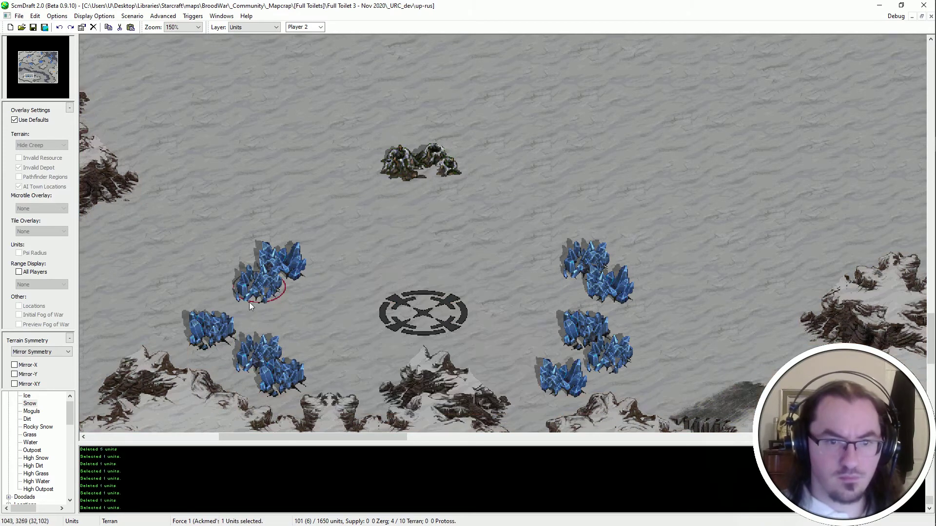
pyautogui.hotkey('ctrl', 'x')
pyautogui.hotkey('ctrl', 'v')
pyautogui.click(238, 314)
pyautogui.moveTo(237, 314); pyautogui.dragTo(201, 326)
pyautogui.hotkey('ctrl', 'x')
pyautogui.hotkey('ctrl', 'v')
pyautogui.click(260, 330)
pyautogui.click(260, 333)
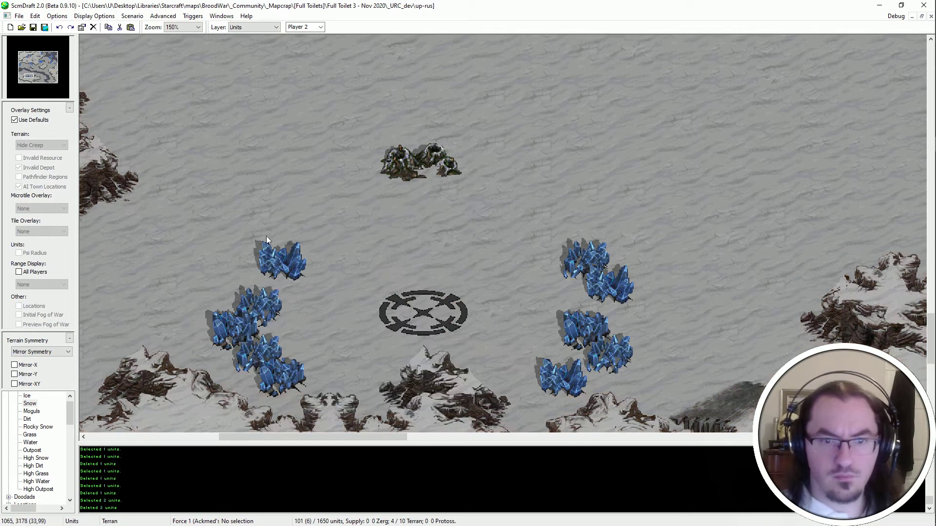
# Move the geyser one tile south, closer to the start location.
pyautogui.click(444, 155)
pyautogui.hotkey('ctrl', 'x')
pyautogui.hotkey('ctrl', 'v')
pyautogui.click(440, 194)
pyautogui.scroll(-1, 441, 195)
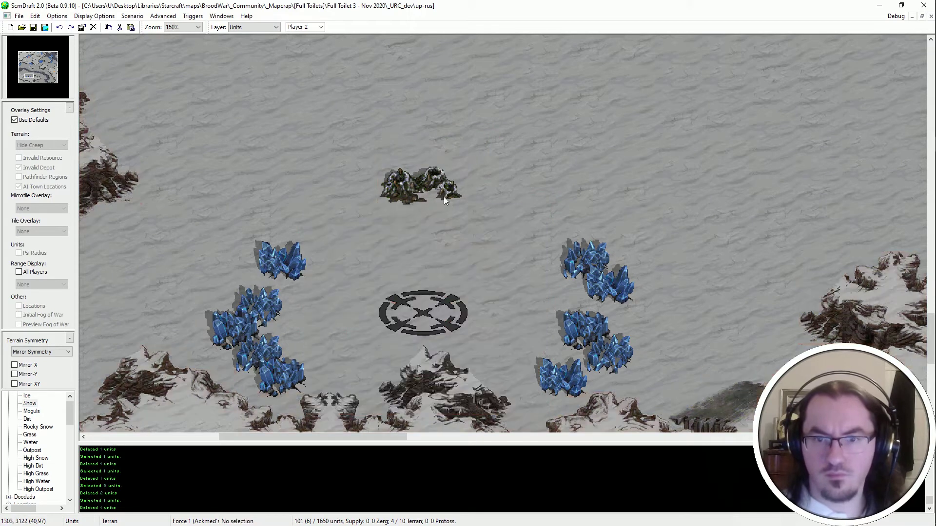
# Paint a High Snow plateau just north of the geyser, extending it toward the southeast.
pyautogui.hotkey('ctrl', 't')
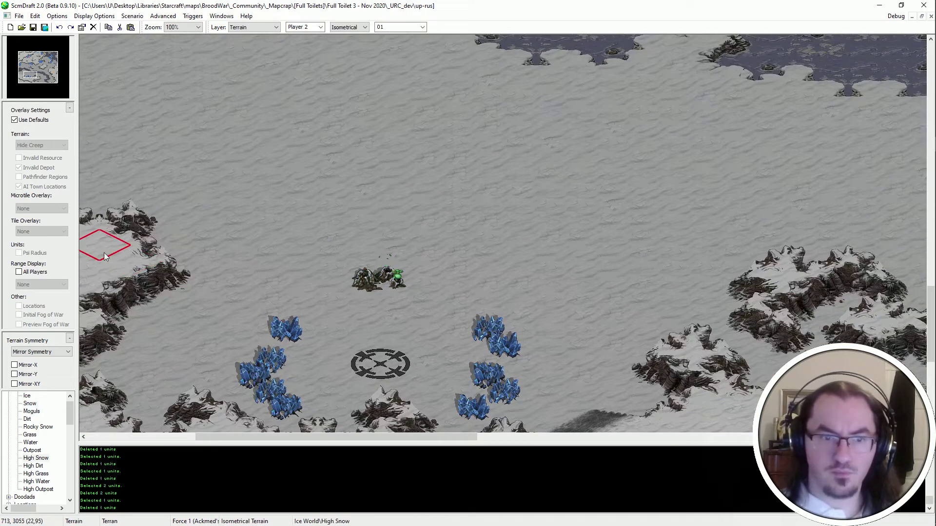
pyautogui.click(403, 234)
pyautogui.hotkey('ctrl', 'z')
pyautogui.click(365, 219)
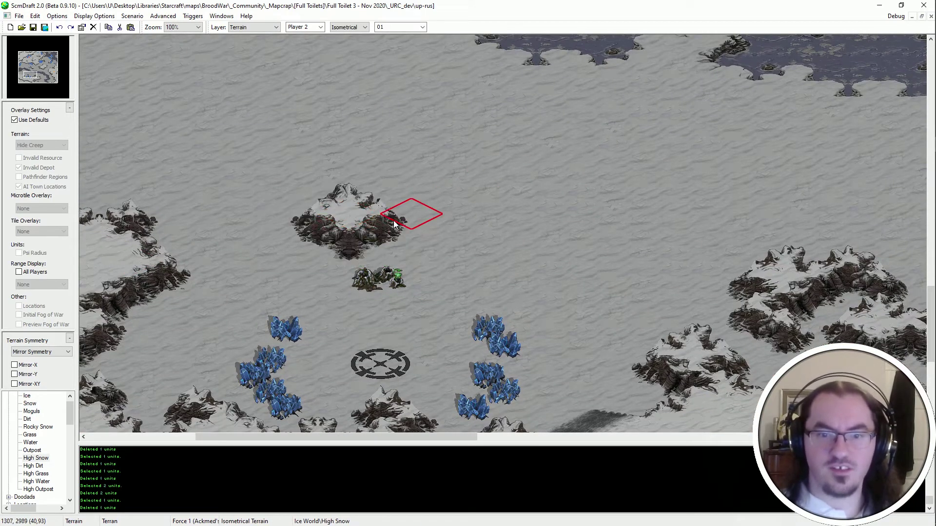
pyautogui.click(395, 219)
pyautogui.click(442, 257)
pyautogui.hotkey('ctrl', 'z')
pyautogui.click(444, 241)
pyautogui.rightClick(472, 304)
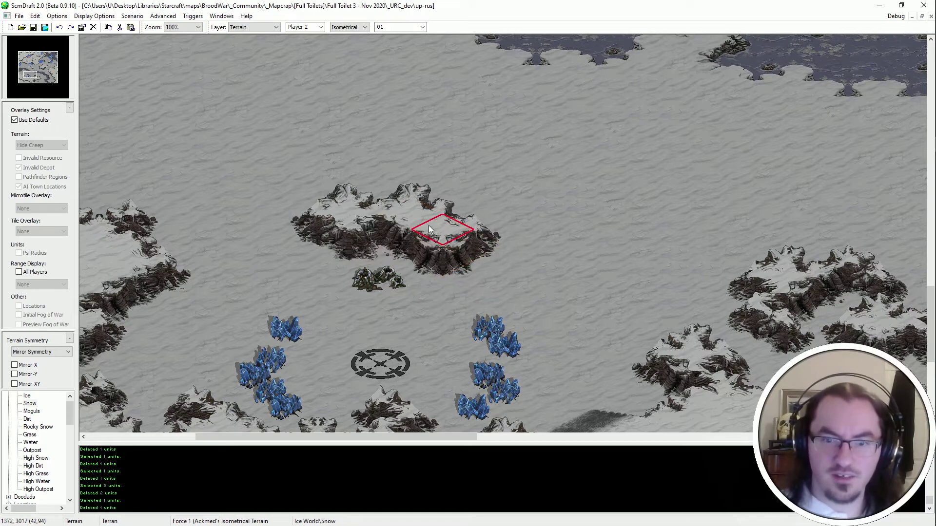
# Reshape the plateau's northern side and rejoin its two halves with High Snow, saving the map.
pyautogui.click(416, 190)
pyautogui.moveTo(378, 285); pyautogui.dragTo(335, 255, button='middle')
pyautogui.rightClick(146, 283)
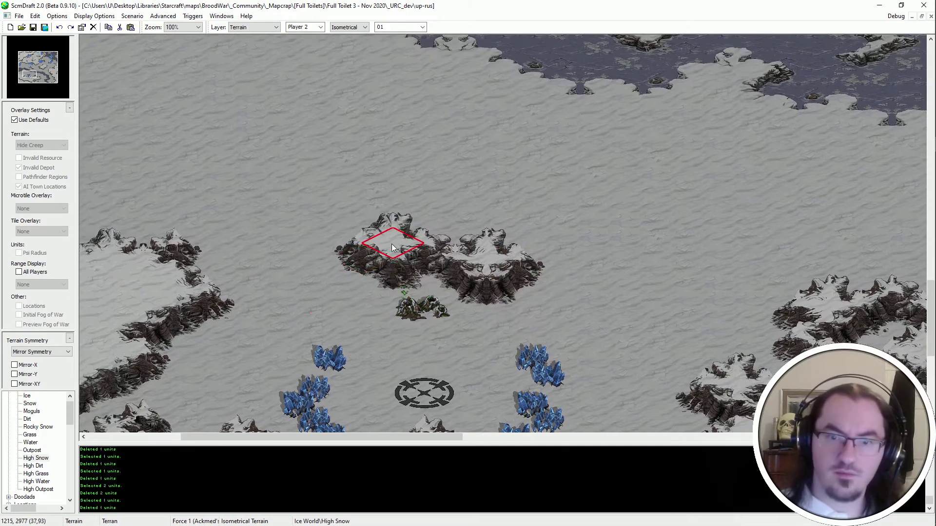
pyautogui.click(391, 251)
pyautogui.click(479, 248)
pyautogui.hotkey('ctrl', 'z')
pyautogui.hotkey('ctrl', 'y')
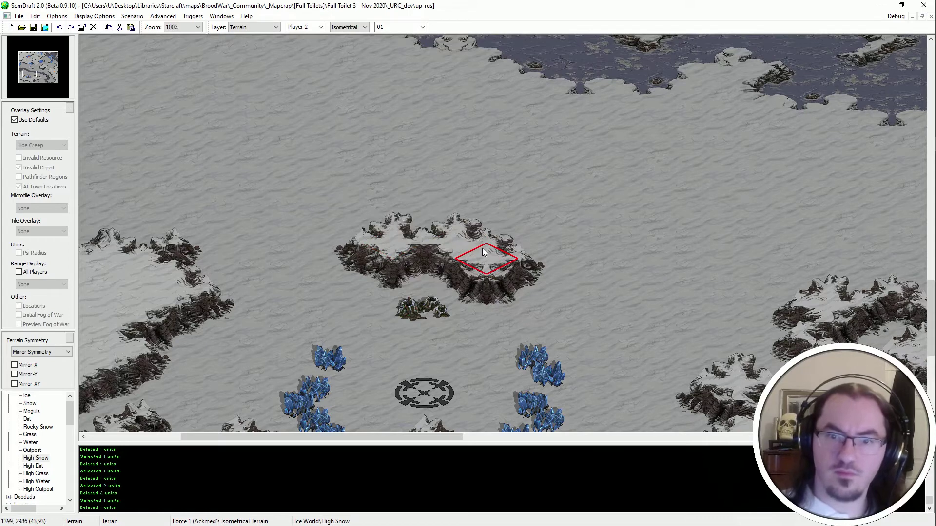
pyautogui.hotkey('ctrl', 's')
# Repaint Snow terrain along the plateau's southern cliff edge to vary its tiles, and save the map.
pyautogui.keyDown('ctrl'); pyautogui.scroll(-1, 481, 248); pyautogui.keyUp('ctrl')
pyautogui.keyDown('ctrl'); pyautogui.scroll(1, 463, 264); pyautogui.keyUp('ctrl')
pyautogui.rightClick(447, 306)
pyautogui.click(441, 285)
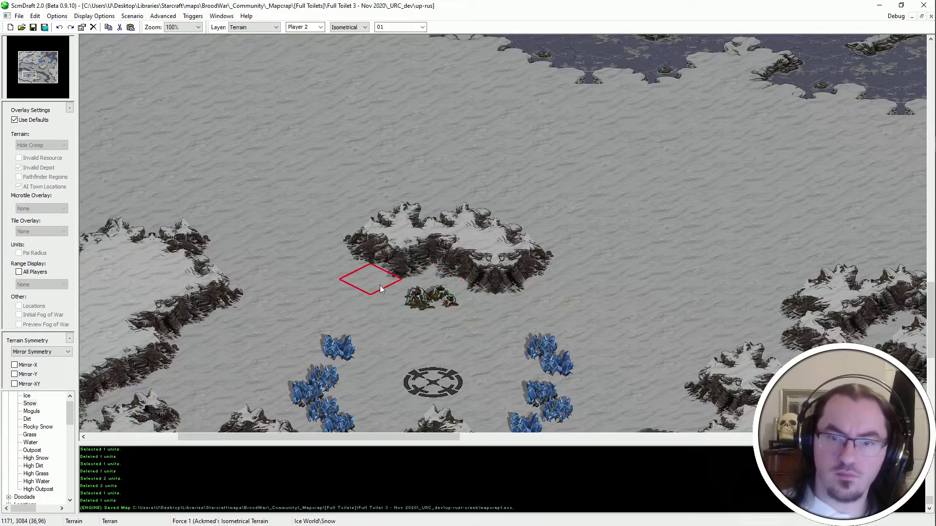
pyautogui.click(524, 295)
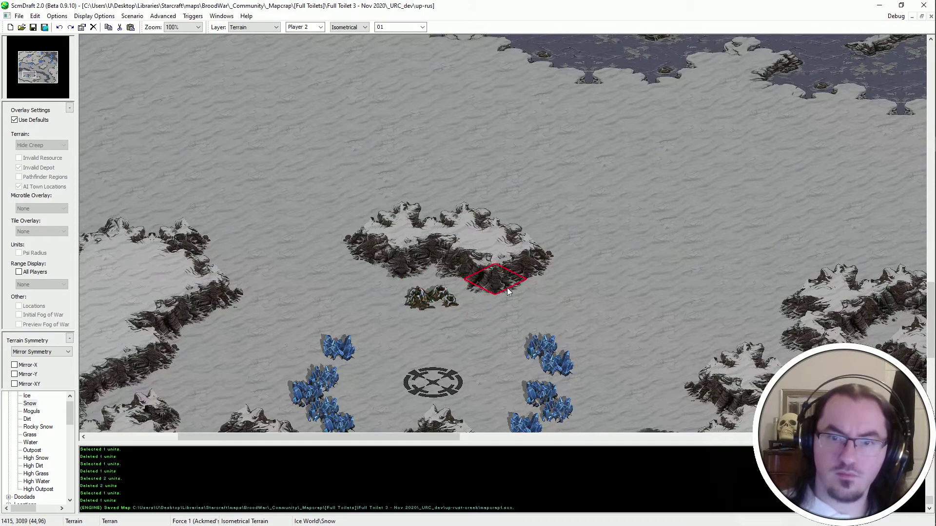
pyautogui.click(508, 290)
pyautogui.click(516, 291)
pyautogui.click(522, 294)
pyautogui.hotkey('ctrl', 's')
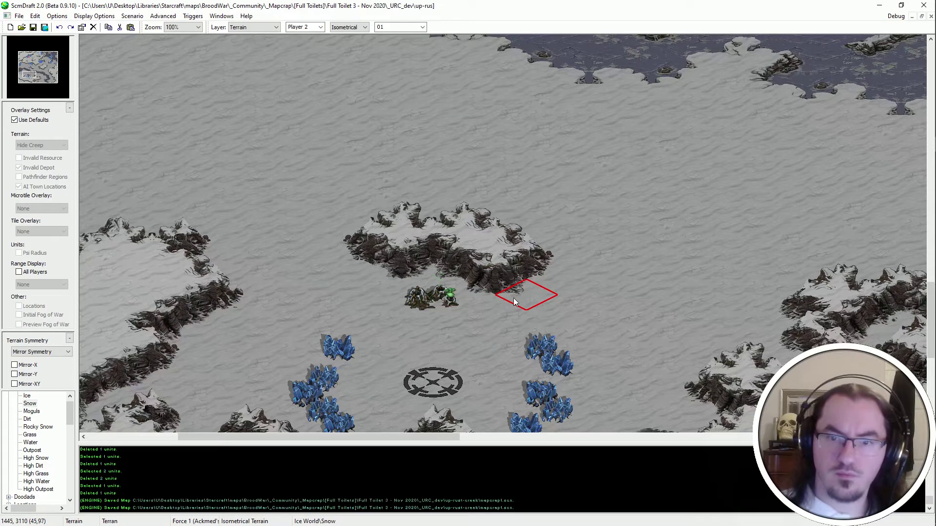
pyautogui.click(514, 298)
pyautogui.hotkey('ctrl', 's')
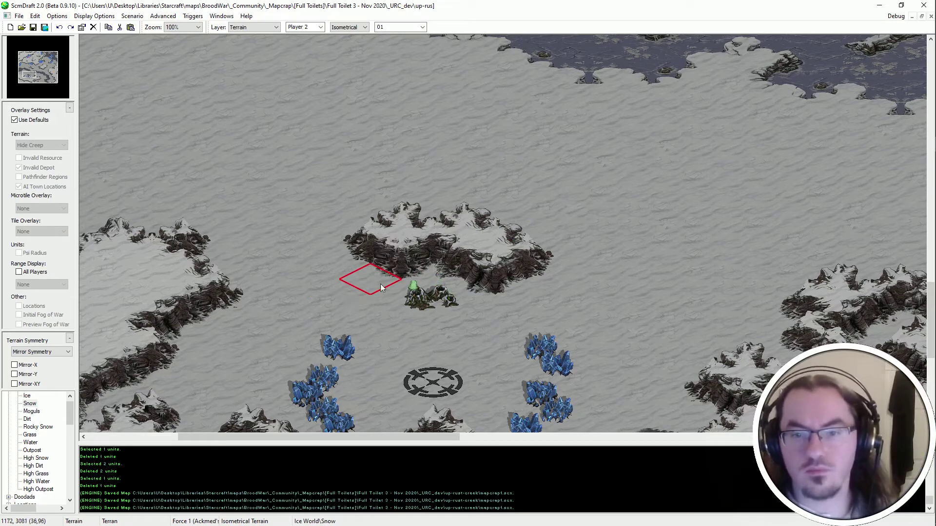
pyautogui.hotkey('ctrl', 's')
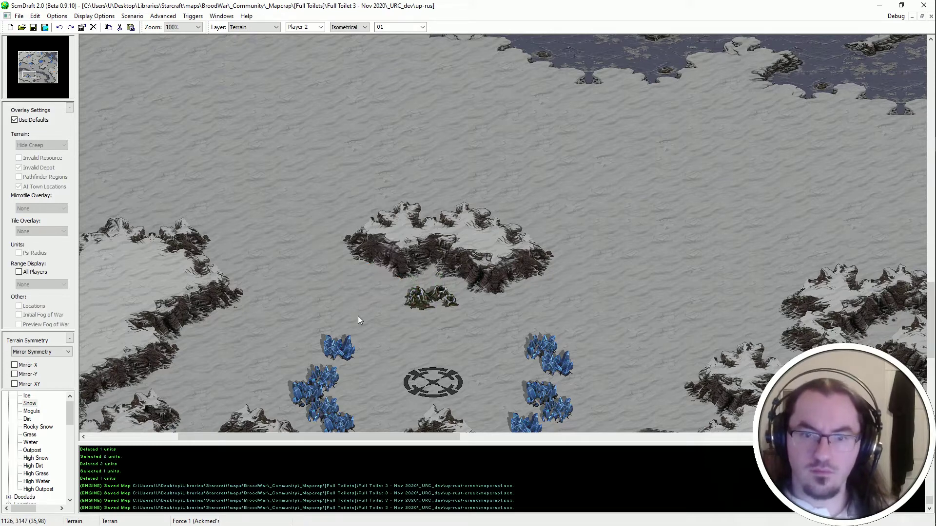
# Move the five western mineral fields northwest, close to the edge of the western cliff.
pyautogui.keyDown('ctrl'); pyautogui.scroll(-3, 358, 316); pyautogui.keyUp('ctrl')
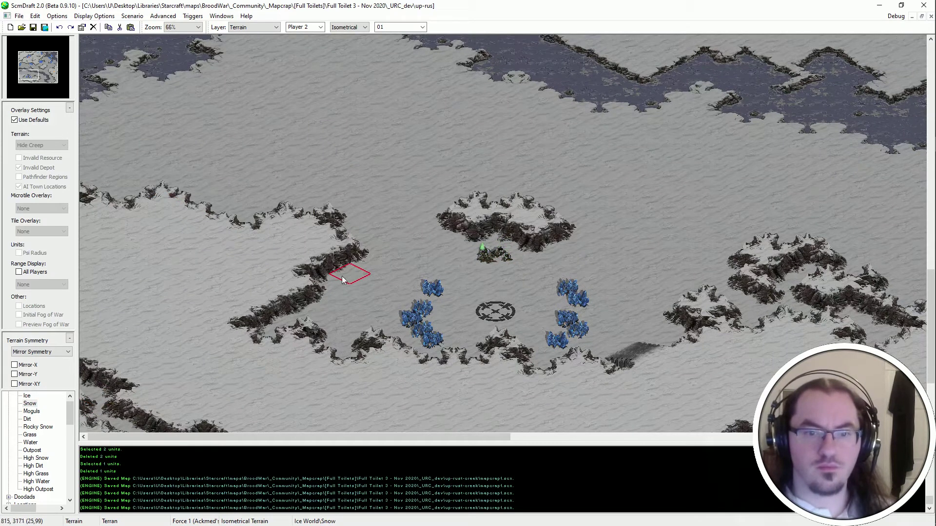
pyautogui.keyDown('ctrl'); pyautogui.scroll(1, 340, 283); pyautogui.keyUp('ctrl')
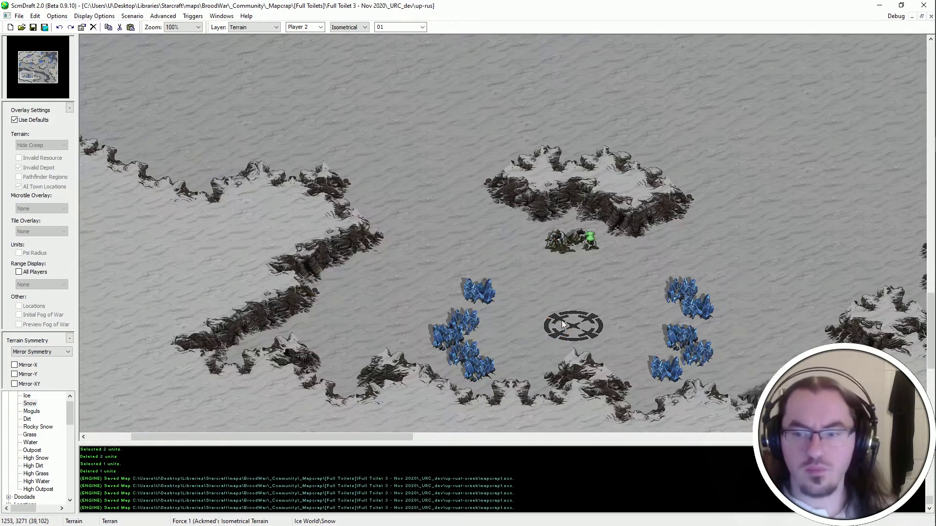
pyautogui.press('u')
pyautogui.moveTo(516, 275); pyautogui.dragTo(438, 359)
pyautogui.keyDown('shift'); pyautogui.click(480, 370); pyautogui.keyUp('shift')
pyautogui.hotkey('ctrl', 'x')
pyautogui.hotkey('ctrl', 'v')
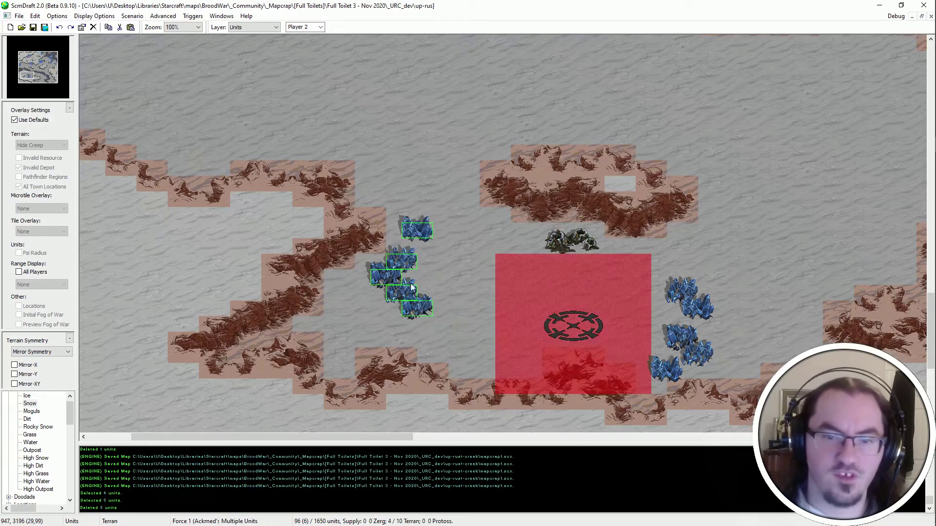
pyautogui.click(386, 298)
# Spread the lower four relocated mineral fields along the western cliff, leaving a gap before the last two.
pyautogui.moveTo(398, 275); pyautogui.dragTo(343, 317)
pyautogui.hotkey('ctrl', 'x')
pyautogui.hotkey('ctrl', 'v')
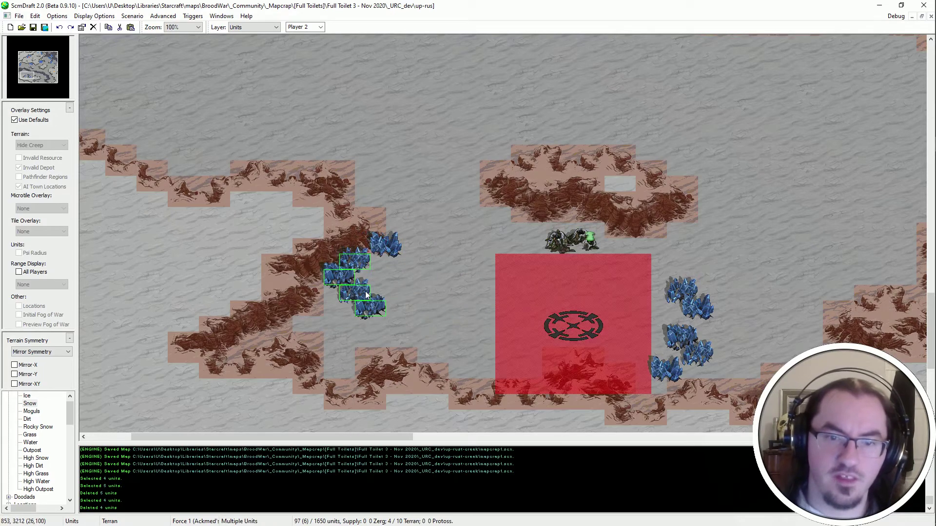
pyautogui.click(370, 294)
pyautogui.moveTo(387, 291); pyautogui.dragTo(326, 315)
pyautogui.hotkey('ctrl', 'x')
pyautogui.hotkey('ctrl', 'v')
pyautogui.click(331, 328)
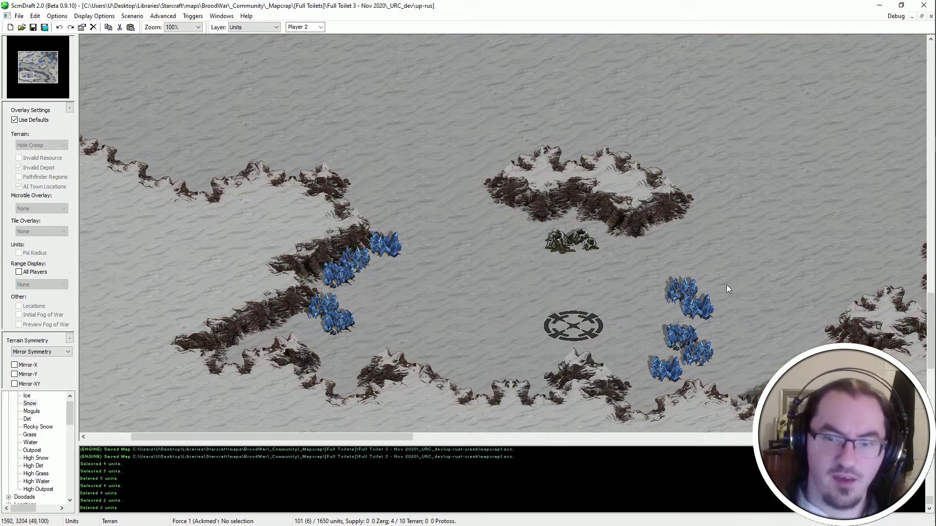
# Move the five eastern mineral fields west of the start location, attaching the southernmost one to the end of the western line.
pyautogui.moveTo(726, 274); pyautogui.dragTo(617, 393)
pyautogui.hotkey('ctrl', 'x')
pyautogui.hotkey('ctrl', 'v')
pyautogui.click(455, 311)
pyautogui.scroll(1, 424, 327)
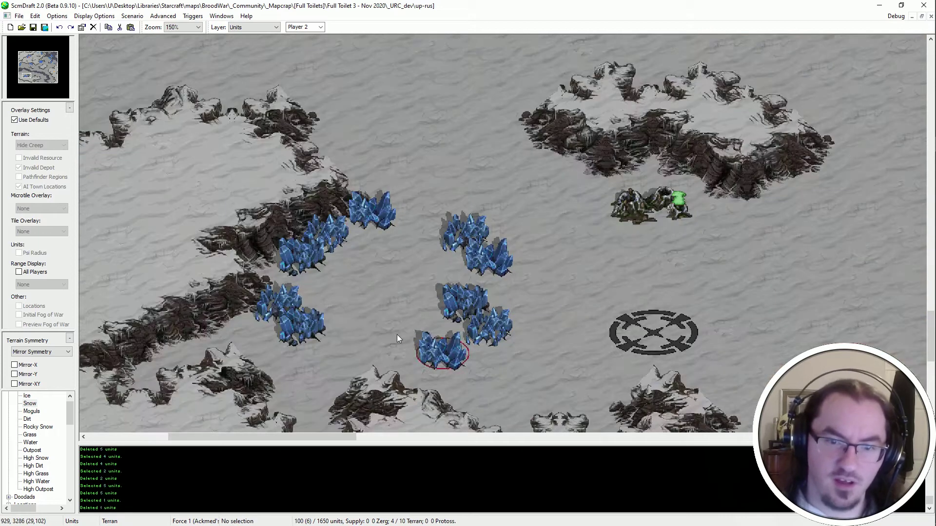
# Carve back the cliff edge south of the relocated mineral fields by repainting its terrain.
pyautogui.press('t')
pyautogui.click(354, 357)
pyautogui.press('Right')
pyautogui.press('Down')
pyautogui.press('u')
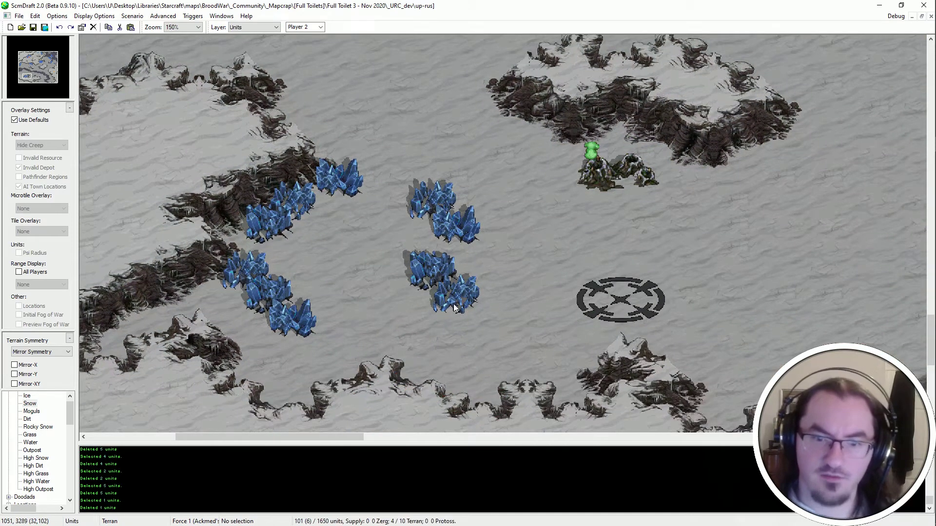
pyautogui.press('t')
pyautogui.click(390, 341)
pyautogui.moveTo(390, 340); pyautogui.dragTo(312, 507, button='middle')
pyautogui.press('u')
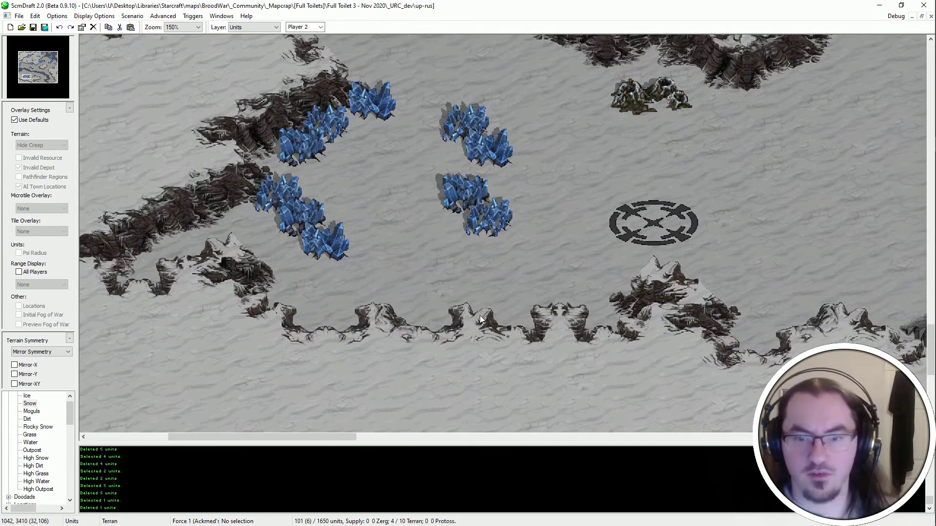
pyautogui.press('t')
pyautogui.click(481, 306)
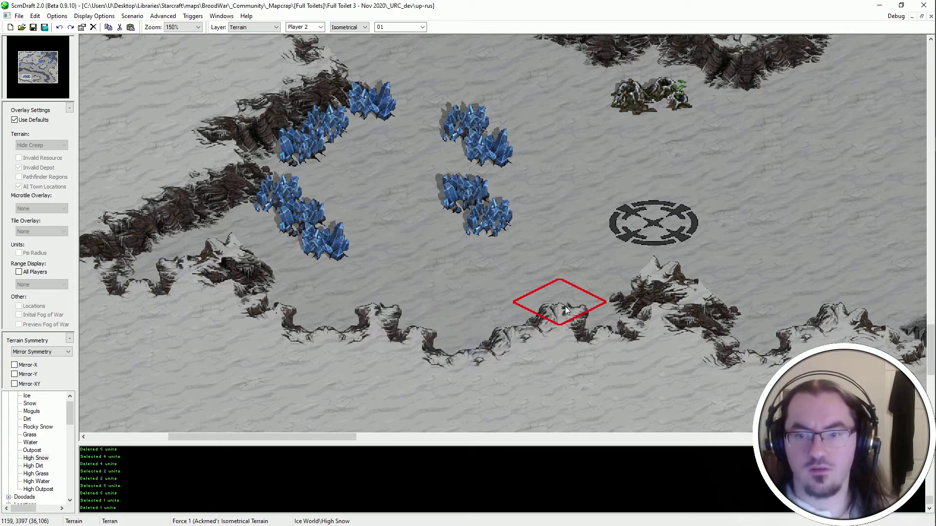
# Move the lowest mineral field of the western line one tile south and one tile west.
pyautogui.press('u')
pyautogui.click(327, 243)
pyautogui.hotkey('ctrl', 'x')
pyautogui.hotkey('ctrl', 'v')
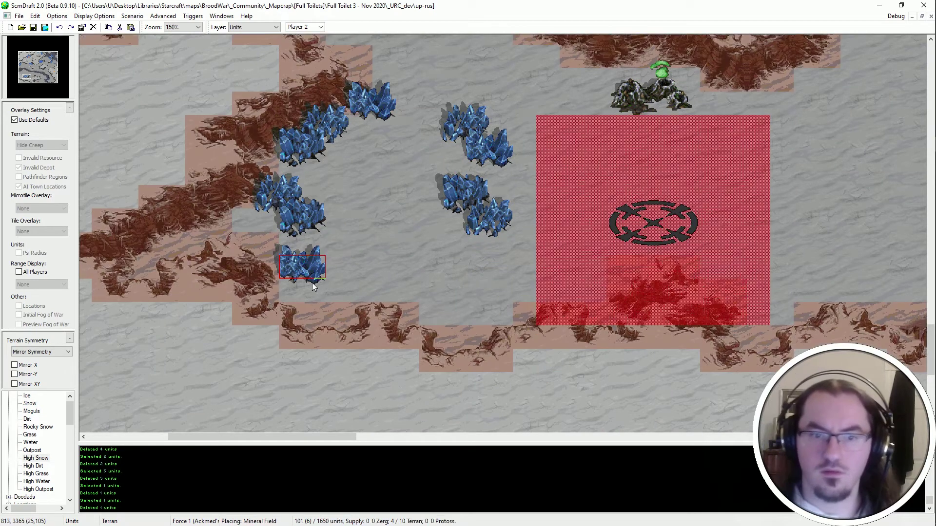
pyautogui.click(300, 263)
# Move three of the four inner mineral fields to the line's southern end, continuing it east along the cliff.
pyautogui.click(465, 193)
pyautogui.hotkey('ctrl', 'x')
pyautogui.hotkey('ctrl', 'v')
pyautogui.click(325, 286)
pyautogui.click(489, 218)
pyautogui.hotkey('ctrl', 'x')
pyautogui.hotkey('ctrl', 'v')
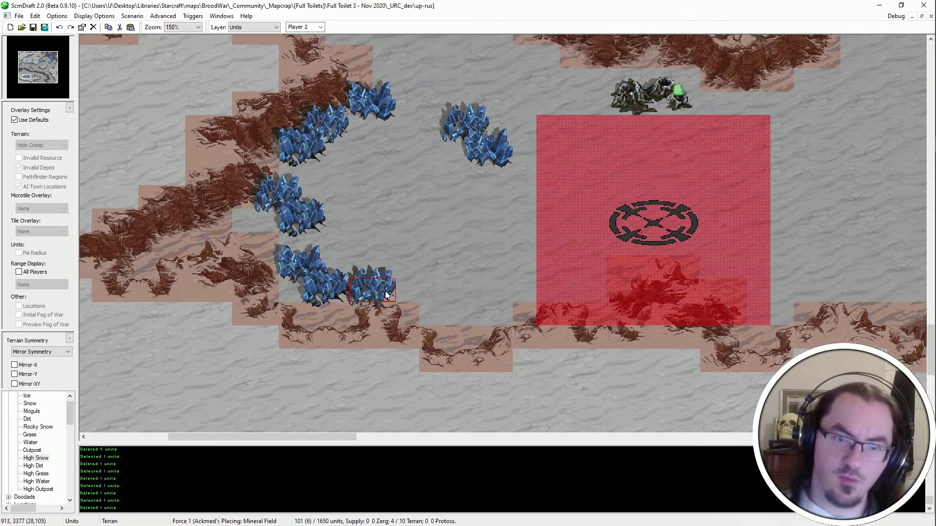
pyautogui.click(391, 277)
pyautogui.click(480, 151)
pyautogui.hotkey('ctrl', 'x')
pyautogui.hotkey('ctrl', 'v')
pyautogui.click(416, 298)
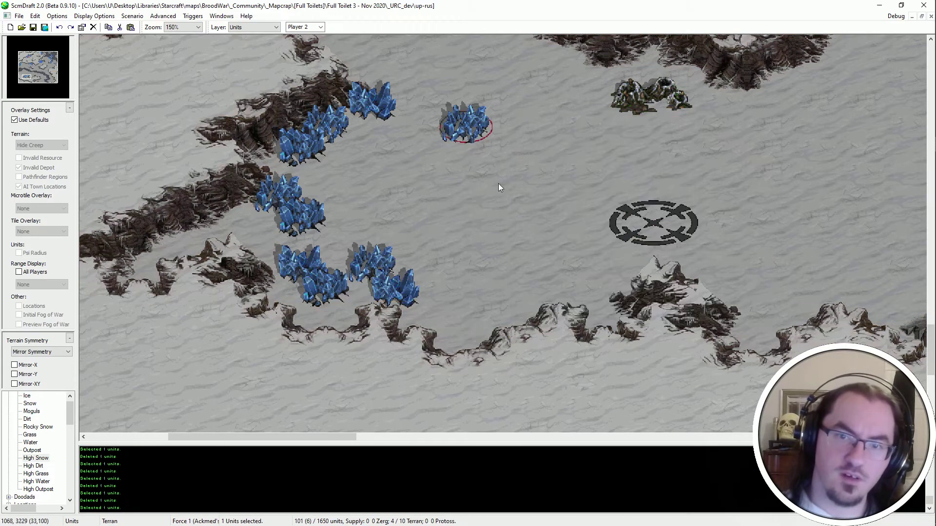
# Place the last inner mineral field at the southeastern end of the line, in the notch of the southern cliff.
pyautogui.press('Escape')
pyautogui.click(324, 295)
pyautogui.hotkey('ctrl', 'c')
pyautogui.hotkey('ctrl', 'v')
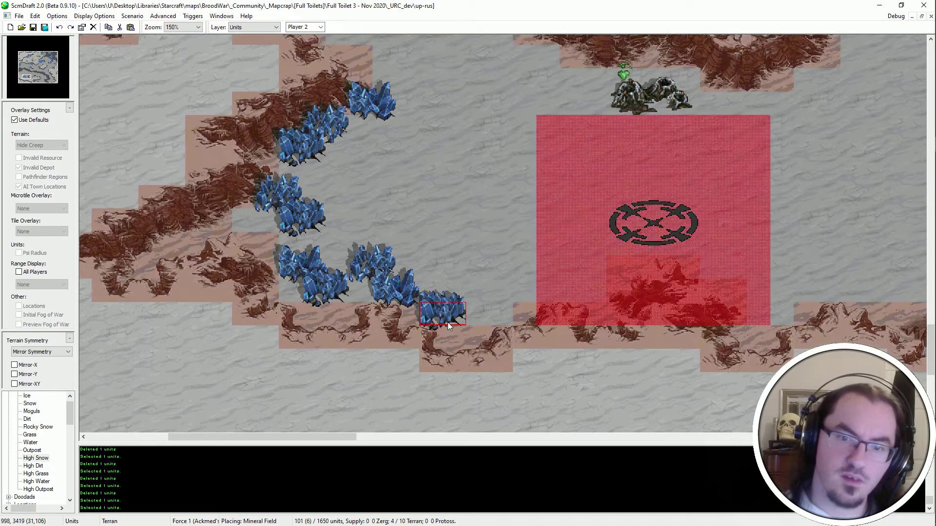
pyautogui.click(441, 312)
pyautogui.press('Escape')
# Try re-placing the two mineral fields in the middle of the western line.
pyautogui.moveTo(298, 153); pyautogui.dragTo(309, 211)
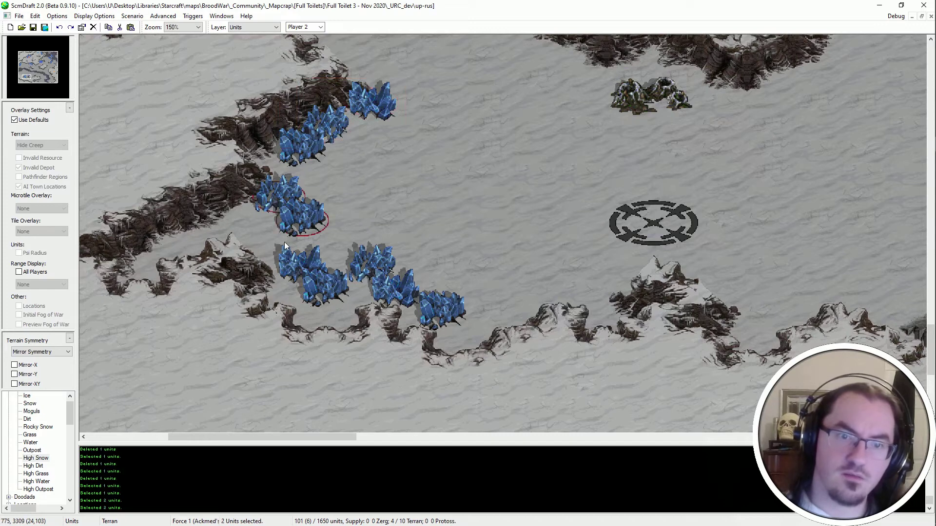
pyautogui.hotkey('ctrl', 'x')
pyautogui.hotkey('ctrl', 'v')
pyautogui.click(301, 220)
pyautogui.press('Escape')
# Add another mineral field next to the middle pair of the western line, on their eastern side.
pyautogui.click(316, 148)
pyautogui.click(332, 124)
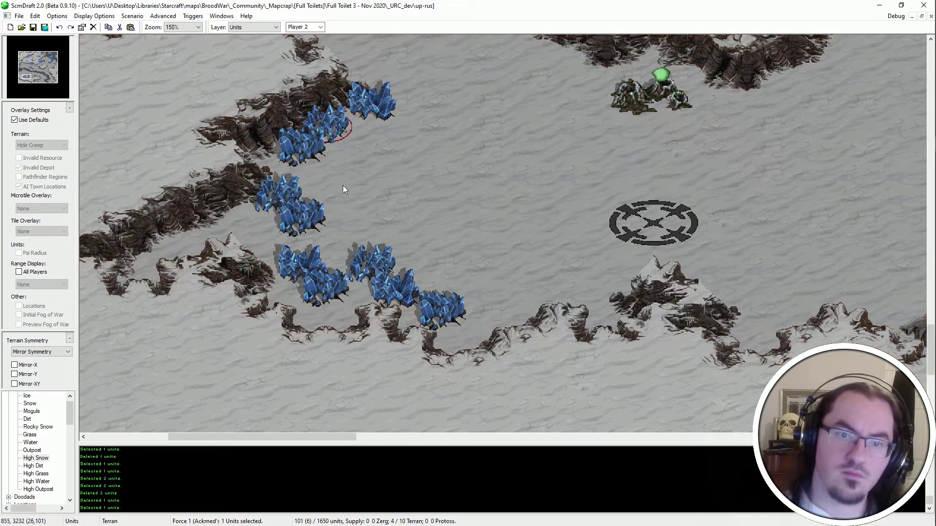
pyautogui.click(303, 269)
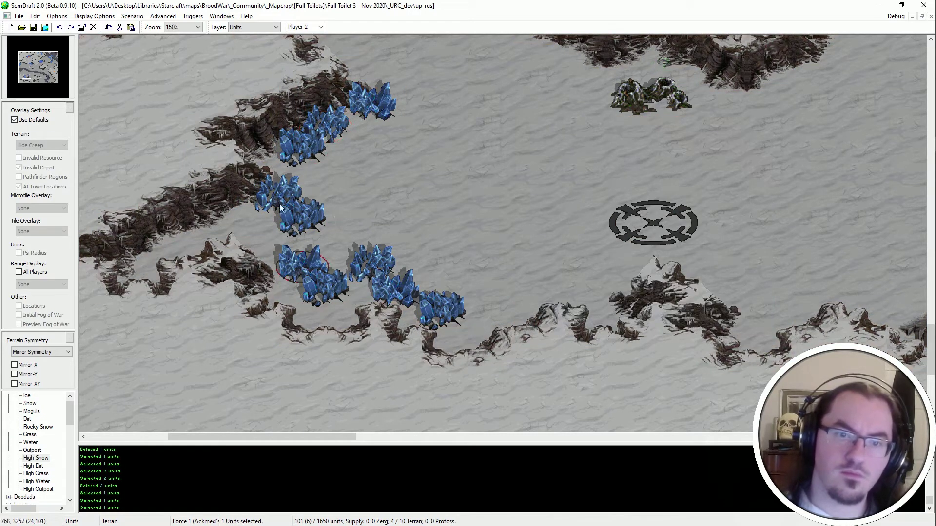
pyautogui.click(284, 202)
pyautogui.hotkey('ctrl', 'x')
pyautogui.hotkey('ctrl', 'v')
pyautogui.click(332, 210)
pyautogui.press('Escape')
pyautogui.click(303, 266)
pyautogui.hotkey('ctrl', 'c')
pyautogui.hotkey('ctrl', 'v')
pyautogui.press('Escape')
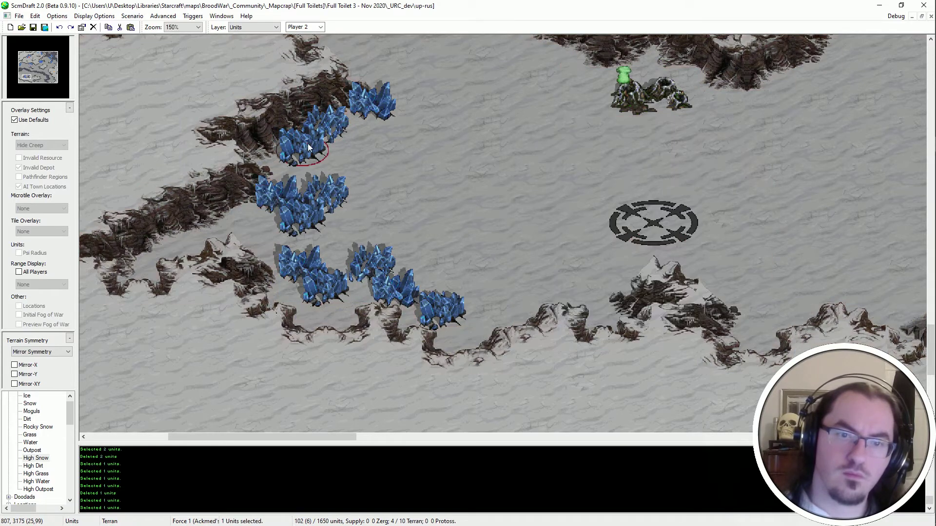
# Remove the two northernmost mineral fields of the western line and place a single one back beside the cliff.
pyautogui.click(335, 137)
pyautogui.press('Delete')
pyautogui.click(370, 103)
pyautogui.press('Delete')
pyautogui.hotkey('ctrl', 'v')
pyautogui.click(342, 145)
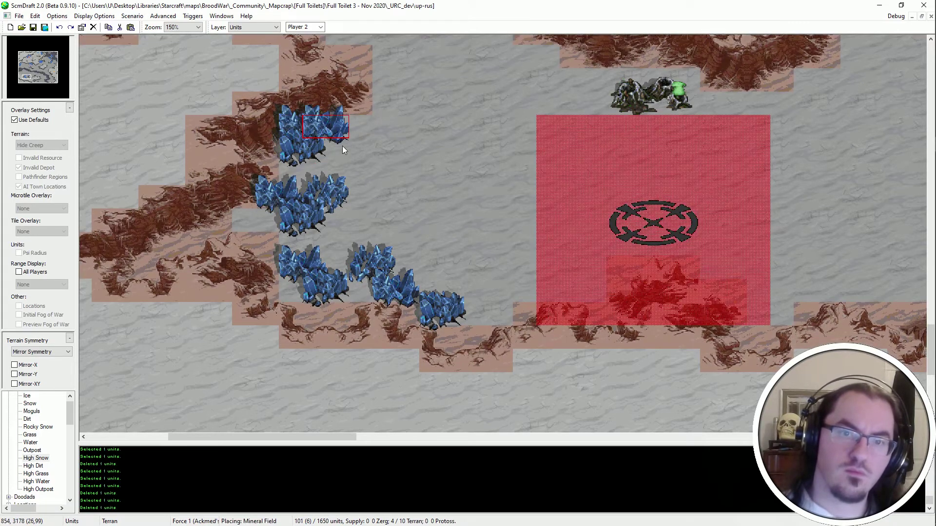
pyautogui.press('Escape')
pyautogui.click(310, 145)
pyautogui.hotkey('ctrl', 'c')
pyautogui.hotkey('ctrl', 'v')
pyautogui.press('Escape')
pyautogui.moveTo(458, 86); pyautogui.dragTo(273, 316)
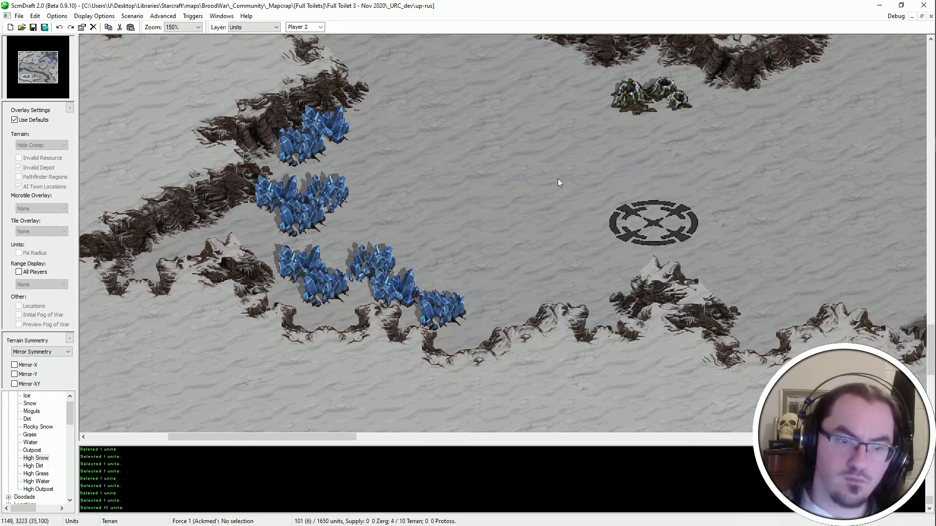
# Move the start location west, closer to the mineral line.
pyautogui.click(634, 117)
pyautogui.click(626, 233)
pyautogui.hotkey('ctrl', 'x')
pyautogui.hotkey('ctrl', 'v')
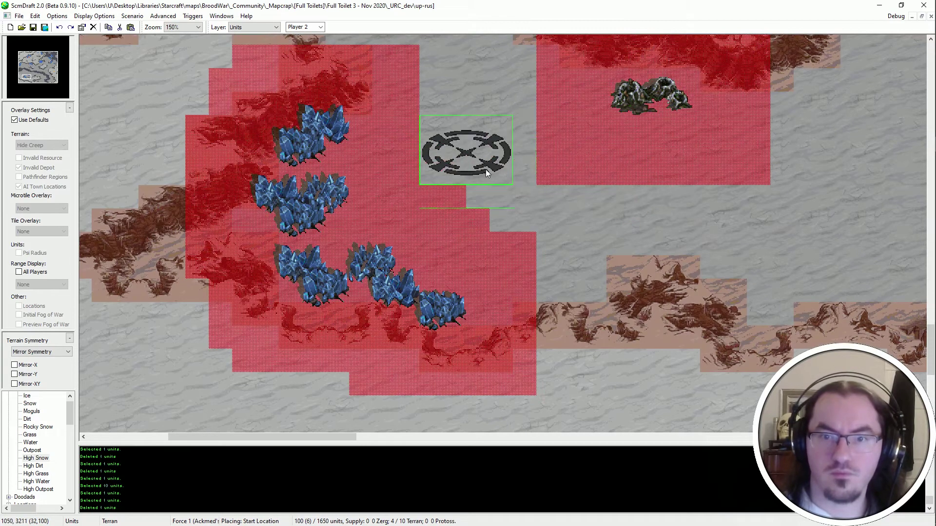
pyautogui.click(488, 170)
pyautogui.press('Escape')
# Move the vespene geyser to the southern cliff, just southeast of the start location, and save the map.
pyautogui.moveTo(592, 80); pyautogui.dragTo(811, 202)
pyautogui.hotkey('ctrl', 'x')
pyautogui.hotkey('ctrl', 'v')
pyautogui.click(628, 120)
pyautogui.press('Escape')
pyautogui.moveTo(616, 138); pyautogui.dragTo(545, 215, button='middle')
pyautogui.click(552, 182)
pyautogui.hotkey('ctrl', 'x')
pyautogui.hotkey('ctrl', 'v')
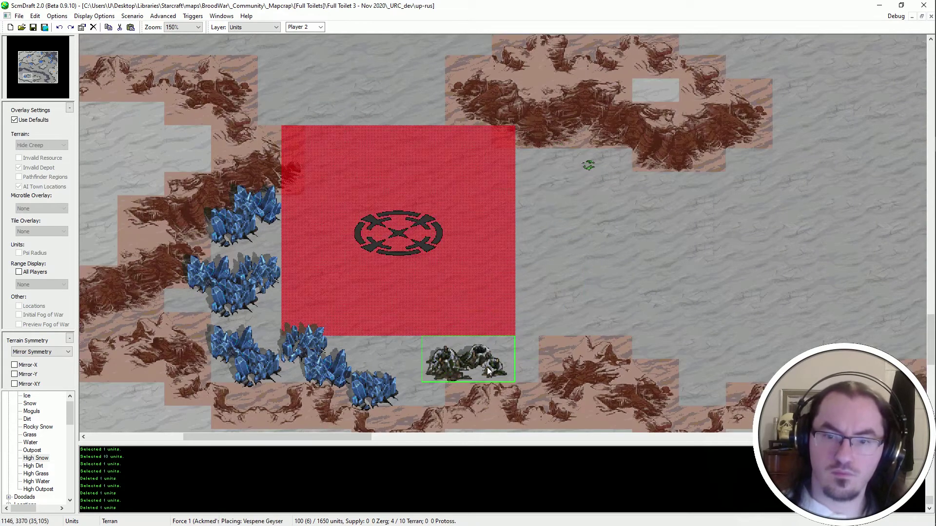
pyautogui.click(495, 369)
pyautogui.press('Escape')
pyautogui.keyDown('ctrl'); pyautogui.scroll(-1, 532, 316); pyautogui.keyUp('ctrl')
pyautogui.hotkey('ctrl', 's')
# Reshape the small cliff island northeast of the start location with Snow and High Snow, extending its northern side, and save the map.
pyautogui.press('t')
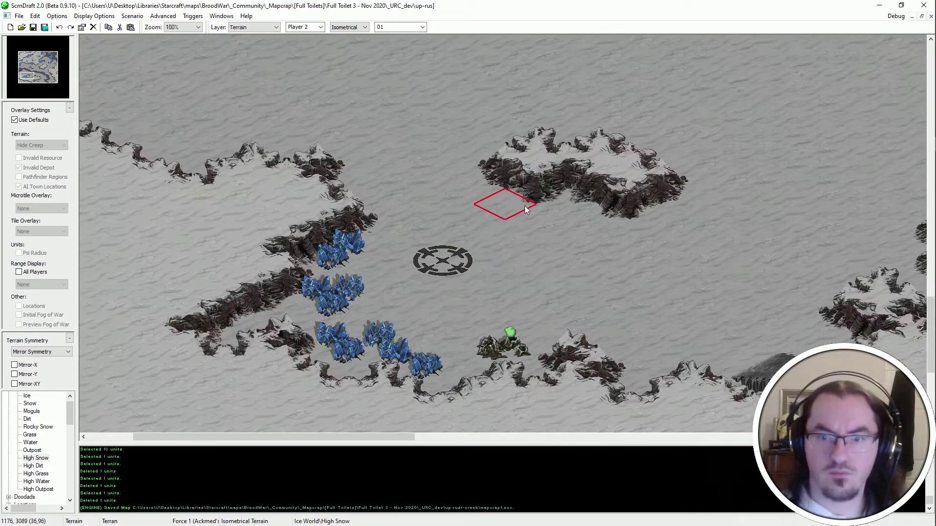
pyautogui.click(527, 190)
pyautogui.moveTo(743, 112); pyautogui.dragTo(677, 149, button='middle')
pyautogui.rightClick(108, 262)
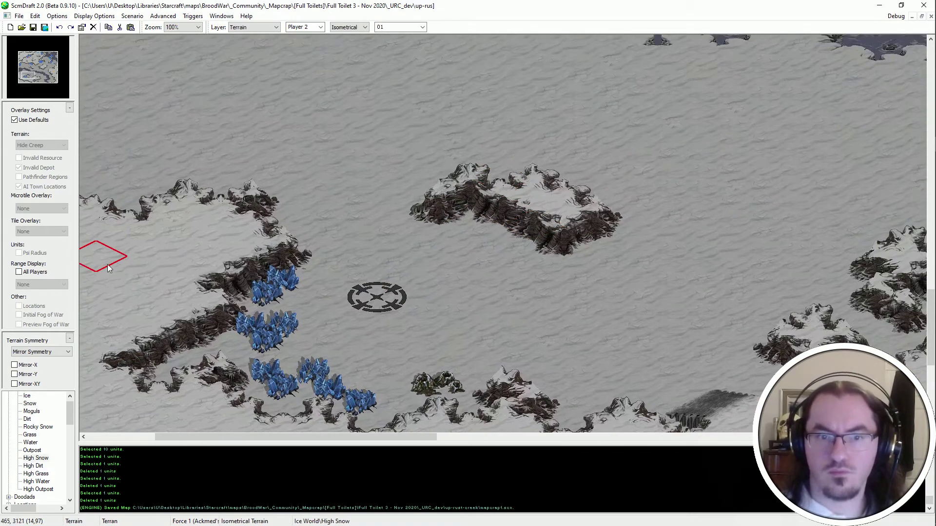
pyautogui.click(551, 155)
pyautogui.rightClick(532, 132)
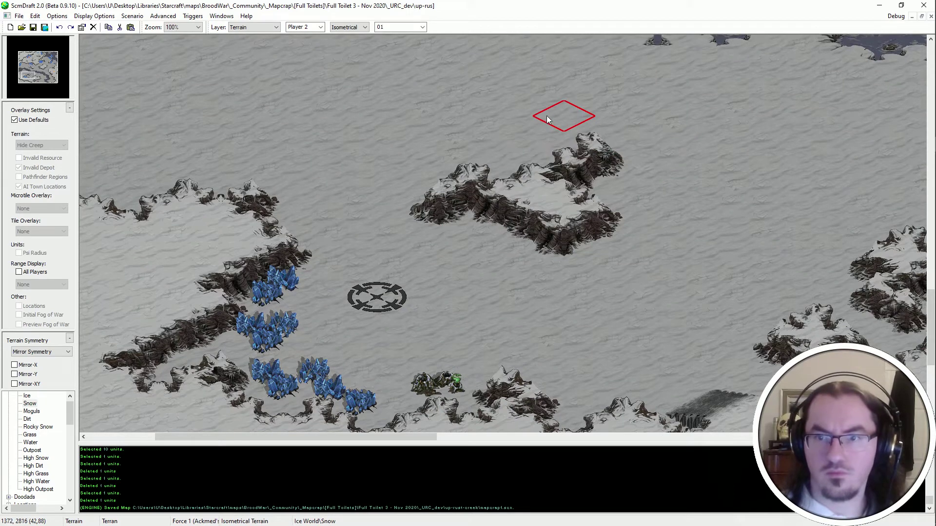
pyautogui.rightClick(557, 184)
pyautogui.moveTo(580, 100); pyautogui.dragTo(535, 141, button='middle')
pyautogui.click(518, 191)
pyautogui.rightClick(531, 160)
pyautogui.keyDown('ctrl'); pyautogui.scroll(-1, 560, 146); pyautogui.keyUp('ctrl')
pyautogui.moveTo(556, 109); pyautogui.dragTo(542, 131, button='middle')
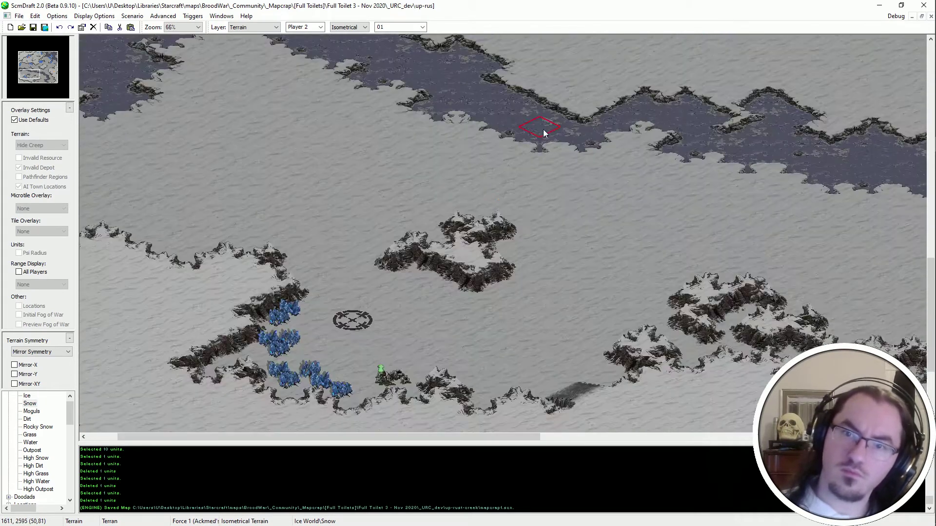
pyautogui.hotkey('ctrl', 's')
# Examine the open ground between the western cliff, the start location and the icy area to the north.
pyautogui.keyDown('ctrl'); pyautogui.scroll(1, 394, 209); pyautogui.keyUp('ctrl')
pyautogui.moveTo(395, 213); pyautogui.dragTo(274, 294, button='middle')
pyautogui.moveTo(416, 288); pyautogui.dragTo(294, 222, button='middle')
pyautogui.keyDown('ctrl'); pyautogui.scroll(-2, 165, 305); pyautogui.keyUp('ctrl')
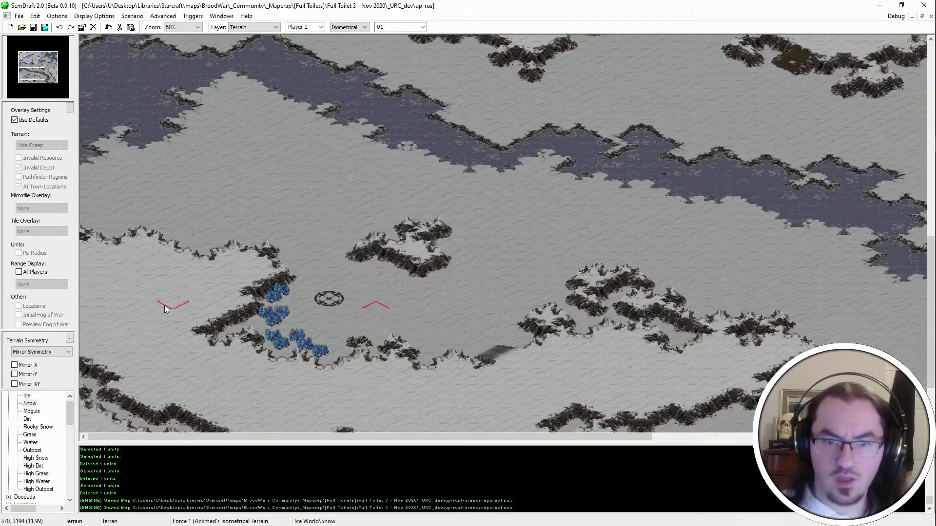
pyautogui.keyDown('ctrl'); pyautogui.scroll(1, 361, 318); pyautogui.keyUp('ctrl')
pyautogui.keyDown('ctrl'); pyautogui.scroll(1, 361, 318); pyautogui.keyUp('ctrl')
pyautogui.moveTo(476, 184); pyautogui.dragTo(426, 131, button='middle')
pyautogui.moveTo(361, 60); pyautogui.dragTo(201, 167)
pyautogui.click(200, 166)
pyautogui.moveTo(258, 36); pyautogui.dragTo(179, 145, button='middle')
pyautogui.keyDown('ctrl'); pyautogui.scroll(-1, 290, 209); pyautogui.keyUp('ctrl')
pyautogui.moveTo(267, 194)
pyautogui.mouseDown()
pyautogui.moveTo(98, 340)
pyautogui.moveTo(123, 330)
pyautogui.mouseUp()
pyautogui.click(125, 330)
pyautogui.moveTo(273, 48); pyautogui.dragTo(278, 117, button='middle')
pyautogui.keyDown('ctrl'); pyautogui.scroll(1, 419, 336); pyautogui.keyUp('ctrl')
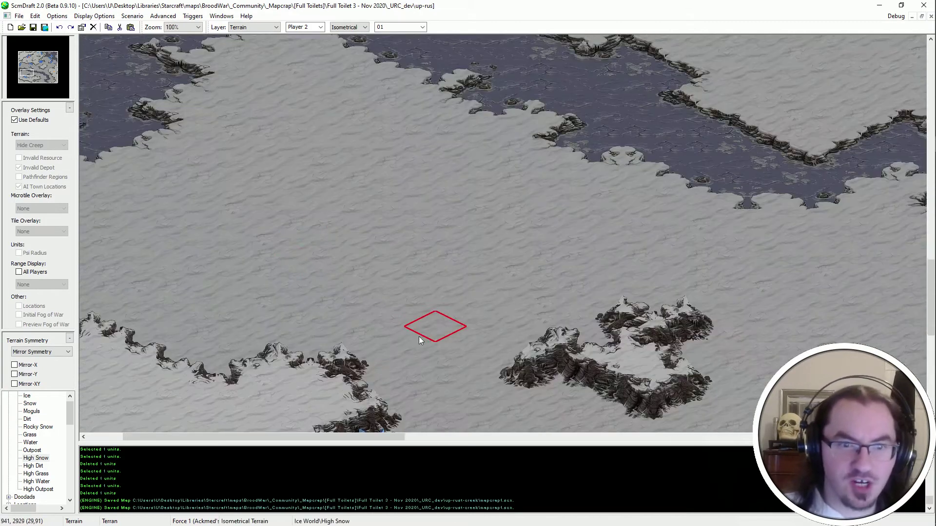
pyautogui.moveTo(309, 379); pyautogui.dragTo(383, 330, button='middle')
pyautogui.keyDown('ctrl'); pyautogui.scroll(-1, 423, 361); pyautogui.keyUp('ctrl')
pyautogui.moveTo(423, 362); pyautogui.dragTo(469, 315, button='middle')
pyautogui.moveTo(605, 295); pyautogui.dragTo(467, 369)
pyautogui.moveTo(467, 369); pyautogui.dragTo(273, 347, button='middle')
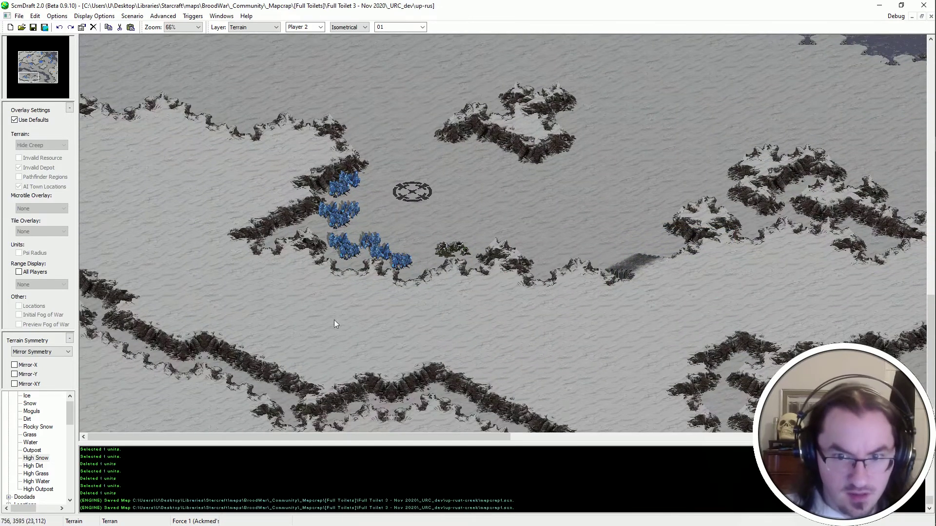
# Paint a diamond-shaped High Snow plateau on the open ground northwest of the start location.
pyautogui.moveTo(482, 361)
pyautogui.mouseDown(button='middle')
pyautogui.moveTo(254, 174)
pyautogui.moveTo(432, 295)
pyautogui.moveTo(457, 272)
pyautogui.moveTo(261, 417)
pyautogui.moveTo(387, 334)
pyautogui.moveTo(433, 173)
pyautogui.mouseUp(button='middle')
pyautogui.keyDown('ctrl'); pyautogui.scroll(1, 451, 245); pyautogui.keyUp('ctrl')
pyautogui.moveTo(433, 173)
pyautogui.mouseDown()
pyautogui.moveTo(370, 197)
pyautogui.moveTo(341, 190)
pyautogui.moveTo(445, 205)
pyautogui.moveTo(428, 224)
pyautogui.mouseUp()
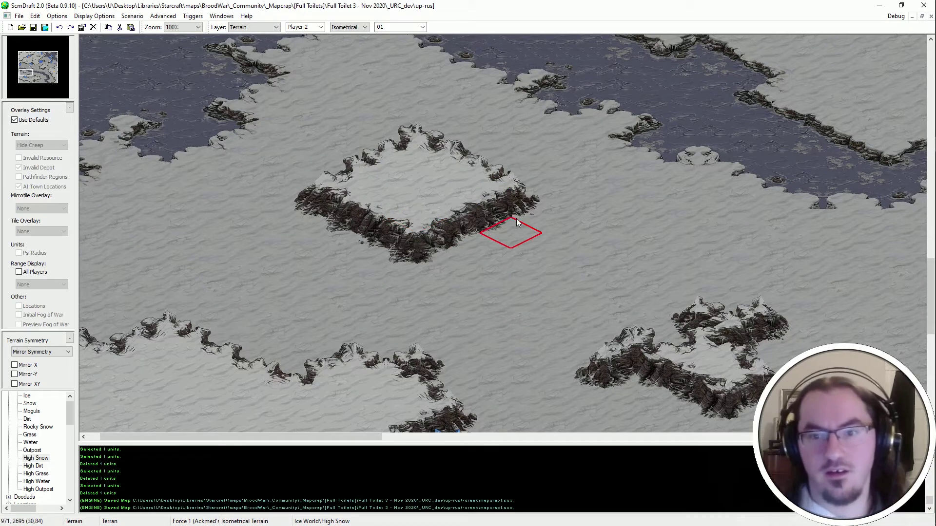
pyautogui.moveTo(519, 195); pyautogui.dragTo(426, 283, button='right')
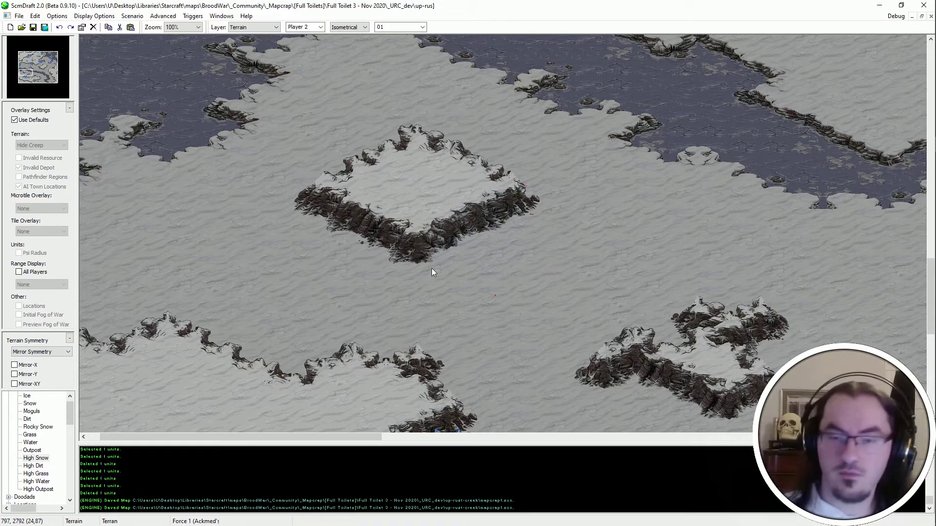
# Check the existing outpost platform with stairs in the map's north, return to the new plateau and save the map.
pyautogui.click(44, 50)
pyautogui.moveTo(44, 49); pyautogui.dragTo(41, 52)
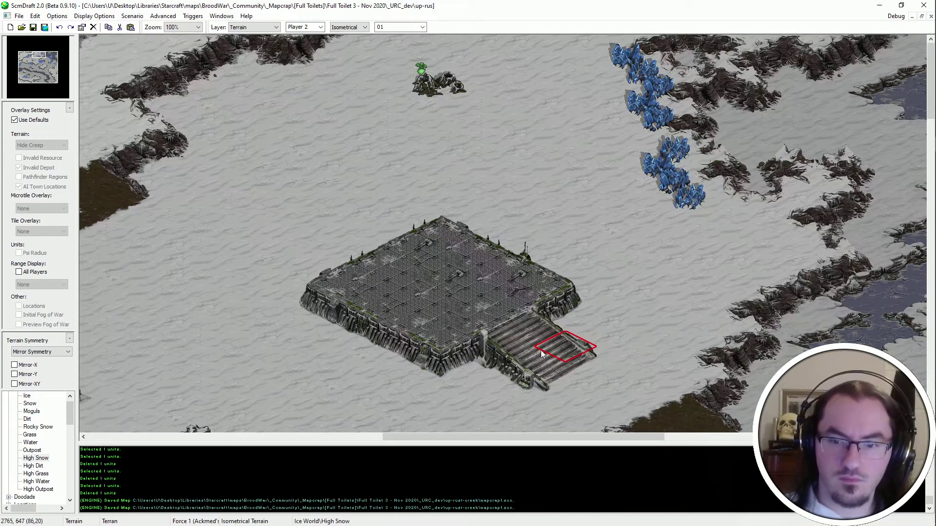
pyautogui.click(25, 73)
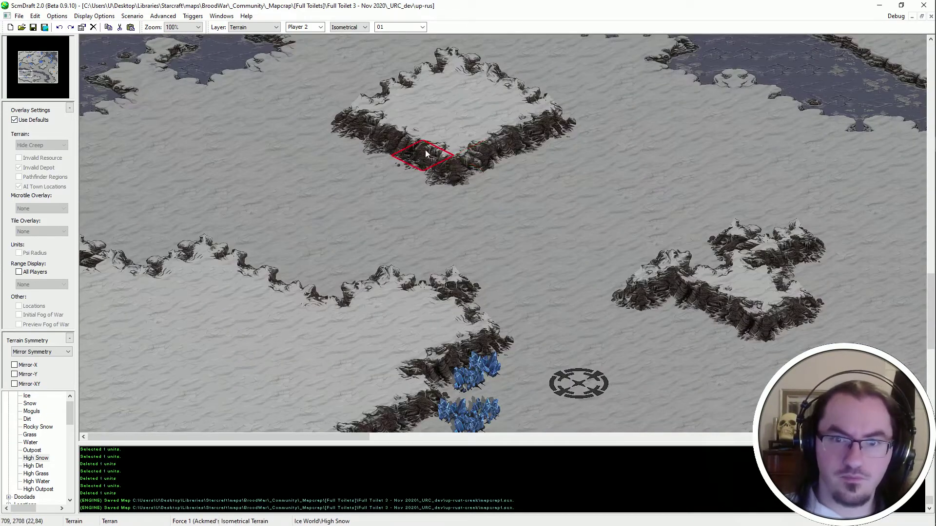
pyautogui.hotkey('ctrl', 's')
# Replace the plateau's southwestern cliff and southern corner with outpost wall tiles, using tileset-indexed placement.
pyautogui.scroll(3, 368, 79)
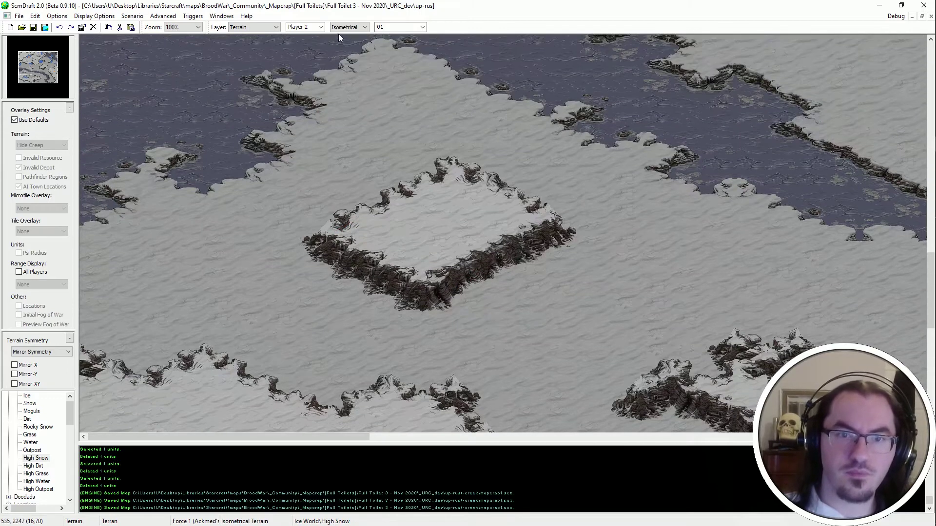
pyautogui.scroll(-2, 353, 27)
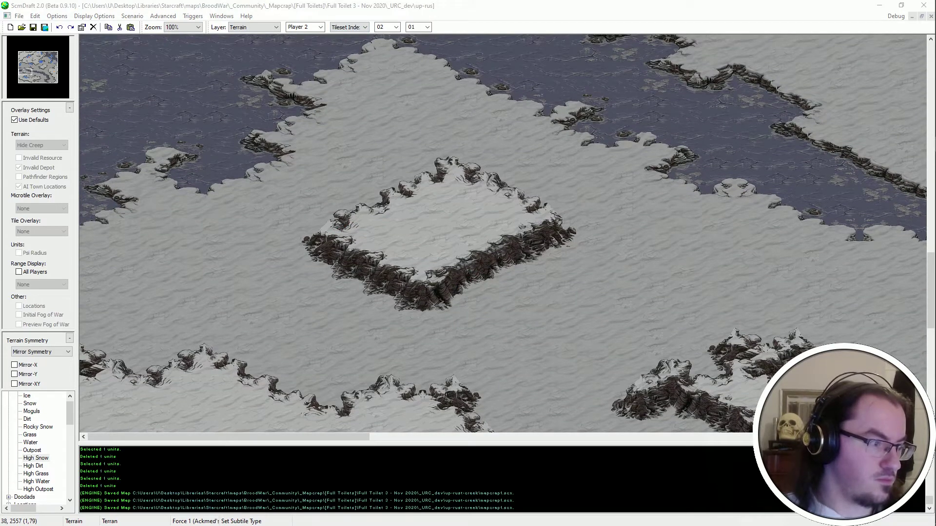
pyautogui.click(380, 280)
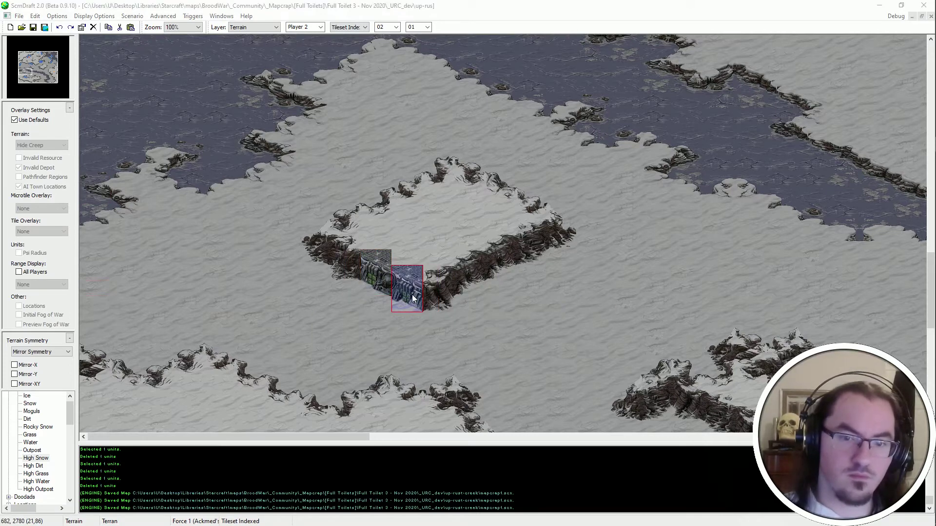
pyautogui.click(412, 298)
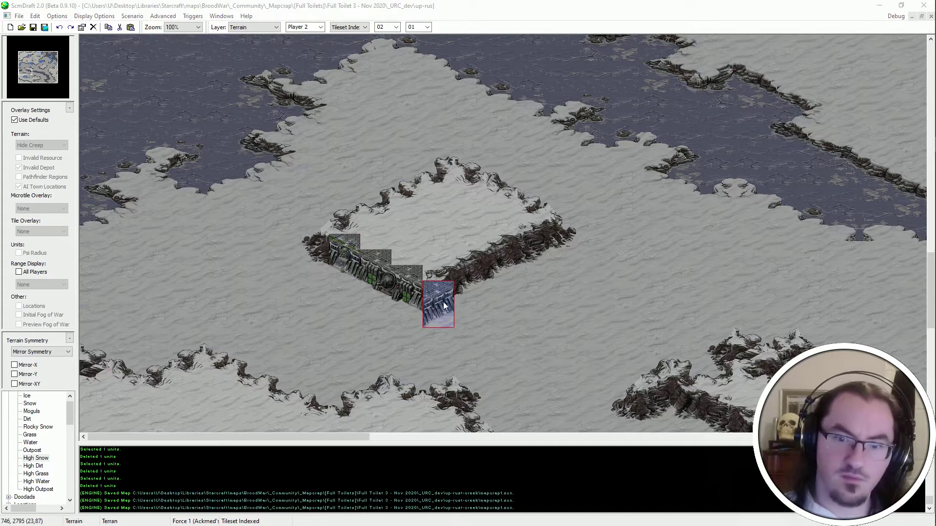
pyautogui.click(442, 298)
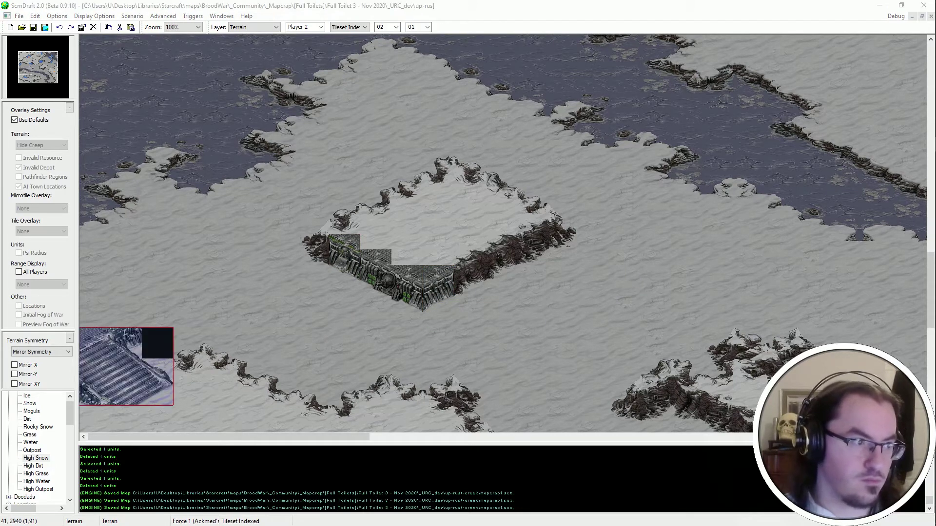
# Place an outpost staircase on the plateau's southeastern edge and finish the eastern and western corners with outpost wall tiles.
pyautogui.click(527, 249)
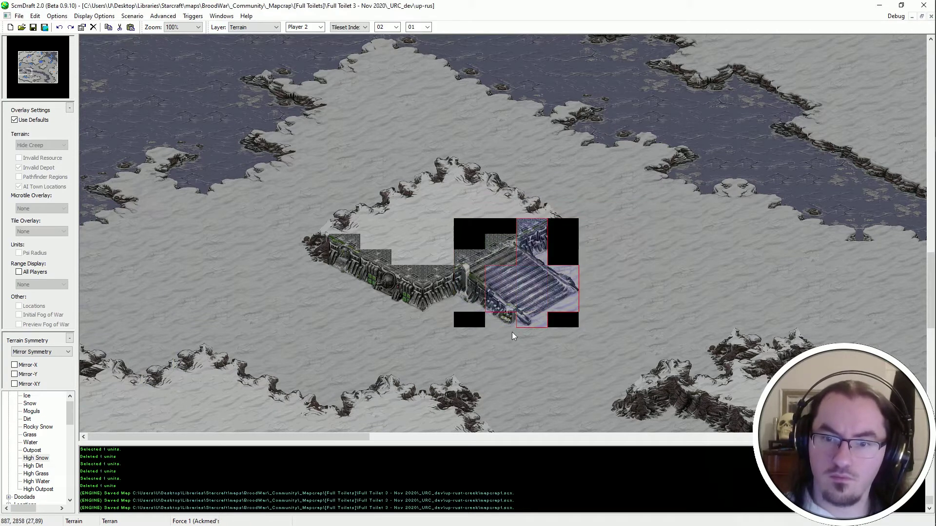
pyautogui.click(510, 280)
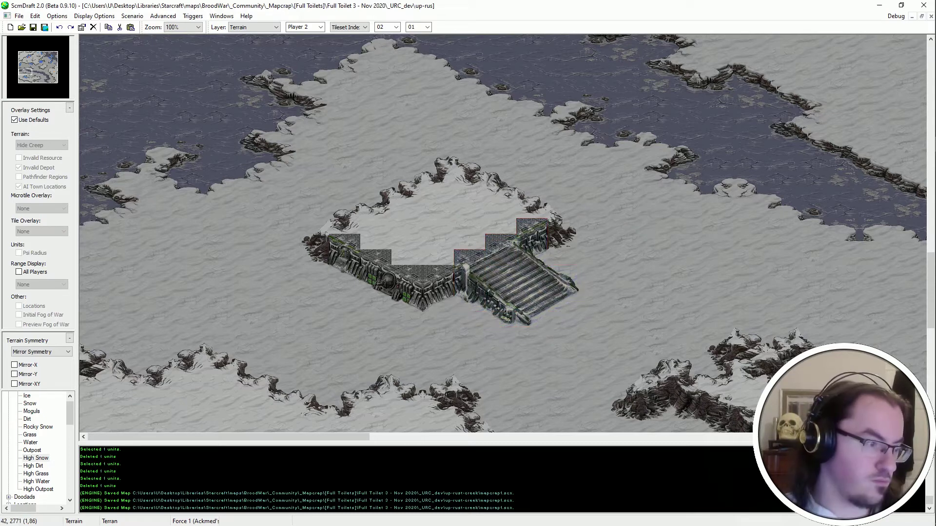
pyautogui.click(562, 231)
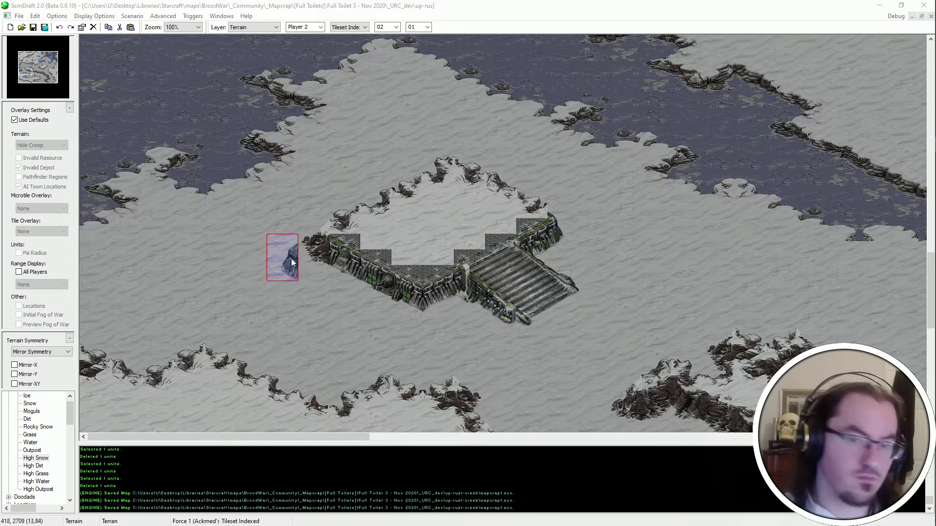
pyautogui.click(313, 235)
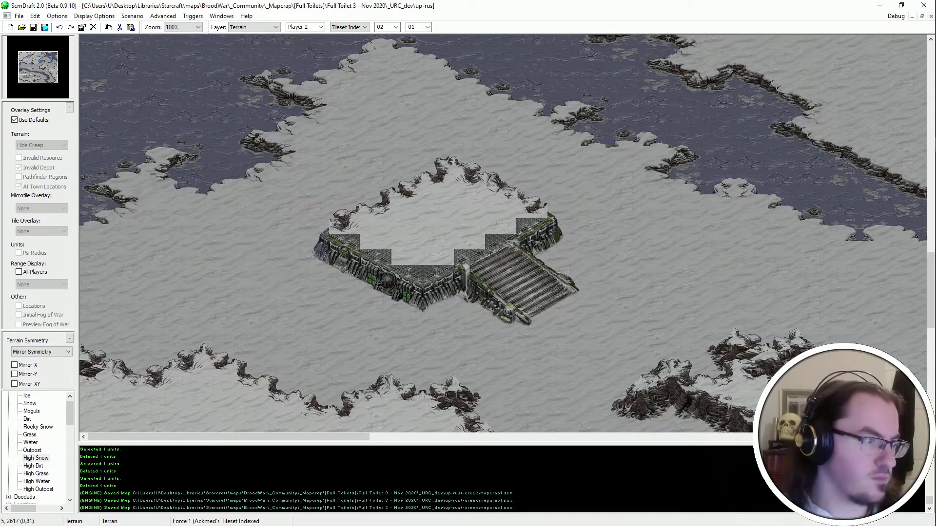
# Replace the plateau's northwestern and northeastern cliff edges with outpost rim tiles.
pyautogui.click(344, 219)
pyautogui.click(376, 203)
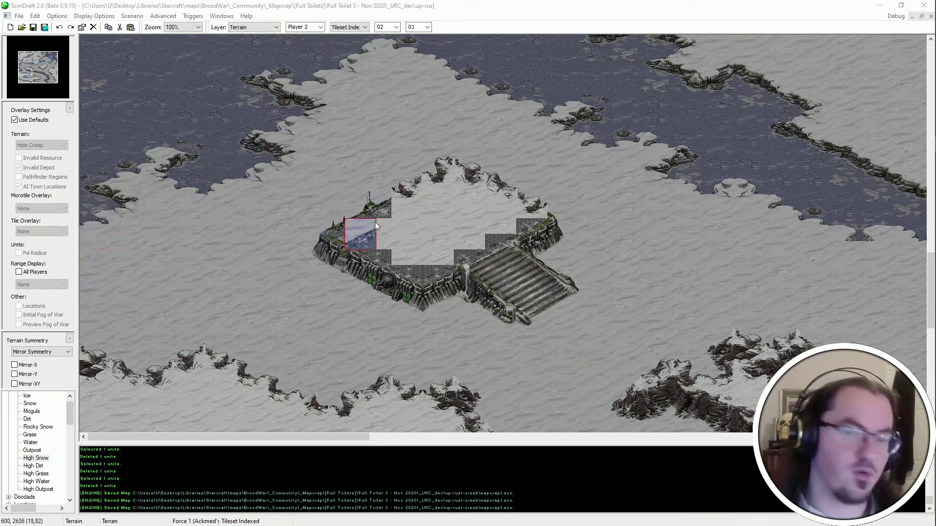
pyautogui.click(406, 192)
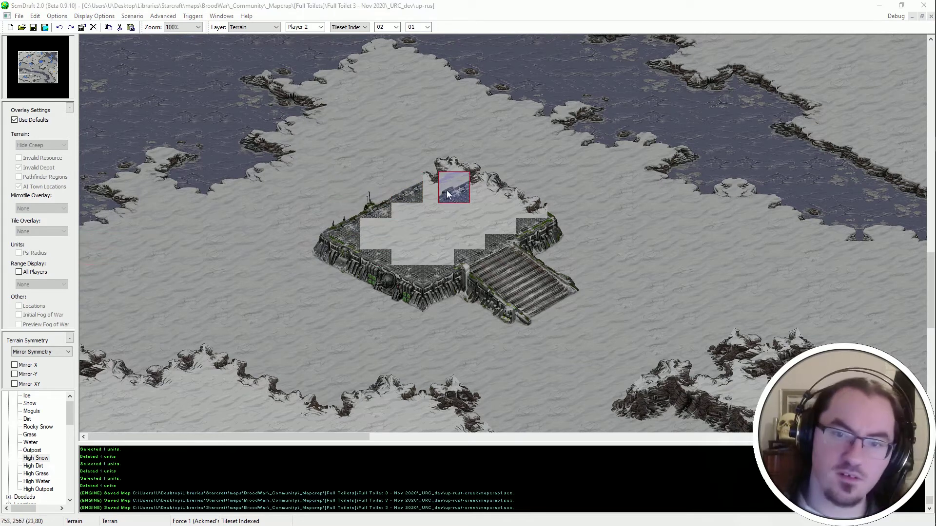
pyautogui.click(438, 174)
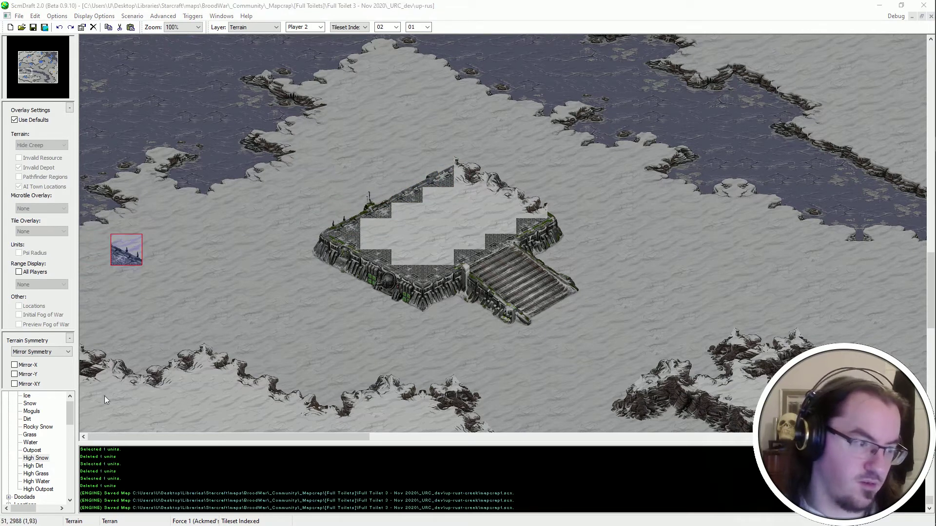
pyautogui.click(469, 171)
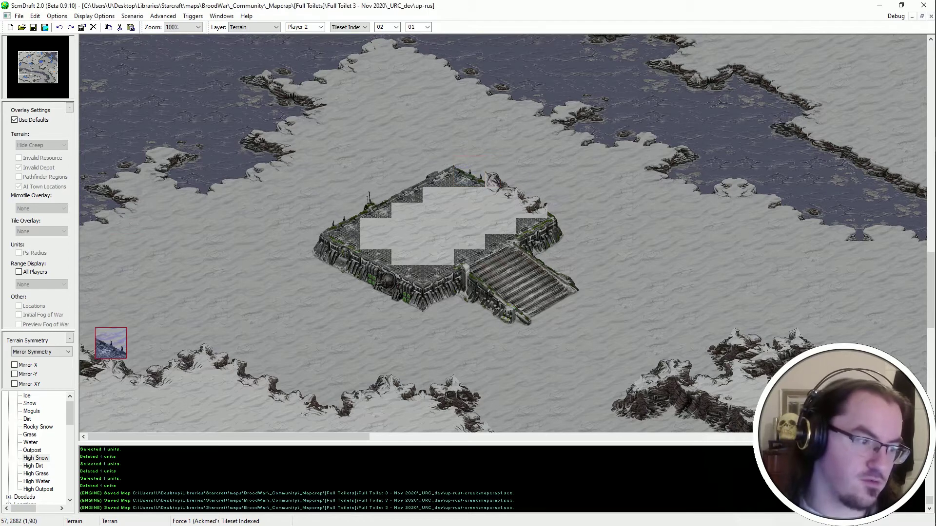
pyautogui.click(501, 186)
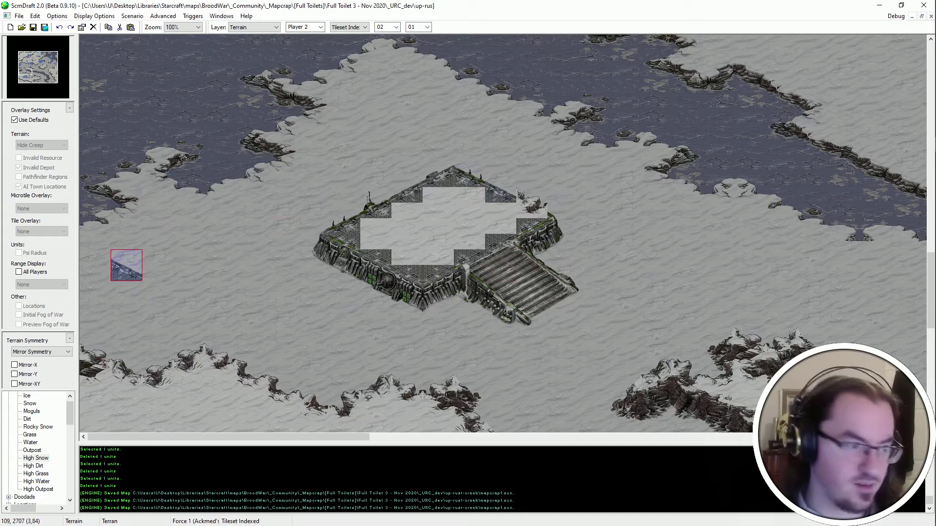
pyautogui.click(533, 203)
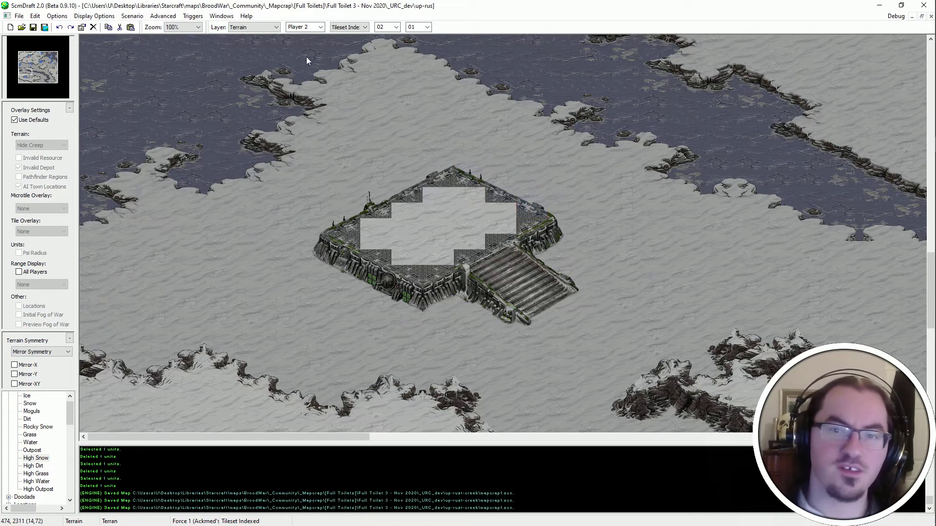
# Fill the platform's remaining snow interior with Outpost terrain in rectangular placement mode.
pyautogui.click(363, 28)
pyautogui.click(369, 42)
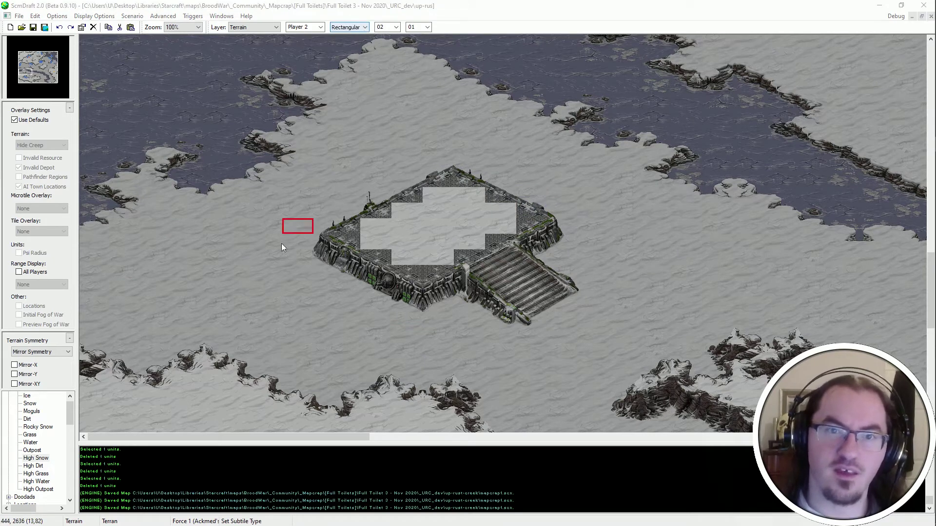
pyautogui.click(33, 450)
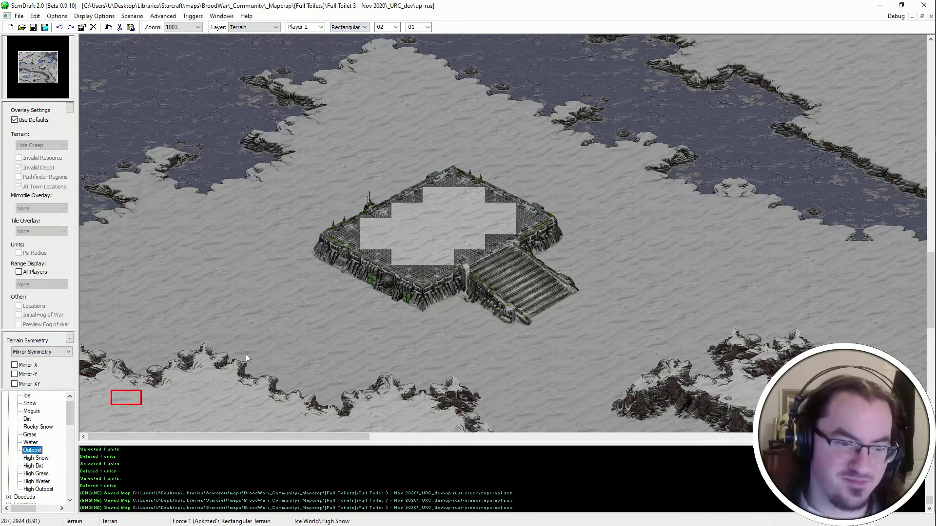
pyautogui.click(471, 211)
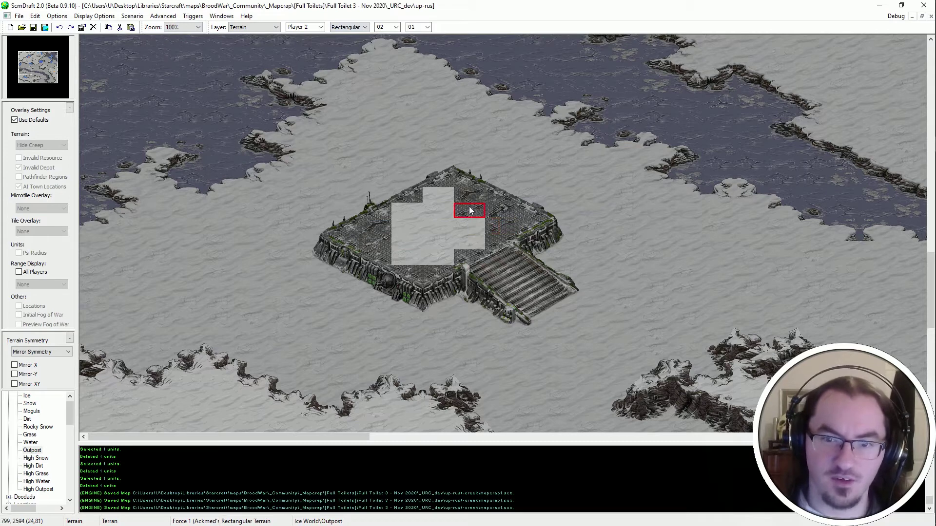
# Fill the snow patch in the middle of the raised stone platform with Outpost terrain using the rectangular brush.
pyautogui.moveTo(468, 251)
pyautogui.mouseDown()
pyautogui.moveTo(439, 258)
pyautogui.moveTo(441, 207)
pyautogui.mouseUp()
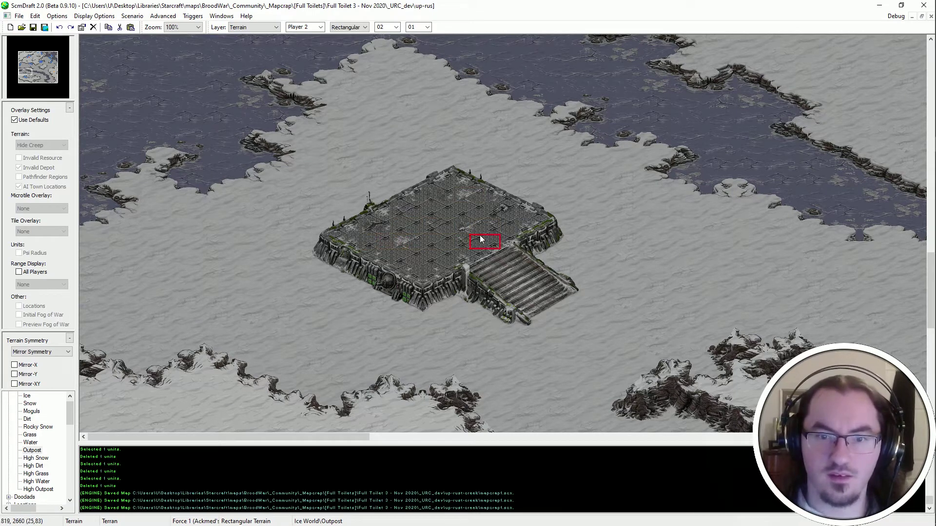
pyautogui.keyDown('ctrl'); pyautogui.scroll(-1, 653, 147); pyautogui.keyUp('ctrl')
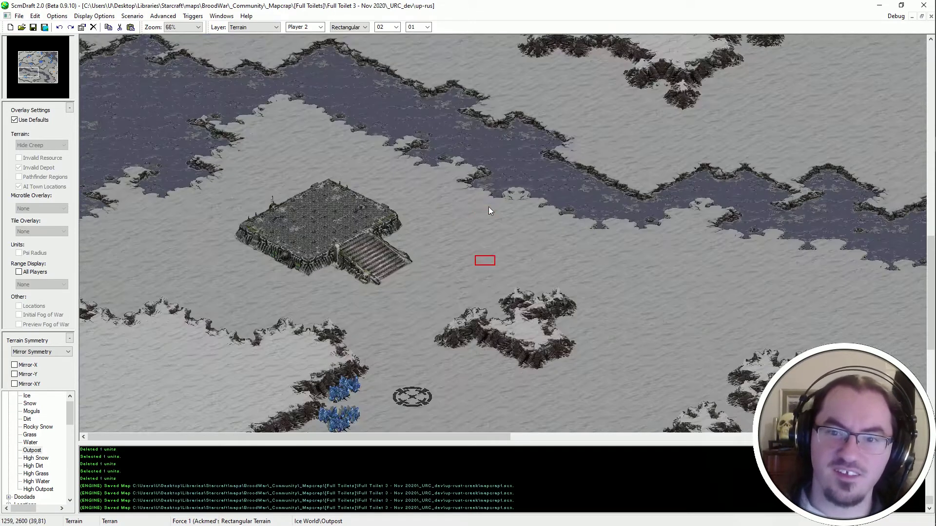
pyautogui.keyDown('ctrl'); pyautogui.scroll(1, 212, 415); pyautogui.keyUp('ctrl')
pyautogui.press('Left')
pyautogui.press('Left')
pyautogui.press('Up')
pyautogui.press('Up')
pyautogui.press('Up')
pyautogui.press('Up')
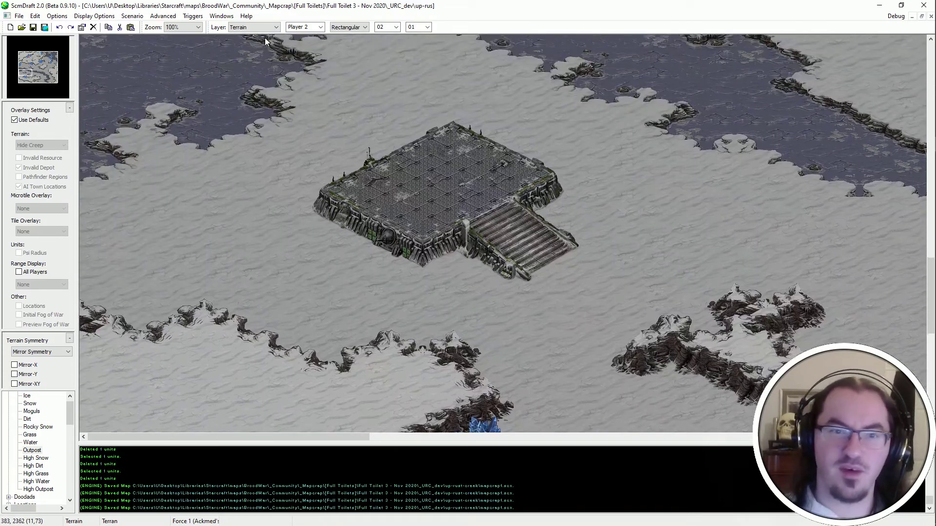
# Paint a High Snow outcrop with the Isometrical brush on the cliff edge southwest of the platform.
pyautogui.click(348, 27)
pyautogui.click(347, 37)
pyautogui.scroll(-1, 220, 331)
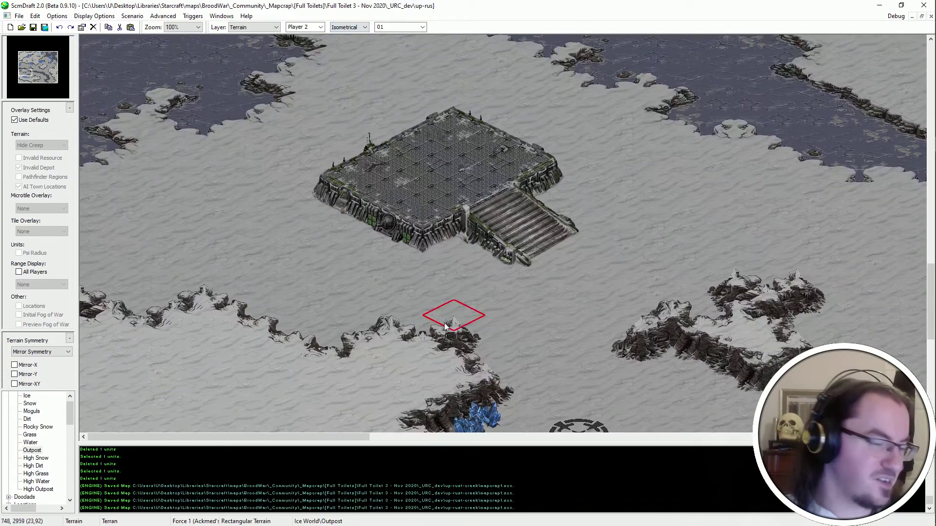
pyautogui.scroll(-2, 575, 322)
pyautogui.keyDown('ctrl'); pyautogui.scroll(-2, 303, 287); pyautogui.keyUp('ctrl')
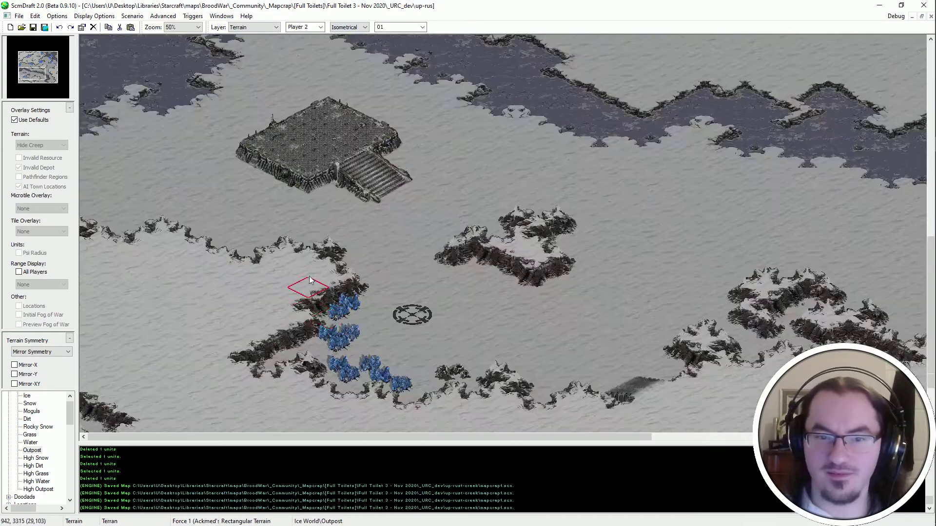
pyautogui.keyDown('ctrl'); pyautogui.scroll(1, 171, 241); pyautogui.keyUp('ctrl')
pyautogui.keyDown('ctrl'); pyautogui.scroll(1, 172, 241); pyautogui.keyUp('ctrl')
pyautogui.scroll(1, 195, 322)
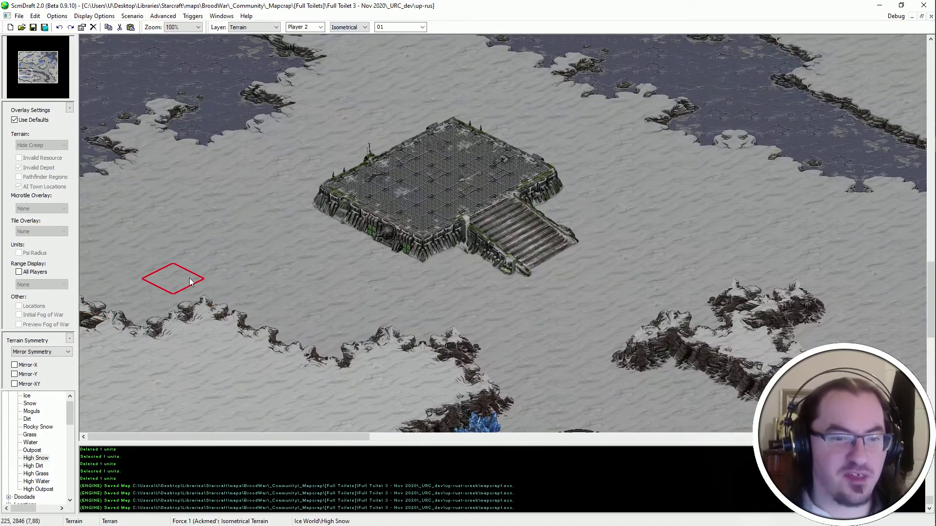
pyautogui.click(173, 248)
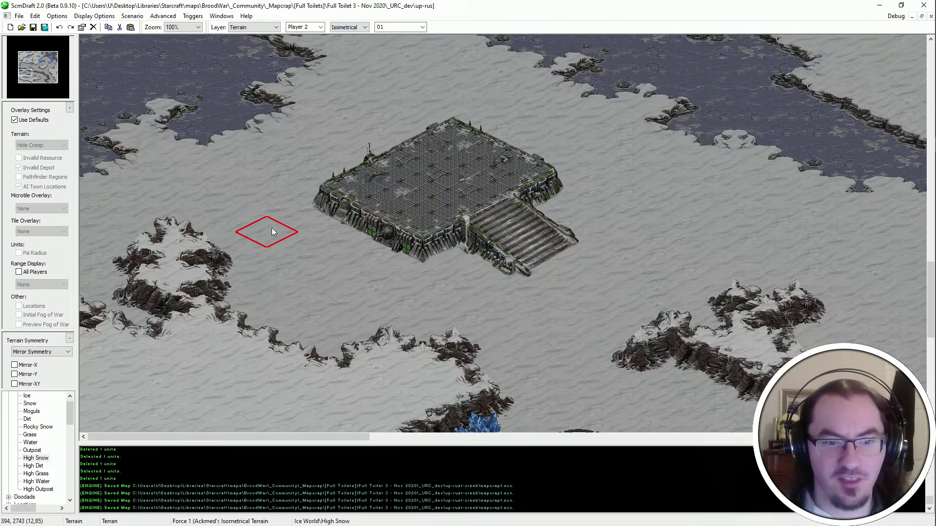
# Shape the cliff between the new outcrop and the map's west edge with High Snow and Snow, and save the map.
pyautogui.click(112, 248)
pyautogui.click(107, 248)
pyautogui.click(105, 263)
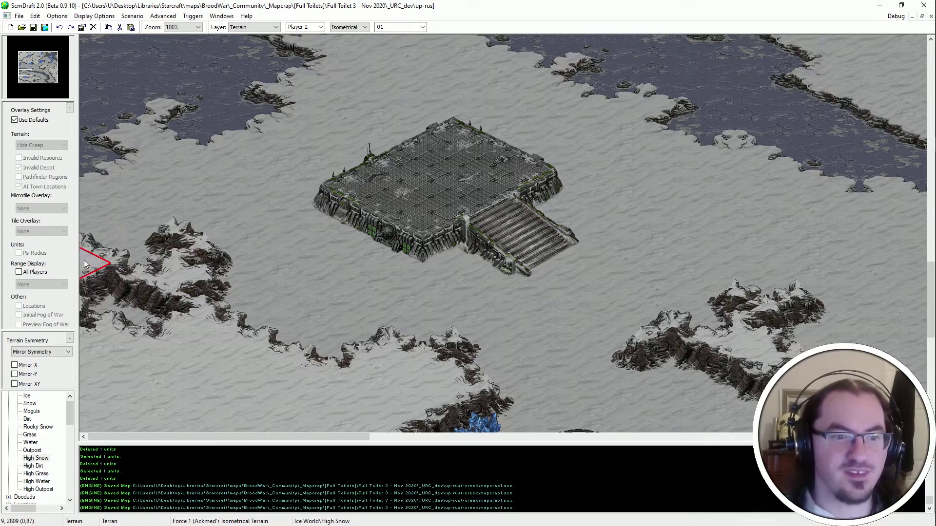
pyautogui.click(104, 225)
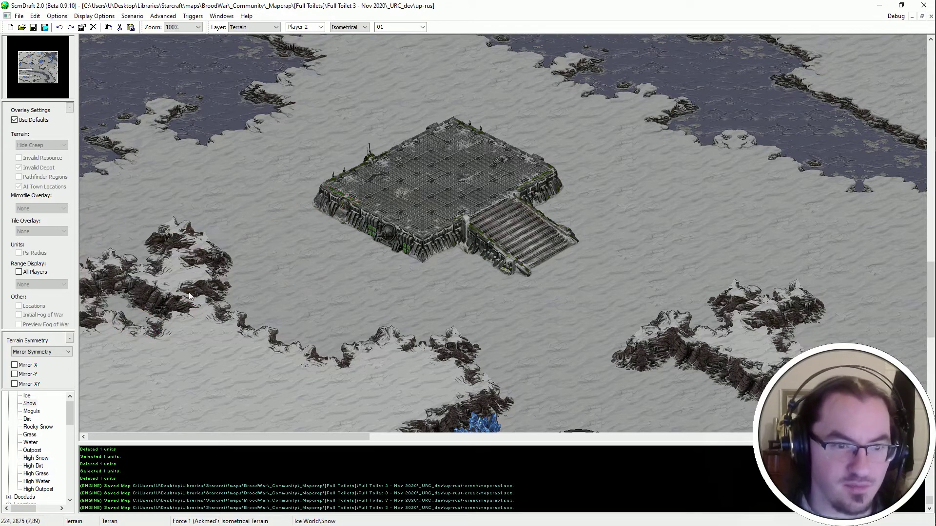
pyautogui.click(103, 249)
pyautogui.hotkey('ctrl', 's')
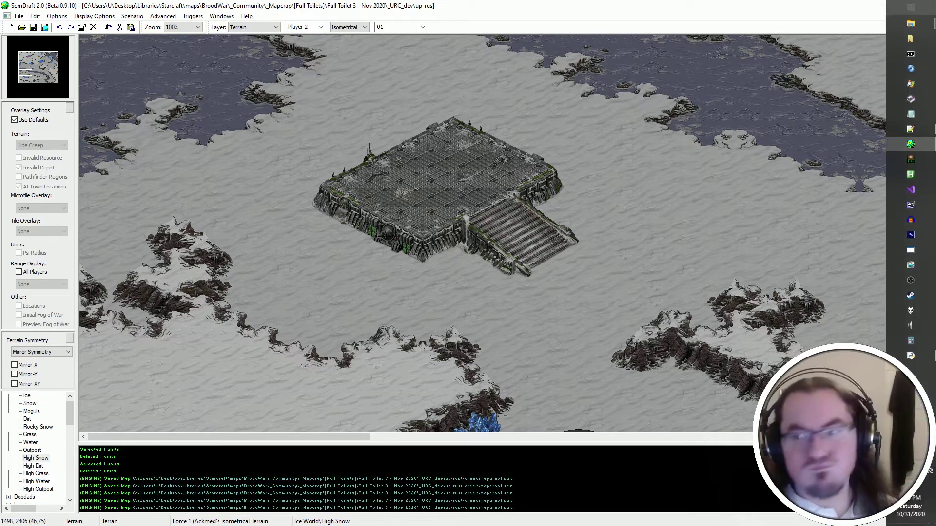
# Paste the copied ramp into the cliff edge between the new outcrop and the mineral field's cliff.
pyautogui.scroll(-3, 293, 334)
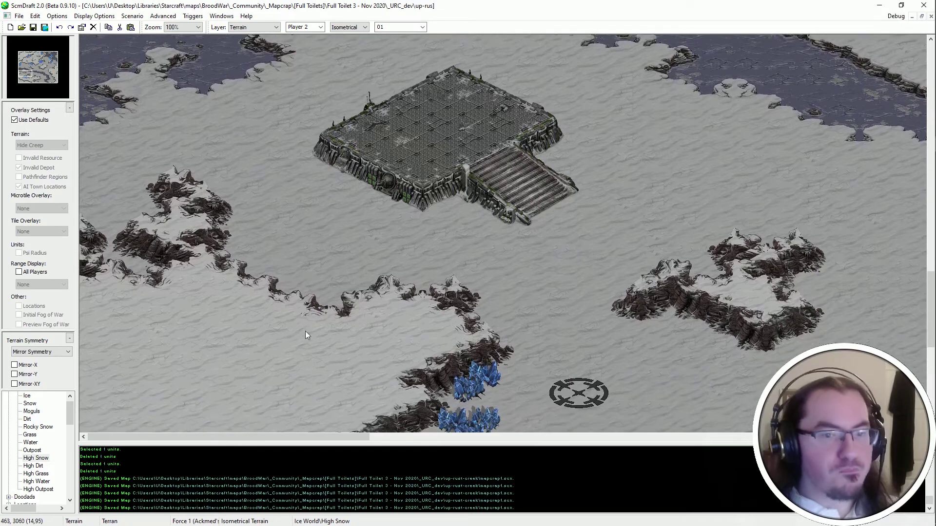
pyautogui.keyDown('ctrl'); pyautogui.scroll(-1, 270, 323); pyautogui.keyUp('ctrl')
pyautogui.scroll(-3, 219, 341)
pyautogui.keyDown('ctrl'); pyautogui.scroll(1, 197, 350); pyautogui.keyUp('ctrl')
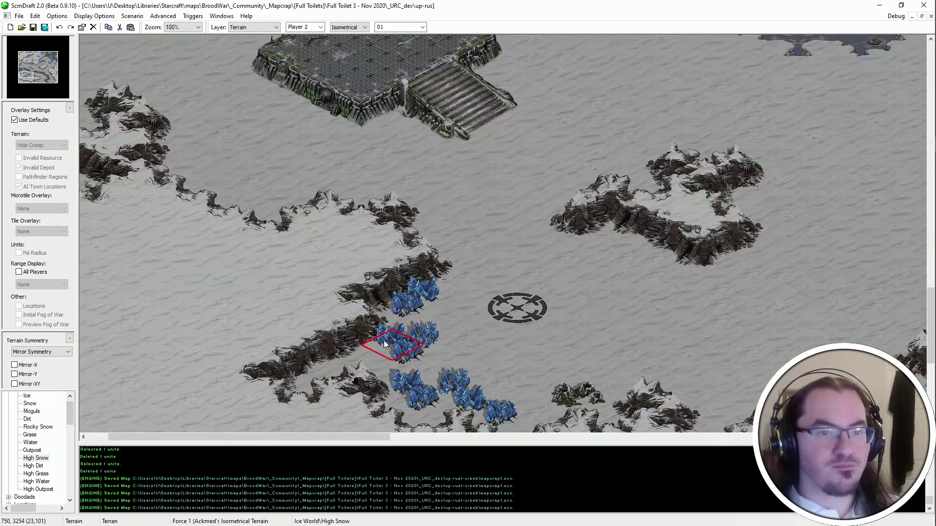
pyautogui.moveTo(384, 340); pyautogui.dragTo(245, 229, button='middle')
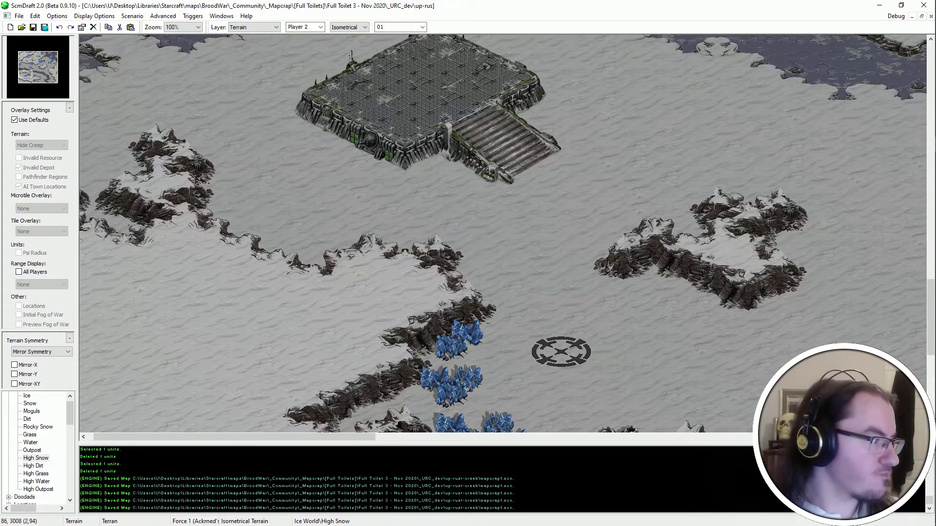
pyautogui.hotkey('ctrl', 'v')
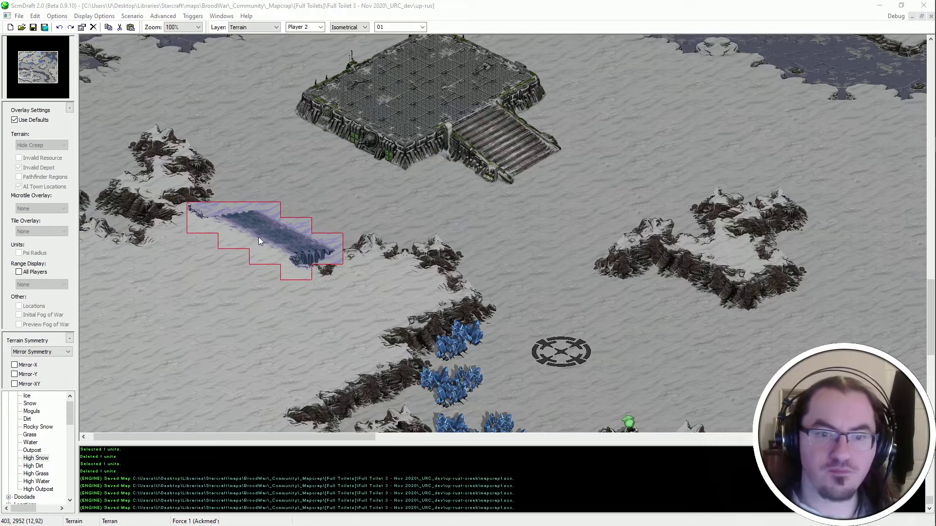
pyautogui.click(258, 237)
pyautogui.keyDown('ctrl'); pyautogui.scroll(1, 218, 189); pyautogui.keyUp('ctrl')
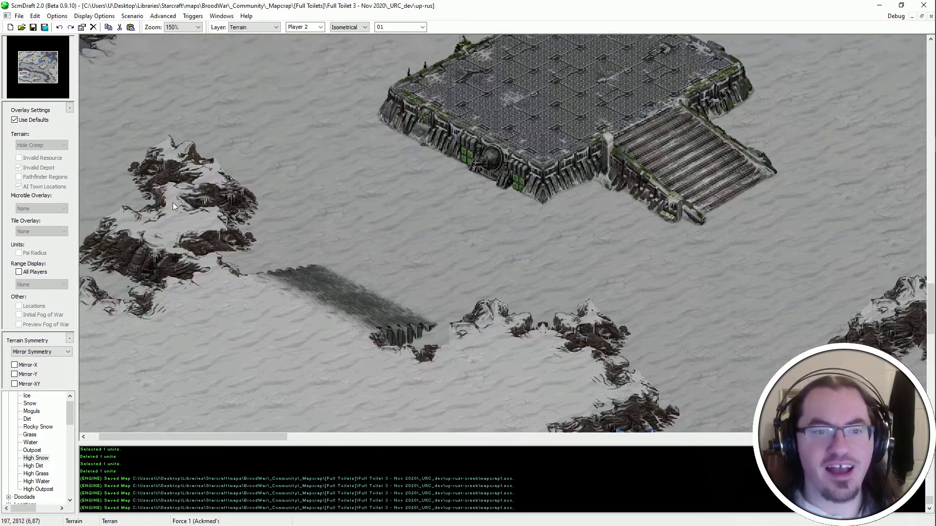
# Repaint High Snow on the cliff just east of the new ramp to vary its edge tiles.
pyautogui.scroll(-1, 246, 397)
pyautogui.hotkey('ctrl', 'v')
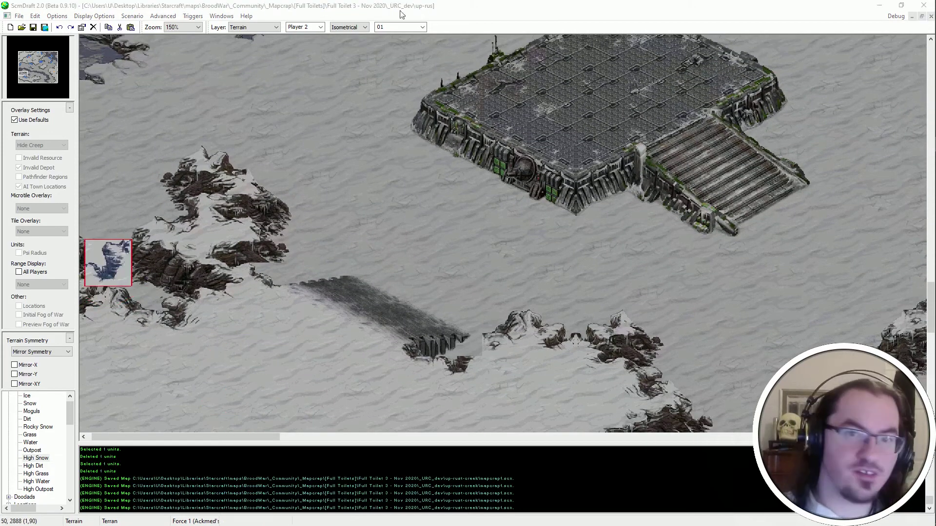
pyautogui.click(543, 257)
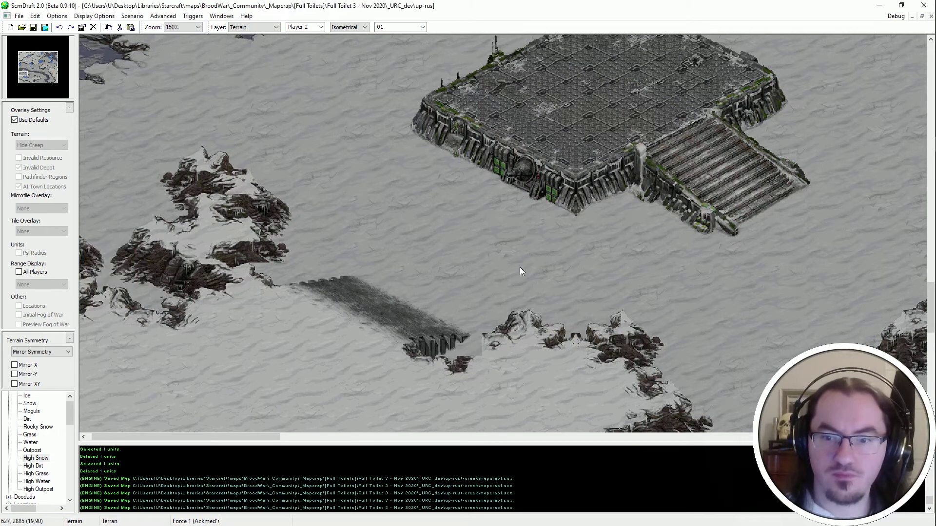
pyautogui.press('Left')
pyautogui.press('Down')
pyautogui.press('Down')
pyautogui.click(558, 316)
pyautogui.click(558, 316)
pyautogui.click(558, 315)
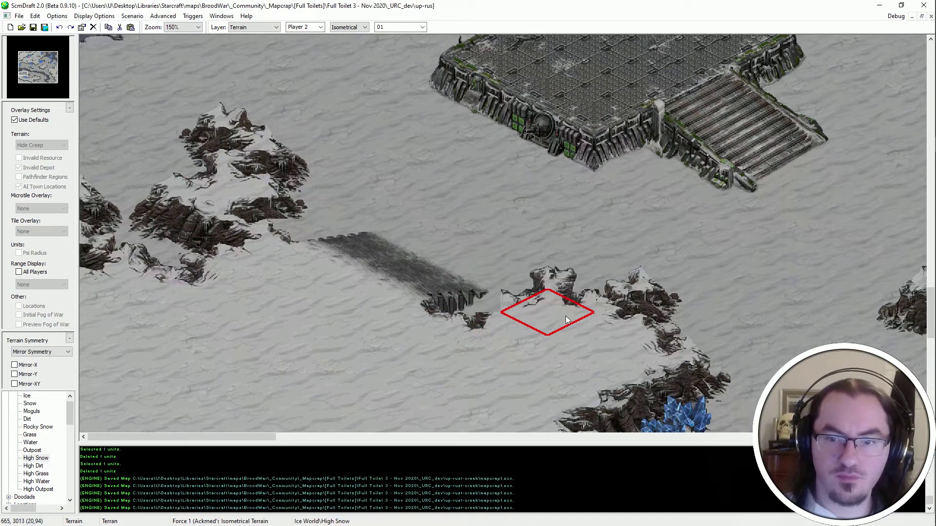
pyautogui.click(562, 315)
pyautogui.click(560, 314)
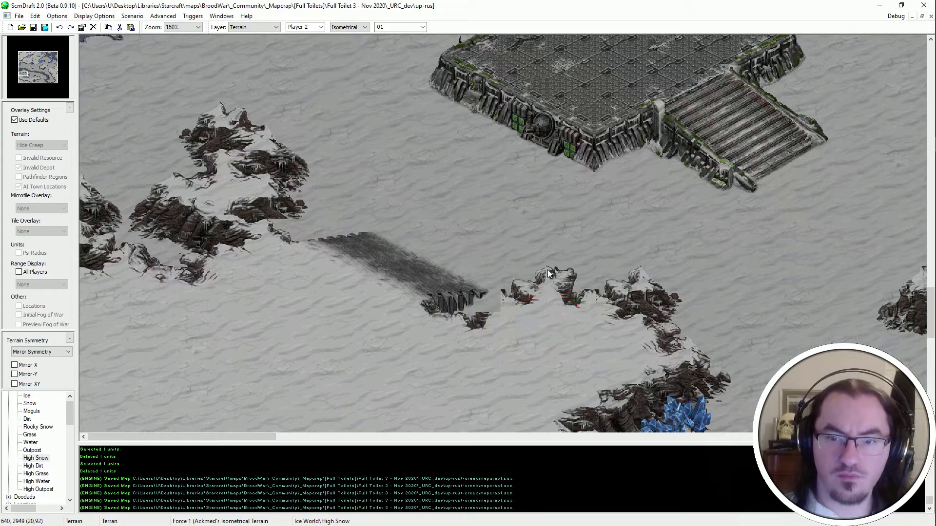
# Patch the seam between the ramp's east end and the cliff with matching cliff tiles, switching the brush to Tileset Indexed.
pyautogui.hotkey('ctrl', 'v')
pyautogui.hotkey('ctrl', 'z')
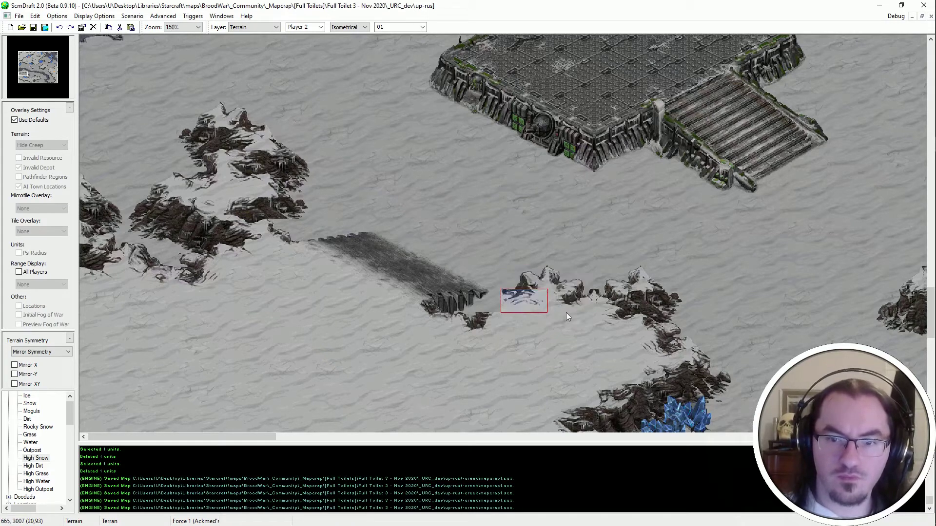
pyautogui.click(484, 333)
pyautogui.press('Escape')
pyautogui.click(538, 309)
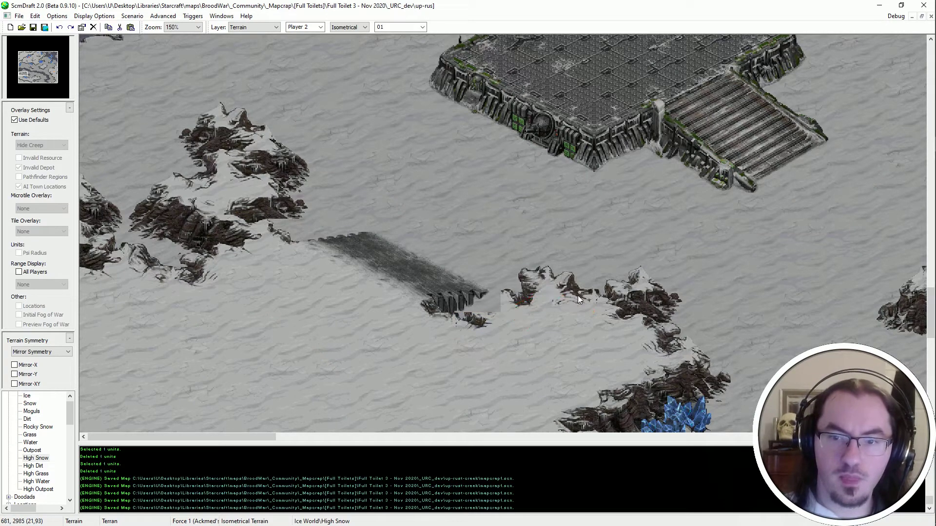
pyautogui.click(359, 28)
pyautogui.click(360, 53)
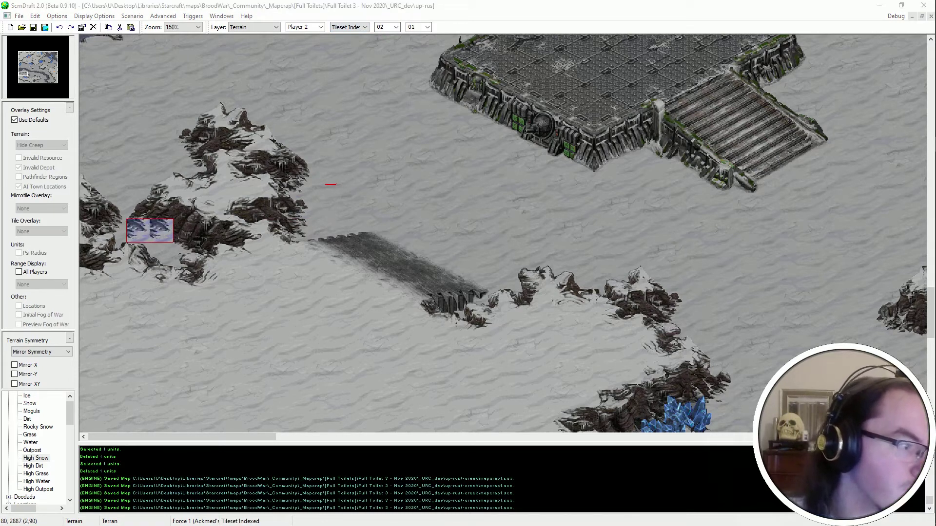
# Try out copied cliff tiles on the open snow between the new ramp and the platform, and remove them.
pyautogui.press('Up')
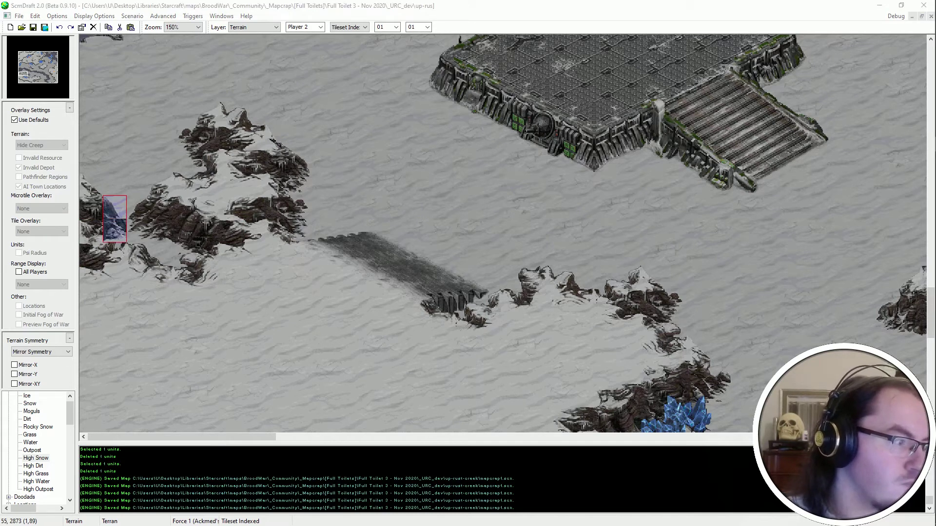
pyautogui.click(387, 142)
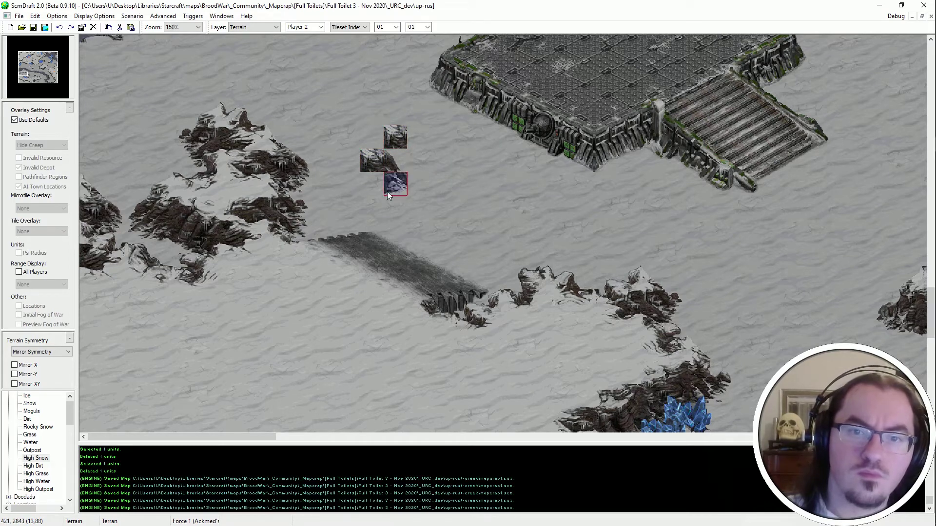
pyautogui.moveTo(406, 163); pyautogui.dragTo(366, 174)
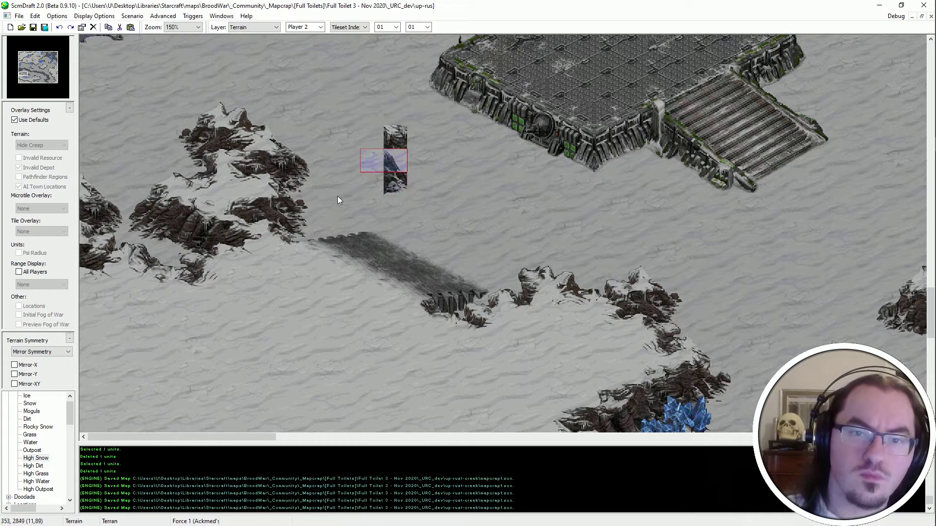
pyautogui.hotkey('ctrl', 'z')
pyautogui.hotkey('ctrl', 'v')
pyautogui.keyDown('ctrl'); pyautogui.scroll(-1, 315, 250); pyautogui.keyUp('ctrl')
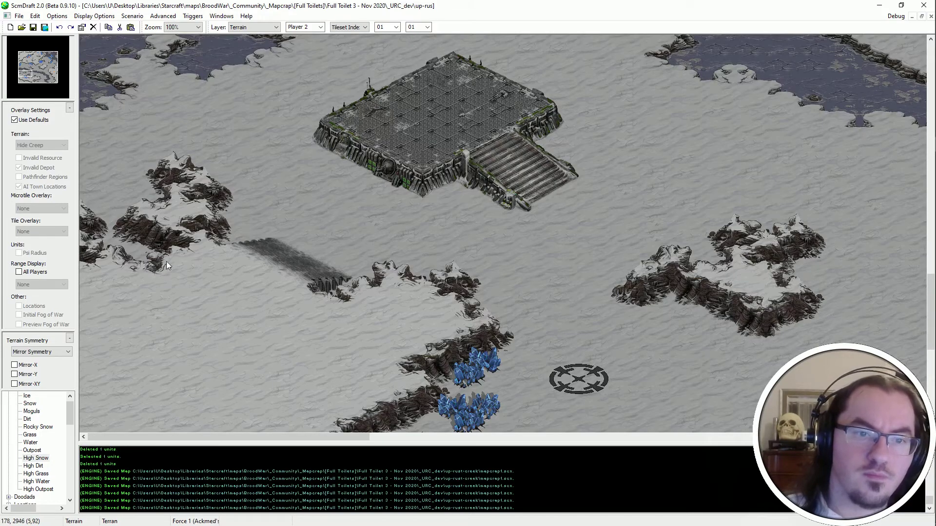
# Examine the new ramp and its cliffs, and compare them with the ramps on the central high snow plateau.
pyautogui.keyDown('ctrl'); pyautogui.scroll(1, 166, 262); pyautogui.keyUp('ctrl')
pyautogui.moveTo(224, 390); pyautogui.dragTo(271, 336, button='middle')
pyautogui.keyDown('ctrl'); pyautogui.scroll(-1, 300, 288); pyautogui.keyUp('ctrl')
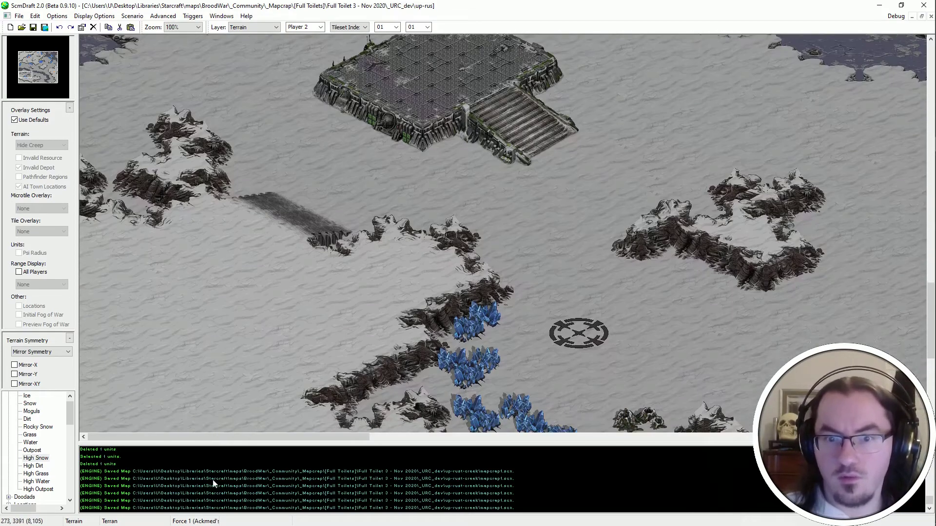
pyautogui.scroll(-3, 273, 380)
pyautogui.moveTo(374, 384); pyautogui.dragTo(312, 440, button='middle')
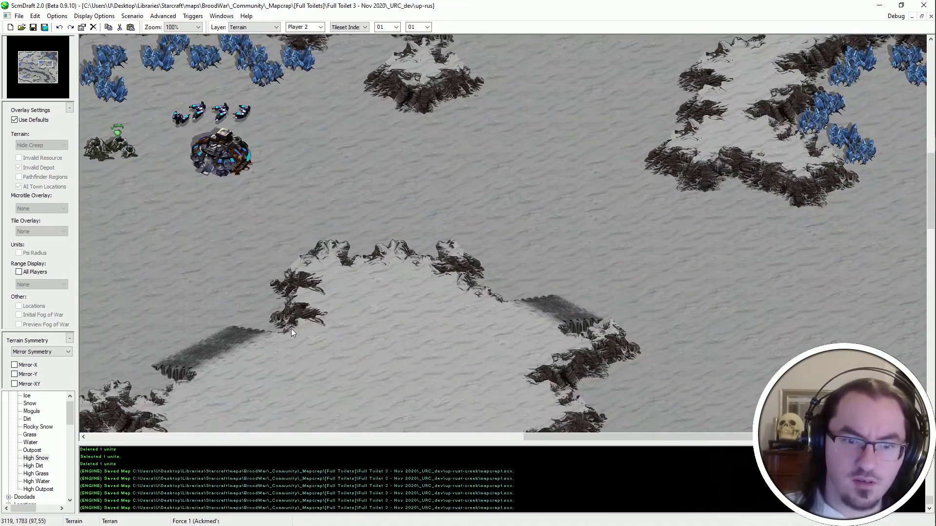
pyautogui.moveTo(321, 290); pyautogui.dragTo(466, 268, button='middle')
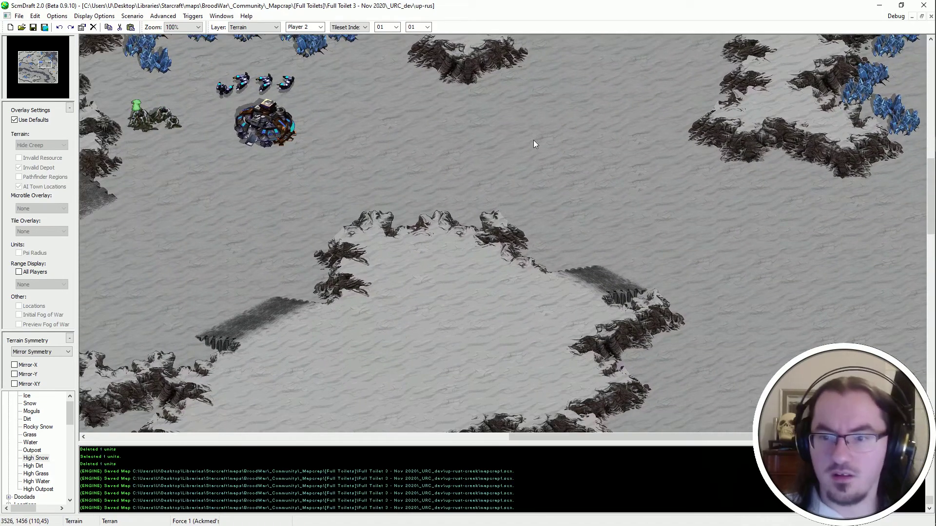
pyautogui.moveTo(533, 144); pyautogui.dragTo(307, 182, button='middle')
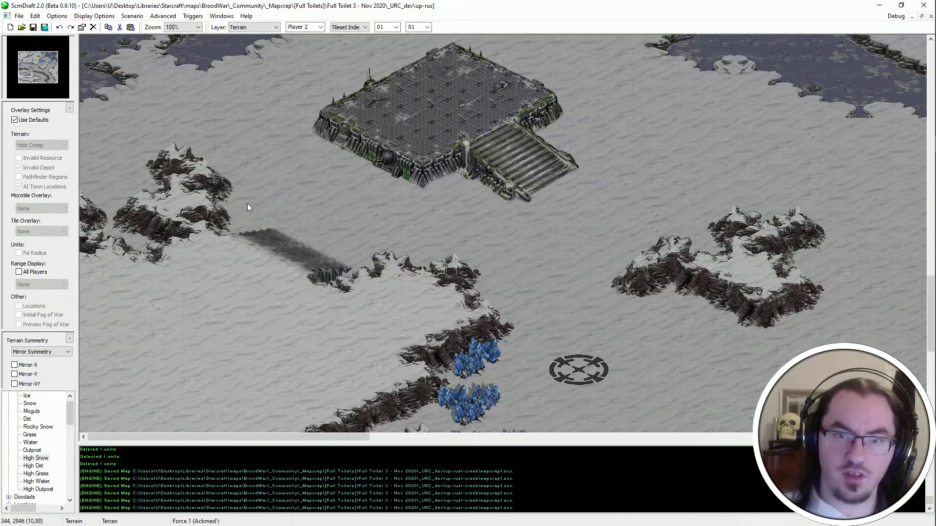
pyautogui.moveTo(683, 390); pyautogui.dragTo(449, 371, button='middle')
pyautogui.keyDown('ctrl'); pyautogui.scroll(-2, 457, 282); pyautogui.keyUp('ctrl')
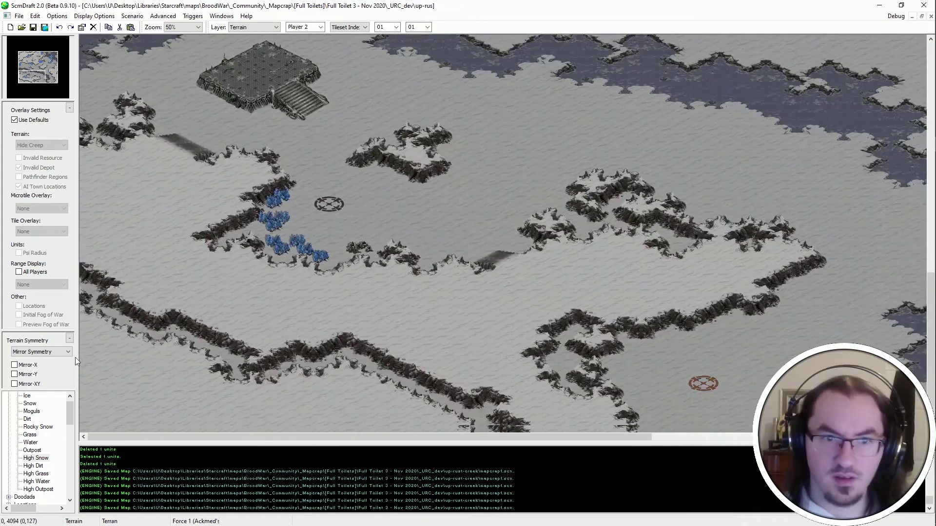
# Switch to the Units layer and review the overall map layout at 25% zoom.
pyautogui.press('u')
pyautogui.keyDown('ctrl'); pyautogui.scroll(1, 327, 278); pyautogui.keyUp('ctrl')
pyautogui.keyDown('ctrl'); pyautogui.scroll(-3, 327, 278); pyautogui.keyUp('ctrl')
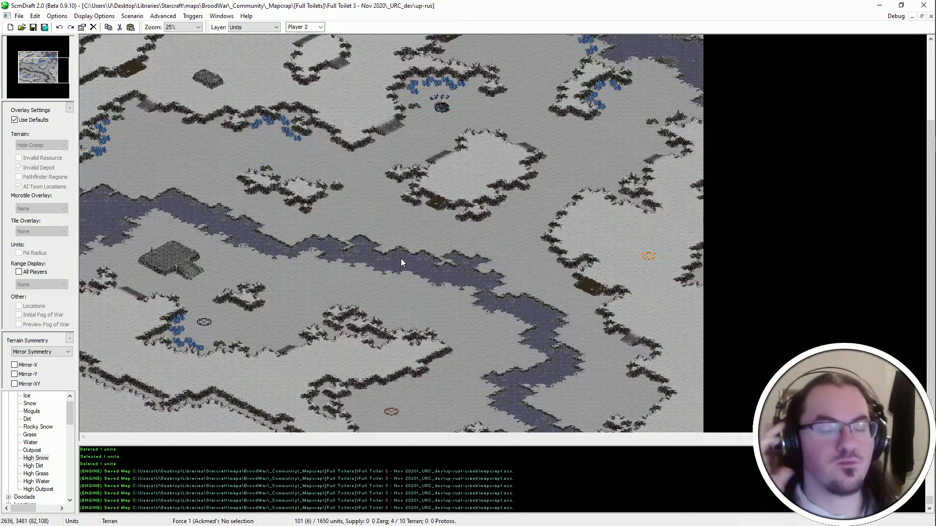
pyautogui.scroll(5, 312, 39)
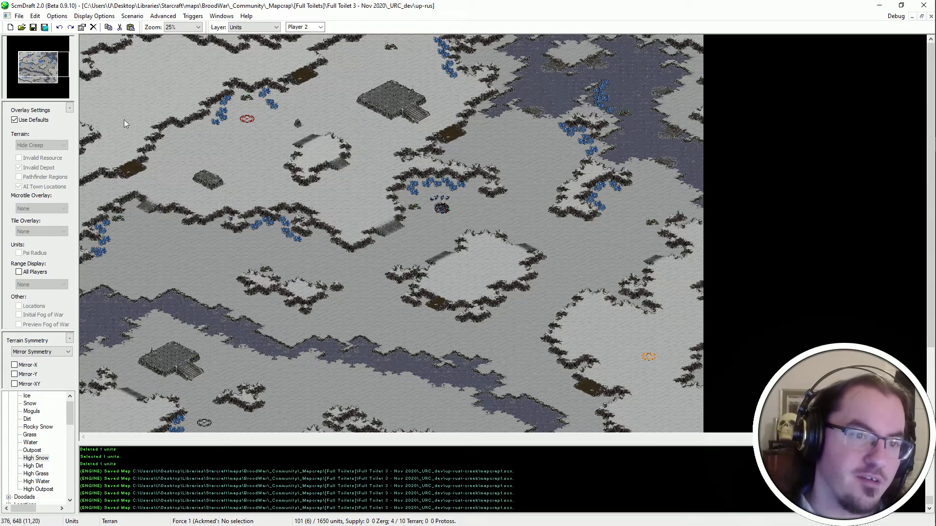
pyautogui.moveTo(176, 52); pyautogui.dragTo(87, 181)
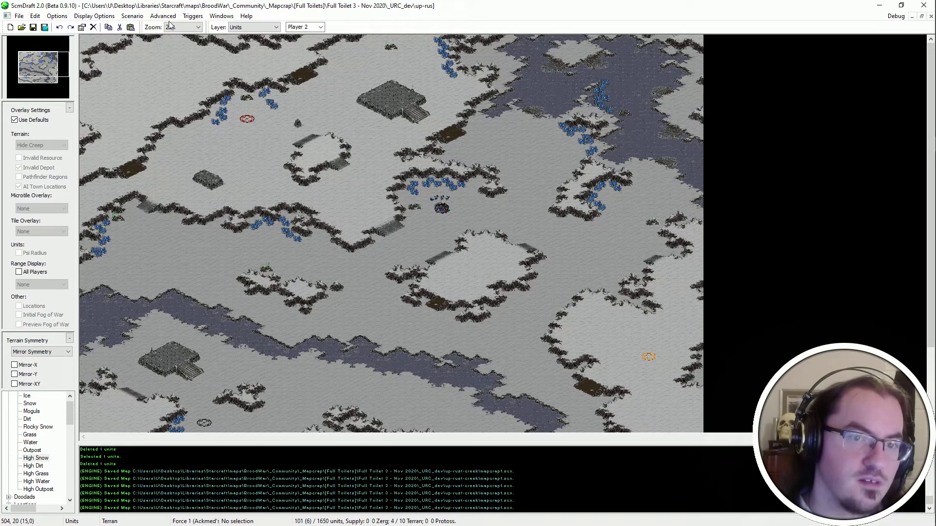
pyautogui.scroll(-3, 231, 125)
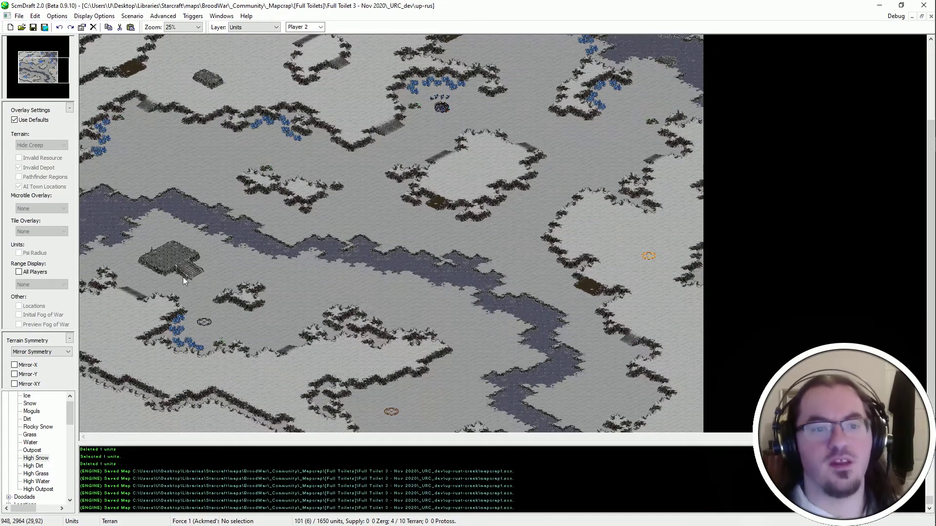
# Switch to the Terrain layer, set the brush to Isometrical with High Snow sampled from beside the ramp, and save the map.
pyautogui.keyDown('ctrl'); pyautogui.scroll(4, 182, 277); pyautogui.keyUp('ctrl')
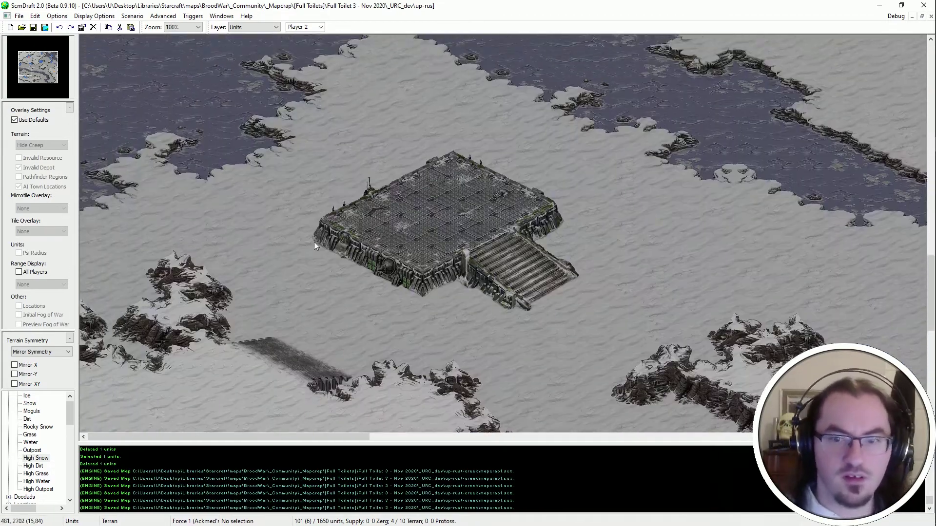
pyautogui.press('t')
pyautogui.scroll(-2, 314, 241)
pyautogui.scroll(1, 355, 26)
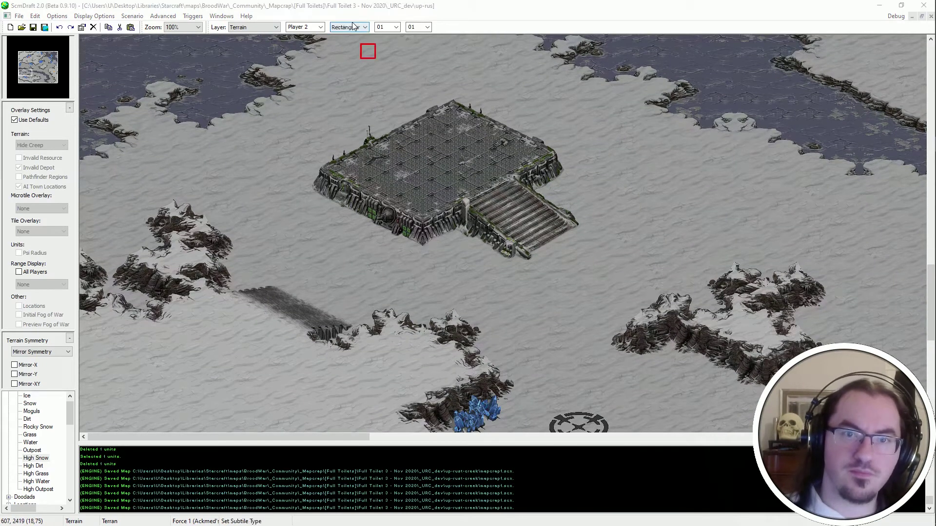
pyautogui.scroll(1, 637, 334)
pyautogui.click(232, 263)
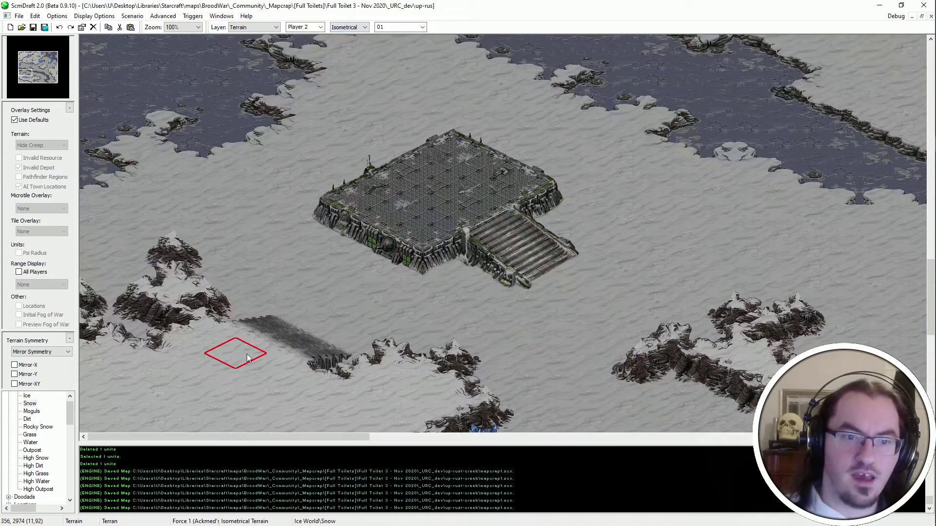
pyautogui.rightClick(246, 354)
pyautogui.hotkey('ctrl', 's')
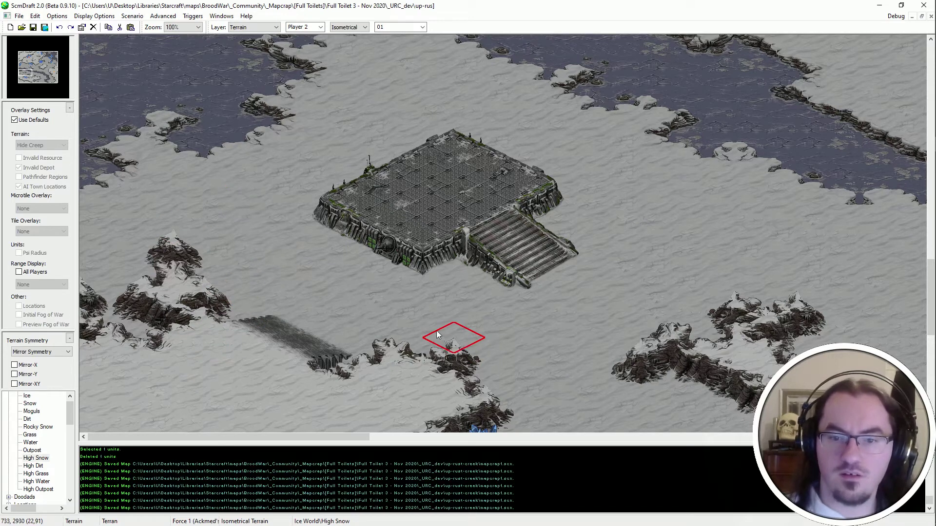
# Cut the high snow cliff between the ramp and the mineral field back with Snow, trying several notch shapes, and save the map.
pyautogui.moveTo(437, 334); pyautogui.dragTo(557, 431, button='middle')
pyautogui.click(396, 294)
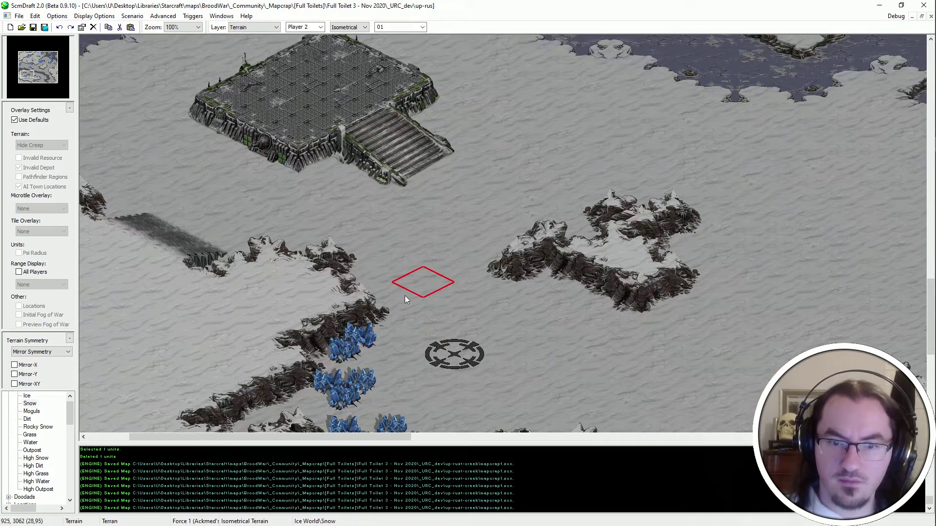
pyautogui.click(348, 285)
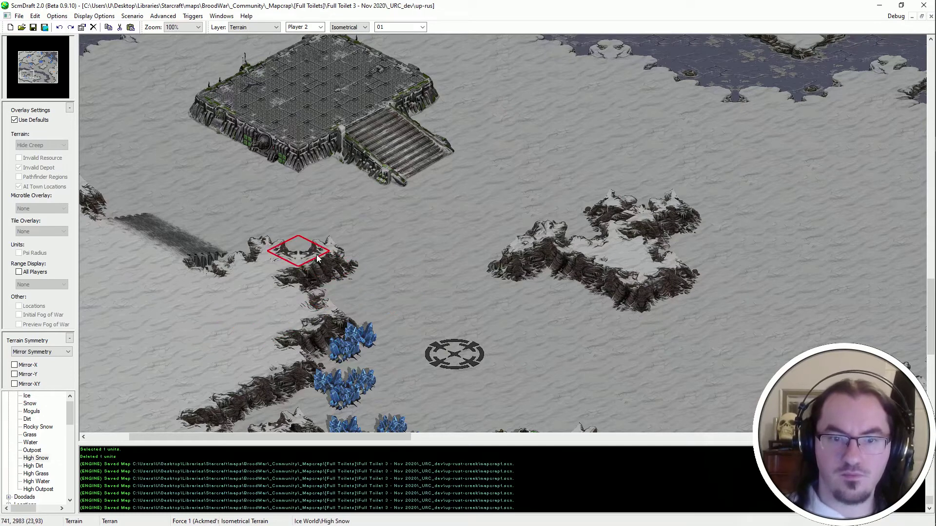
pyautogui.click(367, 288)
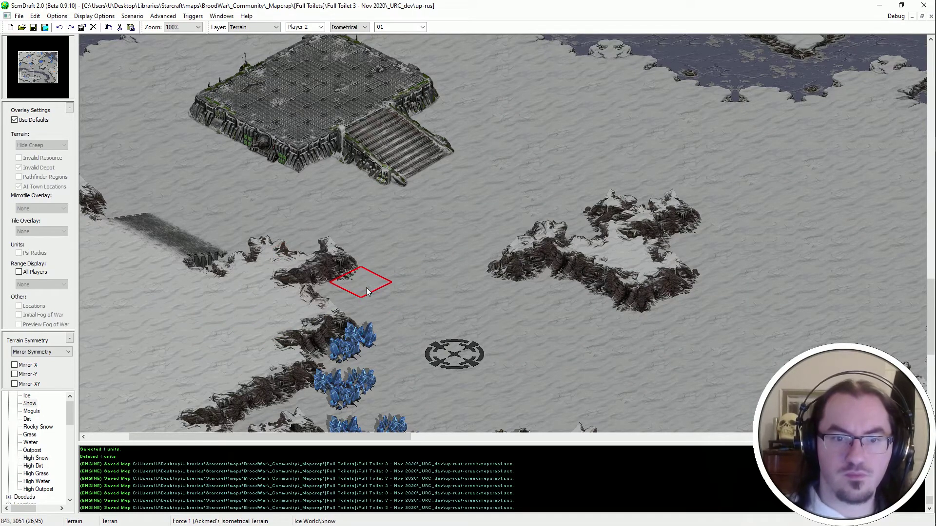
pyautogui.hotkey('ctrl', 'z')
pyautogui.hotkey('ctrl', 's')
pyautogui.click(358, 290)
pyautogui.hotkey('ctrl', 's')
# Shorten the cliff notch west of the mineral field by filling its tip with High Snow, undoing a first, larger fill.
pyautogui.rightClick(259, 297)
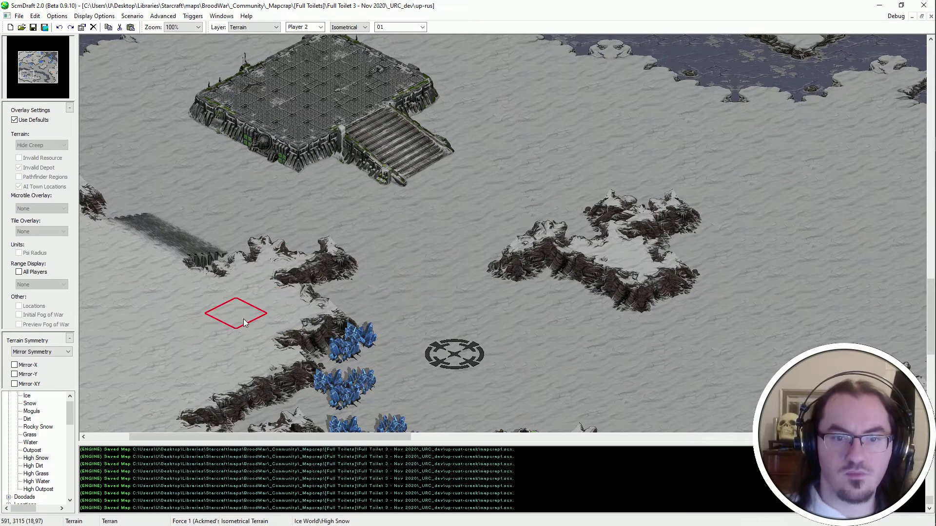
pyautogui.press('Left')
pyautogui.press('Left')
pyautogui.press('Left')
pyautogui.press('Down')
pyautogui.press('Down')
pyautogui.press('Down')
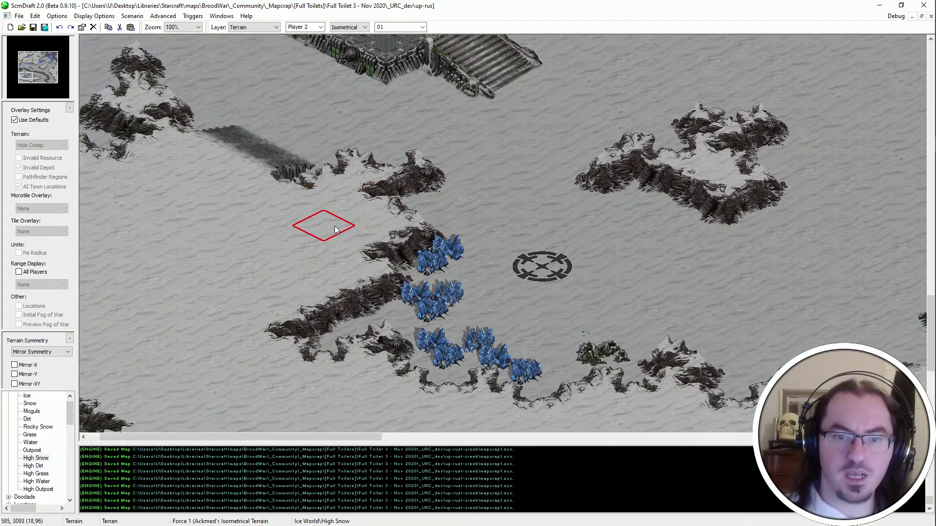
pyautogui.press('Right')
pyautogui.press('Right')
pyautogui.press('Down')
pyautogui.press('Down')
pyautogui.click(274, 273)
pyautogui.press('Left')
pyautogui.press('Left')
pyautogui.press('Left')
pyautogui.press('Down')
pyautogui.press('Down')
pyautogui.press('Down')
pyautogui.press('Down')
pyautogui.press('Down')
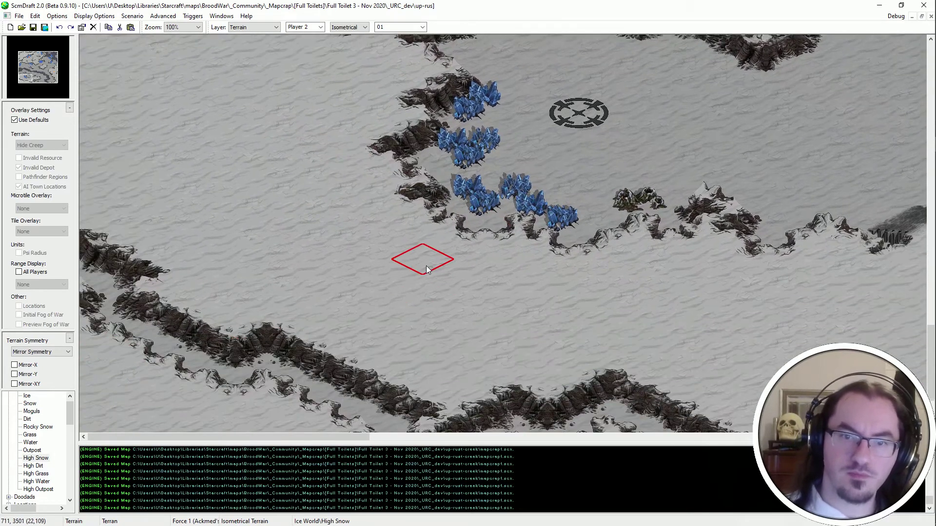
pyautogui.hotkey('ctrl', 'z')
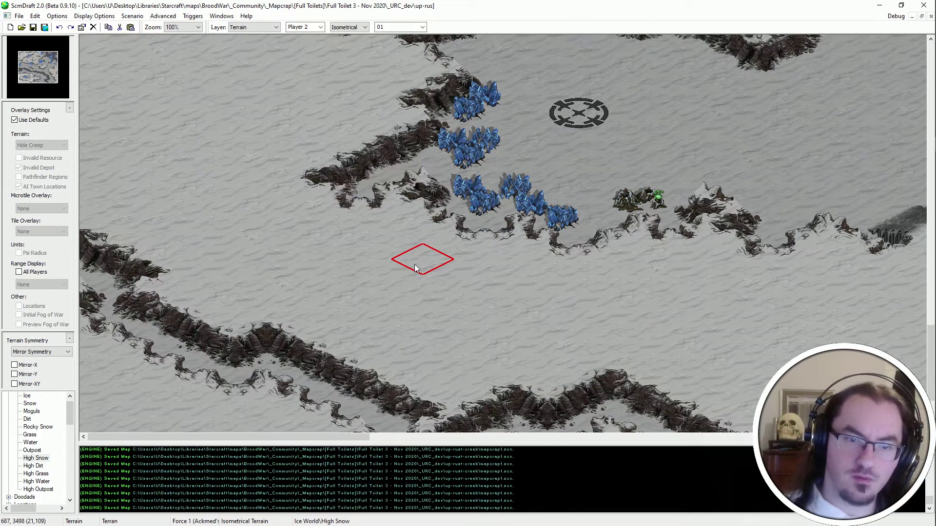
pyautogui.click(371, 204)
pyautogui.press('Right')
pyautogui.press('Up')
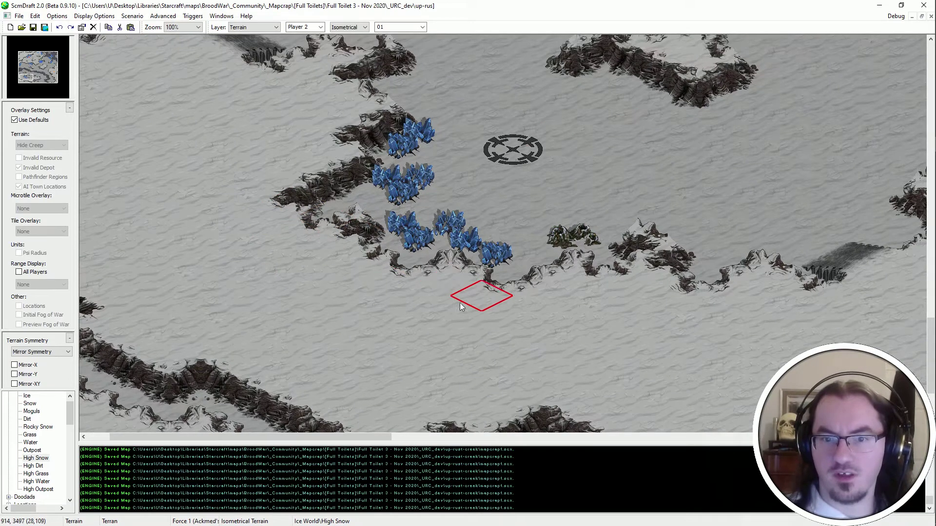
# Touch up the cliff edge south of the minerals and the geyser with single High Snow tiles.
pyautogui.click(463, 280)
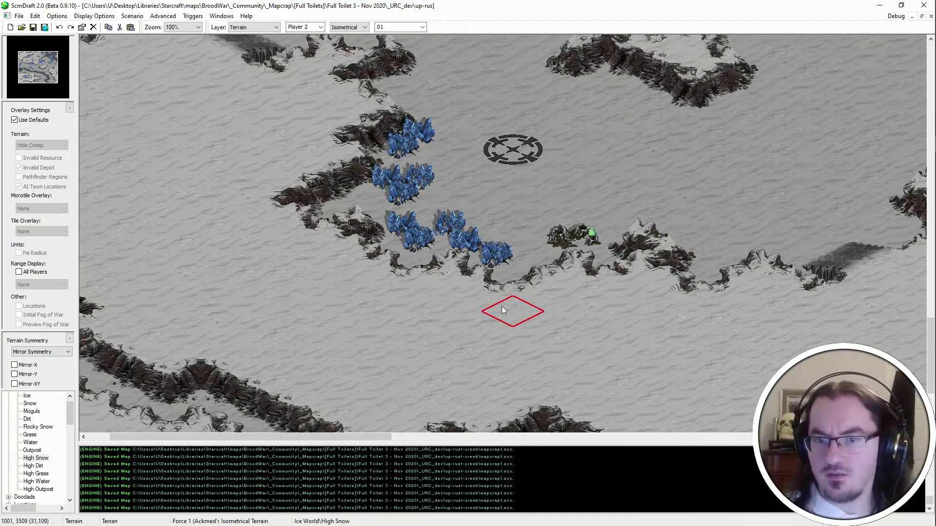
pyautogui.click(581, 288)
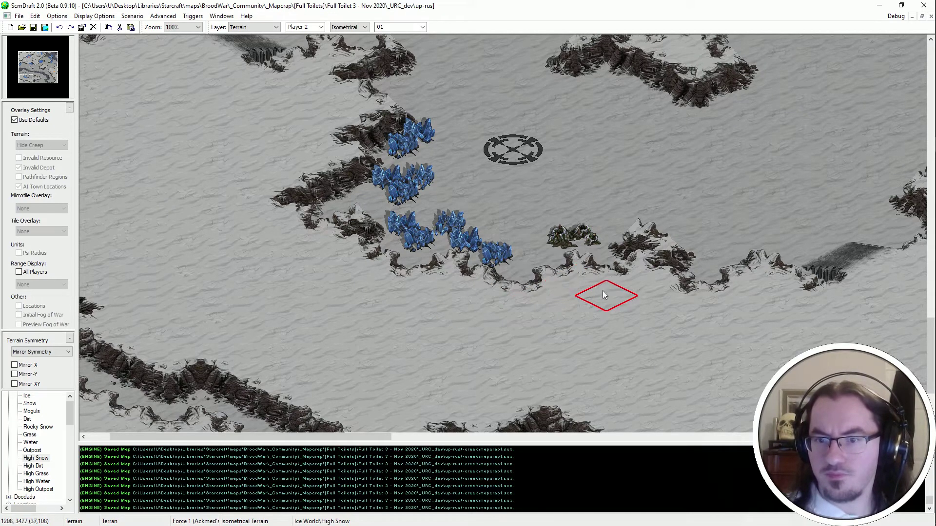
pyautogui.click(540, 284)
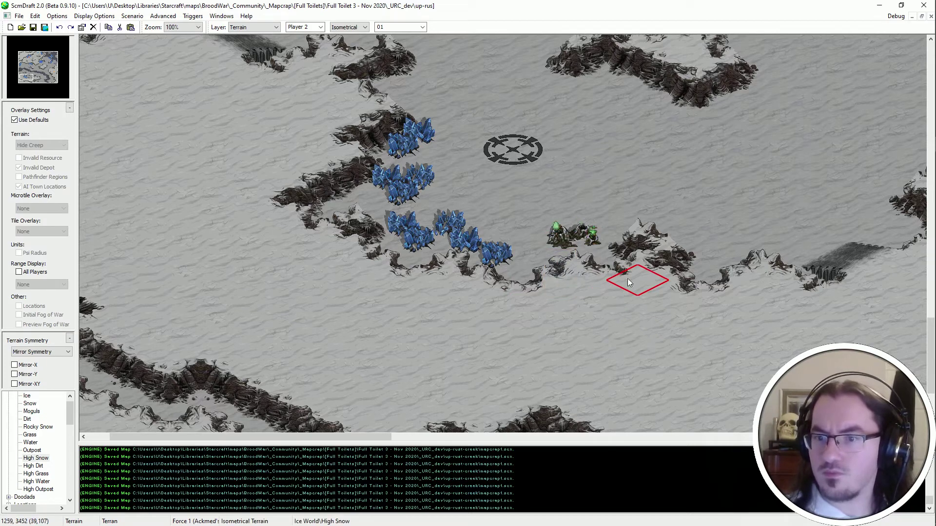
pyautogui.click(642, 275)
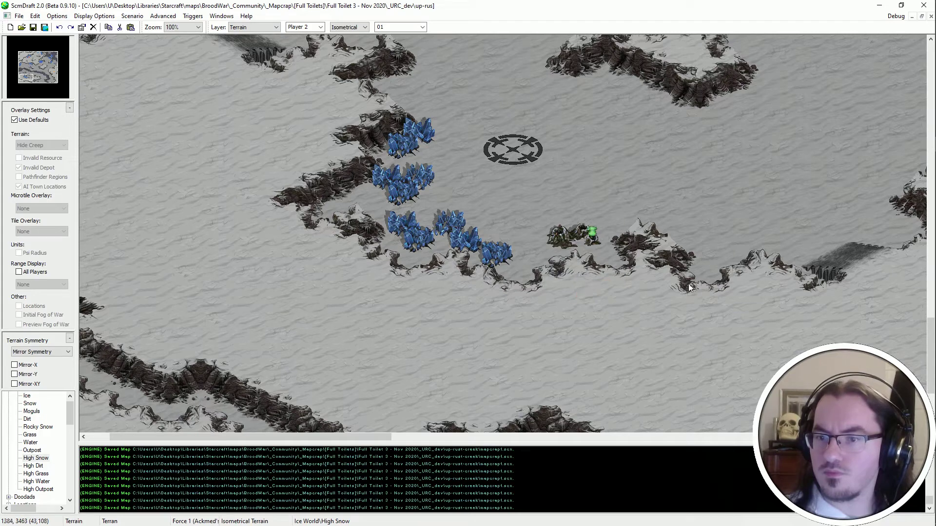
pyautogui.moveTo(526, 160); pyautogui.dragTo(577, 211, button='middle')
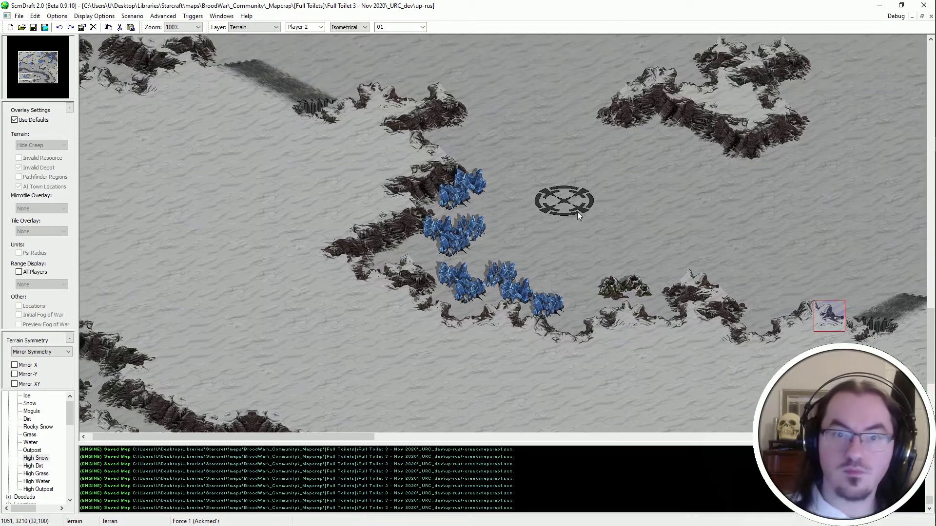
# Try out a small High Snow plateau on the open snow east of the start location, and undo it.
pyautogui.click(813, 215)
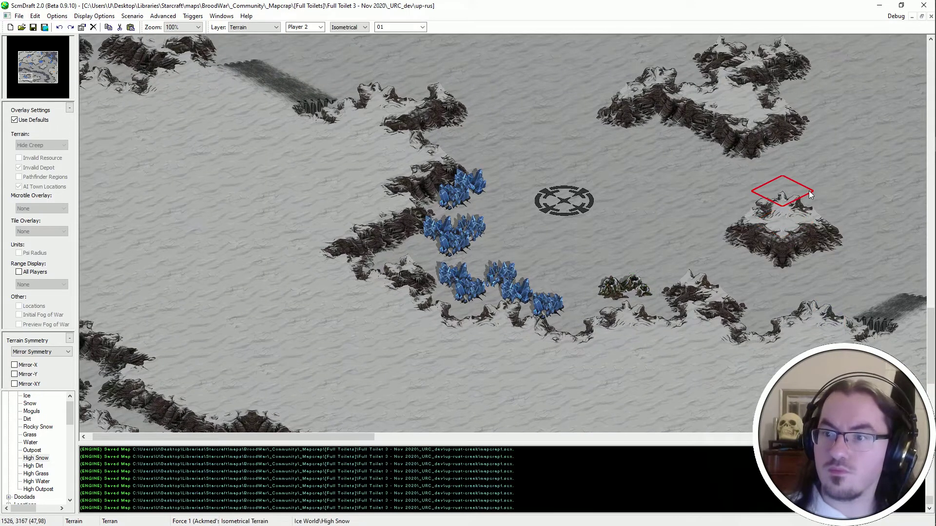
pyautogui.click(796, 209)
pyautogui.moveTo(823, 199)
pyautogui.mouseDown()
pyautogui.moveTo(805, 203)
pyautogui.moveTo(844, 223)
pyautogui.moveTo(812, 207)
pyautogui.mouseUp()
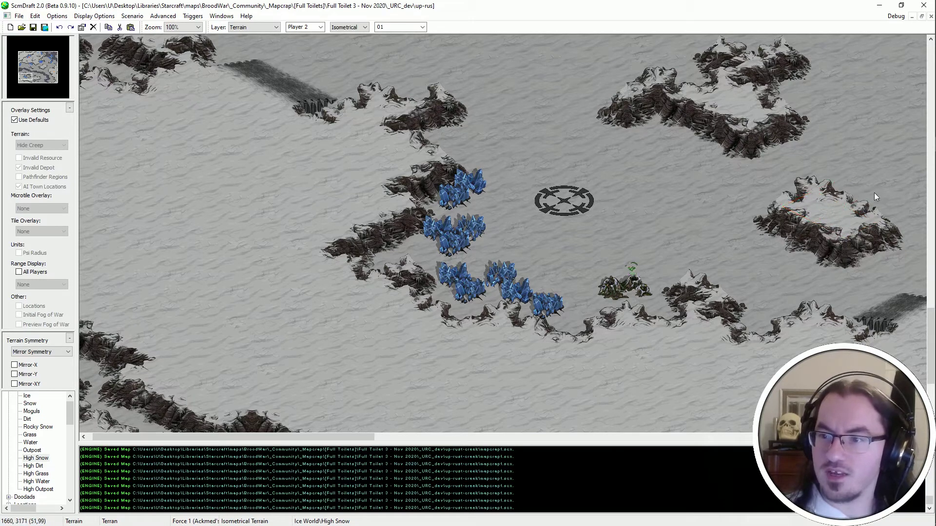
pyautogui.rightClick(859, 209)
pyautogui.hotkey('ctrl', 'z')
pyautogui.hotkey('ctrl', 'z')
# Review the terrain around the mineral base and the overall map layout at 25% to 50% zoom.
pyautogui.moveTo(643, 320); pyautogui.dragTo(913, 447, button='middle')
pyautogui.moveTo(647, 385)
pyautogui.mouseDown(button='middle')
pyautogui.moveTo(914, 366)
pyautogui.moveTo(923, 343)
pyautogui.mouseUp(button='middle')
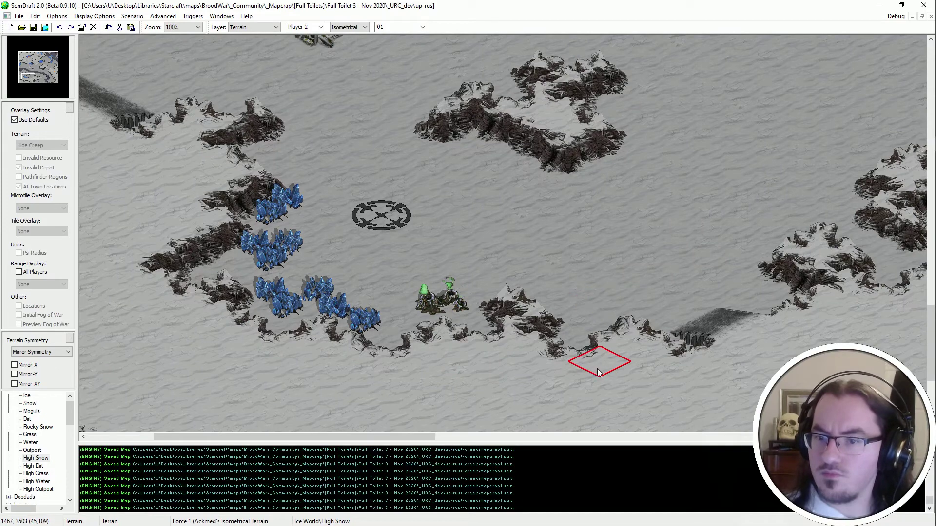
pyautogui.scroll(-4, 594, 366)
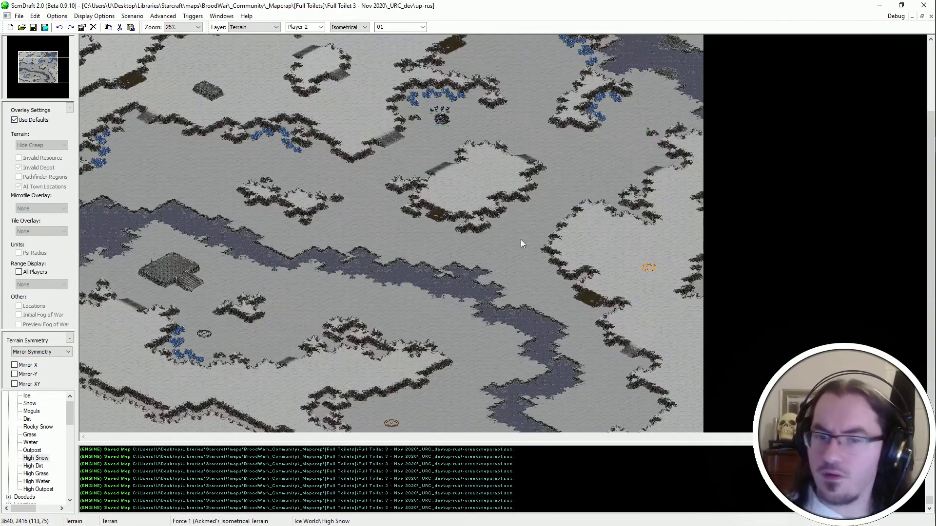
pyautogui.scroll(1, 156, 373)
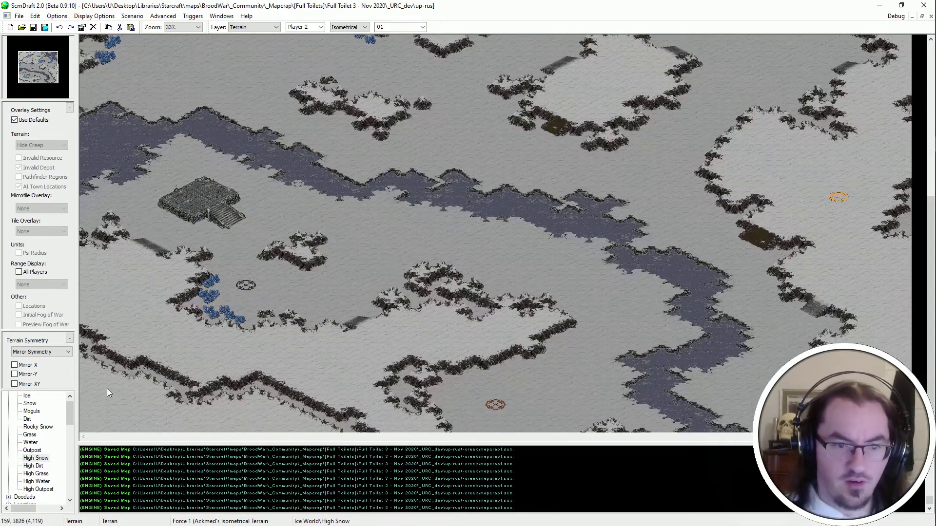
pyautogui.scroll(1, 433, 308)
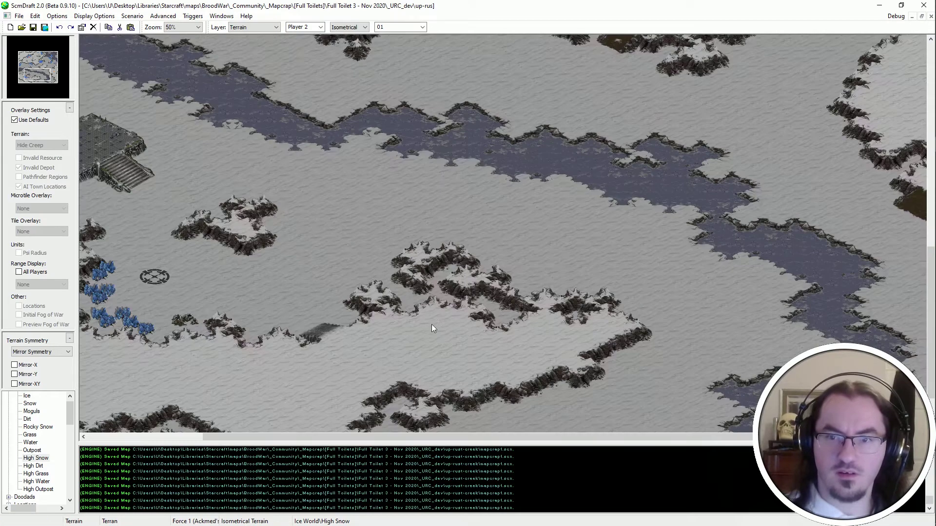
pyautogui.moveTo(431, 323); pyautogui.dragTo(868, 5, button='middle')
pyautogui.scroll(-1, 249, 167)
pyautogui.scroll(-1, 249, 168)
pyautogui.moveTo(544, 275); pyautogui.dragTo(625, 405, button='middle')
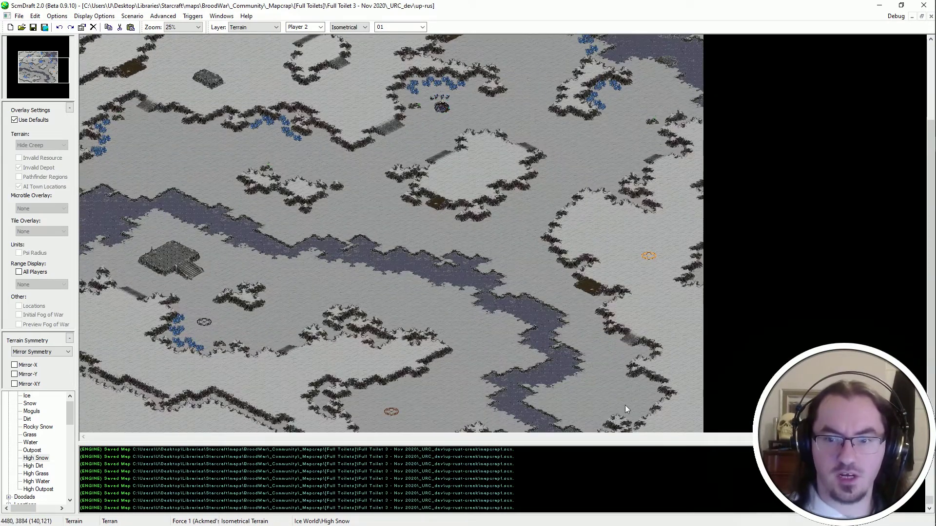
pyautogui.rightClick(680, 422)
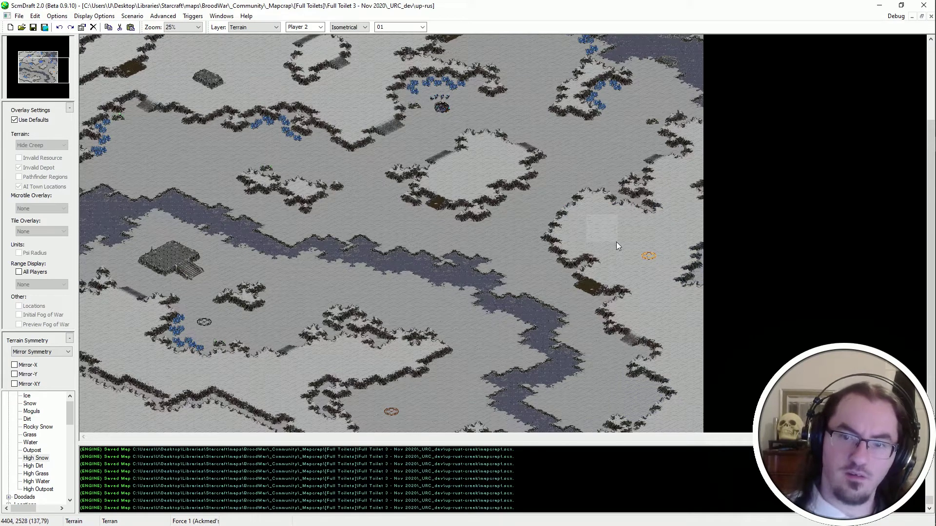
pyautogui.scroll(3, 336, 145)
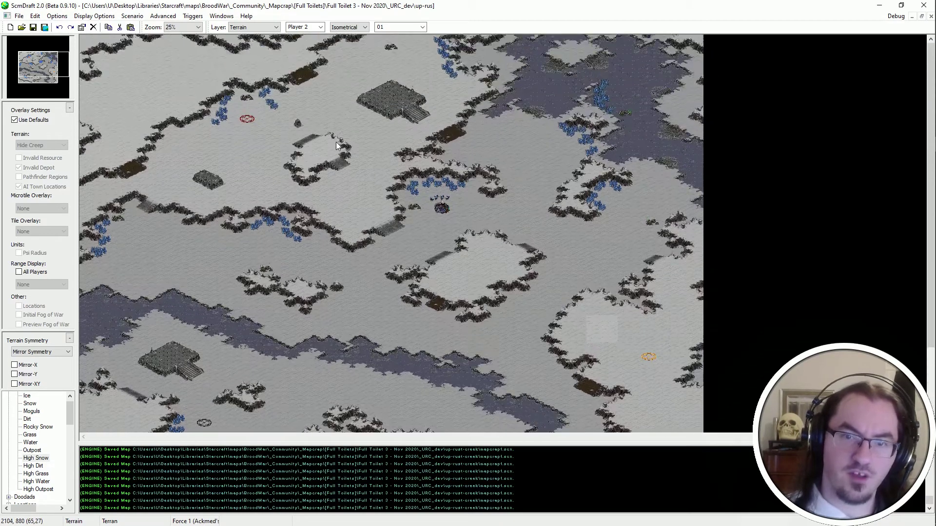
pyautogui.scroll(-3, 355, 137)
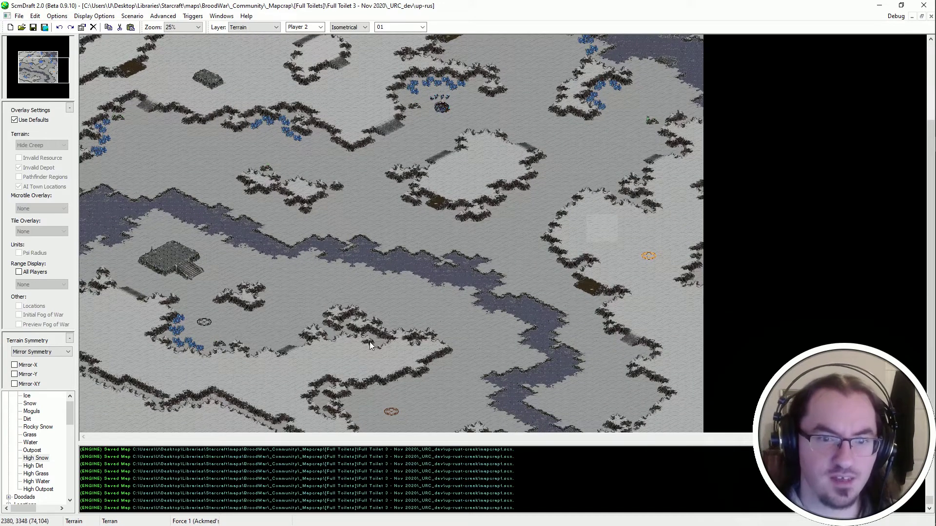
# Paint Snow over the ice inlets northwest of the outpost platform to push the shoreline outward.
pyautogui.keyDown('ctrl'); pyautogui.scroll(3, 247, 210); pyautogui.keyUp('ctrl')
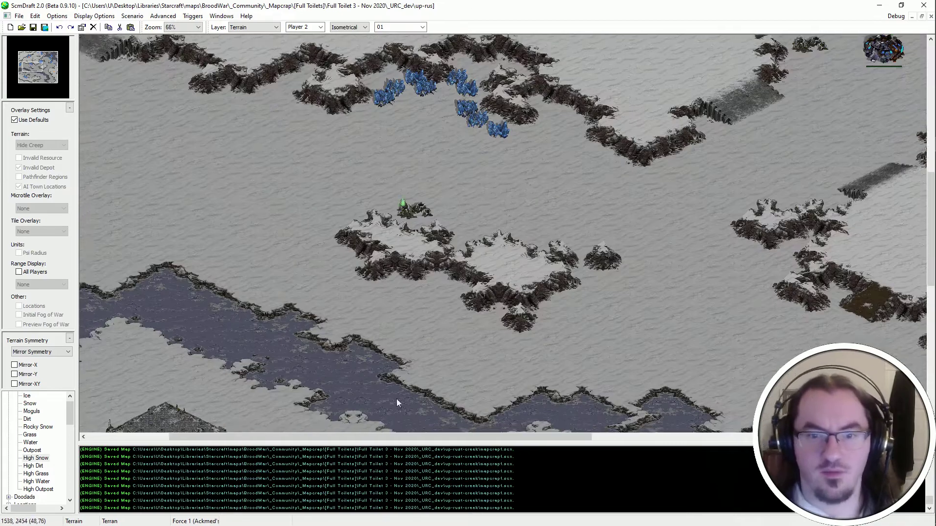
pyautogui.keyDown('ctrl'); pyautogui.scroll(-1, 333, 276); pyautogui.keyUp('ctrl')
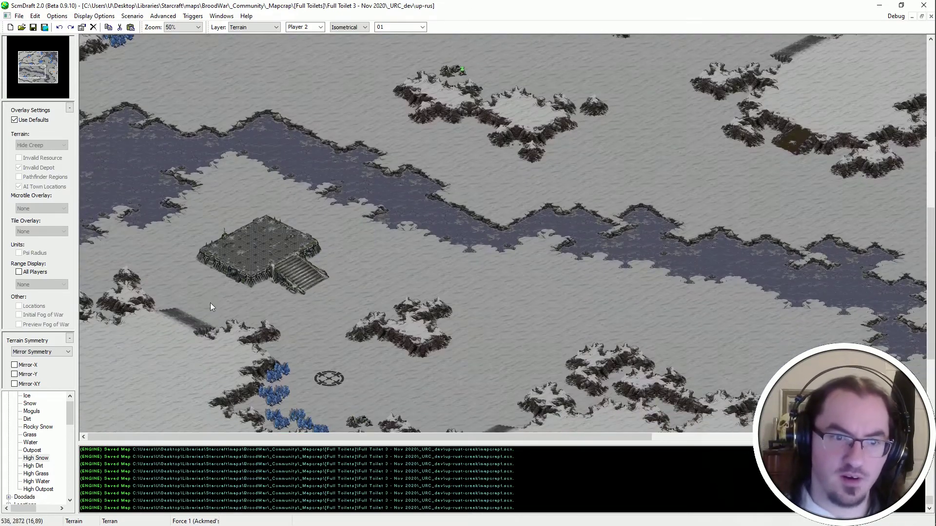
pyautogui.keyDown('ctrl'); pyautogui.scroll(1, 123, 227); pyautogui.keyUp('ctrl')
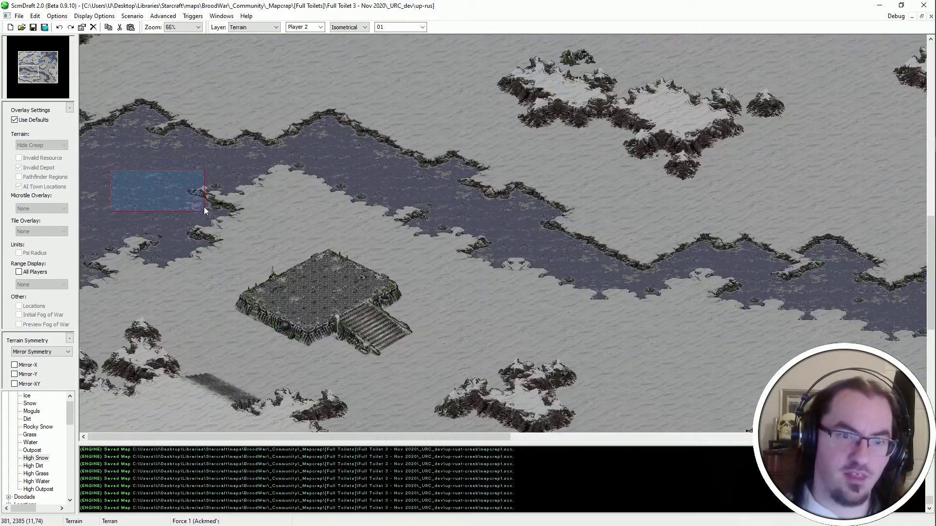
pyautogui.middleClick(267, 212)
pyautogui.moveTo(192, 193)
pyautogui.mouseDown()
pyautogui.moveTo(128, 200)
pyautogui.moveTo(208, 228)
pyautogui.moveTo(98, 251)
pyautogui.moveTo(98, 239)
pyautogui.mouseUp()
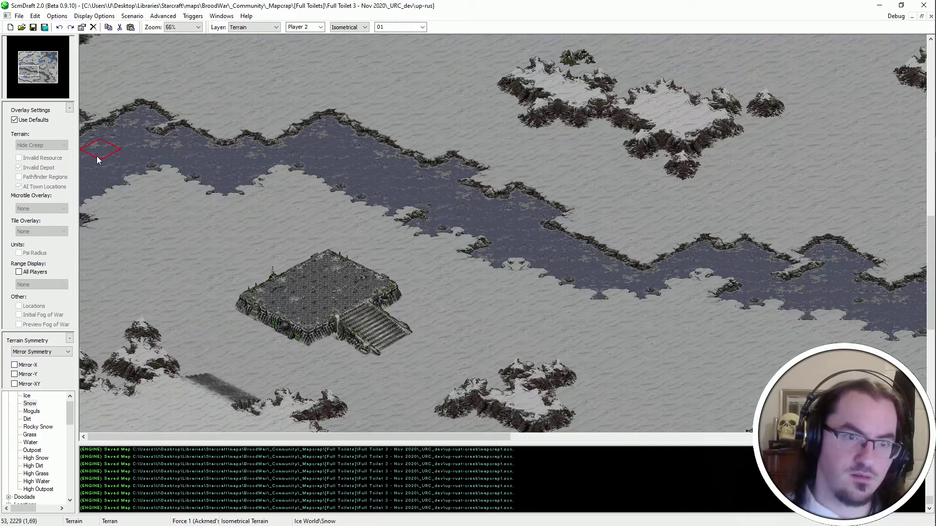
pyautogui.moveTo(97, 160)
pyautogui.mouseDown()
pyautogui.moveTo(96, 192)
pyautogui.moveTo(138, 229)
pyautogui.mouseUp()
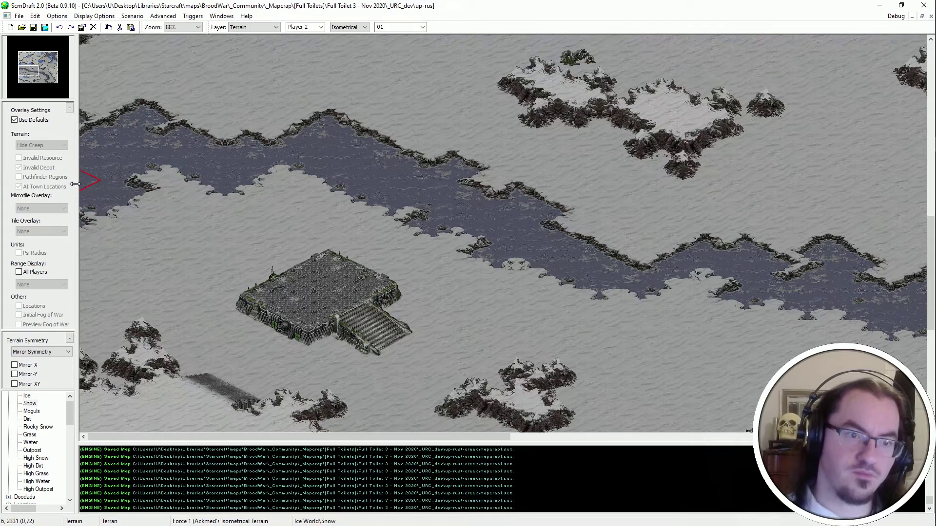
pyautogui.moveTo(75, 184); pyautogui.dragTo(73, 184)
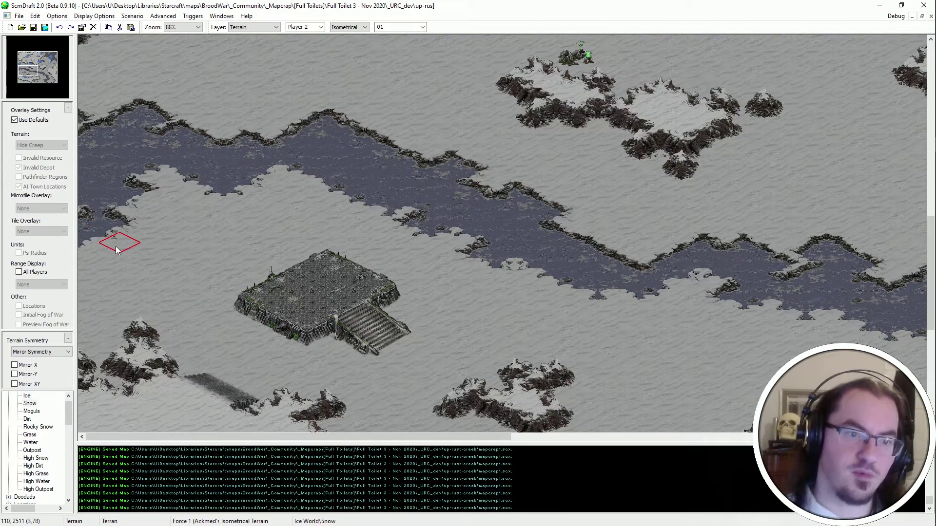
pyautogui.click(125, 224)
pyautogui.keyDown('ctrl'); pyautogui.scroll(1, 136, 190); pyautogui.keyUp('ctrl')
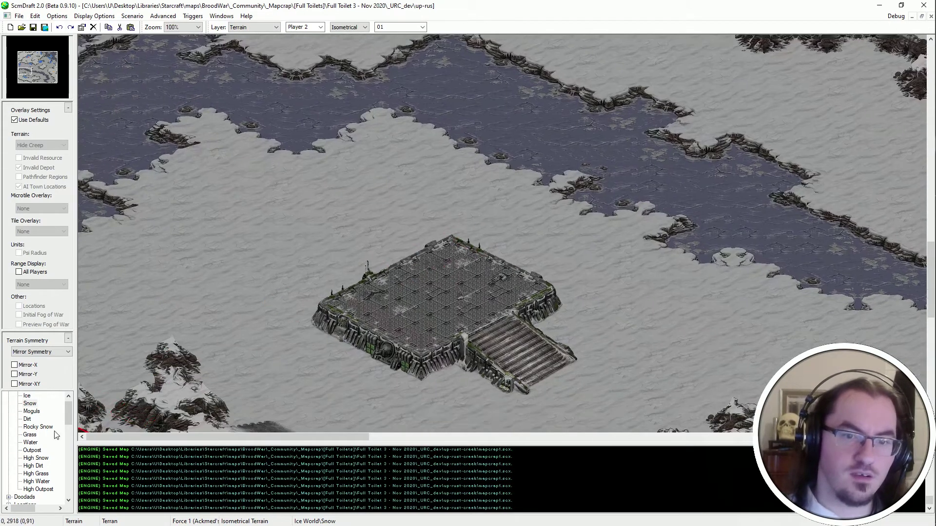
# Copy the mineral fields around the start location and paste them on the open snow west of the outpost platform.
pyautogui.scroll(-6, 264, 290)
pyautogui.press('u')
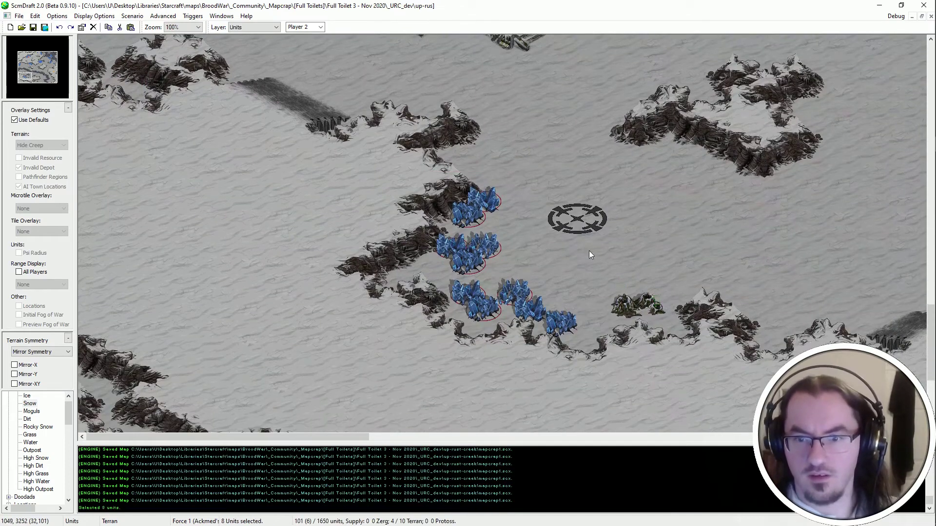
pyautogui.keyDown('shift'); pyautogui.moveTo(588, 255); pyautogui.dragTo(531, 336); pyautogui.keyUp('shift')
pyautogui.hotkey('ctrl', 'c')
pyautogui.scroll(8, 390, 244)
pyautogui.keyDown('ctrl'); pyautogui.scroll(1, 245, 231); pyautogui.keyUp('ctrl')
pyautogui.hotkey('ctrl', 'v')
pyautogui.click(232, 267)
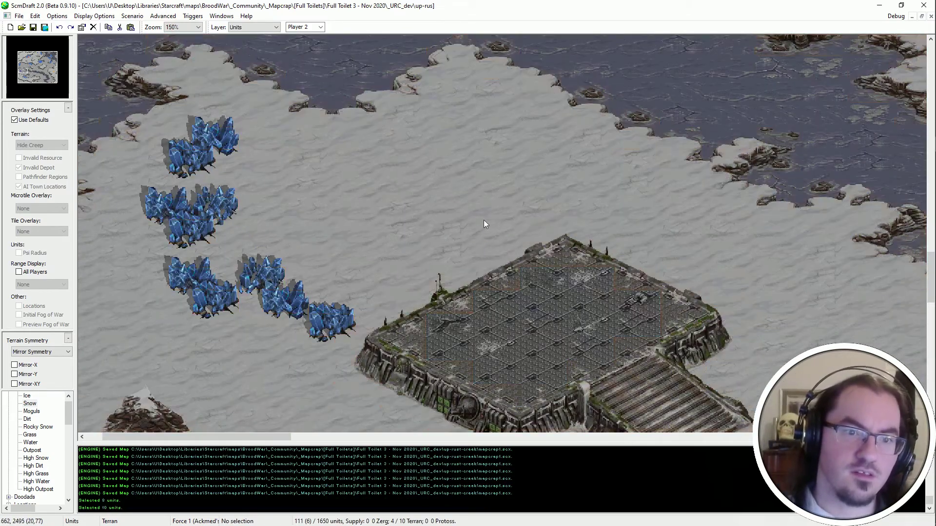
# Move the northern pair of copied mineral fields up to the ice shoreline.
pyautogui.moveTo(484, 221); pyautogui.dragTo(562, 197, button='middle')
pyautogui.keyDown('ctrl'); pyautogui.scroll(-1, 278, 137); pyautogui.keyUp('ctrl')
pyautogui.moveTo(229, 109); pyautogui.dragTo(207, 139)
pyautogui.hotkey('ctrl', 'x')
pyautogui.hotkey('ctrl', 'v')
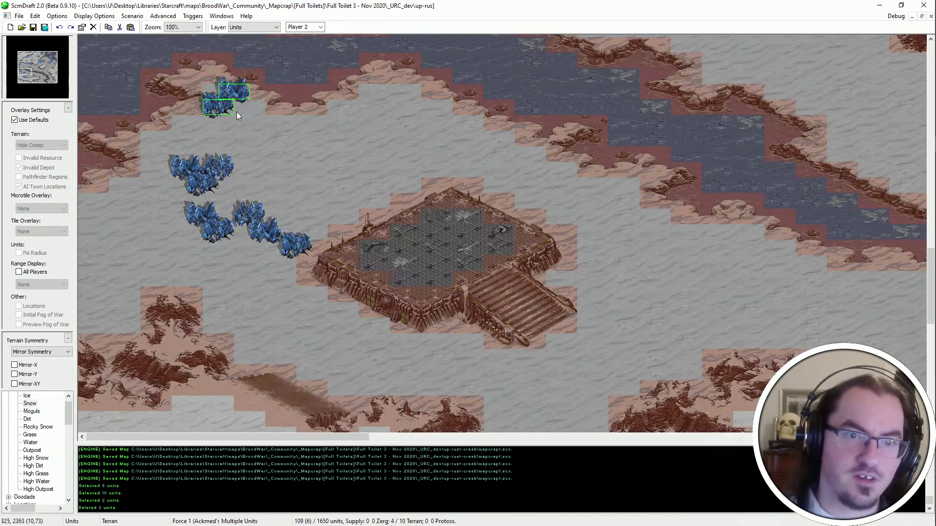
pyautogui.click(236, 112)
pyautogui.press('Escape')
# Reposition the two northern mineral fields individually, shifting each westward so they step diagonally along the shoreline.
pyautogui.click(219, 104)
pyautogui.hotkey('ctrl', 'x')
pyautogui.hotkey('ctrl', 'v')
pyautogui.click(190, 111)
pyautogui.press('Escape')
pyautogui.click(236, 95)
pyautogui.hotkey('ctrl', 'x')
pyautogui.hotkey('ctrl', 'v')
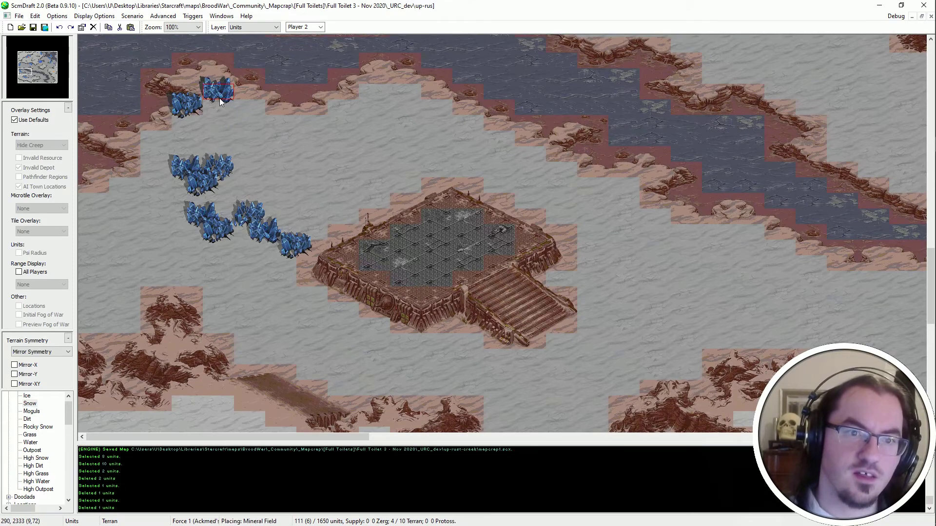
pyautogui.click(219, 101)
pyautogui.press('Escape')
# Move the middle group of three mineral fields northwest, next to the northern pair.
pyautogui.moveTo(209, 144); pyautogui.dragTo(173, 195)
pyautogui.keyDown('ctrl'); pyautogui.scroll(1, 218, 183); pyautogui.keyUp('ctrl')
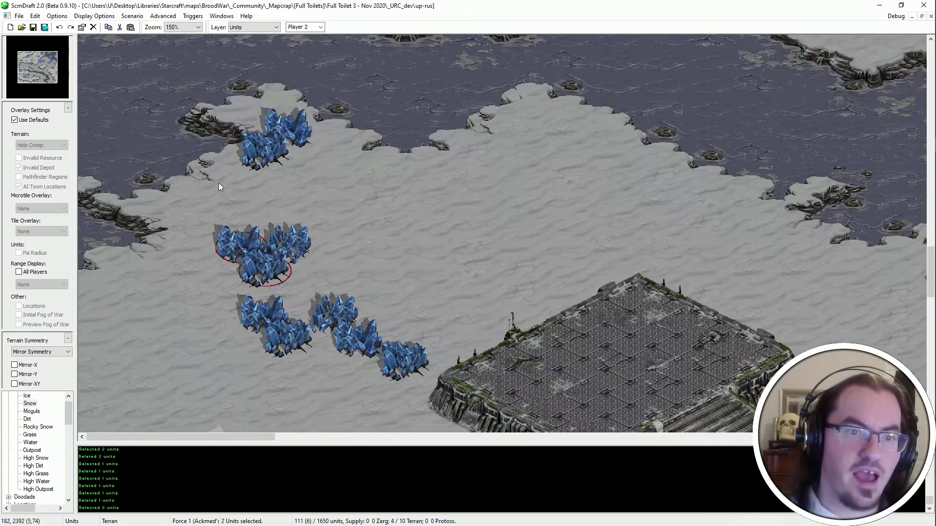
pyautogui.moveTo(349, 173); pyautogui.dragTo(232, 277)
pyautogui.hotkey('ctrl', 'x')
pyautogui.hotkey('ctrl', 'v')
pyautogui.click(220, 219)
pyautogui.press('Escape')
# Shift two of the three middle mineral fields one at a time so the group forms a diagonal along the shore.
pyautogui.click(239, 204)
pyautogui.hotkey('ctrl', 'x')
pyautogui.hotkey('ctrl', 'v')
pyautogui.click(220, 180)
pyautogui.press('Escape')
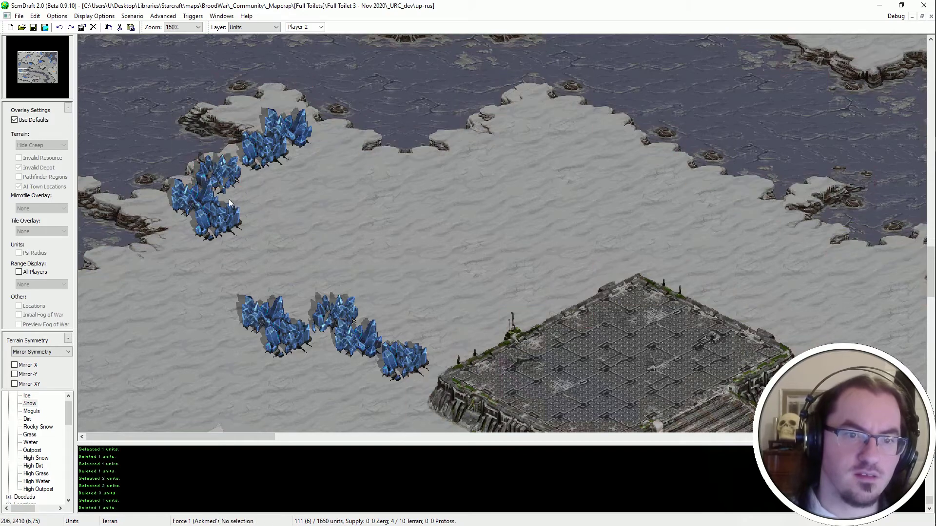
pyautogui.click(216, 233)
pyautogui.hotkey('ctrl', 'x')
pyautogui.hotkey('ctrl', 'v')
pyautogui.click(192, 238)
pyautogui.press('Escape')
# Extend the mineral line southwest with the two westernmost fields of the remaining southern group.
pyautogui.click(263, 317)
pyautogui.hotkey('ctrl', 'x')
pyautogui.hotkey('ctrl', 'v')
pyautogui.click(174, 285)
pyautogui.press('Escape')
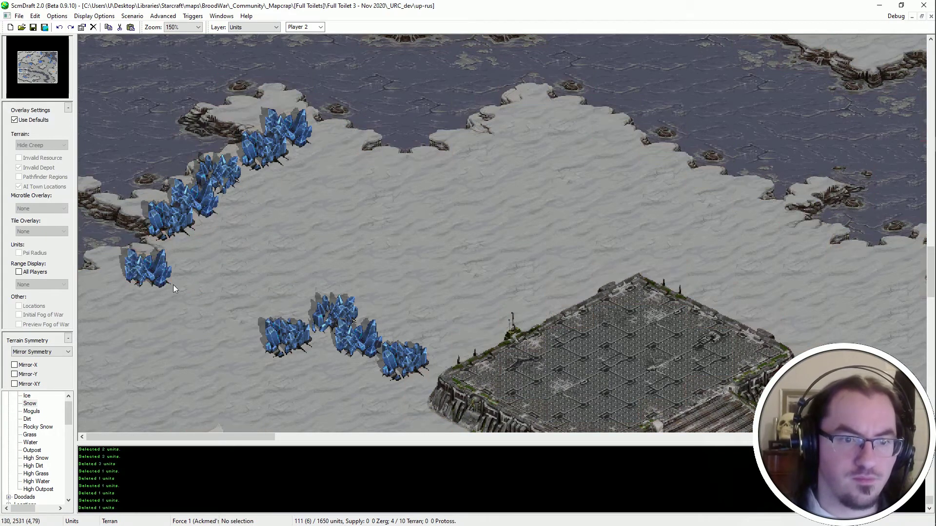
pyautogui.click(273, 334)
pyautogui.hotkey('ctrl', 'x')
pyautogui.hotkey('ctrl', 'v')
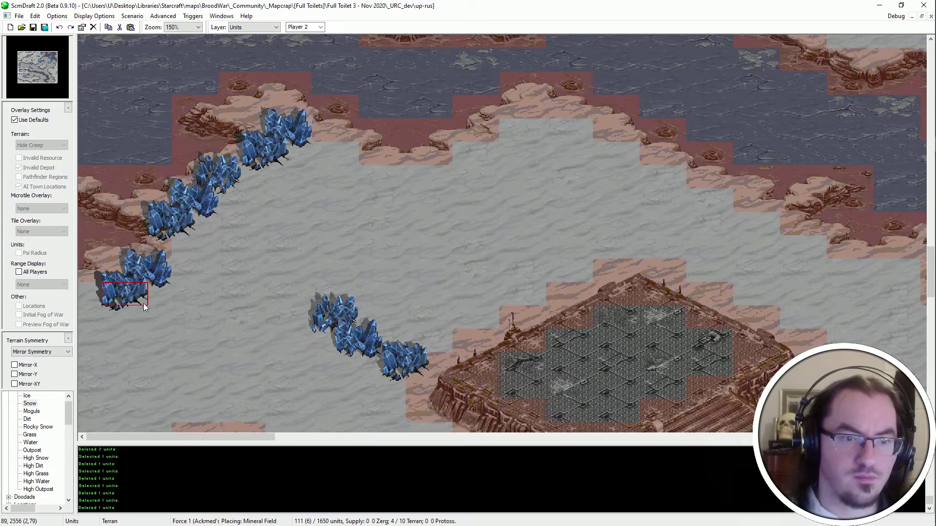
pyautogui.click(136, 305)
pyautogui.press('Escape')
# Place the last three mineral fields below the southwest end of the line.
pyautogui.click(336, 316)
pyautogui.hotkey('ctrl', 'x')
pyautogui.hotkey('ctrl', 'v')
pyautogui.click(183, 335)
pyautogui.press('Escape')
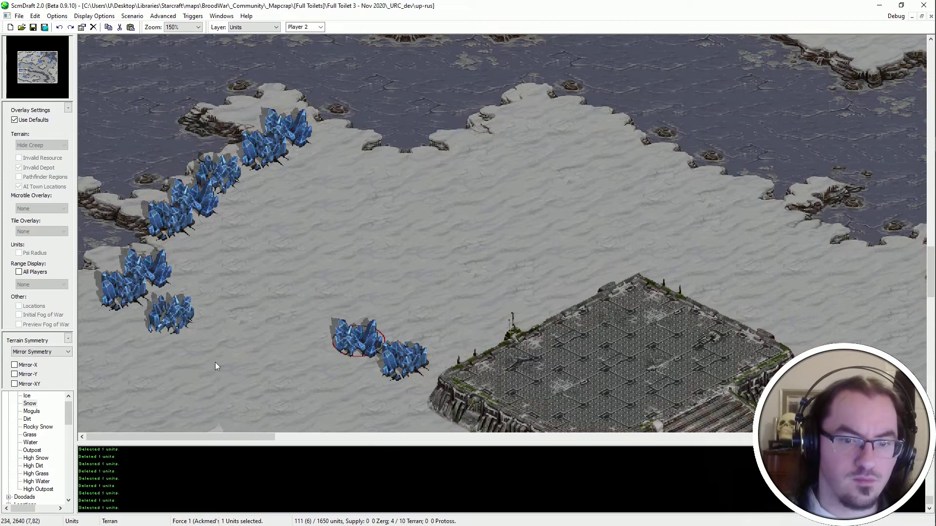
pyautogui.moveTo(191, 347); pyautogui.dragTo(215, 359)
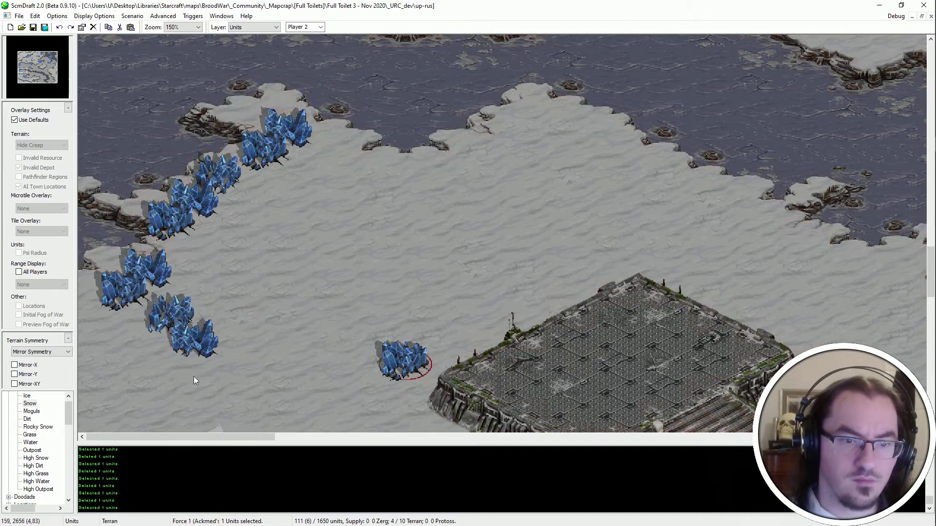
pyautogui.hotkey('ctrl', 'x')
pyautogui.hotkey('ctrl', 'v')
pyautogui.click(169, 369)
pyautogui.press('Escape')
# Select the whole new mineral line and delete its surplus southernmost field.
pyautogui.moveTo(384, 93); pyautogui.dragTo(96, 419)
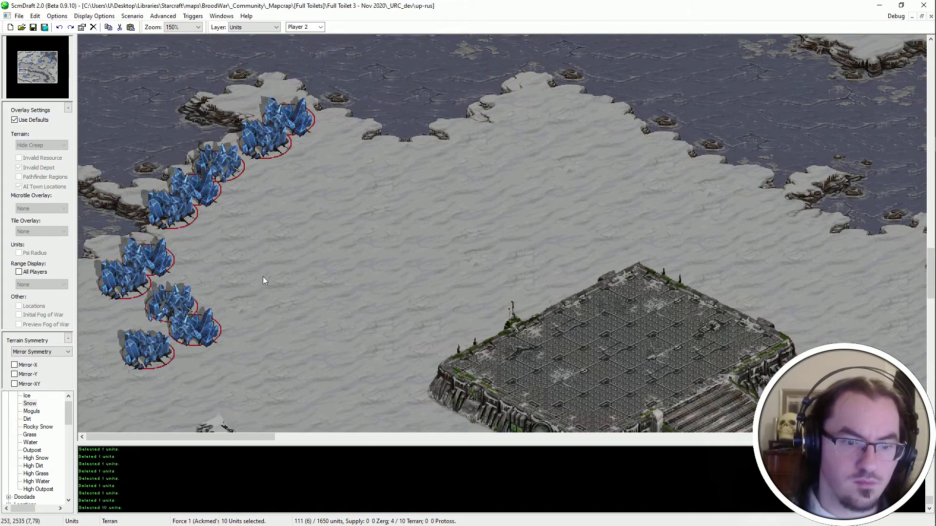
pyautogui.click(159, 348)
pyautogui.press('Delete')
# Copy the geyser from the start base and place it on the snow east of the new mineral line.
pyautogui.keyDown('ctrl'); pyautogui.scroll(-1, 256, 293); pyautogui.keyUp('ctrl')
pyautogui.scroll(-8, 478, 366)
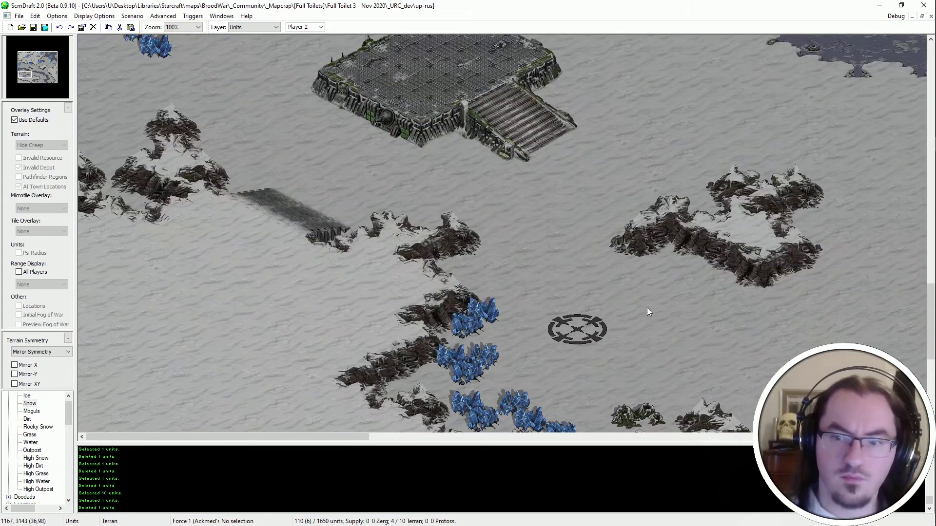
pyautogui.click(642, 405)
pyautogui.scroll(11, 326, 239)
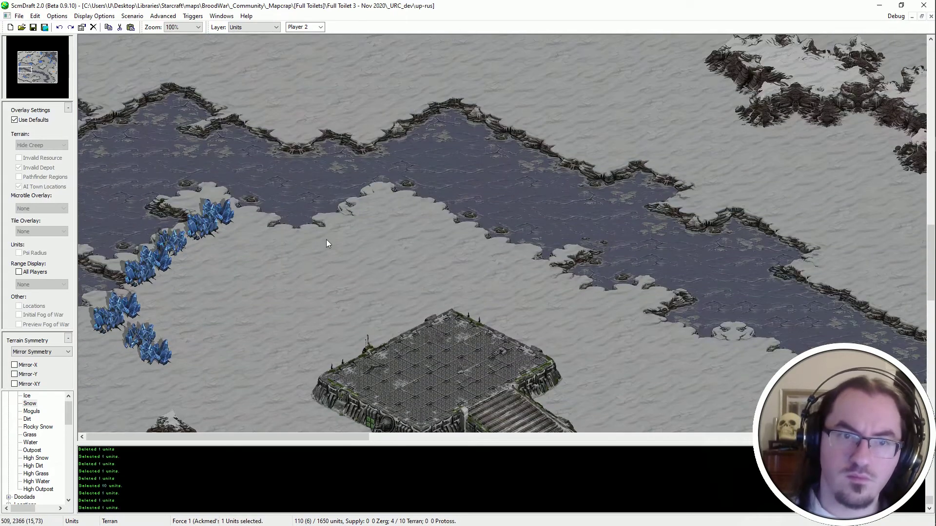
pyautogui.click(308, 260)
pyautogui.press('Escape')
pyautogui.keyDown('ctrl'); pyautogui.scroll(1, 214, 293); pyautogui.keyUp('ctrl')
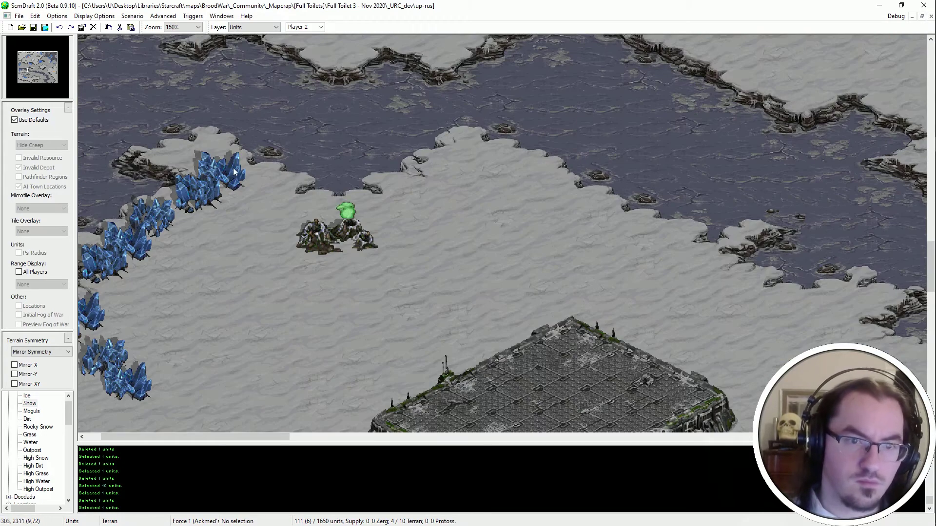
# Move the two southernmost mineral fields to the shoreline between the northern minerals and the geyser.
pyautogui.moveTo(164, 330); pyautogui.dragTo(218, 297, button='middle')
pyautogui.moveTo(218, 298); pyautogui.dragTo(147, 363)
pyautogui.hotkey('ctrl', 'x')
pyautogui.hotkey('ctrl', 'v')
pyautogui.click(340, 168)
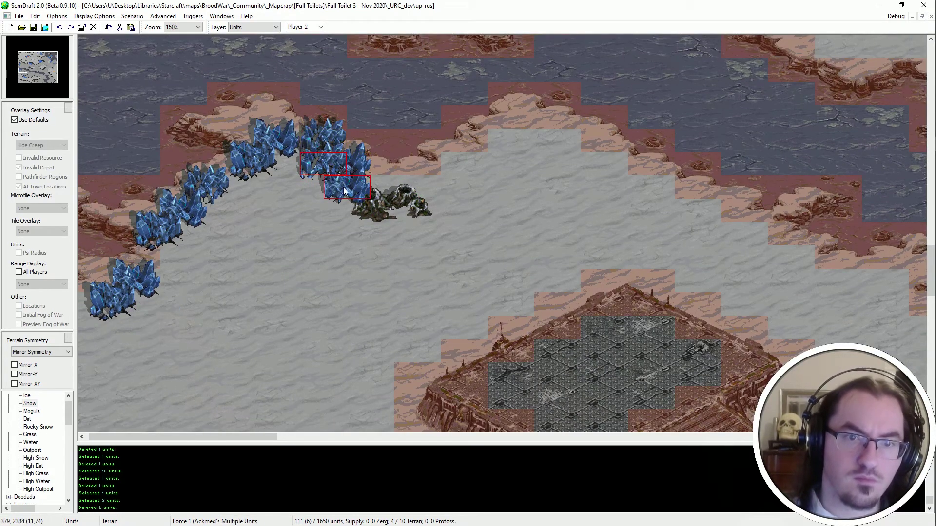
# Keep a single mineral field beside the geyser and place the other back at the line's south end.
pyautogui.rightClick(358, 182)
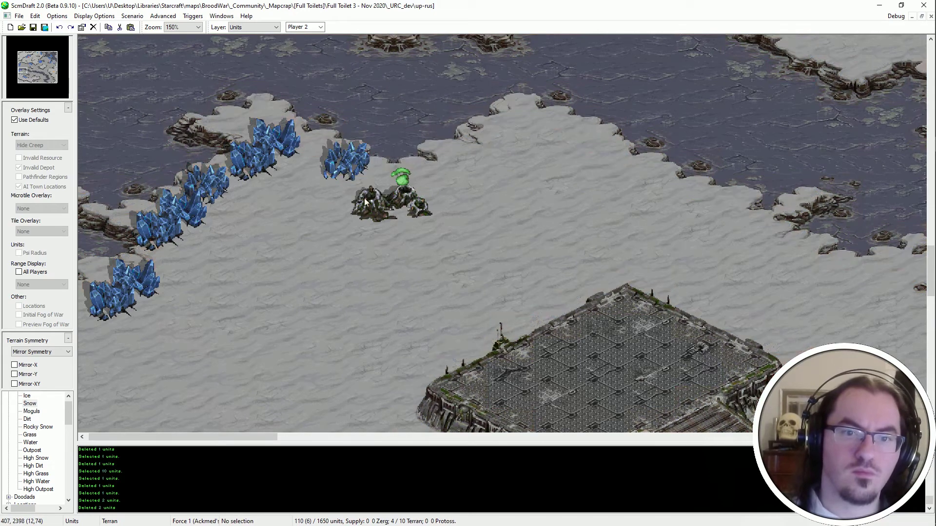
pyautogui.hotkey('ctrl', 'v')
pyautogui.click(138, 326)
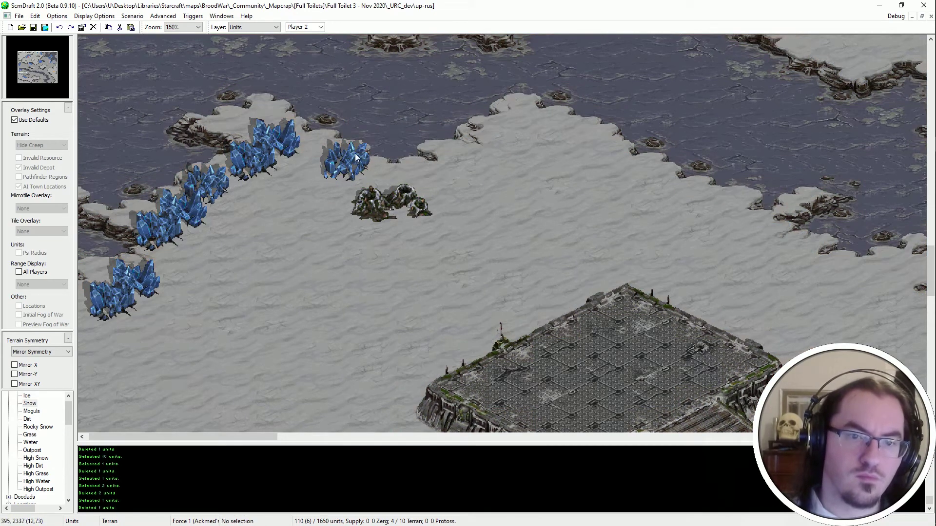
pyautogui.click(356, 157)
pyautogui.hotkey('ctrl', 'v')
pyautogui.click(144, 338)
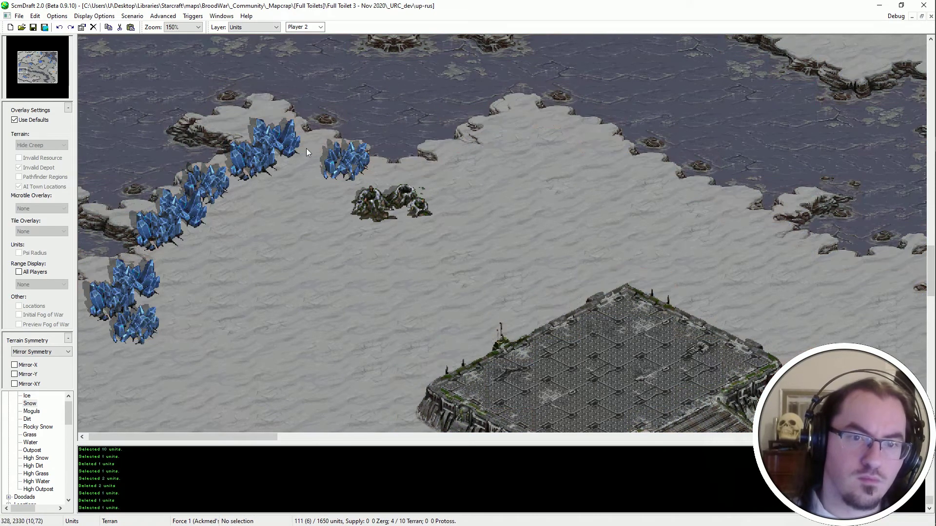
# Save the map with the new mineral and geyser layout.
pyautogui.click(299, 144)
pyautogui.hotkey('ctrl', 's')
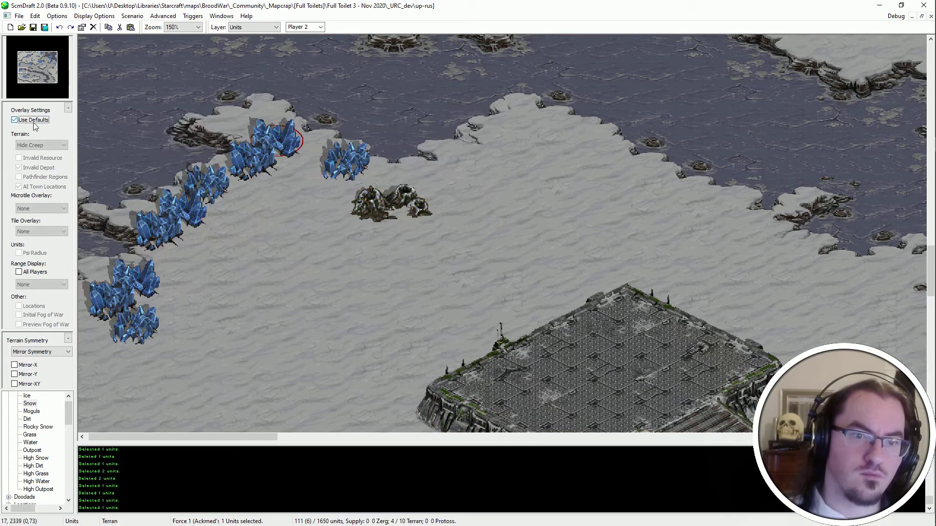
pyautogui.keyDown('ctrl'); pyautogui.scroll(-1, 360, 171); pyautogui.keyUp('ctrl')
pyautogui.scroll(-3, 256, 192)
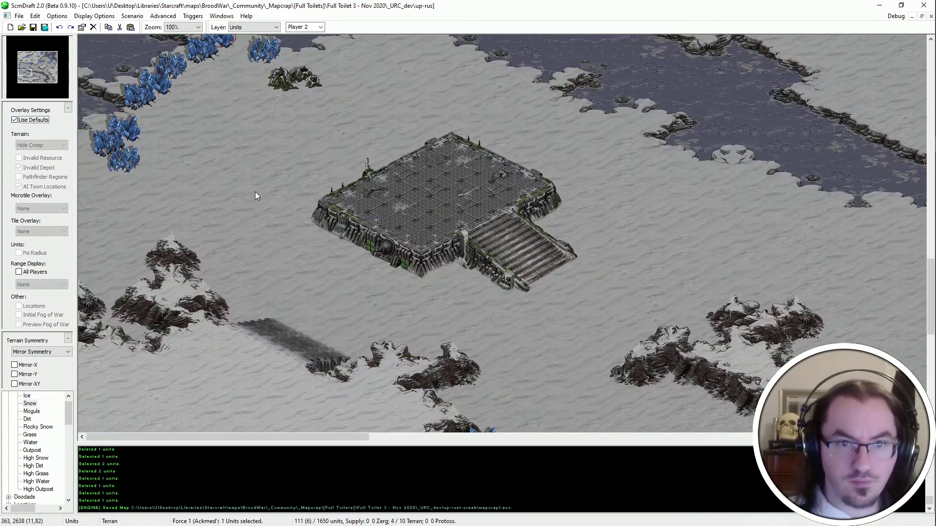
pyautogui.click(256, 195)
pyautogui.scroll(1, 277, 127)
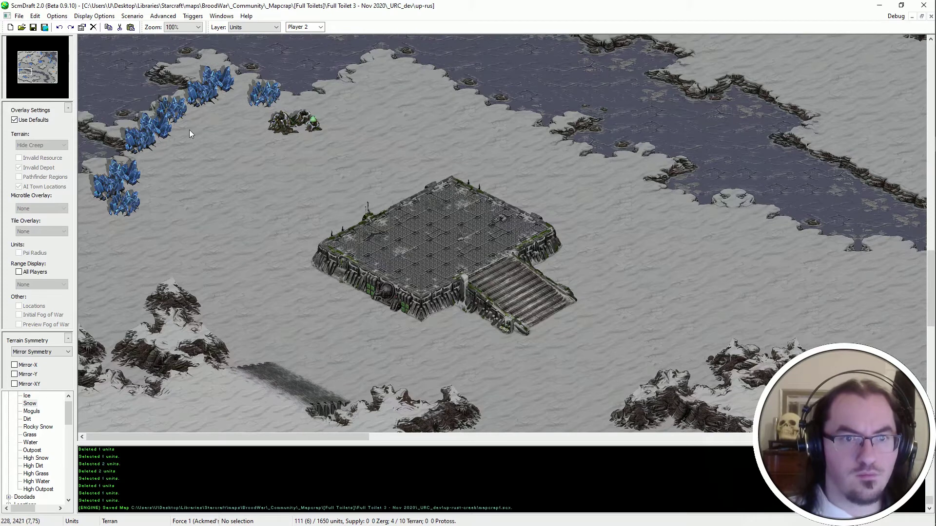
# Move the mineral field at the bend of the line south to close the gap to the southwestern fields.
pyautogui.click(146, 145)
pyautogui.hotkey('ctrl', 'x')
pyautogui.hotkey('ctrl', 'v')
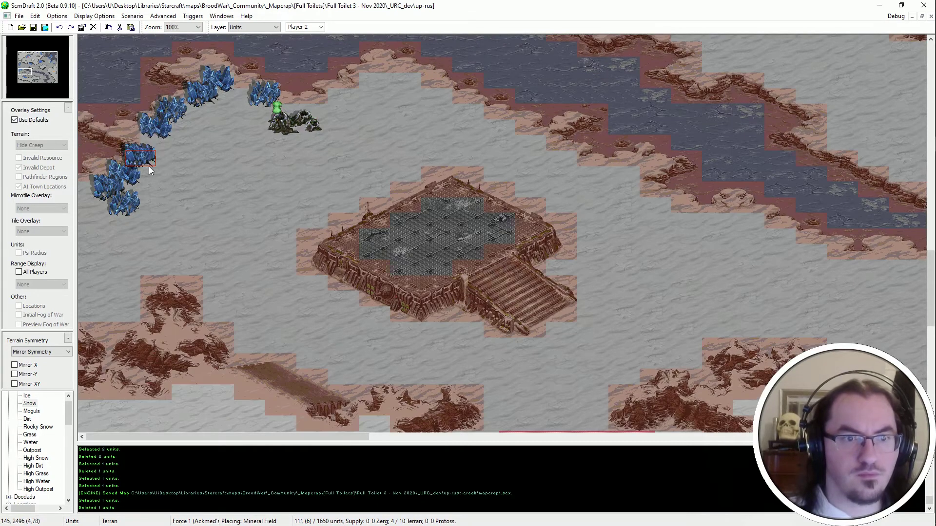
pyautogui.click(149, 168)
# Turn off the default overlay settings to show invalid depot areas and AI town locations around the new base.
pyautogui.click(15, 120)
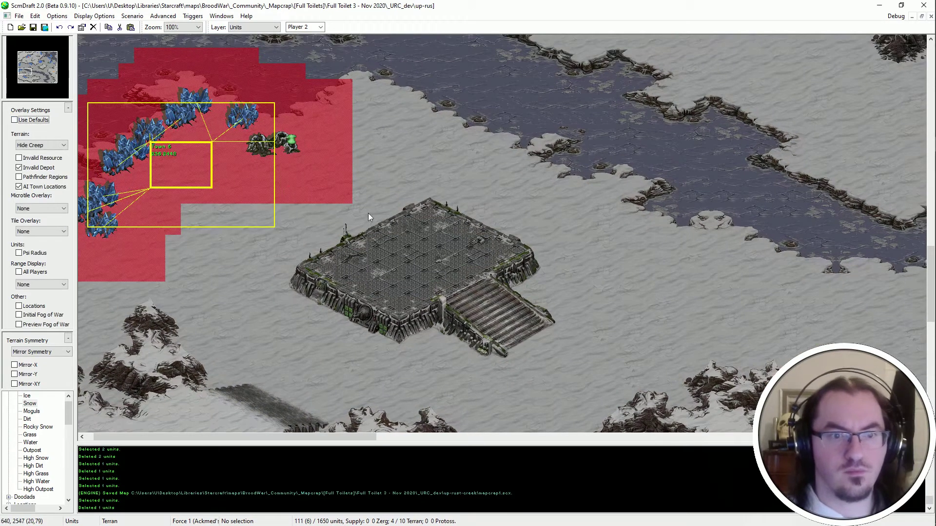
pyautogui.press('Up')
pyautogui.press('Left')
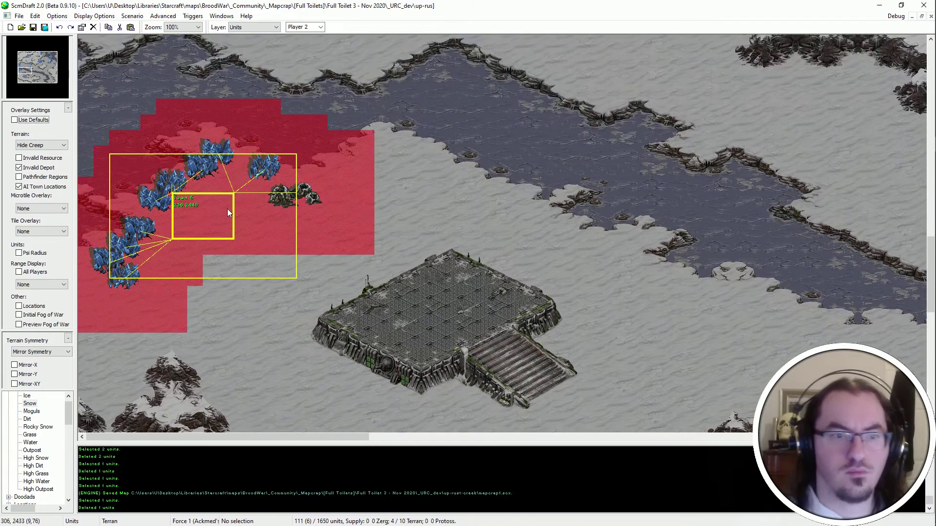
# Shift the two northern mineral fields closer to the AI town location box.
pyautogui.keyDown('ctrl'); pyautogui.scroll(1, 227, 208); pyautogui.keyUp('ctrl')
pyautogui.click(200, 155)
pyautogui.hotkey('ctrl', 'x')
pyautogui.hotkey('ctrl', 'v')
pyautogui.click(218, 181)
pyautogui.click(215, 131)
pyautogui.hotkey('ctrl', 'x')
pyautogui.hotkey('ctrl', 'v')
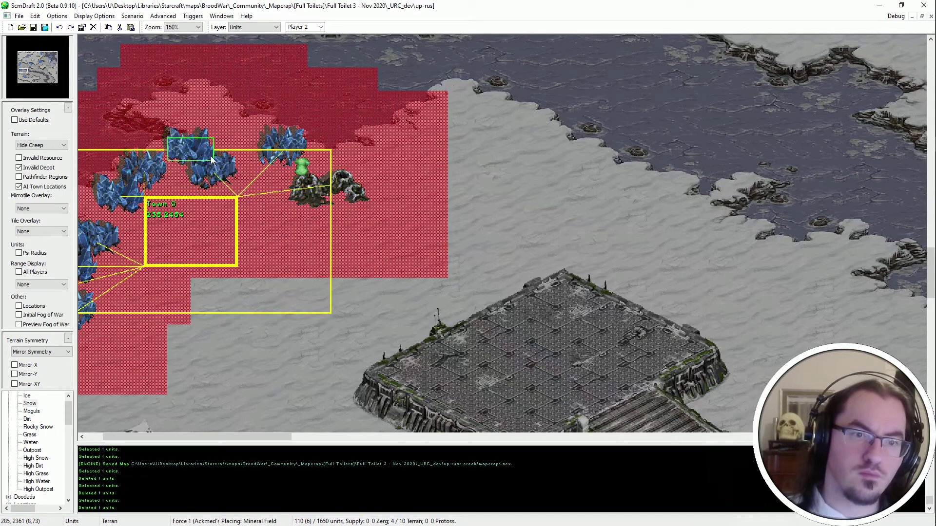
pyautogui.click(212, 160)
pyautogui.press('Up')
pyautogui.press('Left')
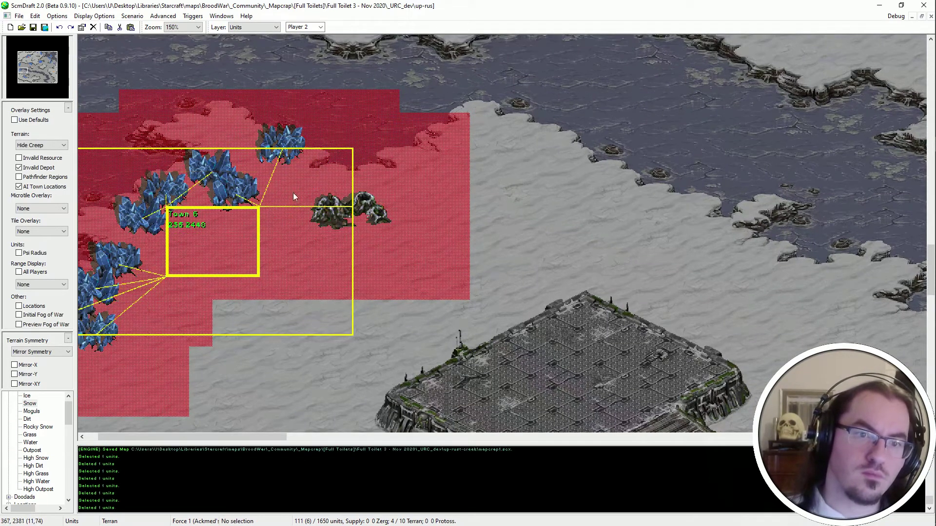
# Move the mineral field nearest the geyser slightly west and save the map.
pyautogui.click(281, 146)
pyautogui.hotkey('ctrl', 'x')
pyautogui.hotkey('ctrl', 'v')
pyautogui.click(259, 147)
pyautogui.press('Down')
pyautogui.press('Down')
pyautogui.press('Left')
pyautogui.press('Left')
pyautogui.press('Left')
pyautogui.hotkey('ctrl', 's')
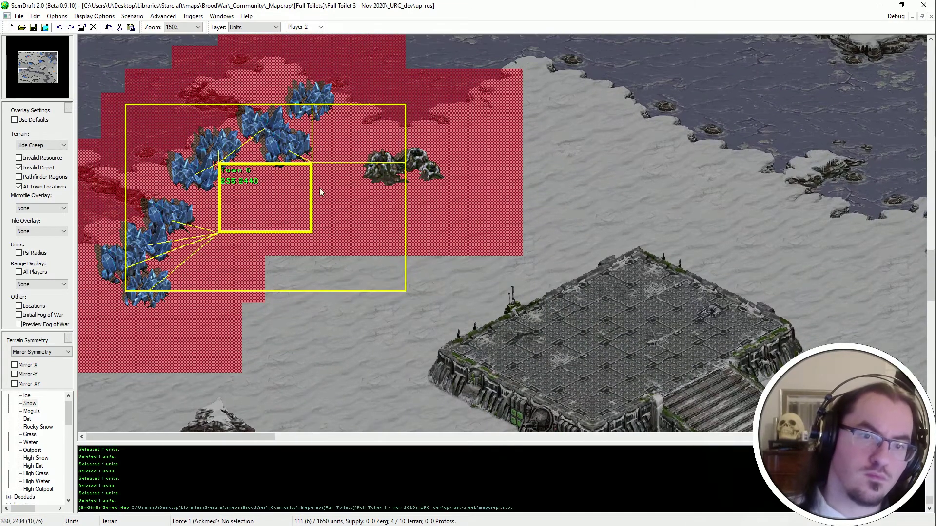
# On the Terrain layer, notch the outpost platform's west corner and north edge with snow and copied platform-edge blocks.
pyautogui.keyDown('ctrl'); pyautogui.scroll(-2, 340, 144); pyautogui.keyUp('ctrl')
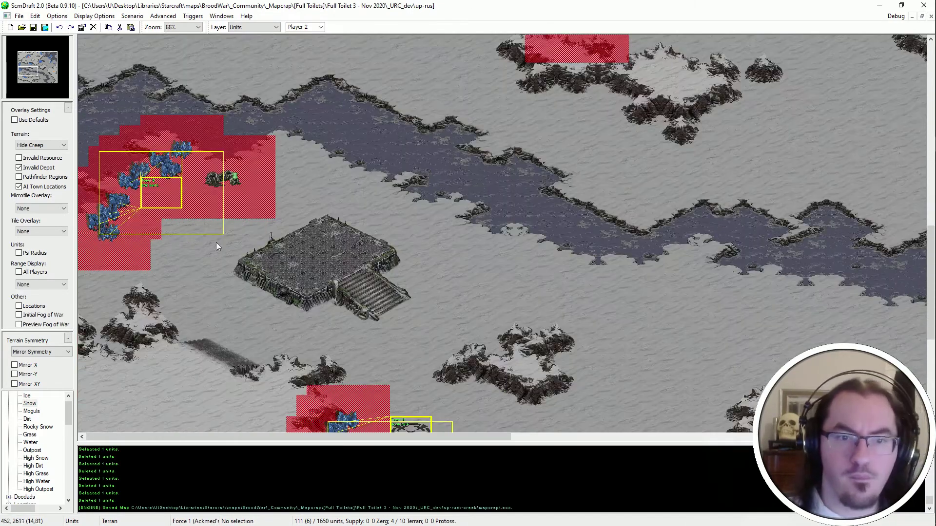
pyautogui.keyDown('ctrl'); pyautogui.scroll(1, 229, 239); pyautogui.keyUp('ctrl')
pyautogui.press('t')
pyautogui.press('Down')
pyautogui.press('Left')
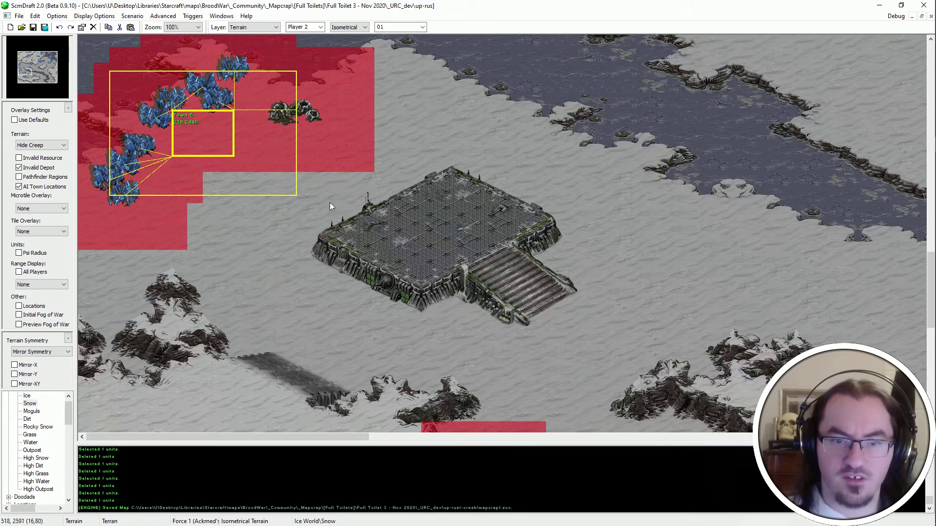
pyautogui.keyDown('ctrl'); pyautogui.scroll(1, 329, 203); pyautogui.keyUp('ctrl')
pyautogui.click(295, 290)
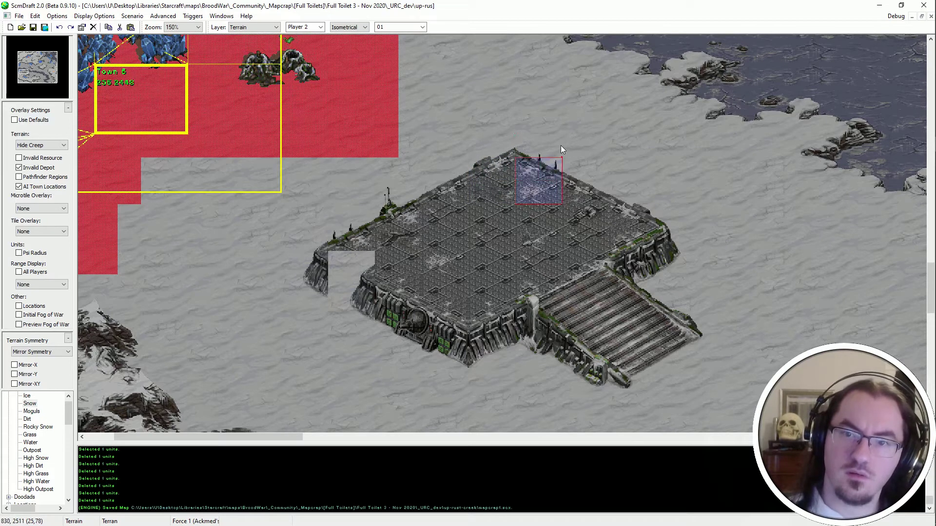
pyautogui.click(525, 178)
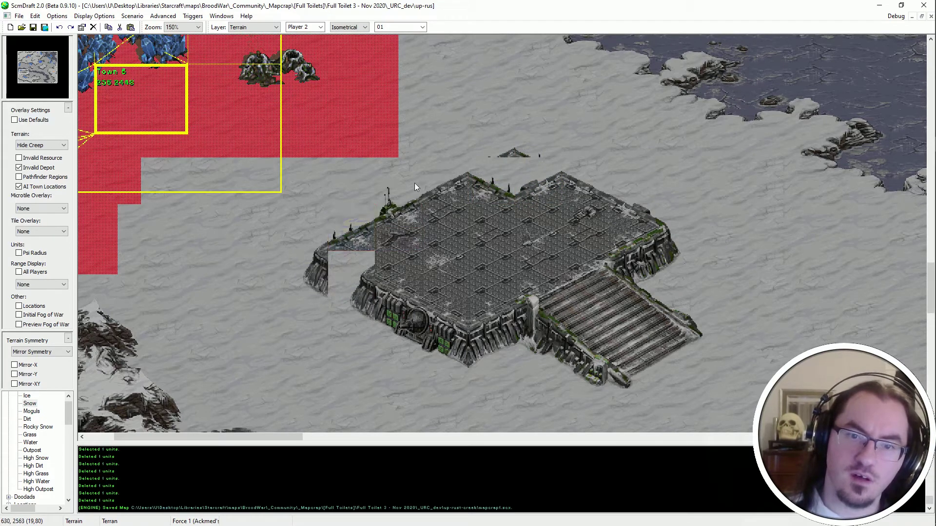
pyautogui.click(412, 230)
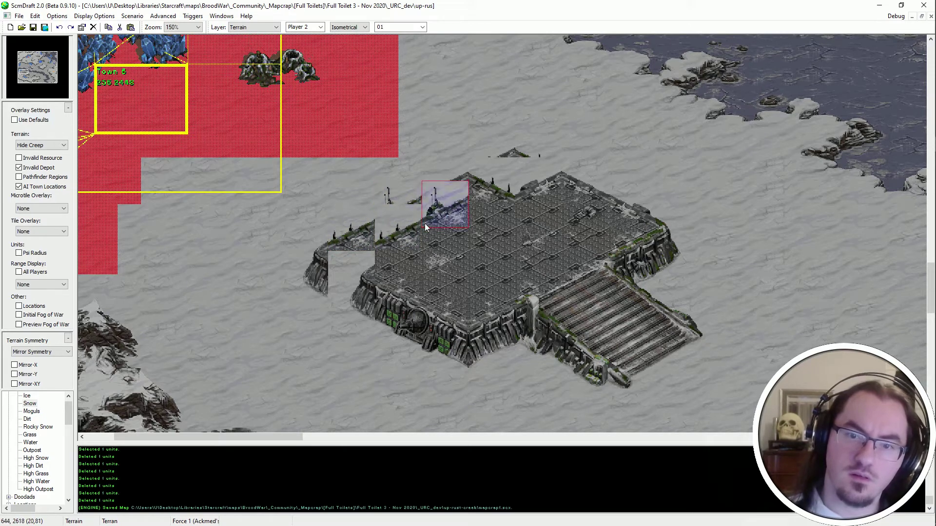
pyautogui.click(376, 242)
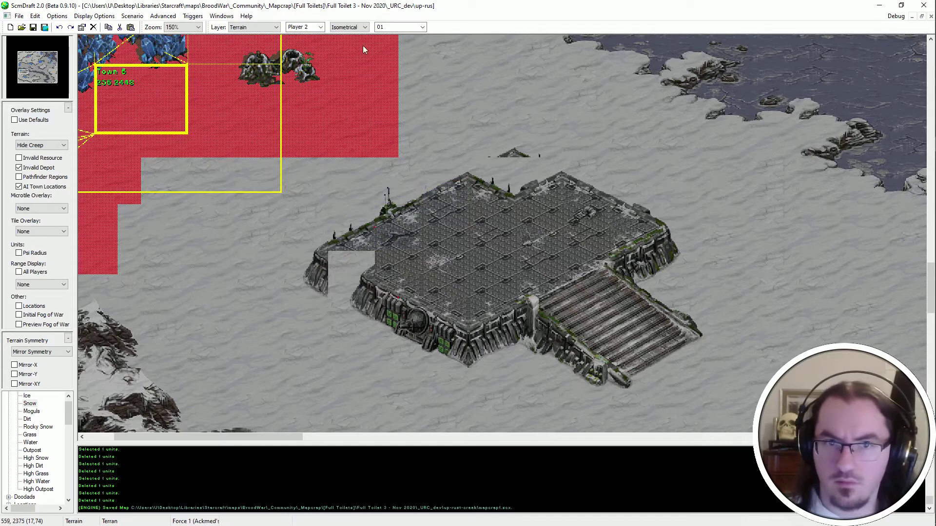
# Rebuild the notched west corner of the outpost platform with Tileset Indexed cliff-edge blocks.
pyautogui.scroll(-1, 340, 30)
pyautogui.keyDown('ctrl'); pyautogui.scroll(-2, 340, 31); pyautogui.keyUp('ctrl')
pyautogui.keyDown('ctrl'); pyautogui.scroll(2, 264, 163); pyautogui.keyUp('ctrl')
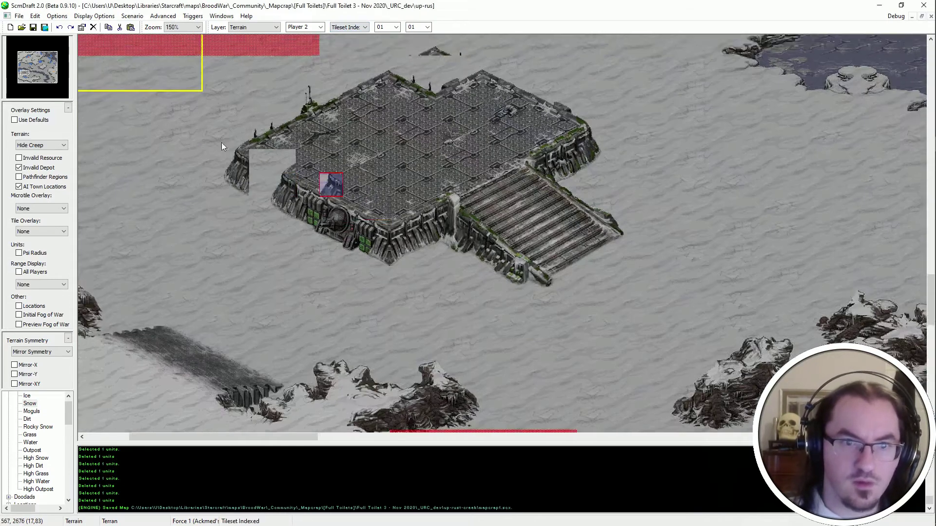
pyautogui.moveTo(221, 143); pyautogui.dragTo(319, 186, button='middle')
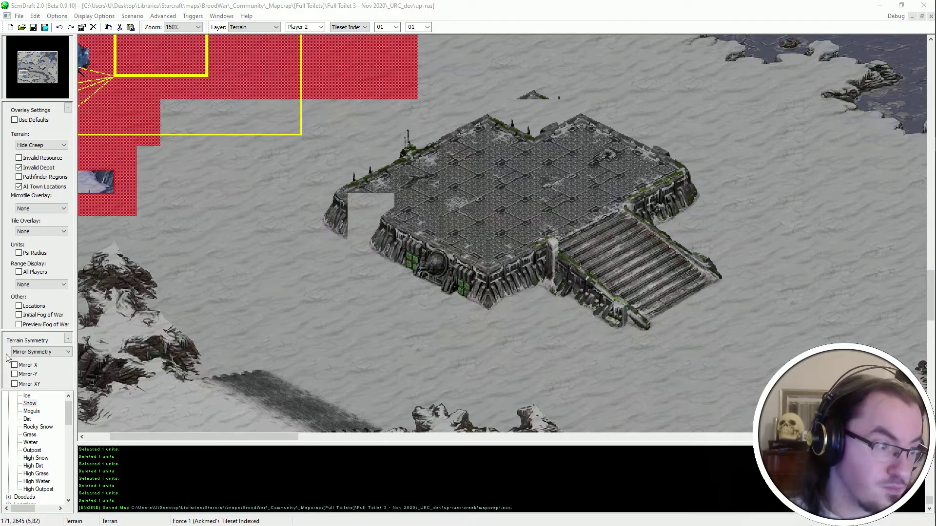
pyautogui.click(375, 214)
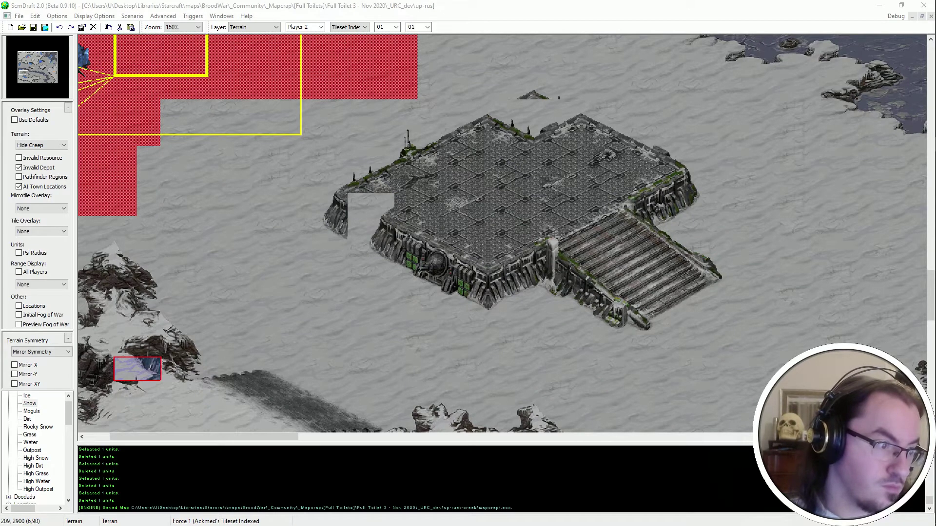
pyautogui.click(376, 202)
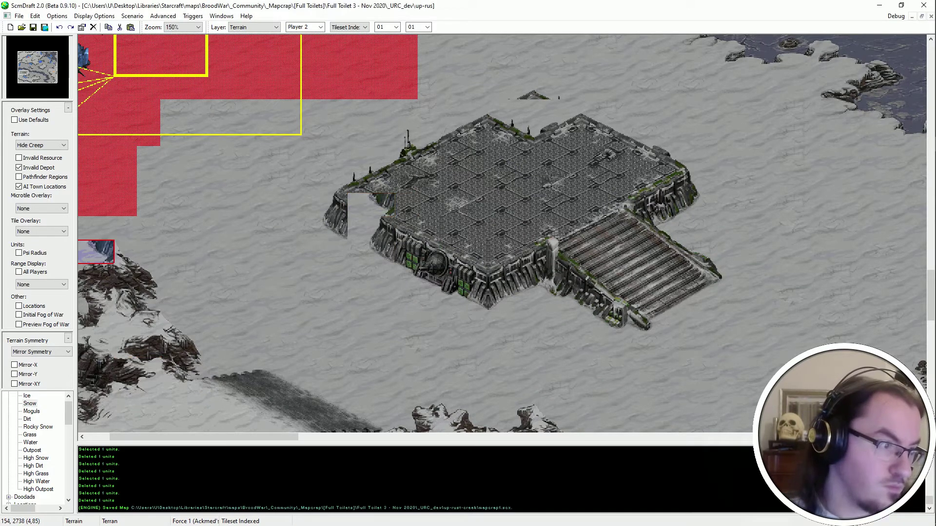
pyautogui.click(376, 186)
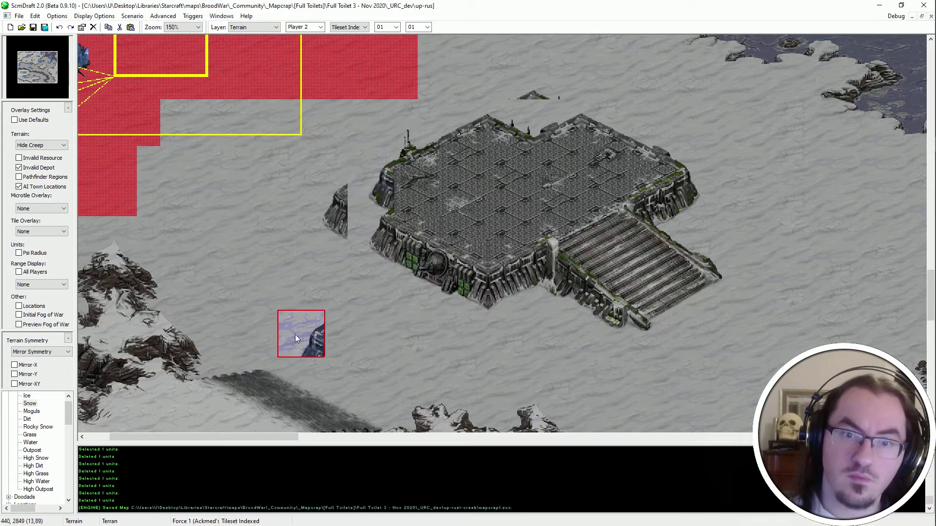
# Cover the stray cliff fragments west and north of the outpost platform with Rectangular snow and save the map.
pyautogui.moveTo(371, 63); pyautogui.dragTo(338, 107, button='middle')
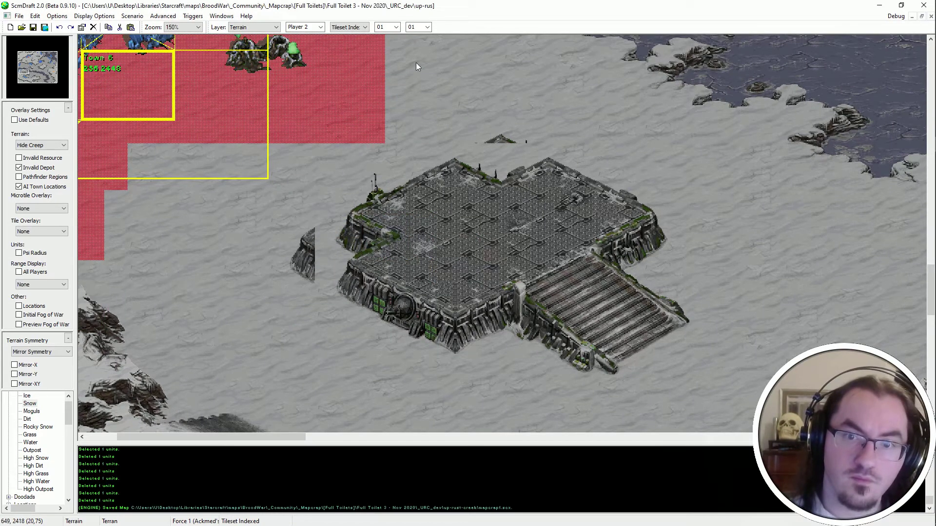
pyautogui.scroll(-1, 357, 27)
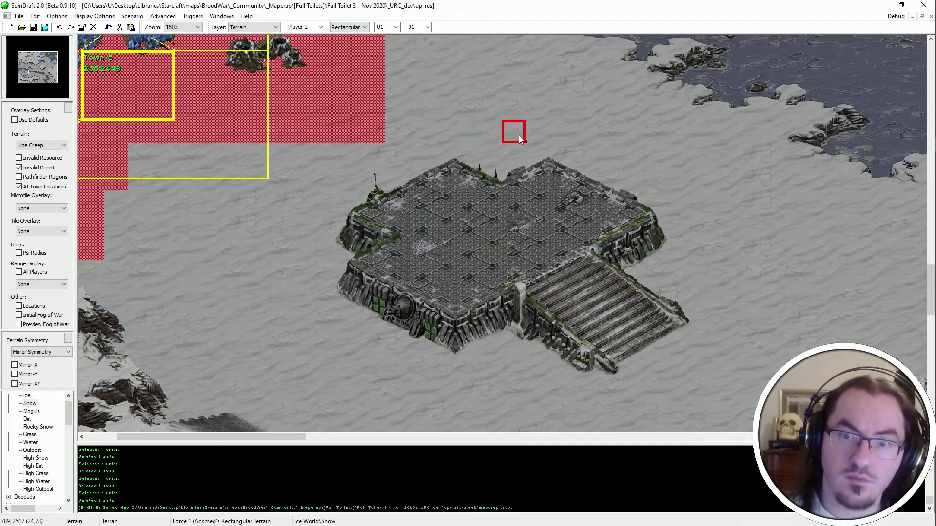
pyautogui.scroll(-2, 440, 244)
pyautogui.scroll(-1, 344, 109)
pyautogui.scroll(1, 342, 165)
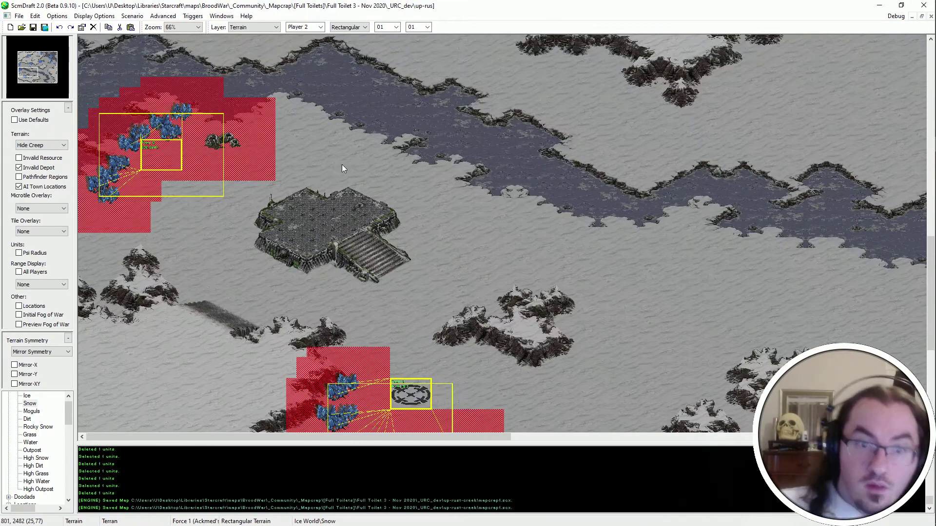
pyautogui.scroll(2, 349, 167)
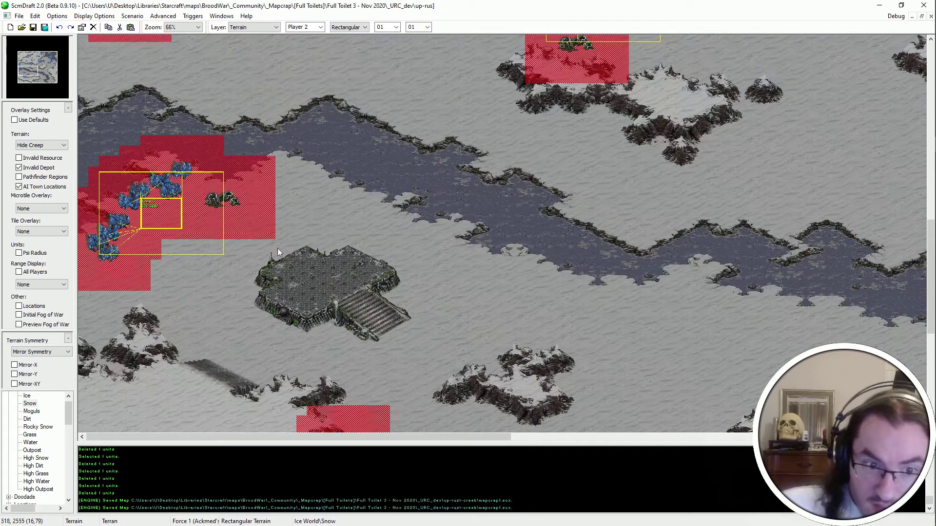
# Fill the gaps in the cliff west of the ramp with Isometrical High Snow and save the map.
pyautogui.scroll(-2, 276, 248)
pyautogui.keyDown('ctrl'); pyautogui.scroll(2, 199, 235); pyautogui.keyUp('ctrl')
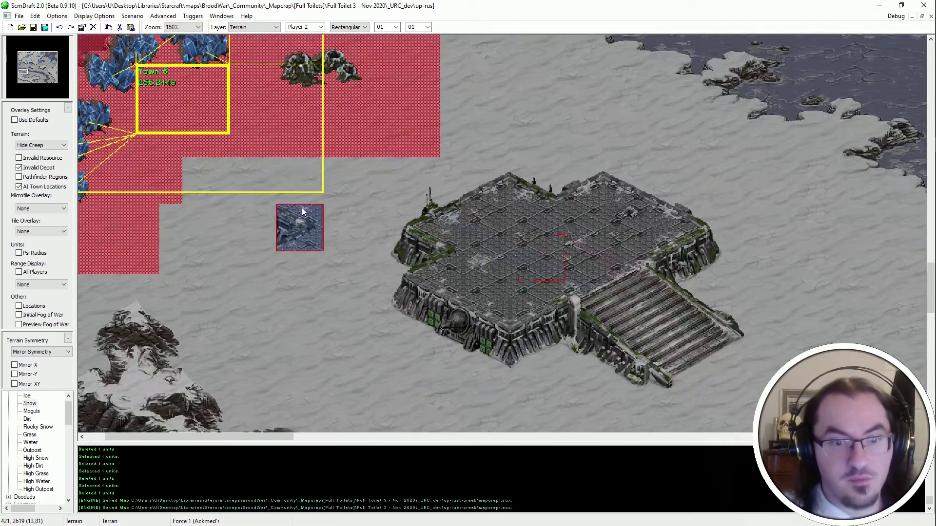
pyautogui.click(356, 27)
pyautogui.click(349, 45)
pyautogui.scroll(-3, 188, 349)
pyautogui.hscroll(-2, 188, 349)
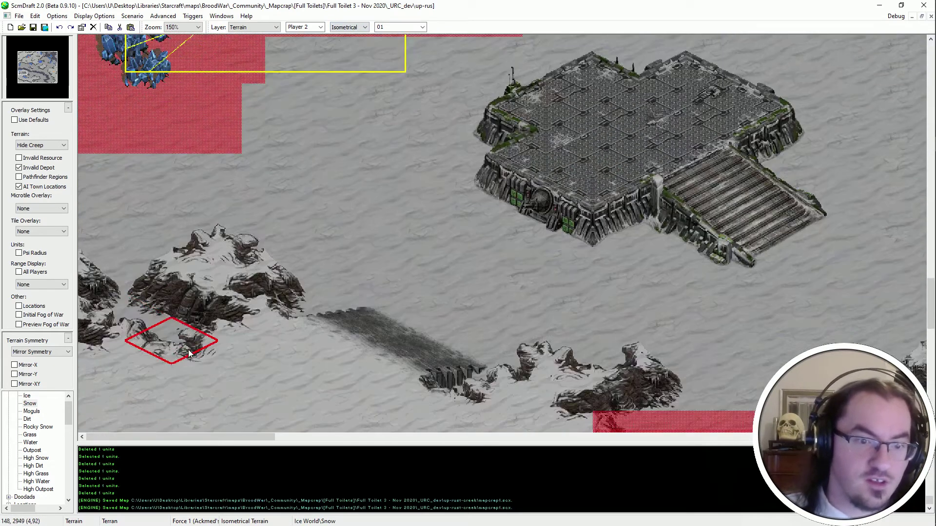
pyautogui.click(139, 273)
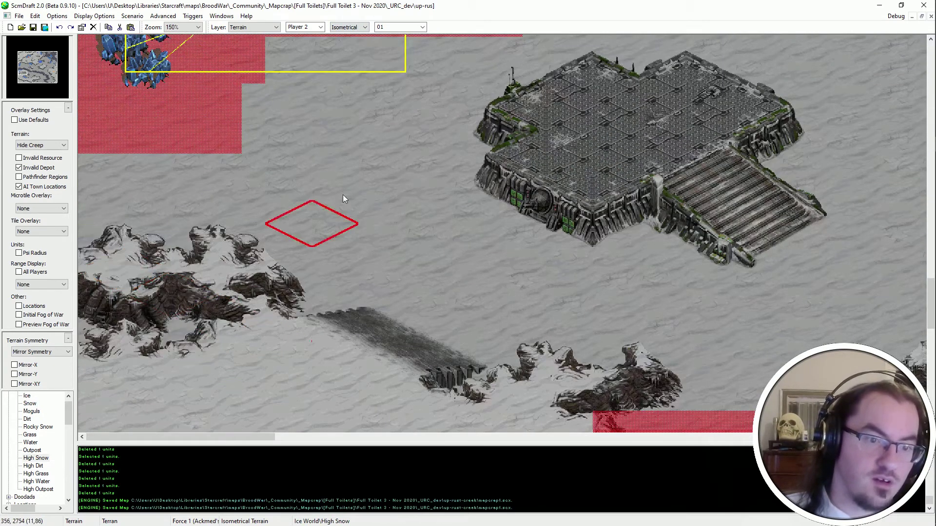
pyautogui.click(109, 345)
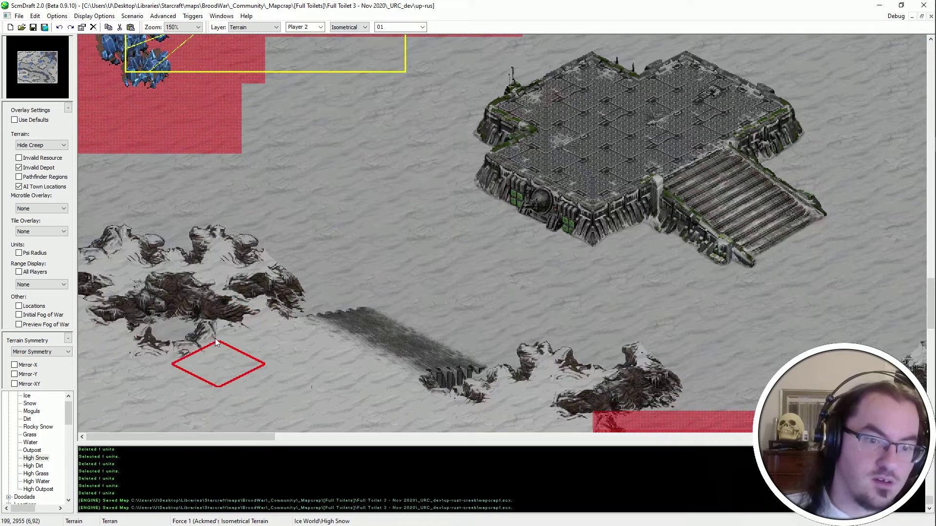
pyautogui.scroll(-1, 215, 222)
pyautogui.keyDown('ctrl'); pyautogui.scroll(-1, 229, 199); pyautogui.keyUp('ctrl')
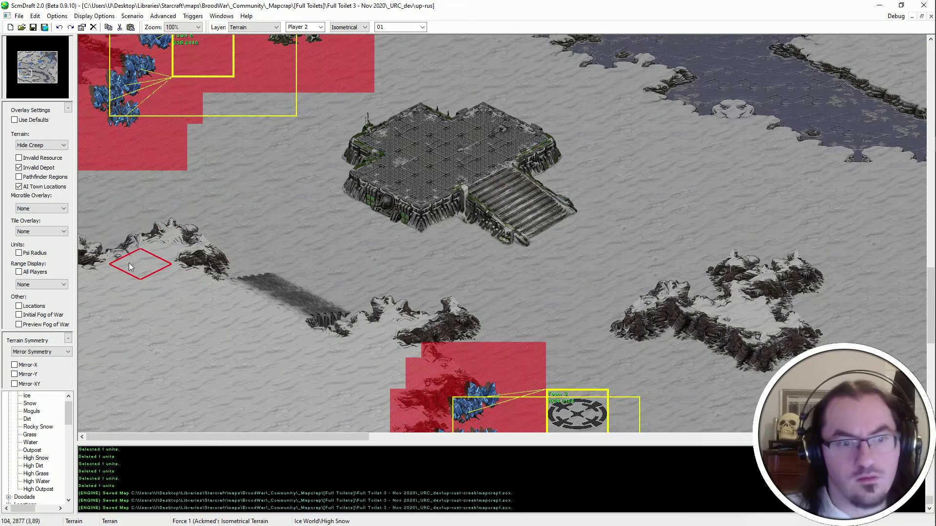
pyautogui.hotkey('ctrl', 's')
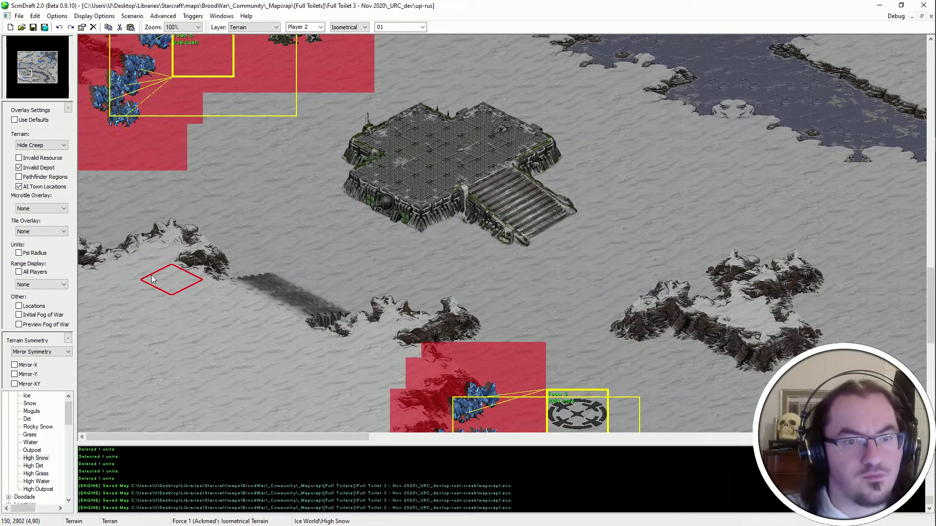
# Add a small two-diamond High Snow hill on the open snow north of the large ridge and save the map.
pyautogui.keyDown('ctrl'); pyautogui.scroll(-2, 224, 156); pyautogui.keyUp('ctrl')
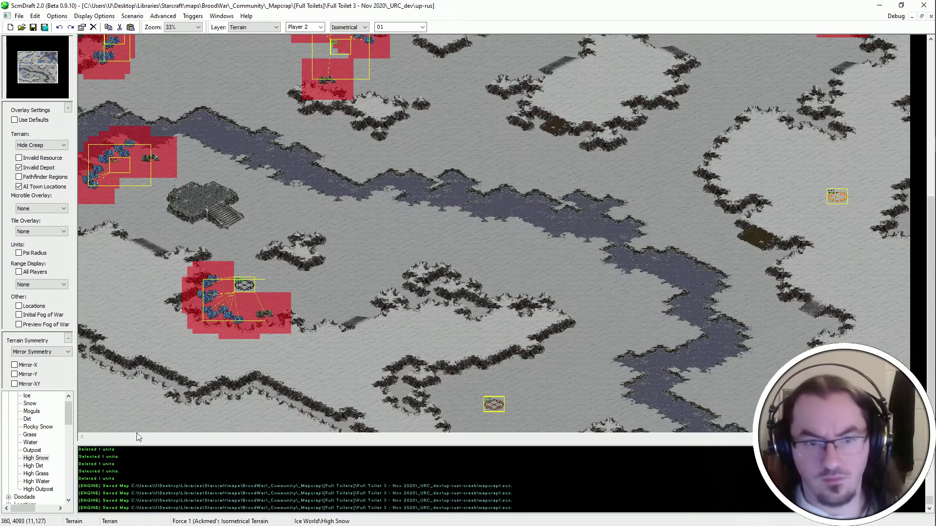
pyautogui.scroll(1, 153, 311)
pyautogui.keyDown('ctrl'); pyautogui.scroll(1, 408, 276); pyautogui.keyUp('ctrl')
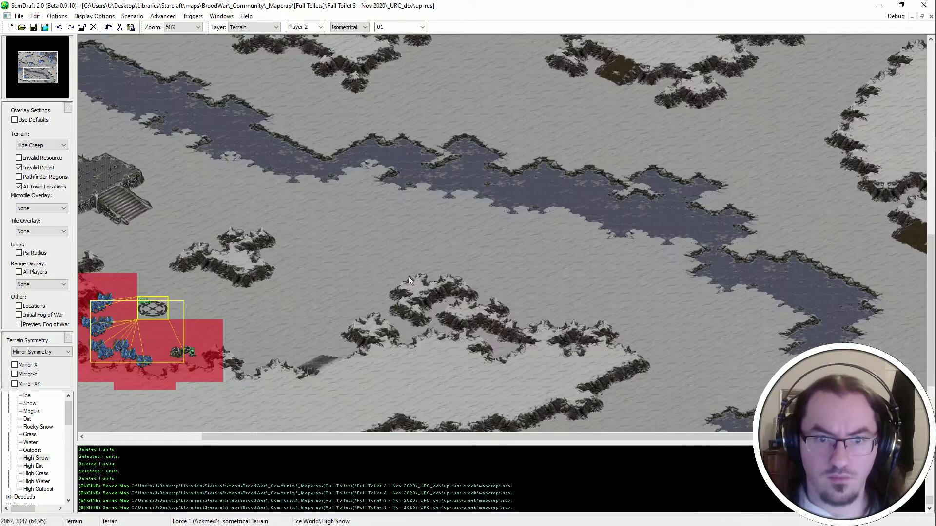
pyautogui.keyDown('ctrl'); pyautogui.scroll(1, 408, 276); pyautogui.keyUp('ctrl')
pyautogui.click(361, 223)
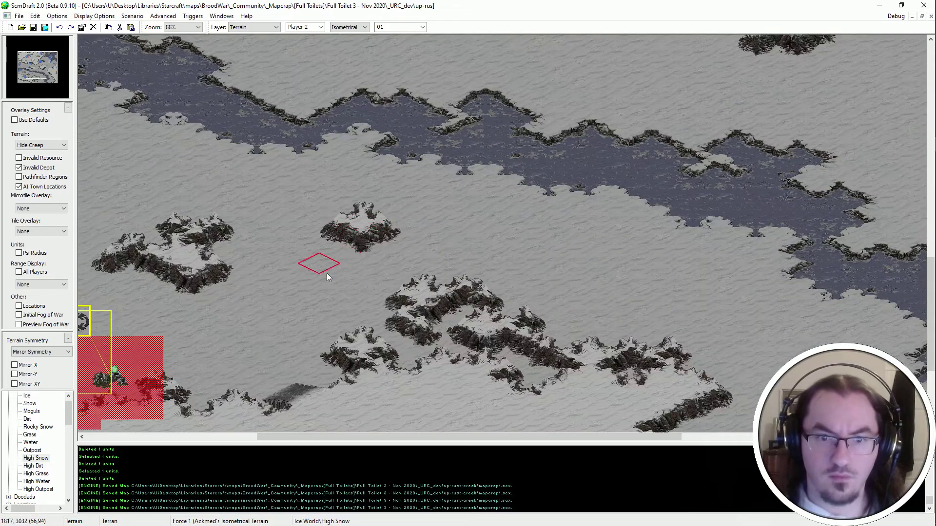
pyautogui.rightClick(327, 273)
pyautogui.click(389, 217)
pyautogui.press('Up')
pyautogui.press('Left')
pyautogui.hotkey('ctrl', 's')
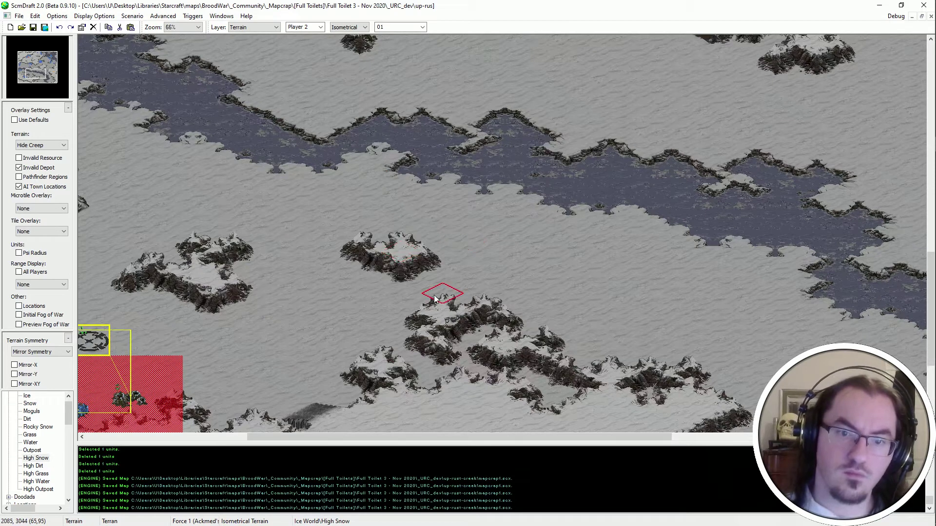
# Reshape the new hill into a narrow diagonal ridge by trimming it with Snow, and save the map.
pyautogui.click(361, 234)
pyautogui.hotkey('ctrl', 'z')
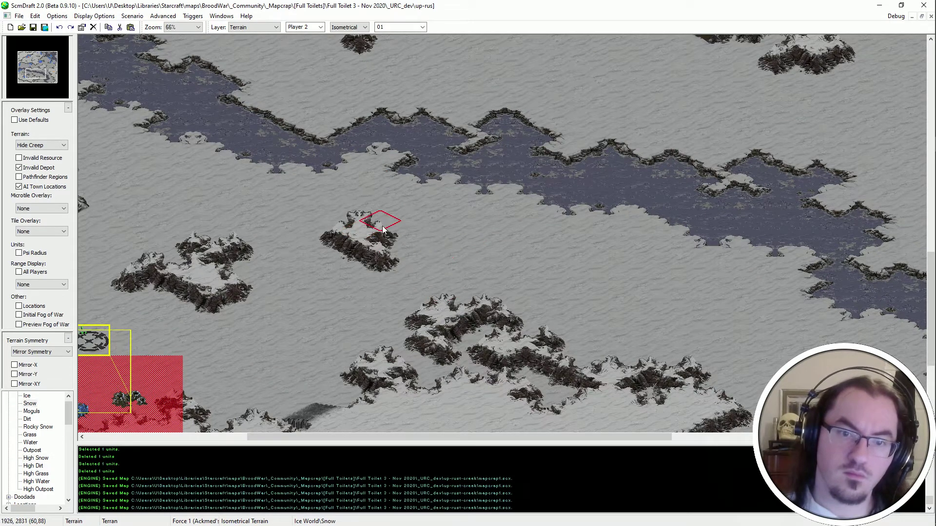
pyautogui.hotkey('ctrl', 'z')
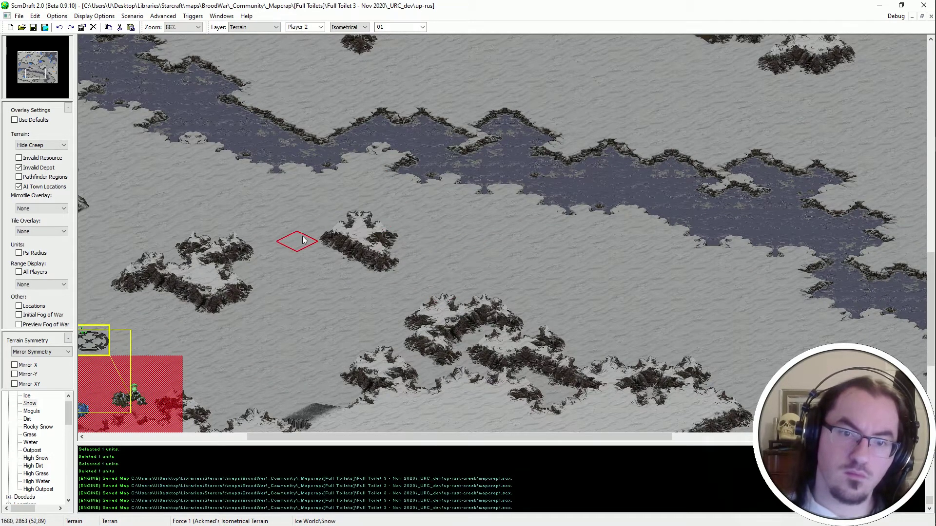
pyautogui.click(312, 232)
pyautogui.hotkey('ctrl', 's')
pyautogui.scroll(1, 337, 191)
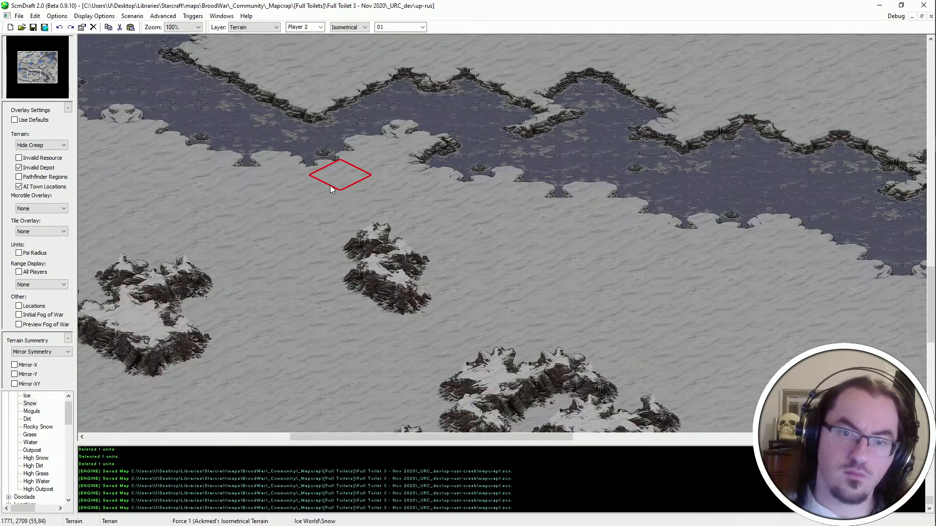
pyautogui.moveTo(406, 210); pyautogui.dragTo(331, 76, button='middle')
pyautogui.hotkey('ctrl', 's')
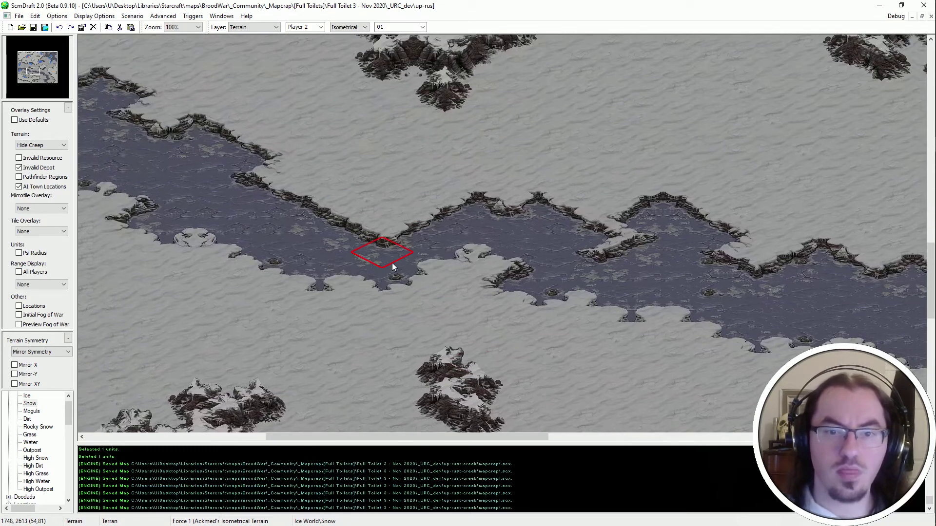
# On the Units layer, copy the ten mineral fields of the start base near the outpost to the west side of the southern orange start location.
pyautogui.scroll(-1, 392, 262)
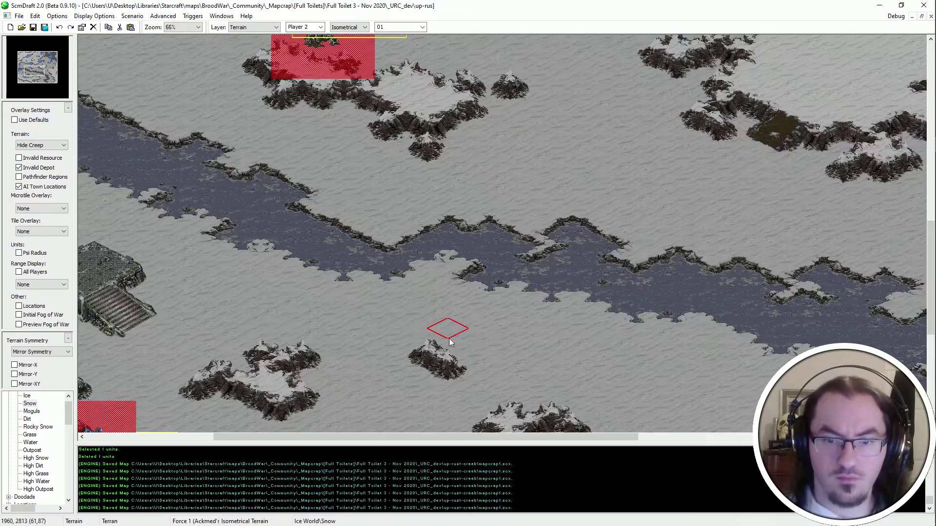
pyautogui.moveTo(450, 328); pyautogui.dragTo(609, 239, button='middle')
pyautogui.moveTo(465, 329); pyautogui.dragTo(579, 312, button='middle')
pyautogui.scroll(-3, 331, 214)
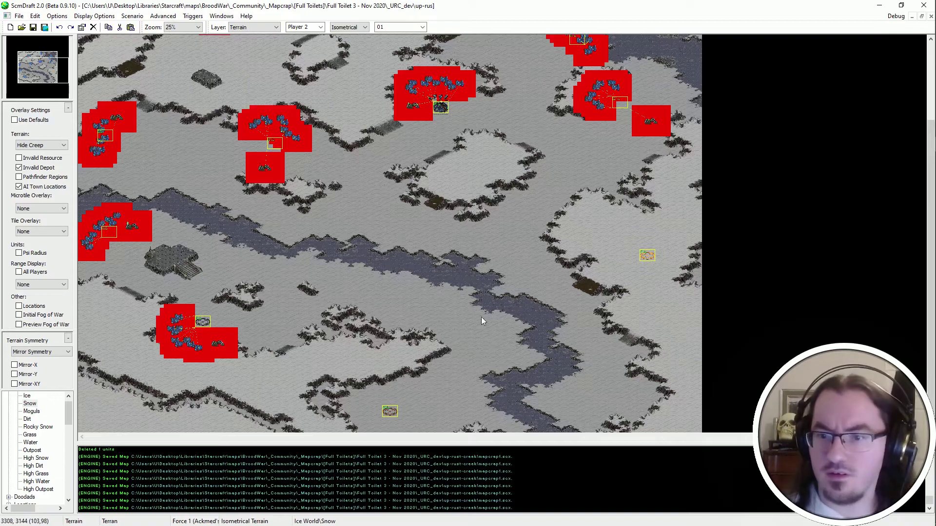
pyautogui.press('u')
pyautogui.scroll(2, 180, 373)
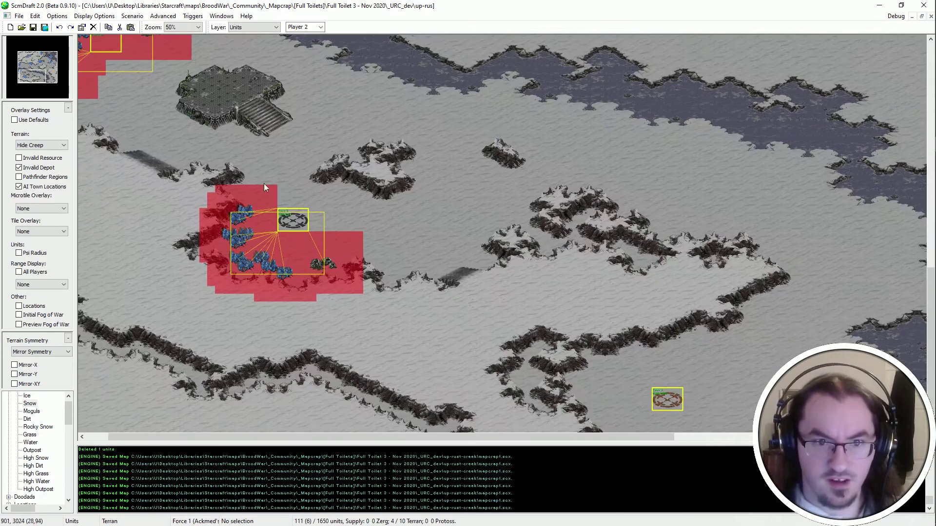
pyautogui.moveTo(264, 183); pyautogui.dragTo(211, 280)
pyautogui.keyDown('shift'); pyautogui.moveTo(253, 243); pyautogui.dragTo(343, 279); pyautogui.keyUp('shift')
pyautogui.moveTo(563, 429); pyautogui.dragTo(555, 421, button='middle')
pyautogui.scroll(1, 537, 387)
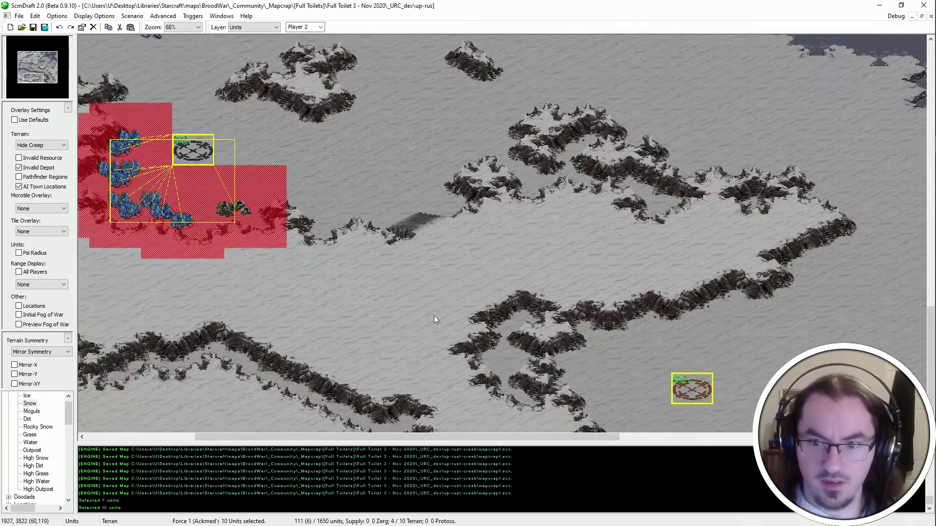
pyautogui.moveTo(661, 353); pyautogui.dragTo(513, 337, button='middle')
pyautogui.scroll(2, 507, 334)
pyautogui.scroll(-1, 528, 300)
pyautogui.hotkey('ctrl', 'v')
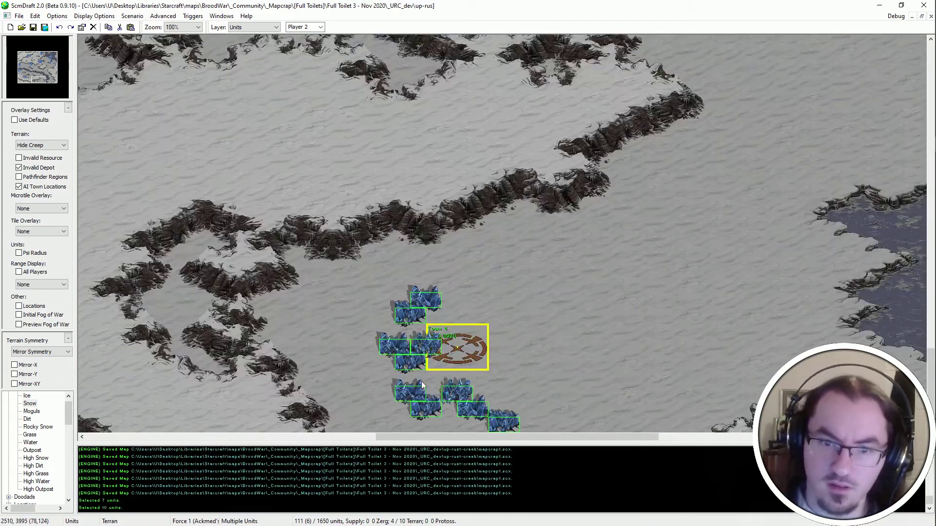
pyautogui.click(343, 352)
# Restore the default overlay settings and re-place the two northernmost pasted mineral fields against the cliff.
pyautogui.click(15, 120)
pyautogui.scroll(1, 306, 249)
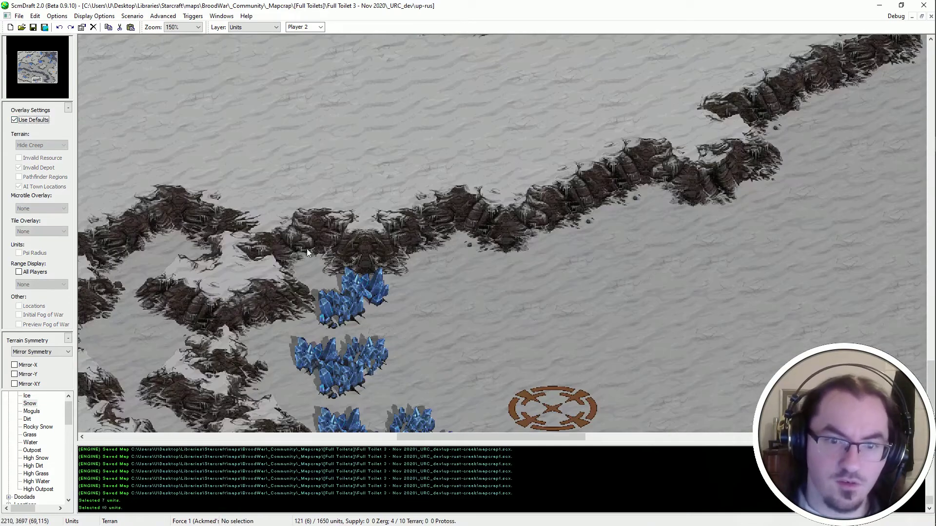
pyautogui.moveTo(352, 424); pyautogui.dragTo(341, 414, button='middle')
pyautogui.moveTo(323, 221); pyautogui.dragTo(280, 239)
pyautogui.hotkey('ctrl', 'x')
pyautogui.hotkey('ctrl', 'v')
pyautogui.click(299, 247)
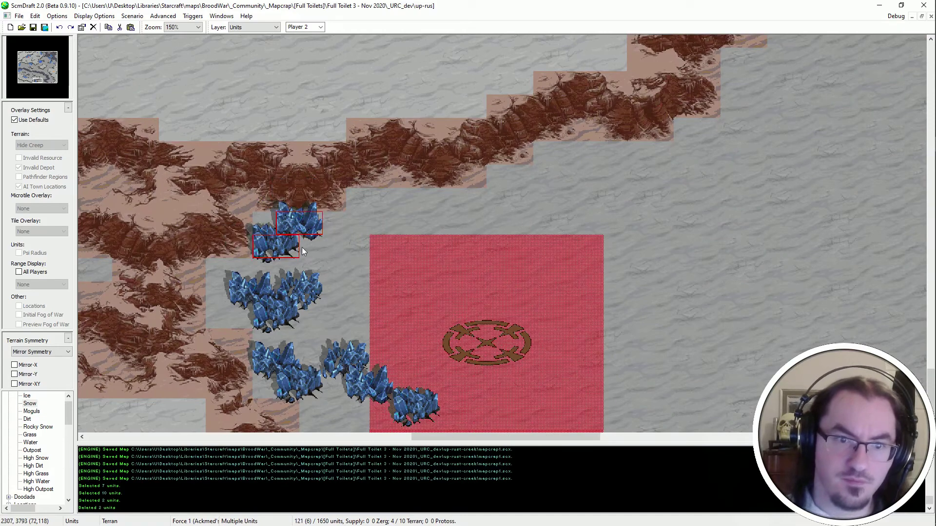
pyautogui.rightClick(302, 247)
# Shift the three middle mineral fields one tile west and place the lowest directly beneath the westernmost one.
pyautogui.moveTo(328, 273); pyautogui.dragTo(228, 340)
pyautogui.hotkey('ctrl', 'x')
pyautogui.hotkey('ctrl', 'v')
pyautogui.click(259, 306)
pyautogui.rightClick(266, 307)
pyautogui.click(252, 324)
pyautogui.hotkey('ctrl', 'x')
pyautogui.hotkey('ctrl', 'v')
pyautogui.click(234, 317)
pyautogui.rightClick(244, 319)
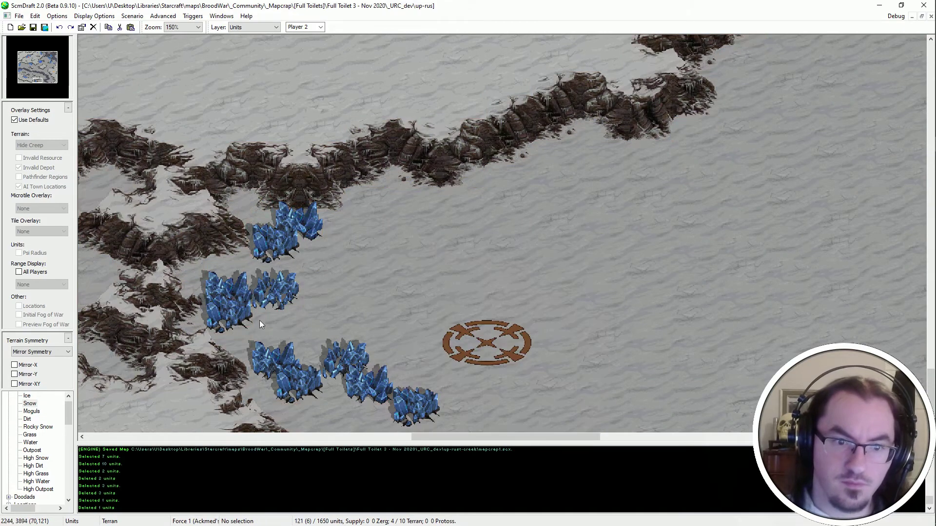
# Move the two upper middle mineral fields so they continue the diagonal line from the northern pair.
pyautogui.click(244, 291)
pyautogui.hotkey('ctrl', 'x')
pyautogui.hotkey('ctrl', 'v')
pyautogui.click(255, 271)
pyautogui.click(267, 298)
pyautogui.hotkey('ctrl', 'x')
pyautogui.hotkey('ctrl', 'v')
pyautogui.click(233, 293)
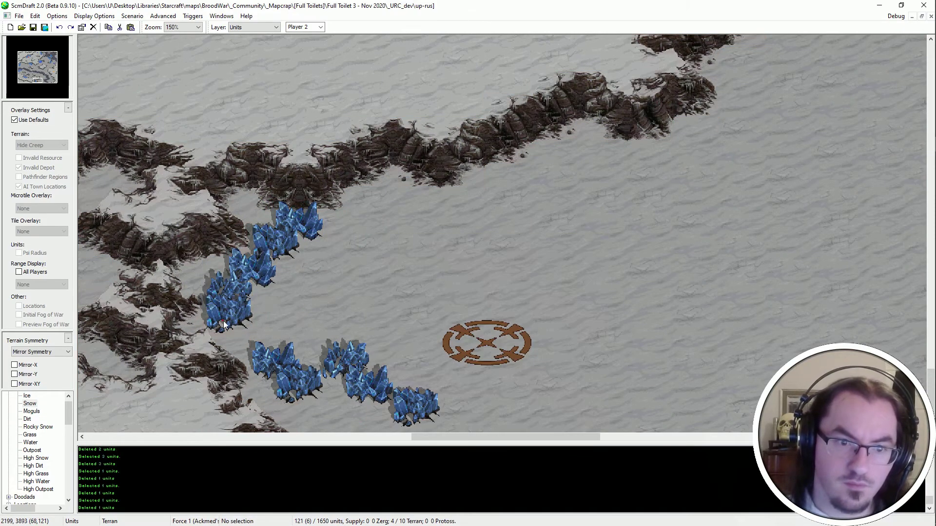
# Move the lowest middle mineral field one tile east and raise the field south of it to close the gap.
pyautogui.click(238, 317)
pyautogui.hotkey('ctrl', 'x')
pyautogui.hotkey('ctrl', 'v')
pyautogui.click(259, 317)
pyautogui.click(279, 352)
pyautogui.hotkey('ctrl', 'x')
pyautogui.hotkey('ctrl', 'v')
pyautogui.click(279, 337)
pyautogui.rightClick(281, 343)
# Regroup three southern mineral fields into a tight column beside the western cliff.
pyautogui.click(293, 381)
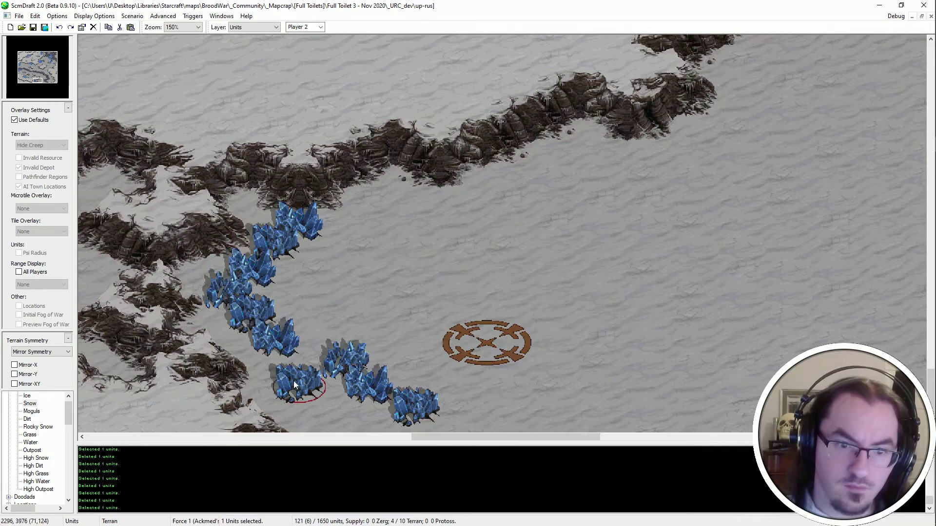
pyautogui.hotkey('ctrl', 'x')
pyautogui.hotkey('ctrl', 'v')
pyautogui.click(278, 382)
pyautogui.rightClick(283, 380)
pyautogui.hotkey('ctrl', 'v')
pyautogui.click(303, 416)
pyautogui.click(280, 335)
pyautogui.hotkey('ctrl', 'x')
pyautogui.hotkey('ctrl', 'v')
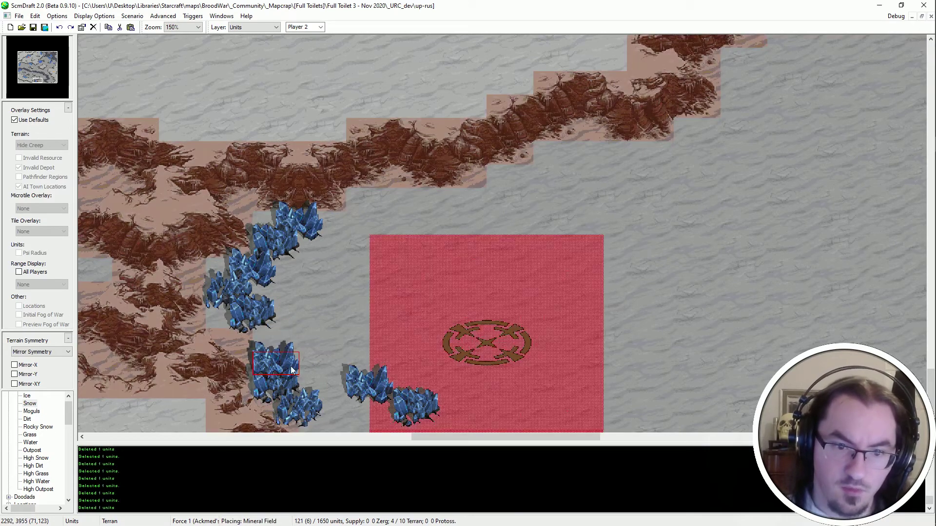
pyautogui.click(291, 369)
# Move one of the two remaining southeastern mineral fields to the foot of the northern cliff.
pyautogui.click(354, 387)
pyautogui.hotkey('ctrl', 'x')
pyautogui.hotkey('ctrl', 'v')
pyautogui.click(411, 213)
pyautogui.rightClick(414, 217)
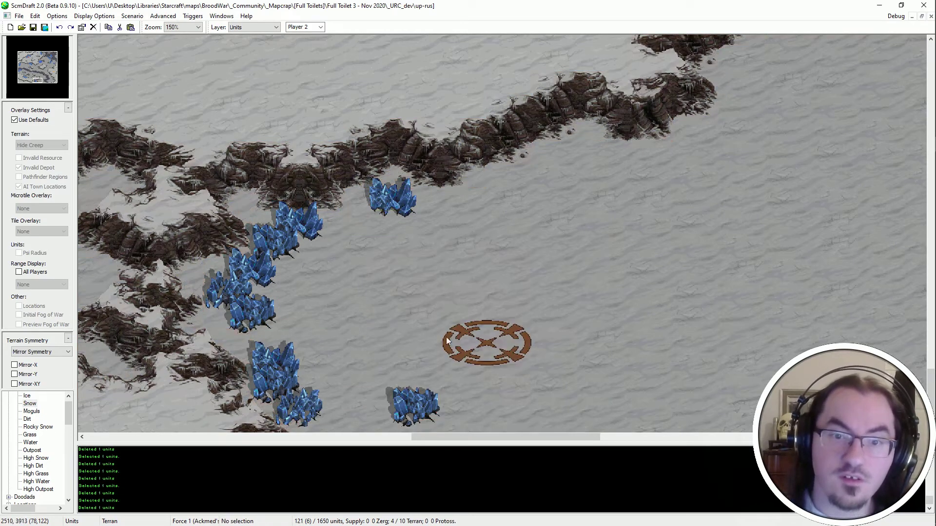
# Move the last southeastern mineral field to the foot of the northern cliff, diagonally below the field already there.
pyautogui.click(418, 410)
pyautogui.hotkey('ctrl', 'x')
pyautogui.hotkey('ctrl', 'v')
pyautogui.click(439, 221)
pyautogui.rightClick(446, 212)
pyautogui.moveTo(461, 195); pyautogui.dragTo(395, 169, button='middle')
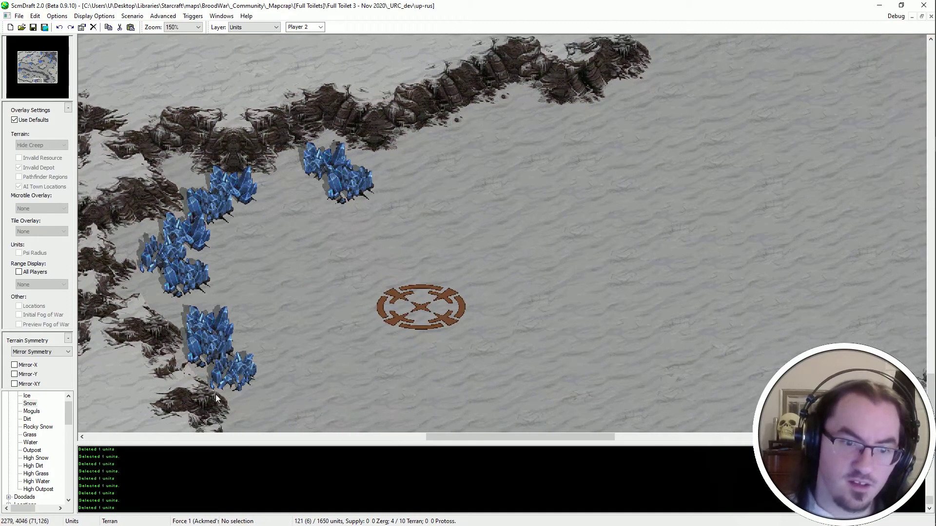
# Move the uppermost field of the southern mineral column one tile east.
pyautogui.click(212, 323)
pyautogui.hotkey('ctrl', 'x')
pyautogui.hotkey('ctrl', 'v')
pyautogui.click(236, 329)
pyautogui.rightClick(243, 348)
pyautogui.moveTo(307, 229); pyautogui.dragTo(285, 215, button='middle')
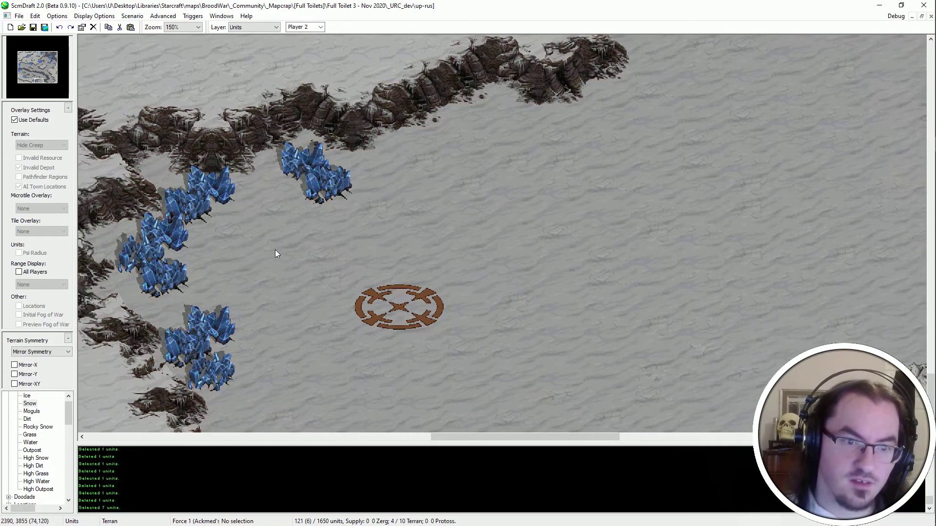
# Move the southern start location two tiles west, closer to the mineral line.
pyautogui.click(398, 307)
pyautogui.hotkey('ctrl', 'x')
pyautogui.hotkey('ctrl', 'v')
pyautogui.click(383, 326)
pyautogui.rightClick(381, 321)
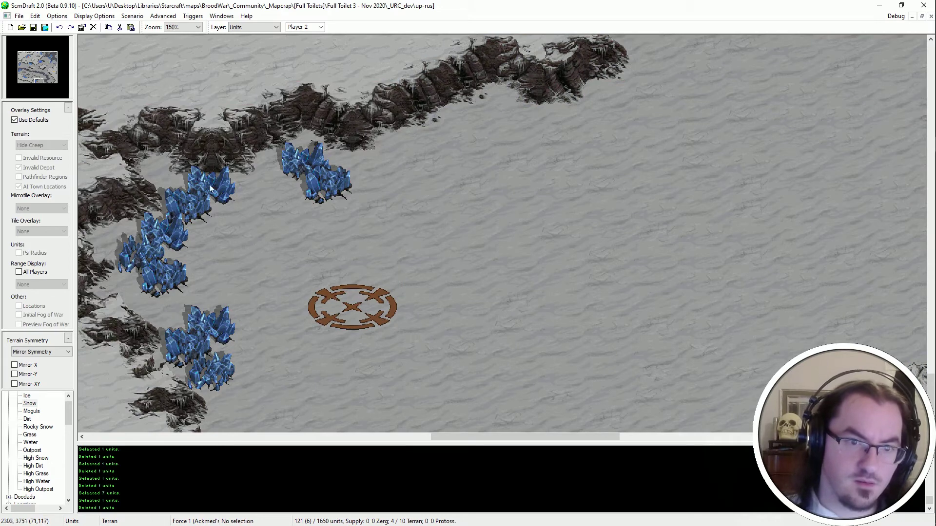
# Copy a southern mineral field to the east side of the pair below the northern cliff, and select the base's fields to count them.
pyautogui.click(202, 349)
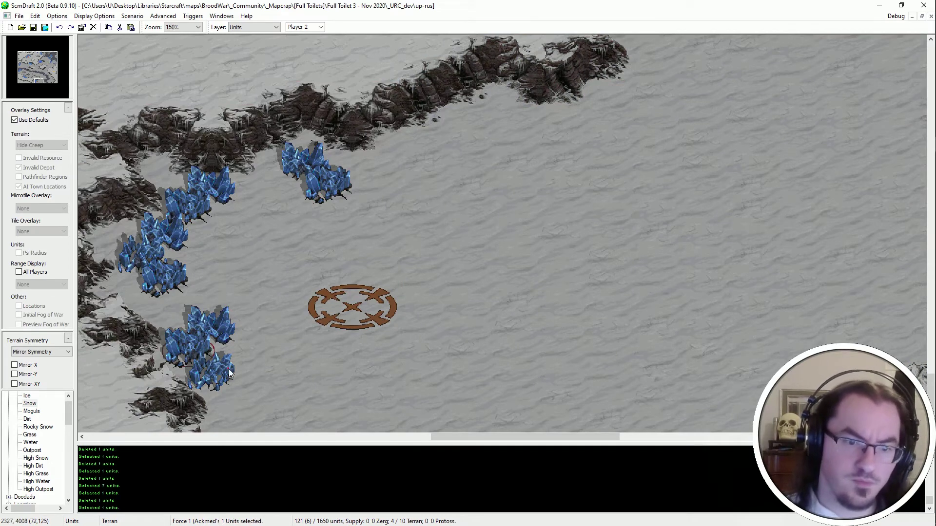
pyautogui.hotkey('ctrl', 'c')
pyautogui.hotkey('ctrl', 'v')
pyautogui.click(378, 181)
pyautogui.rightClick(378, 182)
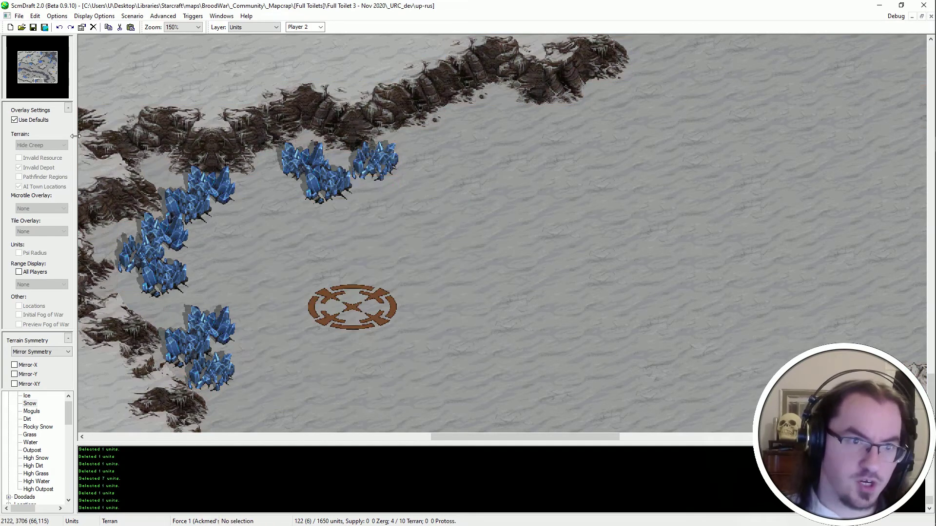
pyautogui.click(33, 120)
pyautogui.click(37, 122)
pyautogui.moveTo(234, 177); pyautogui.dragTo(209, 268)
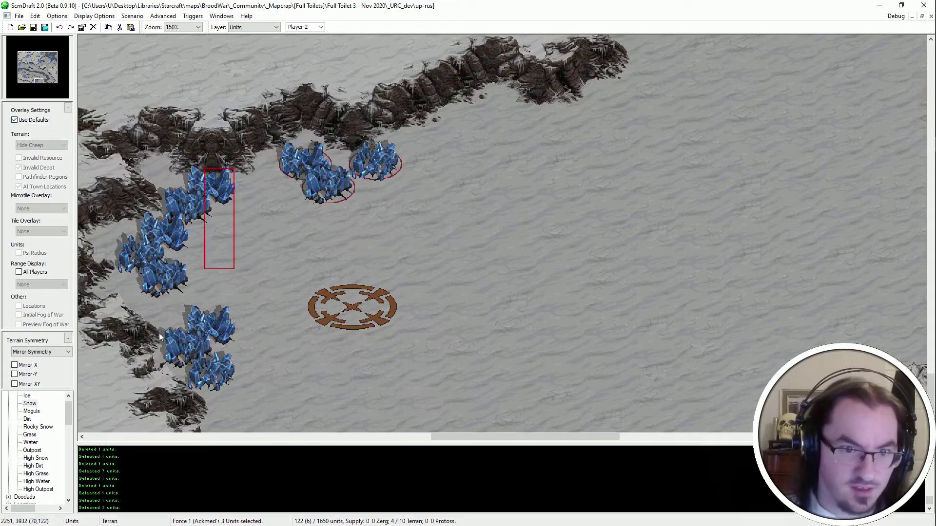
# Copy the vespene geyser from the northwestern neighbouring base and place it southeast of the southern start location.
pyautogui.moveTo(560, 344); pyautogui.dragTo(142, 5, button='middle')
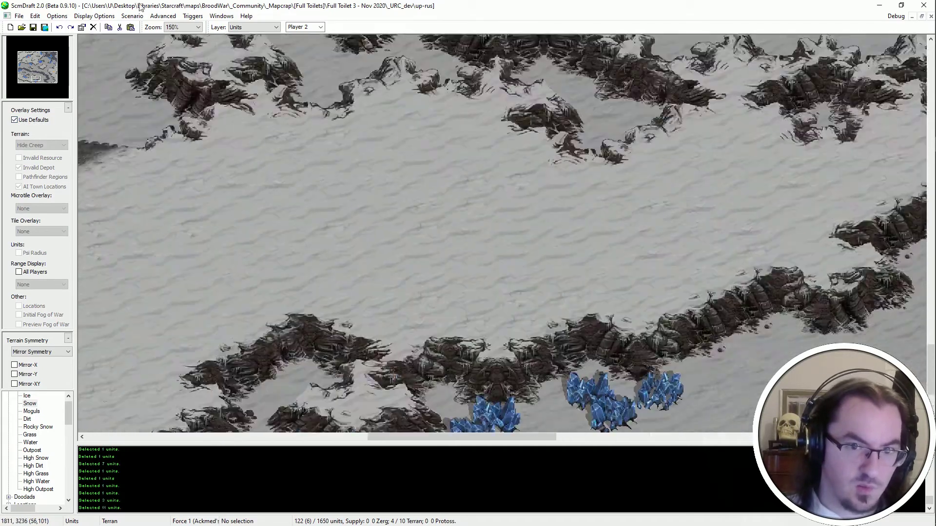
pyautogui.keyDown('ctrl'); pyautogui.scroll(-3, 312, 273); pyautogui.keyUp('ctrl')
pyautogui.moveTo(312, 272); pyautogui.dragTo(89, 184, button='middle')
pyautogui.moveTo(444, 300); pyautogui.dragTo(322, 312, button='middle')
pyautogui.keyDown('ctrl'); pyautogui.scroll(1, 323, 312); pyautogui.keyUp('ctrl')
pyautogui.click(323, 316)
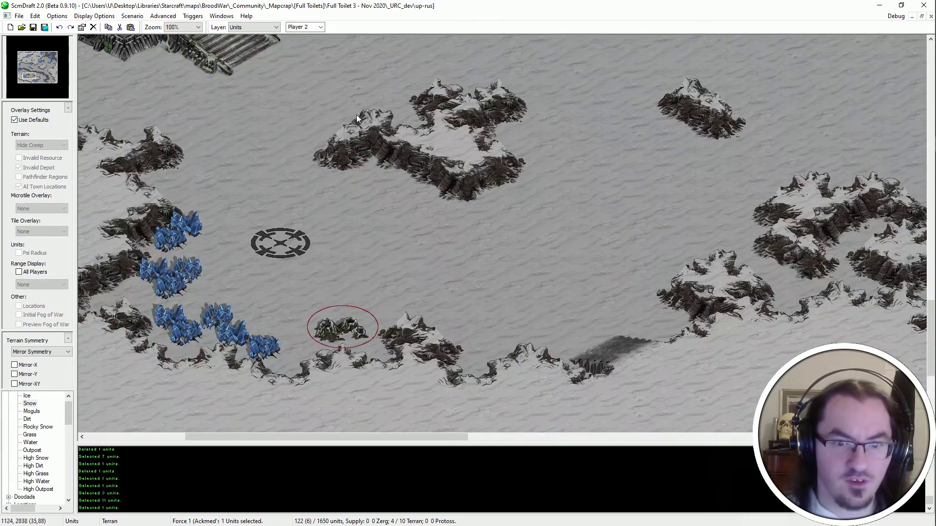
pyautogui.moveTo(232, 190); pyautogui.dragTo(238, 475, button='middle')
pyautogui.keyDown('ctrl'); pyautogui.scroll(1, 244, 383); pyautogui.keyUp('ctrl')
pyautogui.moveTo(365, 326); pyautogui.dragTo(221, 353, button='middle')
pyautogui.hotkey('ctrl', 'v')
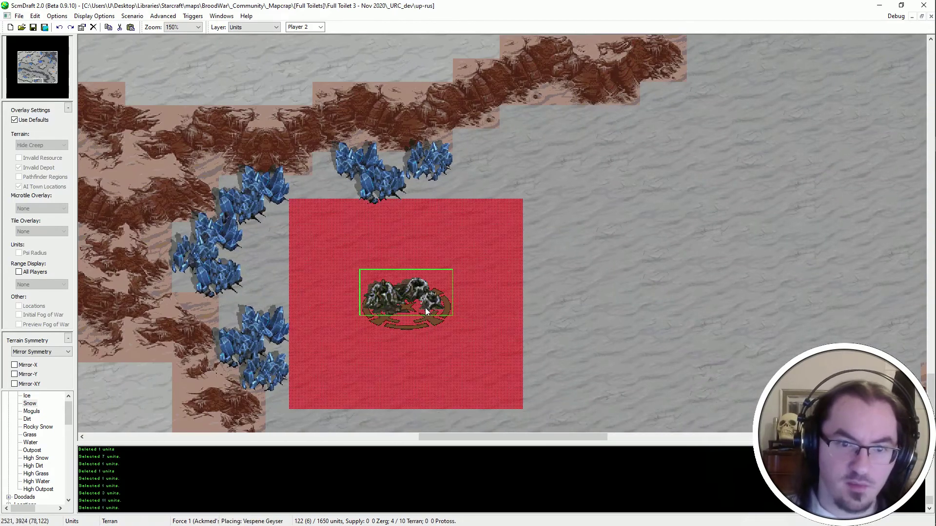
pyautogui.moveTo(668, 415); pyautogui.dragTo(636, 411, button='middle')
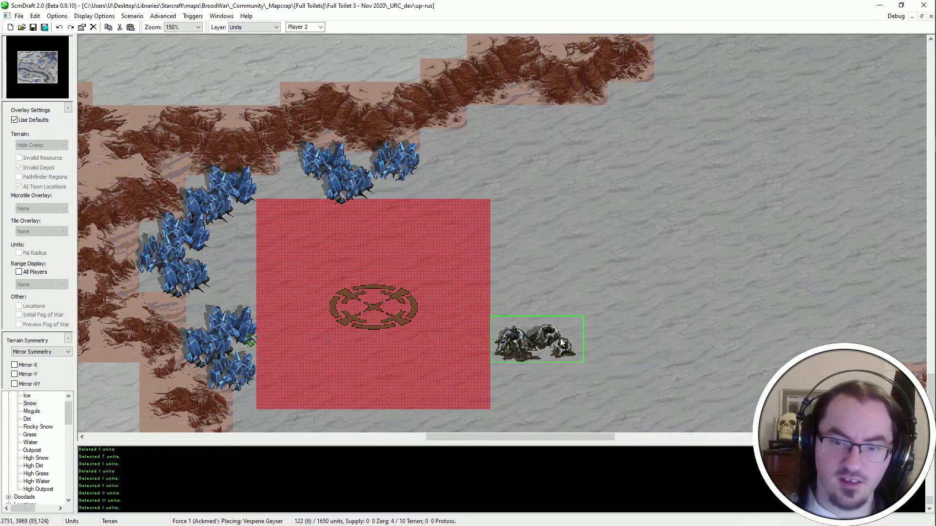
pyautogui.click(552, 380)
pyautogui.press('Escape')
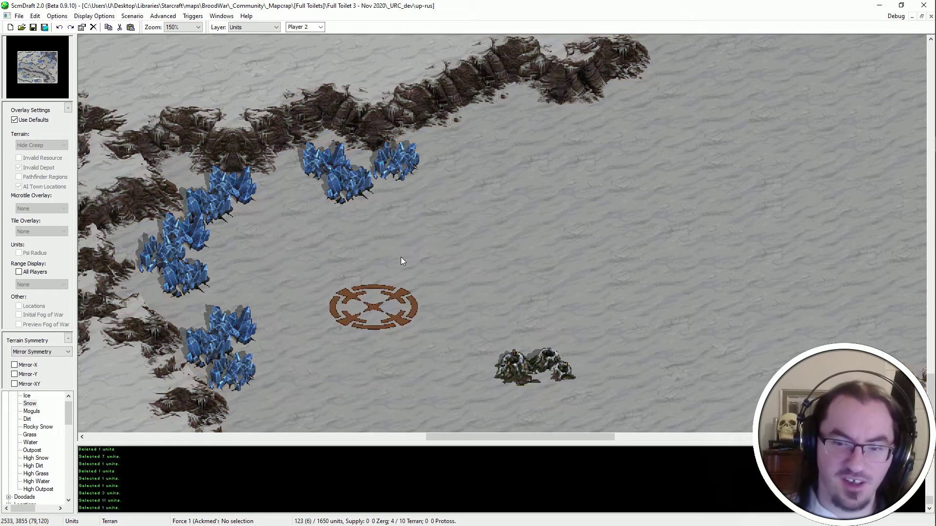
# Raise a small High Snow ridge just east of the new geyser and trim its northeastern edge back to Snow.
pyautogui.keyDown('ctrl'); pyautogui.scroll(-1, 401, 257); pyautogui.keyUp('ctrl')
pyautogui.moveTo(648, 431)
pyautogui.mouseDown(button='middle')
pyautogui.moveTo(560, 431)
pyautogui.moveTo(385, 343)
pyautogui.moveTo(335, 238)
pyautogui.mouseUp(button='middle')
pyautogui.press('t')
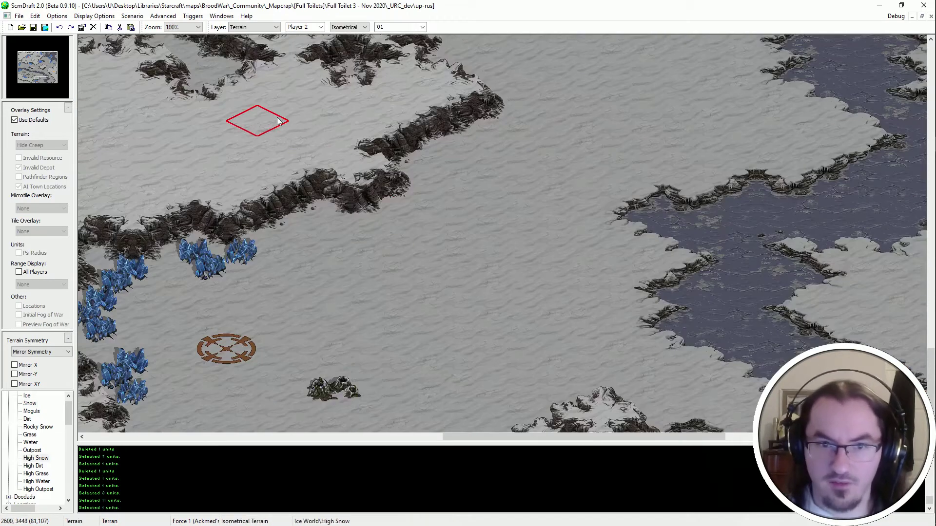
pyautogui.click(444, 331)
pyautogui.hotkey('ctrl', 'z')
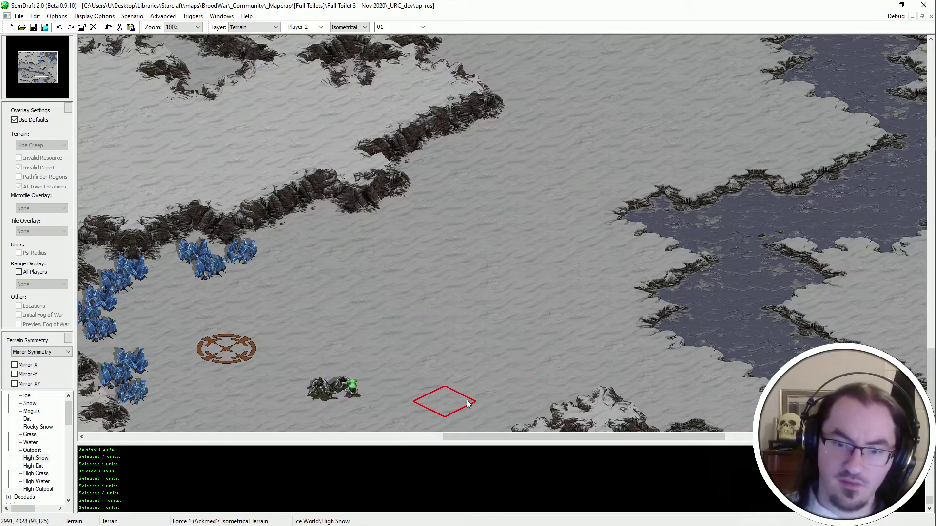
pyautogui.click(461, 401)
pyautogui.click(447, 365)
pyautogui.click(421, 356)
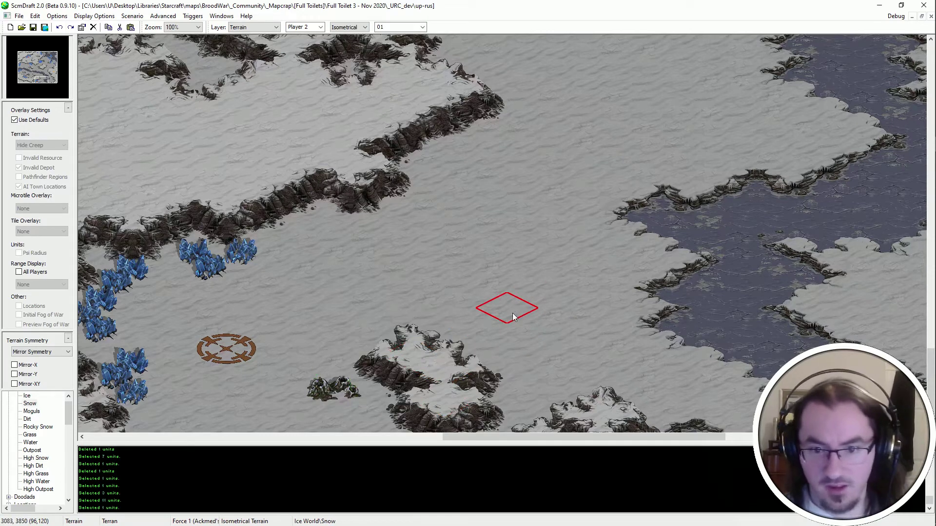
pyautogui.rightClick(486, 362)
# Extend the High Snow ridge southeast until it joins the existing cliff, and save the map.
pyautogui.click(517, 397)
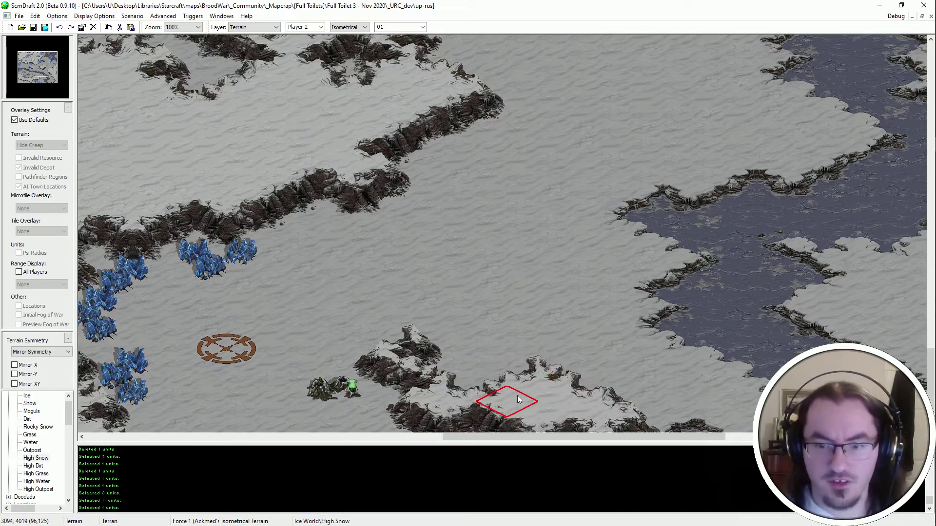
pyautogui.hotkey('ctrl', 'z')
pyautogui.click(536, 381)
pyautogui.rightClick(533, 312)
pyautogui.click(573, 368)
pyautogui.hotkey('ctrl', 'z')
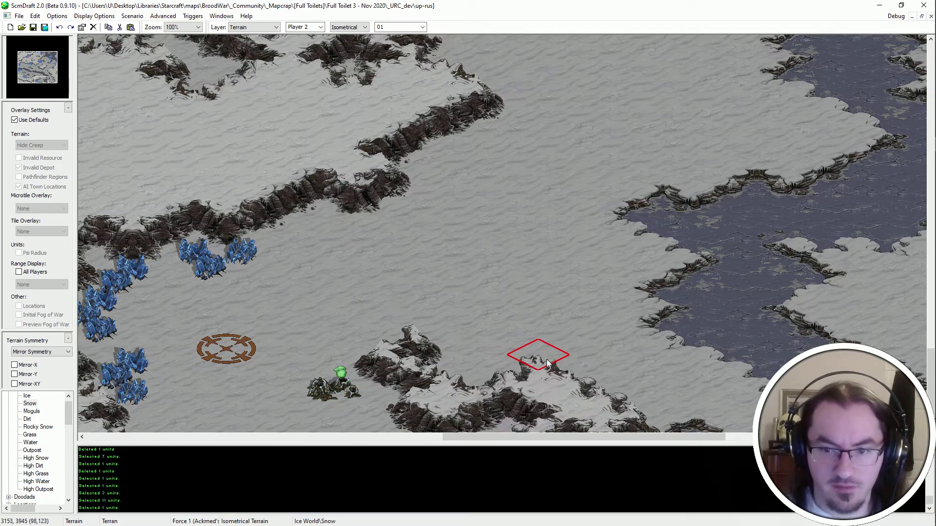
pyautogui.click(540, 360)
pyautogui.moveTo(561, 425)
pyautogui.mouseDown(button='middle')
pyautogui.moveTo(583, 461)
pyautogui.moveTo(489, 380)
pyautogui.mouseUp(button='middle')
pyautogui.keyDown('ctrl'); pyautogui.scroll(-2, 489, 380); pyautogui.keyUp('ctrl')
pyautogui.hotkey('ctrl', 's')
pyautogui.keyDown('ctrl'); pyautogui.scroll(-1, 551, 344); pyautogui.keyUp('ctrl')
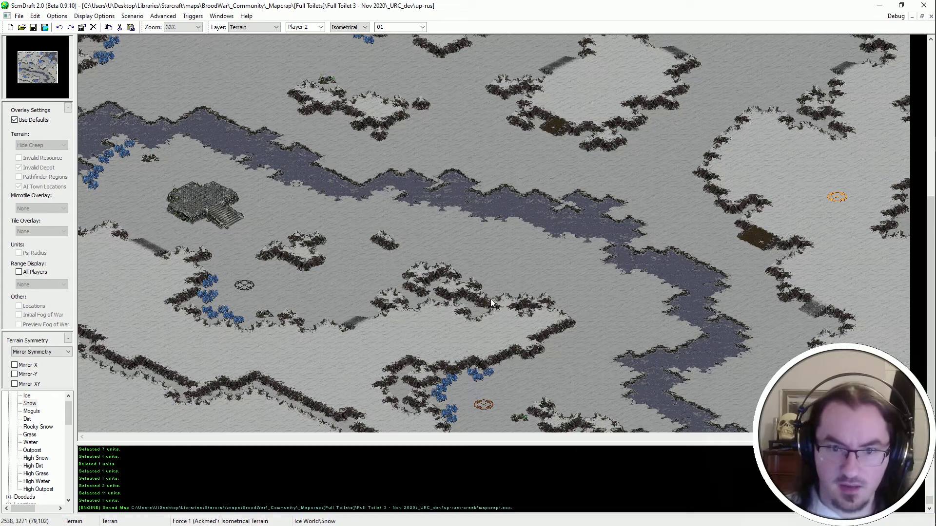
# Examine the empty areas north of the southern plateau, on the southwestern high ground and around the eastern start location.
pyautogui.keyDown('ctrl'); pyautogui.scroll(2, 502, 288); pyautogui.keyUp('ctrl')
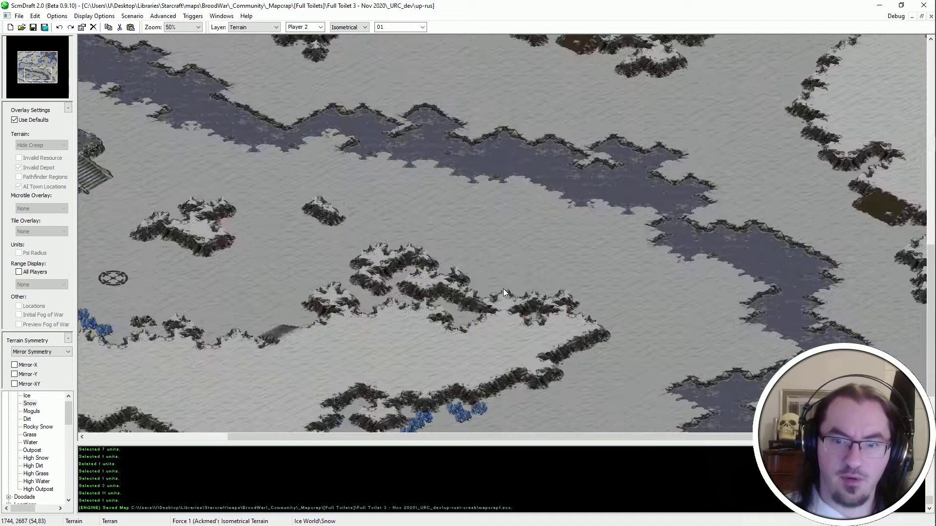
pyautogui.keyDown('shift'); pyautogui.moveTo(417, 215); pyautogui.dragTo(579, 295); pyautogui.keyUp('shift')
pyautogui.moveTo(474, 288); pyautogui.dragTo(414, 341, button='middle')
pyautogui.keyDown('ctrl'); pyautogui.scroll(-1, 415, 341); pyautogui.keyUp('ctrl')
pyautogui.keyDown('ctrl'); pyautogui.scroll(-1, 415, 341); pyautogui.keyUp('ctrl')
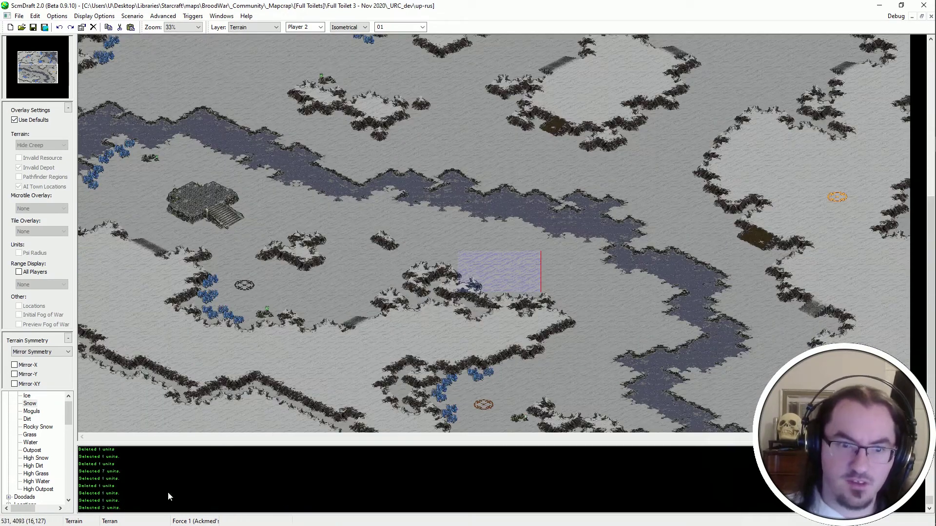
pyautogui.click(253, 418)
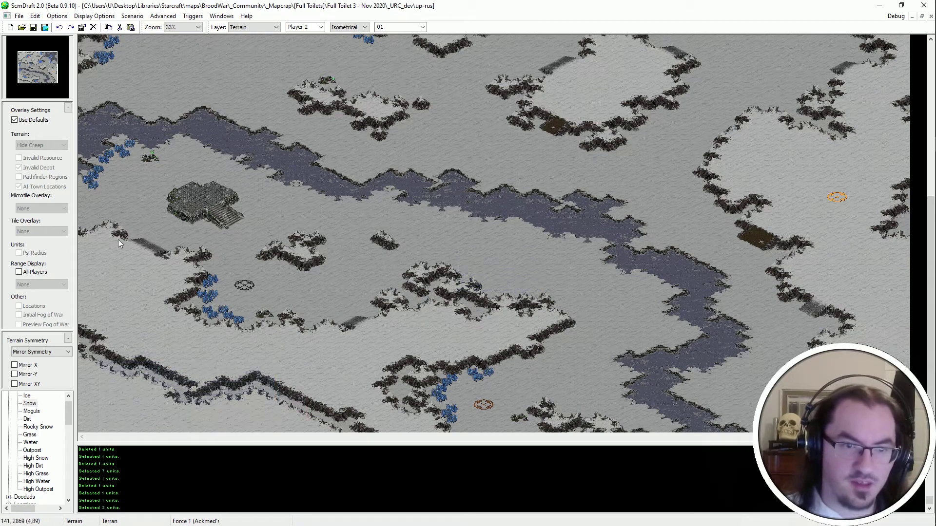
pyautogui.scroll(3, 675, 370)
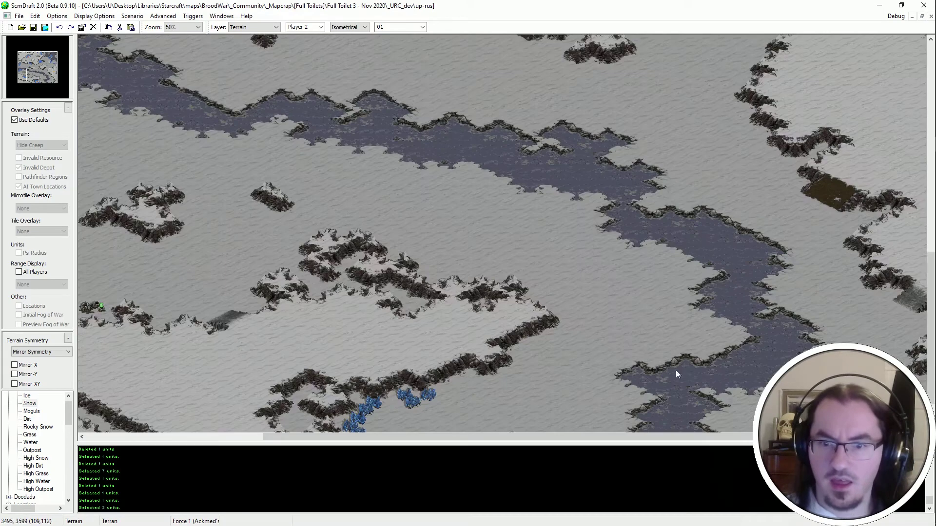
pyautogui.keyDown('ctrl'); pyautogui.scroll(-1, 637, 373); pyautogui.keyUp('ctrl')
pyautogui.moveTo(249, 357); pyautogui.dragTo(83, 429)
pyautogui.scroll(1, 609, 98)
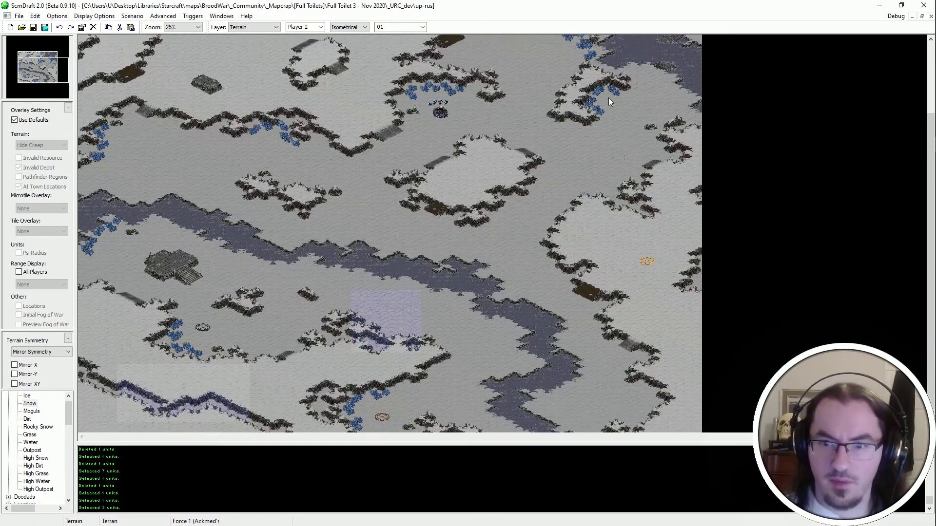
pyautogui.moveTo(591, 227); pyautogui.dragTo(793, 525)
pyautogui.moveTo(597, 200); pyautogui.dragTo(671, 268)
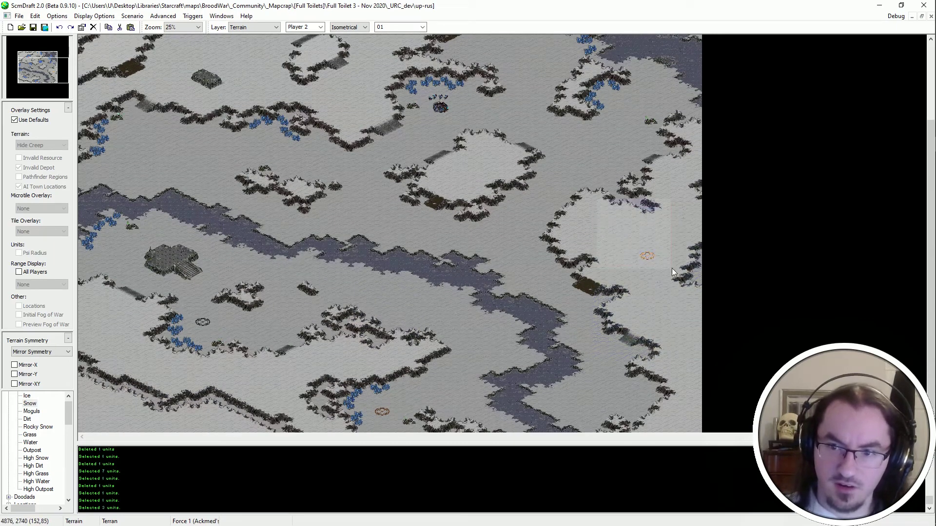
pyautogui.scroll(3, 657, 127)
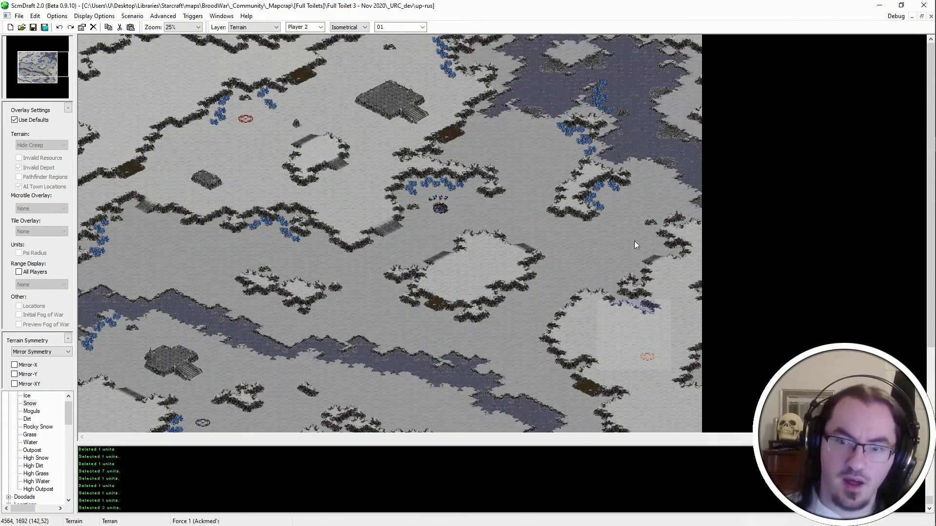
pyautogui.moveTo(539, 431); pyautogui.dragTo(680, 339)
pyautogui.click(660, 228)
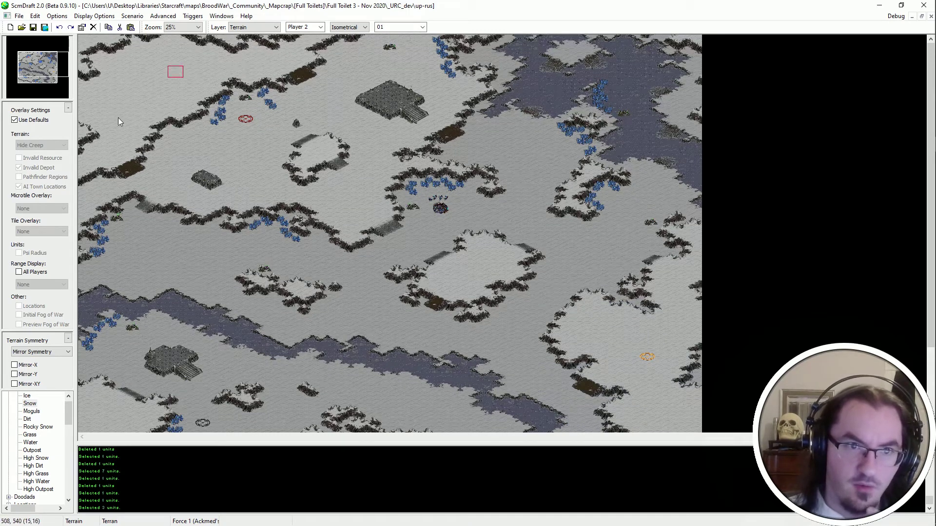
pyautogui.scroll(-3, 232, 148)
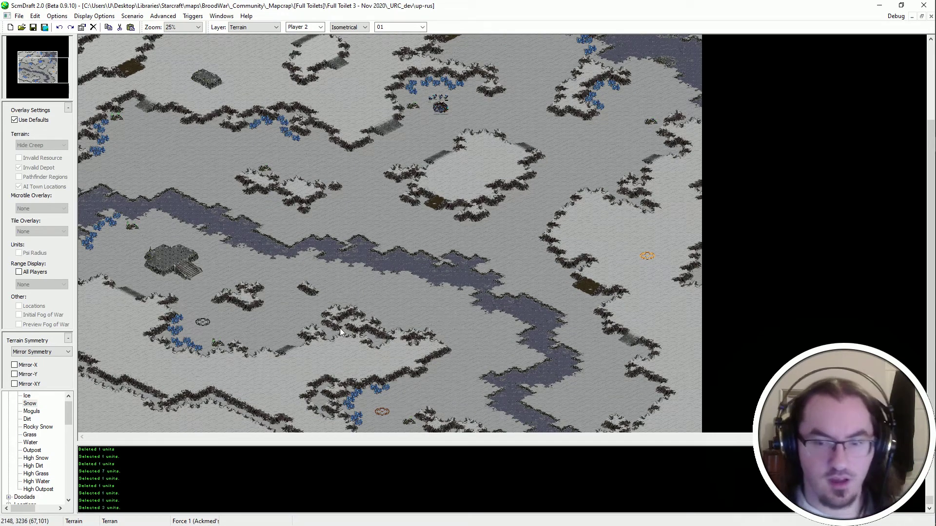
# Turn off the default overlay settings on the units layer to show the invalid depot zones, and save the map.
pyautogui.hotkey('ctrl', 'u')
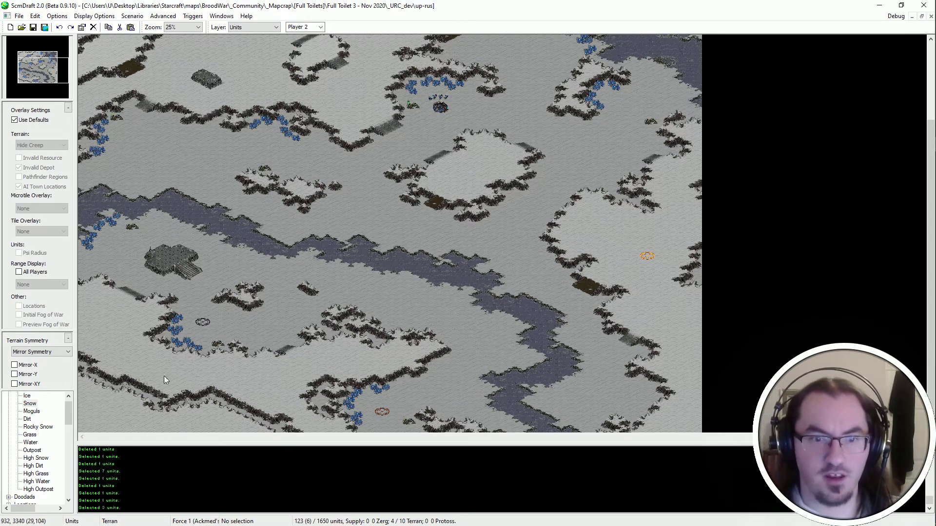
pyautogui.scroll(3, 164, 380)
pyautogui.click(34, 120)
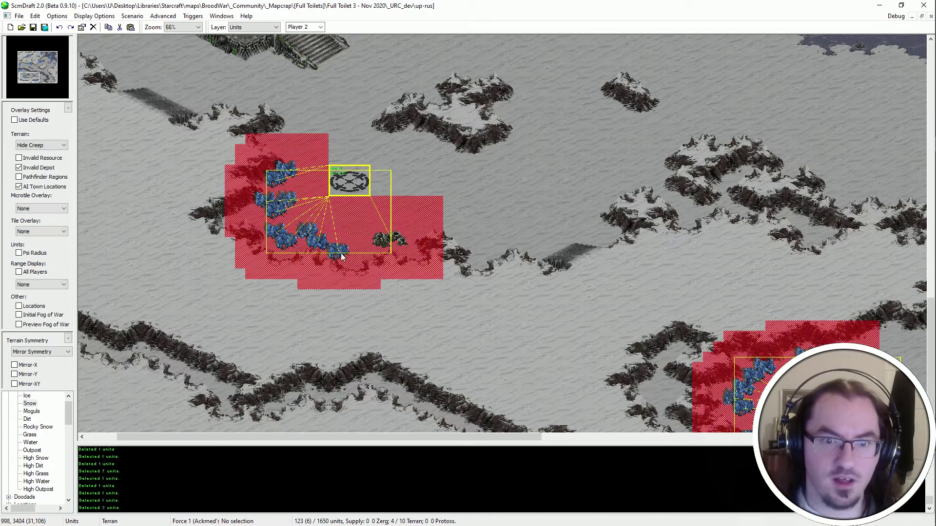
pyautogui.hotkey('ctrl', 's')
pyautogui.scroll(1, 207, 359)
pyautogui.scroll(-4, 207, 360)
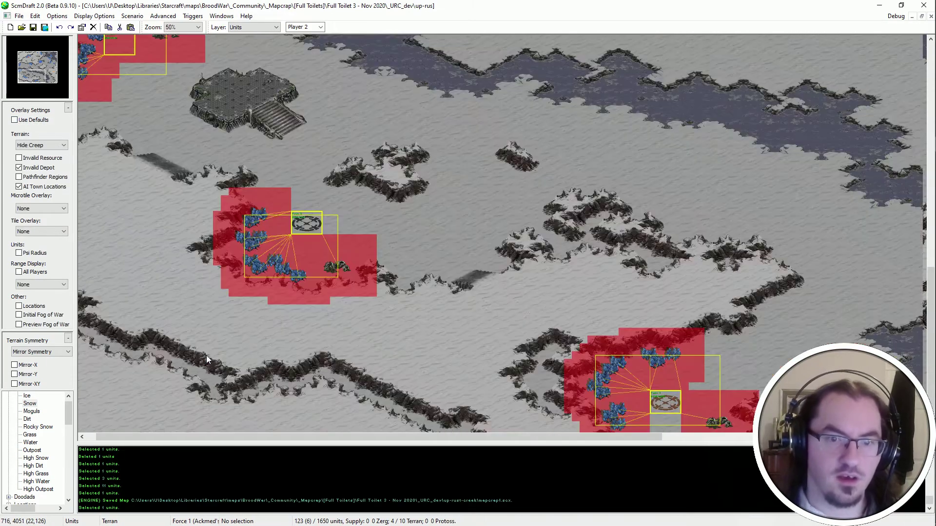
pyautogui.hotkey('ctrl', 's')
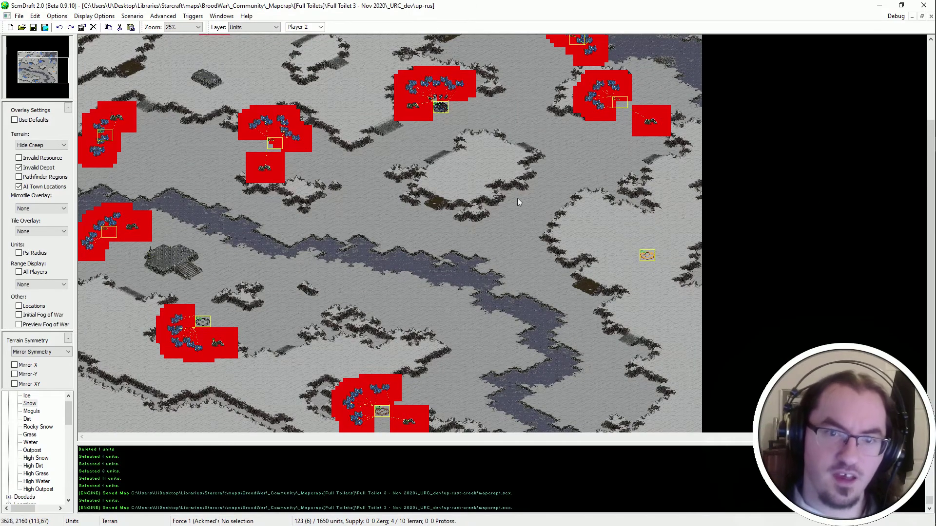
# Restore the default overlay settings.
pyautogui.scroll(3, 518, 200)
pyautogui.click(37, 122)
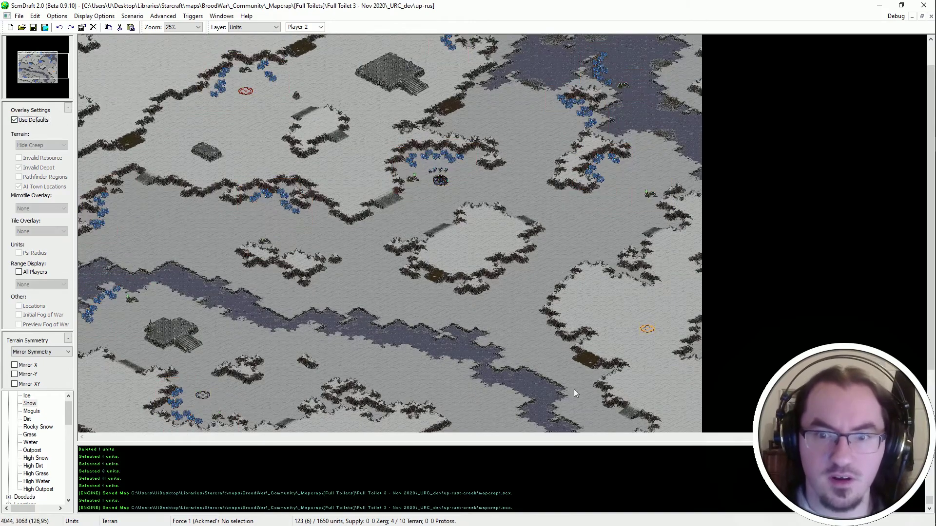
pyautogui.scroll(-3, 574, 389)
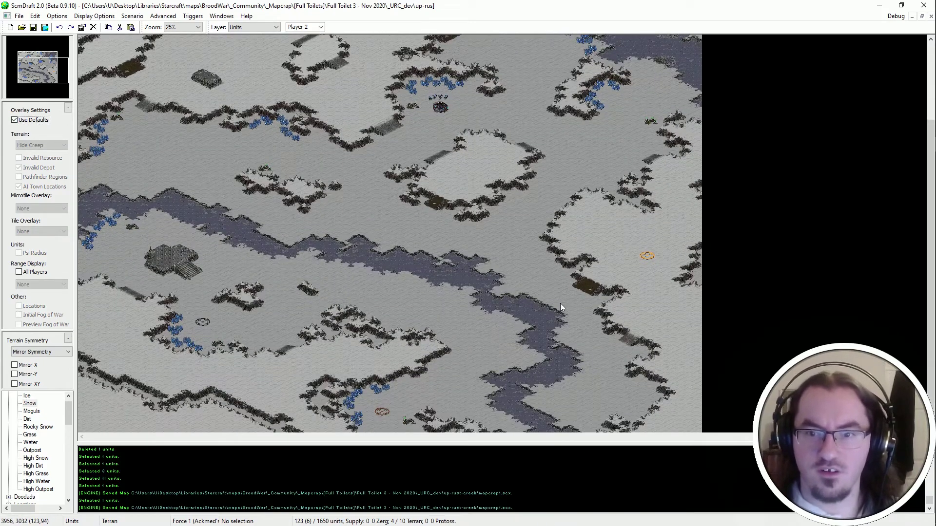
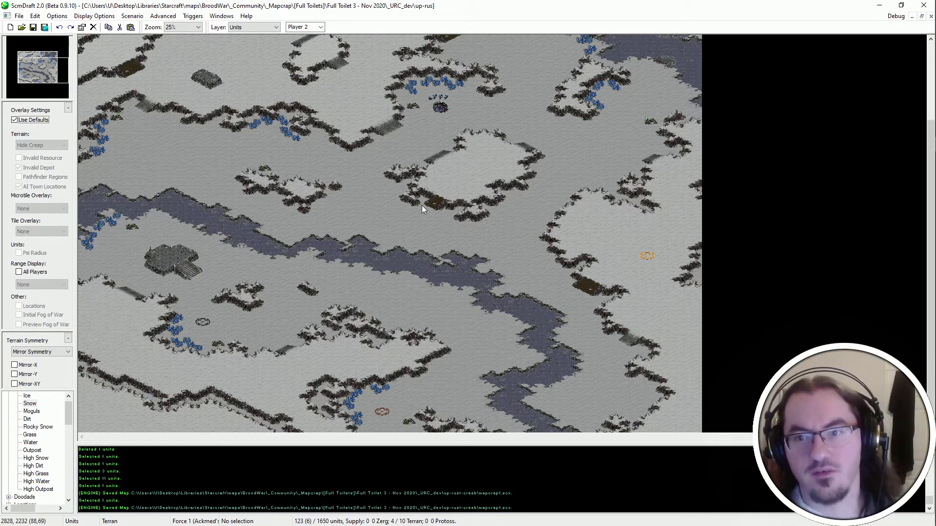
# Extend the Snow shoreline into the river at two spots north of the western mineral line and geyser.
pyautogui.scroll(1, 423, 206)
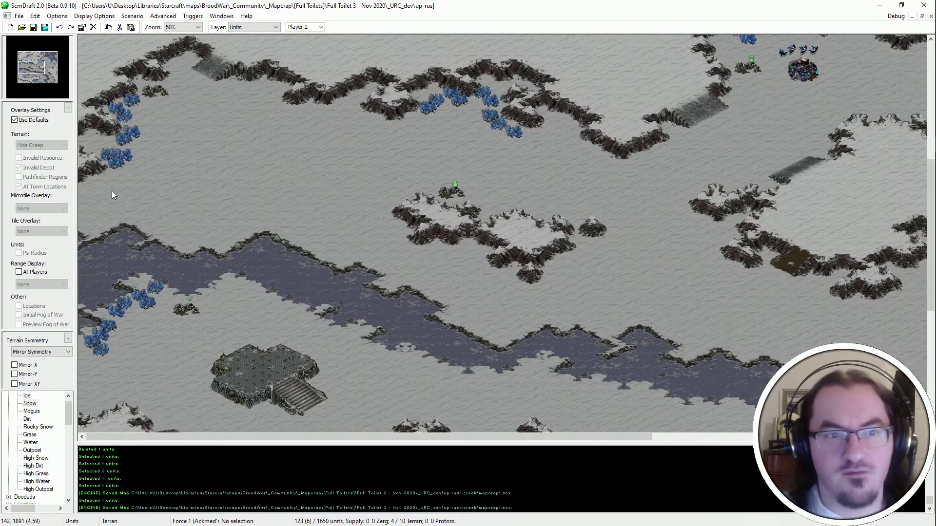
pyautogui.scroll(1, 112, 192)
pyautogui.scroll(1, 491, 242)
pyautogui.press('t')
pyautogui.scroll(-3, 305, 328)
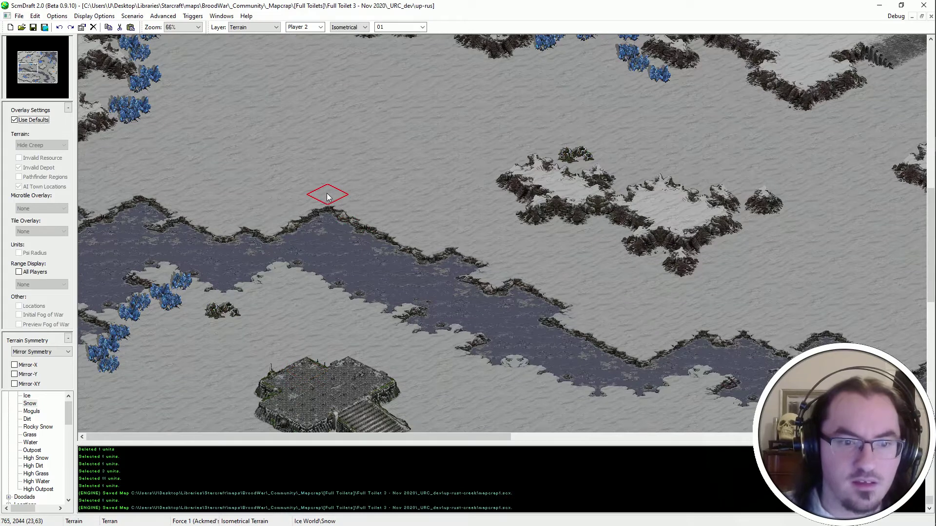
pyautogui.scroll(2, 186, 278)
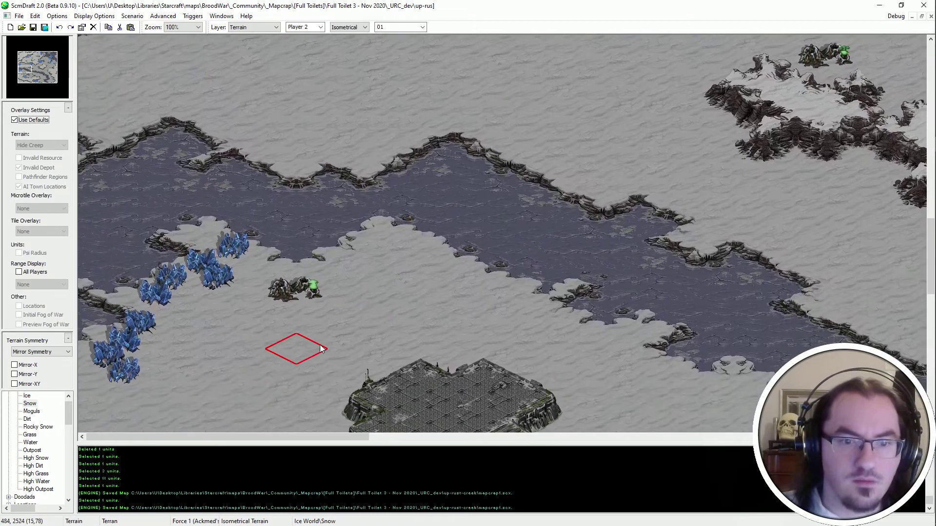
pyautogui.click(191, 217)
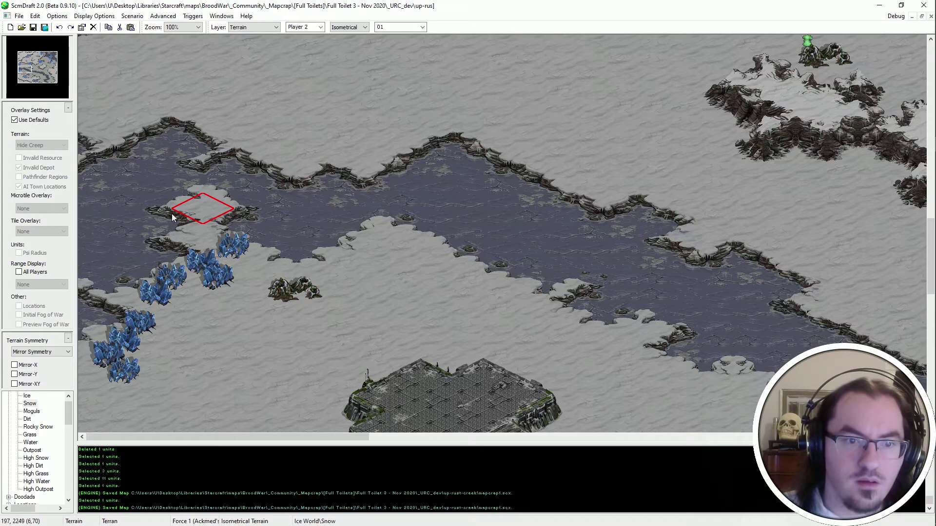
pyautogui.hotkey('ctrl', 'z')
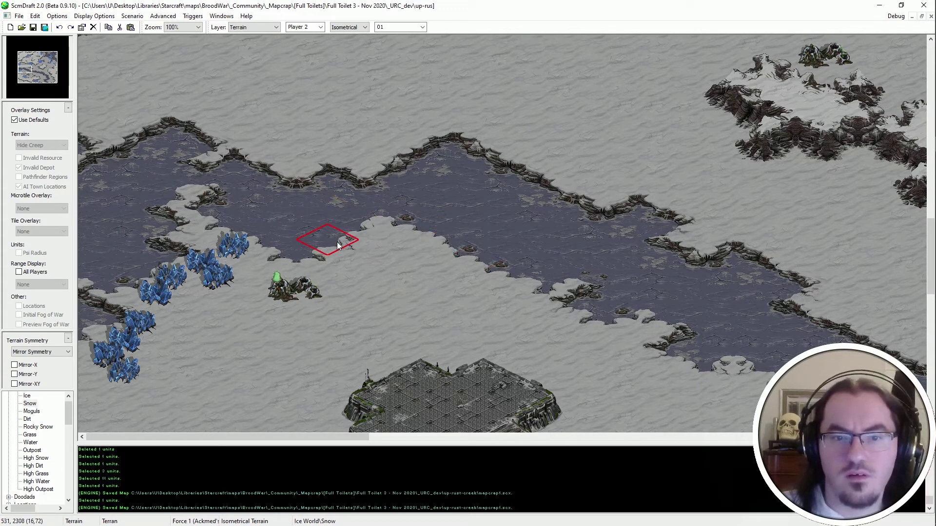
pyautogui.click(358, 234)
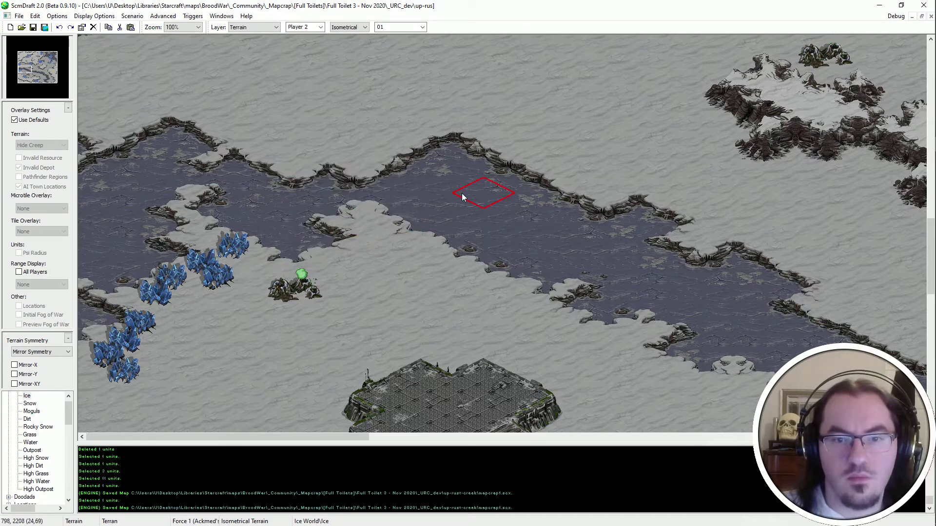
pyautogui.keyDown('ctrl'); pyautogui.scroll(-1, 279, 178); pyautogui.keyUp('ctrl')
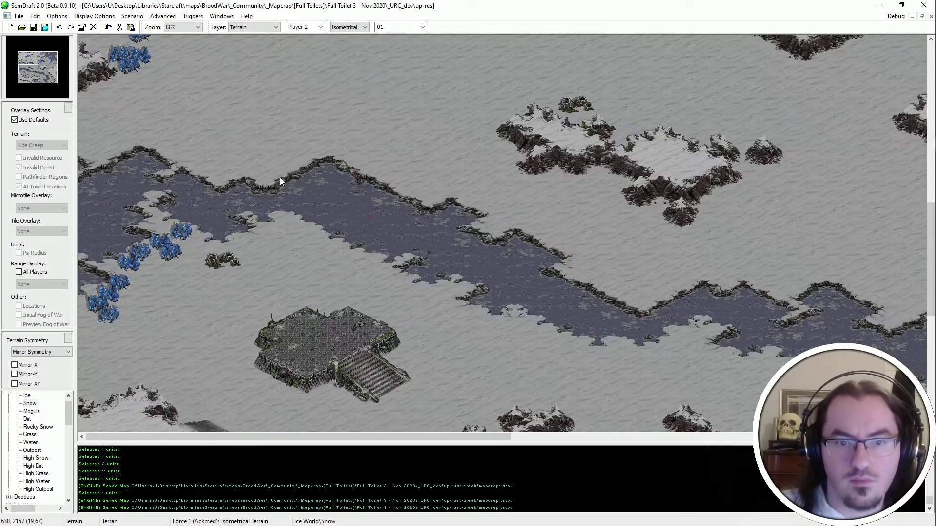
# Place a copied mineral field at the northeastern end of the southern start location's mineral line.
pyautogui.keyDown('ctrl'); pyautogui.scroll(-1, 240, 145); pyautogui.keyUp('ctrl')
pyautogui.scroll(-3, 468, 333)
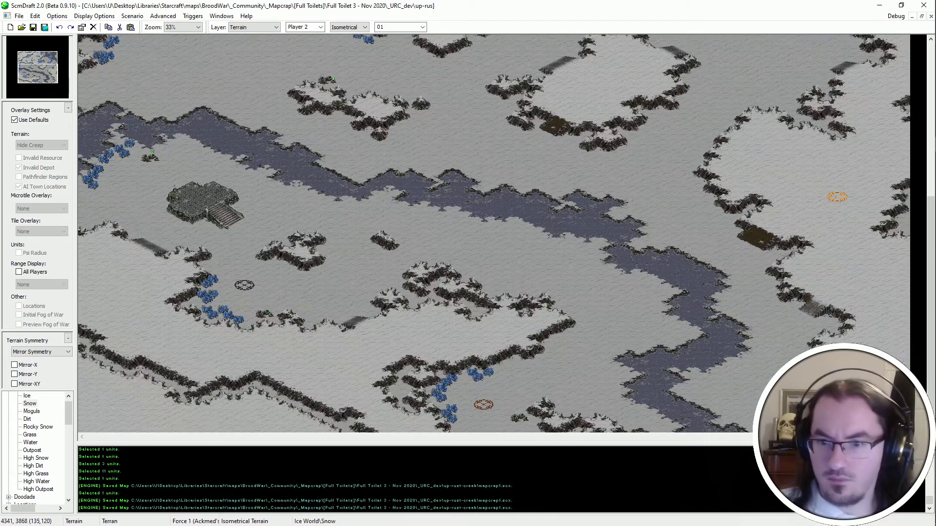
pyautogui.press('u')
pyautogui.keyDown('ctrl'); pyautogui.scroll(3, 611, 396); pyautogui.keyUp('ctrl')
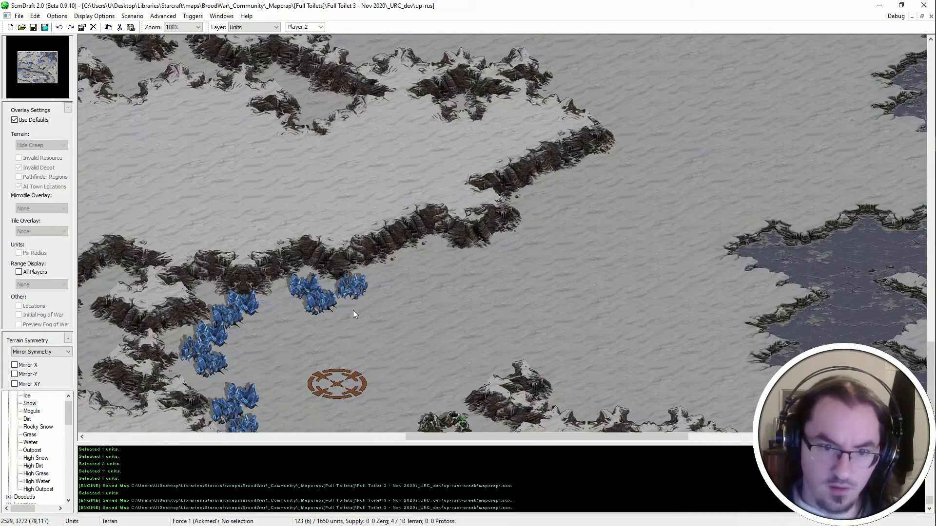
pyautogui.press('Left')
pyautogui.press('Down')
pyautogui.click(279, 367)
pyautogui.hotkey('ctrl', 'c')
pyautogui.hotkey('ctrl', 'v')
pyautogui.click(400, 278)
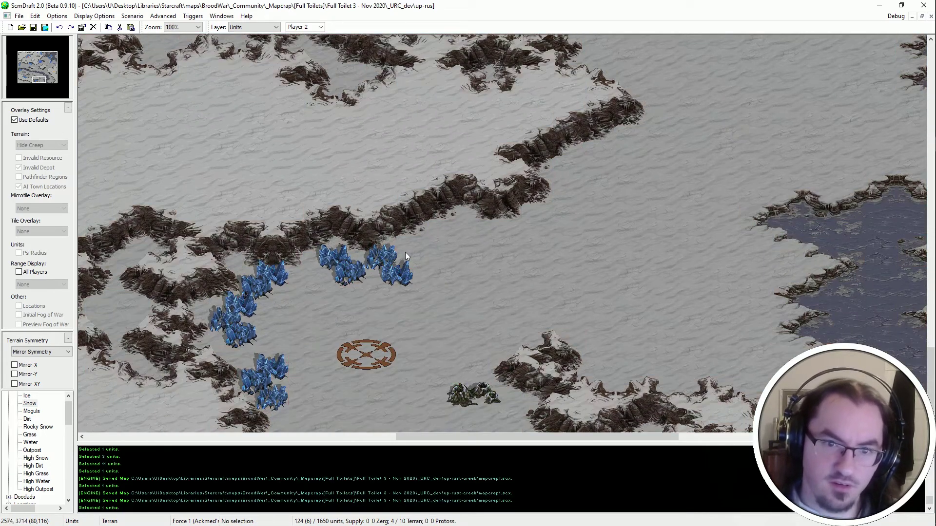
pyautogui.hotkey('ctrl', 'z')
pyautogui.hotkey('ctrl', 'v')
pyautogui.click(400, 244)
# Copy the southern start location's 12 mineral fields to the open snow east of the river and delete four of the copies.
pyautogui.moveTo(415, 225); pyautogui.dragTo(298, 297)
pyautogui.keyDown('shift'); pyautogui.moveTo(298, 259); pyautogui.dragTo(176, 458); pyautogui.keyUp('shift')
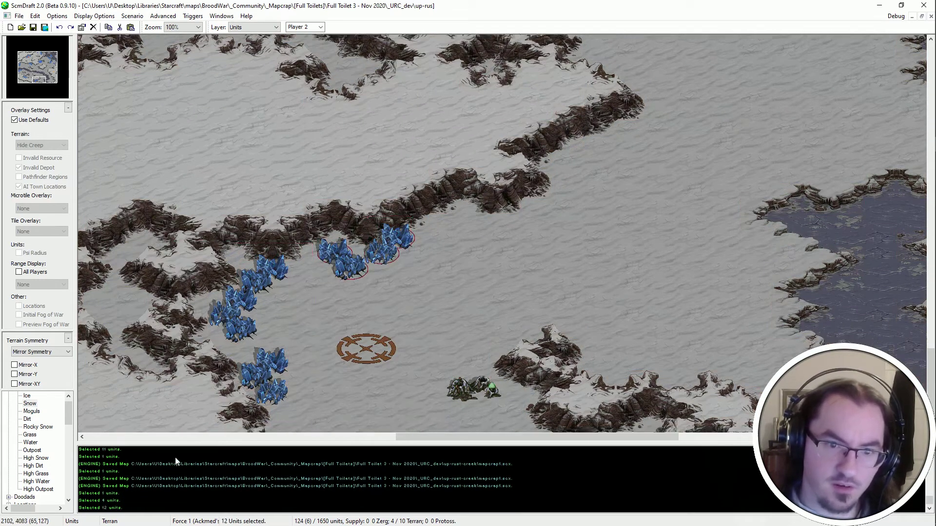
pyautogui.press('Right')
pyautogui.hotkey('ctrl', 'v')
pyautogui.click(510, 289)
pyautogui.moveTo(520, 299); pyautogui.dragTo(428, 366)
pyautogui.press('Delete')
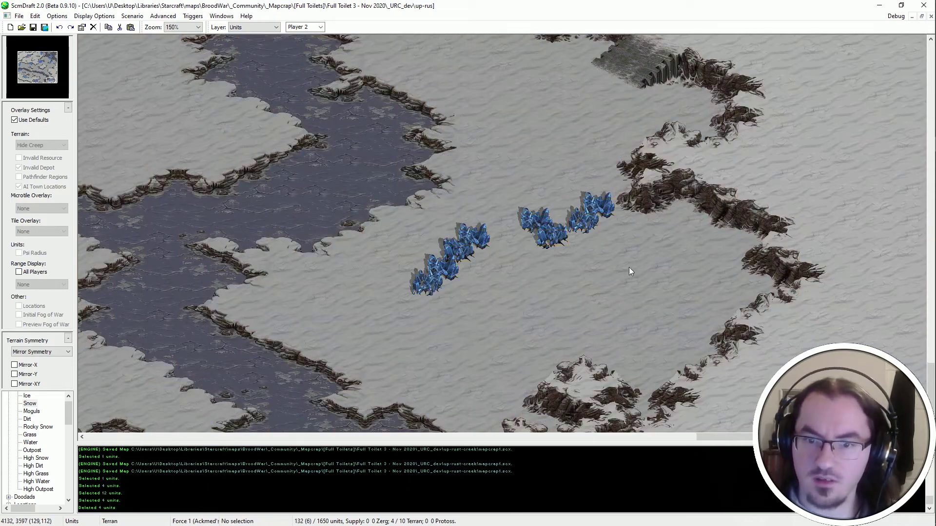
# Move the four western mineral fields against the southeastern cliff and shift the lowest one farther west.
pyautogui.scroll(1, 621, 272)
pyautogui.moveTo(621, 271); pyautogui.dragTo(404, 189, button='middle')
pyautogui.moveTo(344, 148); pyautogui.dragTo(116, 286)
pyautogui.hotkey('ctrl', 'x')
pyautogui.hotkey('ctrl', 'v')
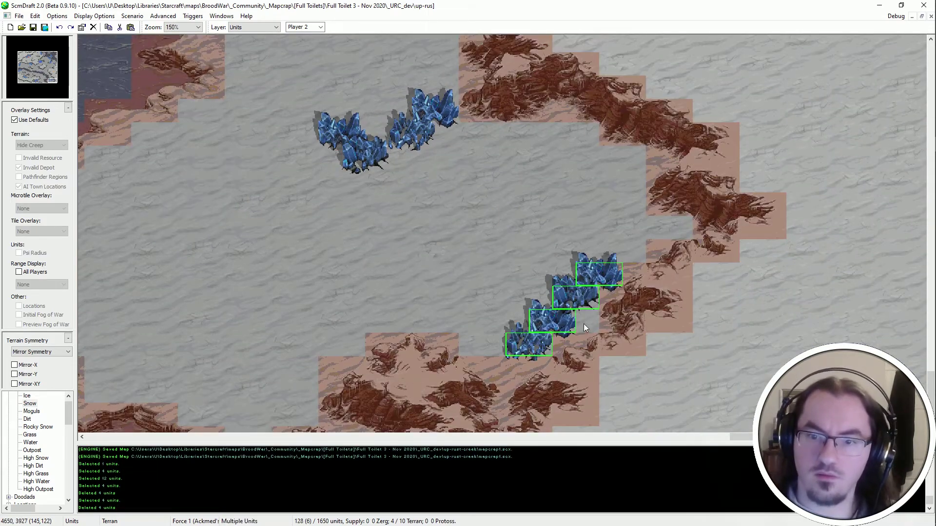
pyautogui.click(583, 324)
pyautogui.click(527, 355)
pyautogui.press('Delete')
pyautogui.hotkey('ctrl', 'v')
pyautogui.click(502, 357)
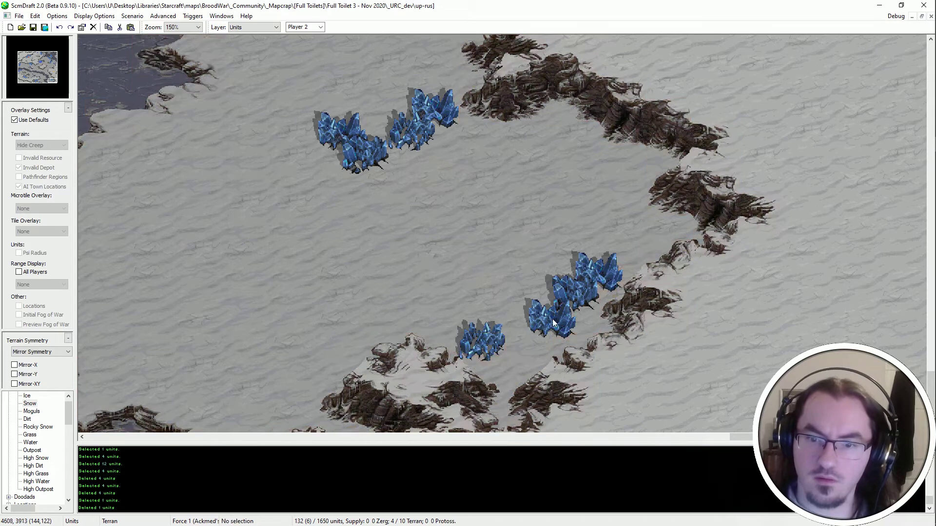
# Move the lowest field of the southeastern diagonal down beside the separated mineral field.
pyautogui.click(552, 318)
pyautogui.hotkey('ctrl', 'x')
pyautogui.hotkey('ctrl', 'v')
pyautogui.click(541, 357)
pyautogui.hotkey('ctrl', 'x')
pyautogui.hotkey('ctrl', 'v')
pyautogui.press('Escape')
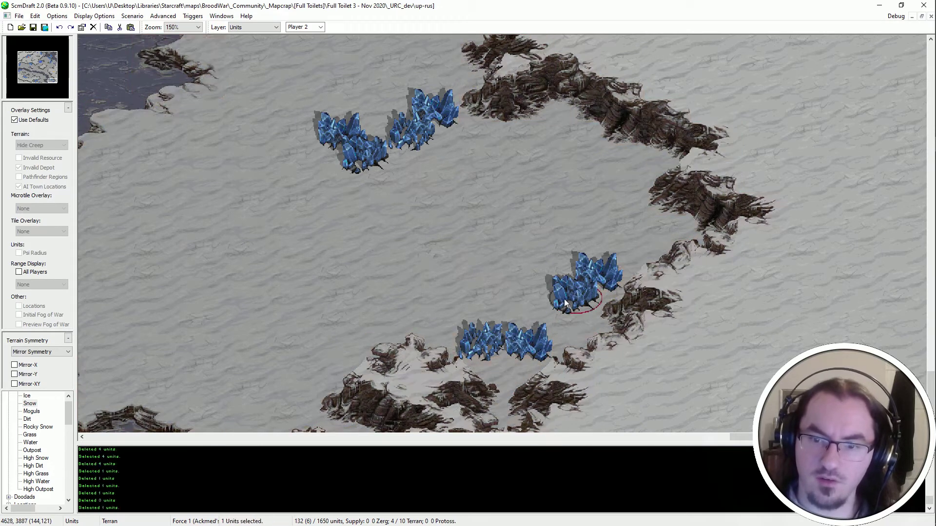
# Move the next diagonal mineral field above the bottom pair and place a copied field in the gap by the cliff.
pyautogui.click(569, 293)
pyautogui.hotkey('ctrl', 'x')
pyautogui.hotkey('ctrl', 'v')
pyautogui.click(504, 312)
pyautogui.click(593, 275)
pyautogui.hotkey('ctrl', 'c')
pyautogui.hotkey('ctrl', 'v')
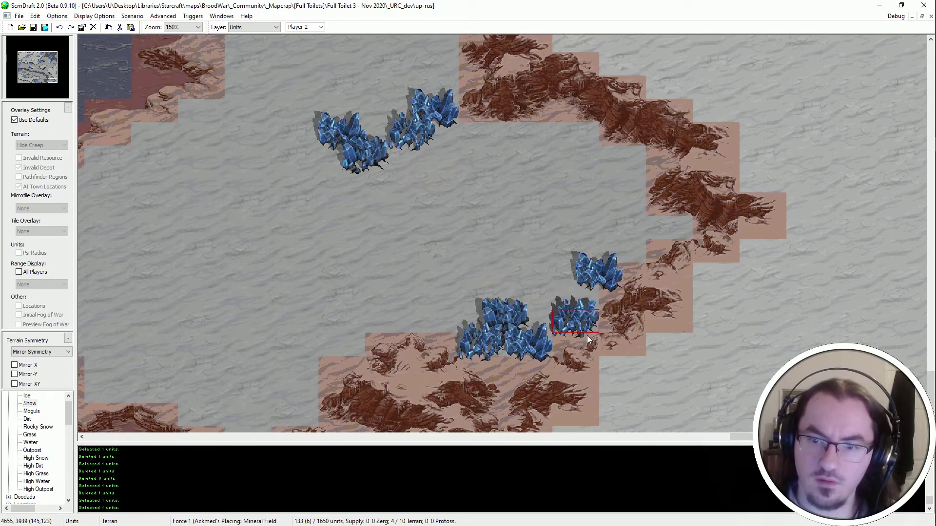
pyautogui.click(580, 322)
# Move two of the northwestern mineral fields to the eastern cliff, one beside the diagonal remnant and one farther north.
pyautogui.click(391, 157)
pyautogui.hotkey('ctrl', 'x')
pyautogui.hotkey('ctrl', 'v')
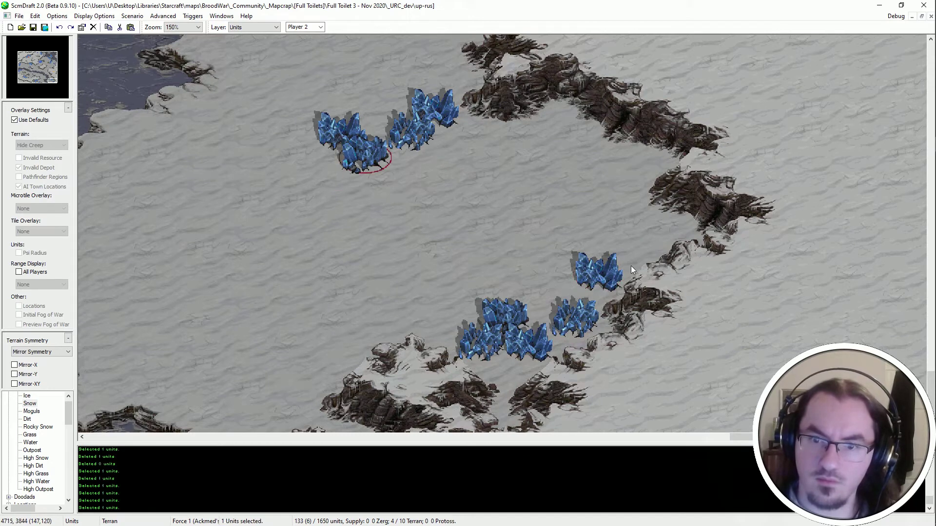
pyautogui.click(624, 249)
pyautogui.click(405, 139)
pyautogui.hotkey('ctrl', 'x')
pyautogui.hotkey('ctrl', 'v')
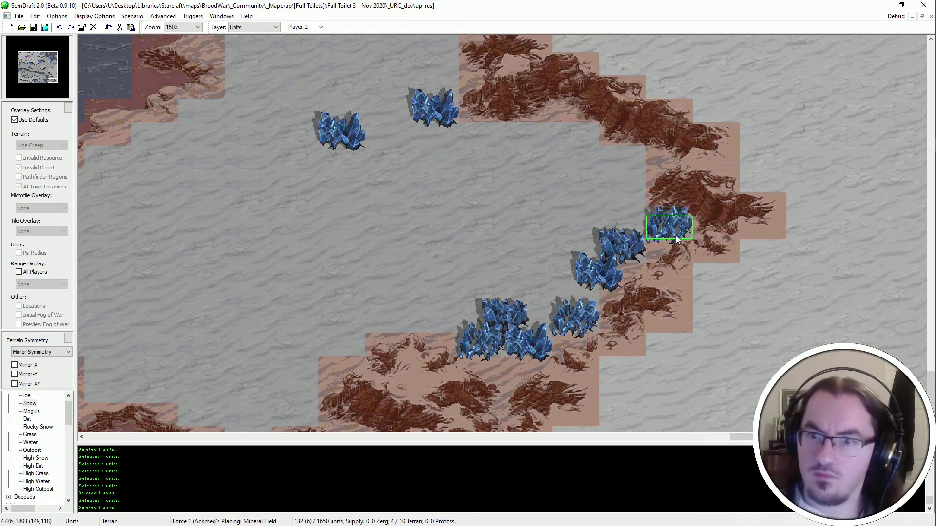
pyautogui.click(627, 201)
# Gather three mineral fields beneath the northern cliff, bringing in the last field left in the northwest.
pyautogui.keyDown('shift'); pyautogui.click(448, 110); pyautogui.keyUp('shift')
pyautogui.hotkey('ctrl', 'x')
pyautogui.hotkey('ctrl', 'v')
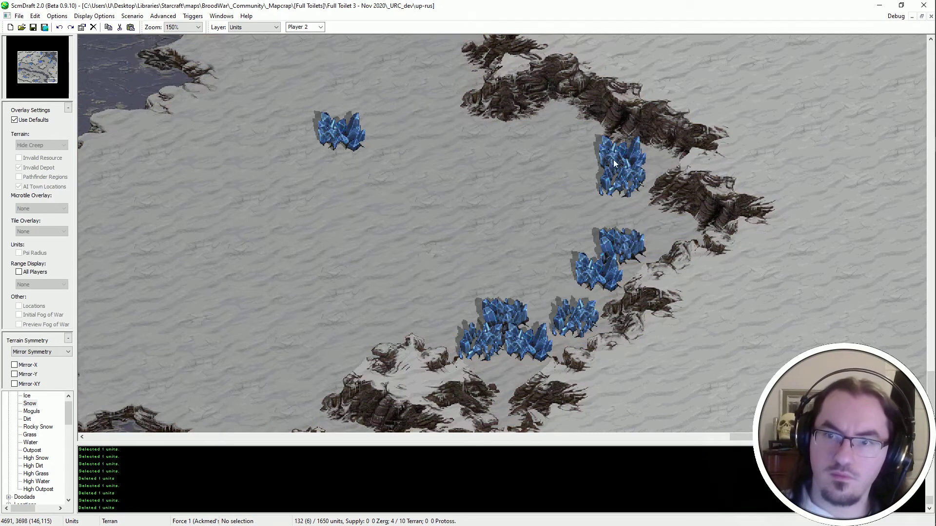
pyautogui.click(546, 161)
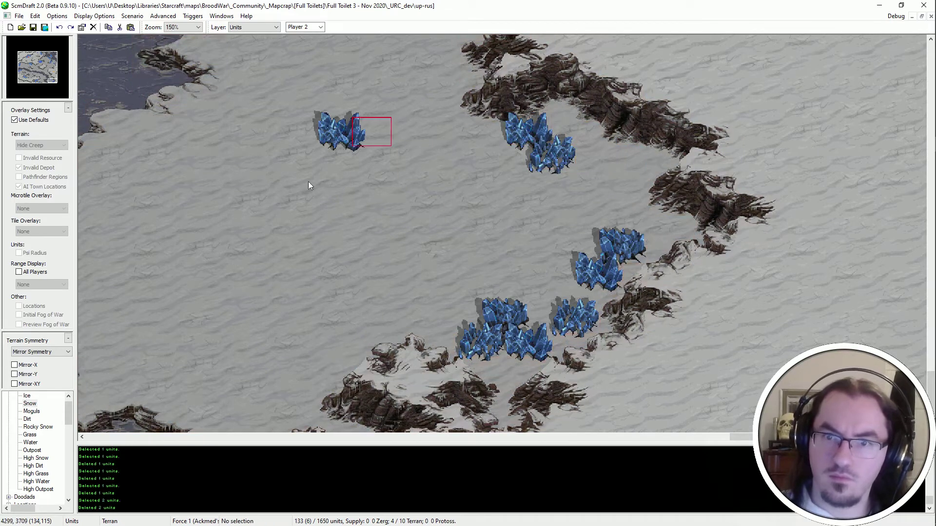
pyautogui.moveTo(308, 181); pyautogui.dragTo(304, 184)
pyautogui.hotkey('ctrl', 'x')
pyautogui.hotkey('ctrl', 'v')
pyautogui.click(606, 271)
pyautogui.click(579, 317)
pyautogui.hotkey('ctrl', 'c')
pyautogui.hotkey('ctrl', 'v')
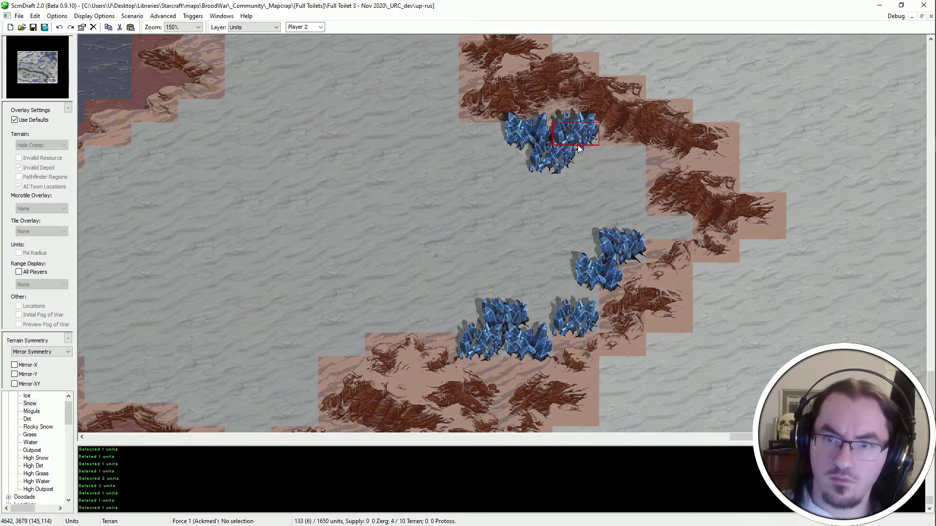
pyautogui.click(578, 145)
# Shift the three northern mineral fields southeast along the cliff and put the topmost field at its edge.
pyautogui.moveTo(570, 131); pyautogui.dragTo(525, 148)
pyautogui.hotkey('ctrl', 'x')
pyautogui.hotkey('ctrl', 'v')
pyautogui.click(599, 163)
pyautogui.click(586, 145)
pyautogui.hotkey('ctrl', 'x')
pyautogui.hotkey('ctrl', 'v')
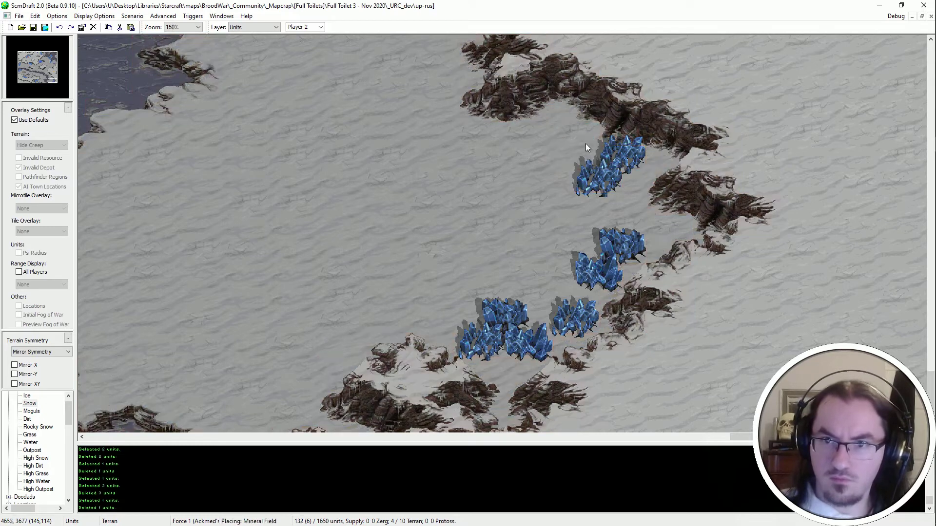
pyautogui.click(586, 144)
# Replace the upper two fields of the northern mineral cluster with different mineral field variants.
pyautogui.click(618, 185)
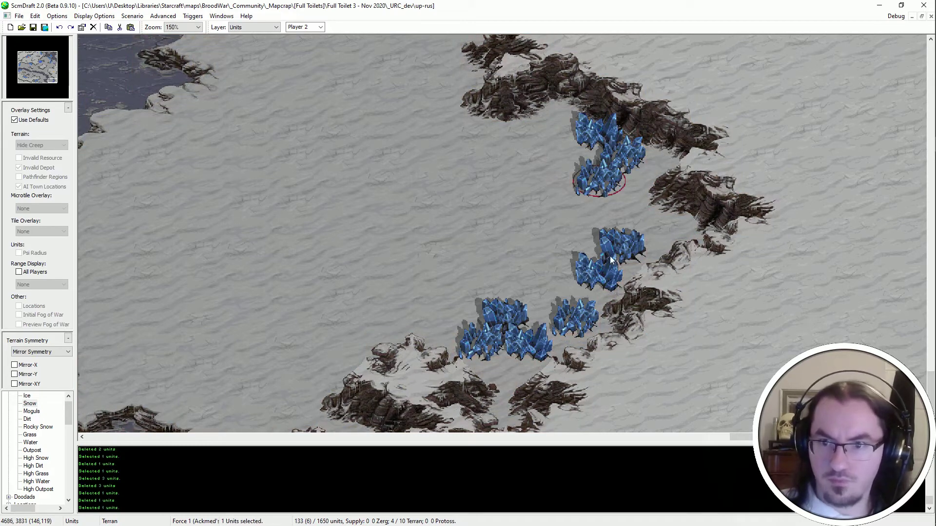
pyautogui.click(613, 272)
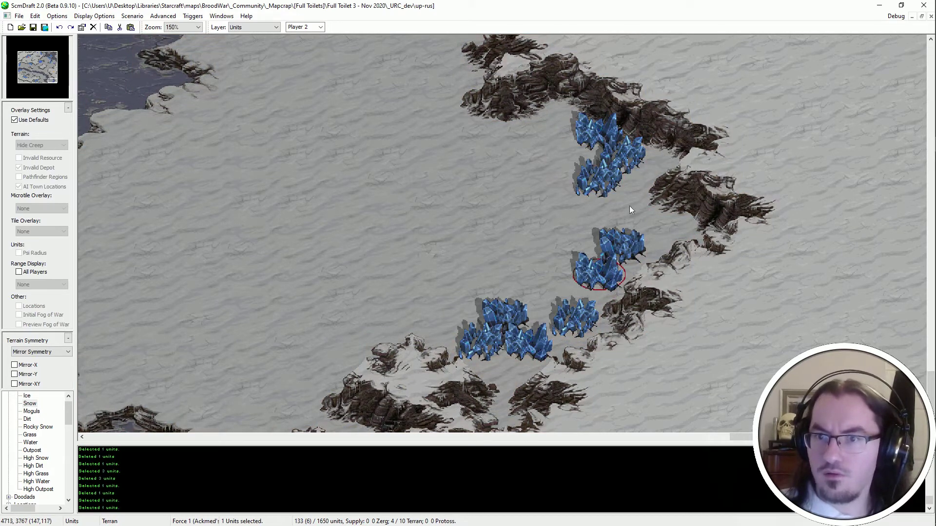
pyautogui.click(632, 161)
pyautogui.press('Delete')
pyautogui.click(597, 143)
pyautogui.press('Delete')
pyautogui.hotkey('ctrl', 'v')
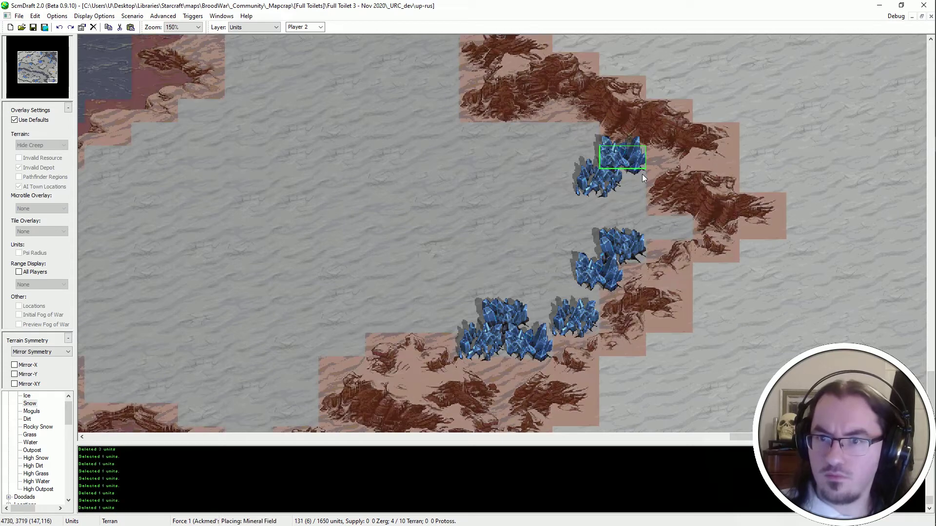
pyautogui.click(642, 174)
pyautogui.click(603, 145)
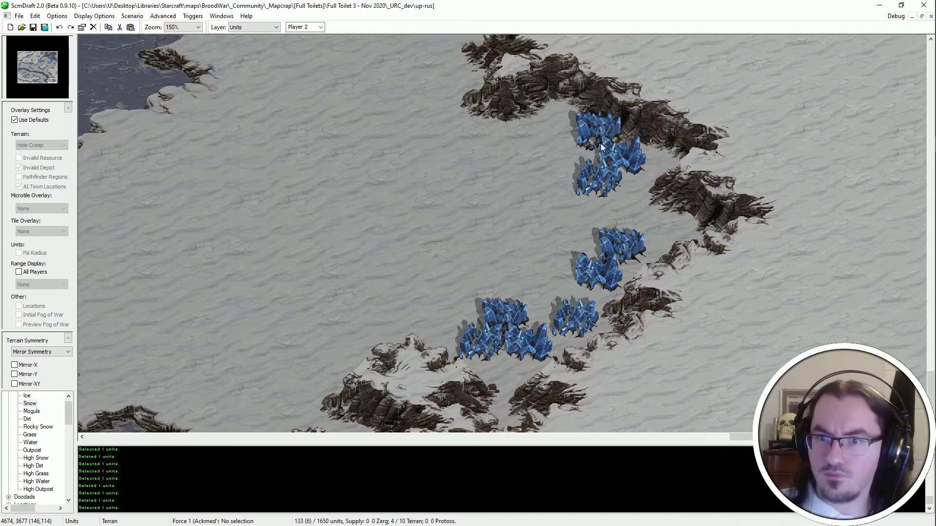
# Try an extra mineral field in the notch of the eastern cliff.
pyautogui.click(669, 225)
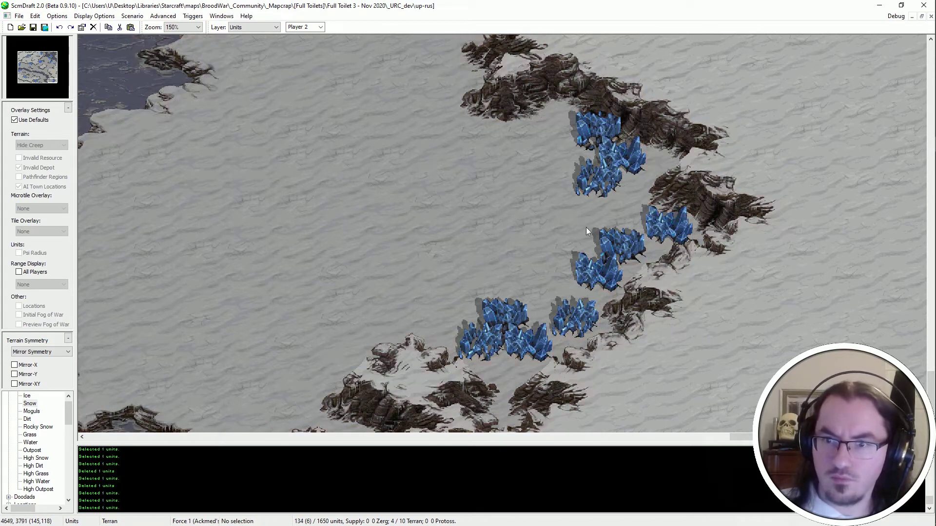
pyautogui.click(672, 229)
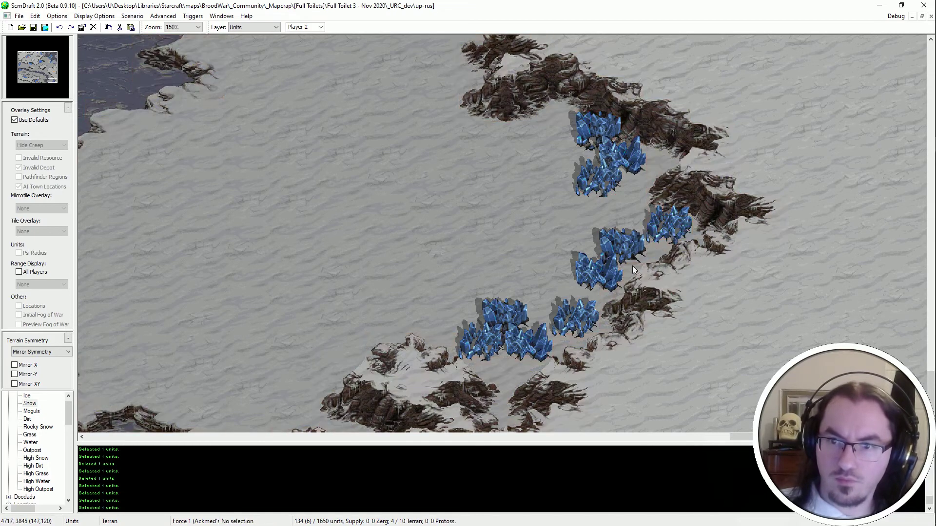
pyautogui.moveTo(785, 99); pyautogui.dragTo(473, 324)
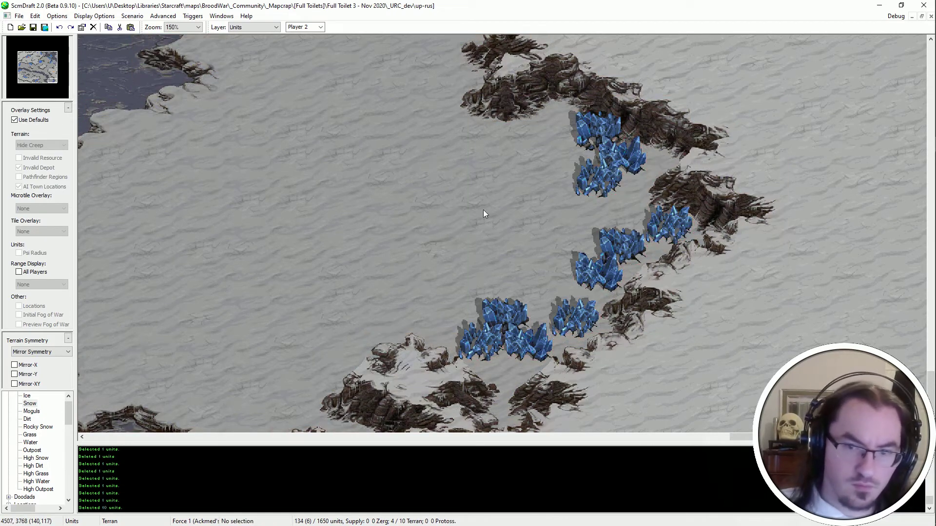
pyautogui.hotkey('ctrl', 'z')
pyautogui.click(30, 119)
pyautogui.click(31, 119)
# Copy the southern start location's vespene geyser to the western end of the new expansion's bottom mineral line.
pyautogui.keyDown('ctrl'); pyautogui.scroll(-2, 328, 164); pyautogui.keyUp('ctrl')
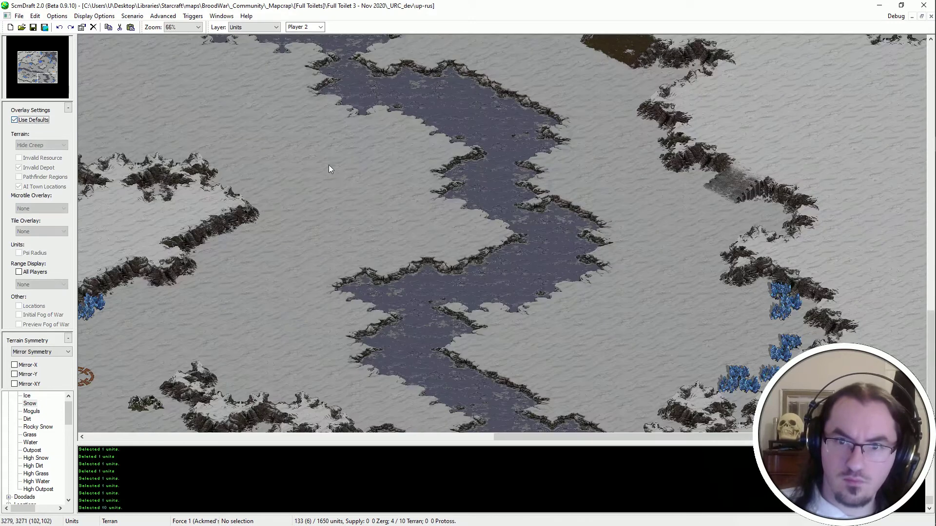
pyautogui.press('Left')
pyautogui.press('Left')
pyautogui.press('Left')
pyautogui.press('Left')
pyautogui.press('Left')
pyautogui.press('Left')
pyautogui.press('Left')
pyautogui.press('Left')
pyautogui.click(281, 403)
pyautogui.hotkey('ctrl', 'c')
pyautogui.press('Right')
pyautogui.press('Right')
pyautogui.press('Right')
pyautogui.press('Right')
pyautogui.press('Right')
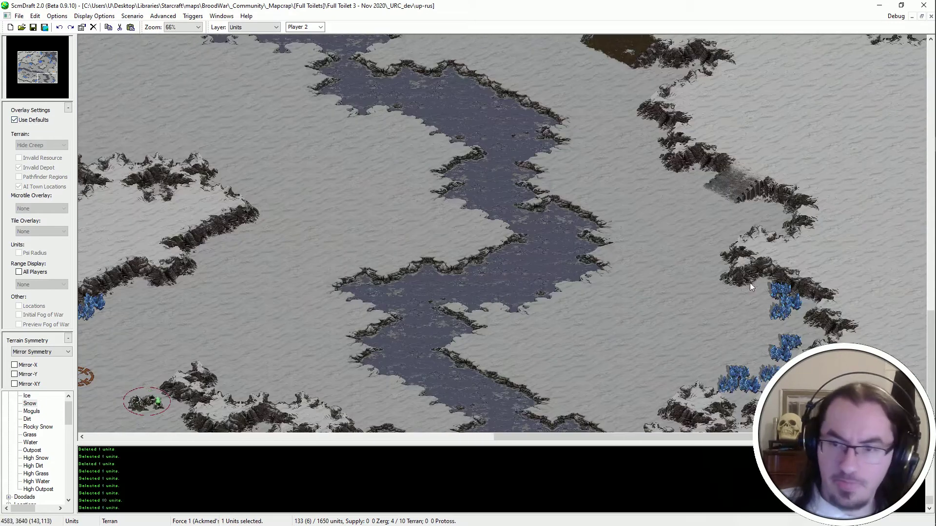
pyautogui.keyDown('ctrl'); pyautogui.scroll(1, 726, 285); pyautogui.keyUp('ctrl')
pyautogui.hotkey('ctrl', 'v')
pyautogui.press('Right')
pyautogui.press('Right')
pyautogui.press('Right')
pyautogui.press('Down')
pyautogui.press('Down')
pyautogui.press('Down')
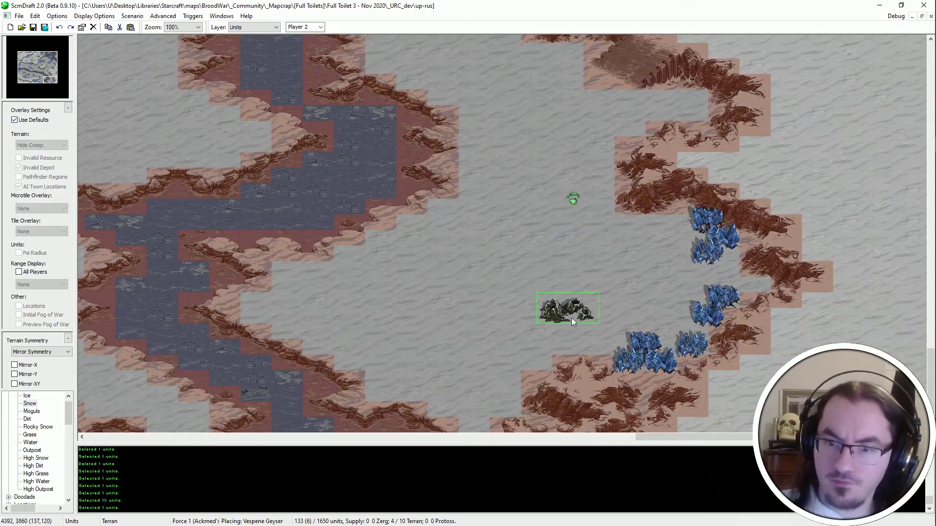
pyautogui.click(592, 348)
# Turn off the default overlay settings to check the new expansion's town location and invalid depot zones, and save the map.
pyautogui.click(15, 121)
pyautogui.keyDown('ctrl'); pyautogui.scroll(1, 751, 310); pyautogui.keyUp('ctrl')
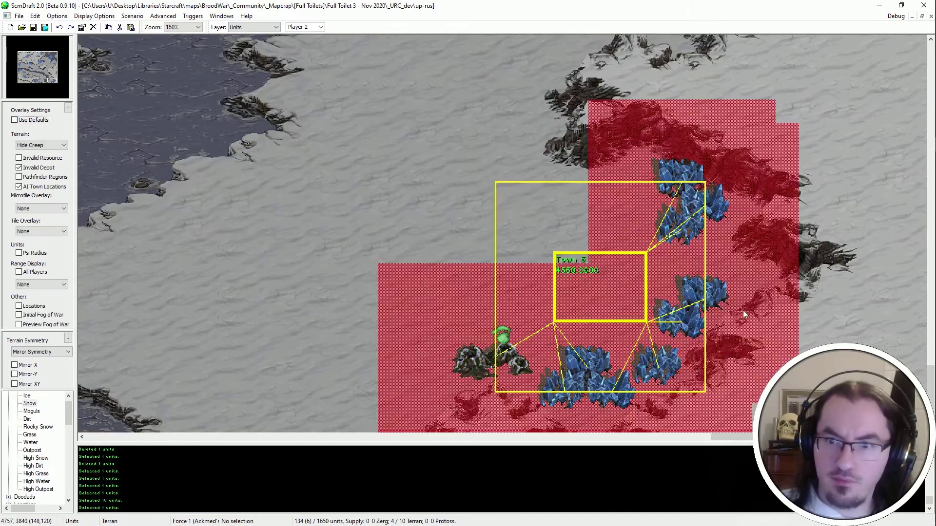
pyautogui.hotkey('ctrl', 'z')
pyautogui.press('Right')
pyautogui.press('Down')
pyautogui.hotkey('ctrl', 'y')
pyautogui.press('Up')
pyautogui.press('Left')
pyautogui.keyDown('ctrl'); pyautogui.scroll(-1, 640, 349); pyautogui.keyUp('ctrl')
pyautogui.hotkey('ctrl', 's')
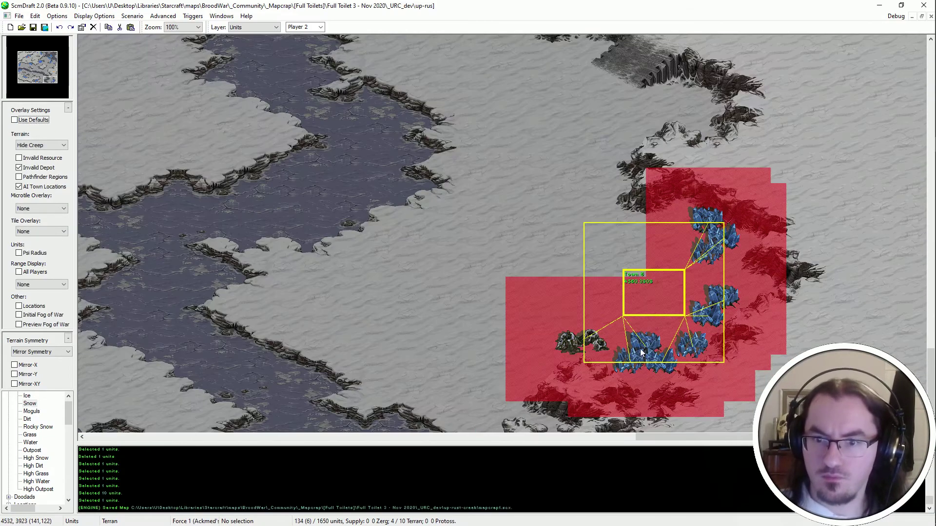
pyautogui.keyDown('ctrl'); pyautogui.scroll(1, 639, 349); pyautogui.keyUp('ctrl')
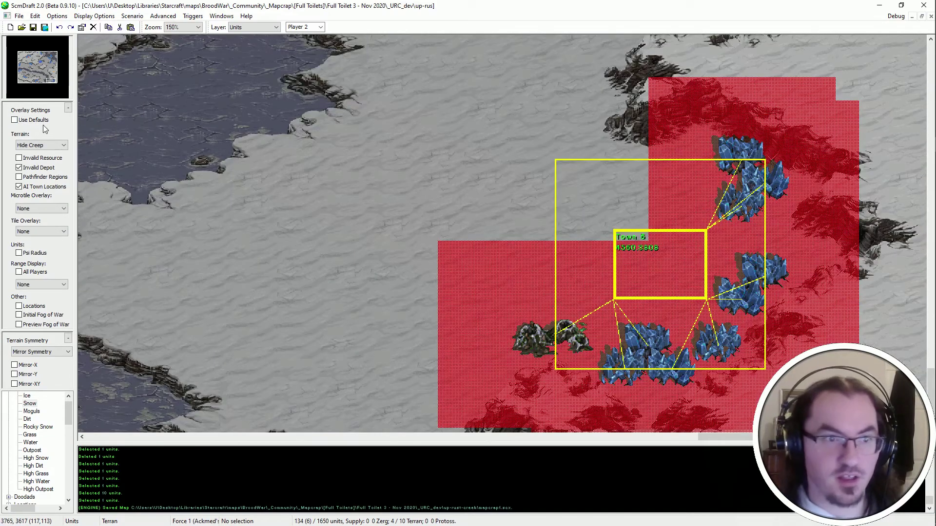
# Restore the default overlay settings and examine the mineral clusters along the northeastern ice shoreline.
pyautogui.click(15, 120)
pyautogui.keyDown('ctrl'); pyautogui.scroll(-3, 587, 272); pyautogui.keyUp('ctrl')
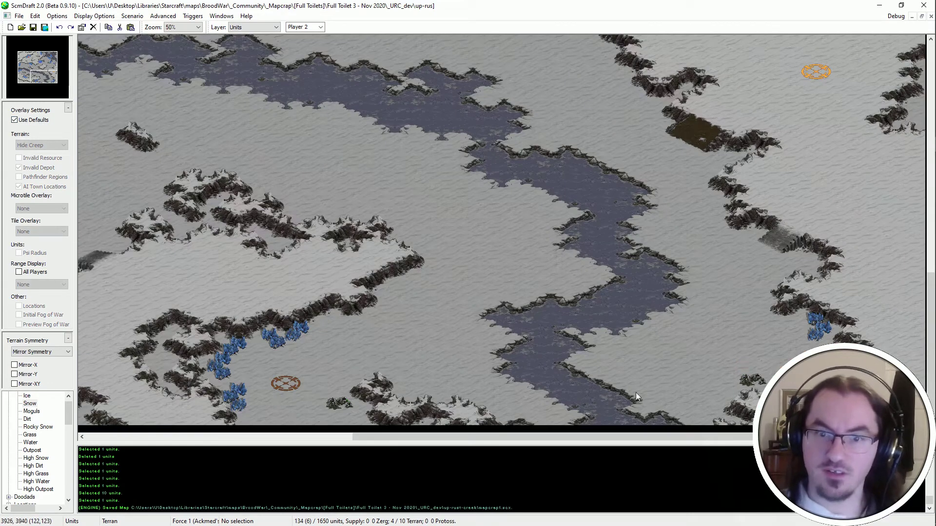
pyautogui.click(755, 392)
pyautogui.scroll(10, 718, 333)
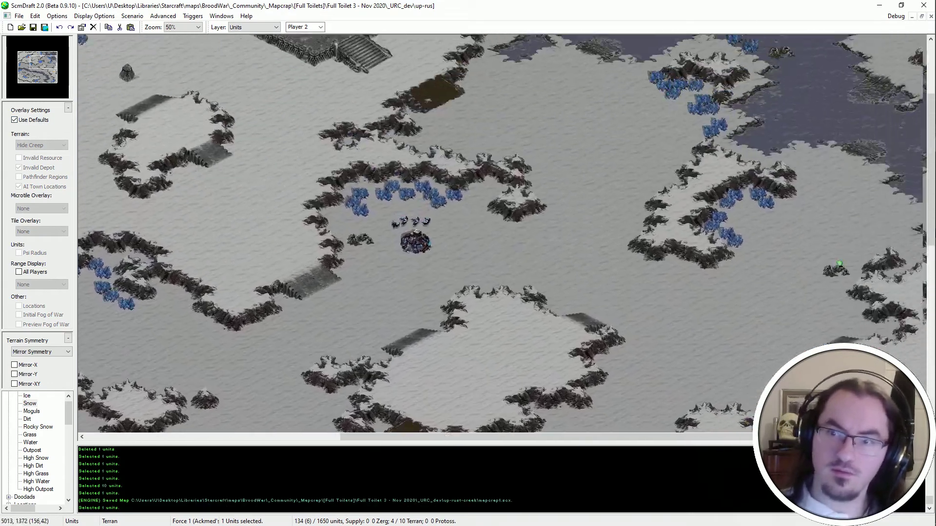
pyautogui.hscroll(5, 754, 217)
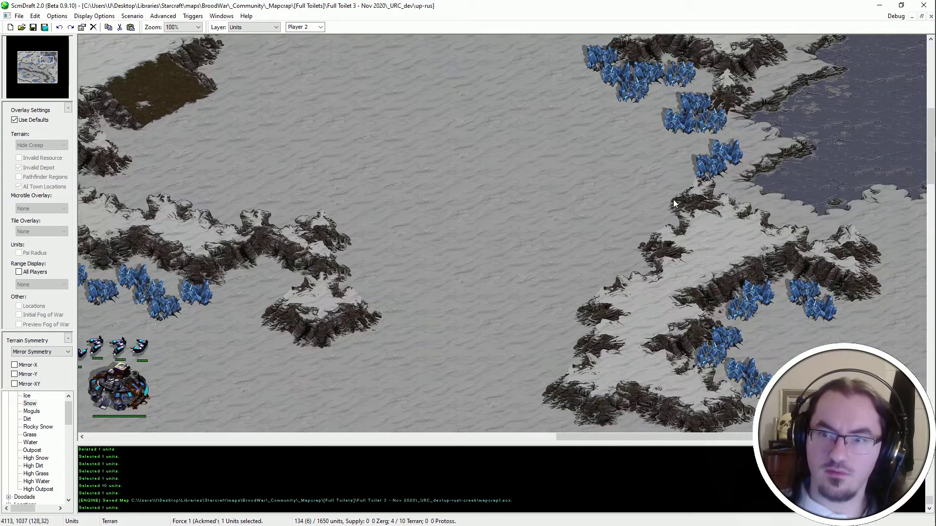
pyautogui.keyDown('ctrl'); pyautogui.scroll(-2, 673, 199); pyautogui.keyUp('ctrl')
pyautogui.keyDown('ctrl'); pyautogui.scroll(2, 673, 102); pyautogui.keyUp('ctrl')
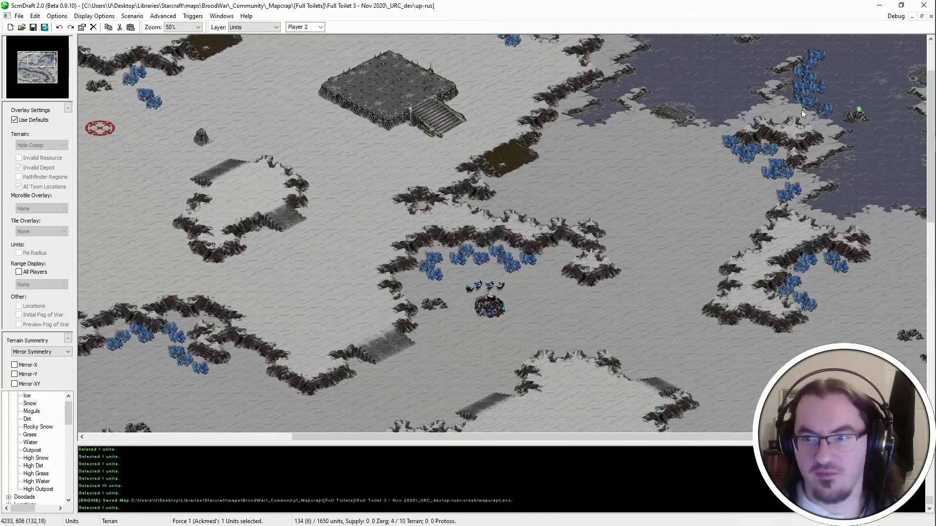
pyautogui.moveTo(797, 108); pyautogui.dragTo(697, 228)
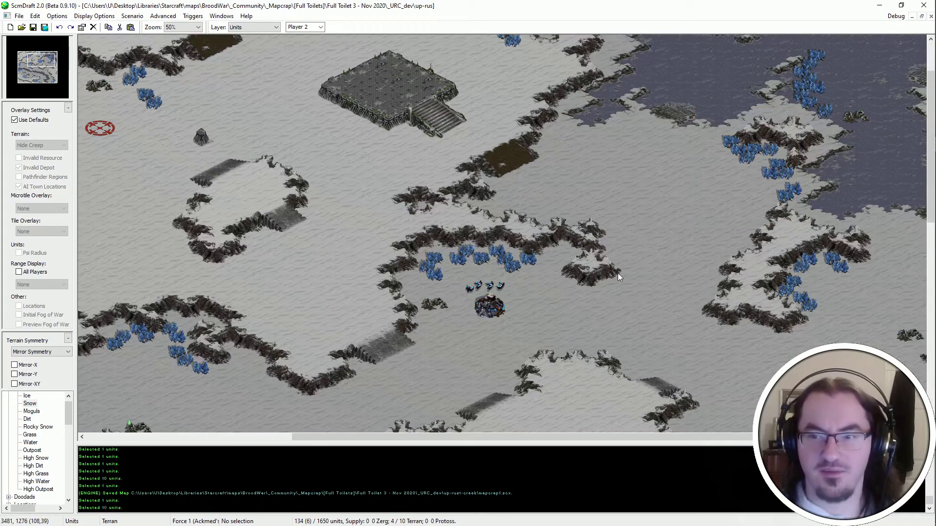
pyautogui.moveTo(623, 273); pyautogui.dragTo(867, 165, button='middle')
pyautogui.moveTo(829, 46); pyautogui.dragTo(789, 130, button='middle')
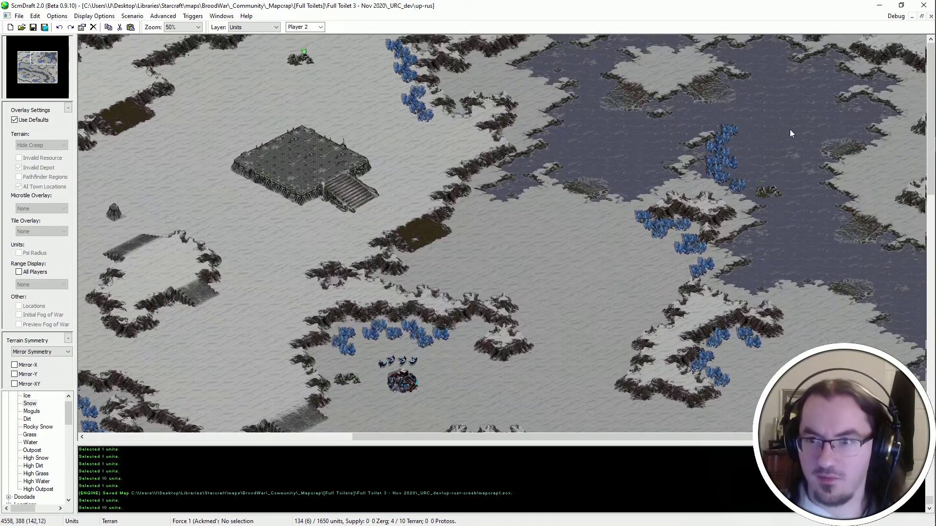
pyautogui.keyDown('ctrl'); pyautogui.scroll(1, 808, 190); pyautogui.keyUp('ctrl')
pyautogui.moveTo(876, 280); pyautogui.dragTo(834, 284, button='middle')
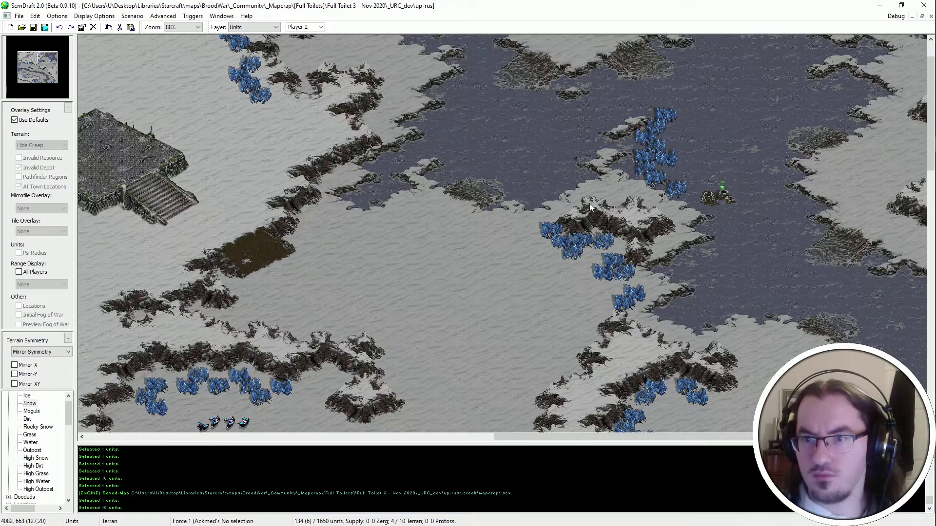
# Delete the mineral cluster southwest of the small cliff by the northeastern ice, keeping the cluster and geyser on the ice.
pyautogui.moveTo(824, 39); pyautogui.dragTo(507, 312)
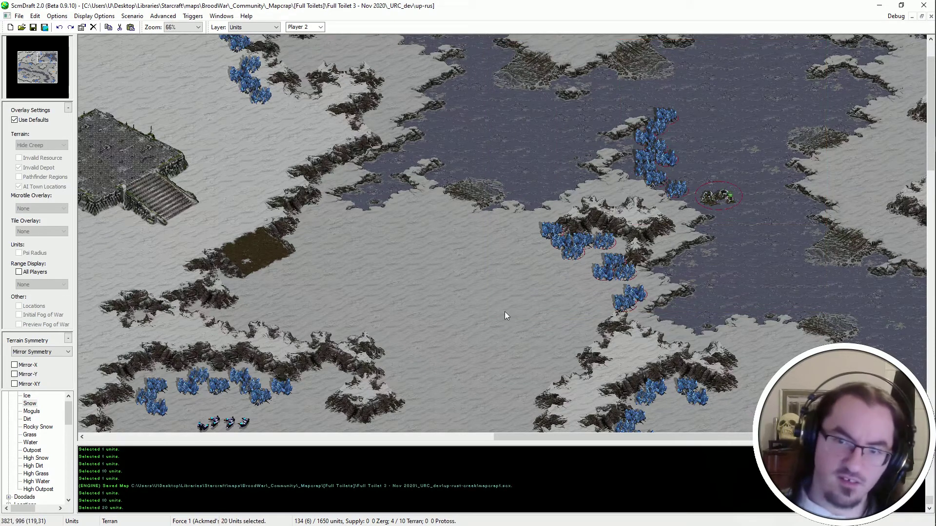
pyautogui.scroll(-1, 505, 311)
pyautogui.scroll(1, 721, 214)
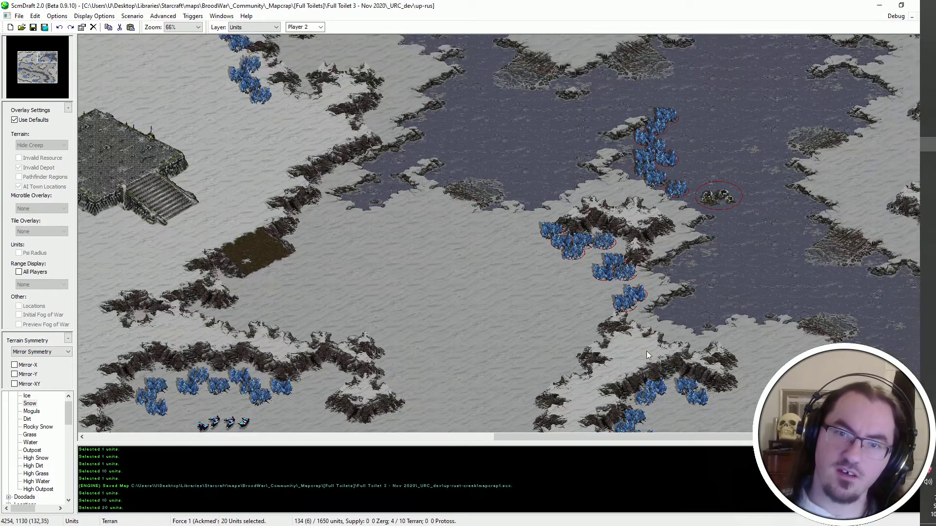
pyautogui.moveTo(667, 193); pyautogui.dragTo(584, 317)
pyautogui.press('Delete')
# Paint a raised High Snow plateau on the open snow southwest of the small cliff and fill the hole inside it.
pyautogui.press('t')
pyautogui.scroll(-2, 648, 336)
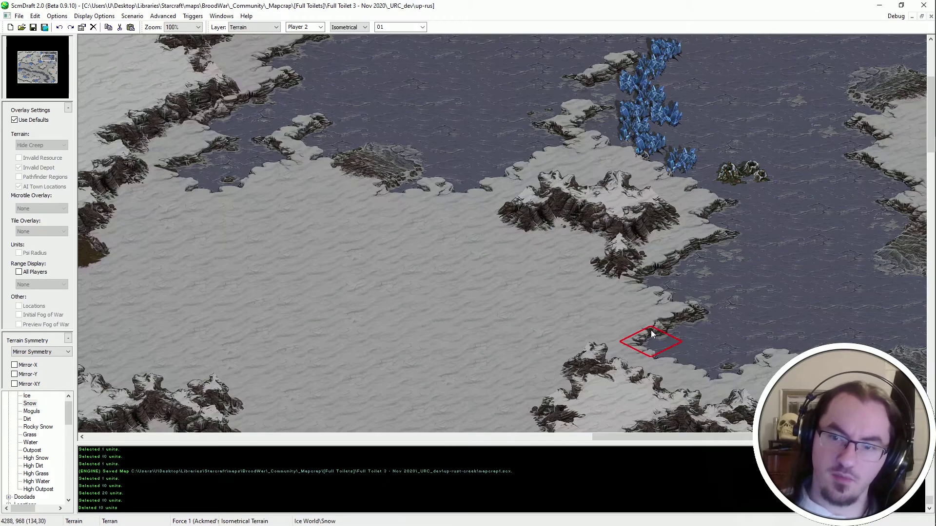
pyautogui.scroll(2, 619, 390)
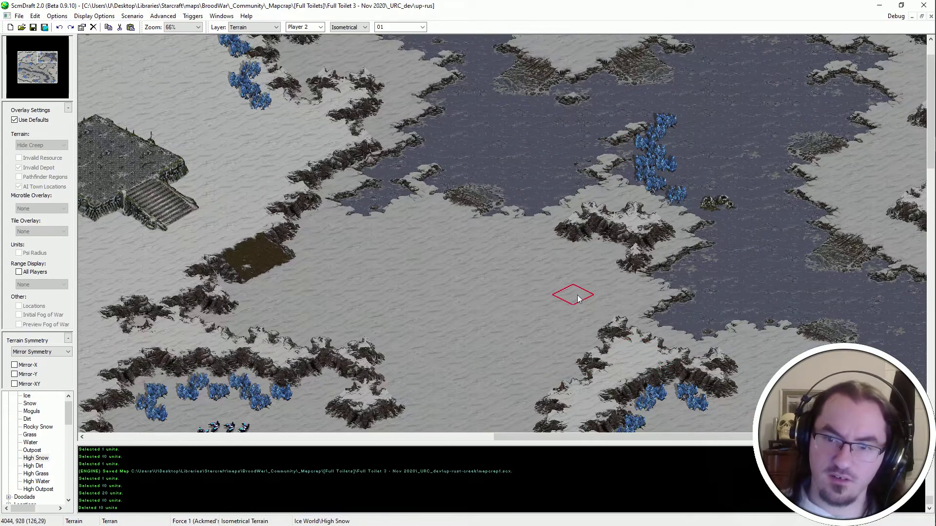
pyautogui.scroll(-2, 543, 333)
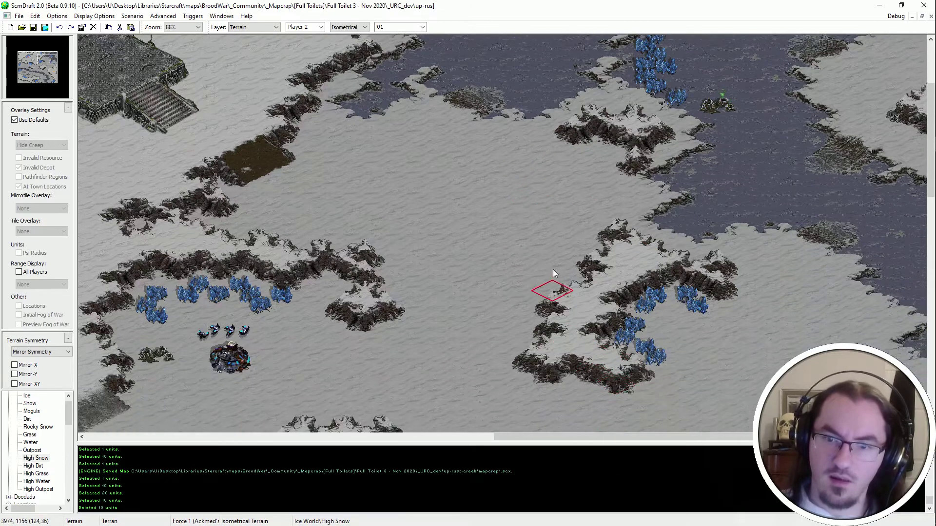
pyautogui.click(490, 194)
pyautogui.moveTo(521, 217)
pyautogui.mouseDown()
pyautogui.moveTo(491, 210)
pyautogui.moveTo(491, 230)
pyautogui.moveTo(561, 259)
pyautogui.moveTo(553, 225)
pyautogui.moveTo(571, 178)
pyautogui.moveTo(485, 151)
pyautogui.moveTo(516, 151)
pyautogui.mouseUp()
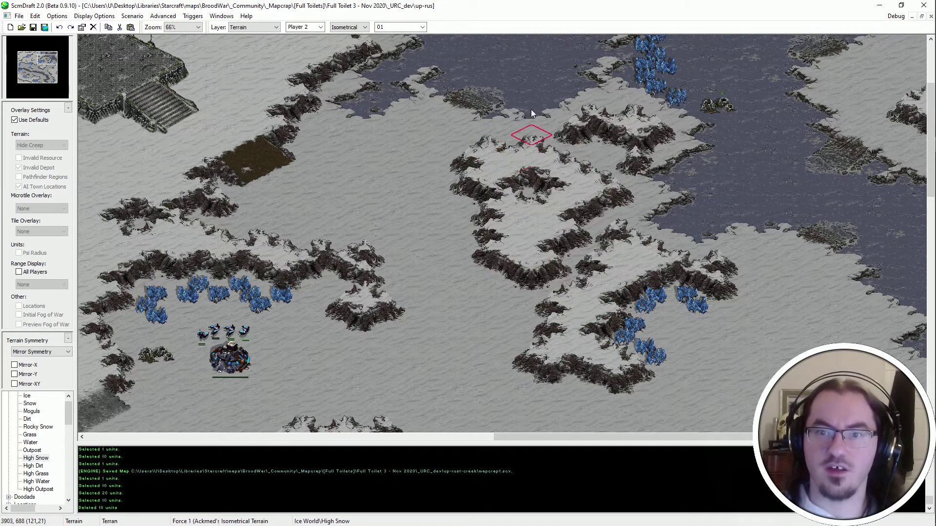
pyautogui.scroll(3, 531, 109)
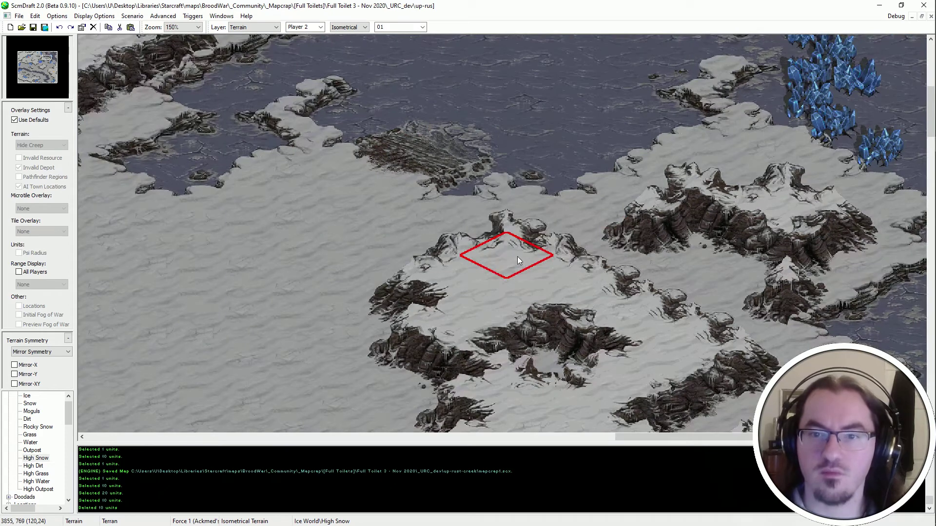
pyautogui.hotkey('ctrl', 'z')
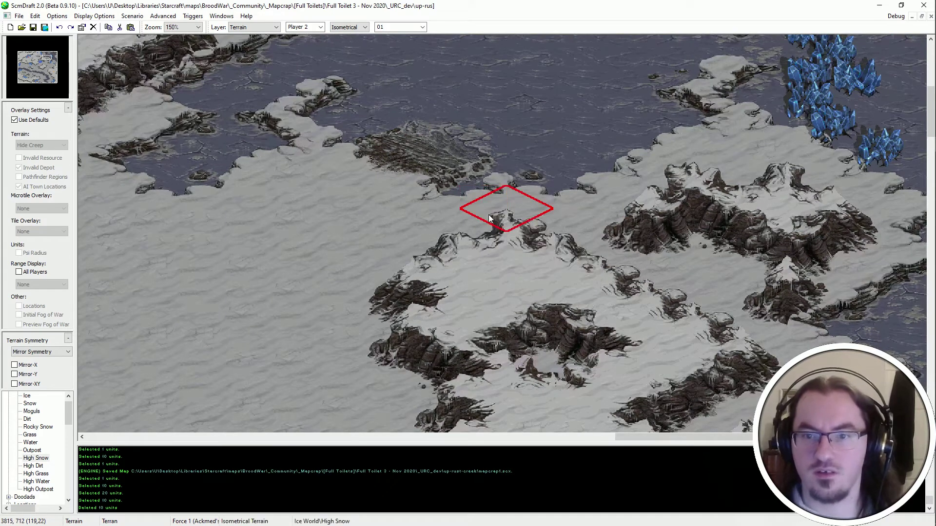
pyautogui.scroll(-2, 489, 215)
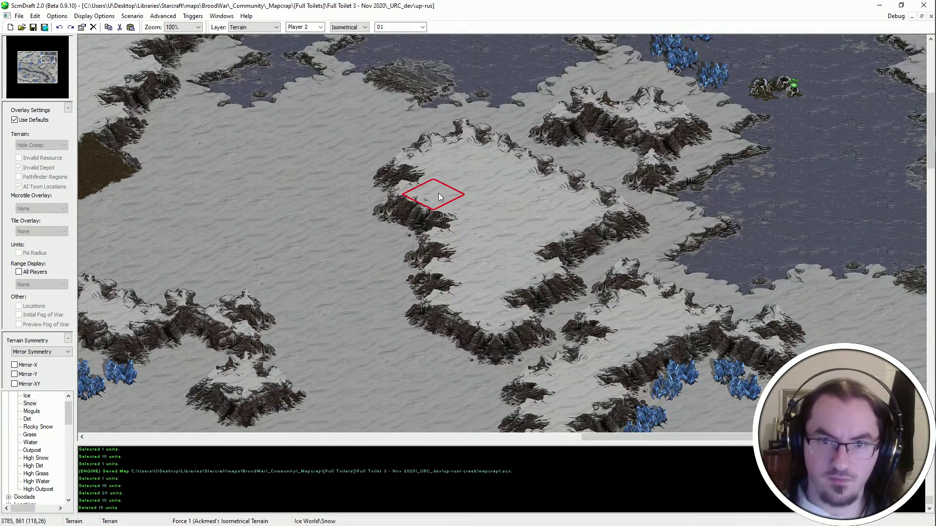
# Extend the plateau's western side with High Snow and trim its edge with Snow into an even diagonal cliff.
pyautogui.click(364, 211)
pyautogui.click(383, 193)
pyautogui.rightClick(340, 273)
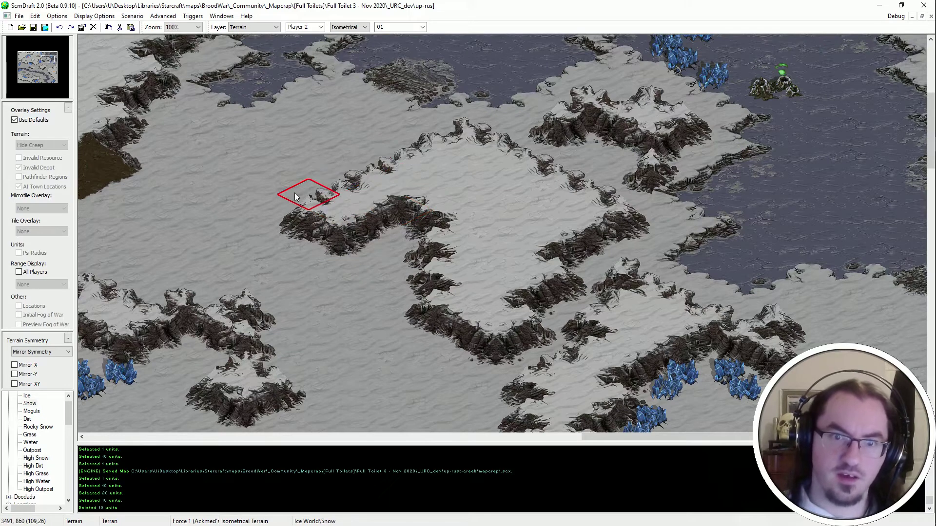
pyautogui.click(312, 195)
pyautogui.click(327, 233)
pyautogui.rightClick(466, 205)
pyautogui.click(416, 242)
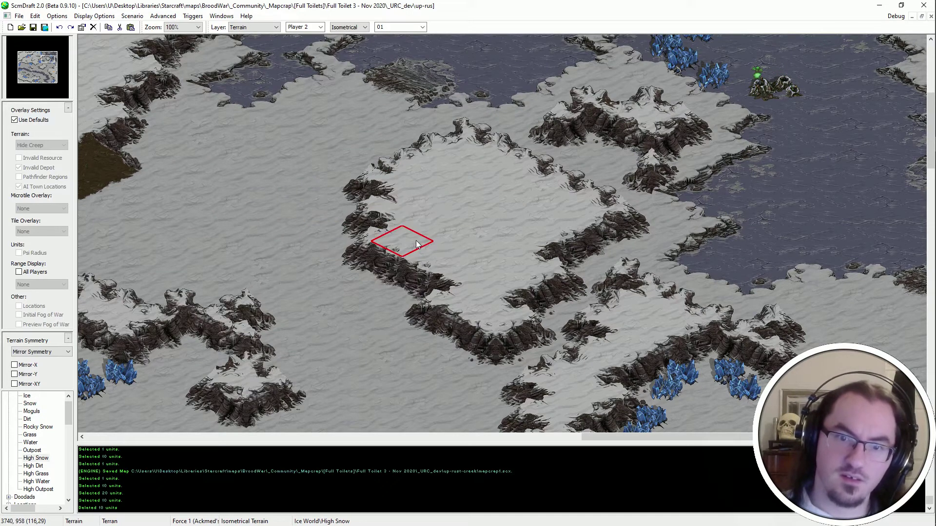
pyautogui.rightClick(366, 317)
pyautogui.click(368, 258)
pyautogui.scroll(2, 402, 193)
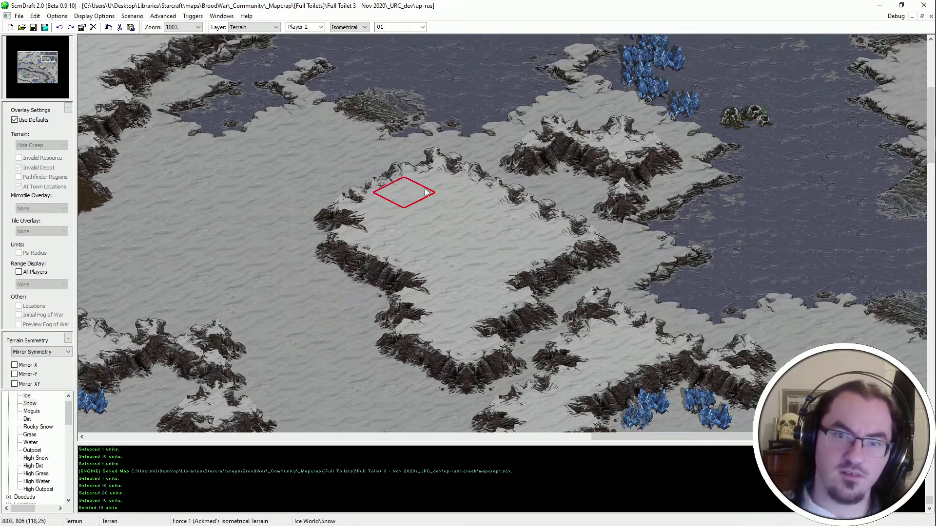
# Reshape the plateau's southern tip with High Snow and Snow so a lane separates it from the southeastern ridge.
pyautogui.moveTo(339, 380); pyautogui.dragTo(361, 344, button='middle')
pyautogui.rightClick(517, 210)
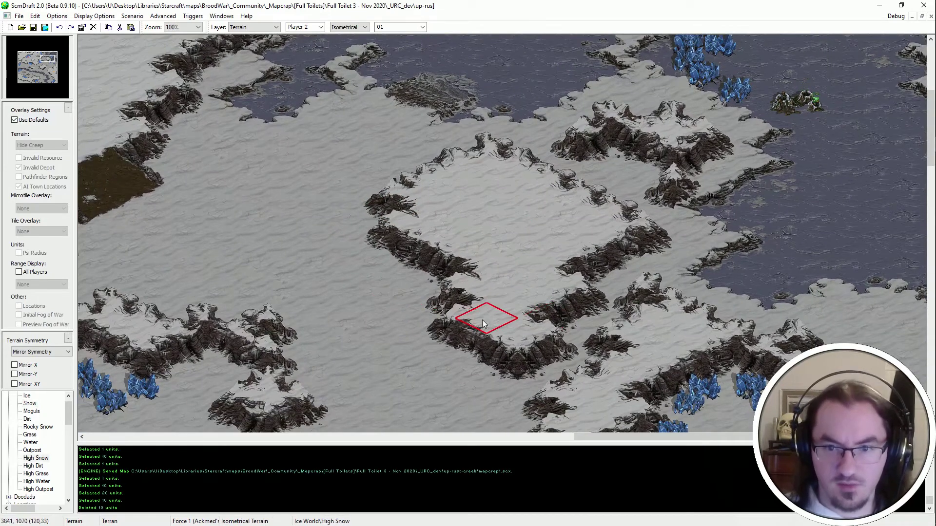
pyautogui.click(458, 315)
pyautogui.scroll(-3, 458, 314)
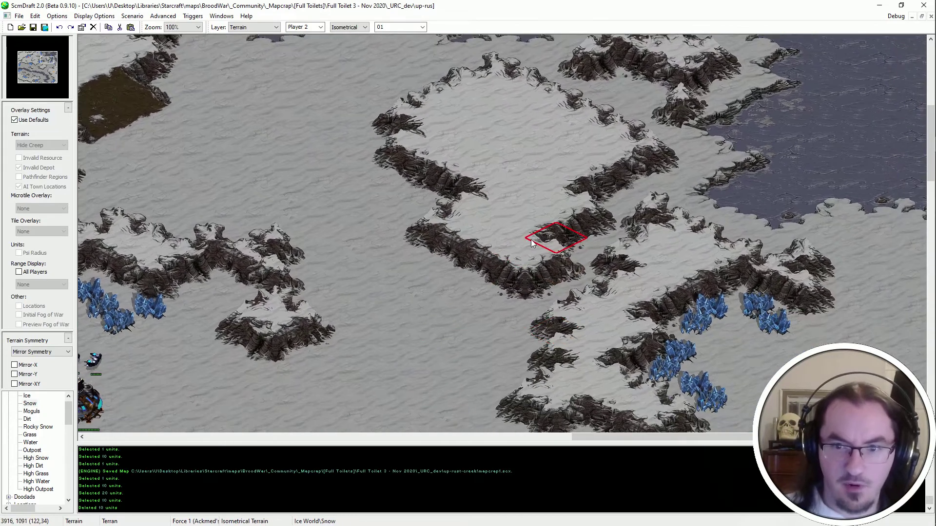
pyautogui.click(590, 256)
pyautogui.rightClick(491, 176)
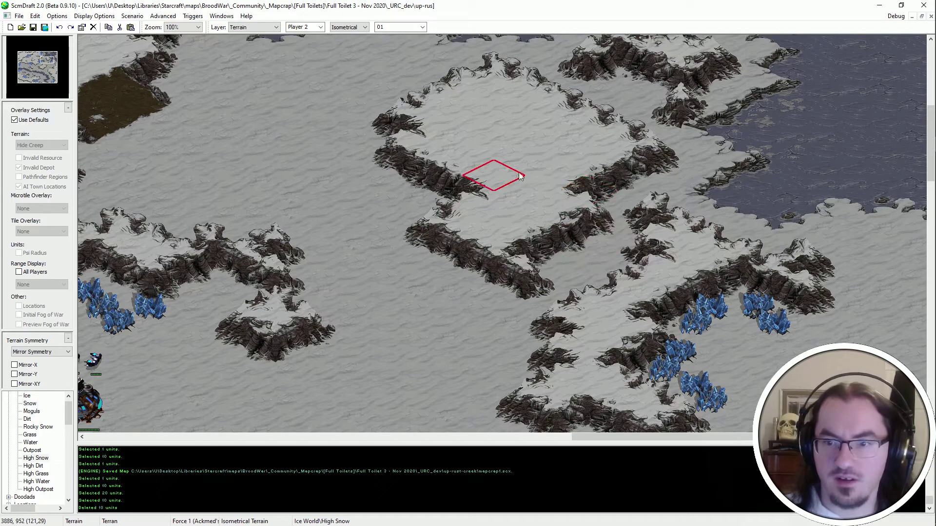
pyautogui.click(640, 263)
# Extend the southeastern ridge with High Snow until it meets the plateau's southern tip, and save the map.
pyautogui.moveTo(697, 362); pyautogui.dragTo(660, 326, button='middle')
pyautogui.rightClick(406, 265)
pyautogui.rightClick(476, 186)
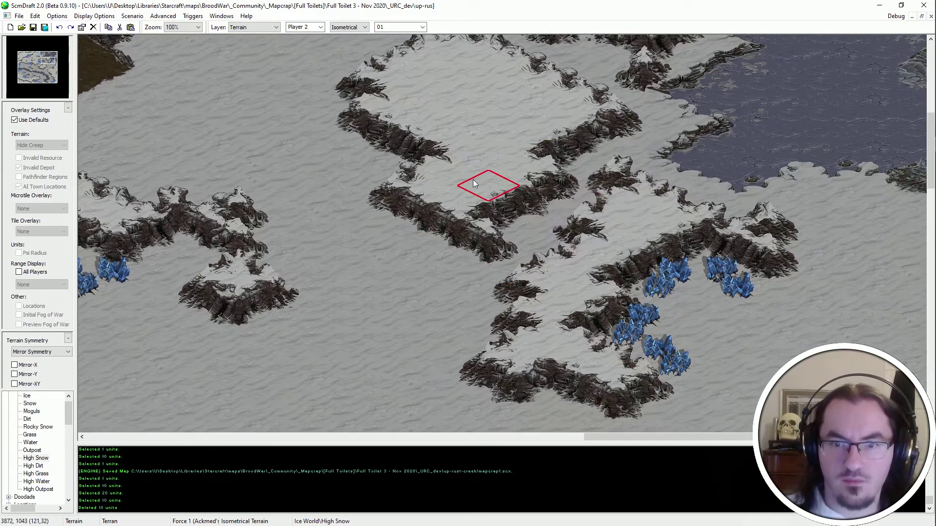
pyautogui.click(483, 277)
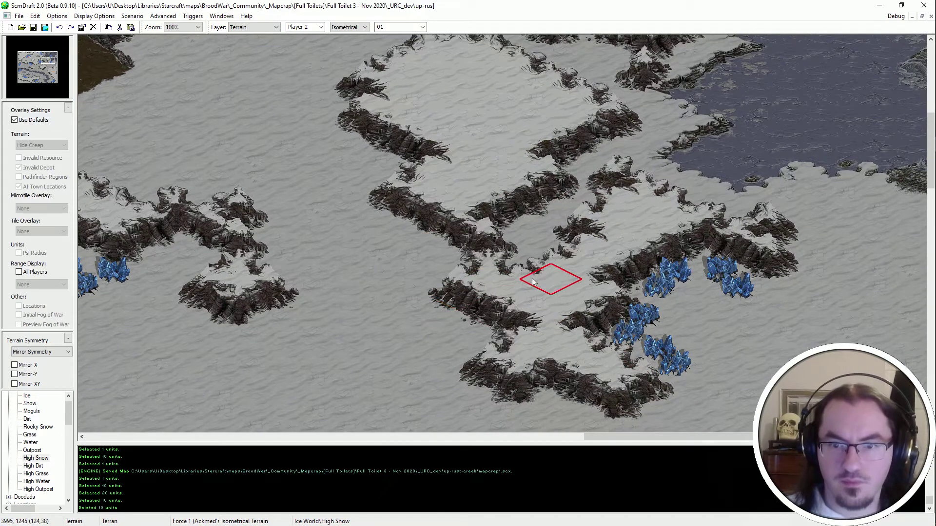
pyautogui.click(551, 278)
pyautogui.hotkey('ctrl', 's')
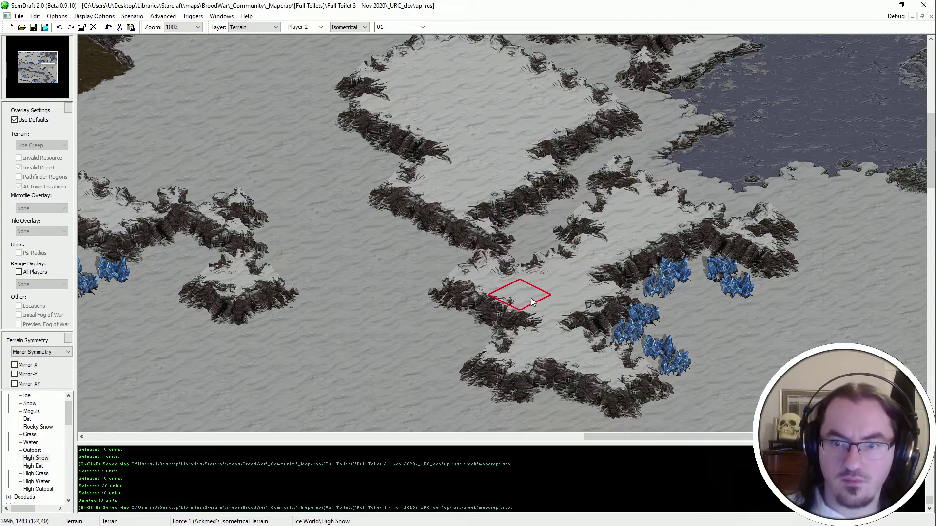
pyautogui.moveTo(354, 264); pyautogui.dragTo(398, 198, button='middle')
pyautogui.hotkey('ctrl', 's')
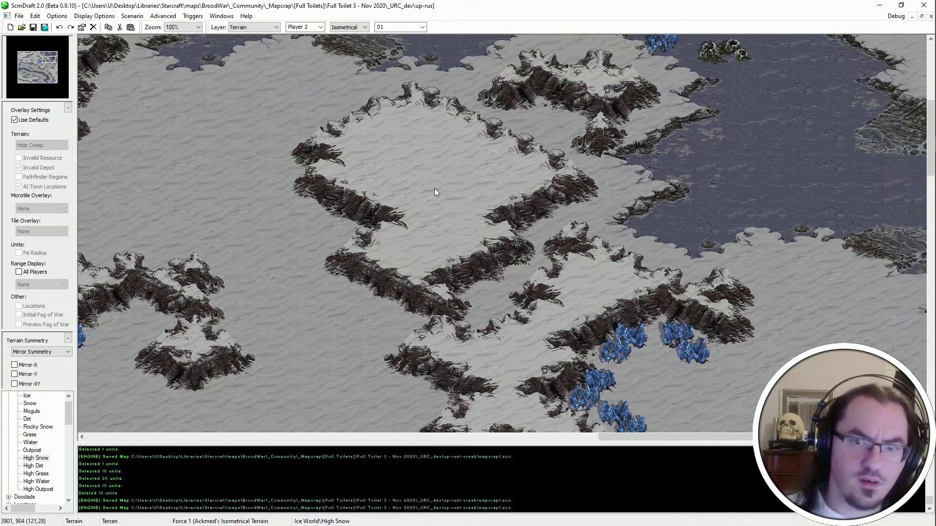
# Refine the notch in the plateau's western cliff using High Snow and Snow, and save the map.
pyautogui.click(345, 243)
pyautogui.rightClick(321, 306)
pyautogui.click(347, 207)
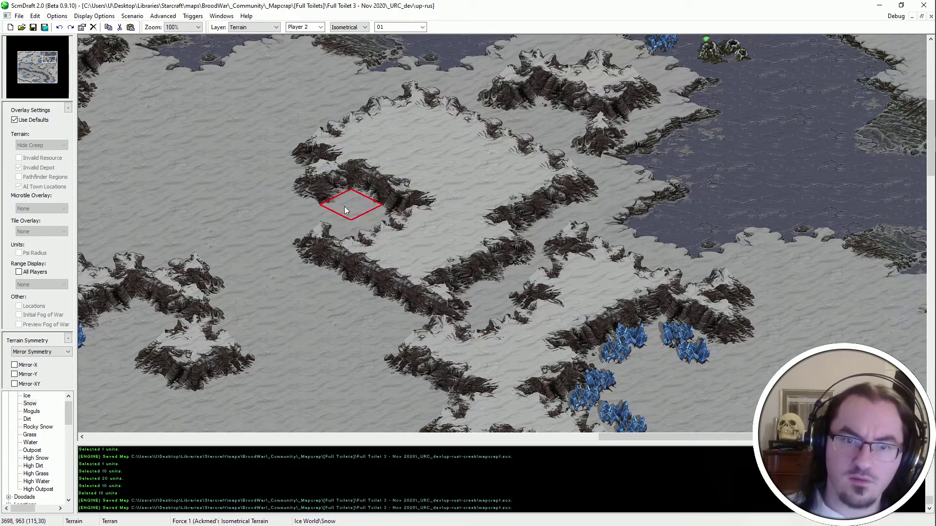
pyautogui.rightClick(442, 171)
pyautogui.click(382, 196)
pyautogui.hotkey('ctrl', 's')
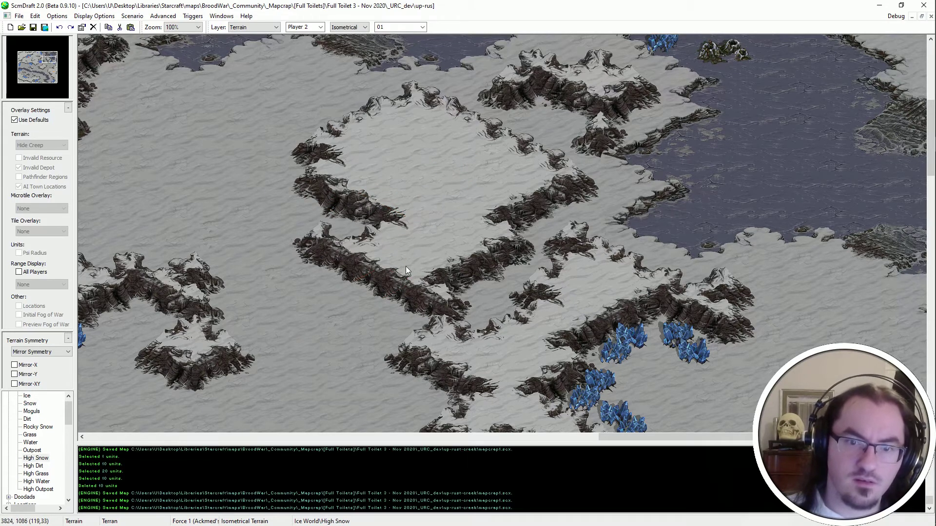
# Place a brown dirt ramp on the plateau's southwestern cliff, trim the cliff tip beside it, and save the map.
pyautogui.moveTo(406, 266); pyautogui.dragTo(271, 296, button='middle')
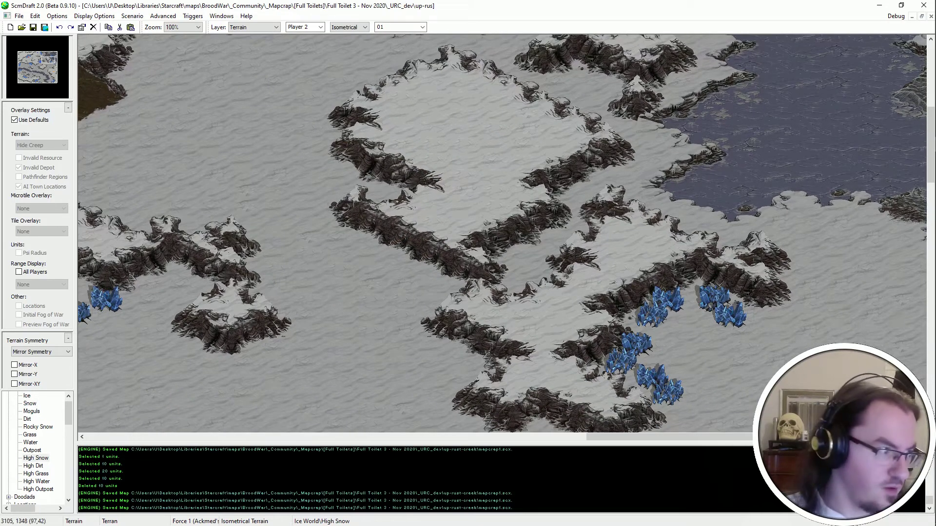
pyautogui.click(399, 252)
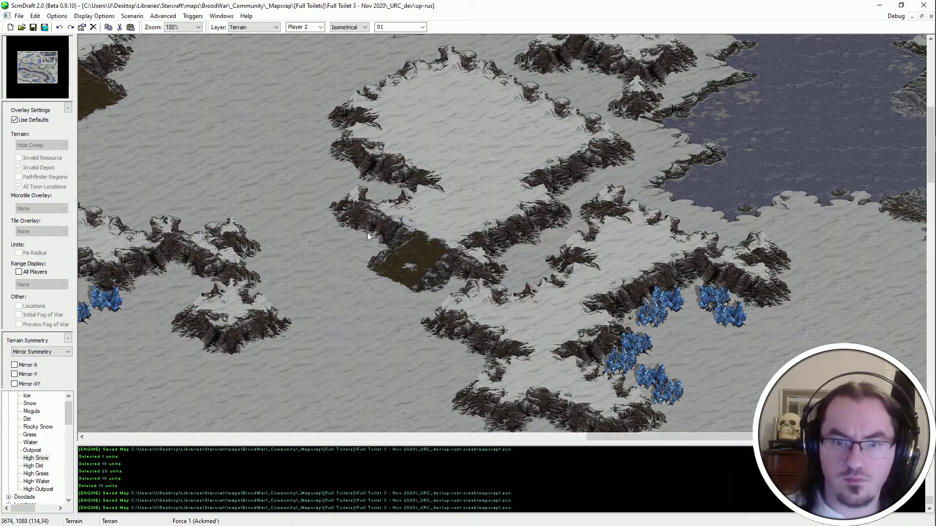
pyautogui.moveTo(626, 257); pyautogui.dragTo(589, 235, button='middle')
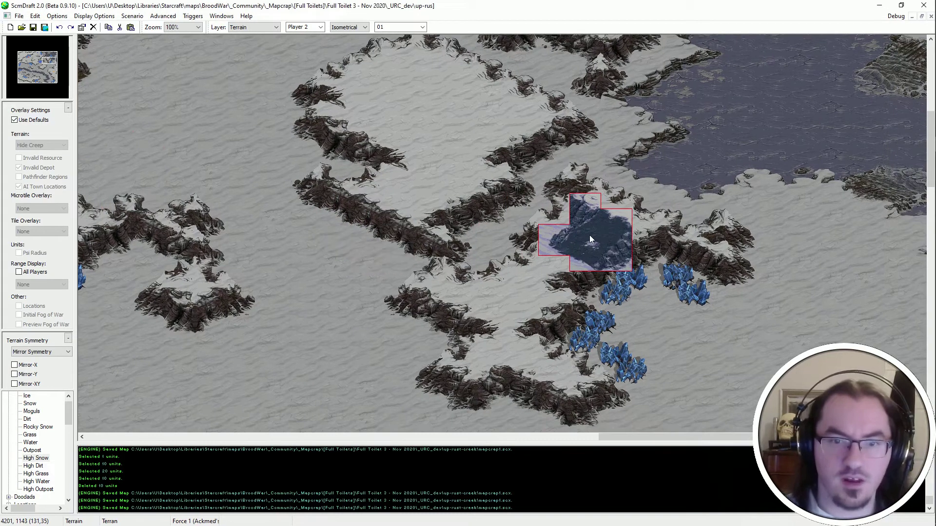
pyautogui.click(369, 228)
pyautogui.moveTo(519, 218); pyautogui.dragTo(566, 247, button='middle')
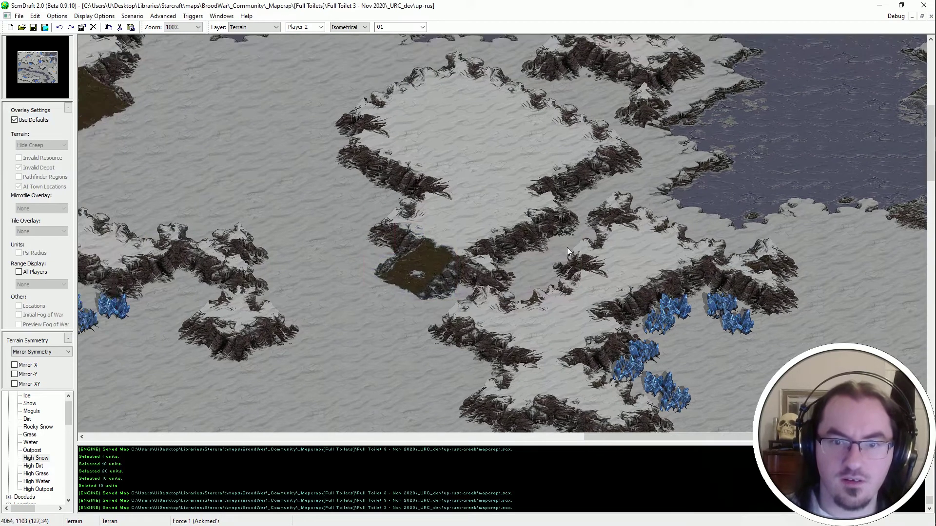
pyautogui.hotkey('ctrl', 's')
# Place a grey snow ramp on the plateau's northwestern edge and save the map.
pyautogui.moveTo(526, 158); pyautogui.dragTo(661, 297, button='middle')
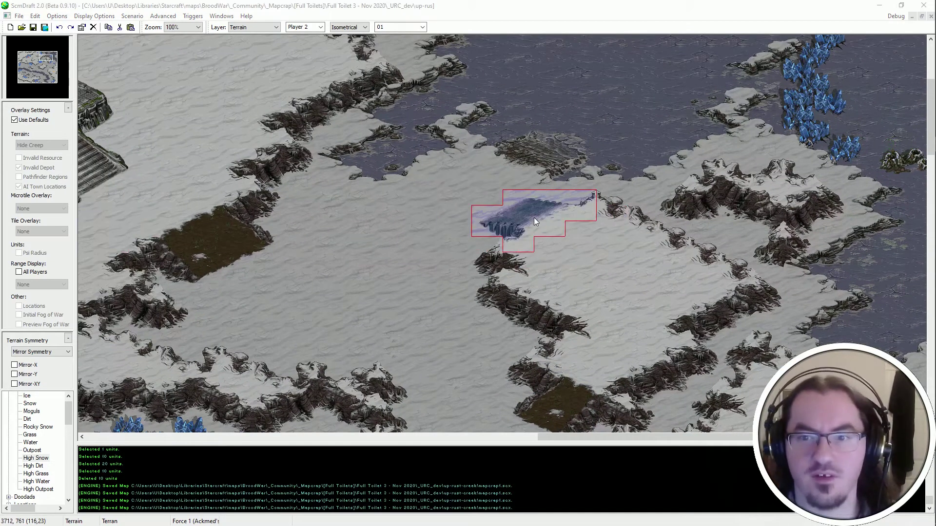
pyautogui.click(533, 217)
pyautogui.moveTo(722, 265); pyautogui.dragTo(700, 244, button='middle')
pyautogui.keyDown('ctrl'); pyautogui.scroll(-1, 700, 246); pyautogui.keyUp('ctrl')
pyautogui.hotkey('ctrl', 's')
pyautogui.moveTo(801, 340); pyautogui.dragTo(748, 307, button='middle')
pyautogui.keyDown('ctrl'); pyautogui.scroll(1, 429, 80); pyautogui.keyUp('ctrl')
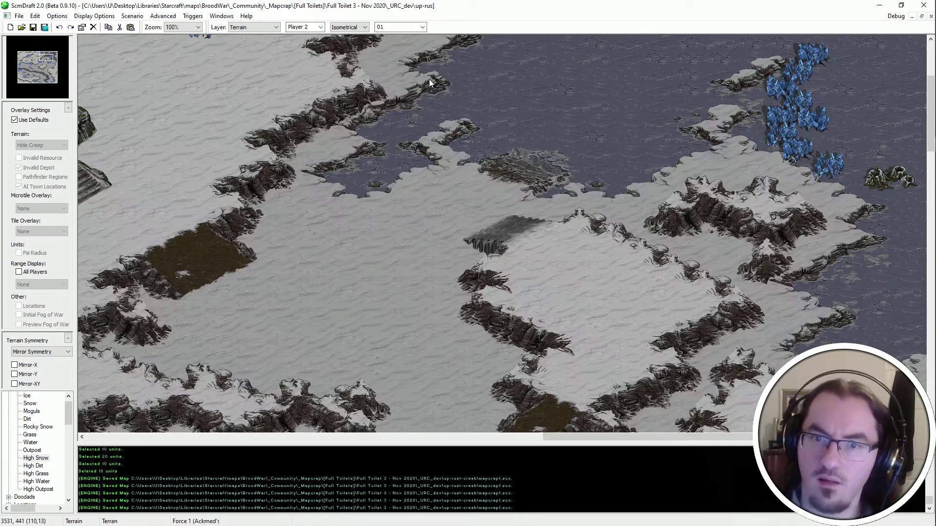
# Copy the textured shore ramp north of the plateau's grey ramp, and undo its placement on the ice shoreline.
pyautogui.click(459, 141)
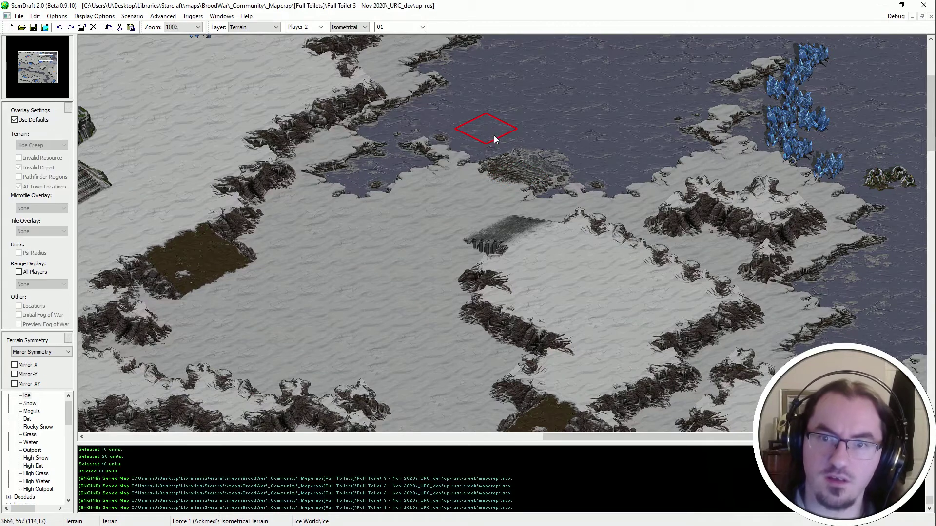
pyautogui.scroll(1, 488, 139)
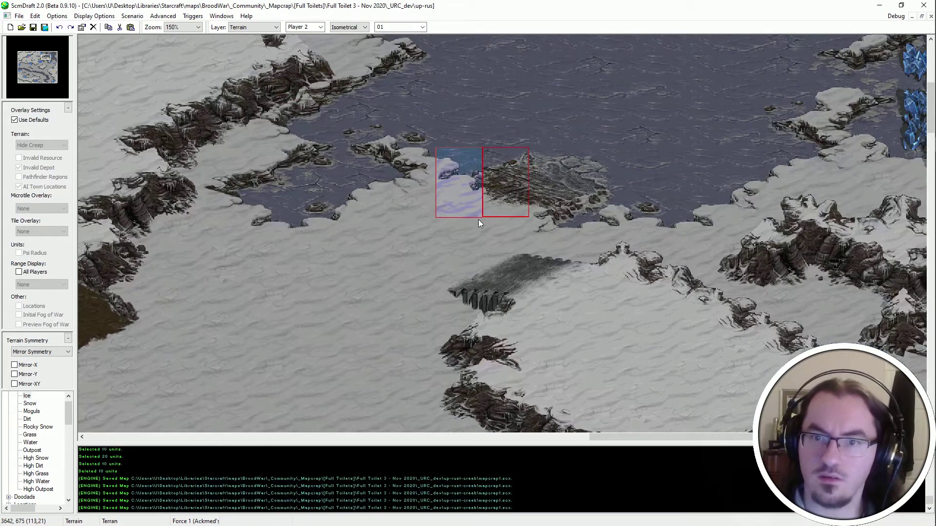
pyautogui.moveTo(479, 222); pyautogui.dragTo(553, 200)
pyautogui.click(522, 250)
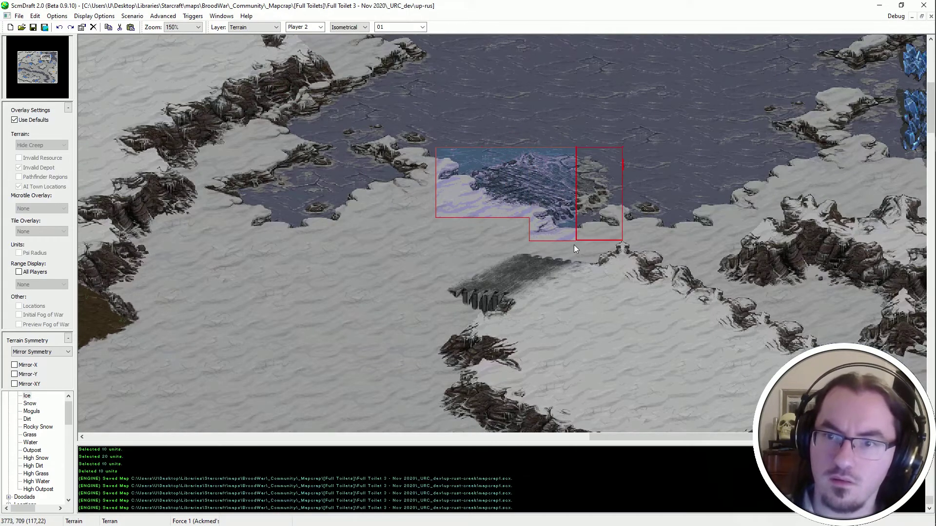
pyautogui.hotkey('ctrl', 'z')
pyautogui.hotkey('ctrl', 'z')
pyautogui.hotkey('ctrl', 'z')
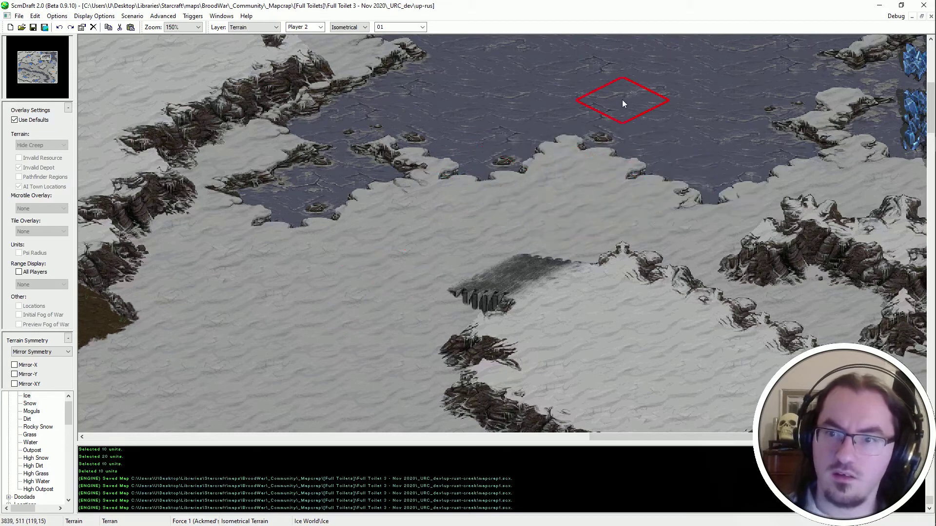
# Reshape the shoreline with Ice and Snow, and paste the copied shore ramp slightly farther northwest.
pyautogui.hotkey('ctrl', 'y')
pyautogui.hotkey('ctrl', 'y')
pyautogui.hotkey('ctrl', 'y')
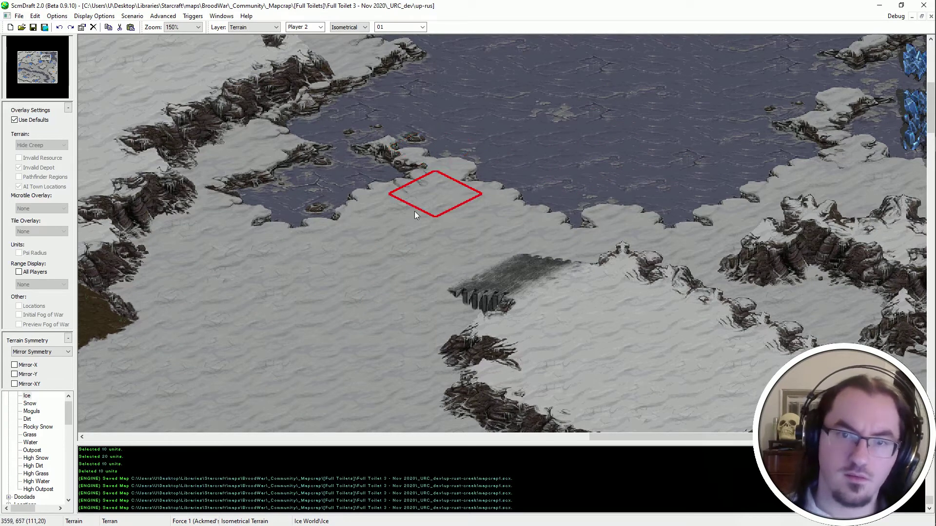
pyautogui.click(406, 174)
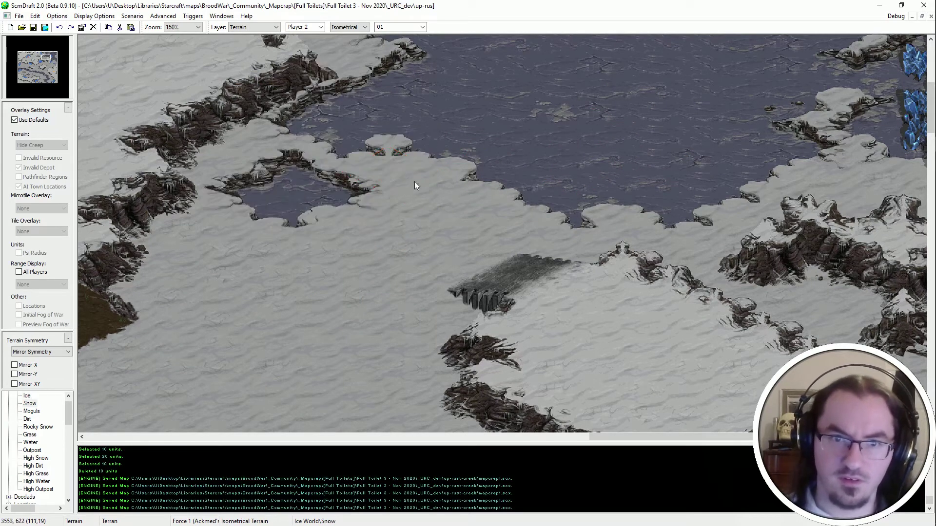
pyautogui.hotkey('ctrl', 'v')
pyautogui.click(481, 172)
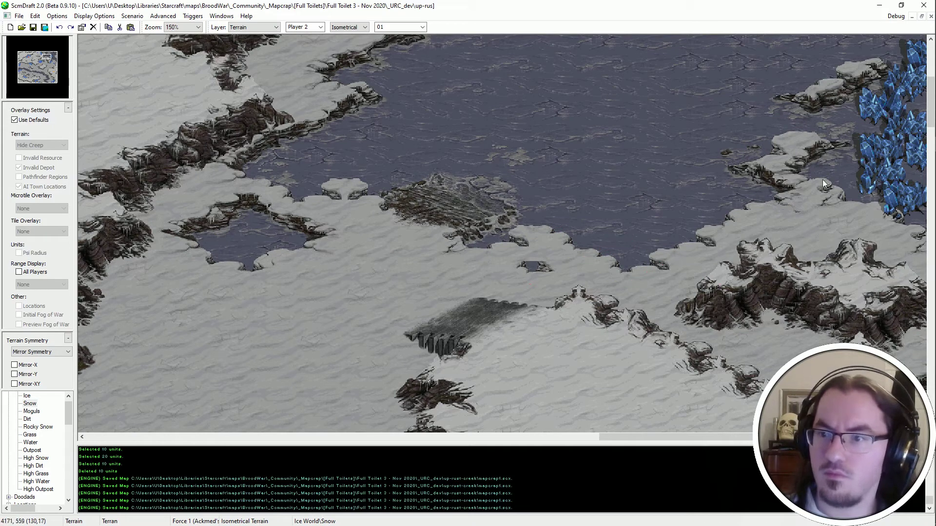
pyautogui.hotkey('ctrl', 'v')
pyautogui.click(610, 259)
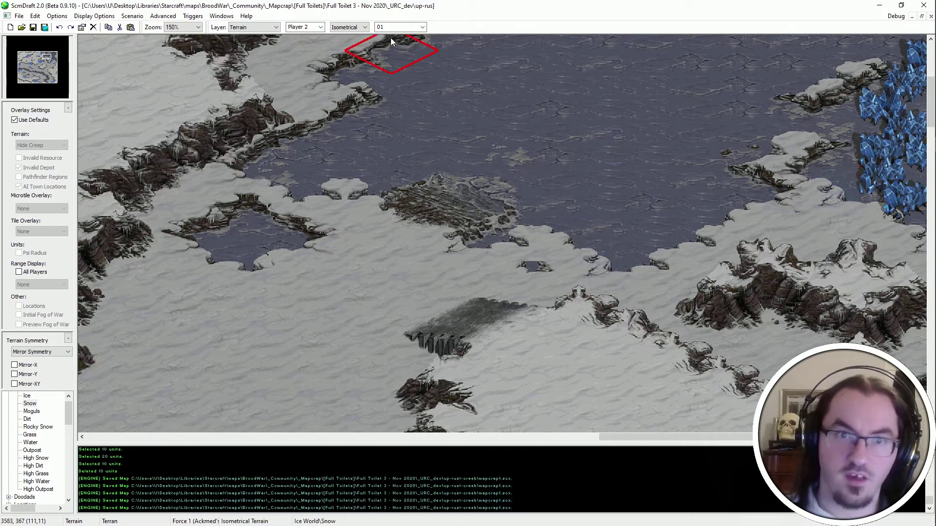
# Try filling the small ice pond west of the shore ramp with Snow.
pyautogui.click(361, 27)
pyautogui.click(351, 42)
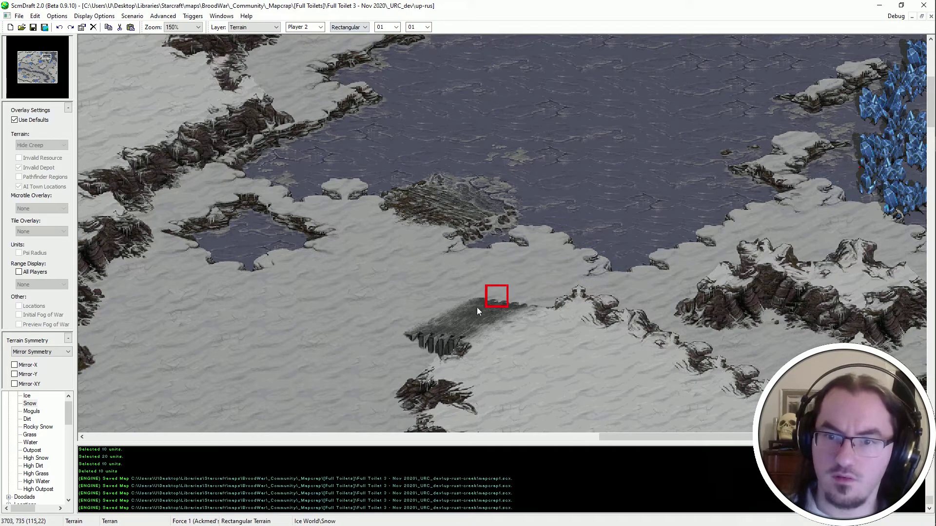
pyautogui.scroll(1, 354, 28)
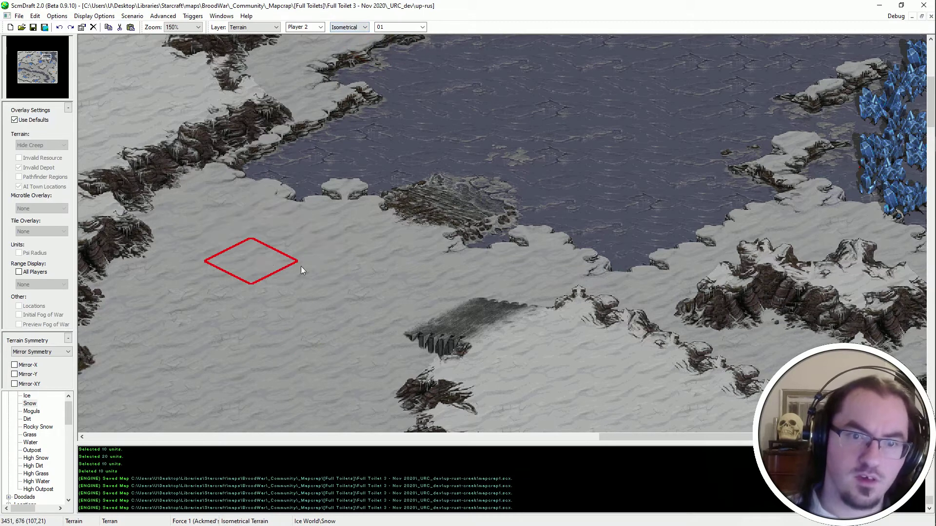
pyautogui.click(268, 217)
pyautogui.moveTo(308, 236); pyautogui.dragTo(343, 258, button='middle')
# Save the map with the reworked shoreline and repositioned shore ramp.
pyautogui.hotkey('ctrl', 's')
pyautogui.scroll(-1, 295, 316)
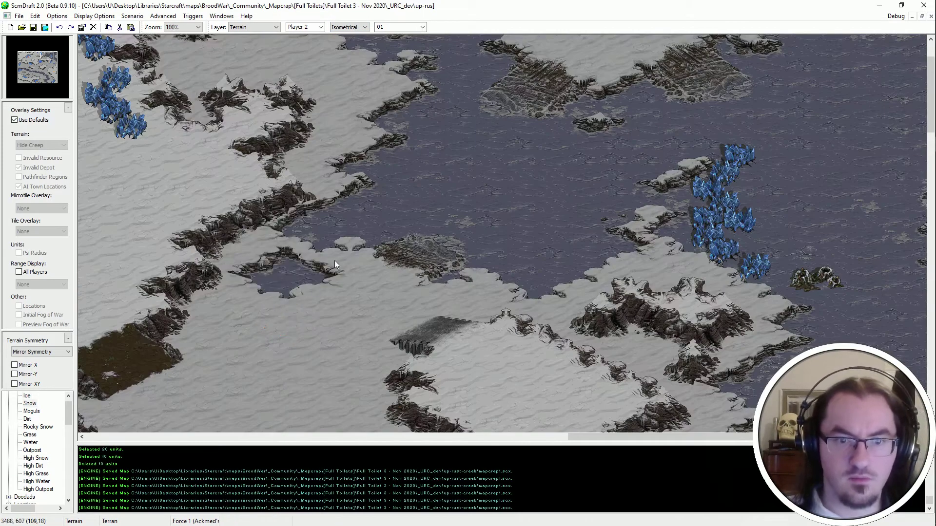
pyautogui.scroll(-1, 298, 336)
pyautogui.click(365, 437)
pyautogui.scroll(1, 635, 215)
pyautogui.hotkey('ctrl', 's')
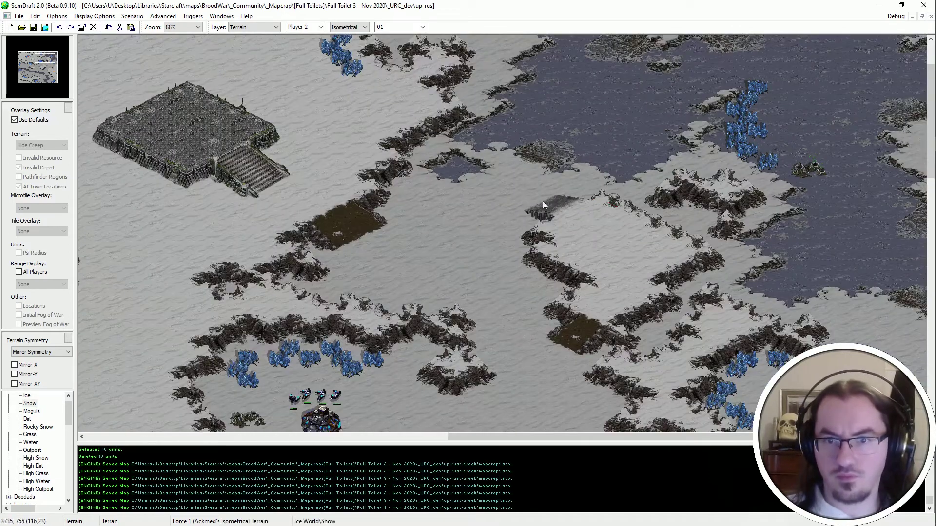
# Replace the small ice pond west of the shore ramp with a small High Snow peak, and save the map.
pyautogui.click(438, 174)
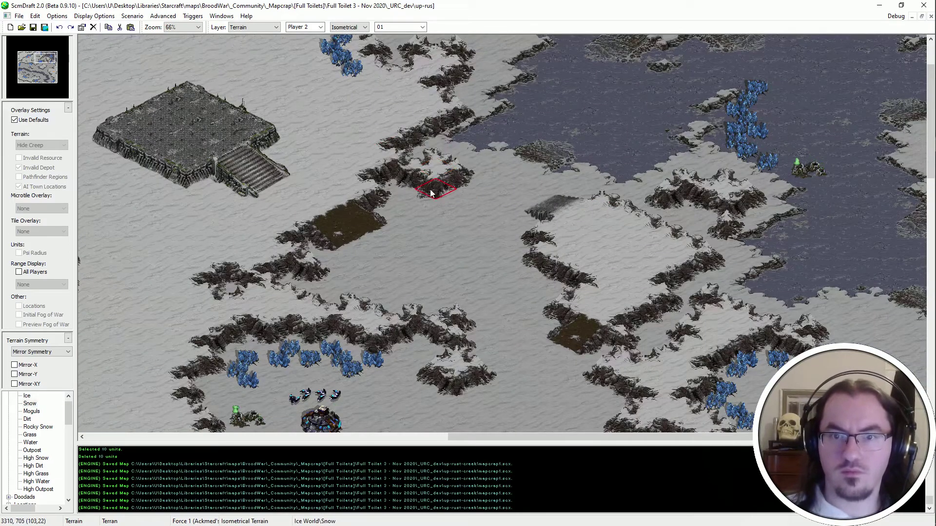
pyautogui.scroll(1, 528, 107)
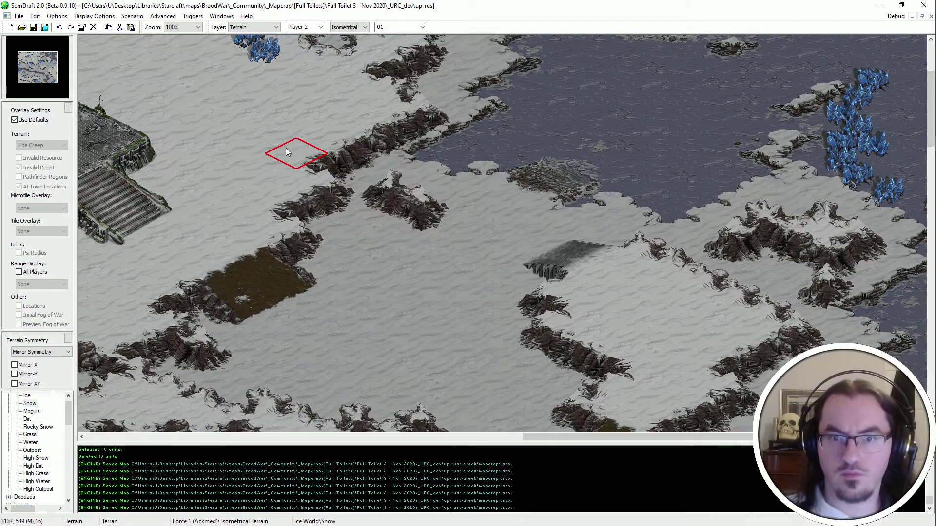
pyautogui.scroll(-1, 307, 151)
pyautogui.hotkey('ctrl', 's')
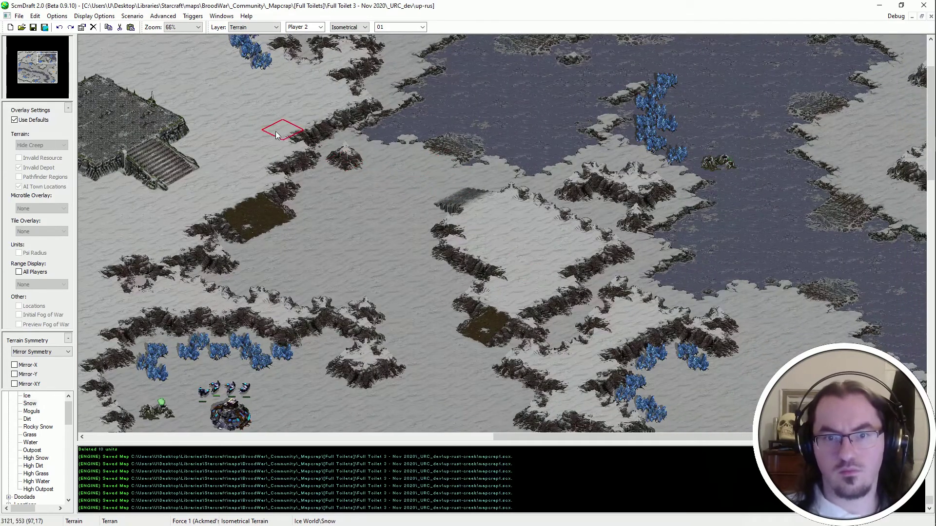
# Trim the High Snow outcrop east of the player base's mineral line with Snow, leaving a small spur beside the cliff.
pyautogui.scroll(-1, 537, 146)
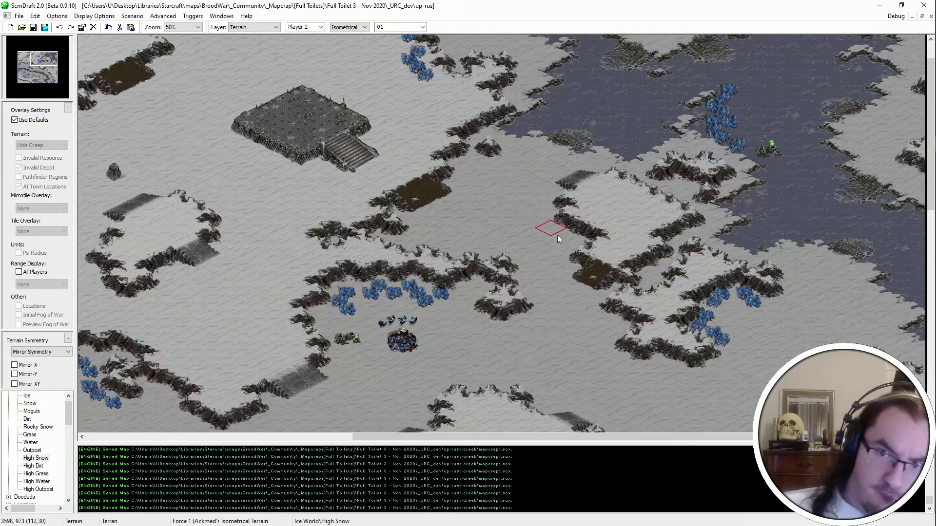
pyautogui.press('Down')
pyautogui.press('Down')
pyautogui.press('Down')
pyautogui.scroll(2, 552, 201)
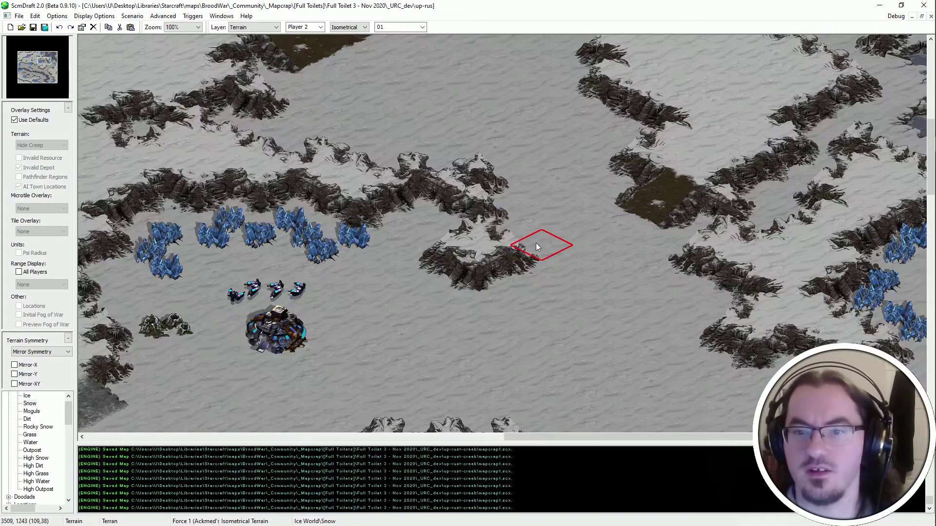
pyautogui.click(509, 232)
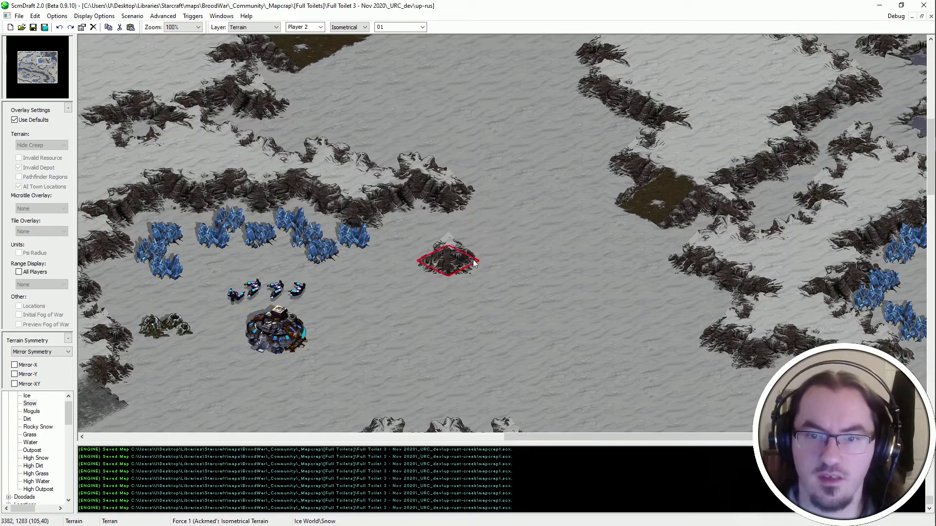
pyautogui.click(449, 230)
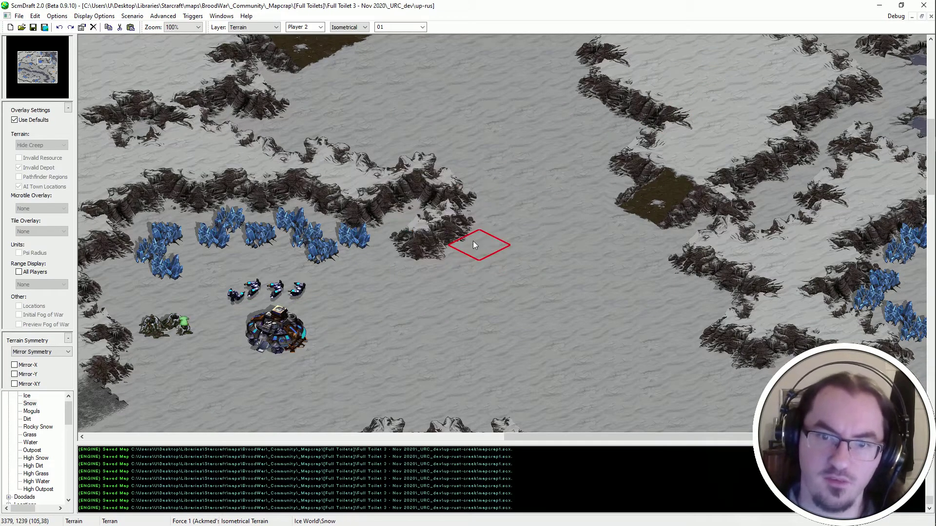
pyautogui.scroll(-2, 667, 122)
pyautogui.scroll(2, 662, 167)
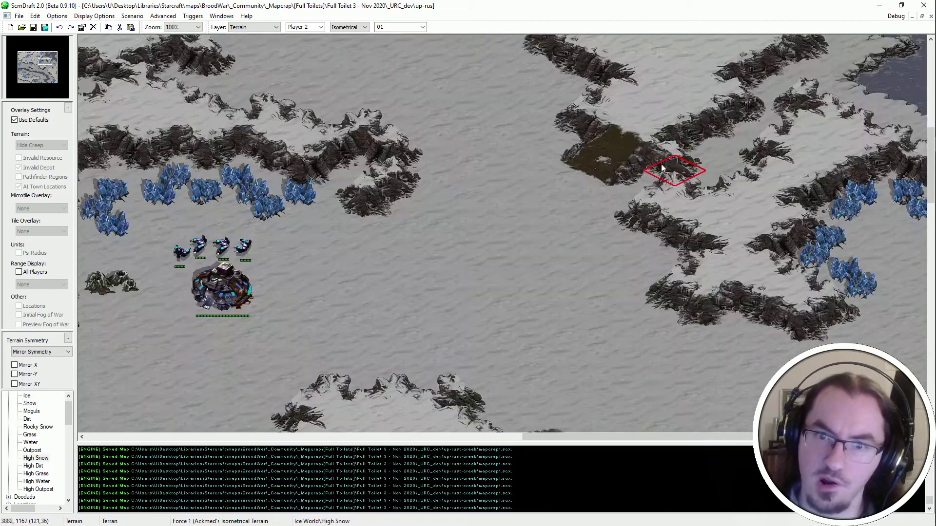
# Place a small High Snow peak in the open snow just north of the southern plateau's northern cliff.
pyautogui.click(385, 220)
pyautogui.hotkey('ctrl', 'z')
pyautogui.click(404, 235)
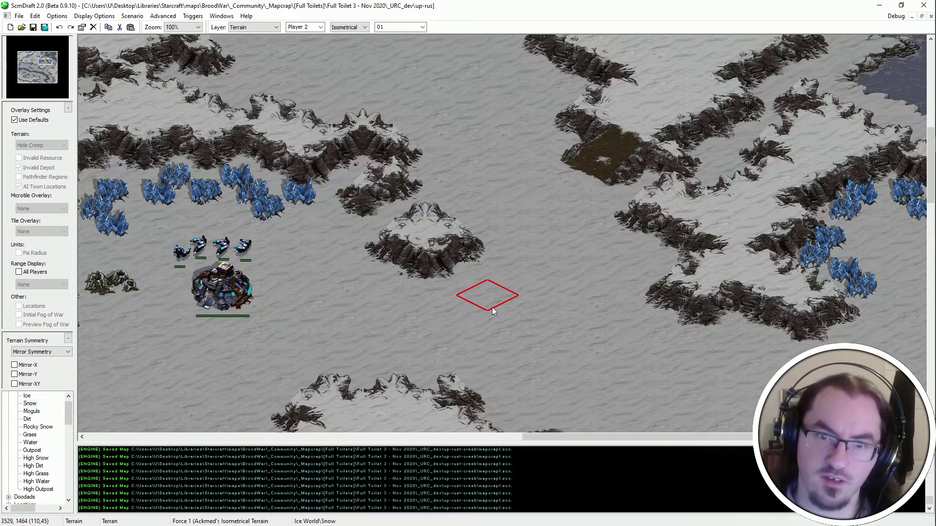
pyautogui.keyDown('shift'); pyautogui.moveTo(453, 207); pyautogui.dragTo(403, 245); pyautogui.keyUp('shift')
pyautogui.hotkey('ctrl', 'c')
pyautogui.hotkey('ctrl', 'z')
pyautogui.hotkey('ctrl', 'v')
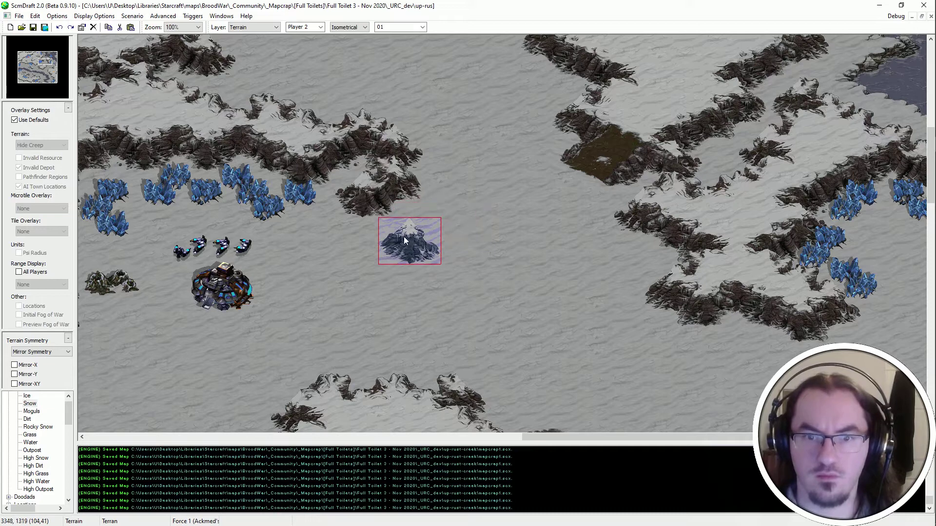
pyautogui.click(390, 239)
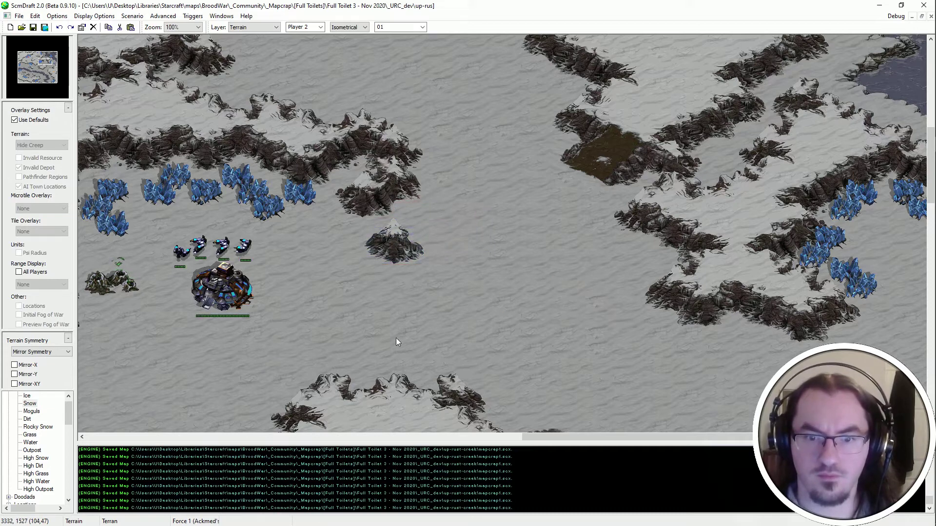
pyautogui.click(396, 356)
pyautogui.scroll(-2, 451, 363)
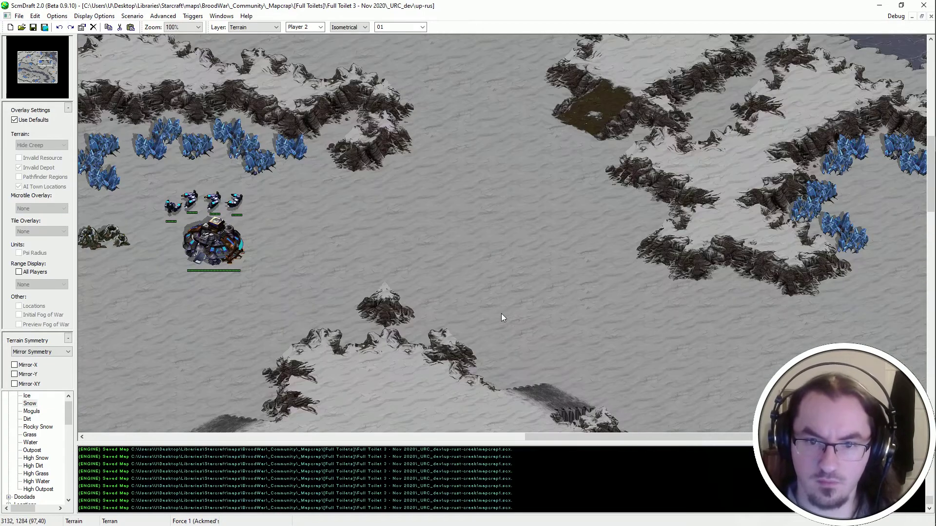
pyautogui.keyDown('ctrl'); pyautogui.scroll(-1, 502, 315); pyautogui.keyUp('ctrl')
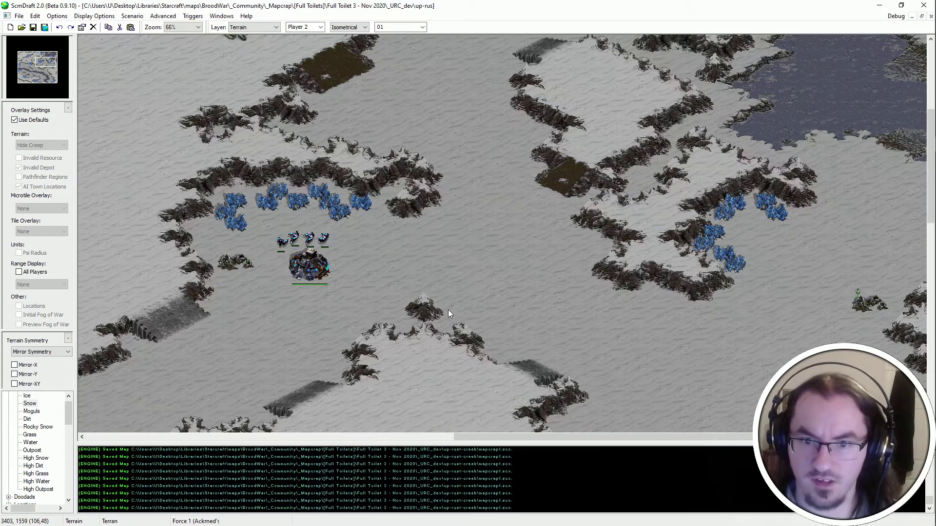
pyautogui.click(468, 314)
# Reshape the northeast plateau's northeastern cliff with Snow and High Snow, cutting a notch into its edge.
pyautogui.moveTo(598, 55); pyautogui.dragTo(473, 366, button='middle')
pyautogui.moveTo(720, 110); pyautogui.dragTo(690, 198, button='middle')
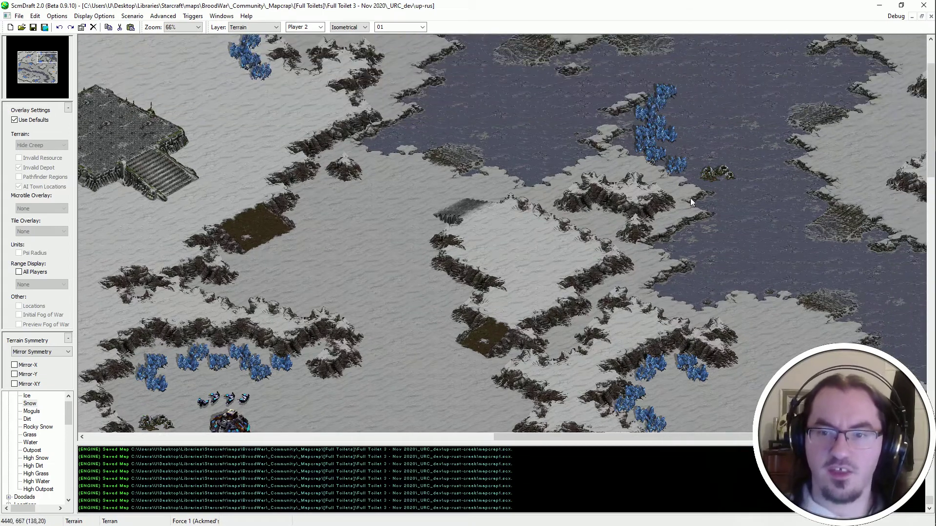
pyautogui.scroll(1, 524, 239)
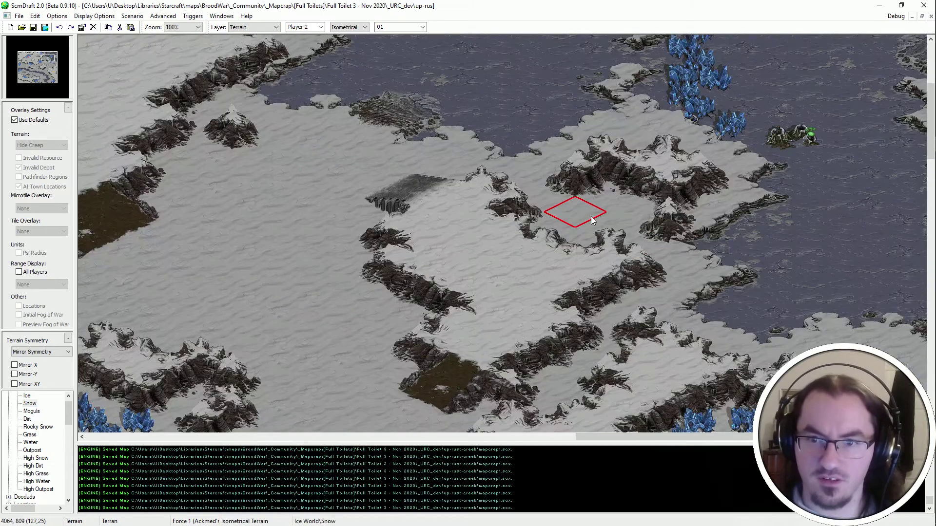
pyautogui.click(583, 253)
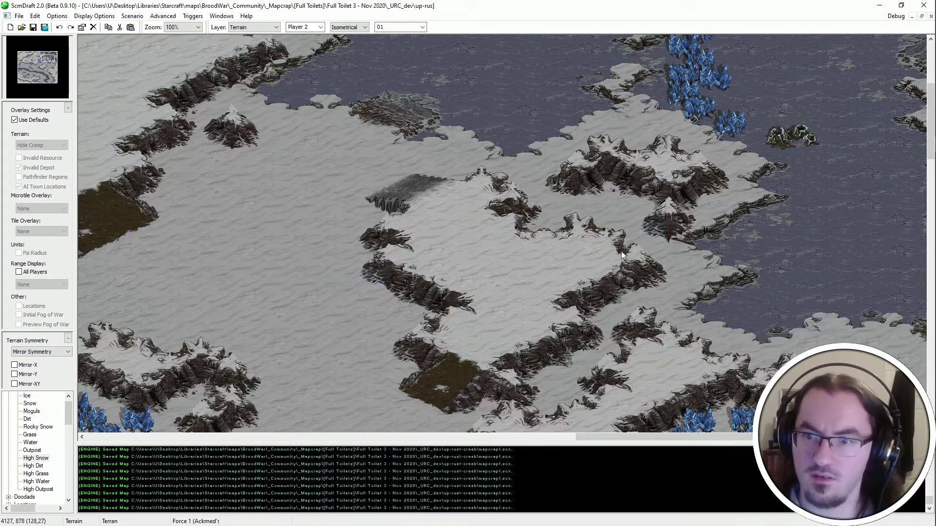
pyautogui.scroll(-1, 648, 268)
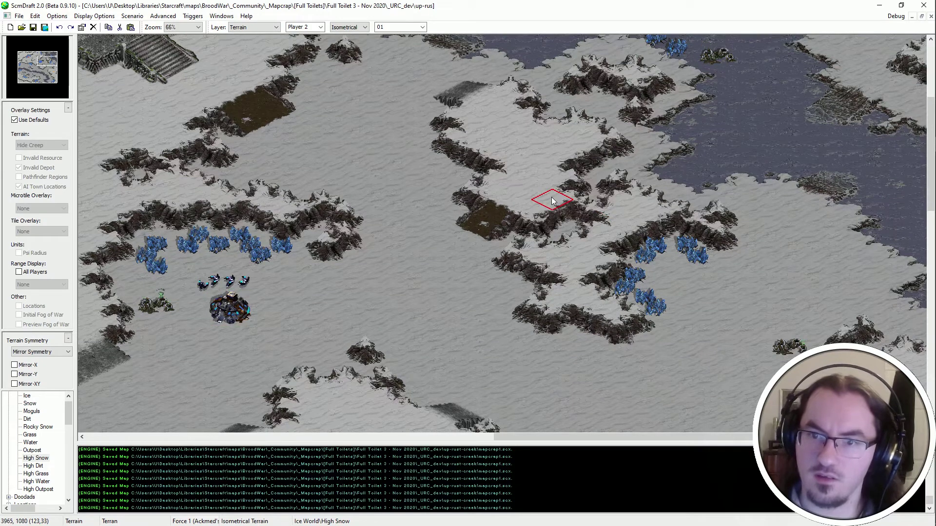
# Rework the plateau's southeastern cliff with High Snow and Snow, closing the gap to the ridge behind the minerals.
pyautogui.scroll(1, 416, 294)
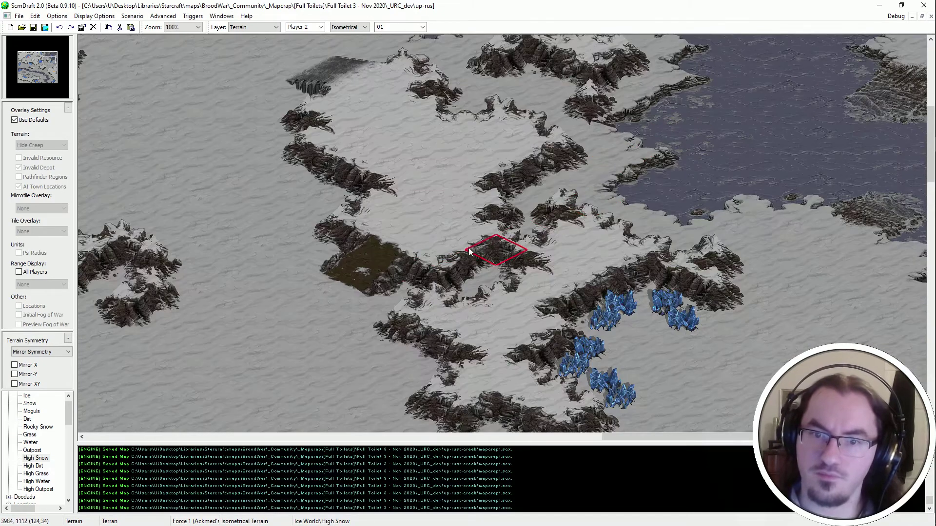
pyautogui.click(497, 186)
pyautogui.hotkey('ctrl', 'z')
pyautogui.rightClick(490, 160)
pyautogui.click(493, 189)
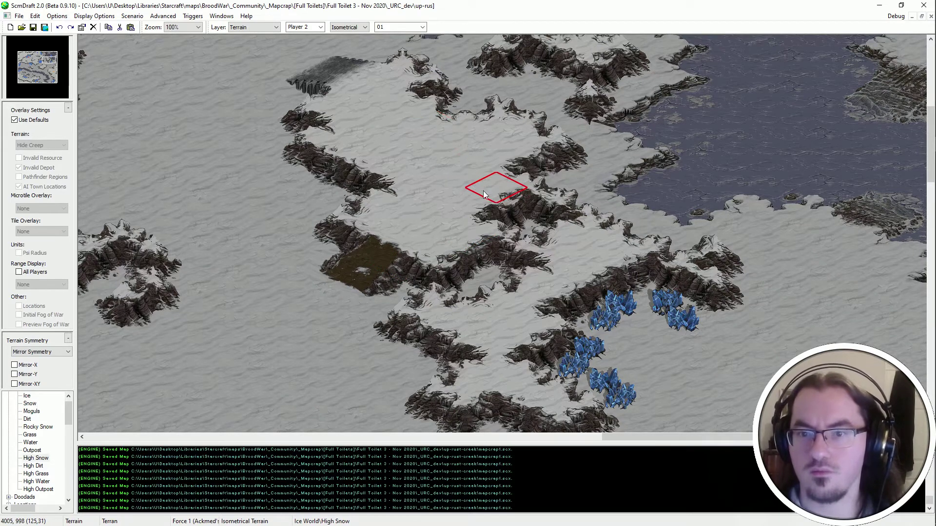
pyautogui.click(521, 167)
pyautogui.scroll(-1, 545, 206)
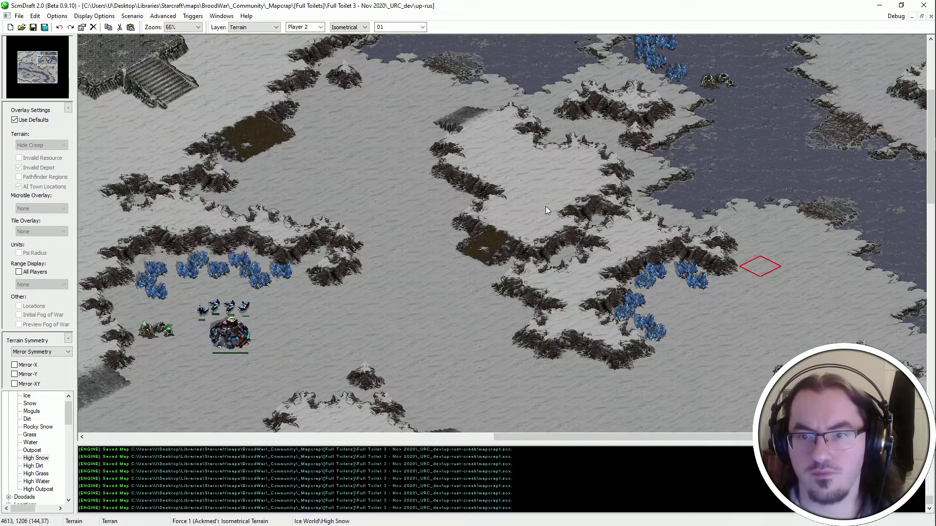
# Examine the space on the plateau and around the southeastern mineral line by marking out rectangular areas.
pyautogui.scroll(1, 630, 163)
pyautogui.moveTo(695, 364); pyautogui.dragTo(597, 277, button='middle')
pyautogui.keyDown('shift'); pyautogui.moveTo(598, 277); pyautogui.dragTo(512, 342); pyautogui.keyUp('shift')
pyautogui.moveTo(577, 43); pyautogui.dragTo(533, 117, button='middle')
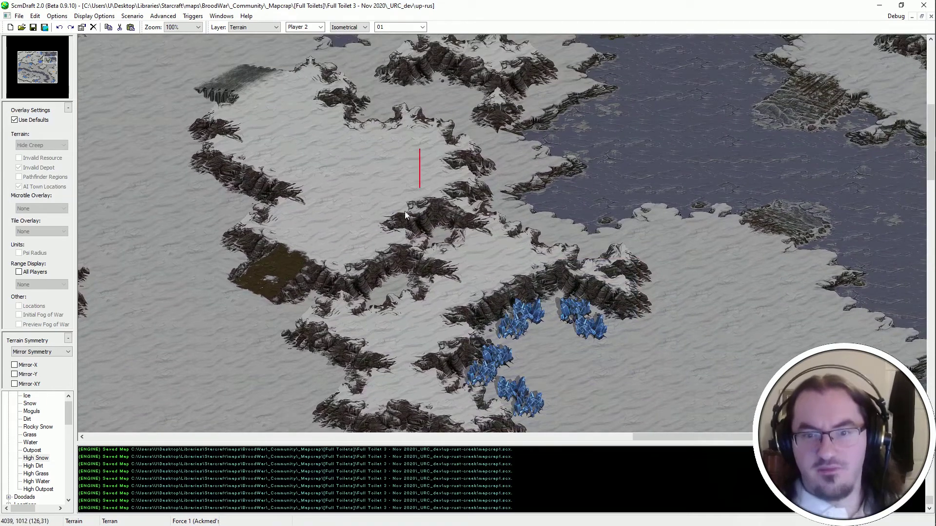
pyautogui.keyDown('shift'); pyautogui.moveTo(405, 211); pyautogui.dragTo(347, 268); pyautogui.keyUp('shift')
pyautogui.keyDown('shift'); pyautogui.moveTo(475, 156); pyautogui.dragTo(444, 226); pyautogui.keyUp('shift')
pyautogui.moveTo(590, 271); pyautogui.dragTo(582, 234, button='middle')
pyautogui.keyDown('shift'); pyautogui.moveTo(654, 245); pyautogui.dragTo(419, 417); pyautogui.keyUp('shift')
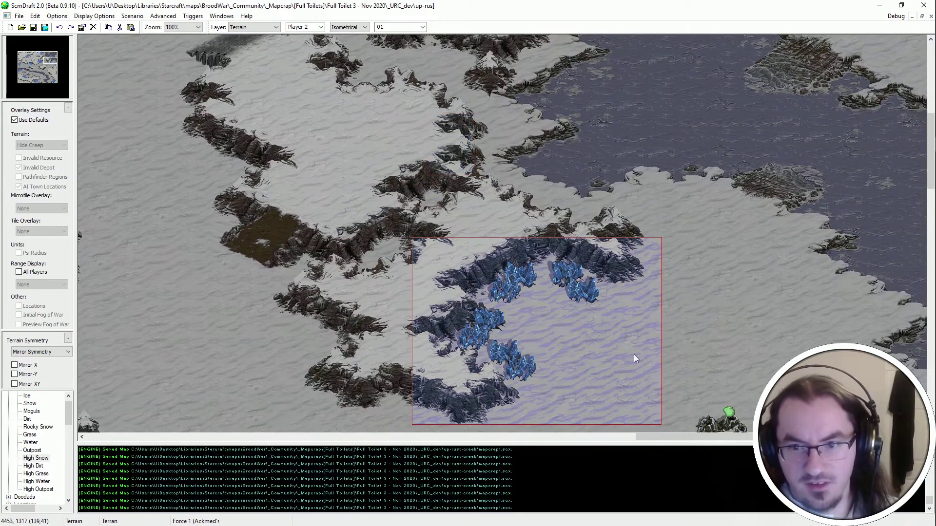
pyautogui.moveTo(633, 355); pyautogui.dragTo(629, 209, button='middle')
pyautogui.moveTo(567, 104); pyautogui.dragTo(561, 195, button='middle')
pyautogui.press('u')
pyautogui.press('t')
pyautogui.moveTo(580, 106); pyautogui.dragTo(631, 191, button='middle')
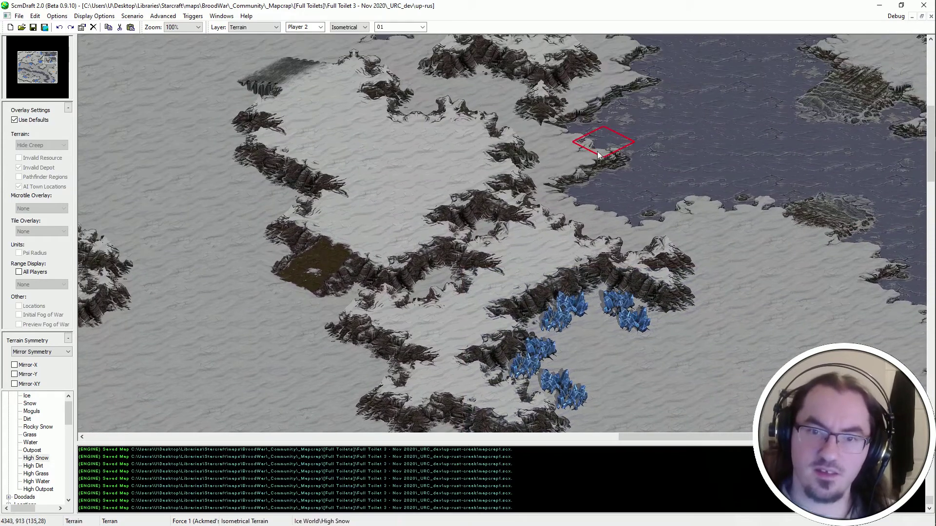
# Look over the northeastern plateau, the frozen shoreline, the central bases and the southeastern river for the remaining terrain work.
pyautogui.scroll(-1, 417, 205)
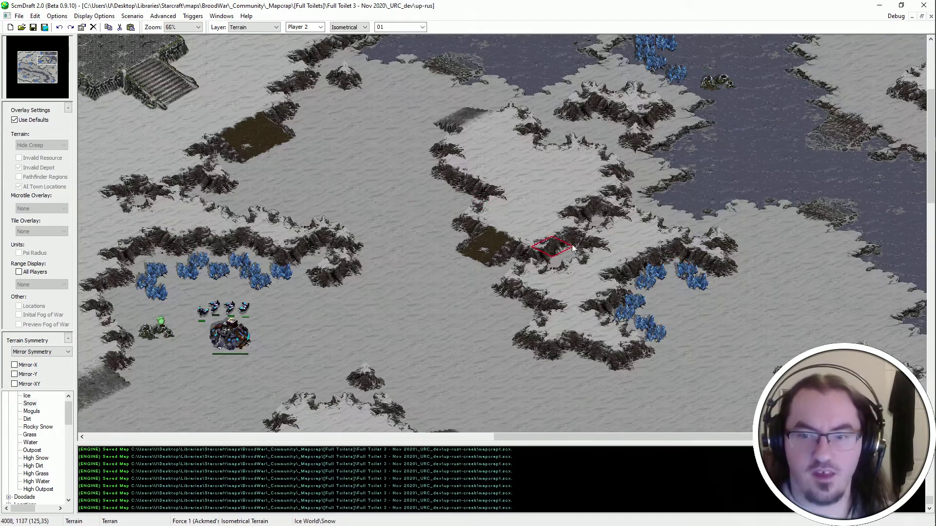
pyautogui.moveTo(574, 249); pyautogui.dragTo(910, 39, button='middle')
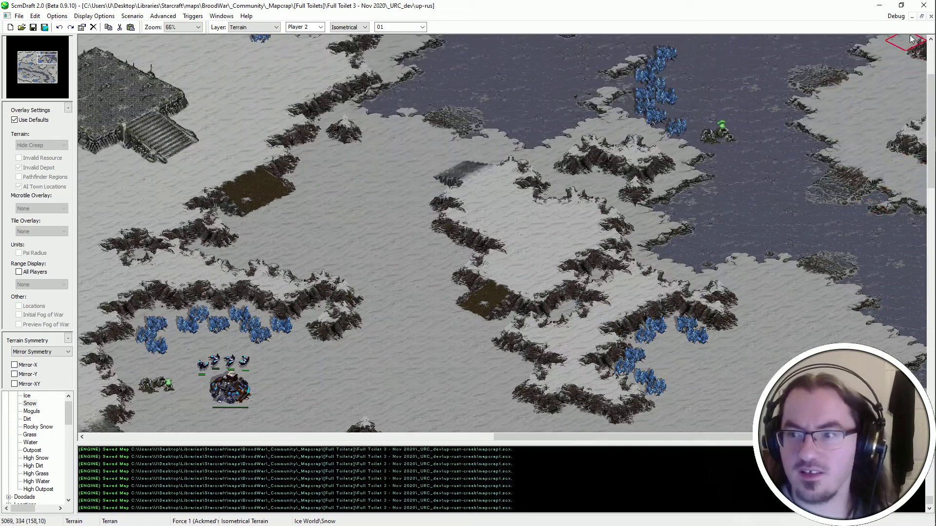
pyautogui.scroll(4, 736, 279)
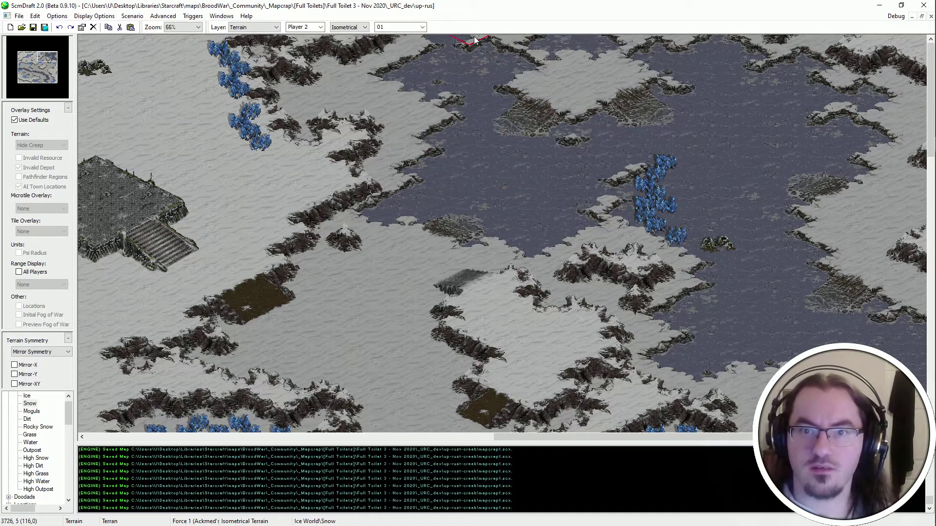
pyautogui.keyDown('ctrl'); pyautogui.scroll(-2, 373, 206); pyautogui.keyUp('ctrl')
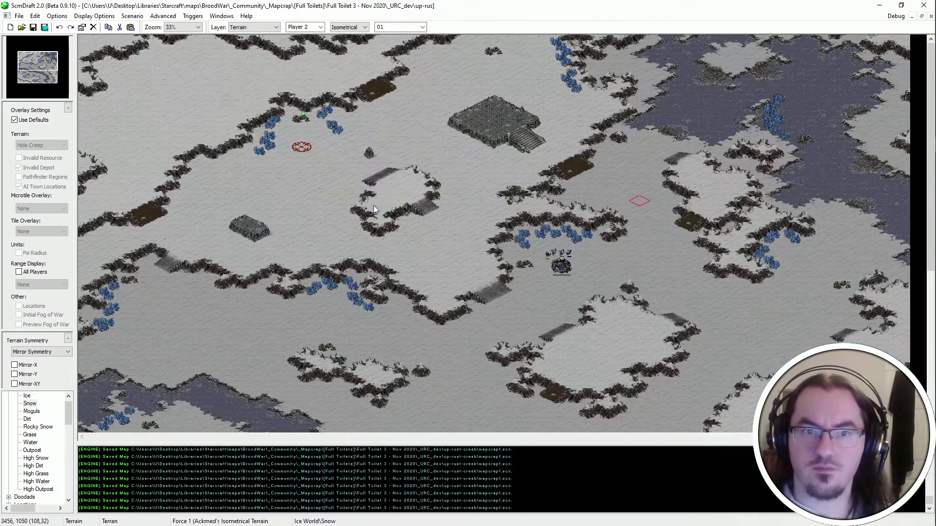
pyautogui.scroll(-5, 572, 99)
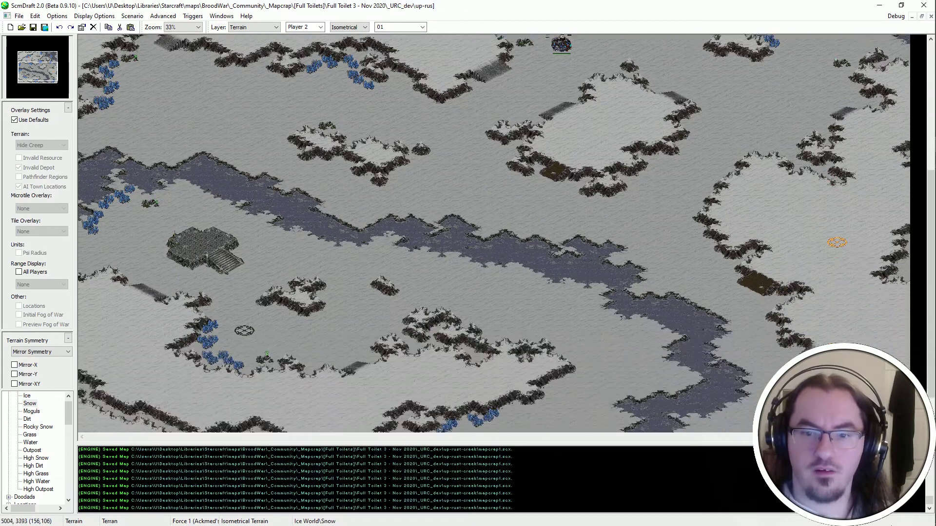
pyautogui.scroll(-1, 891, 357)
pyautogui.keyDown('ctrl'); pyautogui.scroll(2, 831, 376); pyautogui.keyUp('ctrl')
pyautogui.moveTo(832, 376); pyautogui.dragTo(769, 321, button='middle')
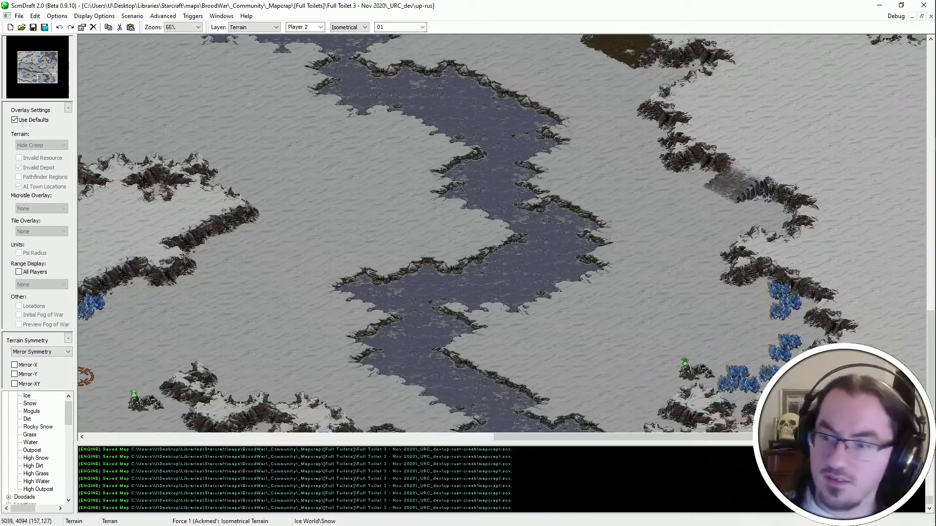
pyautogui.scroll(1, 782, 106)
pyautogui.scroll(-1, 793, 189)
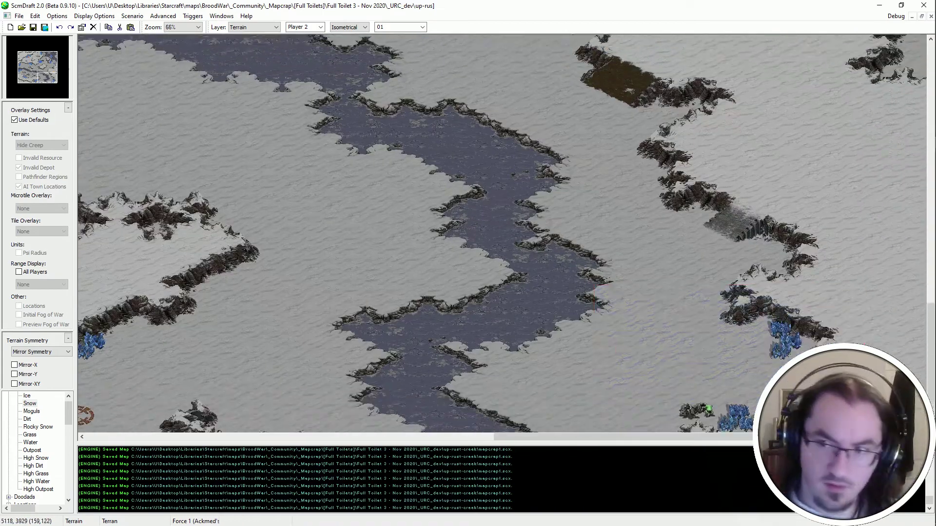
# Switch to the Units layer and examine the southern bases, the central river and the western mineral line beside the shore.
pyautogui.press('u')
pyautogui.press('Left')
pyautogui.press('Left')
pyautogui.press('Left')
pyautogui.press('Left')
pyautogui.press('Left')
pyautogui.press('Left')
pyautogui.press('Left')
pyautogui.press('Left')
pyautogui.press('Left')
pyautogui.press('Left')
pyautogui.press('Left')
pyautogui.press('Left')
pyautogui.press('Left')
pyautogui.press('Left')
pyautogui.press('Left')
pyautogui.keyDown('ctrl'); pyautogui.scroll(-2, 574, 312); pyautogui.keyUp('ctrl')
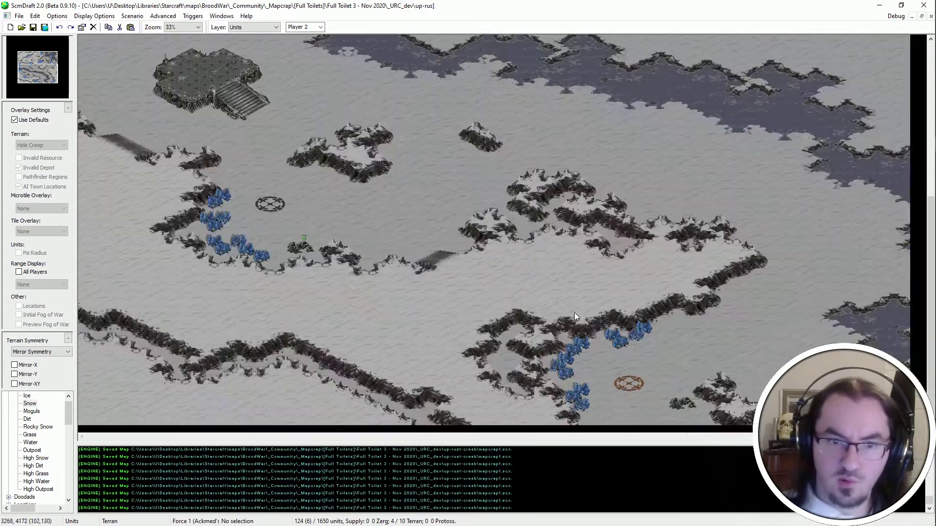
pyautogui.scroll(1, 464, 146)
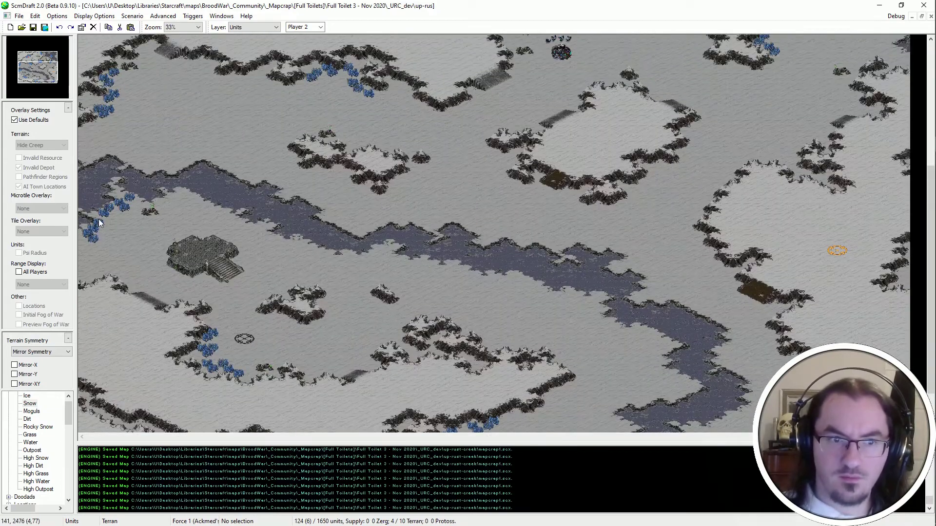
pyautogui.scroll(1, 150, 187)
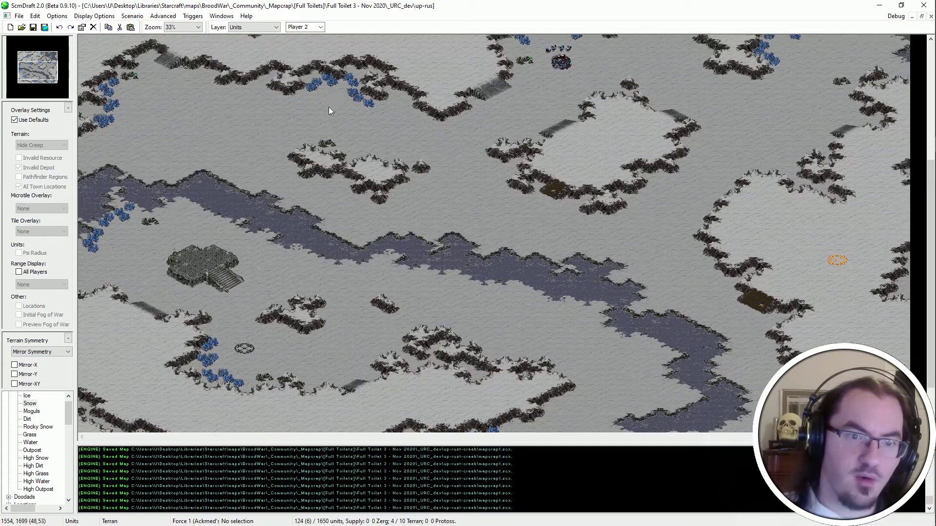
pyautogui.keyDown('ctrl'); pyautogui.scroll(2, 152, 180); pyautogui.keyUp('ctrl')
pyautogui.keyDown('ctrl'); pyautogui.scroll(2, 152, 180); pyautogui.keyUp('ctrl')
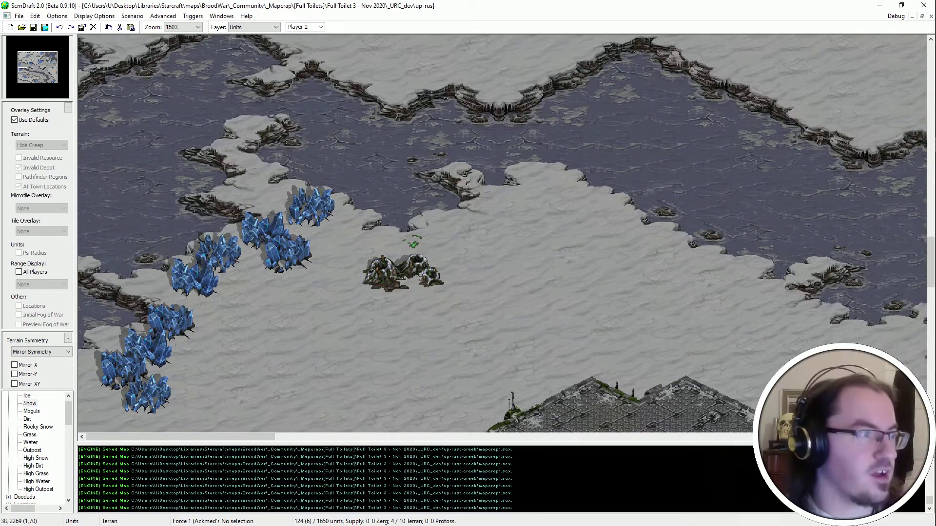
pyautogui.scroll(-2, 279, 28)
pyautogui.scroll(6, 278, 27)
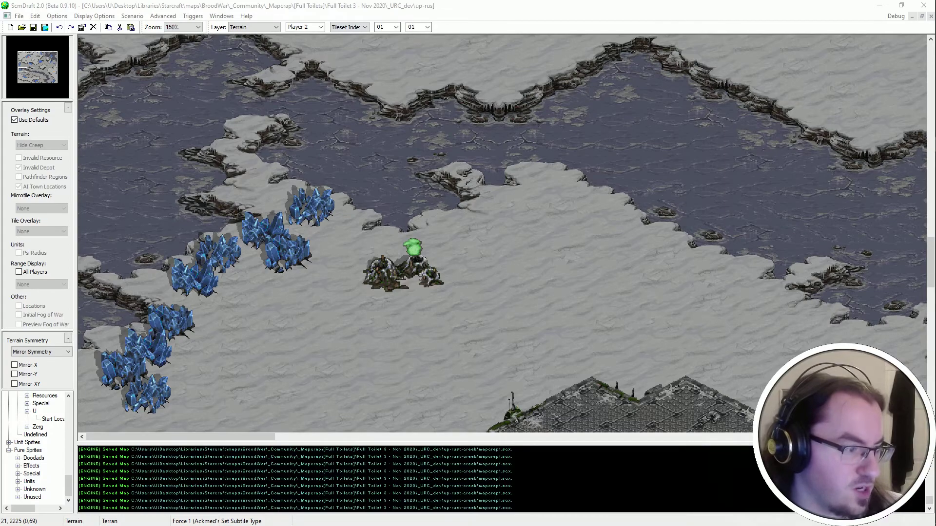
# In Tileset Indexed terrain mode, place a reference block of snow-and-water shoreline tiles on the open snow north of the western river.
pyautogui.moveTo(913, 313)
pyautogui.mouseDown(button='middle')
pyautogui.moveTo(864, 291)
pyautogui.moveTo(558, 232)
pyautogui.mouseUp(button='middle')
pyautogui.keyDown('ctrl'); pyautogui.scroll(-2, 558, 232); pyautogui.keyUp('ctrl')
pyautogui.moveTo(279, 37); pyautogui.dragTo(289, 60, button='middle')
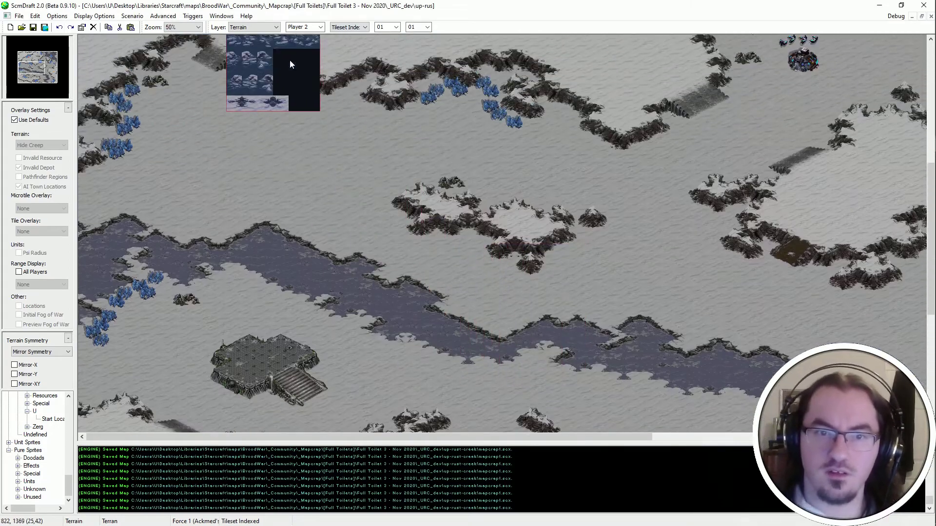
pyautogui.keyDown('ctrl'); pyautogui.scroll(2, 241, 137); pyautogui.keyUp('ctrl')
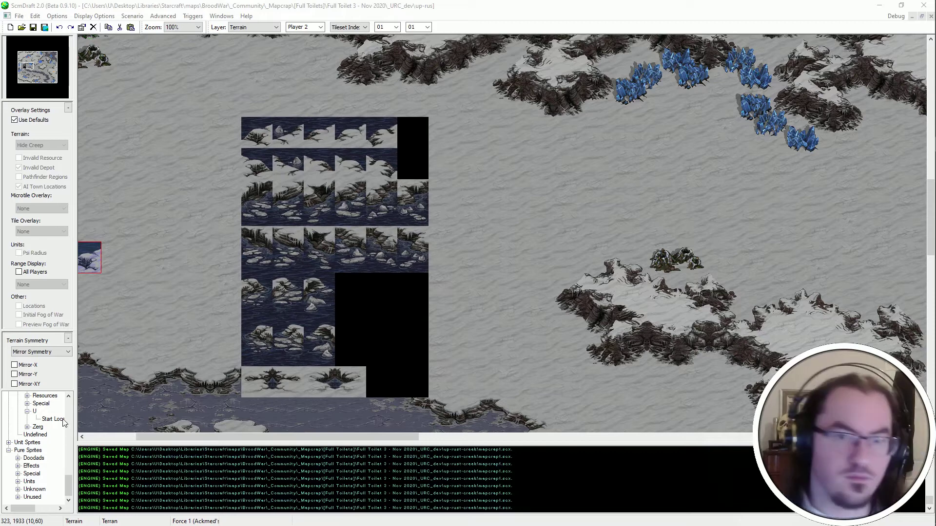
# Pick up the 2×2 snowy shoreline tile groups from the first two rows of the reference block, one at a time, as brushes.
pyautogui.click(275, 146)
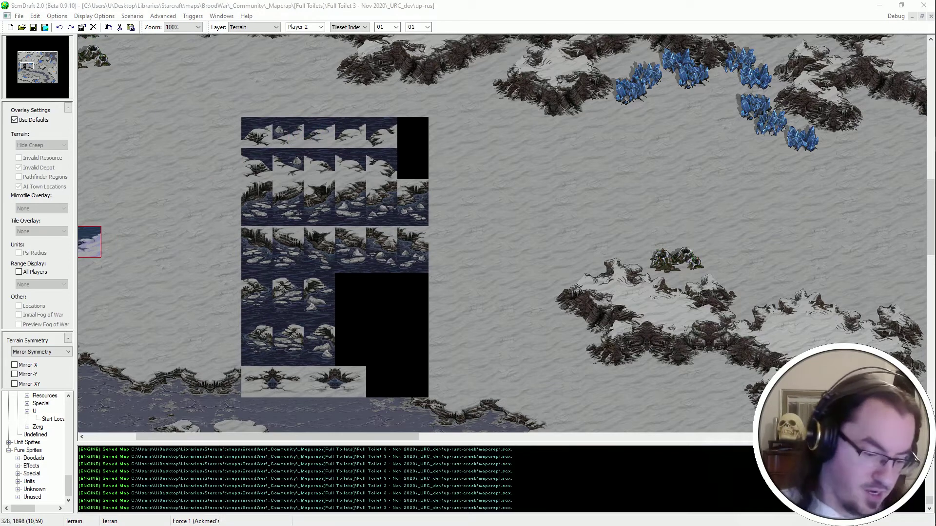
pyautogui.click(325, 136)
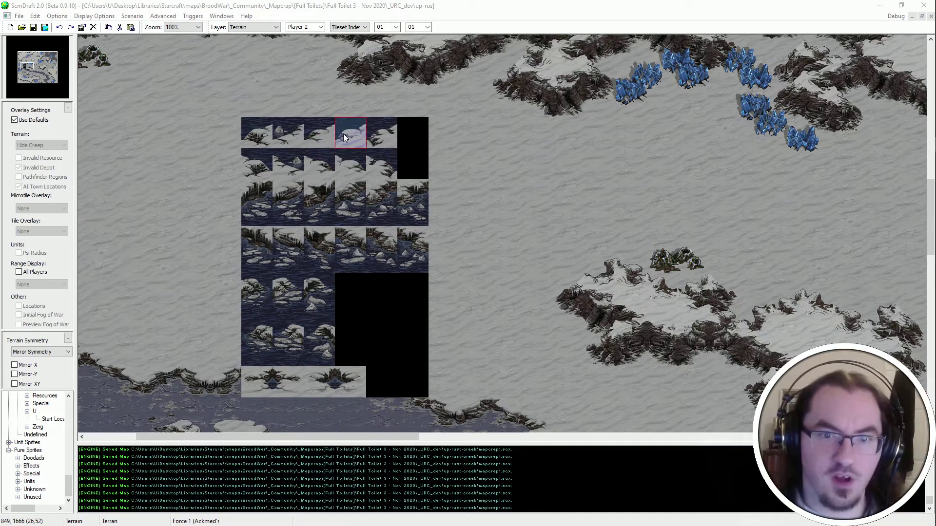
pyautogui.click(381, 135)
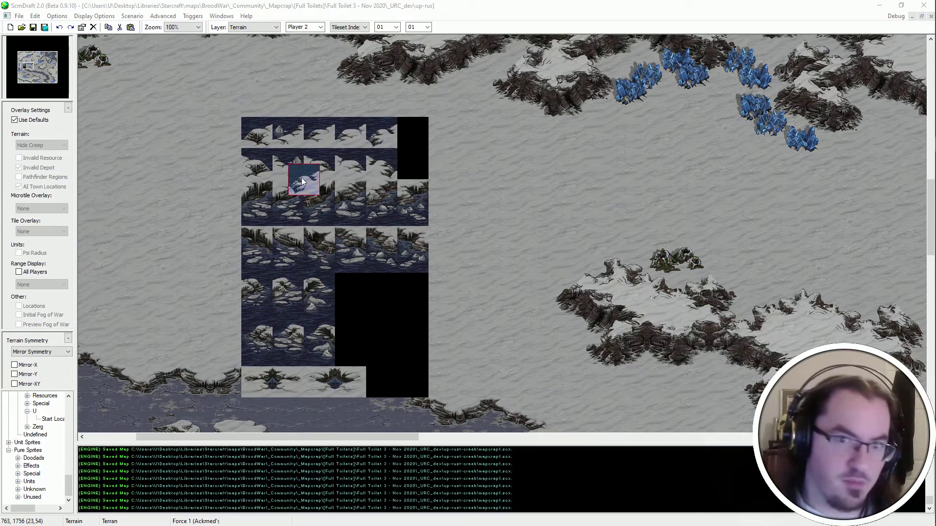
pyautogui.click(250, 167)
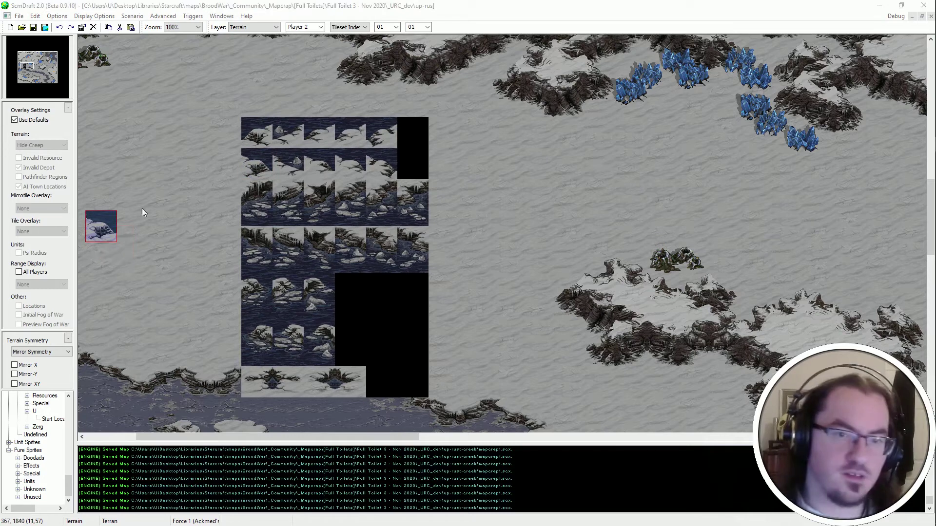
pyautogui.click(303, 145)
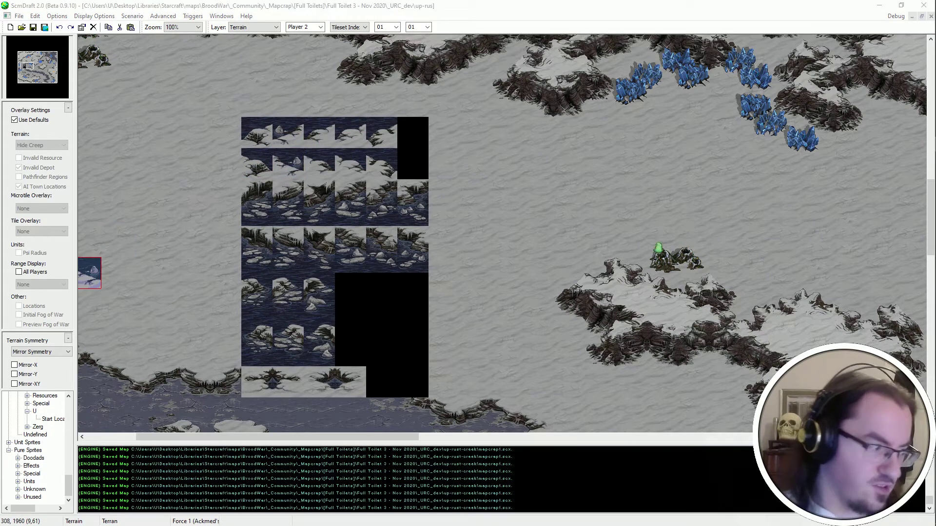
pyautogui.click(308, 178)
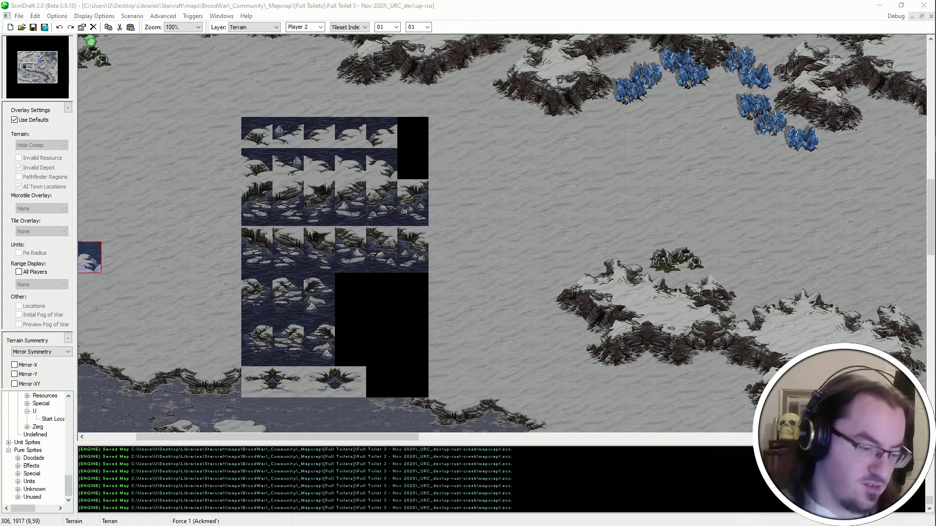
# Clear the current brush and pick up the 2×3 rocky shoreline groups from the reference block's fourth row, one at a time.
pyautogui.rightClick(375, 204)
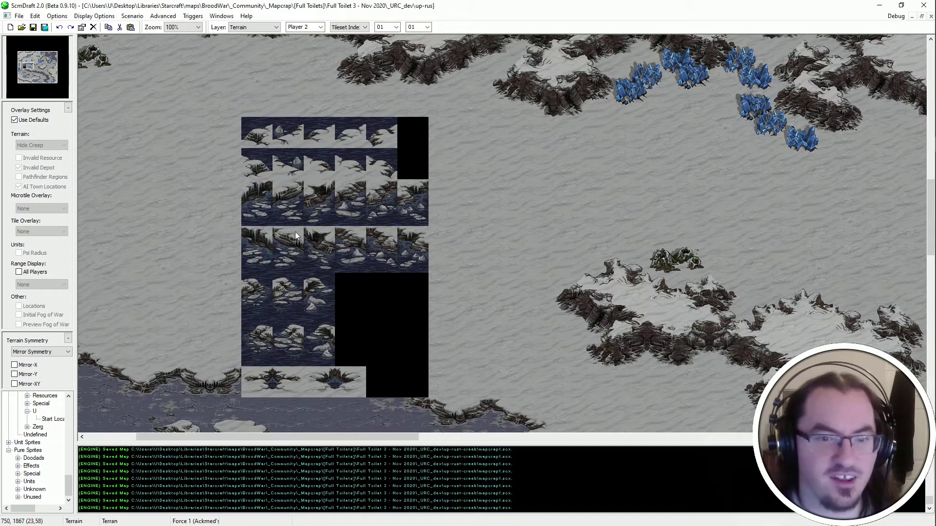
pyautogui.keyDown('shift'); pyautogui.moveTo(264, 277); pyautogui.dragTo(272, 277); pyautogui.keyUp('shift')
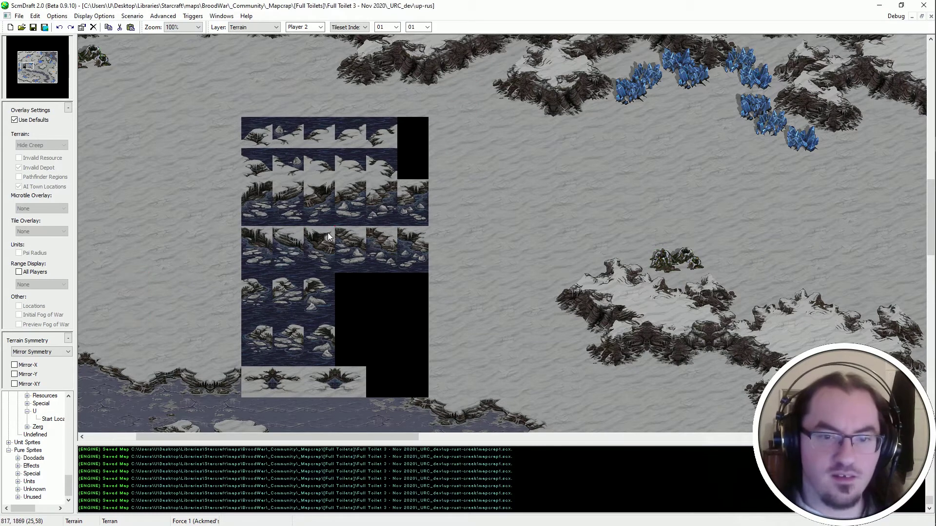
pyautogui.click(319, 246)
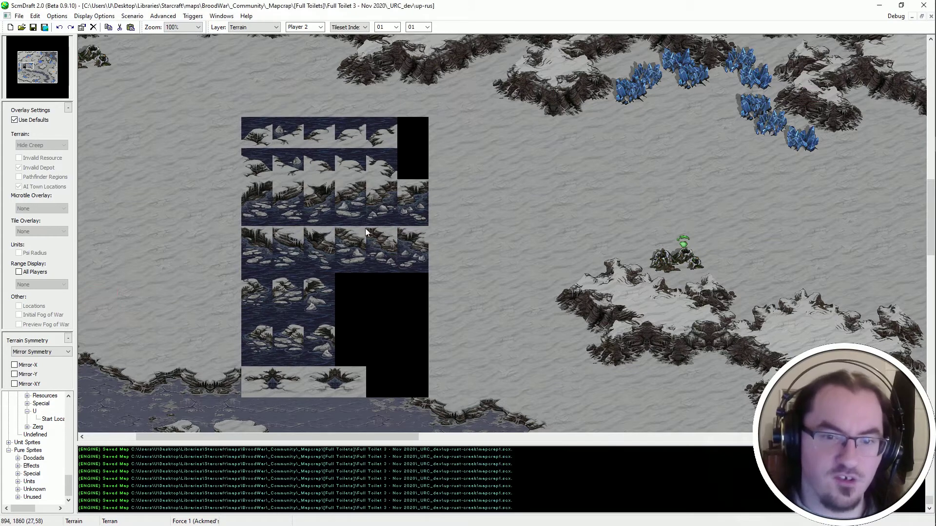
pyautogui.keyDown('shift'); pyautogui.moveTo(359, 234); pyautogui.dragTo(342, 268); pyautogui.keyUp('shift')
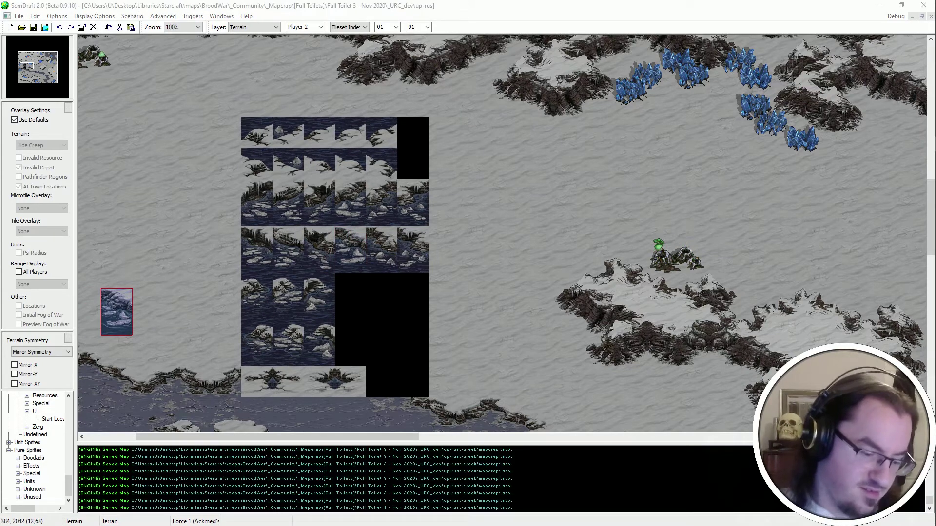
pyautogui.click(355, 251)
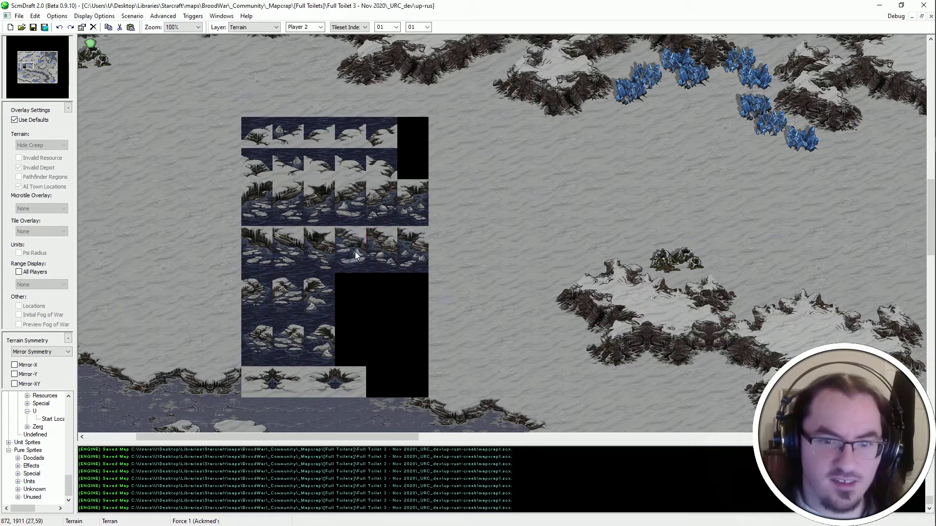
pyautogui.click(387, 246)
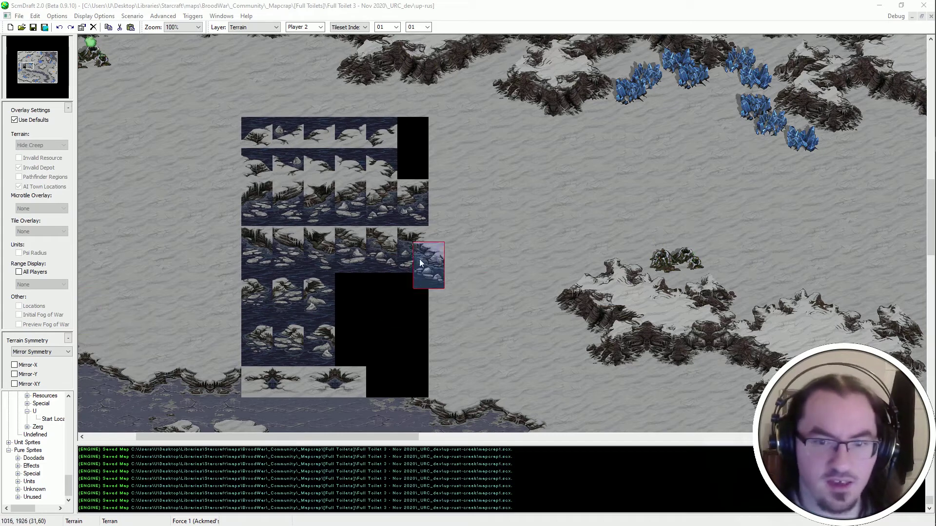
pyautogui.click(390, 234)
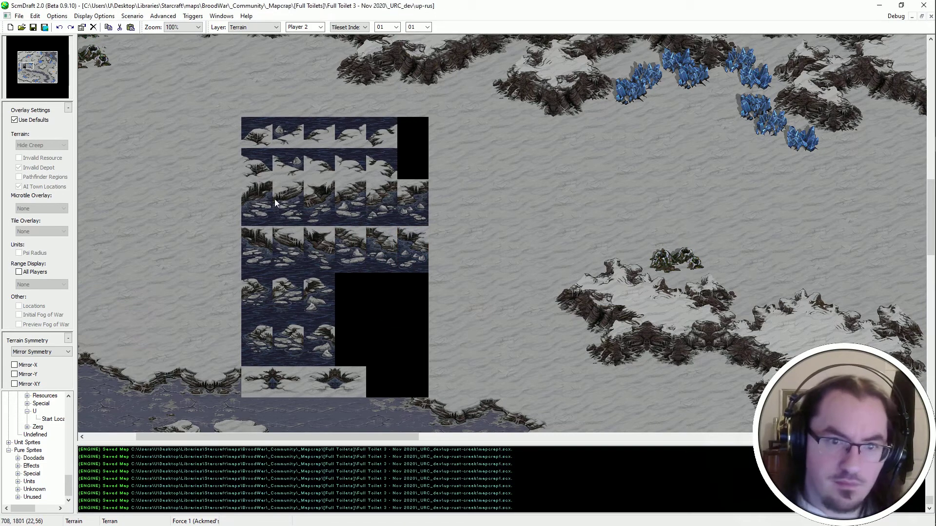
# Pick up the 2×3 rocky shoreline groups from the reference block's third row as brushes, working from the first group to the sixth.
pyautogui.click(249, 222)
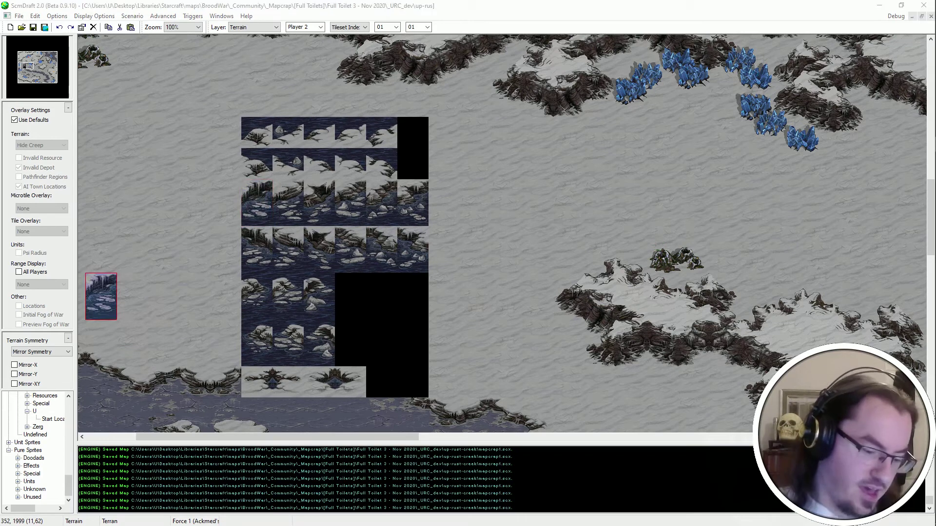
pyautogui.click(295, 199)
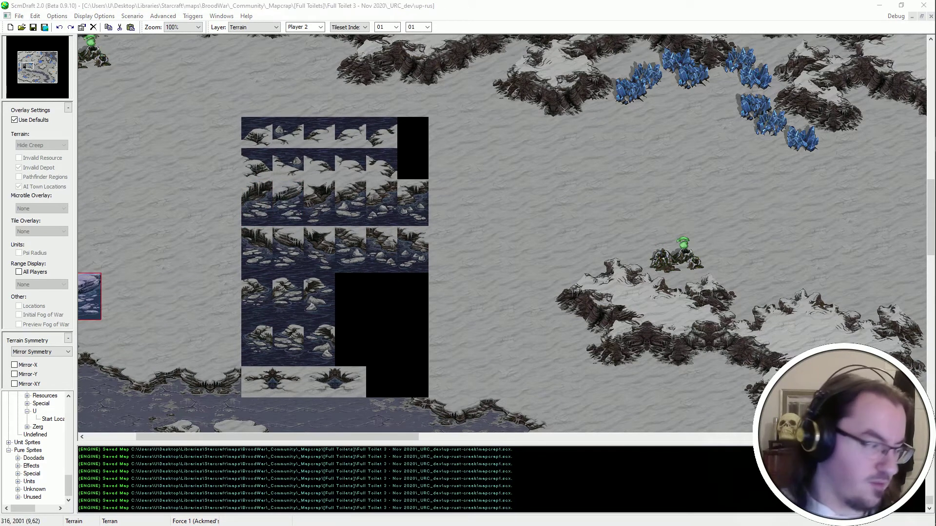
pyautogui.click(334, 220)
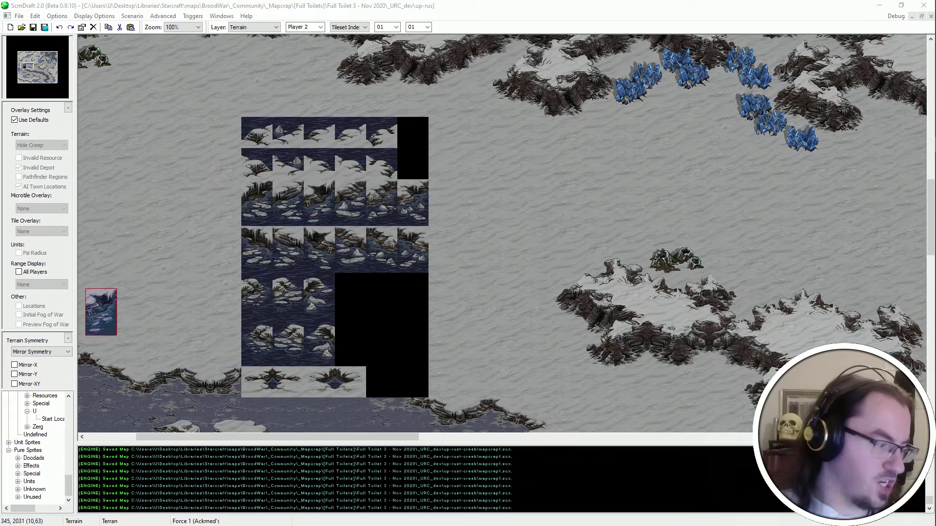
pyautogui.click(361, 221)
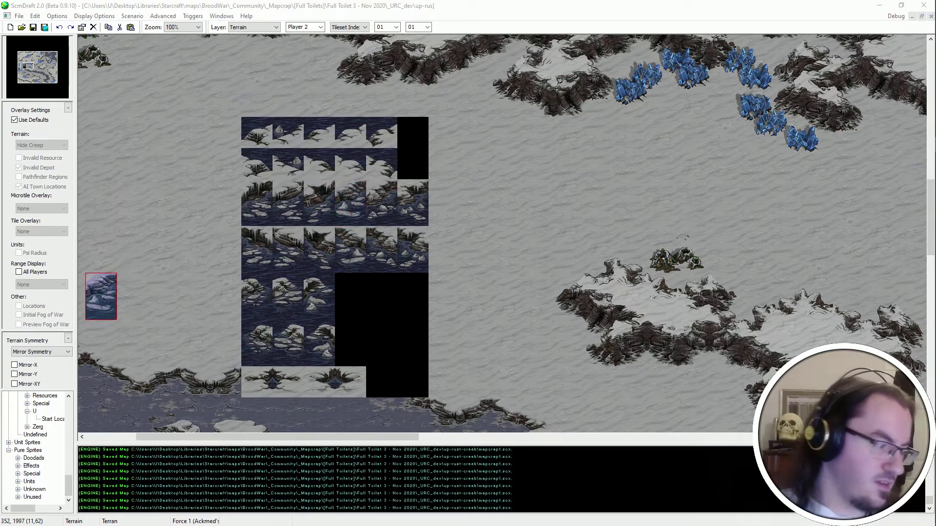
pyautogui.click(371, 227)
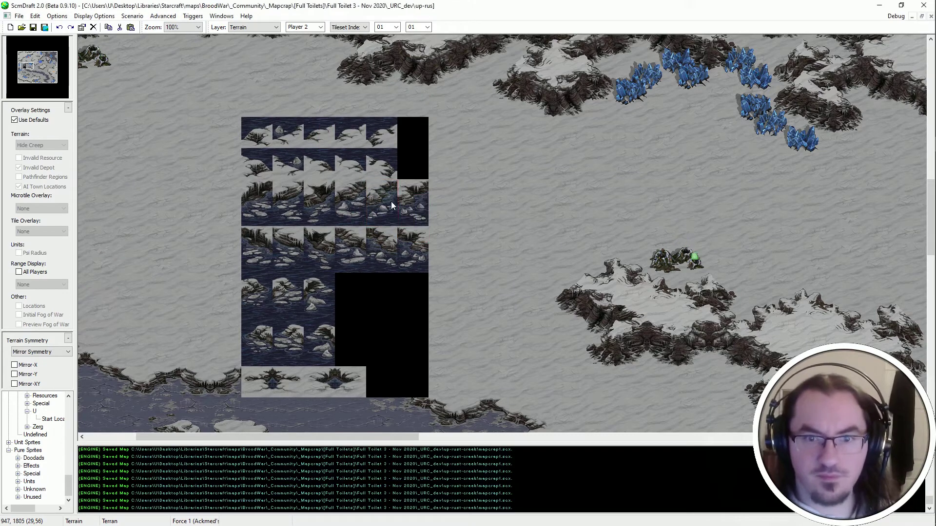
pyautogui.click(419, 214)
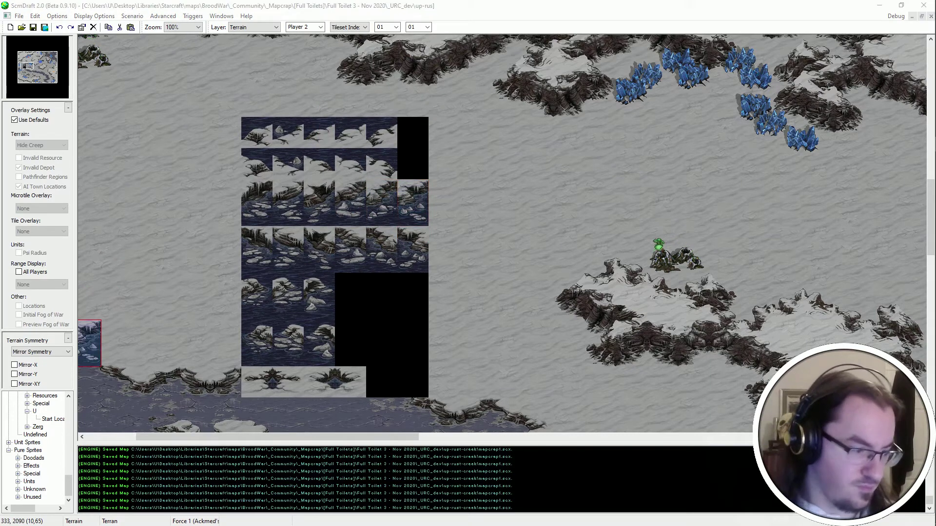
# Pick up the three 2×3 rocky shoreline groups from the reference block's sixth row and the three from its fifth row as brushes.
pyautogui.click(267, 326)
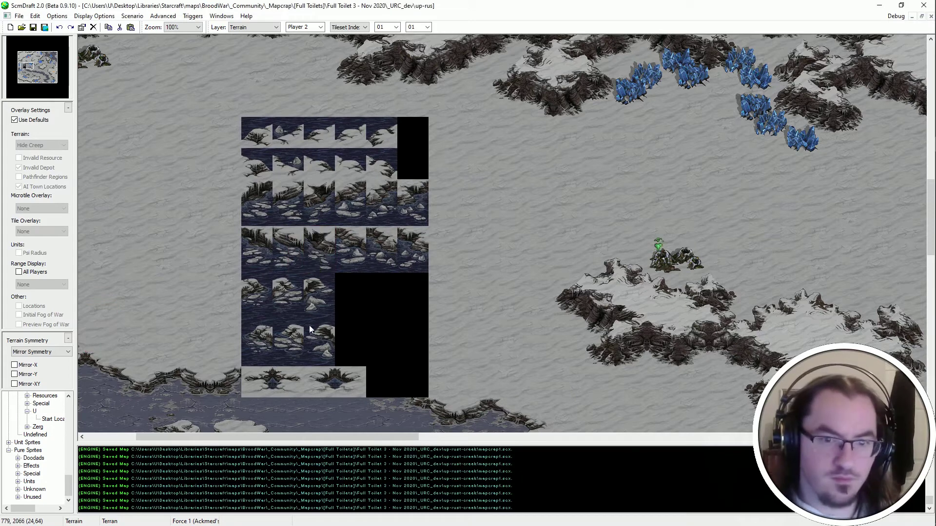
pyautogui.click(288, 343)
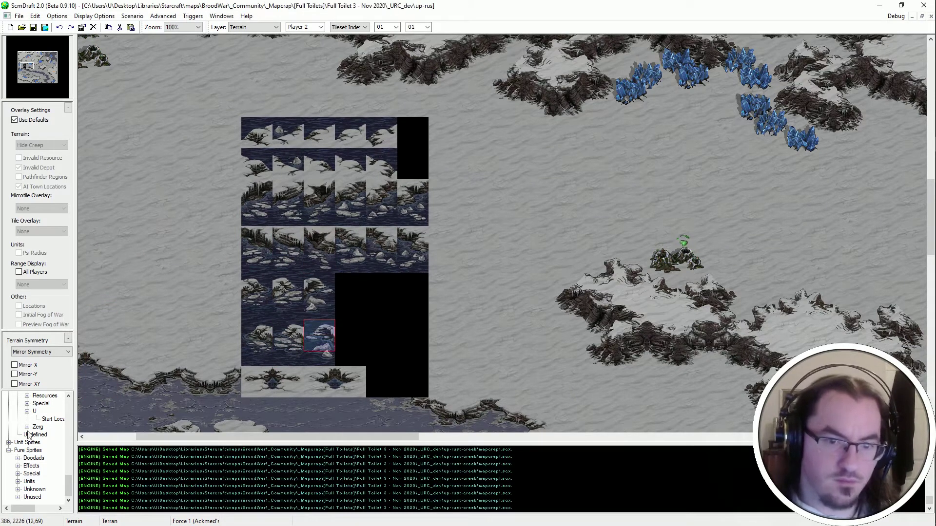
pyautogui.click(321, 341)
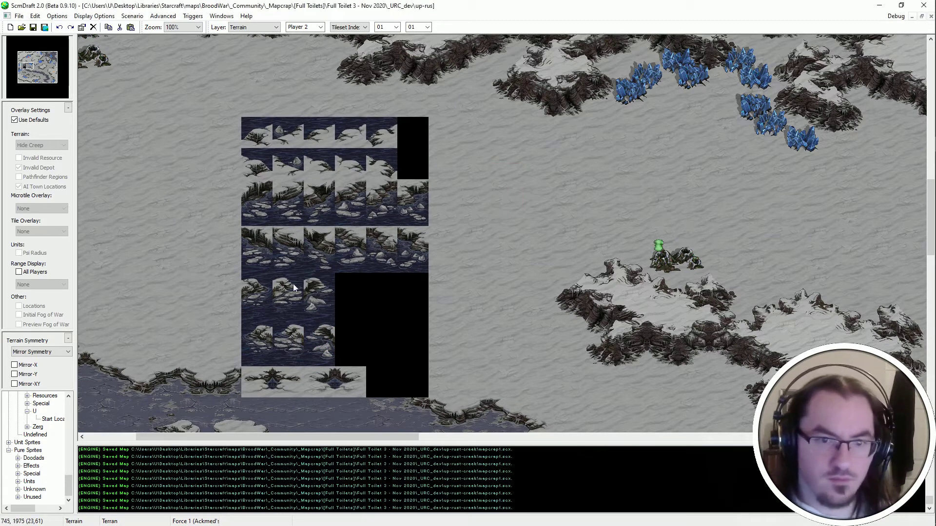
pyautogui.click(271, 304)
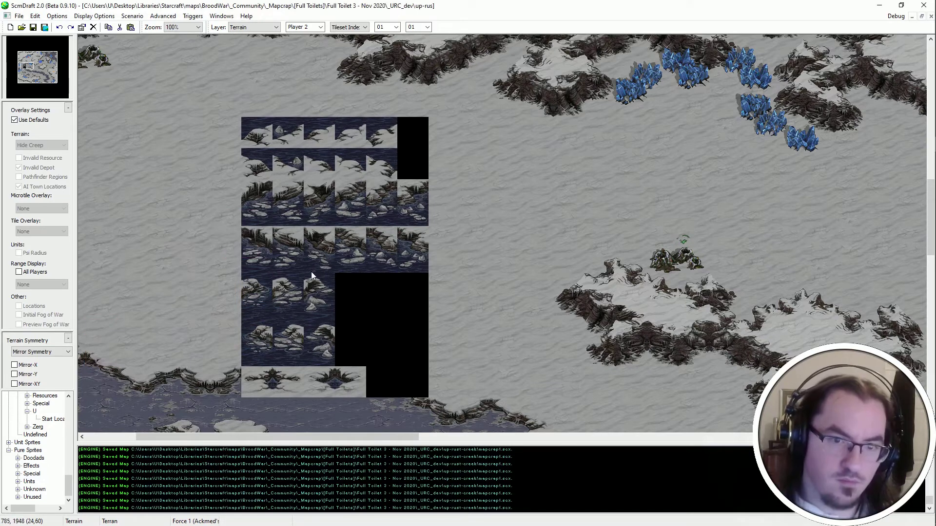
pyautogui.click(284, 308)
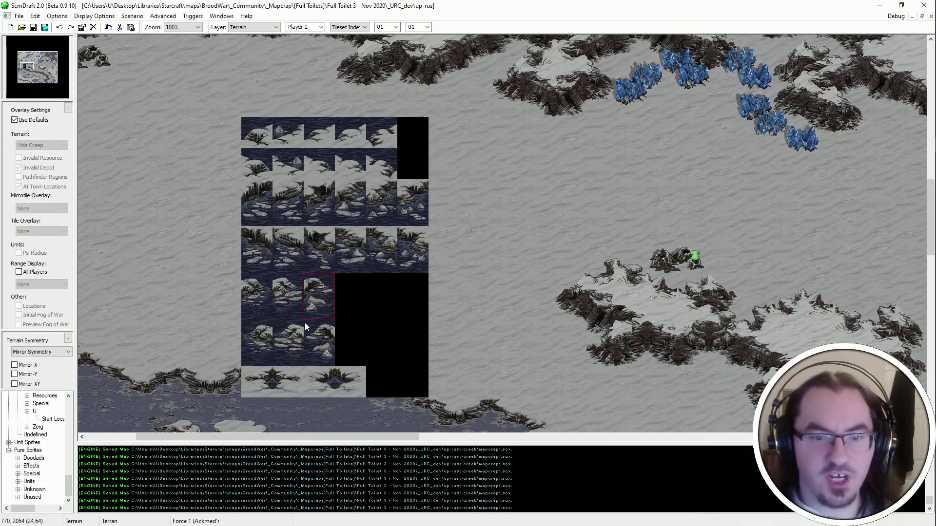
pyautogui.click(319, 297)
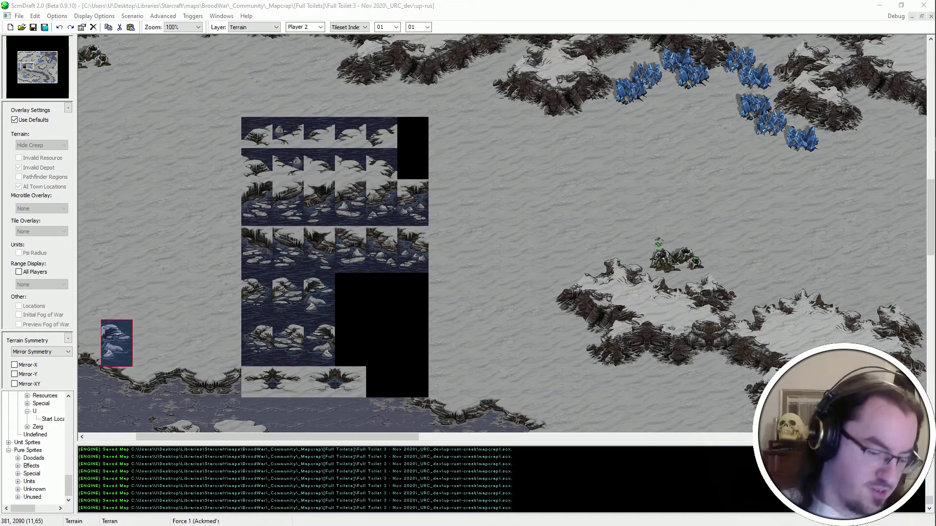
# Pick up the cracked-snow groups from the reference block's last row and undo the block's placement on the open snow.
pyautogui.click(246, 390)
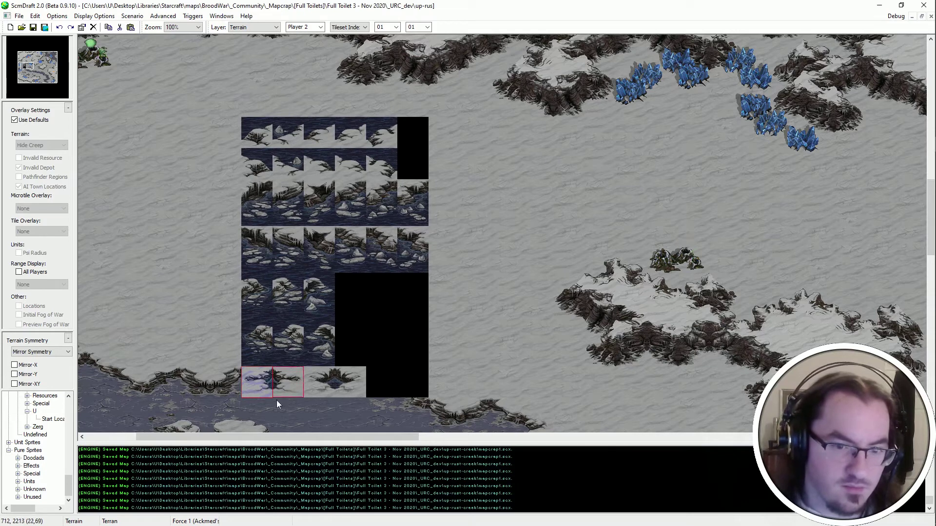
pyautogui.moveTo(277, 395); pyautogui.dragTo(247, 393)
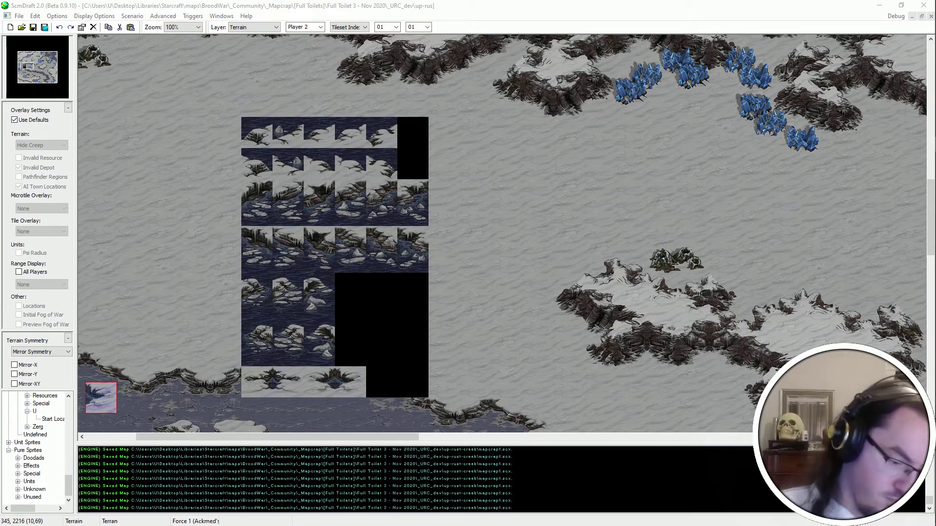
pyautogui.click(568, 273)
pyautogui.hotkey('ctrl', 'z')
pyautogui.keyDown('ctrl'); pyautogui.scroll(-3, 521, 277); pyautogui.keyUp('ctrl')
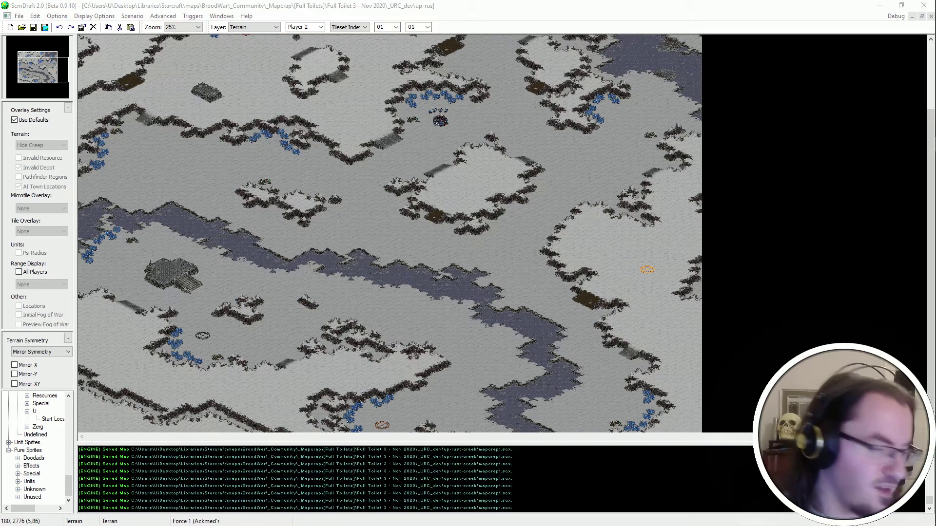
# Place dark-water shoreline tile groups at the map's western edge beside the mineral field, stepping northeast along the bank.
pyautogui.keyDown('ctrl'); pyautogui.scroll(5, 194, 262); pyautogui.keyUp('ctrl')
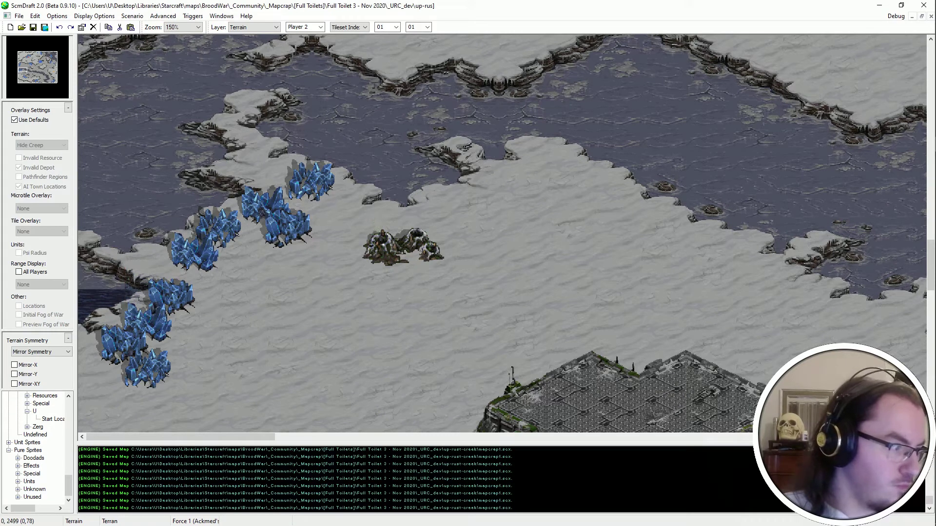
pyautogui.click(98, 282)
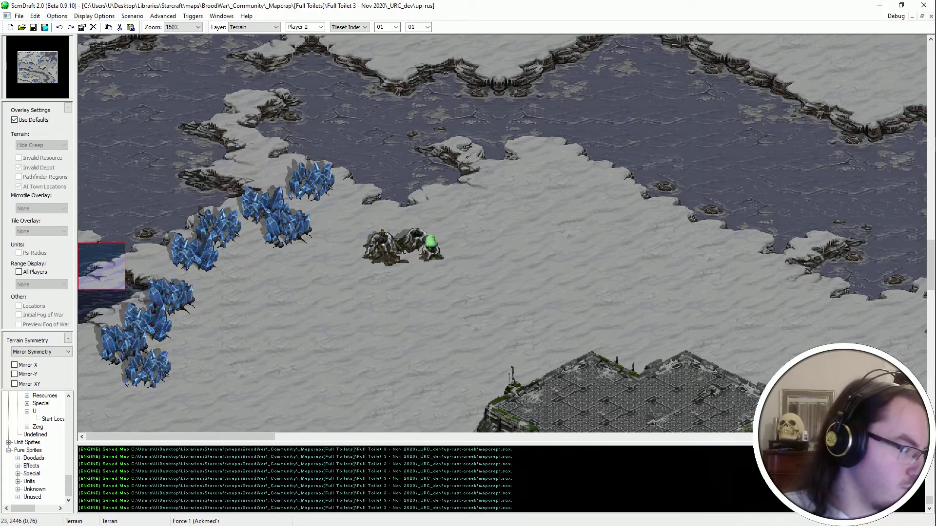
pyautogui.click(102, 266)
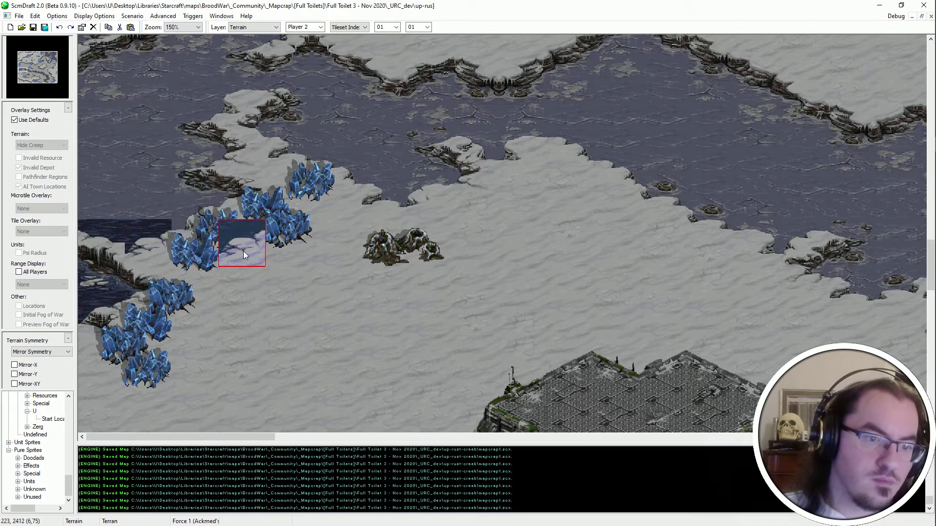
pyautogui.click(200, 218)
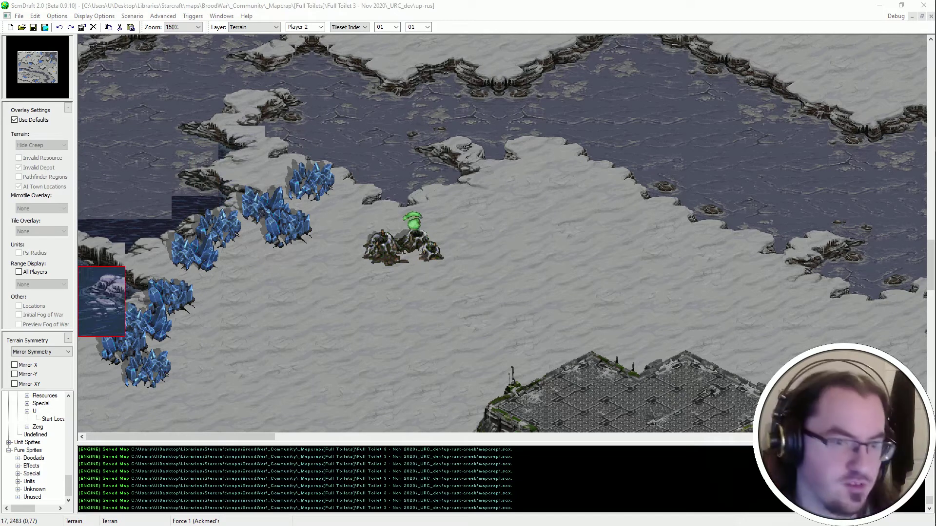
pyautogui.rightClick(197, 230)
pyautogui.moveTo(228, 195); pyautogui.dragTo(187, 238)
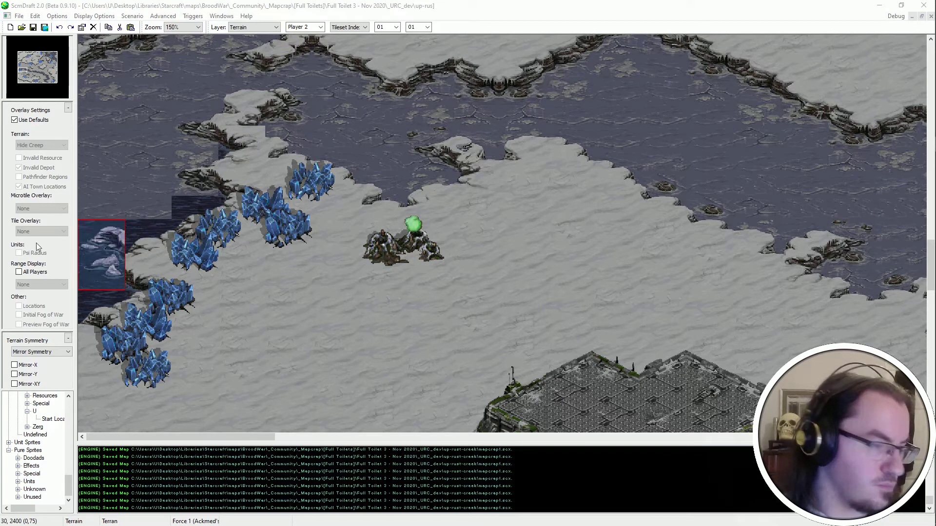
# In Tileset Indexed mode, add an ice-floe water tile pair north of the western minerals and patch the shoreline at the map's west edge.
pyautogui.click(370, 4)
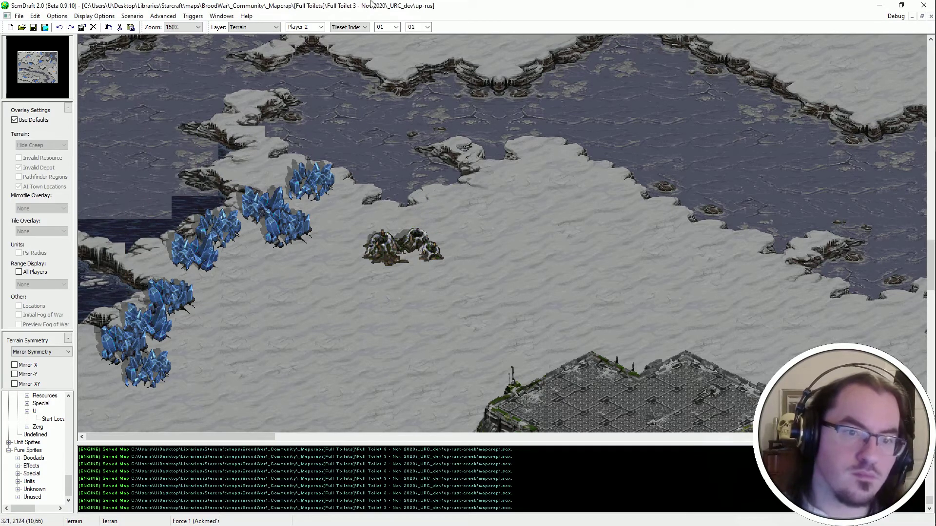
pyautogui.click(354, 27)
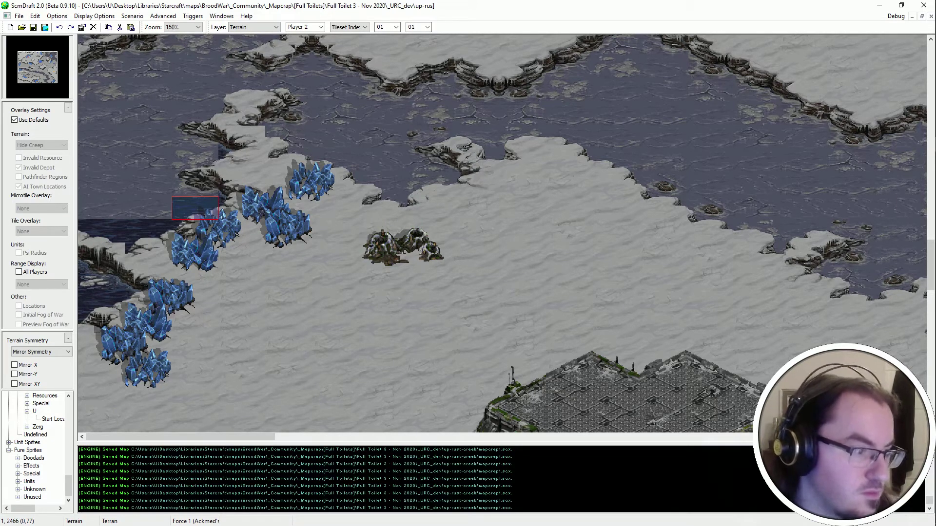
pyautogui.click(206, 206)
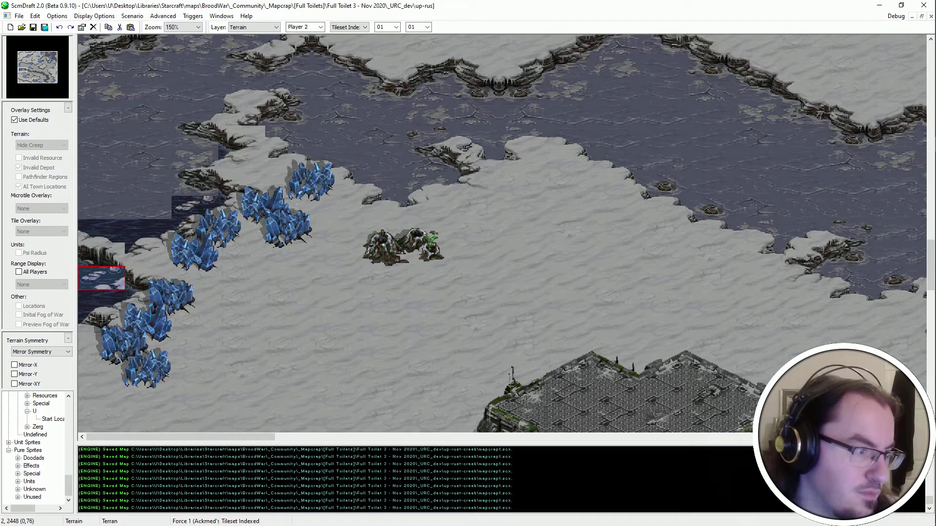
pyautogui.hotkey('ctrl', 'v')
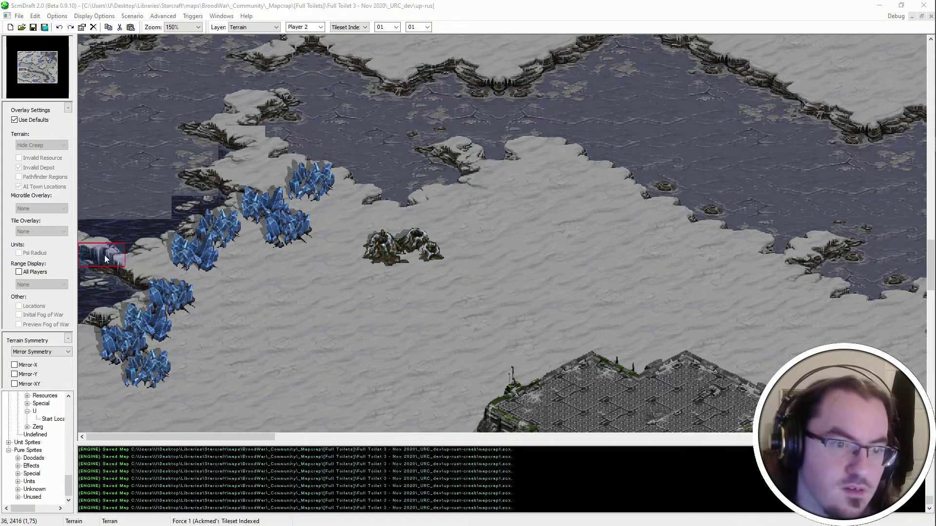
pyautogui.click(105, 256)
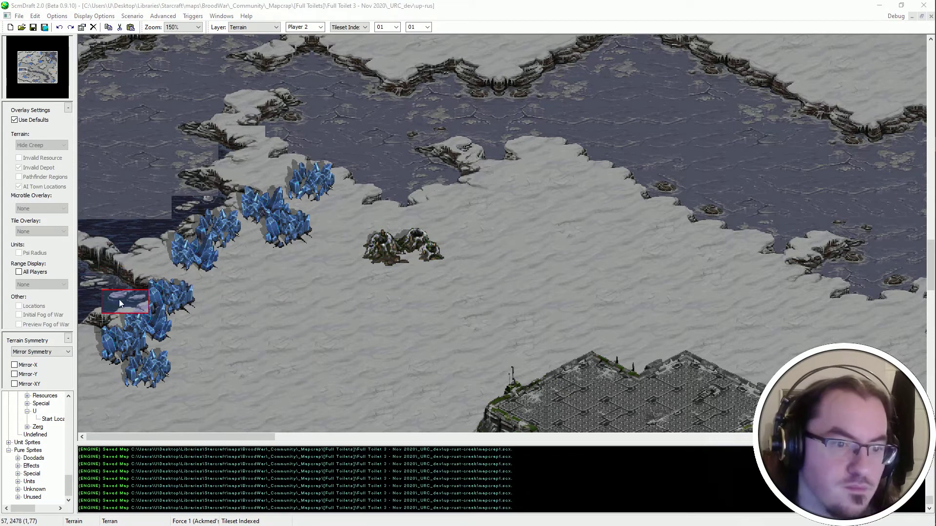
# Rebuild the rocky bank northwest of the mineral field with dark-water shoreline tiles, working north up to the snowy outcrop's tip.
pyautogui.scroll(2, 285, 202)
pyautogui.scroll(3, 332, 214)
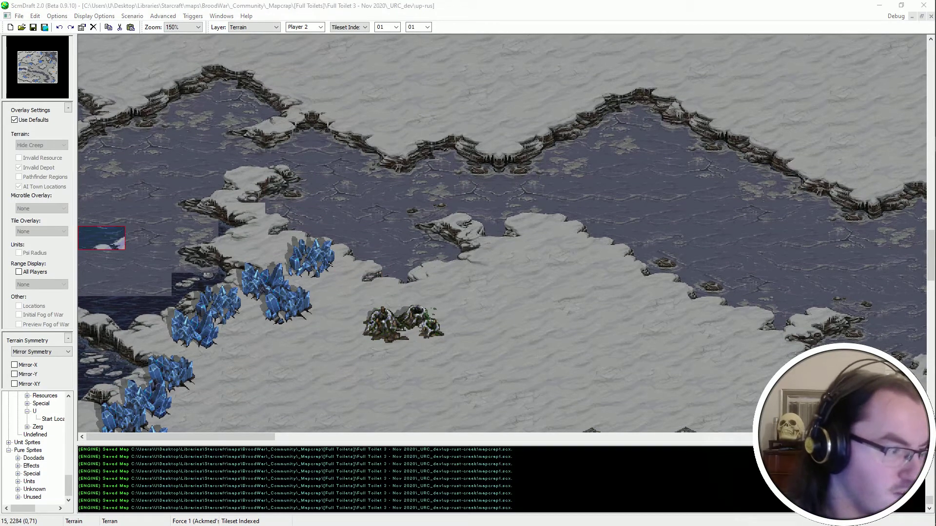
pyautogui.click(198, 283)
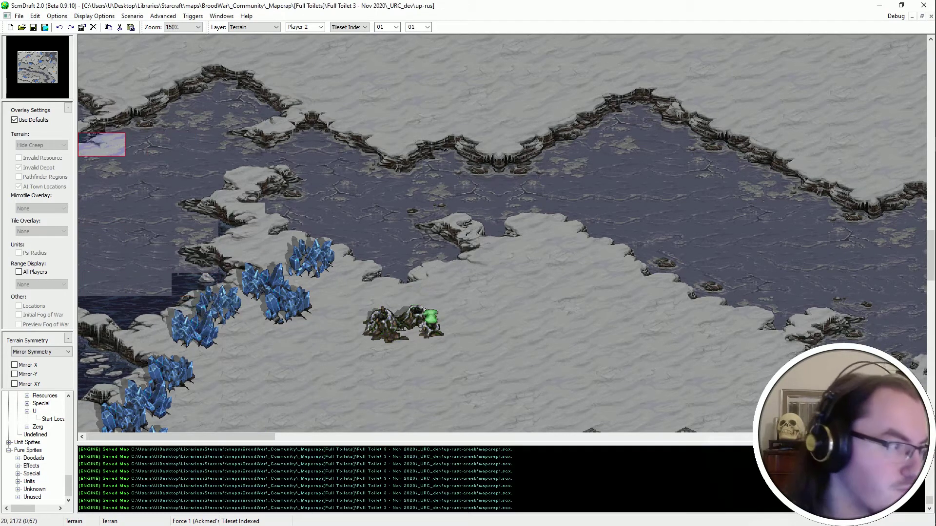
pyautogui.click(195, 251)
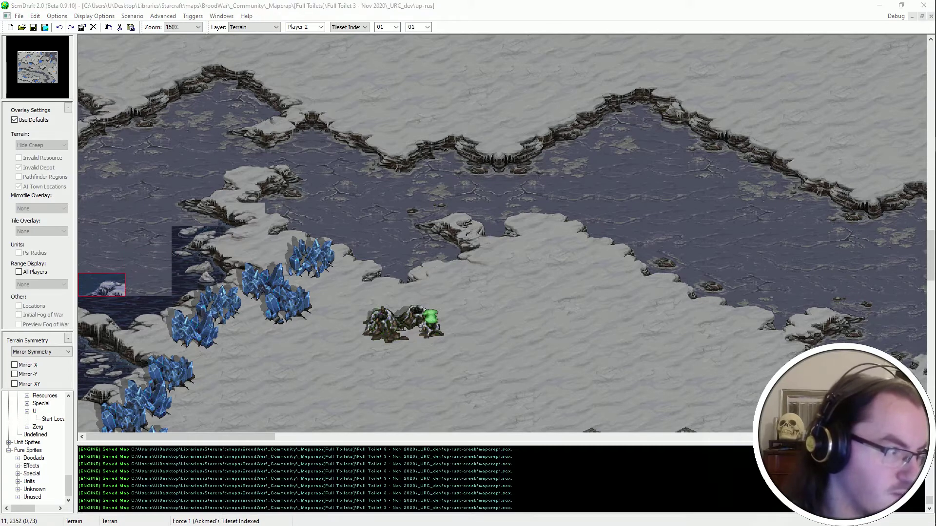
pyautogui.click(194, 197)
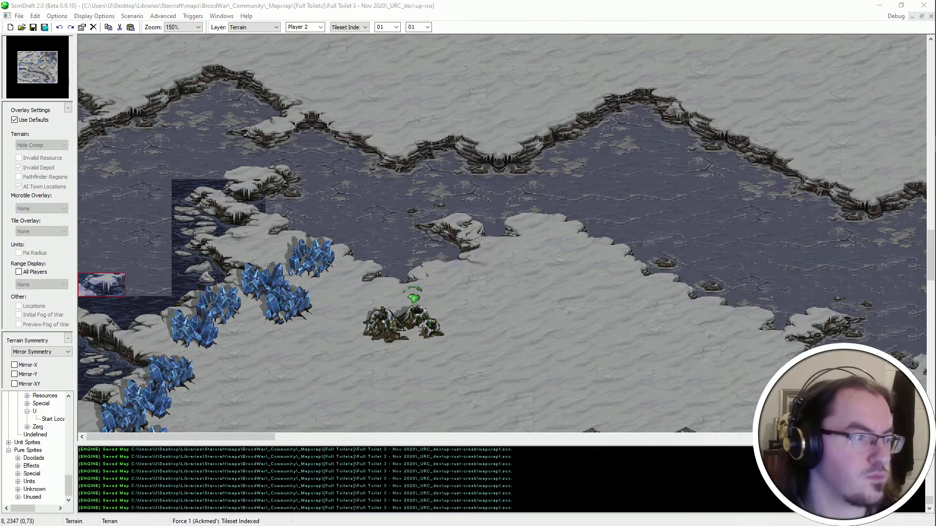
pyautogui.click(241, 168)
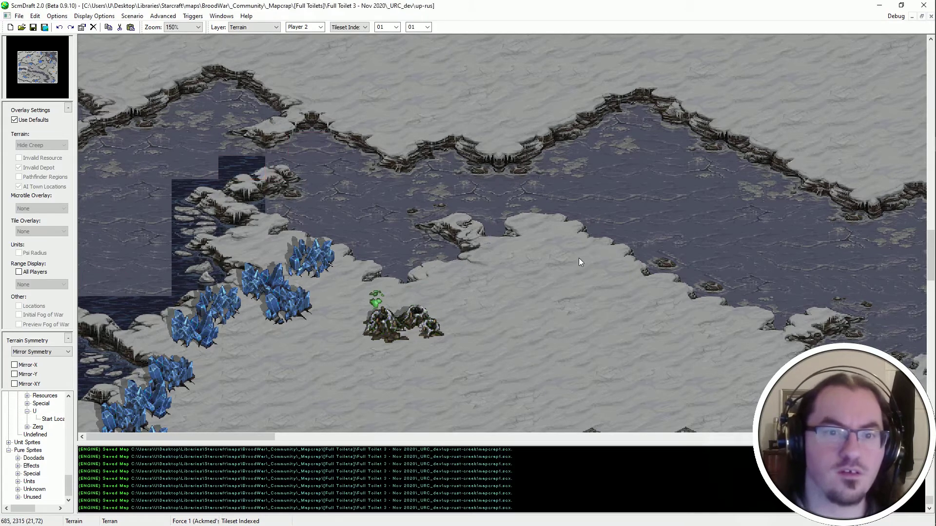
# Continue the dark-water shoreline tiles around the east side of the snowy outcrop and along the bank northeast of the minerals.
pyautogui.scroll(2, 578, 258)
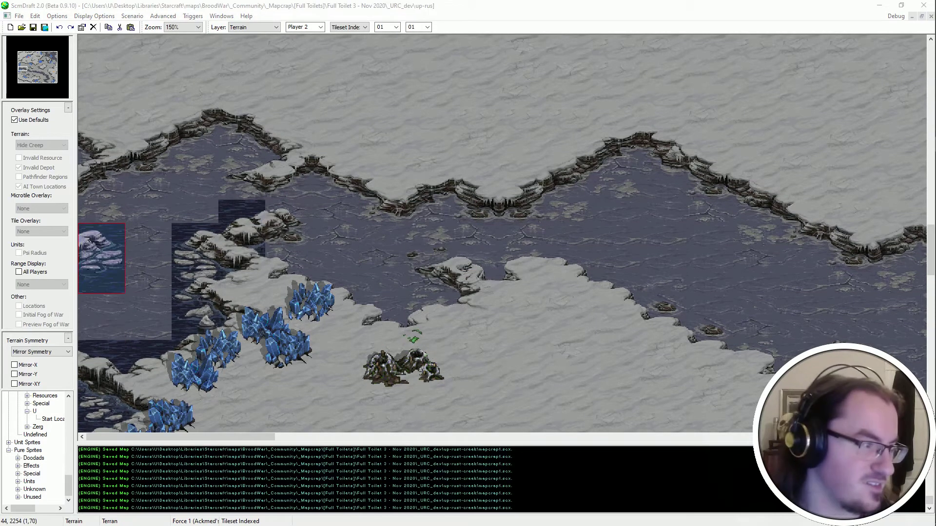
pyautogui.click(288, 235)
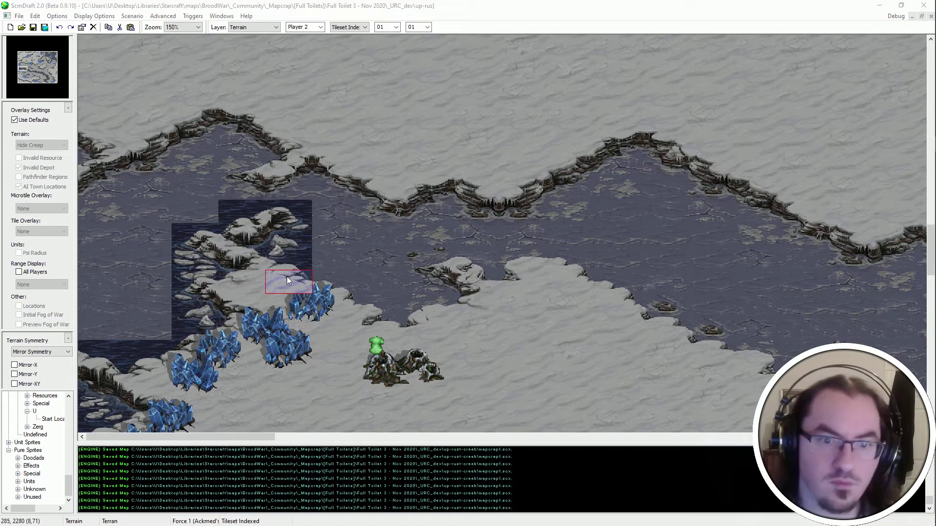
pyautogui.click(328, 280)
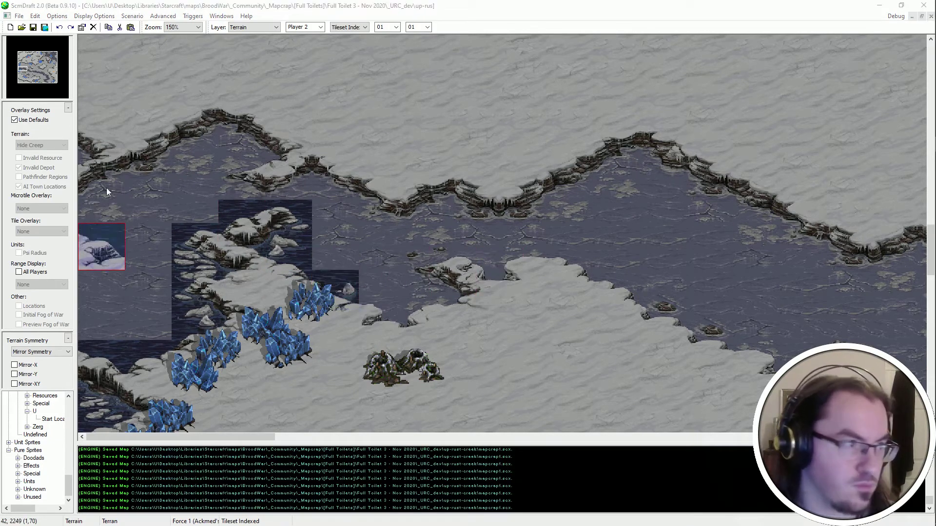
pyautogui.click(382, 306)
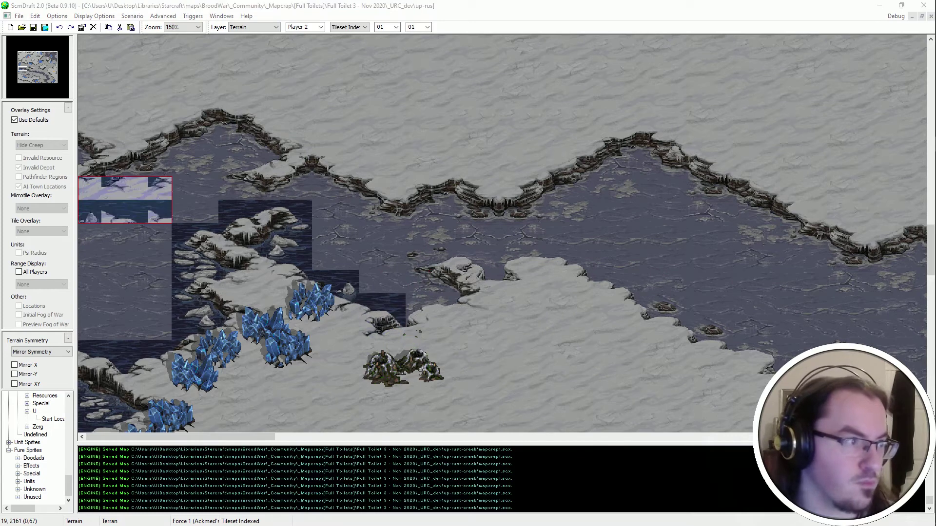
# Blend the small inlet north of the rock doodads and the snowy outcrop east of it with dark-water shoreline tiles.
pyautogui.click(429, 317)
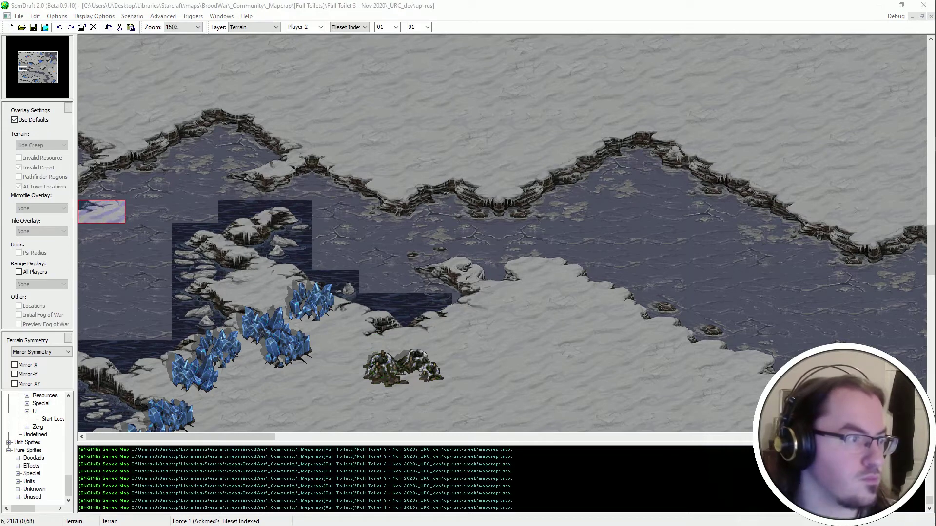
pyautogui.click(439, 335)
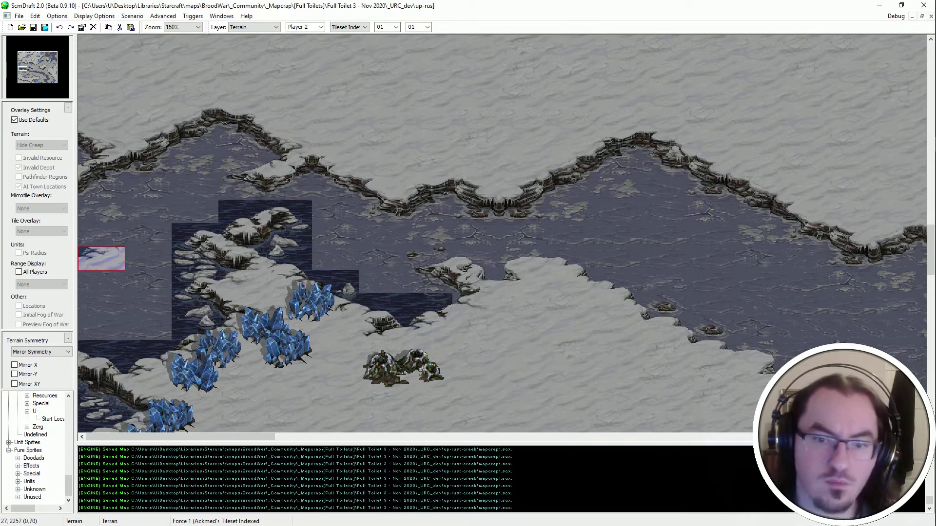
pyautogui.click(433, 330)
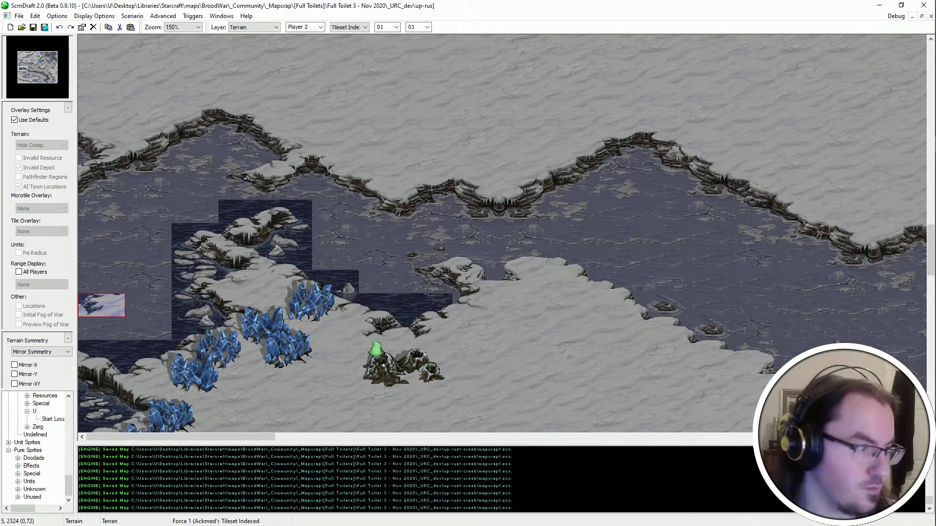
pyautogui.click(432, 276)
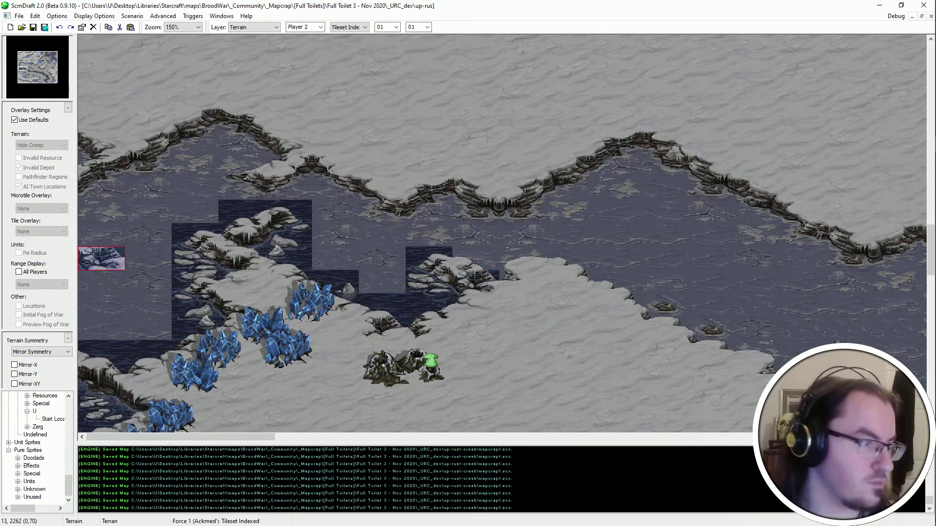
pyautogui.click(473, 257)
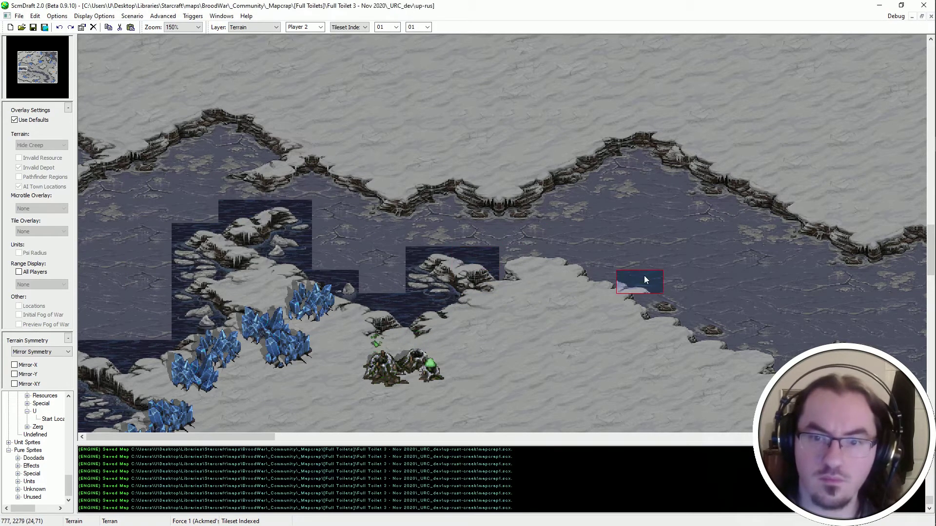
# Add two dark-water edge tiles along the snow shoreline and place the bridge tile group across the river to the east.
pyautogui.click(521, 261)
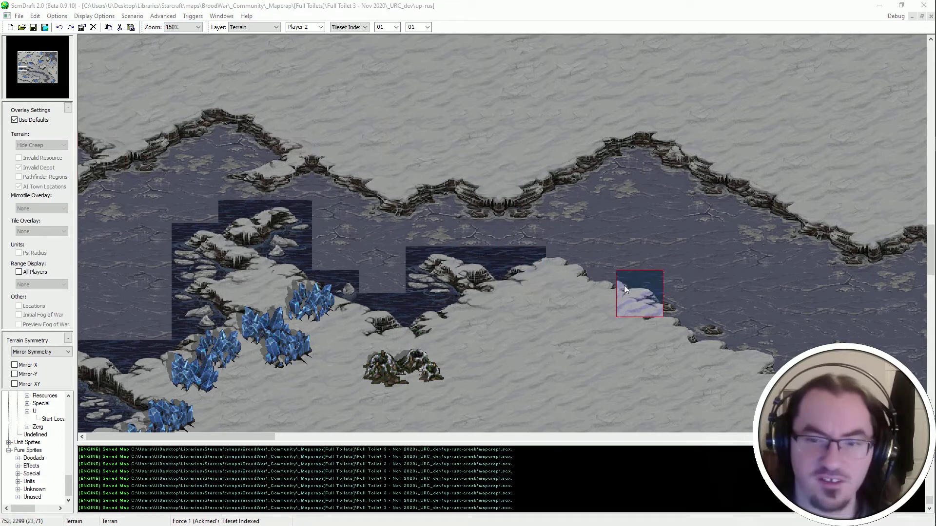
pyautogui.click(569, 262)
pyautogui.moveTo(588, 327); pyautogui.dragTo(489, 271, button='middle')
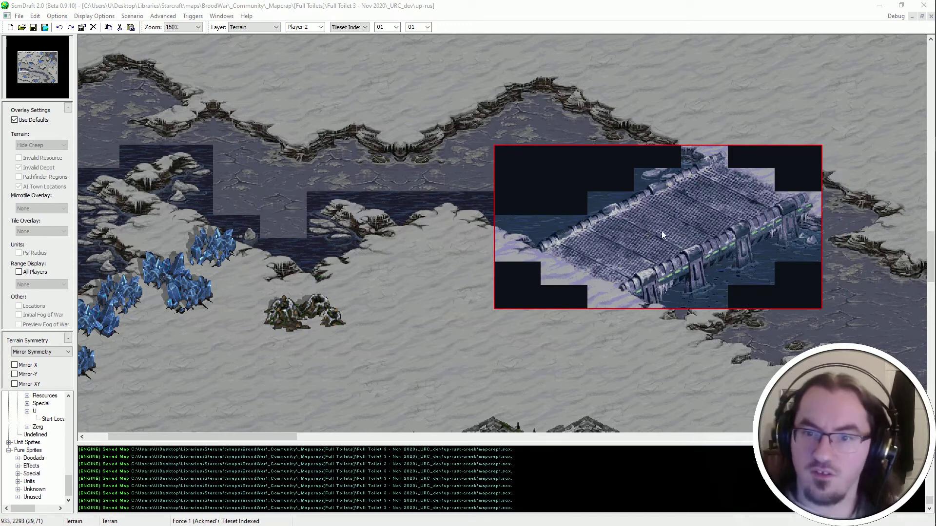
pyautogui.click(662, 235)
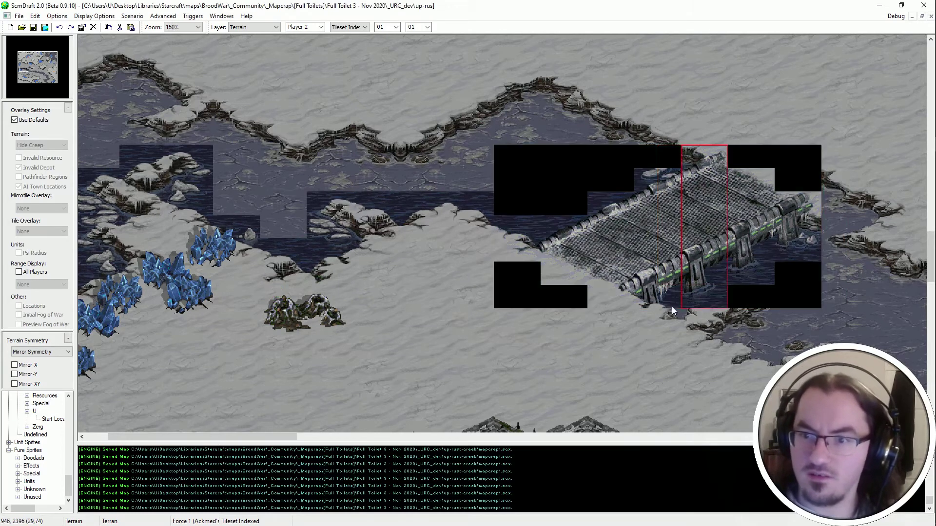
# Copy all non-empty bridge tiles, undo the original placement, and paste the bridge slightly farther northwest across the river.
pyautogui.moveTo(672, 308); pyautogui.dragTo(693, 292)
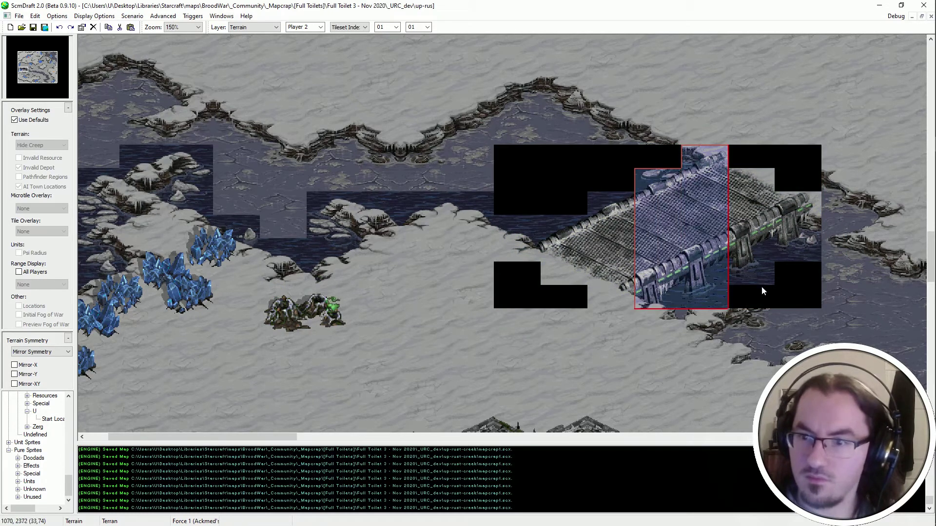
pyautogui.moveTo(728, 254); pyautogui.dragTo(728, 256)
pyautogui.rightClick(729, 256)
pyautogui.moveTo(774, 193); pyautogui.dragTo(833, 258)
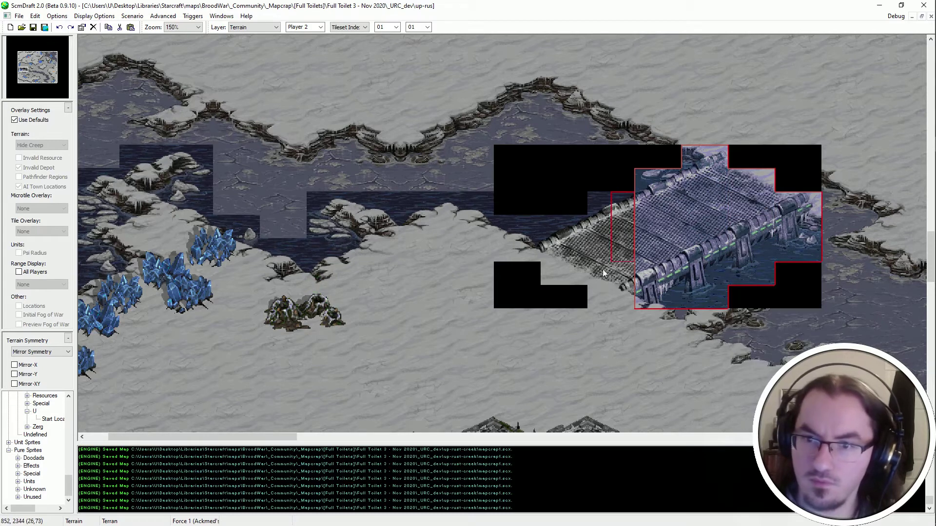
pyautogui.moveTo(603, 270); pyautogui.dragTo(587, 295)
pyautogui.moveTo(553, 266); pyautogui.dragTo(547, 279)
pyautogui.moveTo(539, 221); pyautogui.dragTo(505, 258)
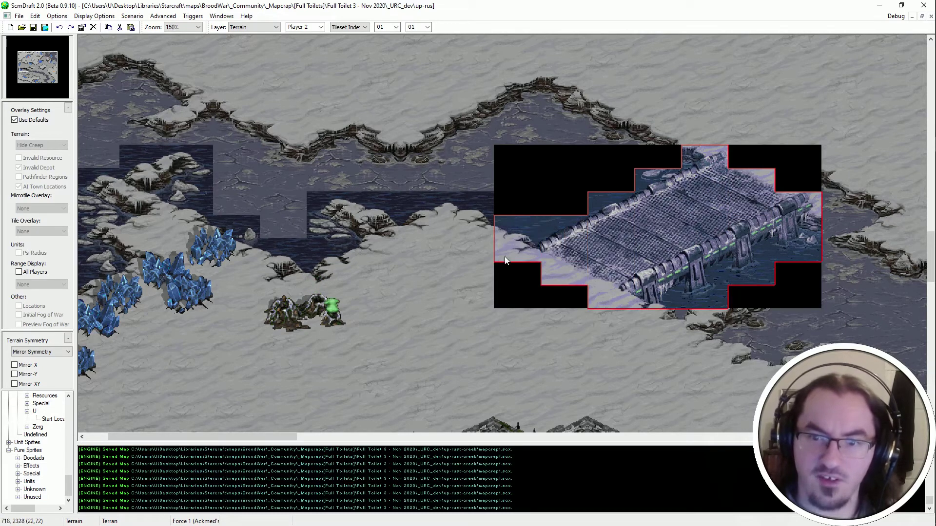
pyautogui.hotkey('ctrl', 'c')
pyautogui.hotkey('ctrl', 'z')
pyautogui.hotkey('ctrl', 'v')
pyautogui.click(613, 197)
pyautogui.press('Escape')
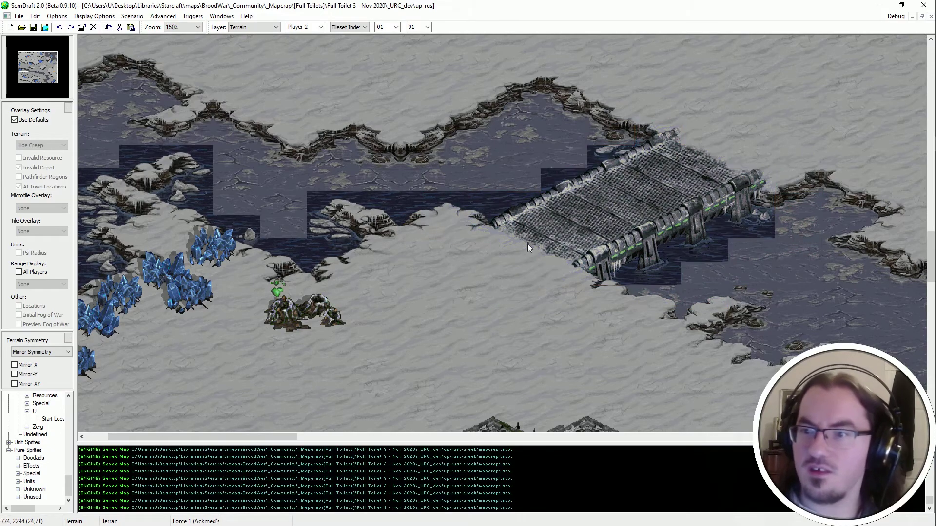
# Paste a second copy of the bridge across the narrow part of the river, southeast of the first bridge.
pyautogui.moveTo(877, 227); pyautogui.dragTo(695, 296, button='middle')
pyautogui.moveTo(492, 283); pyautogui.dragTo(427, 294, button='middle')
pyautogui.scroll(-1, 427, 294)
pyautogui.moveTo(502, 263); pyautogui.dragTo(357, 259, button='middle')
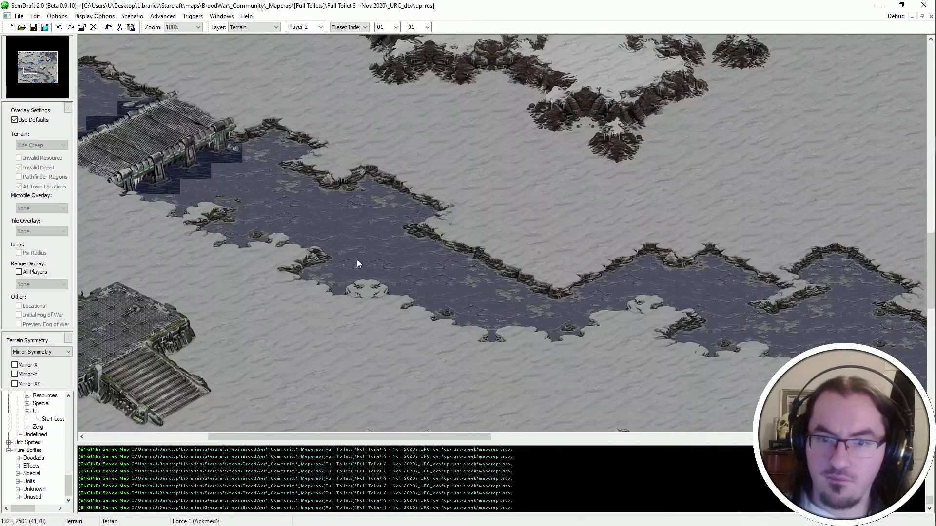
pyautogui.hotkey('ctrl', 'v')
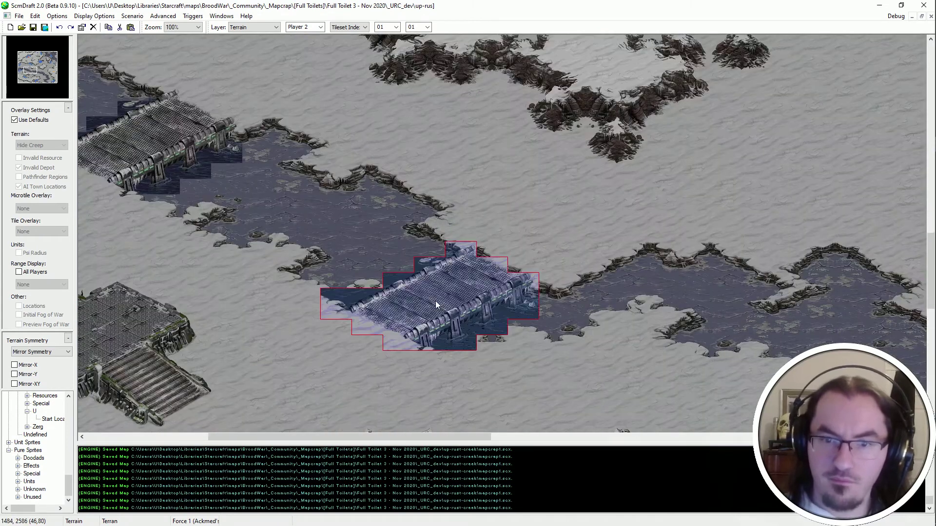
pyautogui.click(482, 279)
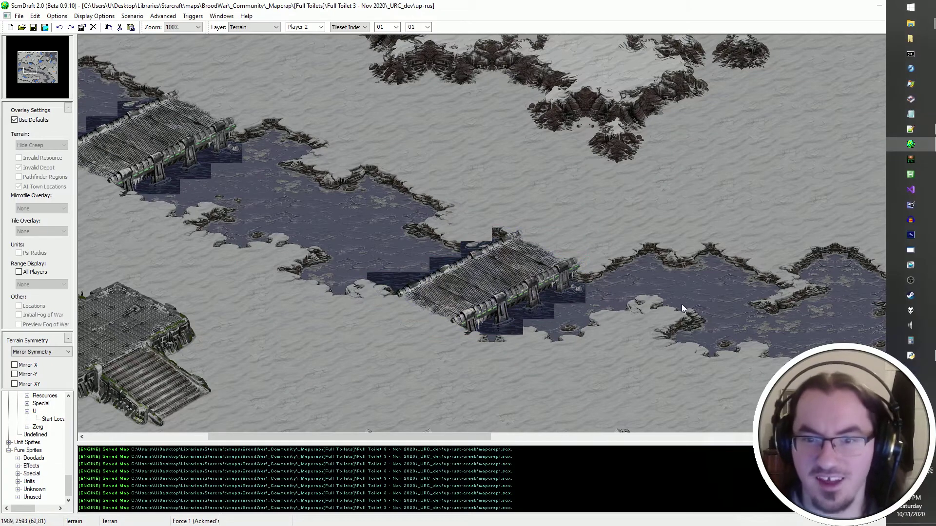
# Paste a third bridge copy across the frozen river's southeastern bend, before the channel turns south.
pyautogui.scroll(1, 469, 259)
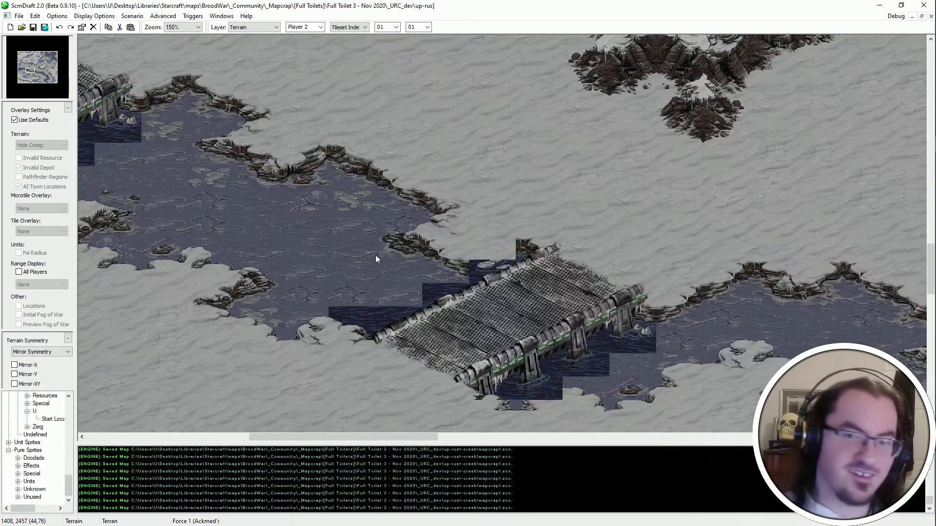
pyautogui.scroll(-4, 546, 289)
pyautogui.scroll(3, 672, 408)
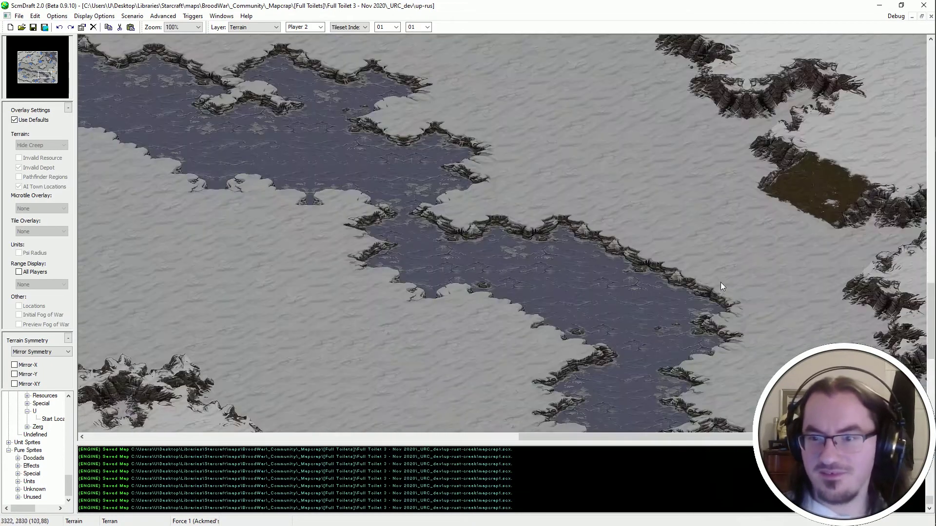
pyautogui.click(577, 285)
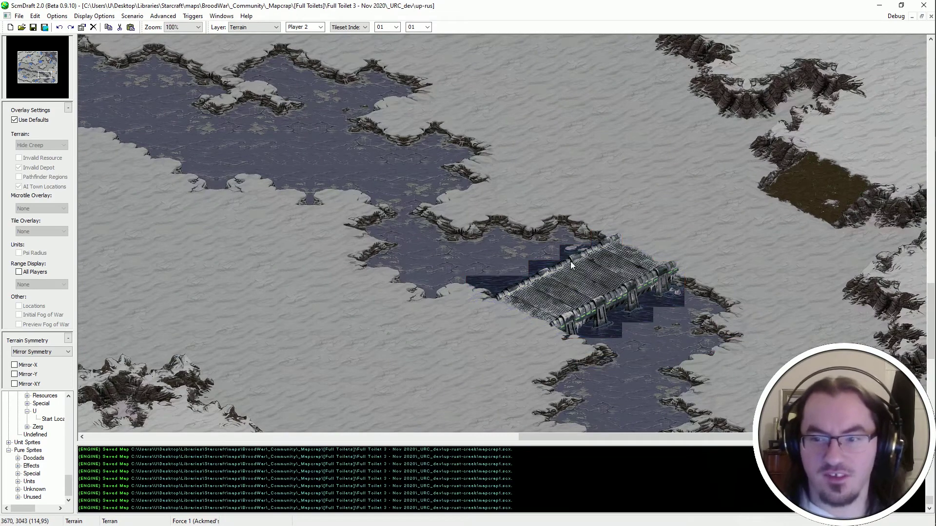
# Switch terrain editing to Isometrical and paint Ice into the west bank of the channel near the map's southern edge.
pyautogui.scroll(-2, 629, 322)
pyautogui.scroll(2, 683, 378)
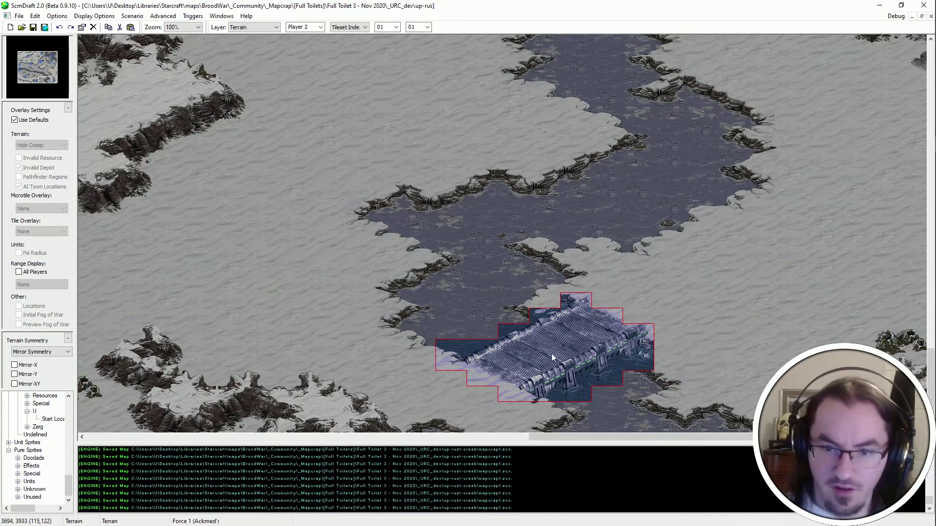
pyautogui.click(348, 27)
pyautogui.click(345, 35)
pyautogui.click(683, 175)
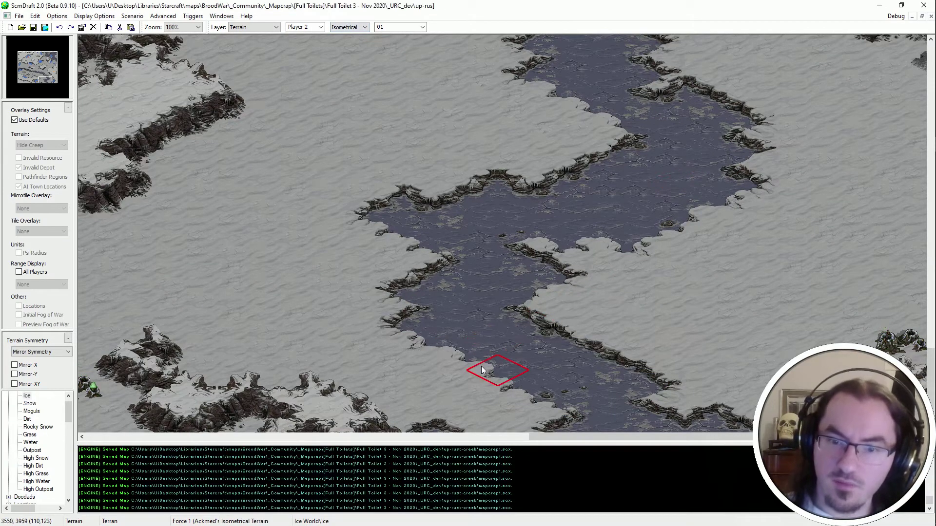
pyautogui.click(482, 367)
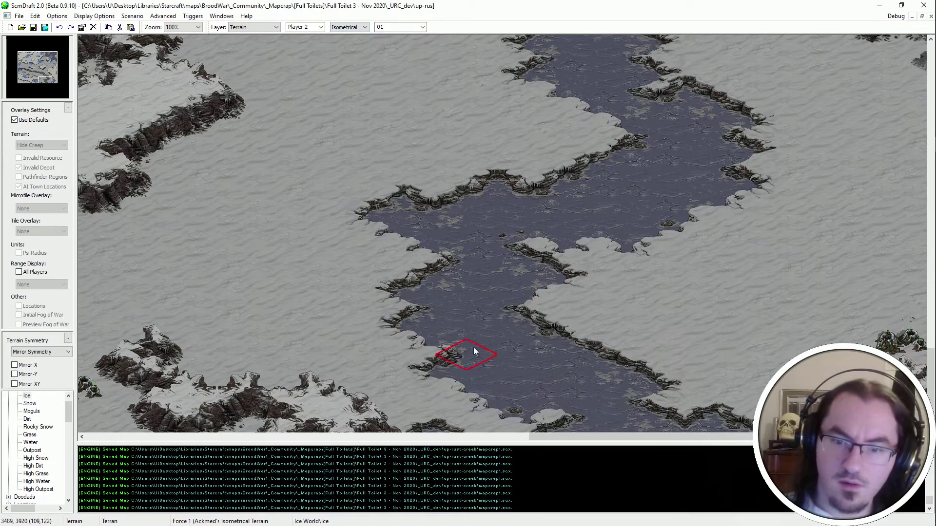
# Try widening the southern channel with Ice along its east bank, and repaint that bank with Snow.
pyautogui.moveTo(575, 336)
pyautogui.mouseDown()
pyautogui.moveTo(595, 317)
pyautogui.moveTo(546, 307)
pyautogui.moveTo(611, 363)
pyautogui.moveTo(644, 361)
pyautogui.mouseUp()
pyautogui.press('Right')
pyautogui.press('Right')
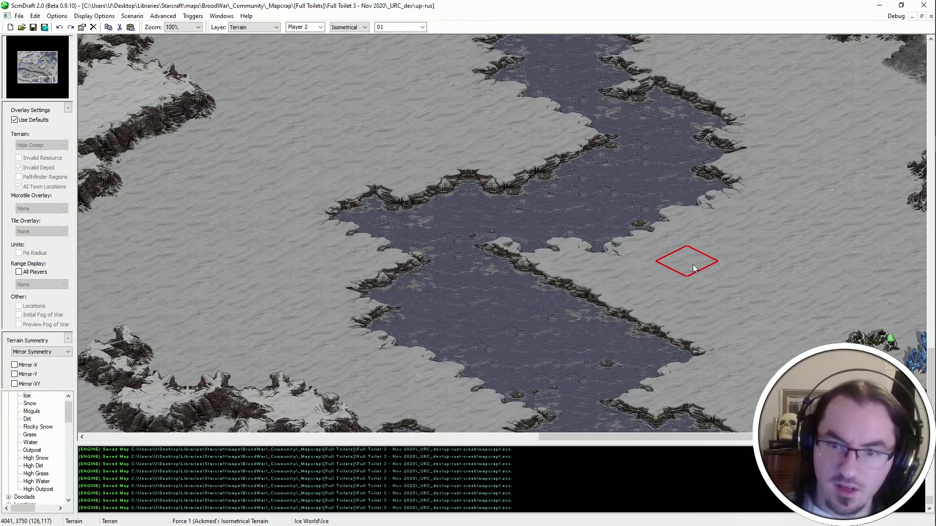
pyautogui.press('Left')
pyautogui.press('Right')
pyautogui.click(731, 352)
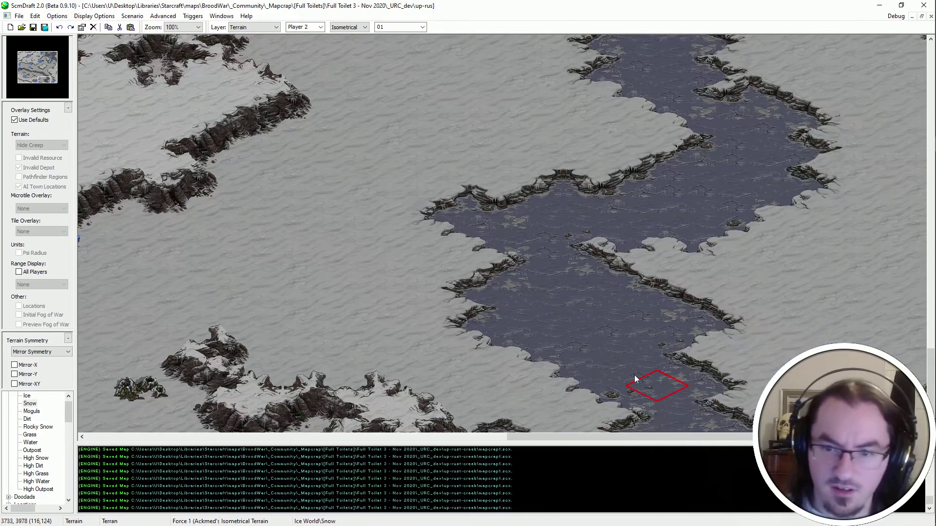
pyautogui.moveTo(653, 293); pyautogui.dragTo(617, 307)
pyautogui.click(657, 322)
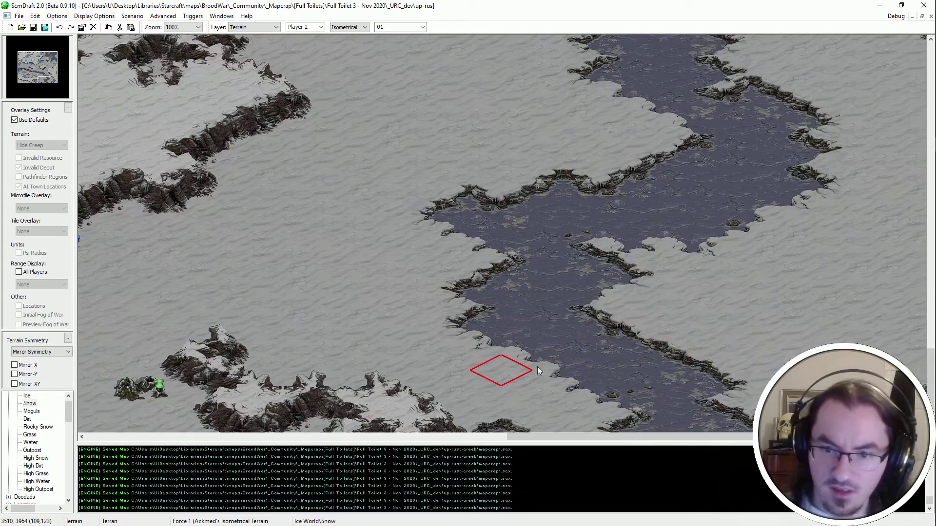
# Extend the Ice into the southern channel's west bank and cover the nearest rocky cliff southwest of it with Snow.
pyautogui.moveTo(537, 370)
pyautogui.mouseDown()
pyautogui.moveTo(522, 334)
pyautogui.moveTo(597, 379)
pyautogui.mouseUp()
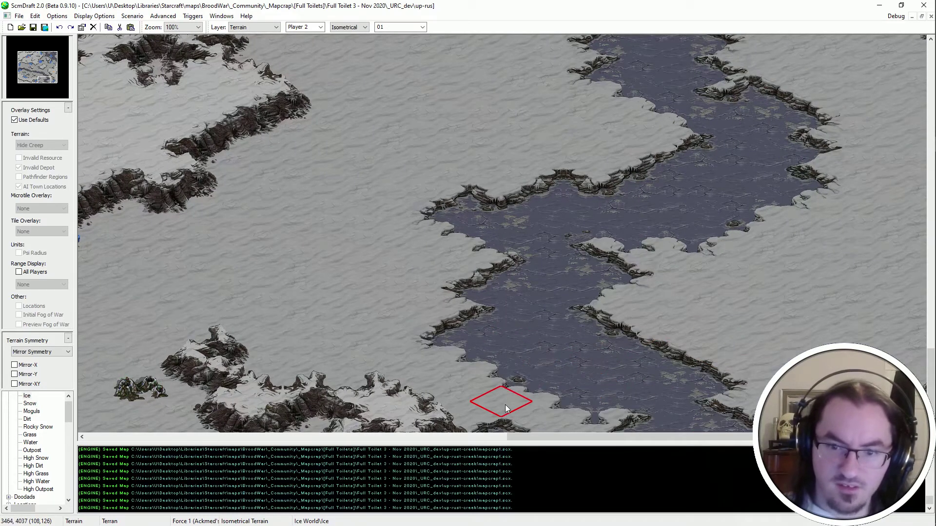
pyautogui.rightClick(395, 339)
pyautogui.moveTo(471, 415)
pyautogui.mouseDown()
pyautogui.moveTo(434, 473)
pyautogui.moveTo(397, 442)
pyautogui.moveTo(366, 451)
pyautogui.mouseUp()
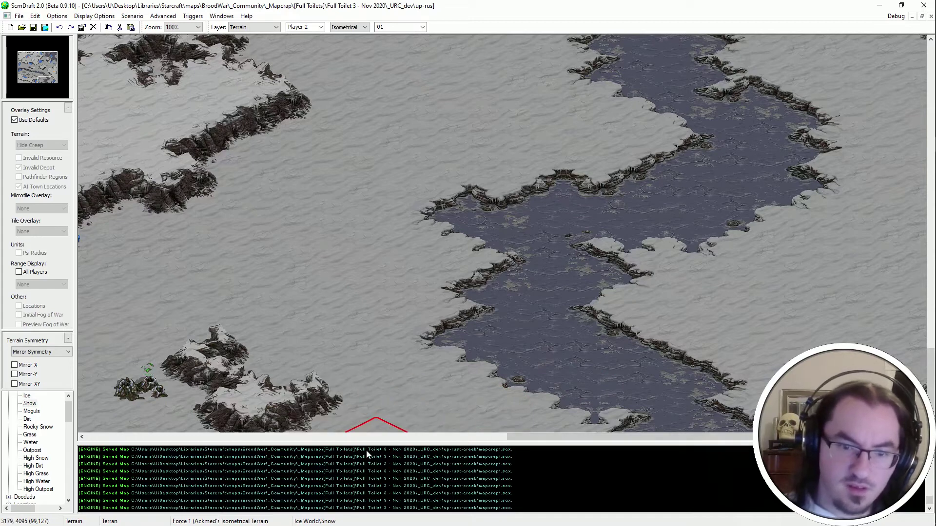
# Reshape the channel's west shoreline at the map's southern edge with Ice, and fill the excess back in with Snow.
pyautogui.moveTo(586, 405); pyautogui.dragTo(534, 384, button='middle')
pyautogui.rightClick(495, 358)
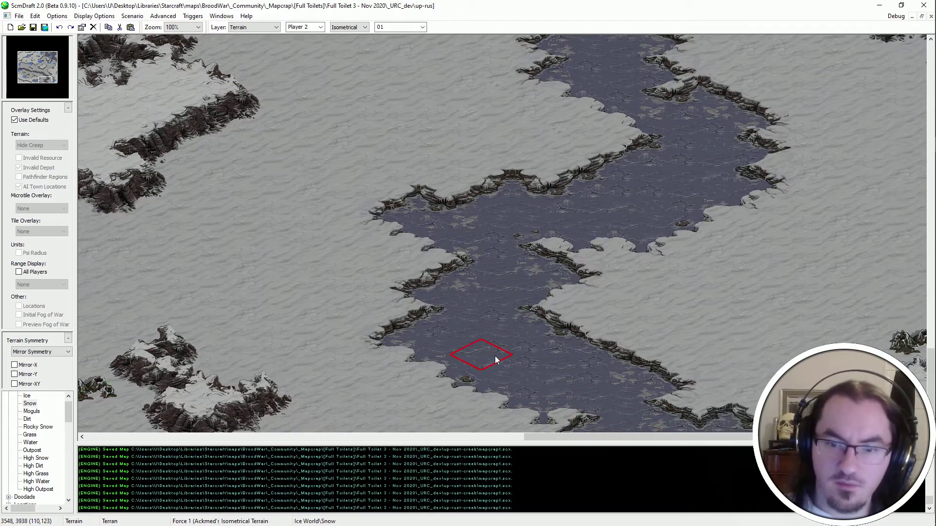
pyautogui.click(413, 430)
pyautogui.hotkey('ctrl', 'z')
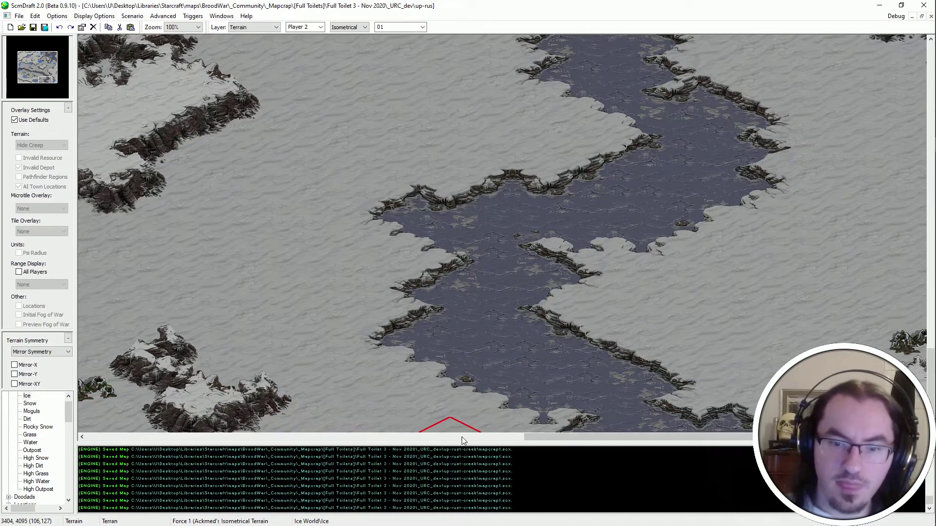
pyautogui.click(529, 431)
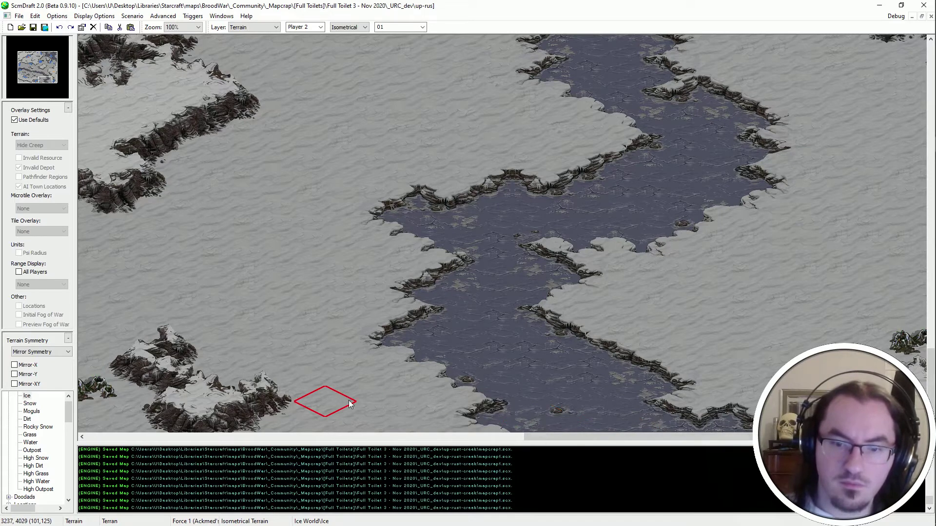
pyautogui.rightClick(498, 418)
pyautogui.click(499, 418)
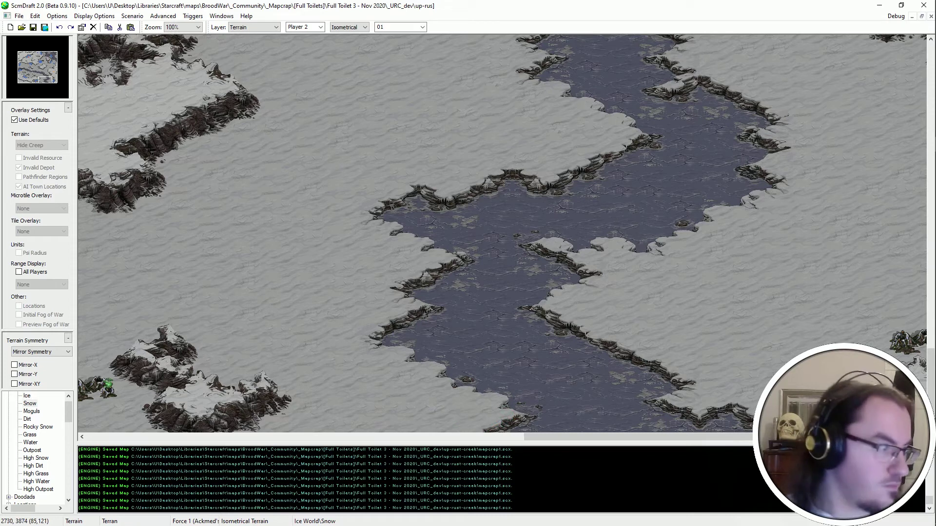
# Paste a bridge copy across the southern channel, connecting the reshaped west bank with the east bank.
pyautogui.hotkey('ctrl', 'v')
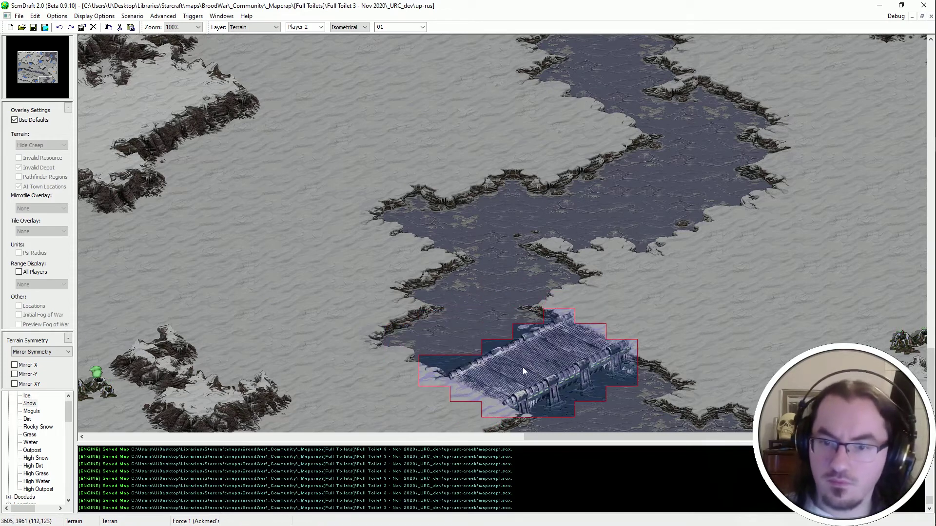
pyautogui.click(523, 370)
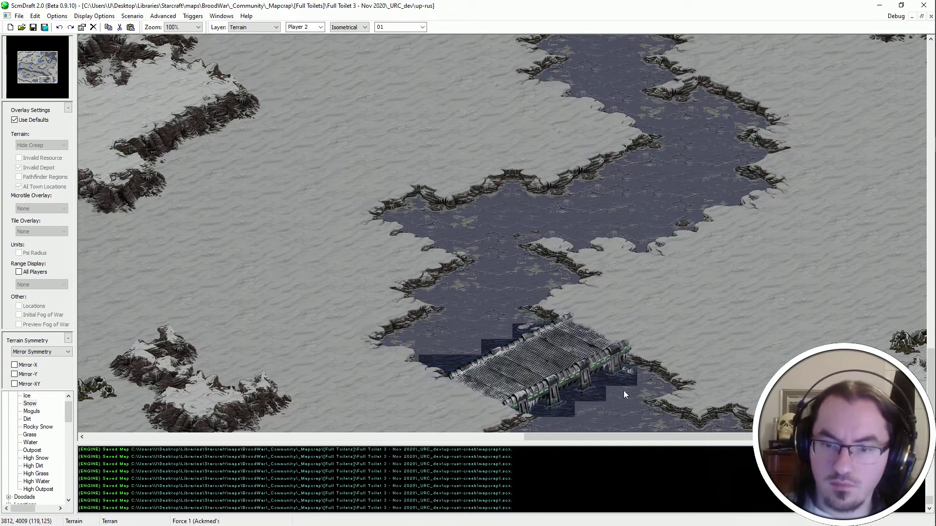
# Place an indexed icicle-cliff tile with dark water on the north bank, adjoining the first bridge's northern end.
pyautogui.moveTo(624, 391); pyautogui.dragTo(382, 211, button='middle')
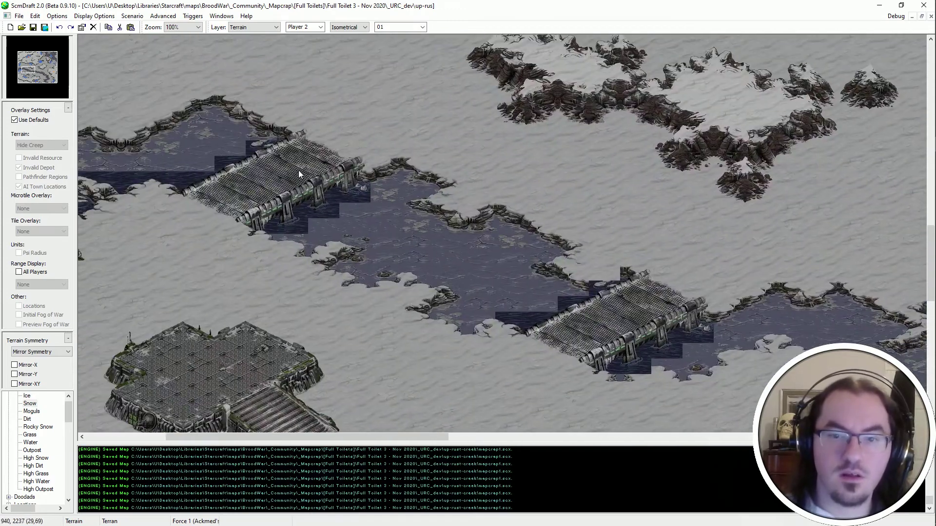
pyautogui.moveTo(299, 170); pyautogui.dragTo(548, 186, button='middle')
pyautogui.scroll(-2, 353, 30)
pyautogui.keyDown('ctrl'); pyautogui.scroll(1, 459, 115); pyautogui.keyUp('ctrl')
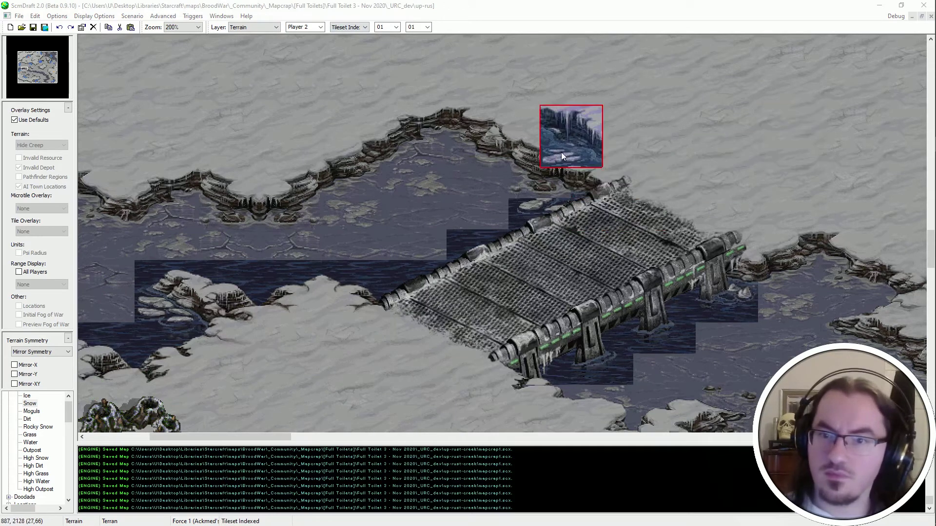
pyautogui.click(535, 170)
pyautogui.moveTo(664, 230); pyautogui.dragTo(591, 188, button='middle')
pyautogui.rightClick(621, 310)
pyautogui.moveTo(621, 310); pyautogui.dragTo(621, 411, button='middle')
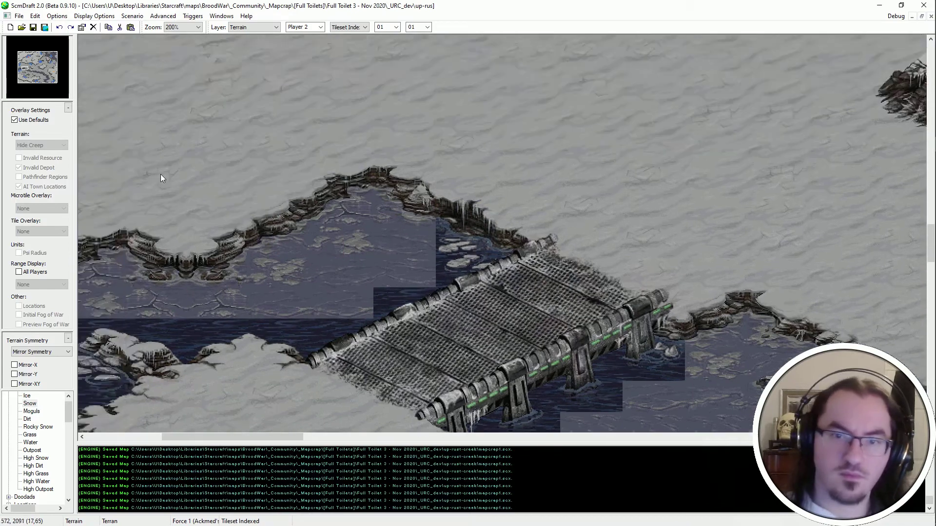
# Replace the frozen north shoreline around the peak just west of the first bridge with indexed icicle-cliff and dark-water tiles.
pyautogui.keyDown('ctrl'); pyautogui.scroll(-1, 292, 236); pyautogui.keyUp('ctrl')
pyautogui.moveTo(159, 174); pyautogui.dragTo(479, 156, button='middle')
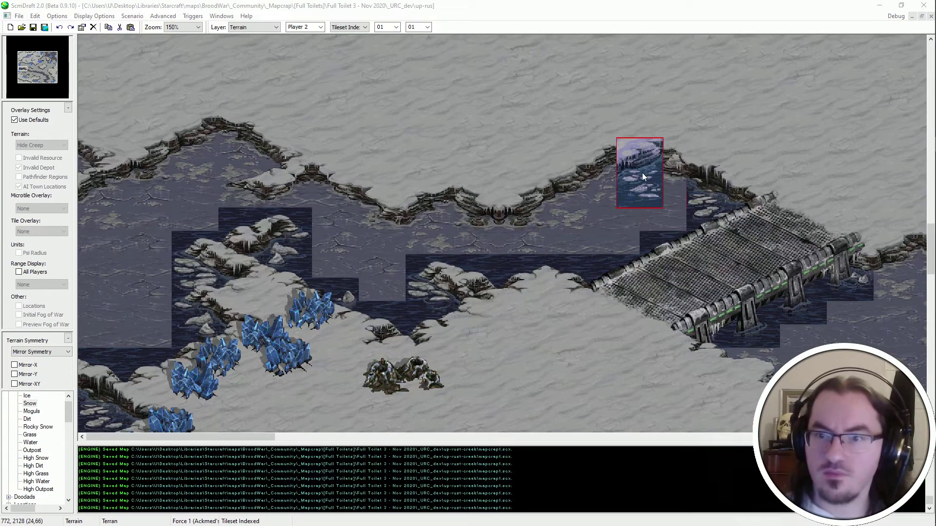
pyautogui.click(613, 173)
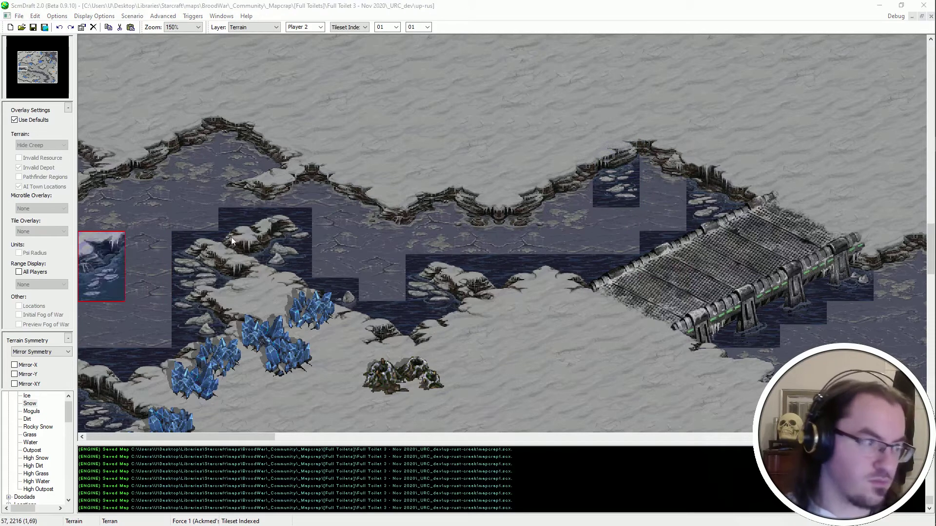
pyautogui.click(571, 185)
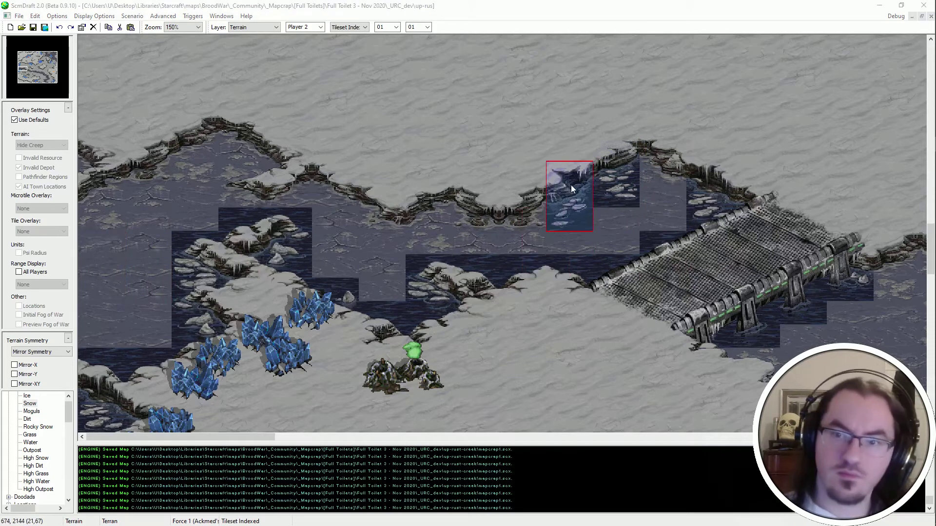
pyautogui.click(694, 173)
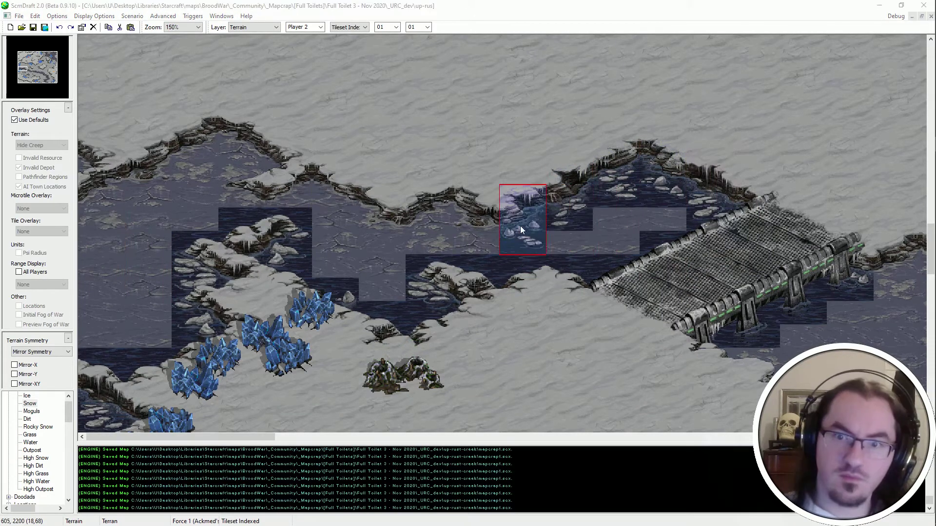
# Continue the indexed dark-water cliff tiles westward along the north bank, through the dip and up the next slope.
pyautogui.click(520, 226)
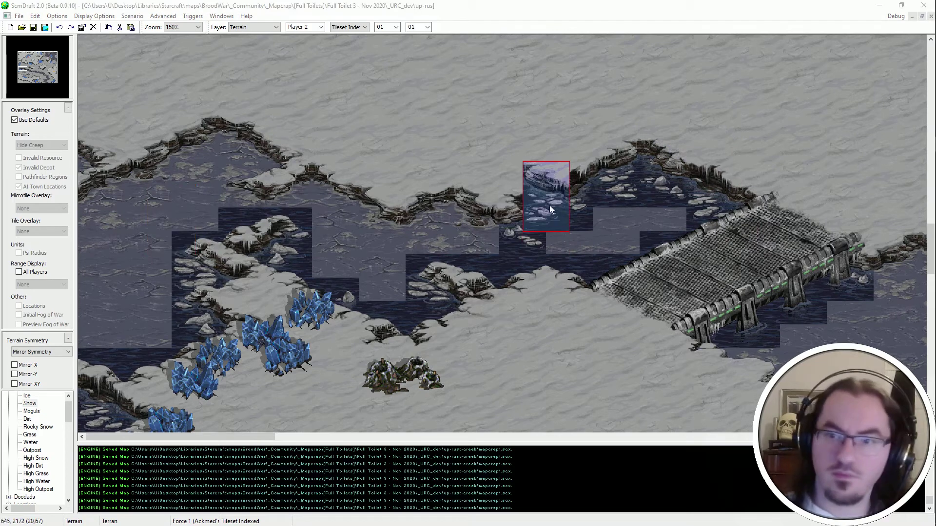
pyautogui.click(477, 223)
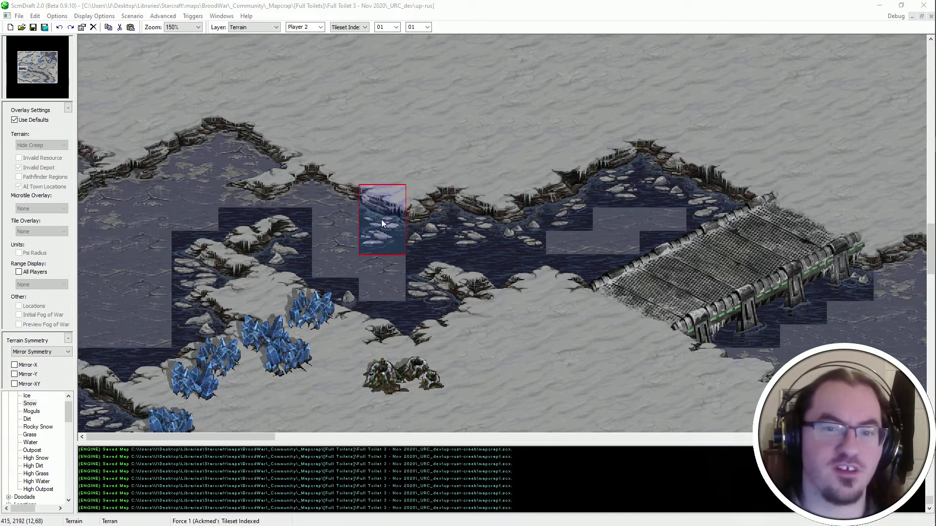
pyautogui.click(337, 195)
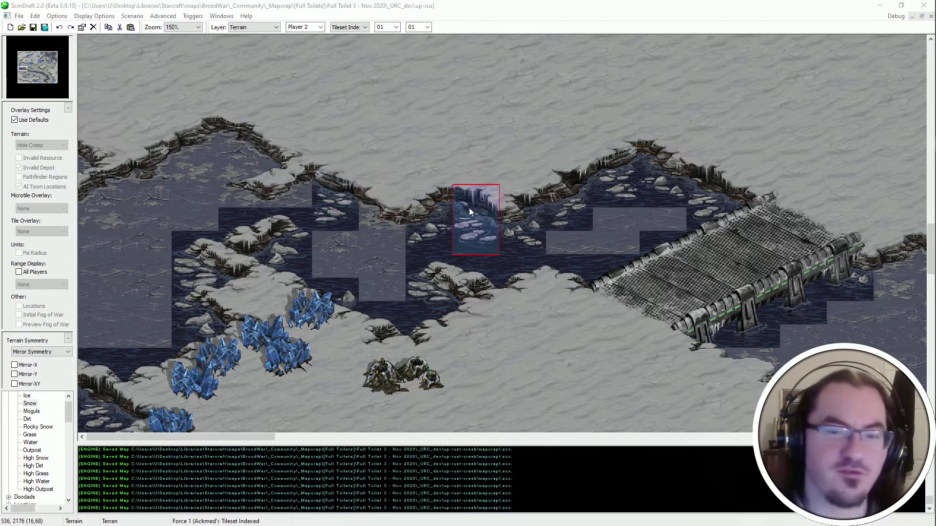
pyautogui.click(385, 221)
pyautogui.scroll(1, 425, 186)
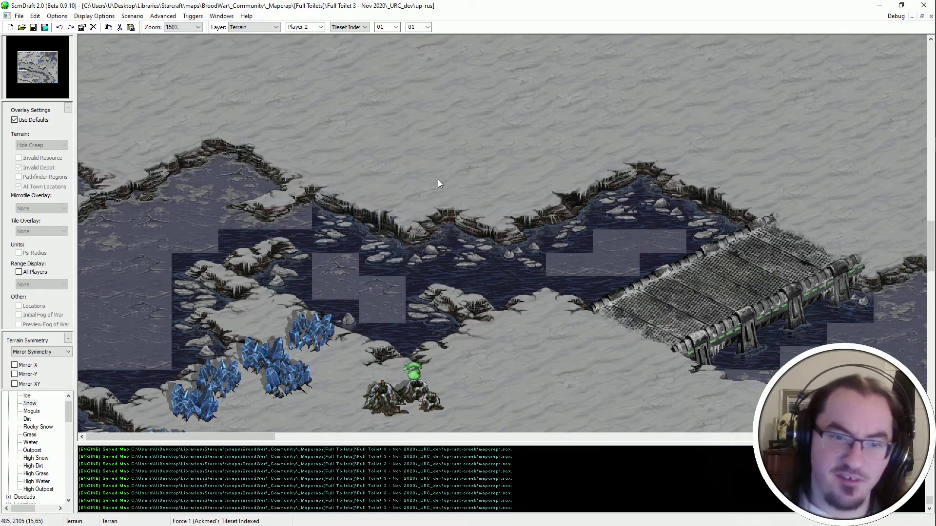
pyautogui.scroll(2, 225, 89)
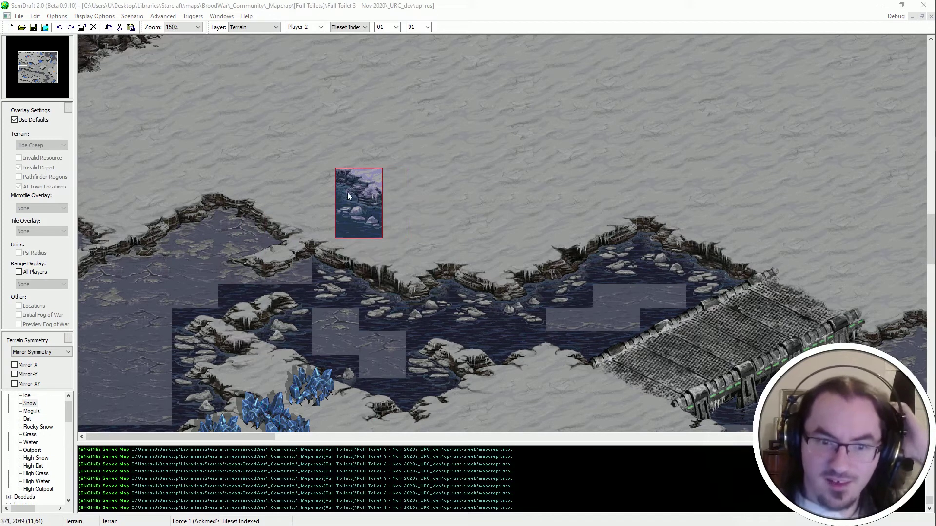
# Rebuild the north bank's westernmost ledge and peak with indexed dark-water cliff tiles, reaching the map's west edge.
pyautogui.rightClick(215, 227)
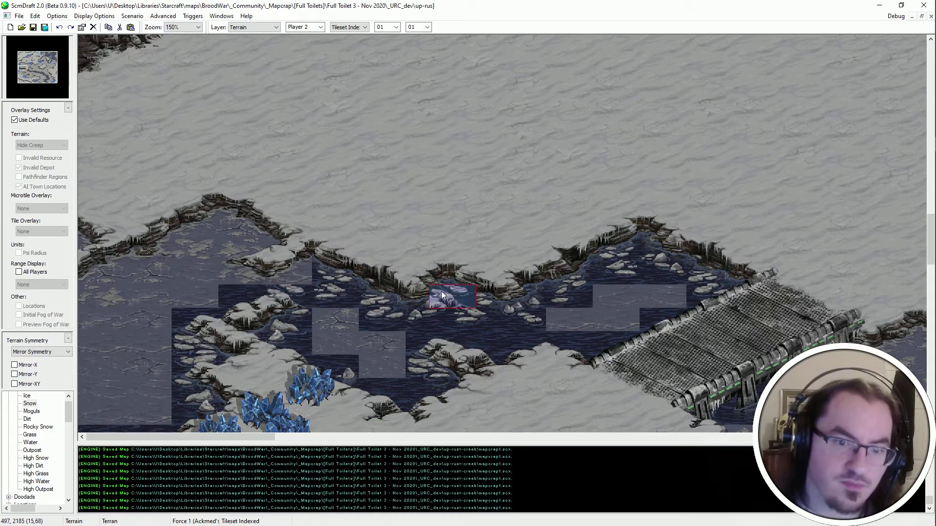
pyautogui.click(284, 265)
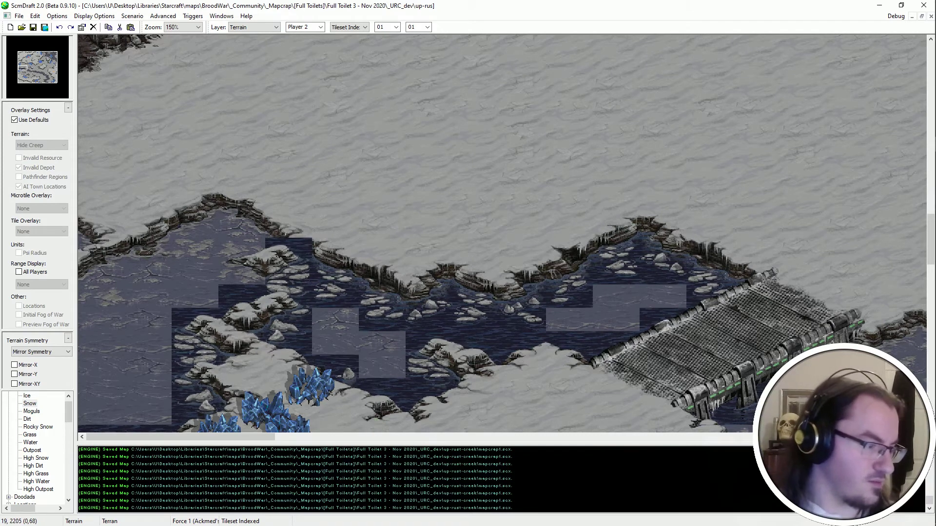
pyautogui.press('Down')
pyautogui.press('Right')
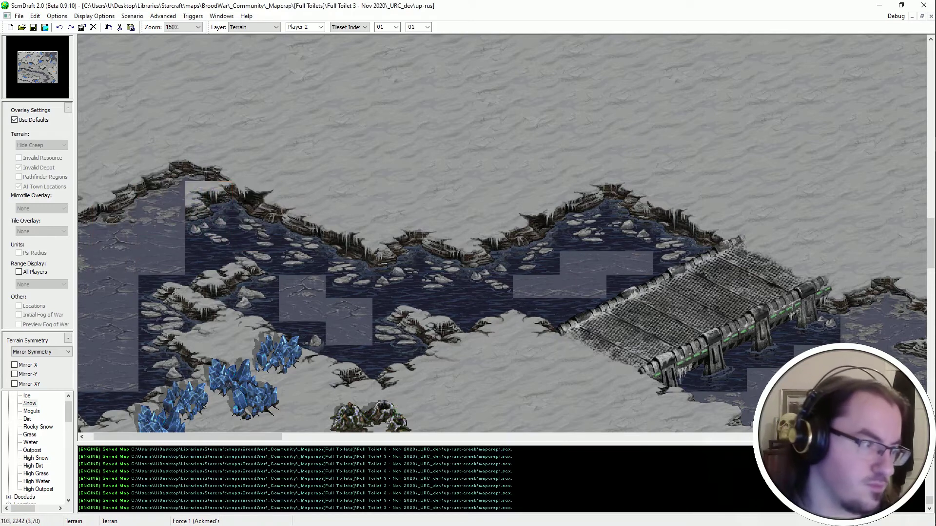
pyautogui.click(161, 215)
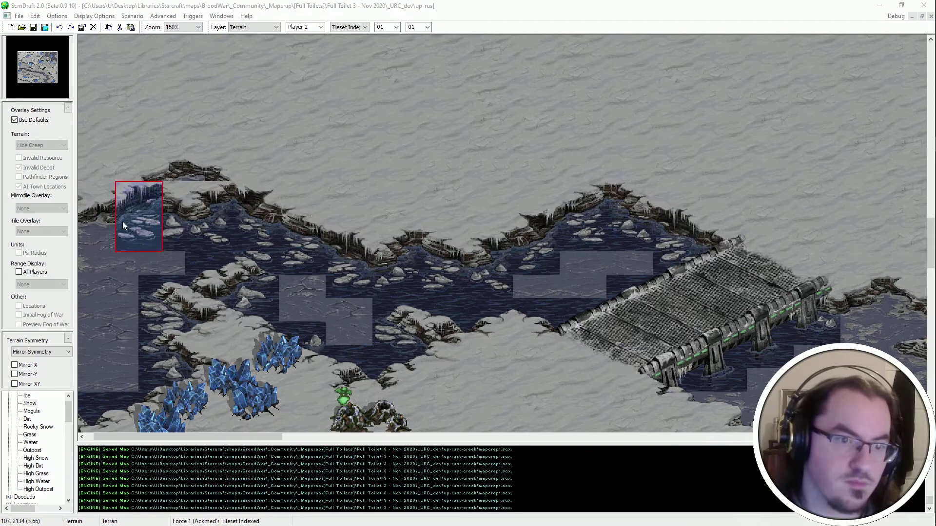
pyautogui.click(105, 219)
pyautogui.press('Left')
pyautogui.press('Up')
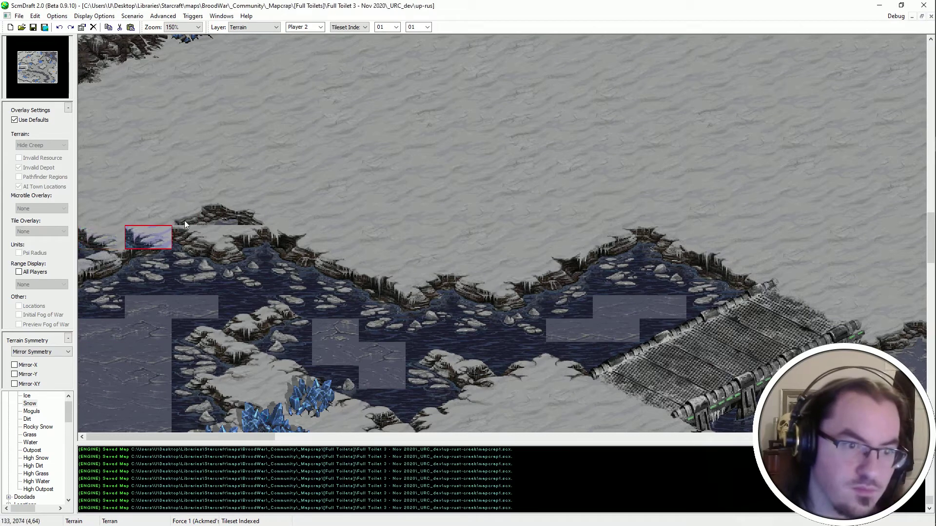
# Cover the leftover cliff fragments above the rebuilt western shoreline with Snow, using a 2 by 1 rectangular terrain brush.
pyautogui.scroll(-1, 195, 306)
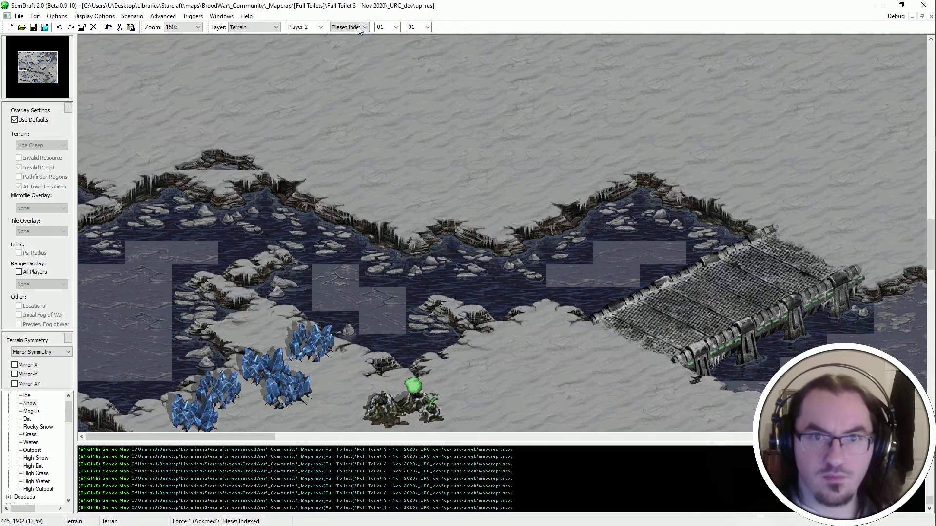
pyautogui.scroll(1, 358, 26)
pyautogui.scroll(-1, 386, 26)
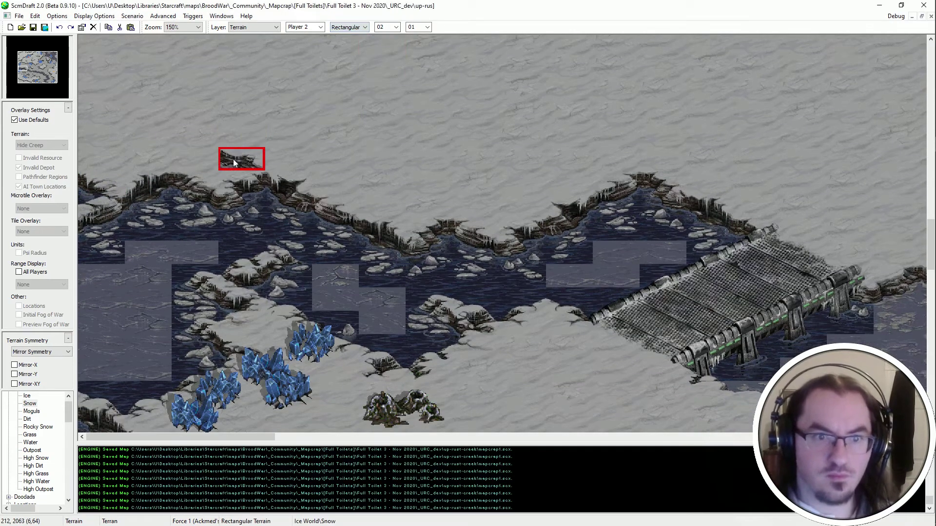
pyautogui.scroll(-2, 377, 327)
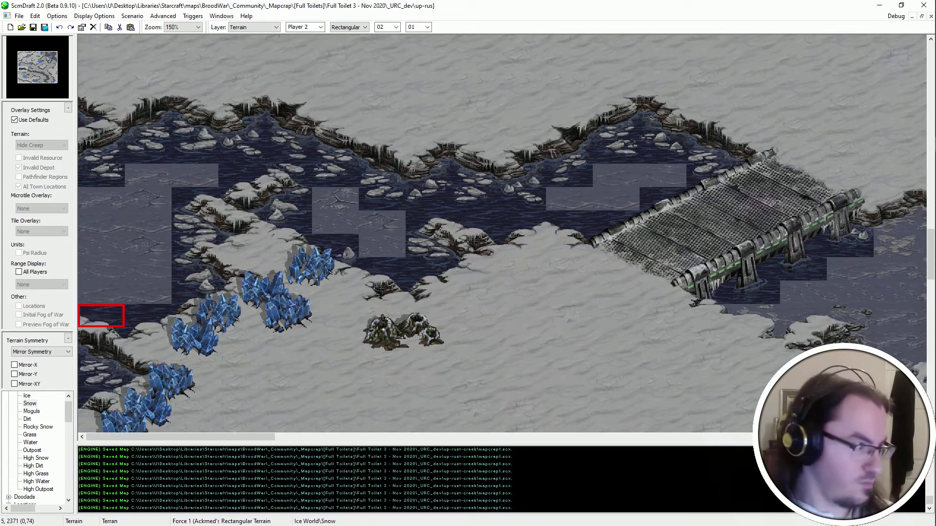
# Fill the remaining ice patches in the river west of the first bridge with rectangular Water terrain.
pyautogui.click(30, 442)
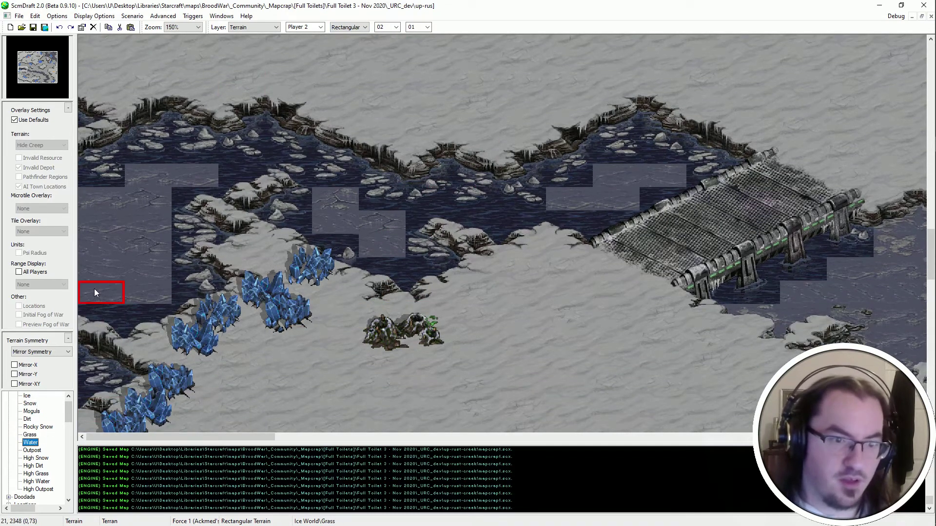
pyautogui.moveTo(95, 288); pyautogui.dragTo(98, 218)
pyautogui.moveTo(139, 180)
pyautogui.mouseDown()
pyautogui.moveTo(146, 291)
pyautogui.moveTo(201, 184)
pyautogui.mouseUp()
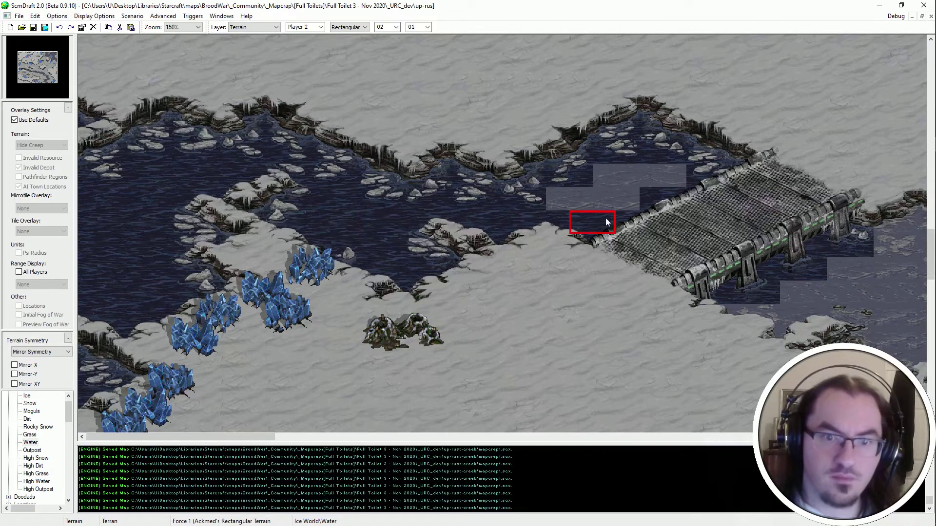
pyautogui.moveTo(605, 222)
pyautogui.mouseDown()
pyautogui.moveTo(579, 204)
pyautogui.moveTo(661, 176)
pyautogui.mouseUp()
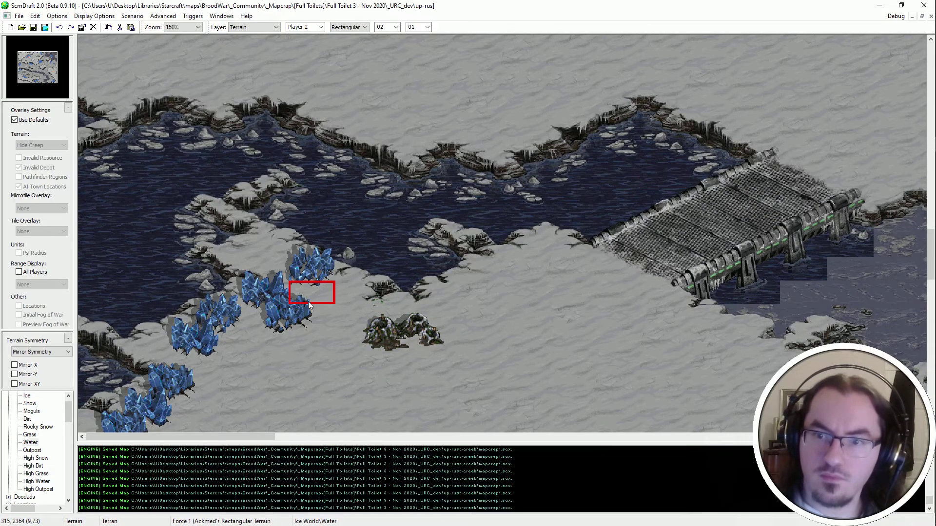
# Paint rectangular Water terrain over the open ice in the middle of the river between the first and second bridges.
pyautogui.moveTo(308, 301); pyautogui.dragTo(682, 309, button='middle')
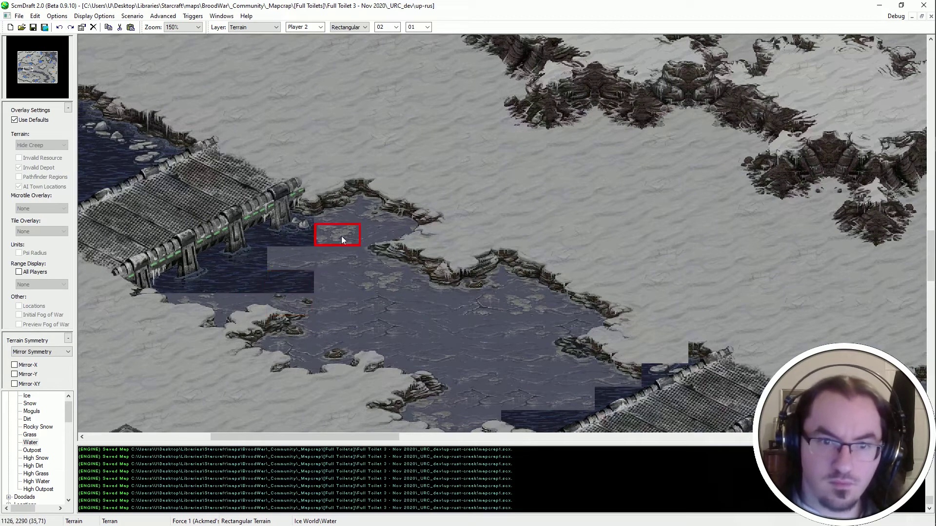
pyautogui.moveTo(342, 236); pyautogui.dragTo(330, 319)
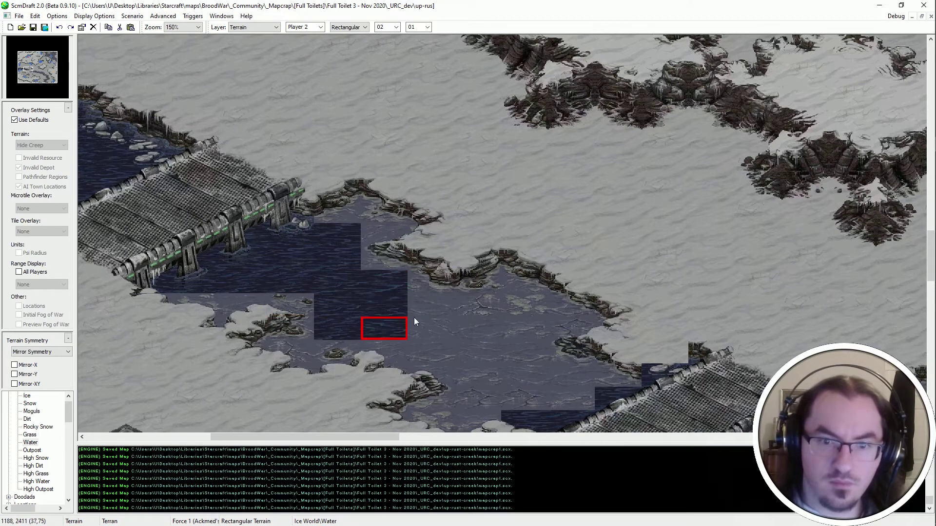
pyautogui.moveTo(414, 322); pyautogui.dragTo(433, 336)
pyautogui.moveTo(490, 333)
pyautogui.mouseDown()
pyautogui.moveTo(476, 397)
pyautogui.moveTo(514, 397)
pyautogui.moveTo(520, 315)
pyautogui.mouseUp()
# Place indexed dark-water shore tiles on the south bank, just southeast of the first bridge's southern end.
pyautogui.moveTo(316, 429); pyautogui.dragTo(382, 385, button='middle')
pyautogui.scroll(-2, 352, 27)
pyautogui.moveTo(207, 175); pyautogui.dragTo(340, 230, button='middle')
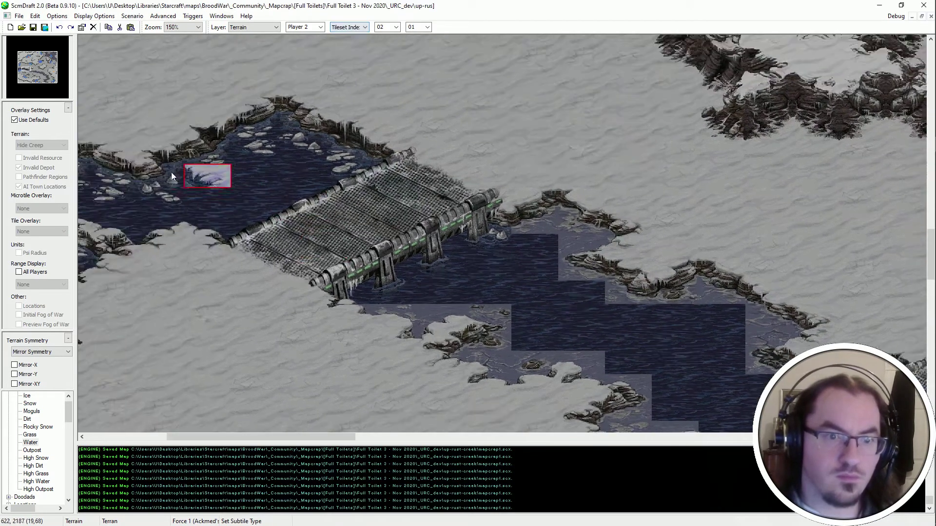
pyautogui.moveTo(349, 298); pyautogui.dragTo(411, 276, button='middle')
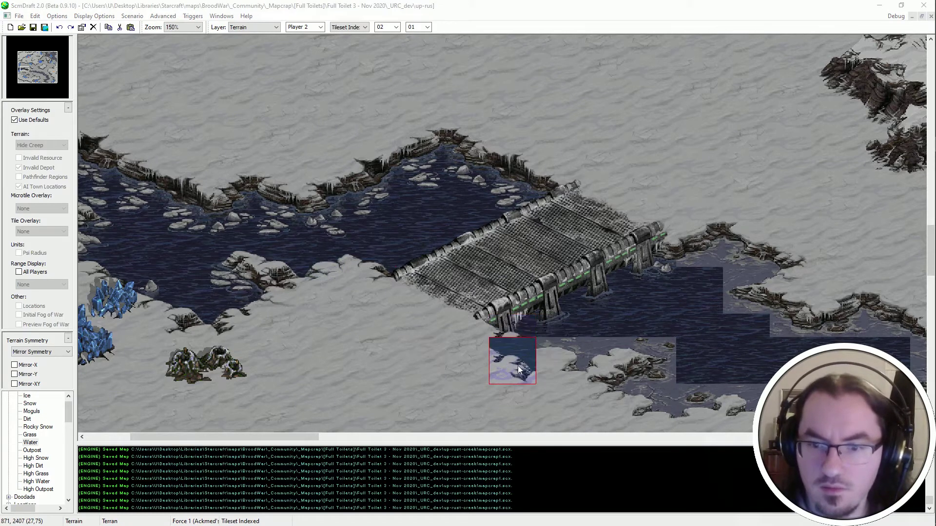
pyautogui.click(493, 385)
pyautogui.hotkey('ctrl', 'z')
pyautogui.moveTo(435, 333); pyautogui.dragTo(303, 278, button='middle')
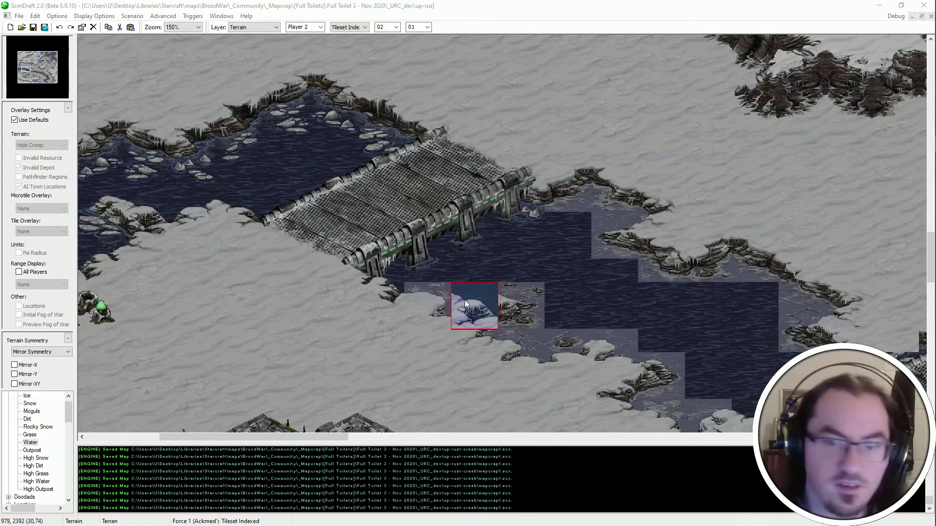
pyautogui.click(427, 305)
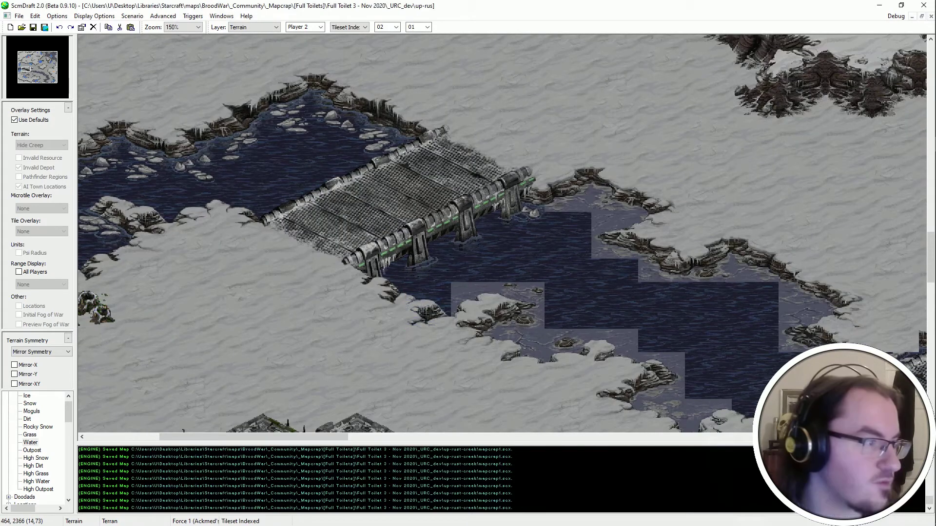
pyautogui.click(475, 306)
# Extend the dark-water shore tiles southeast along the south bank, converting the rocky ledge and the cove beyond it.
pyautogui.moveTo(408, 352); pyautogui.dragTo(364, 309, button='middle')
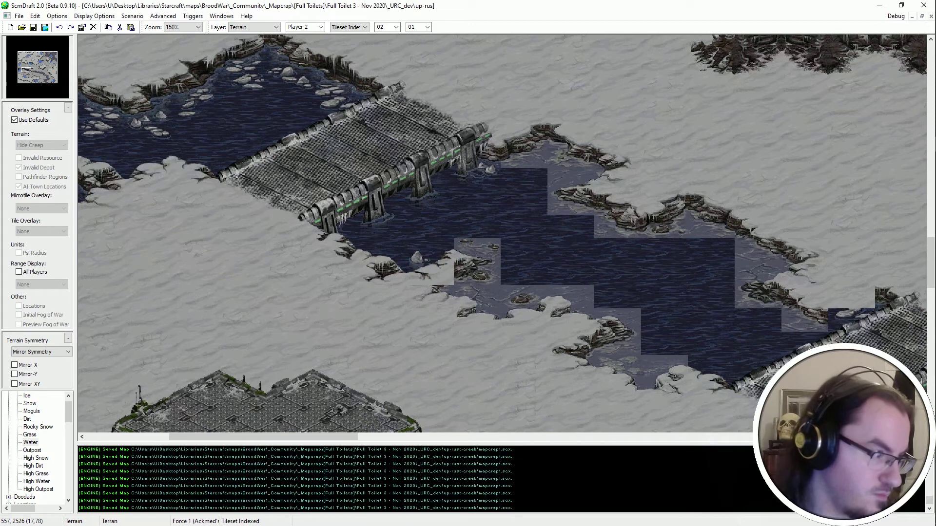
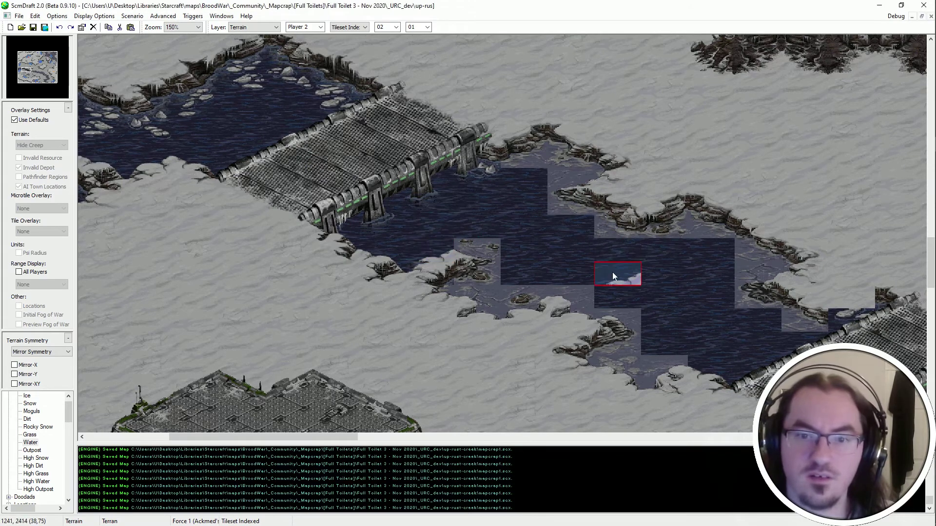
pyautogui.moveTo(660, 174); pyautogui.dragTo(627, 197, button='middle')
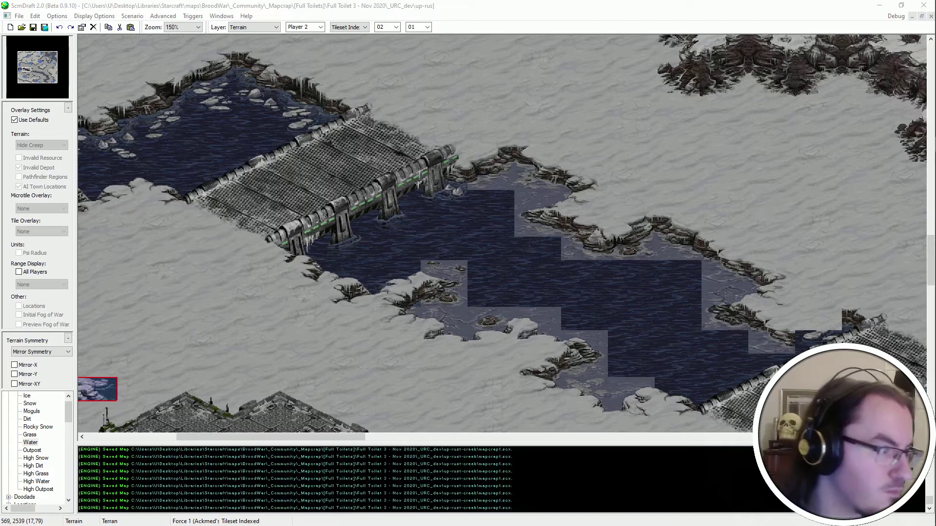
pyautogui.click(439, 325)
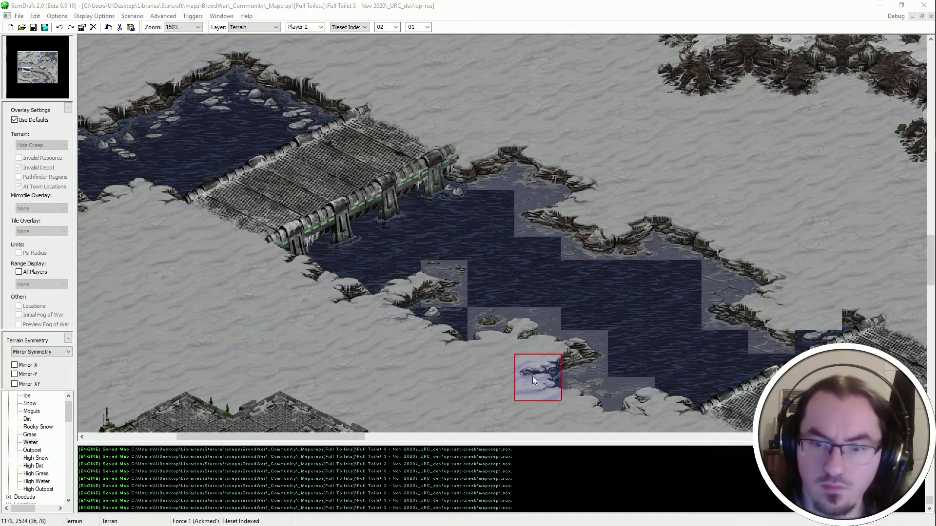
pyautogui.moveTo(458, 366); pyautogui.dragTo(415, 333, button='middle')
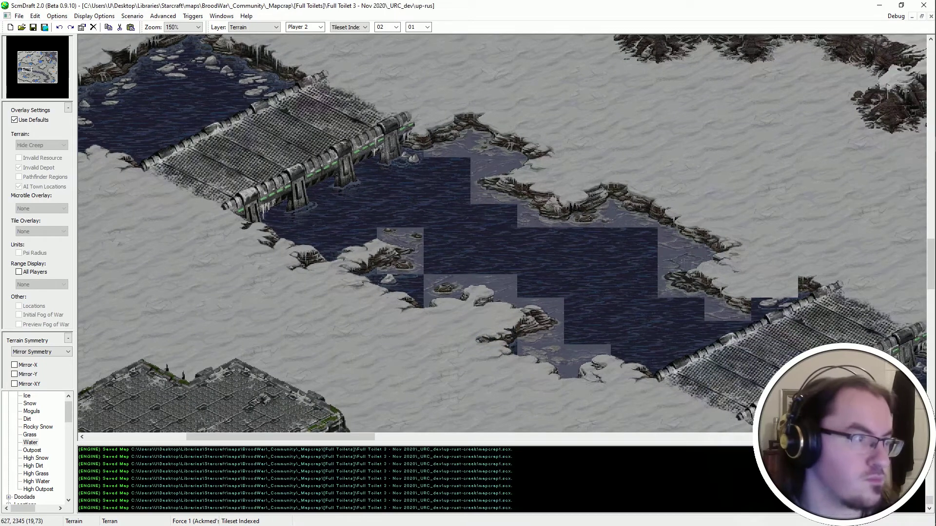
pyautogui.click(447, 298)
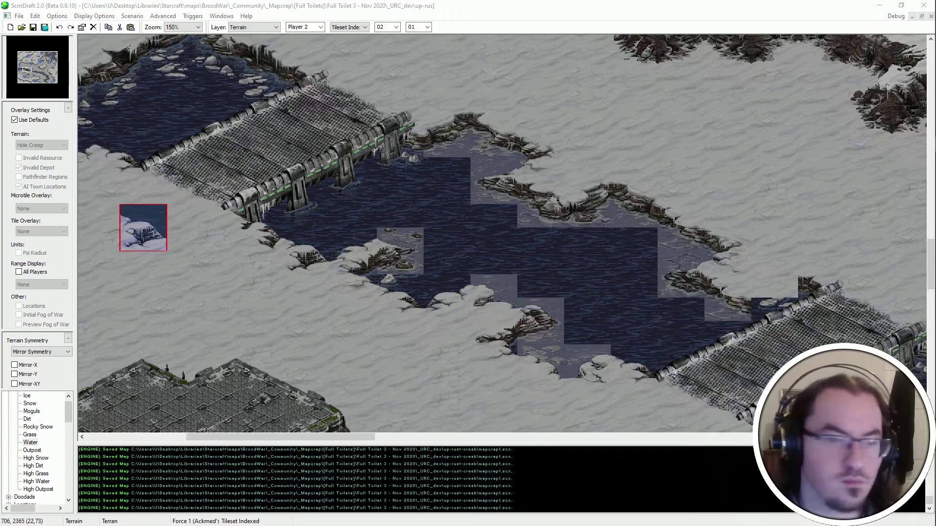
pyautogui.click(495, 285)
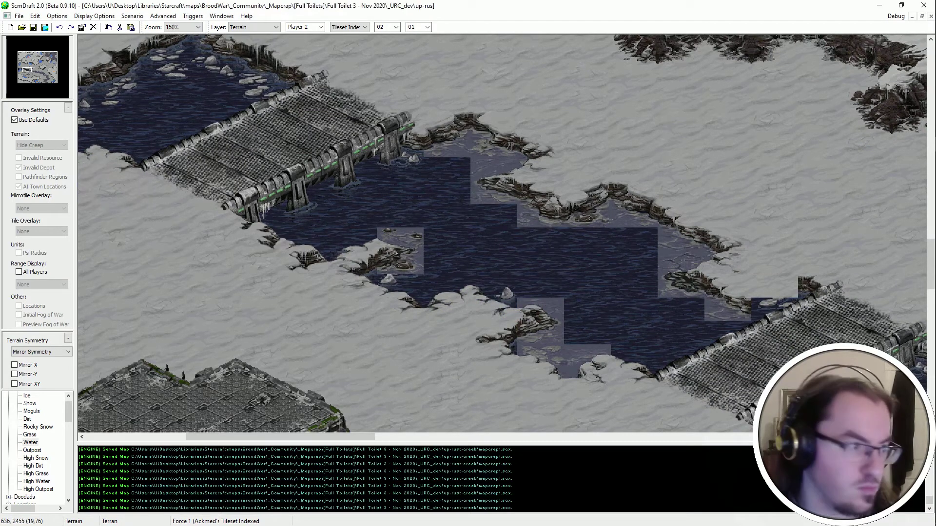
pyautogui.click(401, 251)
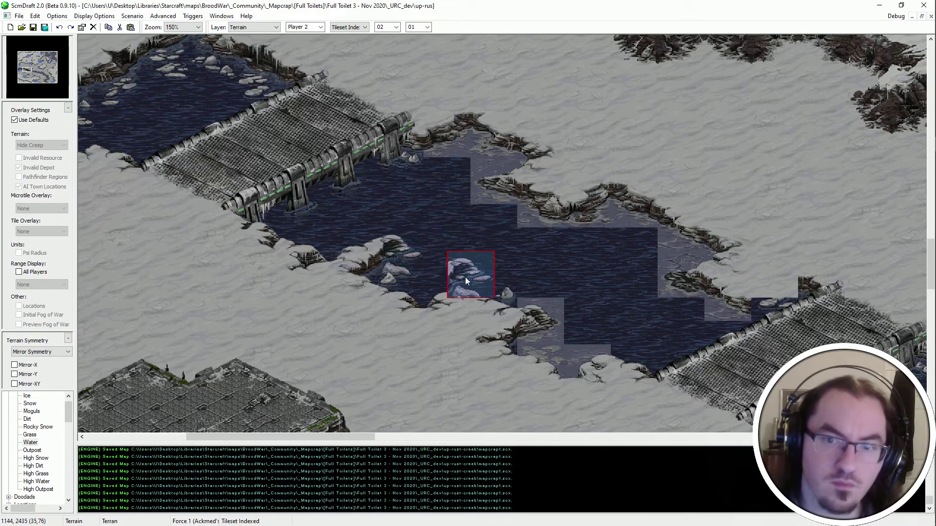
# Place indexed dark-water shore tiles along the north bank just east of the first bridge, converting the icy cove and its rocky ledge.
pyautogui.moveTo(466, 280); pyautogui.dragTo(411, 312, button='middle')
pyautogui.click(438, 221)
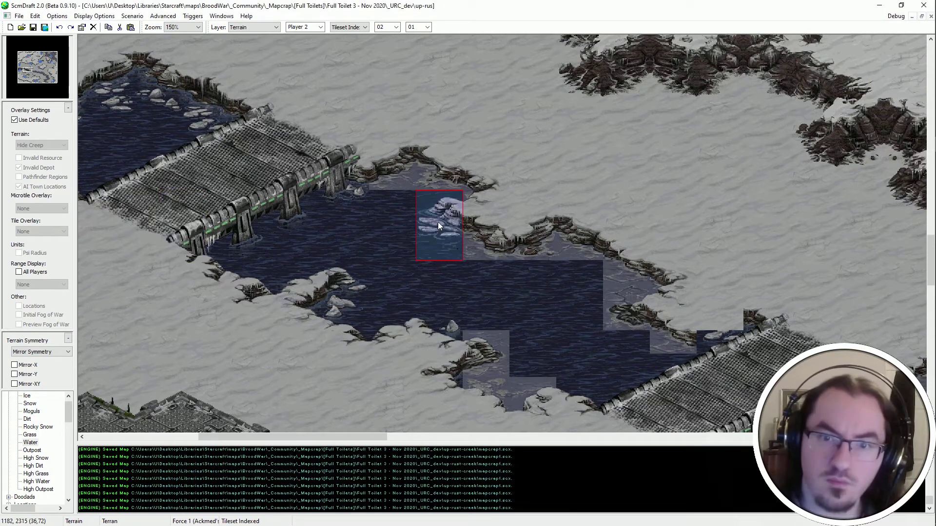
pyautogui.moveTo(437, 221); pyautogui.dragTo(470, 254, button='middle')
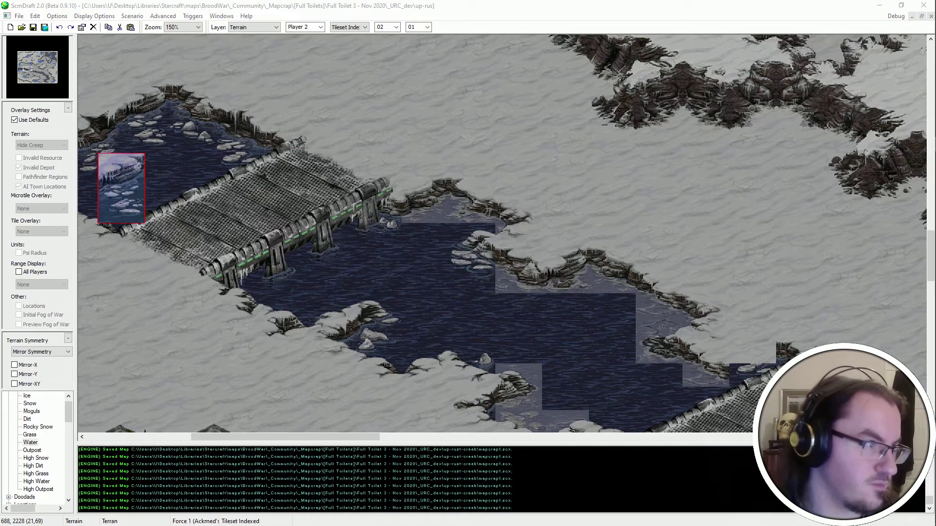
pyautogui.click(451, 209)
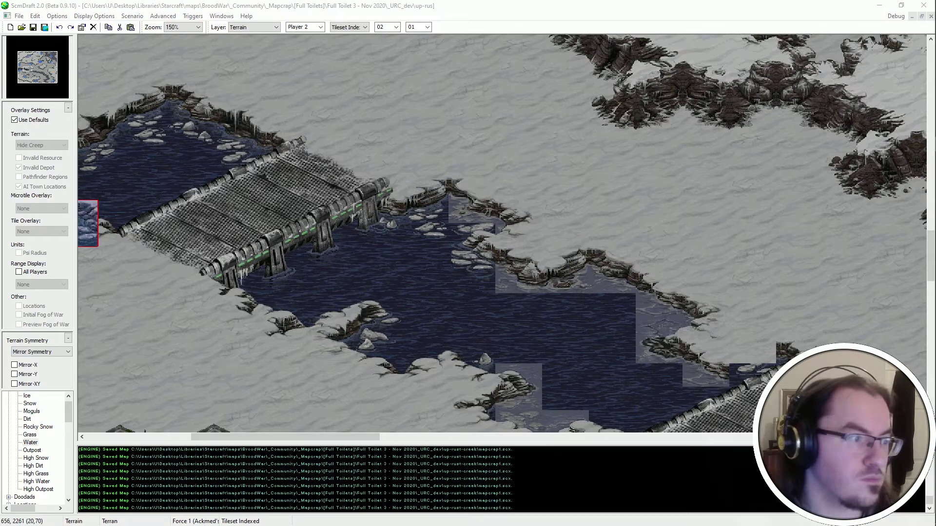
pyautogui.click(472, 207)
pyautogui.moveTo(539, 328); pyautogui.dragTo(506, 294, button='middle')
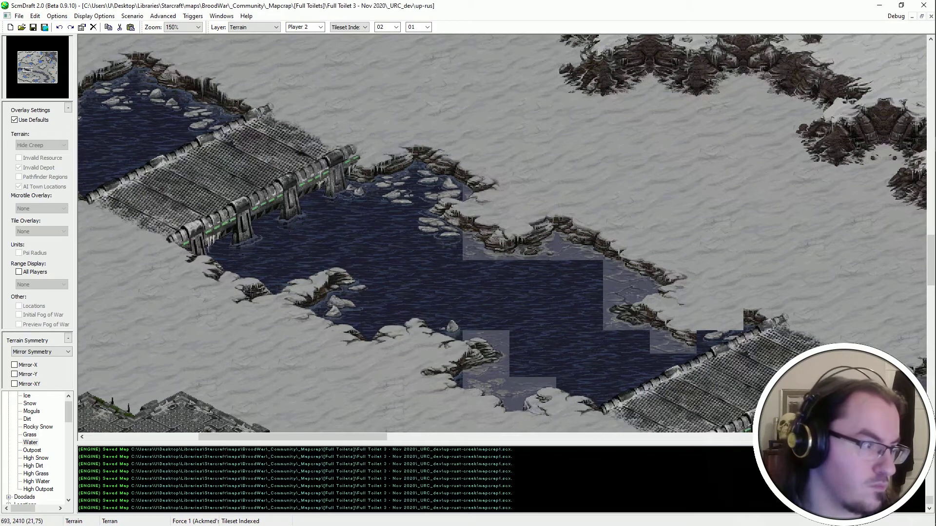
pyautogui.moveTo(549, 301); pyautogui.dragTo(517, 279, button='middle')
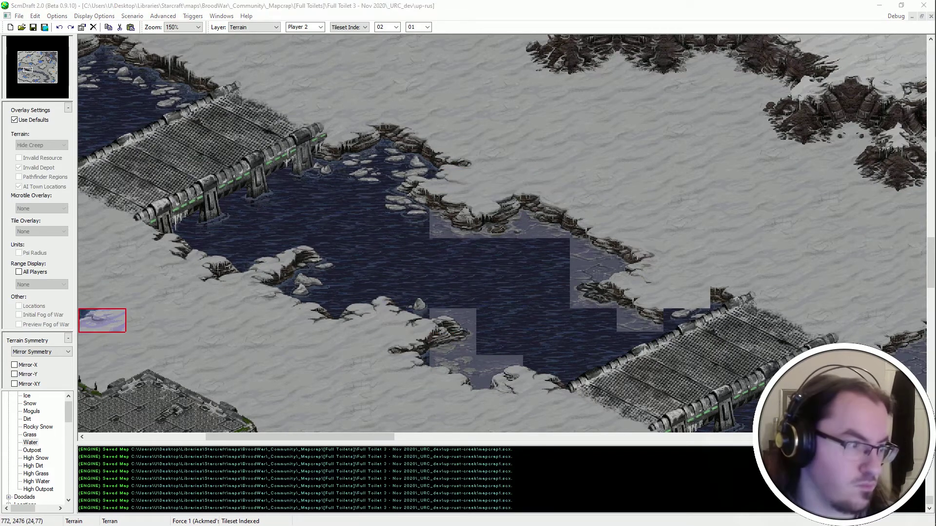
# Convert the north bank around the central snowy promontory between the first and second bridges with indexed dark-water shore tiles.
pyautogui.press('Up')
pyautogui.press('Right')
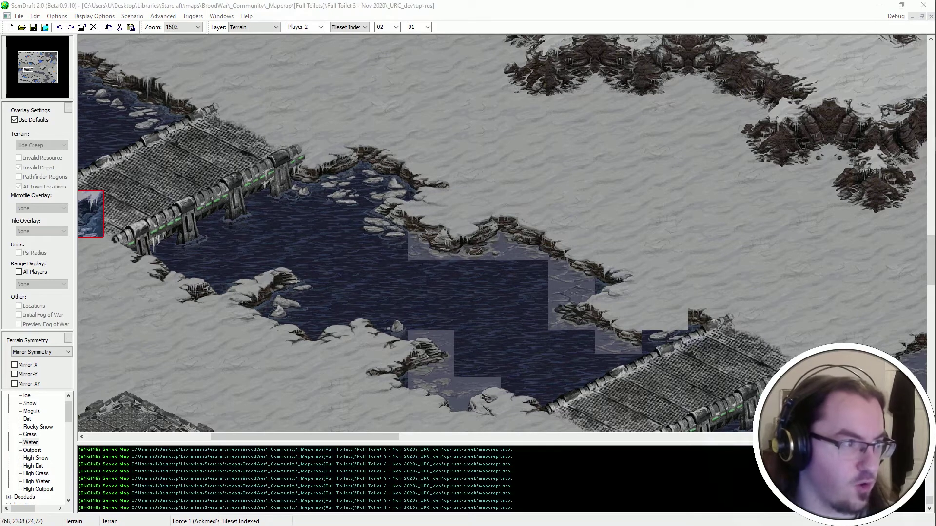
pyautogui.click(519, 250)
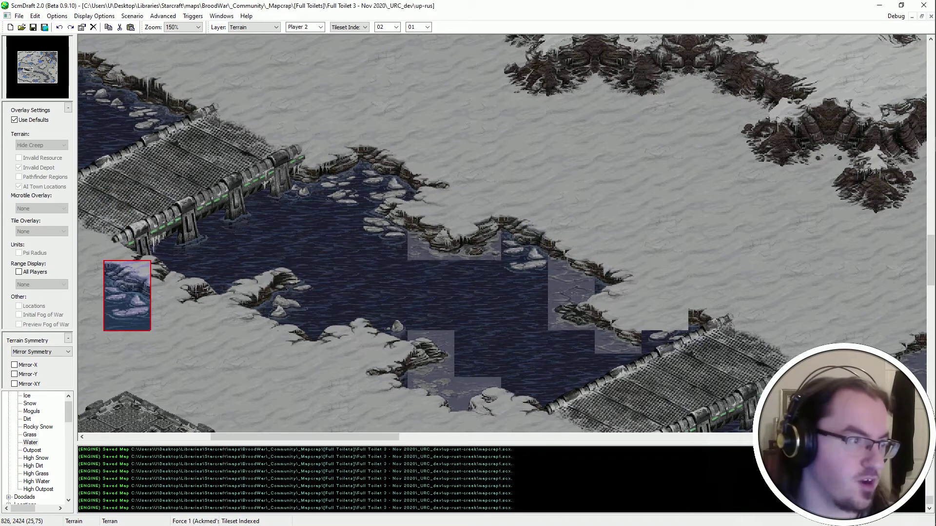
pyautogui.click(482, 238)
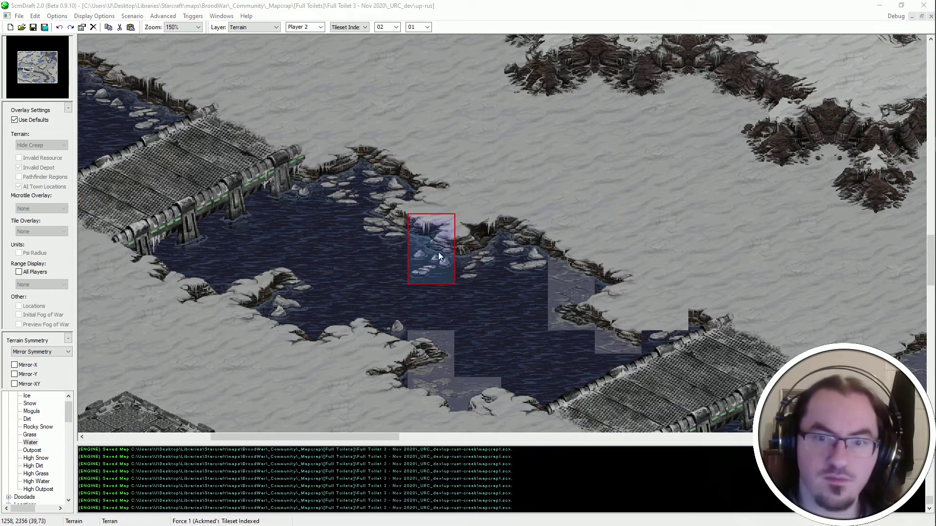
pyautogui.click(437, 253)
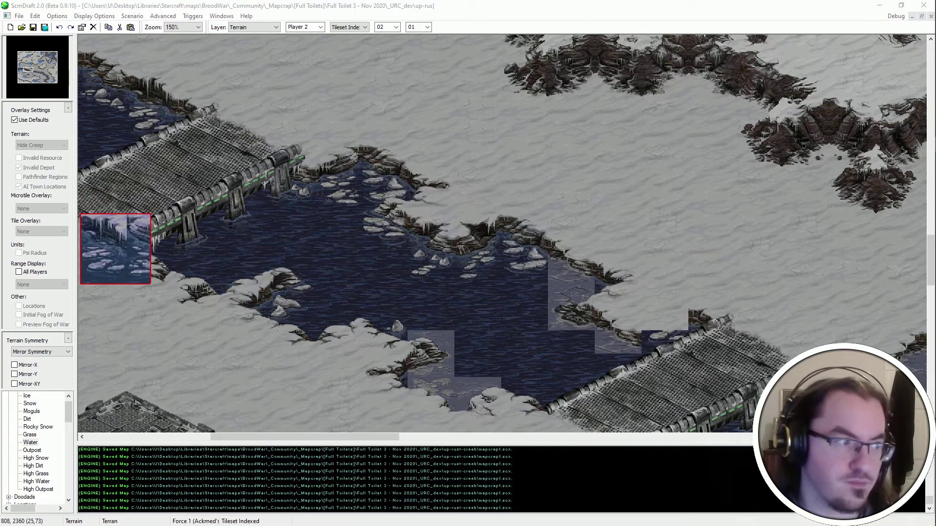
# Place dark-water shore tiles from the second bridge's northern end westward around the snowy spur and its adjoining ice patch.
pyautogui.click(676, 322)
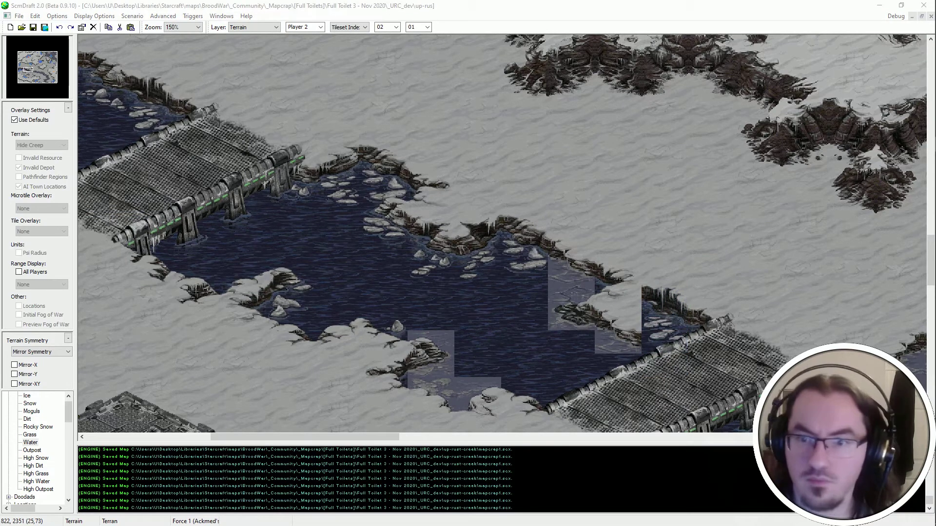
pyautogui.click(604, 315)
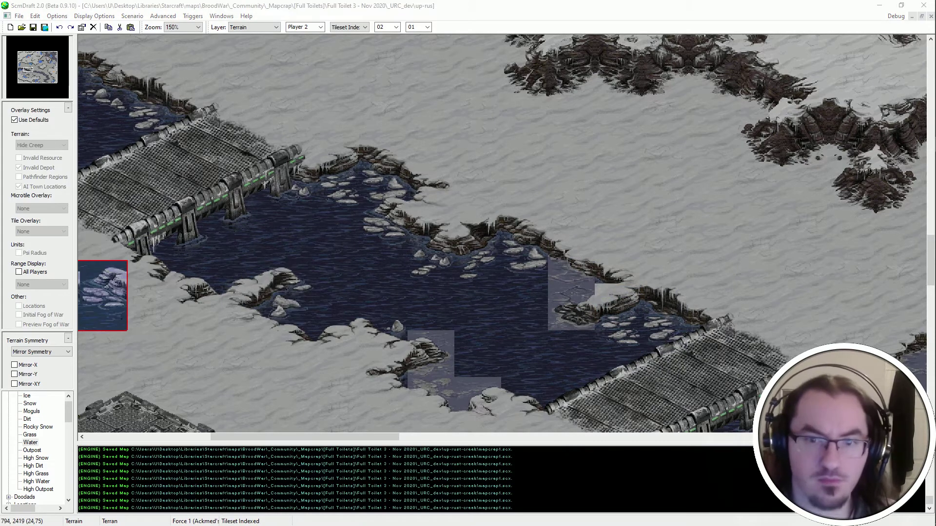
pyautogui.click(574, 319)
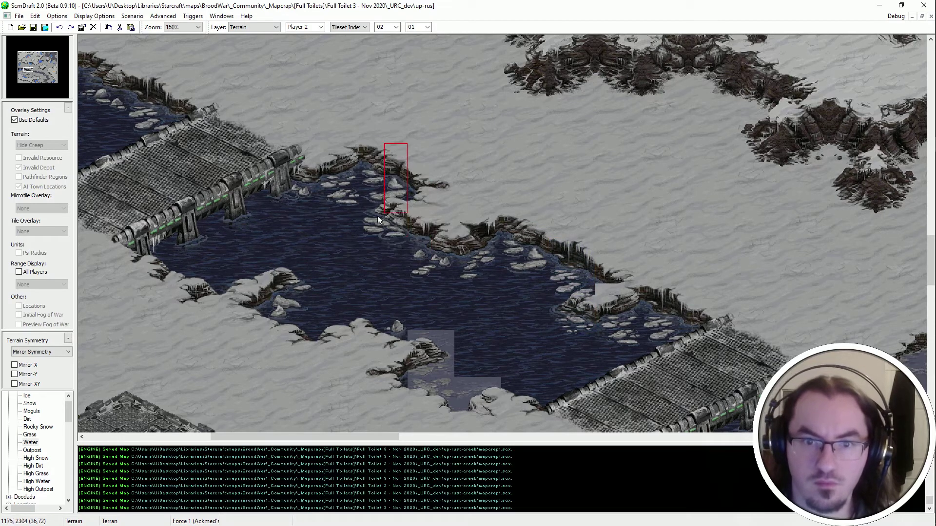
# Swap north-bank cliff pieces between the bridges for other dark-water shore variants and patch the mismatched snow behind the spur.
pyautogui.click(362, 254)
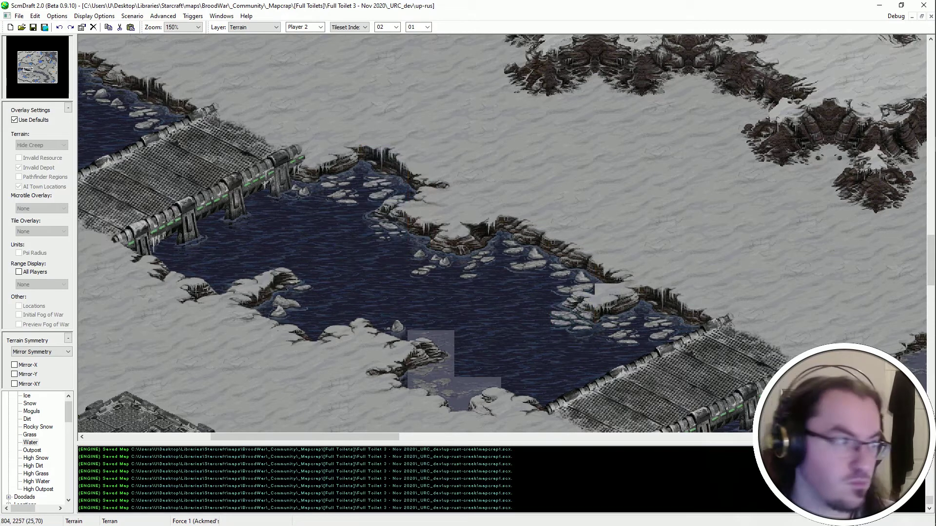
pyautogui.click(533, 248)
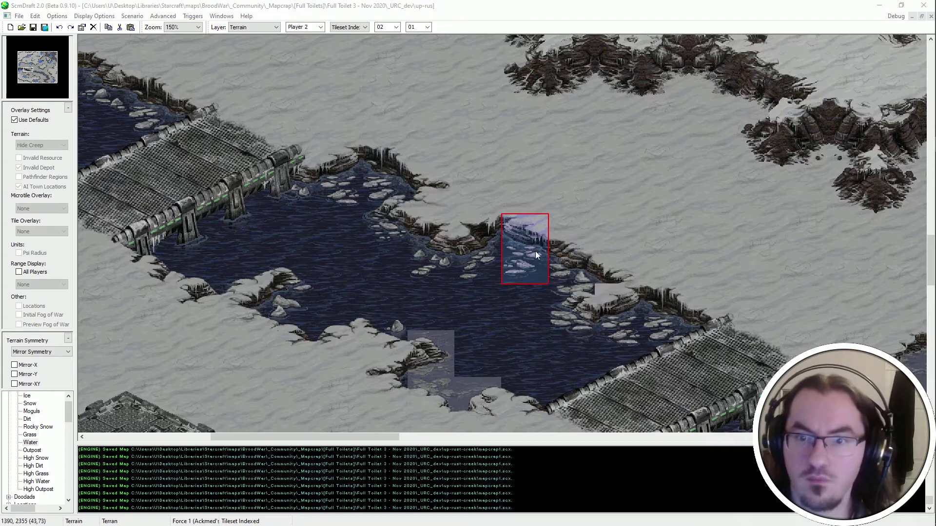
pyautogui.moveTo(384, 258); pyautogui.dragTo(329, 227, button='middle')
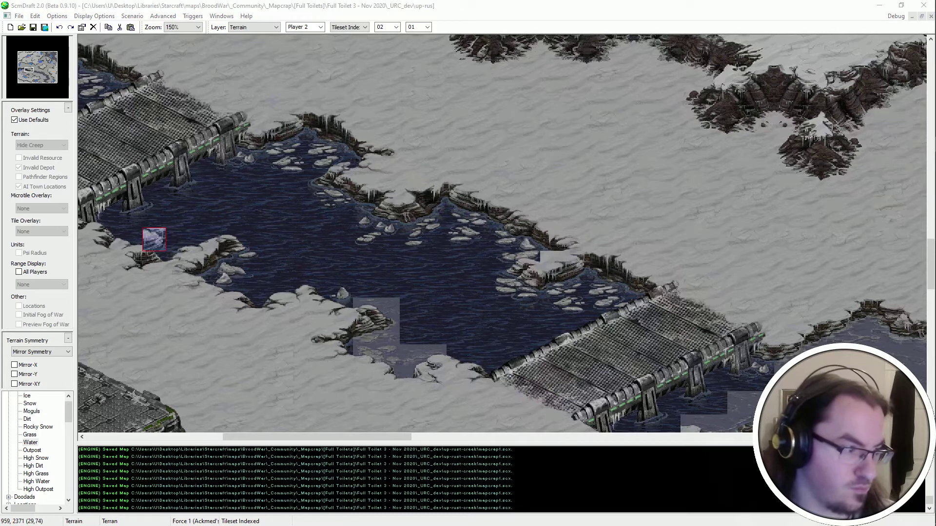
pyautogui.click(560, 260)
# Convert the last icy ledge and cove on the south bank west of the second bridge to dark-water shore tiles.
pyautogui.moveTo(364, 384); pyautogui.dragTo(409, 339, button='middle')
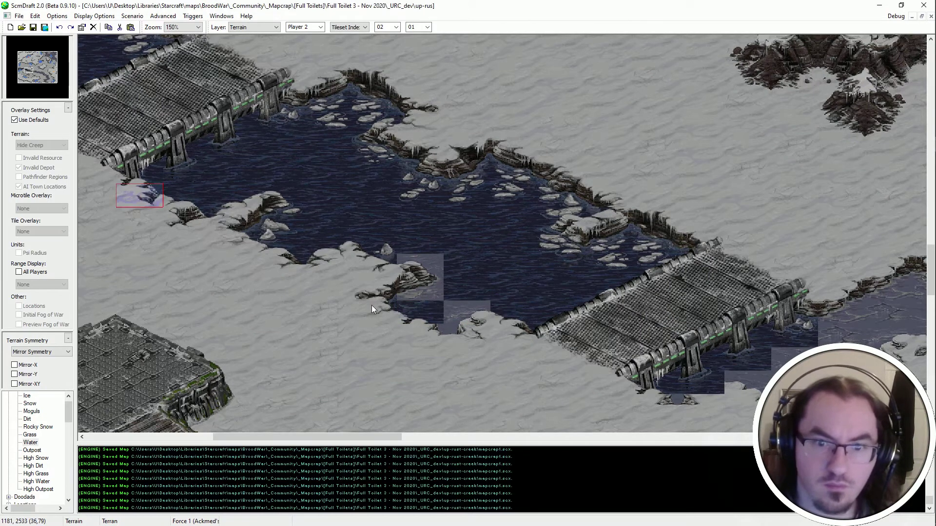
pyautogui.click(411, 337)
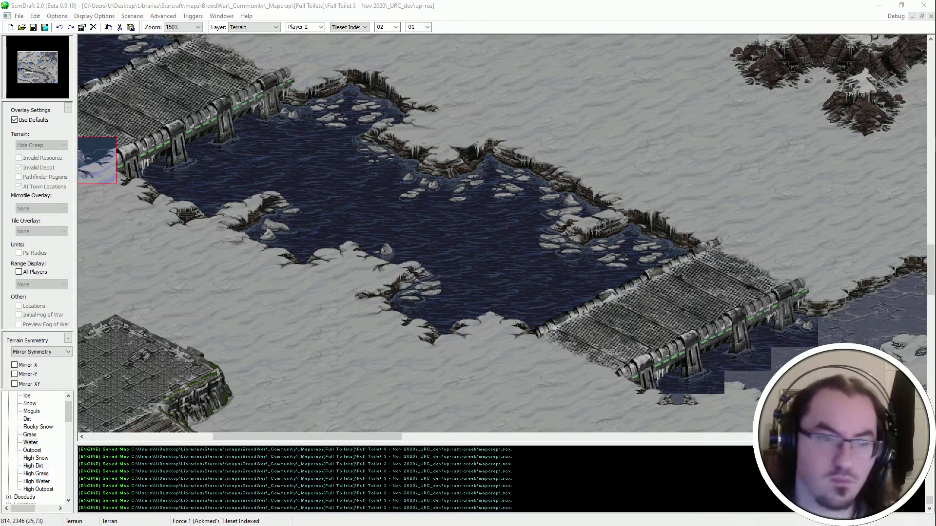
pyautogui.rightClick(470, 318)
# Place a rocky dark-water shore tile on the south bank at the second bridge's southern end.
pyautogui.press('Right')
pyautogui.press('Down')
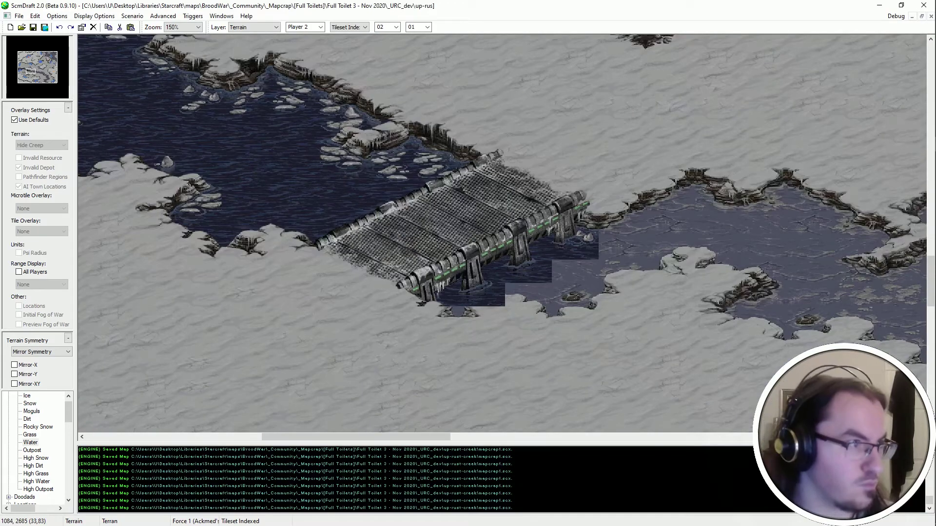
pyautogui.click(447, 322)
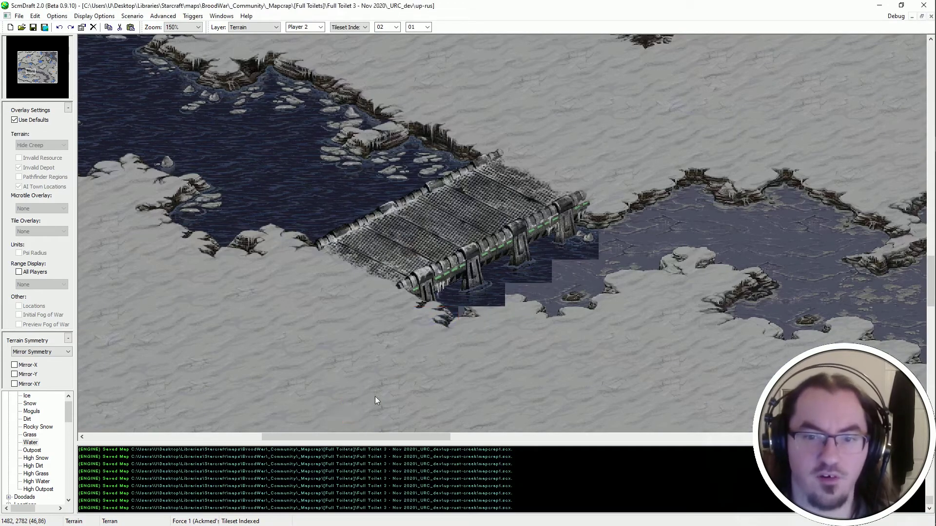
# Examine the remaining frozen river stretches and bridges in a 25% overview of the map.
pyautogui.keyDown('ctrl'); pyautogui.scroll(-5, 377, 394); pyautogui.keyUp('ctrl')
pyautogui.press('Down')
pyautogui.press('Down')
pyautogui.press('Down')
pyautogui.press('Down')
pyautogui.press('Down')
pyautogui.press('Down')
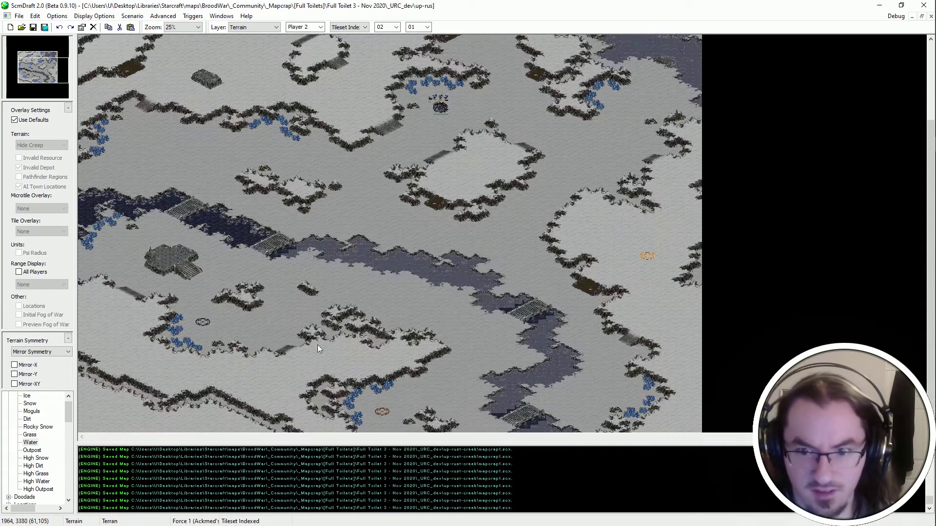
pyautogui.keyDown('ctrl'); pyautogui.scroll(5, 317, 344); pyautogui.keyUp('ctrl')
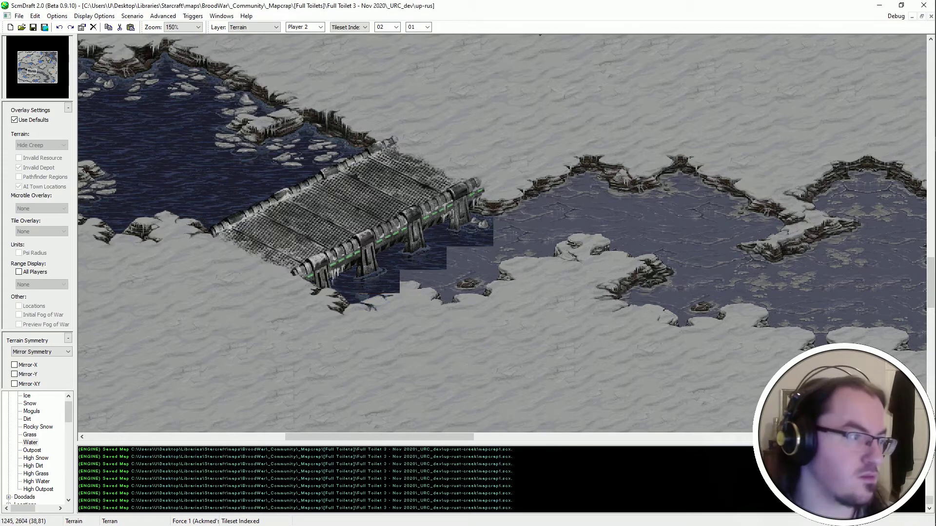
pyautogui.click(423, 293)
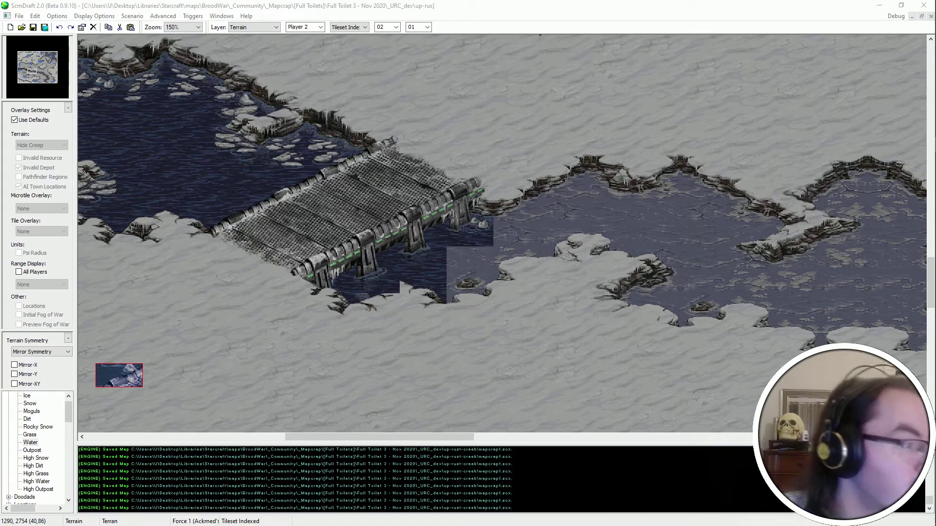
pyautogui.rightClick(527, 270)
pyautogui.hotkey('ctrl', 'z')
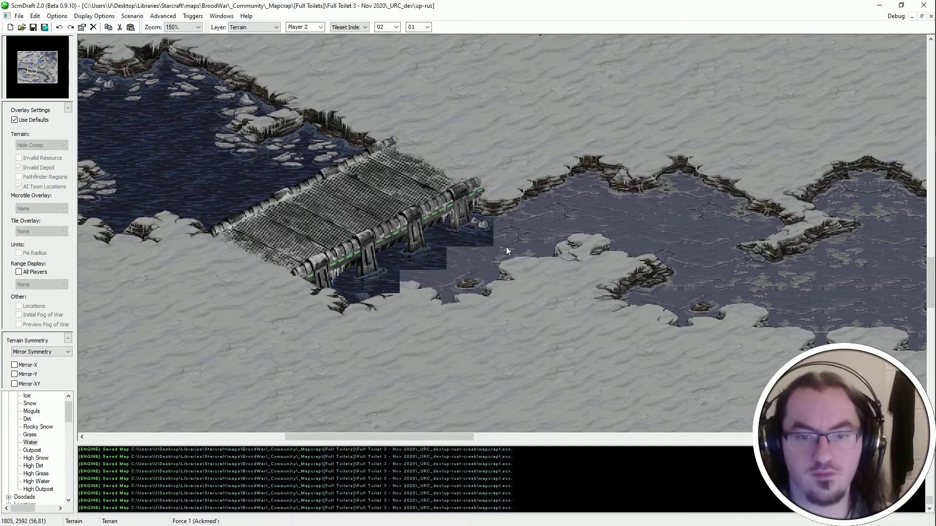
# Extend the dark-water shoreline south and east from the second bridge's southern end with rocky shore tiles, cutting further into the snow.
pyautogui.moveTo(451, 268); pyautogui.dragTo(417, 302, button='middle')
pyautogui.click(393, 316)
pyautogui.rightClick(413, 316)
pyautogui.moveTo(402, 307); pyautogui.dragTo(366, 355)
pyautogui.moveTo(415, 332); pyautogui.dragTo(426, 322, button='middle')
pyautogui.moveTo(355, 337); pyautogui.dragTo(400, 344)
pyautogui.moveTo(575, 272); pyautogui.dragTo(347, 264, button='middle')
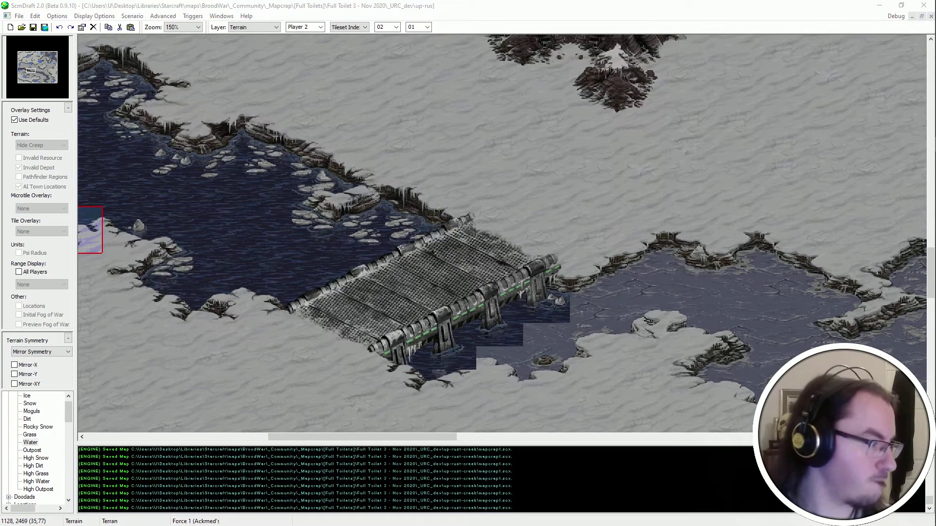
pyautogui.moveTo(443, 388); pyautogui.dragTo(702, 363, button='middle')
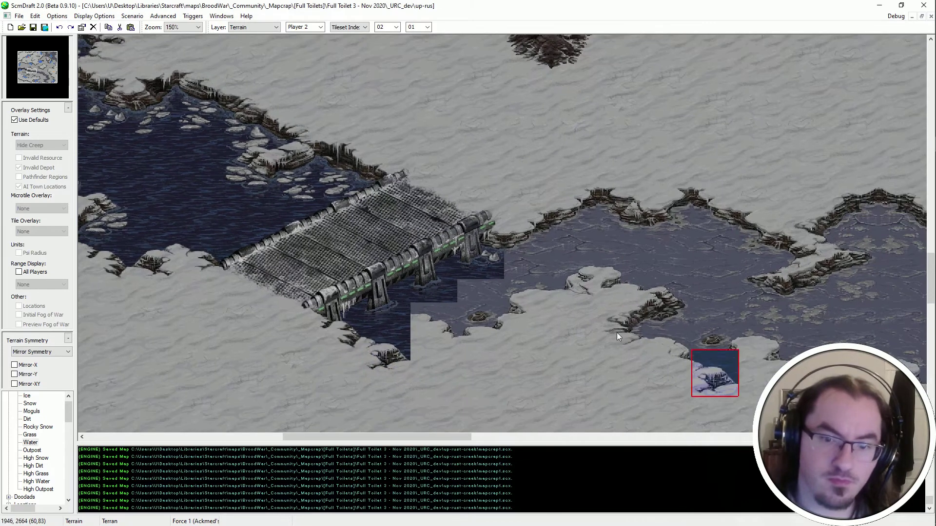
# Continue the dark-water shore tiles eastward along the south bank beyond the second bridge, up to the rocky ledge.
pyautogui.click(424, 336)
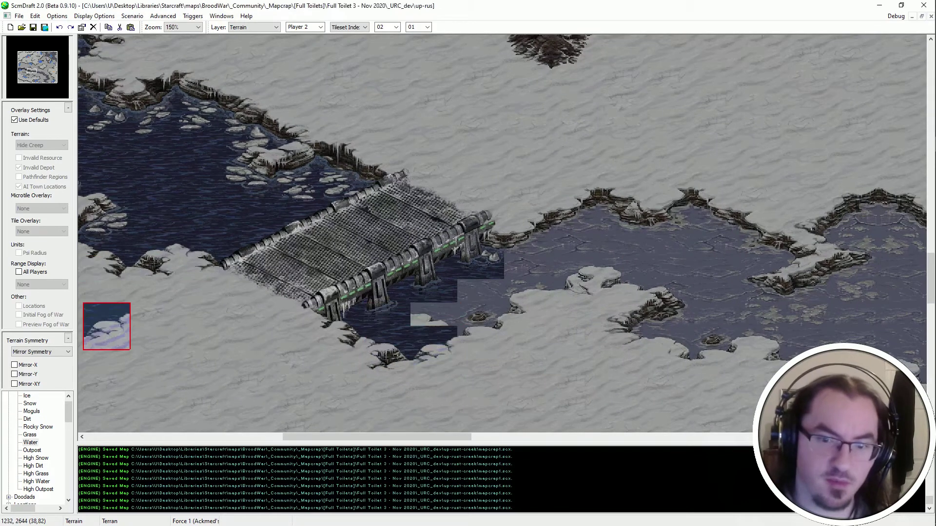
pyautogui.click(488, 328)
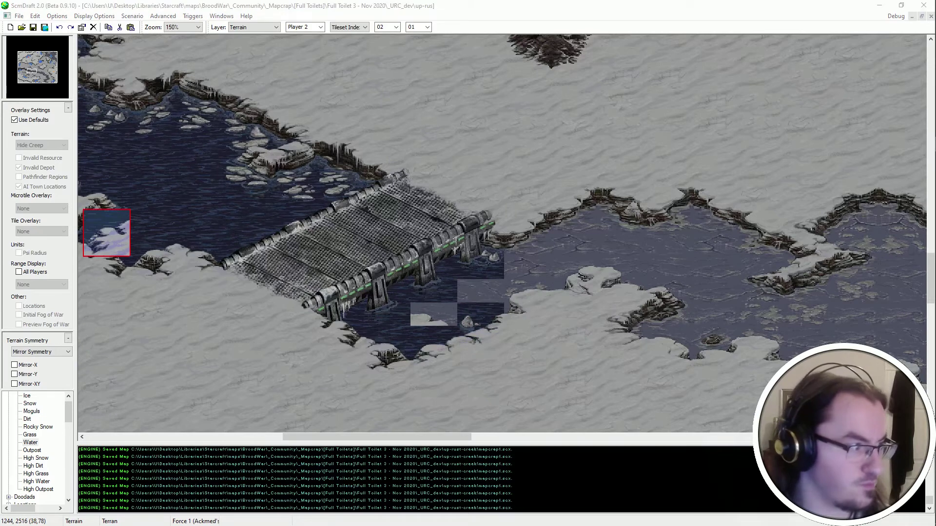
pyautogui.click(524, 324)
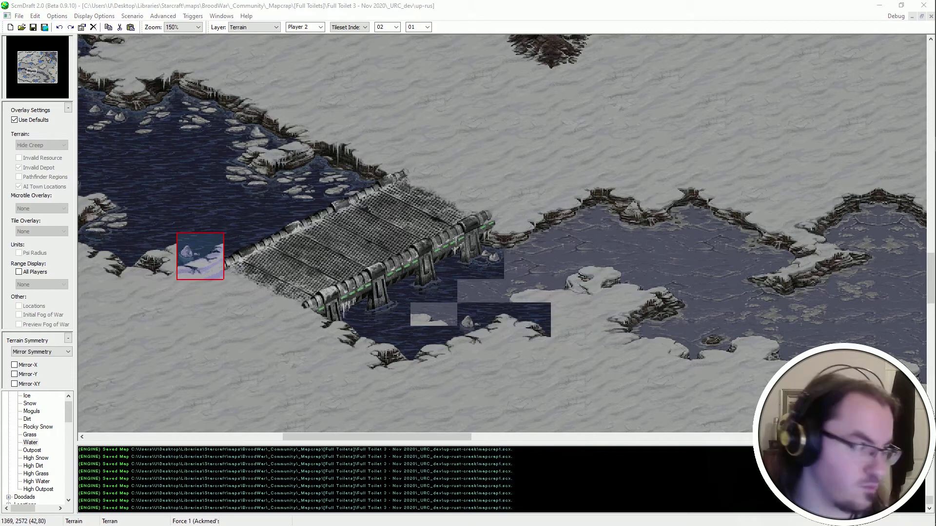
pyautogui.click(577, 319)
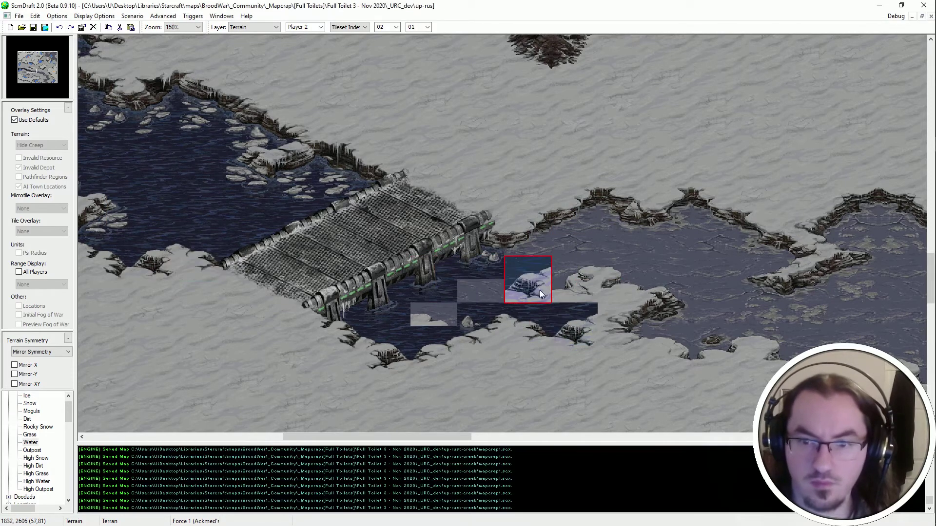
pyautogui.moveTo(748, 288); pyautogui.dragTo(605, 244, button='middle')
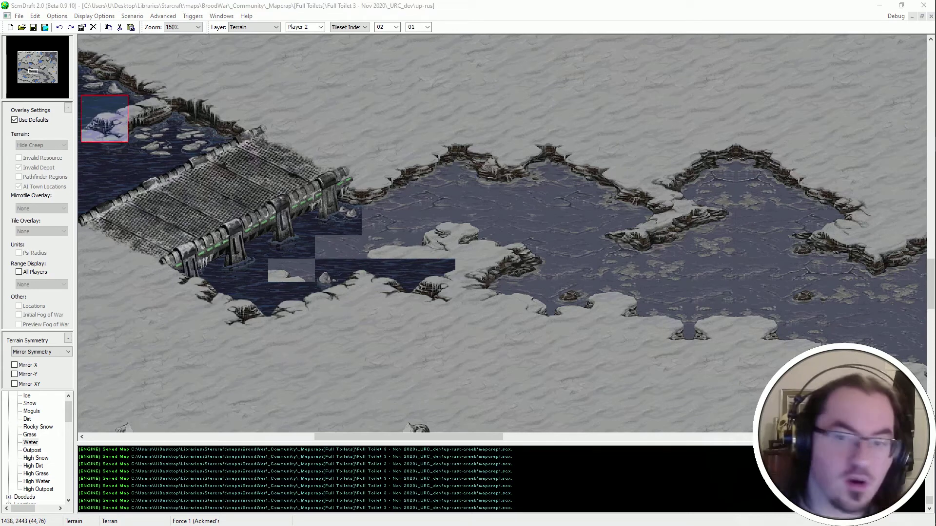
pyautogui.click(479, 270)
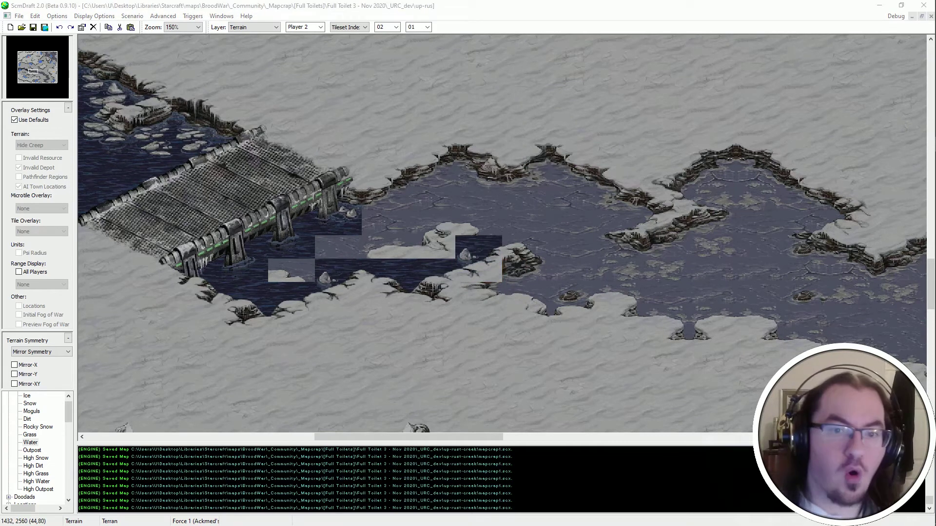
# Place indexed dark-water shore tiles along the north bank east of the second bridge, up to the first snowy promontory.
pyautogui.moveTo(401, 81); pyautogui.dragTo(357, 124, button='middle')
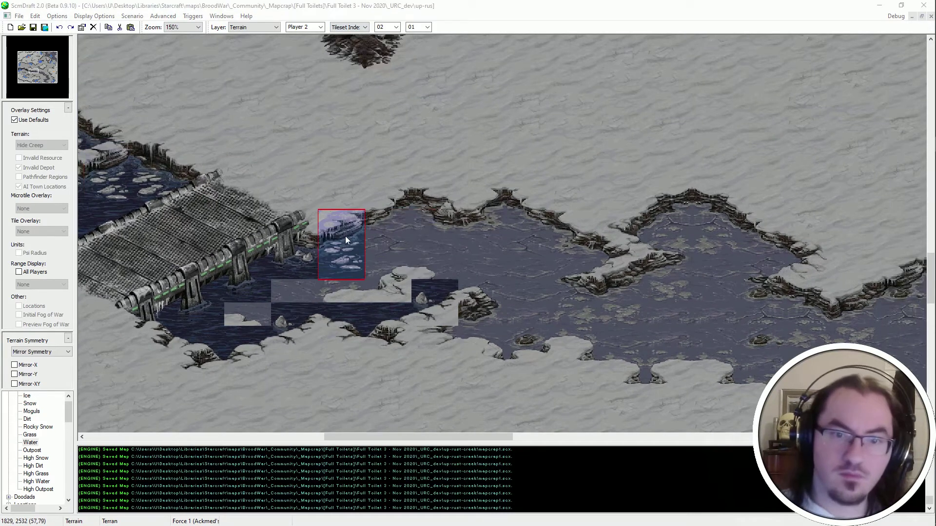
pyautogui.click(345, 236)
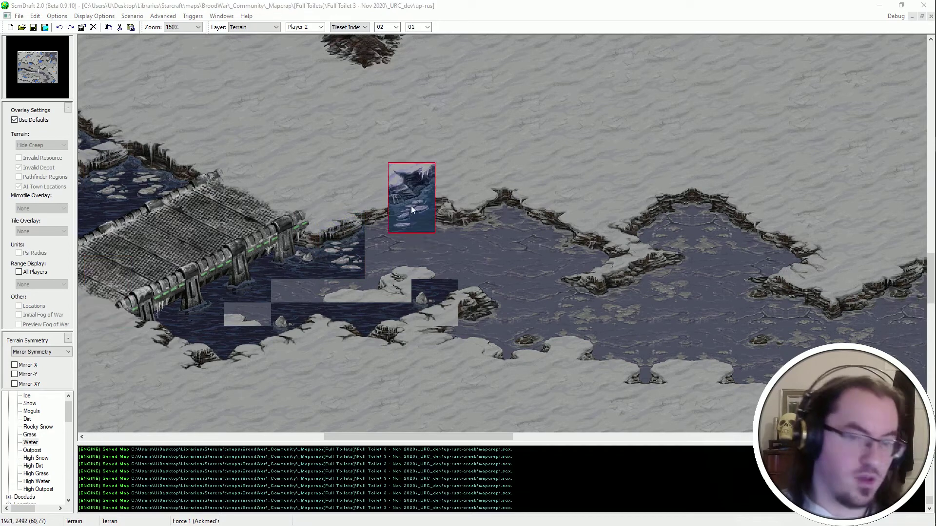
pyautogui.click(388, 227)
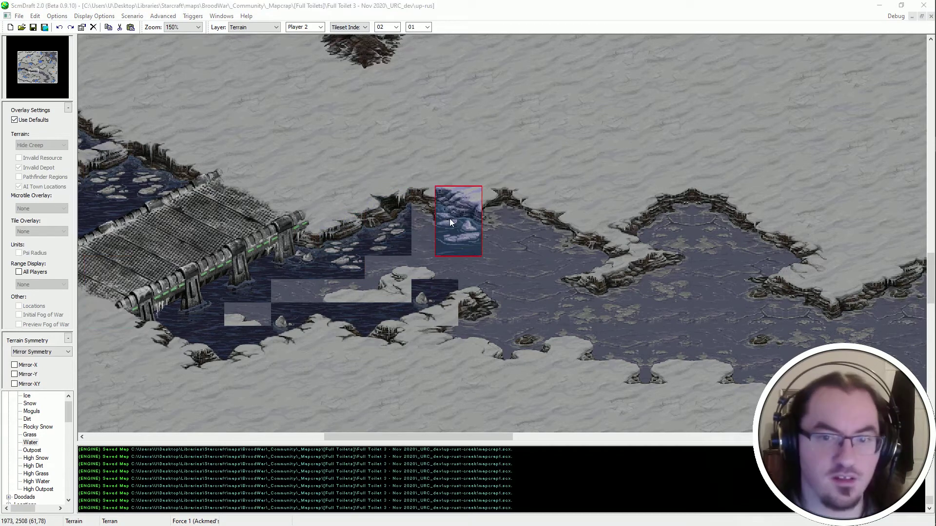
pyautogui.click(451, 222)
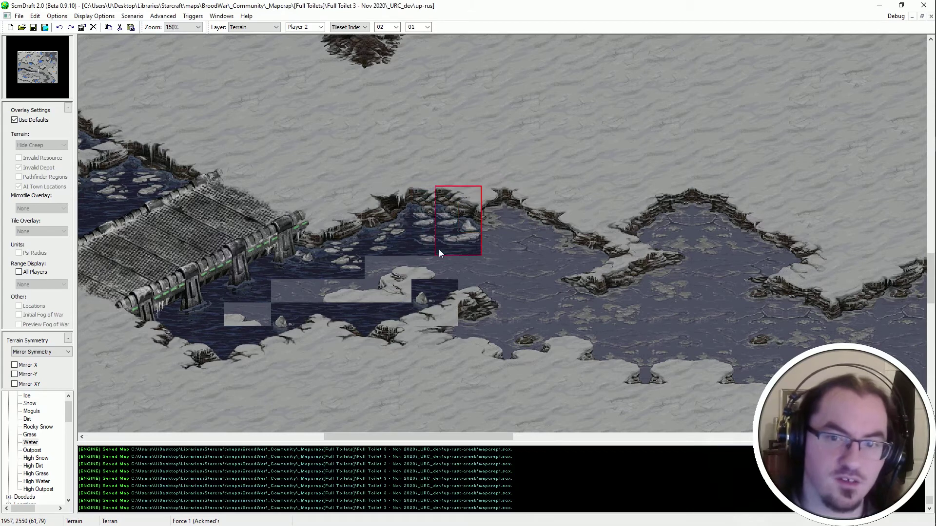
# Place dark-water shore tiles along the north bank from the first promontory eastward to the snowy peninsula.
pyautogui.hotkey('ctrl', 'z')
pyautogui.click(433, 221)
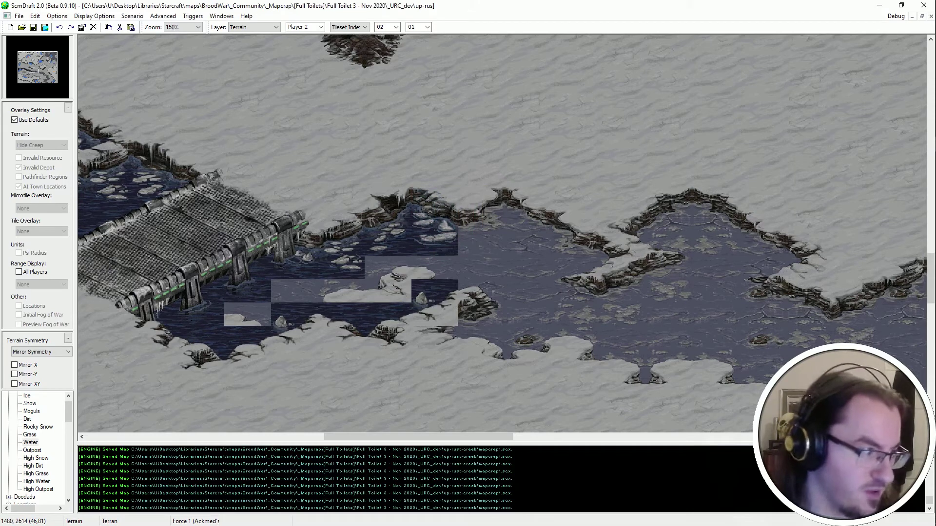
pyautogui.click(481, 229)
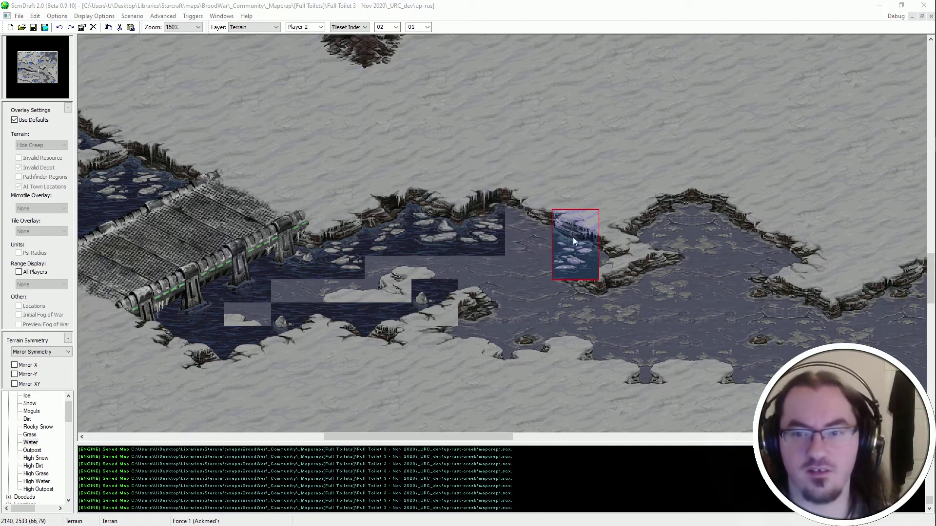
pyautogui.moveTo(559, 283); pyautogui.dragTo(379, 286, button='middle')
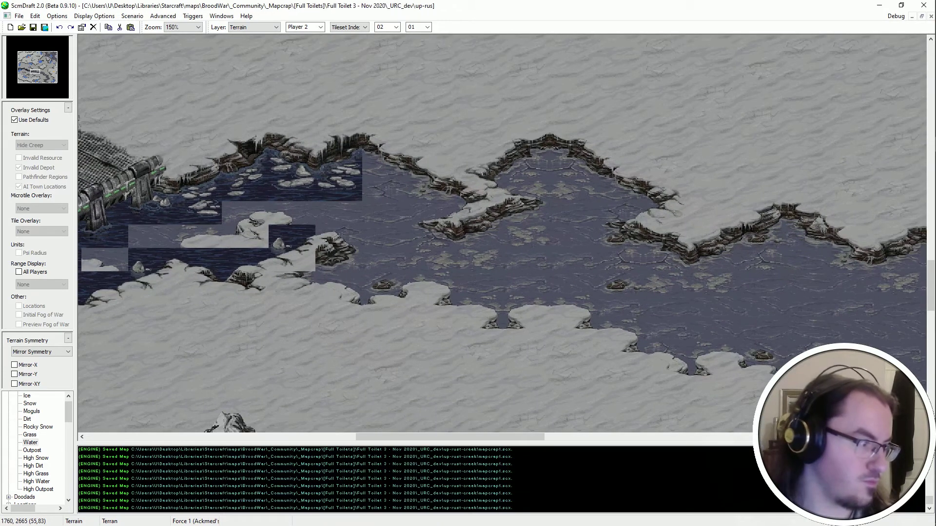
pyautogui.click(392, 162)
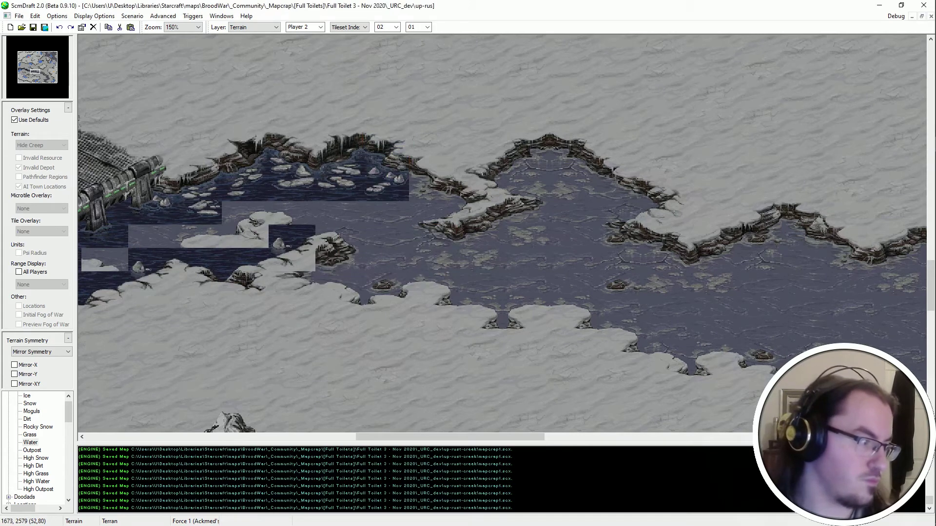
pyautogui.click(433, 190)
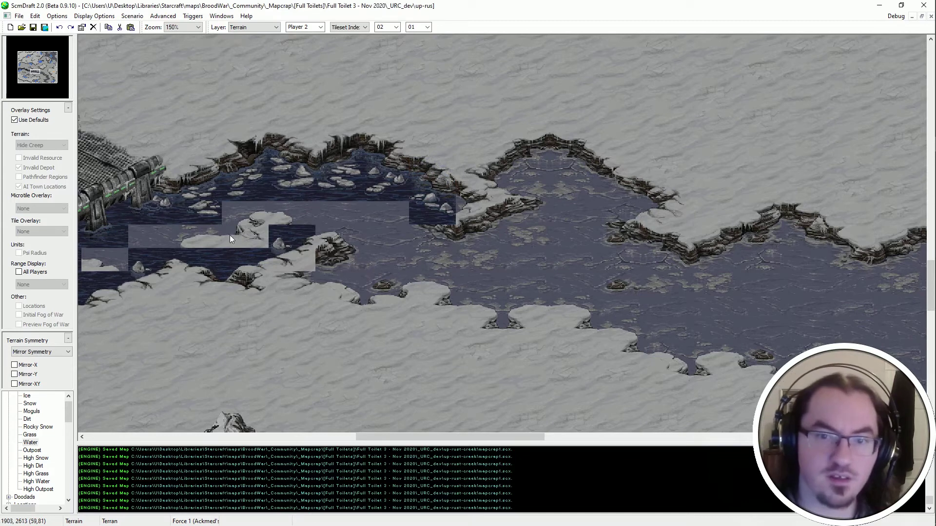
# Undo the last shore tile at the snowy peninsula and place icicle-edged and rocky dark-water shore tiles there instead.
pyautogui.moveTo(407, 145); pyautogui.dragTo(451, 188, button='middle')
pyautogui.hotkey('ctrl', 'z')
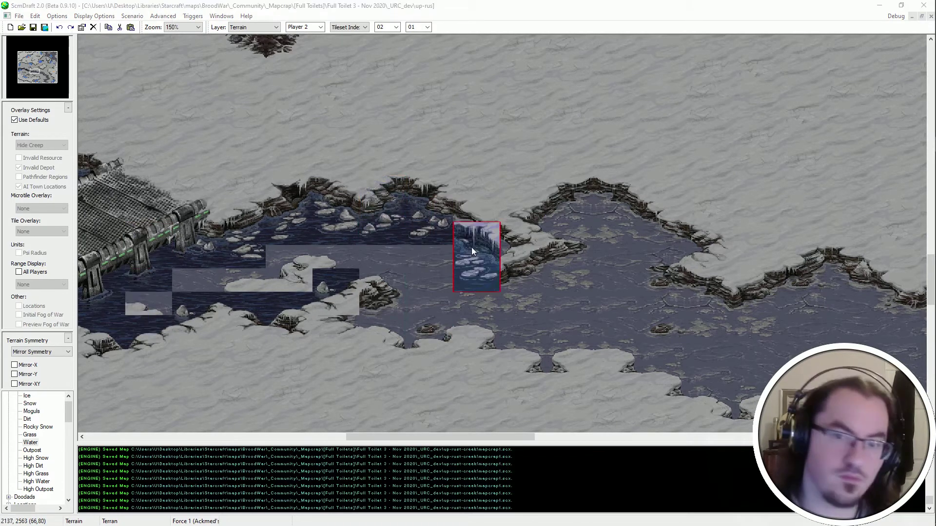
pyautogui.click(477, 228)
pyautogui.moveTo(734, 302); pyautogui.dragTo(236, 241, button='middle')
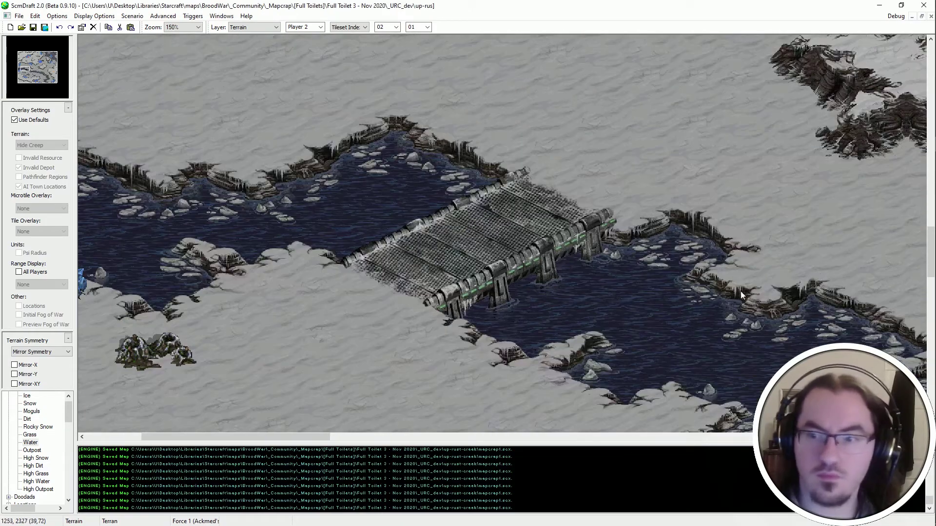
pyautogui.moveTo(685, 304)
pyautogui.mouseDown(button='middle')
pyautogui.moveTo(493, 215)
pyautogui.moveTo(396, 241)
pyautogui.mouseUp(button='middle')
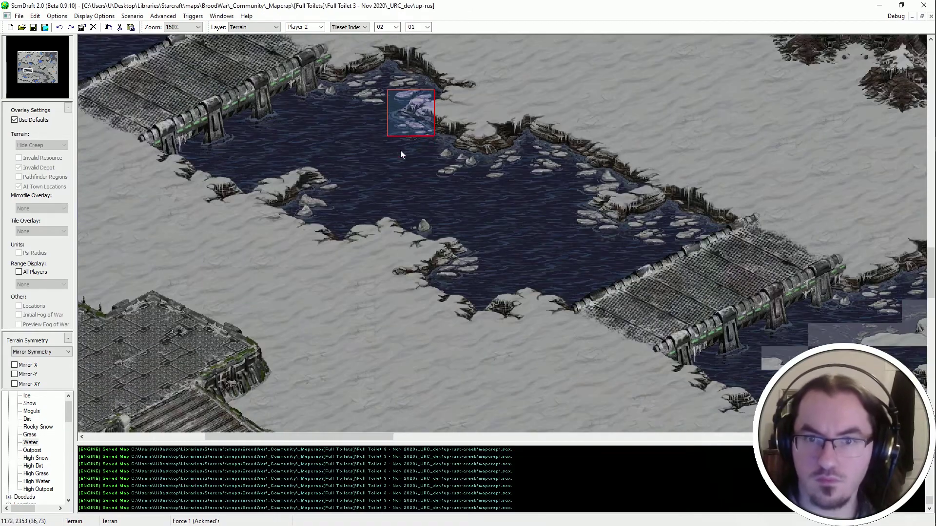
pyautogui.moveTo(400, 154); pyautogui.dragTo(646, 183, button='middle')
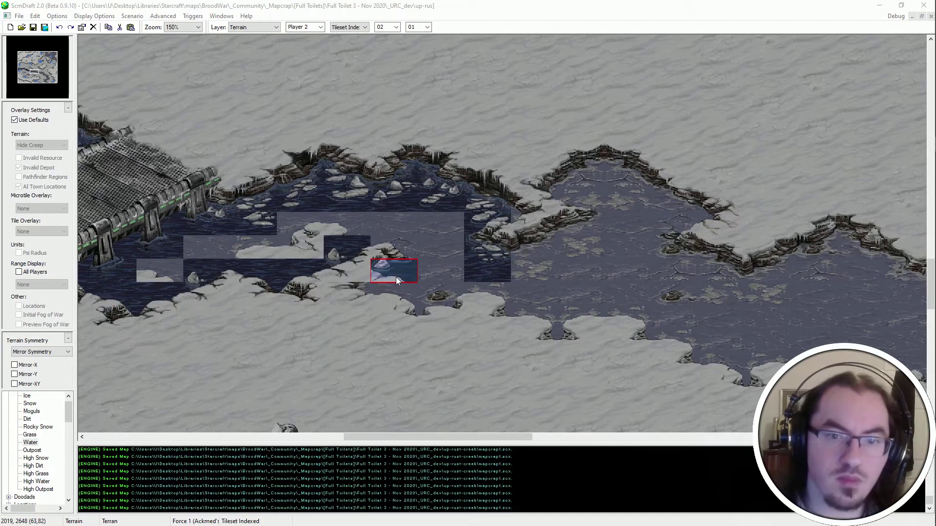
# Convert the rocky ledge on the south bank and the shore just below it to dark-water tiles.
pyautogui.click(396, 295)
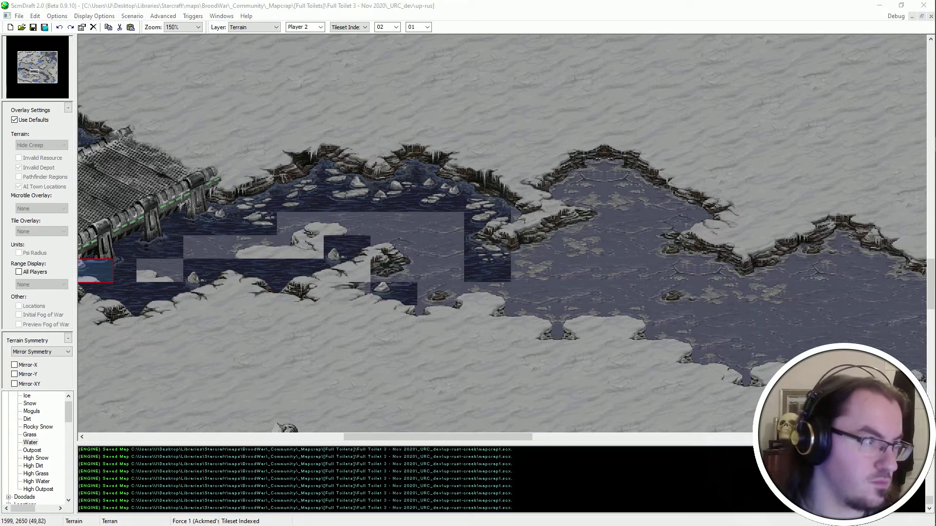
pyautogui.click(394, 259)
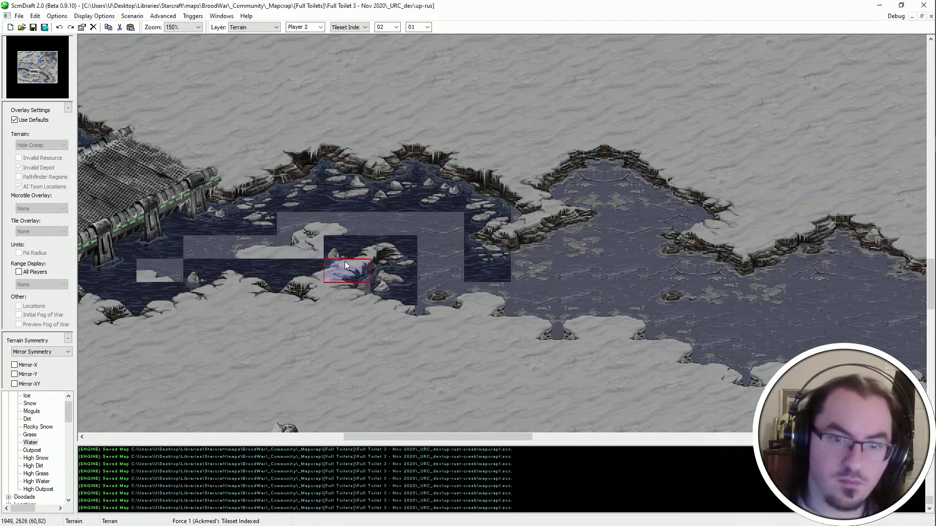
pyautogui.press('Up')
pyautogui.press('Left')
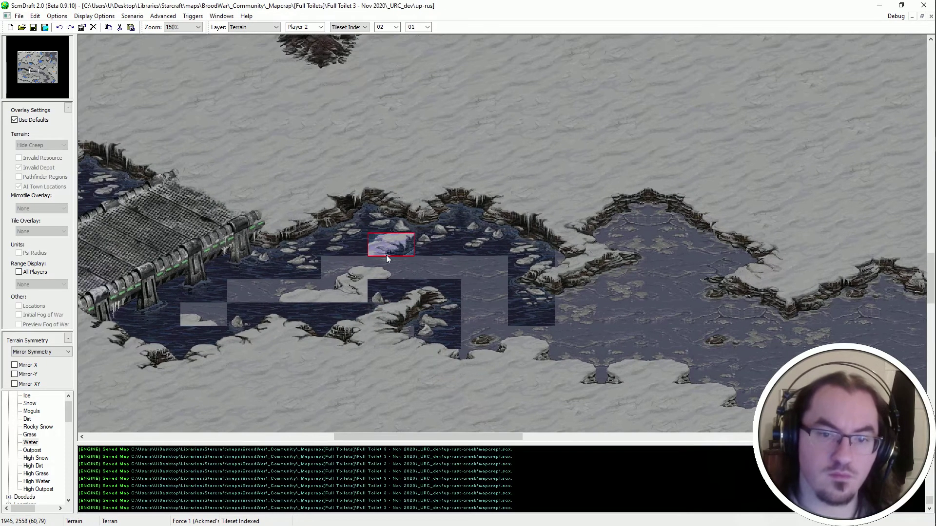
# Compare the new south-bank ledge with the finished dark-water shorelines west of the second bridge.
pyautogui.moveTo(386, 256); pyautogui.dragTo(50, 283, button='middle')
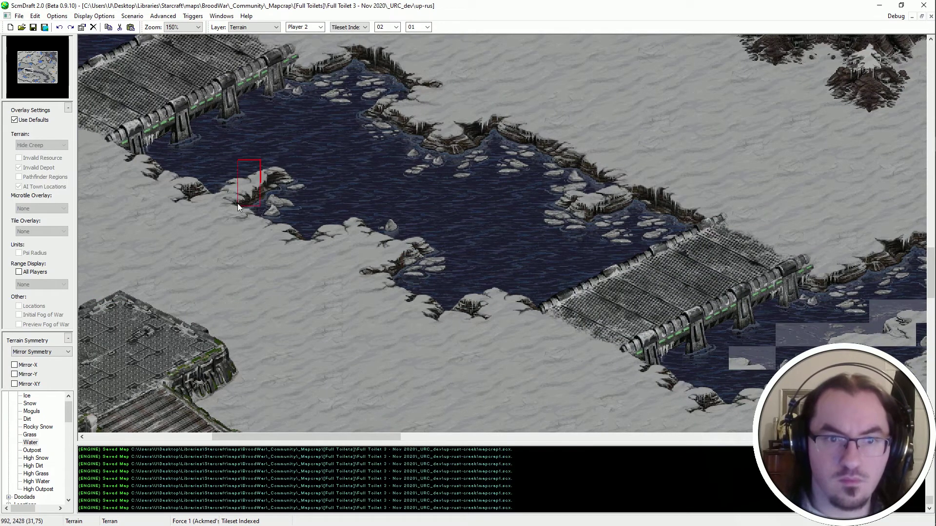
pyautogui.moveTo(267, 220); pyautogui.dragTo(689, 315, button='middle')
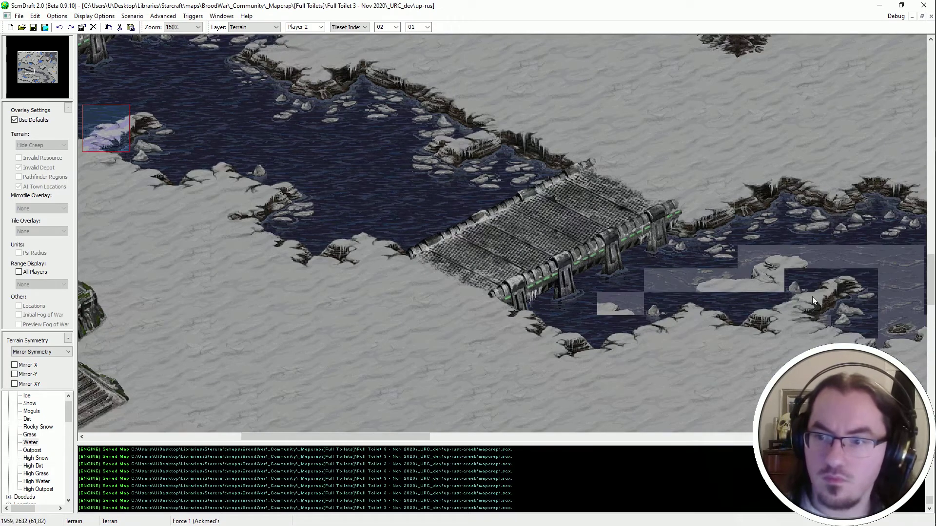
pyautogui.moveTo(503, 315); pyautogui.dragTo(486, 267, button='middle')
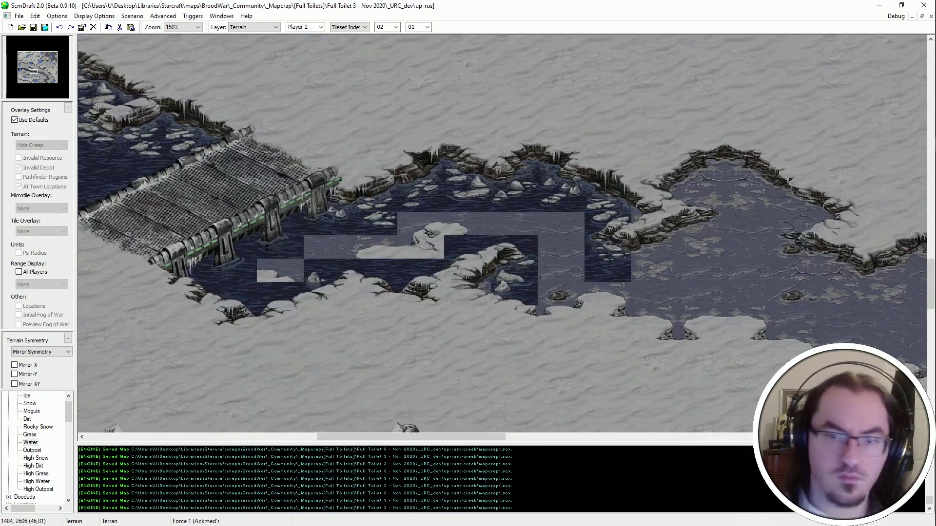
pyautogui.moveTo(205, 270); pyautogui.dragTo(248, 300, button='middle')
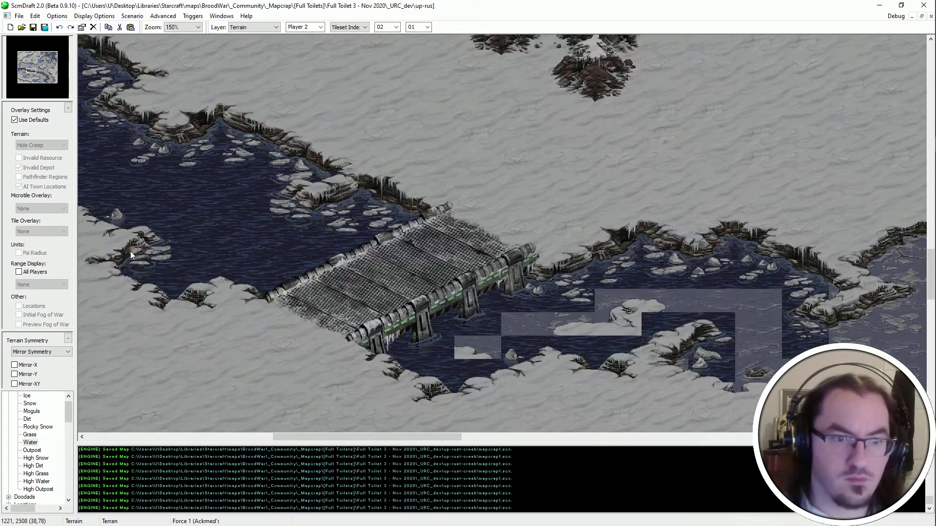
pyautogui.moveTo(130, 250); pyautogui.dragTo(185, 288, button='middle')
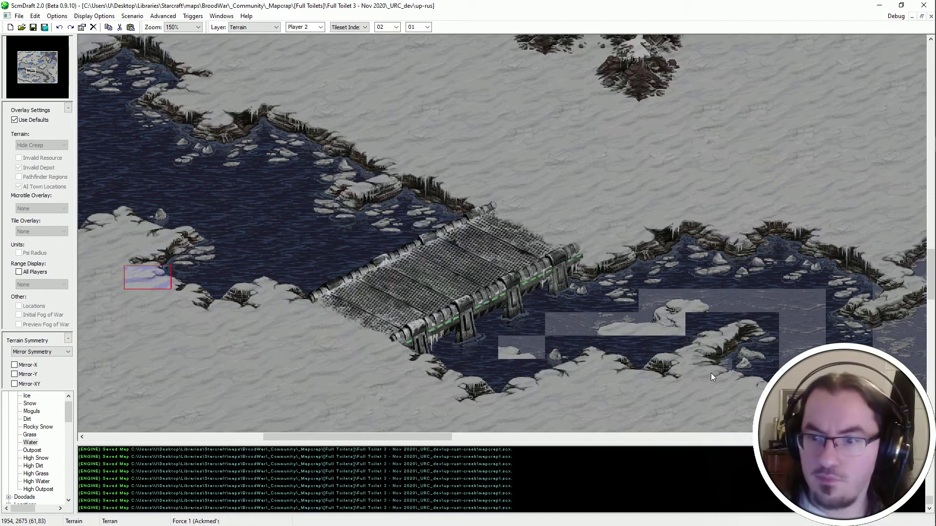
pyautogui.moveTo(743, 417); pyautogui.dragTo(210, 253, button='middle')
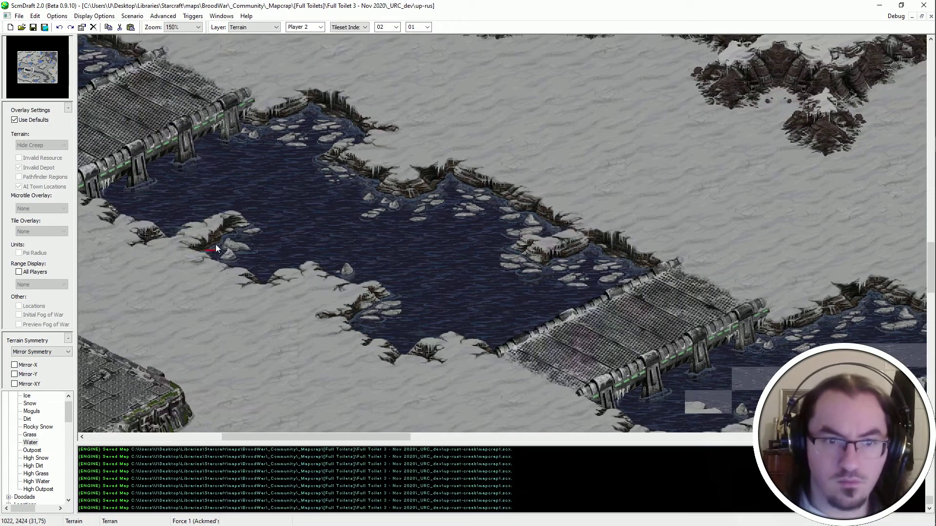
pyautogui.moveTo(283, 280); pyautogui.dragTo(350, 289, button='middle')
pyautogui.moveTo(309, 201); pyautogui.dragTo(505, 247, button='middle')
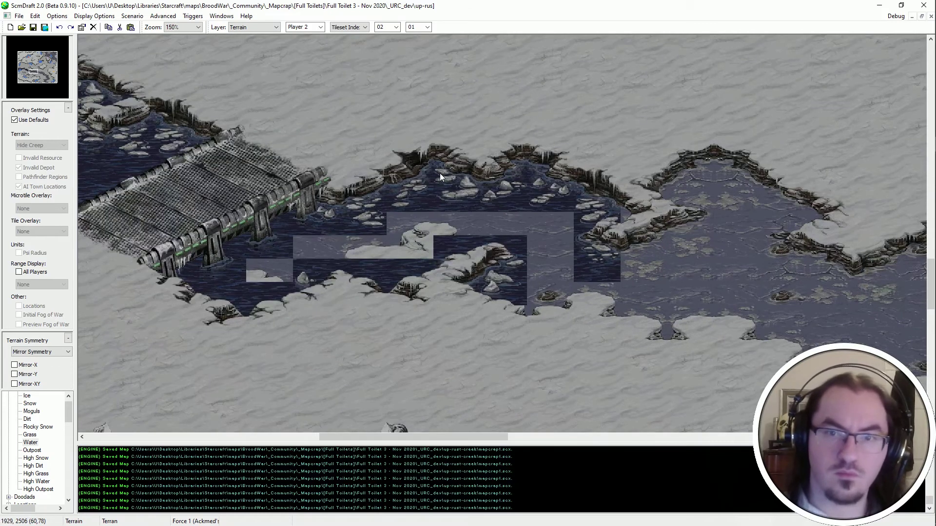
pyautogui.moveTo(440, 173); pyautogui.dragTo(297, 108, button='middle')
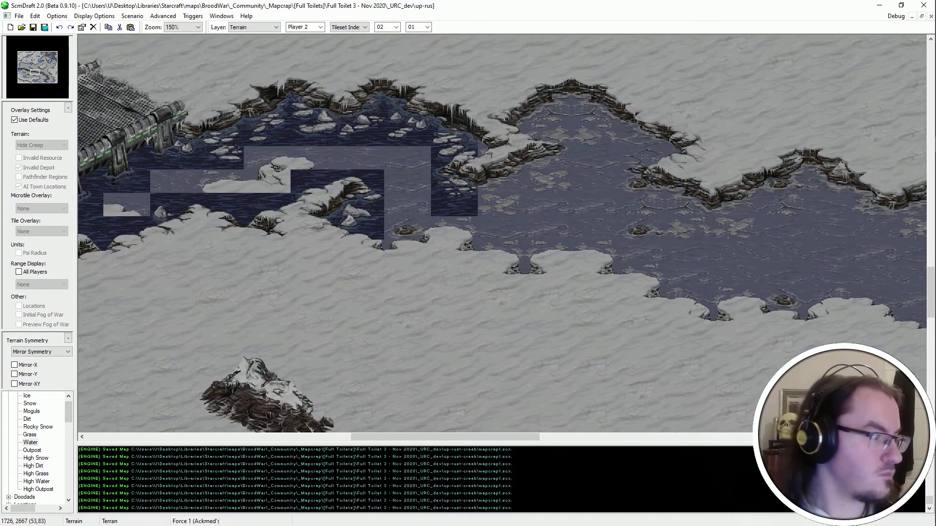
# Extend the dark-water shore tiles along the south bank east of the rocky ledge, following the snow edge.
pyautogui.click(405, 238)
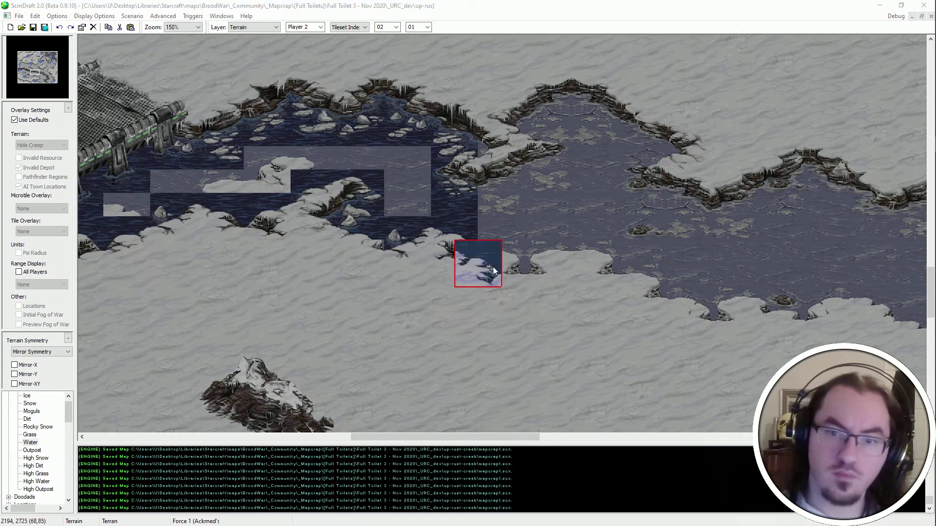
pyautogui.click(489, 239)
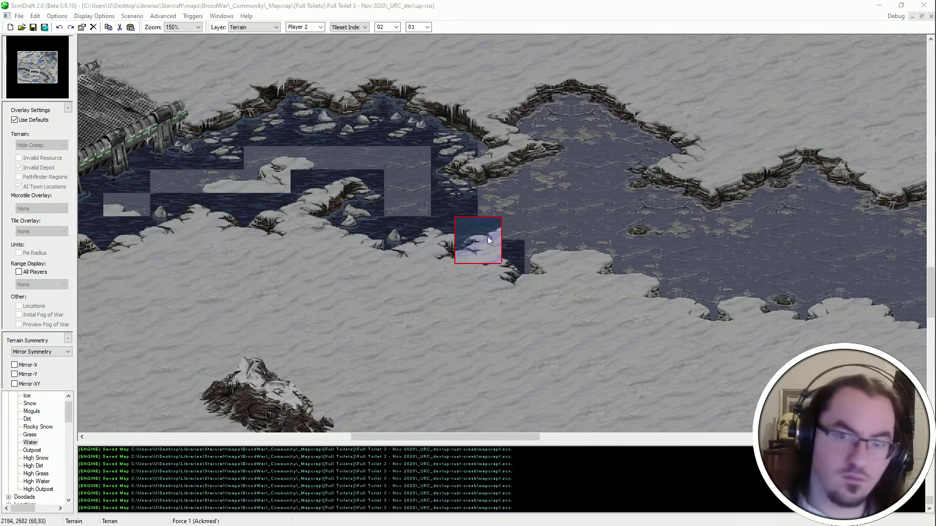
pyautogui.click(542, 263)
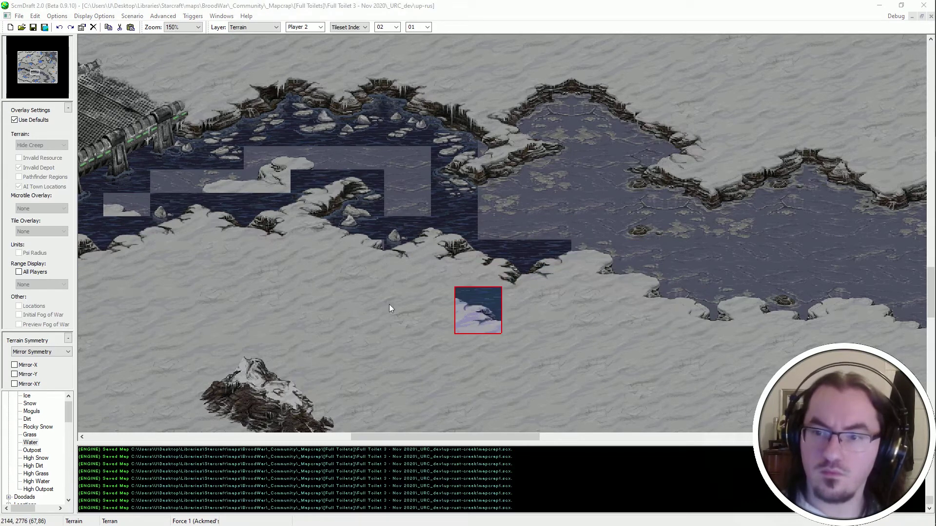
pyautogui.press('Right')
pyautogui.press('Down')
pyautogui.click(523, 266)
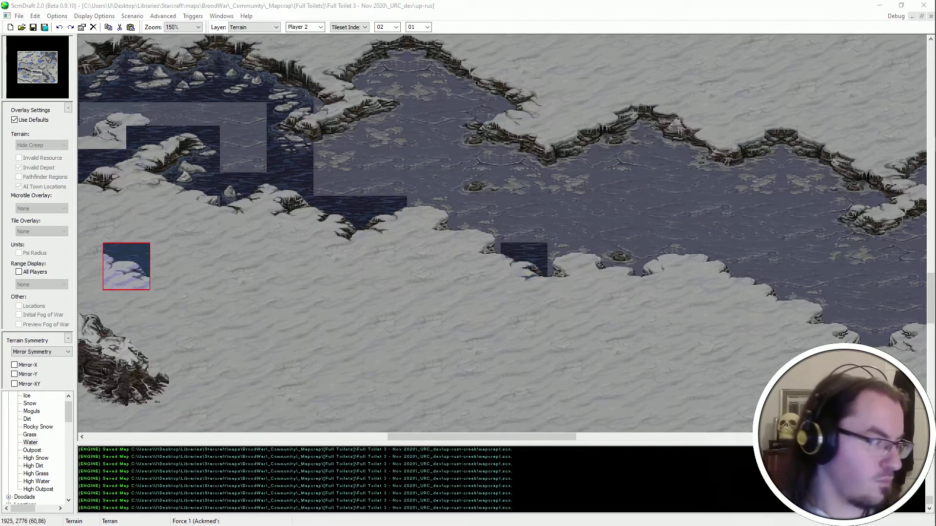
# Fill the gaps between the new south-bank tiles and continue the dark-water shoreline farther east.
pyautogui.click(425, 217)
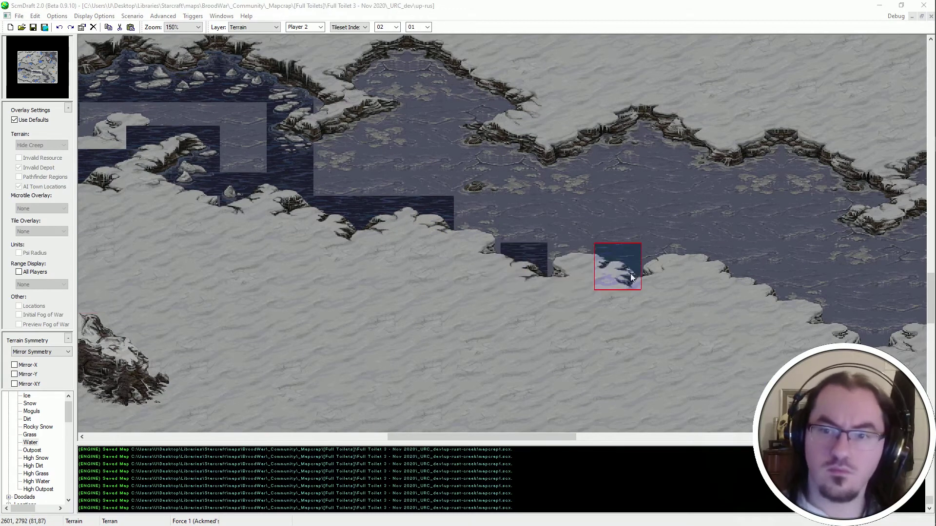
pyautogui.click(620, 285)
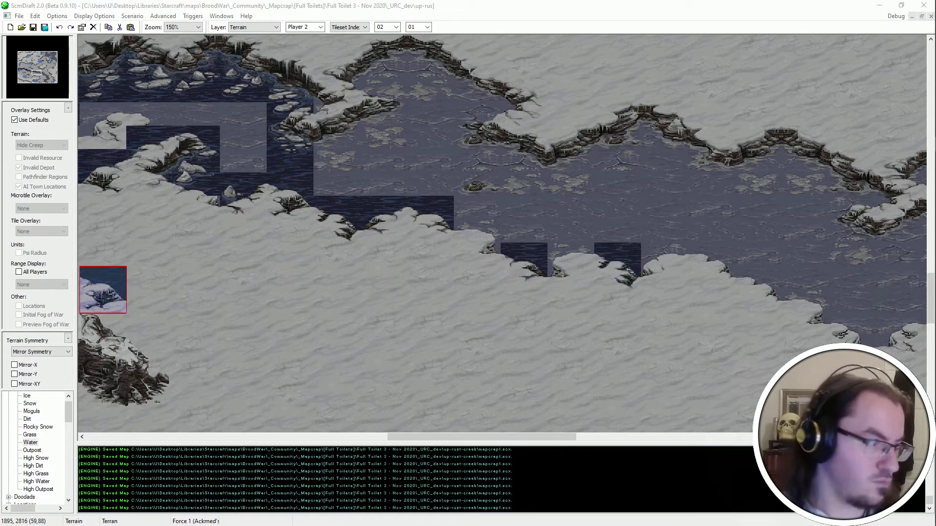
pyautogui.click(477, 242)
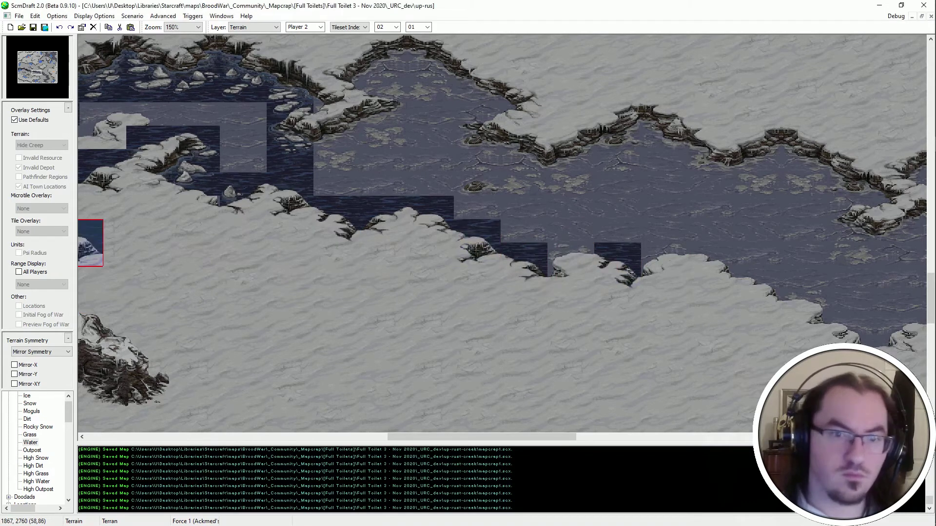
pyautogui.click(574, 257)
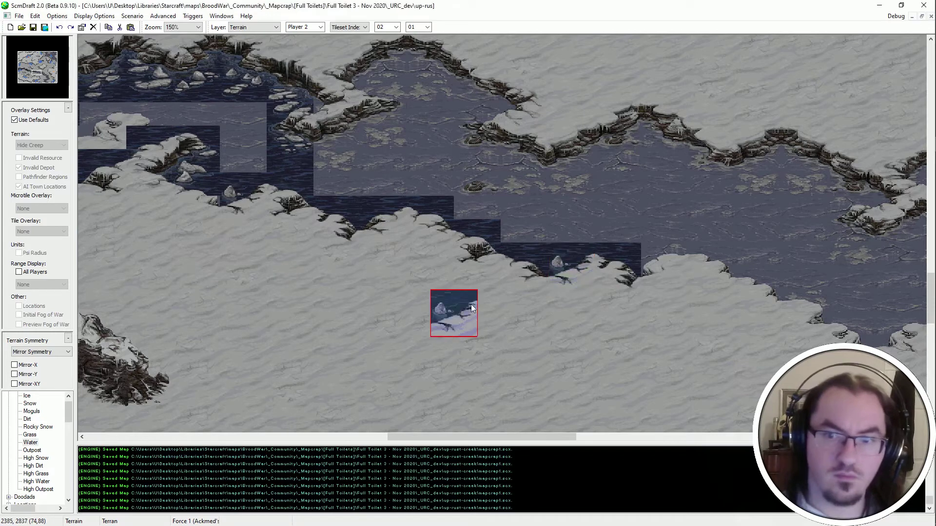
pyautogui.click(658, 239)
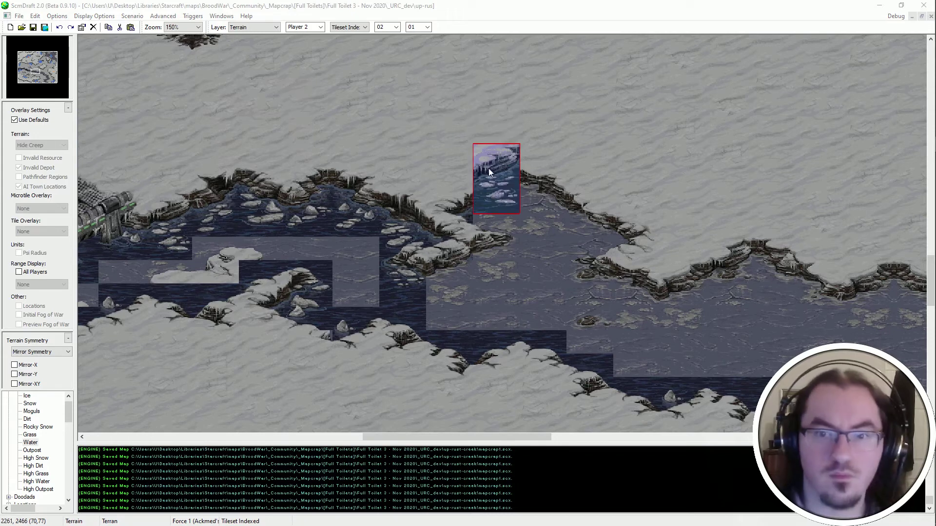
# Undo the misplaced tile over the north bank's snowy peninsula and place dark-water tiles along its southern edge.
pyautogui.click(534, 293)
pyautogui.moveTo(533, 311); pyautogui.dragTo(532, 317)
pyautogui.hotkey('ctrl', 'c')
pyautogui.hotkey('ctrl', 'z')
pyautogui.hotkey('ctrl', 'v')
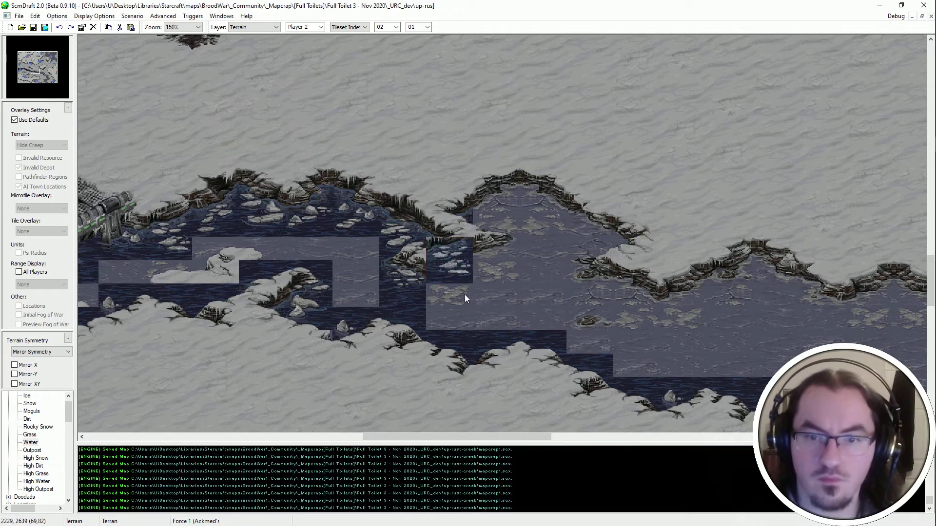
pyautogui.click(464, 294)
pyautogui.press('Up')
pyautogui.press('Right')
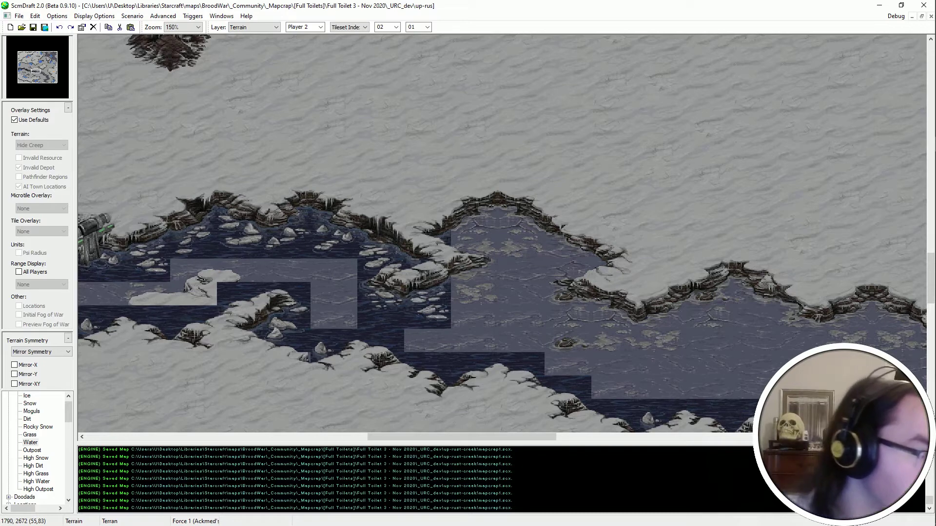
# Place dark-water shore tiles around the peninsula's eastern tip and over the next inlet's peak on the north bank.
pyautogui.click(478, 243)
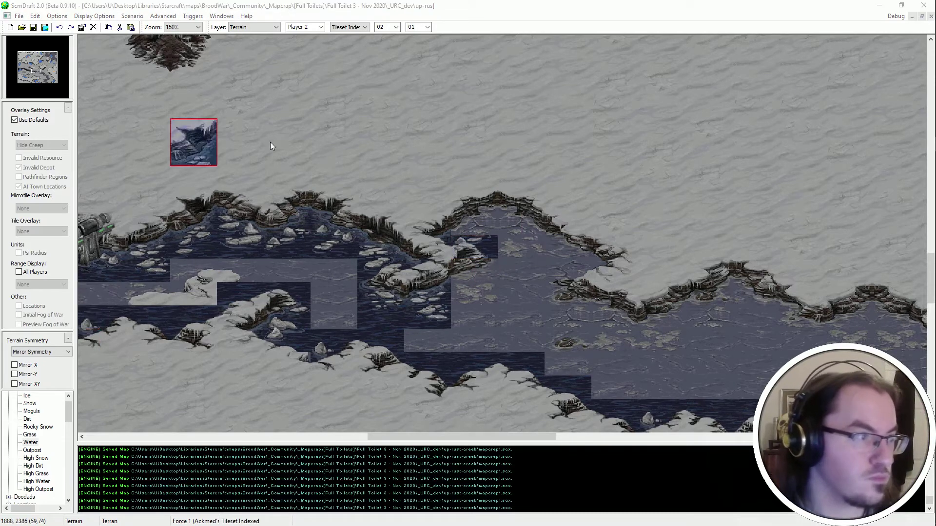
pyautogui.click(468, 211)
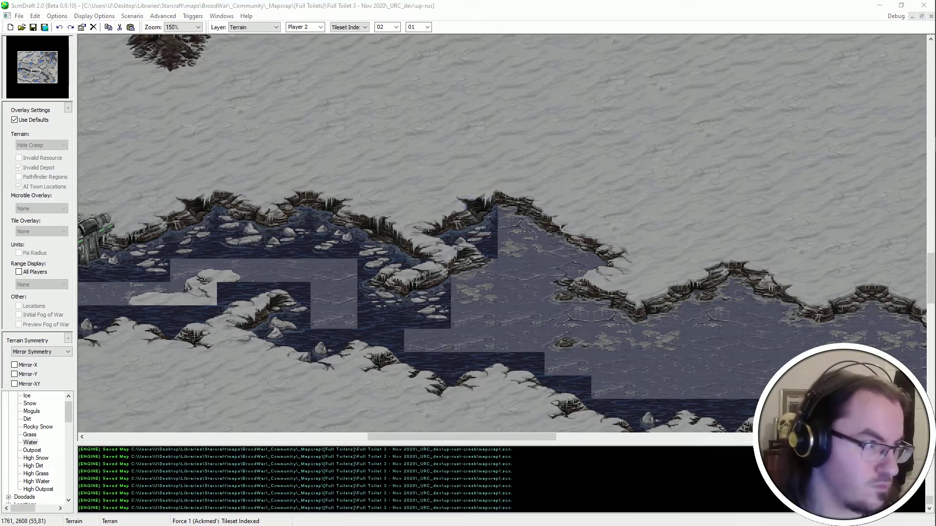
pyautogui.click(480, 303)
pyautogui.moveTo(680, 340); pyautogui.dragTo(614, 295, button='middle')
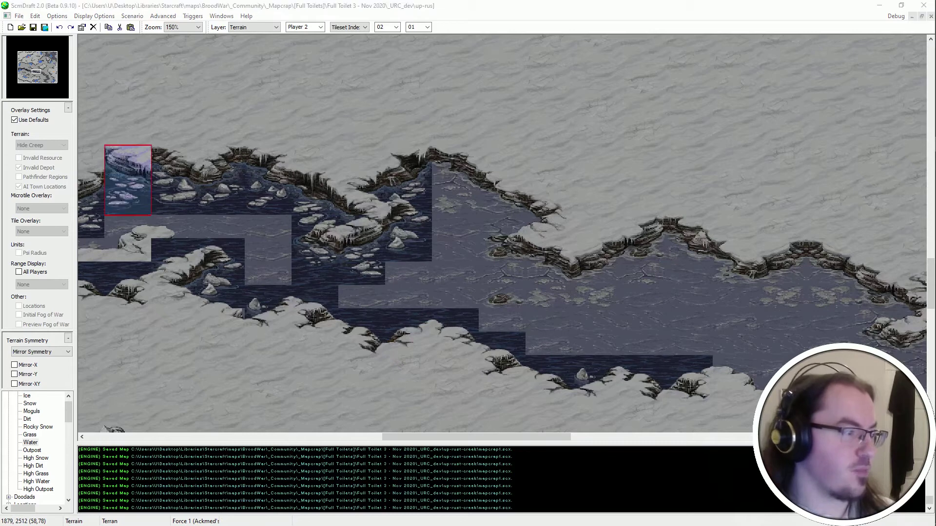
pyautogui.click(459, 177)
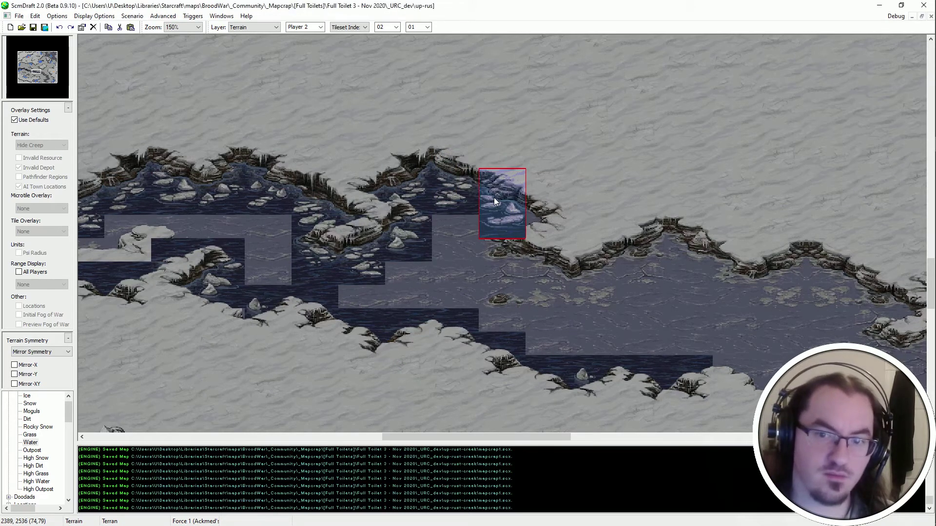
# Place dark-water shore tiles below the north bank's next snowy point and on the eastern slope of the adjoining inlet's peak.
pyautogui.moveTo(651, 312); pyautogui.dragTo(168, 255, button='middle')
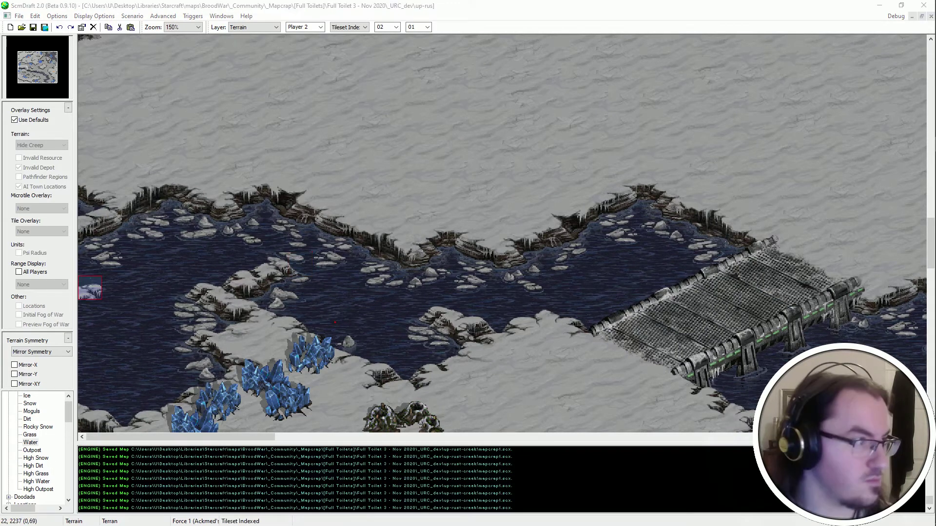
pyautogui.moveTo(334, 288); pyautogui.dragTo(459, 367, button='middle')
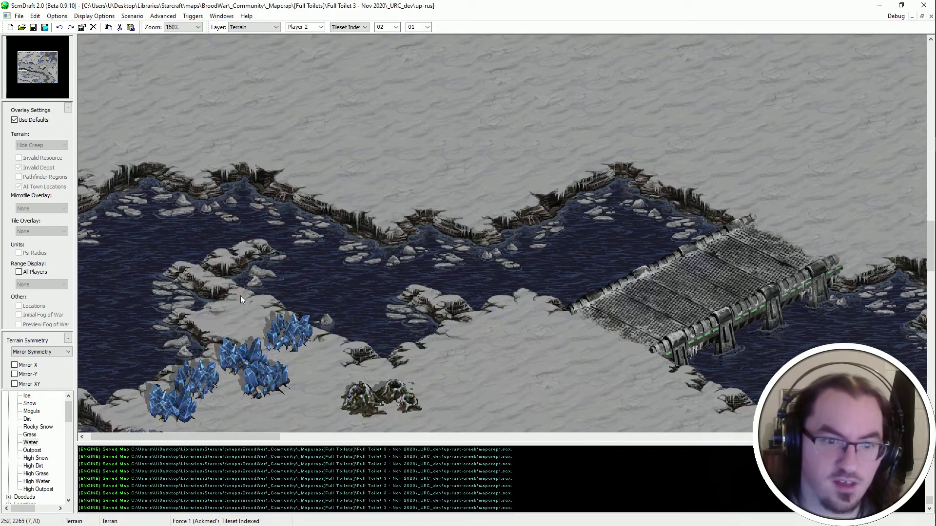
pyautogui.moveTo(156, 324); pyautogui.dragTo(175, 254, button='middle')
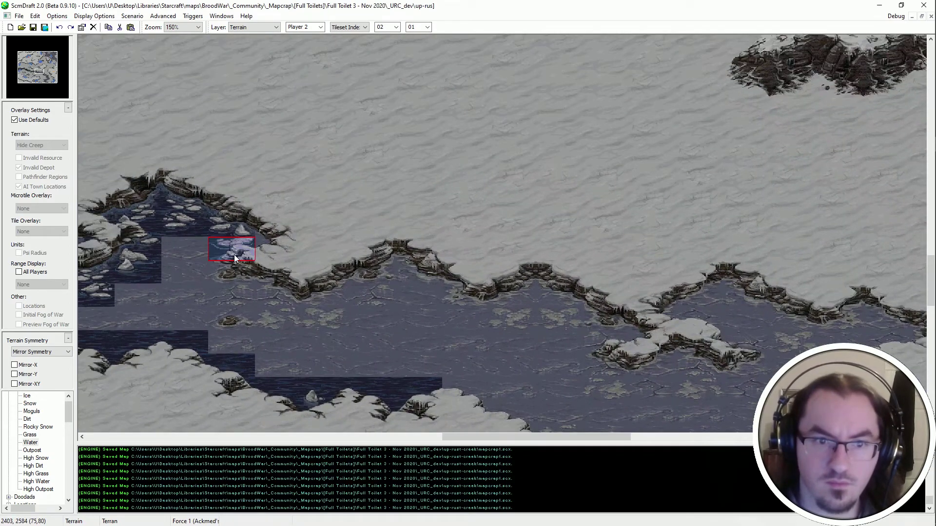
pyautogui.moveTo(234, 254); pyautogui.dragTo(235, 325, button='middle')
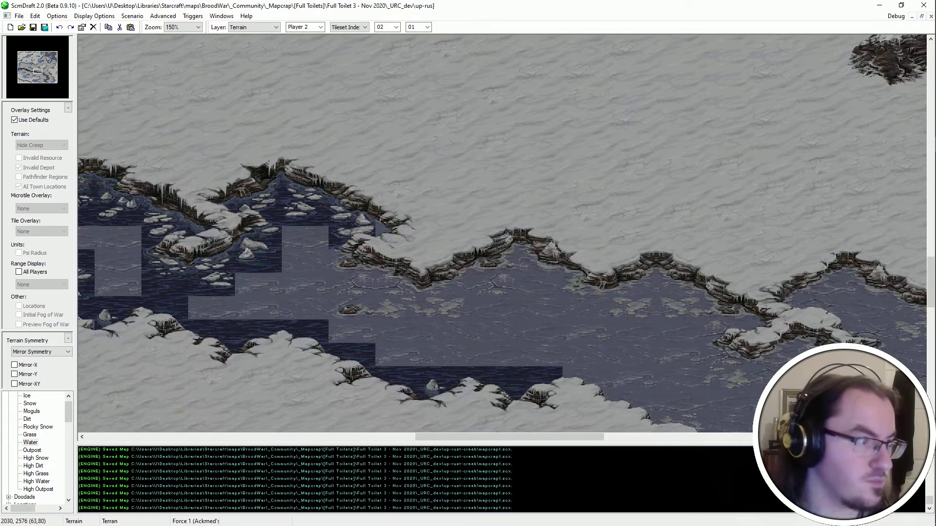
pyautogui.moveTo(520, 293); pyautogui.dragTo(448, 242, button='middle')
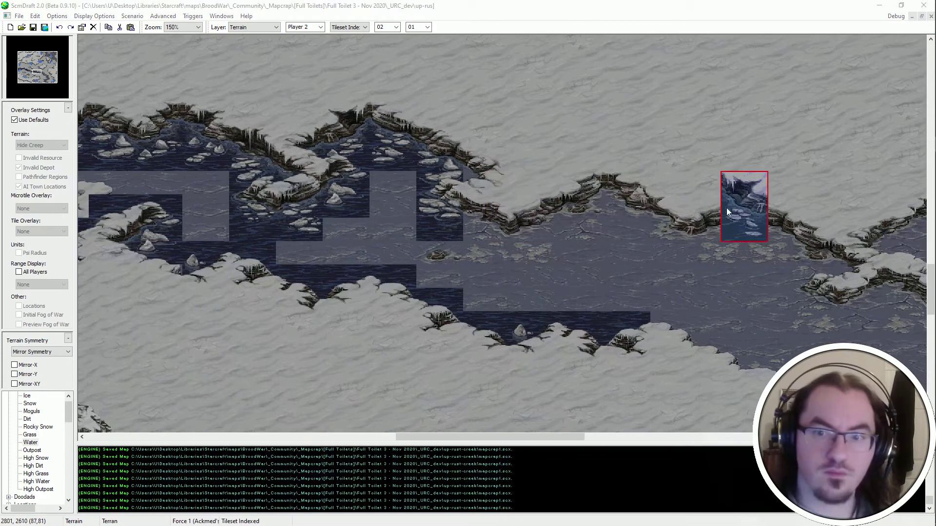
pyautogui.click(627, 206)
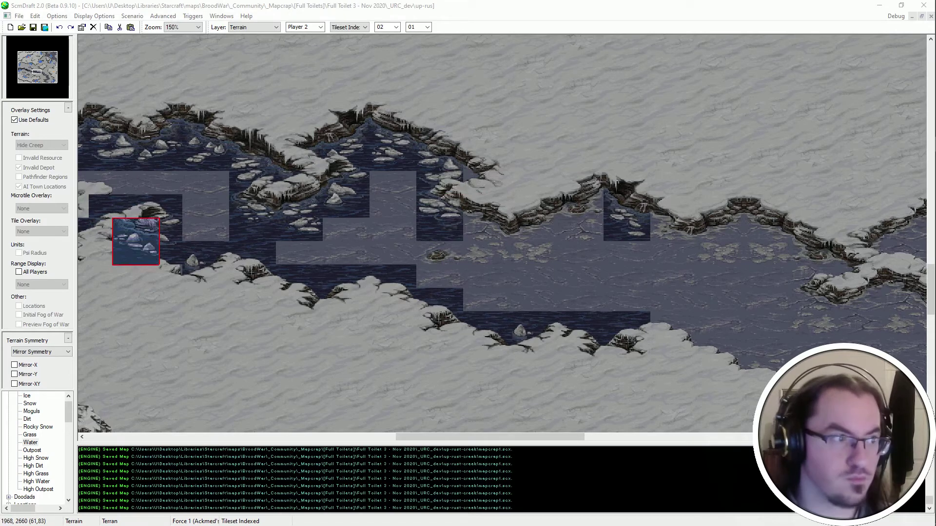
pyautogui.click(486, 241)
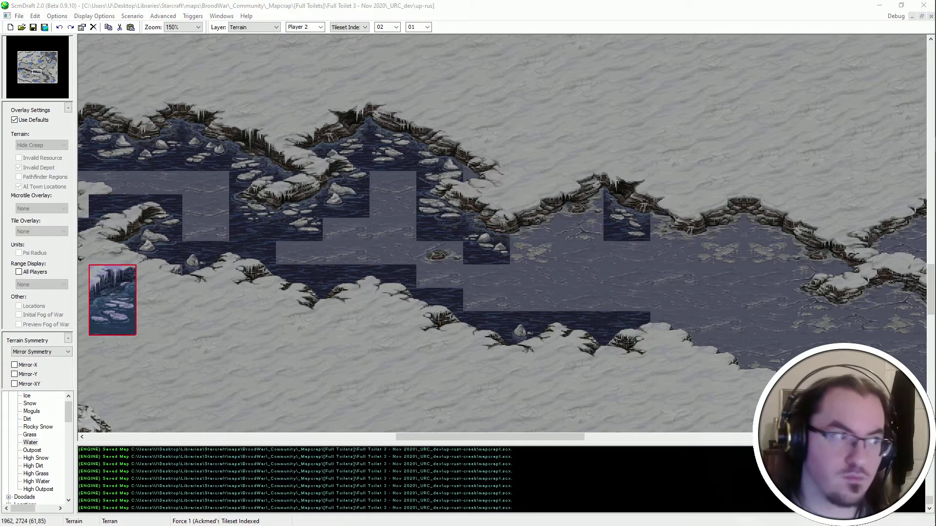
pyautogui.click(536, 230)
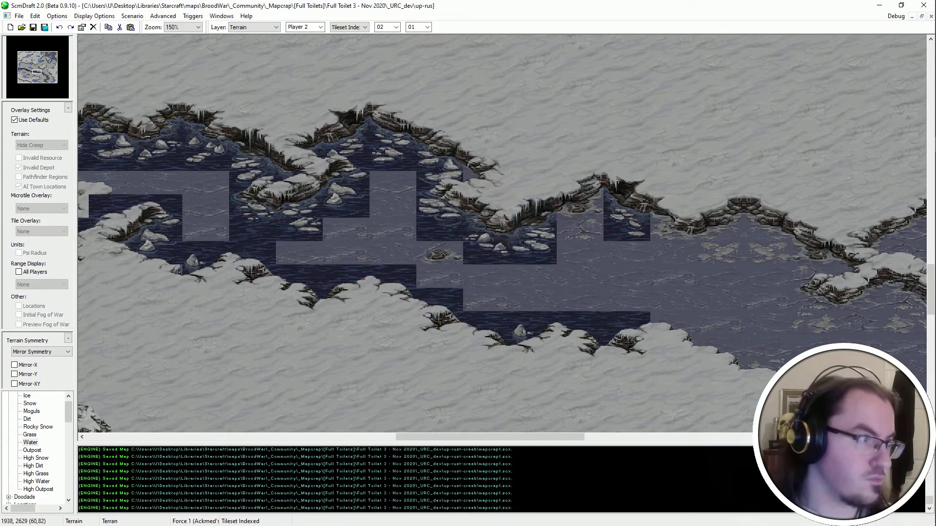
# Fill the western slope of the inlet's peak with a dark-water shore tile and extend the north-bank shoreline east into the next small inlet.
pyautogui.click(102, 230)
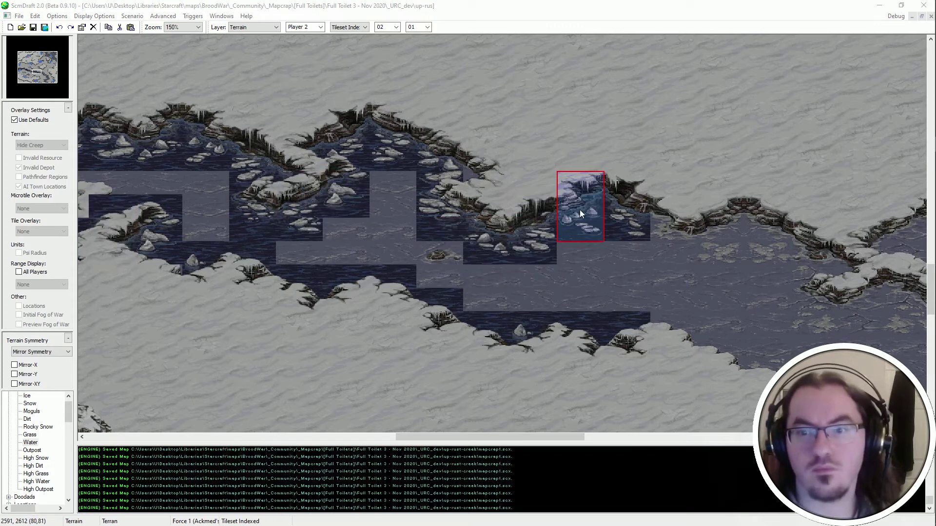
pyautogui.click(580, 210)
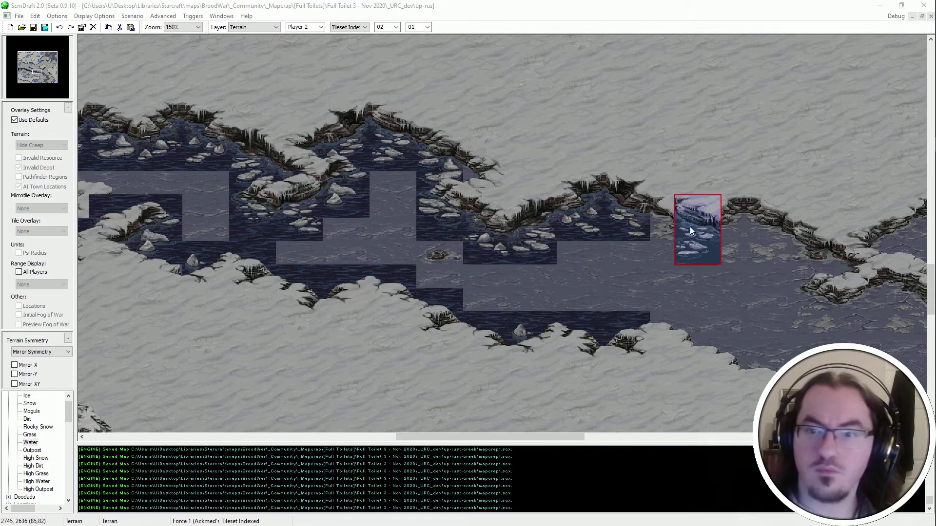
pyautogui.click(673, 229)
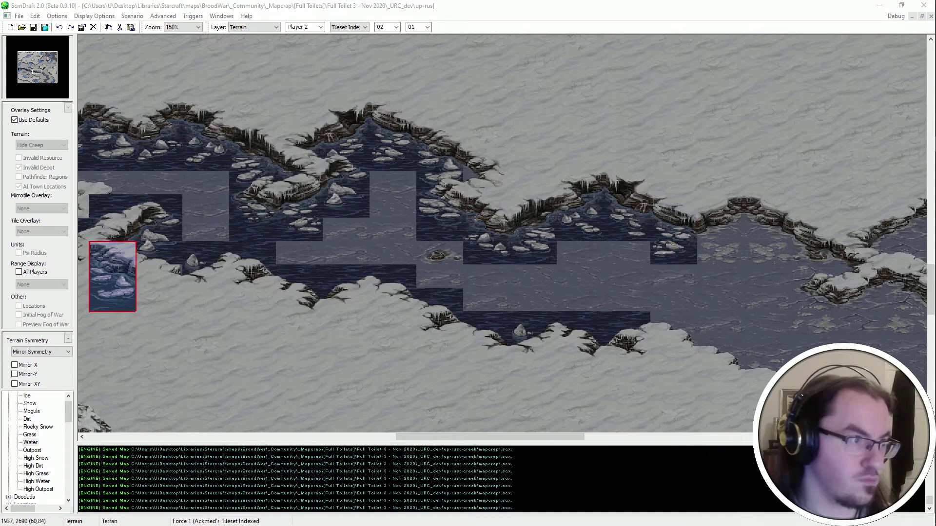
pyautogui.click(729, 236)
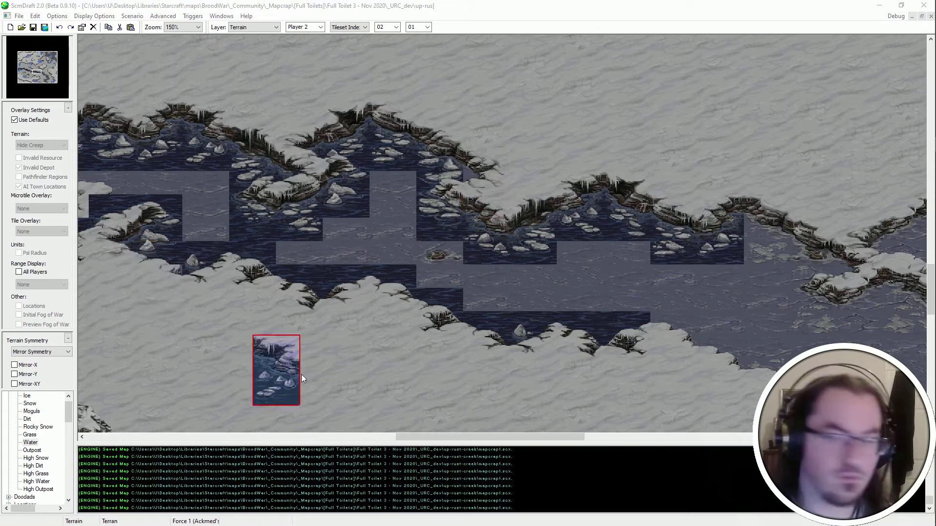
# Continue the dark-water cliff tiles down to the snowy spit and place one beneath the spit's western tip.
pyautogui.moveTo(454, 437); pyautogui.dragTo(480, 438)
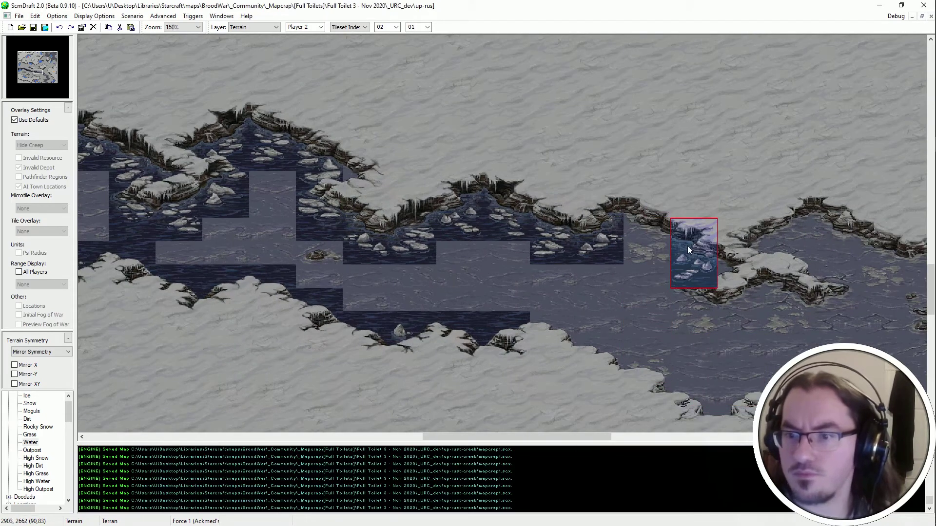
pyautogui.click(648, 235)
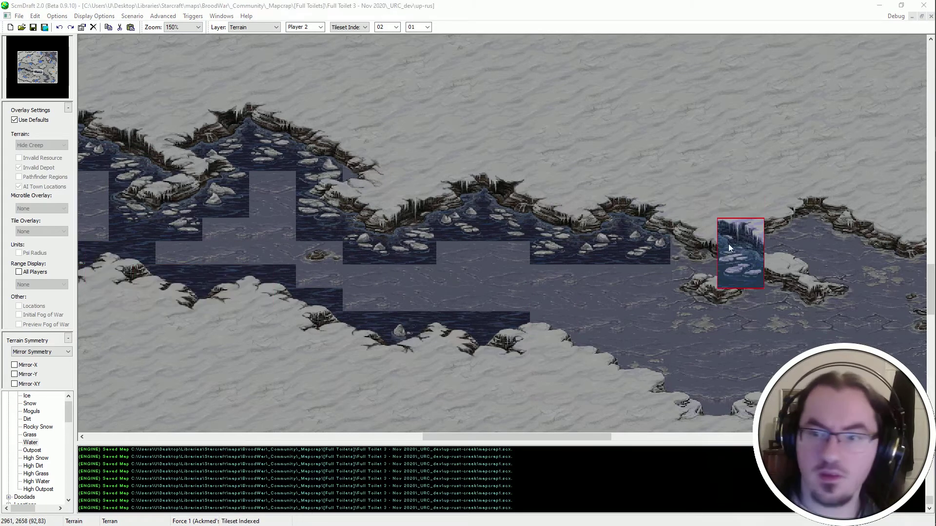
pyautogui.click(687, 249)
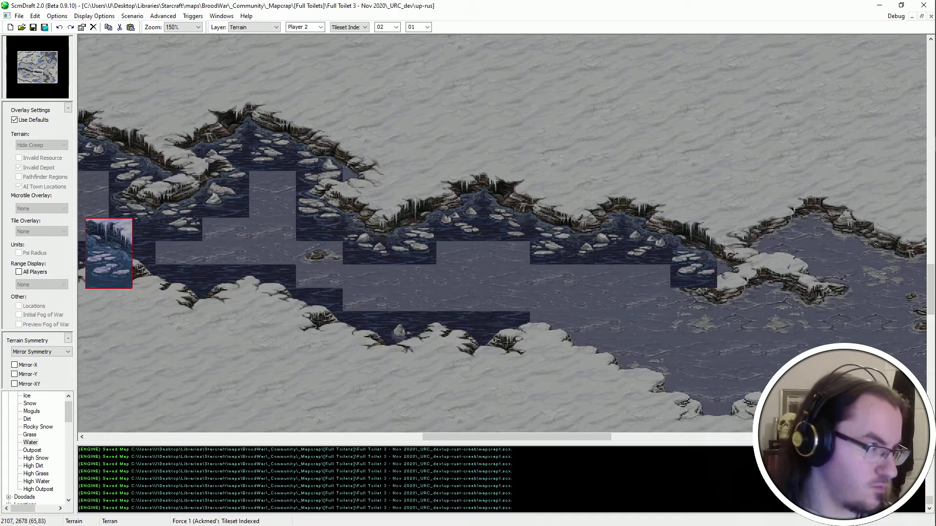
pyautogui.click(698, 303)
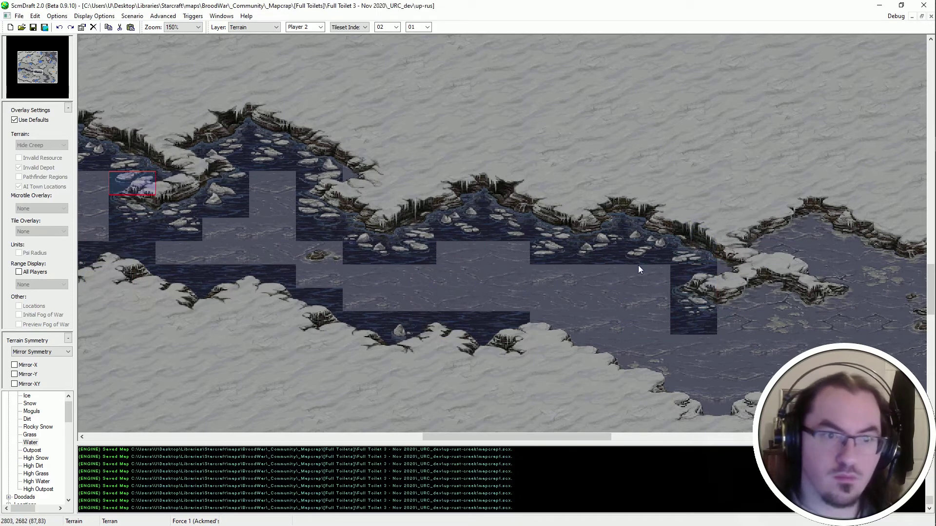
# Extend the dark-water shore tiles down the south bank's descending snow edge as far as the small notch opposite the spit.
pyautogui.moveTo(204, 242); pyautogui.dragTo(347, 308, button='middle')
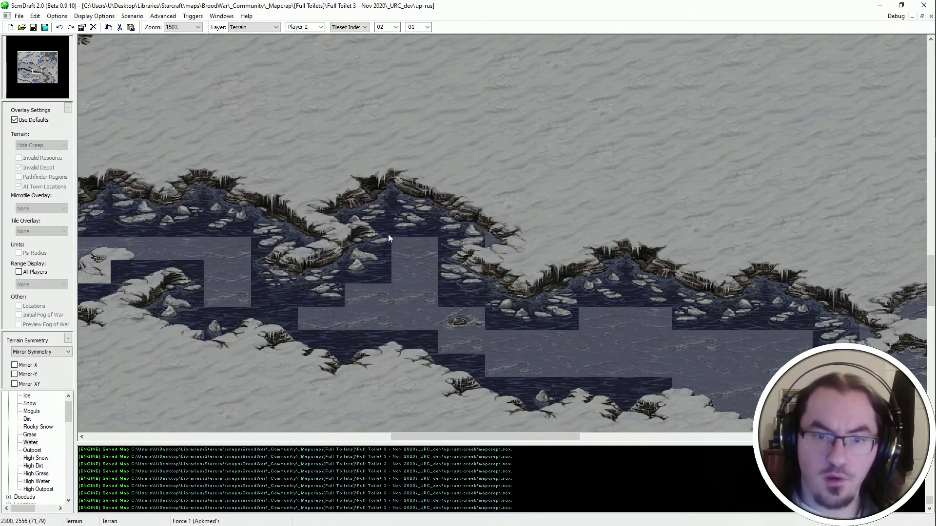
pyautogui.moveTo(388, 250)
pyautogui.mouseDown(button='middle')
pyautogui.moveTo(630, 408)
pyautogui.moveTo(845, 248)
pyautogui.moveTo(362, 220)
pyautogui.moveTo(83, 288)
pyautogui.mouseUp(button='middle')
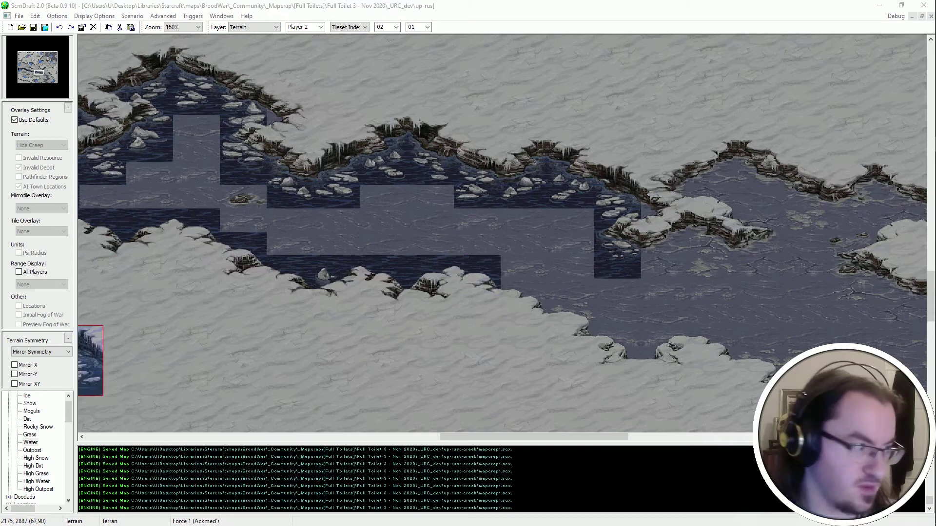
pyautogui.click(524, 302)
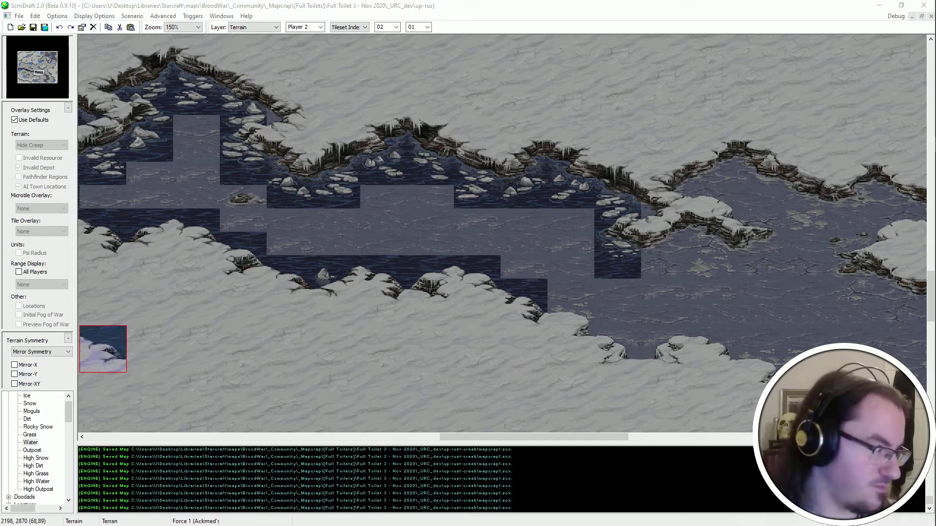
pyautogui.click(618, 343)
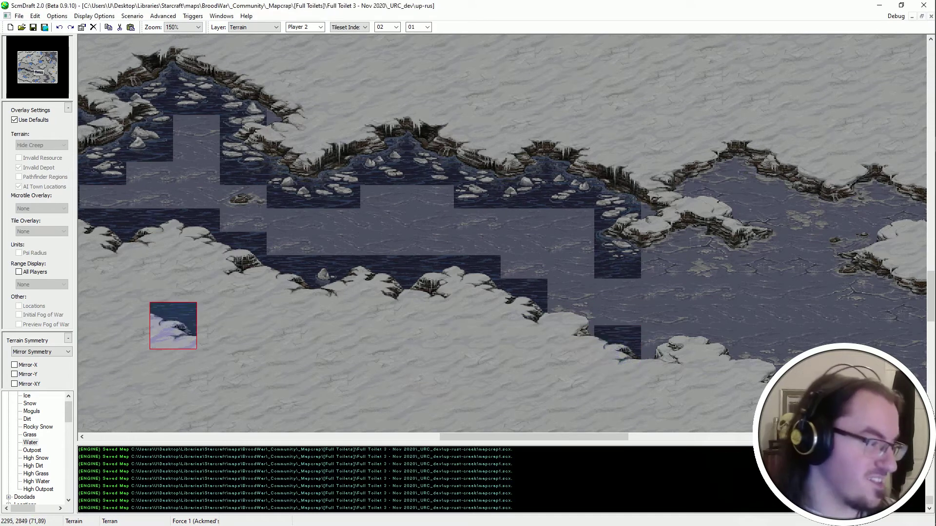
pyautogui.click(571, 327)
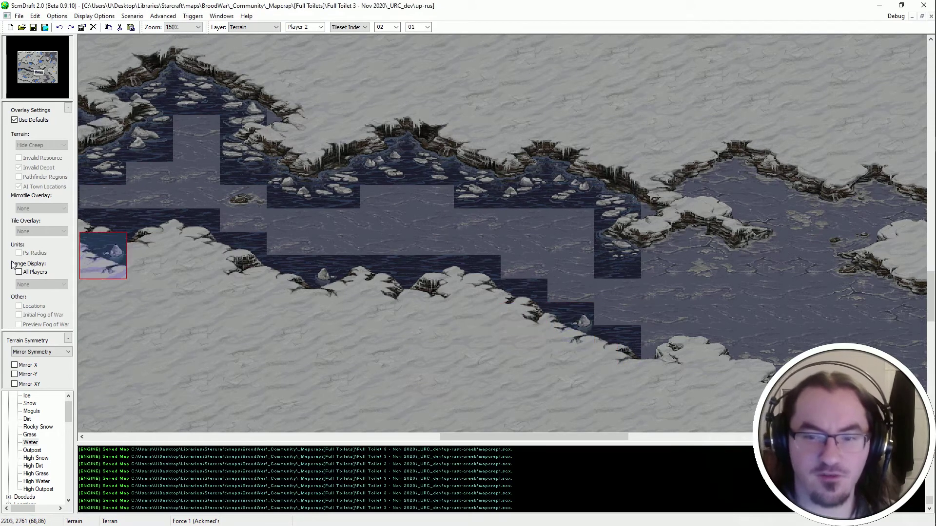
# Convert the ice edge around the south bank's snow mound to dark-water shore tiles and continue southeast toward the river narrows.
pyautogui.click(667, 347)
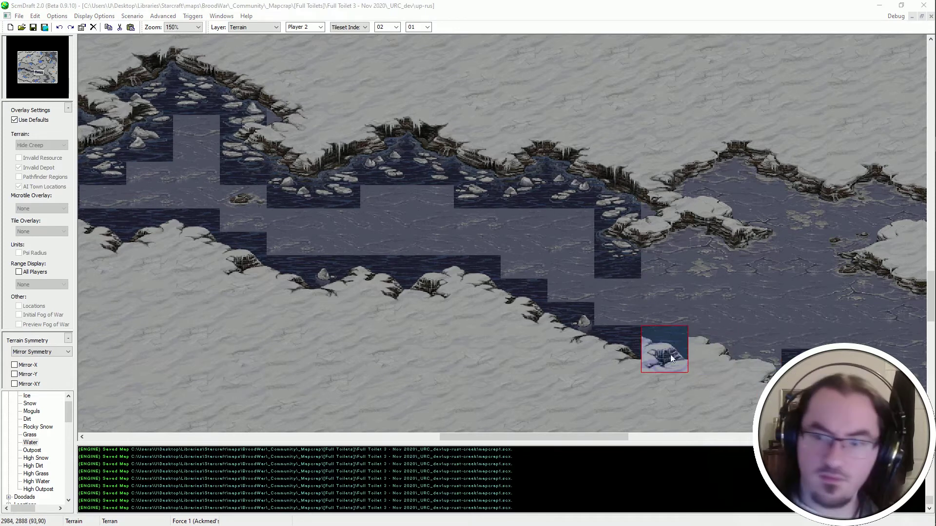
pyautogui.click(703, 355)
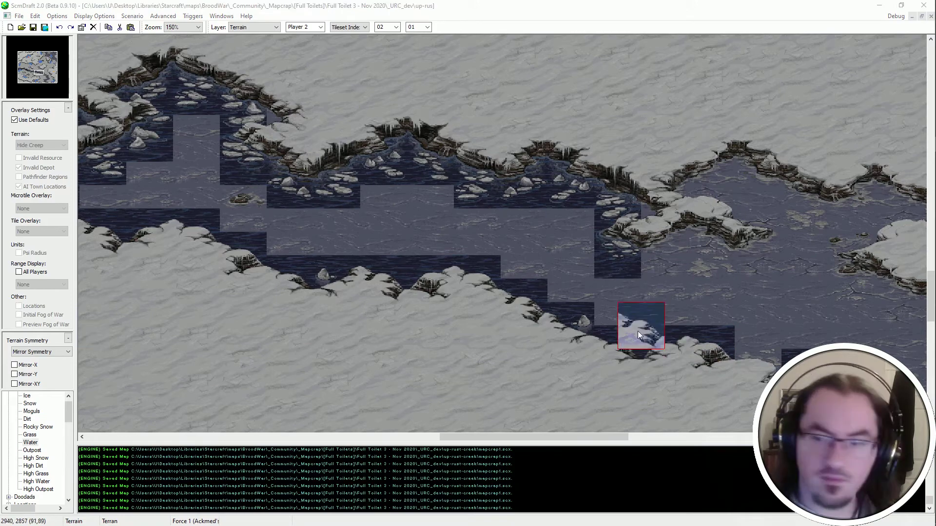
pyautogui.click(762, 373)
# Undo the misplaced tile on the snow southwest of the eastern bridge and place a dark-water cliff tile at the bridge's northern end.
pyautogui.moveTo(721, 419); pyautogui.dragTo(173, 266, button='middle')
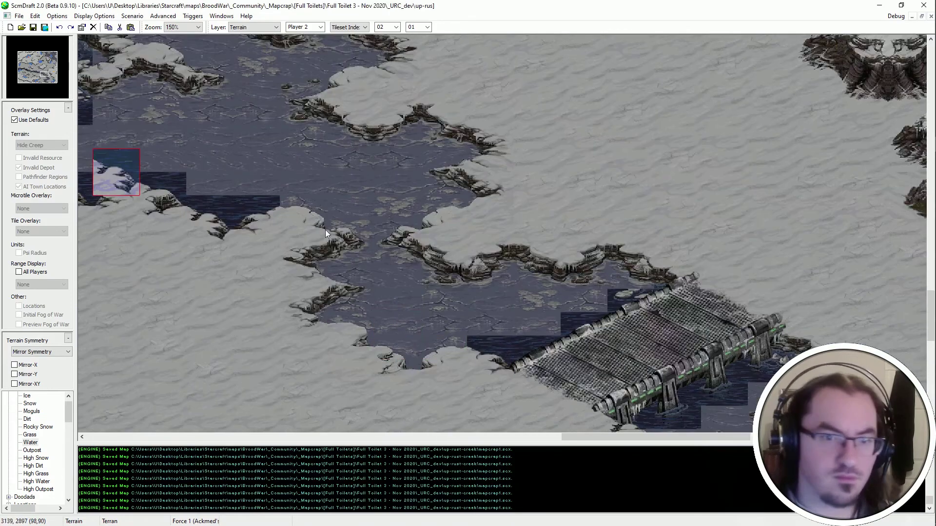
pyautogui.moveTo(464, 260); pyautogui.dragTo(551, 340, button='middle')
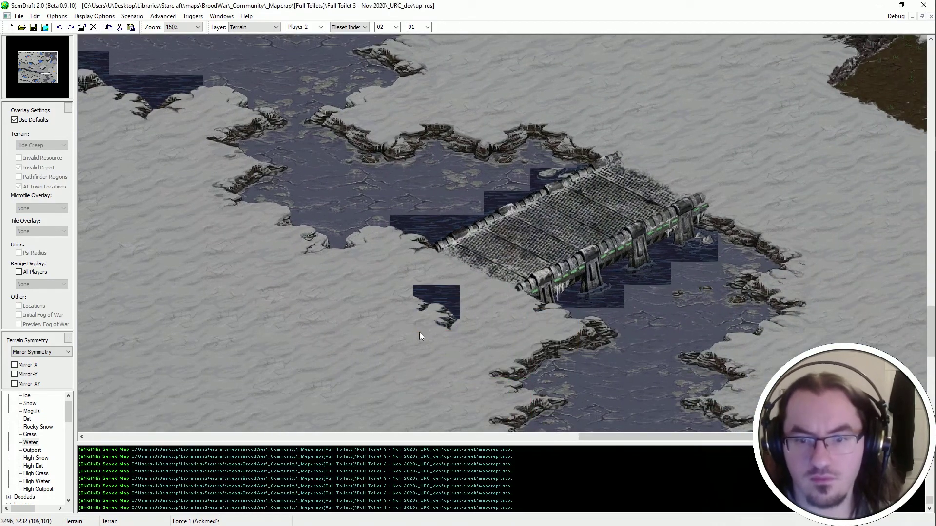
pyautogui.hotkey('ctrl', 'z')
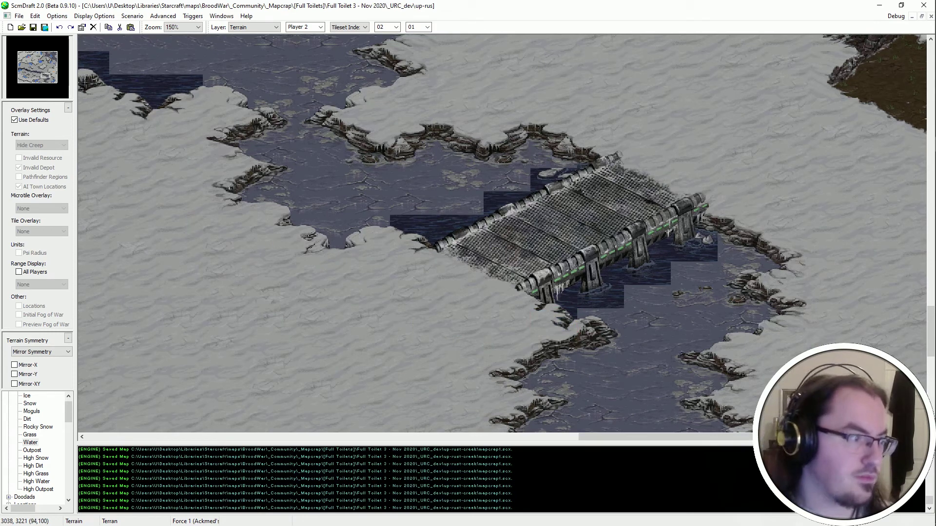
pyautogui.click(570, 144)
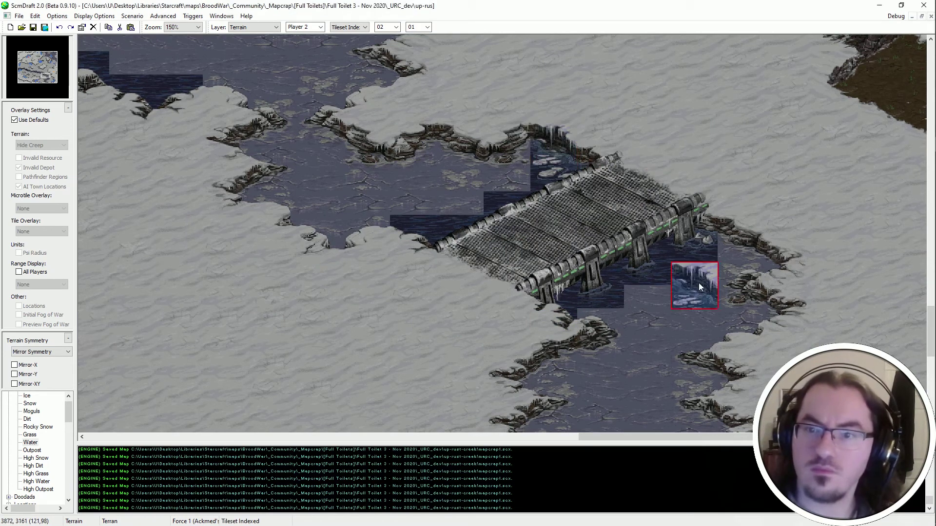
# Place dark-water shore tiles in the inlet just north of the snowy spit and beneath the spit's eastern half.
pyautogui.moveTo(479, 300); pyautogui.dragTo(300, 212, button='right')
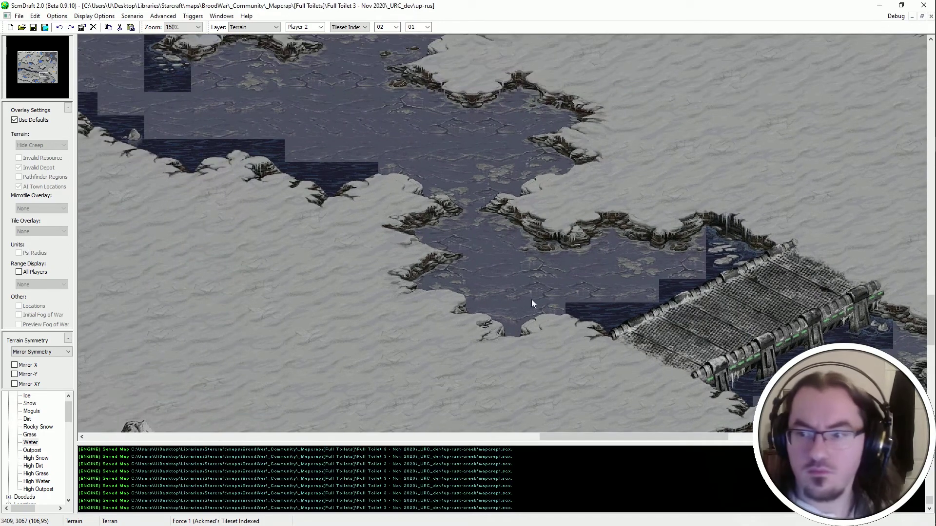
pyautogui.moveTo(531, 303); pyautogui.dragTo(345, 323, button='right')
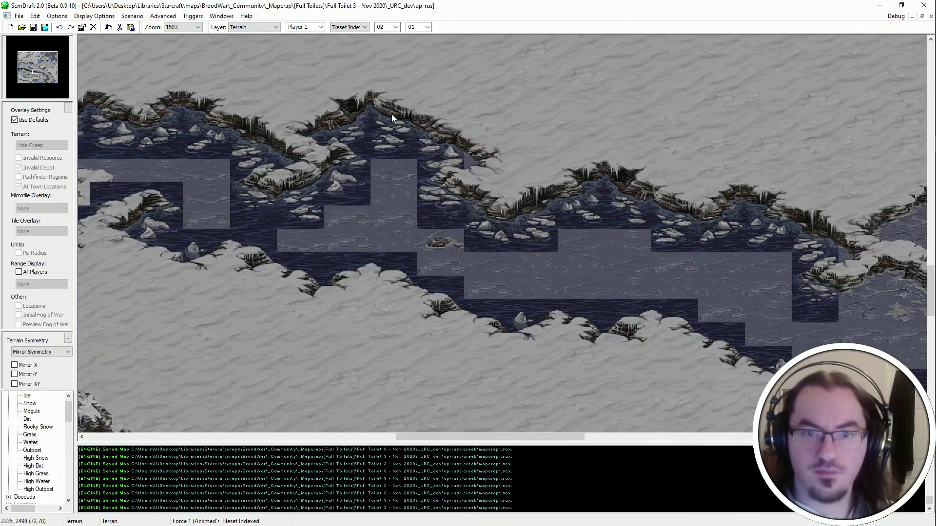
pyautogui.moveTo(324, 116); pyautogui.dragTo(541, 211, button='right')
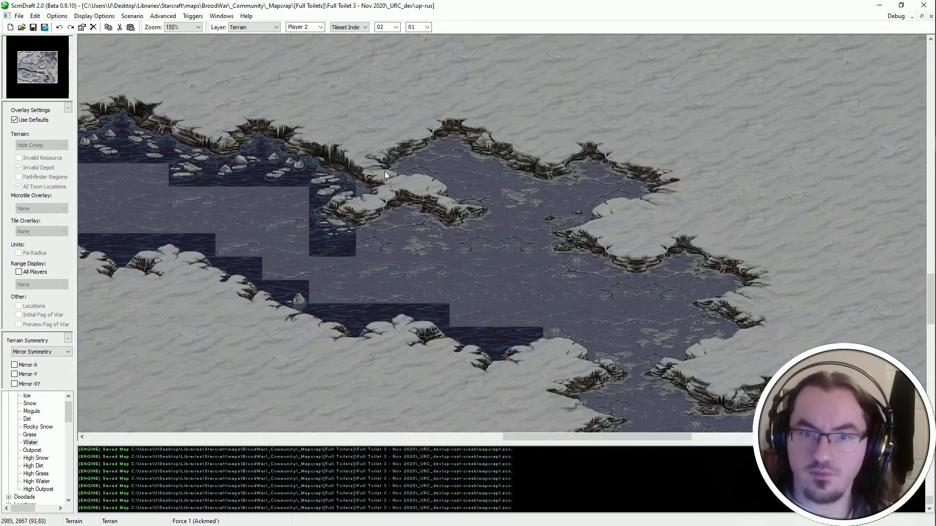
pyautogui.moveTo(469, 283); pyautogui.dragTo(293, 224, button='right')
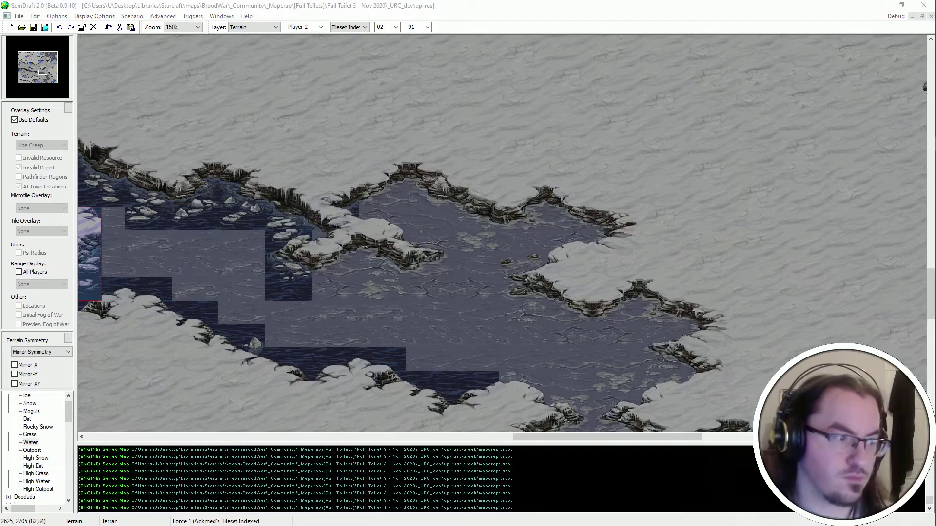
pyautogui.click(379, 203)
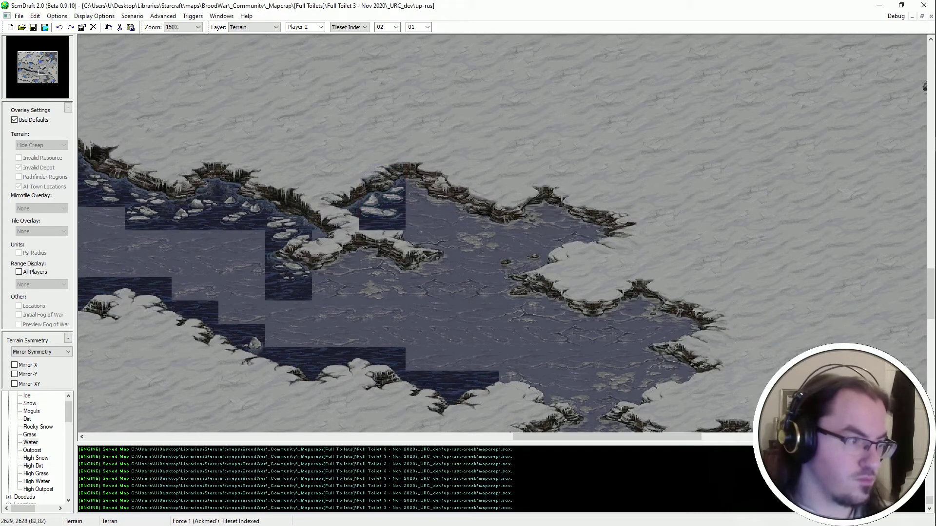
pyautogui.click(383, 220)
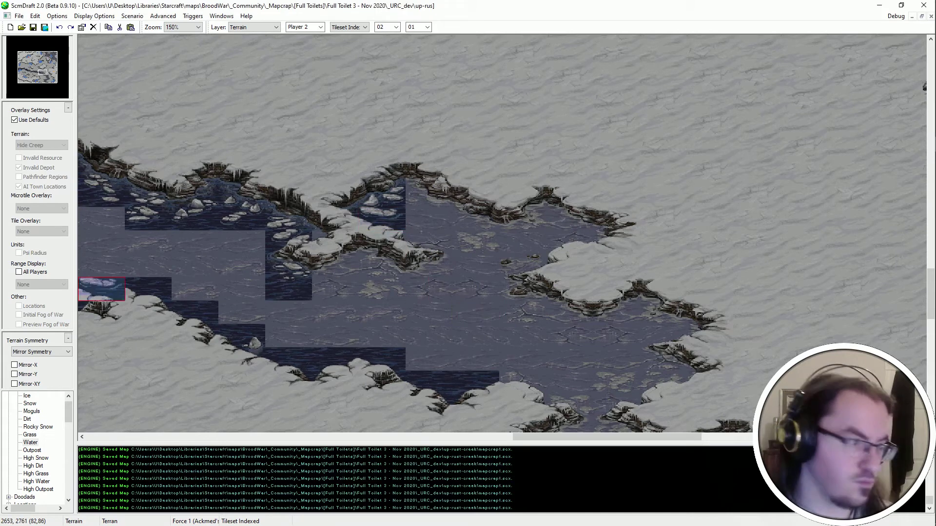
pyautogui.click(378, 235)
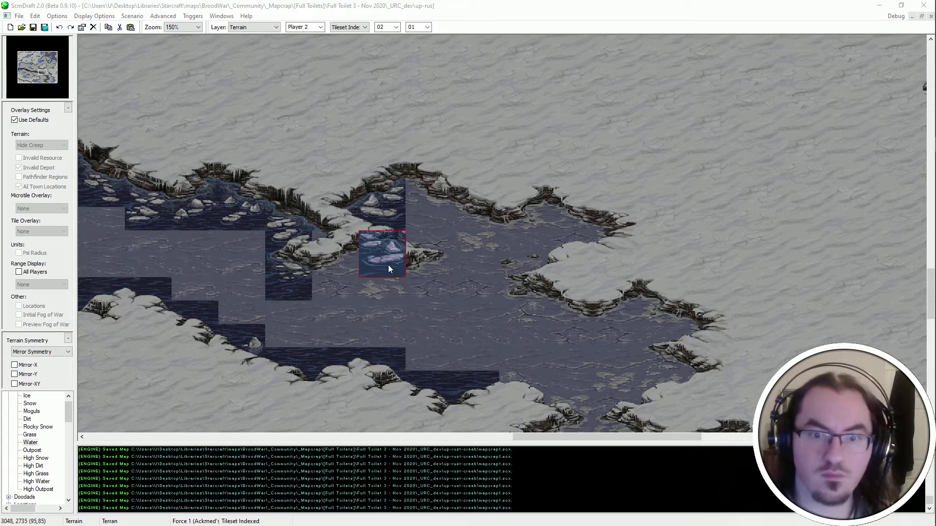
pyautogui.click(382, 280)
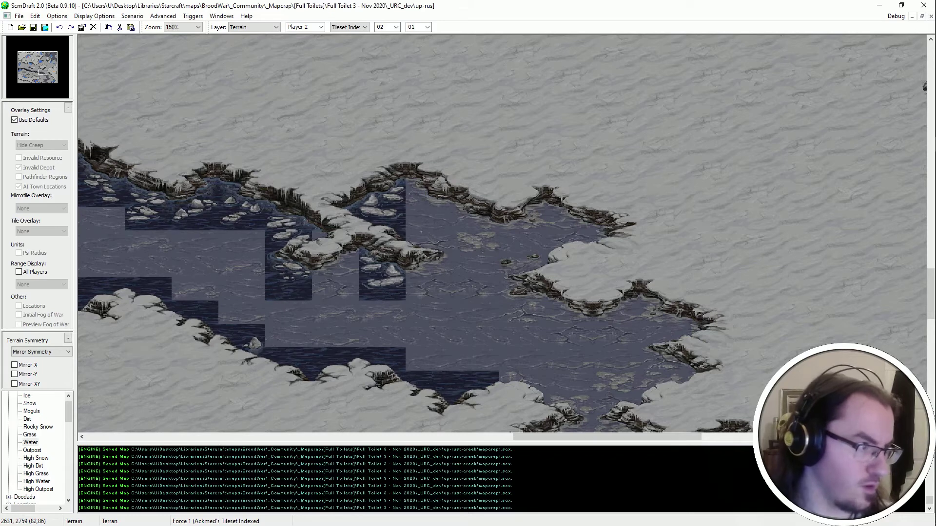
# Place dark-water shore tiles beneath the spit's eastern tip, around the snow peninsula's western tip and through the inlet north of it.
pyautogui.click(437, 268)
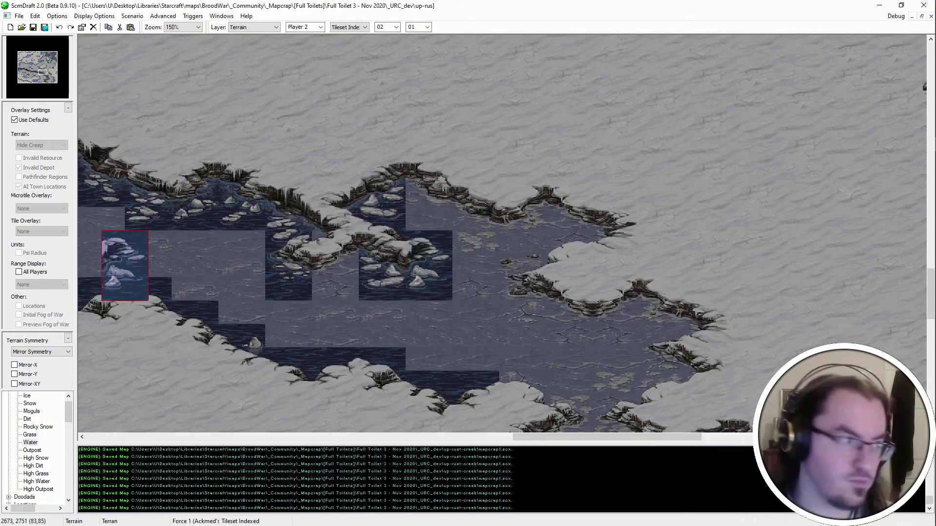
pyautogui.click(520, 285)
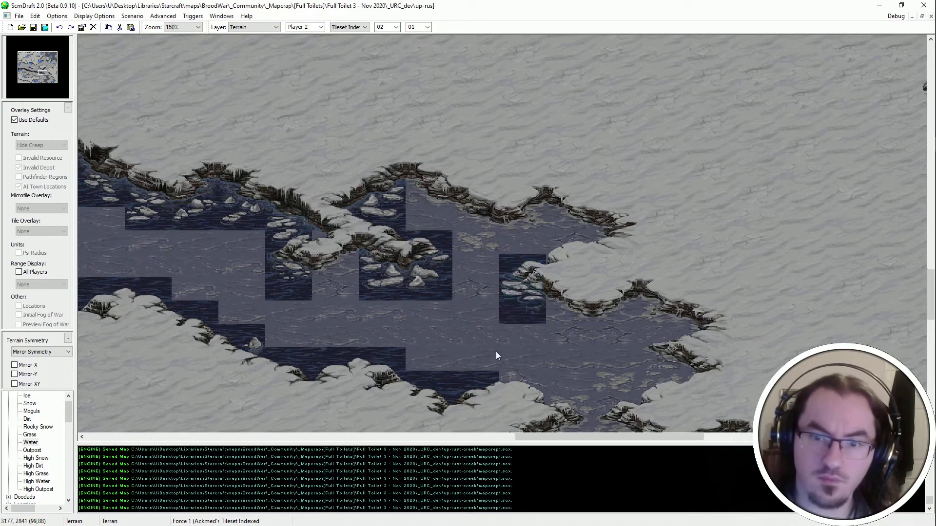
pyautogui.moveTo(496, 352); pyautogui.dragTo(440, 297, button='middle')
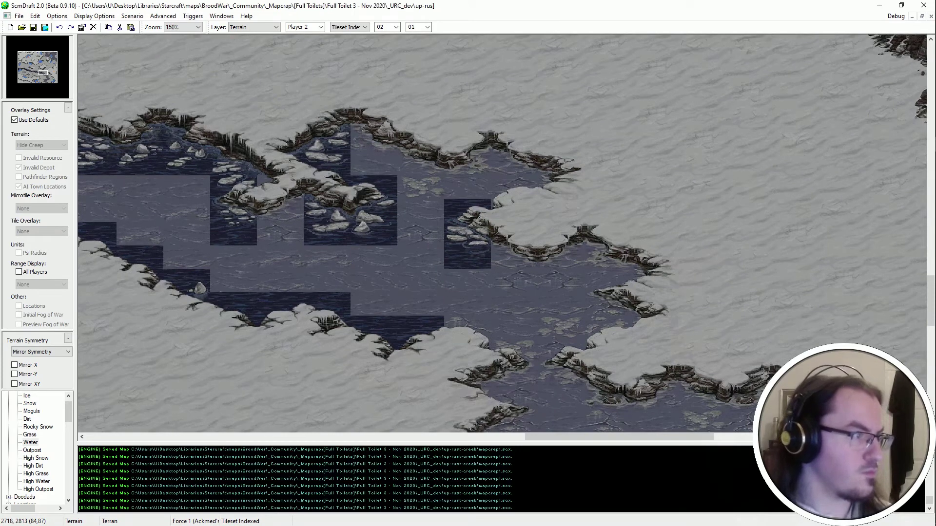
pyautogui.click(470, 168)
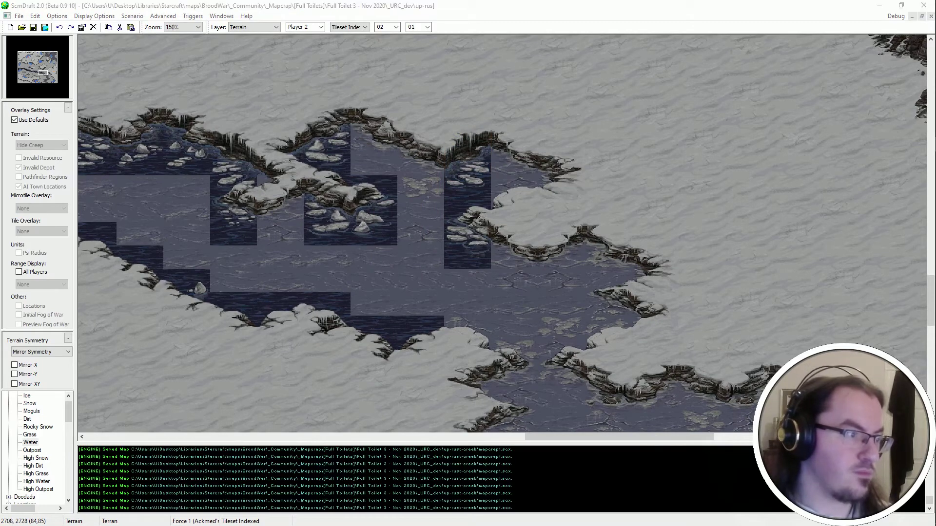
pyautogui.click(512, 158)
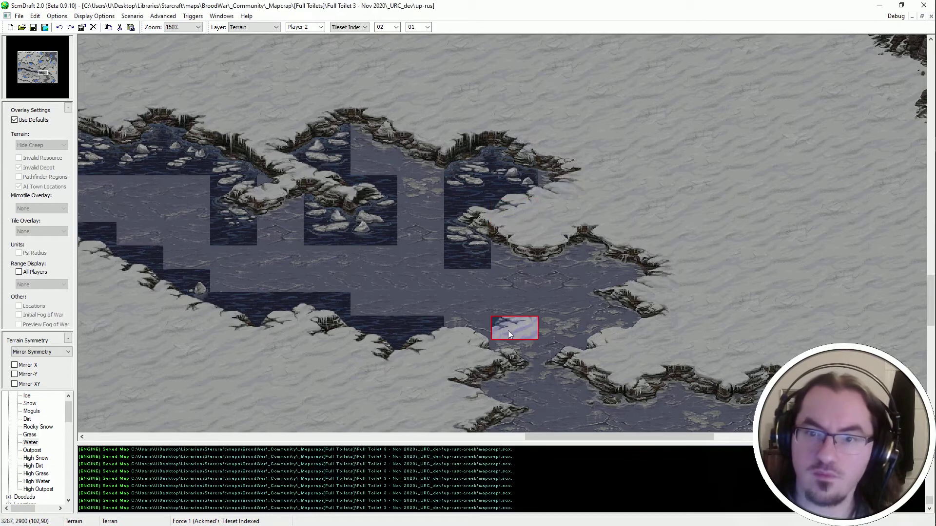
# Convert the remaining cliff edge between the inlet north of the spit and the inlet north of the peninsula to dark-water tiles.
pyautogui.moveTo(508, 331); pyautogui.dragTo(585, 375, button='middle')
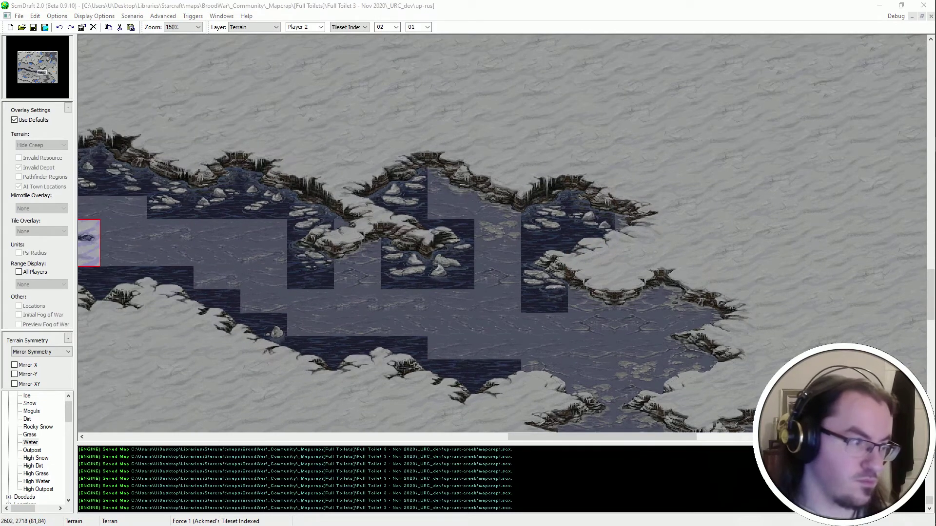
pyautogui.moveTo(711, 269); pyautogui.dragTo(743, 291, button='middle')
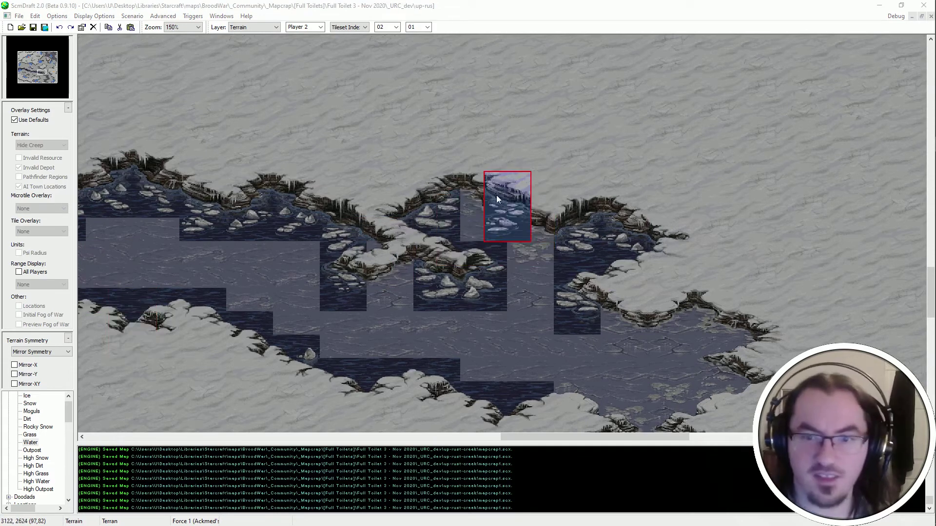
pyautogui.click(484, 206)
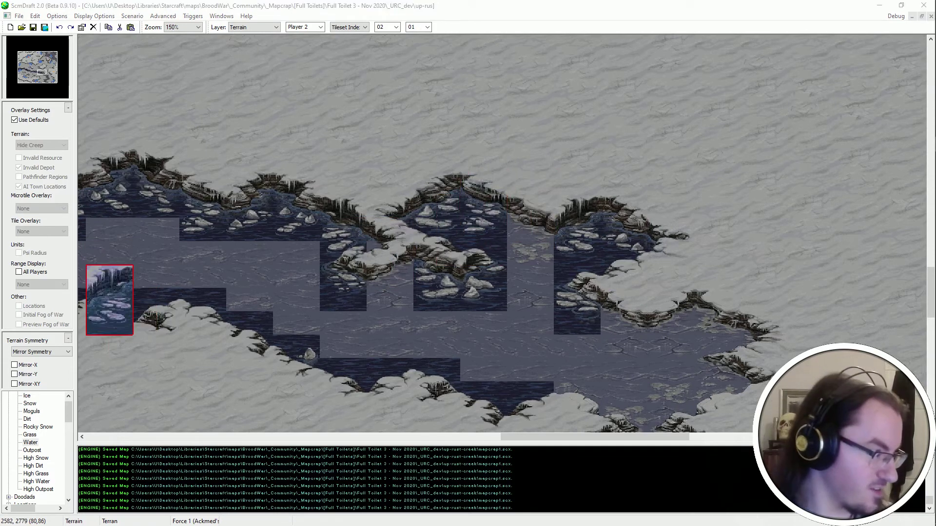
pyautogui.click(519, 232)
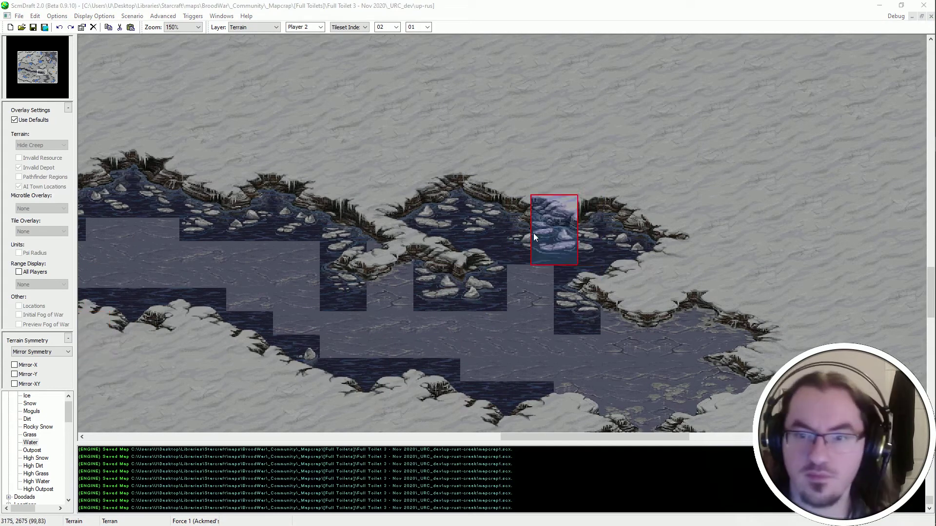
pyautogui.moveTo(695, 155); pyautogui.dragTo(915, 221, button='middle')
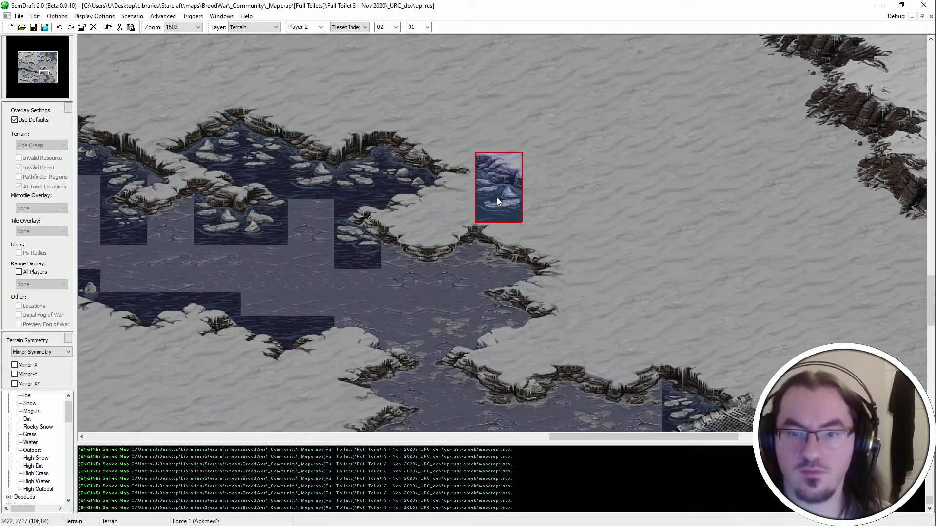
pyautogui.click(496, 261)
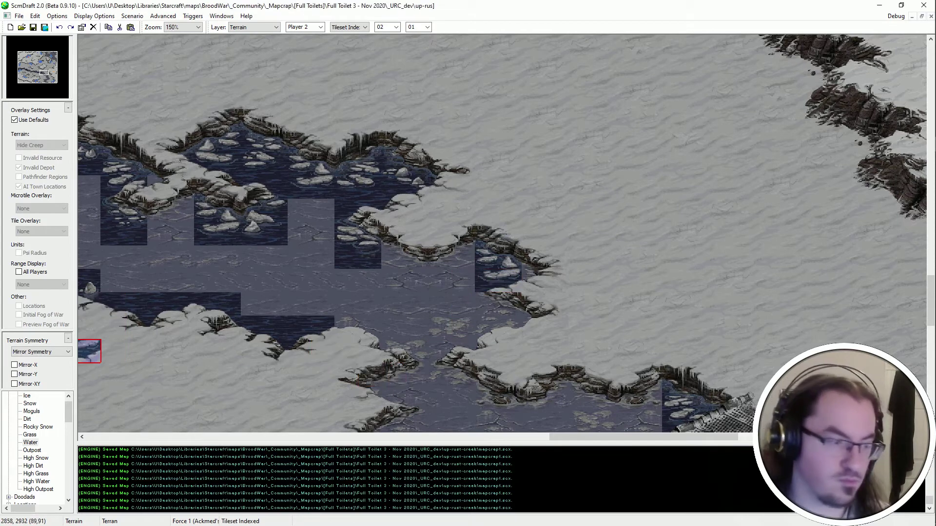
pyautogui.press('Up')
pyautogui.press('Right')
pyautogui.hotkey('ctrl', 'z')
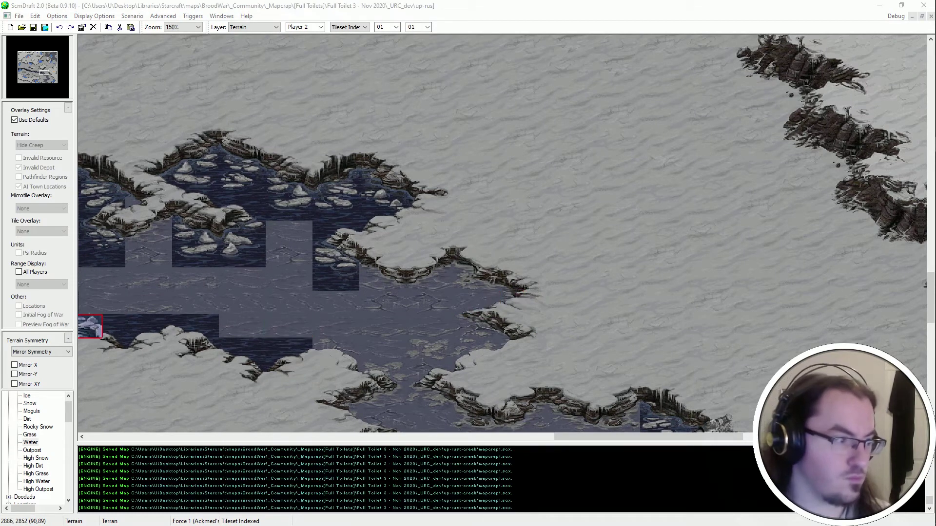
# Fill the eastern cove with dark-water shore tiles and continue them west along the cliff to the snow peninsula's tip.
pyautogui.click(476, 302)
pyautogui.press('Down')
pyautogui.press('Right')
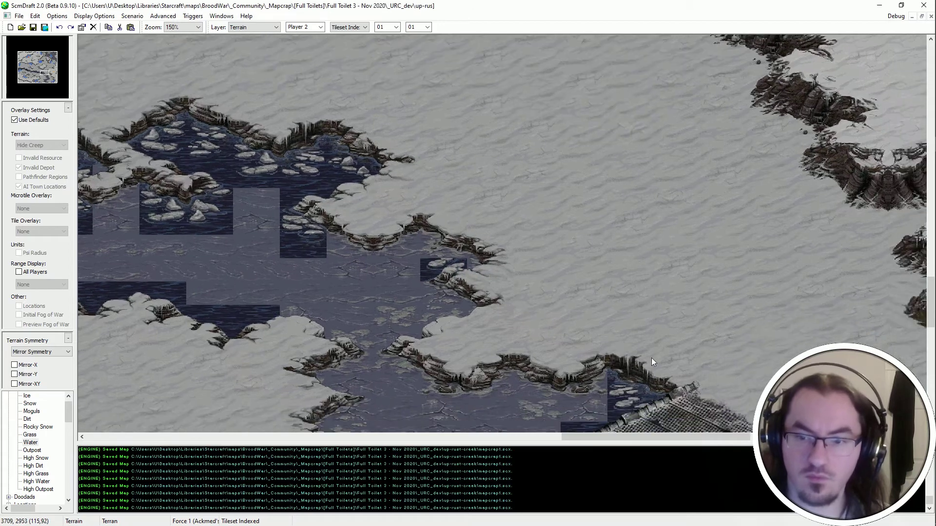
pyautogui.click(446, 239)
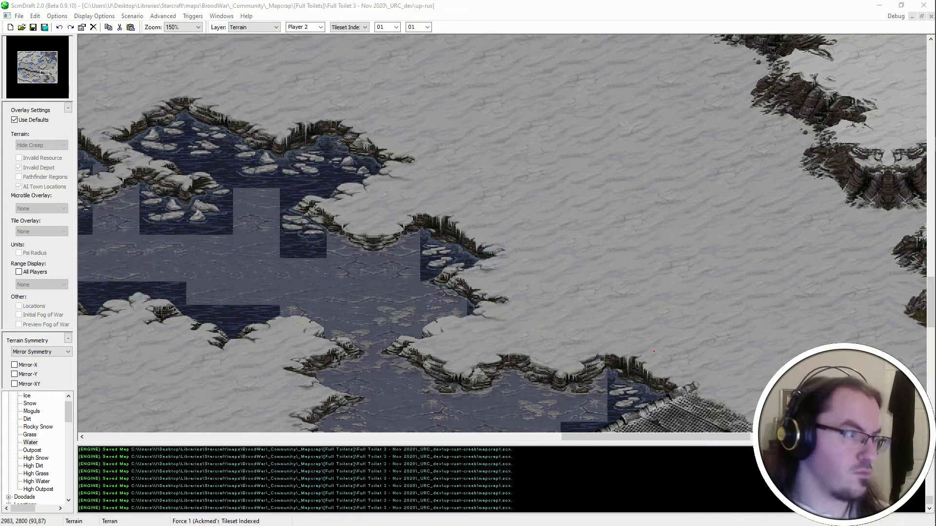
pyautogui.click(391, 247)
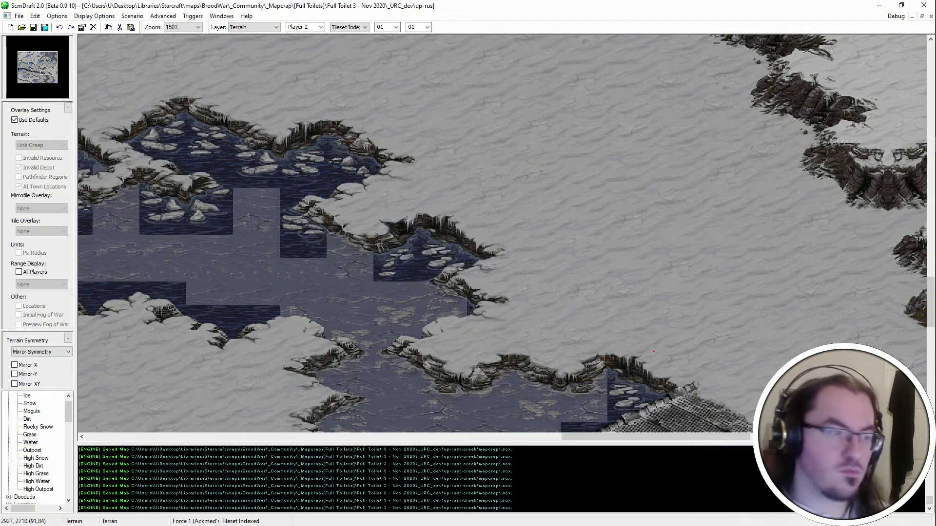
pyautogui.click(352, 245)
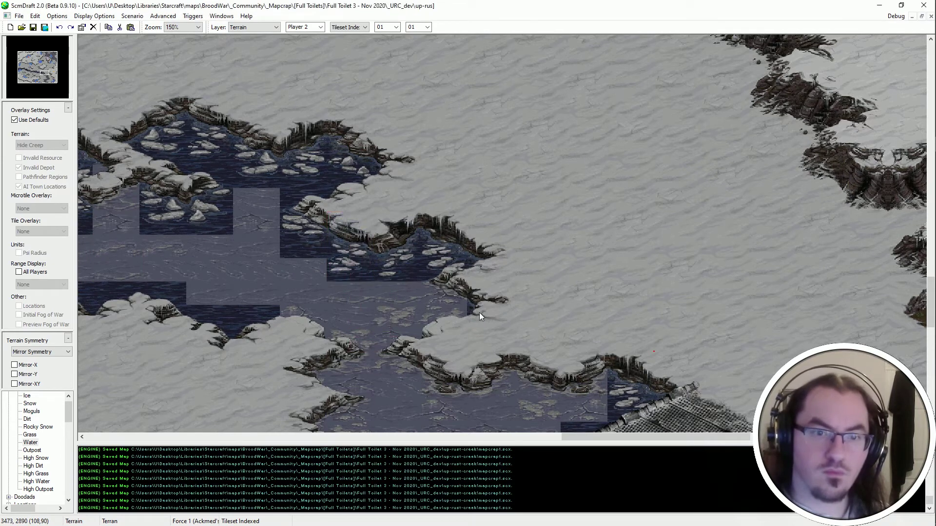
# Convert the notch on the western bank of the river narrows to dark-water shore tiles.
pyautogui.moveTo(548, 241); pyautogui.dragTo(424, 327, button='middle')
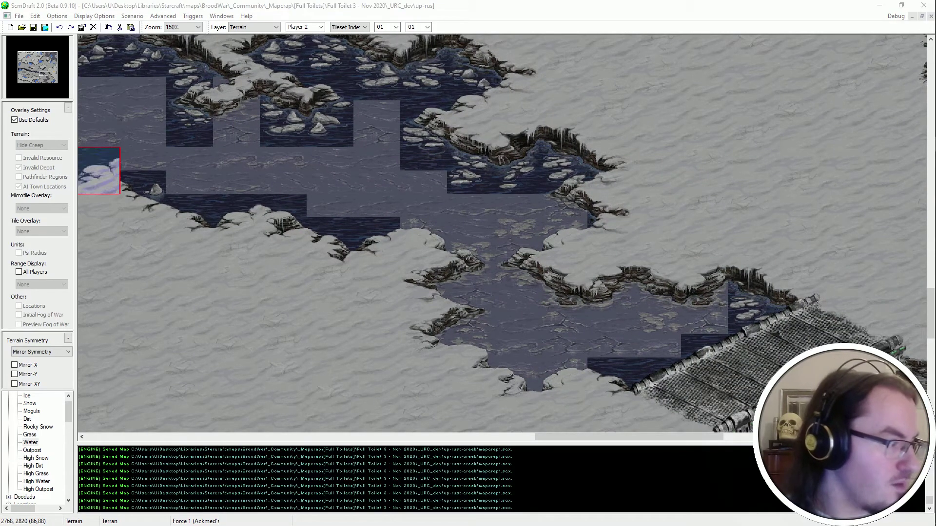
pyautogui.moveTo(455, 309); pyautogui.dragTo(458, 289, button='middle')
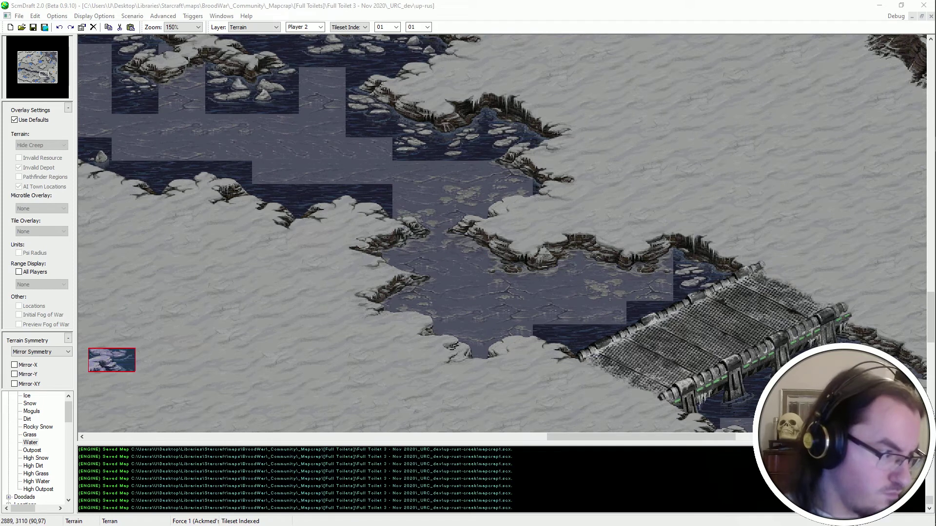
pyautogui.click(416, 268)
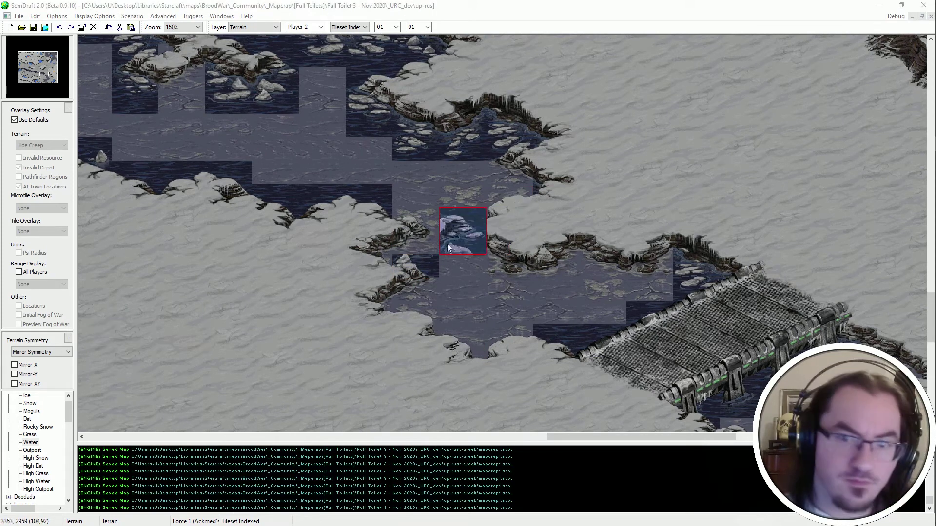
pyautogui.click(418, 235)
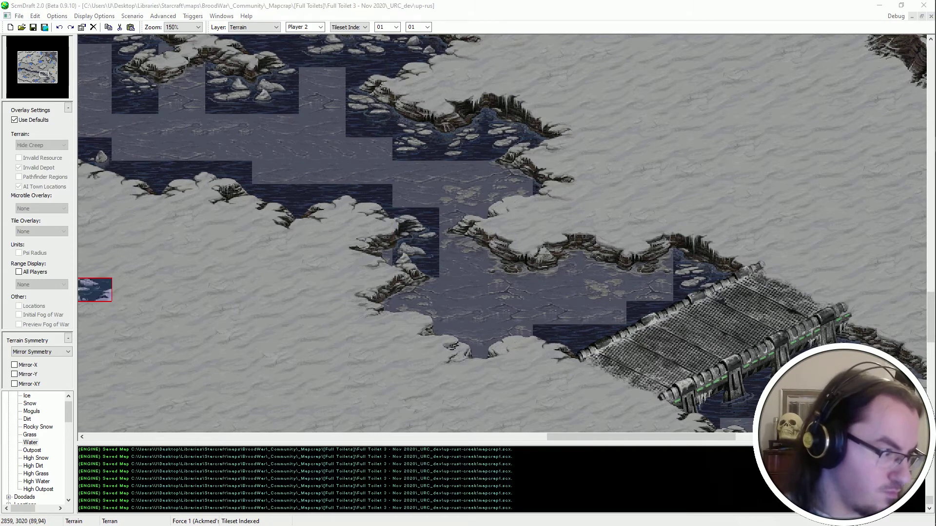
# Replace the misplaced tile below the narrows' west bank and extend dark-water shore tiles along the southern snow edge to the bridge.
pyautogui.click(415, 313)
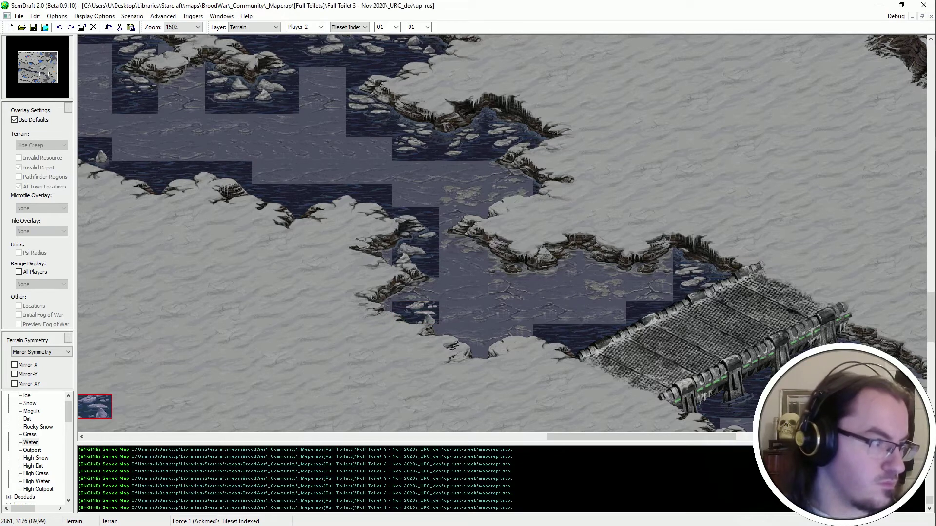
pyautogui.moveTo(414, 291); pyautogui.dragTo(393, 313, button='middle')
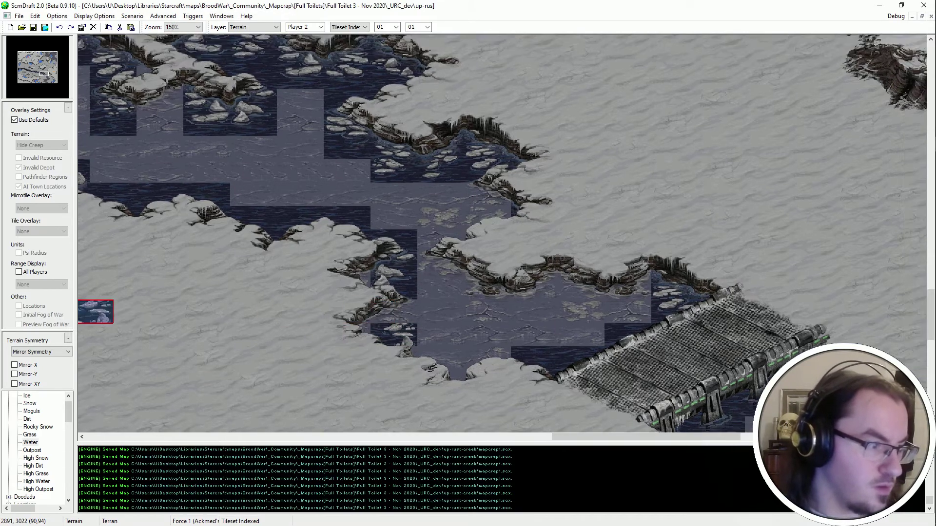
pyautogui.hotkey('ctrl', 'z')
pyautogui.click(394, 335)
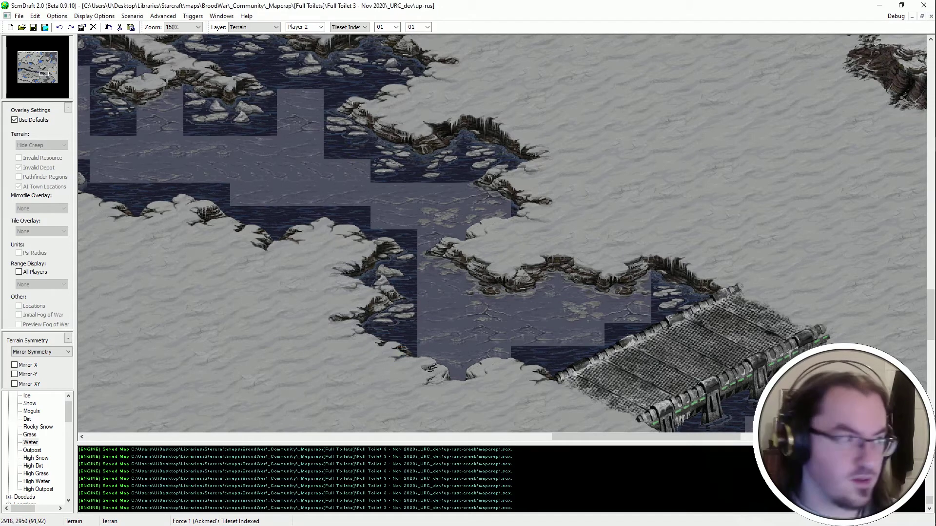
pyautogui.click(449, 369)
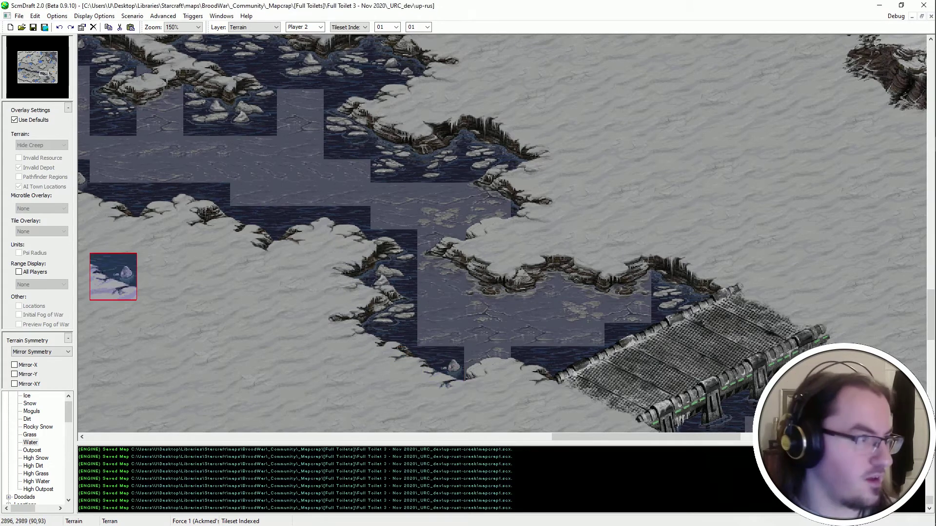
pyautogui.click(493, 365)
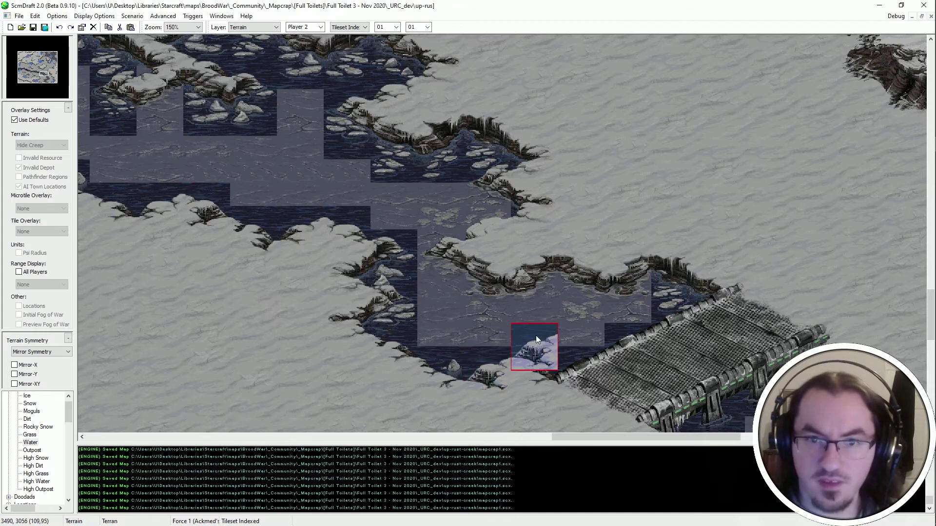
# Examine the existing dark-water shore tiles around the eastern cove and the snowy spit for pieces to reuse.
pyautogui.press('Up')
pyautogui.press('Right')
pyautogui.press('Escape')
pyautogui.press('Up')
pyautogui.press('Right')
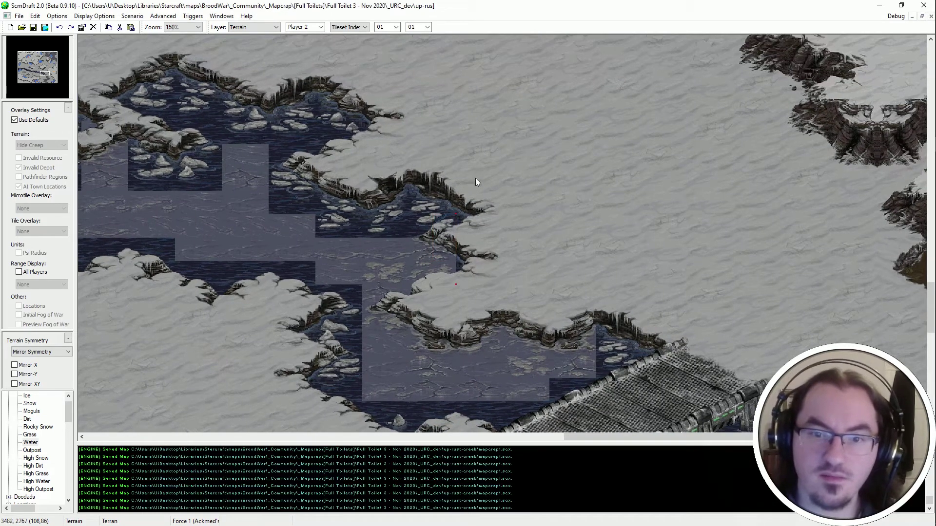
pyautogui.moveTo(436, 169); pyautogui.dragTo(427, 244)
pyautogui.press('Up')
pyautogui.press('Left')
pyautogui.press('Up')
pyautogui.press('Left')
pyautogui.press('Left')
pyautogui.press('Left')
pyautogui.press('Down')
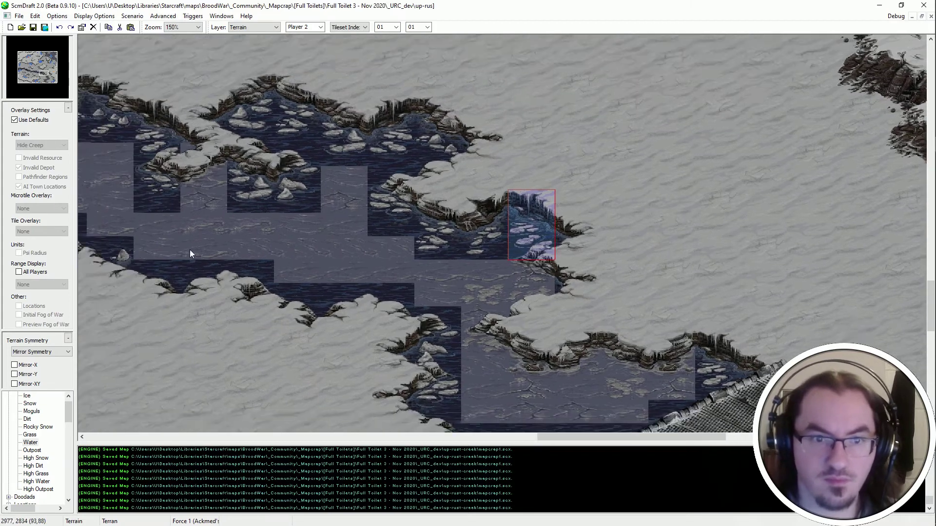
pyautogui.press('Left')
pyautogui.press('Down')
pyautogui.moveTo(295, 124); pyautogui.dragTo(286, 161)
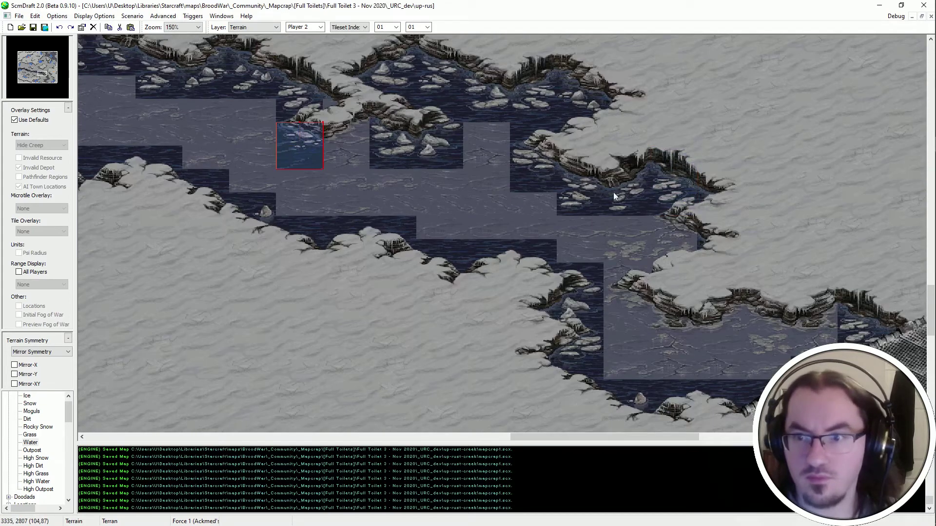
# Convert the east bank between the cove and the narrows to dark-water shore tiles, including the snow point at the narrows.
pyautogui.click(664, 229)
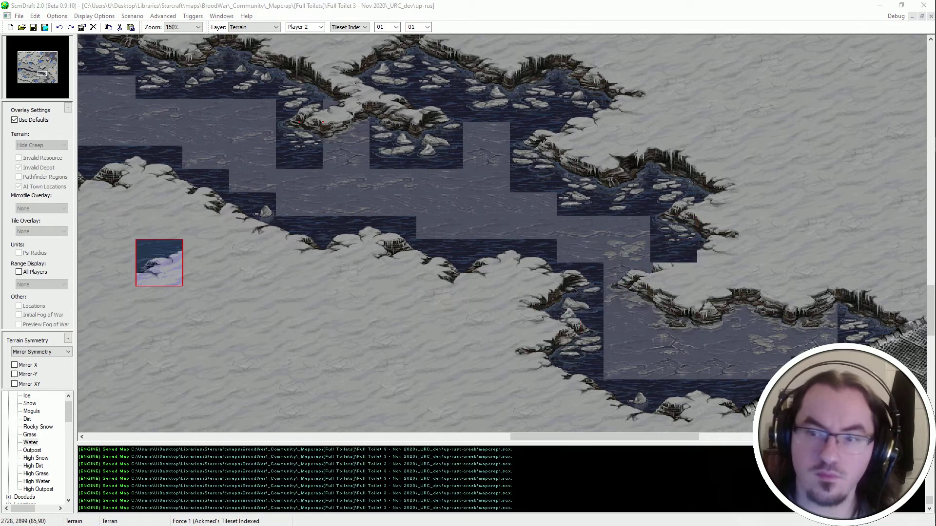
pyautogui.click(669, 262)
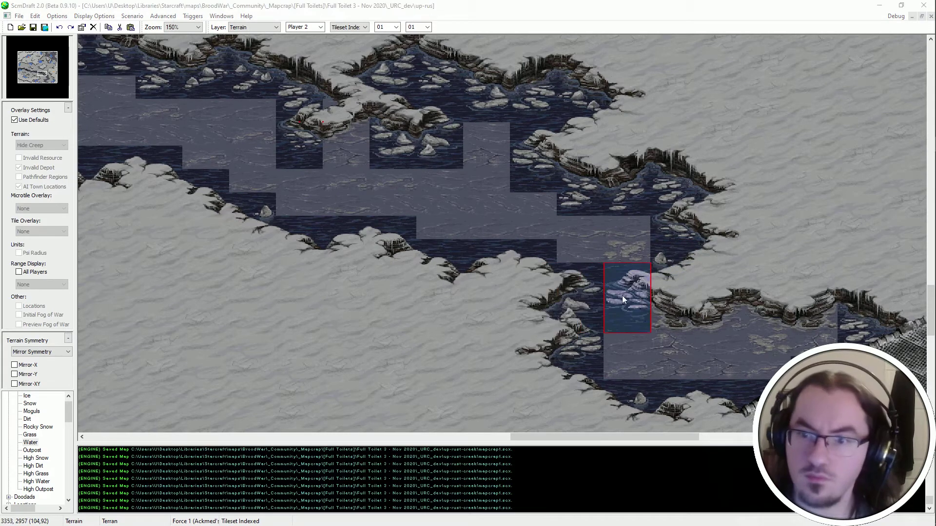
pyautogui.click(624, 295)
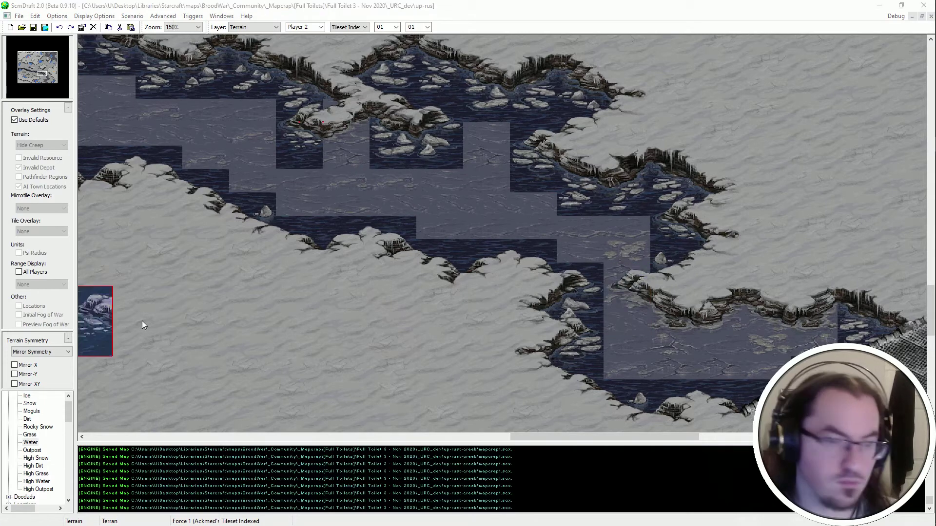
pyautogui.click(628, 297)
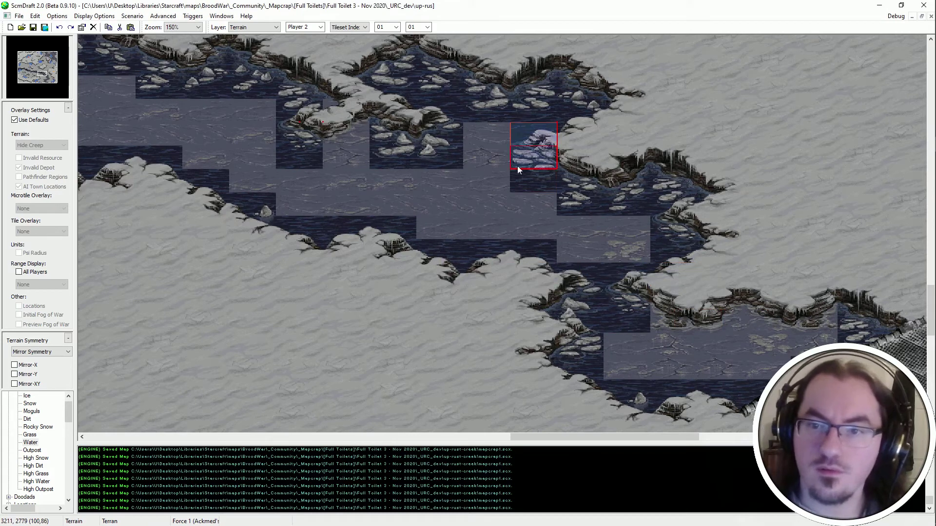
# Place a dark-water cliff tile on the north shore just east of the narrows' snow point.
pyautogui.moveTo(665, 197); pyautogui.dragTo(589, 154, button='middle')
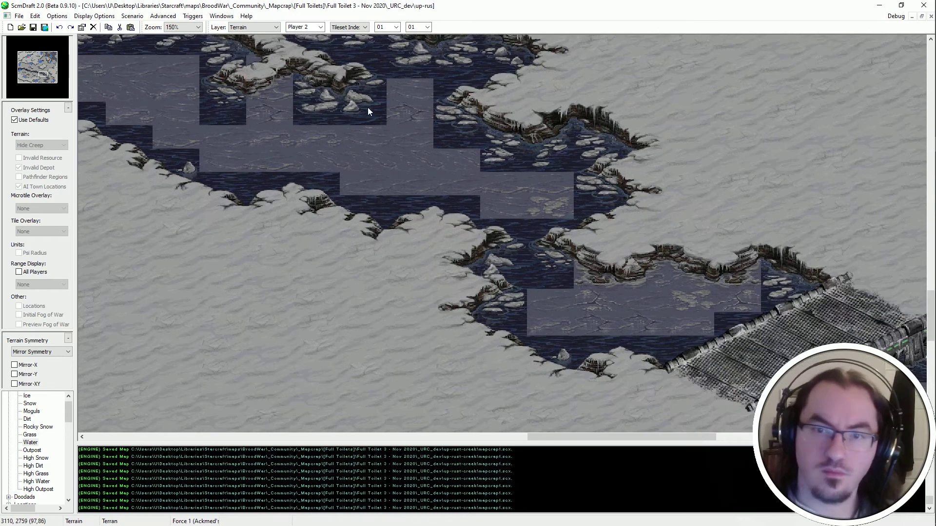
pyautogui.moveTo(368, 107); pyautogui.dragTo(270, 151, button='middle')
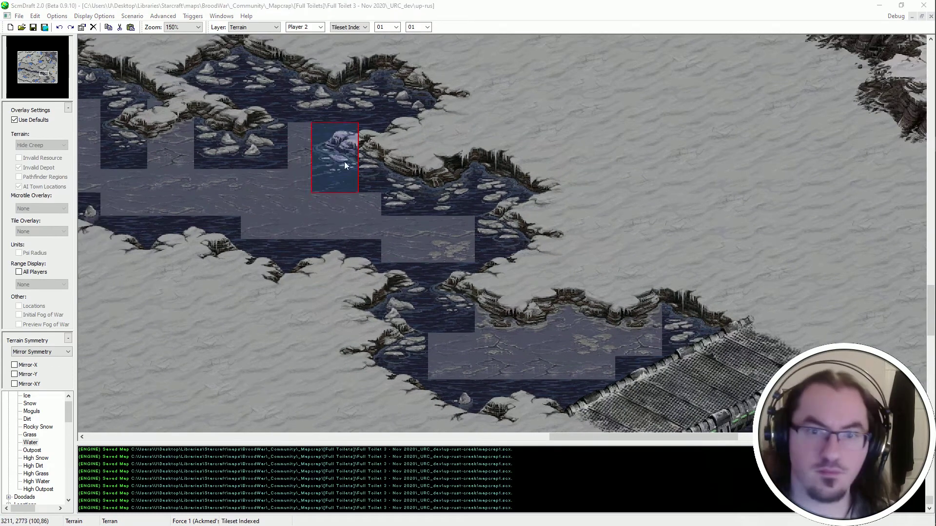
pyautogui.moveTo(267, 230); pyautogui.dragTo(305, 270, button='middle')
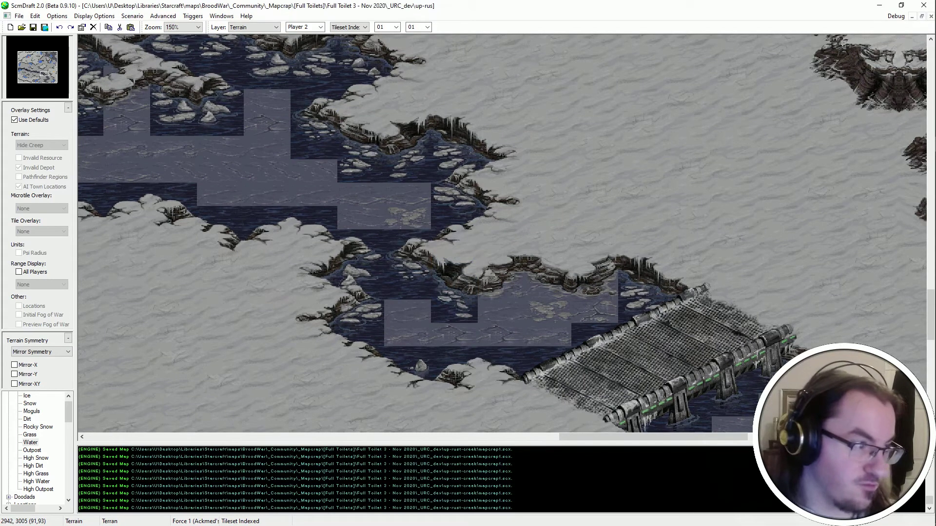
# Place dark-water cliff tiles on the north shore beside the bridge and paint two-wide rectangular water over the ice west of the narrows.
pyautogui.click(502, 289)
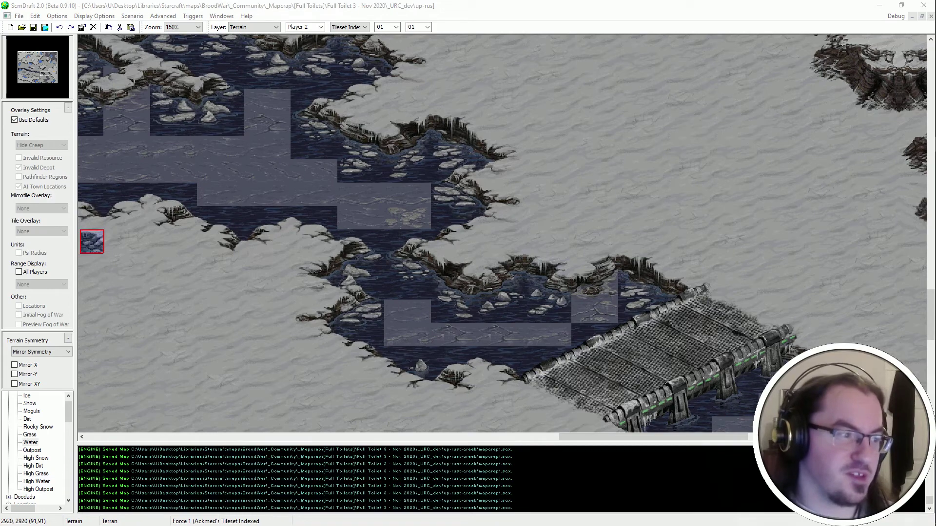
pyautogui.moveTo(588, 291)
pyautogui.mouseDown(button='middle')
pyautogui.moveTo(735, 361)
pyautogui.moveTo(341, 60)
pyautogui.mouseUp(button='middle')
pyautogui.click(352, 27)
pyautogui.click(347, 43)
pyautogui.moveTo(81, 116)
pyautogui.mouseDown(button='middle')
pyautogui.moveTo(81, 129)
pyautogui.moveTo(183, 151)
pyautogui.mouseUp(button='middle')
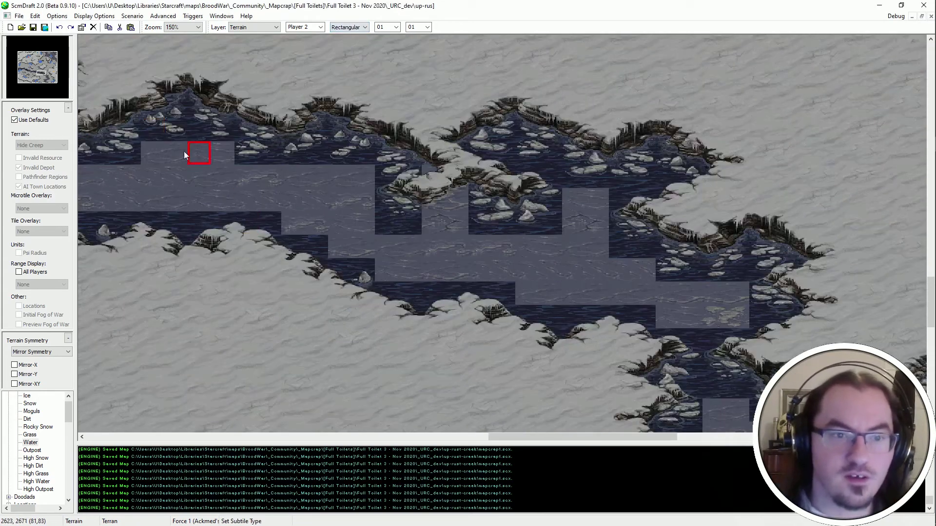
pyautogui.scroll(-1, 388, 27)
pyautogui.moveTo(166, 151); pyautogui.dragTo(168, 199)
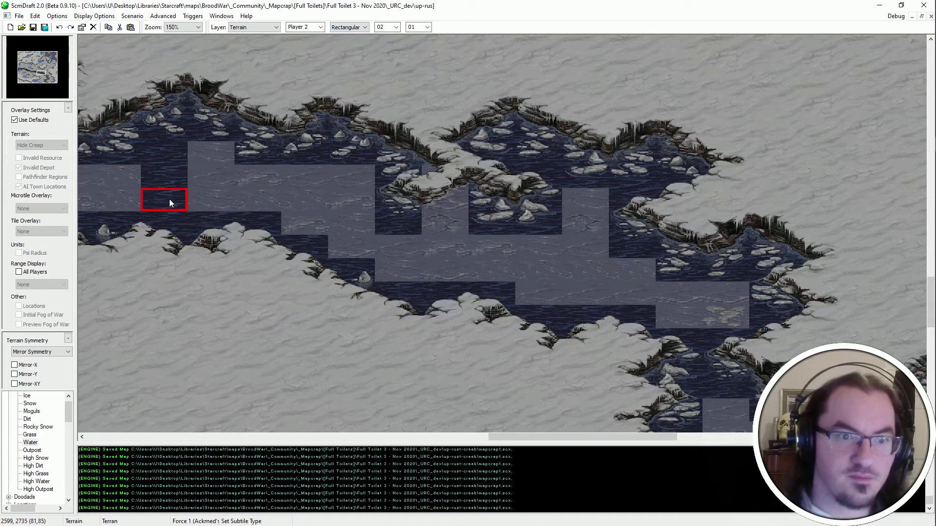
pyautogui.moveTo(207, 171)
pyautogui.mouseDown()
pyautogui.moveTo(217, 143)
pyautogui.moveTo(252, 186)
pyautogui.mouseUp()
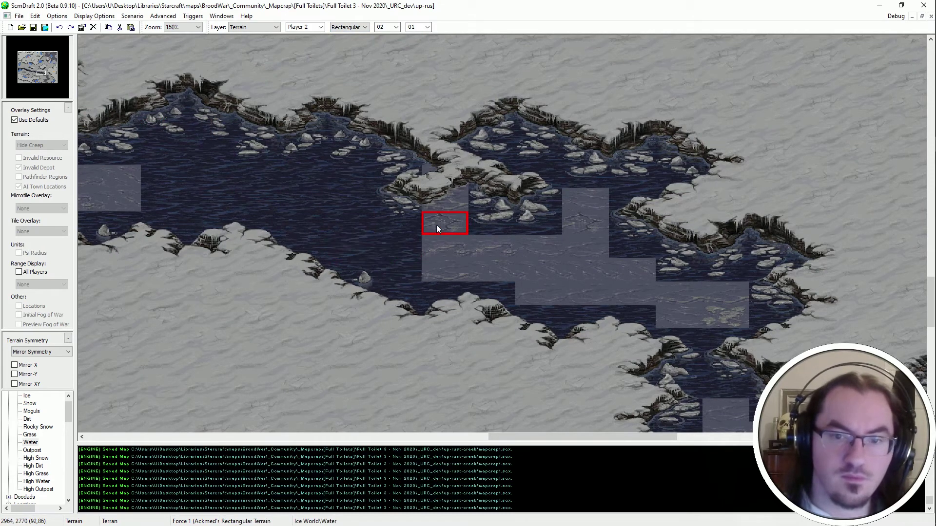
pyautogui.moveTo(436, 224)
pyautogui.mouseDown()
pyautogui.moveTo(475, 253)
pyautogui.moveTo(542, 249)
pyautogui.moveTo(591, 273)
pyautogui.moveTo(626, 243)
pyautogui.moveTo(679, 294)
pyautogui.moveTo(722, 309)
pyautogui.moveTo(680, 294)
pyautogui.mouseUp()
# Paint rectangular water over the remaining ice between the narrows and the bridge.
pyautogui.press('Right')
pyautogui.press('Down')
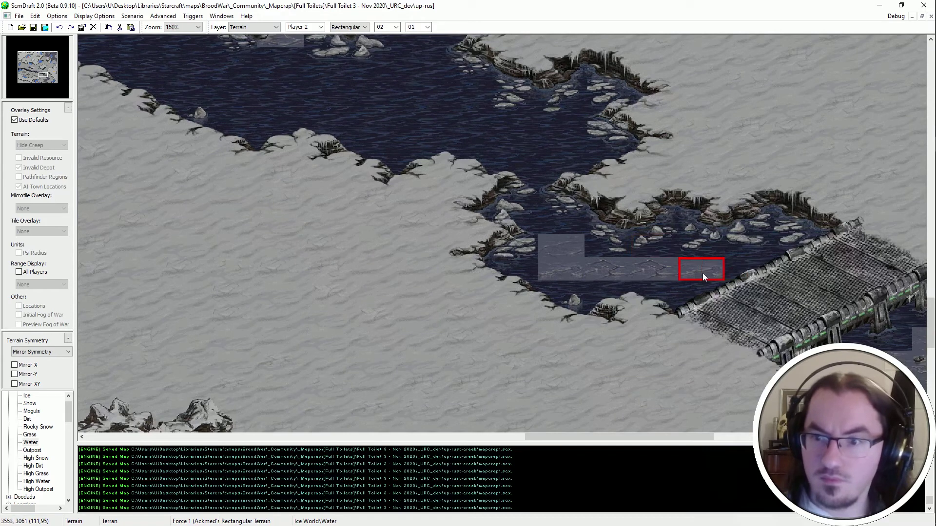
pyautogui.moveTo(640, 267); pyautogui.dragTo(578, 264)
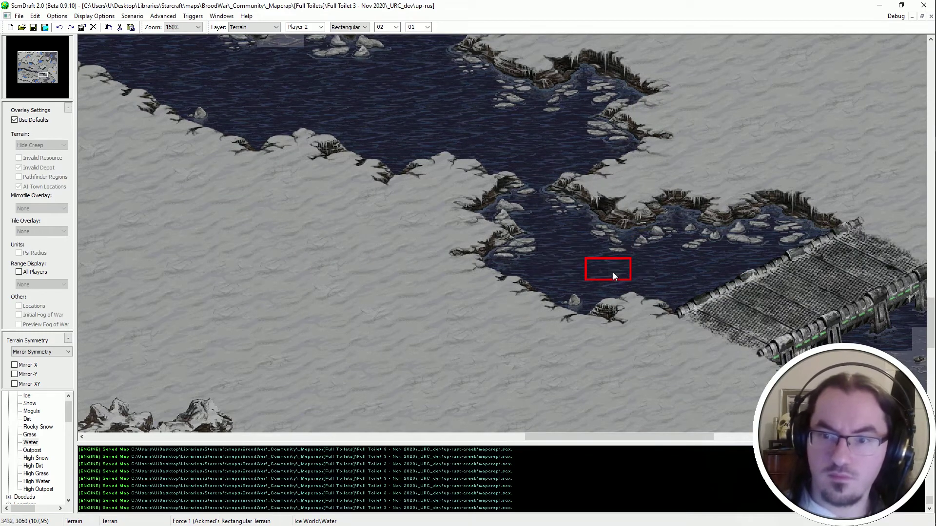
pyautogui.press('Left')
pyautogui.press('Up')
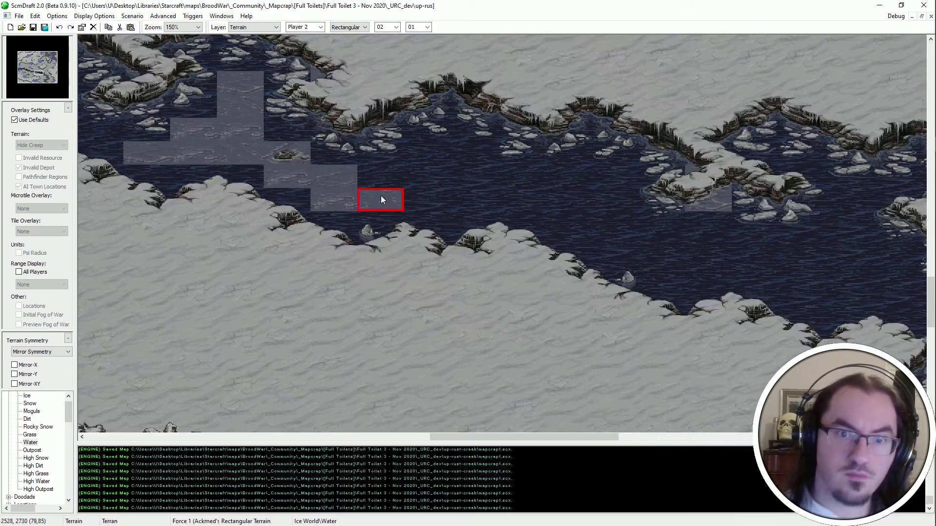
# Fill the remaining ice in the river's western stretch with rectangular water up to the western bridge.
pyautogui.moveTo(334, 175)
pyautogui.mouseDown()
pyautogui.moveTo(293, 155)
pyautogui.moveTo(249, 97)
pyautogui.moveTo(196, 136)
pyautogui.mouseUp()
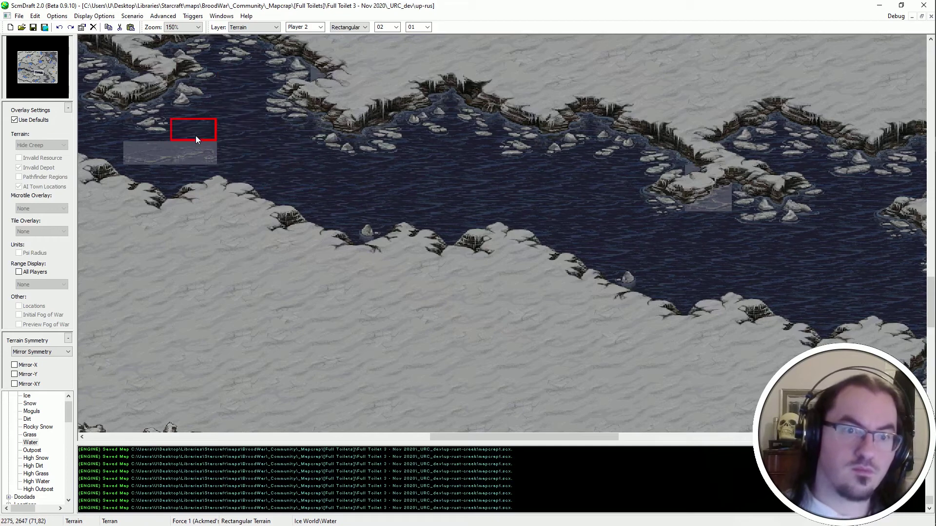
pyautogui.keyDown('ctrl'); pyautogui.scroll(-1, 154, 154); pyautogui.keyUp('ctrl')
pyautogui.press('Left')
pyautogui.press('Up')
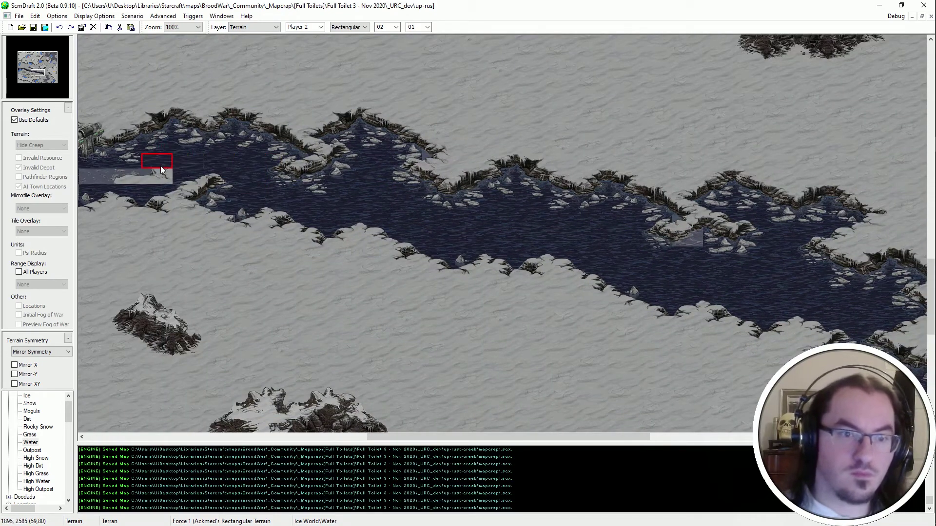
pyautogui.press('Left')
pyautogui.press('Down')
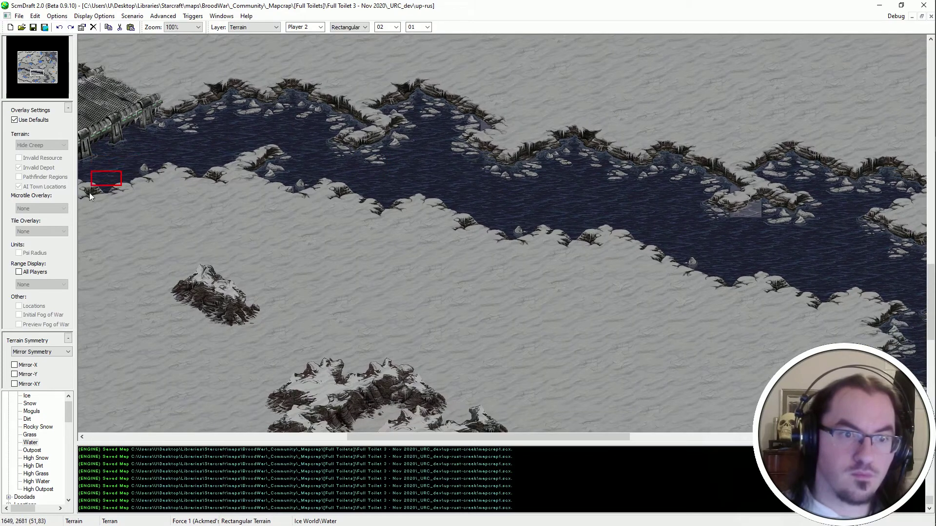
# Survey the river from the western bridge to the eastern bridge and the frozen stretch south to the next bridge.
pyautogui.press('Right')
pyautogui.press('Down')
pyautogui.press('Left')
pyautogui.press('Down')
pyautogui.press('Left')
pyautogui.press('Up')
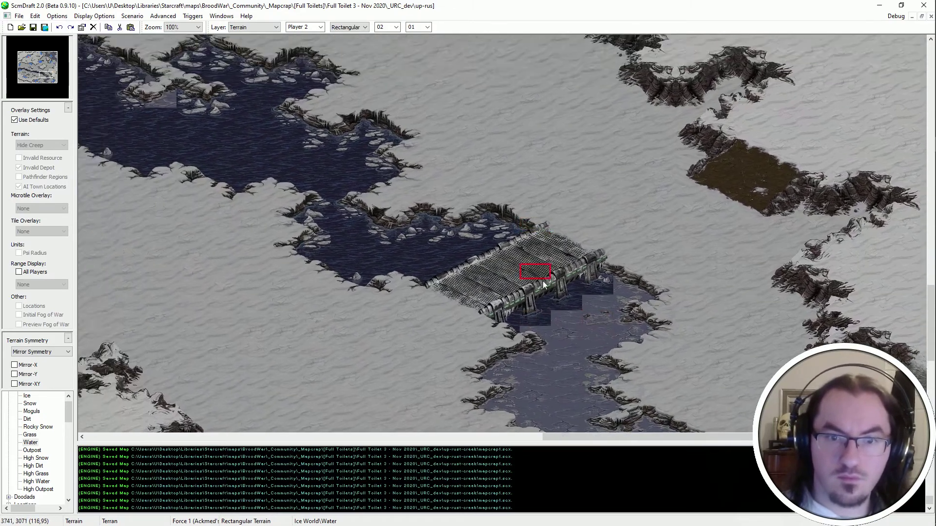
pyautogui.keyDown('ctrl'); pyautogui.scroll(-3, 544, 285); pyautogui.keyUp('ctrl')
pyautogui.keyDown('ctrl'); pyautogui.scroll(1, 546, 364); pyautogui.keyUp('ctrl')
pyautogui.moveTo(547, 363); pyautogui.dragTo(774, 525, button='middle')
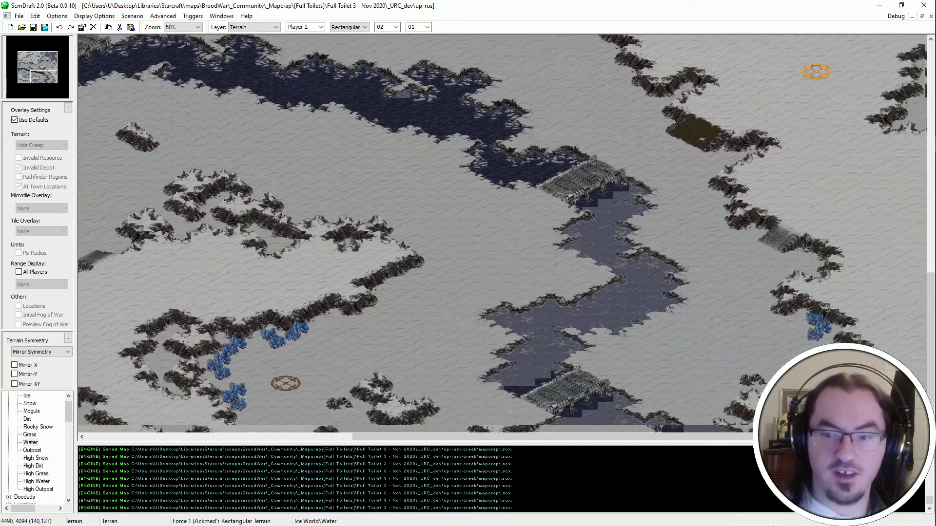
# Replace the leftover ice tiles beneath the snowy spit with indexed dark-water shore tiles.
pyautogui.keyDown('ctrl'); pyautogui.scroll(3, 495, 153); pyautogui.keyUp('ctrl')
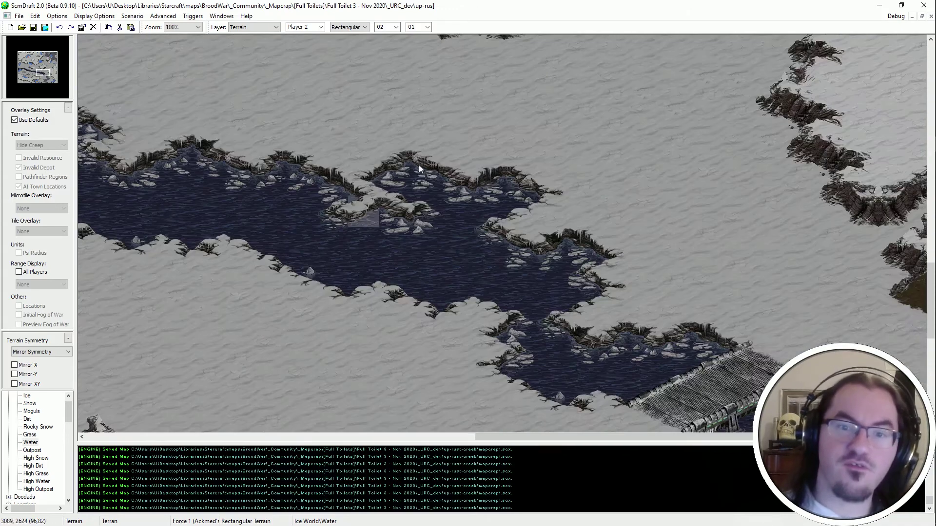
pyautogui.click(343, 27)
pyautogui.click(352, 52)
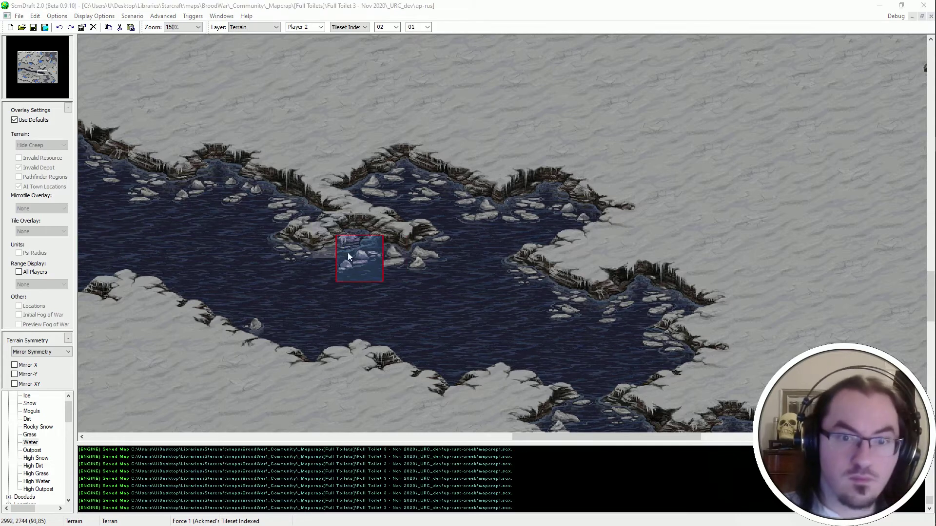
pyautogui.rightClick(415, 320)
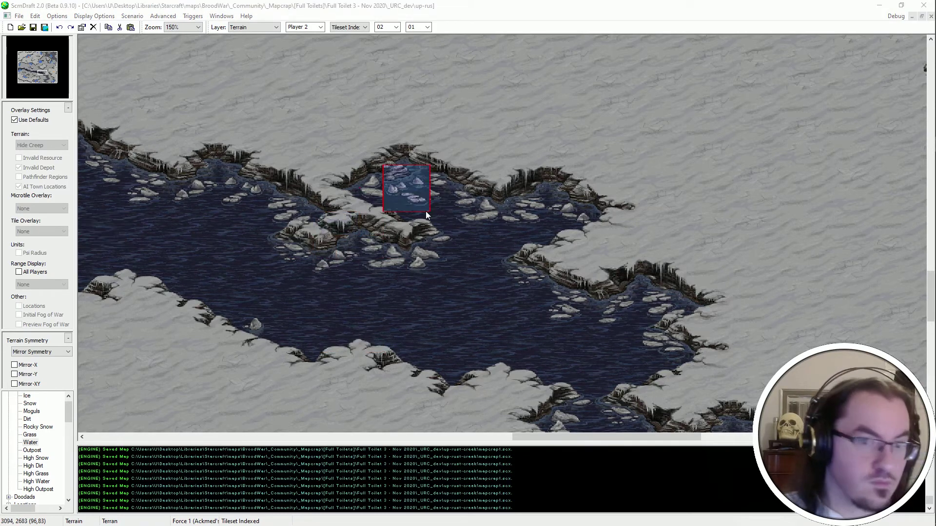
pyautogui.click(341, 249)
# Place dark-water shore tiles along the east bank south of the bridge, down to the water below the snow ledge.
pyautogui.moveTo(675, 356)
pyautogui.mouseDown(button='middle')
pyautogui.moveTo(807, 432)
pyautogui.moveTo(349, 206)
pyautogui.moveTo(284, 148)
pyautogui.moveTo(315, 168)
pyautogui.mouseUp(button='middle')
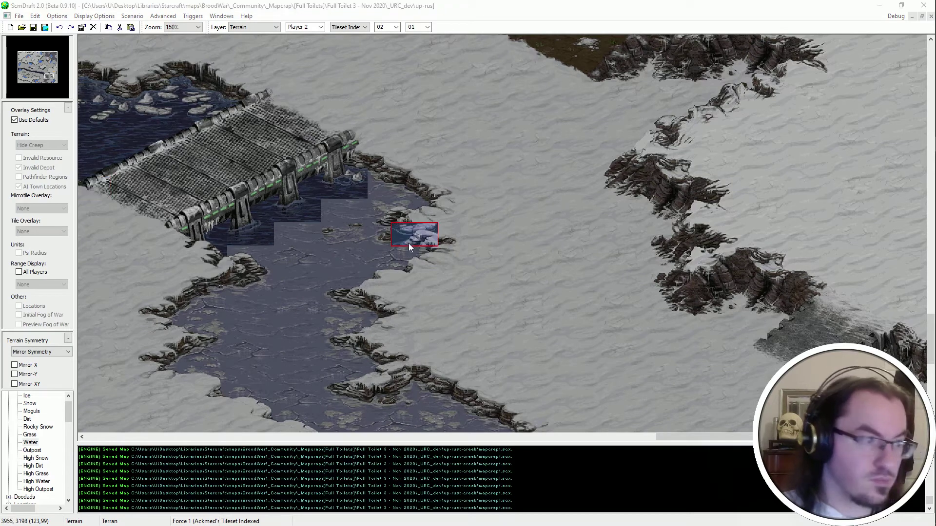
pyautogui.click(383, 217)
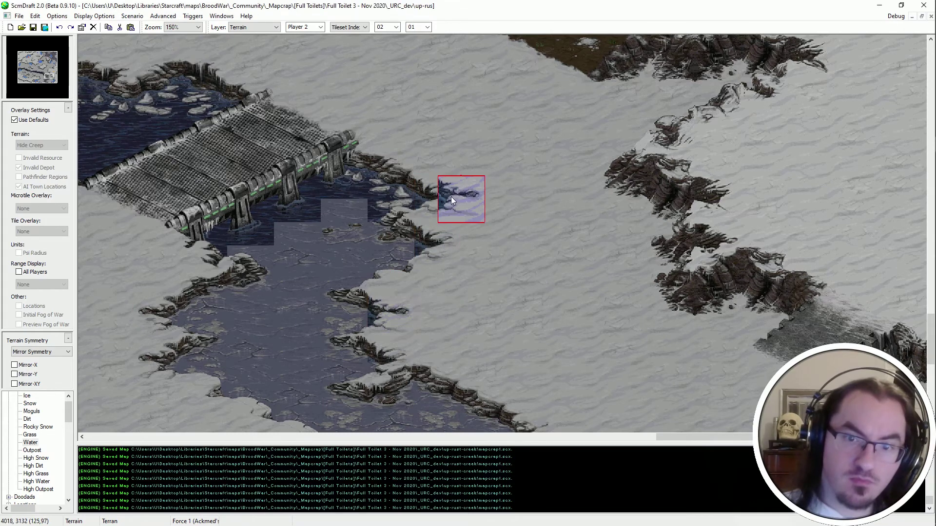
pyautogui.moveTo(633, 286)
pyautogui.mouseDown(button='middle')
pyautogui.moveTo(513, 253)
pyautogui.moveTo(401, 317)
pyautogui.mouseUp(button='middle')
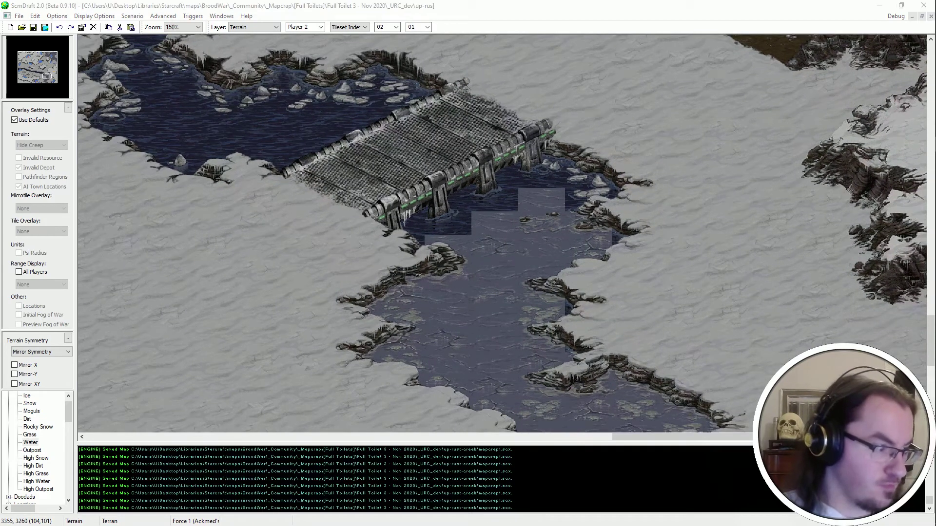
pyautogui.click(585, 371)
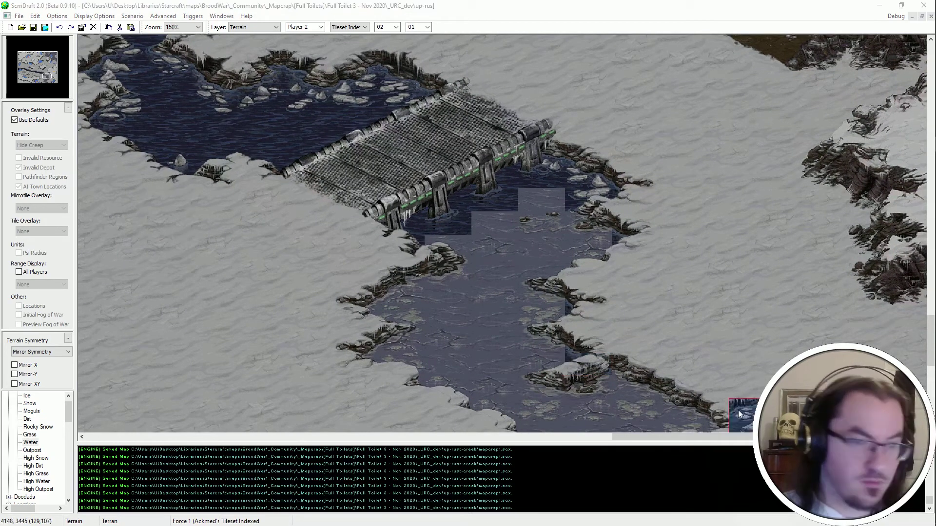
pyautogui.click(588, 397)
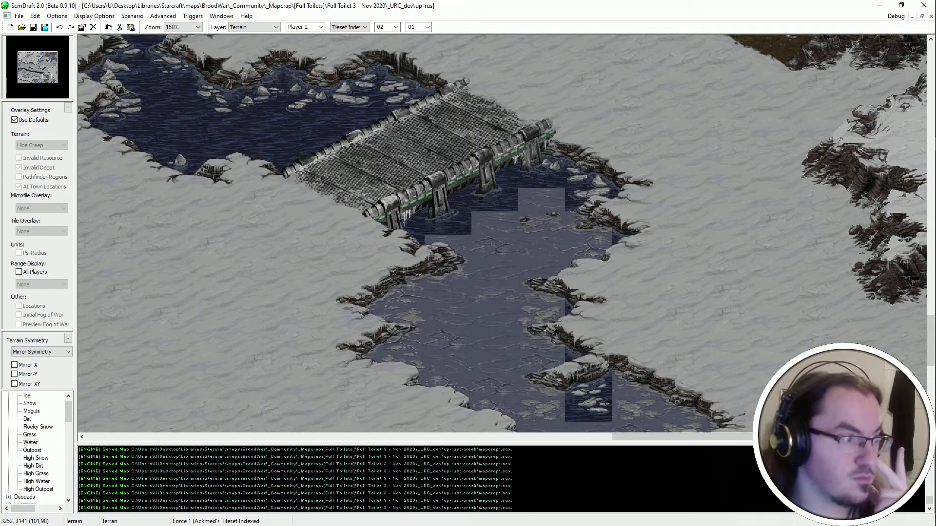
# Convert the west bank's two snow points south of the bridge and the inlet between them to dark-water shore tiles.
pyautogui.click(448, 271)
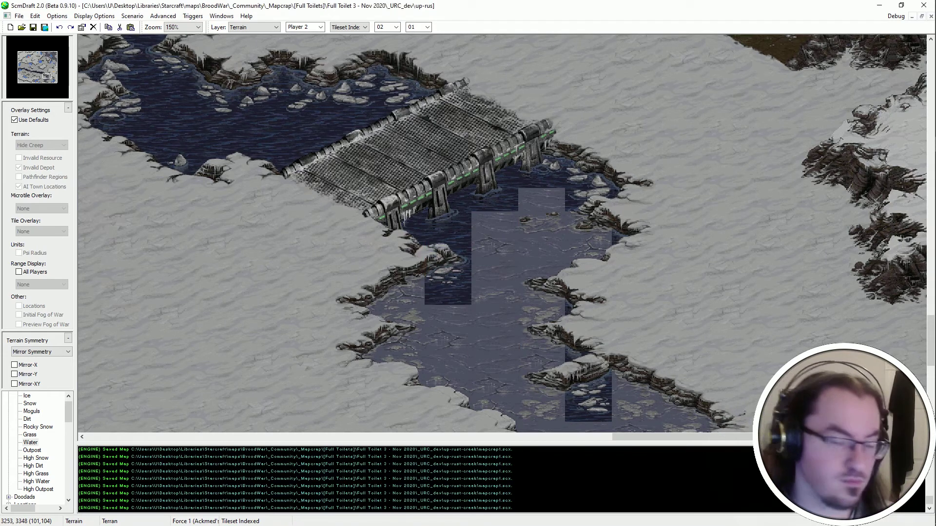
pyautogui.click(404, 331)
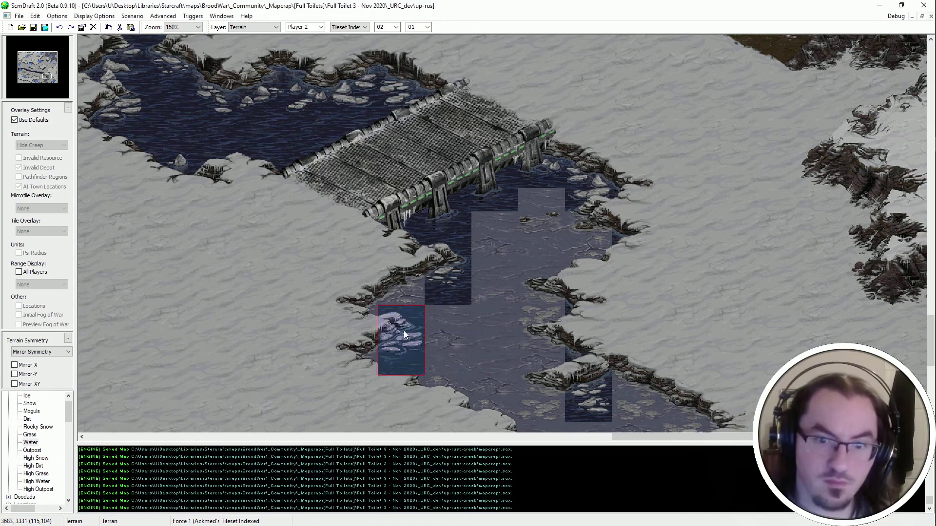
pyautogui.moveTo(352, 254); pyautogui.dragTo(156, 107, button='middle')
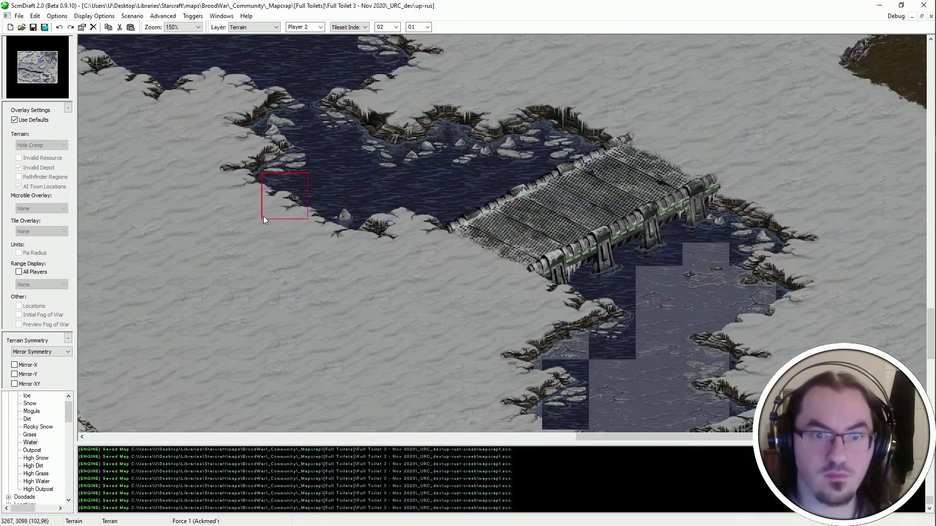
pyautogui.moveTo(292, 195); pyautogui.dragTo(230, 126, button='middle')
pyautogui.click(508, 365)
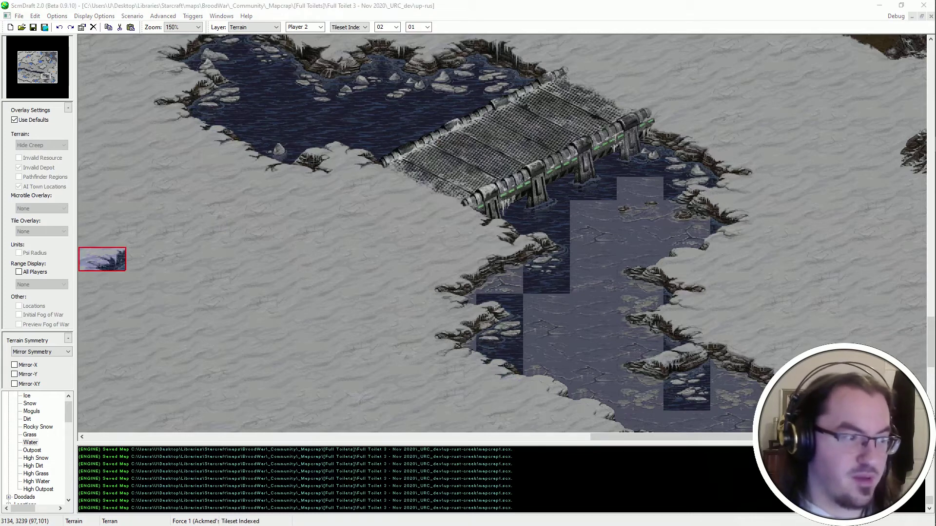
pyautogui.click(444, 290)
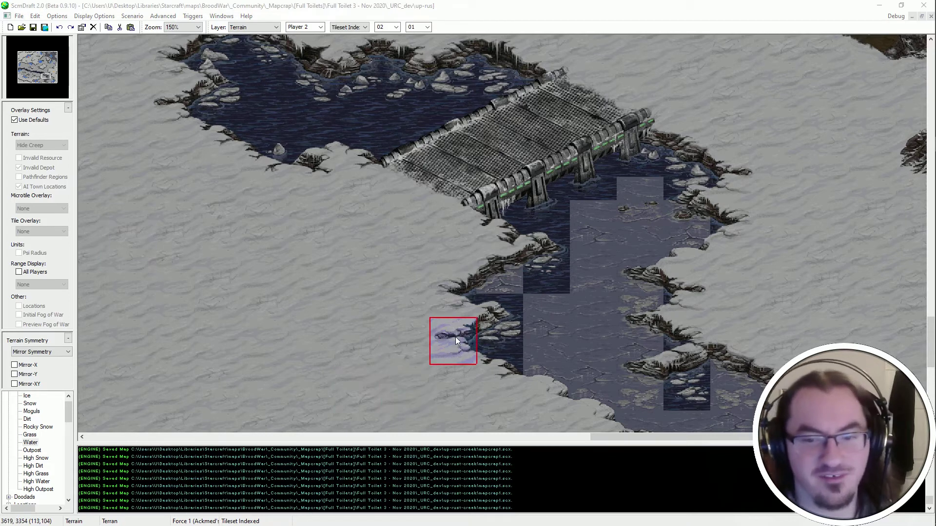
pyautogui.moveTo(393, 337); pyautogui.dragTo(349, 359, button='middle')
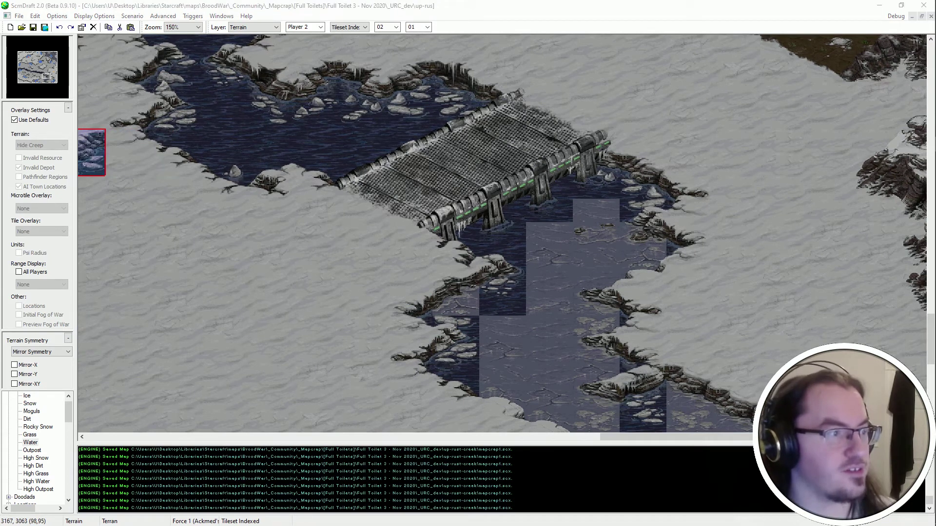
pyautogui.click(458, 287)
pyautogui.moveTo(451, 334); pyautogui.dragTo(375, 291, button='middle')
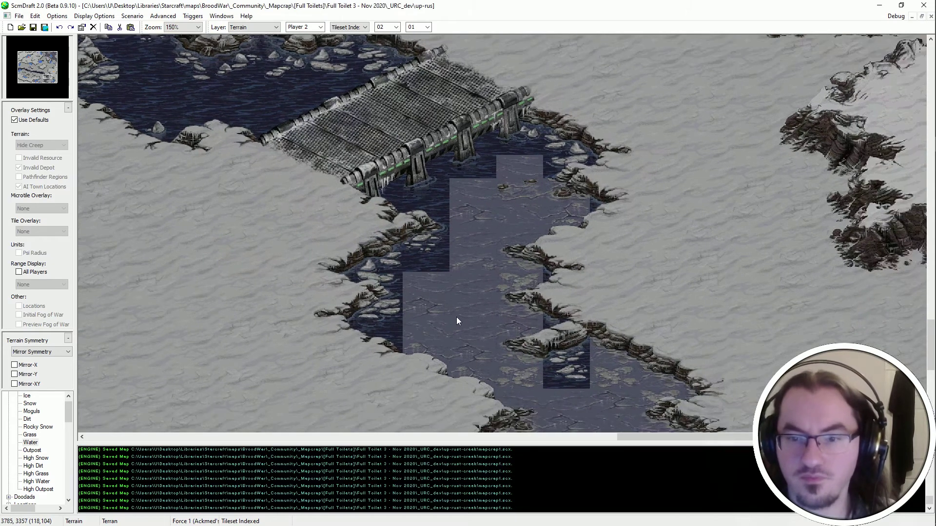
# Convert the east bank's snow point south of the bridge to dark-water cliff tiles and add snow shore tiles beneath it.
pyautogui.moveTo(565, 183); pyautogui.dragTo(532, 194, button='middle')
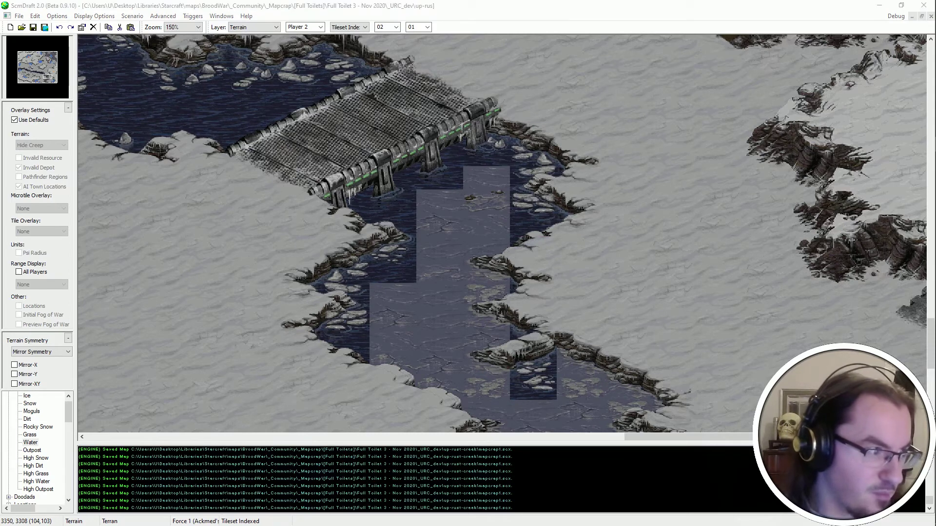
pyautogui.click(472, 274)
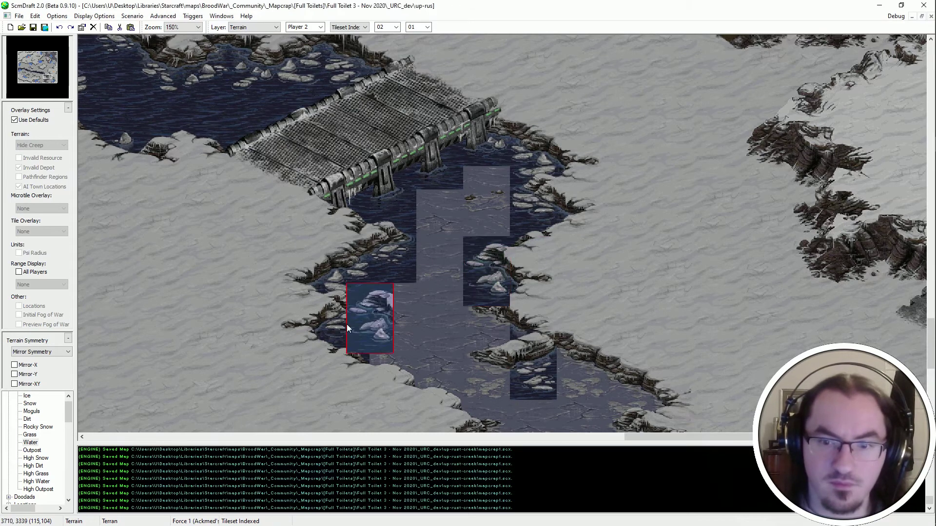
pyautogui.moveTo(347, 362); pyautogui.dragTo(314, 329, button='middle')
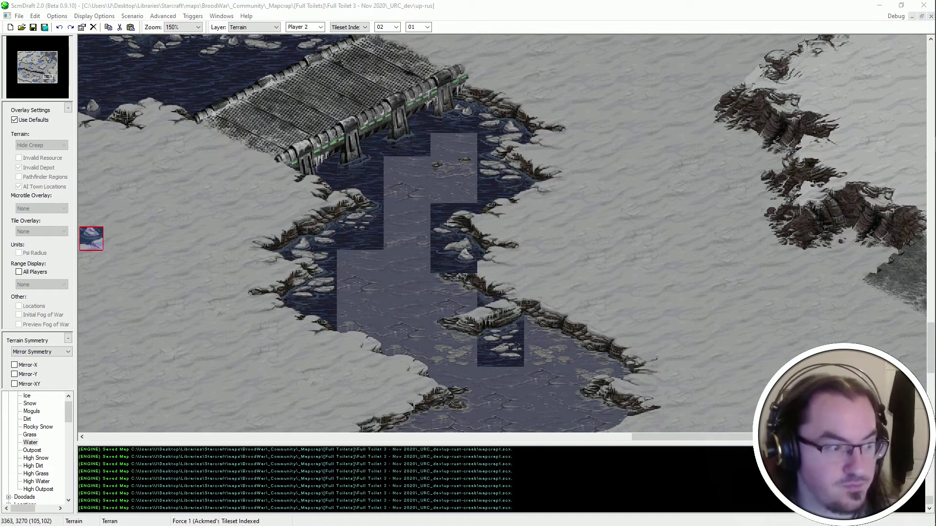
pyautogui.click(459, 265)
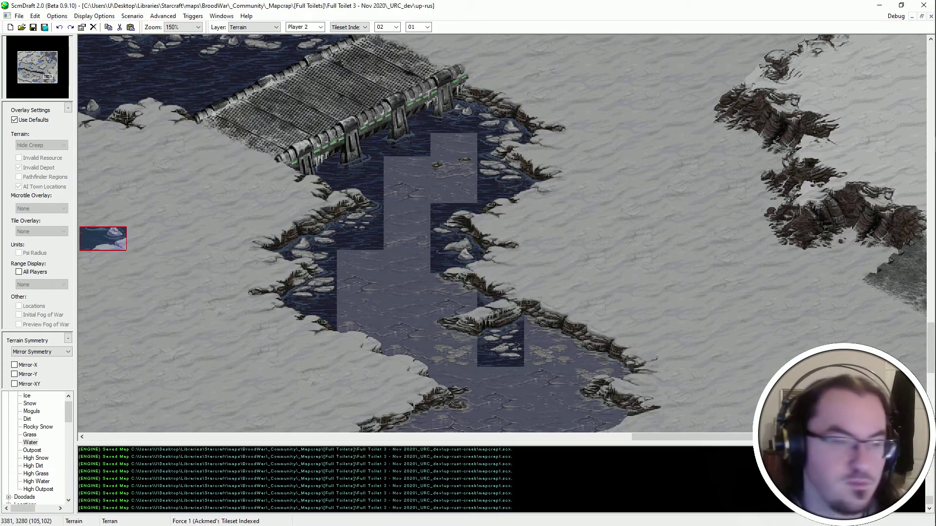
pyautogui.click(460, 274)
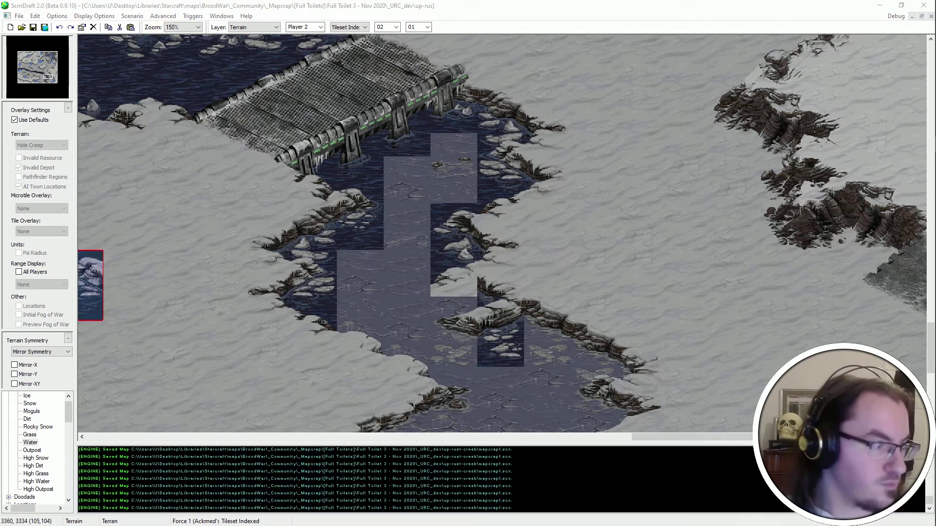
# Rebuild the snow spit on the east bank south of the bridge with dark-water cliff tiles and fill its gap with rectangular snow.
pyautogui.click(409, 315)
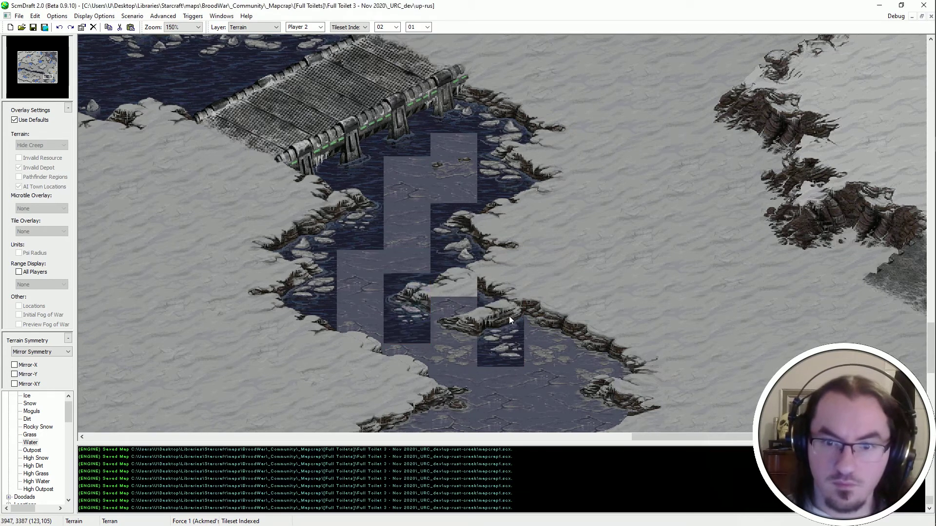
pyautogui.click(534, 347)
pyautogui.click(458, 324)
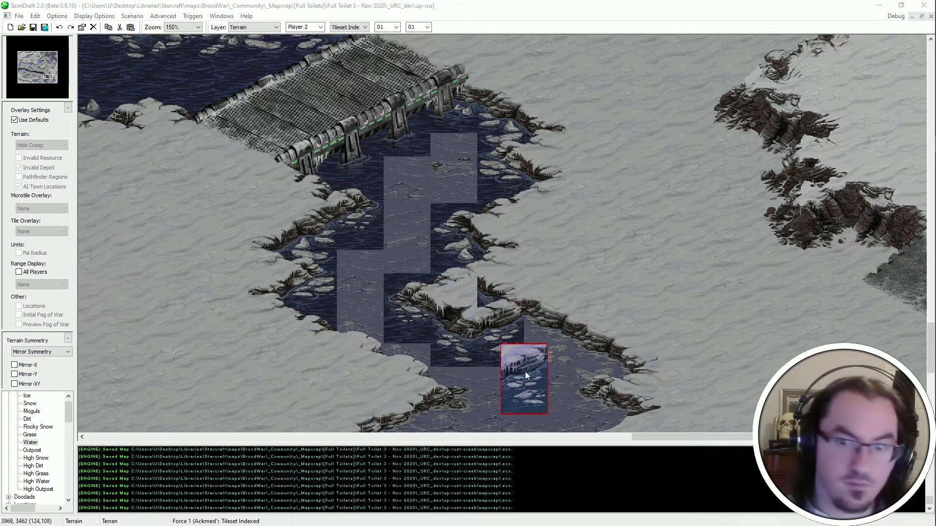
pyautogui.click(508, 331)
pyautogui.click(354, 27)
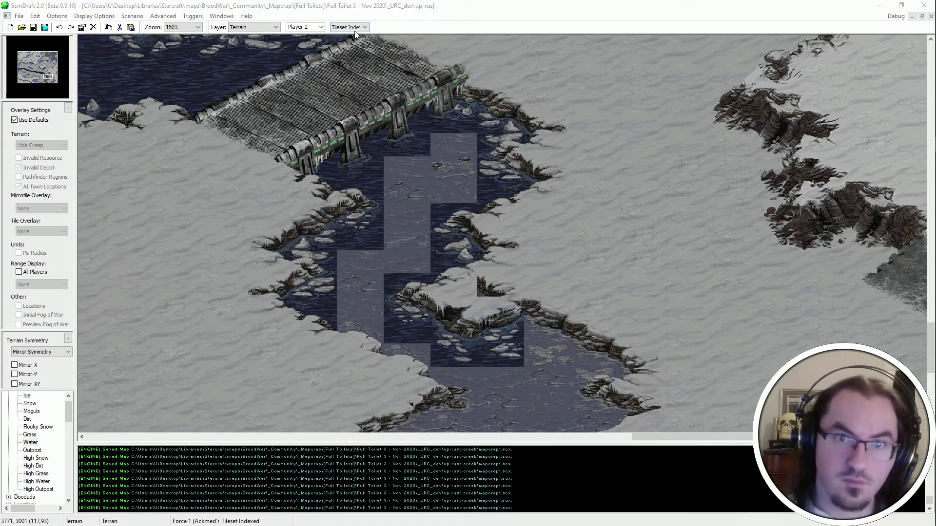
pyautogui.click(381, 50)
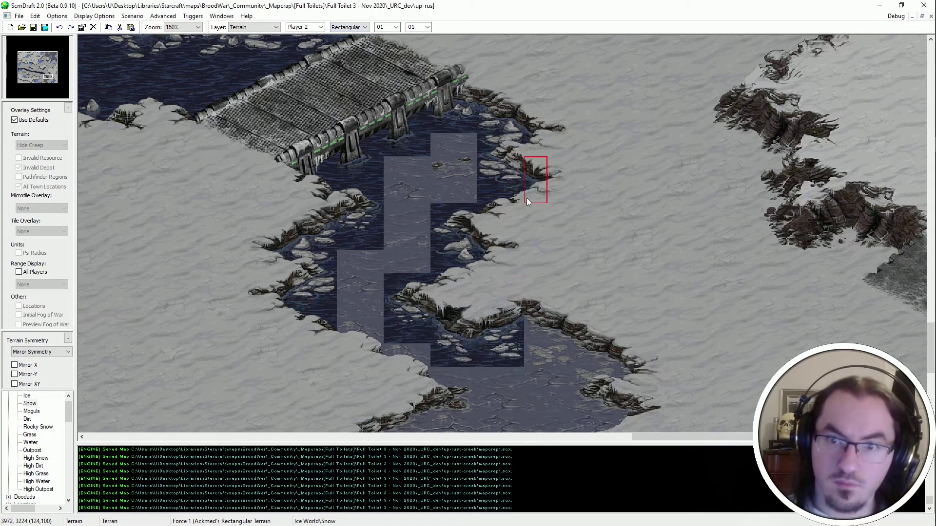
pyautogui.click(519, 208)
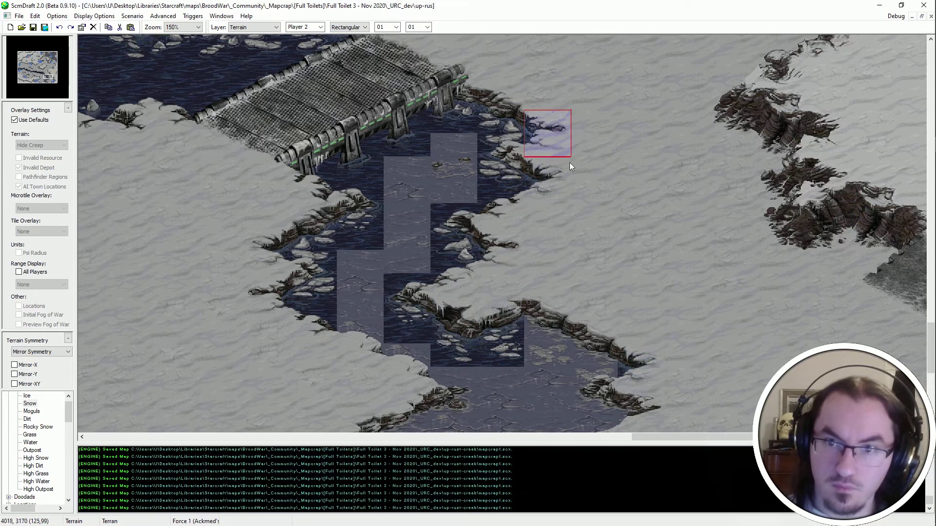
# Place a dark-water shore tile in the ice inlet below the east bank's next snow point.
pyautogui.moveTo(569, 165); pyautogui.dragTo(610, 330, button='middle')
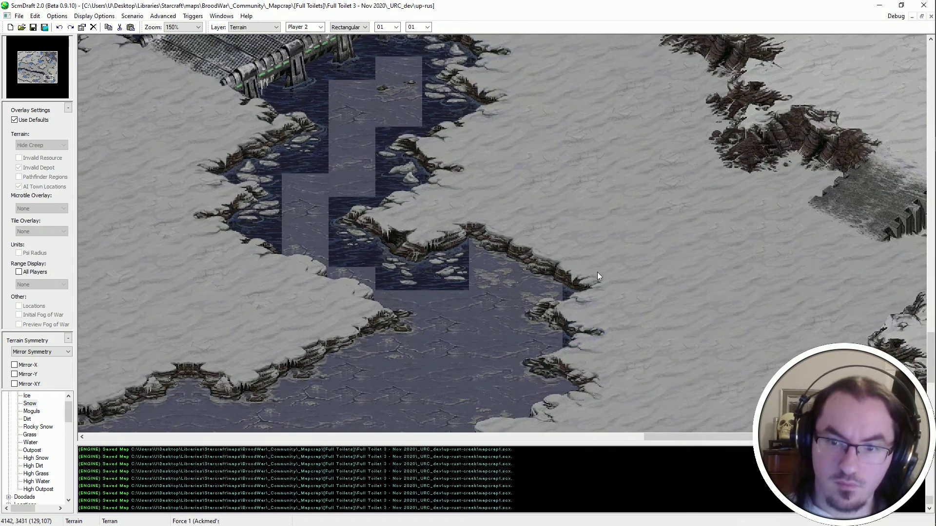
pyautogui.moveTo(629, 292); pyautogui.dragTo(716, 242, button='middle')
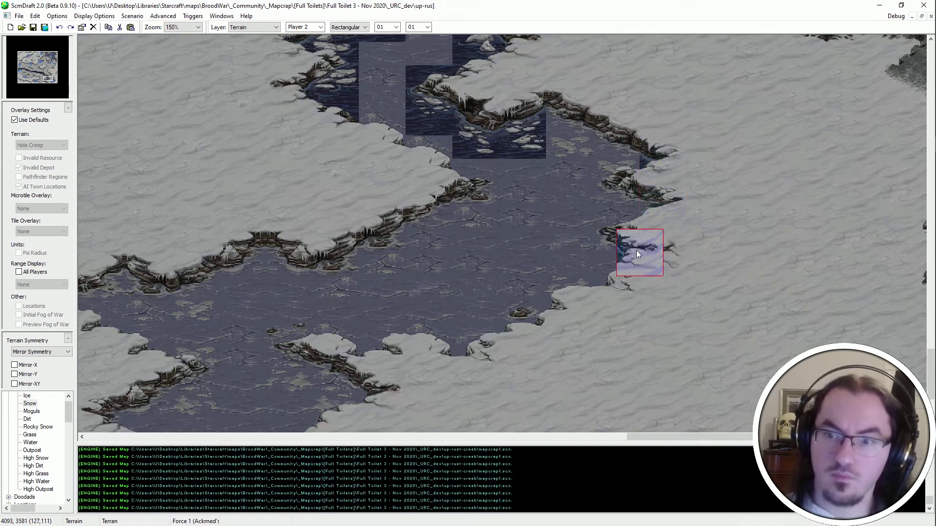
pyautogui.click(624, 236)
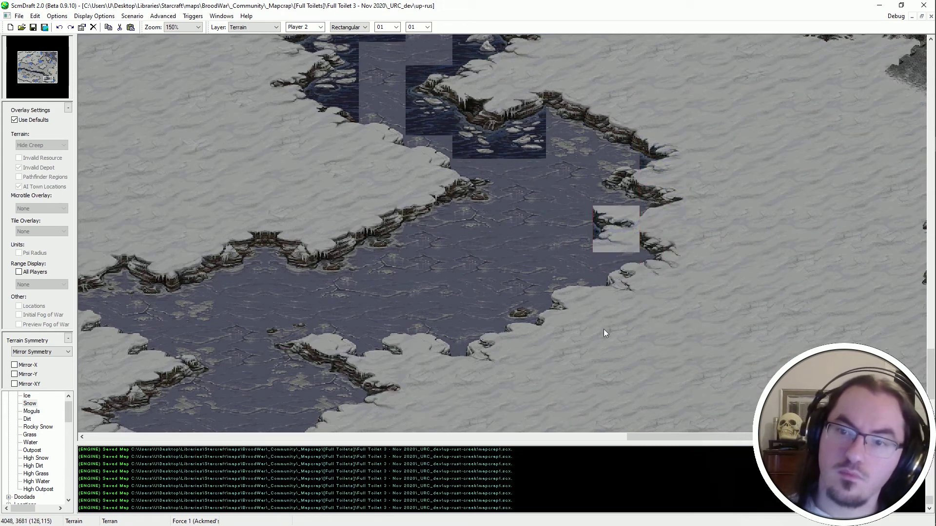
pyautogui.moveTo(603, 329); pyautogui.dragTo(533, 272, button='middle')
pyautogui.hotkey('ctrl', 'z')
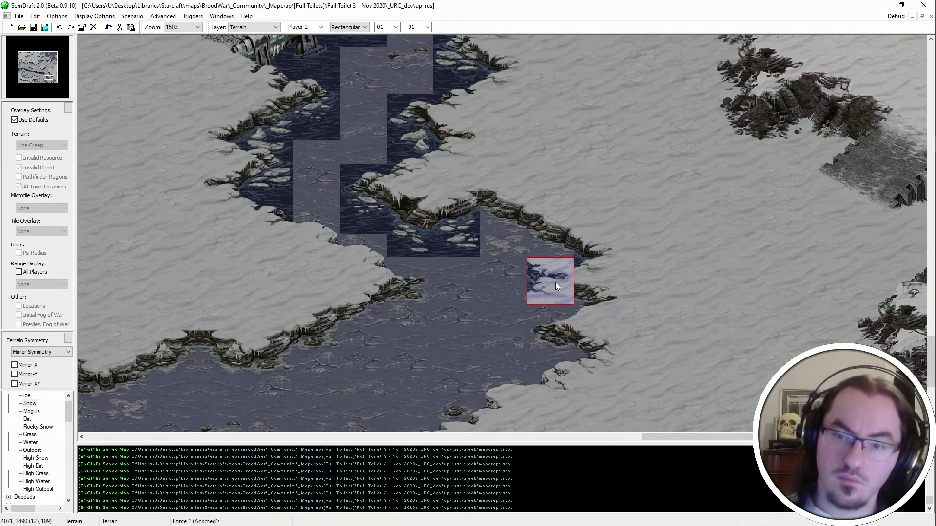
pyautogui.moveTo(674, 364); pyautogui.dragTo(288, 220, button='middle')
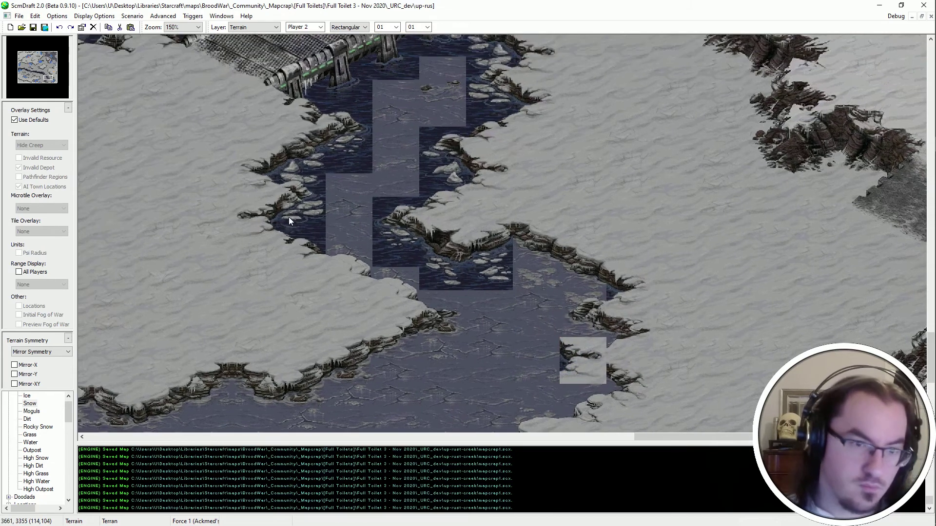
# Place dark-water shore tiles along the west bank down to its snow point and beneath the opposite east-bank cliff.
pyautogui.scroll(-1, 345, 27)
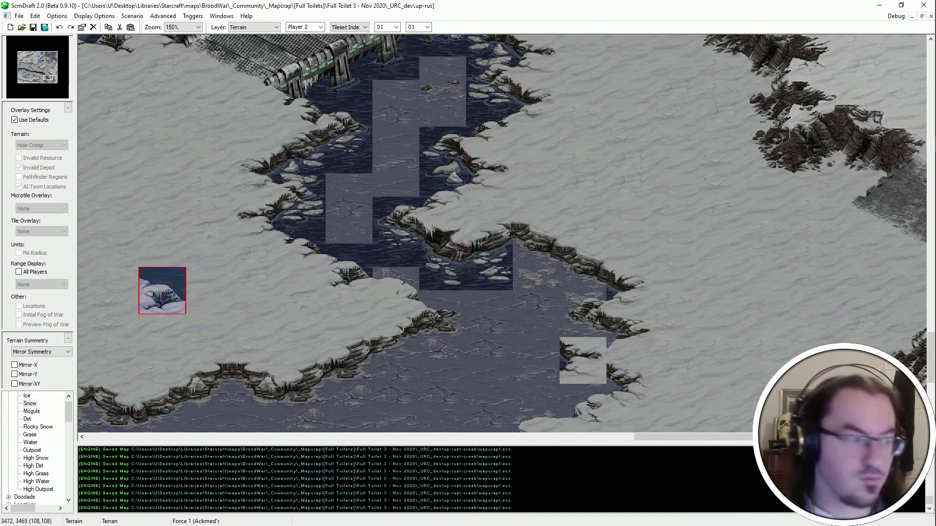
pyautogui.click(393, 297)
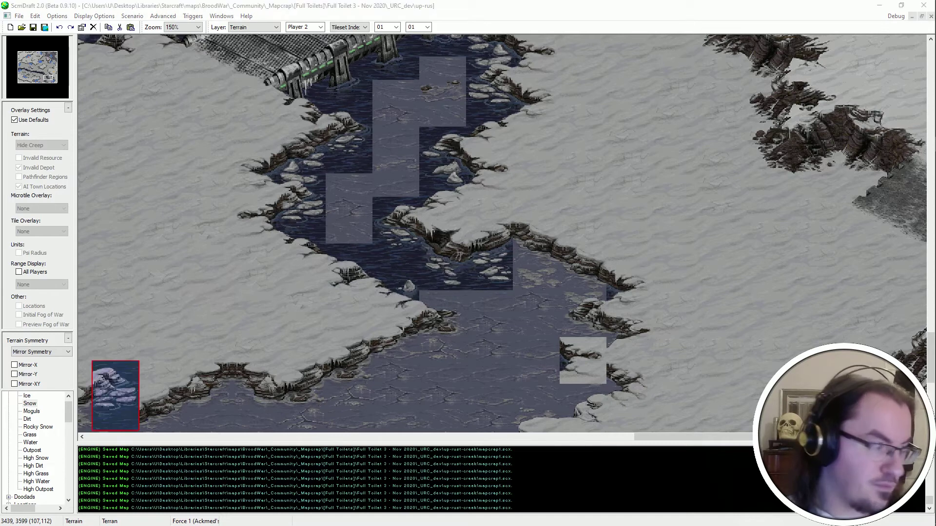
pyautogui.click(443, 324)
pyautogui.moveTo(509, 407); pyautogui.dragTo(385, 280, button='middle')
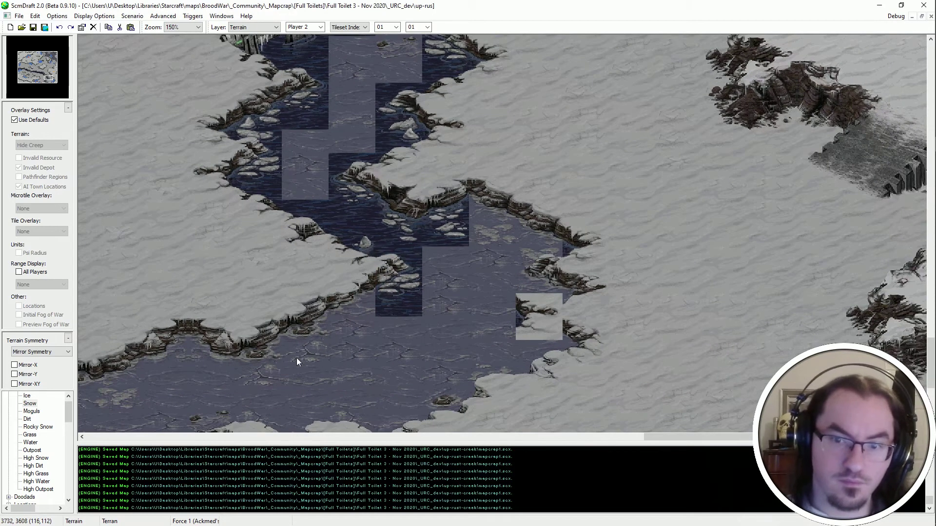
pyautogui.moveTo(418, 247); pyautogui.dragTo(363, 281, button='middle')
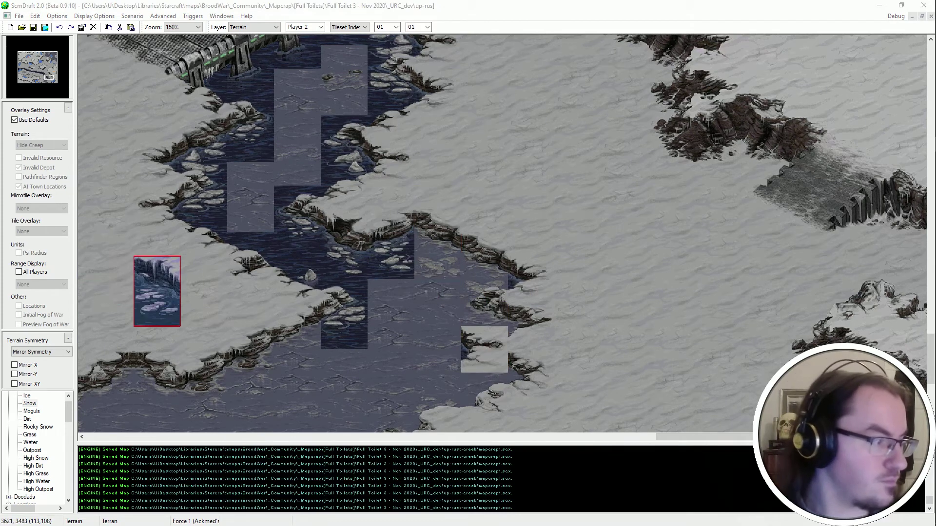
pyautogui.click(437, 257)
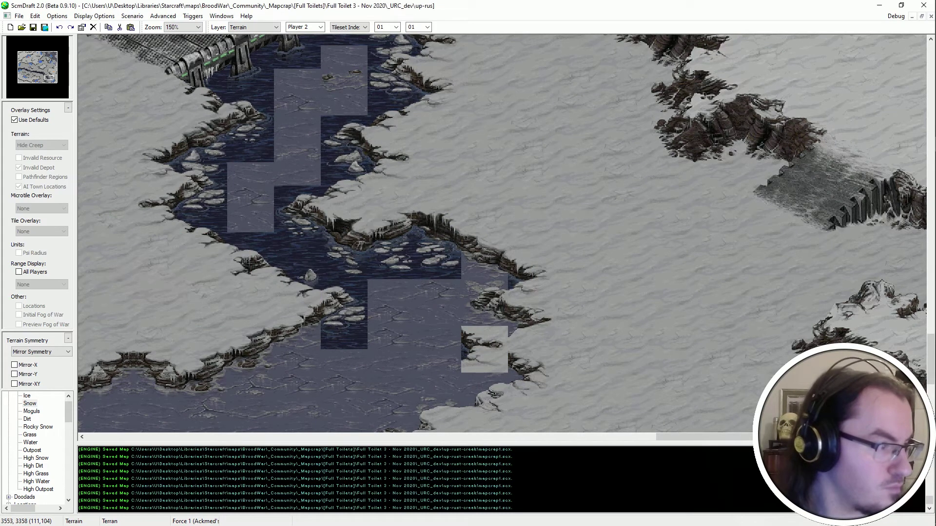
pyautogui.click(484, 290)
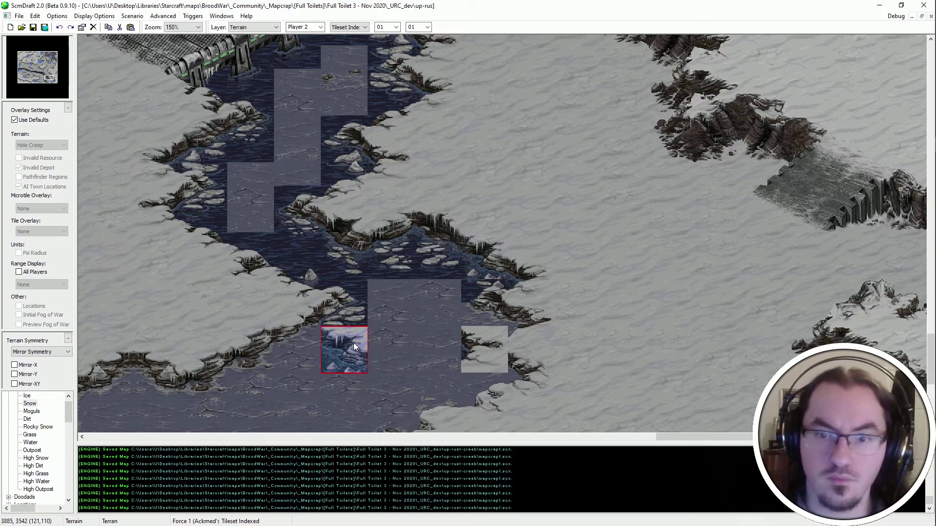
pyautogui.hotkey('ctrl', 'z')
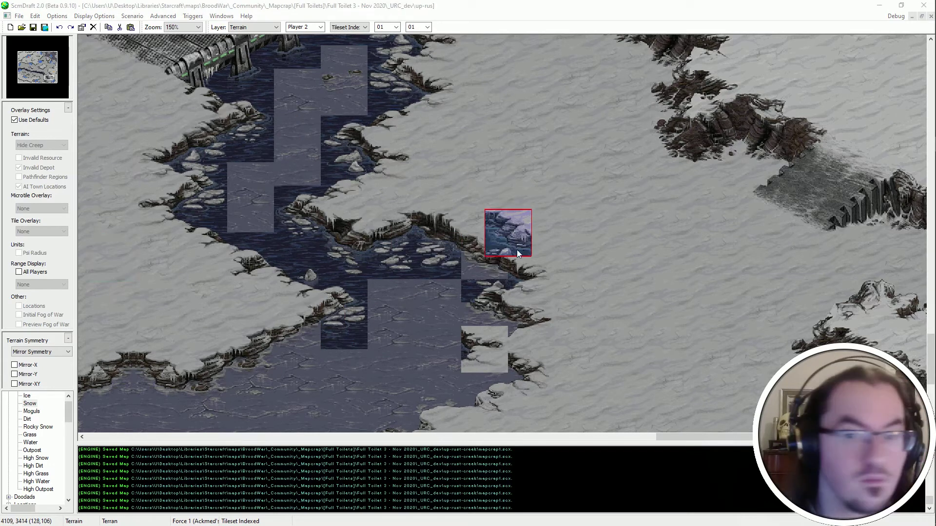
pyautogui.scroll(-2, 394, 344)
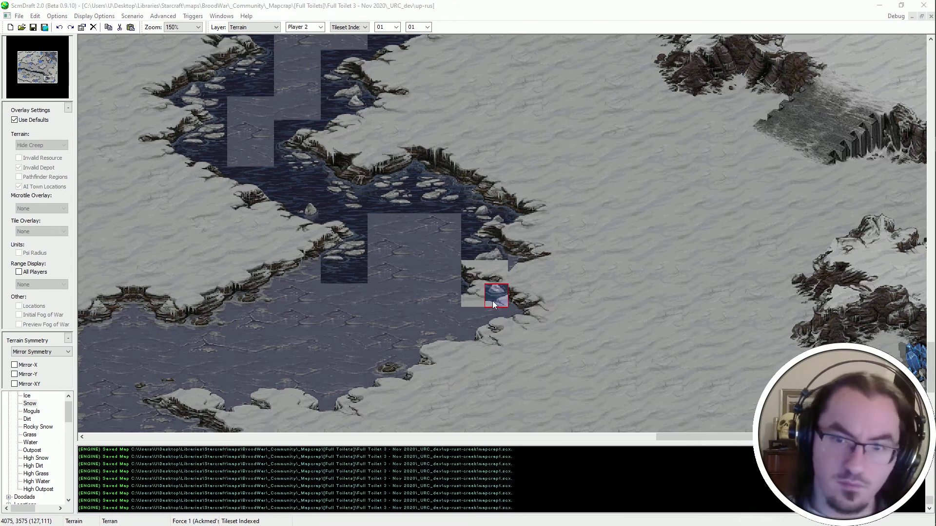
pyautogui.moveTo(662, 200); pyautogui.dragTo(706, 164, button='middle')
pyautogui.moveTo(503, 305); pyautogui.dragTo(488, 315, button='middle')
pyautogui.hotkey('ctrl', 'z')
pyautogui.hotkey('ctrl', 'z')
pyautogui.hotkey('ctrl', 'z')
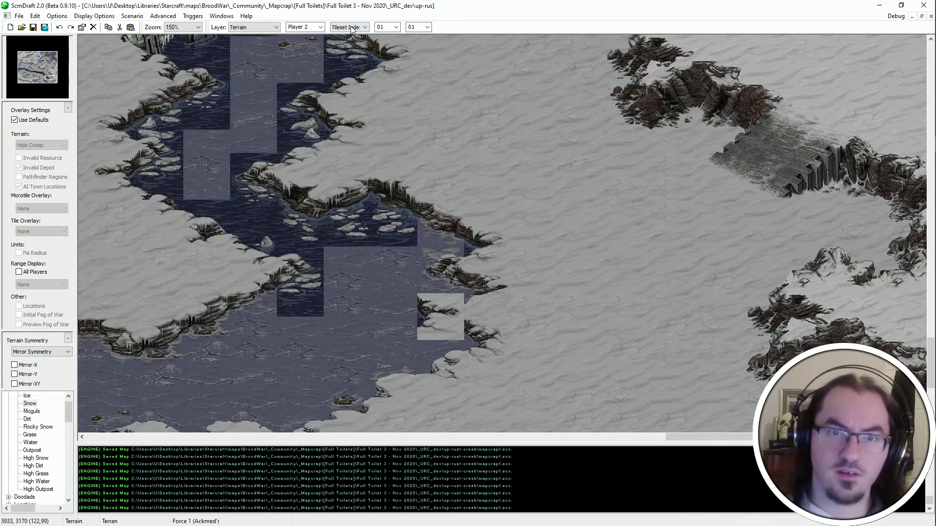
# Cover the outer part of the east bank's snow point with rectangular snow and rebuild its river side with indexed dark-water shore tiles.
pyautogui.click(351, 28)
pyautogui.click(349, 42)
pyautogui.click(498, 292)
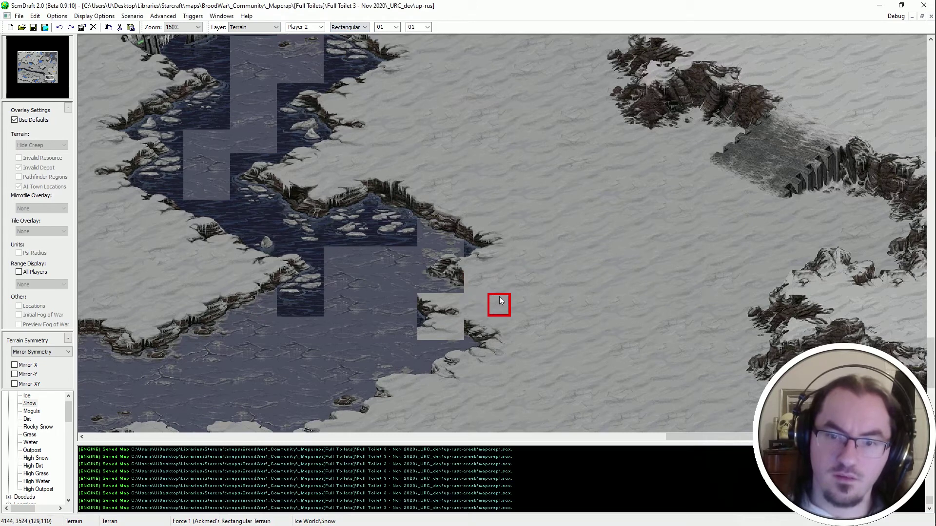
pyautogui.click(362, 30)
pyautogui.click(357, 48)
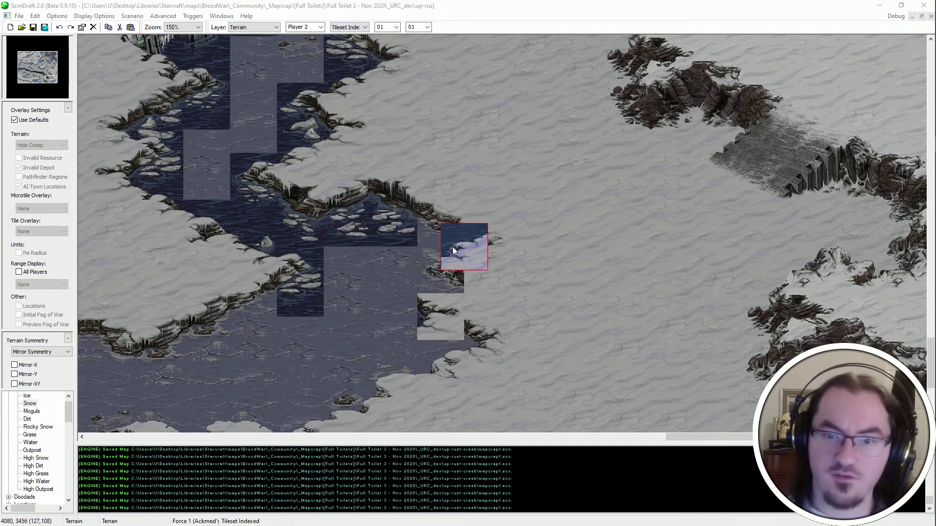
pyautogui.click(442, 269)
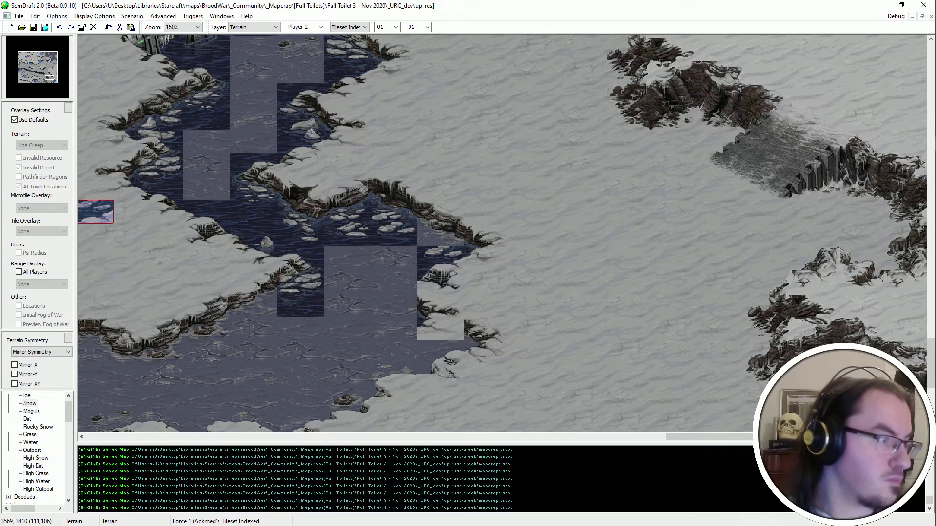
# Extend the east shoreline southward with indexed dark-water tiles, adding a snow outcrop and an icy inlet across the old ice.
pyautogui.moveTo(607, 249); pyautogui.dragTo(509, 293, button='middle')
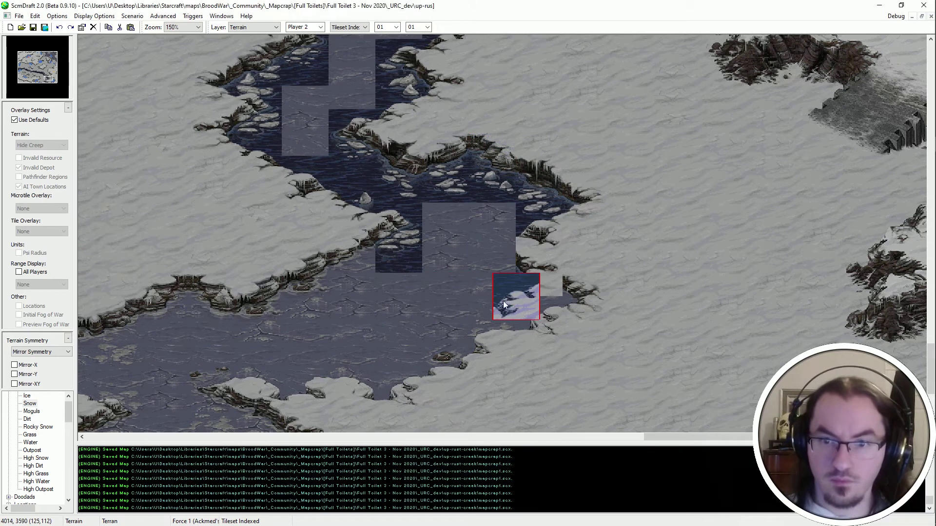
pyautogui.click(497, 301)
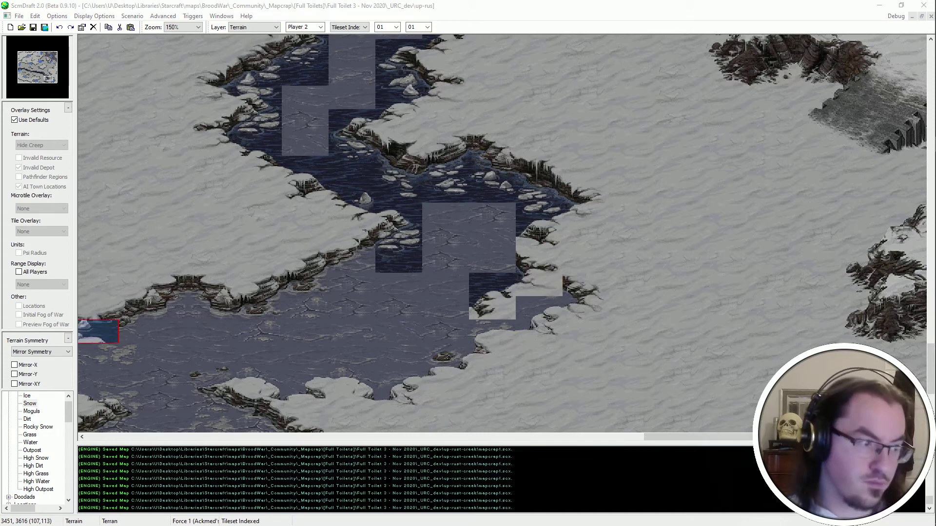
pyautogui.click(498, 289)
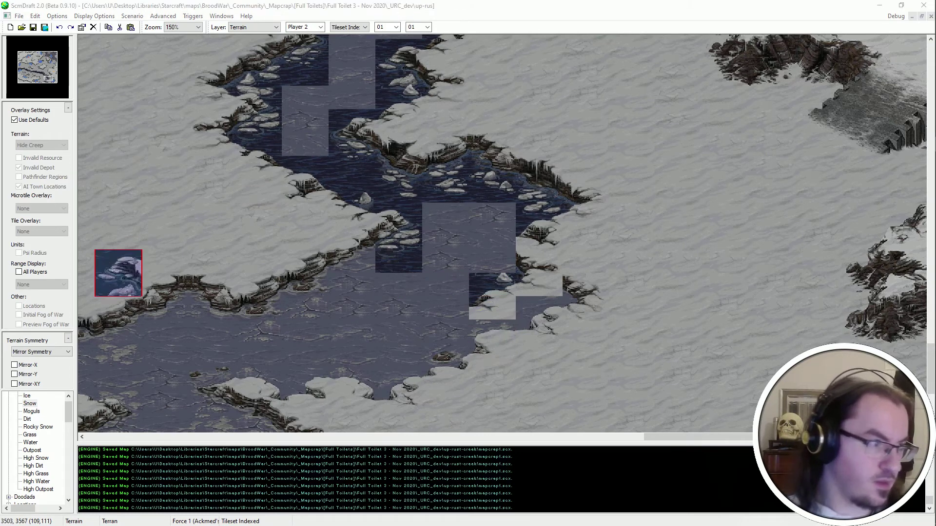
pyautogui.click(478, 262)
pyautogui.moveTo(482, 380); pyautogui.dragTo(460, 358, button='middle')
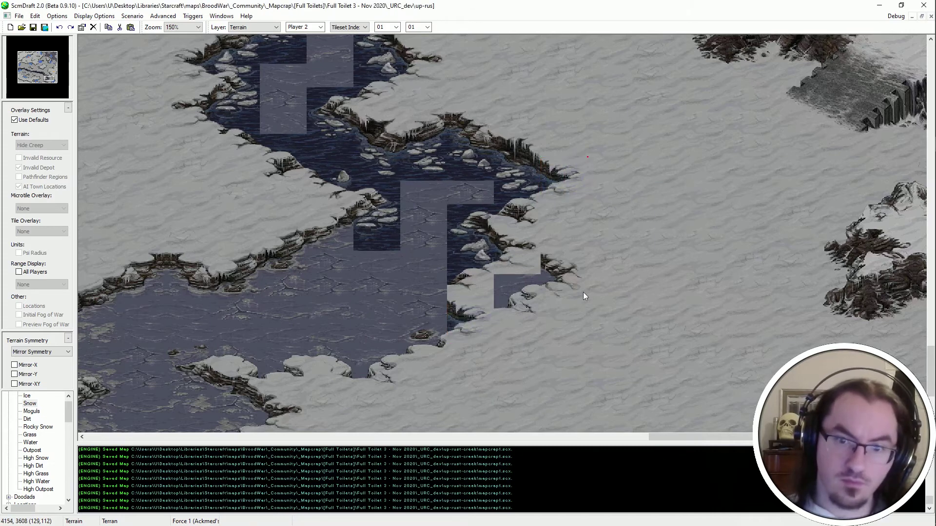
# Fill the leftover ice pocket behind the new east shoreline with rectangular snow.
pyautogui.press('Left')
pyautogui.press('Down')
pyautogui.scroll(-1, 360, 30)
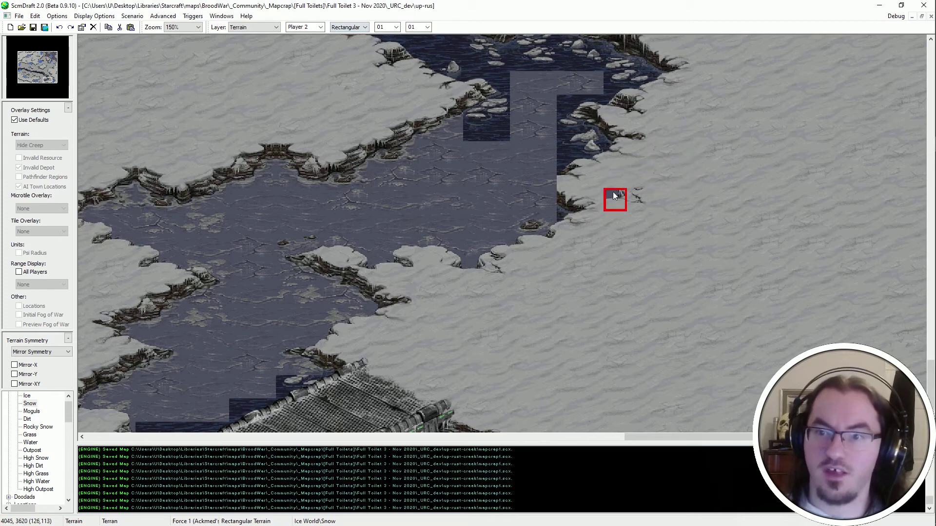
pyautogui.press('Right')
pyautogui.press('Up')
pyautogui.scroll(-1, 355, 28)
pyautogui.press('Left')
pyautogui.press('Up')
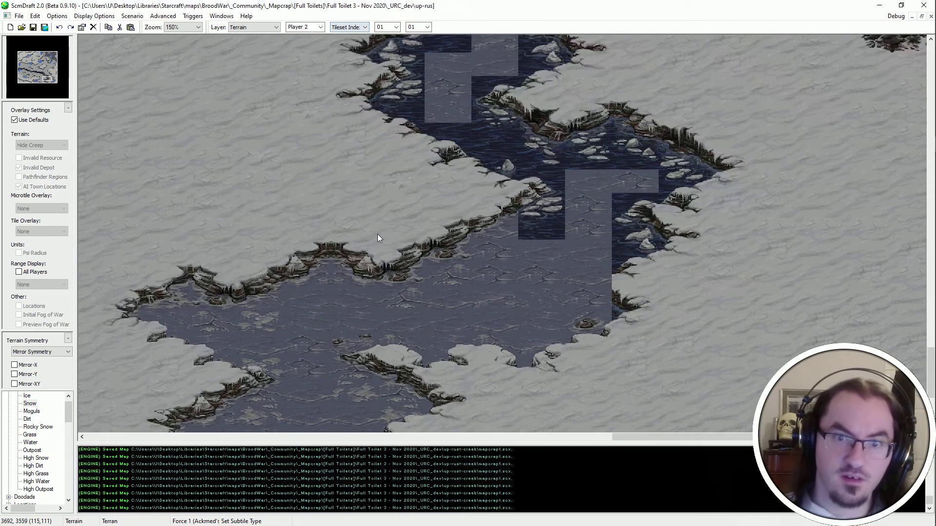
# Place indexed dark-water cliff tiles along the north bank from the west snow point southwest to the first snow bulge.
pyautogui.keyDown('ctrl'); pyautogui.scroll(-1, 502, 285); pyautogui.keyUp('ctrl')
pyautogui.press('Right')
pyautogui.press('Down')
pyautogui.keyDown('ctrl'); pyautogui.scroll(1, 463, 252); pyautogui.keyUp('ctrl')
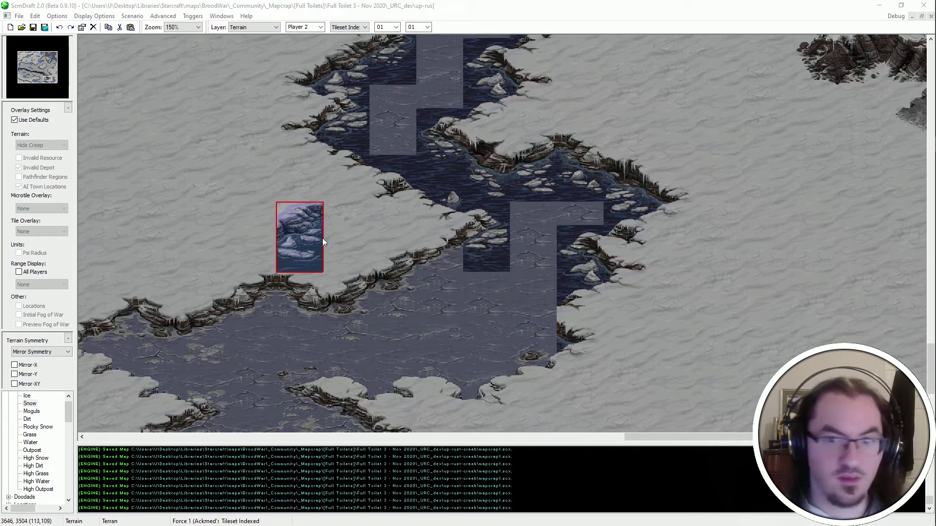
pyautogui.click(440, 262)
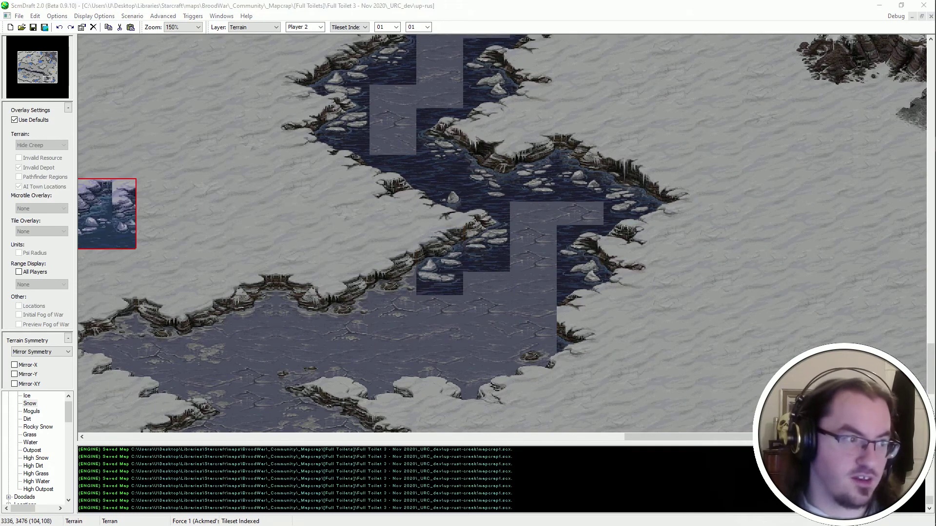
pyautogui.click(397, 291)
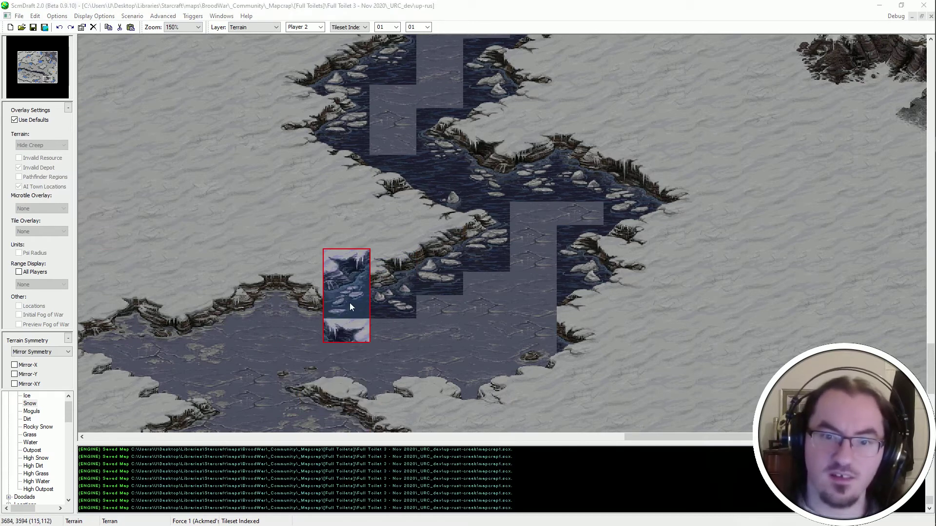
pyautogui.click(354, 308)
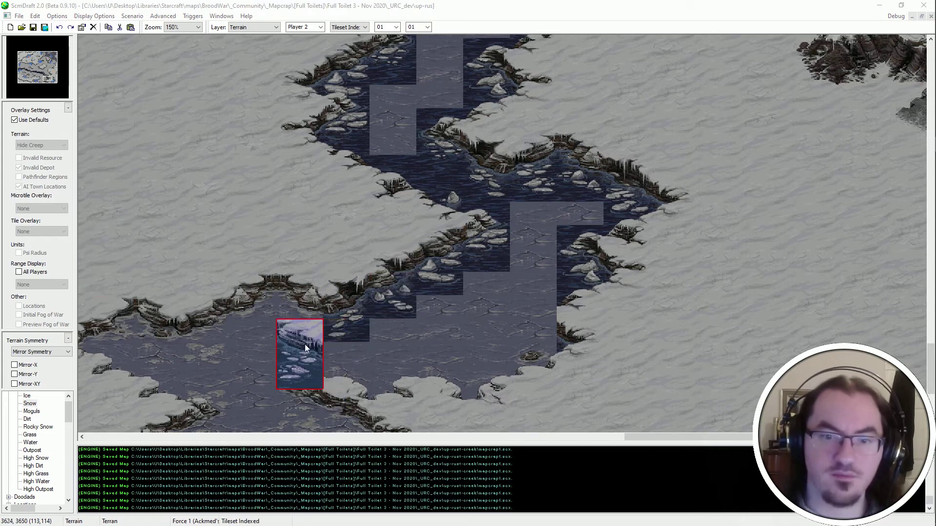
# Continue the dark-water cliff tiles westward around the bulge, through the recess and up to the next snow bulge.
pyautogui.click(292, 297)
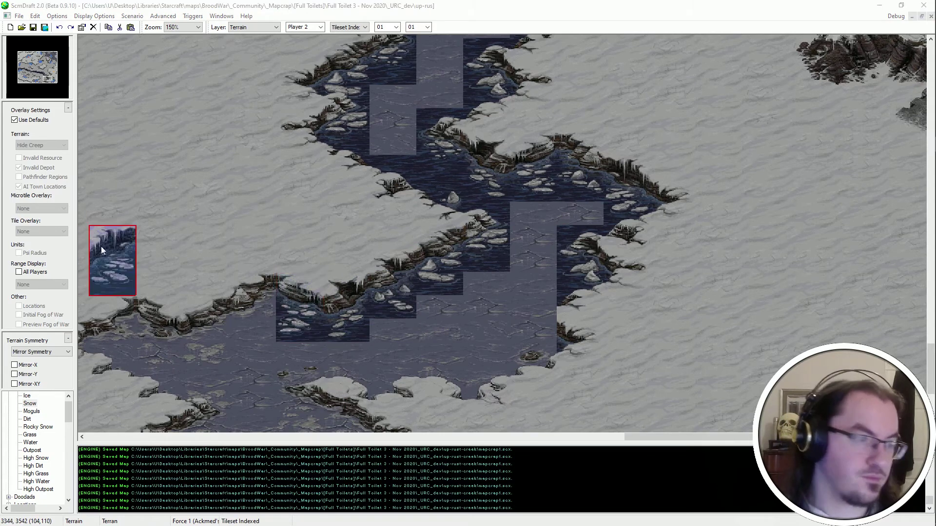
pyautogui.moveTo(247, 306); pyautogui.dragTo(203, 350, button='middle')
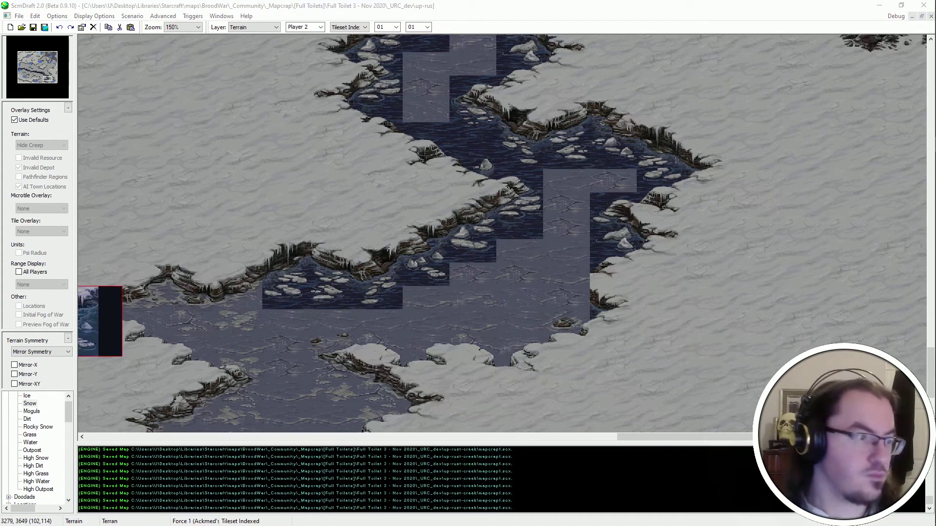
pyautogui.click(238, 297)
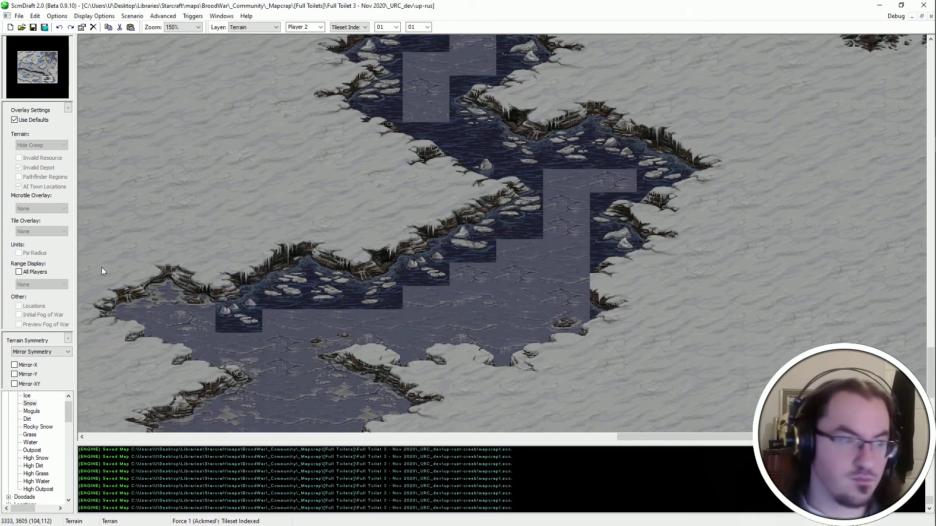
# Finish the north bank's indexed dark-water cliffs out to its west tip and turn the shoreline southeast beneath it.
pyautogui.click(194, 294)
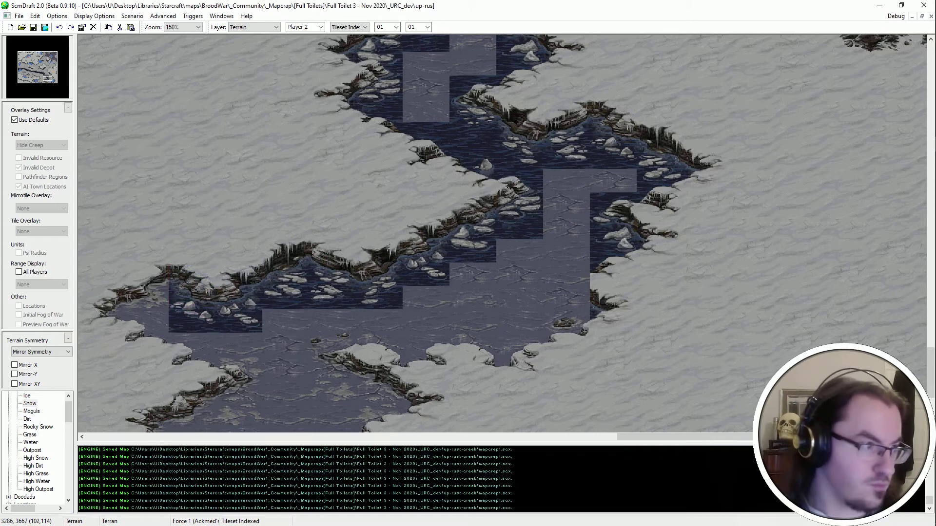
pyautogui.click(144, 297)
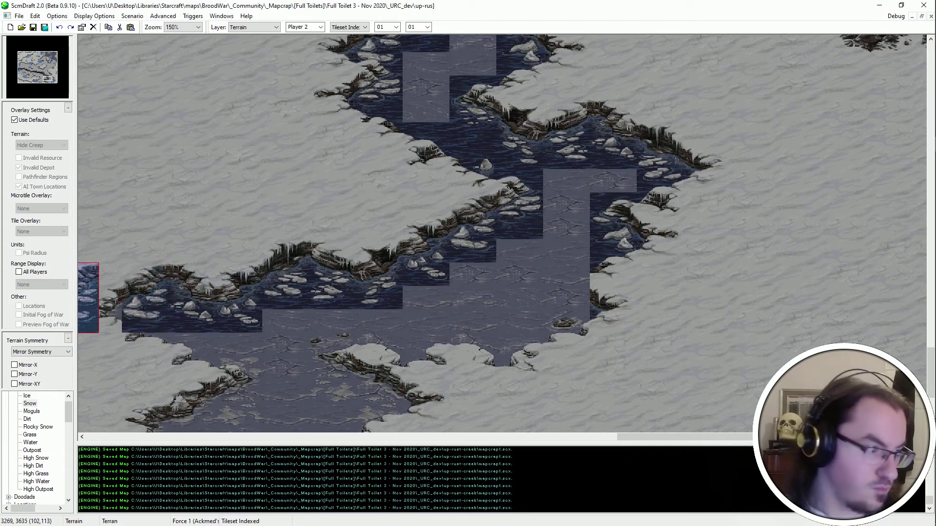
pyautogui.click(145, 344)
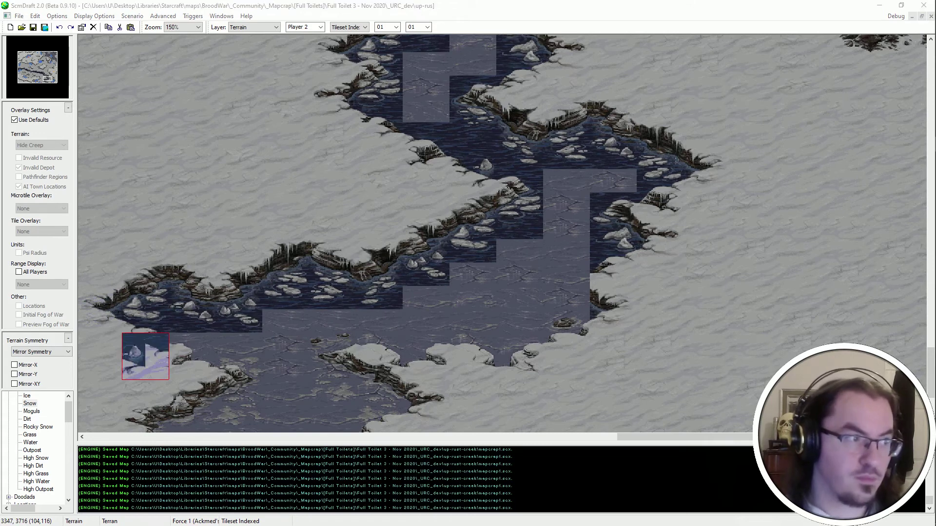
pyautogui.moveTo(211, 431); pyautogui.dragTo(343, 347, button='middle')
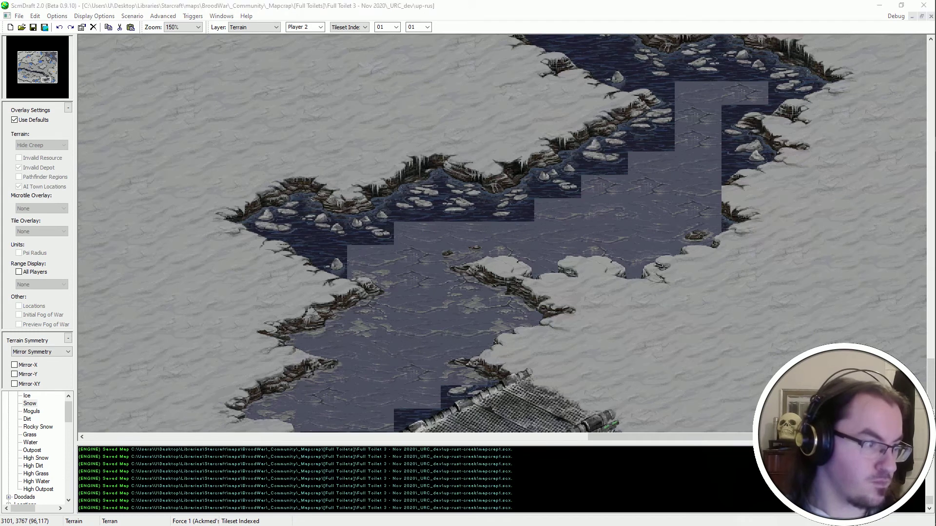
# Continue the indexed dark-water cliff tiles down the west bank, around the two snow points above the bridge.
pyautogui.click(374, 297)
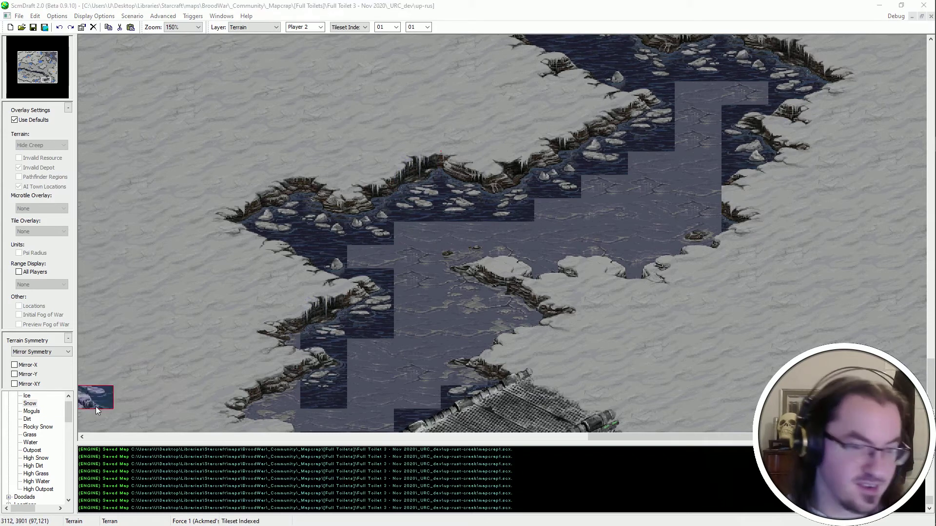
pyautogui.click(322, 347)
pyautogui.press('Up')
pyautogui.press('Up')
pyautogui.press('Up')
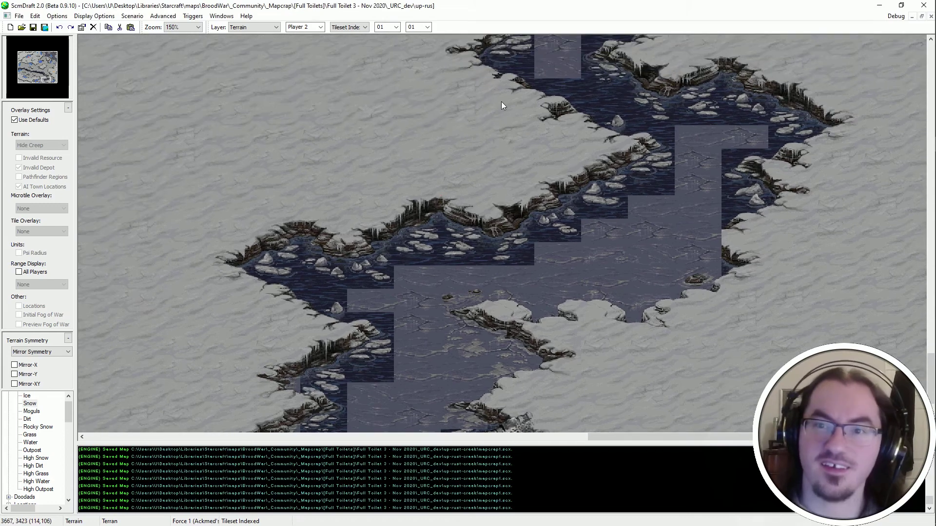
pyautogui.press('Left')
pyautogui.press('Down')
pyautogui.press('Down')
pyautogui.press('Down')
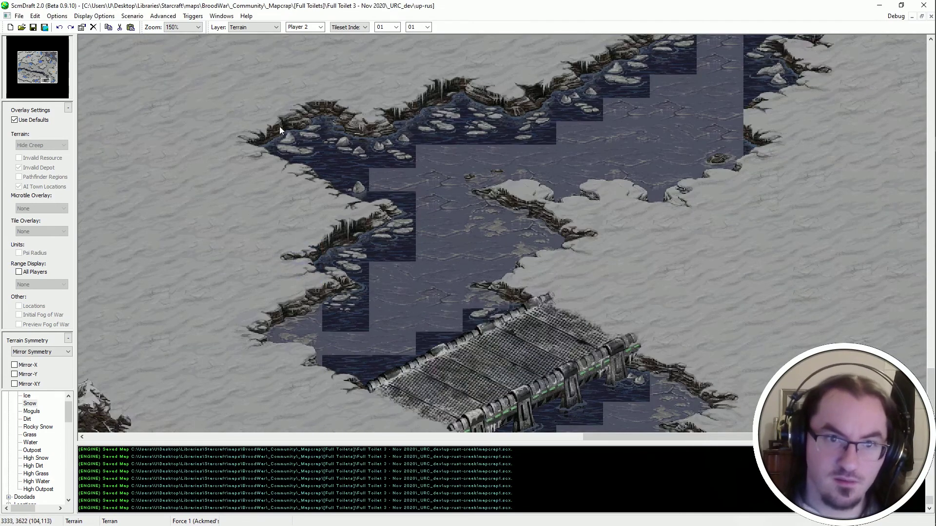
# Convert the pointed west inlet just above the bridge to indexed dark-water shoreline and cliff tiles.
pyautogui.click(252, 145)
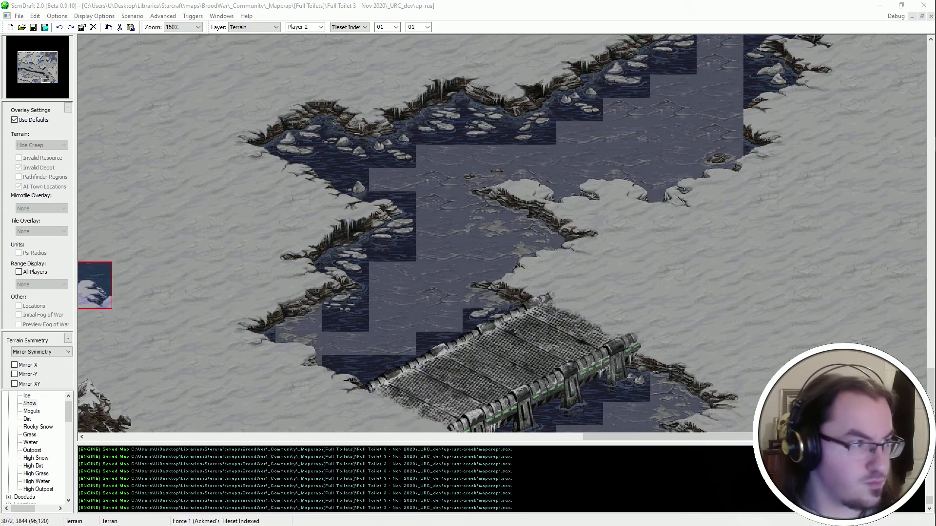
pyautogui.click(299, 357)
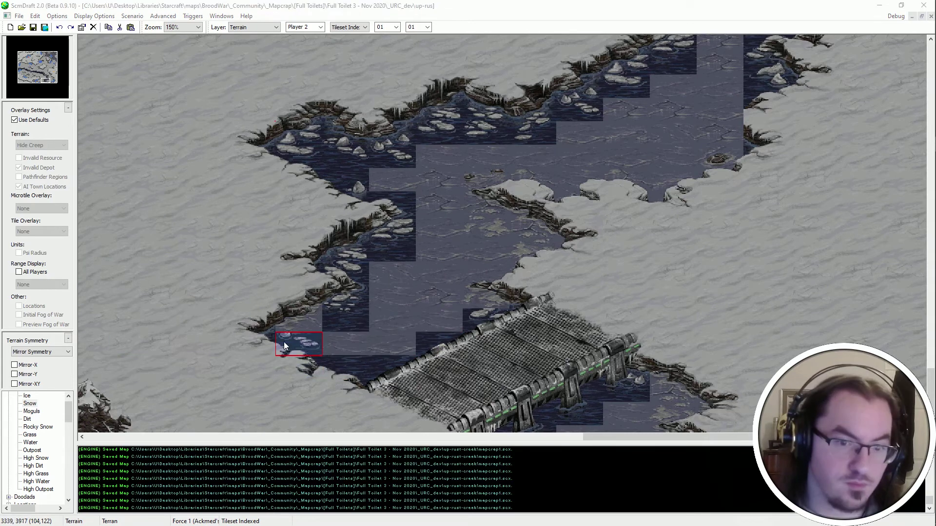
pyautogui.click(284, 340)
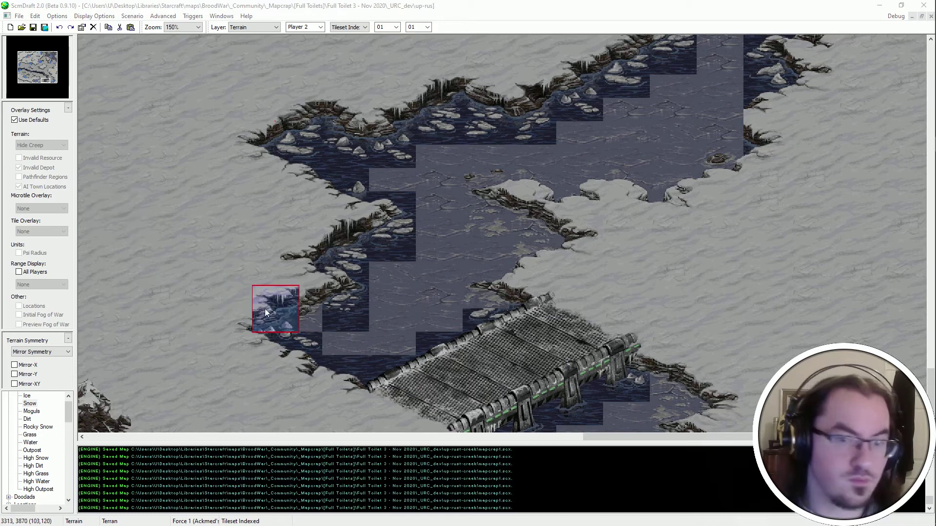
pyautogui.moveTo(293, 311)
pyautogui.mouseDown(button='middle')
pyautogui.moveTo(420, 411)
pyautogui.moveTo(384, 215)
pyautogui.mouseUp(button='middle')
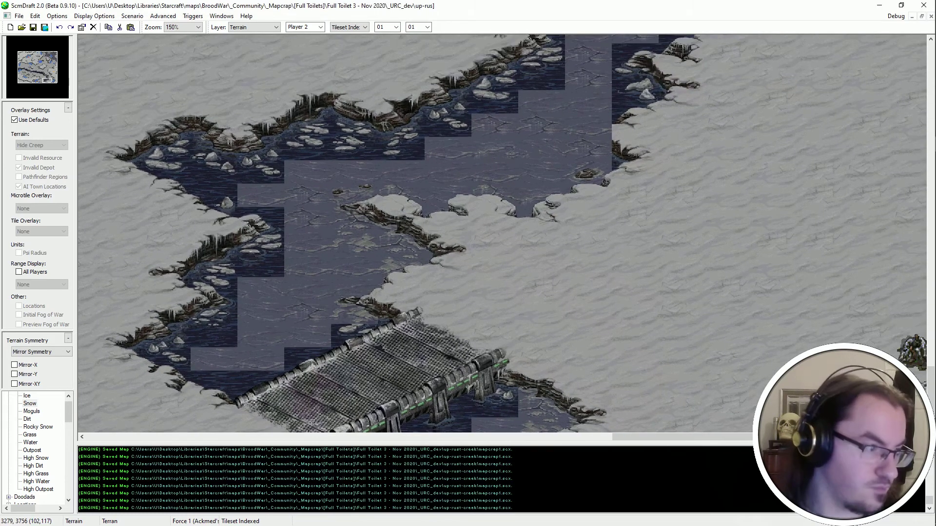
# Place indexed dark-water cliff tiles along the east bank below the bridge, southeast around the snow point and recess.
pyautogui.moveTo(385, 303); pyautogui.dragTo(436, 349, button='middle')
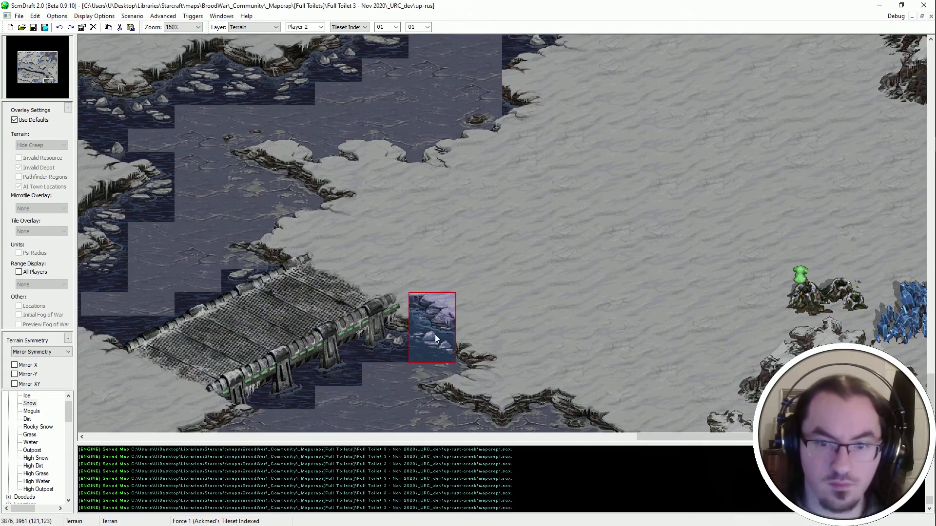
pyautogui.click(443, 348)
pyautogui.moveTo(443, 348); pyautogui.dragTo(297, 341, button='middle')
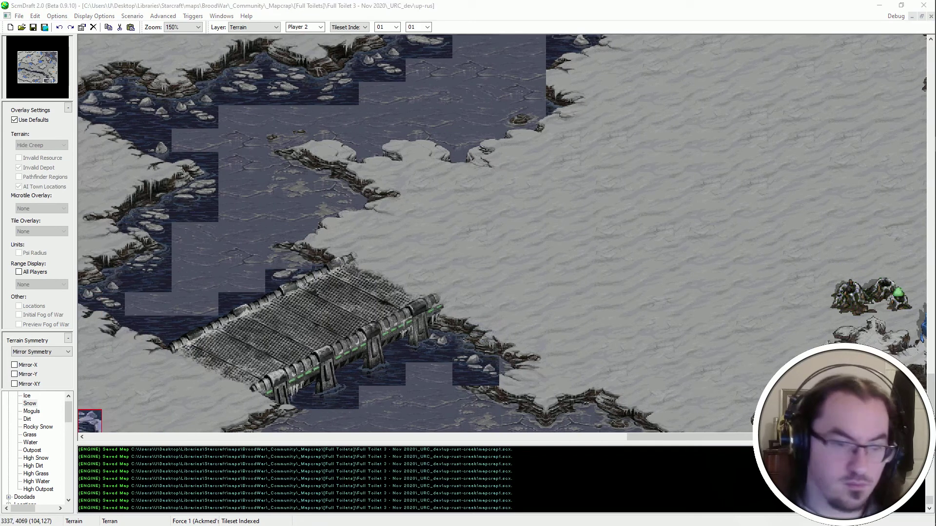
pyautogui.click(477, 376)
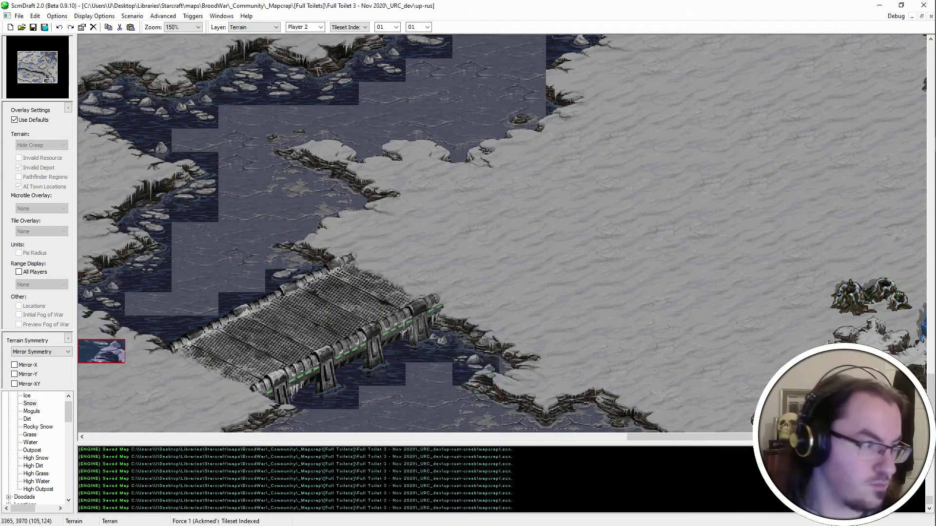
pyautogui.click(472, 383)
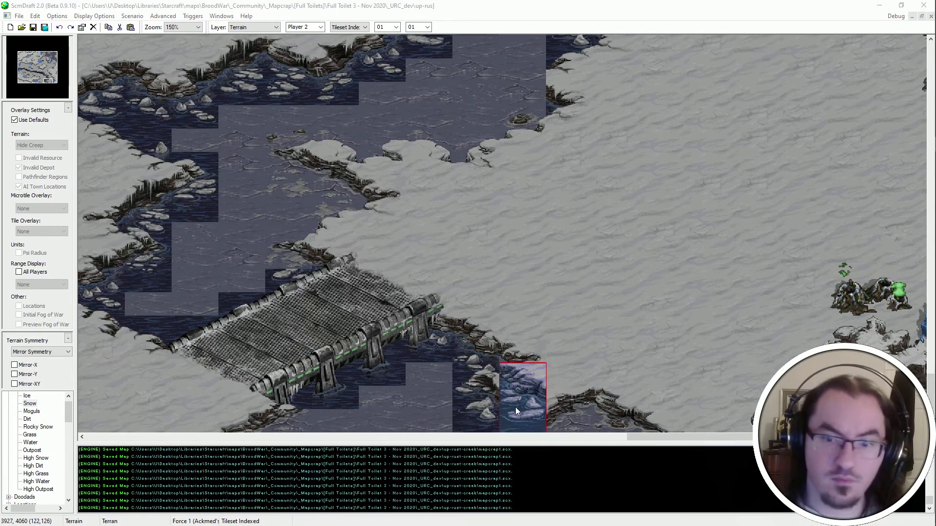
pyautogui.click(461, 370)
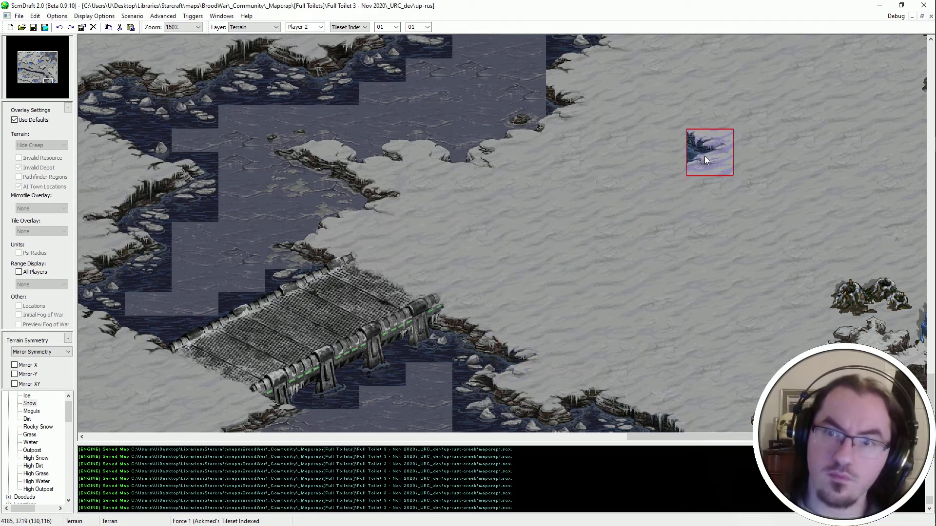
# Extend the east shoreline north of the bridge with indexed dark-water tiles, adding a snow outcrop and an inlet beneath it.
pyautogui.scroll(2, 704, 156)
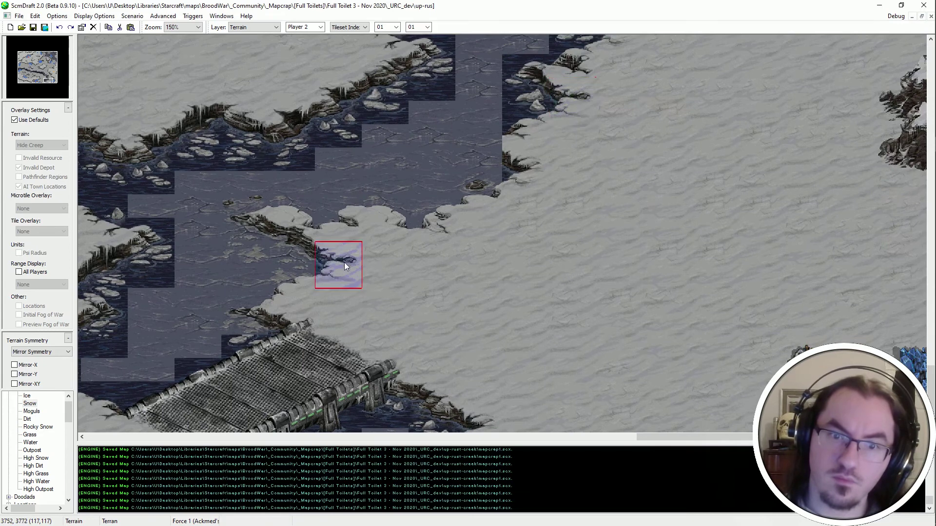
pyautogui.scroll(3, 404, 147)
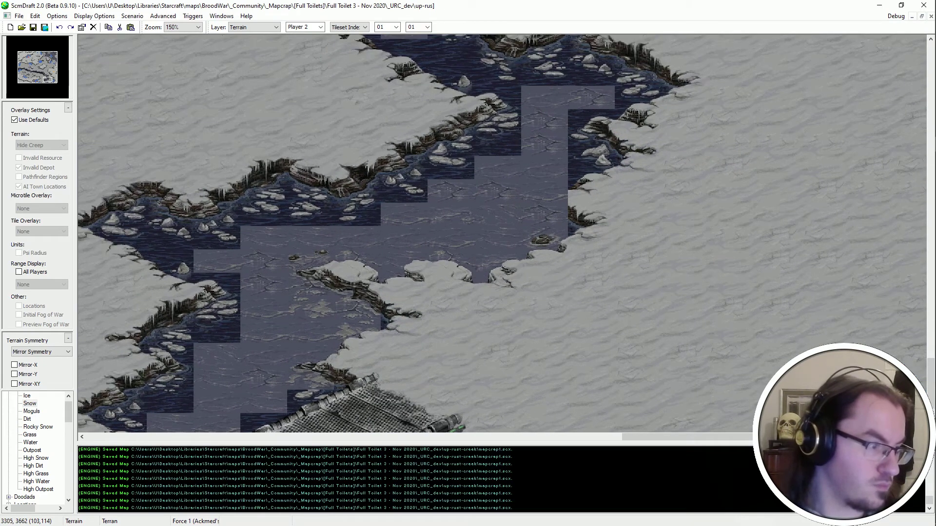
pyautogui.click(542, 235)
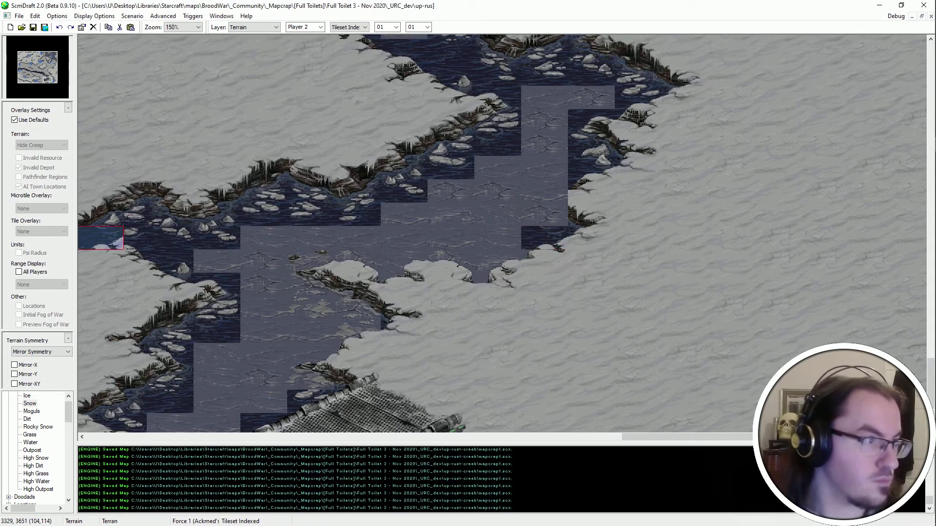
pyautogui.click(554, 265)
pyautogui.press('Right')
pyautogui.press('Right')
pyautogui.press('Up')
pyautogui.press('Up')
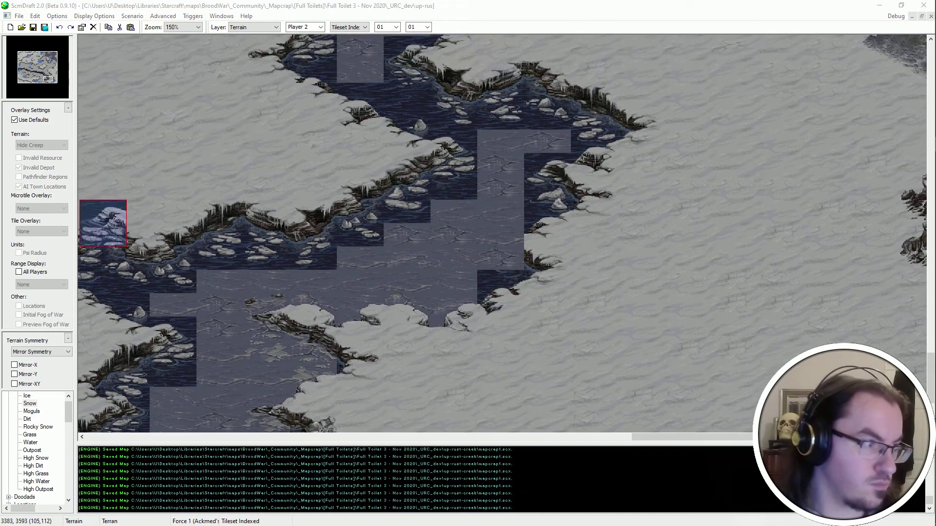
pyautogui.press('Left')
pyautogui.press('Left')
pyautogui.press('Up')
pyautogui.press('Up')
pyautogui.press('Right')
pyautogui.press('Right')
pyautogui.press('Down')
pyautogui.press('Down')
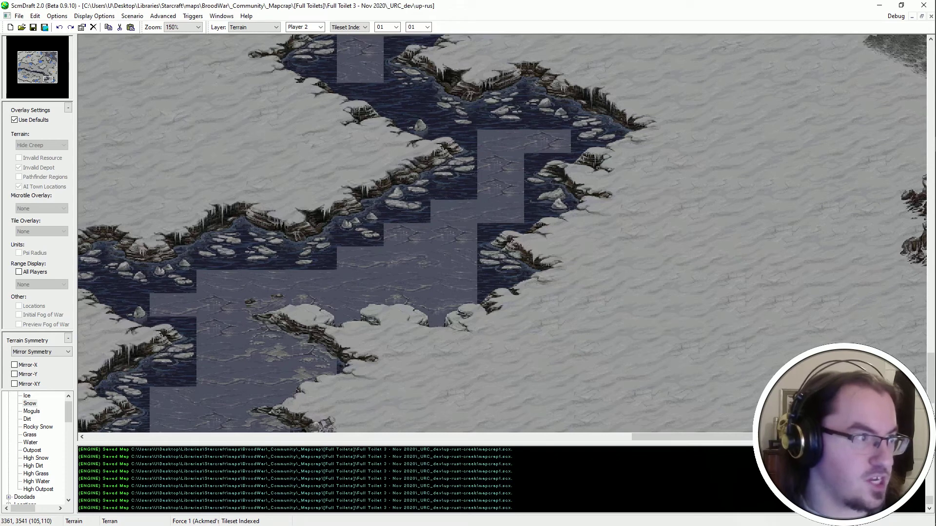
# Replace the icy south shore with indexed dark-water shoreline tiles westward along the snow bumps to the snow peninsula.
pyautogui.click(454, 317)
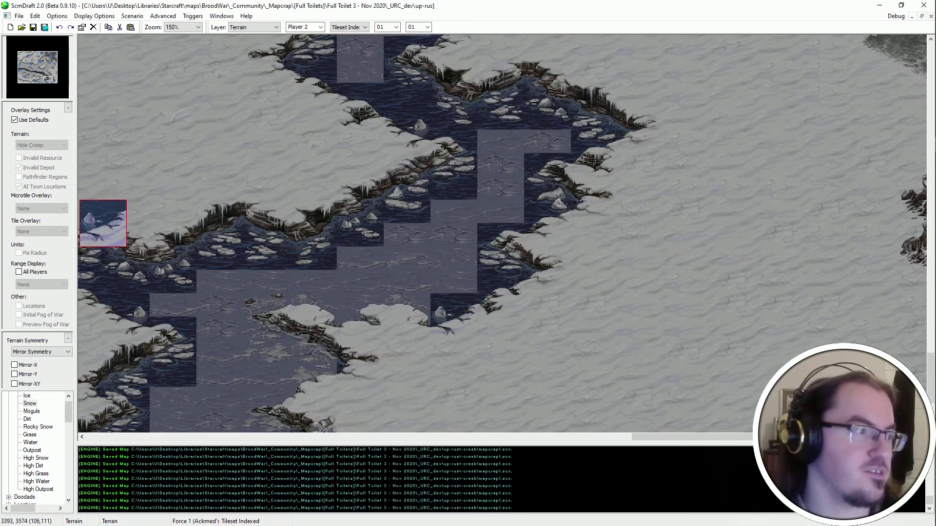
pyautogui.click(414, 314)
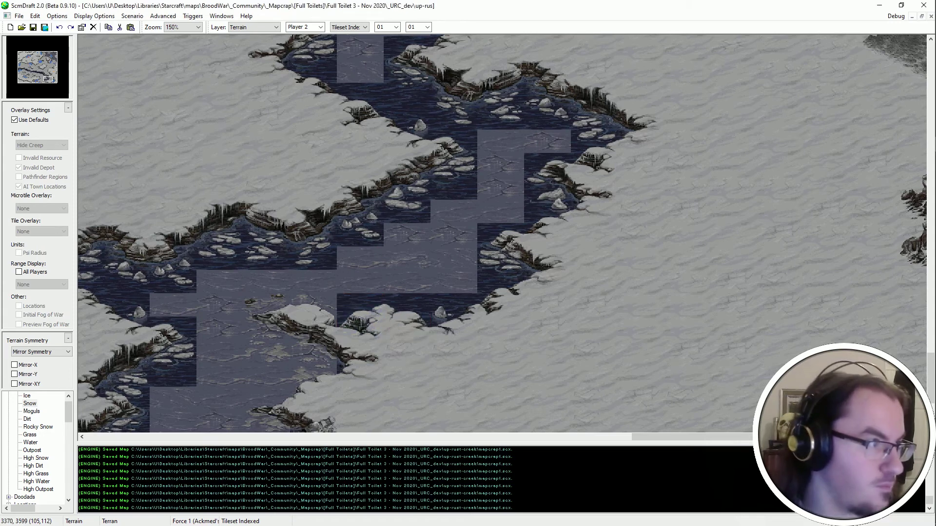
pyautogui.click(298, 317)
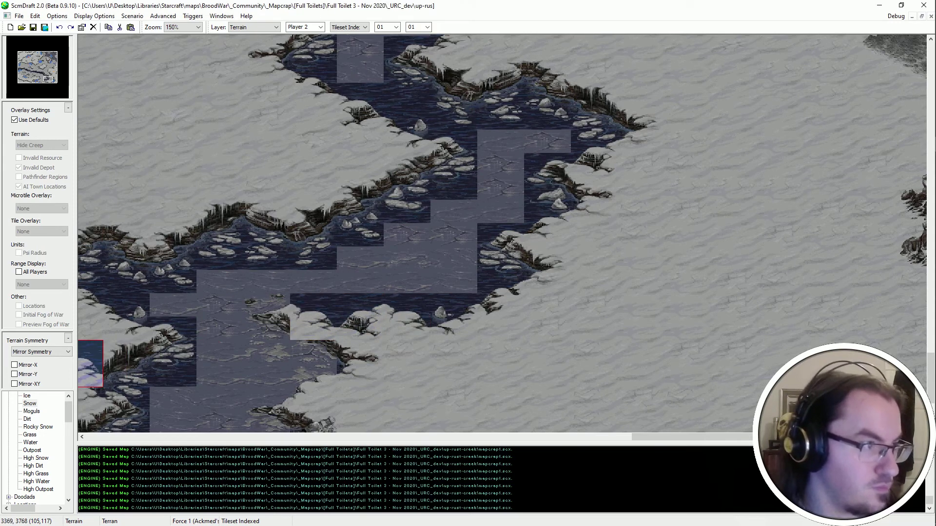
pyautogui.click(442, 276)
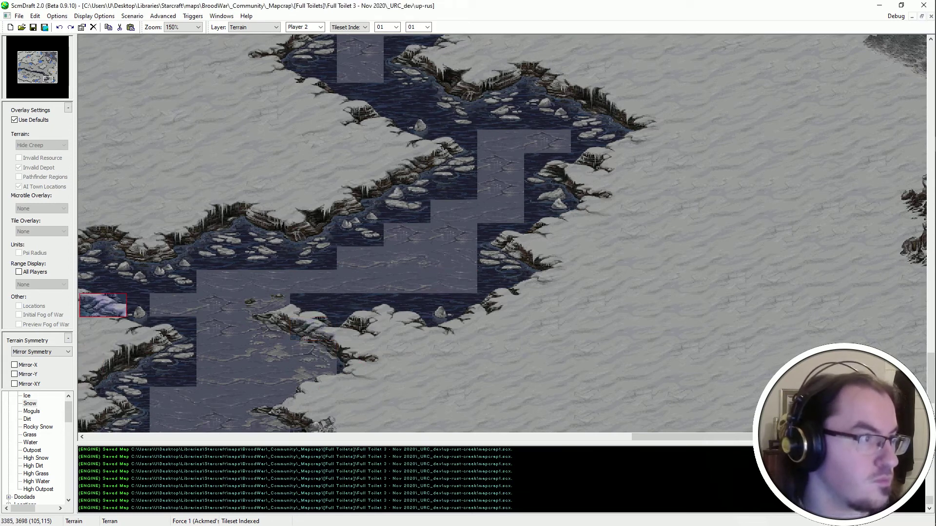
pyautogui.moveTo(347, 299); pyautogui.dragTo(315, 331, button='middle')
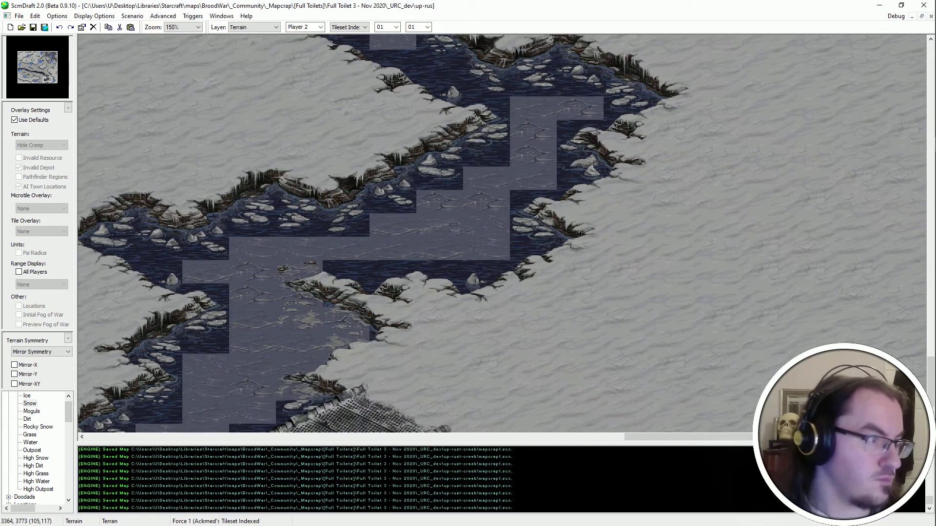
# Place indexed dark-water cliff tiles along the peninsula's southern side and down the east bank to the bridge.
pyautogui.click(346, 318)
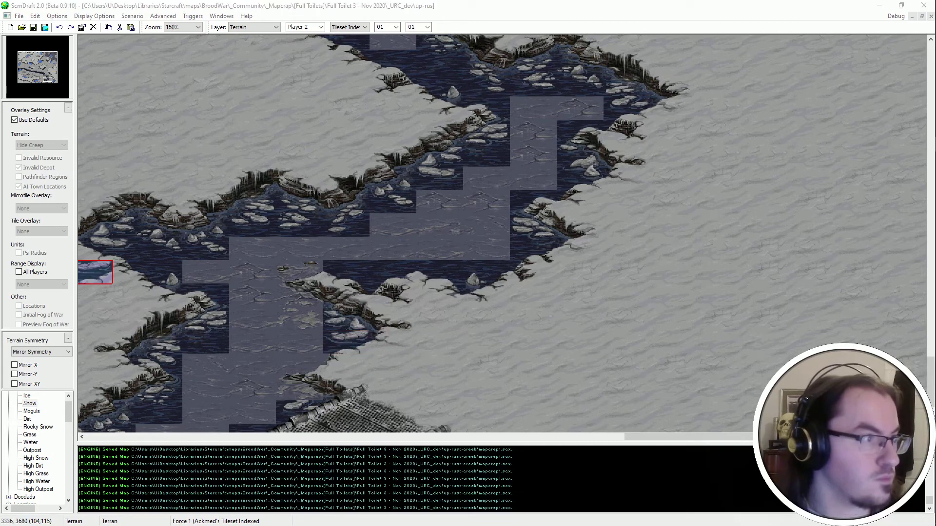
pyautogui.moveTo(513, 365); pyautogui.dragTo(510, 348, button='middle')
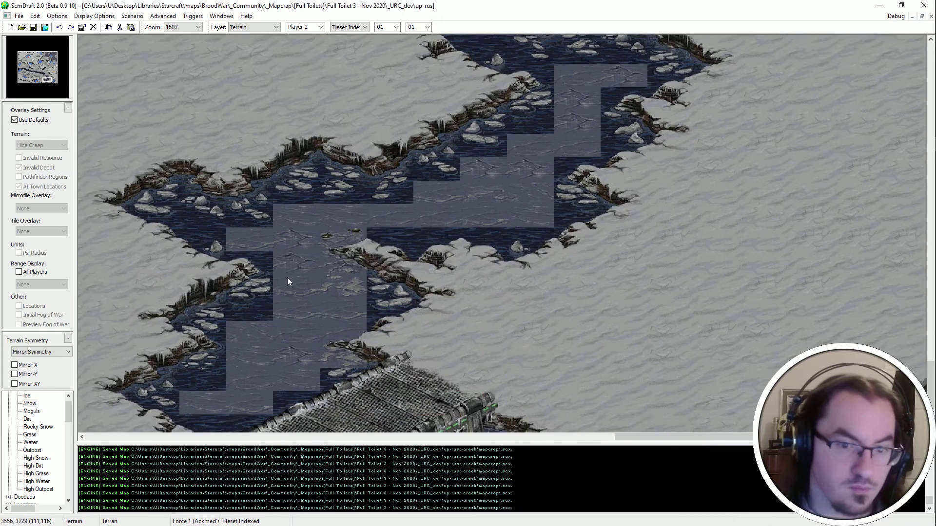
pyautogui.moveTo(288, 277); pyautogui.dragTo(180, 300, button='middle')
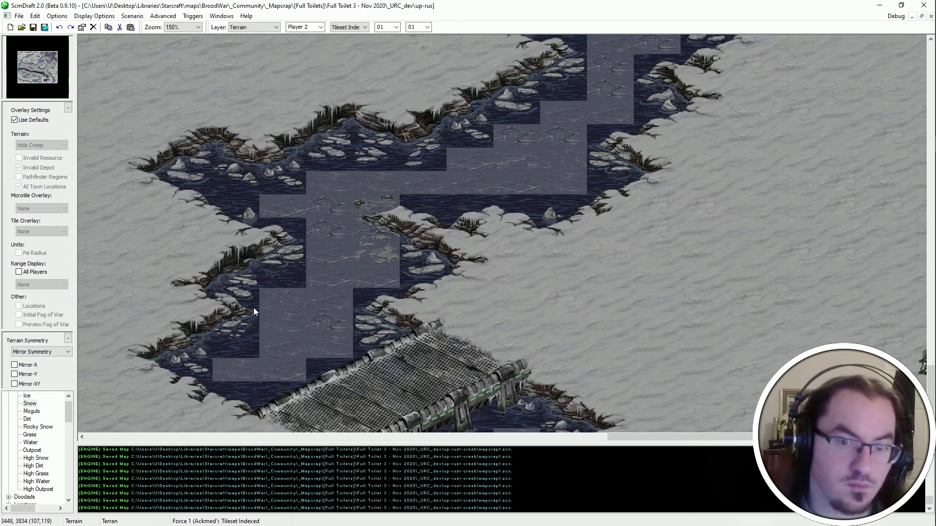
pyautogui.moveTo(253, 312); pyautogui.dragTo(261, 205, button='middle')
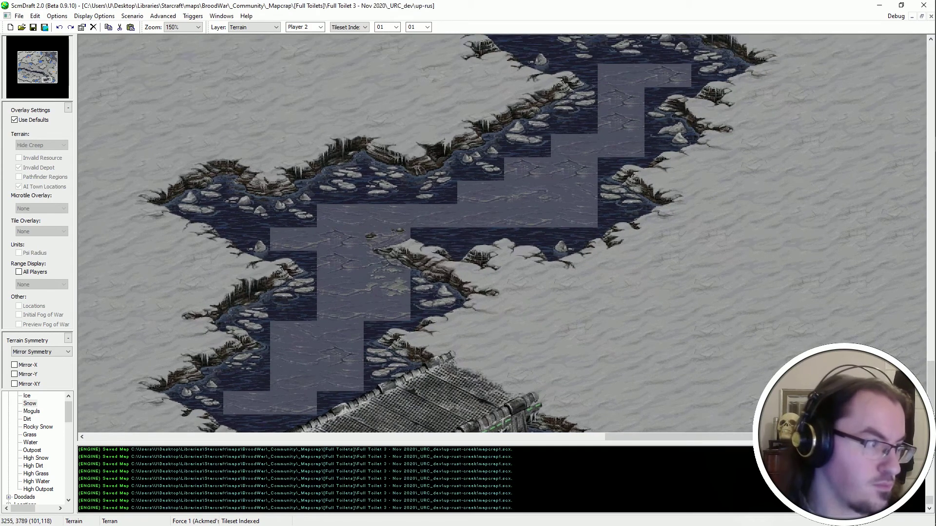
# Surround the snow peninsula's west tip with indexed dark-water cliff and shoreline tiles.
pyautogui.moveTo(341, 290); pyautogui.dragTo(327, 235)
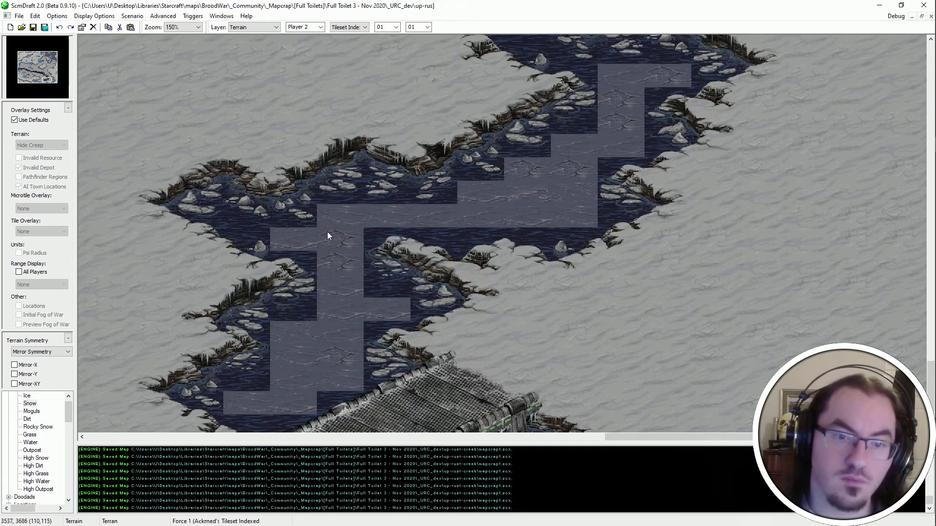
pyautogui.scroll(-1, 320, 236)
pyautogui.moveTo(323, 256); pyautogui.dragTo(299, 261, button='middle')
pyautogui.scroll(1, 365, 236)
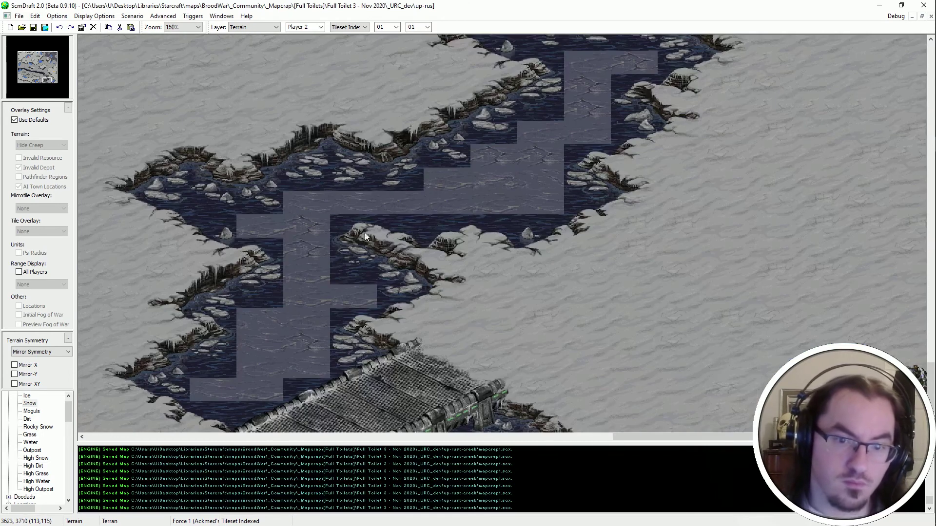
pyautogui.moveTo(393, 191); pyautogui.dragTo(308, 310, button='middle')
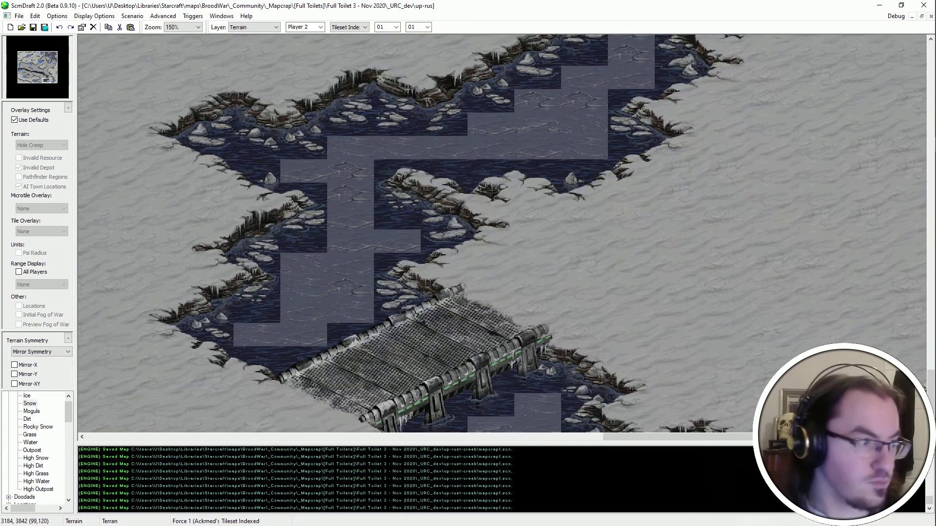
# Switch terrain painting to the Rectangular brush, set its size to 02 by 01, and set the zoom to 100%.
pyautogui.scroll(-1, 366, 27)
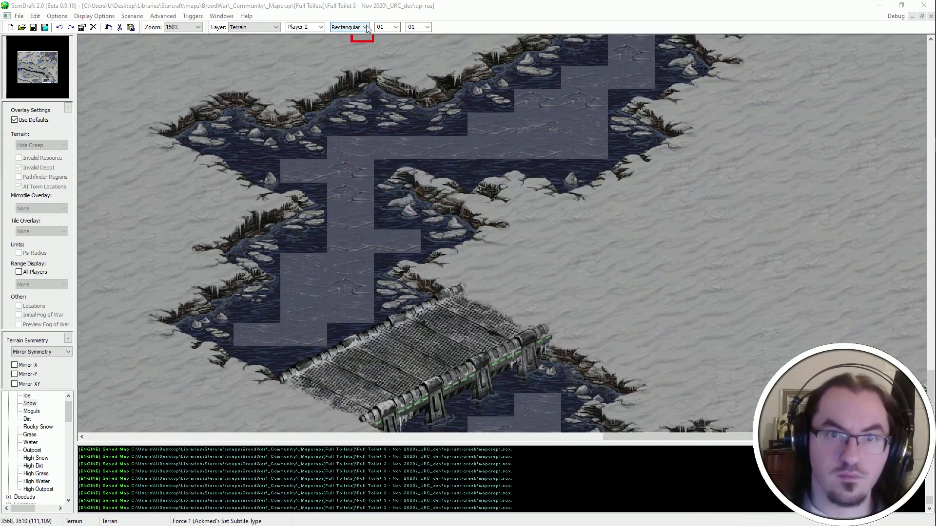
pyautogui.scroll(-1, 391, 28)
pyautogui.scroll(-1, 357, 205)
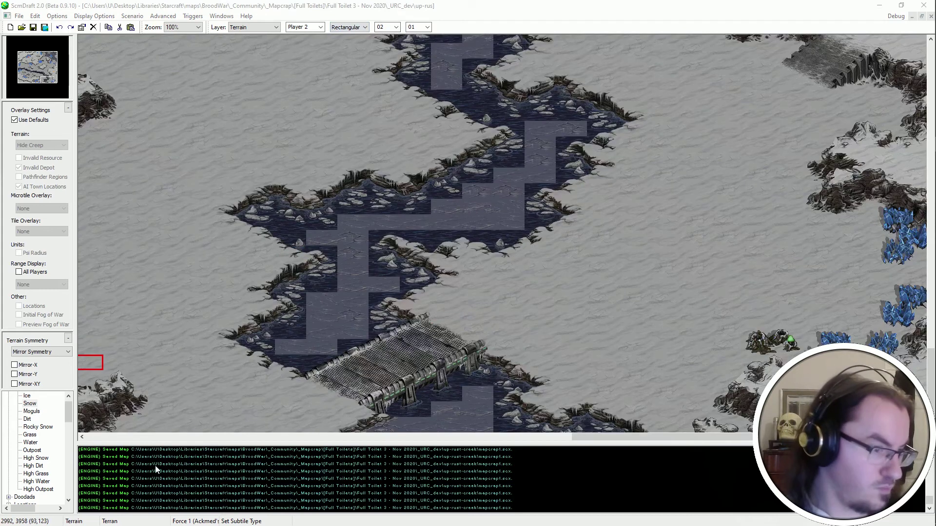
# Paint Water over the ice blocks in the zigzag river bed just north and south of the lower bridge.
pyautogui.click(30, 442)
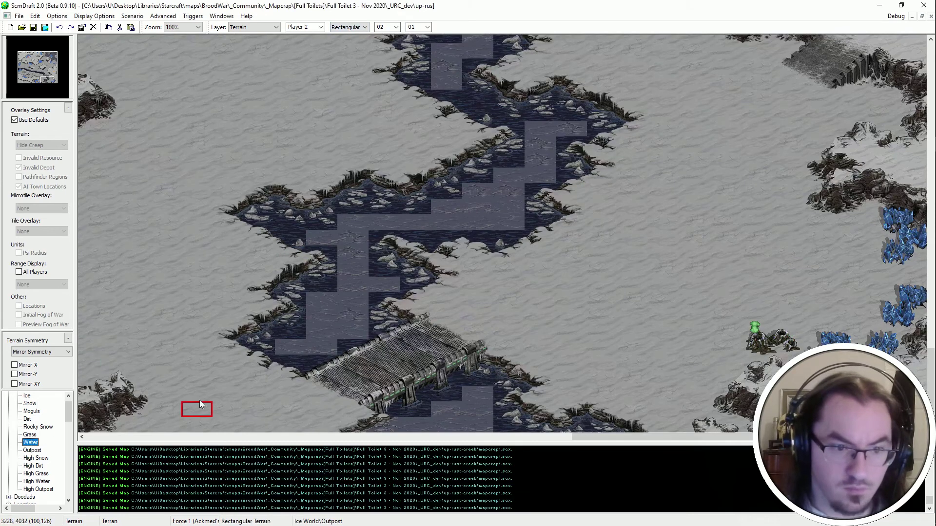
pyautogui.click(293, 346)
pyautogui.click(322, 298)
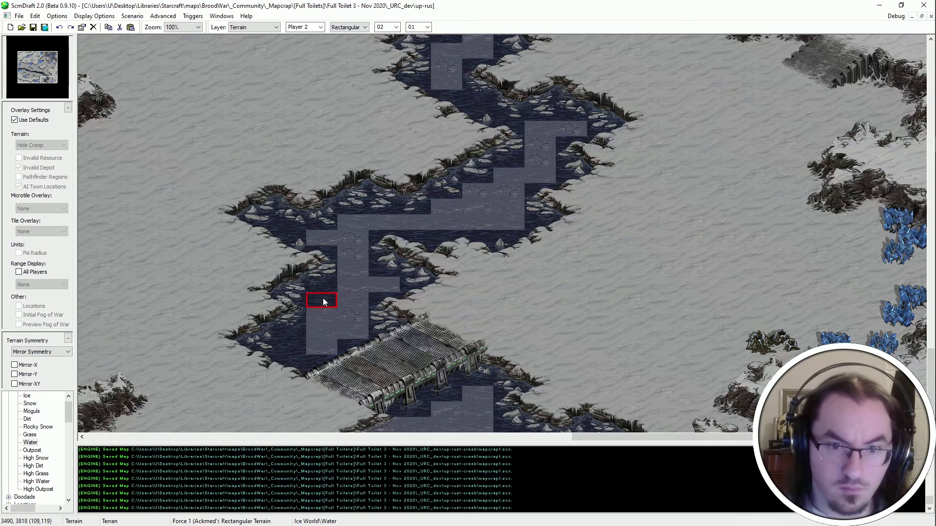
pyautogui.moveTo(352, 294)
pyautogui.mouseDown()
pyautogui.moveTo(334, 235)
pyautogui.moveTo(368, 284)
pyautogui.moveTo(385, 227)
pyautogui.moveTo(445, 217)
pyautogui.mouseUp()
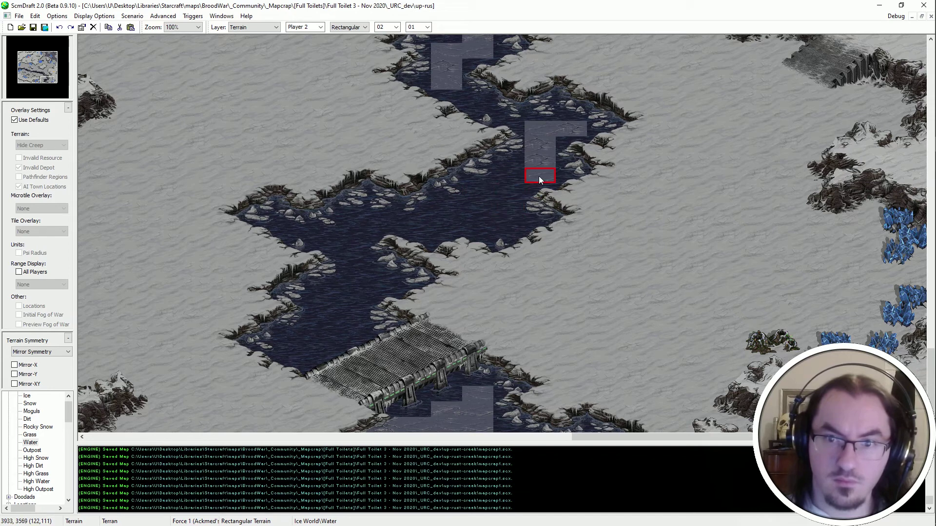
pyautogui.moveTo(562, 131)
pyautogui.mouseDown()
pyautogui.moveTo(555, 328)
pyautogui.moveTo(489, 392)
pyautogui.moveTo(476, 432)
pyautogui.moveTo(411, 424)
pyautogui.moveTo(446, 219)
pyautogui.mouseUp()
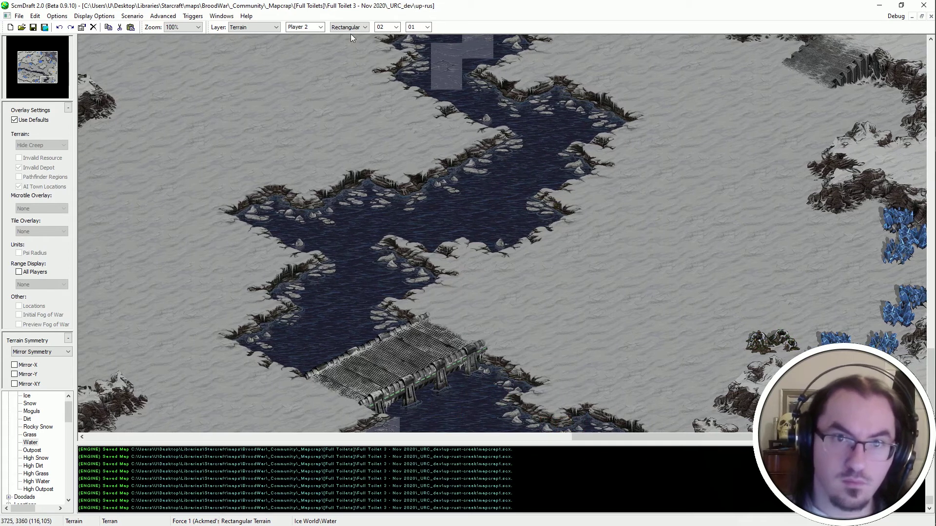
# Fill the leftover mismatched tile on the west bank below the lower bridge with Snow using the Rectangular brush.
pyautogui.scroll(-1, 351, 30)
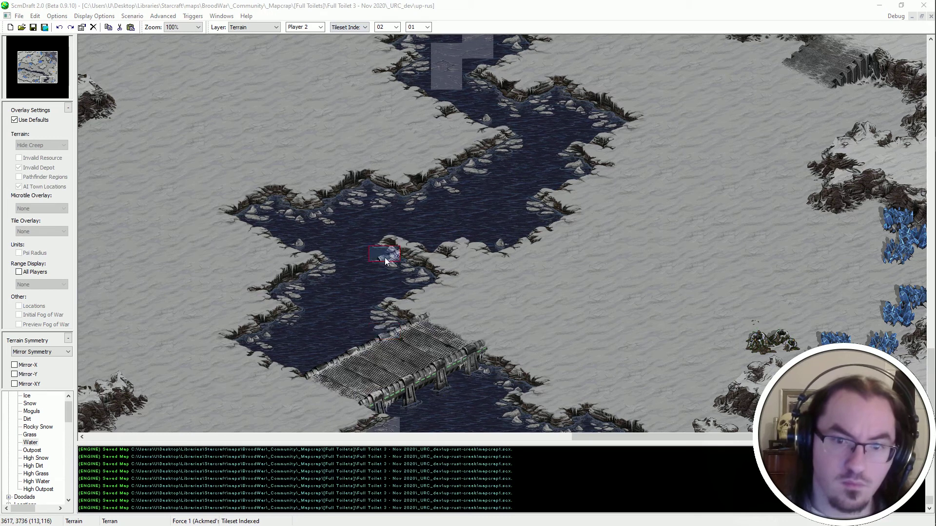
pyautogui.rightClick(382, 330)
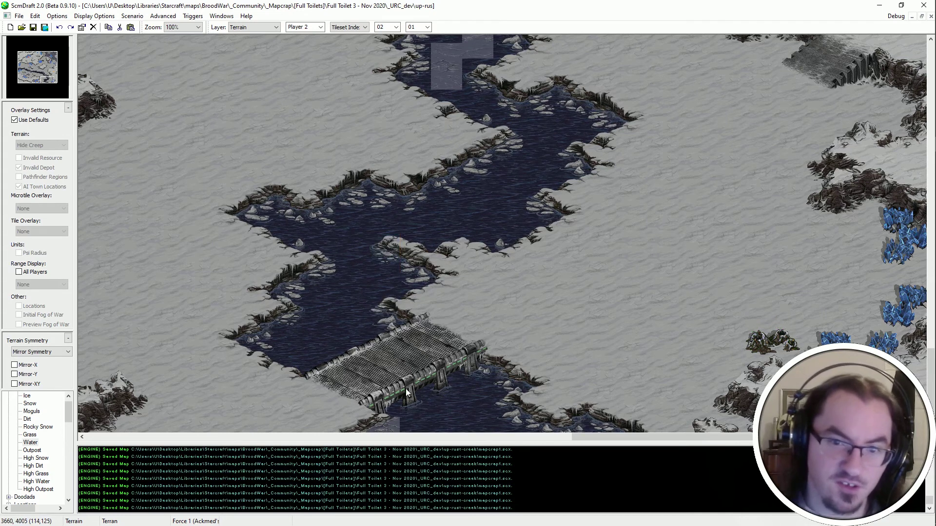
pyautogui.keyDown('ctrl'); pyautogui.scroll(1, 405, 388); pyautogui.keyUp('ctrl')
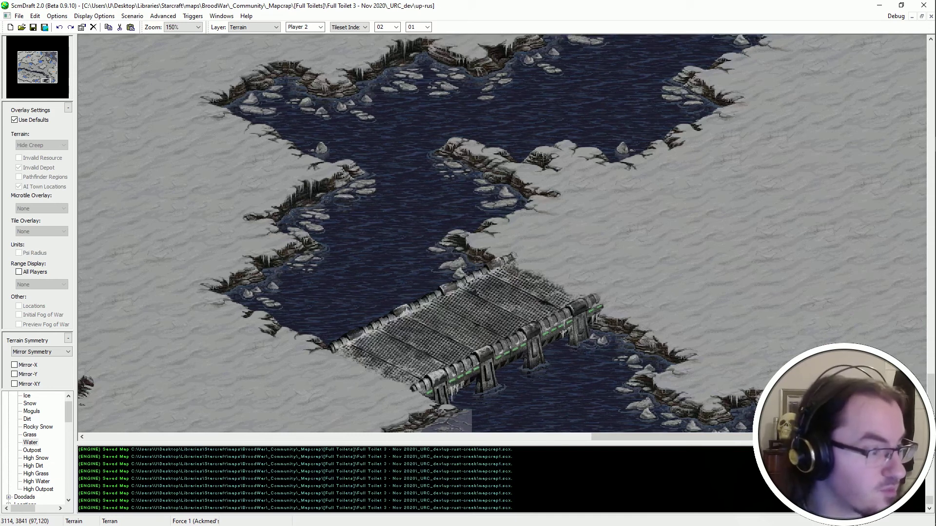
pyautogui.hscroll(2, 422, 275)
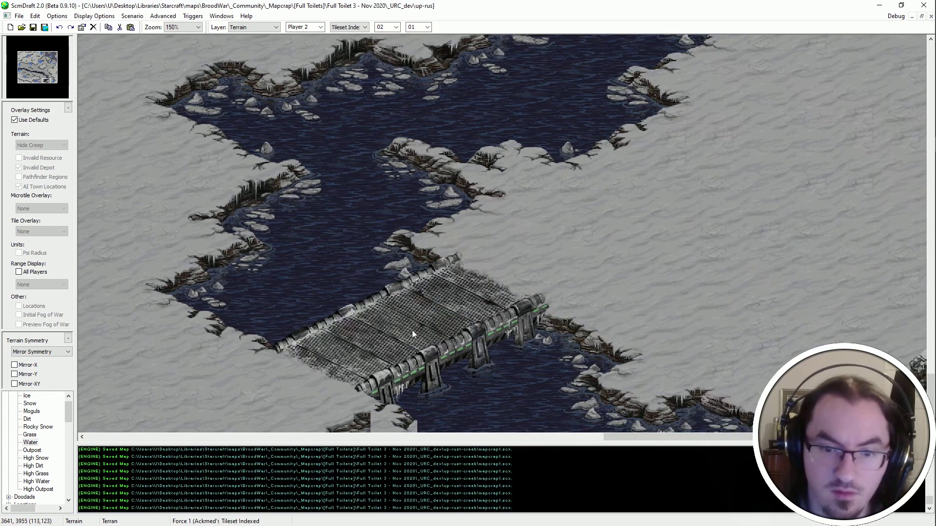
pyautogui.click(362, 30)
pyautogui.click(349, 42)
pyautogui.click(29, 403)
pyautogui.click(348, 421)
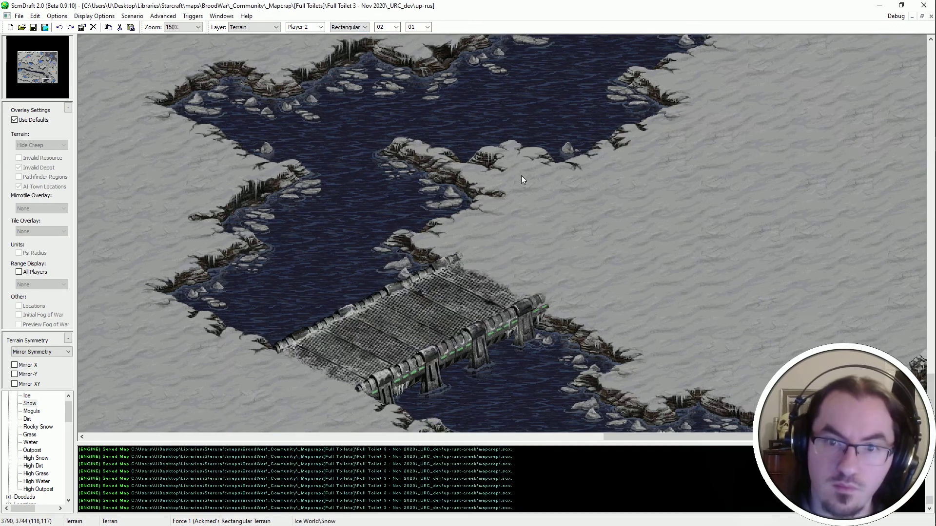
# Paint Water over the remaining ice blocks in the river stretch directly below the upper bridge.
pyautogui.scroll(-1, 509, 171)
pyautogui.scroll(3, 505, 264)
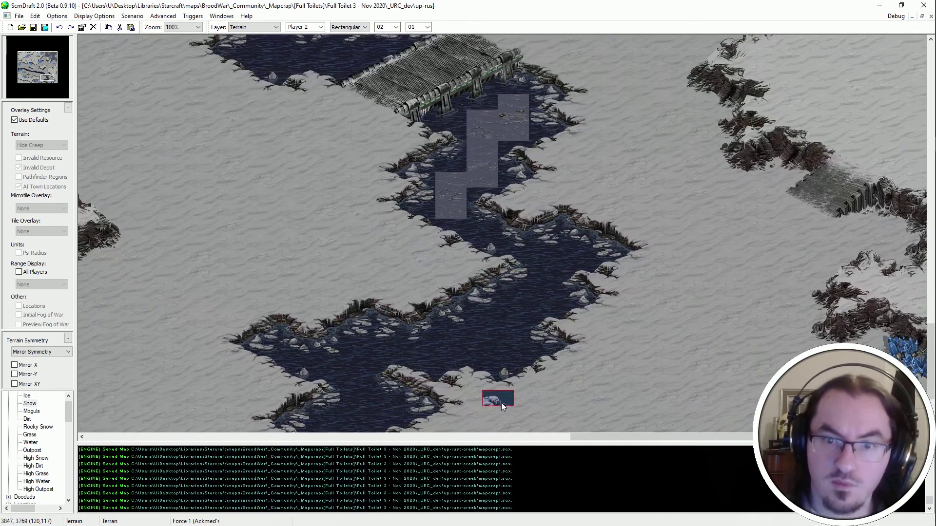
pyautogui.scroll(-3, 474, 180)
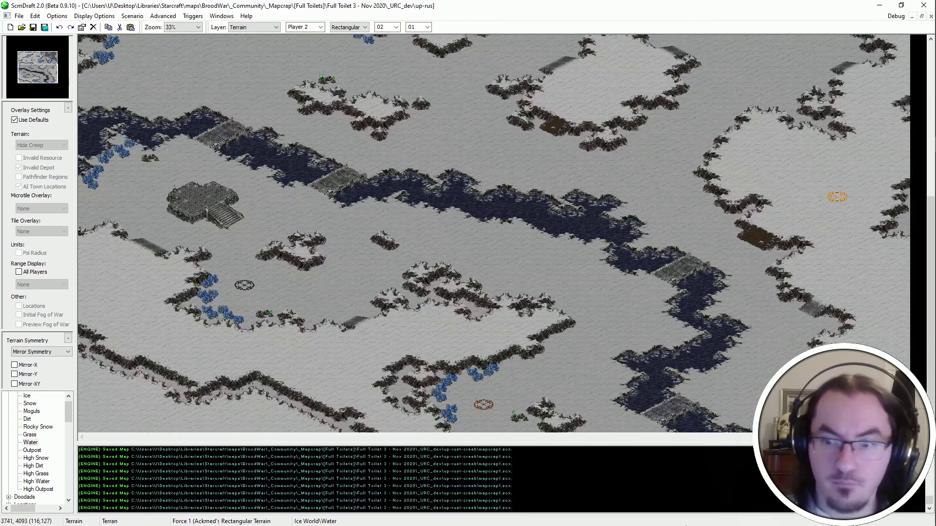
pyautogui.scroll(2, 747, 415)
pyautogui.scroll(2, 581, 396)
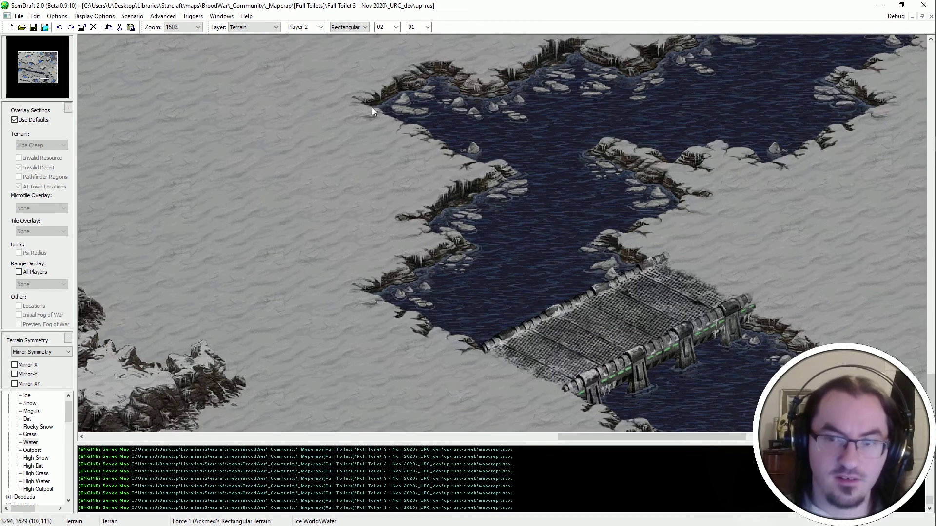
pyautogui.hscroll(2, 450, 273)
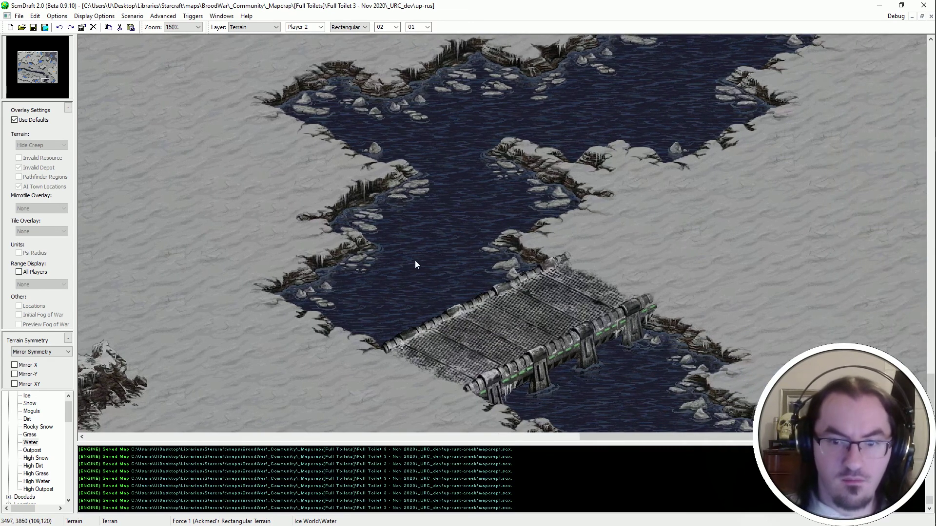
pyautogui.hscroll(-3, 414, 260)
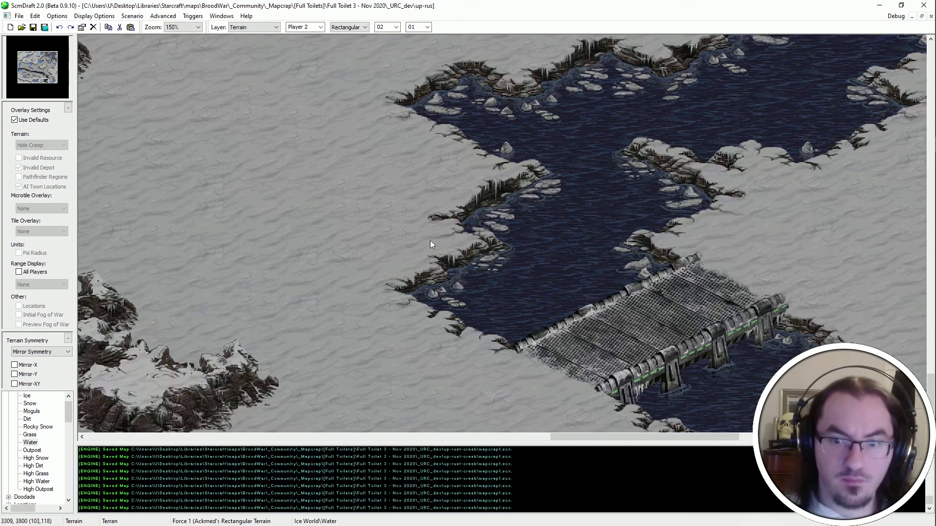
pyautogui.scroll(-2, 662, 334)
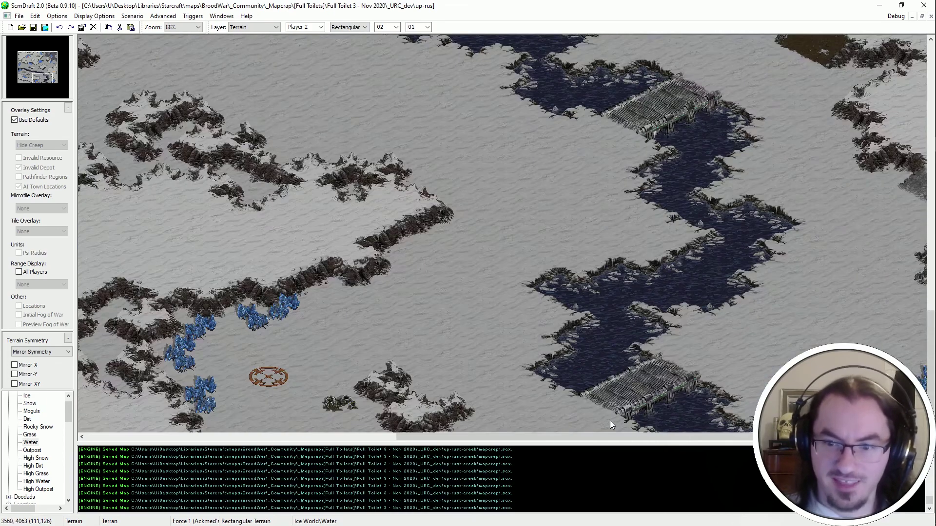
pyautogui.scroll(4, 609, 421)
pyautogui.rightClick(548, 344)
pyautogui.rightClick(441, 288)
pyautogui.click(362, 360)
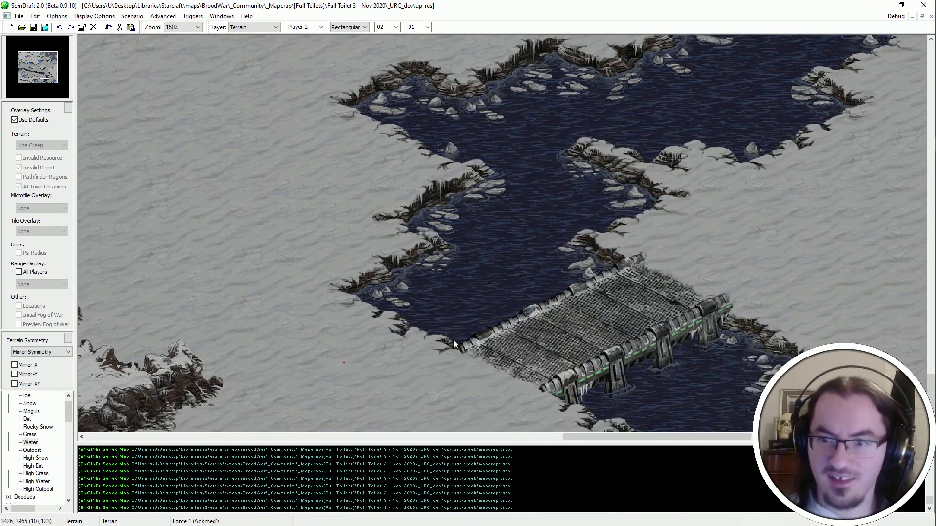
pyautogui.moveTo(453, 340); pyautogui.dragTo(530, 314, button='right')
pyautogui.moveTo(303, 416); pyautogui.dragTo(15, 481, button='right')
# Extend the small cliff plateau west of the lower bridge with High Snow using the Isometrical brush at size 01.
pyautogui.click(35, 458)
pyautogui.scroll(-1, 416, 299)
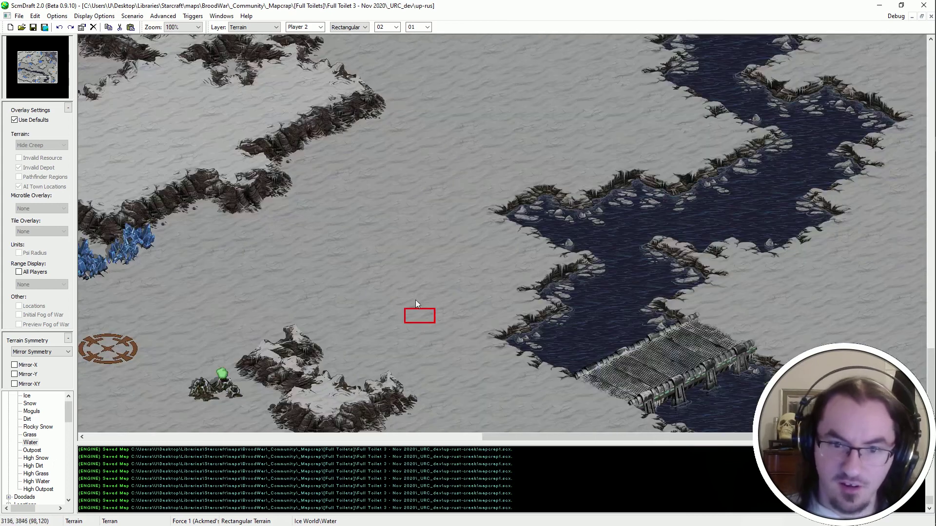
pyautogui.click(349, 27)
pyautogui.click(346, 43)
pyautogui.click(373, 416)
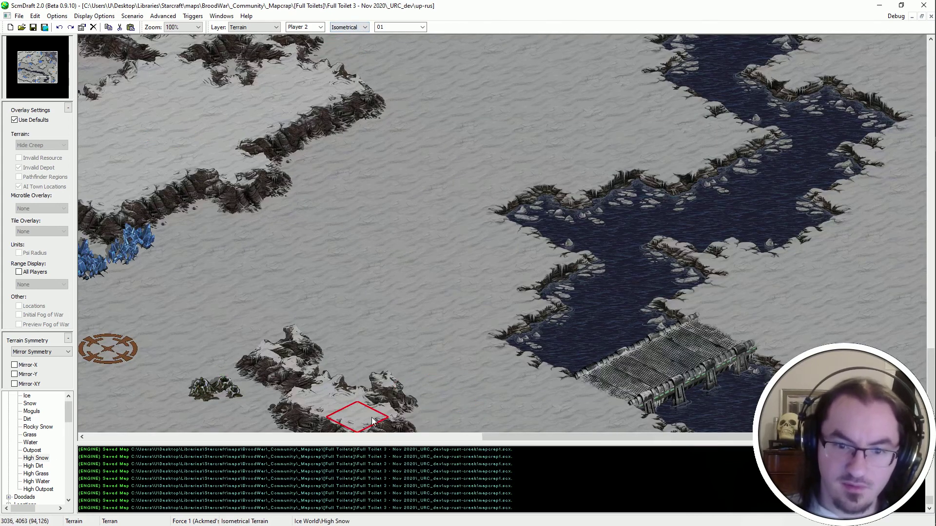
pyautogui.middleClick(423, 416)
pyautogui.click(423, 417)
pyautogui.moveTo(349, 425); pyautogui.dragTo(276, 431, button='right')
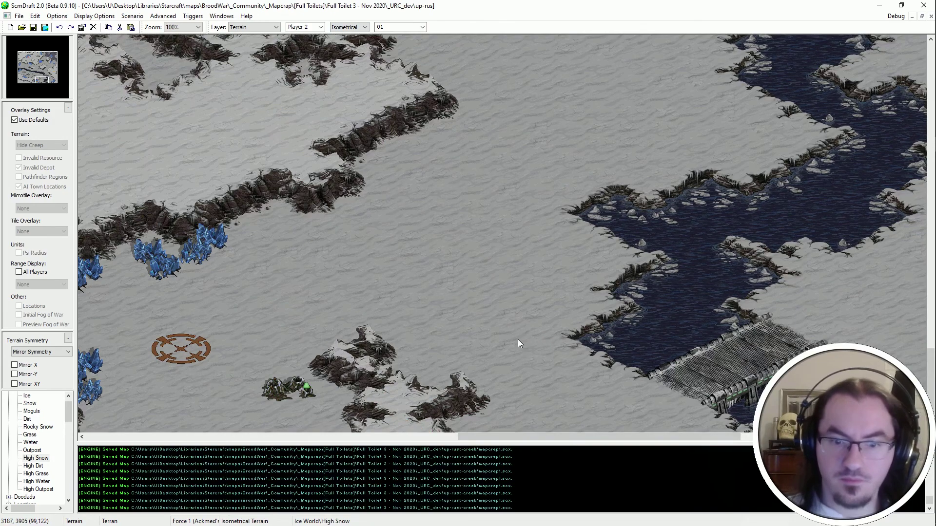
pyautogui.scroll(-1, 515, 341)
pyautogui.scroll(1, 510, 342)
pyautogui.scroll(-3, 523, 389)
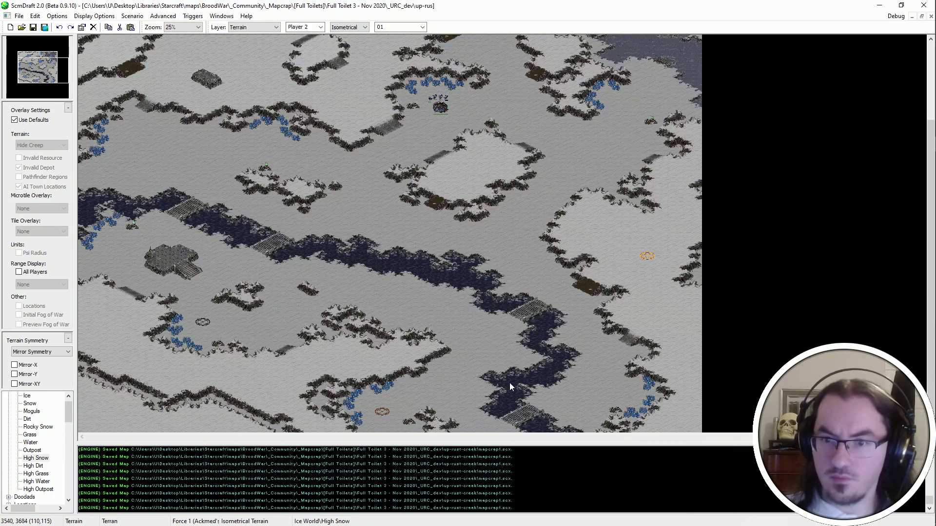
pyautogui.scroll(5, 399, 136)
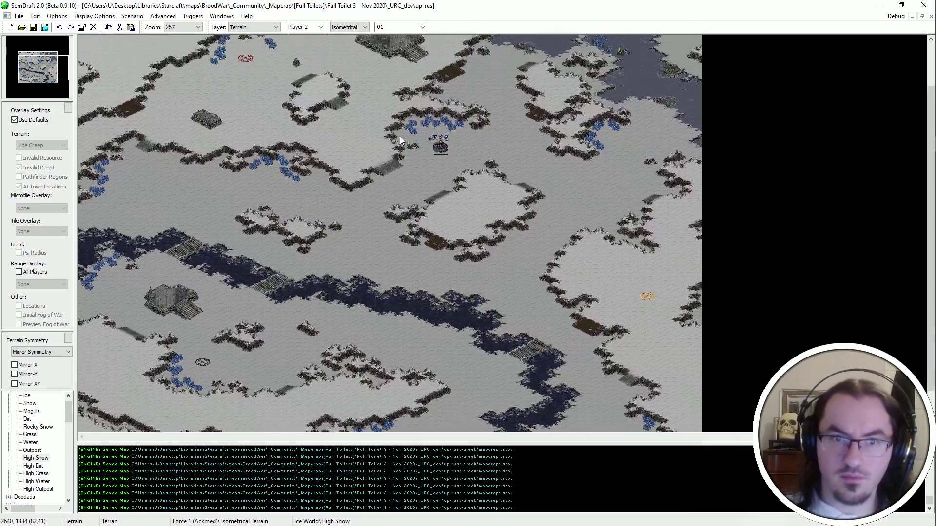
pyautogui.scroll(-3, 400, 141)
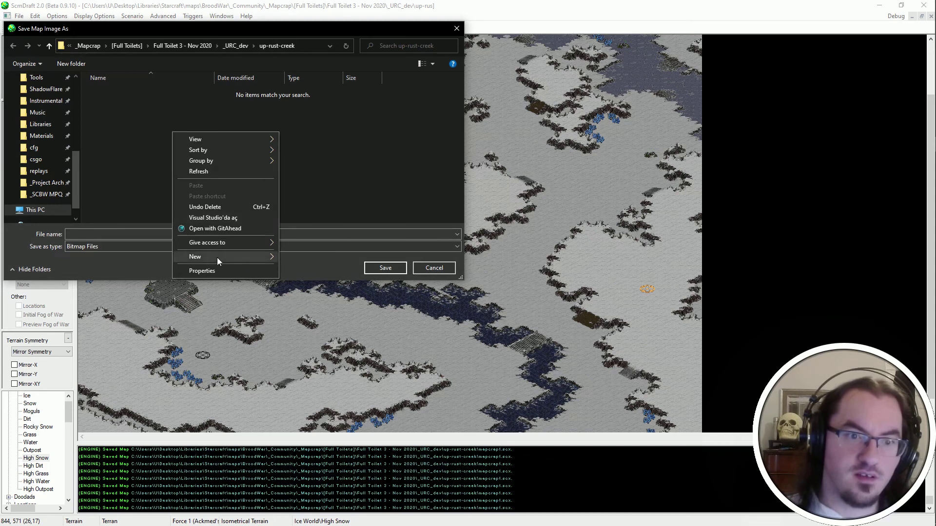
# Create a folder named mapdev inside up-rust-creek and open it as the destination for the map image.
pyautogui.click(391, 182)
pyautogui.click(247, 45)
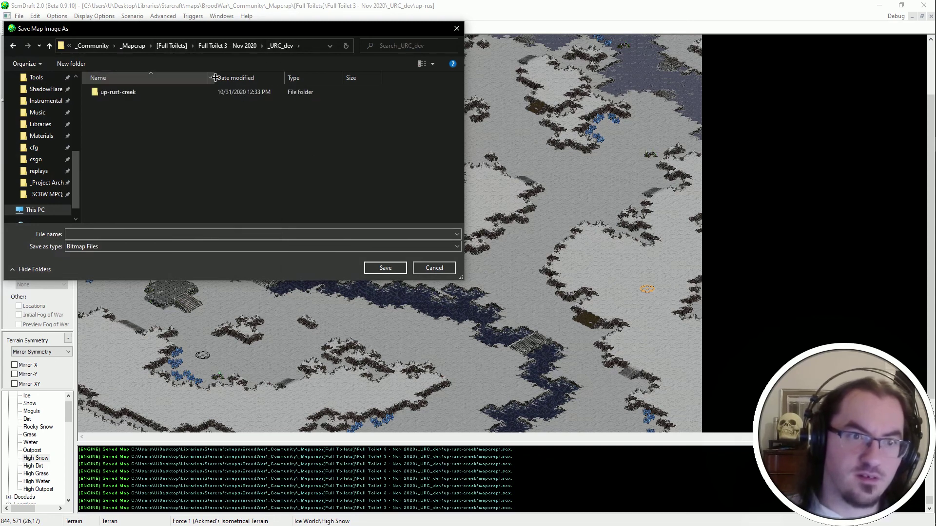
pyautogui.click(205, 93)
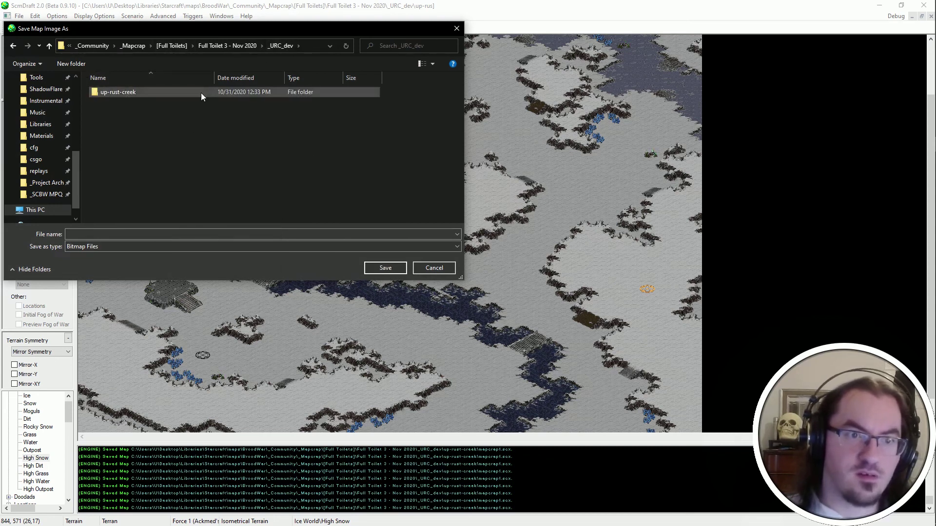
pyautogui.doubleClick(201, 93)
pyautogui.rightClick(177, 127)
pyautogui.moveTo(234, 252)
pyautogui.click(316, 247)
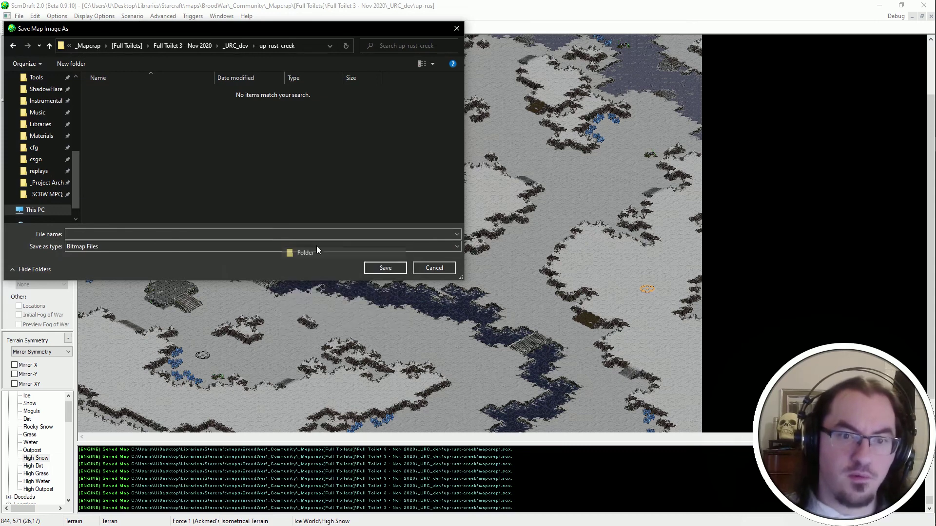
pyautogui.write('ma')
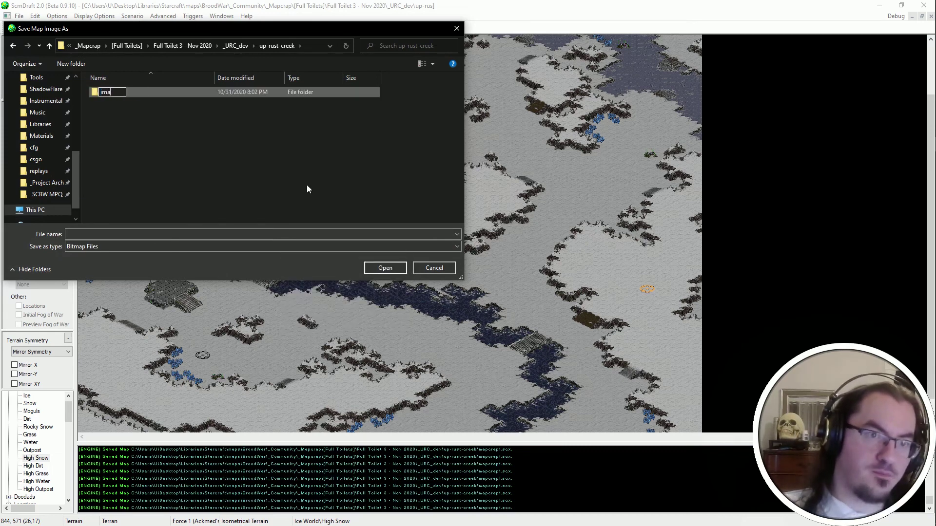
pyautogui.write('pdev')
pyautogui.press('Return')
pyautogui.press('Return')
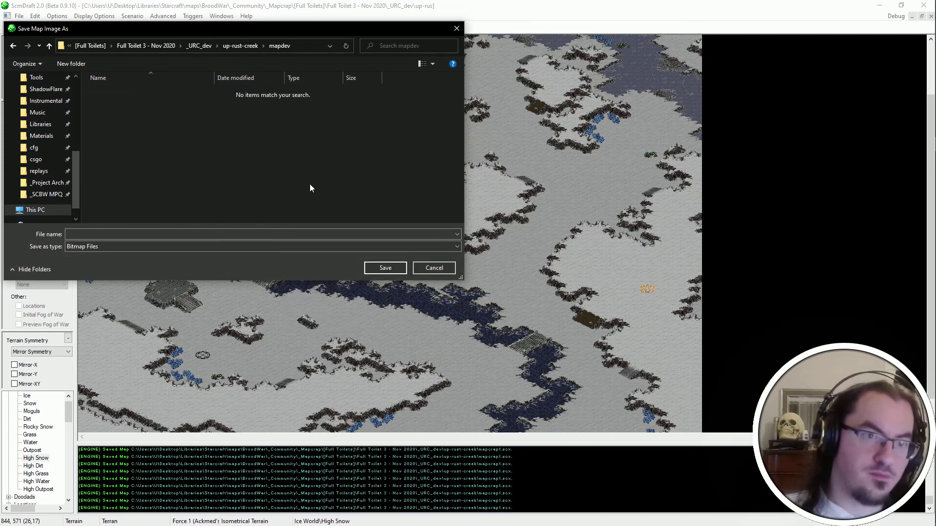
pyautogui.click(144, 235)
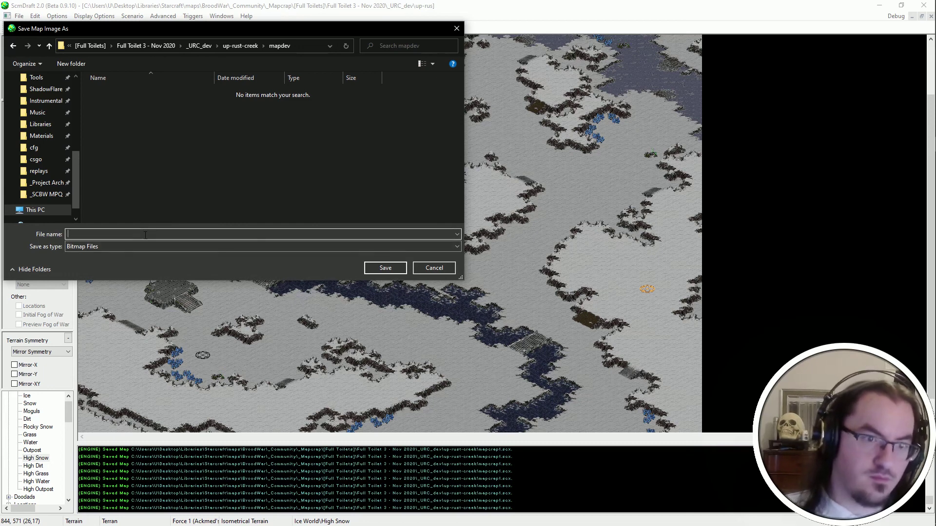
pyautogui.write('01-')
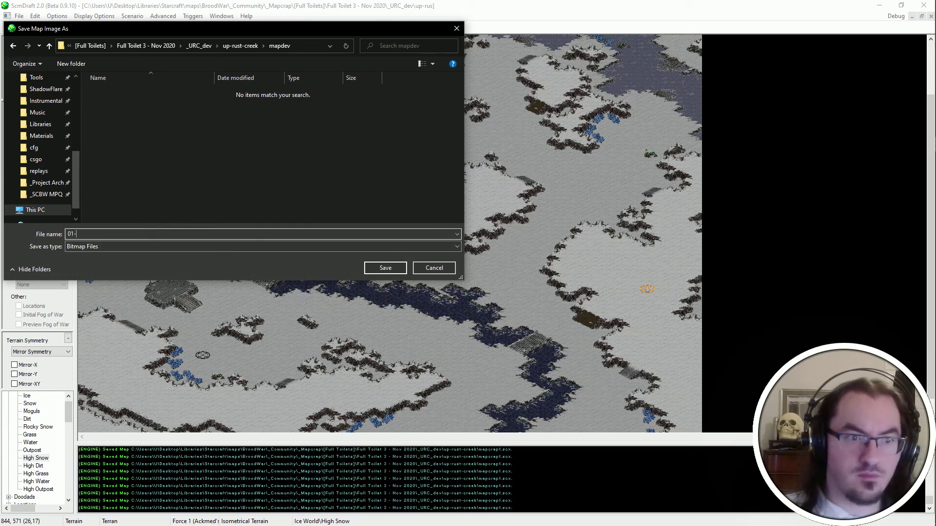
pyautogui.write('31')
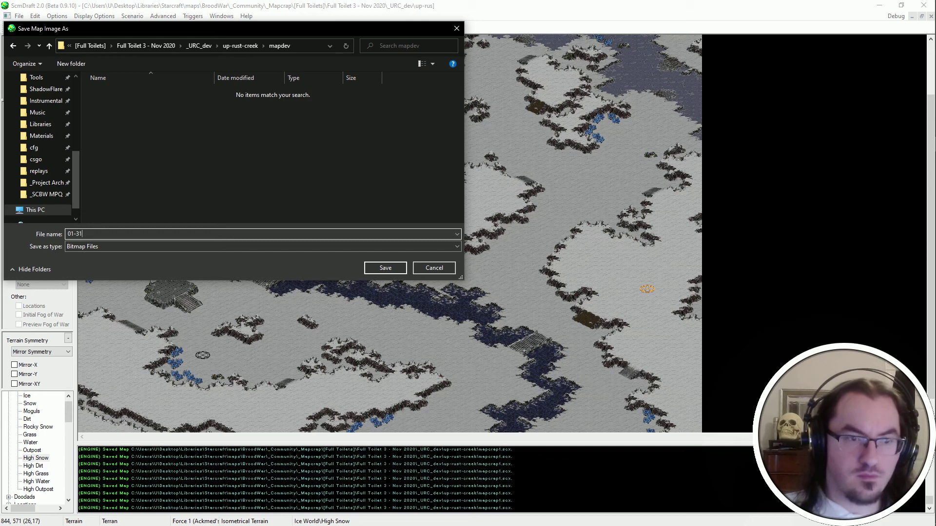
pyautogui.write('-')
pyautogui.press('BackSpace')
pyautogui.press('BackSpace')
pyautogui.press('BackSpace')
pyautogui.press('BackSpace')
pyautogui.press('BackSpace')
pyautogui.press('BackSpace')
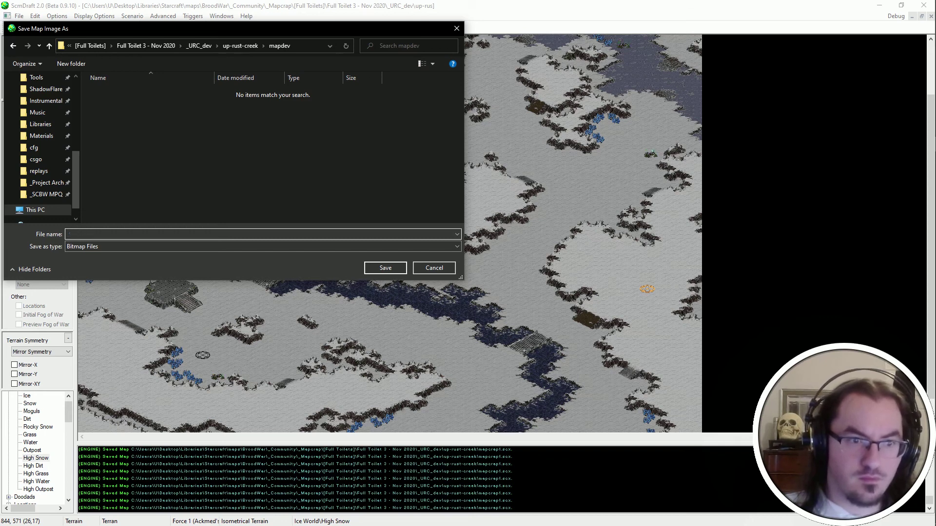
# Save the map image as a bitmap named 01_31-10-20 in the mapdev folder.
pyautogui.write('01_31-10-20')
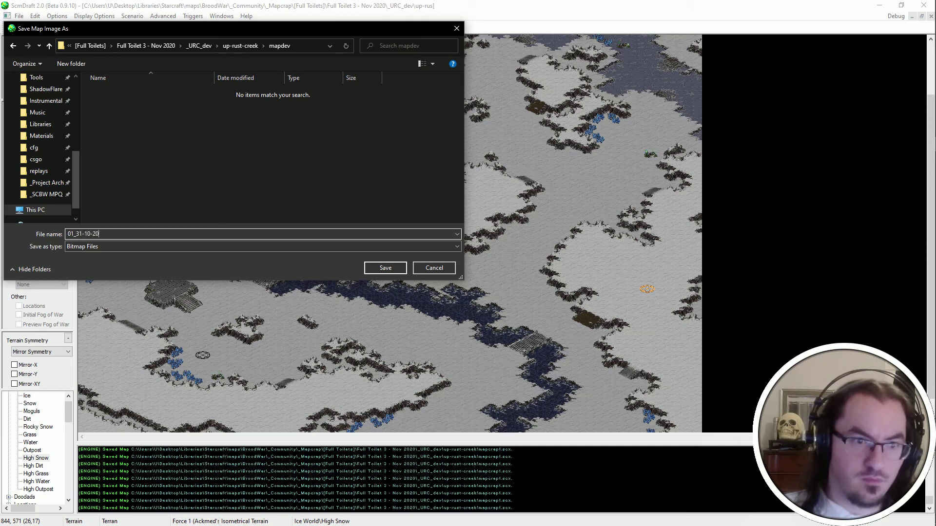
pyautogui.write('1')
pyautogui.press('Return')
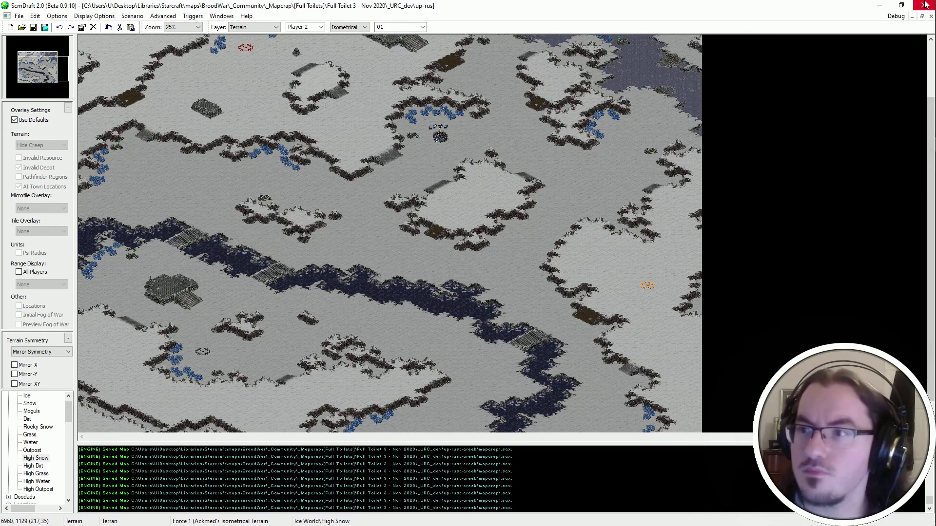
# Close the map and exit the map editor.
pyautogui.click(931, 16)
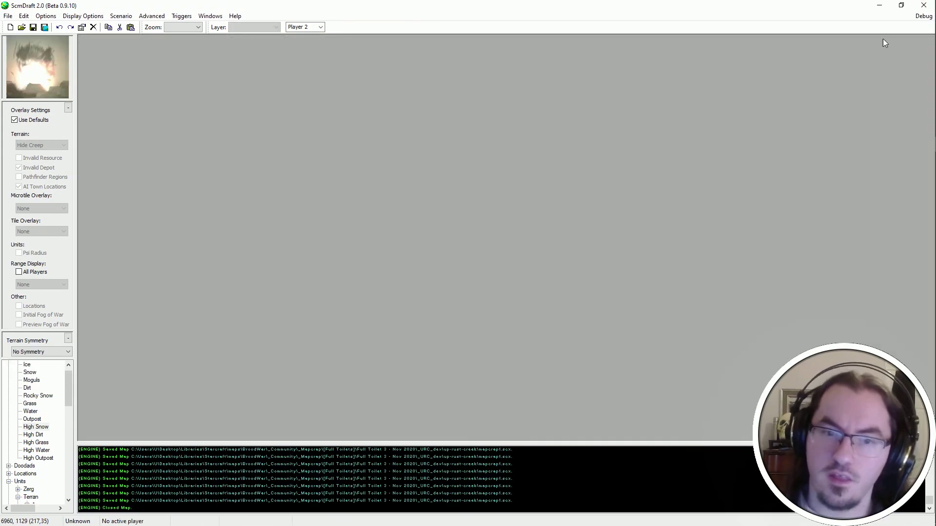
pyautogui.click(924, 4)
pyautogui.moveTo(935, 233)
pyautogui.click(910, 281)
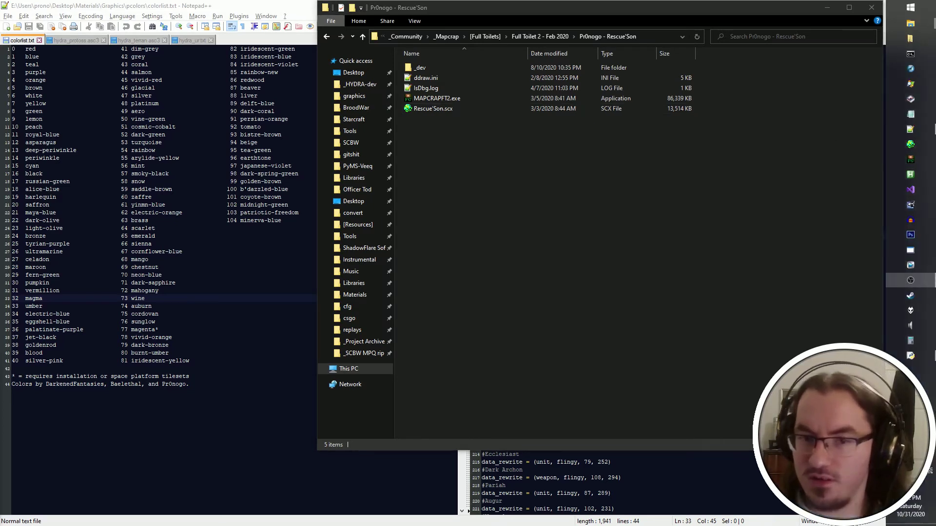